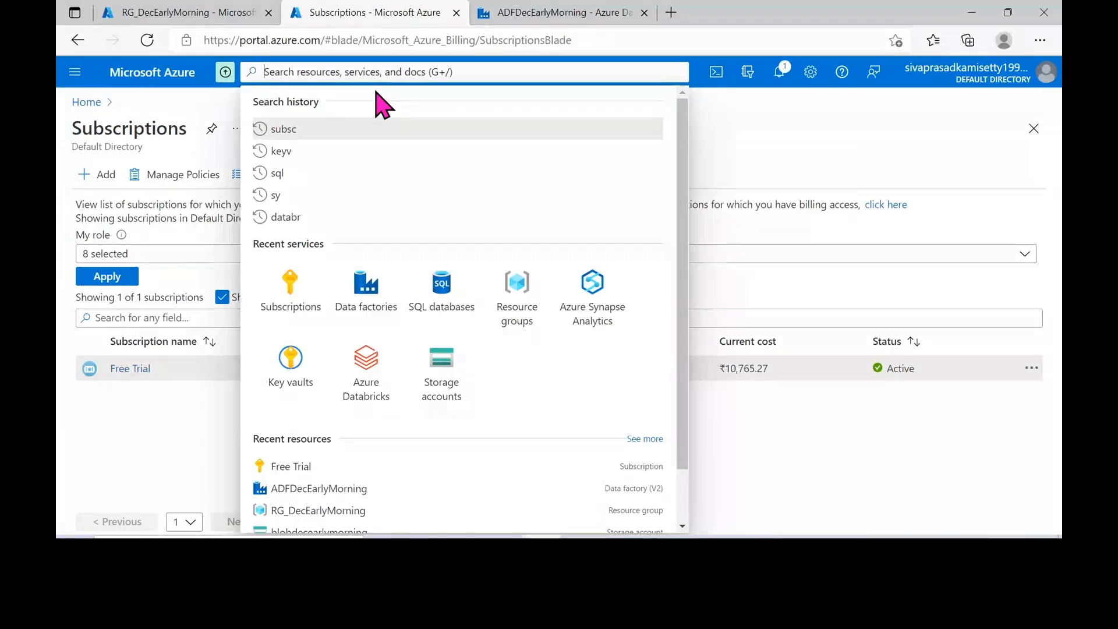
- Search the portal for sql and open the list of SQL databases
{"action": "type", "text": "sql"}
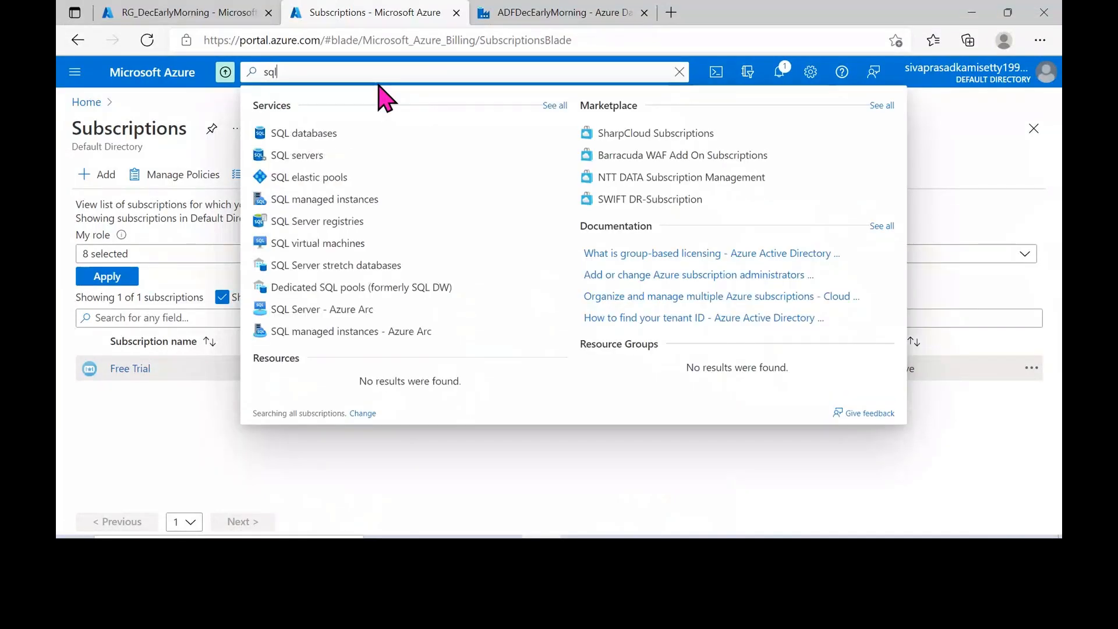
{"action": "left_click", "coordinate": [324, 137]}
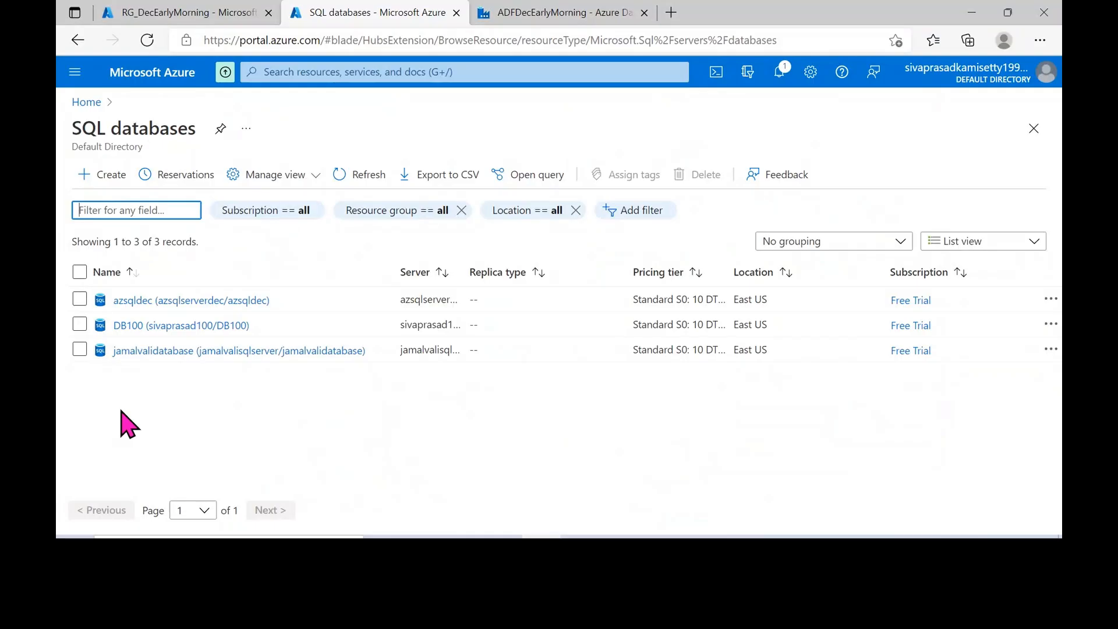
{"action": "mouse_move", "coordinate": [127, 305]}
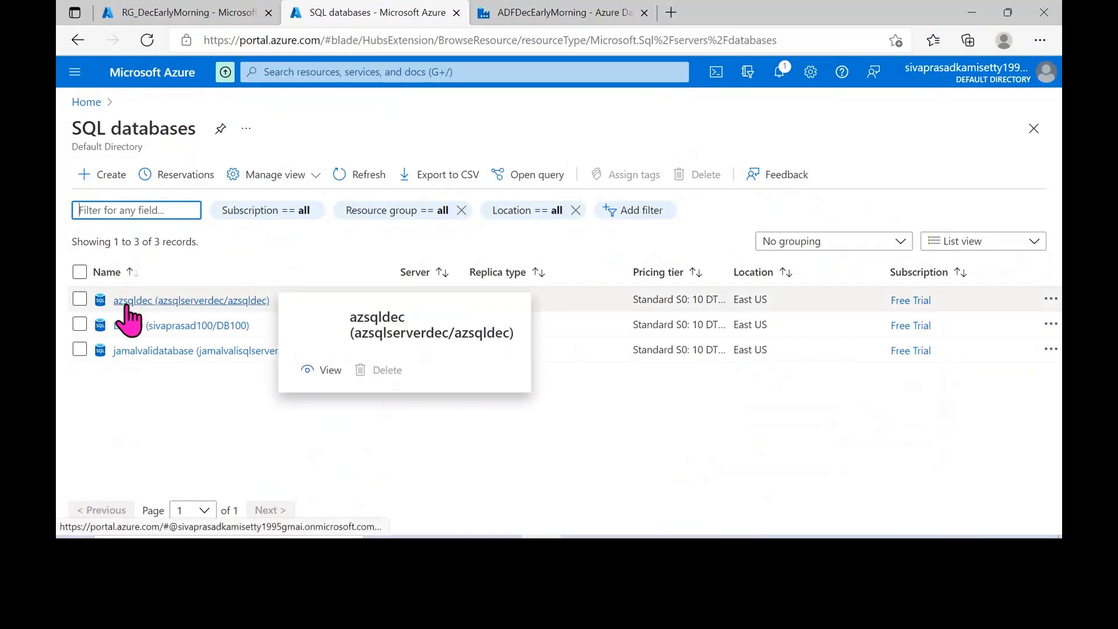
- Start creating a SQL database and assign it to the resource group RG_DecEarlyMorning
{"action": "left_click", "coordinate": [106, 202]}
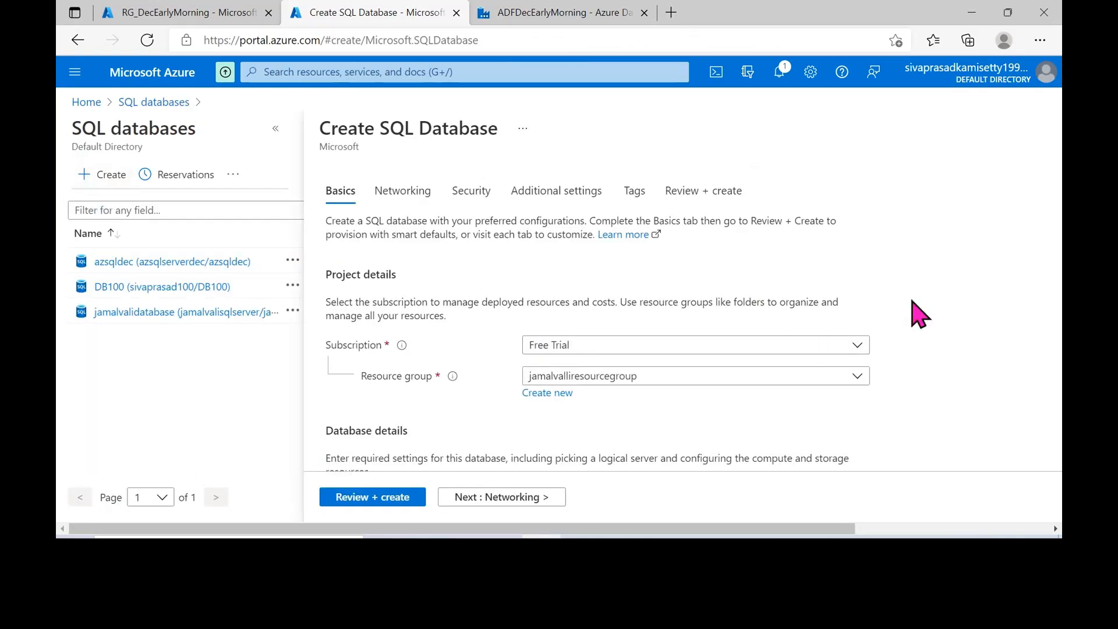
{"action": "scroll", "coordinate": [919, 315], "scroll_direction": "down", "scroll_amount": 3}
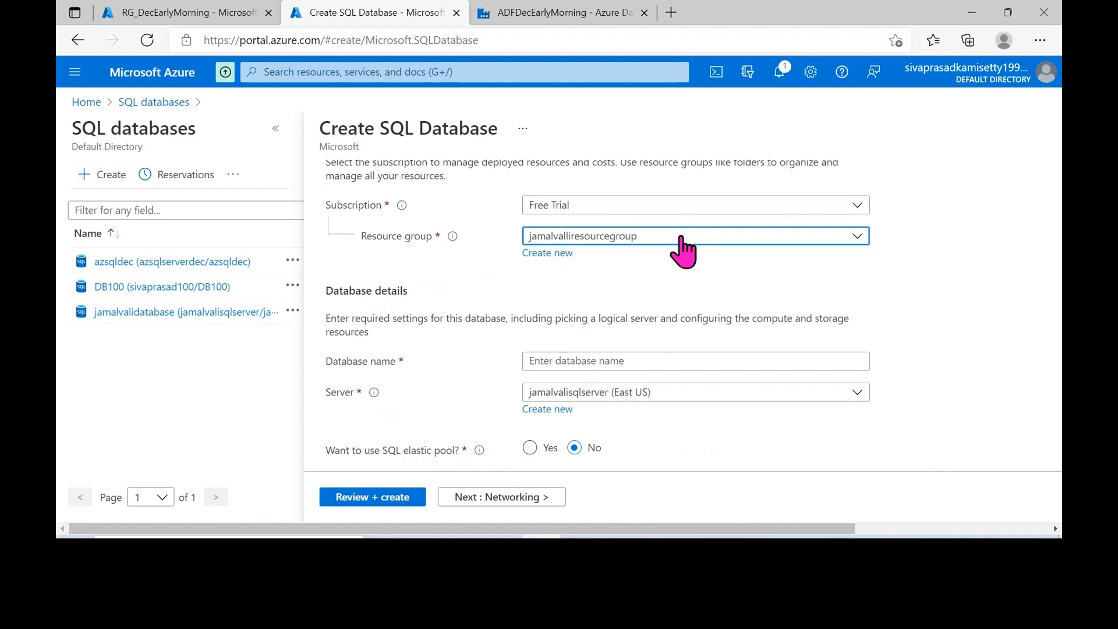
{"action": "left_click", "coordinate": [680, 238]}
{"action": "left_click", "coordinate": [614, 440]}
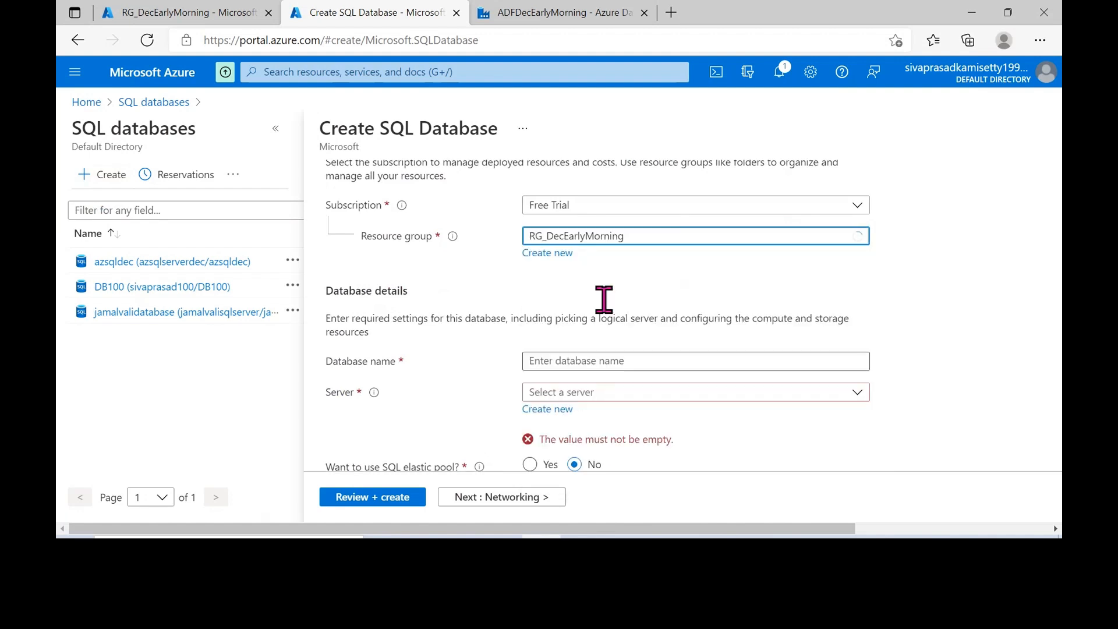
- Examine the database name field and the servers offered for the new SQL database without choosing one
{"action": "scroll", "coordinate": [836, 269], "scroll_direction": "down", "scroll_amount": 1}
{"action": "left_click", "coordinate": [654, 309]}
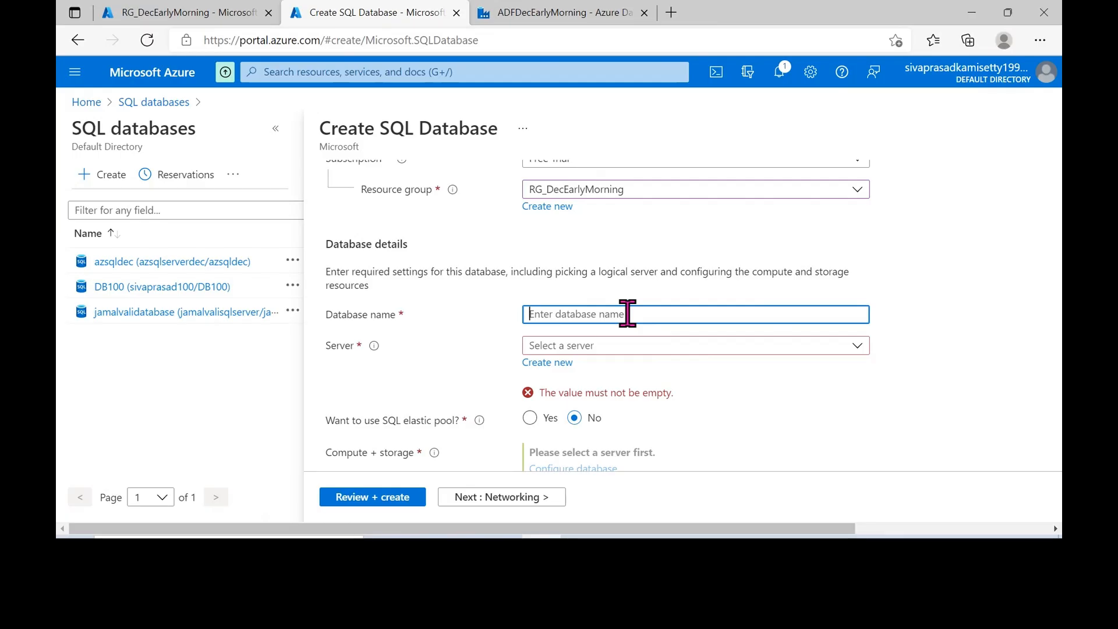
{"action": "left_click", "coordinate": [627, 350]}
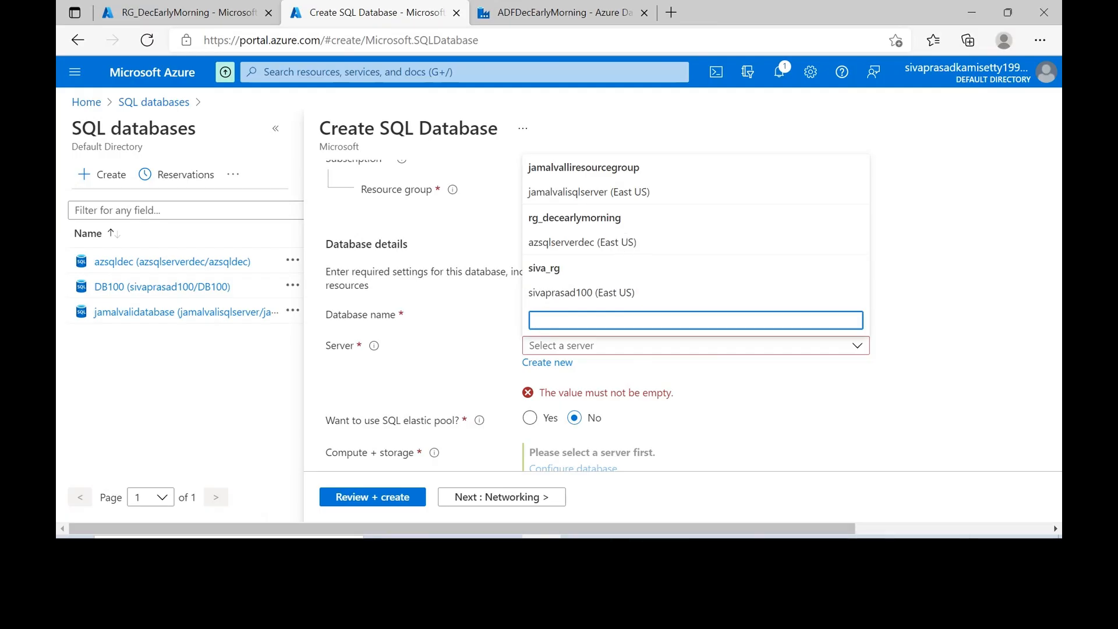
{"action": "left_click", "coordinate": [1007, 386]}
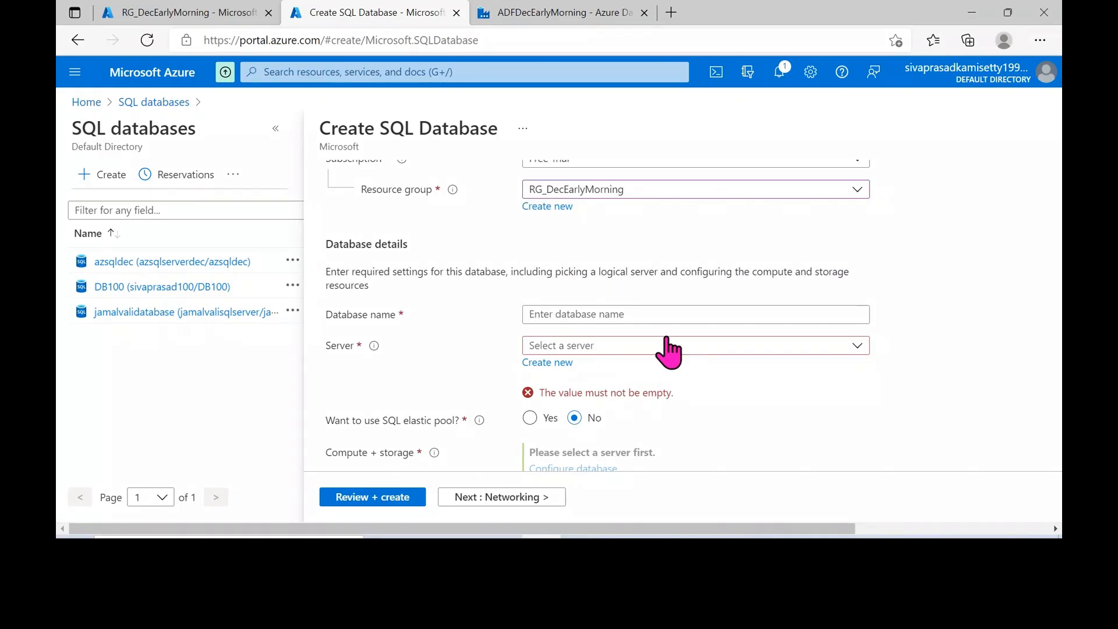
{"action": "left_click", "coordinate": [644, 315]}
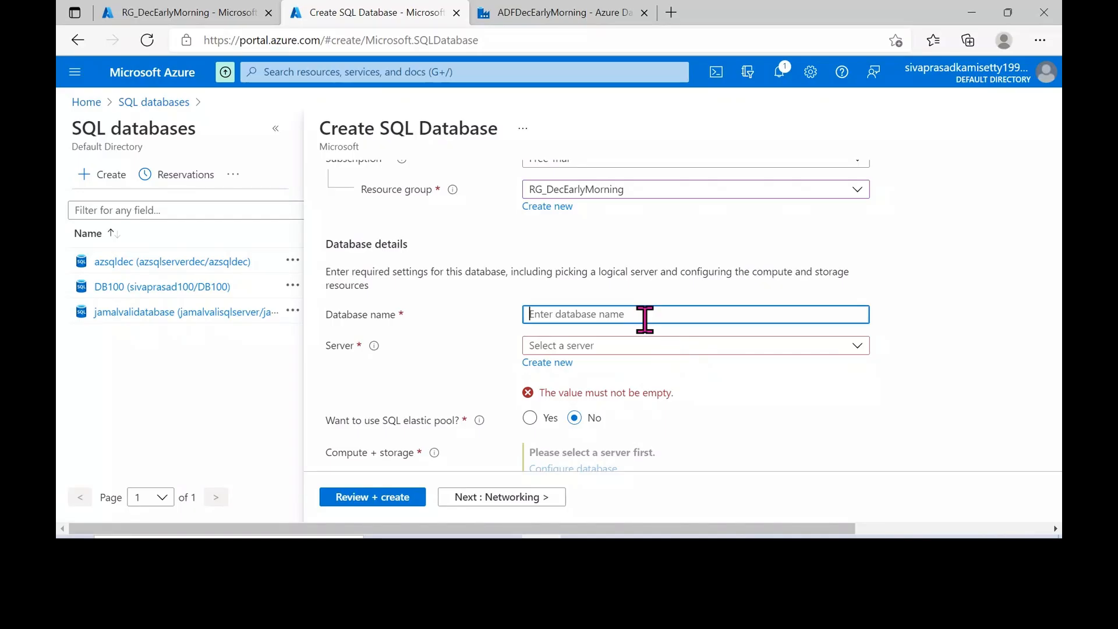
{"action": "left_click", "coordinate": [610, 350]}
{"action": "left_click", "coordinate": [883, 353]}
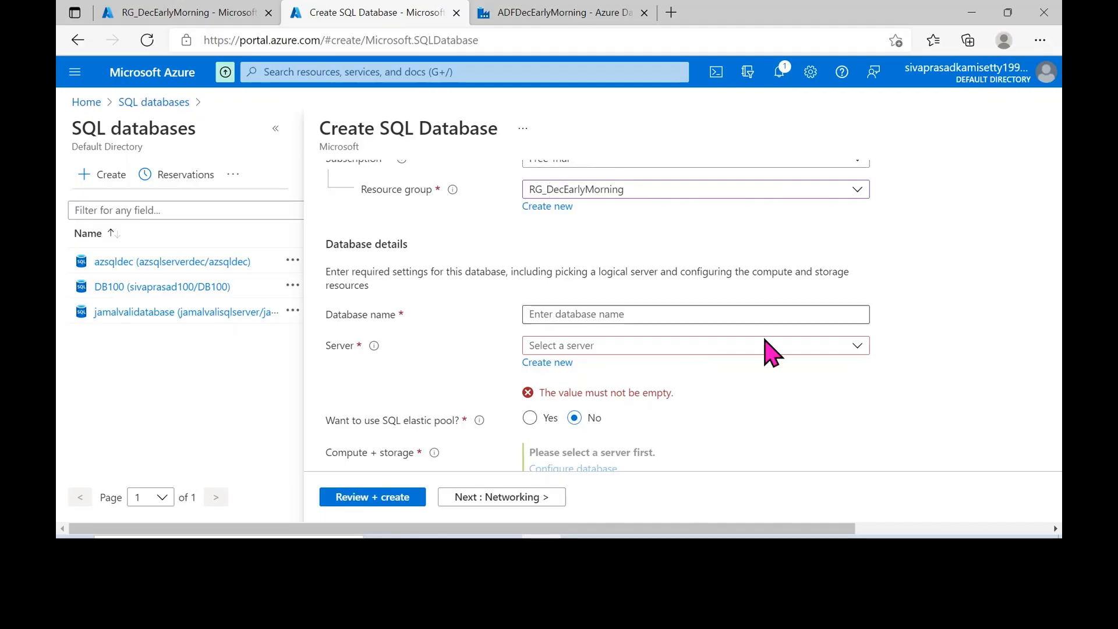
{"action": "scroll", "coordinate": [926, 376], "scroll_direction": "up", "scroll_amount": 1}
{"action": "scroll", "coordinate": [925, 375], "scroll_direction": "down", "scroll_amount": 1}
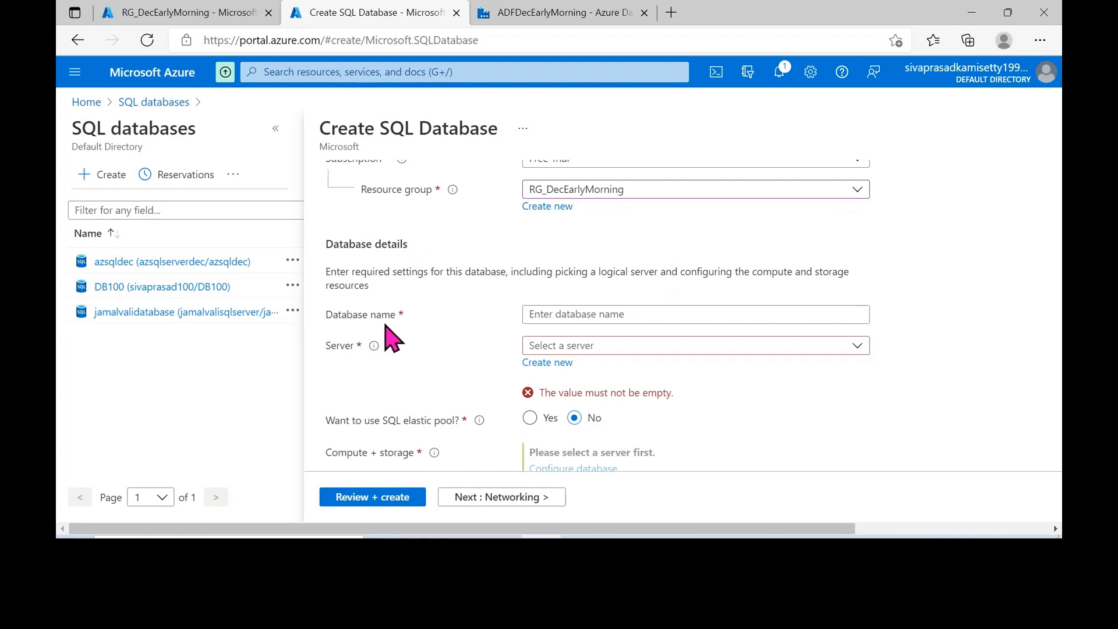
{"action": "left_click", "coordinate": [641, 315]}
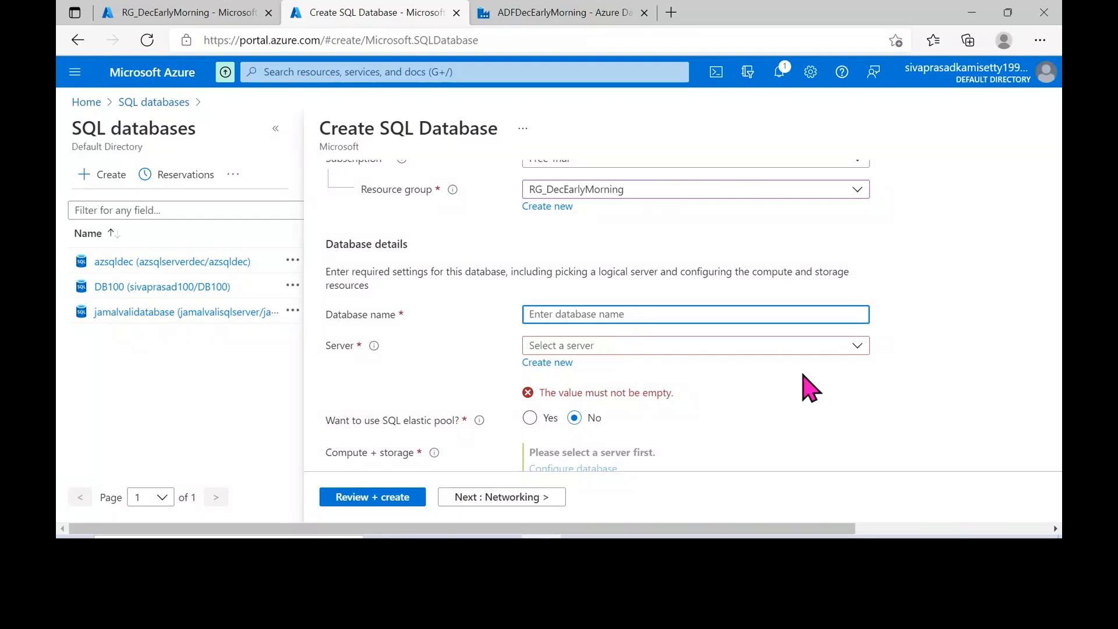
- Review the elastic pool, compute and storage, and backup storage redundancy options of the new SQL database
{"action": "scroll", "coordinate": [804, 381], "scroll_direction": "down", "scroll_amount": 1}
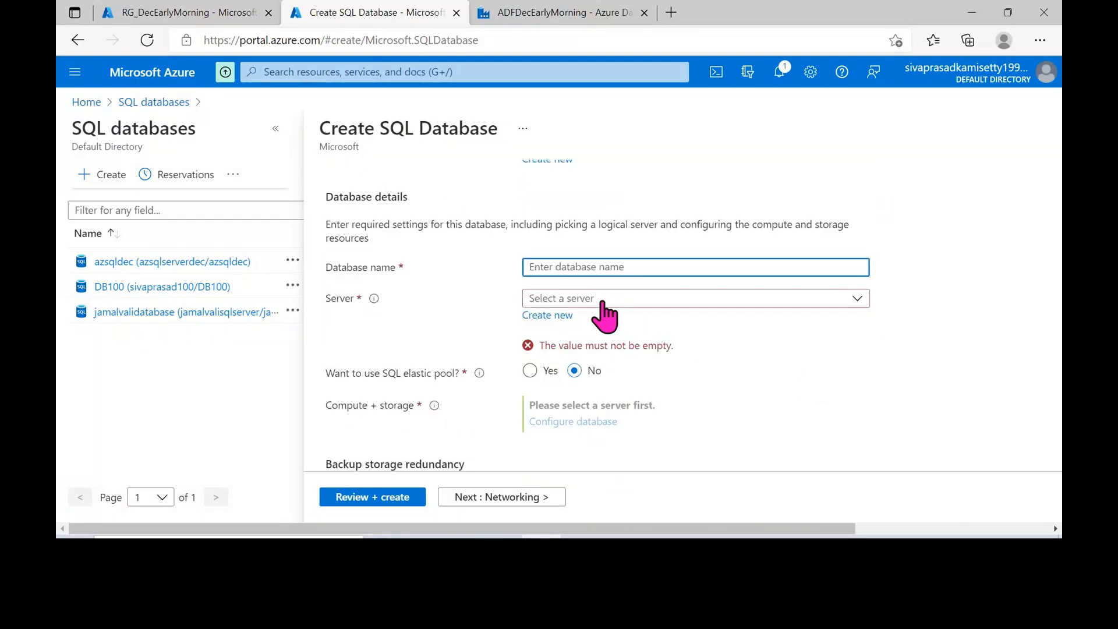
{"action": "scroll", "coordinate": [794, 356], "scroll_direction": "down", "scroll_amount": 3}
{"action": "scroll", "coordinate": [541, 358], "scroll_direction": "down", "scroll_amount": 2}
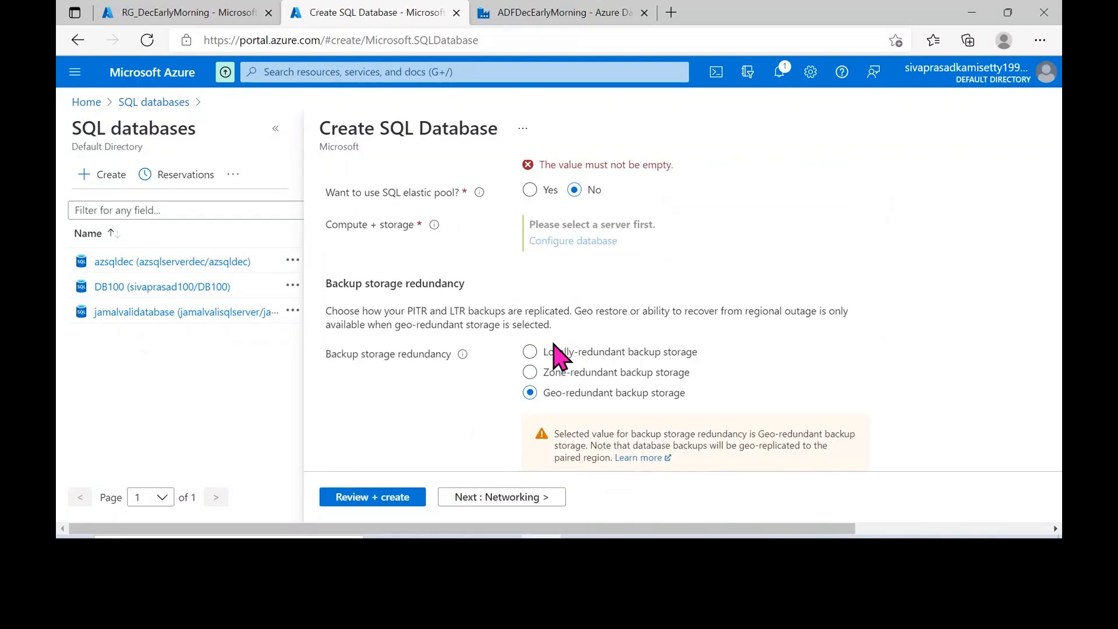
{"action": "scroll", "coordinate": [486, 286], "scroll_direction": "up", "scroll_amount": 2}
{"action": "scroll", "coordinate": [682, 299], "scroll_direction": "down", "scroll_amount": 2}
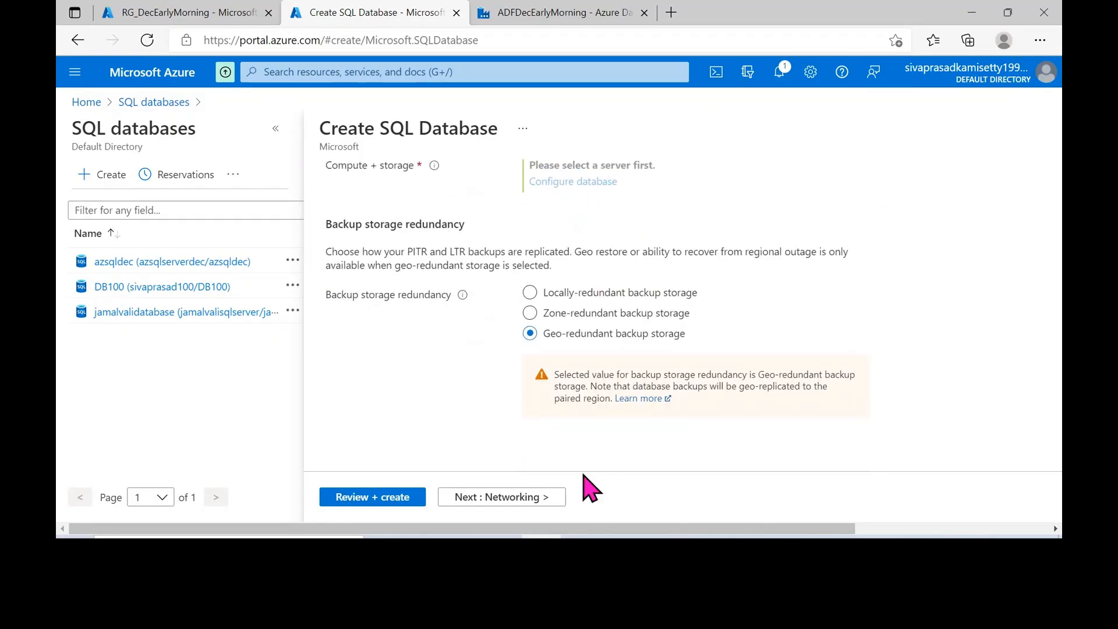
- Look through the networking, security, additional settings and tags pages of the new SQL database
{"action": "left_click", "coordinate": [530, 499]}
{"action": "scroll", "coordinate": [678, 414], "scroll_direction": "down", "scroll_amount": 9}
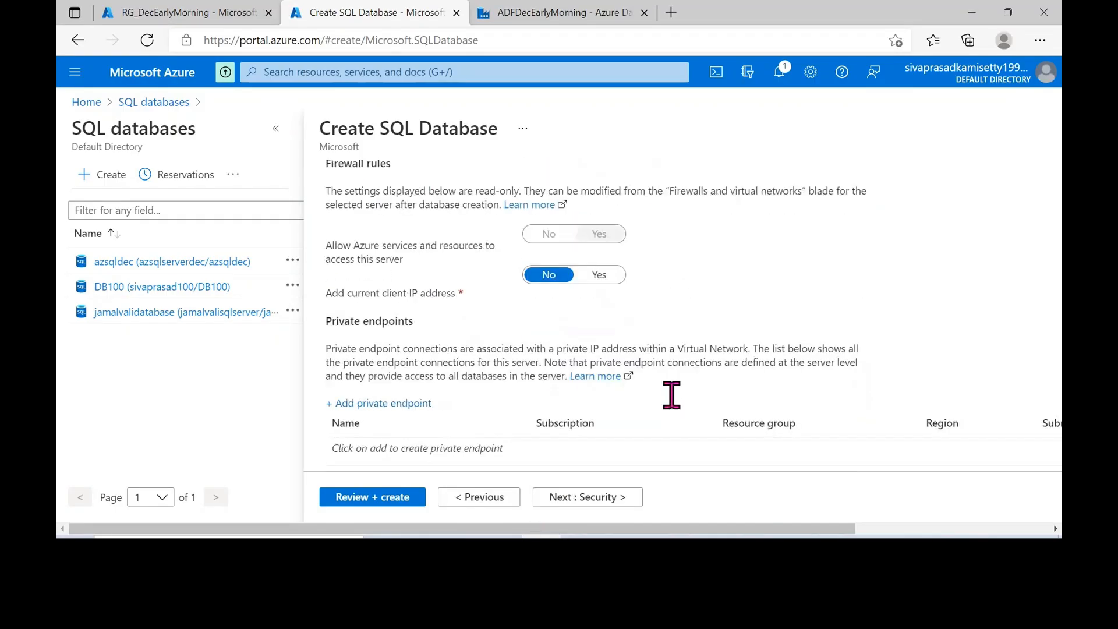
{"action": "scroll", "coordinate": [670, 392], "scroll_direction": "up", "scroll_amount": 5}
{"action": "scroll", "coordinate": [678, 410], "scroll_direction": "up", "scroll_amount": 3}
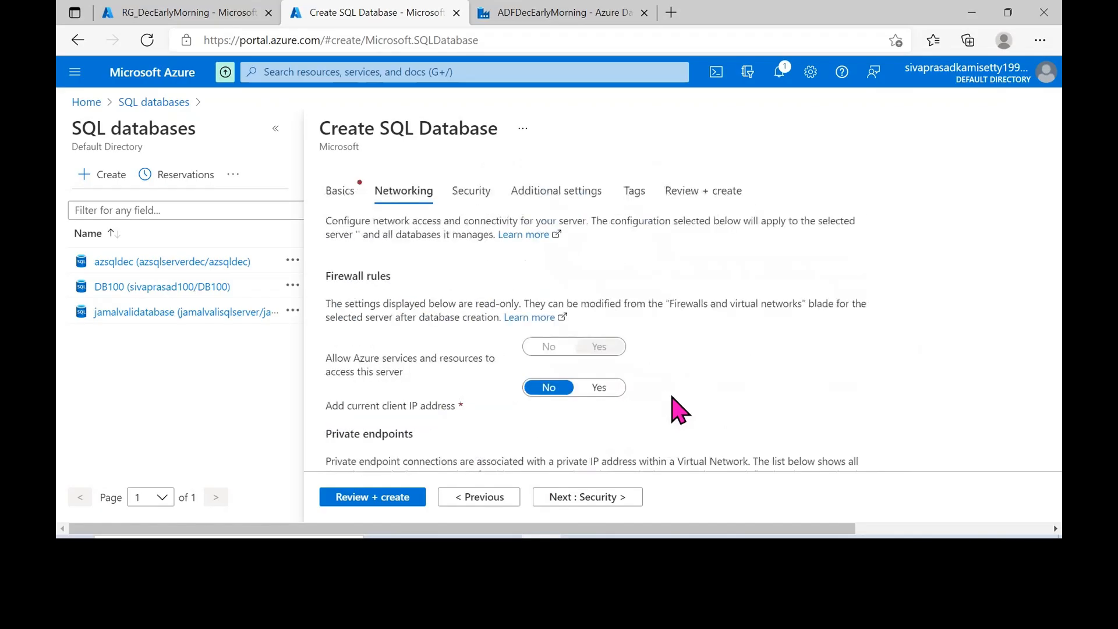
{"action": "left_click", "coordinate": [582, 496]}
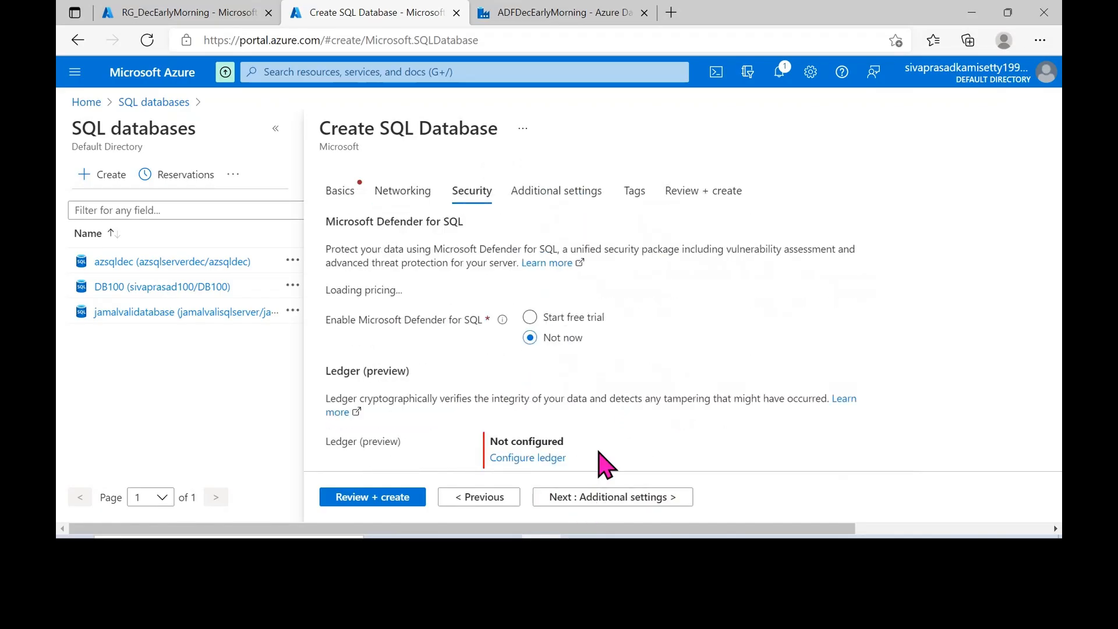
{"action": "scroll", "coordinate": [603, 457], "scroll_direction": "down", "scroll_amount": 3}
{"action": "left_click", "coordinate": [585, 500]}
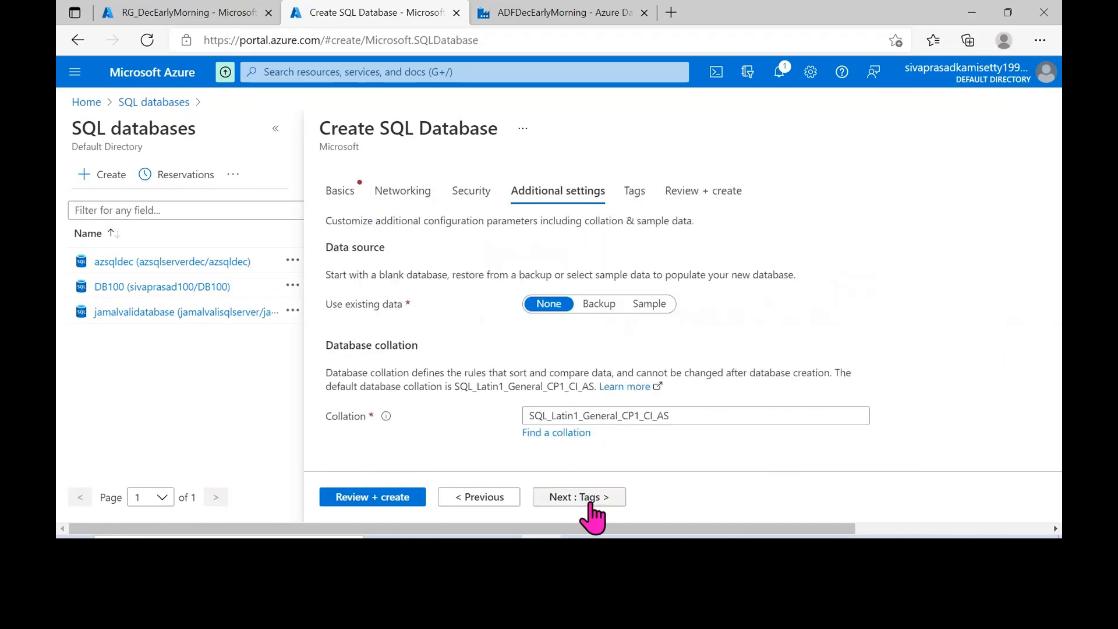
{"action": "scroll", "coordinate": [738, 391], "scroll_direction": "down", "scroll_amount": 2}
{"action": "left_click", "coordinate": [593, 497]}
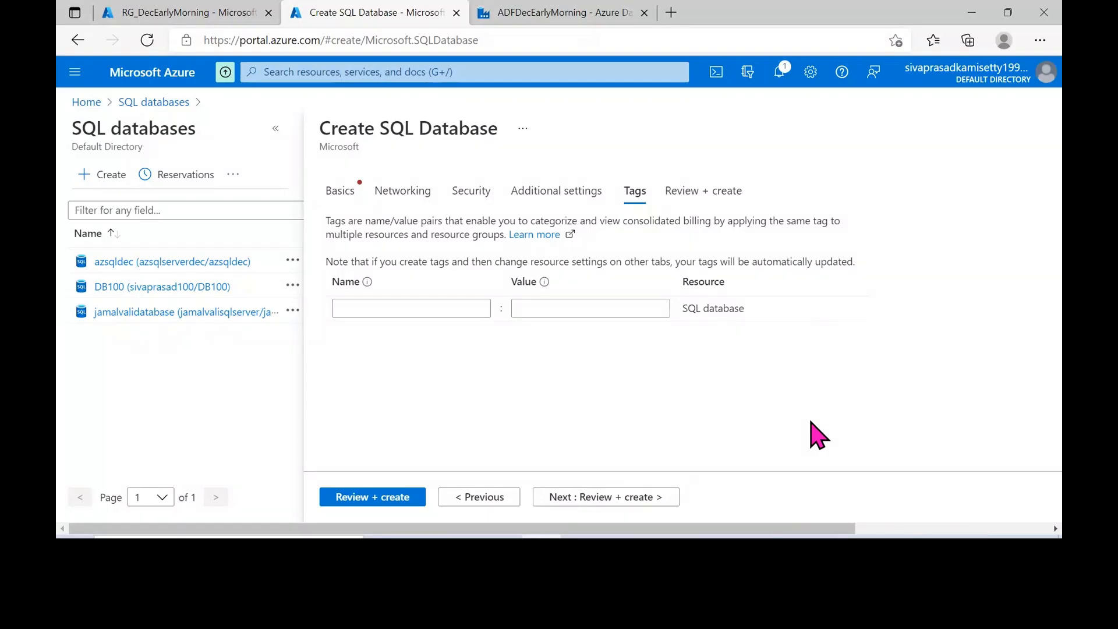
- Return to the basic settings, then close the SQL database creation form and discard its unsaved edits
{"action": "left_click", "coordinate": [340, 191]}
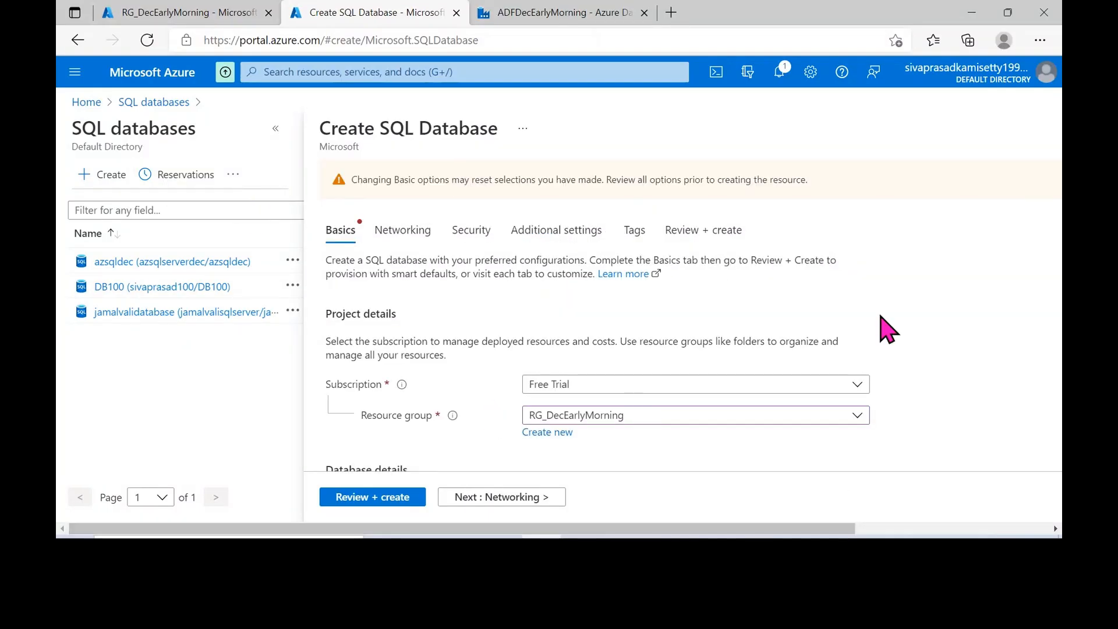
{"action": "left_click_drag", "start_coordinate": [832, 530], "coordinate": [1026, 530]}
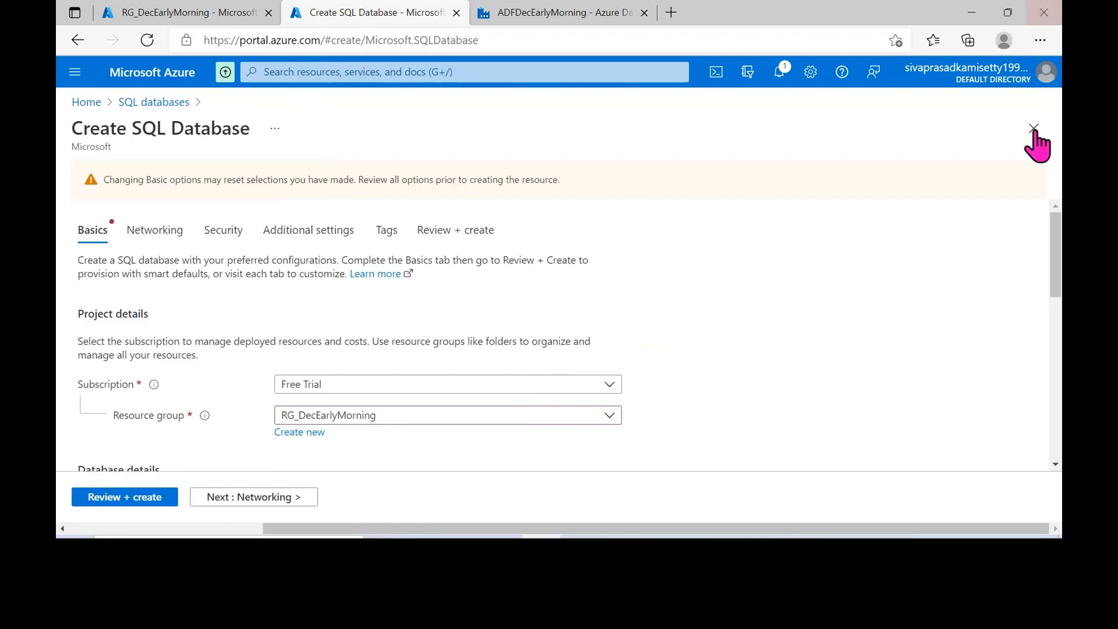
{"action": "left_click", "coordinate": [1033, 129]}
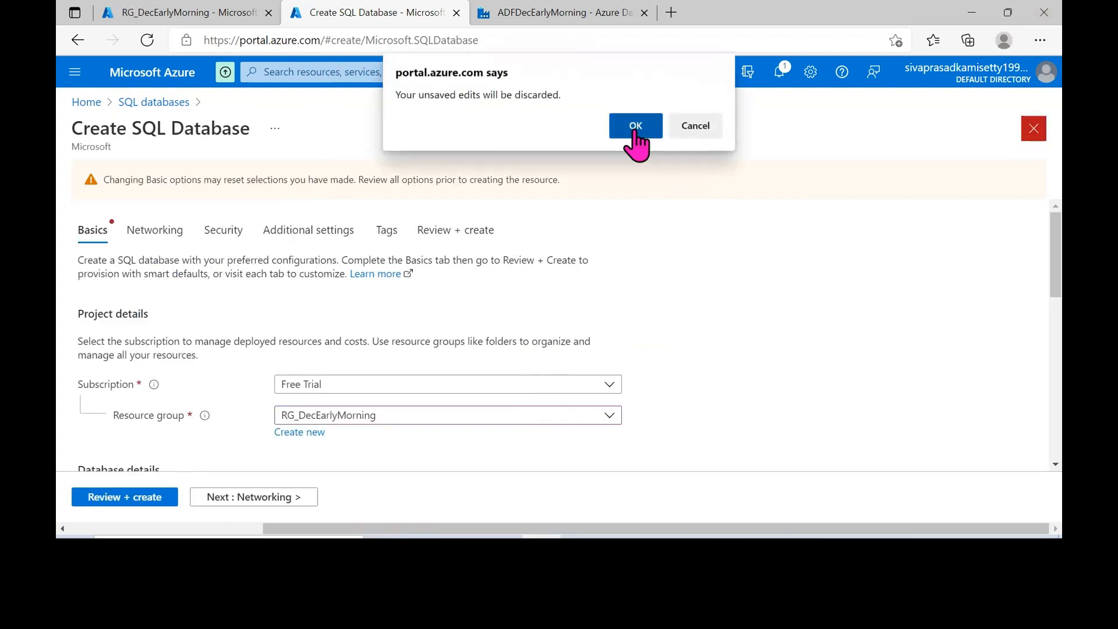
{"action": "left_click", "coordinate": [635, 124]}
- Open the azsqldec database and examine its overview, including its essentials, compute utilization and database features
{"action": "left_click", "coordinate": [149, 300]}
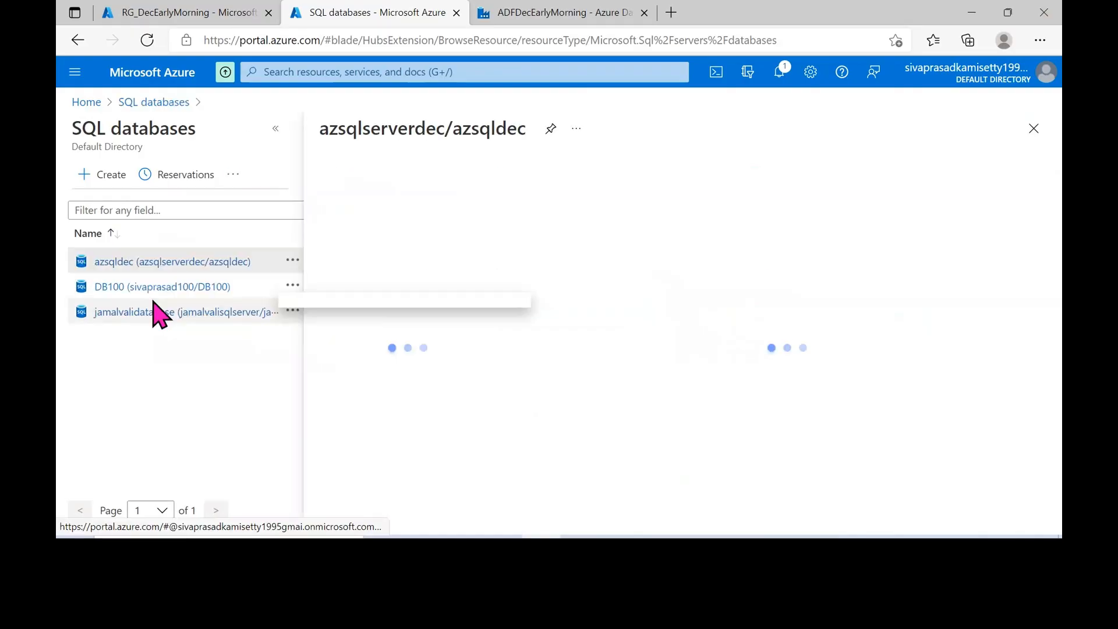
{"action": "left_click", "coordinate": [275, 129]}
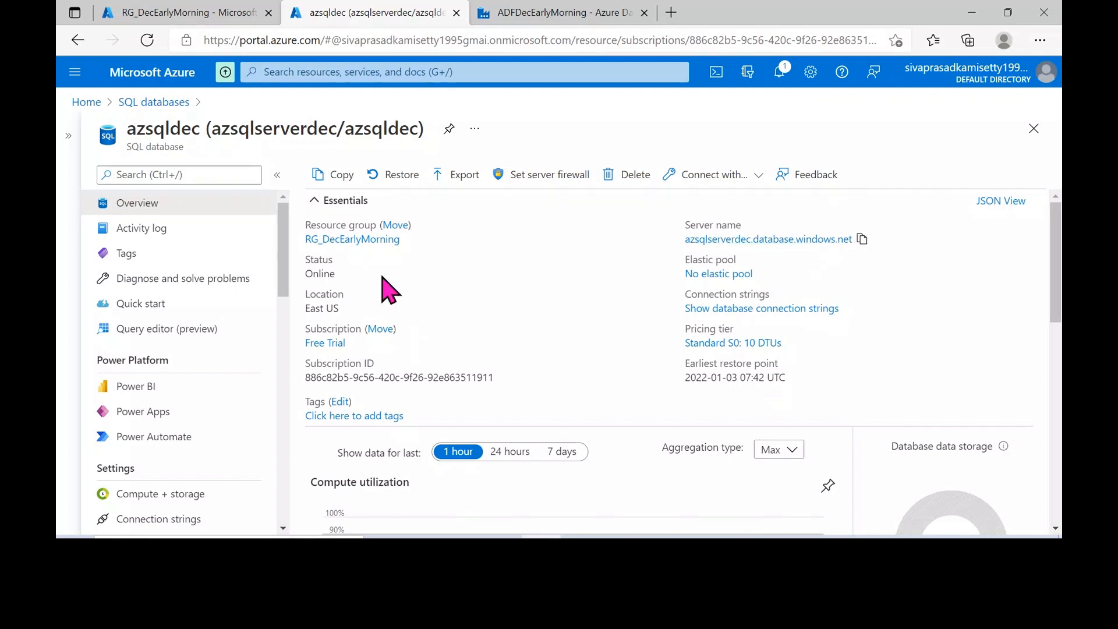
{"action": "scroll", "coordinate": [505, 280], "scroll_direction": "down", "scroll_amount": 10}
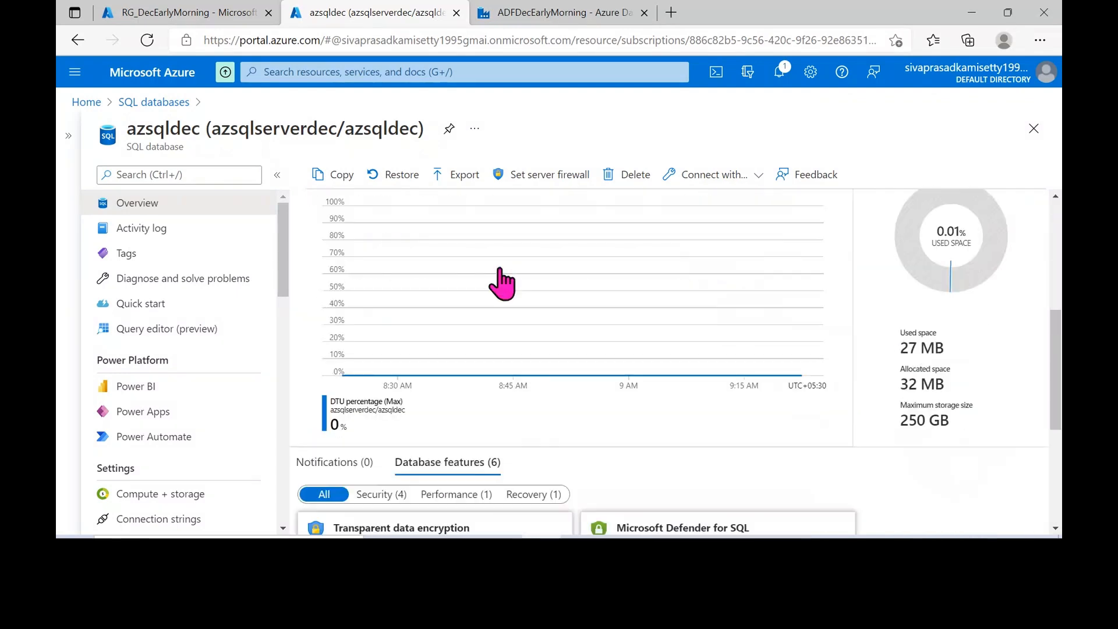
{"action": "scroll", "coordinate": [505, 280], "scroll_direction": "up", "scroll_amount": 10}
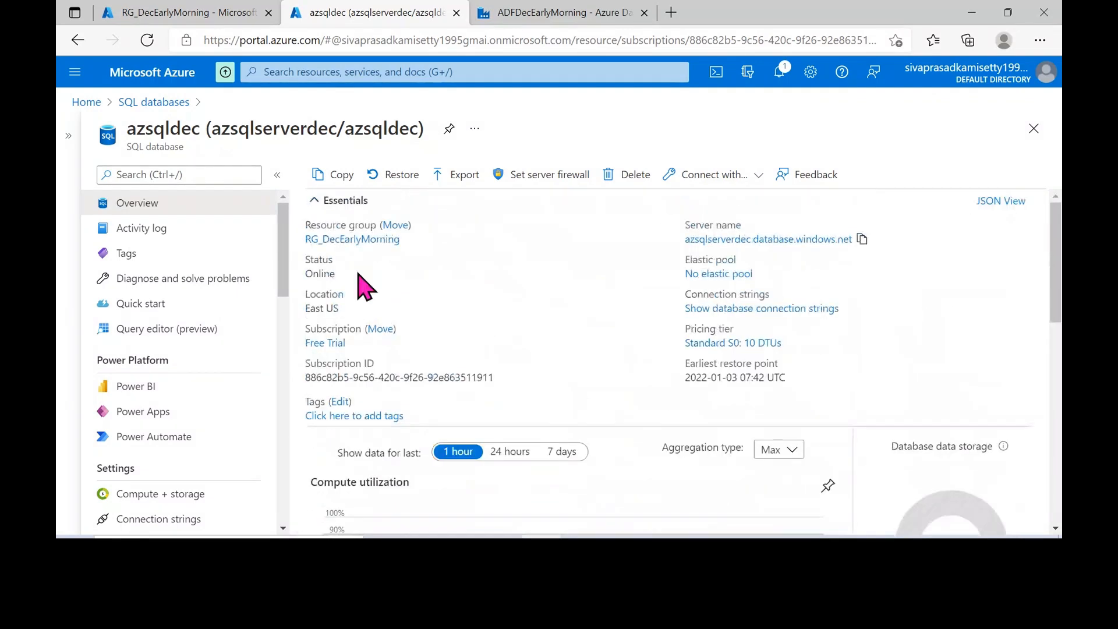
{"action": "scroll", "coordinate": [530, 286], "scroll_direction": "down", "scroll_amount": 7}
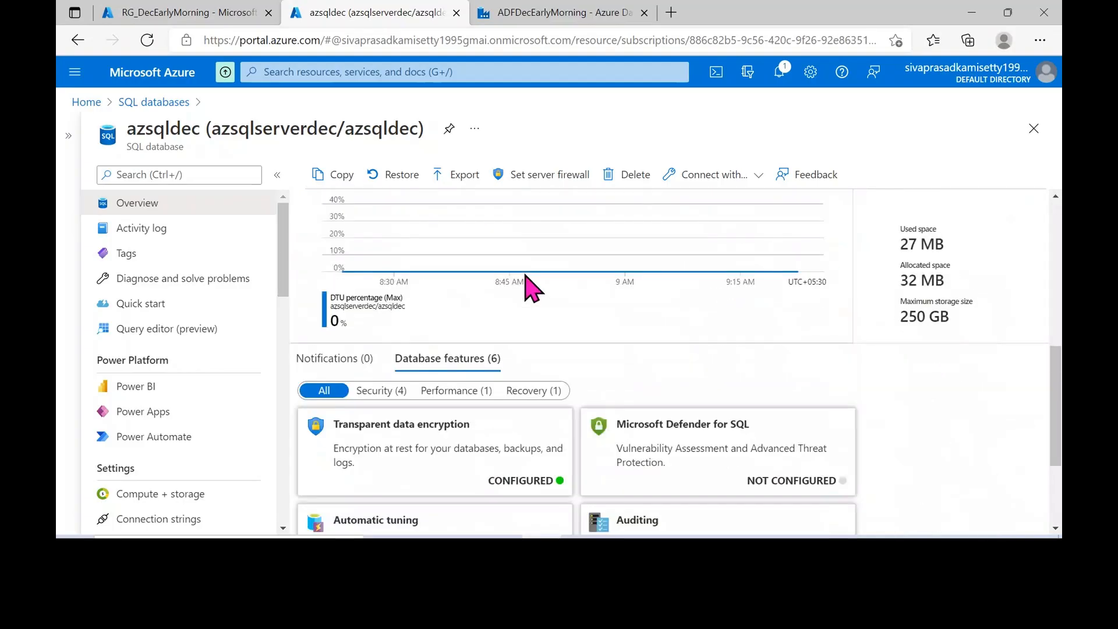
{"action": "scroll", "coordinate": [530, 287], "scroll_direction": "up", "scroll_amount": 7}
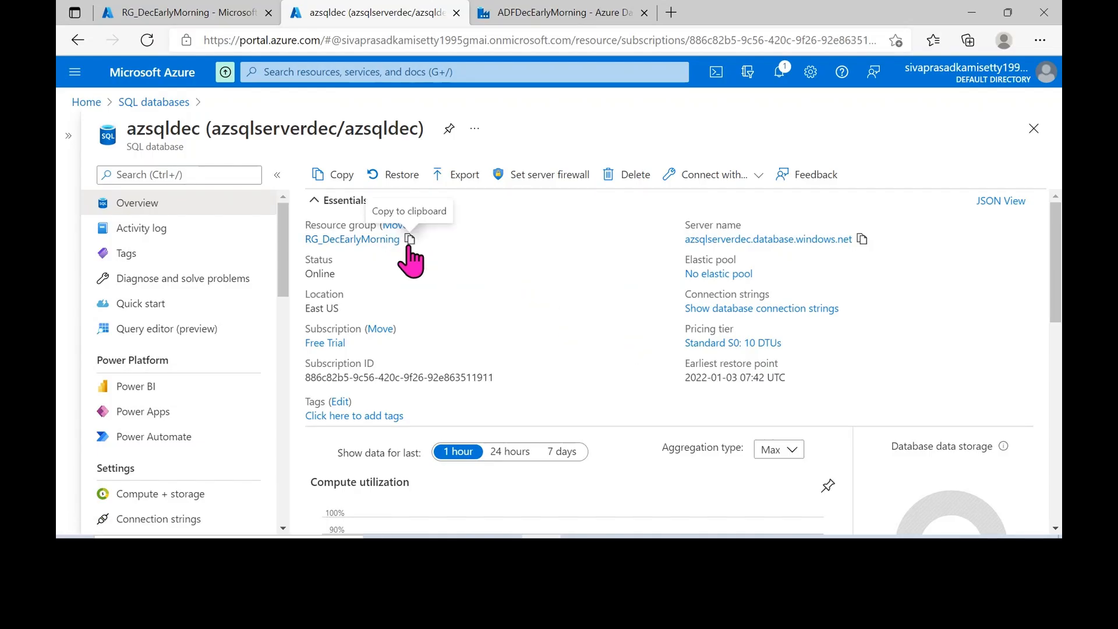
- Switch to the RG_DecEarlyMorning resource group and examine the resources it contains
{"action": "left_click", "coordinate": [233, 17]}
{"action": "left_click", "coordinate": [785, 259]}
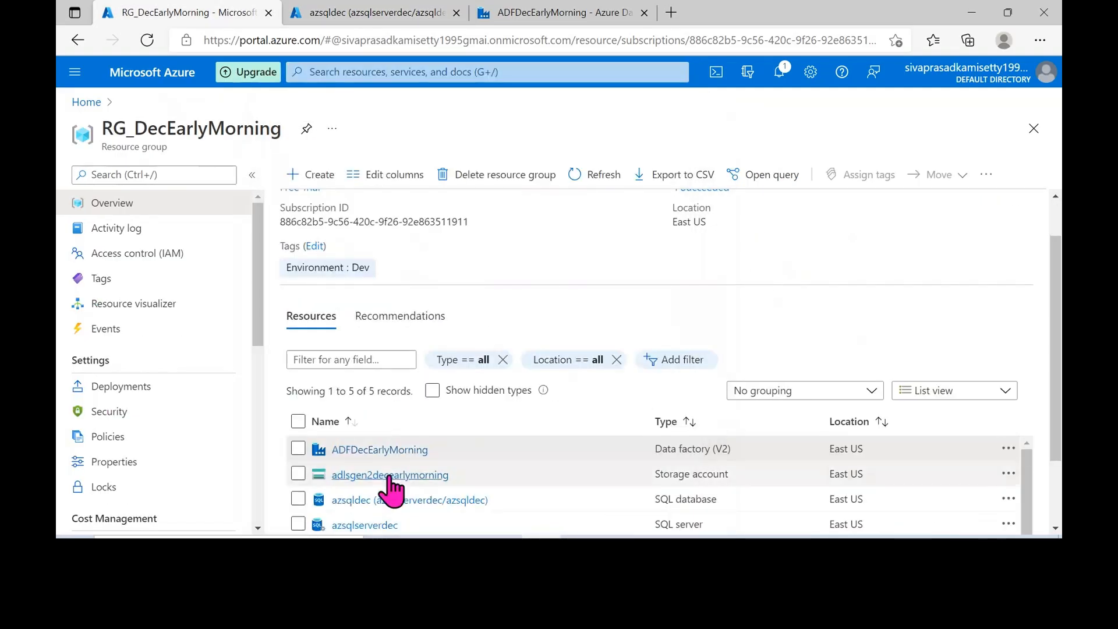
{"action": "scroll", "coordinate": [396, 465], "scroll_direction": "down", "scroll_amount": 1}
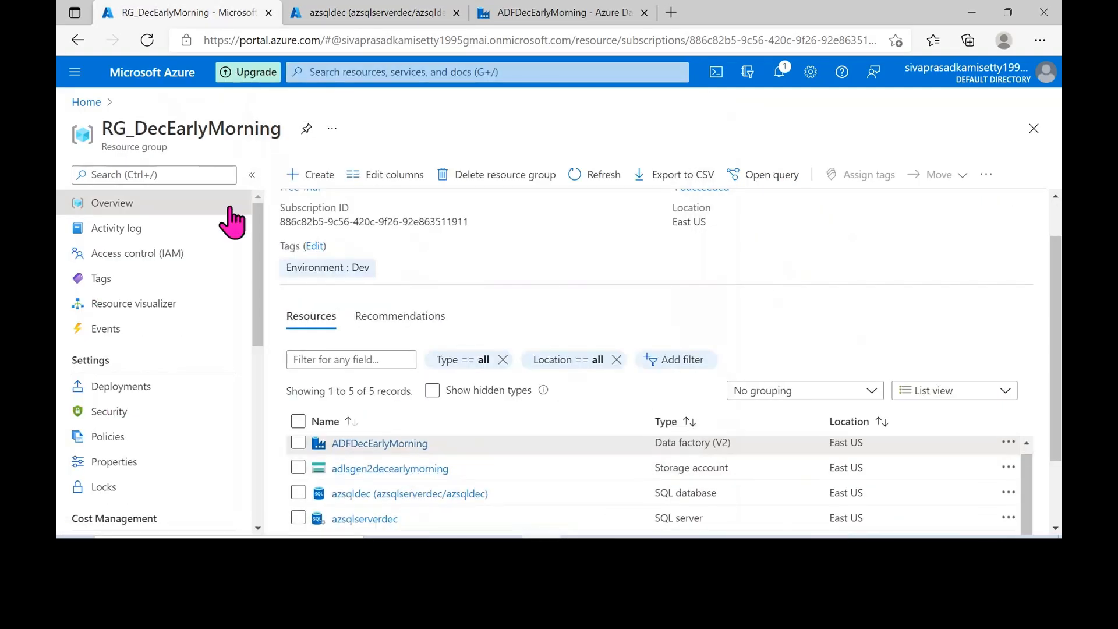
{"action": "scroll", "coordinate": [430, 245], "scroll_direction": "up", "scroll_amount": 1}
{"action": "left_click", "coordinate": [315, 203]}
{"action": "scroll", "coordinate": [524, 512], "scroll_direction": "down", "scroll_amount": 1}
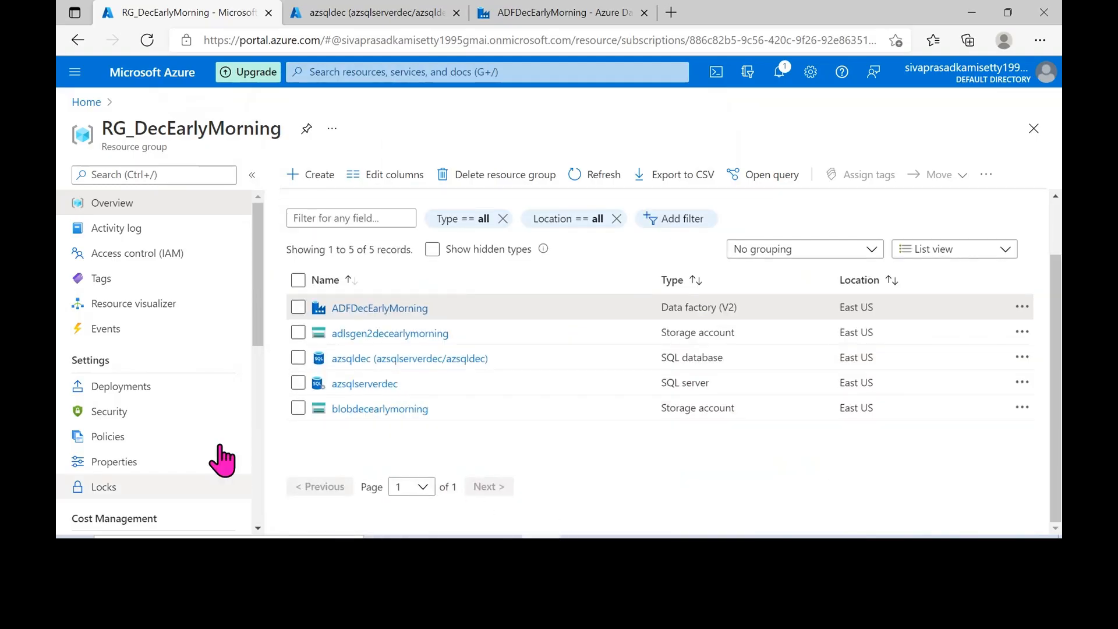
{"action": "double_click", "coordinate": [212, 127]}
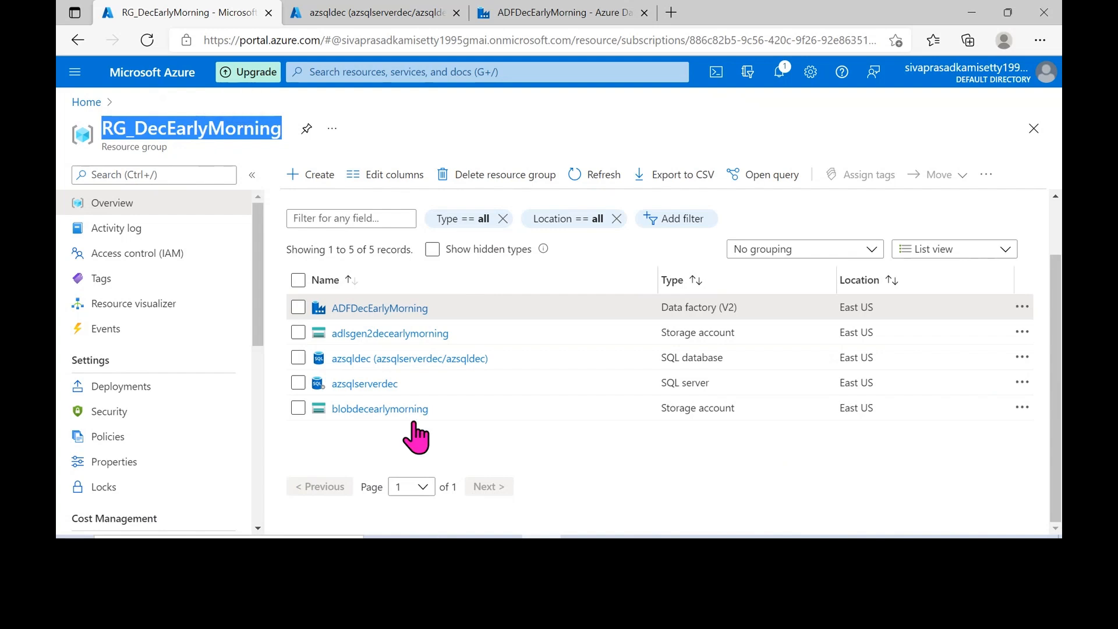
{"action": "left_click", "coordinate": [389, 452]}
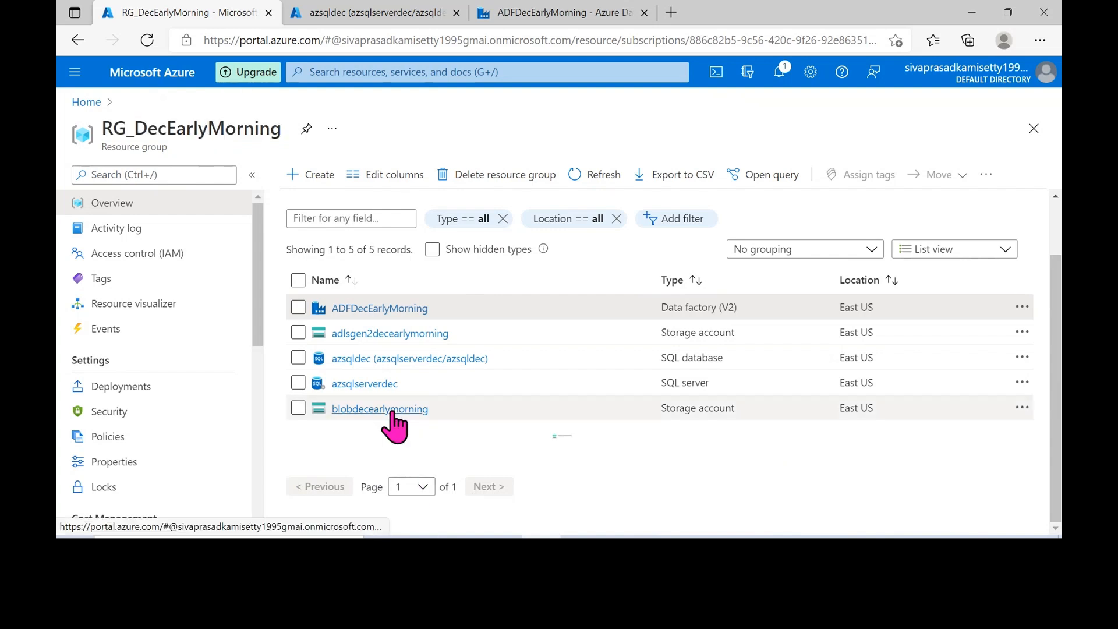
- Open the azsqlserverdec SQL server from the resource group, examine its features, and close its page
{"action": "mouse_move", "coordinate": [381, 325]}
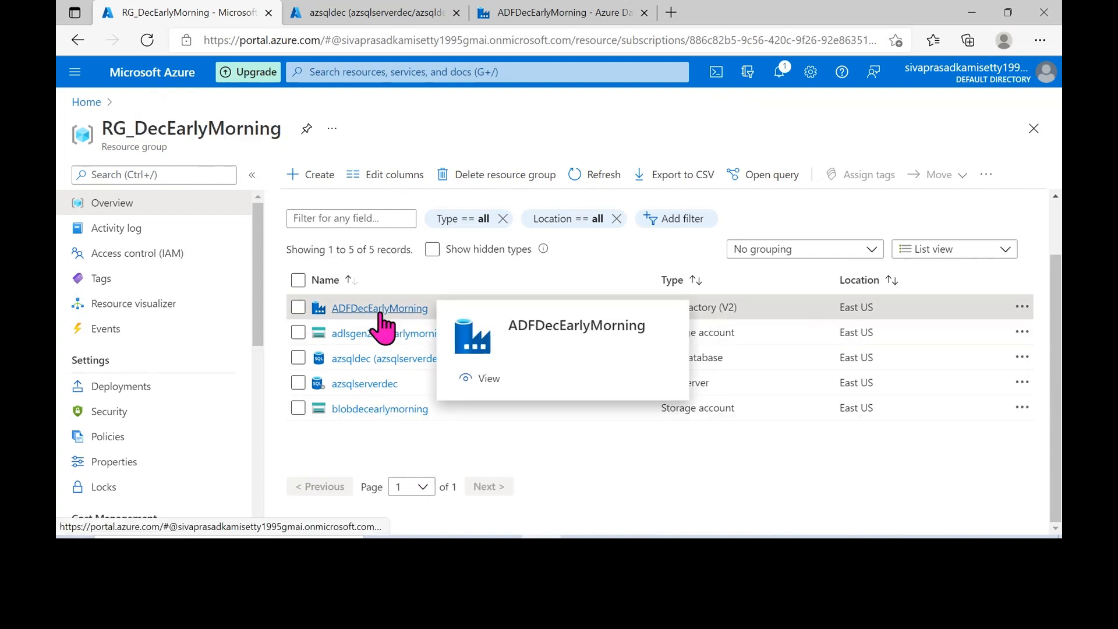
{"action": "left_click", "coordinate": [381, 388]}
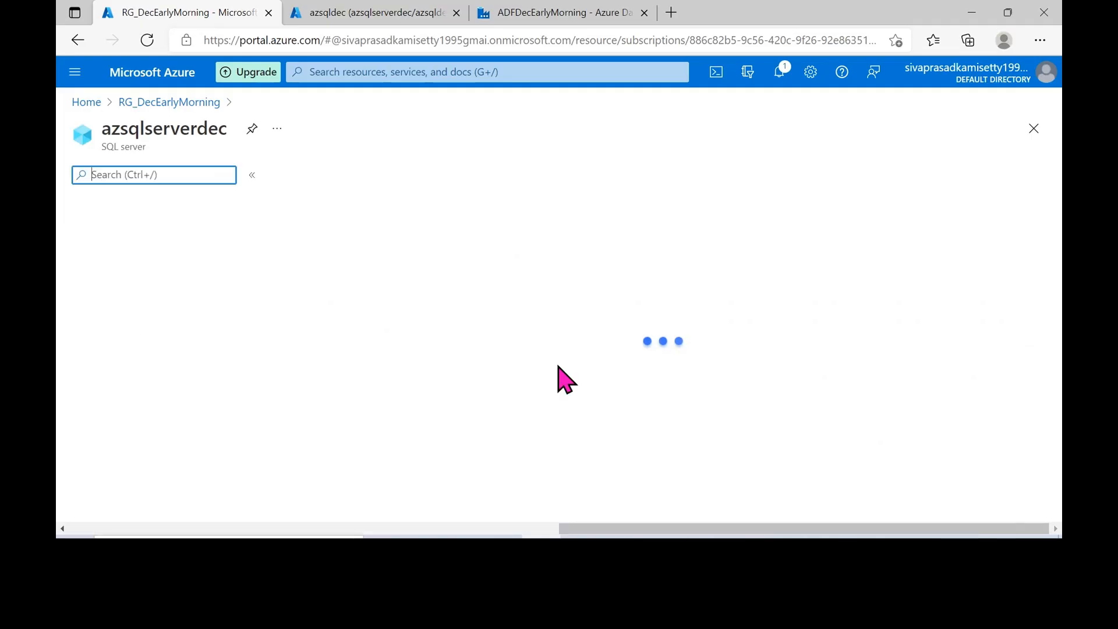
{"action": "left_click", "coordinate": [350, 202]}
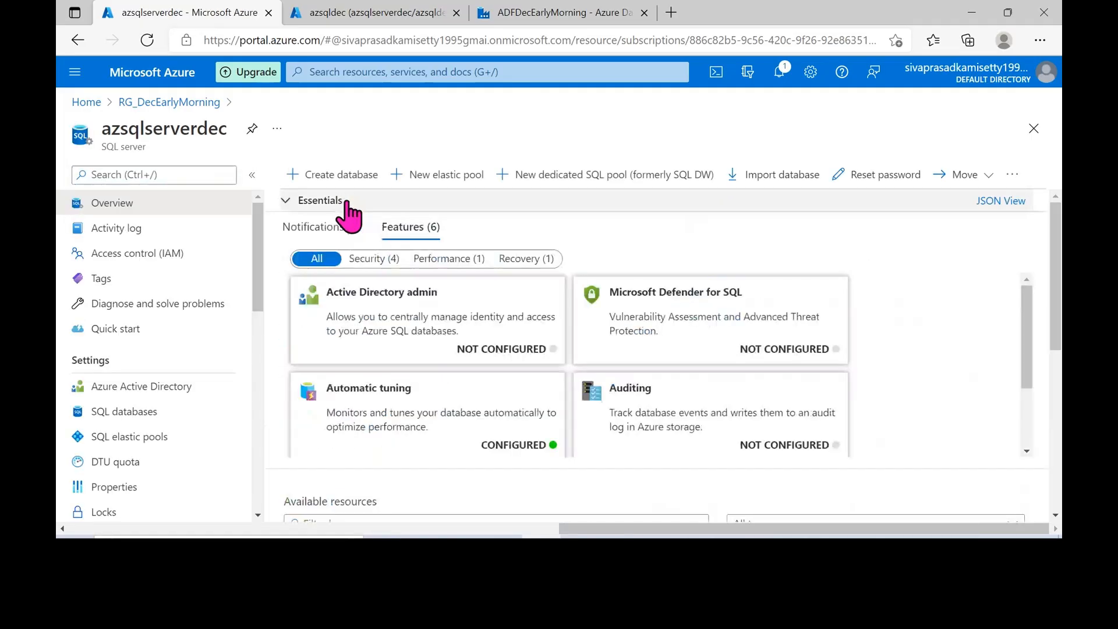
{"action": "left_click", "coordinate": [1033, 128]}
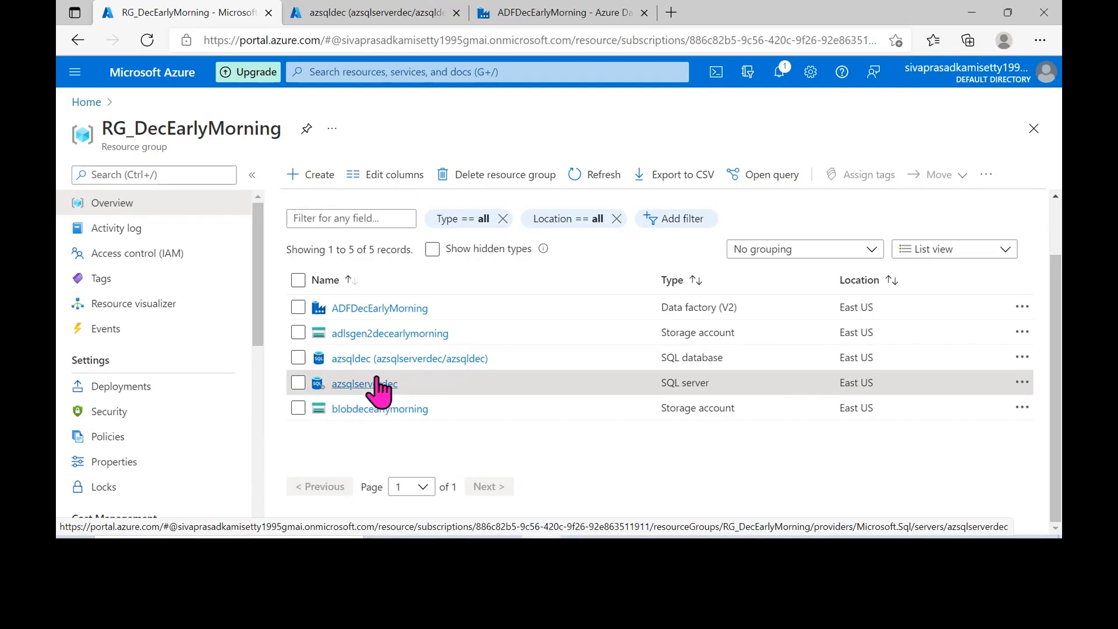
- Open the azsqldec database and examine its overview, then take a brief look at SQL Server Management Studio
{"action": "mouse_move", "coordinate": [376, 379]}
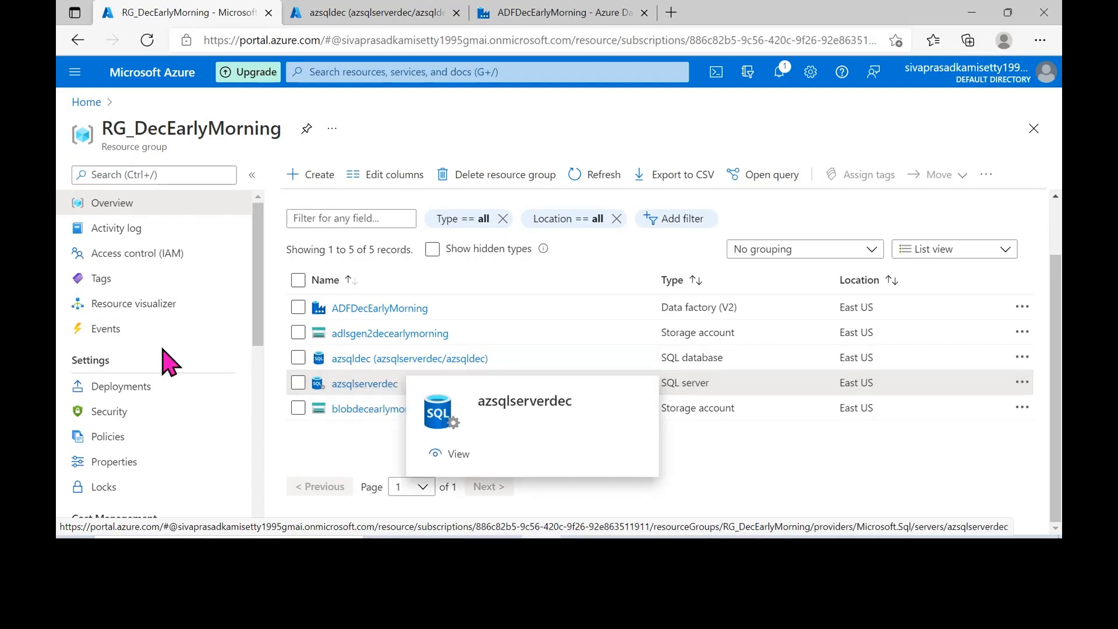
{"action": "left_click", "coordinate": [358, 361]}
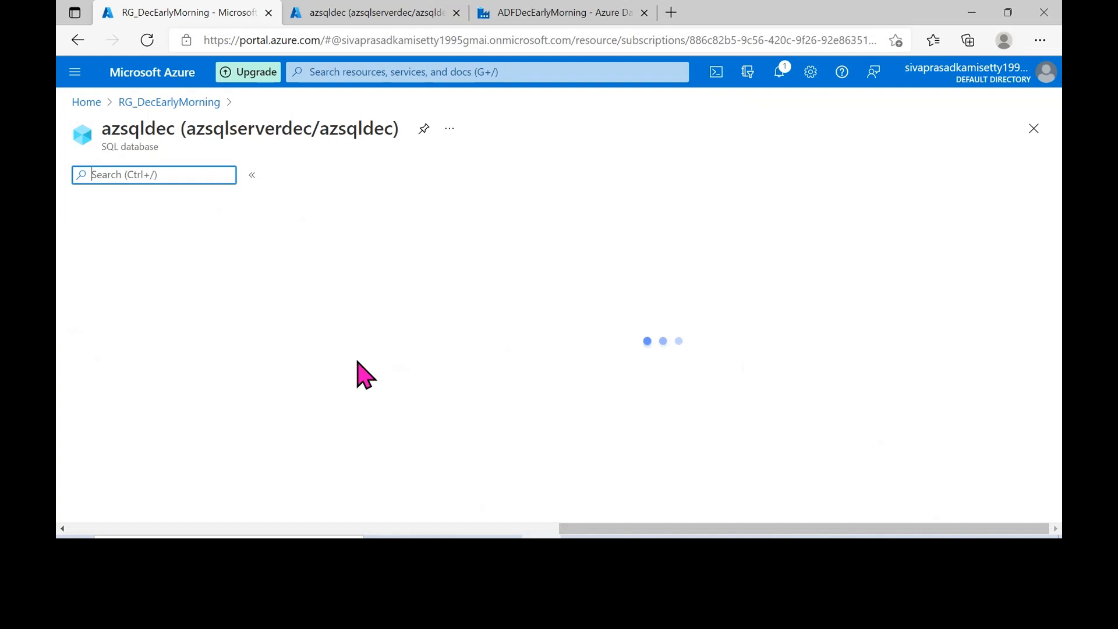
{"action": "scroll", "coordinate": [667, 353], "scroll_direction": "down", "scroll_amount": 2}
{"action": "scroll", "coordinate": [667, 353], "scroll_direction": "up", "scroll_amount": 2}
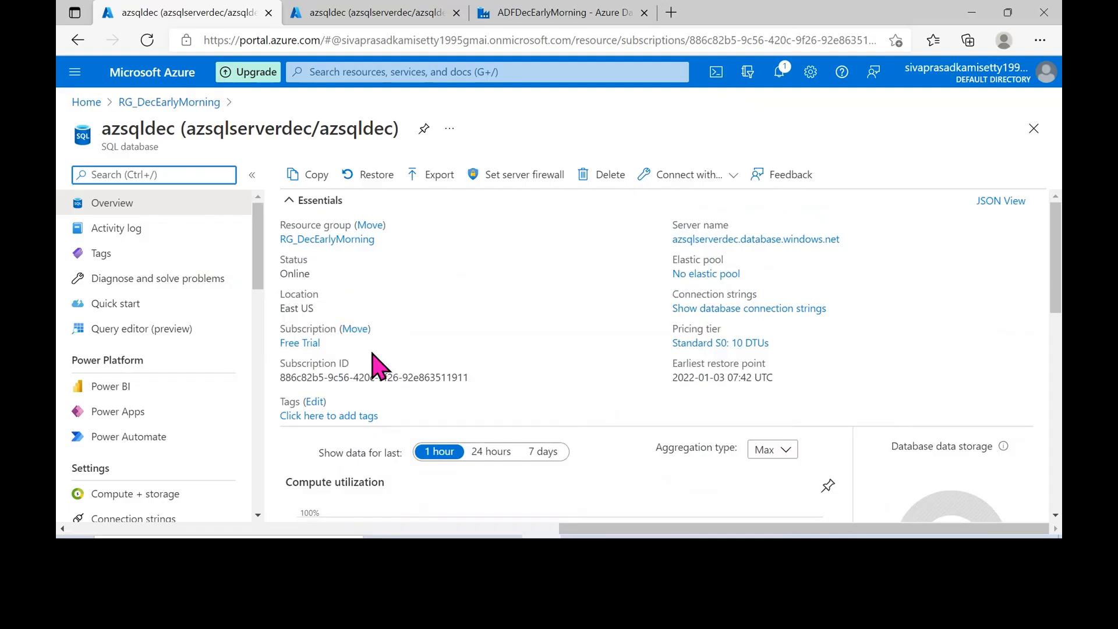
{"action": "left_click", "coordinate": [620, 546]}
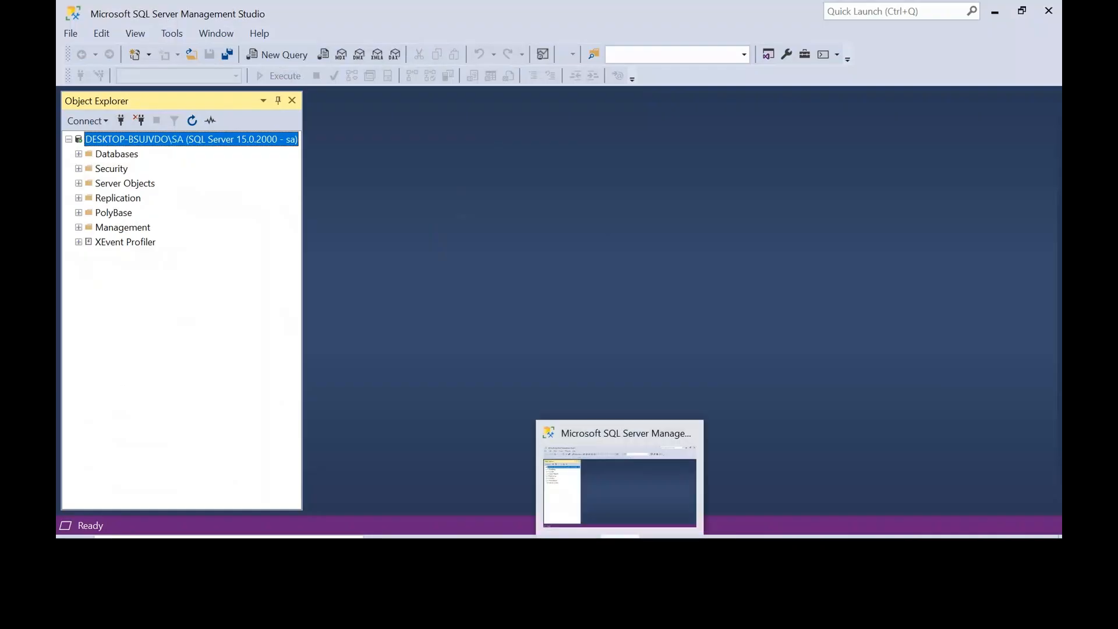
{"action": "left_click", "coordinate": [620, 546]}
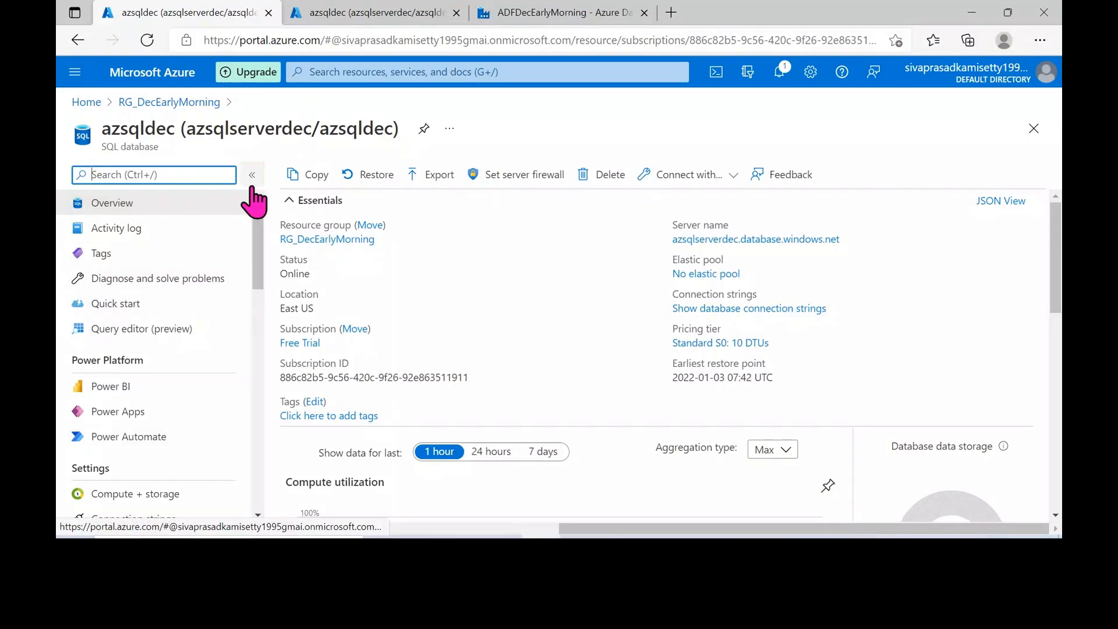
- Start creating a new SQL database in the RG_DecEarlyMorning resource group
{"action": "left_click", "coordinate": [155, 103]}
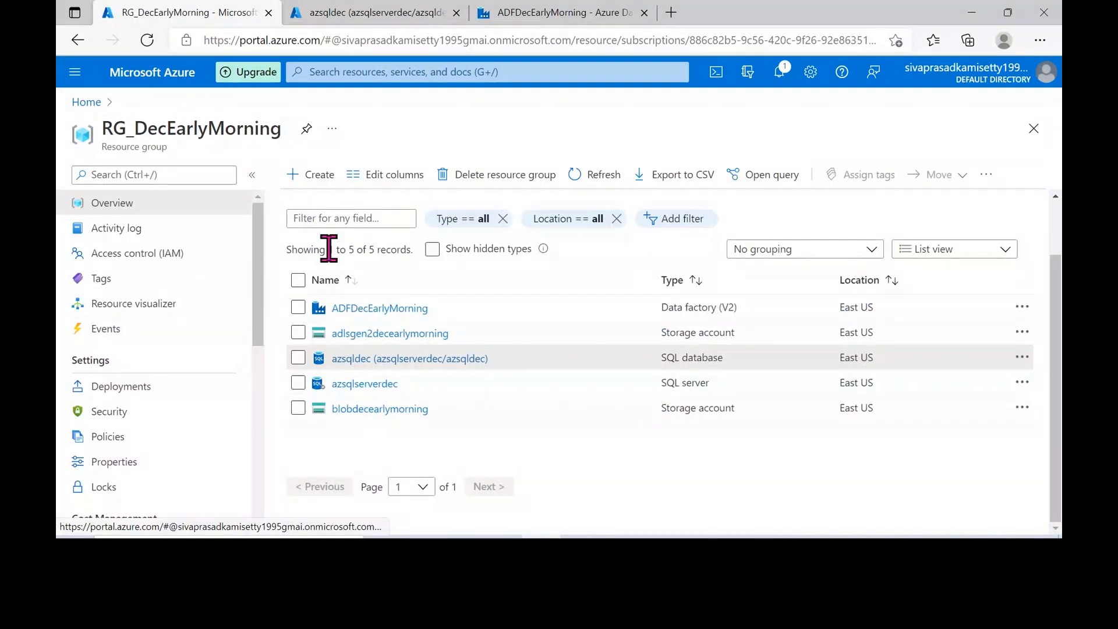
{"action": "left_click", "coordinate": [362, 72]}
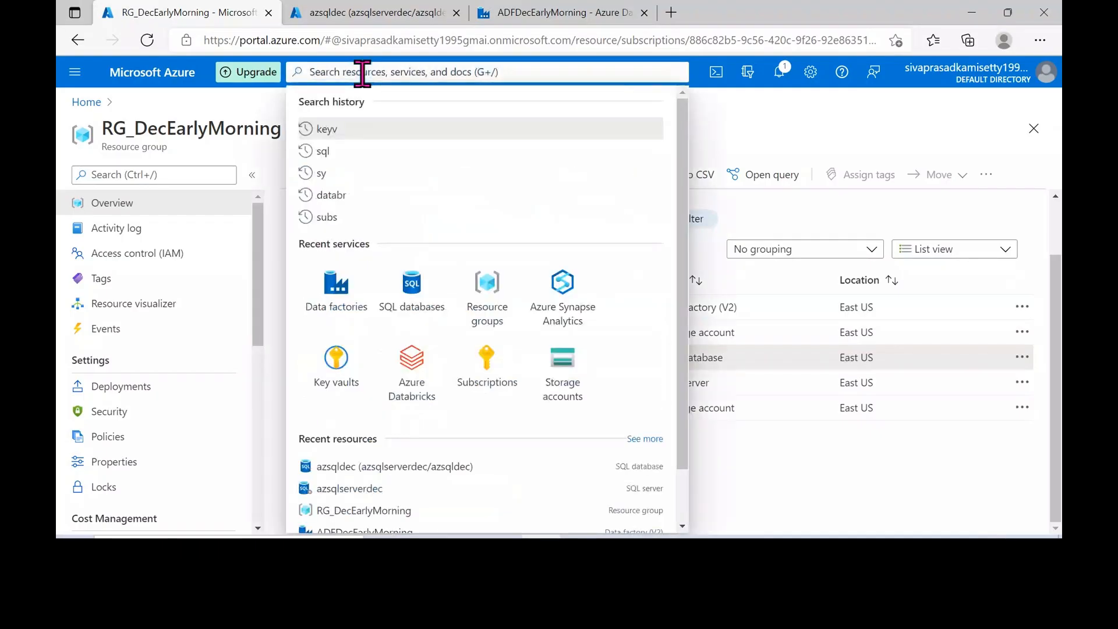
{"action": "left_click", "coordinate": [416, 285]}
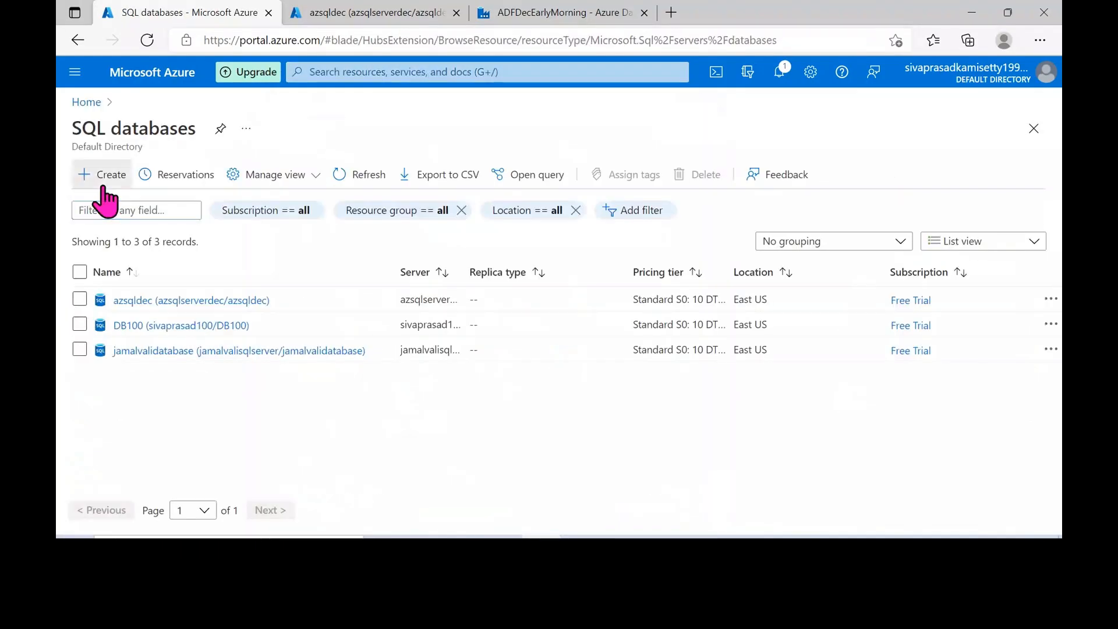
{"action": "left_click", "coordinate": [110, 176]}
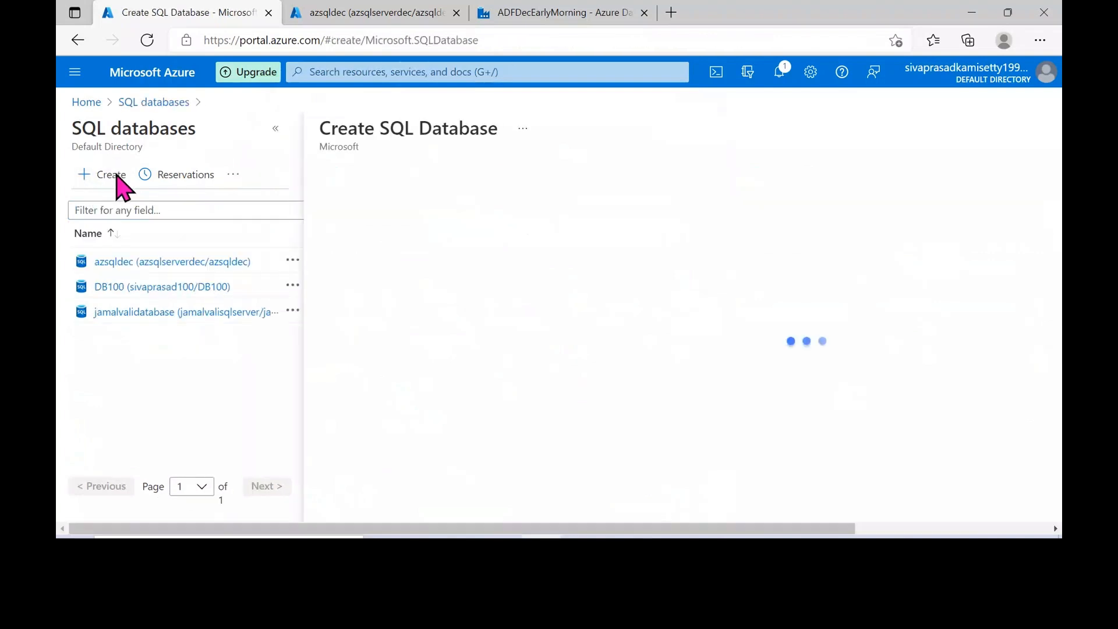
{"action": "left_click", "coordinate": [687, 378]}
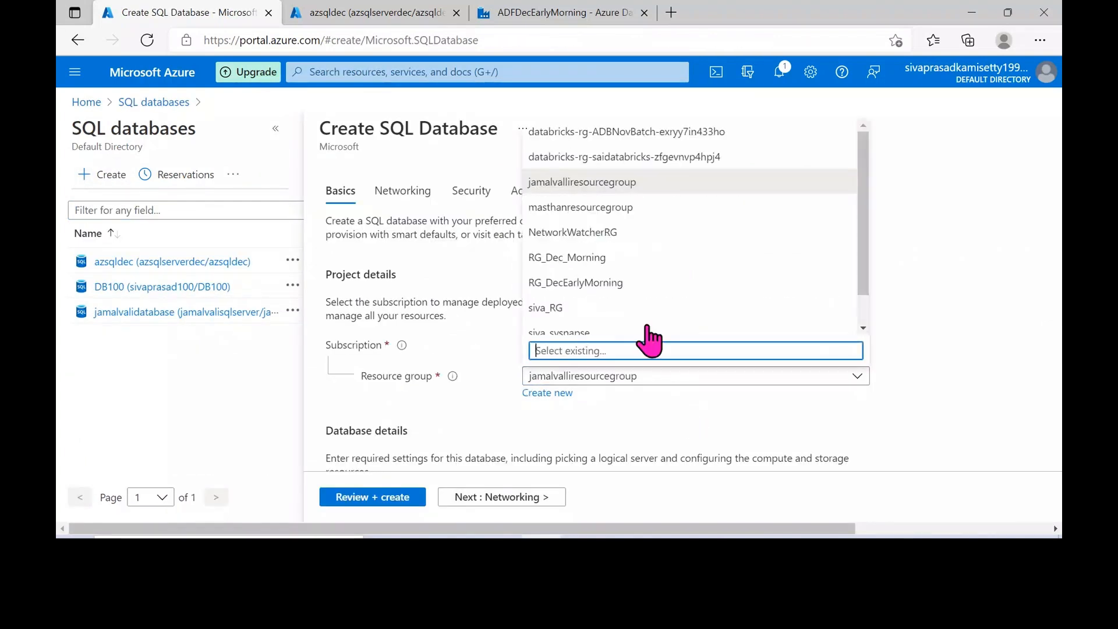
{"action": "left_click", "coordinate": [612, 284]}
{"action": "scroll", "coordinate": [618, 361], "scroll_direction": "down", "scroll_amount": 4}
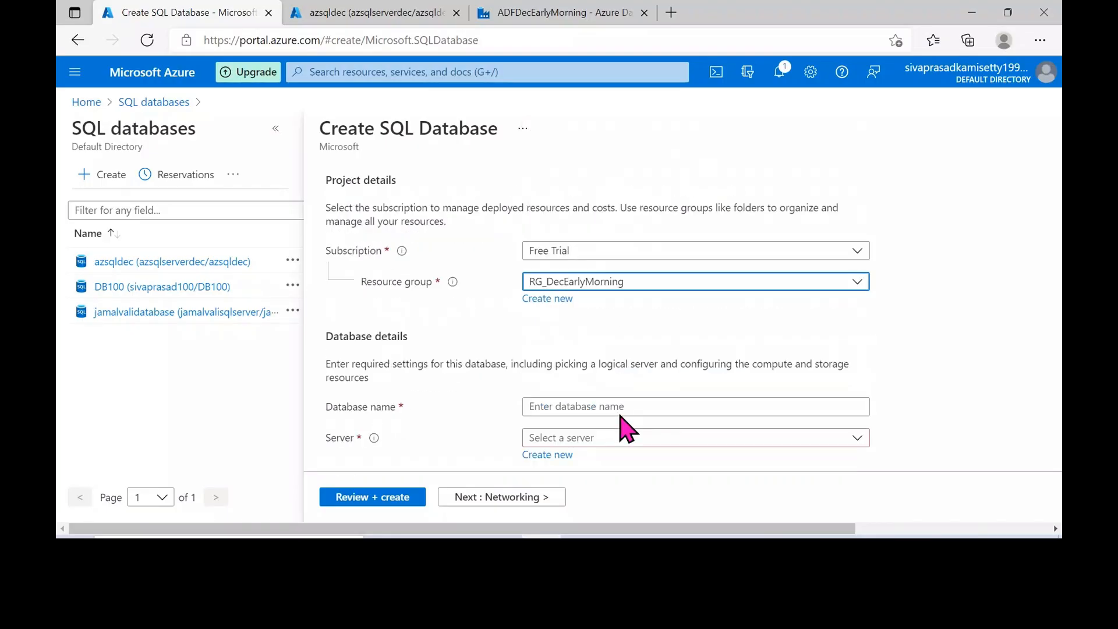
- Name the database azsqldecjanmorning and look through the existing servers without choosing one
{"action": "left_click", "coordinate": [588, 274]}
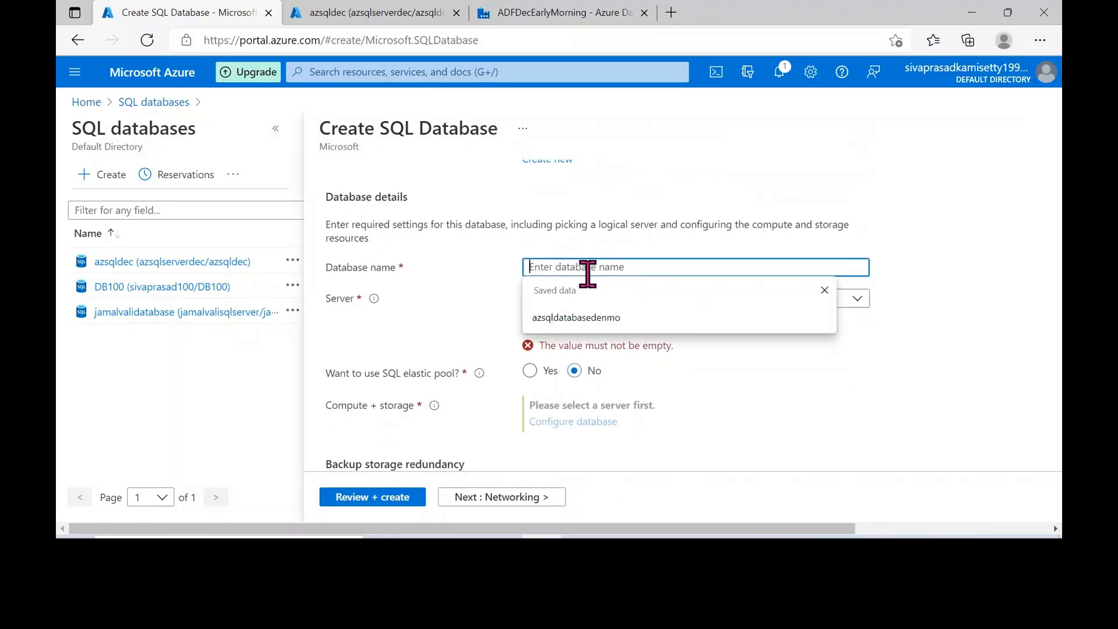
{"action": "type", "text": "azsqldecjanmorning"}
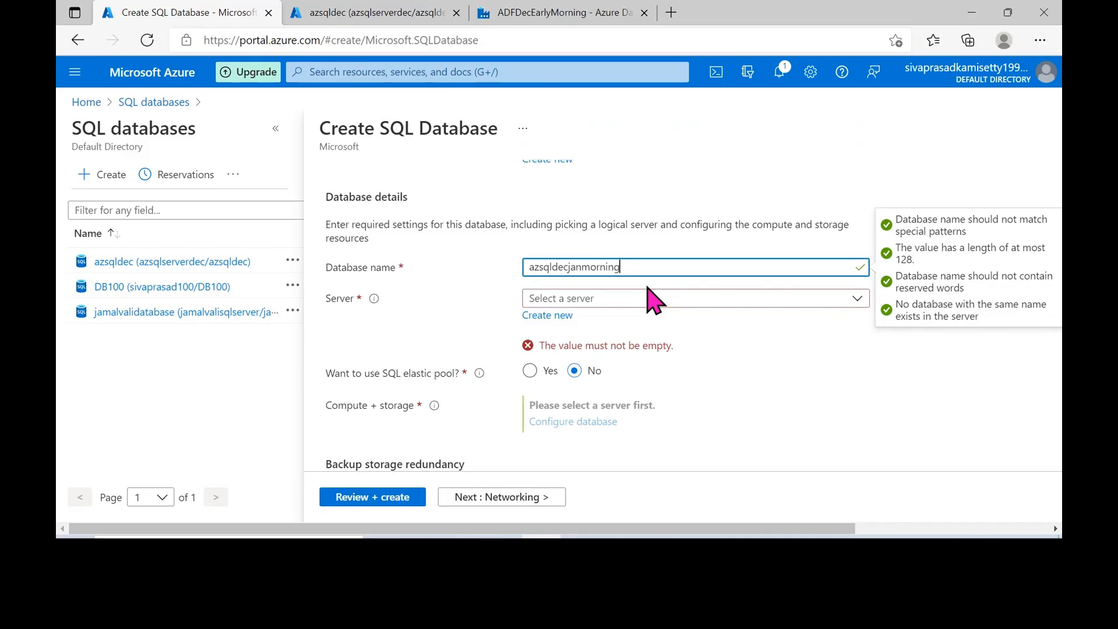
{"action": "left_click", "coordinate": [649, 298]}
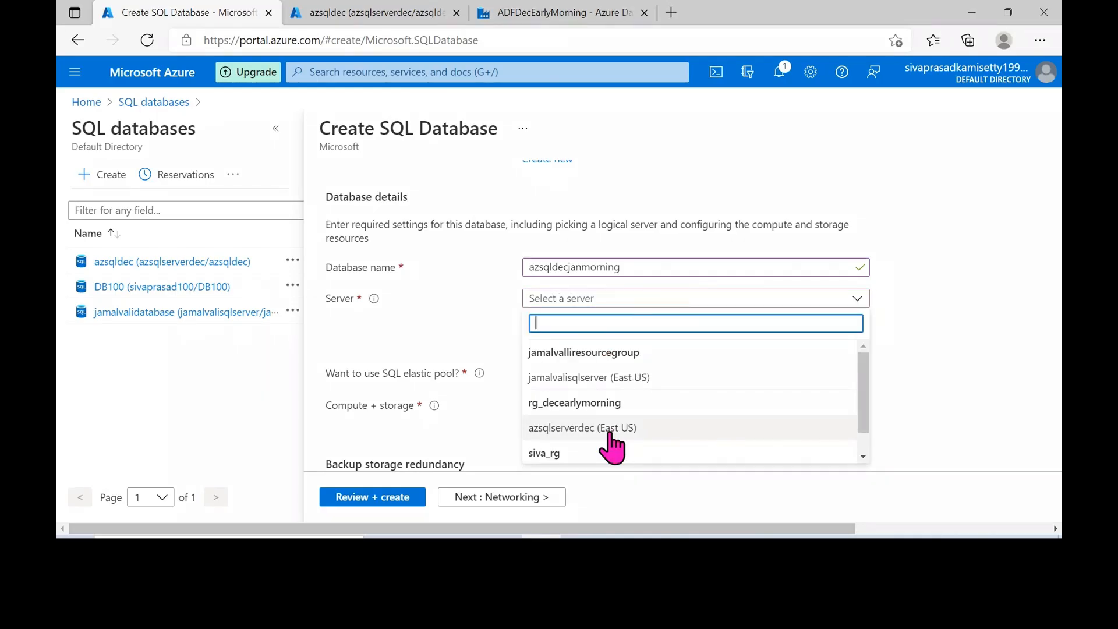
{"action": "left_click", "coordinate": [958, 379]}
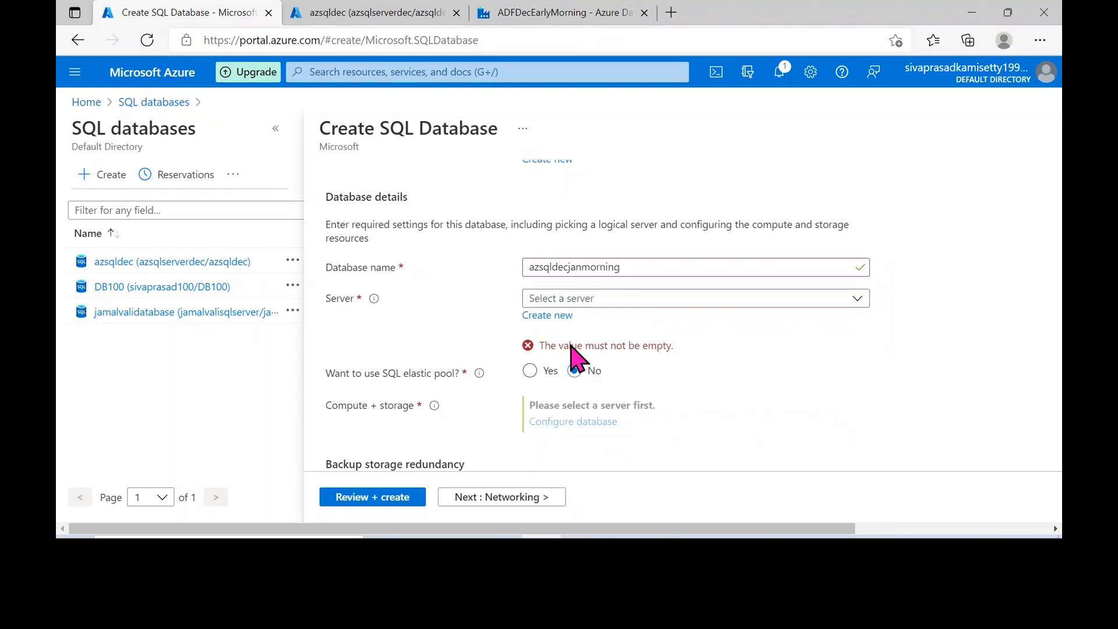
- Begin a new server for the database and name it azsqldecjanmorning
{"action": "left_click", "coordinate": [548, 319]}
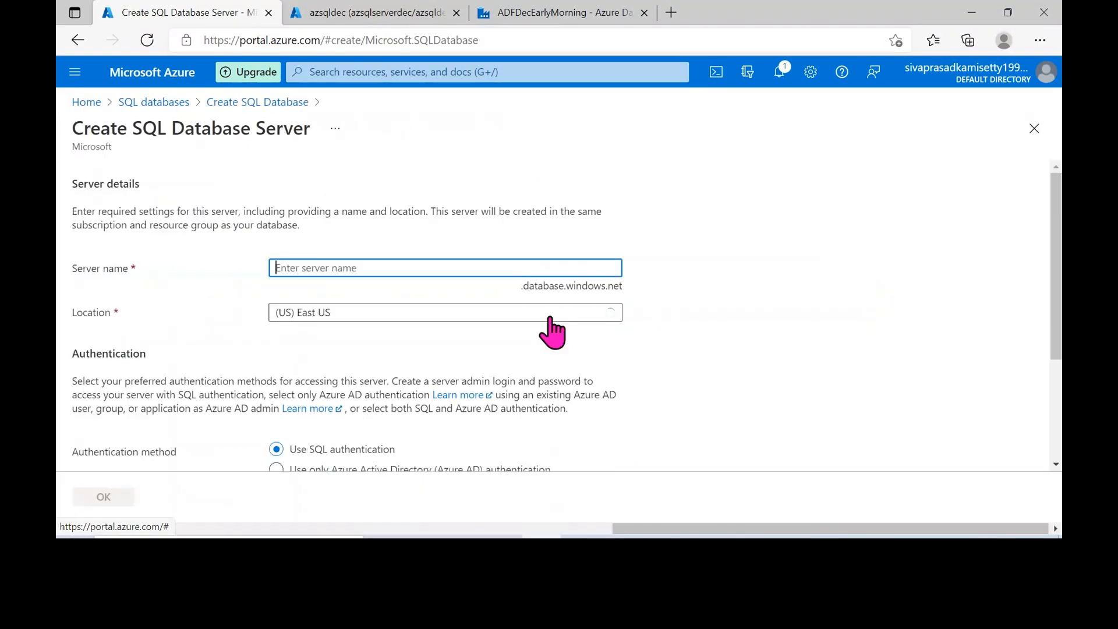
{"action": "left_click", "coordinate": [377, 267]}
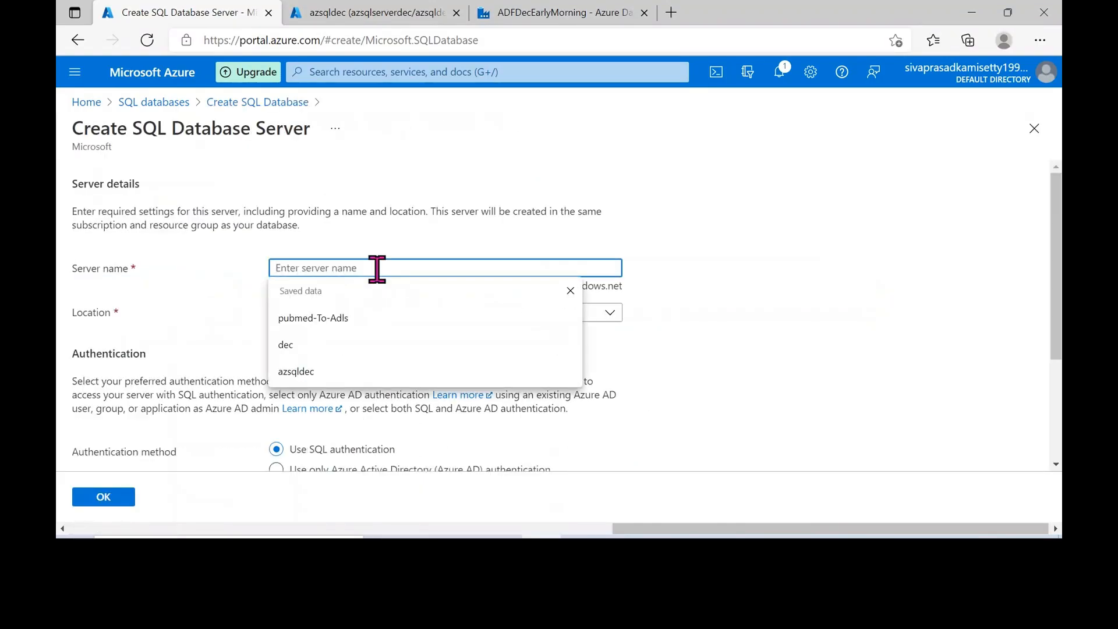
{"action": "type", "text": "azsqldec"}
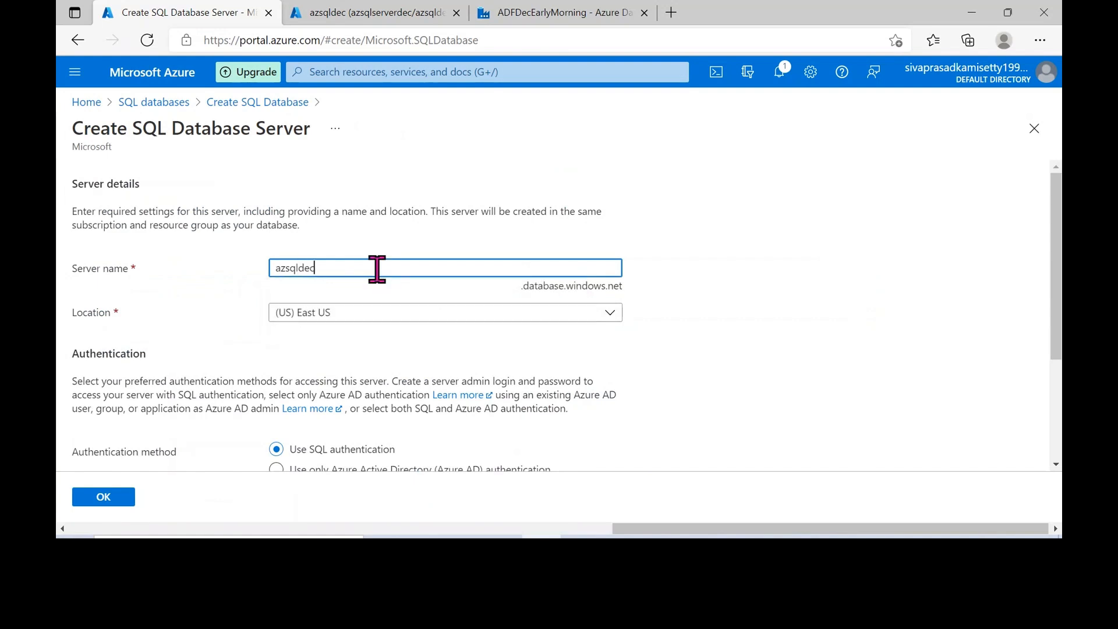
{"action": "type", "text": "janmorning"}
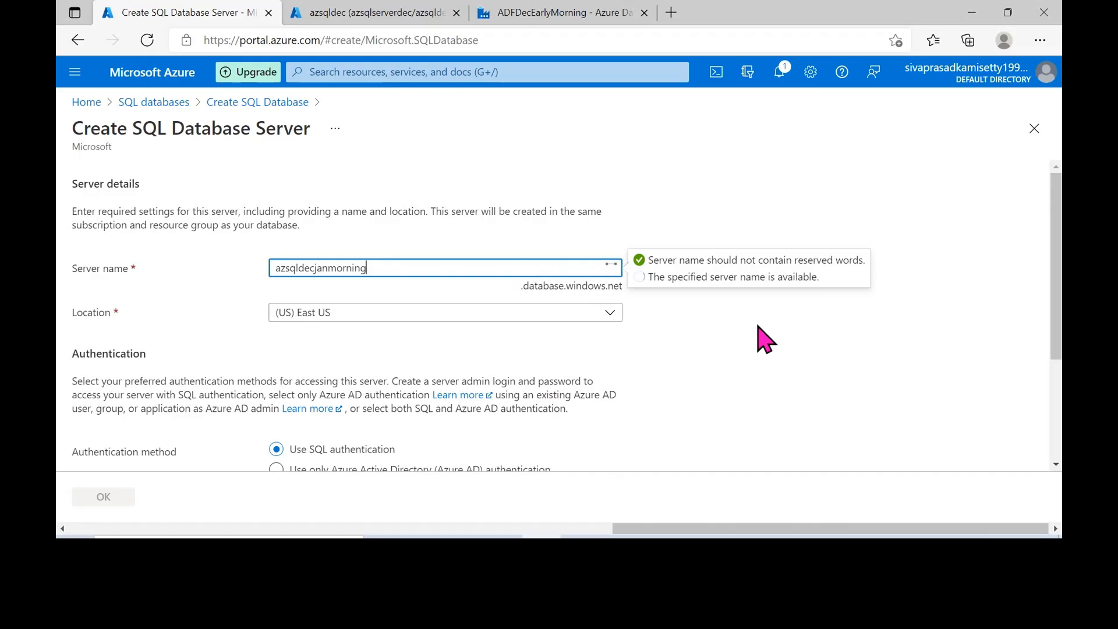
- Set the new server's admin login to admindecjan under SQL authentication
{"action": "scroll", "coordinate": [761, 337], "scroll_direction": "down", "scroll_amount": 3}
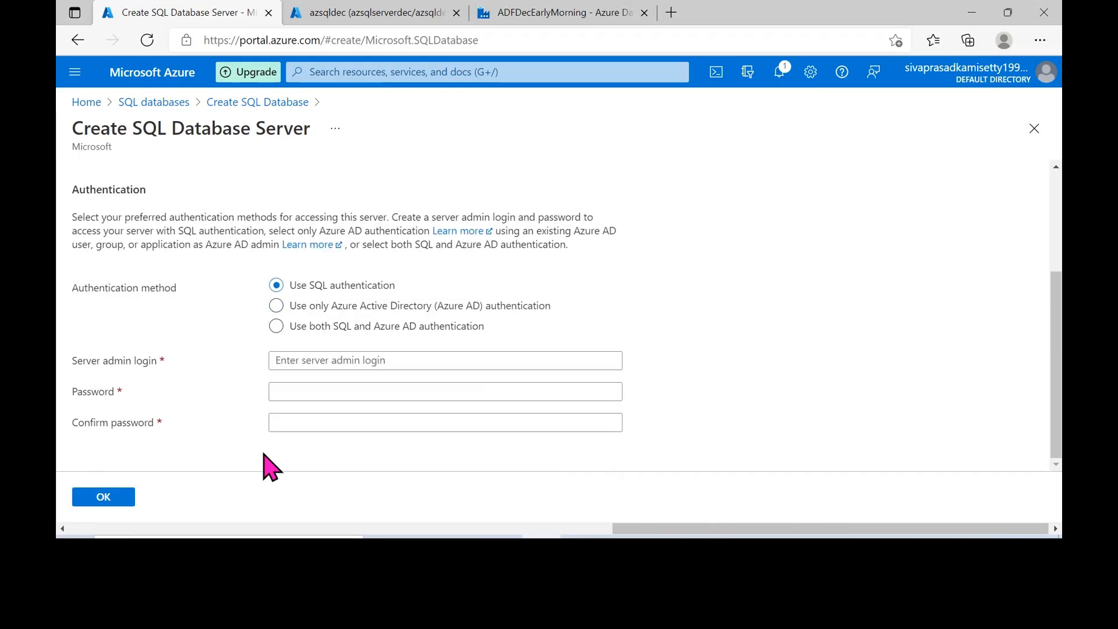
{"action": "left_click", "coordinate": [352, 362]}
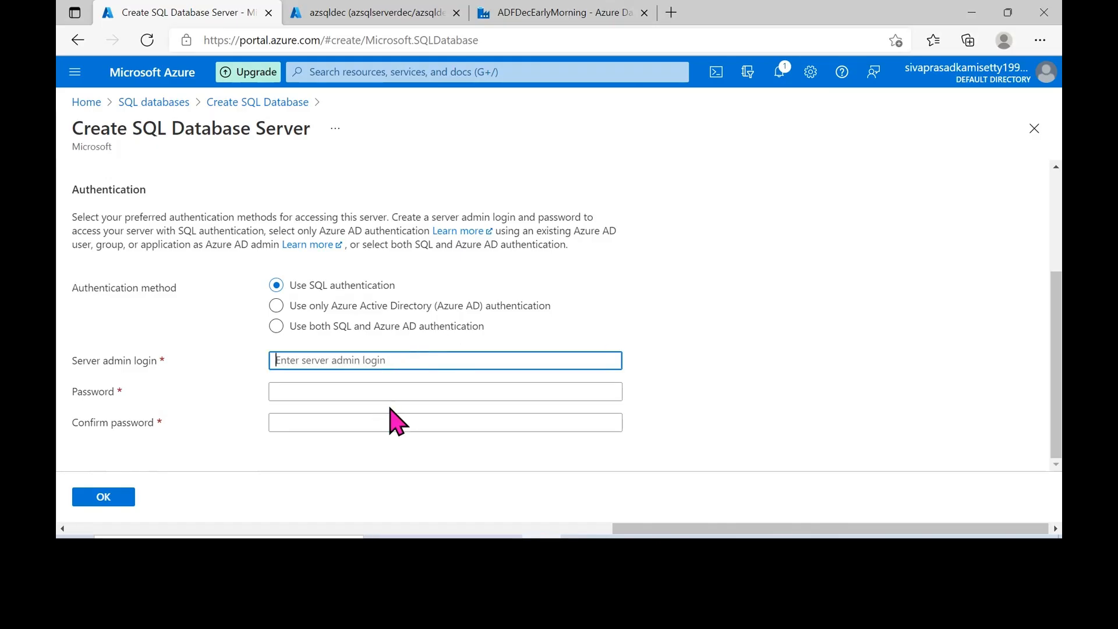
{"action": "left_click", "coordinate": [399, 393]}
{"action": "key", "text": "Escape"}
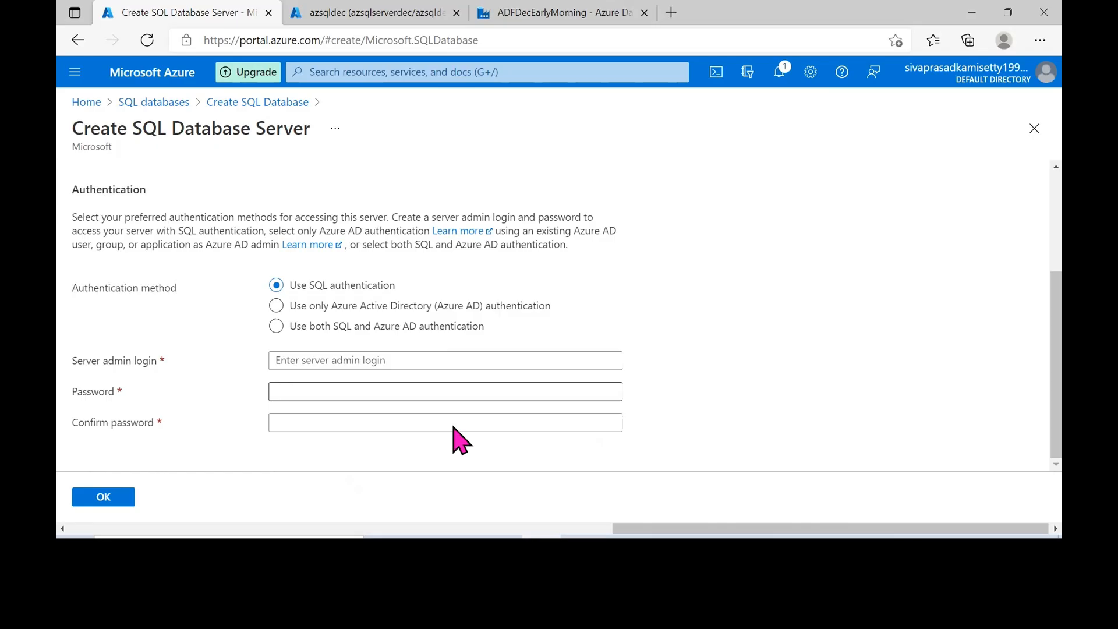
{"action": "left_click", "coordinate": [425, 367]}
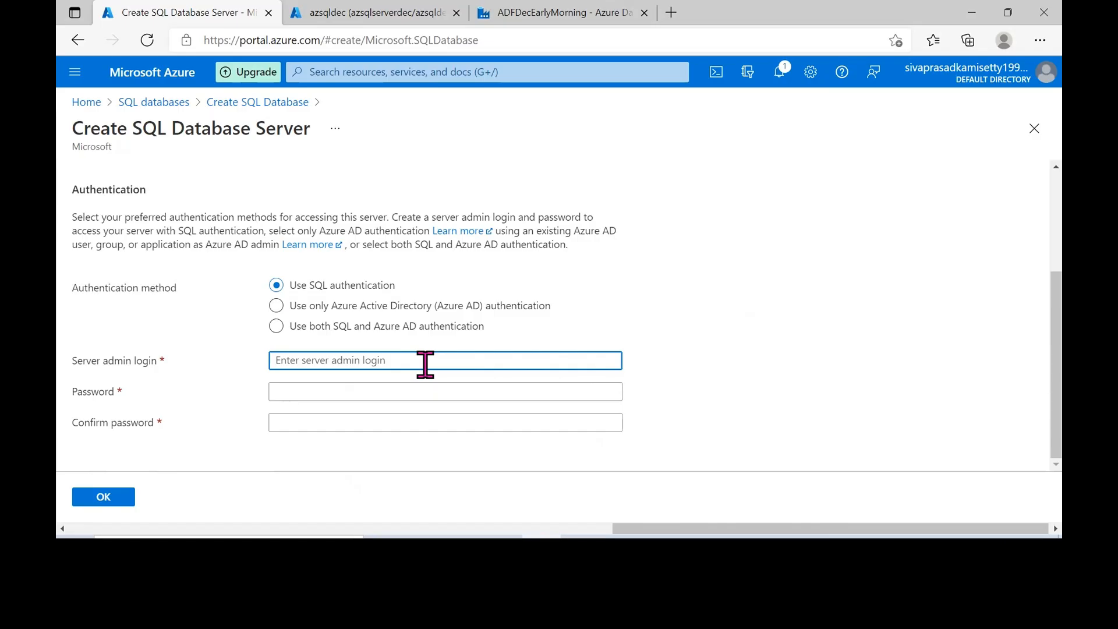
{"action": "type", "text": "admindecjan"}
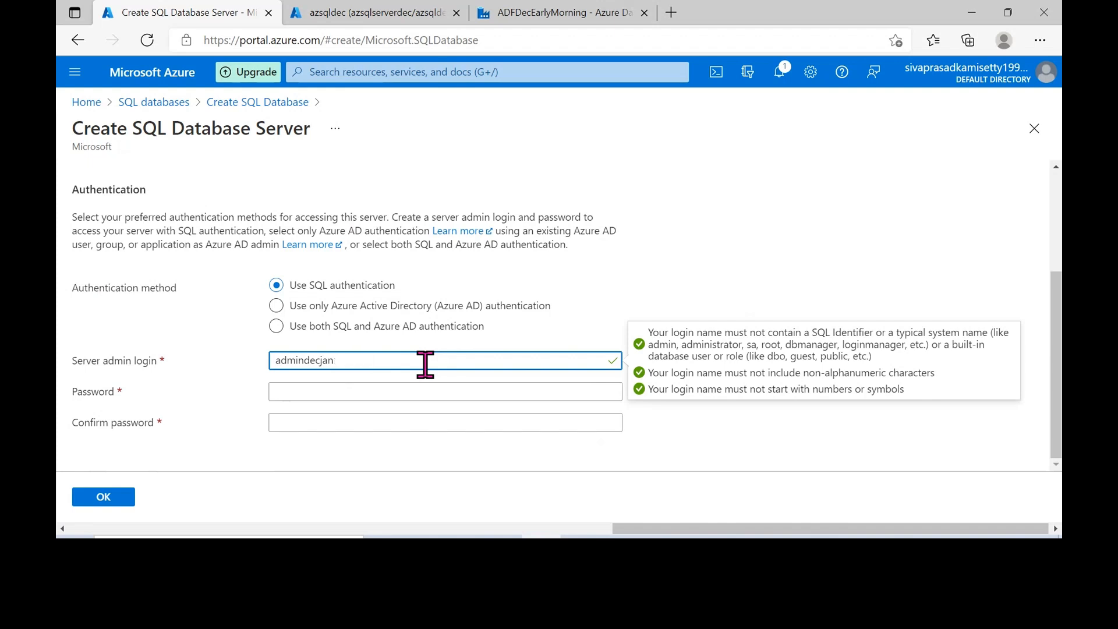
- Enter the server admin password, reveal it, and copy it into the password confirmation
{"action": "left_click", "coordinate": [424, 385]}
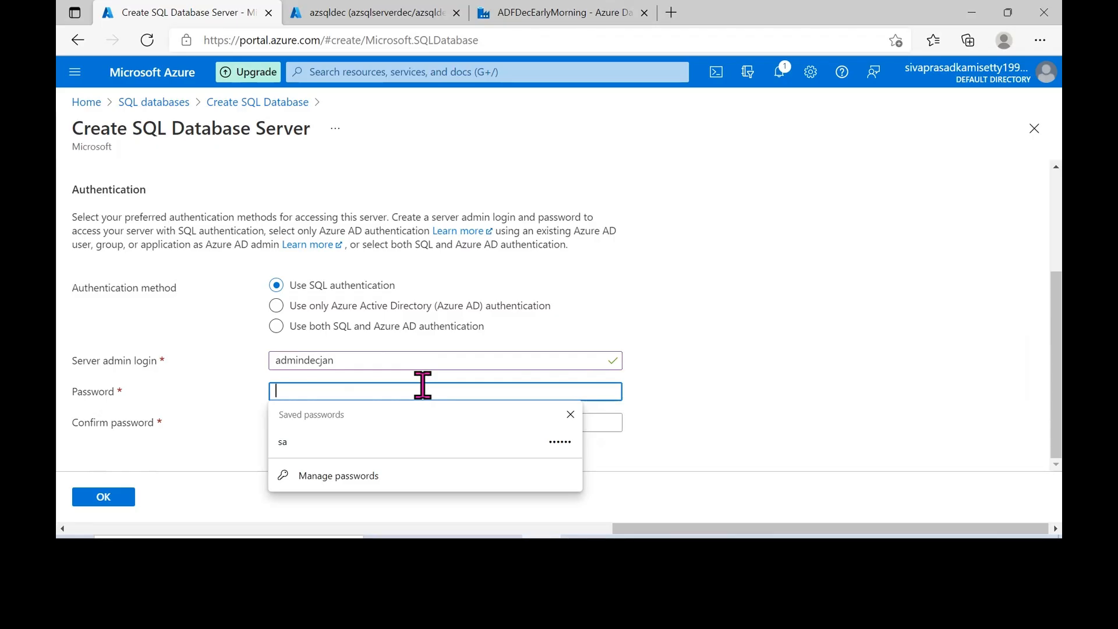
{"action": "type", "text": "Pa"}
{"action": "key", "text": "BackSpace"}
{"action": "key", "text": "BackSpace"}
{"action": "key", "text": "BackSpace"}
{"action": "key", "text": "BackSpace"}
{"action": "key", "text": "BackSpace"}
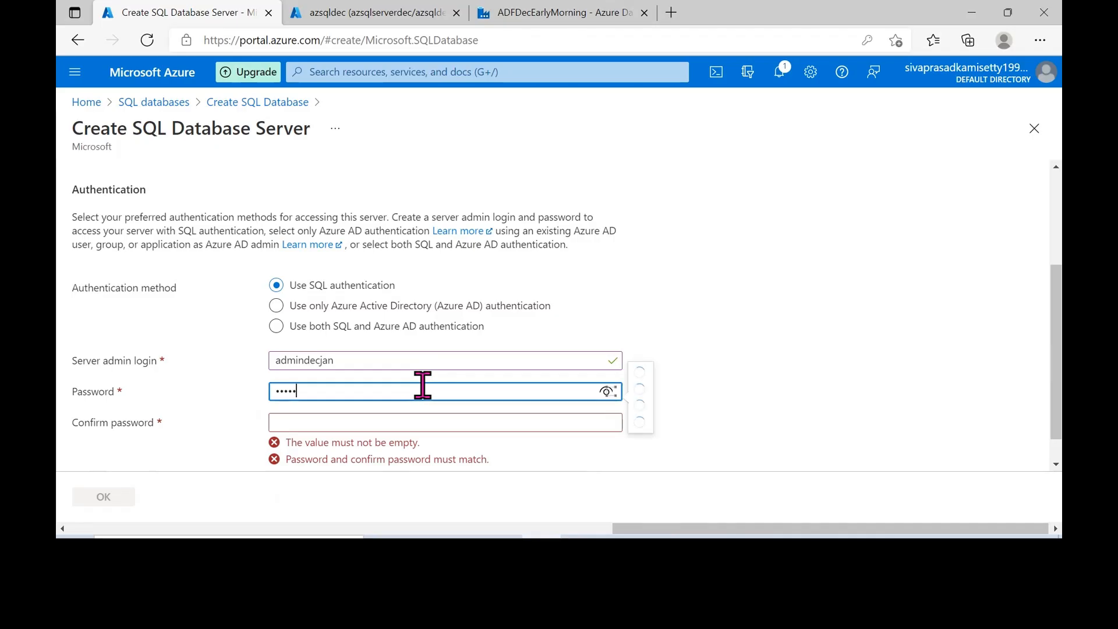
{"action": "type", "text": "••••••"}
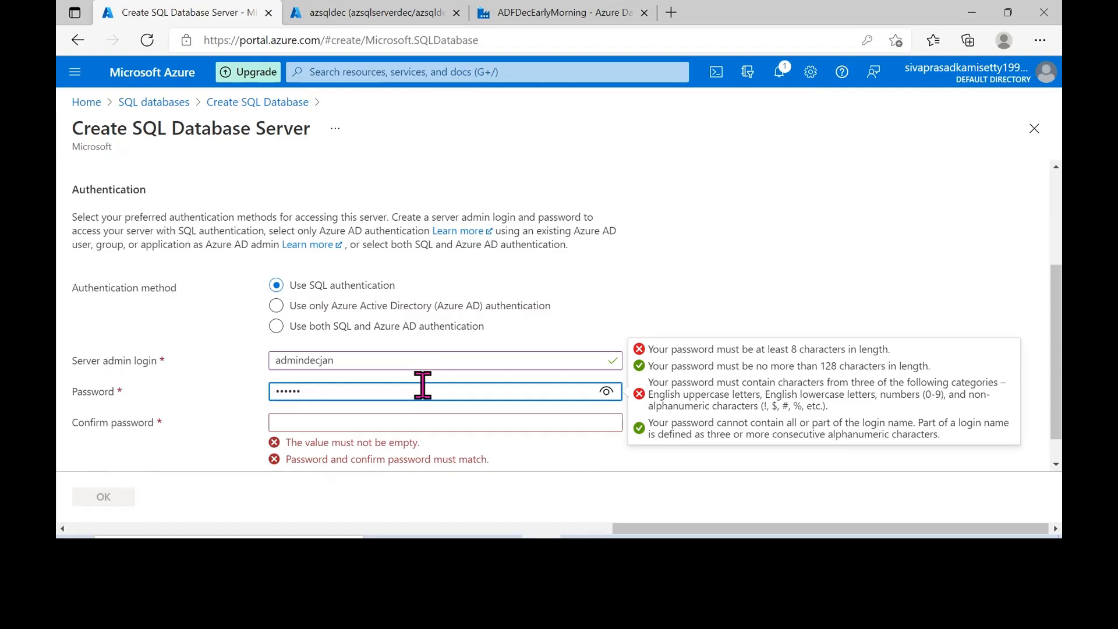
{"action": "type", "text": "••"}
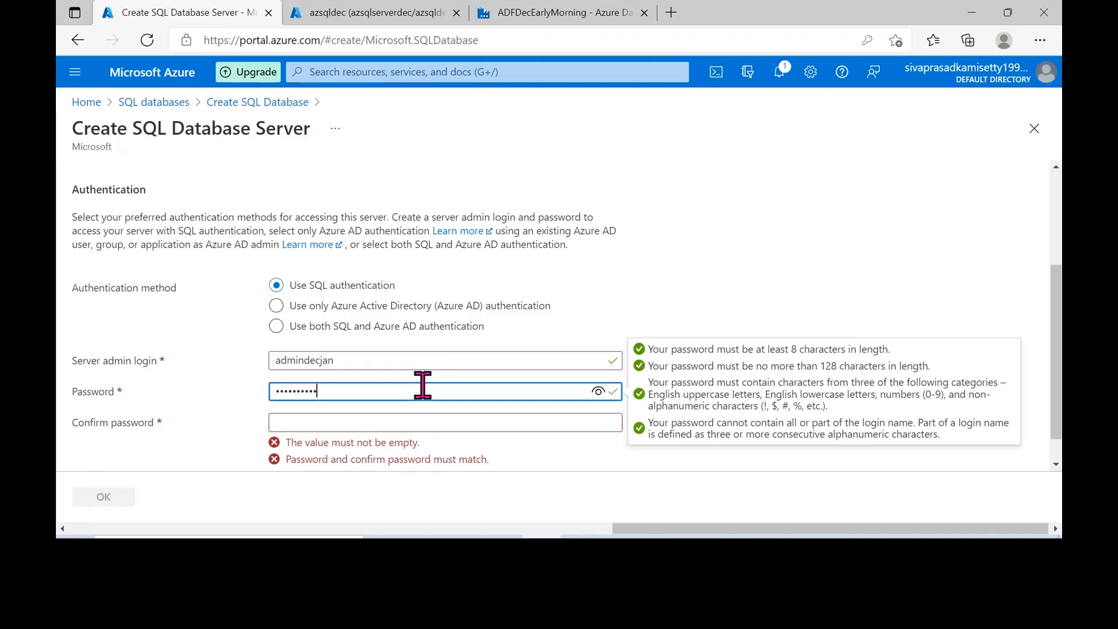
{"action": "left_click", "coordinate": [598, 392]}
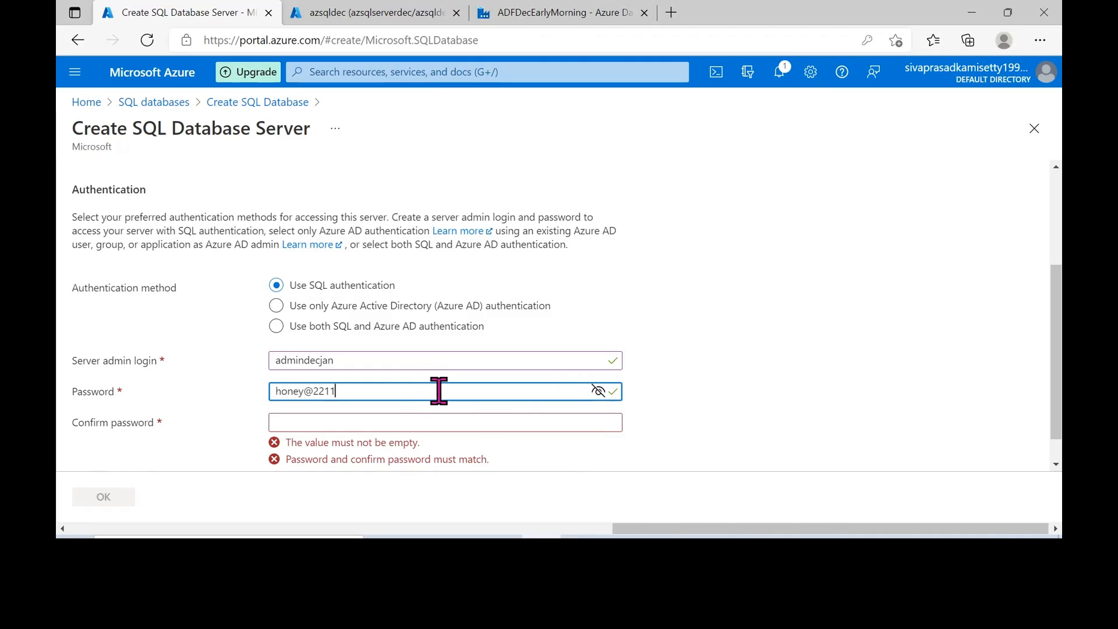
{"action": "key", "text": "ctrl+a"}
{"action": "key", "text": "ctrl+c"}
{"action": "left_click", "coordinate": [438, 422]}
{"action": "key", "text": "ctrl+v"}
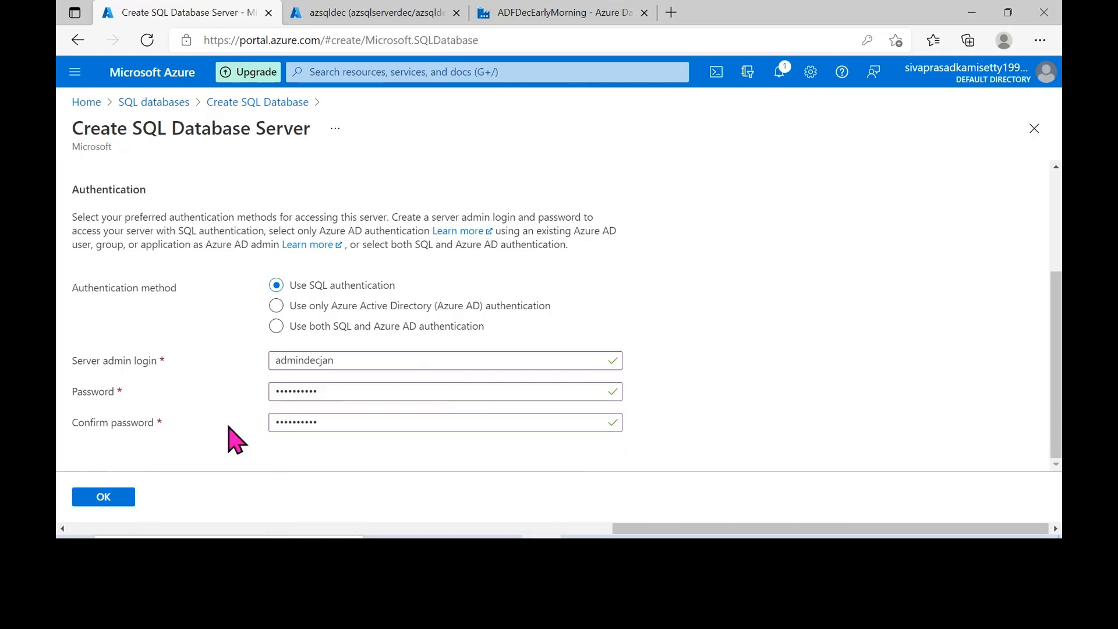
- Copy the server admin login admindecjan into the Day-1 notes in Notepad and write the admin password on the line below
{"action": "left_click_drag", "start_coordinate": [356, 362], "coordinate": [247, 379]}
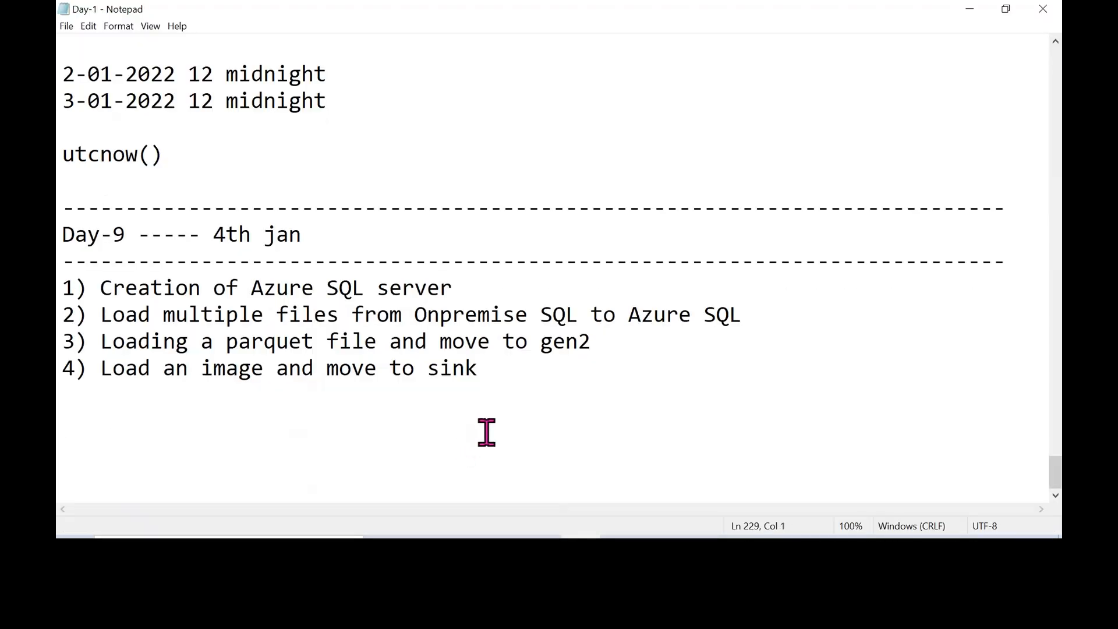
{"action": "key", "text": "ctrl+v"}
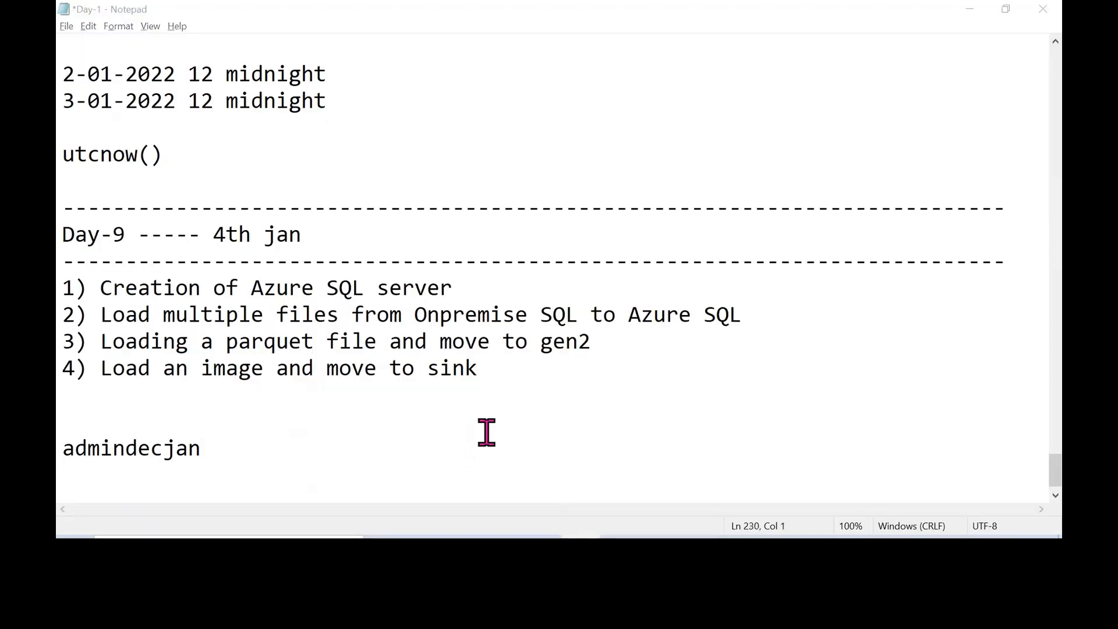
{"action": "key", "text": "alt+Tab"}
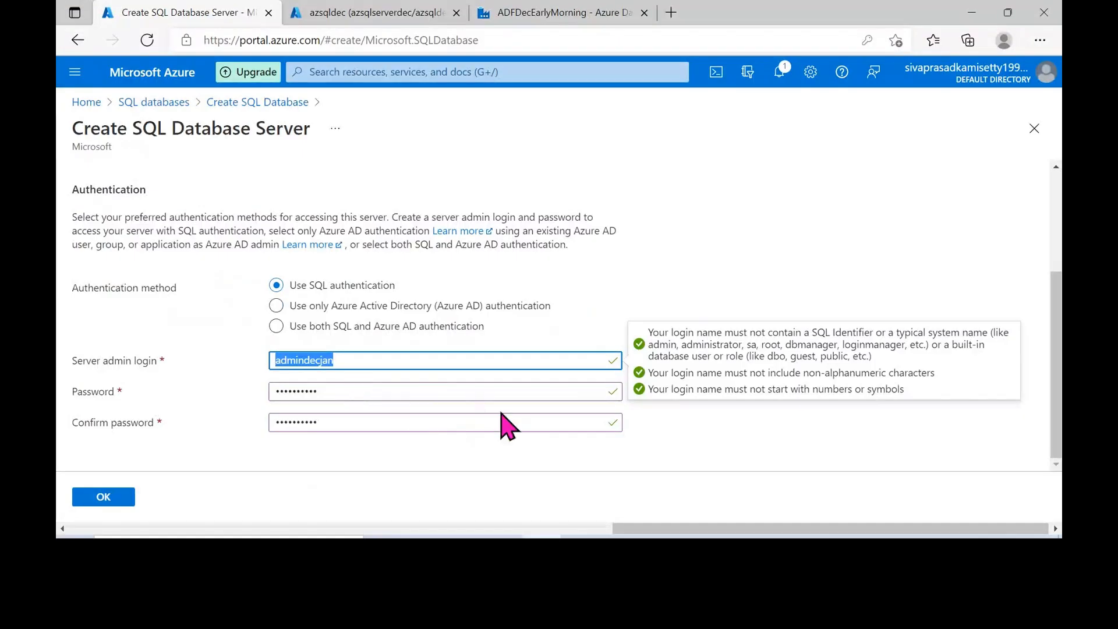
{"action": "key", "text": "alt+Tab"}
{"action": "key", "text": "ctrl+v"}
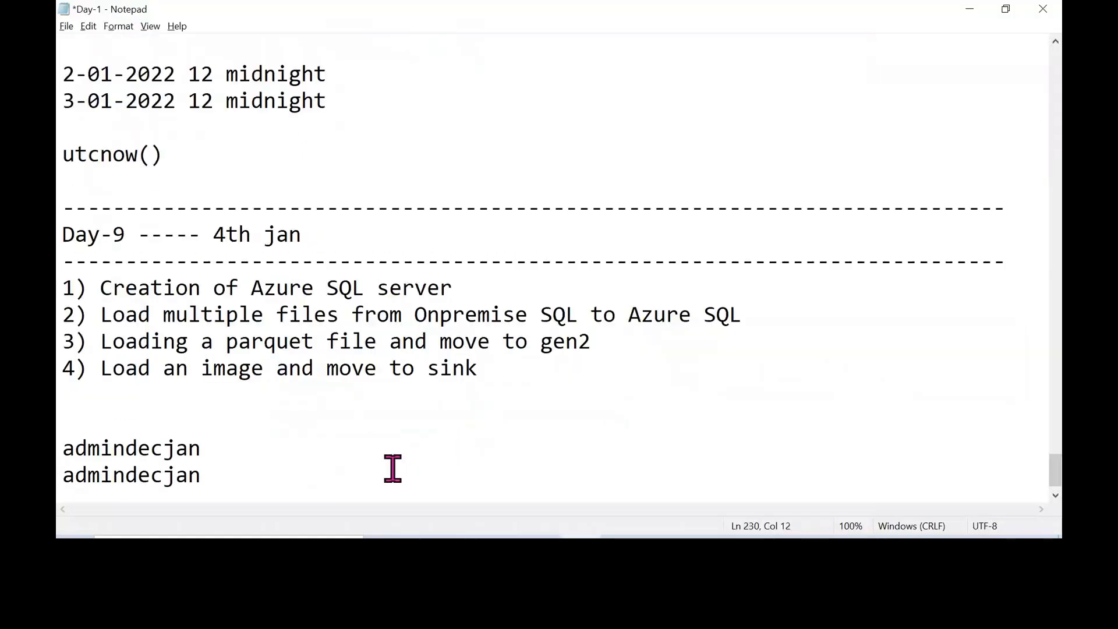
{"action": "key", "text": "BackSpace"}
{"action": "key", "text": "BackSpace"}
{"action": "key", "text": "BackSpace"}
{"action": "key", "text": "BackSpace"}
{"action": "key", "text": "BackSpace"}
{"action": "key", "text": "BackSpace"}
{"action": "key", "text": "BackSpace"}
{"action": "key", "text": "BackSpace"}
{"action": "key", "text": "BackSpace"}
{"action": "key", "text": "BackSpace"}
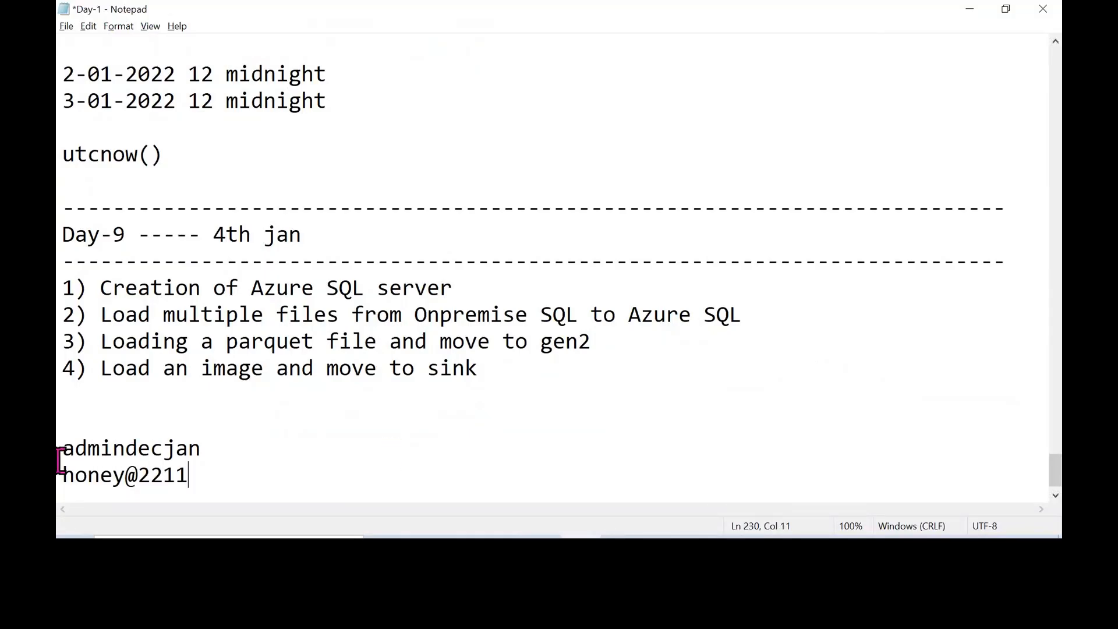
- Label the two credential lines in the notes with "username:" and "pwd:"
{"action": "left_click", "coordinate": [62, 455]}
{"action": "type", "text": "username:"}
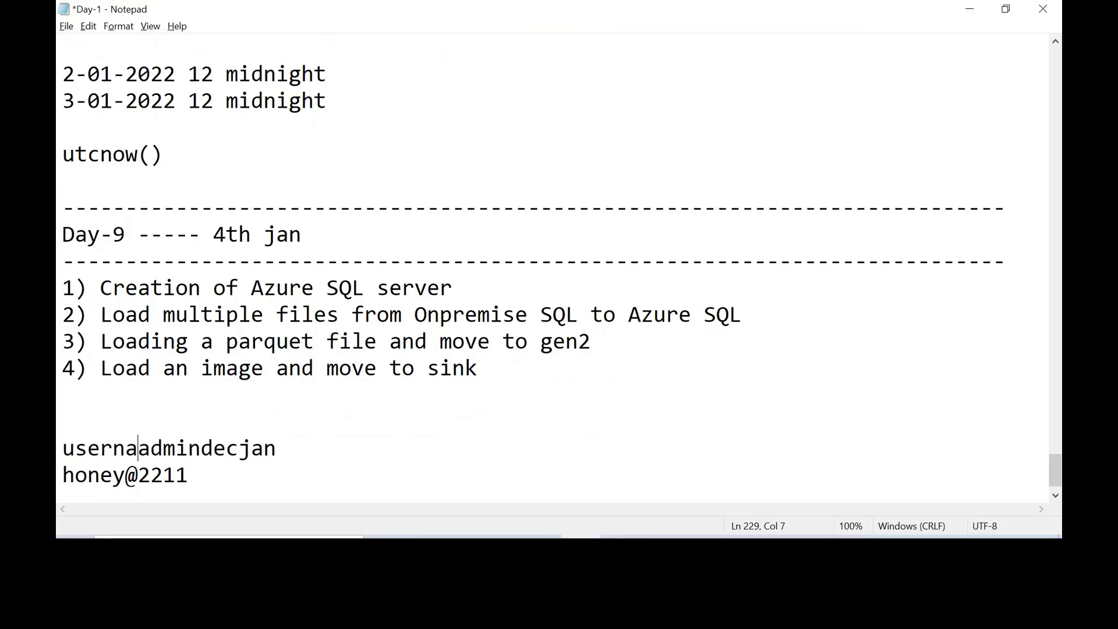
{"action": "left_click", "coordinate": [61, 475]}
{"action": "type", "text": "pwd:"}
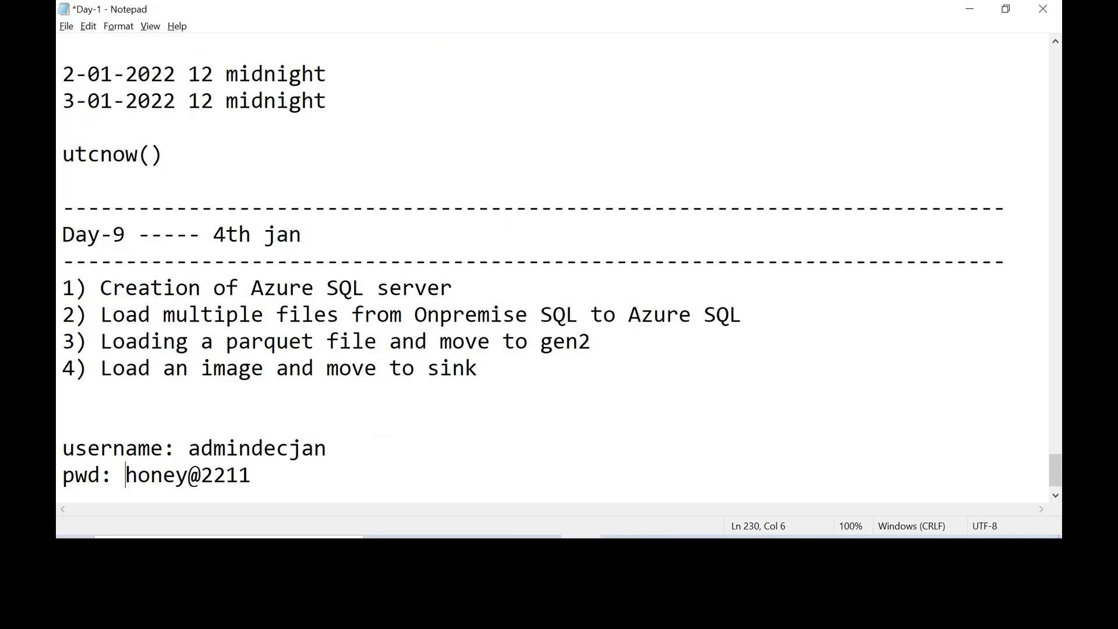
- Copy the server name azsqldecjanmorning from the Azure portal into a new "servername:" line above the username in the Notepad notes
{"action": "key", "text": "alt+Tab"}
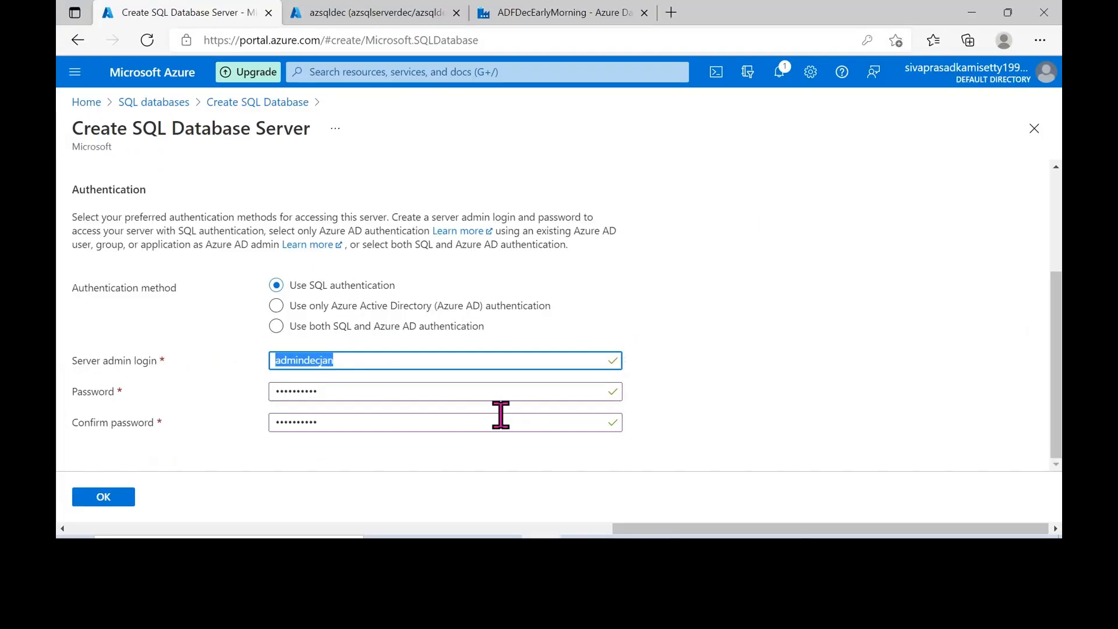
{"action": "scroll", "coordinate": [502, 414], "scroll_direction": "up", "scroll_amount": 2}
{"action": "double_click", "coordinate": [374, 267]}
{"action": "key", "text": "ctrl+c"}
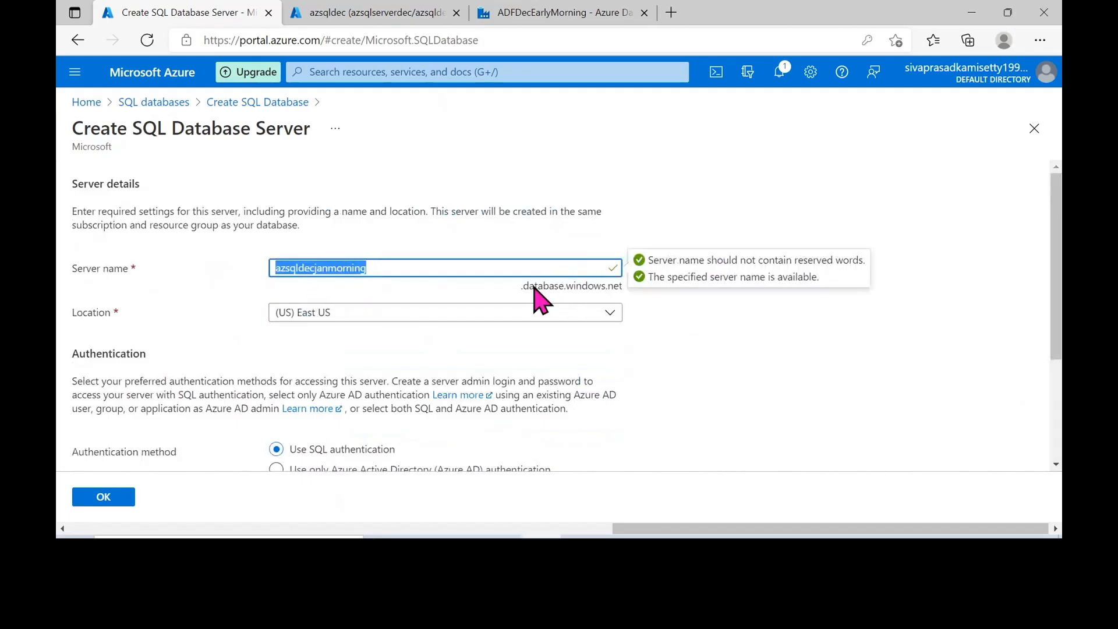
{"action": "key", "text": "alt+Tab"}
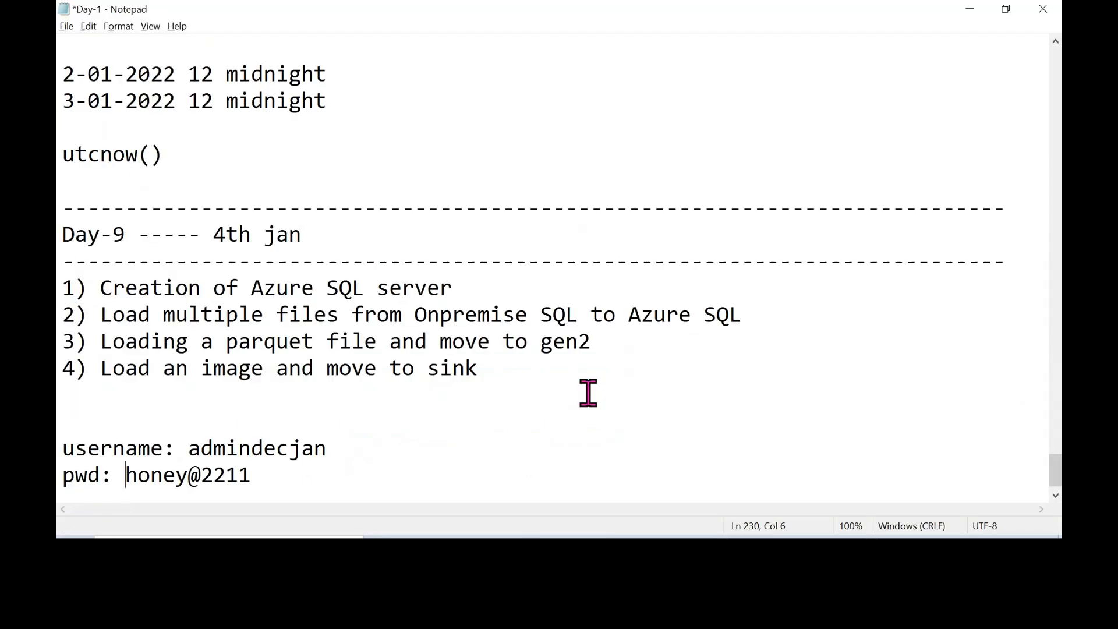
{"action": "left_click", "coordinate": [122, 445]}
{"action": "left_click", "coordinate": [85, 425]}
{"action": "type", "text": "servername"}
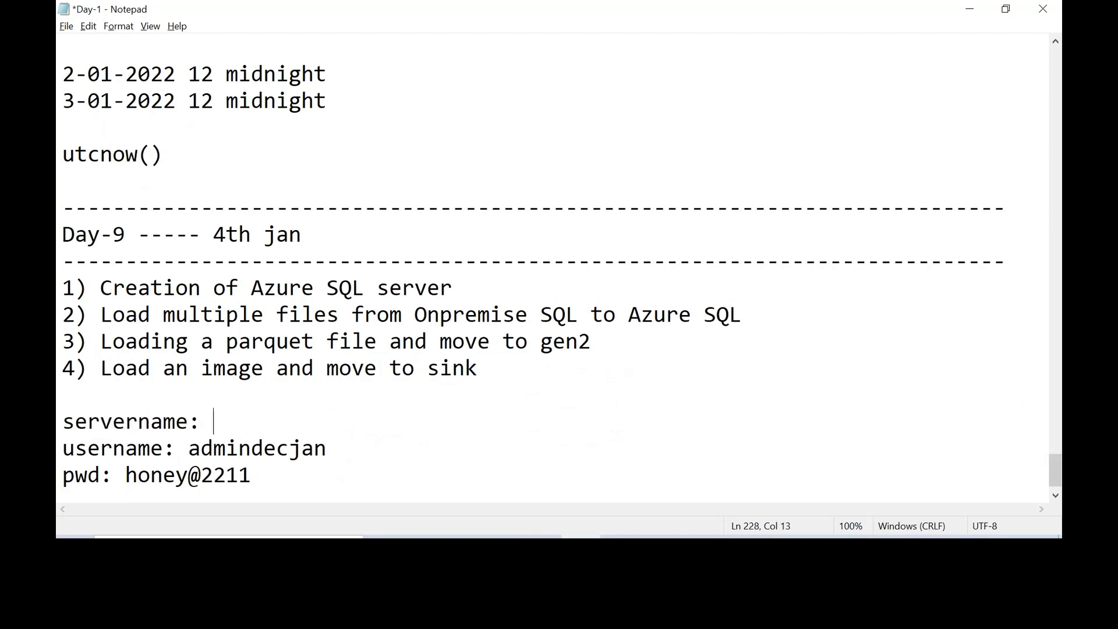
{"action": "type", "text": ":"}
{"action": "key", "text": "ctrl+v"}
- Append the portal's .database.windows.net suffix to the noted server name, removing the doubled dot and the blank line below it
{"action": "key", "text": "alt+Tab"}
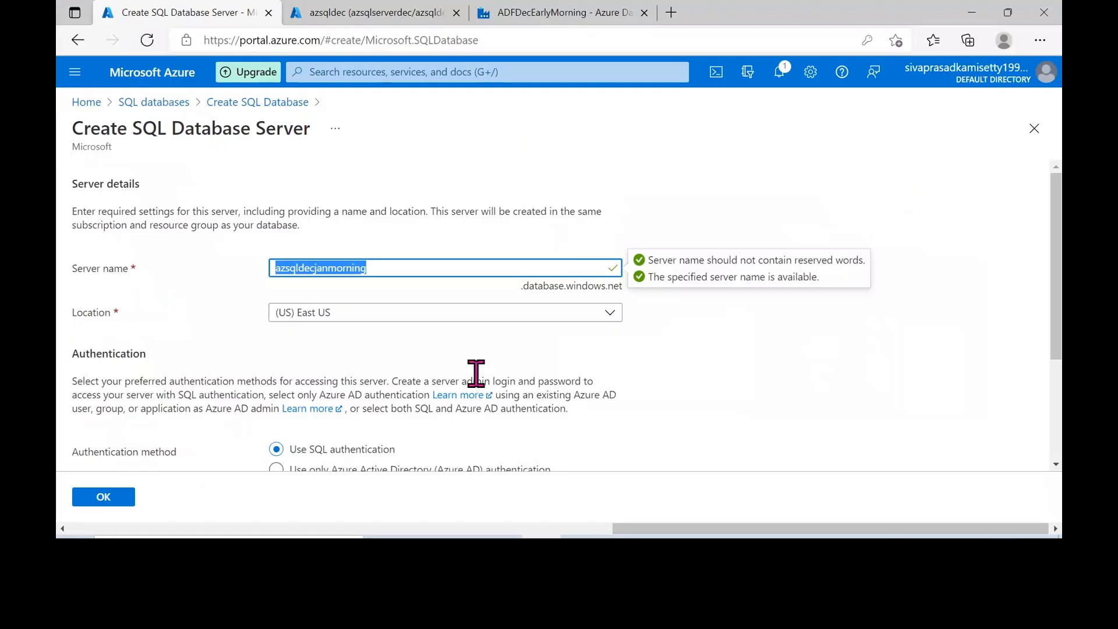
{"action": "double_click", "coordinate": [532, 287]}
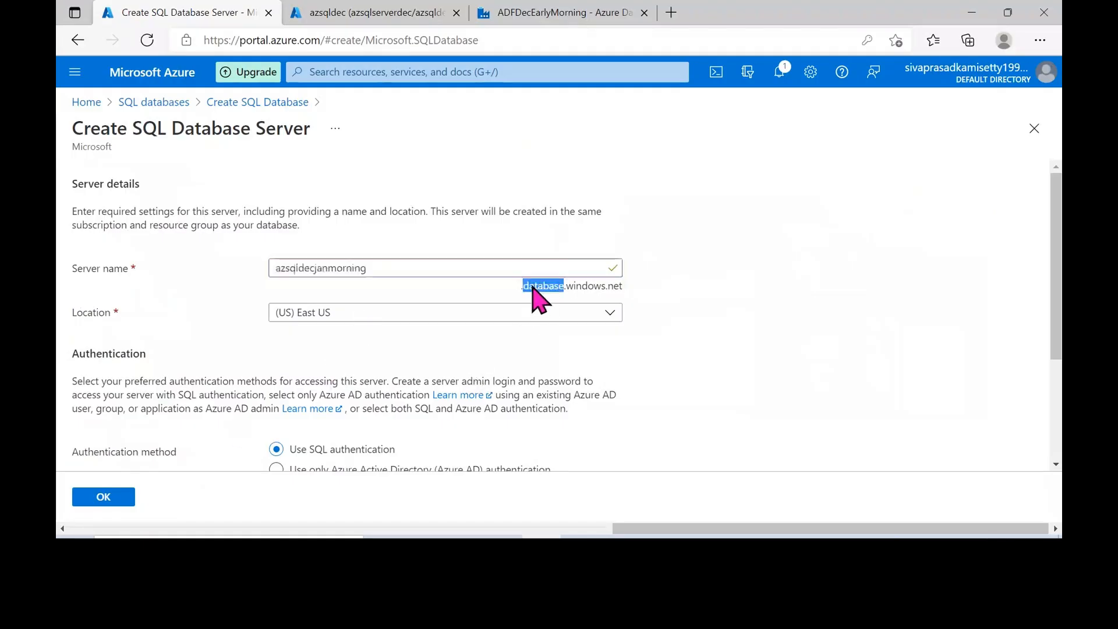
{"action": "triple_click", "coordinate": [533, 287]}
{"action": "key", "text": "ctrl+c"}
{"action": "key", "text": "alt+Tab"}
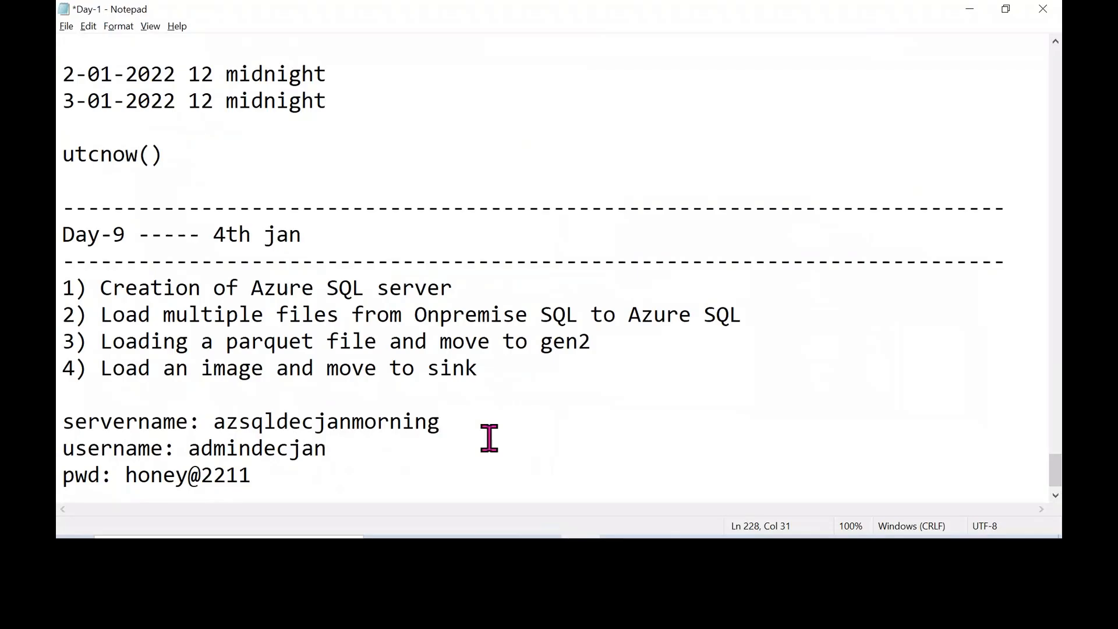
{"action": "type", "text": "."}
{"action": "key", "text": "ctrl+v"}
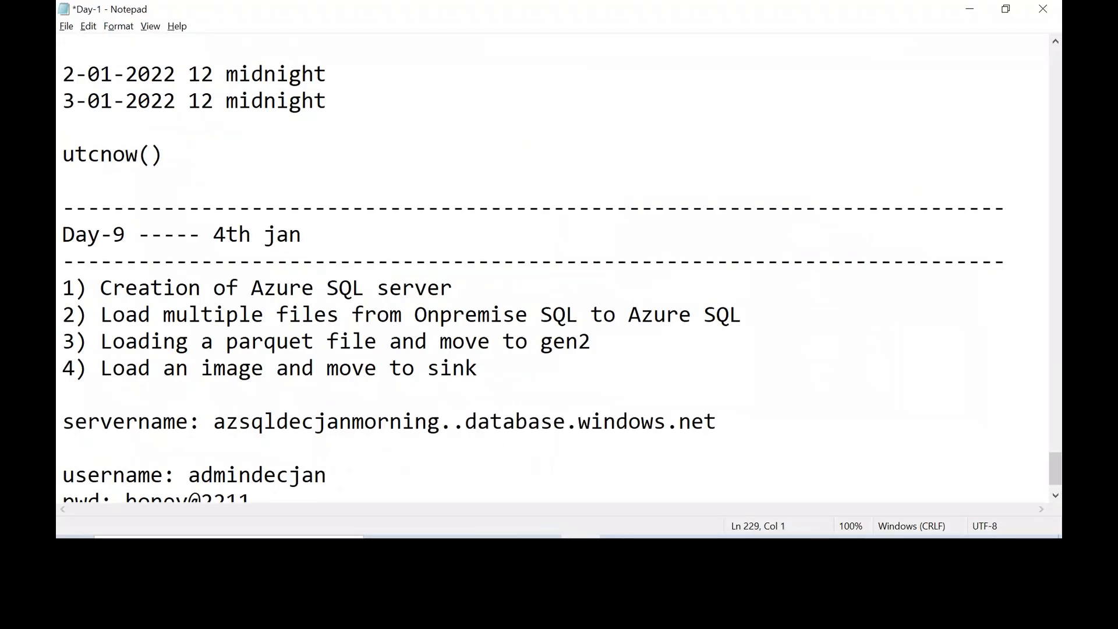
{"action": "left_click", "coordinate": [453, 419]}
{"action": "key", "text": "BackSpace"}
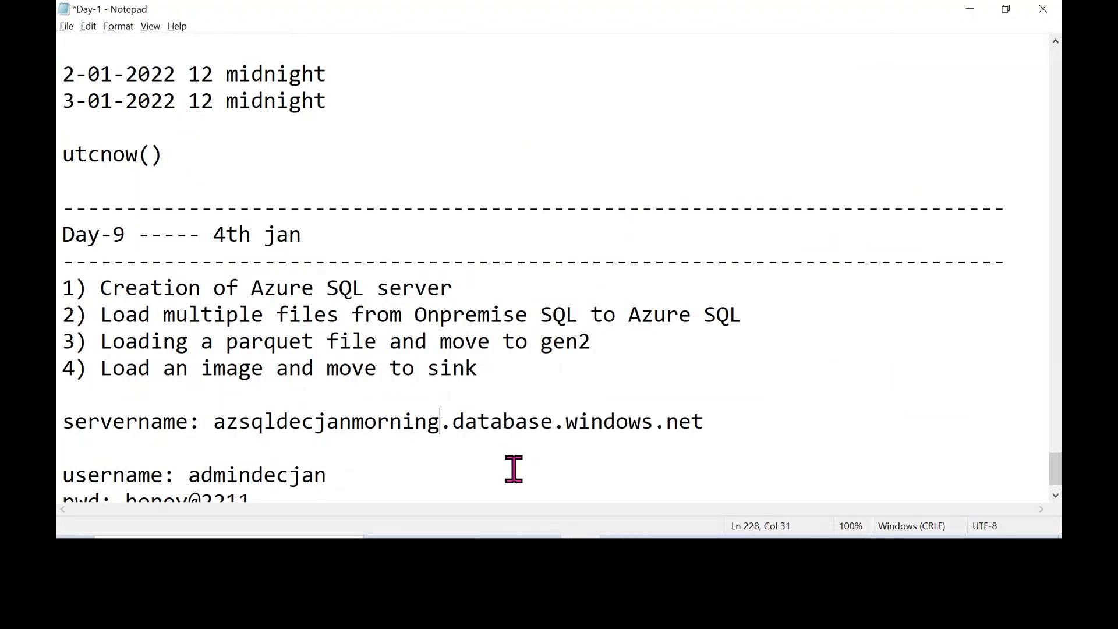
{"action": "scroll", "coordinate": [512, 470], "scroll_direction": "down", "scroll_amount": 1}
{"action": "left_click", "coordinate": [732, 356]}
{"action": "key", "text": "Delete"}
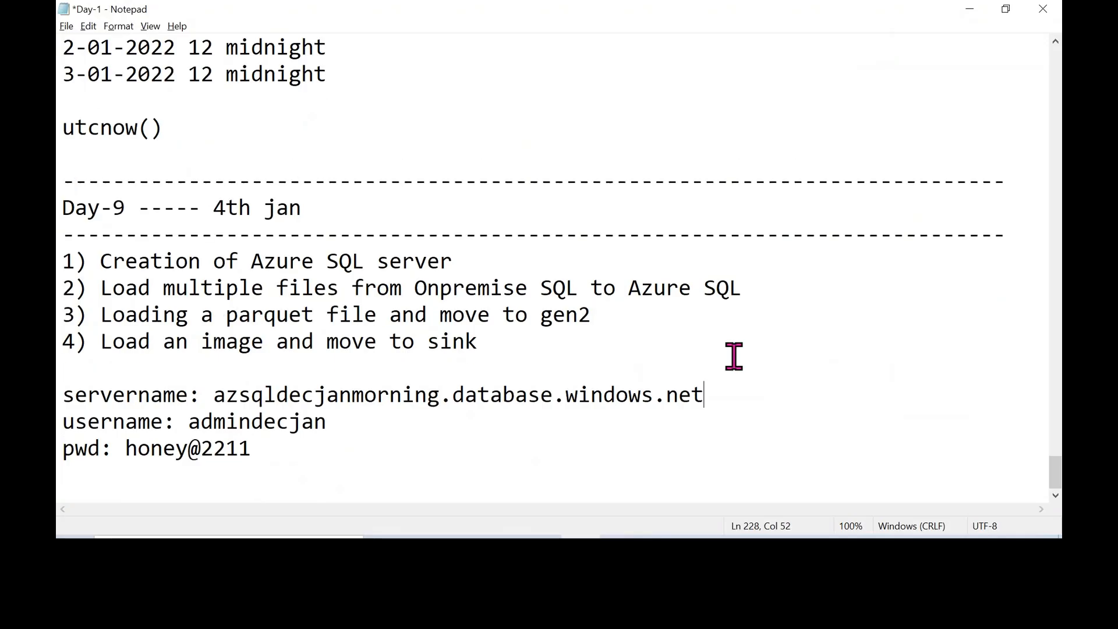
{"action": "left_click", "coordinate": [387, 422]}
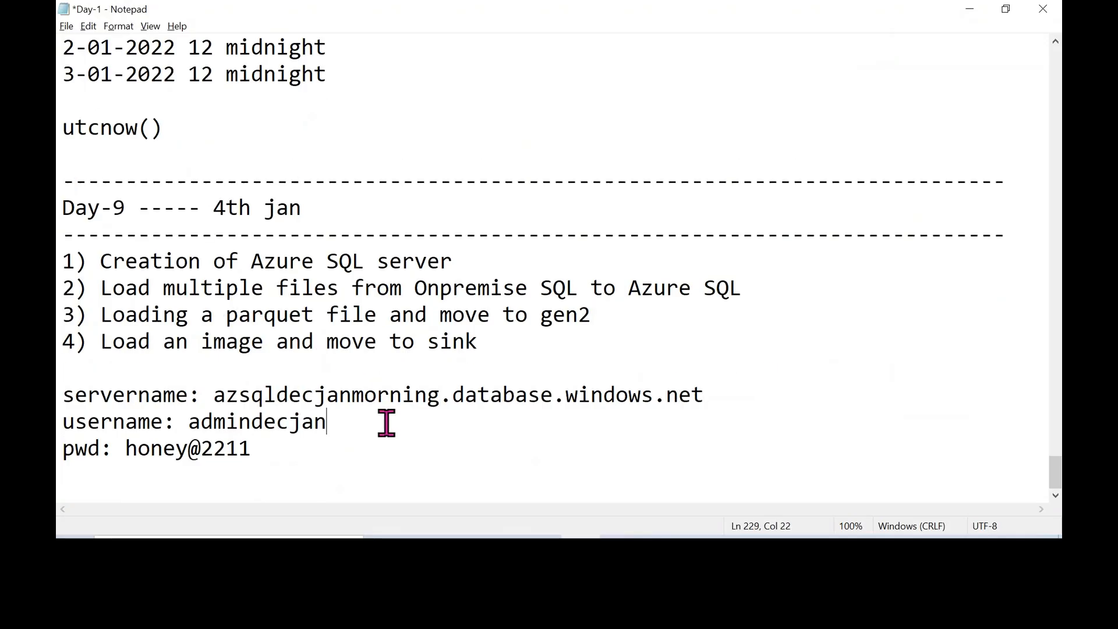
{"action": "left_click", "coordinate": [321, 472]}
- Return to the Azure portal, check the new server's details and authentication settings, and confirm the server
{"action": "key", "text": "alt+Tab"}
{"action": "scroll", "coordinate": [474, 379], "scroll_direction": "down", "scroll_amount": 3}
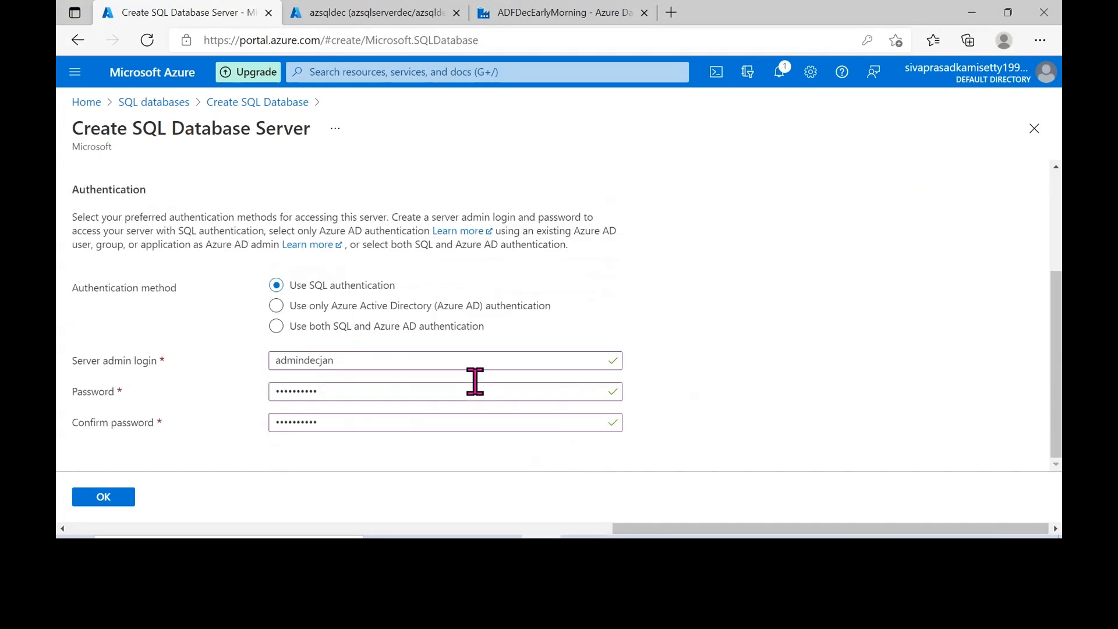
{"action": "scroll", "coordinate": [277, 381], "scroll_direction": "up", "scroll_amount": 3}
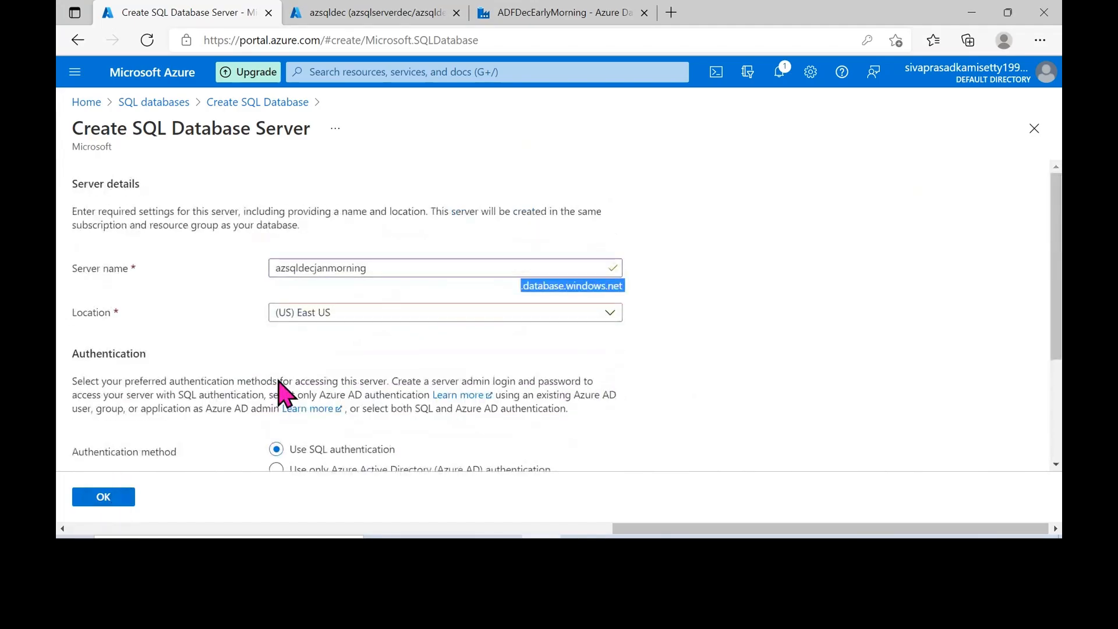
{"action": "scroll", "coordinate": [277, 382], "scroll_direction": "down", "scroll_amount": 3}
{"action": "left_click", "coordinate": [109, 502]}
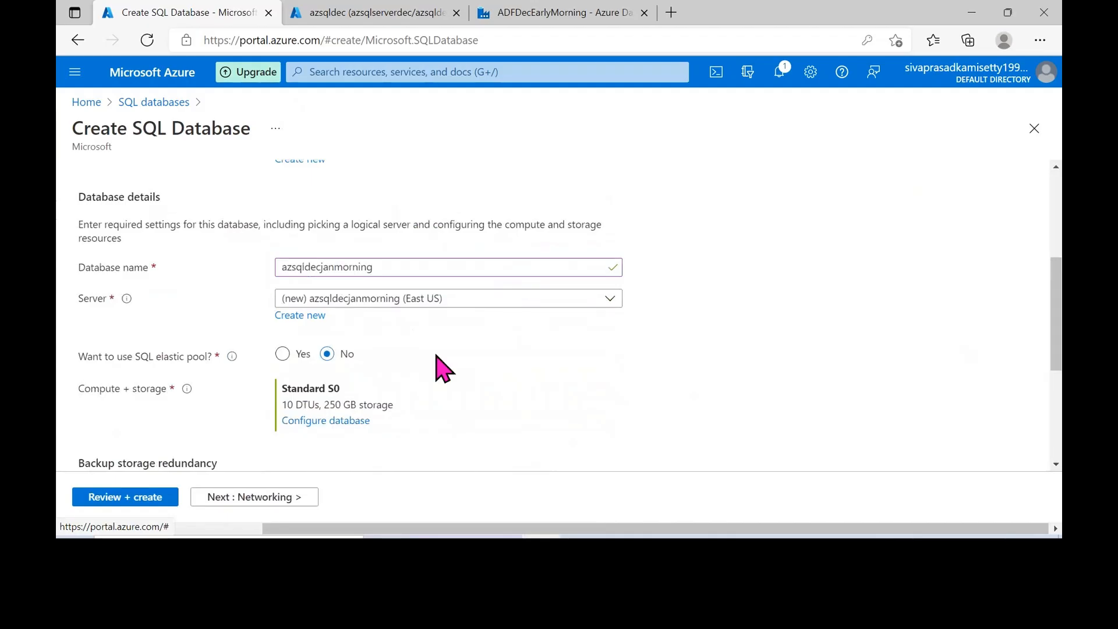
- Copy the database name into a new line "Database name: azsqldecjanmorning" above the servername line in the Notepad notes
{"action": "left_click", "coordinate": [365, 265]}
{"action": "left_click_drag", "start_coordinate": [365, 265], "coordinate": [244, 270]}
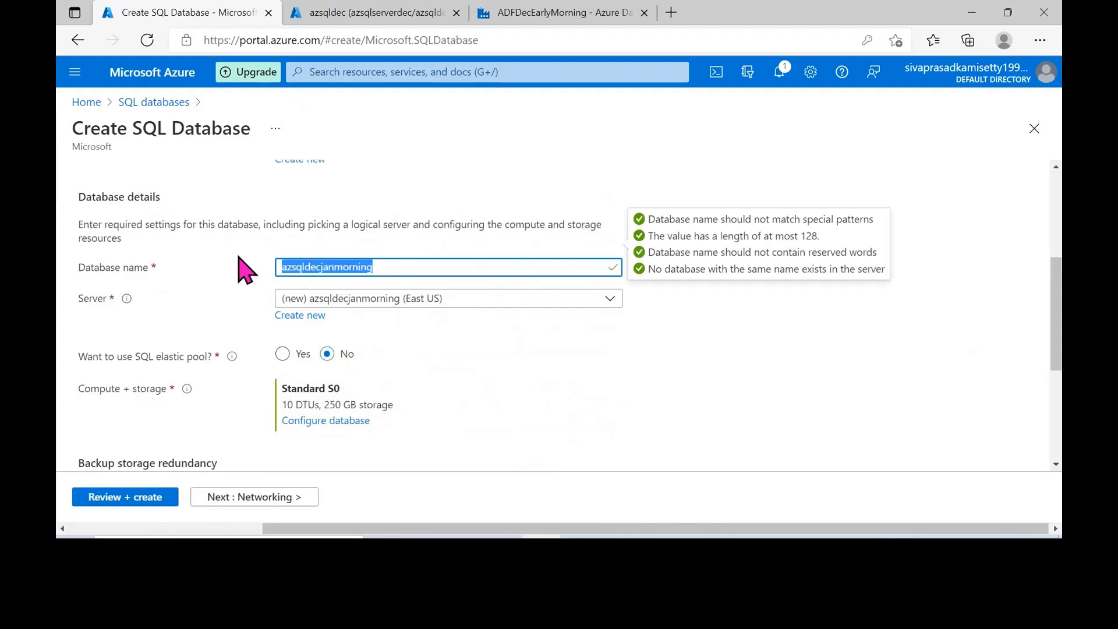
{"action": "key", "text": "alt+Tab"}
{"action": "left_click", "coordinate": [137, 379]}
{"action": "key", "text": "Return"}
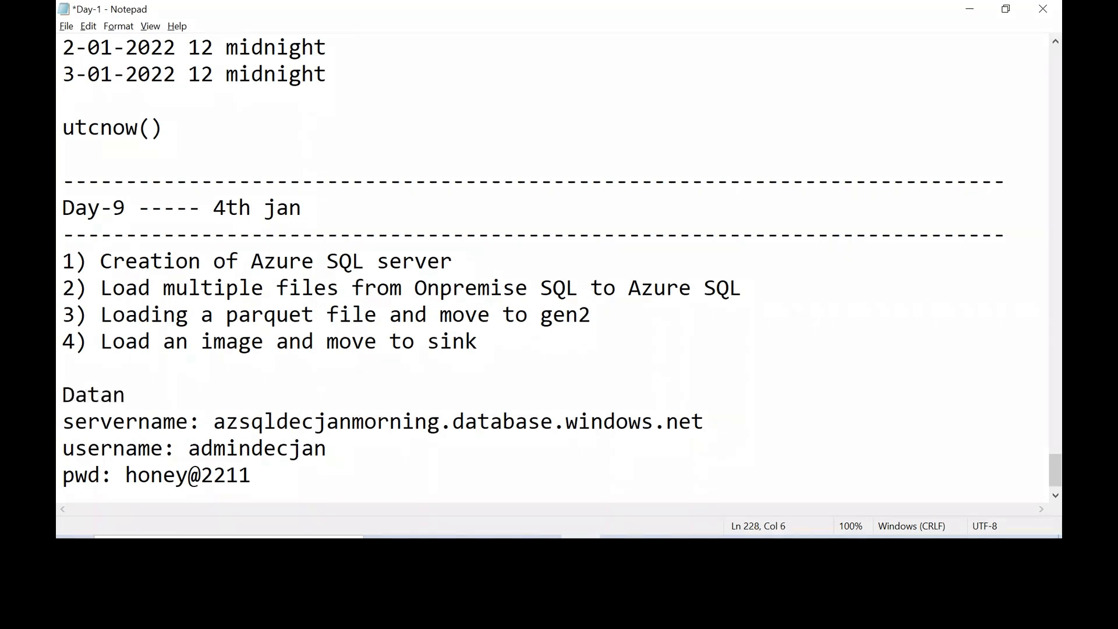
{"action": "type", "text": "Database name:"}
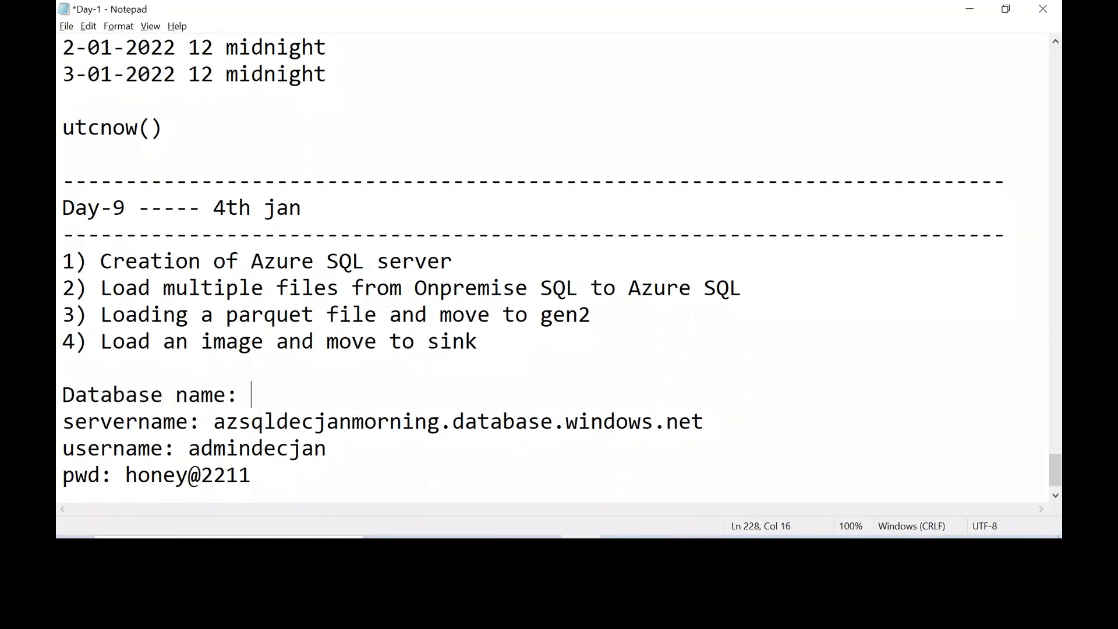
{"action": "key", "text": "ctrl+v"}
{"action": "scroll", "coordinate": [177, 424], "scroll_direction": "down", "scroll_amount": 1}
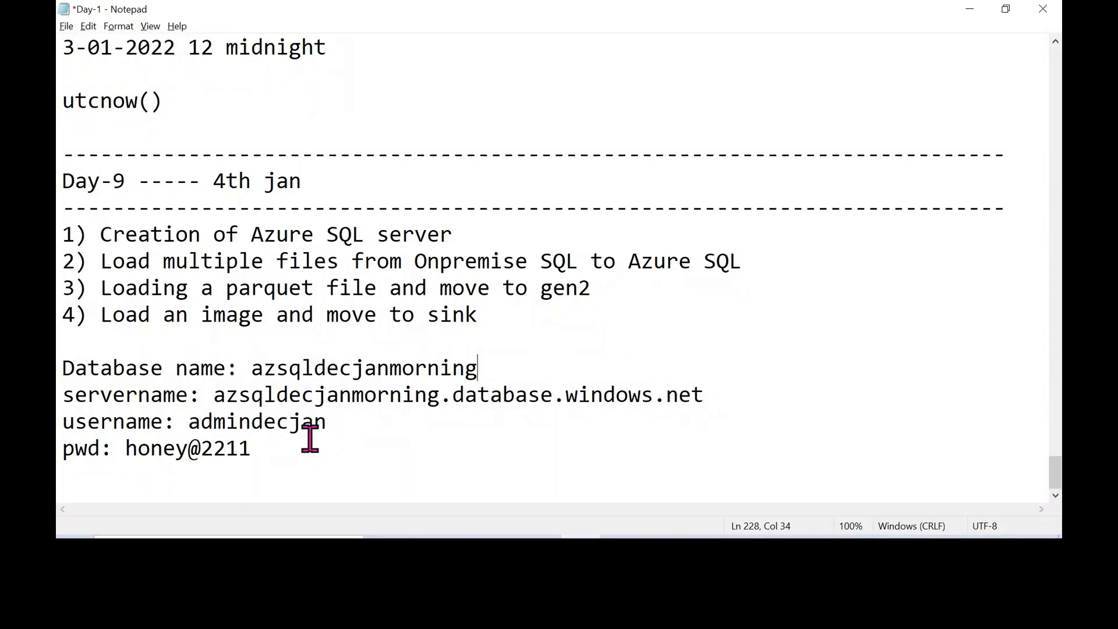
{"action": "left_click", "coordinate": [310, 473]}
- Return to the portal, look over the backup storage redundancy options, and open the database's compute and storage configuration
{"action": "key", "text": "alt+Tab"}
{"action": "left_click", "coordinate": [648, 407]}
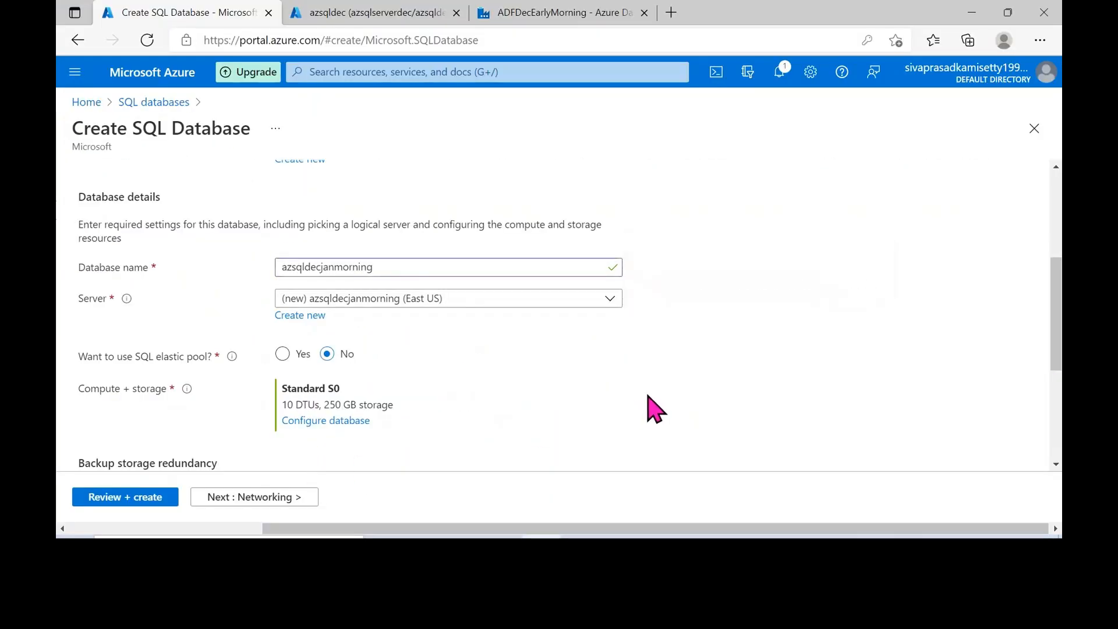
{"action": "scroll", "coordinate": [652, 405], "scroll_direction": "down", "scroll_amount": 3}
{"action": "scroll", "coordinate": [660, 402], "scroll_direction": "up", "scroll_amount": 2}
{"action": "scroll", "coordinate": [661, 401], "scroll_direction": "down", "scroll_amount": 3}
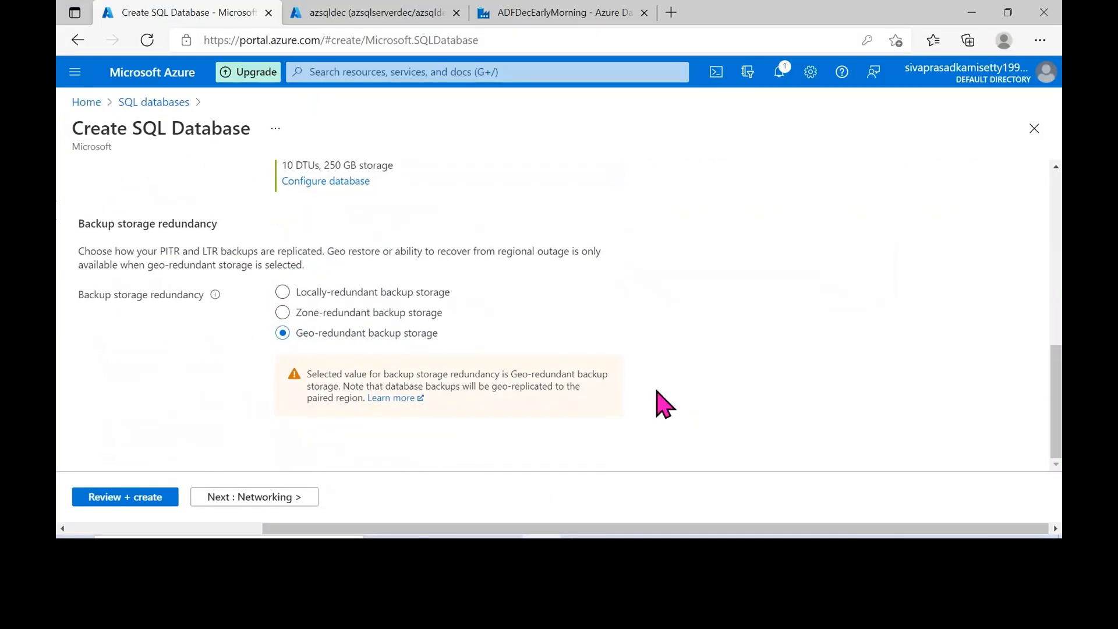
{"action": "scroll", "coordinate": [646, 402], "scroll_direction": "up", "scroll_amount": 5}
{"action": "scroll", "coordinate": [297, 408], "scroll_direction": "down", "scroll_amount": 2}
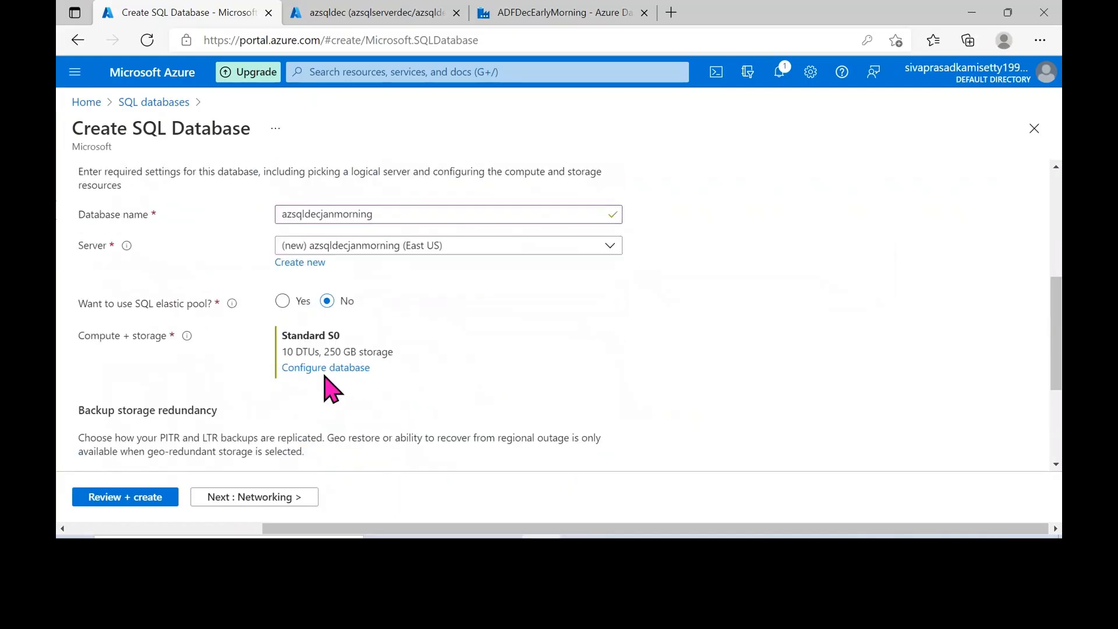
{"action": "left_click", "coordinate": [330, 368]}
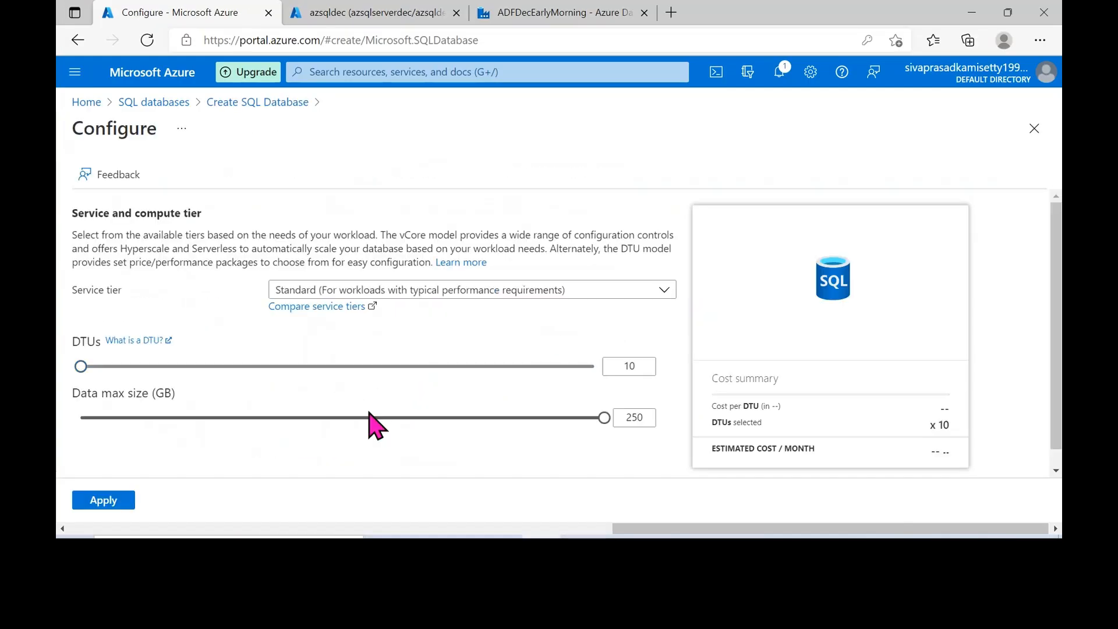
{"action": "scroll", "coordinate": [142, 392], "scroll_direction": "down", "scroll_amount": 1}
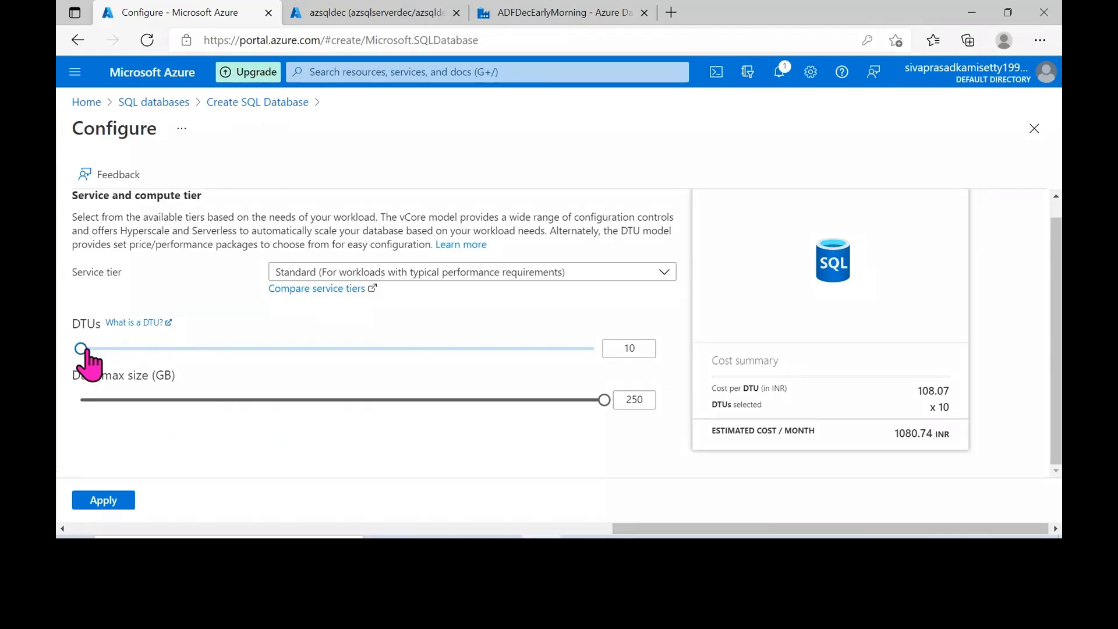
- Raise the DTUs to 20 to examine the cost summary, and set them back to 10
{"action": "left_click_drag", "start_coordinate": [81, 348], "coordinate": [144, 349]}
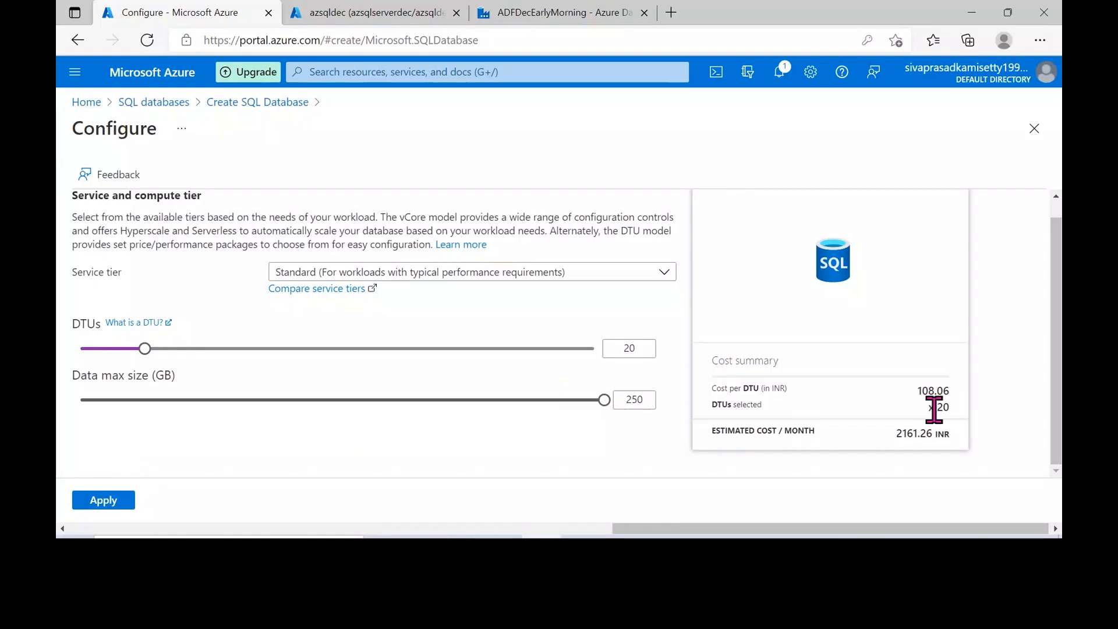
{"action": "left_click_drag", "start_coordinate": [933, 411], "coordinate": [962, 407]}
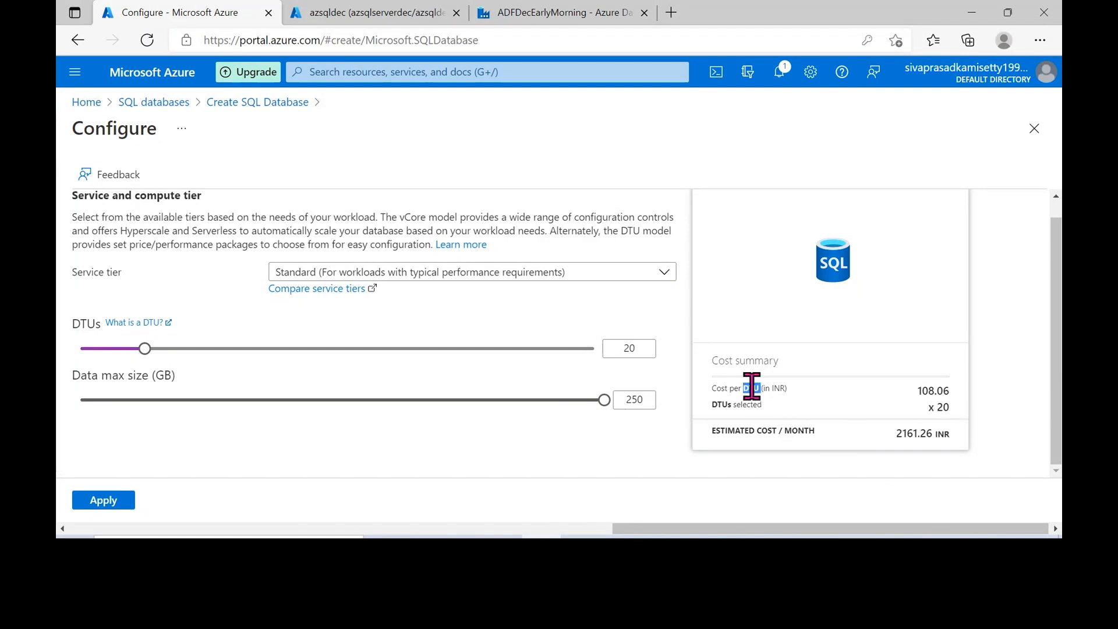
{"action": "double_click", "coordinate": [949, 391]}
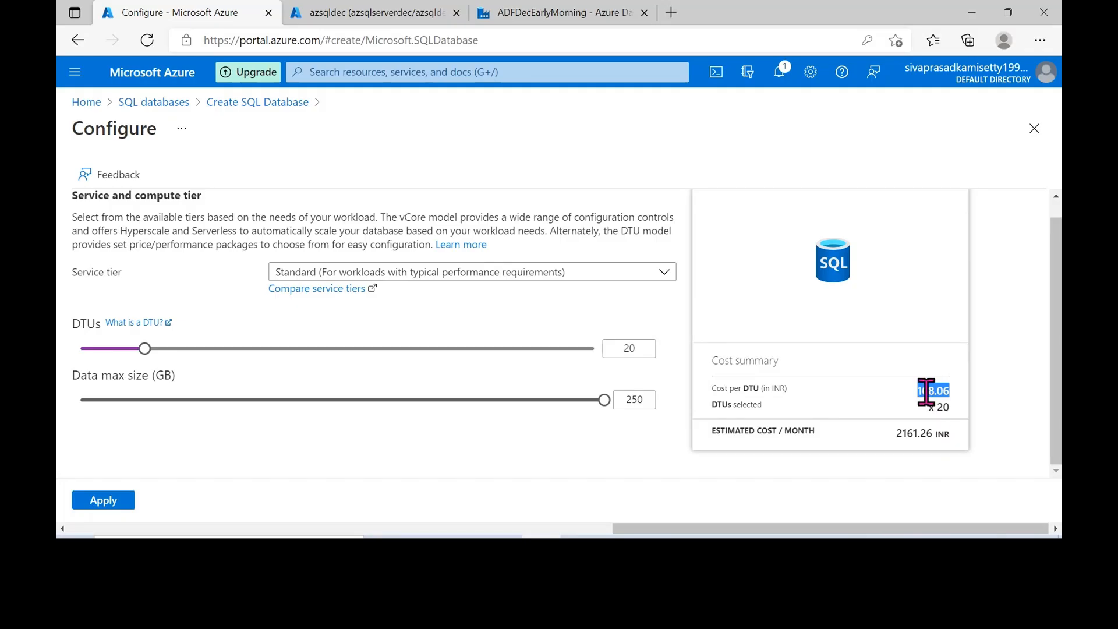
{"action": "left_click_drag", "start_coordinate": [928, 409], "coordinate": [947, 411]}
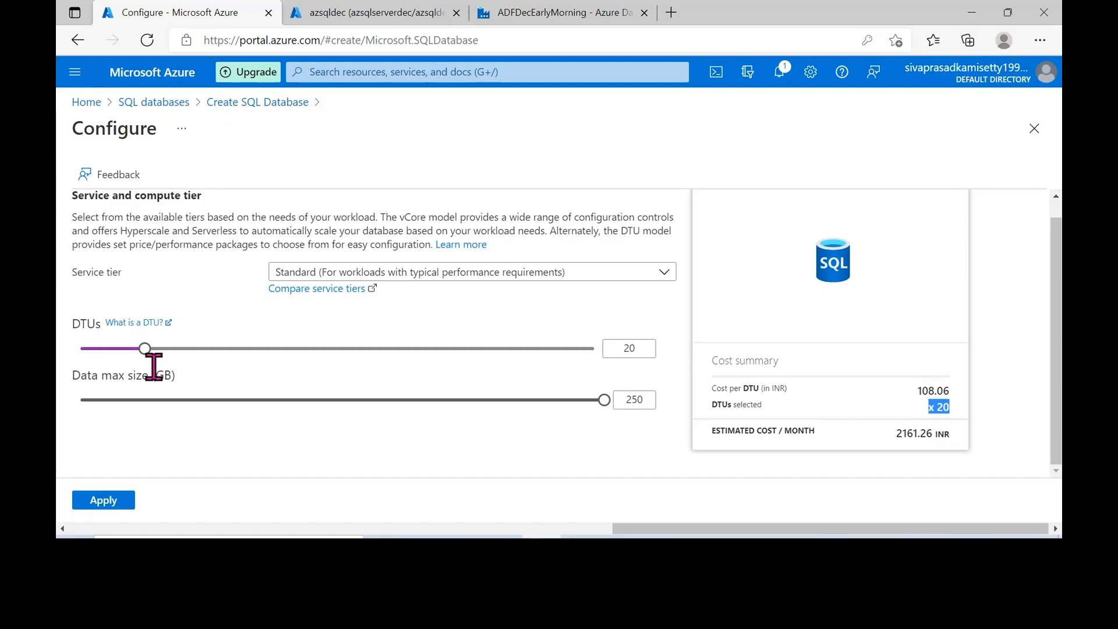
{"action": "left_click_drag", "start_coordinate": [142, 350], "coordinate": [58, 343]}
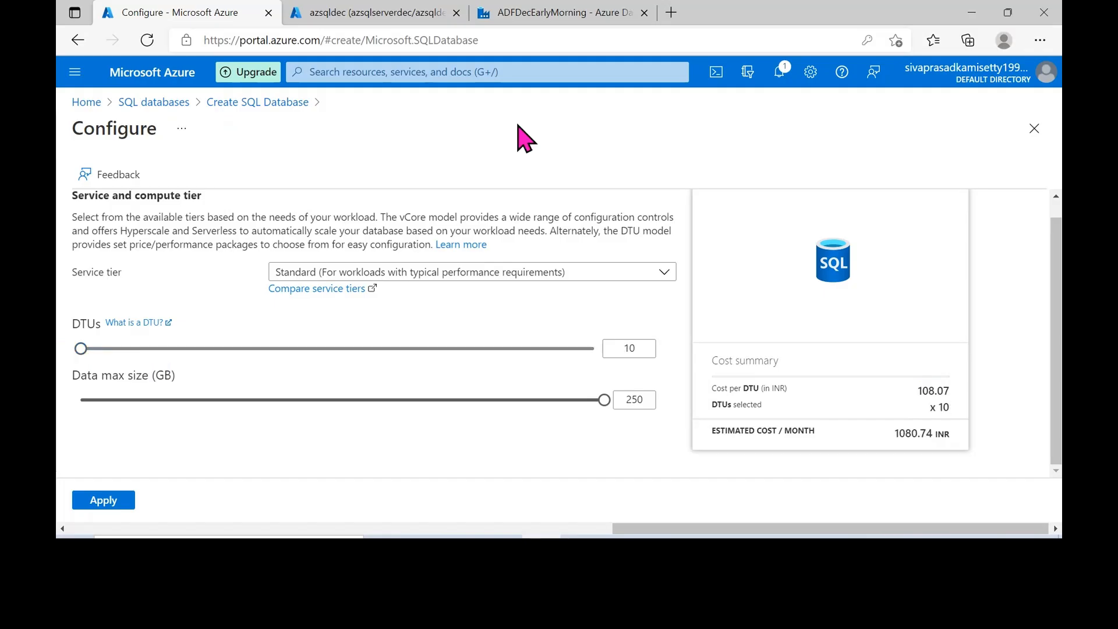
- Check the DTU and data max size settings alongside the estimated monthly cost
{"action": "mouse_move", "coordinate": [607, 408]}
{"action": "left_mouse_down"}
{"action": "mouse_move", "coordinate": [244, 407]}
{"action": "mouse_move", "coordinate": [623, 403]}
{"action": "left_mouse_up"}
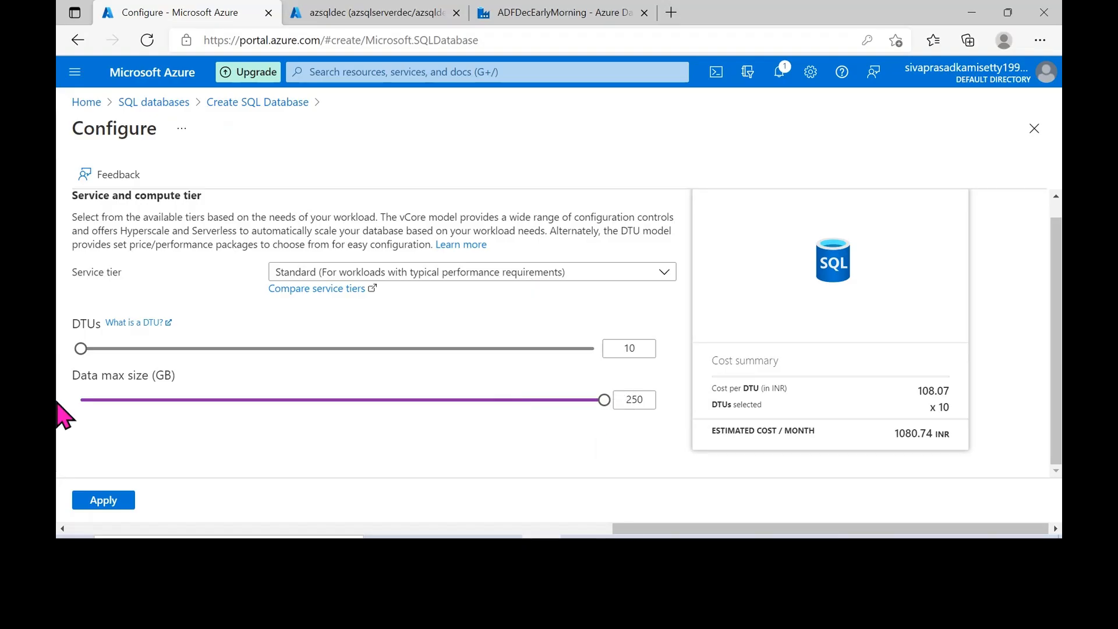
{"action": "mouse_move", "coordinate": [83, 349]}
{"action": "left_mouse_down"}
{"action": "mouse_move", "coordinate": [124, 350]}
{"action": "mouse_move", "coordinate": [83, 349]}
{"action": "left_mouse_up"}
{"action": "scroll", "coordinate": [247, 411], "scroll_direction": "up", "scroll_amount": 1}
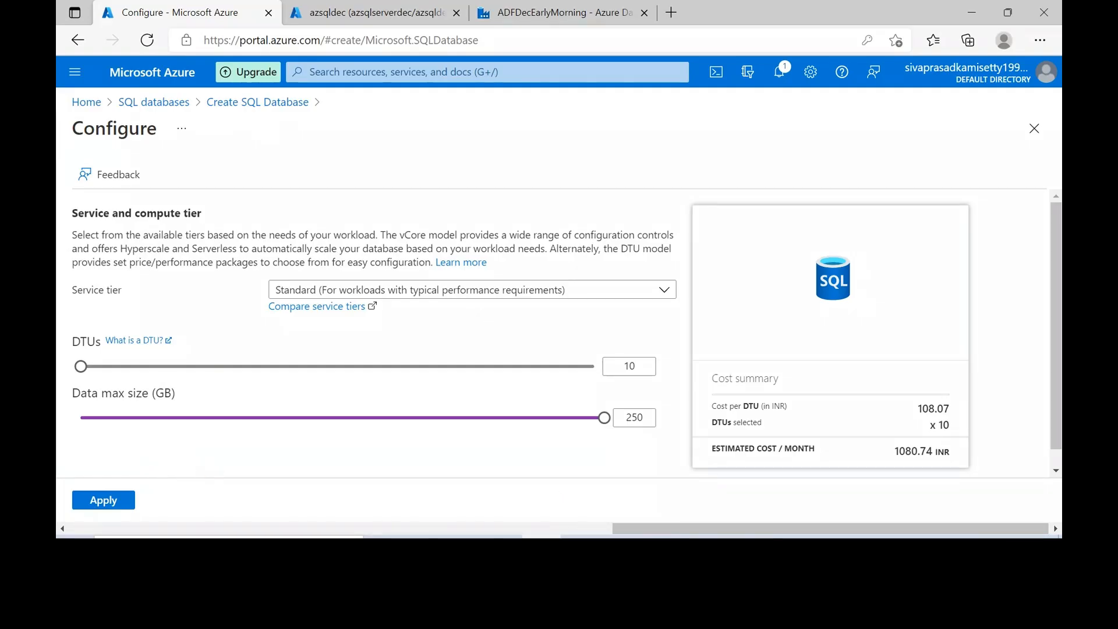
- Switch to the Notepad notes and review the recorded database name, servername, username and password lines
{"action": "key", "text": "alt+Tab"}
{"action": "left_click_drag", "start_coordinate": [305, 457], "coordinate": [68, 427]}
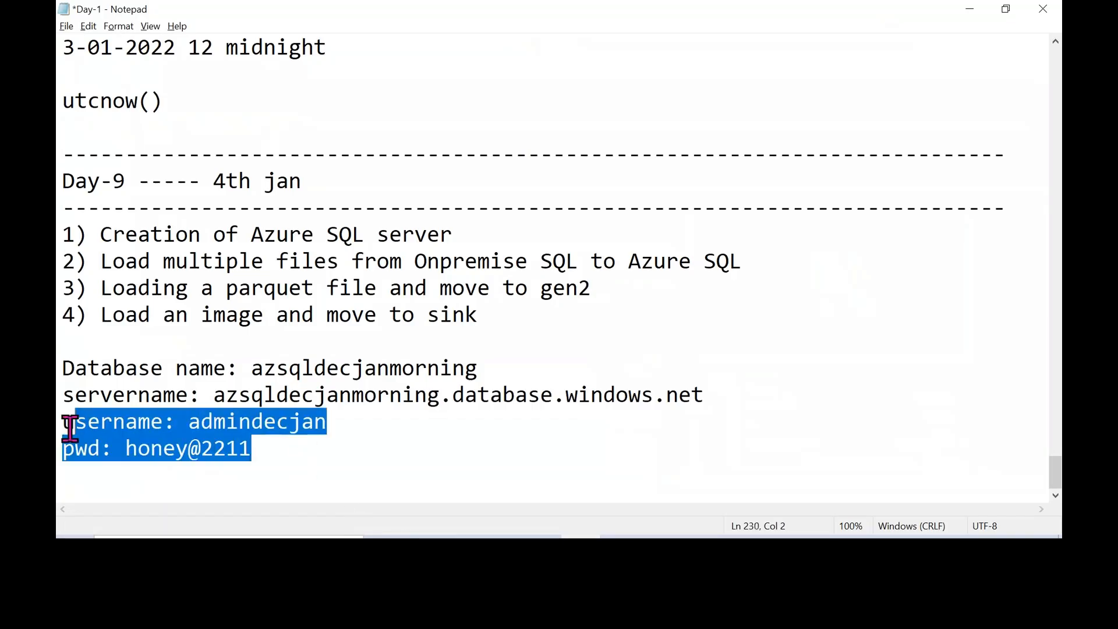
{"action": "double_click", "coordinate": [79, 376]}
{"action": "double_click", "coordinate": [107, 396]}
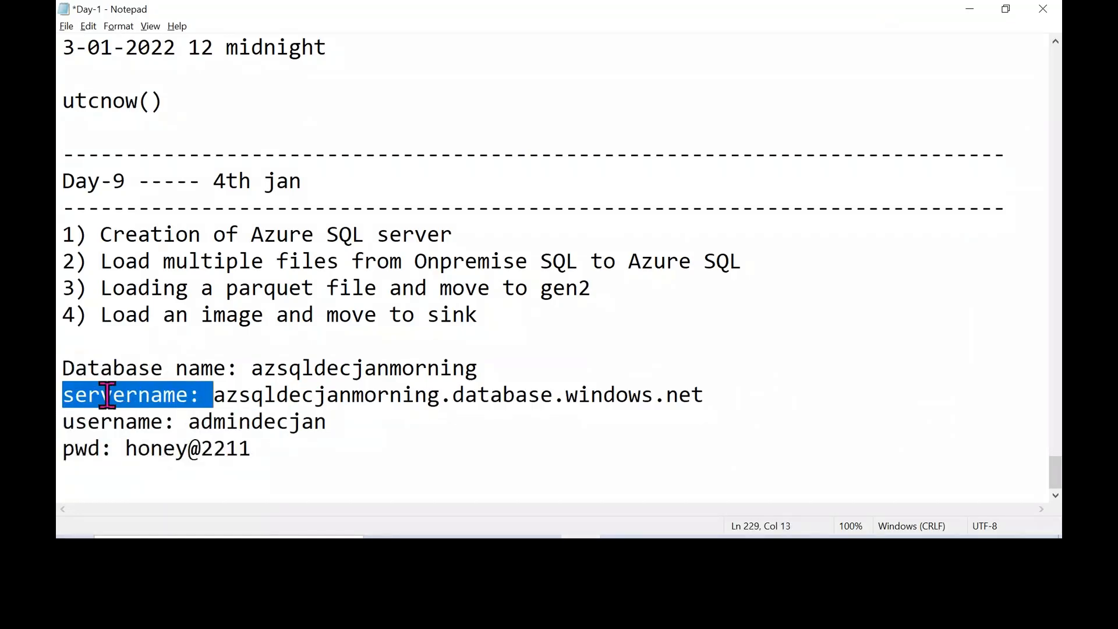
{"action": "left_click", "coordinate": [257, 456]}
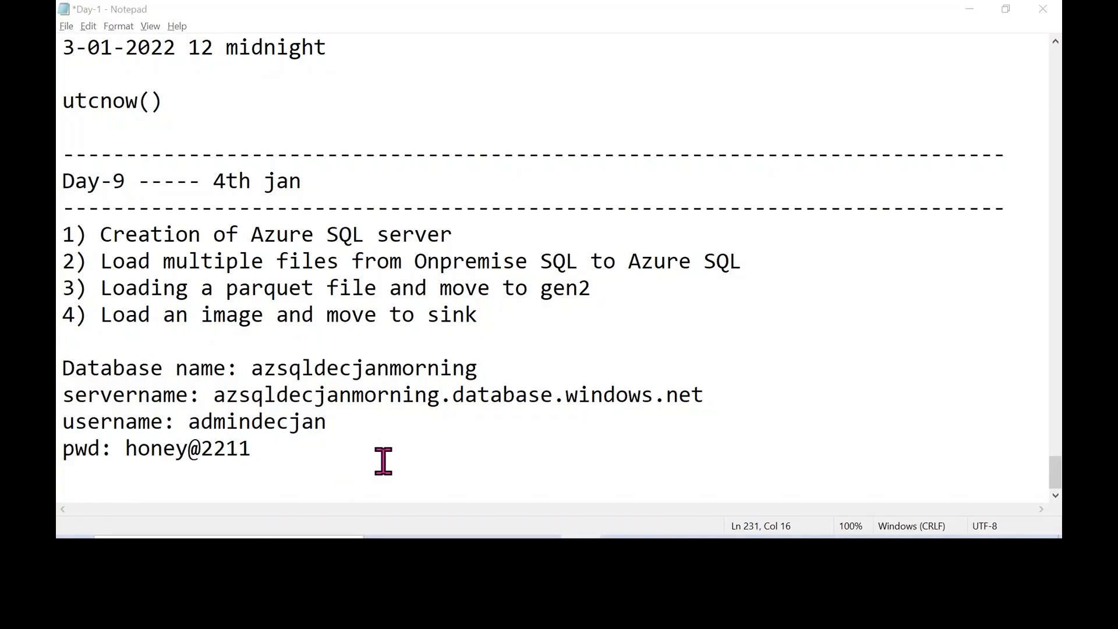
- Return to the portal, apply the Standard tier with 10 DTUs and 250 GB, and submit the reviewed database for creation
{"action": "key", "text": "alt+Tab"}
{"action": "left_click", "coordinate": [100, 500]}
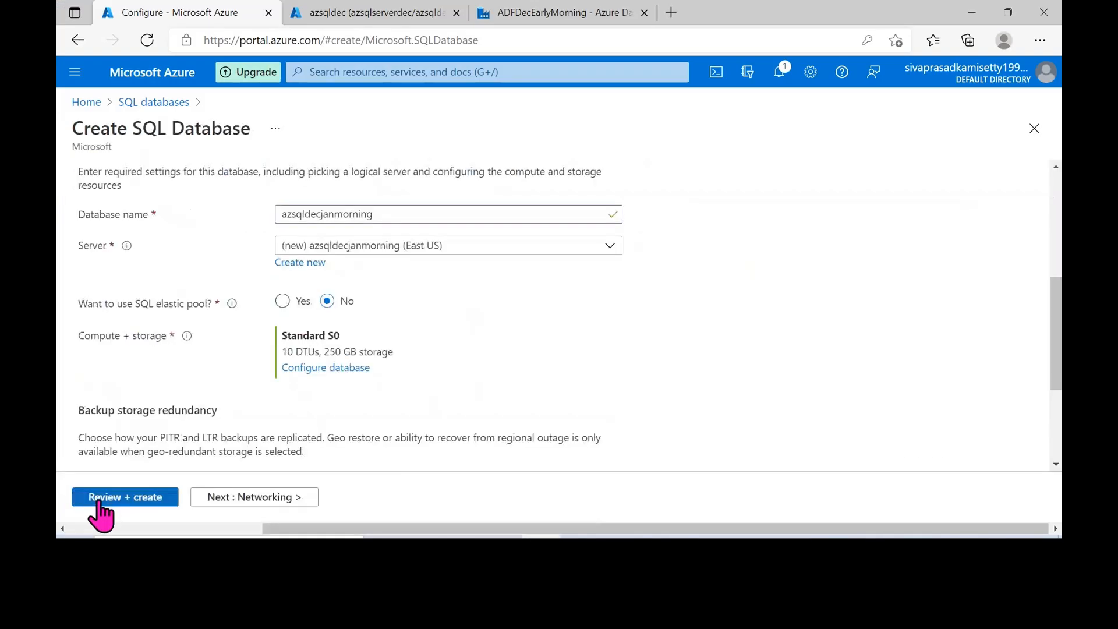
{"action": "scroll", "coordinate": [464, 401], "scroll_direction": "down", "scroll_amount": 3}
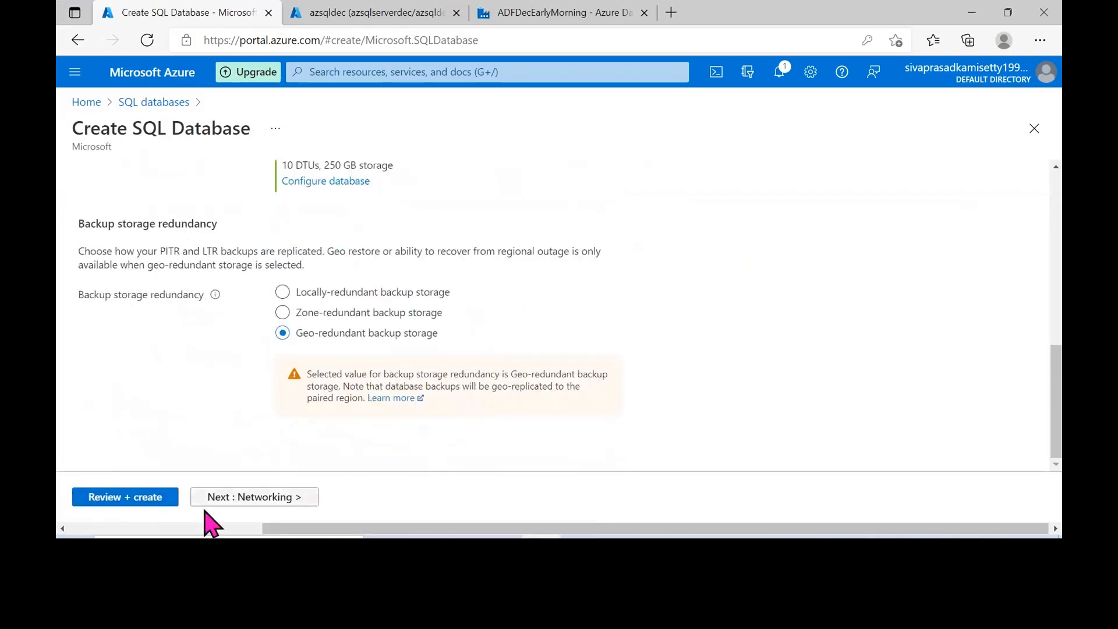
{"action": "left_click", "coordinate": [125, 498]}
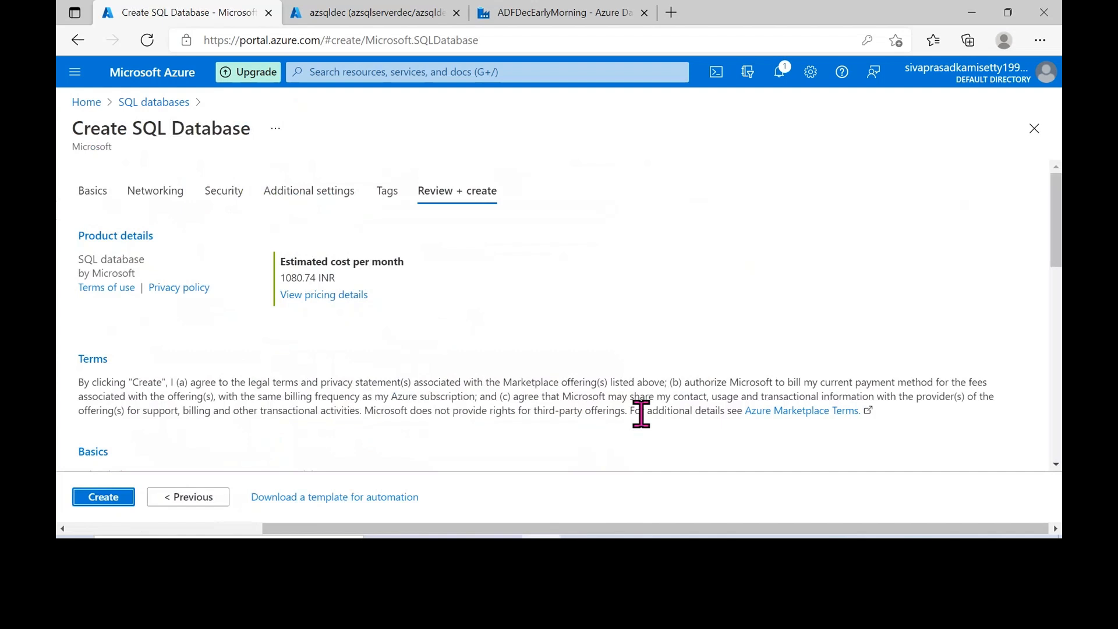
{"action": "left_click", "coordinate": [99, 498]}
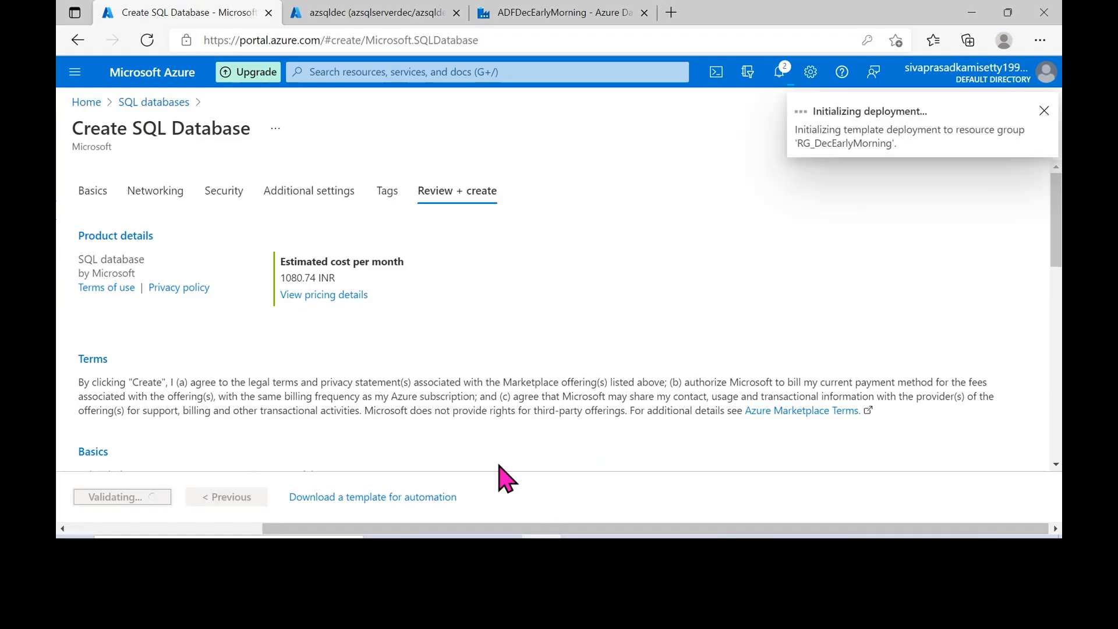
- Switch to the ADFDecEarlyMorning data factory, open its authoring workspace, and create a new pipeline
{"action": "left_click", "coordinate": [554, 12]}
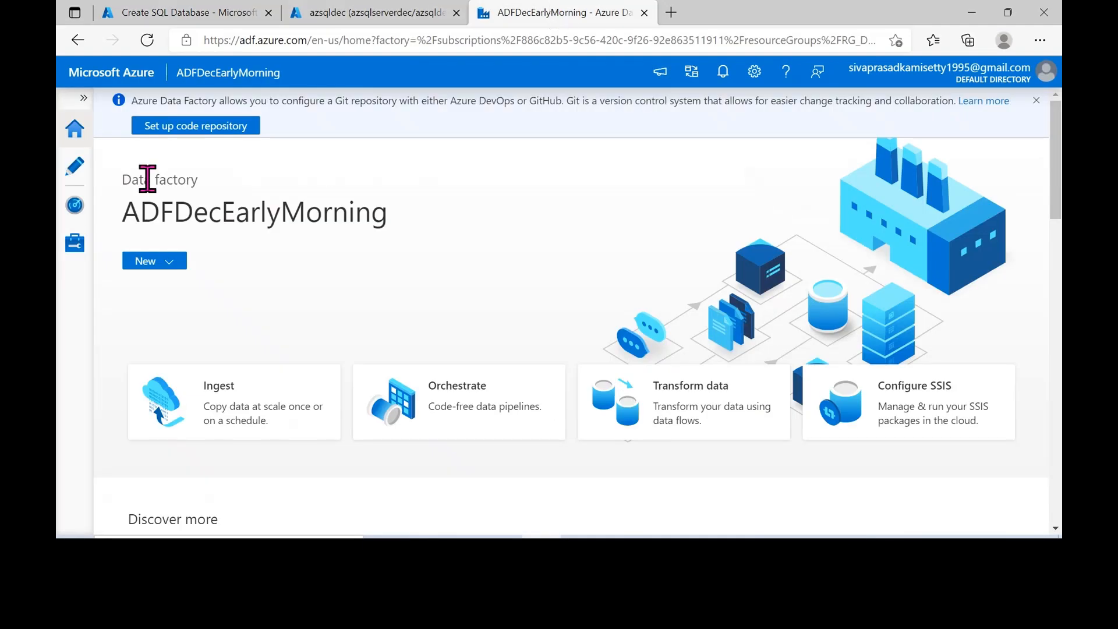
{"action": "left_click", "coordinate": [80, 176]}
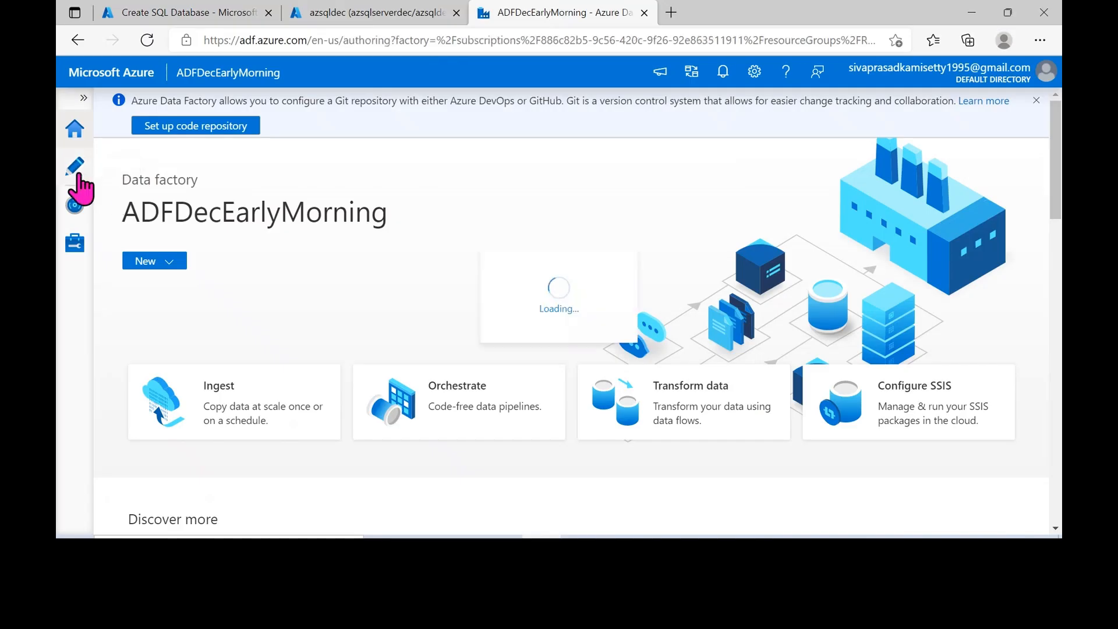
{"action": "mouse_move", "coordinate": [164, 192]}
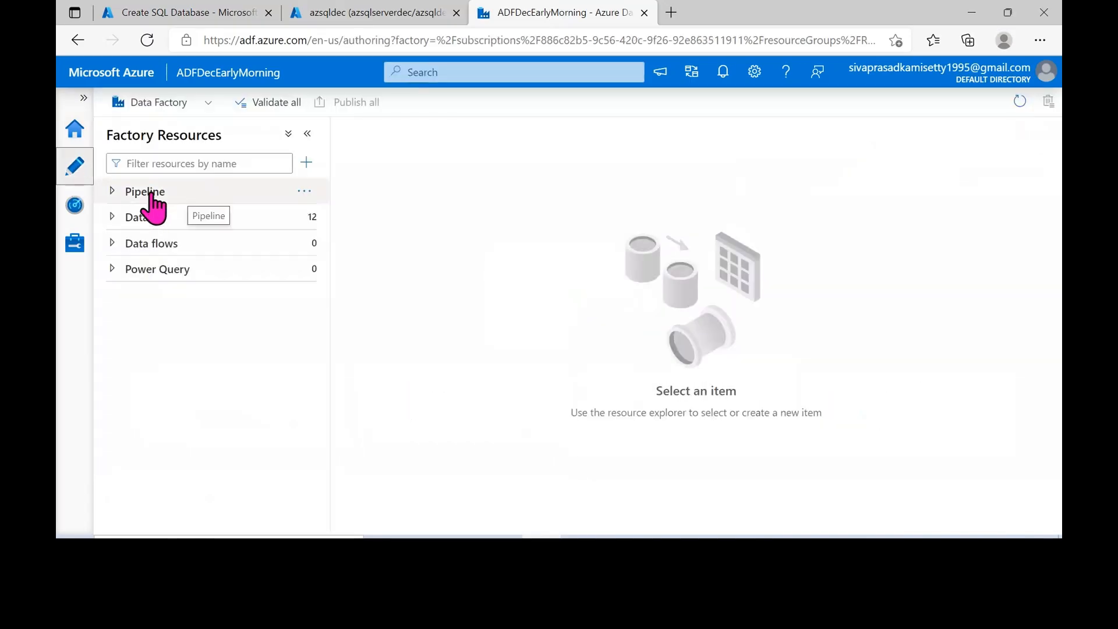
{"action": "left_click", "coordinate": [314, 192]}
{"action": "left_click", "coordinate": [345, 217]}
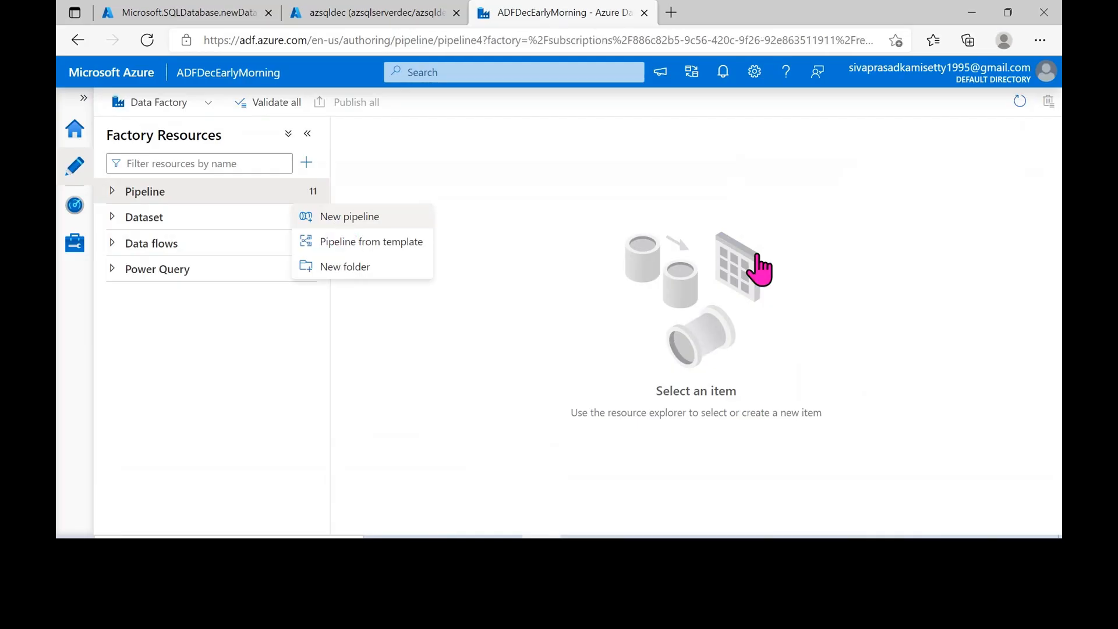
- Switch to the Notepad notes and highlight the task "Load multiple files from Onpremise SQL to Azure SQL"
{"action": "left_click", "coordinate": [581, 549]}
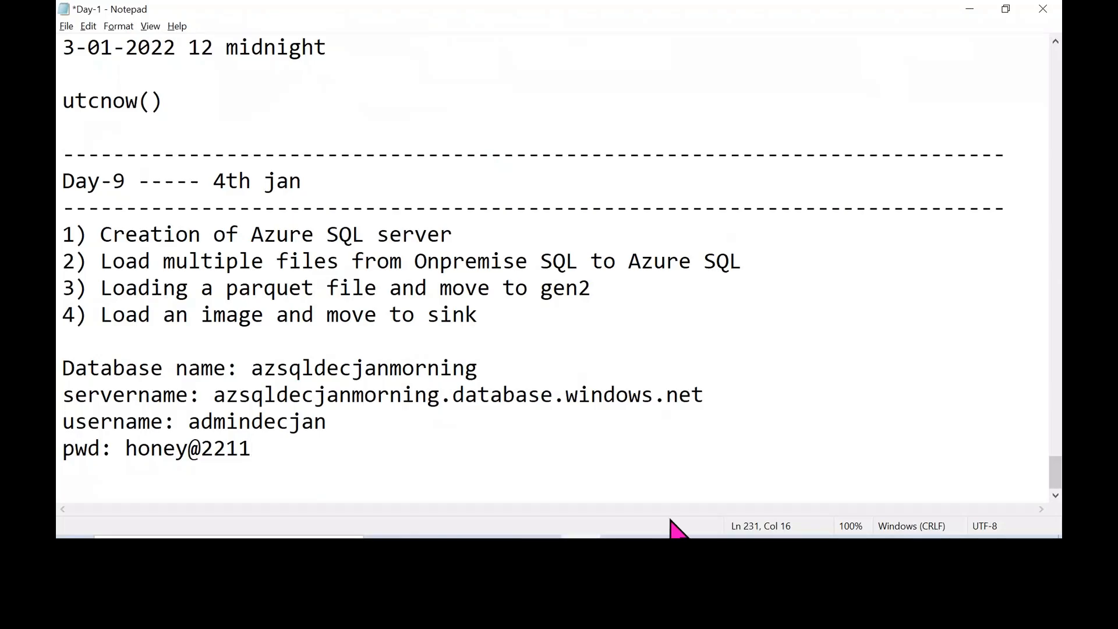
{"action": "left_click", "coordinate": [291, 314]}
{"action": "left_click_drag", "start_coordinate": [163, 261], "coordinate": [748, 265]}
- Switch to SQL Server Management Studio, expand the tables of the AdventureWorksDW2019 database, and look through them
{"action": "left_click", "coordinate": [620, 549]}
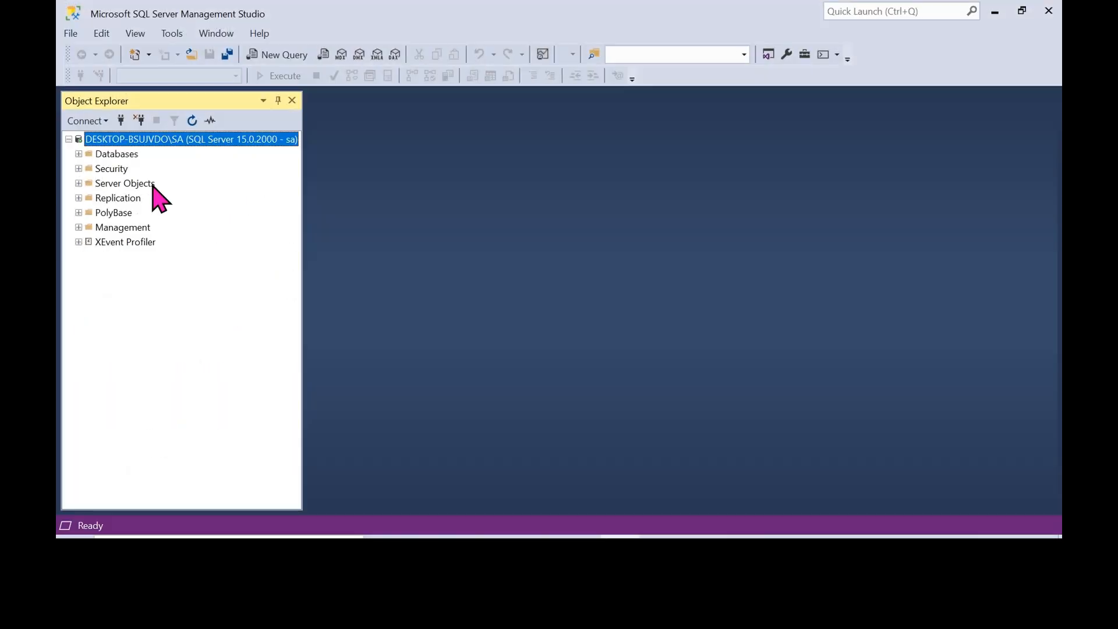
{"action": "left_click", "coordinate": [79, 154]}
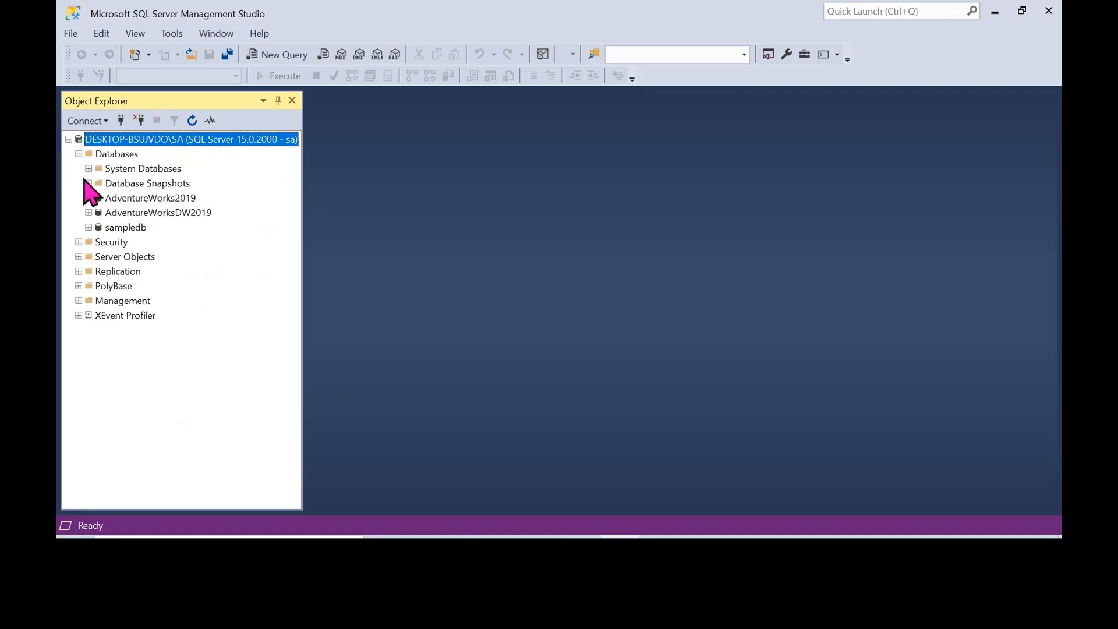
{"action": "left_click", "coordinate": [89, 213]}
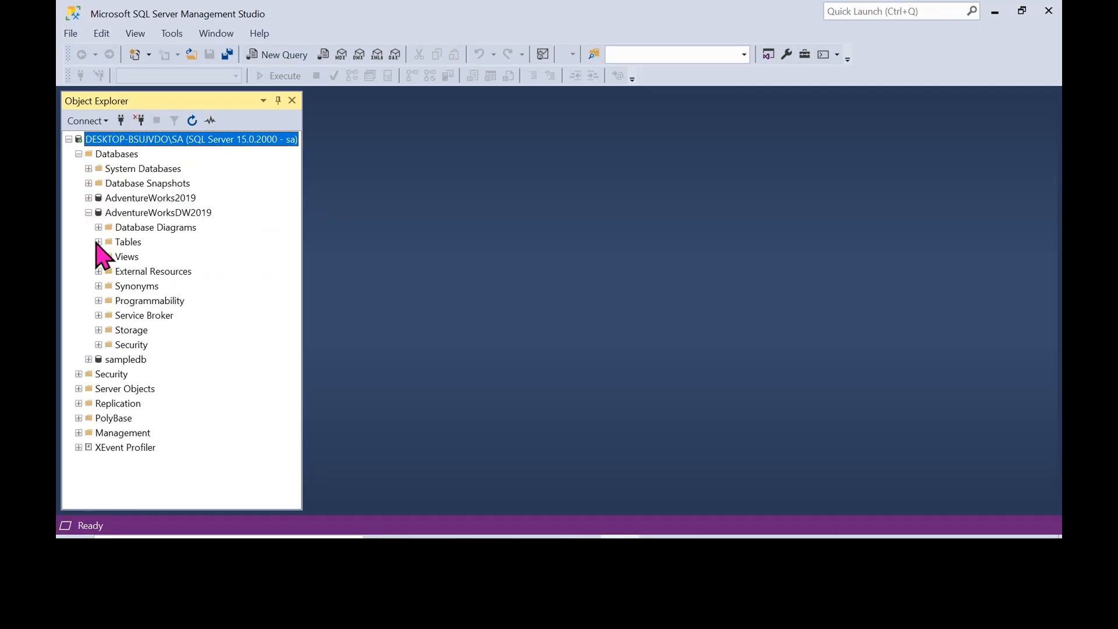
{"action": "left_click", "coordinate": [98, 241]}
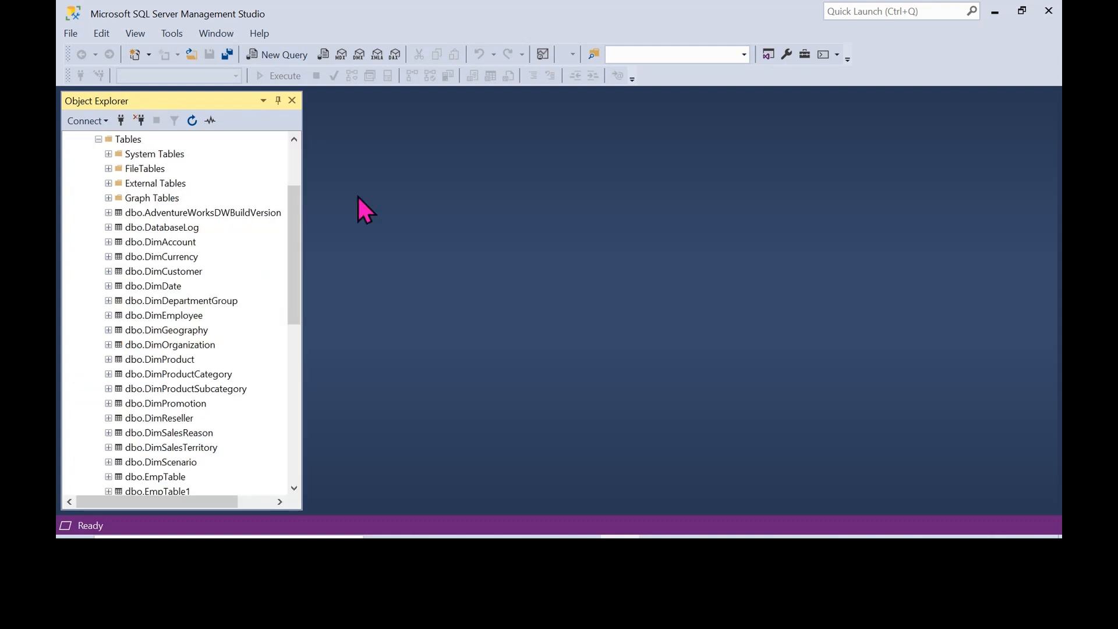
{"action": "scroll", "coordinate": [194, 251], "scroll_direction": "down", "scroll_amount": 1}
{"action": "scroll", "coordinate": [195, 250], "scroll_direction": "up", "scroll_amount": 2}
{"action": "scroll", "coordinate": [194, 250], "scroll_direction": "down", "scroll_amount": 1}
- Copy the dbo.DimEmployee table name into the Notepad notes on a new line below the pwd line
{"action": "left_click", "coordinate": [173, 320]}
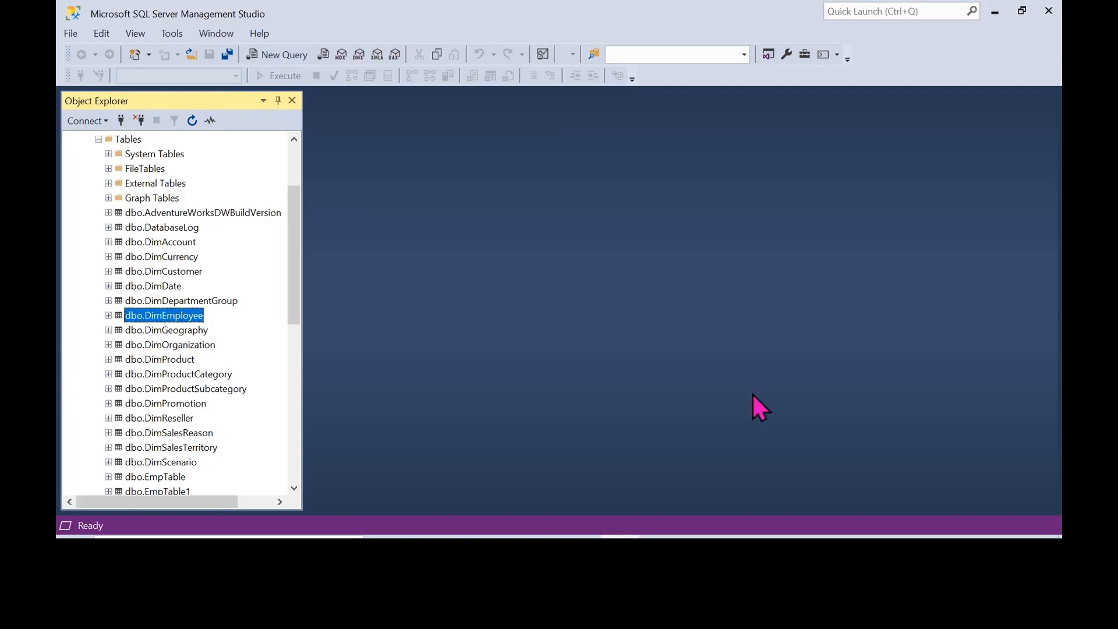
{"action": "left_click", "coordinate": [661, 536]}
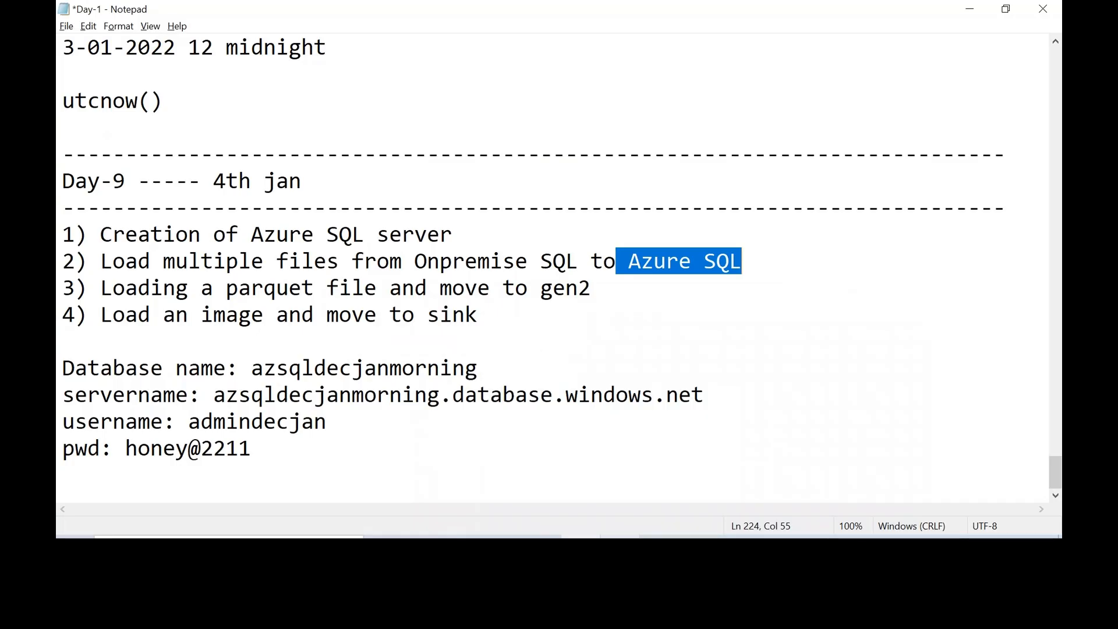
{"action": "left_click", "coordinate": [621, 536]}
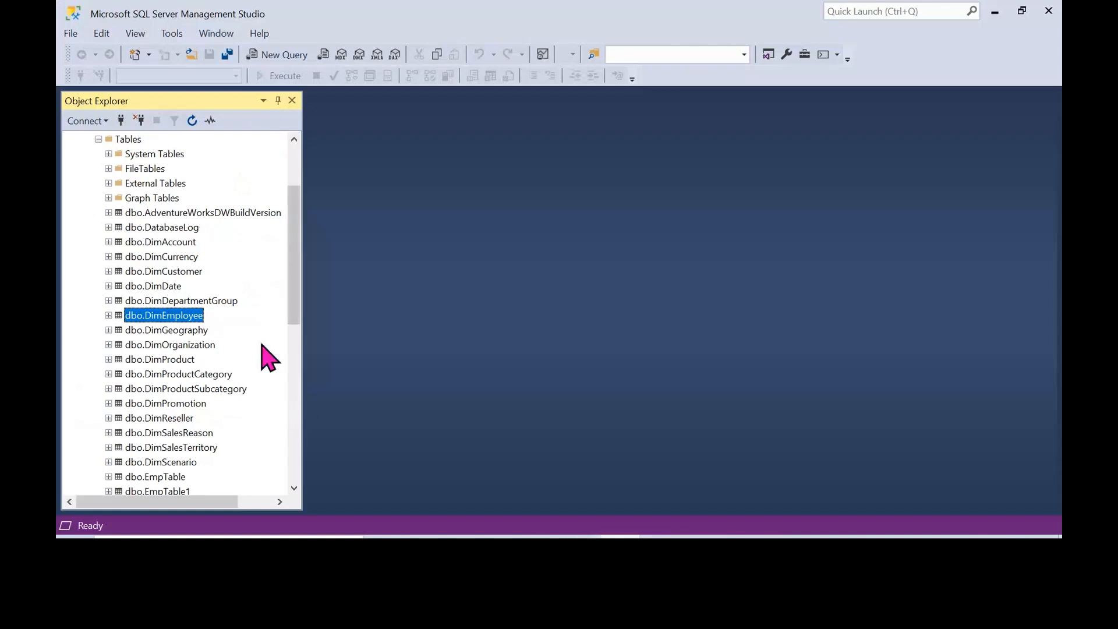
{"action": "left_click", "coordinate": [581, 536]}
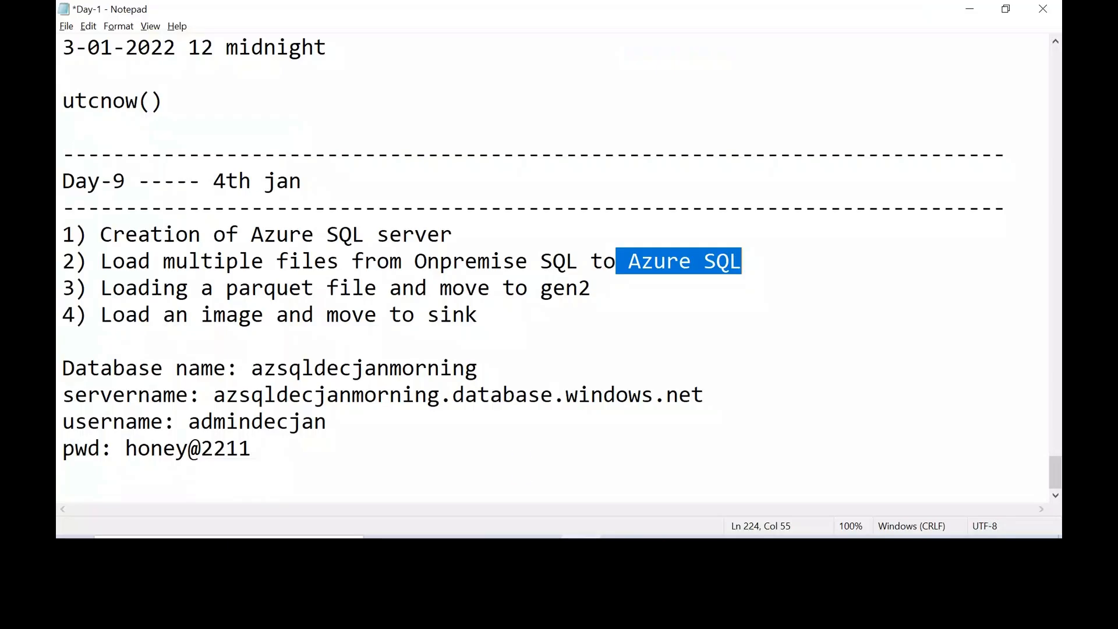
{"action": "left_click", "coordinate": [509, 479]}
{"action": "key", "text": "Return"}
{"action": "key", "text": "Return"}
{"action": "type", "text": "[dbo].[DimEmployee]"}
{"action": "key", "text": "Return"}
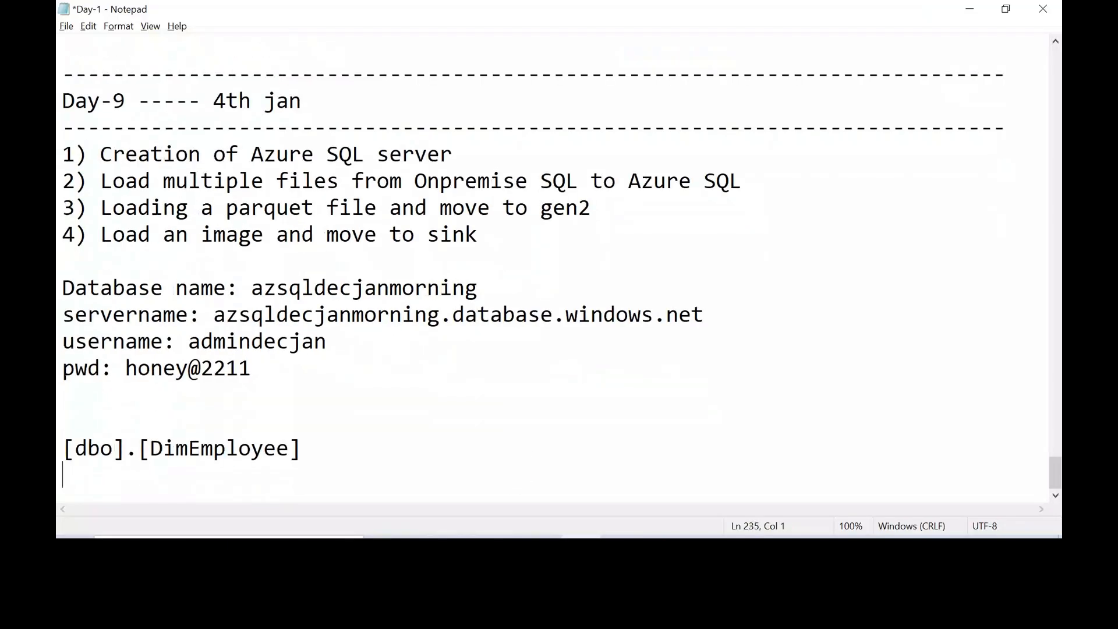
- Copy the dbo.DimOrganization table name from SQL Server Management Studio onto the line below [dbo].[DimEmployee] in Notepad
{"action": "key", "text": "alt+Tab"}
{"action": "scroll", "coordinate": [163, 459], "scroll_direction": "down", "scroll_amount": 2}
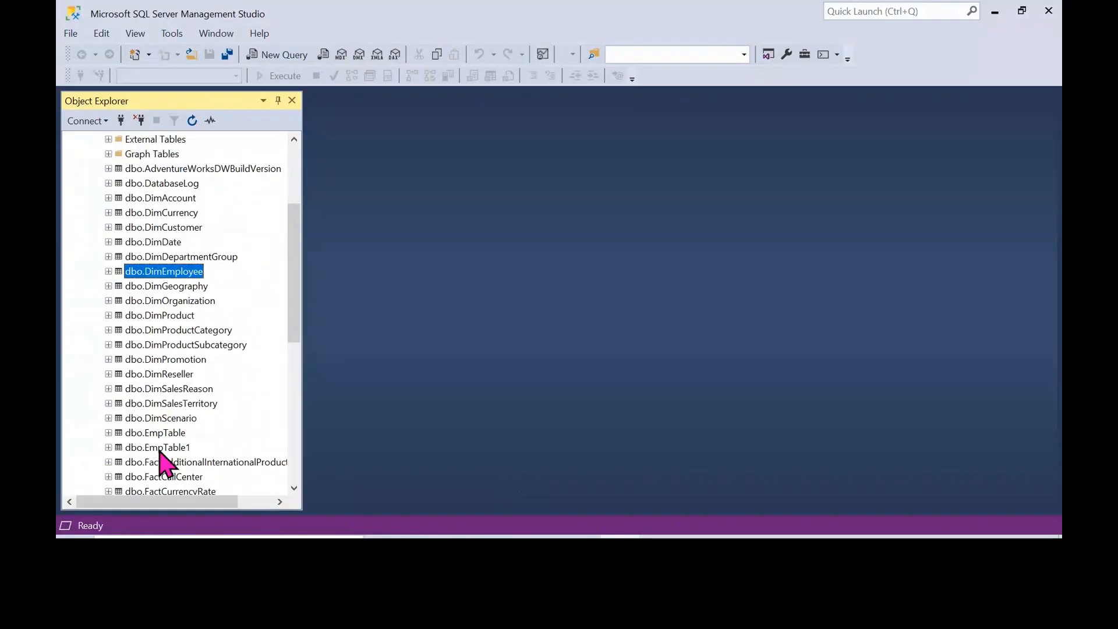
{"action": "scroll", "coordinate": [164, 441], "scroll_direction": "up", "scroll_amount": 1}
{"action": "left_click", "coordinate": [184, 303]}
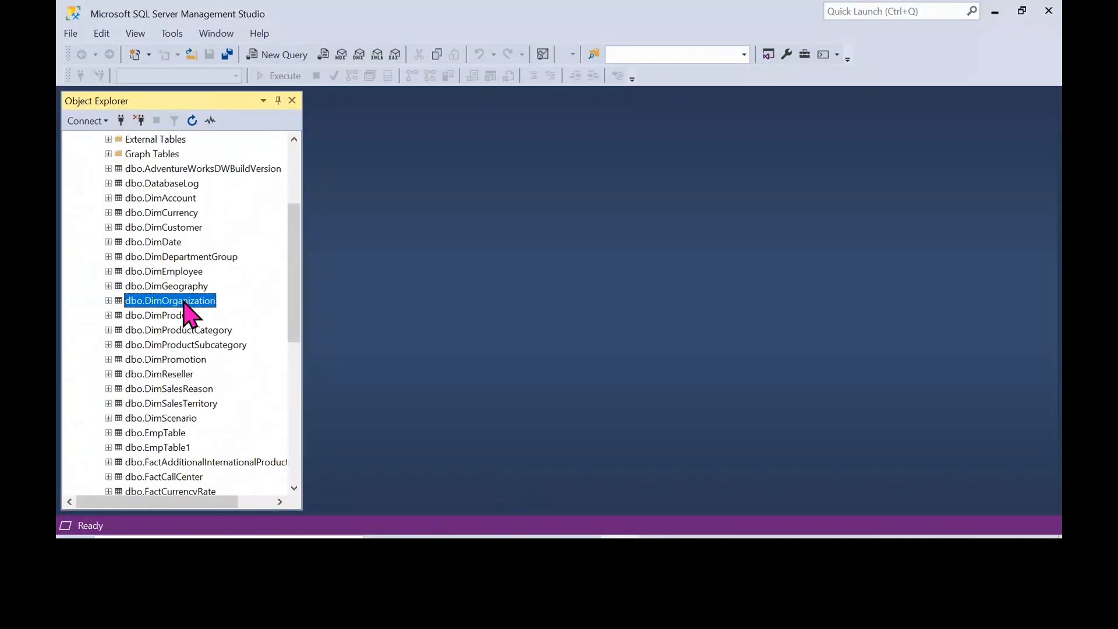
{"action": "key", "text": "ctrl+c"}
{"action": "key", "text": "alt+Tab"}
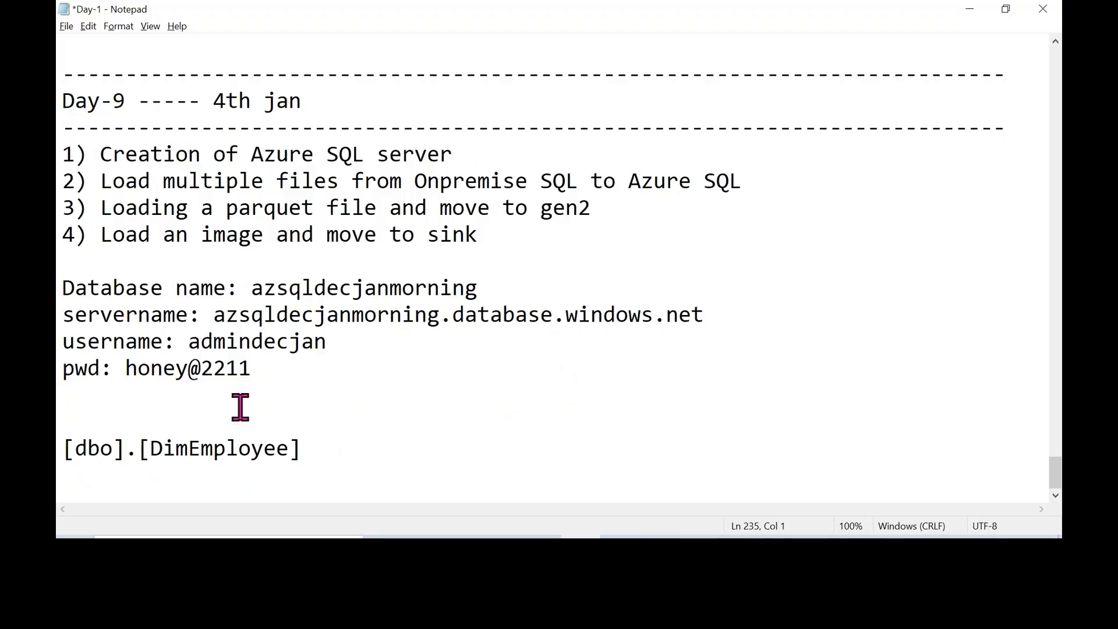
{"action": "key", "text": "ctrl+v"}
{"action": "key", "text": "Return"}
- Return to SQL Server Management Studio, look through the table list for a third table, and select dbo.DimDepartmentGroup
{"action": "key", "text": "alt+Tab"}
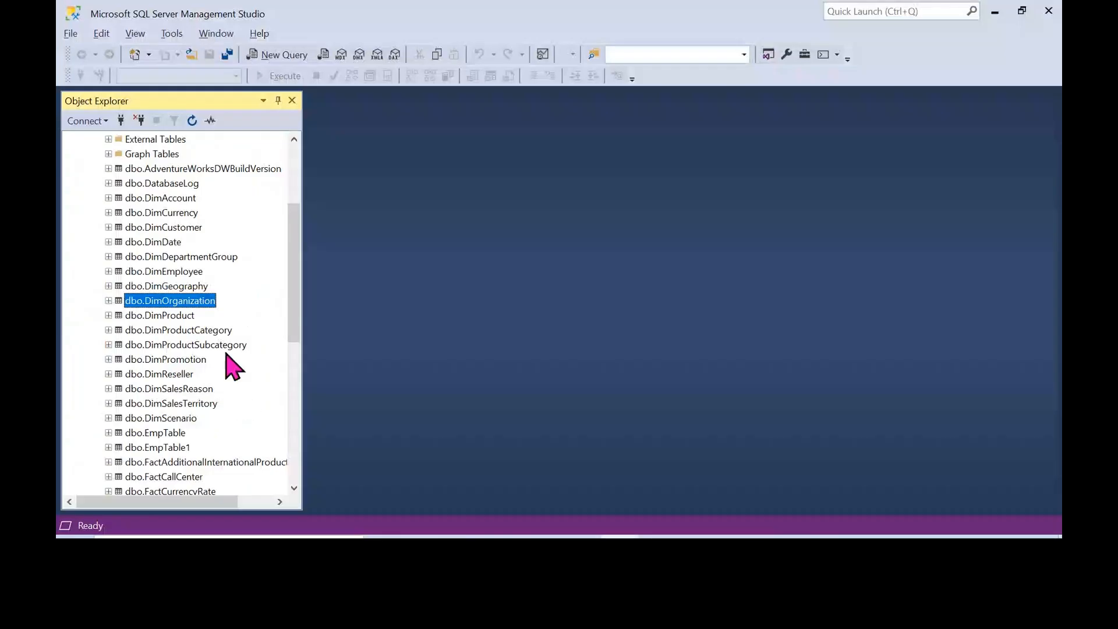
{"action": "scroll", "coordinate": [248, 382], "scroll_direction": "down", "scroll_amount": 6}
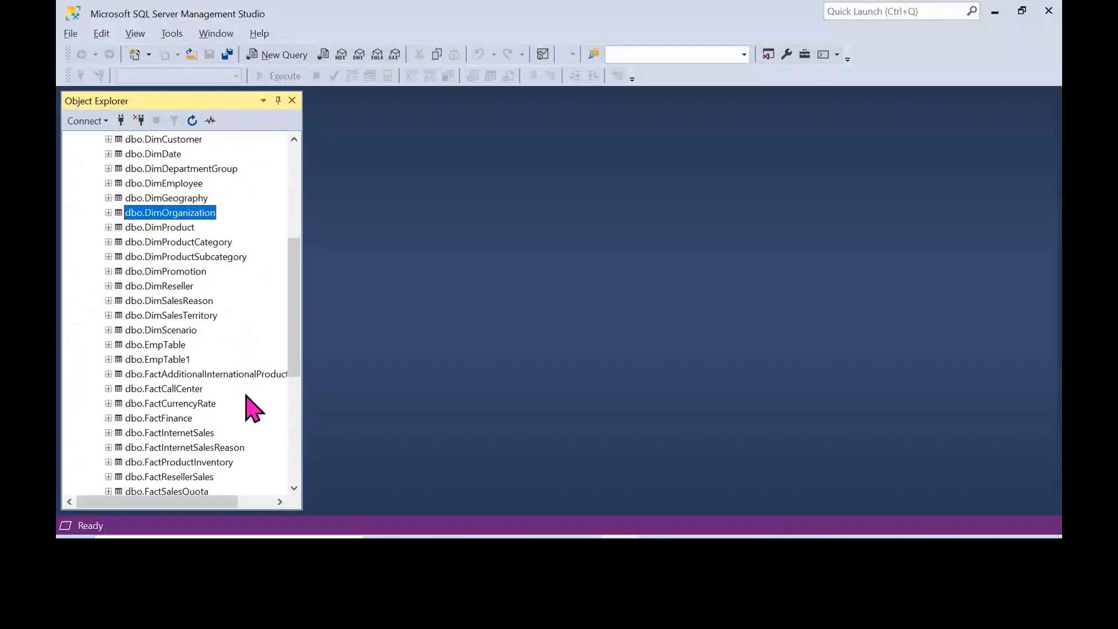
{"action": "scroll", "coordinate": [218, 399], "scroll_direction": "up", "scroll_amount": 4}
{"action": "scroll", "coordinate": [203, 256], "scroll_direction": "up", "scroll_amount": 1}
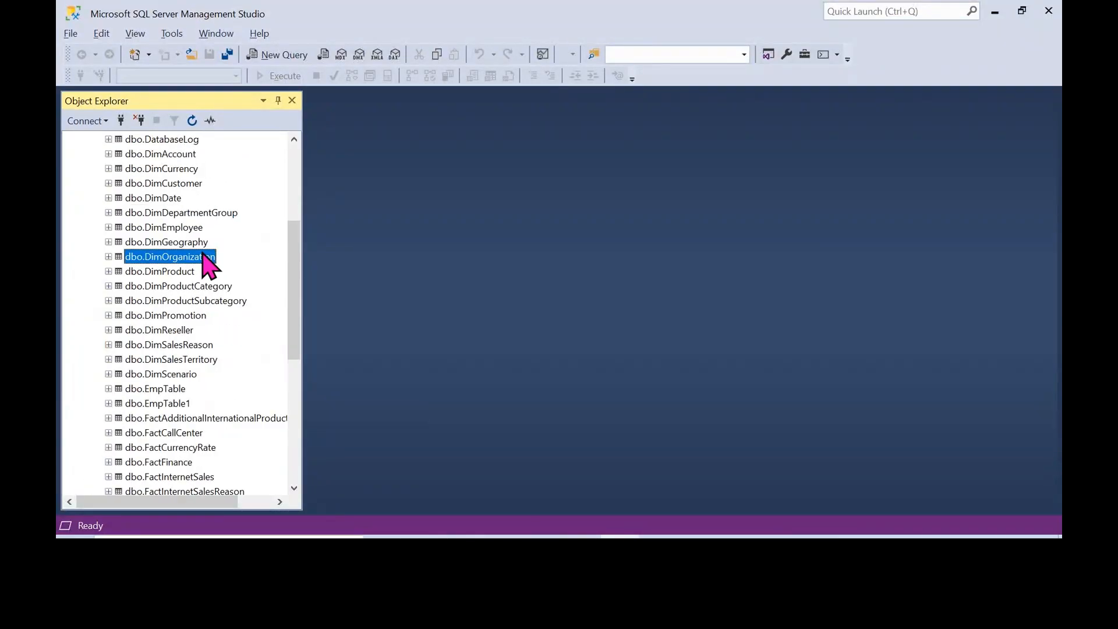
{"action": "left_click", "coordinate": [198, 214]}
- Open the Test files subfolder of the desktop's Test Files folder, check and close SourceFile, and open inputfile
{"action": "left_click", "coordinate": [428, 547]}
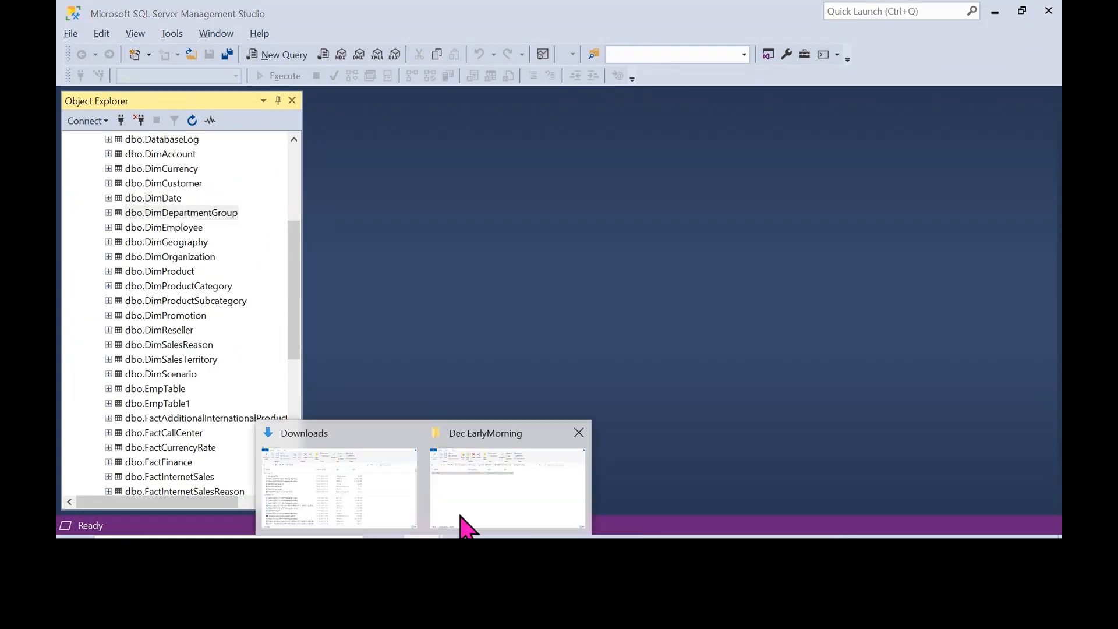
{"action": "key", "text": "super+d"}
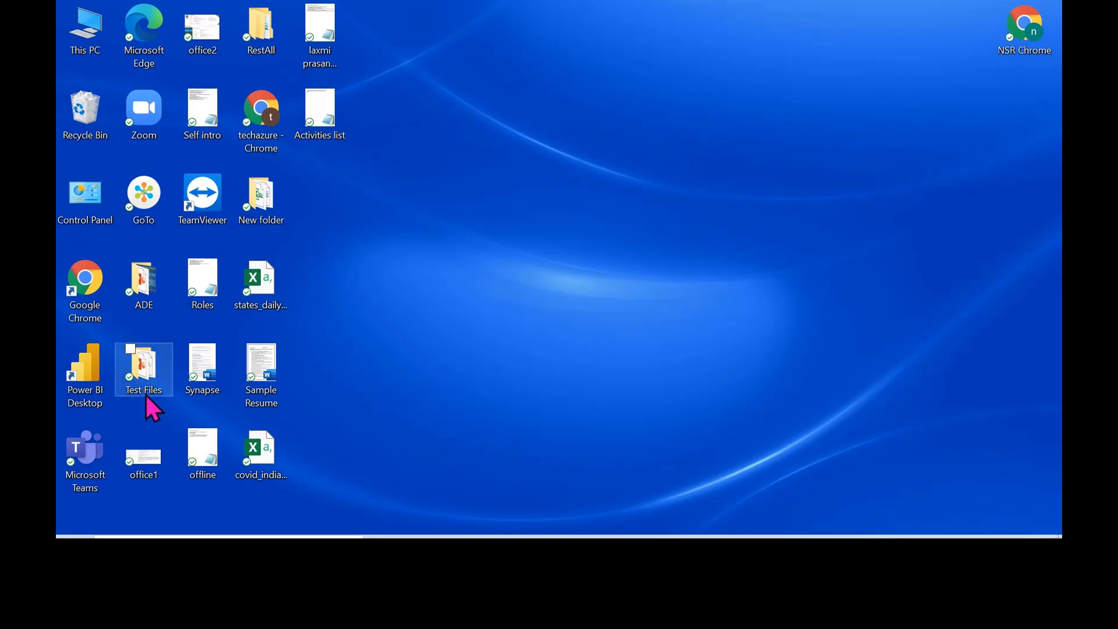
{"action": "left_click", "coordinate": [150, 379]}
{"action": "double_click", "coordinate": [150, 379]}
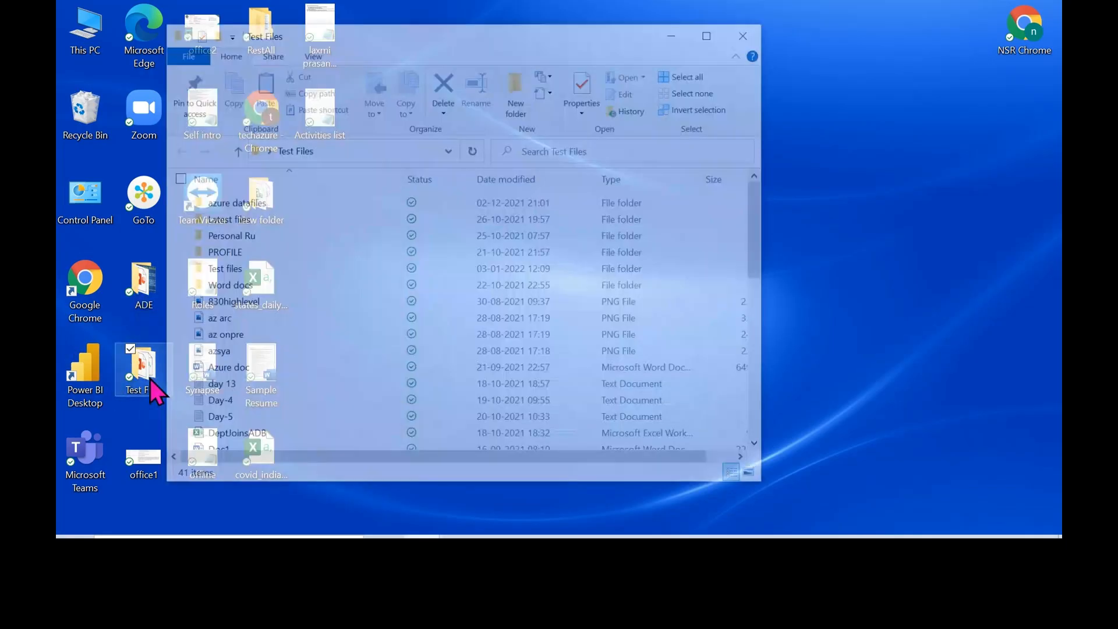
{"action": "double_click", "coordinate": [242, 266]}
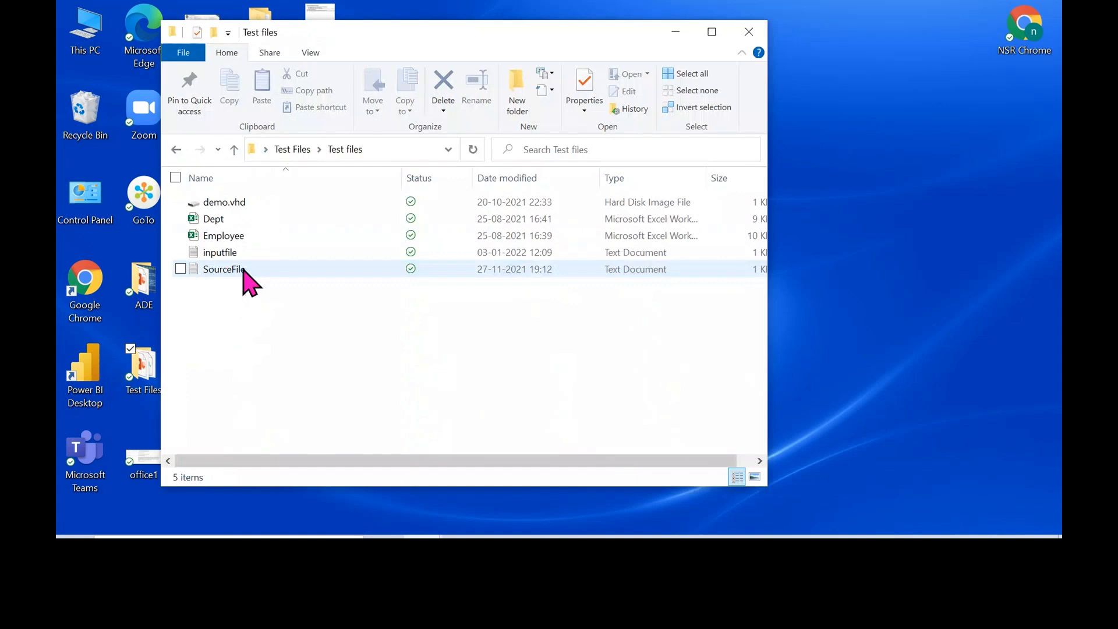
{"action": "double_click", "coordinate": [244, 270]}
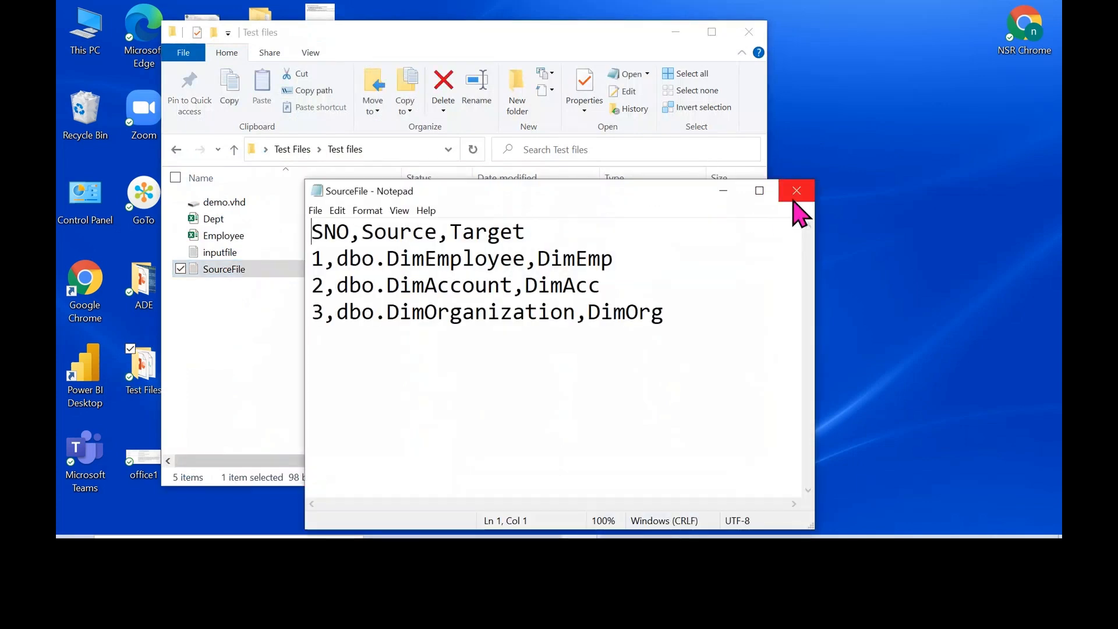
{"action": "left_click", "coordinate": [796, 190]}
{"action": "double_click", "coordinate": [235, 257]}
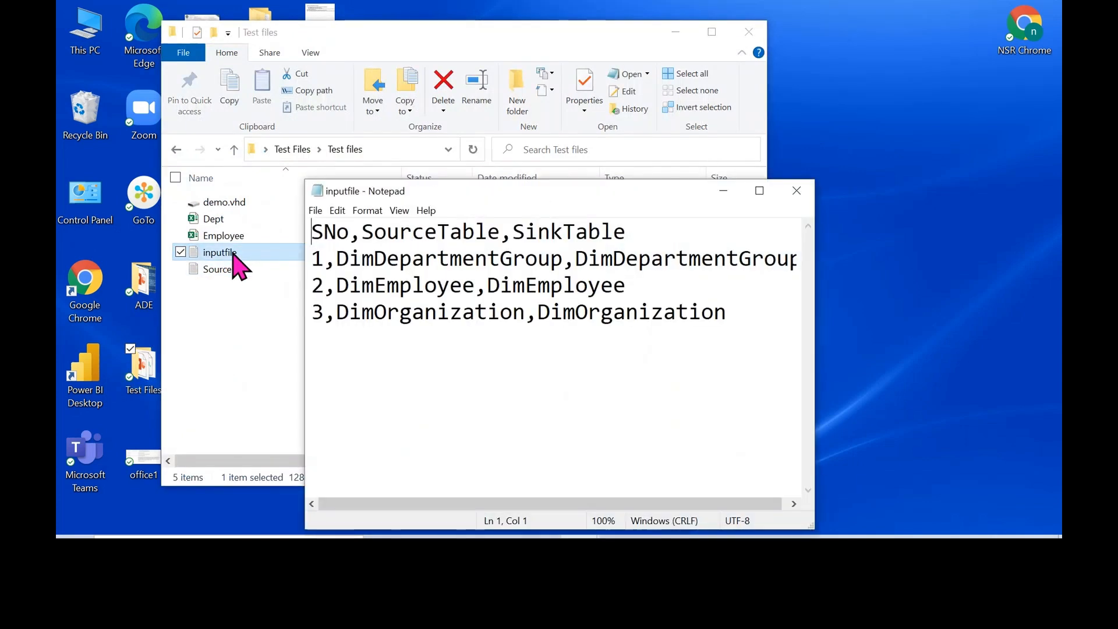
- Maximize inputfile and examine its SNo, SourceTable and SinkTable header together with the numbered rows beneath
{"action": "left_click", "coordinate": [759, 191]}
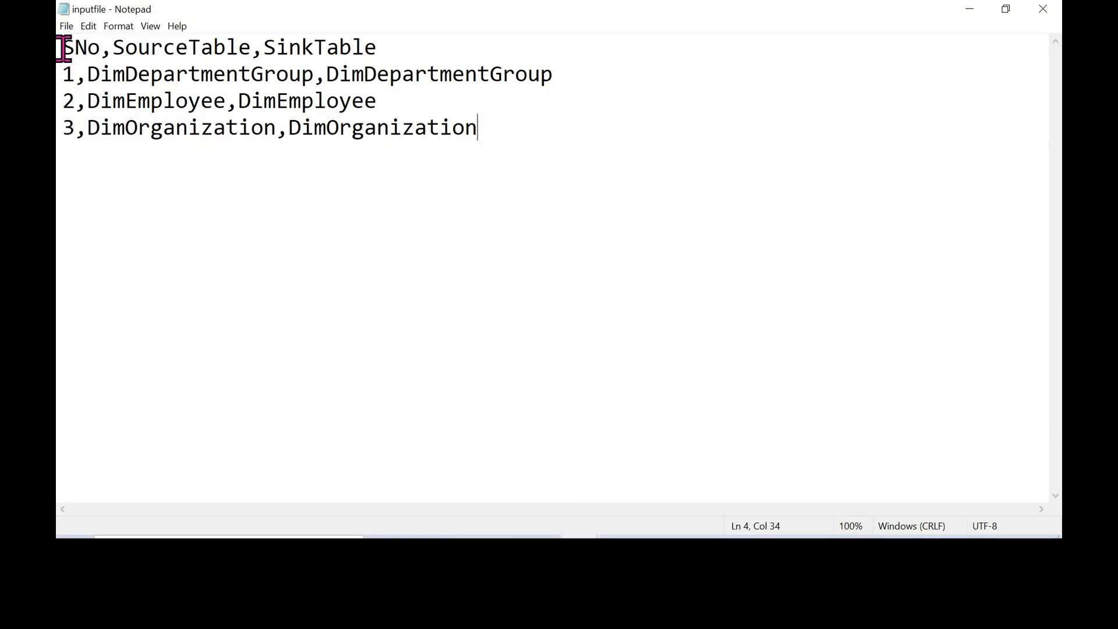
{"action": "double_click", "coordinate": [92, 46]}
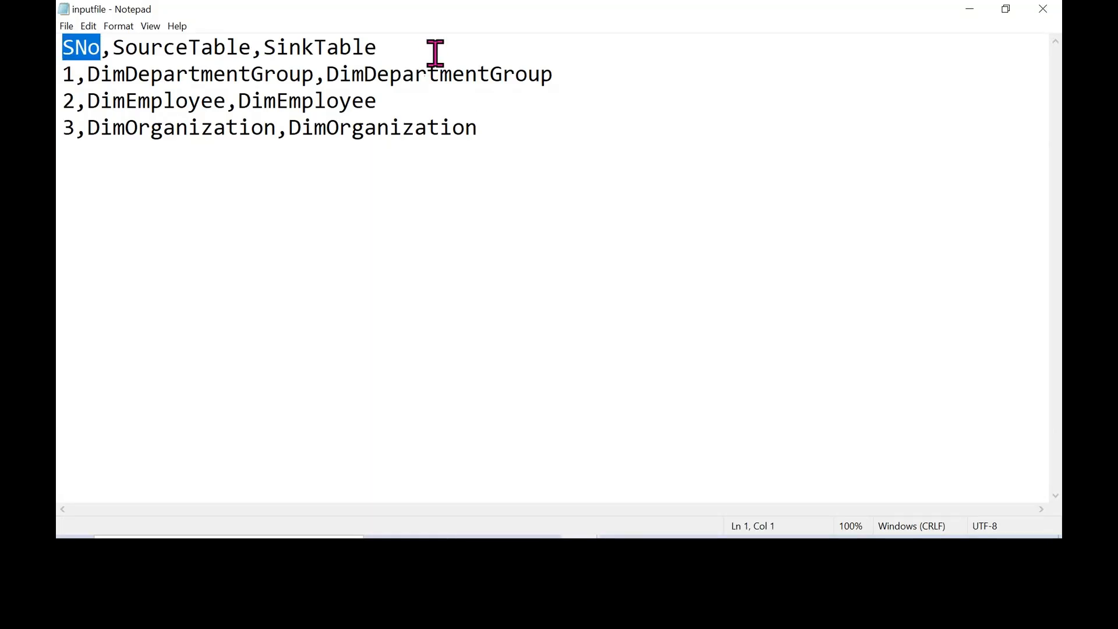
{"action": "left_click_drag", "start_coordinate": [434, 50], "coordinate": [382, 48]}
{"action": "left_click", "coordinate": [82, 46]}
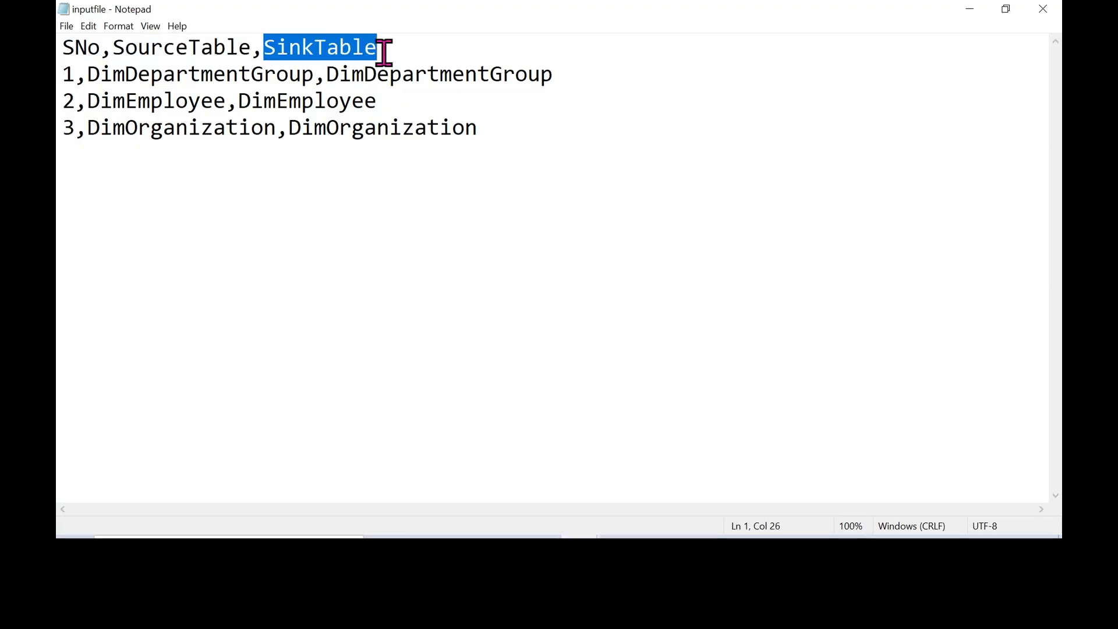
{"action": "left_click_drag", "start_coordinate": [88, 75], "coordinate": [323, 76]}
{"action": "left_click_drag", "start_coordinate": [86, 101], "coordinate": [238, 103]}
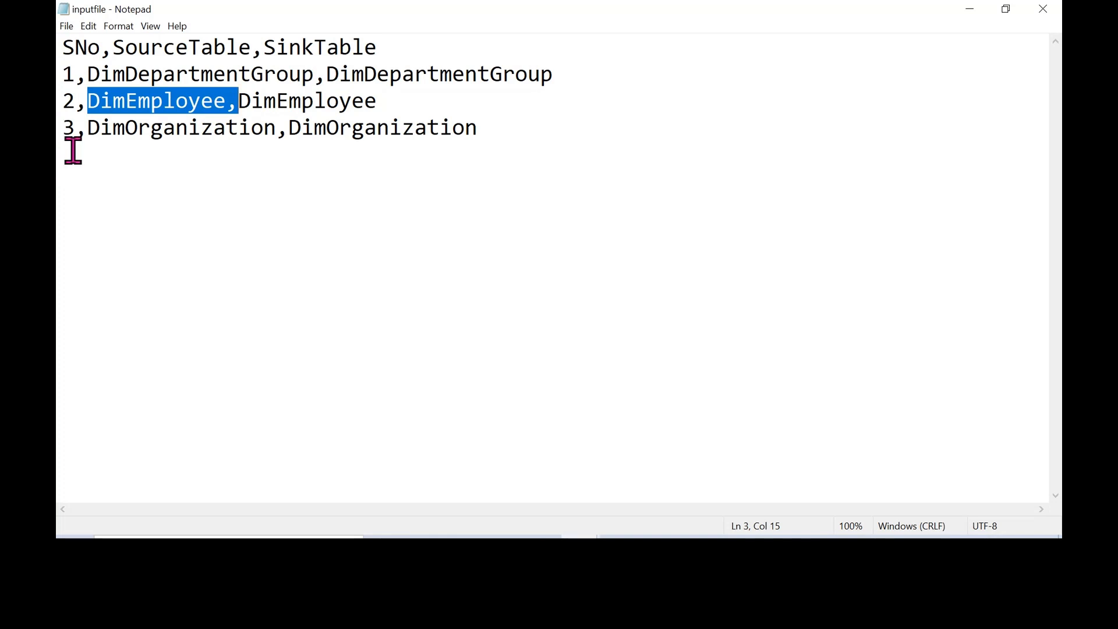
{"action": "left_click", "coordinate": [76, 75]}
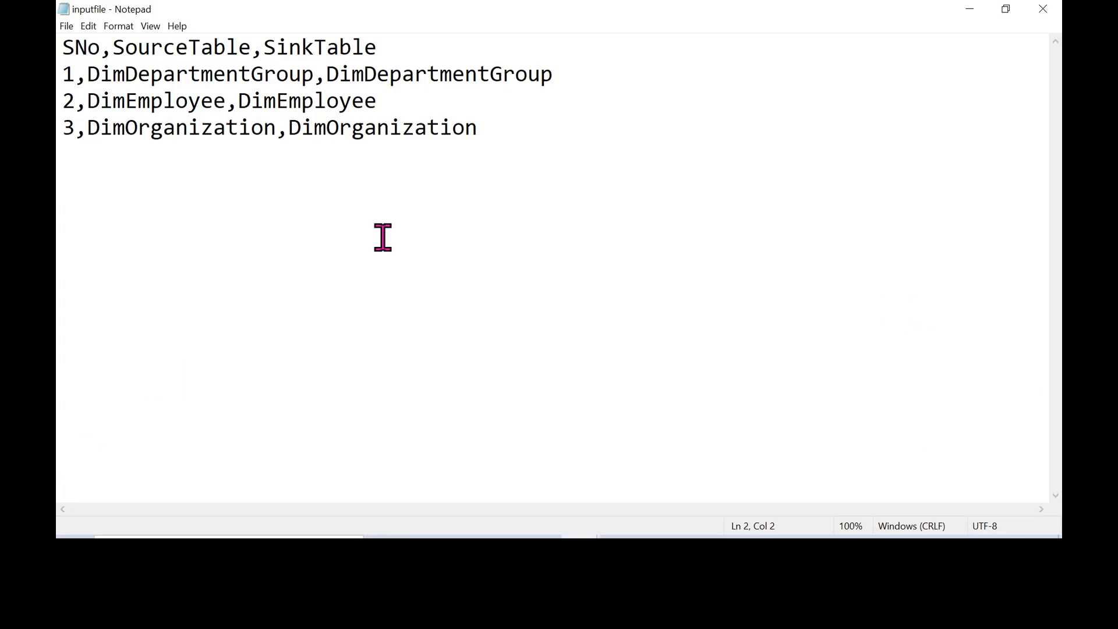
- Compare the SourceTable entries with the SinkTable entries in each of the three rows of inputfile
{"action": "left_click", "coordinate": [138, 75]}
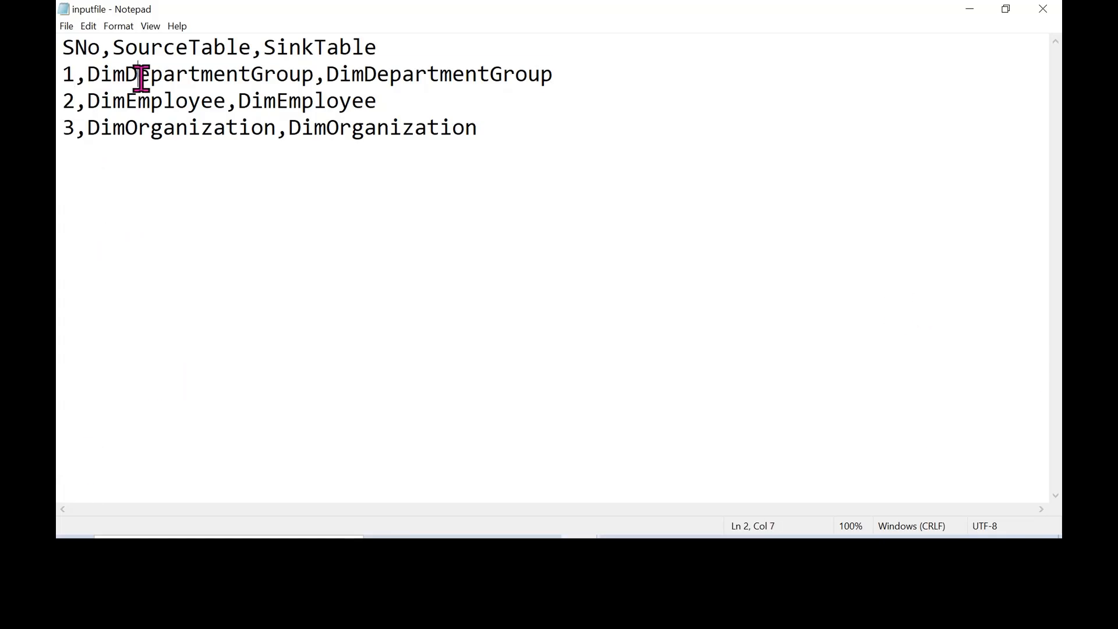
{"action": "triple_click", "coordinate": [138, 74]}
{"action": "left_click", "coordinate": [138, 100]}
{"action": "left_click_drag", "start_coordinate": [87, 75], "coordinate": [294, 75]}
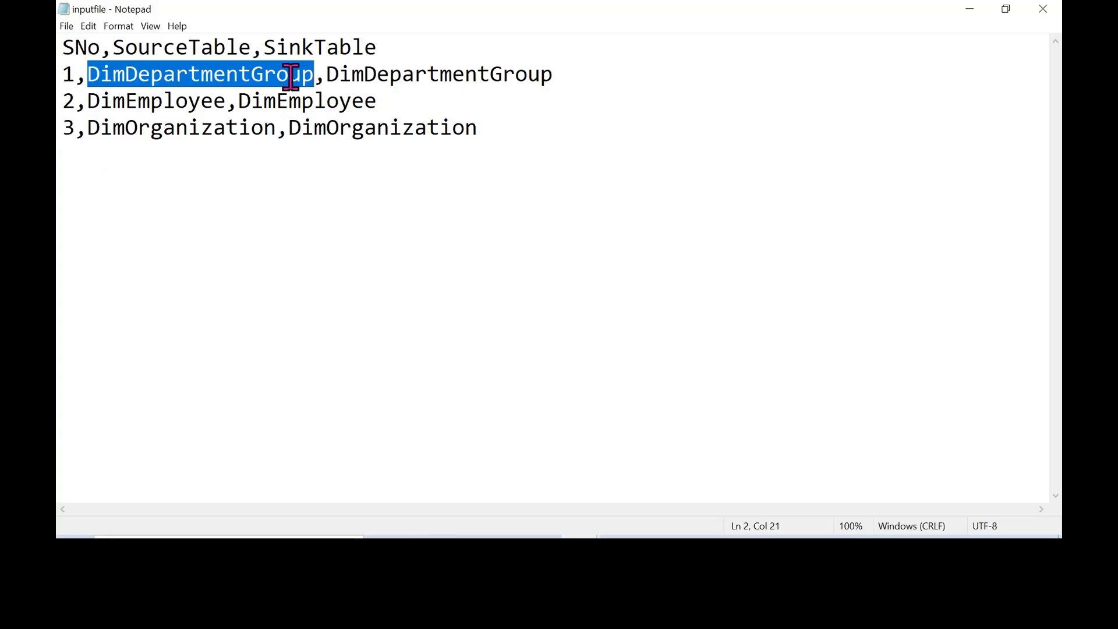
{"action": "left_click_drag", "start_coordinate": [98, 100], "coordinate": [226, 101]}
{"action": "left_click_drag", "start_coordinate": [112, 128], "coordinate": [264, 135]}
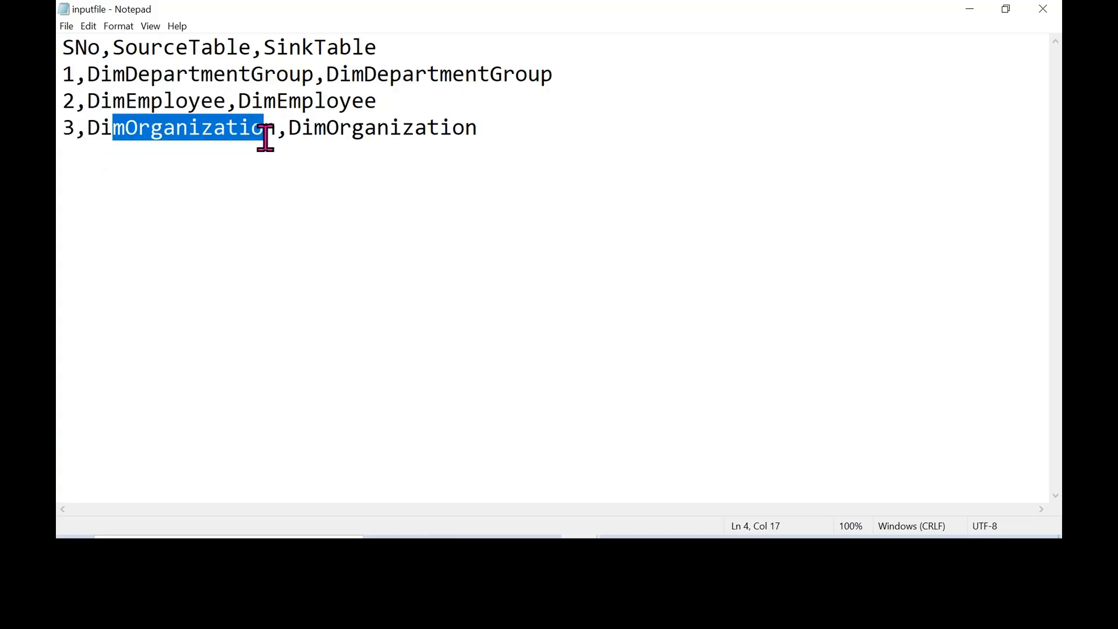
{"action": "left_click_drag", "start_coordinate": [266, 49], "coordinate": [377, 47]}
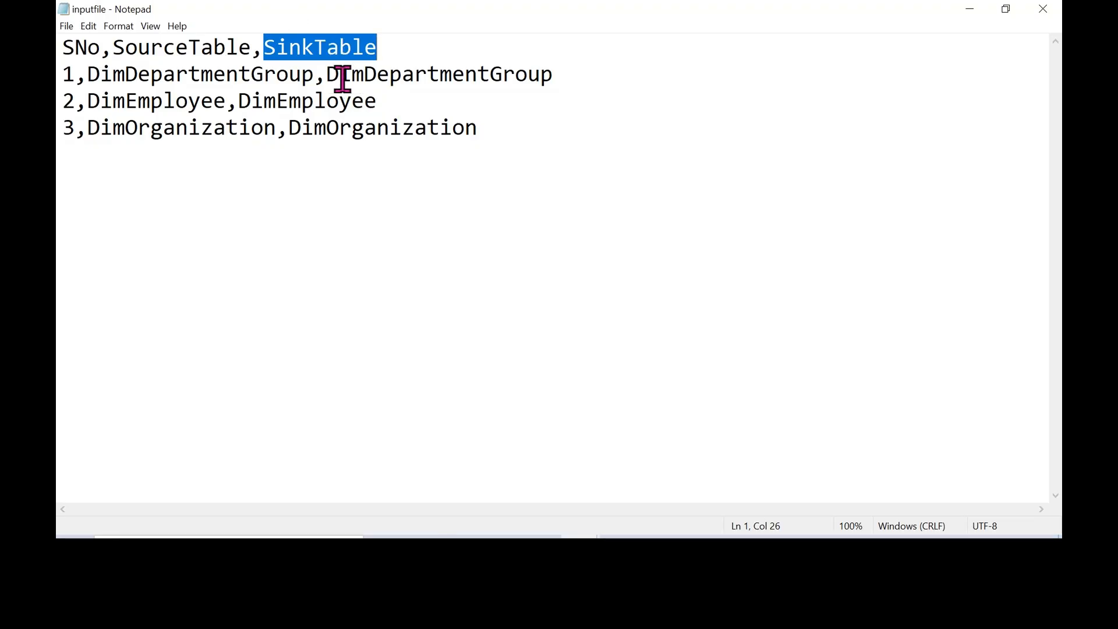
{"action": "left_click_drag", "start_coordinate": [335, 80], "coordinate": [529, 75]}
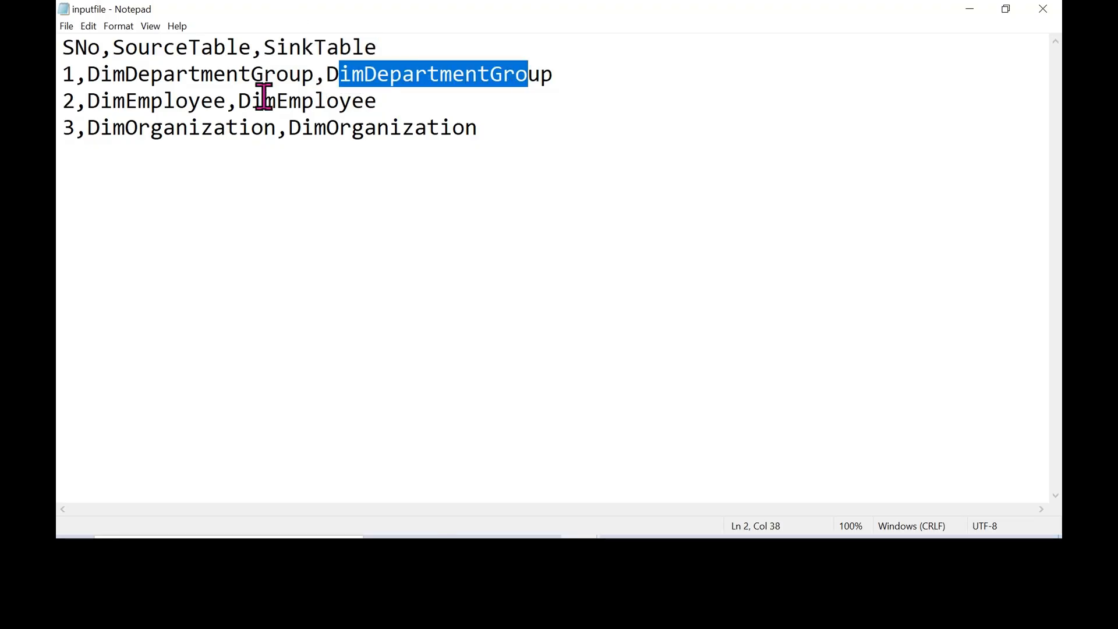
{"action": "left_click_drag", "start_coordinate": [249, 102], "coordinate": [364, 103]}
{"action": "left_click_drag", "start_coordinate": [289, 128], "coordinate": [499, 117]}
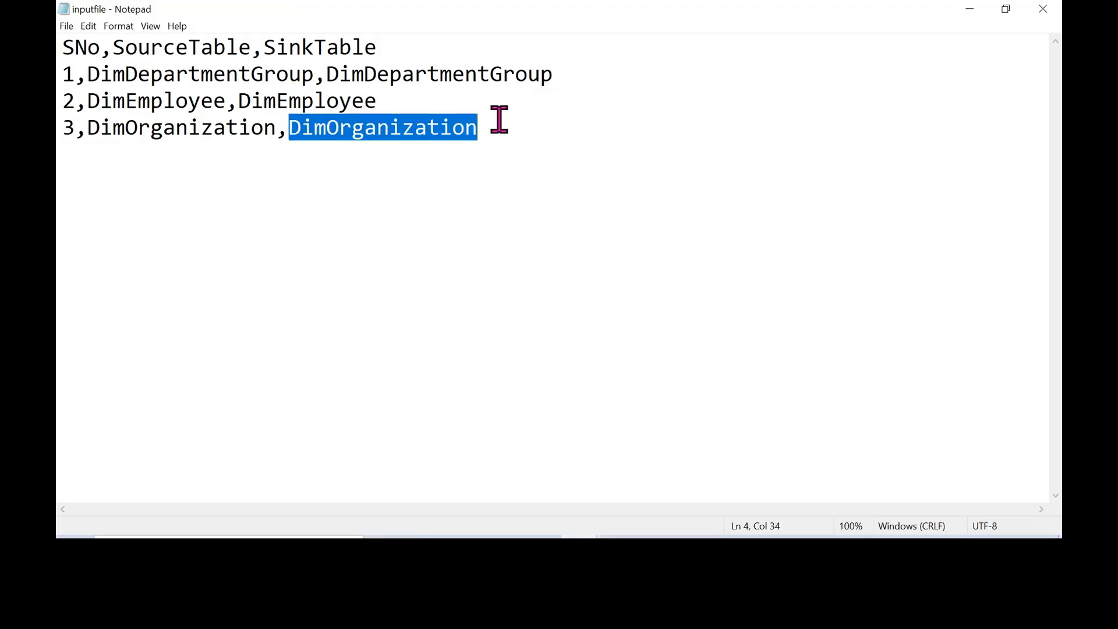
{"action": "left_click", "coordinate": [441, 169]}
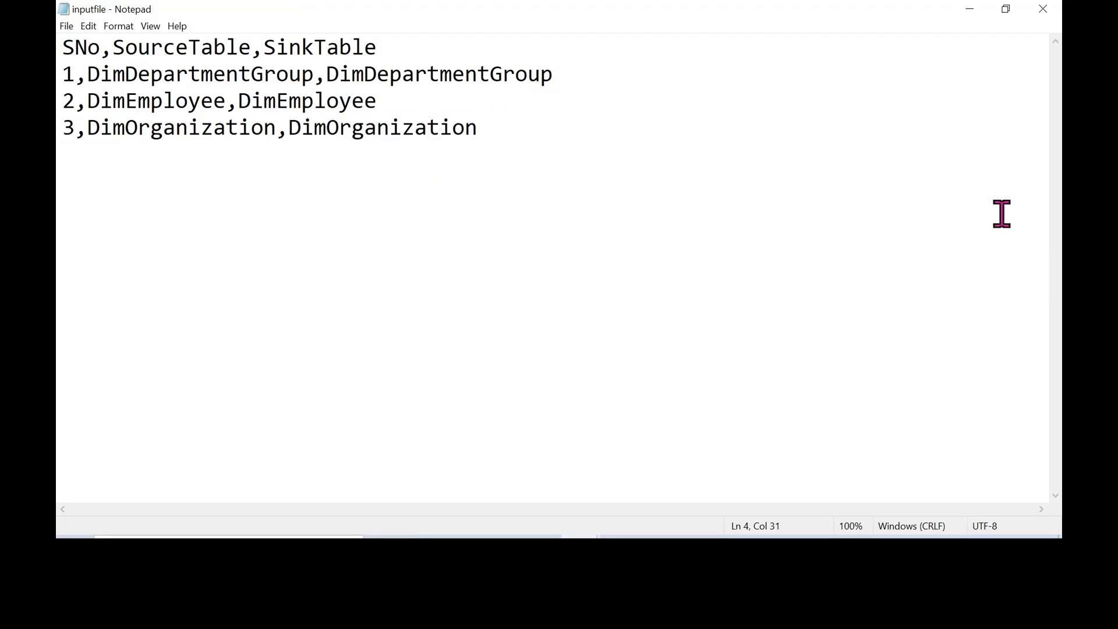
- Minimize inputfile and the Test files folder, and check the SQL database deployment's progress in the Azure portal
{"action": "left_click", "coordinate": [968, 10]}
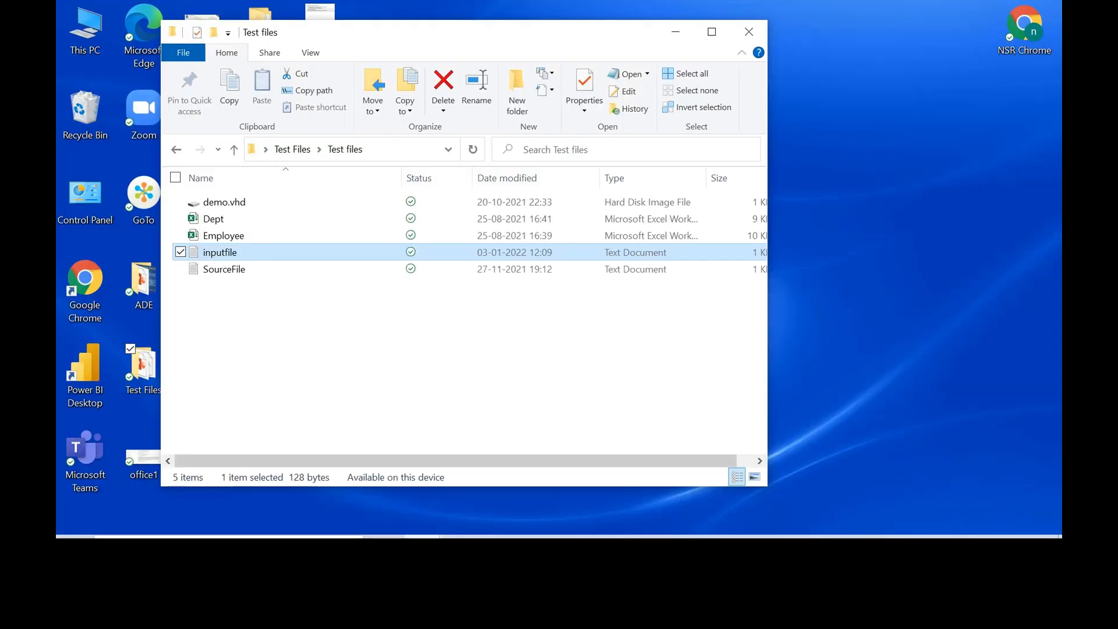
{"action": "left_click", "coordinate": [678, 32]}
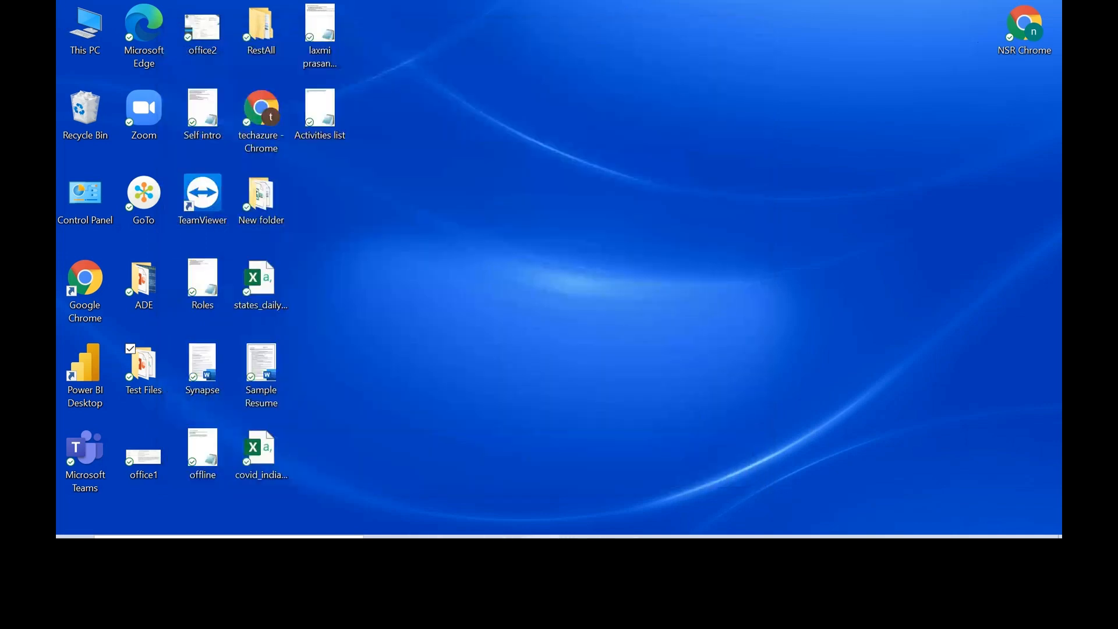
{"action": "key", "text": "alt+Tab"}
{"action": "left_click", "coordinate": [232, 12]}
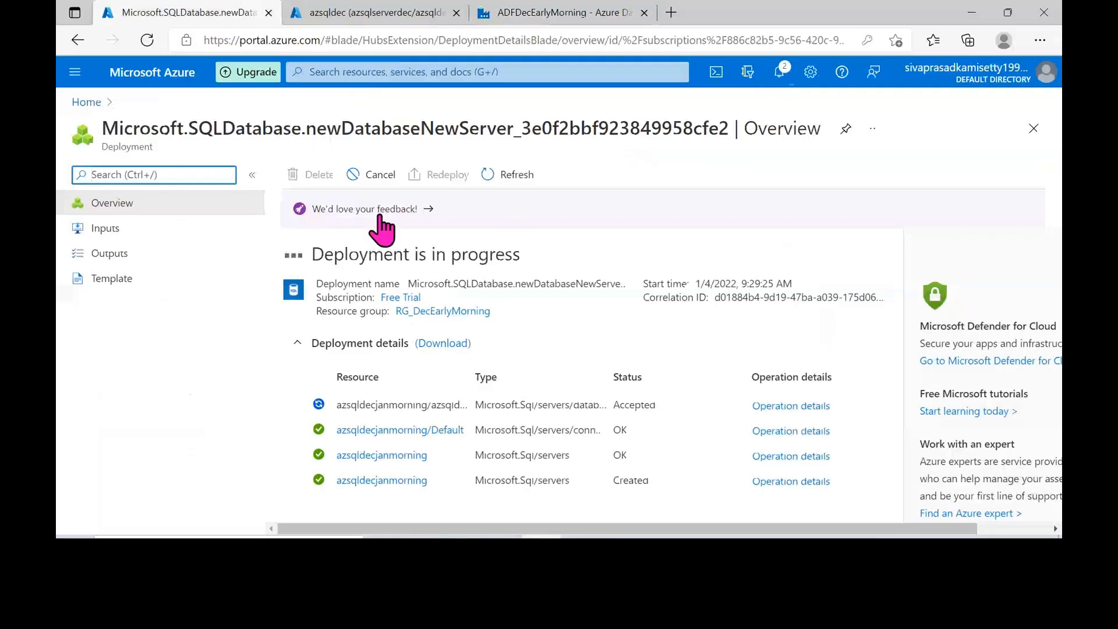
- Rename pipeline4 in the ADFDecEarlyMorning data factory as PL_OnPremSQLToAzSQL and collapse its properties and the resource list
{"action": "left_click", "coordinate": [598, 12]}
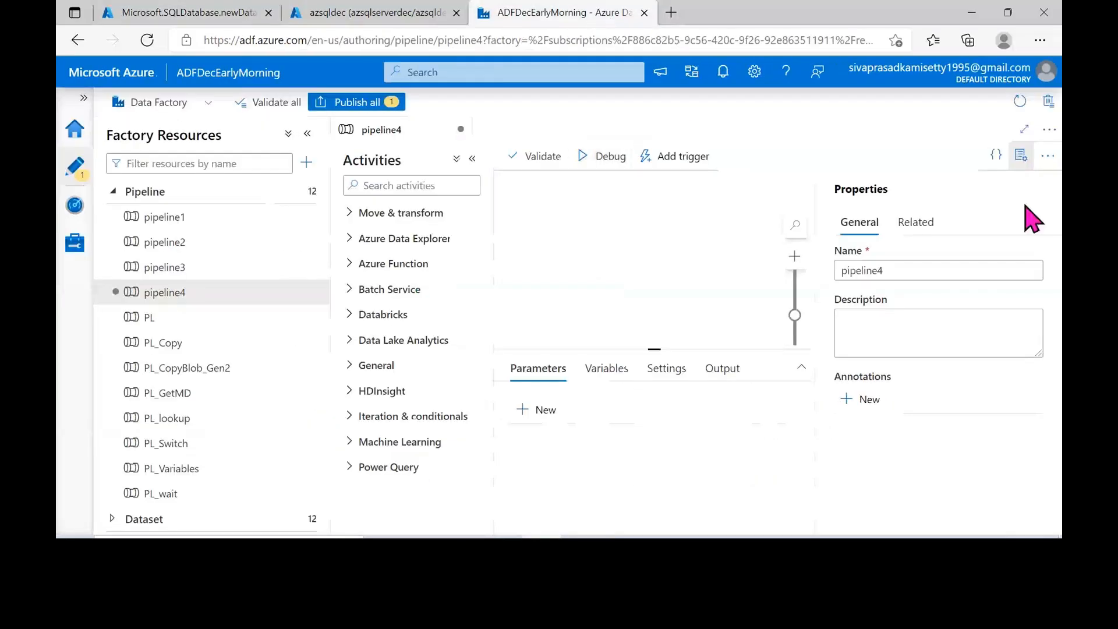
{"action": "left_click", "coordinate": [926, 273]}
{"action": "key", "text": "ctrl+a"}
{"action": "type", "text": "PL"}
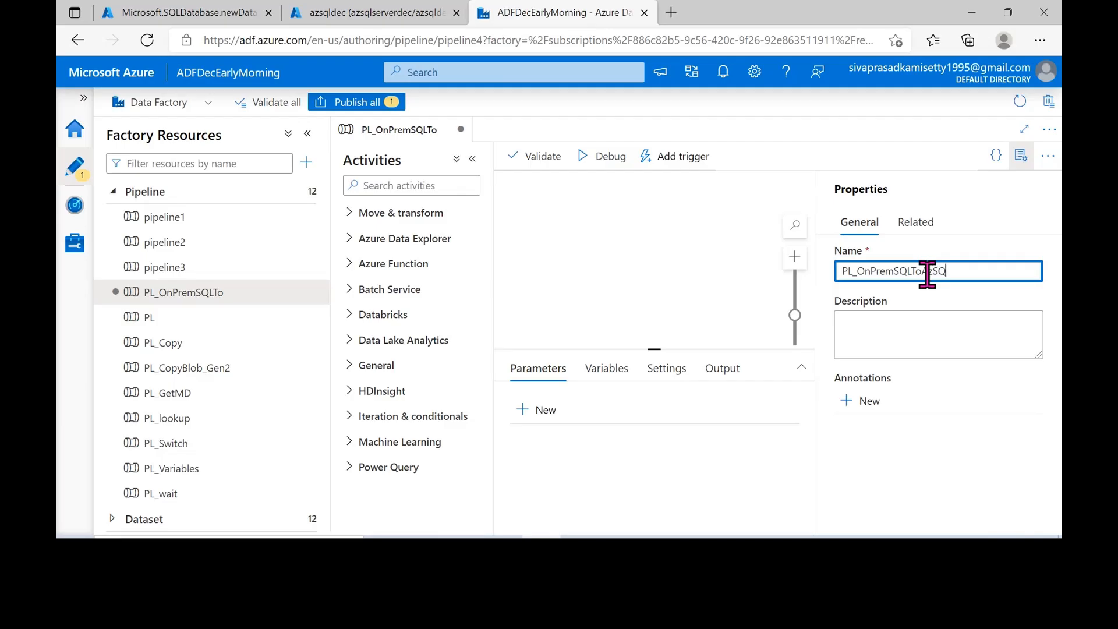
{"action": "left_click", "coordinate": [1021, 155]}
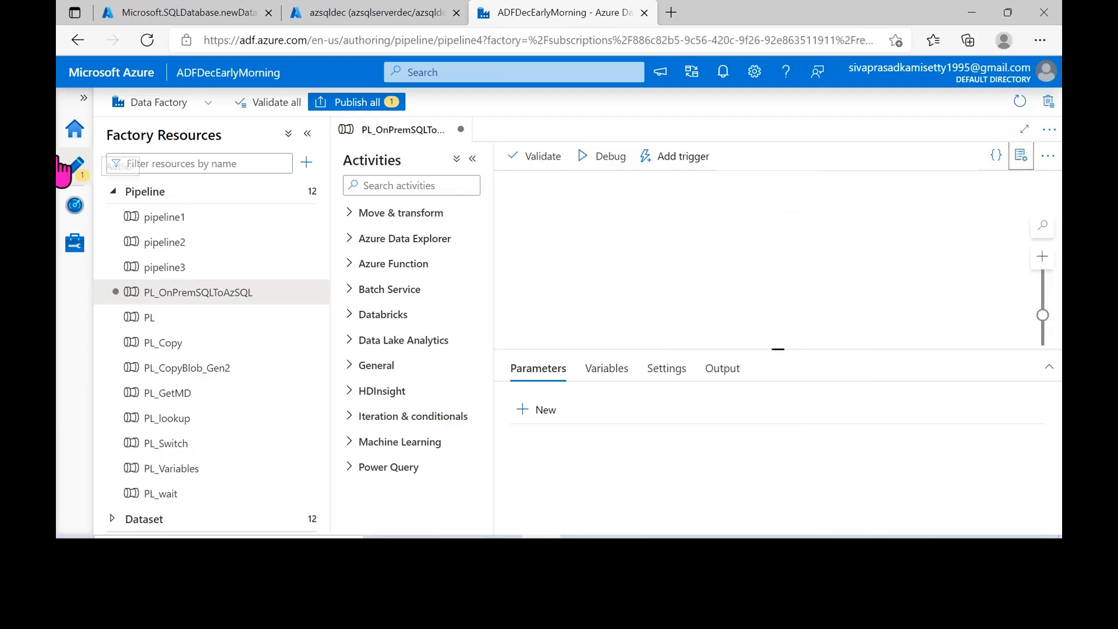
{"action": "left_click", "coordinate": [307, 134]}
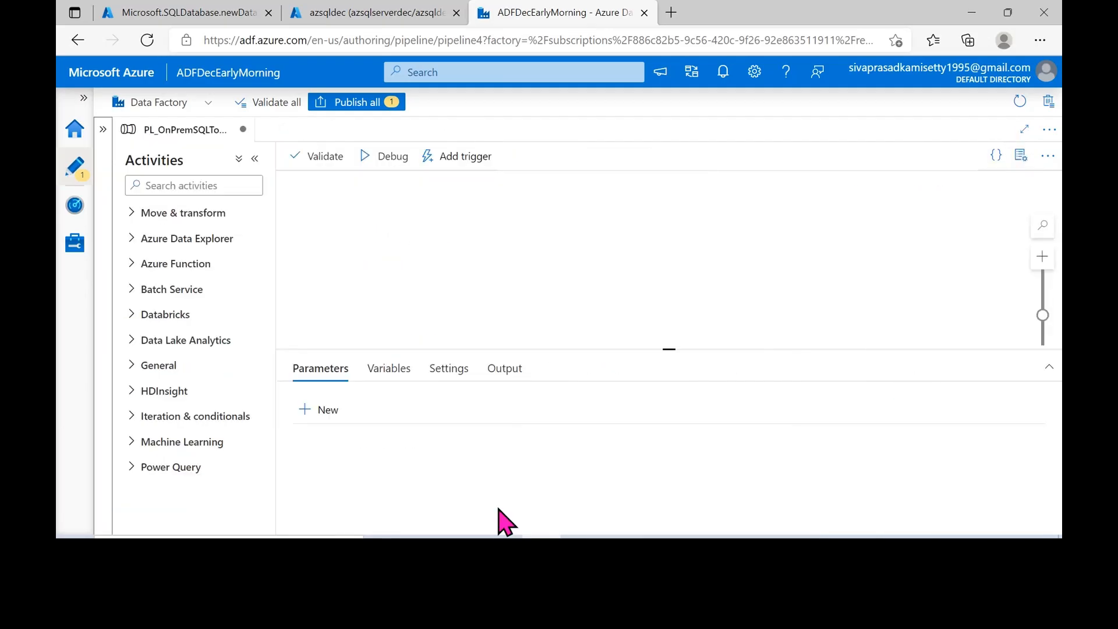
- Save the Day-1 notes in Notepad and add the heading "2) Load multiple files from Onpremise SQL to Azure SQL" directly above [dbo].[DimEmployee]
{"action": "mouse_move", "coordinate": [580, 536]}
{"action": "left_click", "coordinate": [545, 496]}
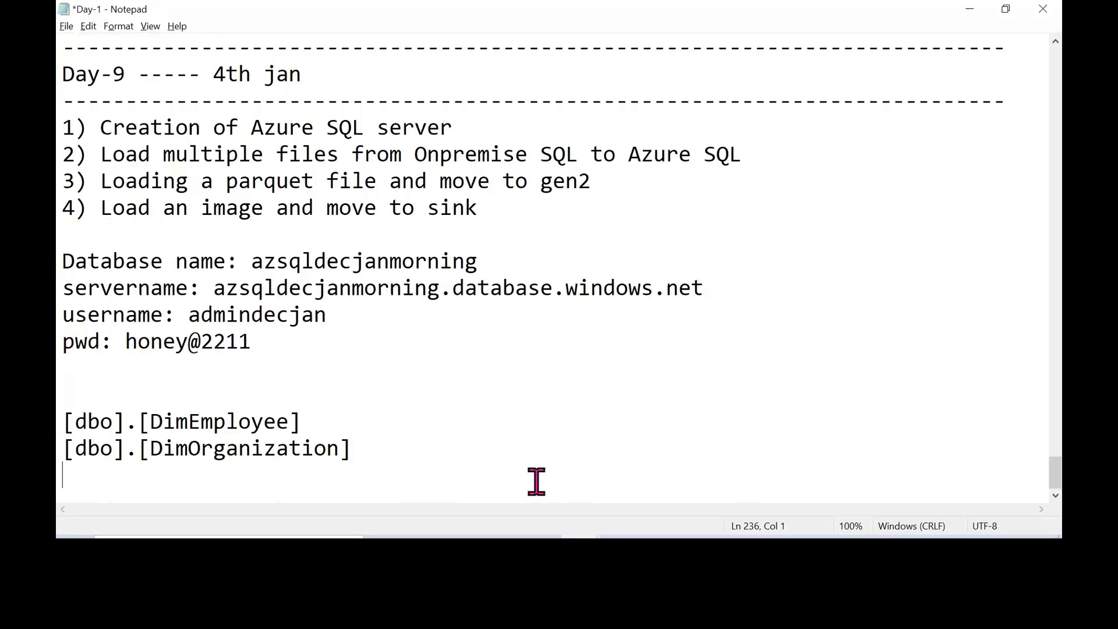
{"action": "key", "text": "ctrl+s"}
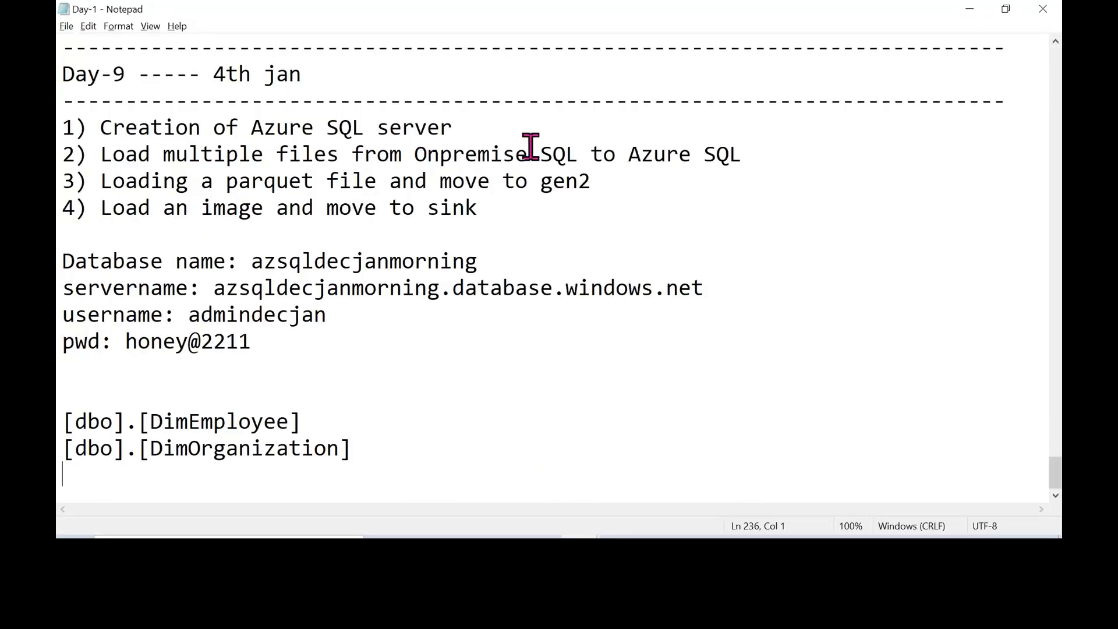
{"action": "left_click_drag", "start_coordinate": [754, 155], "coordinate": [96, 155]}
{"action": "key", "text": "ctrl+c"}
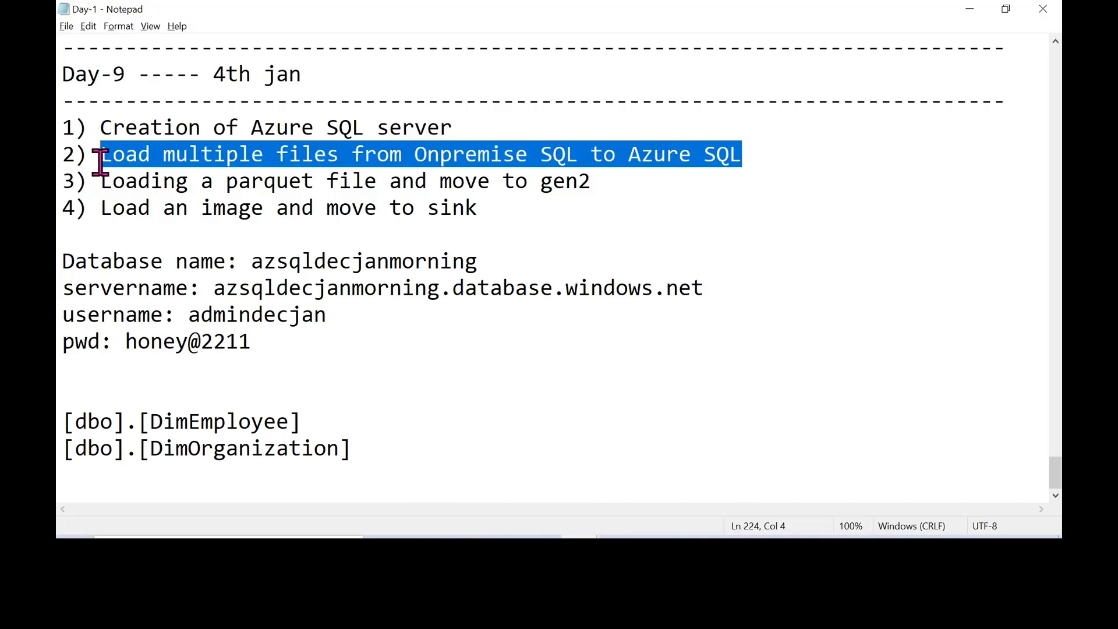
{"action": "left_click", "coordinate": [111, 396]}
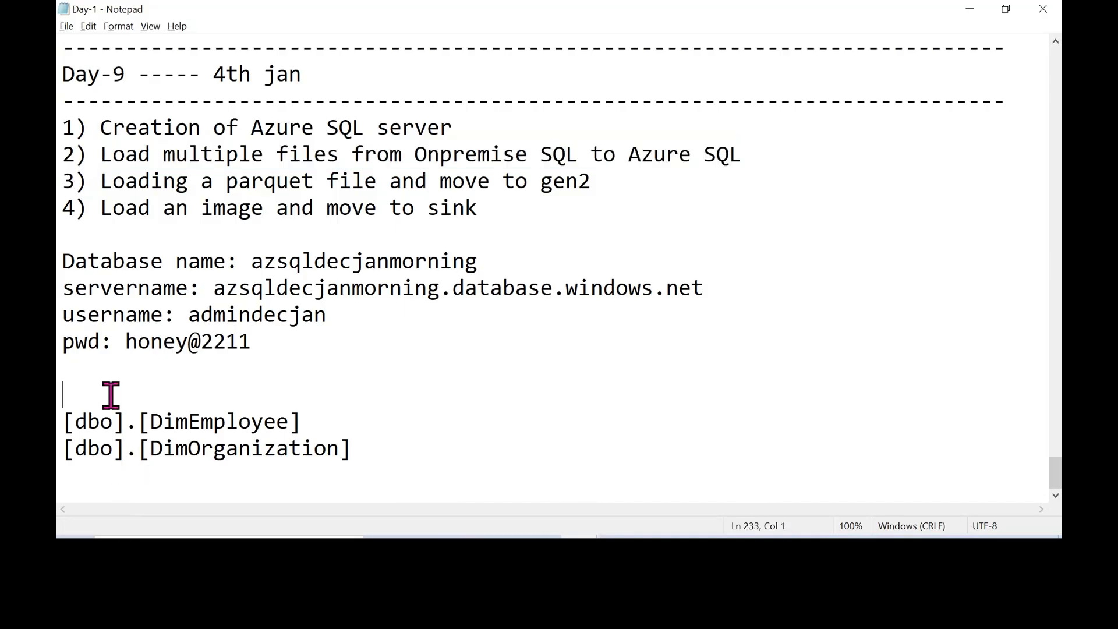
{"action": "type", "text": "2)"}
{"action": "key", "text": "ctrl+v"}
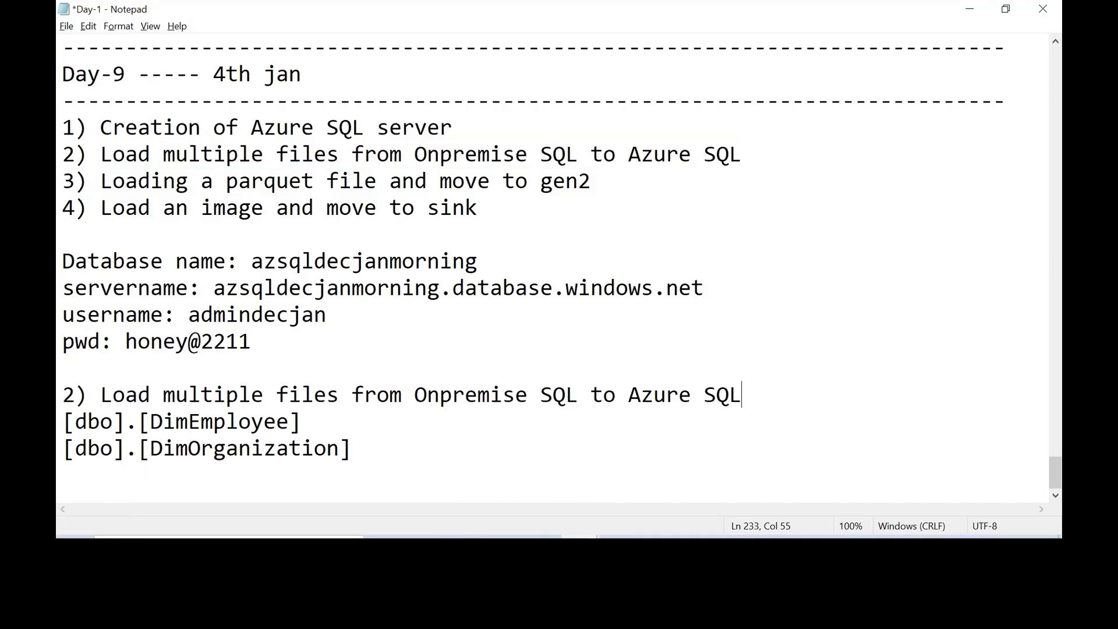
{"action": "left_click", "coordinate": [250, 395]}
{"action": "left_click", "coordinate": [373, 468]}
- Copy the DimDepartmentGroup source table name from inputfile onto the line below [dbo].[DimOrganization] in the Day-1 notes
{"action": "left_click", "coordinate": [580, 549]}
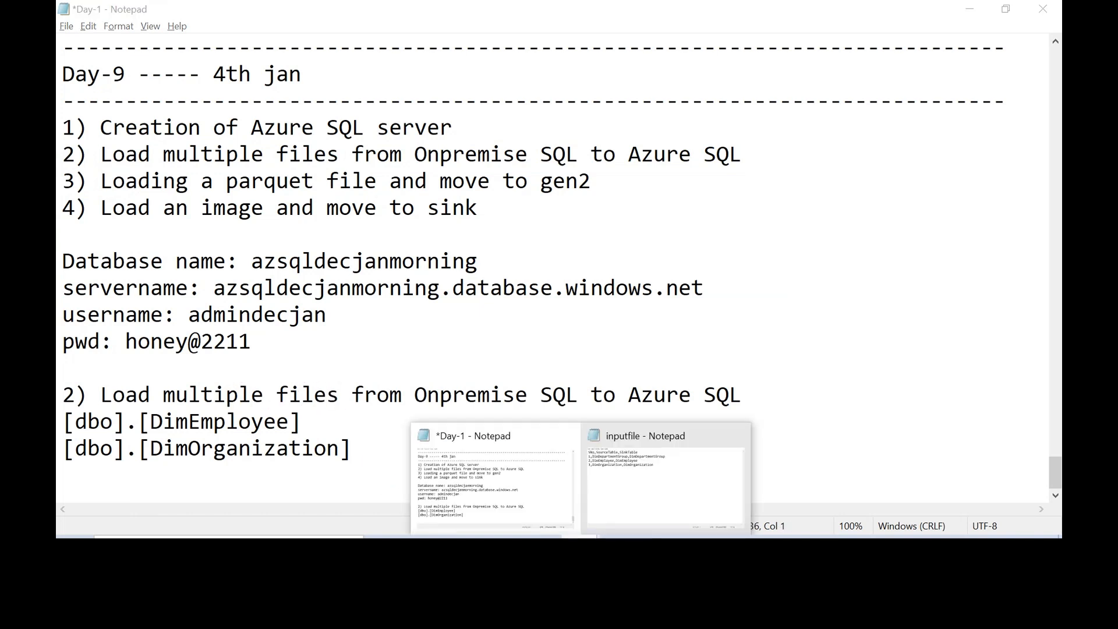
{"action": "left_click", "coordinate": [634, 531]}
{"action": "triple_click", "coordinate": [200, 76]}
{"action": "left_click", "coordinate": [200, 75]}
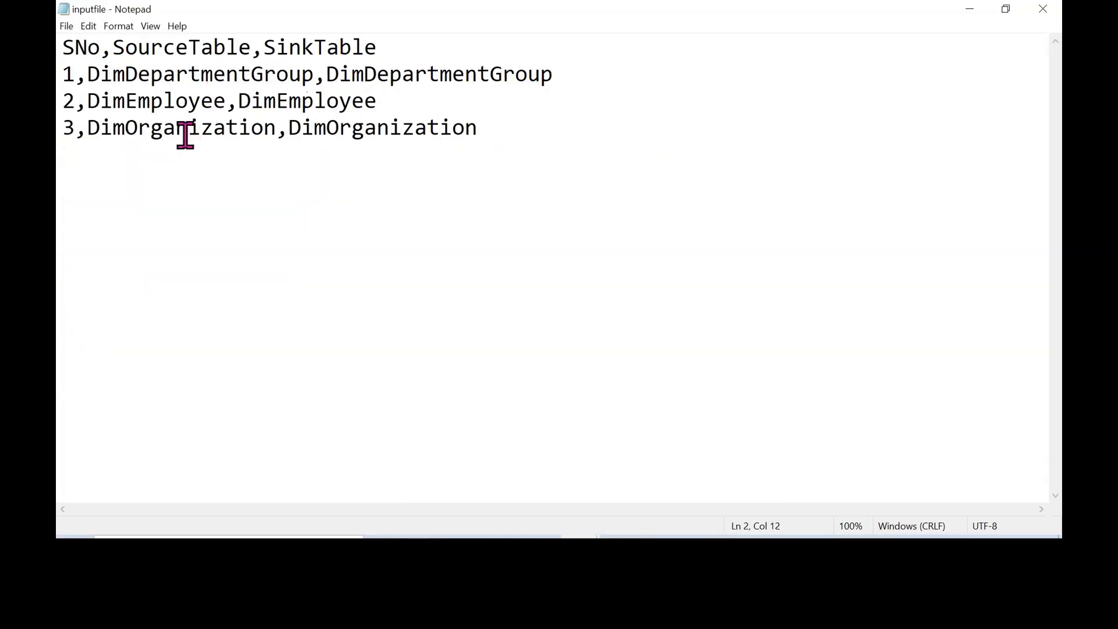
{"action": "key", "text": "alt+Tab"}
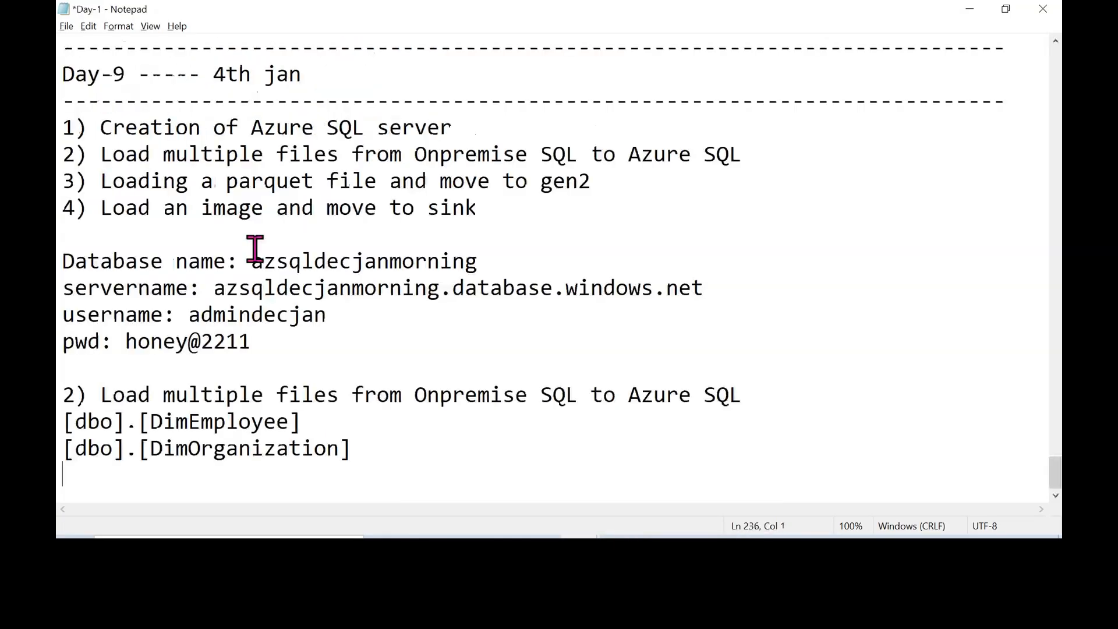
{"action": "left_click", "coordinate": [369, 460]}
{"action": "key", "text": "alt+Tab"}
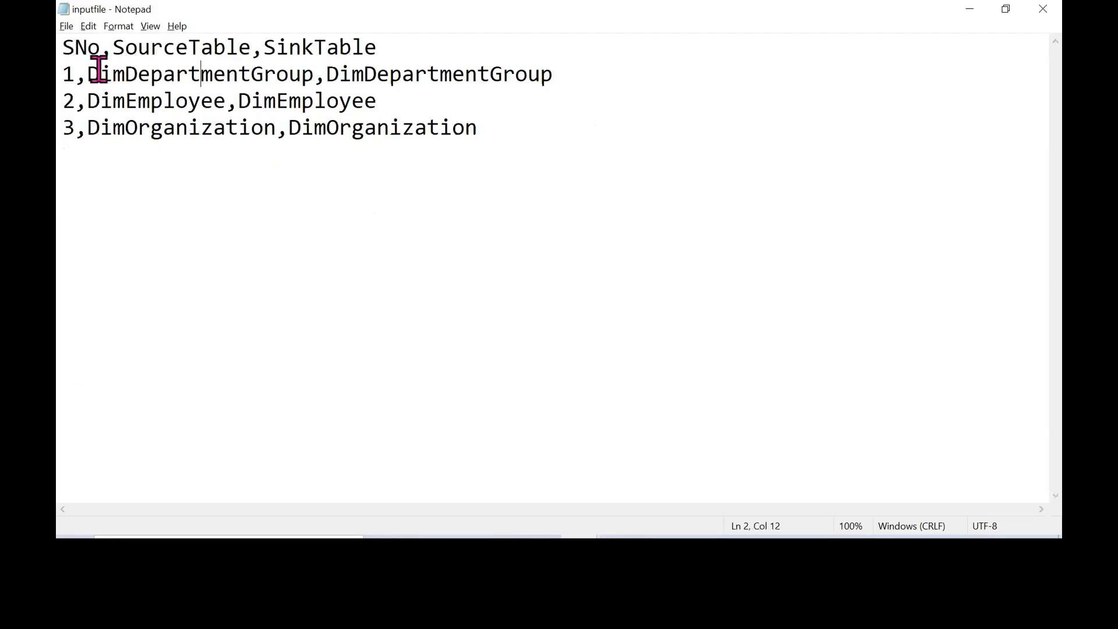
{"action": "left_click_drag", "start_coordinate": [99, 70], "coordinate": [321, 79]}
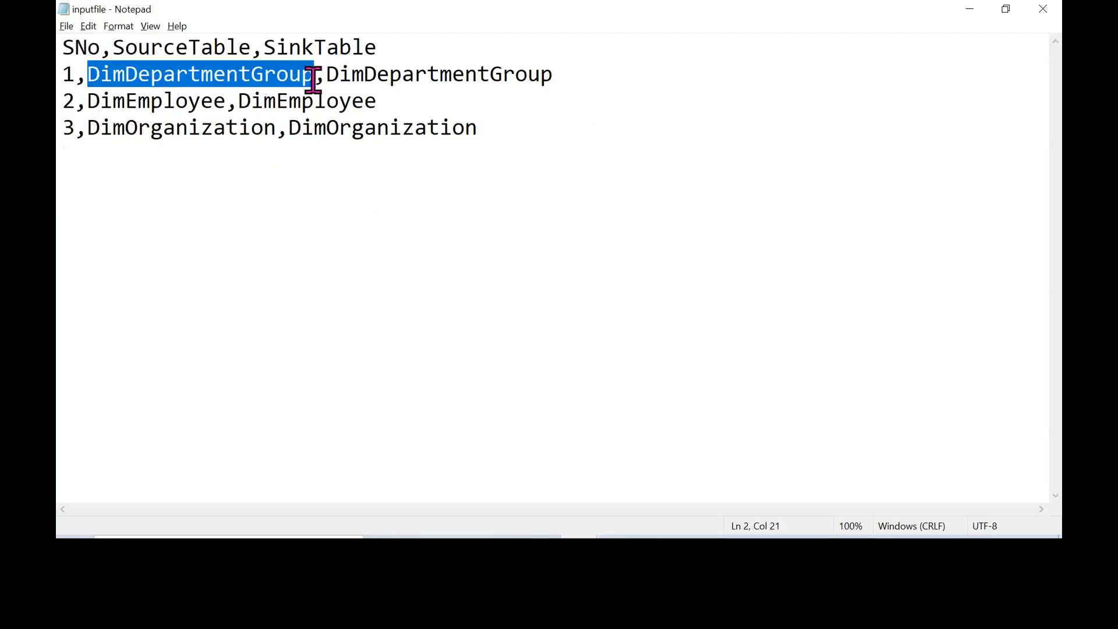
{"action": "key", "text": "ctrl+c"}
{"action": "key", "text": "alt+Tab"}
{"action": "key", "text": "Down"}
{"action": "key", "text": "ctrl+v"}
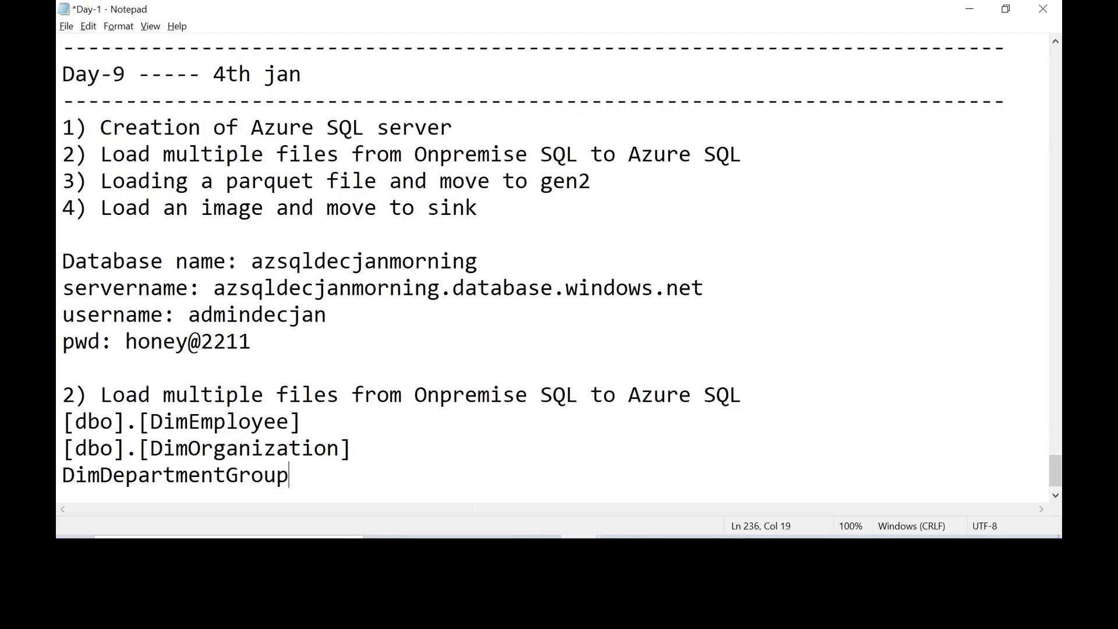
- Remove the dbo prefix and square brackets from the DimEmployee and DimOrganization lines in the Day-1 notes, and save the file
{"action": "left_click", "coordinate": [356, 449]}
{"action": "key", "text": "BackSpace"}
{"action": "left_click", "coordinate": [332, 424]}
{"action": "key", "text": "BackSpace"}
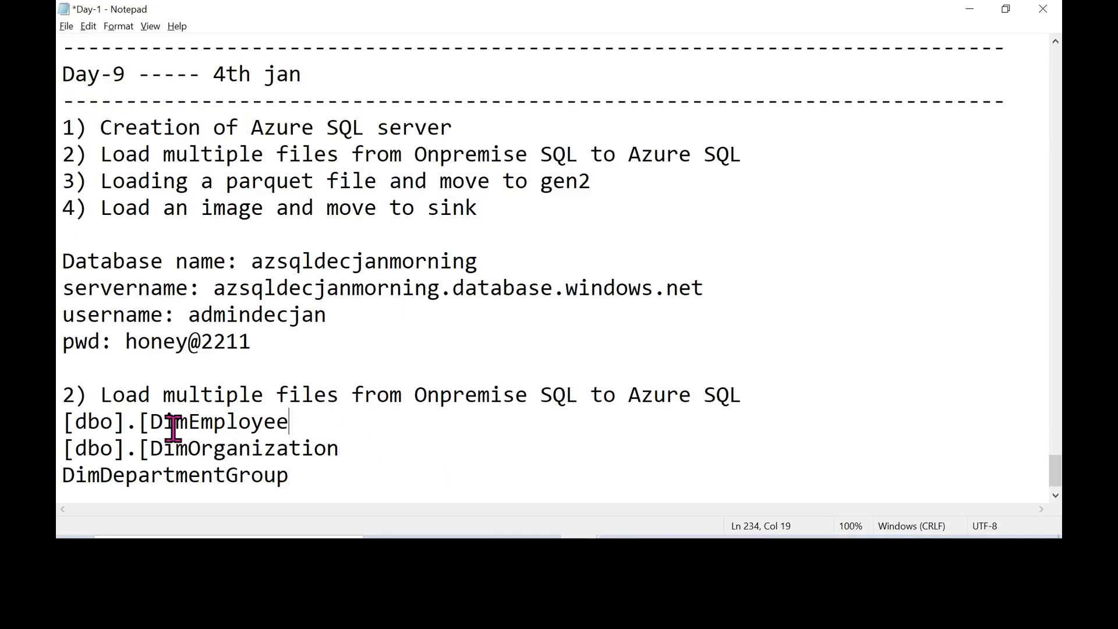
{"action": "left_click", "coordinate": [152, 429]}
{"action": "key", "text": "BackSpace"}
{"action": "key", "text": "BackSpace"}
{"action": "key", "text": "BackSpace"}
{"action": "key", "text": "BackSpace"}
{"action": "key", "text": "BackSpace"}
{"action": "key", "text": "BackSpace"}
{"action": "key", "text": "BackSpace"}
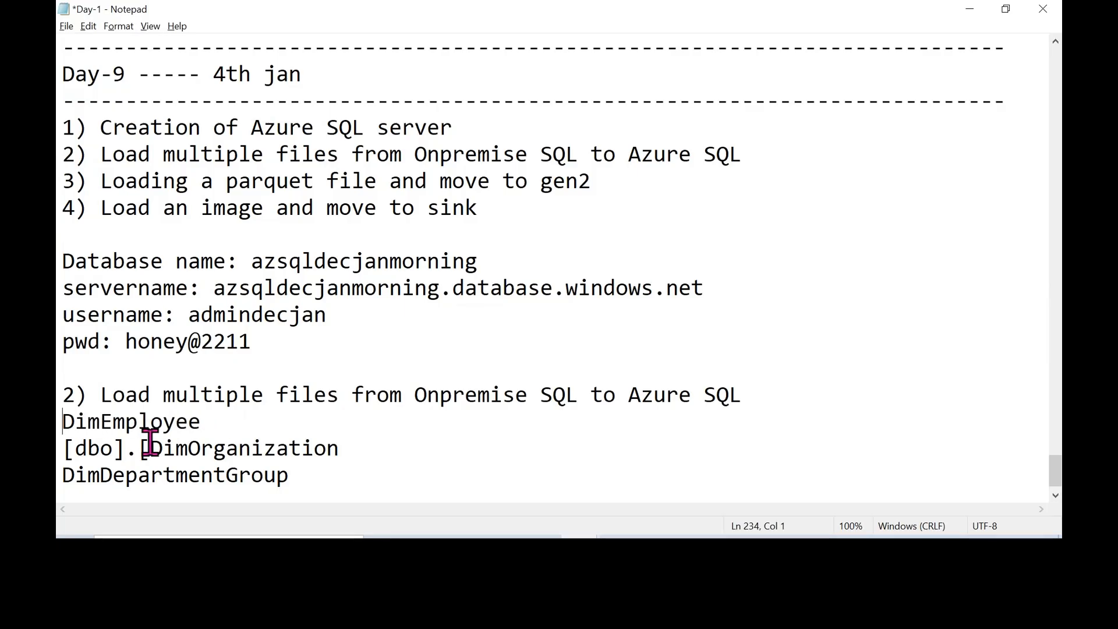
{"action": "left_click", "coordinate": [151, 444]}
{"action": "key", "text": "BackSpace"}
{"action": "key", "text": "BackSpace"}
{"action": "key", "text": "BackSpace"}
{"action": "key", "text": "BackSpace"}
{"action": "key", "text": "BackSpace"}
{"action": "key", "text": "BackSpace"}
{"action": "key", "text": "BackSpace"}
{"action": "left_click", "coordinate": [370, 482]}
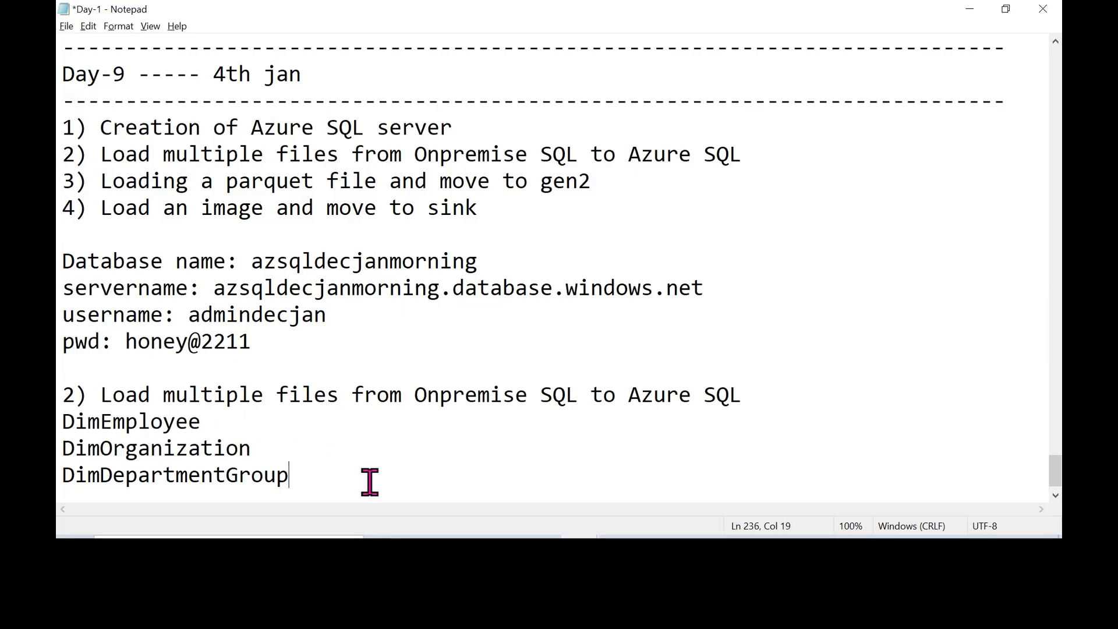
{"action": "scroll", "coordinate": [369, 482], "scroll_direction": "down", "scroll_amount": 1}
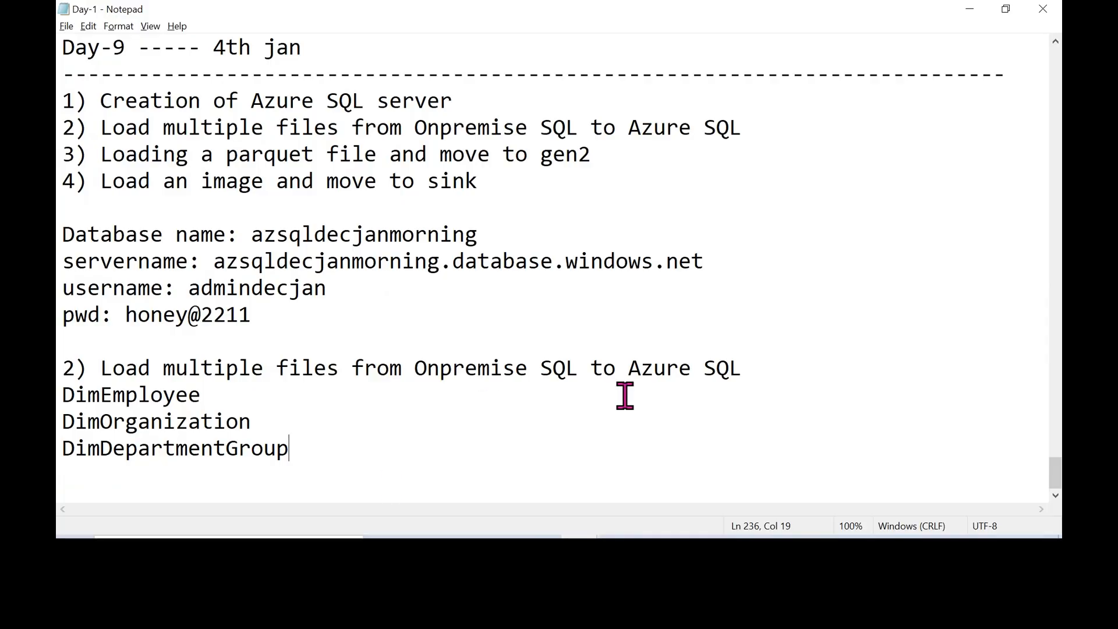
{"action": "left_click_drag", "start_coordinate": [419, 368], "coordinate": [577, 362]}
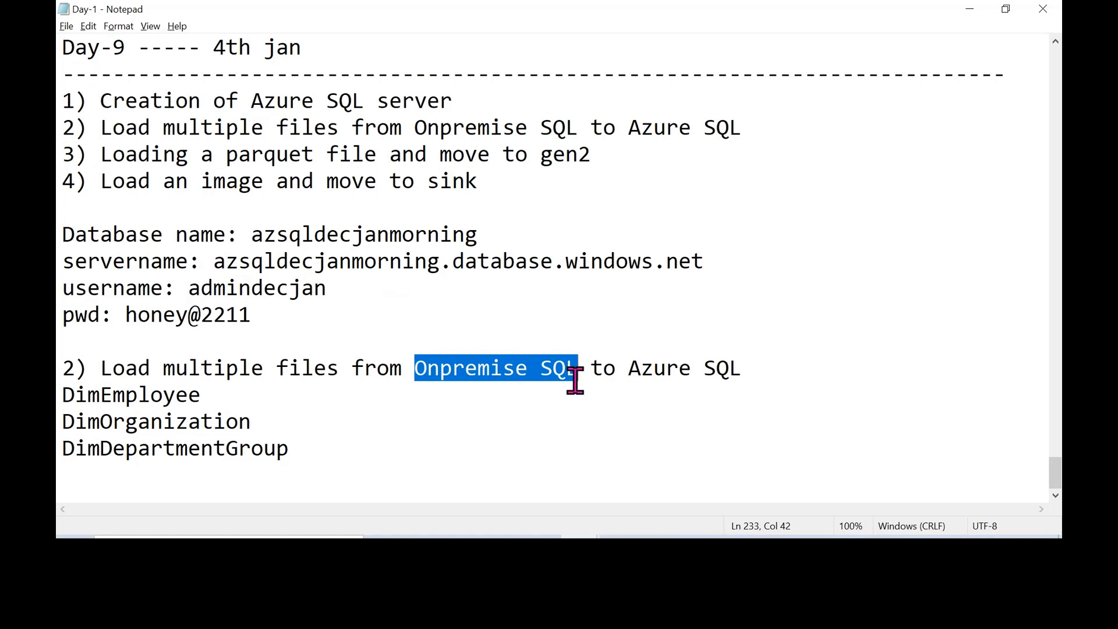
- Switch to the Azure portal, go to the newly deployed azsqldecjanmorning database and open its query editor
{"action": "left_click_drag", "start_coordinate": [628, 371], "coordinate": [737, 370]}
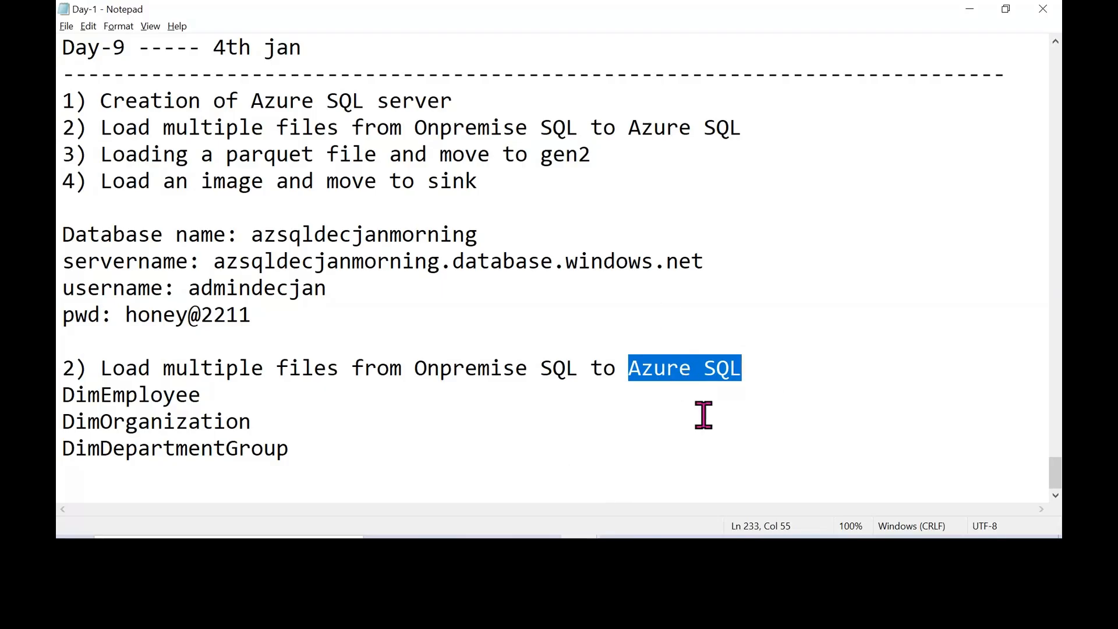
{"action": "left_click", "coordinate": [541, 546]}
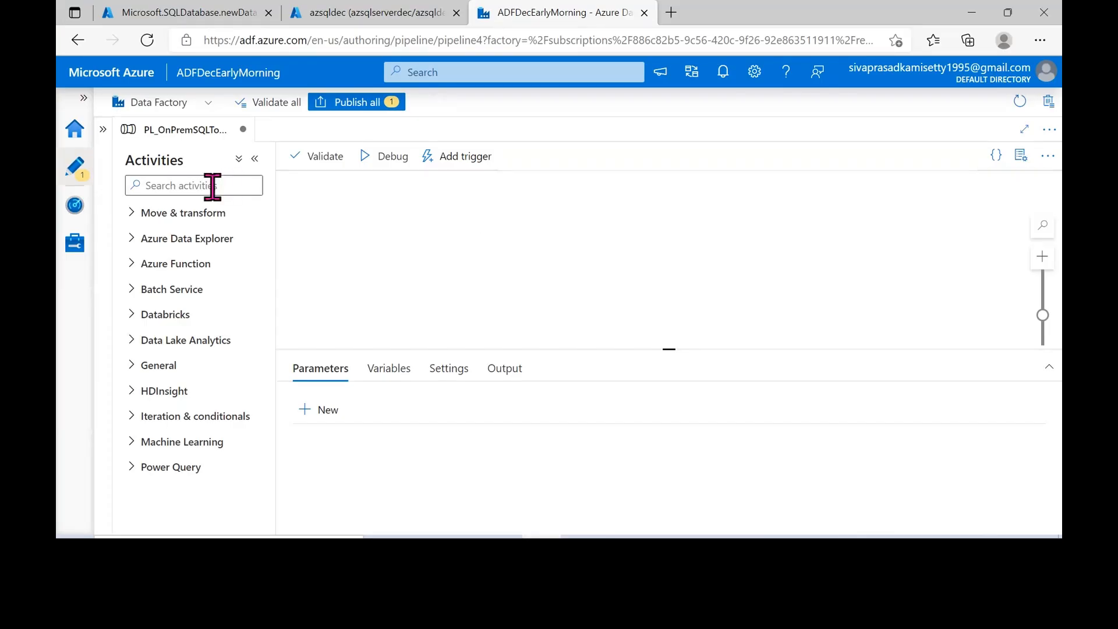
{"action": "left_click", "coordinate": [212, 13]}
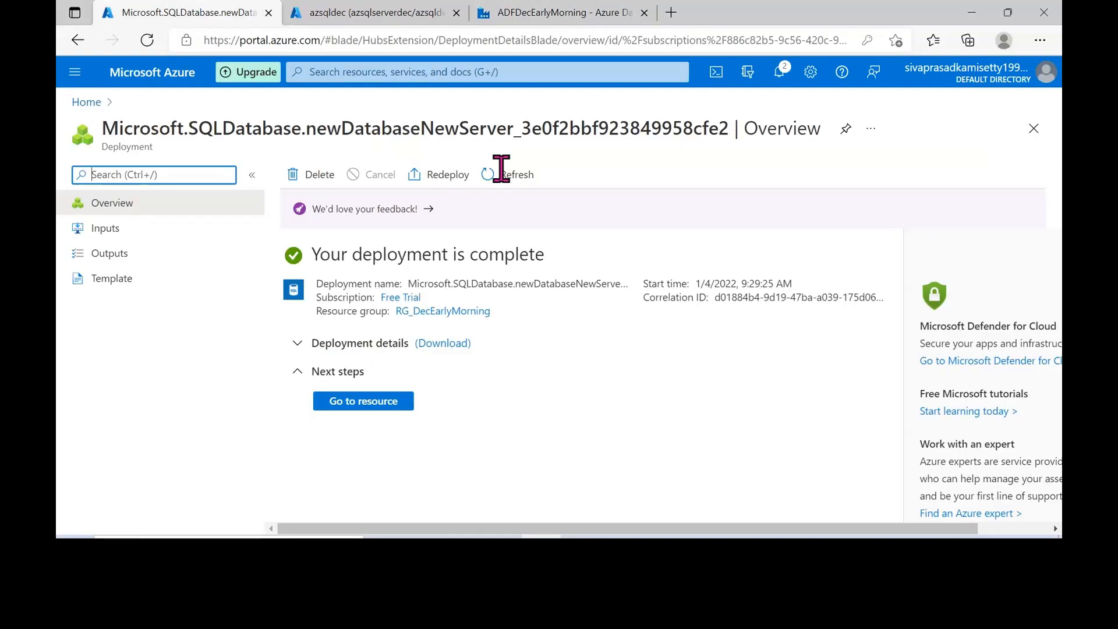
{"action": "left_click", "coordinate": [353, 403]}
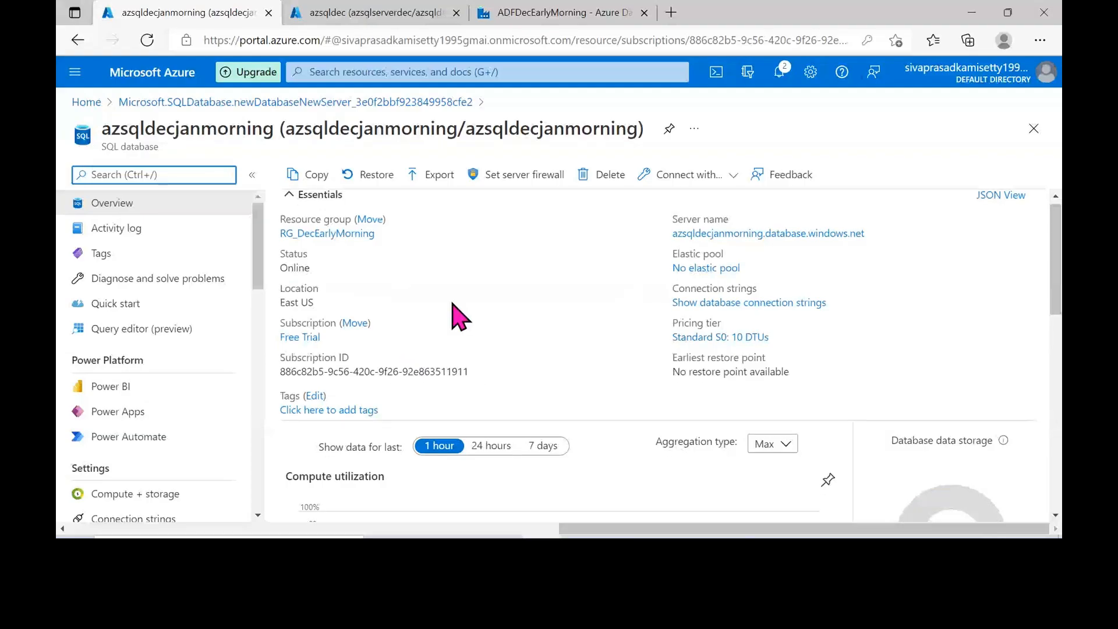
{"action": "left_click", "coordinate": [321, 204]}
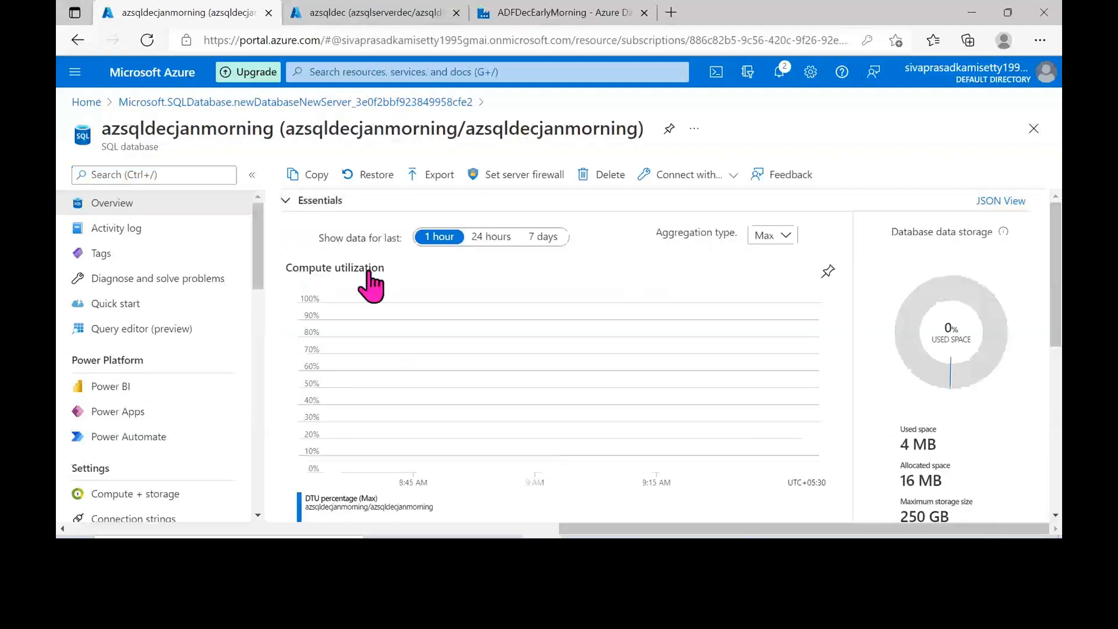
{"action": "scroll", "coordinate": [639, 340], "scroll_direction": "down", "scroll_amount": 1}
{"action": "scroll", "coordinate": [639, 341], "scroll_direction": "up", "scroll_amount": 1}
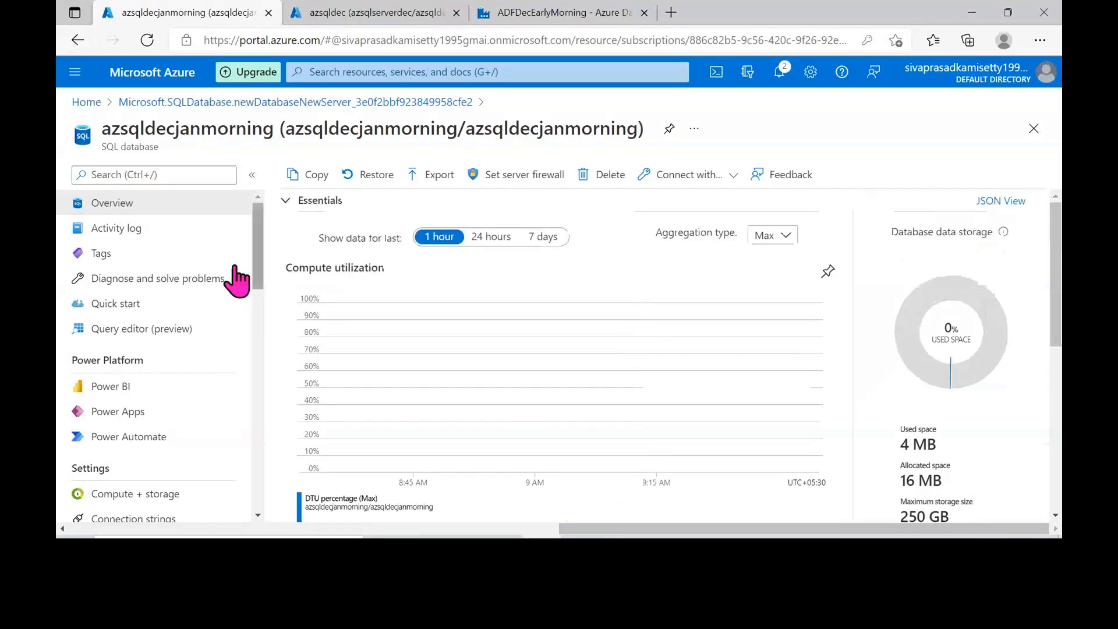
{"action": "left_click", "coordinate": [128, 329]}
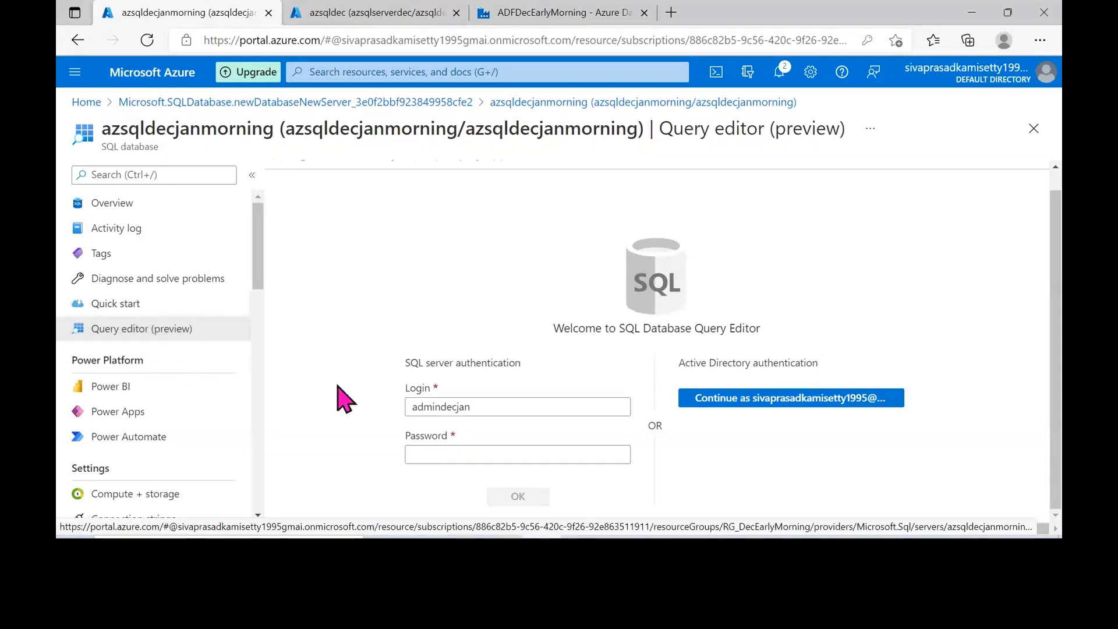
- Switch to SQL Server Management Studio and review the on-premises server, the AdventureWorksDW2019 database and its tables
{"action": "left_click", "coordinate": [620, 547]}
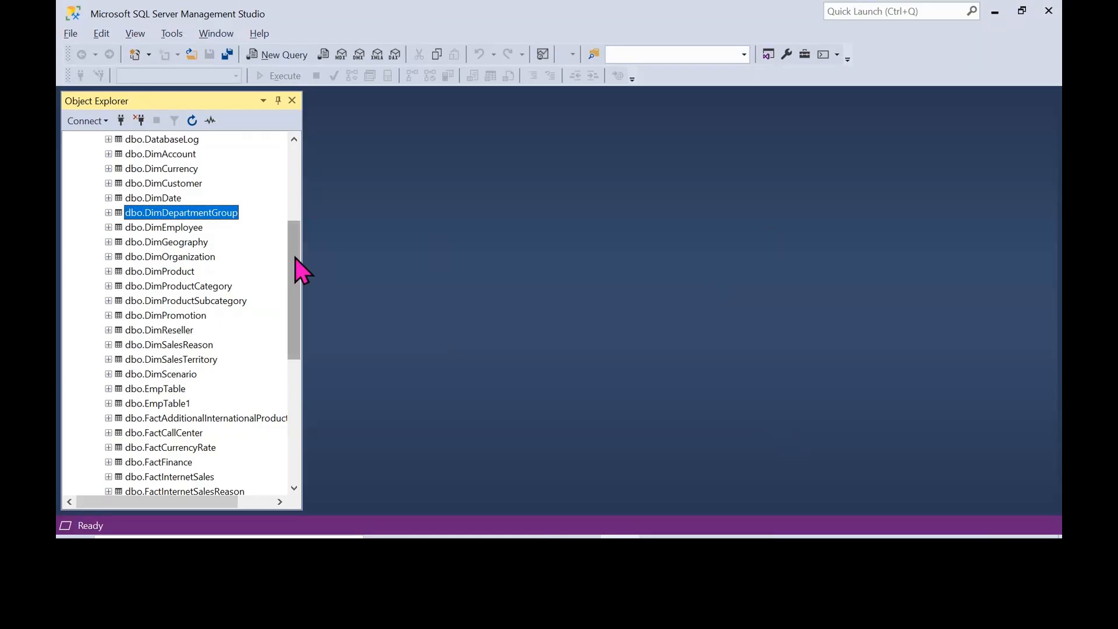
{"action": "left_click_drag", "start_coordinate": [295, 258], "coordinate": [298, 159]}
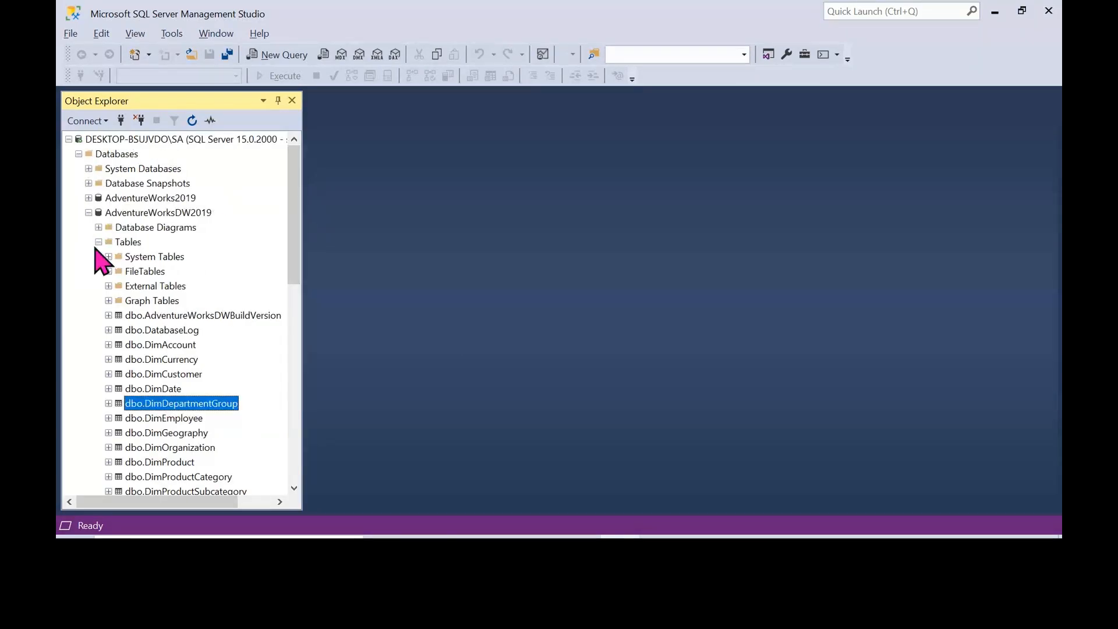
{"action": "left_click", "coordinate": [169, 214]}
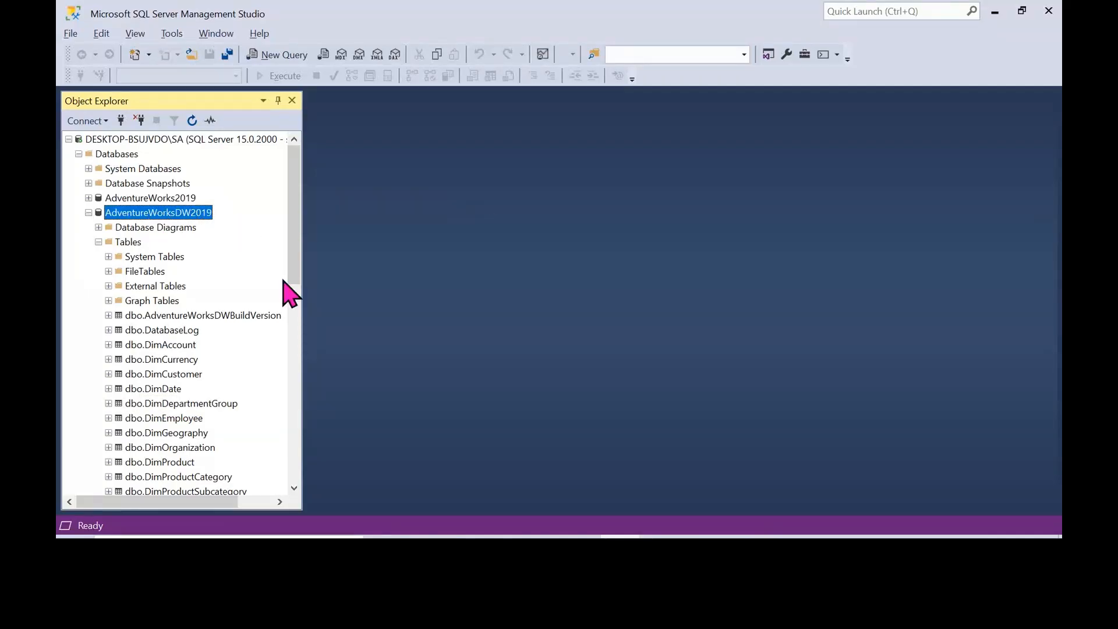
{"action": "left_click", "coordinate": [172, 139]}
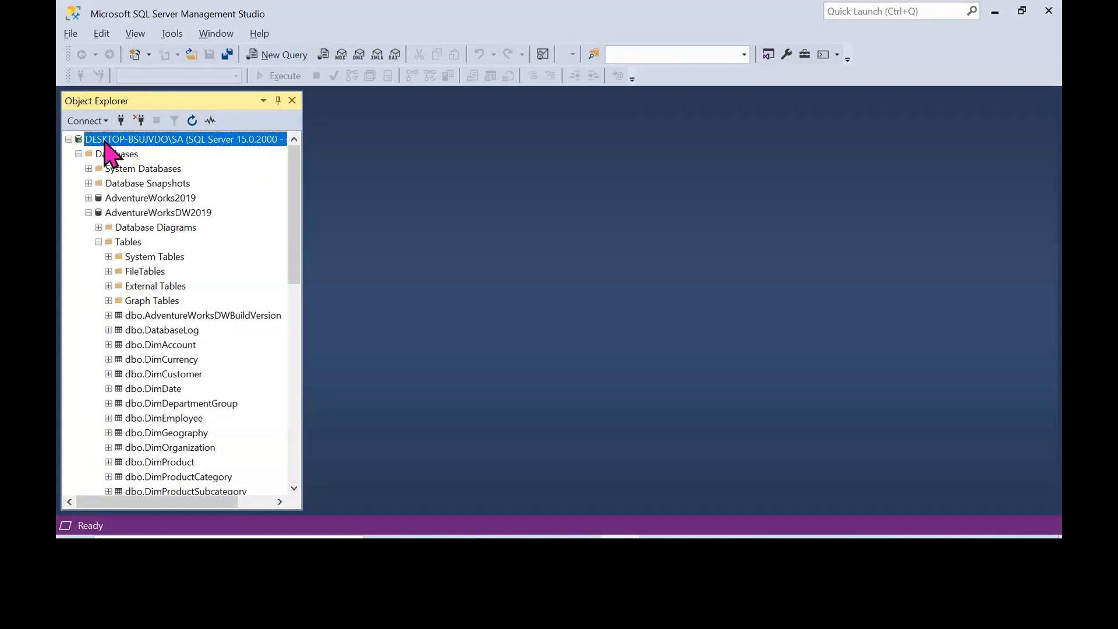
- Collapse the on-premises server, start a new Database Engine connection and review the server names available for it
{"action": "left_click", "coordinate": [69, 139]}
{"action": "left_click", "coordinate": [86, 120]}
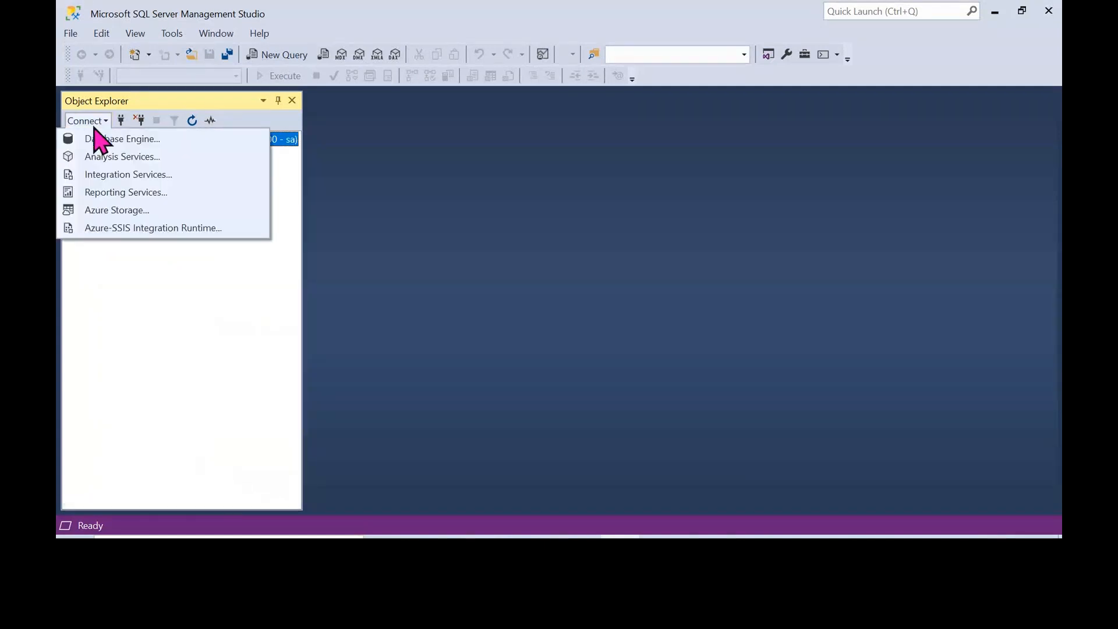
{"action": "left_click", "coordinate": [143, 138]}
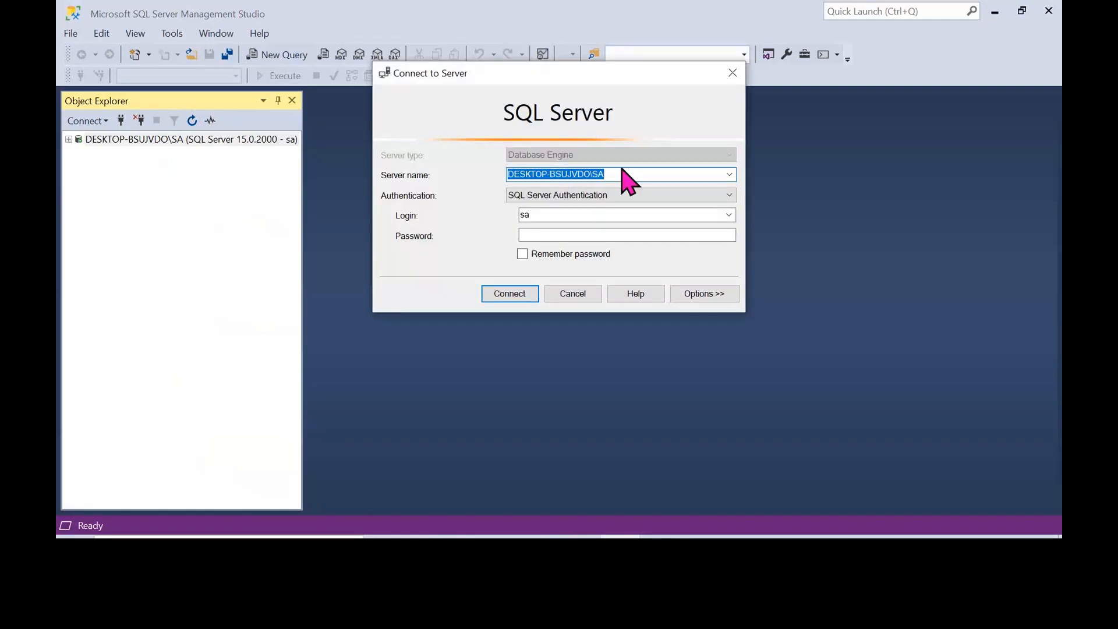
{"action": "left_click", "coordinate": [729, 175]}
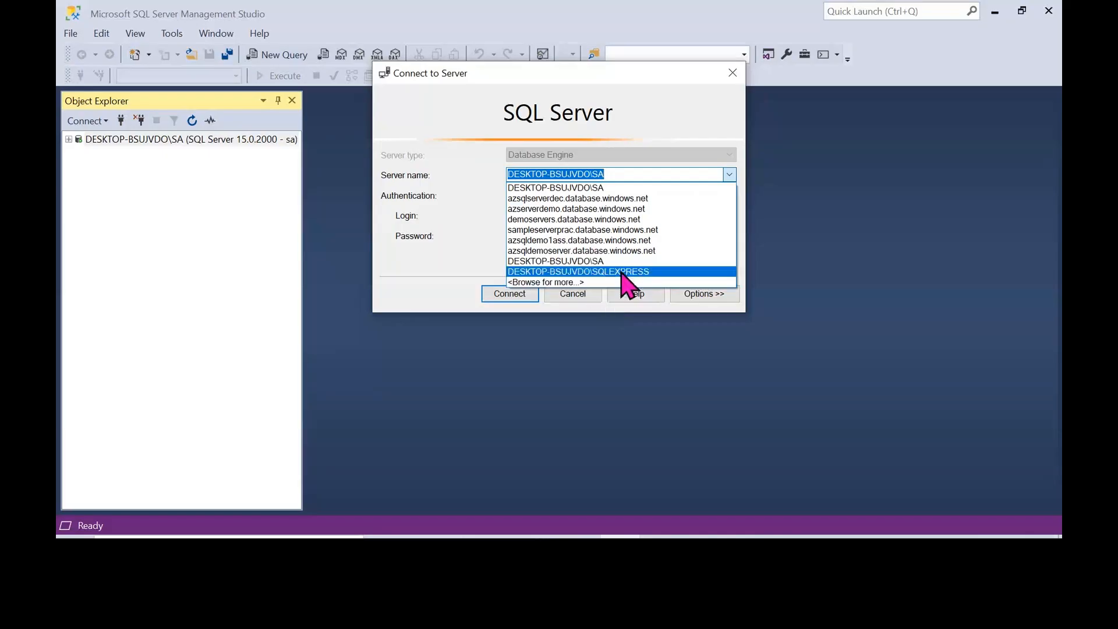
{"action": "left_click", "coordinate": [753, 396]}
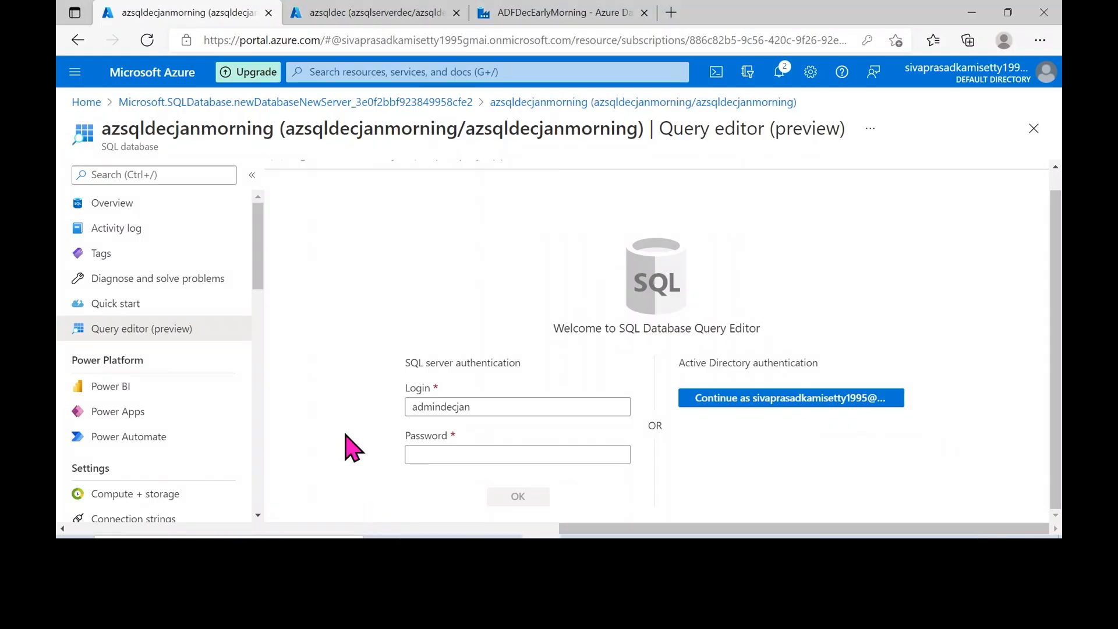
- Copy the server password from the Day-1 notes into the query editor's password field and submit the login for azsqldecjanmorning
{"action": "left_click", "coordinate": [460, 455]}
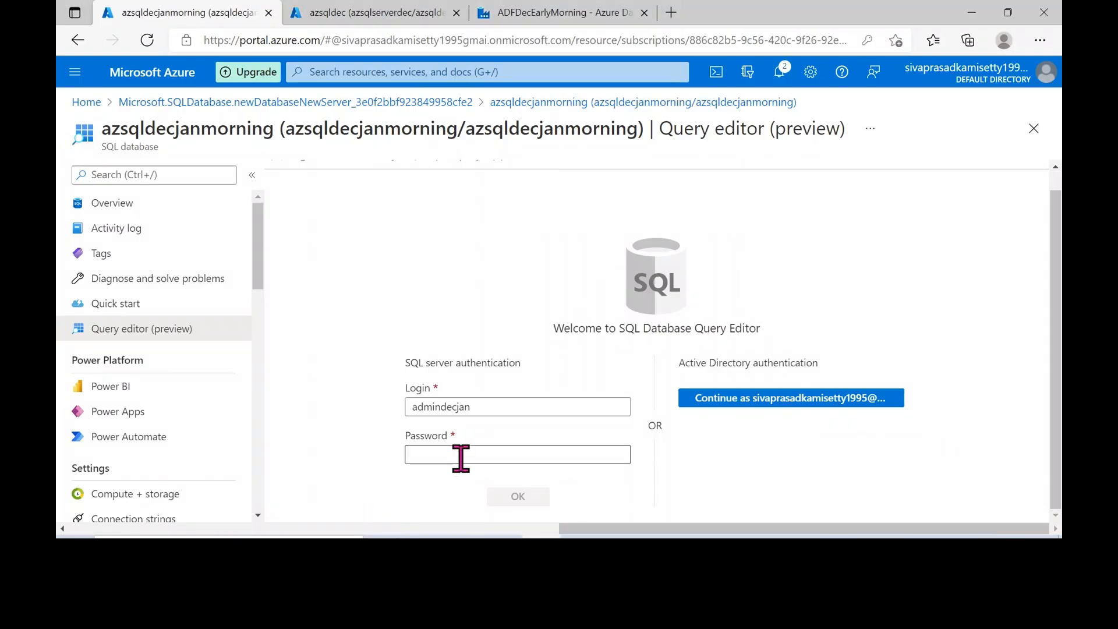
{"action": "left_click", "coordinate": [868, 458]}
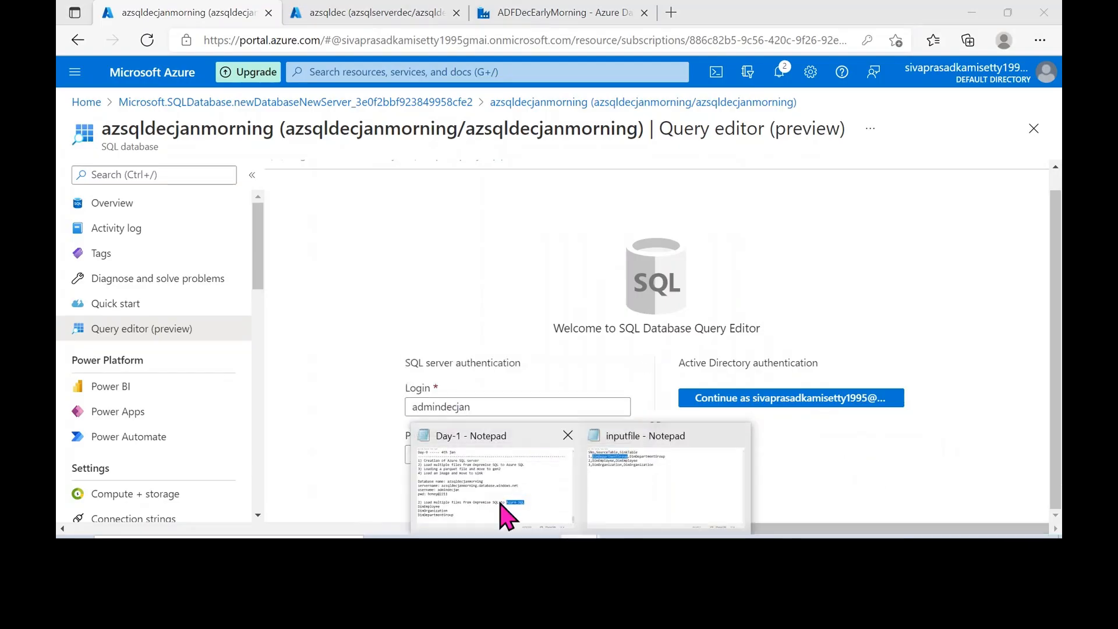
{"action": "left_click", "coordinate": [507, 512]}
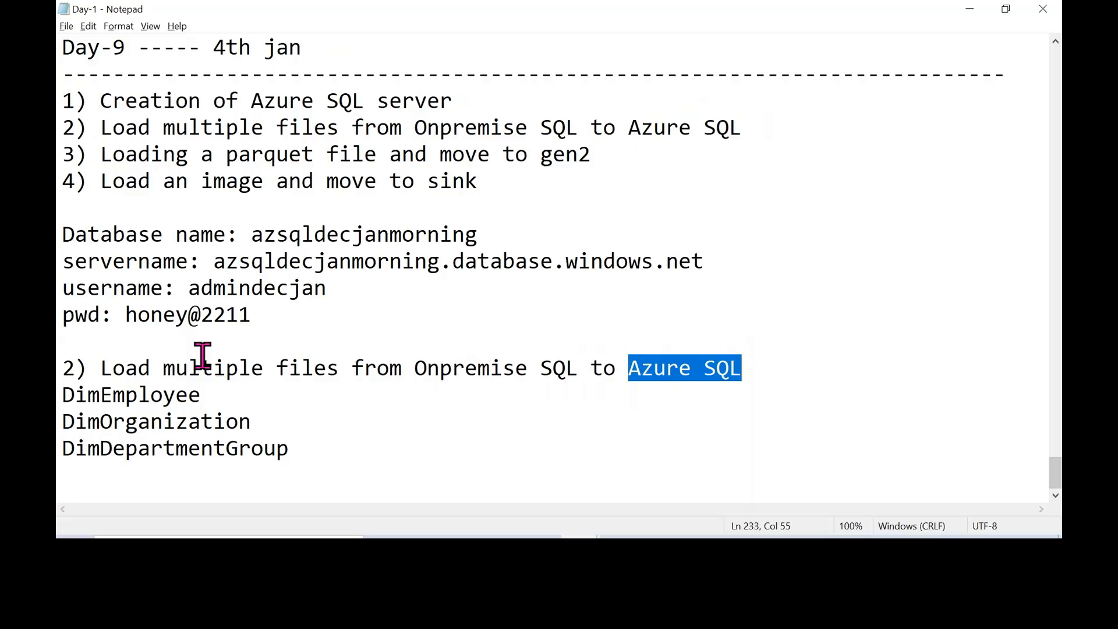
{"action": "left_click_drag", "start_coordinate": [267, 317], "coordinate": [132, 319]}
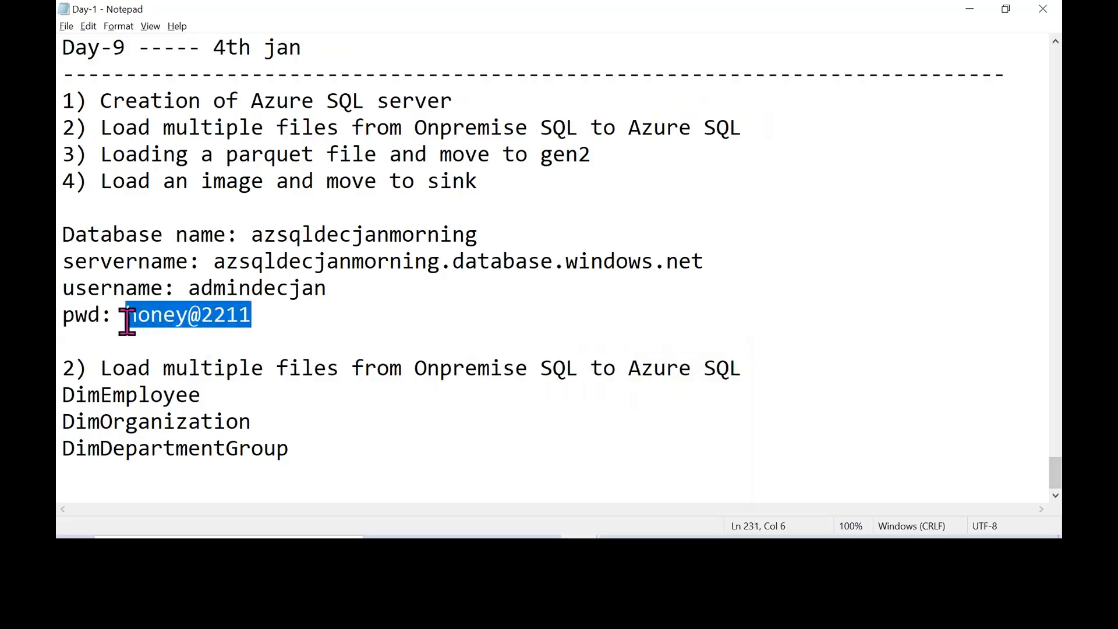
{"action": "key", "text": "alt+Tab"}
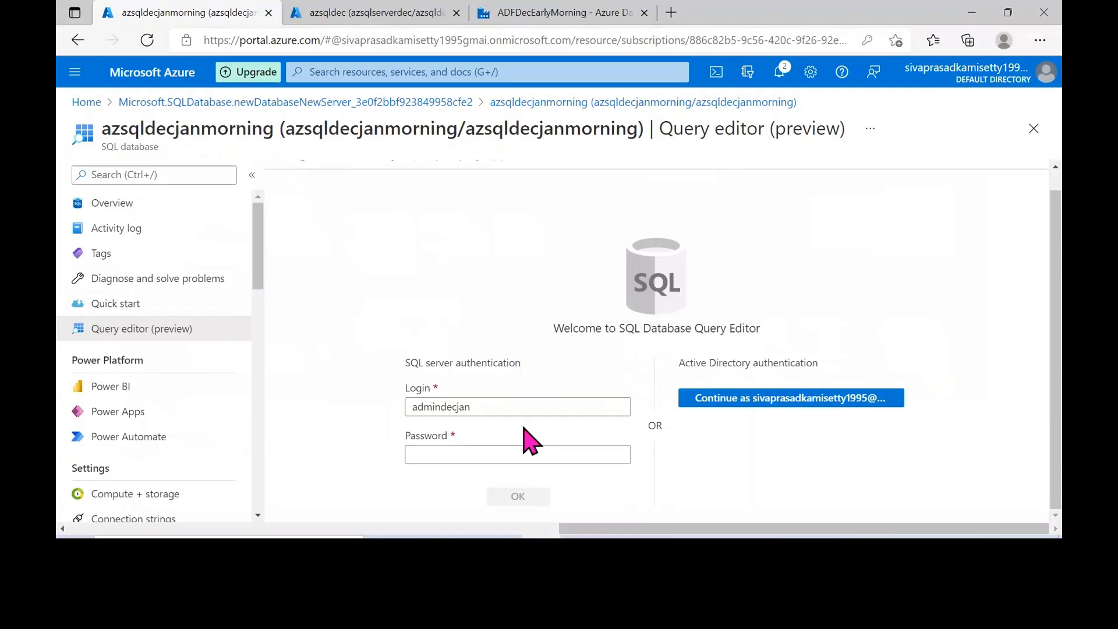
{"action": "left_click", "coordinate": [527, 454]}
{"action": "key", "text": "ctrl+v"}
{"action": "left_click", "coordinate": [538, 496]}
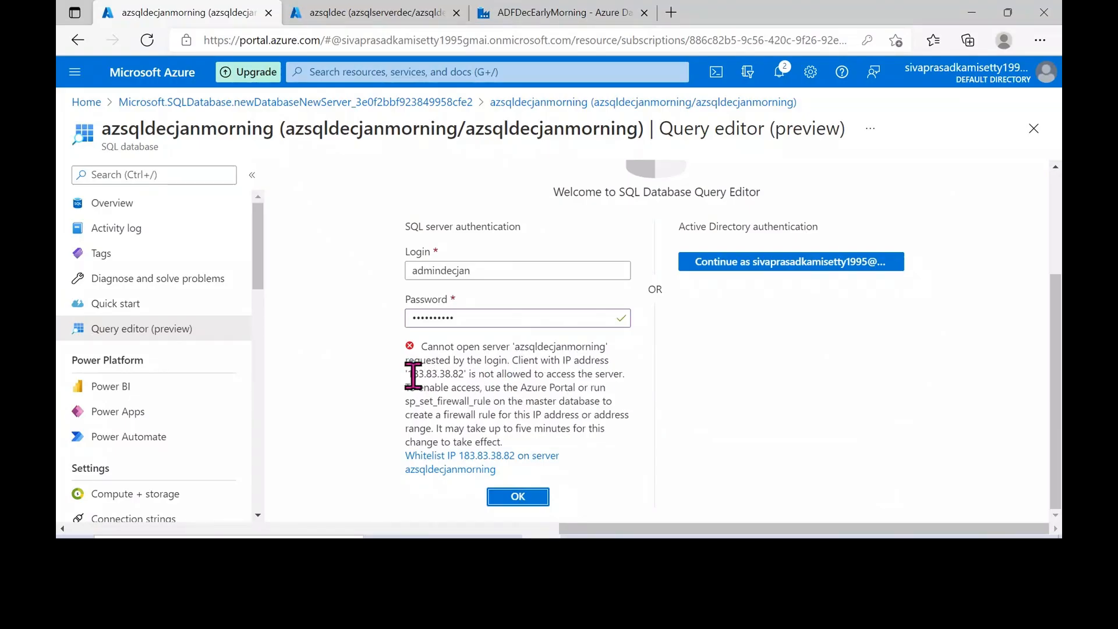
- Whitelist the client IP address on server azsqldecjanmorning and log in to the query editor again
{"action": "left_click_drag", "start_coordinate": [409, 376], "coordinate": [464, 373]}
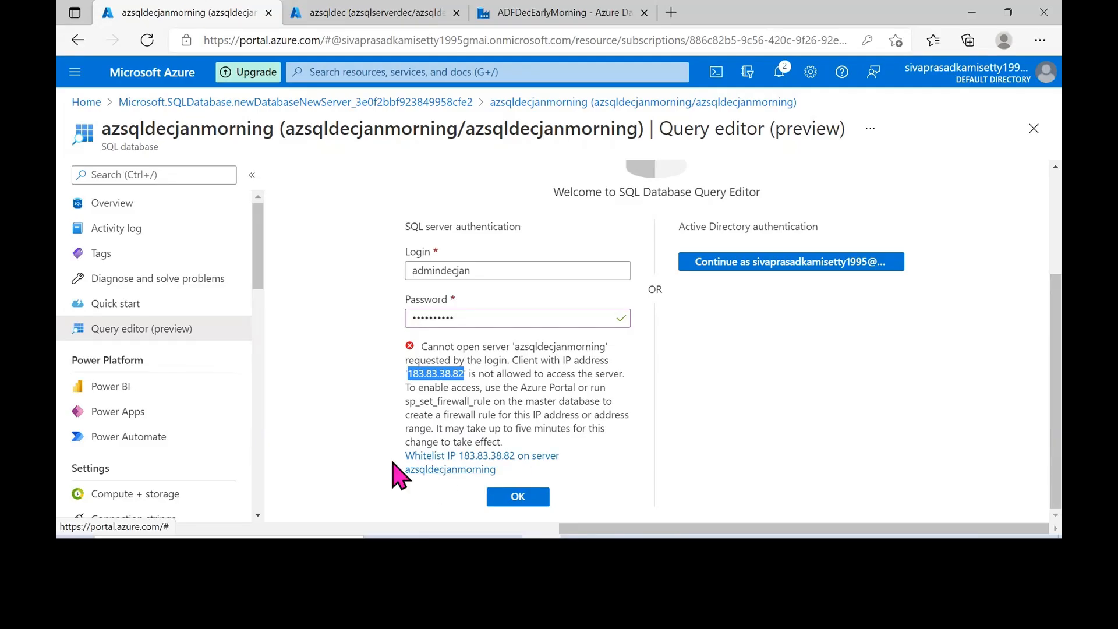
{"action": "left_click", "coordinate": [430, 470]}
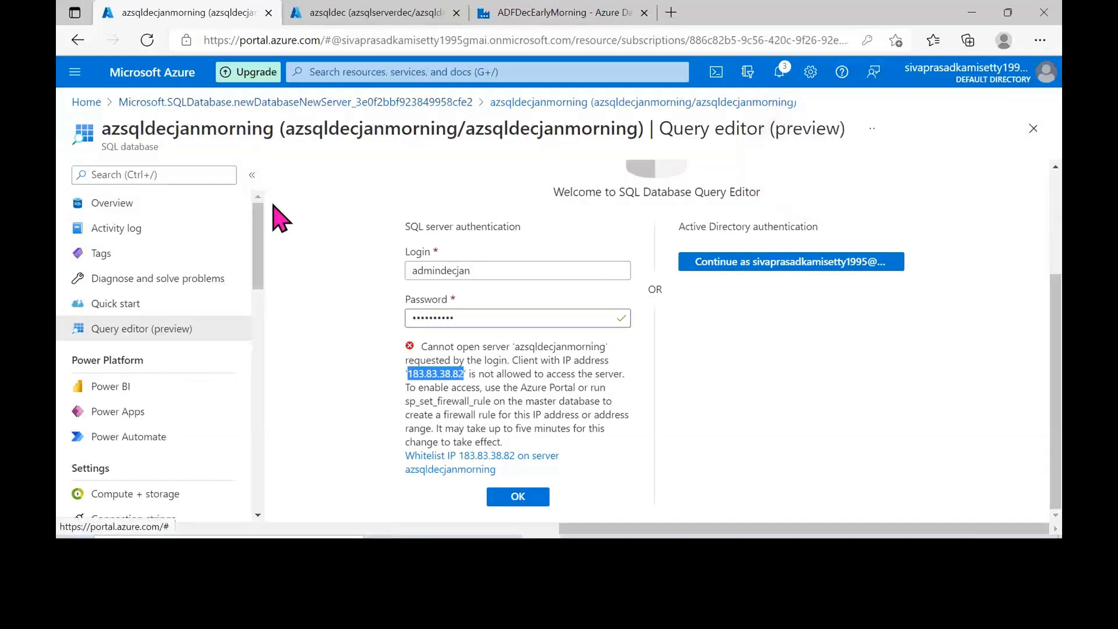
{"action": "left_click", "coordinate": [531, 496]}
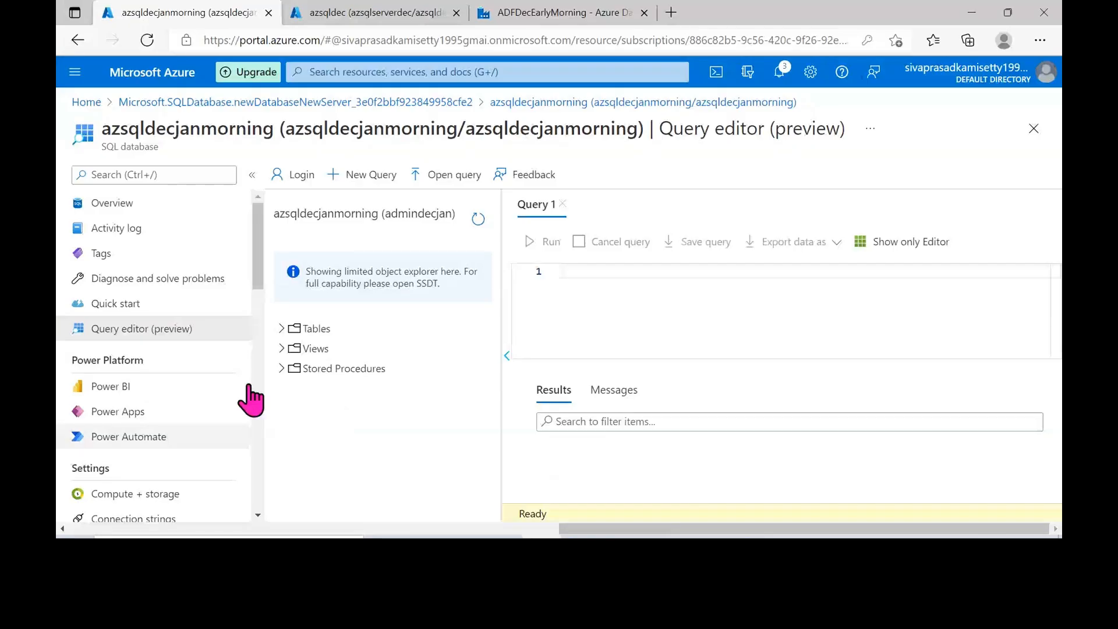
- Go to the azsqldec database in the other portal window and open its server firewall settings
{"action": "left_click", "coordinate": [326, 12]}
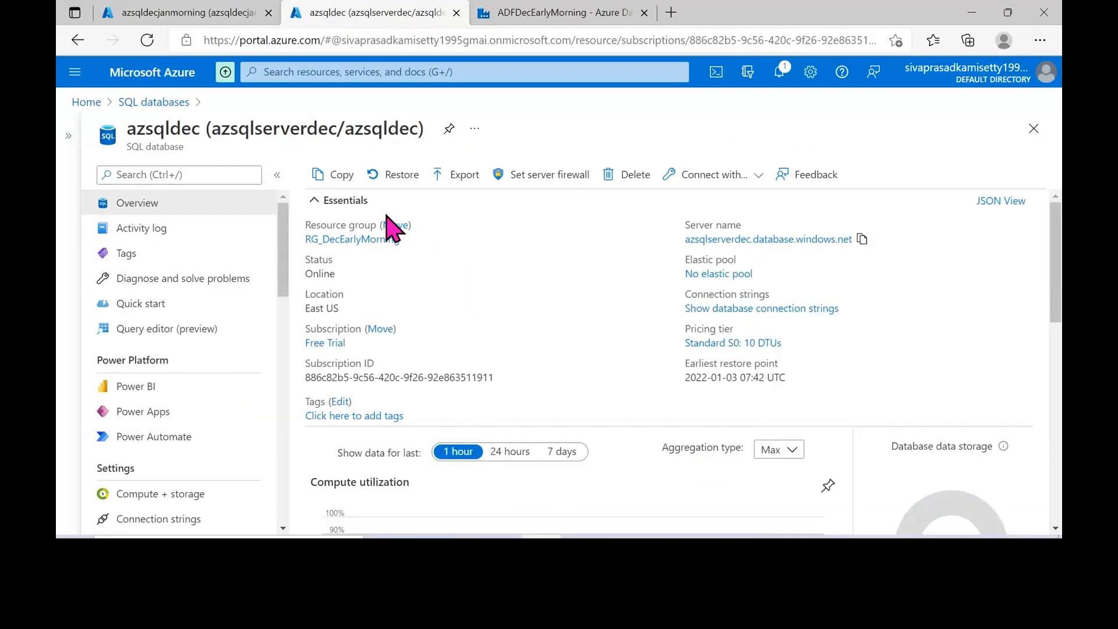
{"action": "double_click", "coordinate": [180, 129]}
{"action": "left_click", "coordinate": [145, 146]}
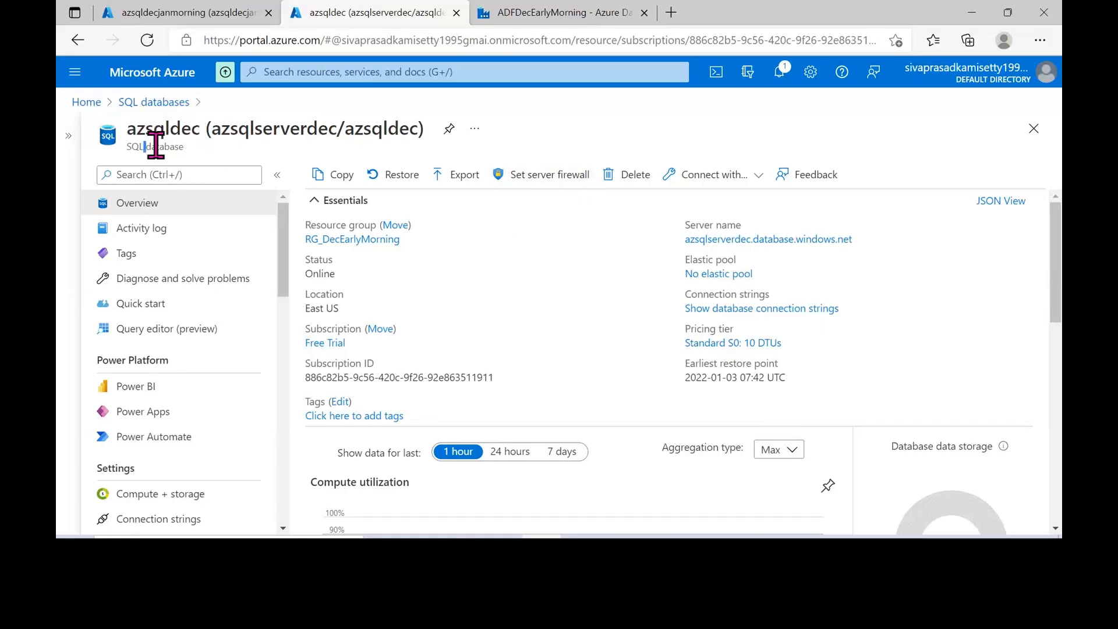
{"action": "left_click_drag", "start_coordinate": [197, 149], "coordinate": [117, 154]}
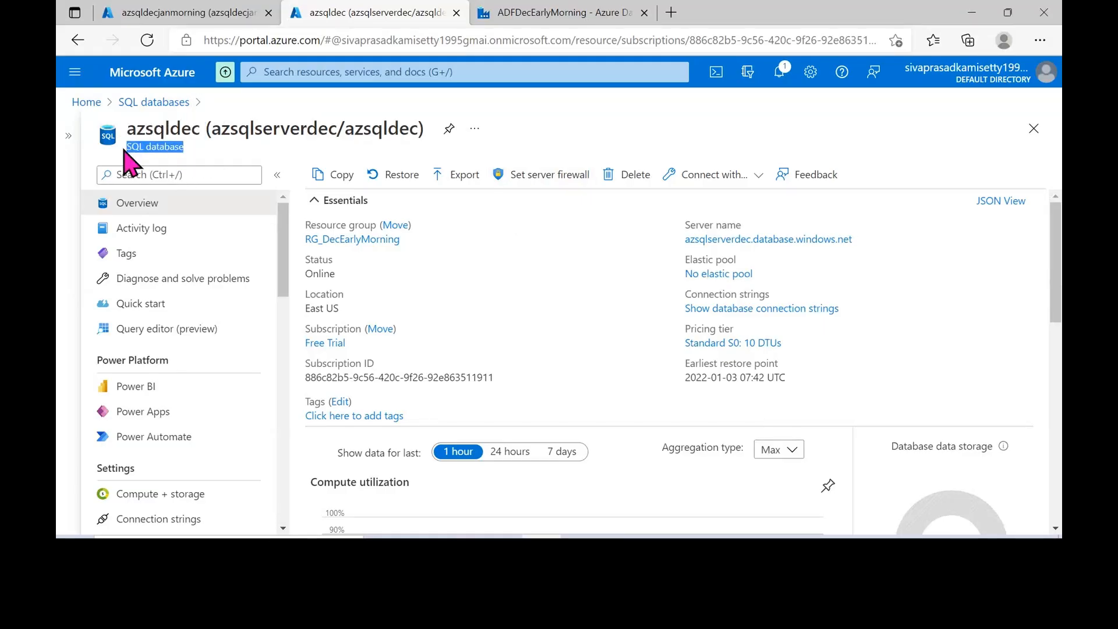
{"action": "left_click", "coordinate": [523, 176]}
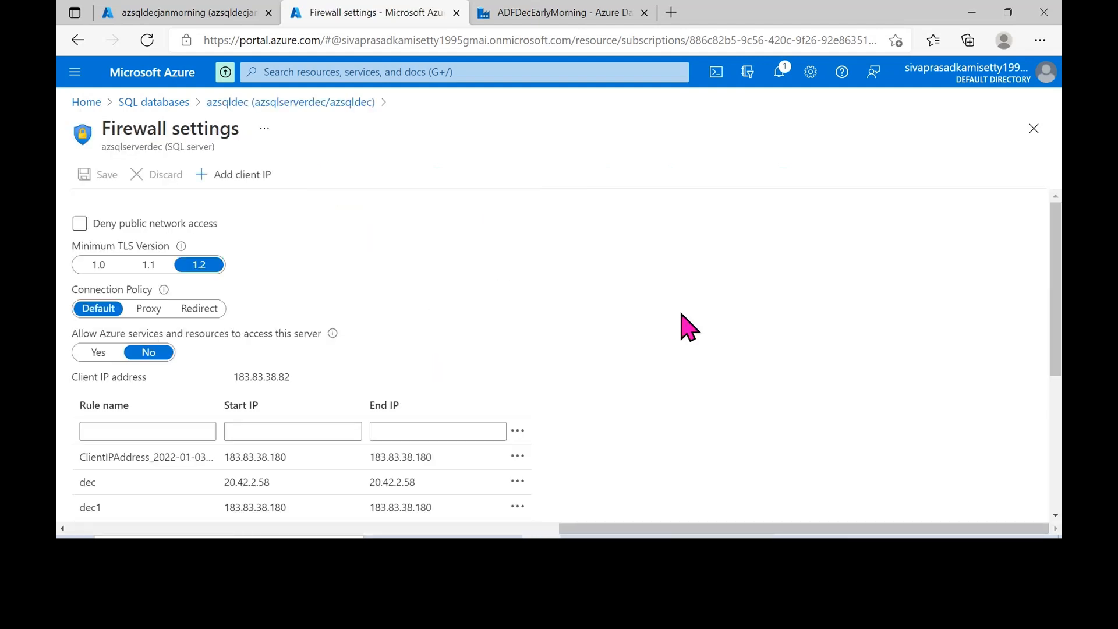
- Start a new firewall rule on azsqlserverdec and name it decjan
{"action": "scroll", "coordinate": [679, 324], "scroll_direction": "down", "scroll_amount": 2}
{"action": "left_click", "coordinate": [103, 332]}
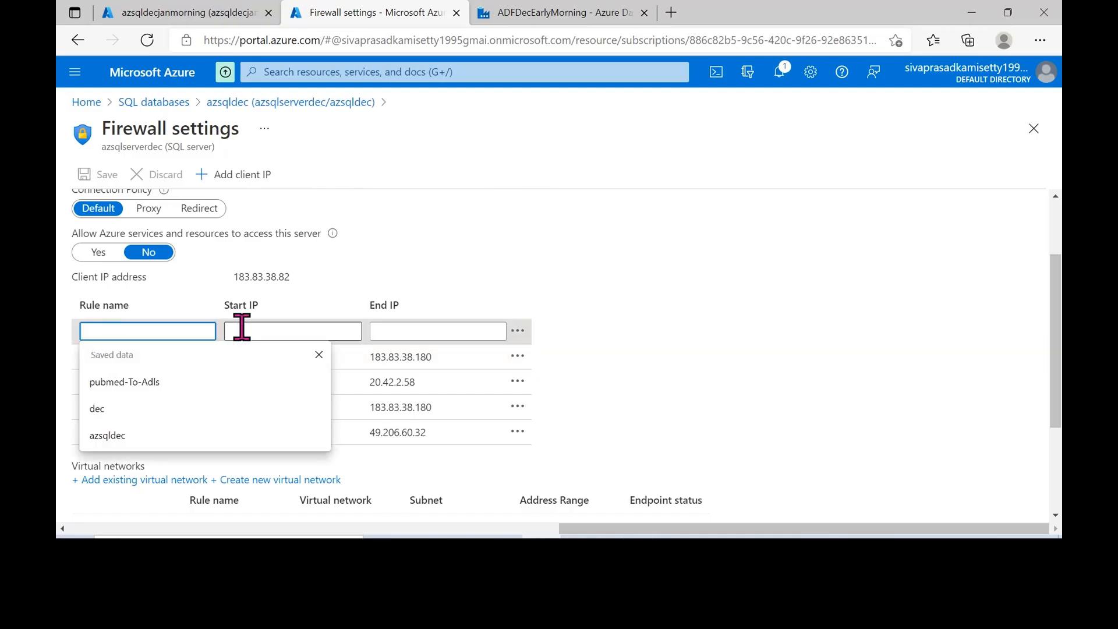
{"action": "left_click", "coordinate": [242, 331]}
{"action": "left_click", "coordinate": [384, 331]}
{"action": "left_click", "coordinate": [163, 332]}
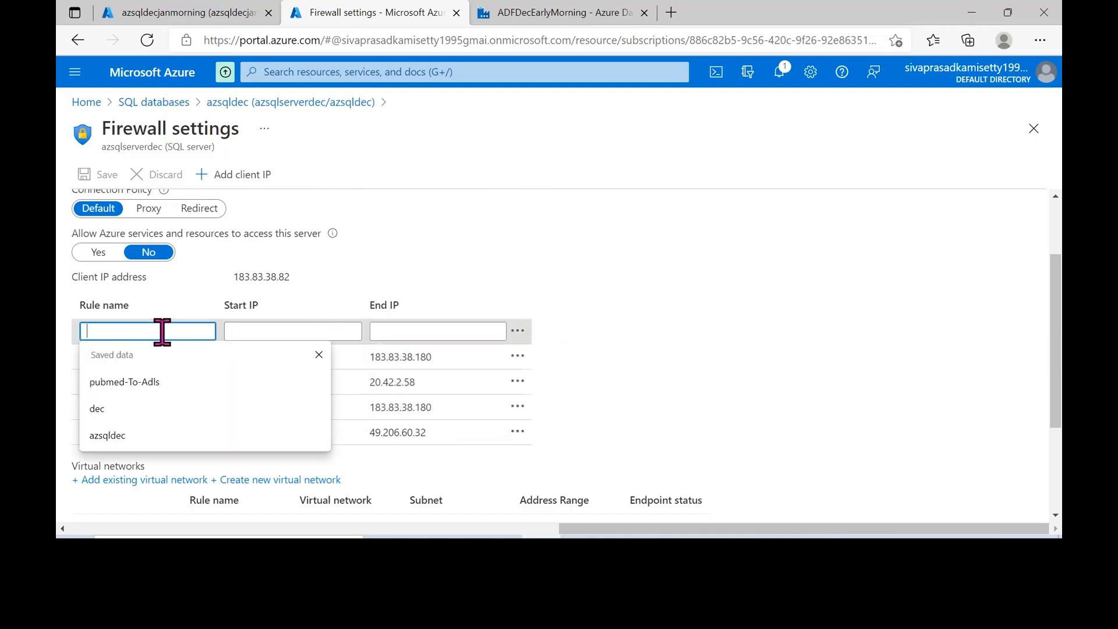
{"action": "left_click", "coordinate": [143, 408]}
{"action": "type", "text": "jan"}
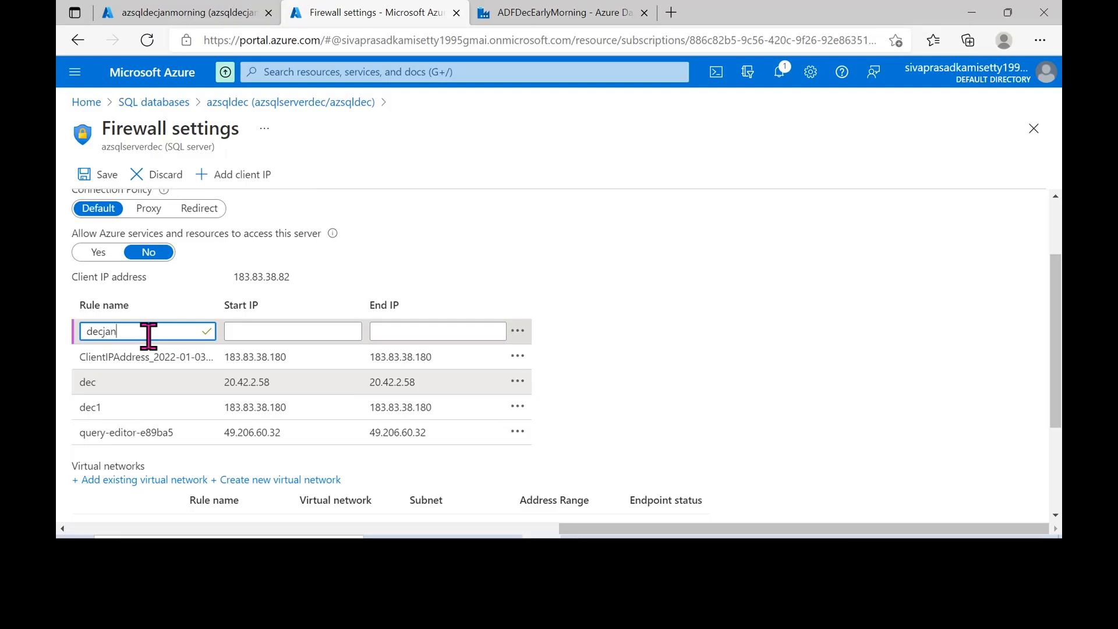
{"action": "left_click", "coordinate": [251, 336]}
{"action": "key", "text": "ctrl+v"}
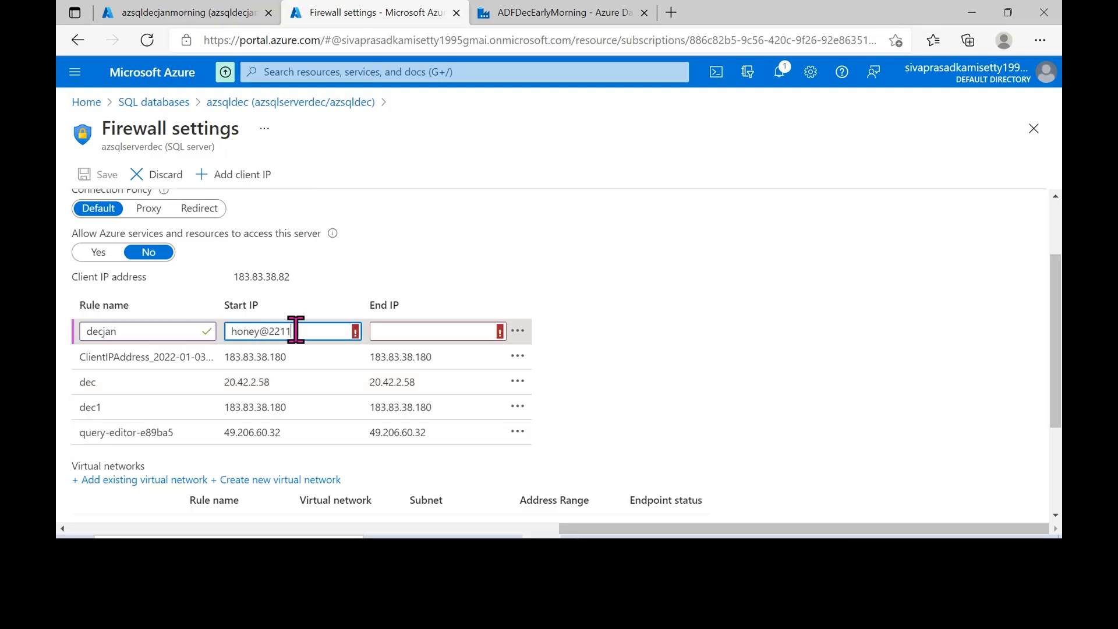
{"action": "left_click_drag", "start_coordinate": [297, 330], "coordinate": [230, 333]}
{"action": "key", "text": "BackSpace"}
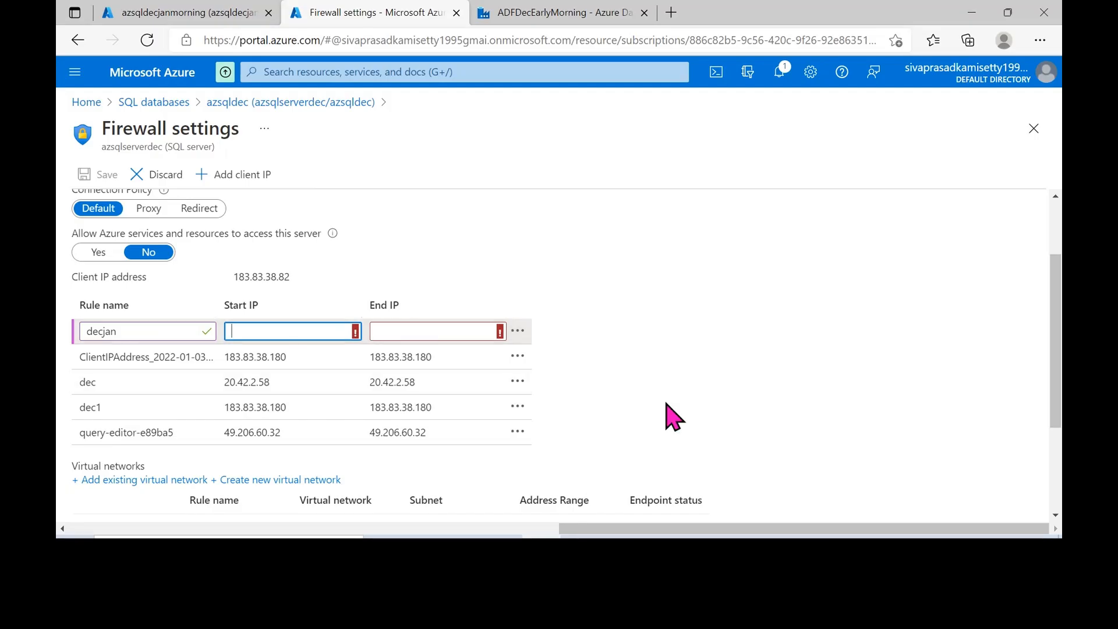
{"action": "left_click", "coordinate": [407, 331]}
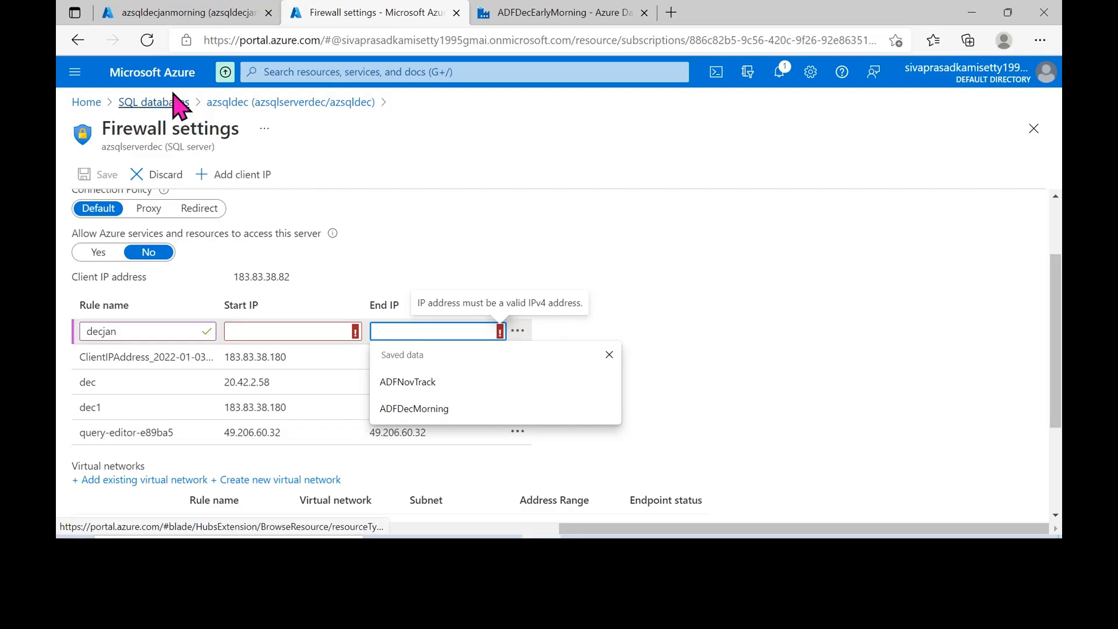
{"action": "left_click", "coordinate": [296, 330]}
{"action": "left_click", "coordinate": [394, 331]}
{"action": "left_click", "coordinate": [330, 330]}
{"action": "left_click", "coordinate": [421, 330]}
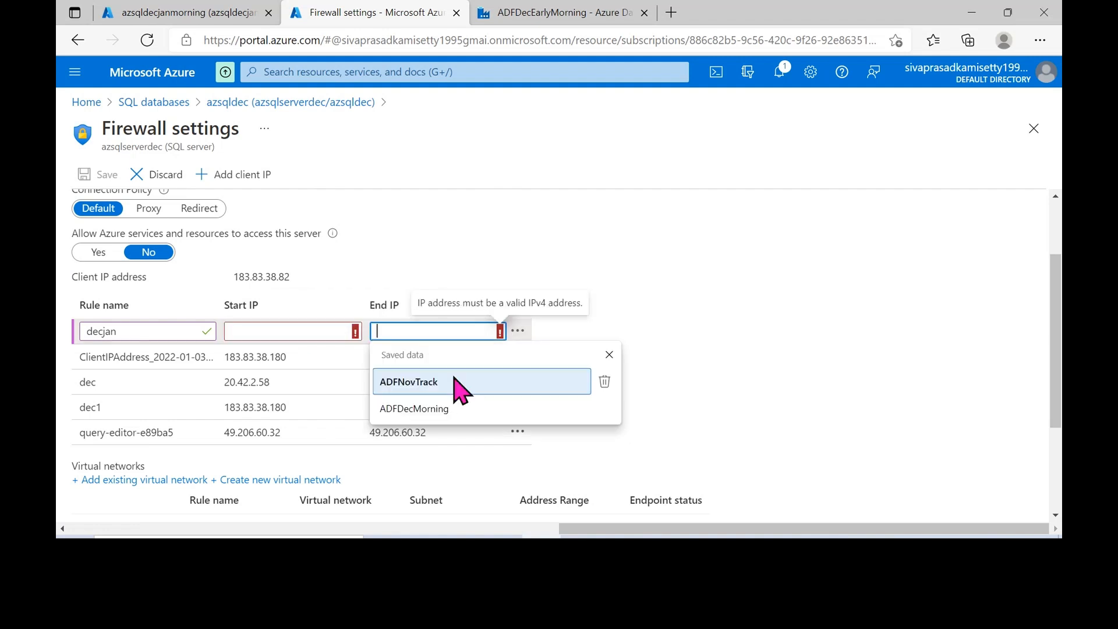
{"action": "left_click", "coordinate": [191, 13]}
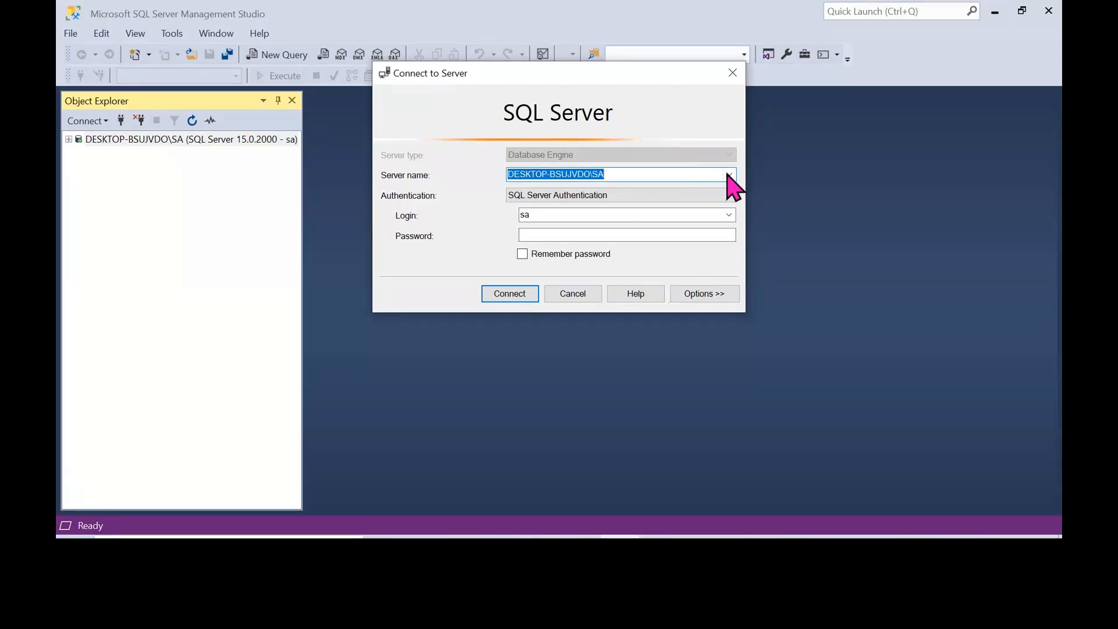
{"action": "left_click", "coordinate": [728, 175]}
{"action": "left_click", "coordinate": [644, 282]}
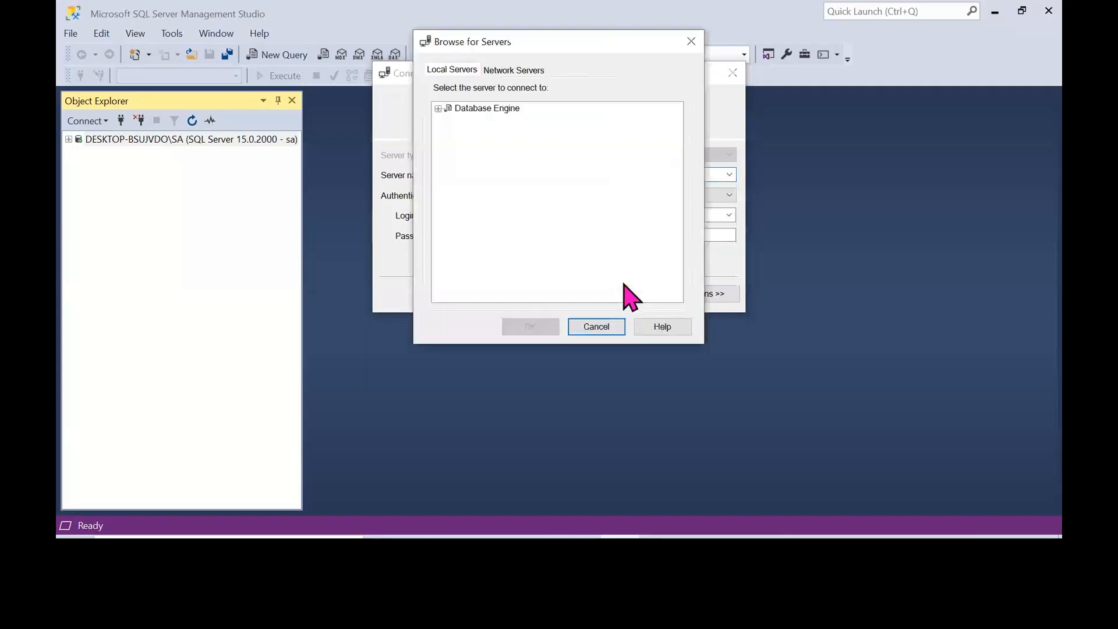
{"action": "left_click", "coordinate": [439, 109]}
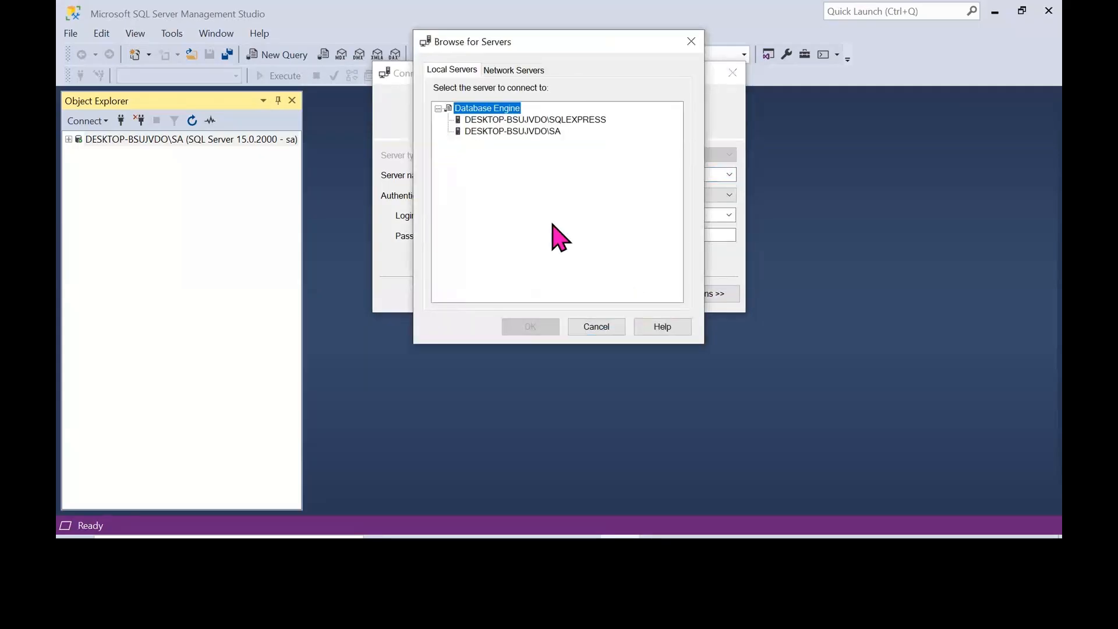
{"action": "left_click", "coordinate": [609, 329]}
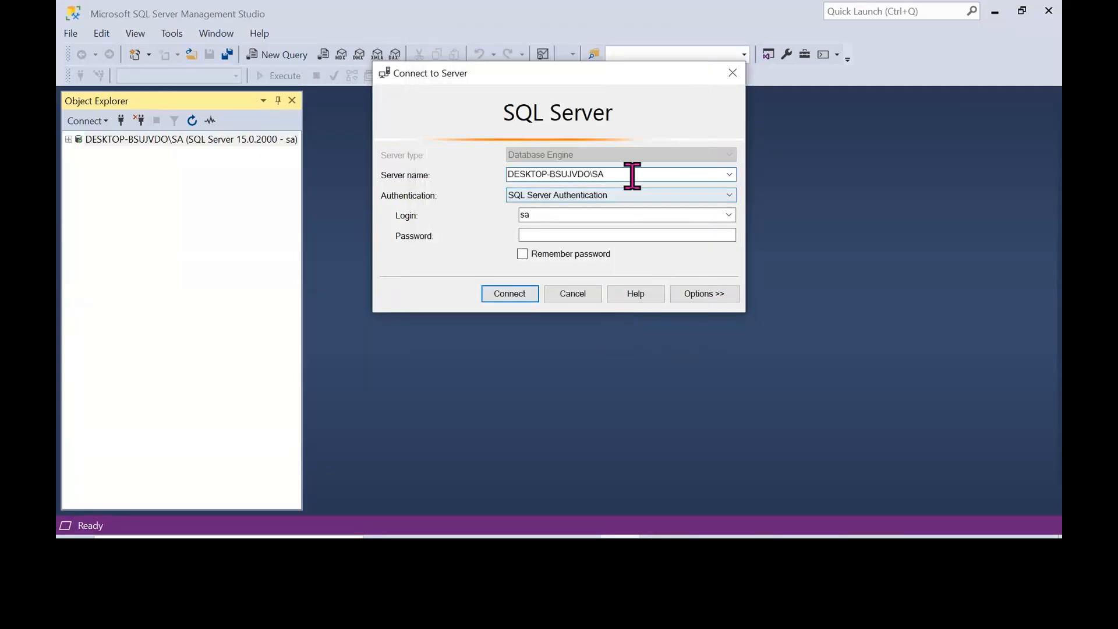
- Replace the server name in the SQL Server Management Studio connection with azsqldecjanmorning.database.windows.net, copied from the Day-1 notes
{"action": "left_click_drag", "start_coordinate": [589, 174], "coordinate": [512, 185]}
{"action": "key", "text": "BackSpace"}
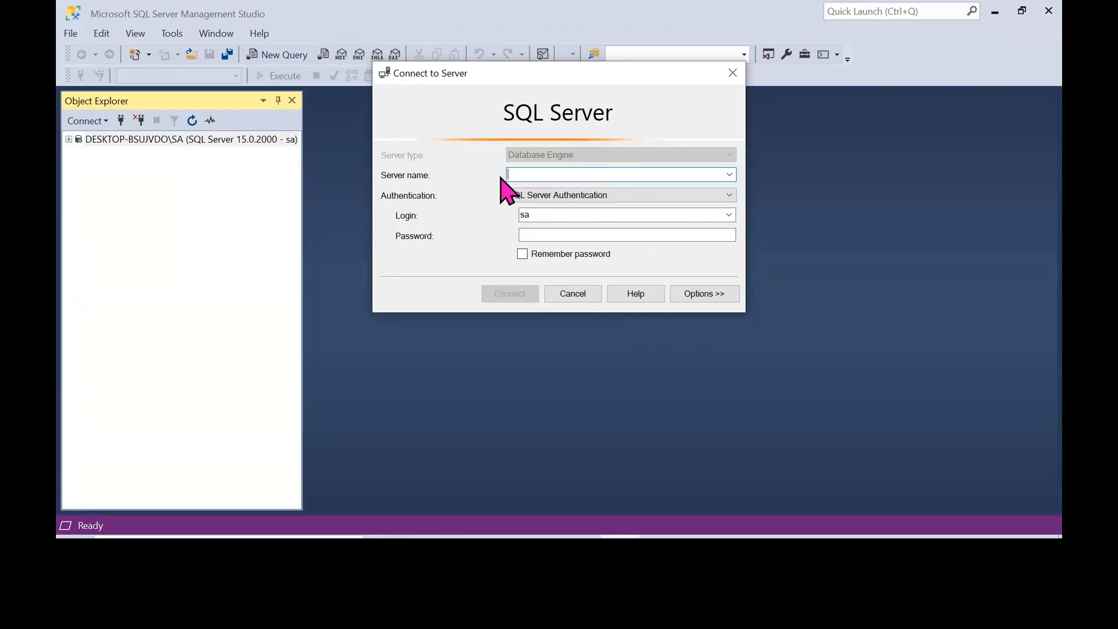
{"action": "mouse_move", "coordinate": [592, 529]}
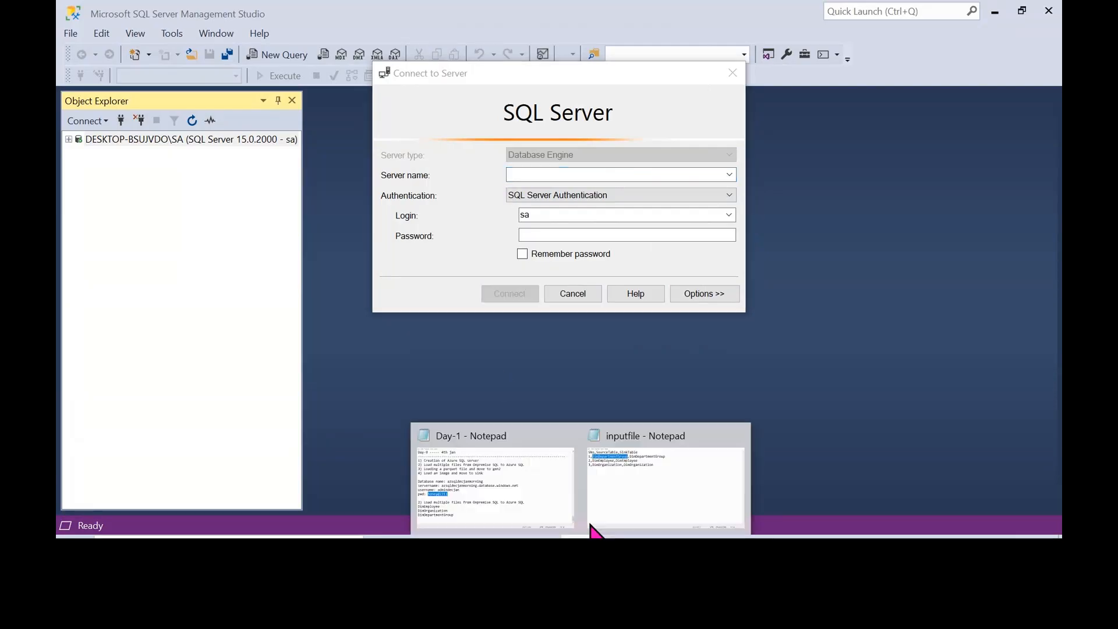
{"action": "left_click", "coordinate": [544, 509]}
{"action": "left_click", "coordinate": [287, 387]}
{"action": "left_click_drag", "start_coordinate": [706, 262], "coordinate": [211, 262]}
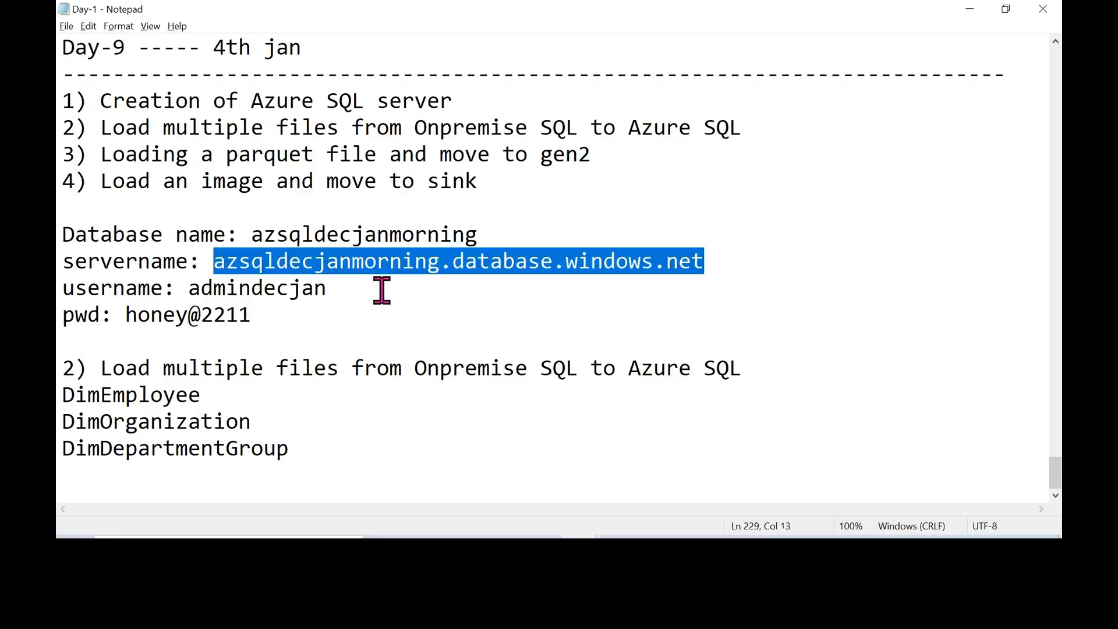
{"action": "type", "text": "azsqldecjanmorning.database.windows.net"}
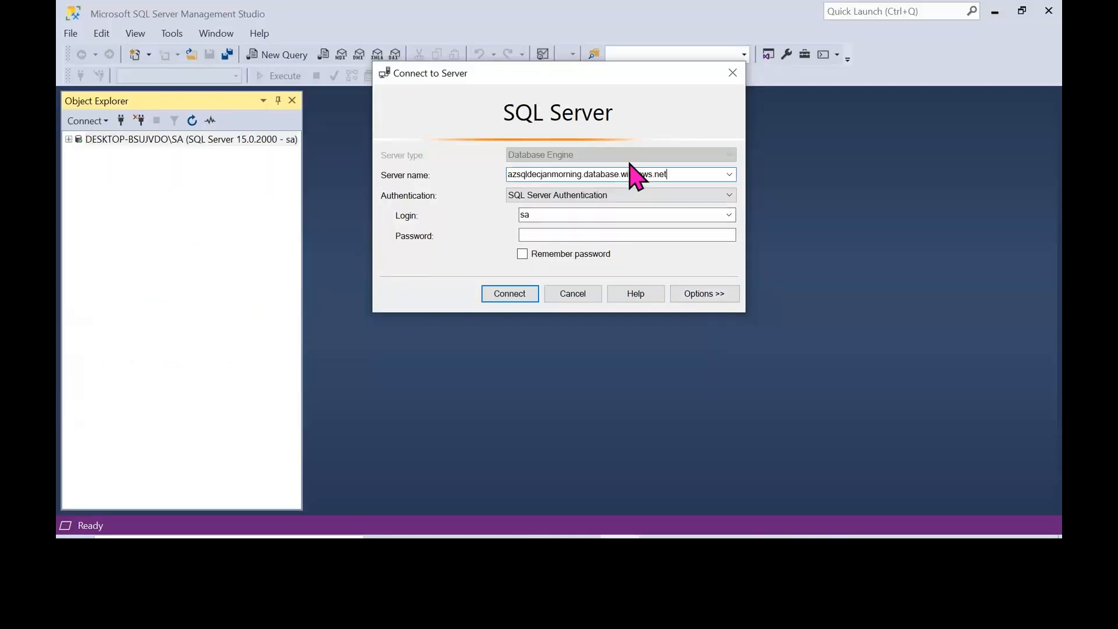
- Replace the connection's login with admindecjan, copied from the username line of the Day-1 notes
{"action": "double_click", "coordinate": [609, 211]}
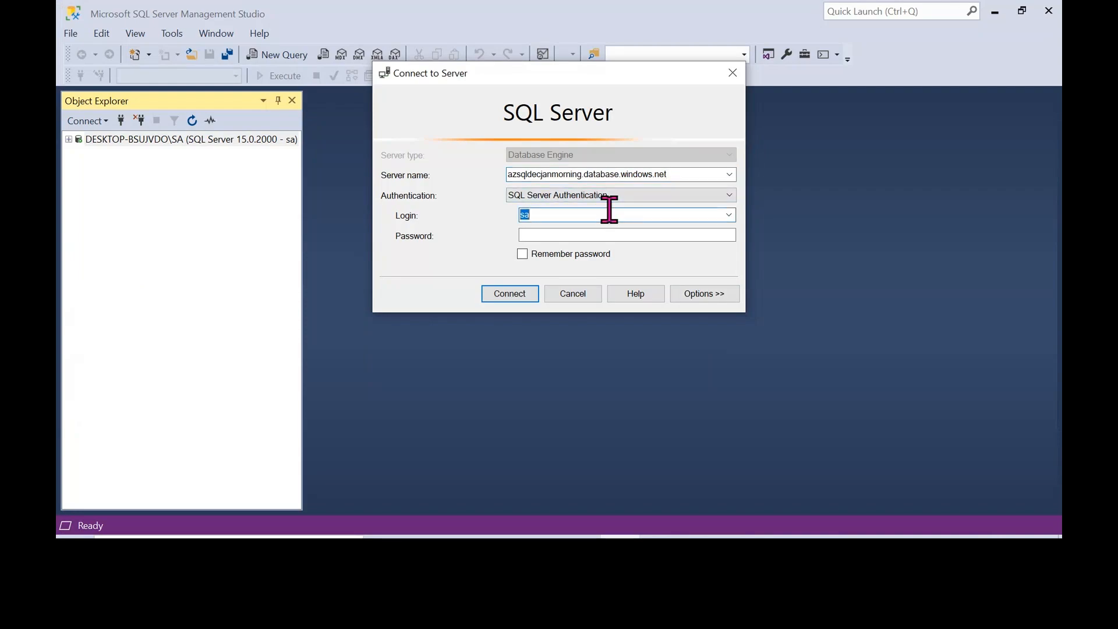
{"action": "key", "text": "alt+Tab"}
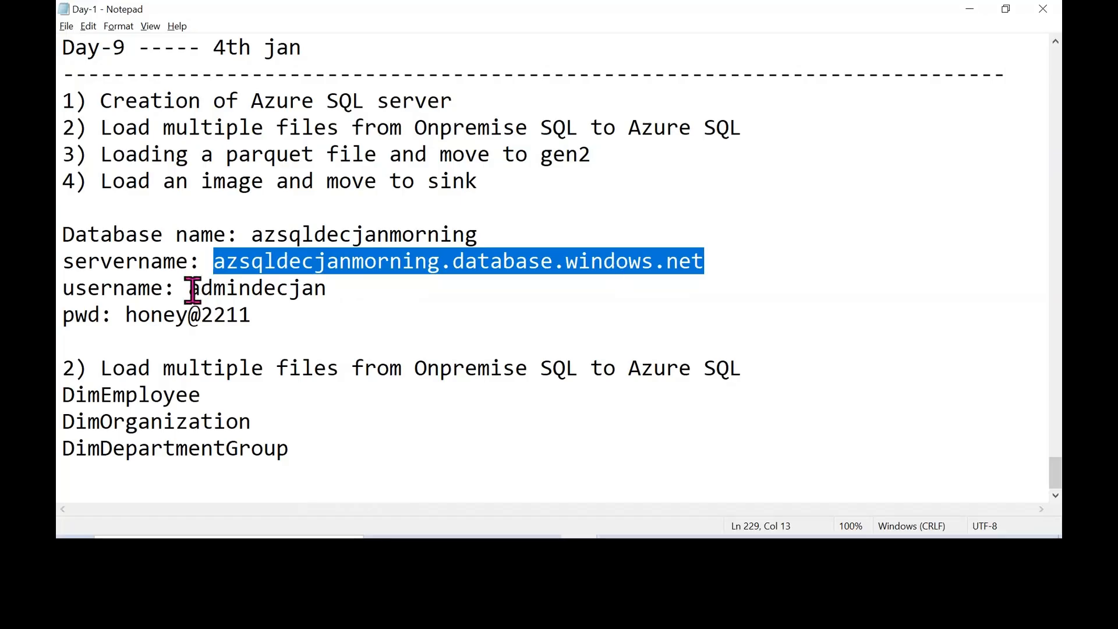
{"action": "left_click_drag", "start_coordinate": [193, 289], "coordinate": [335, 288]}
{"action": "key", "text": "ctrl+c"}
{"action": "key", "text": "alt+Tab"}
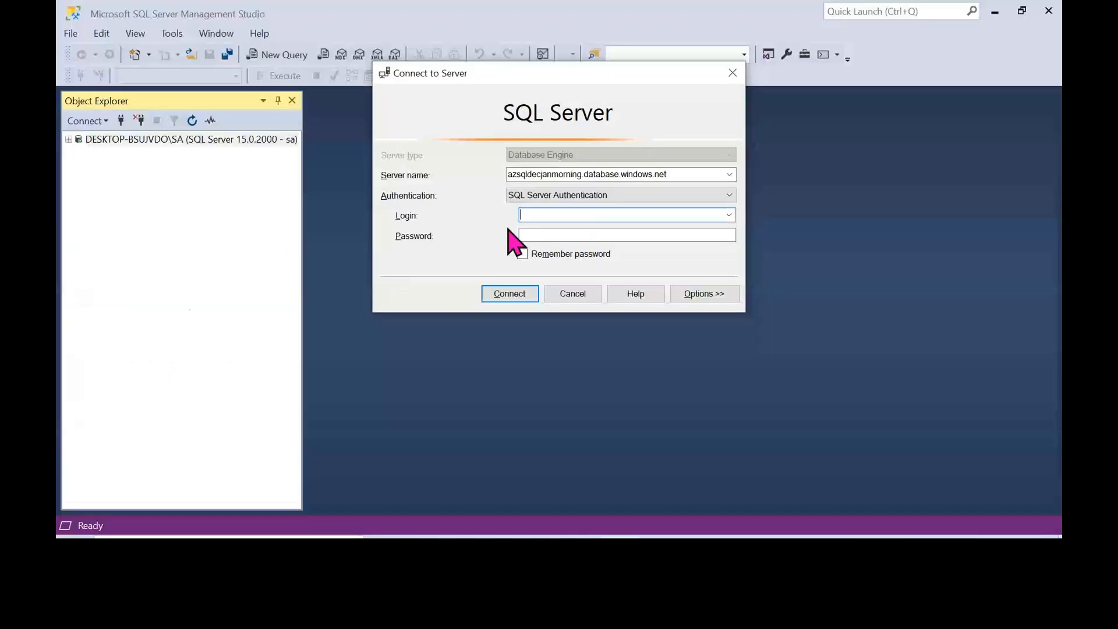
{"action": "key", "text": "ctrl+v"}
- Copy the server password from the Day-1 notes into the connection's password field and connect to the server
{"action": "left_click", "coordinate": [584, 233]}
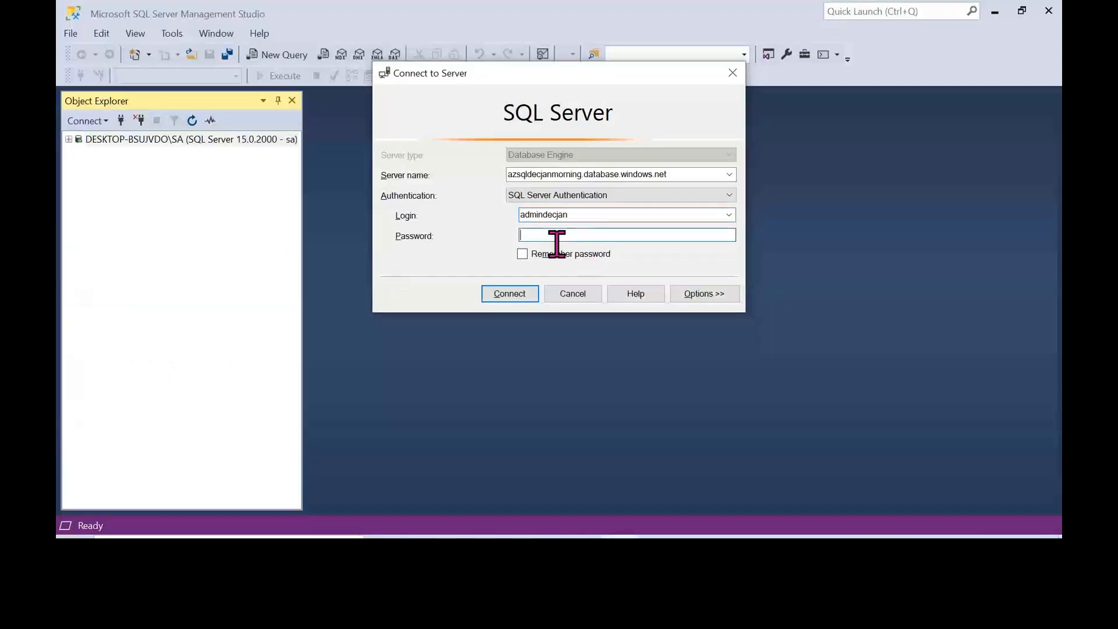
{"action": "key", "text": "alt+Tab"}
{"action": "left_click_drag", "start_coordinate": [126, 315], "coordinate": [249, 315]}
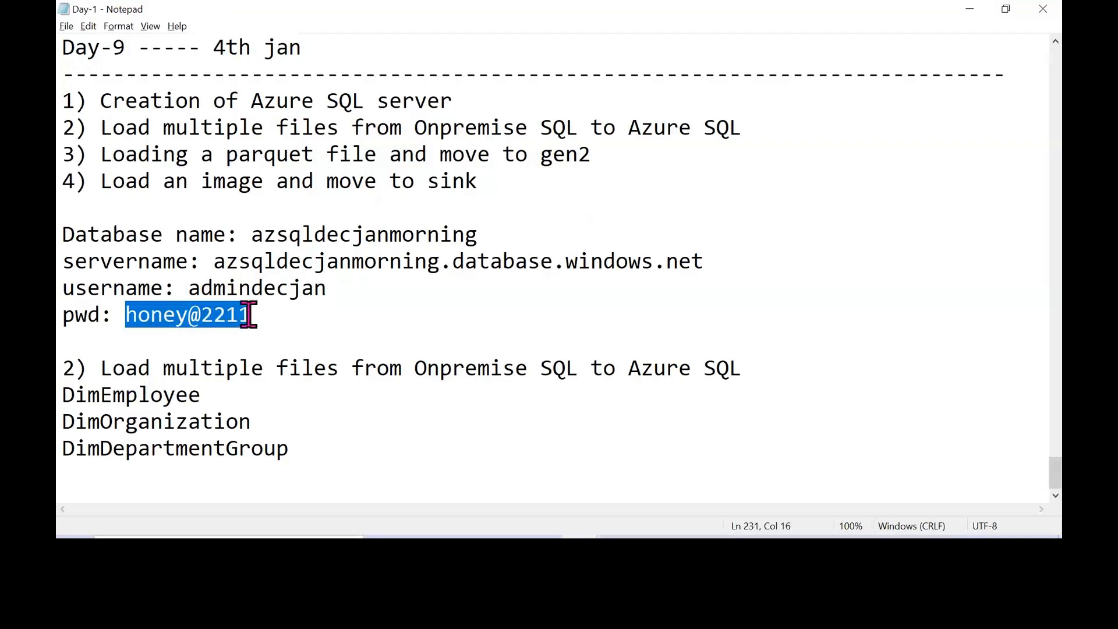
{"action": "key", "text": "ctrl+c"}
{"action": "key", "text": "alt+Tab"}
{"action": "key", "text": "ctrl+v"}
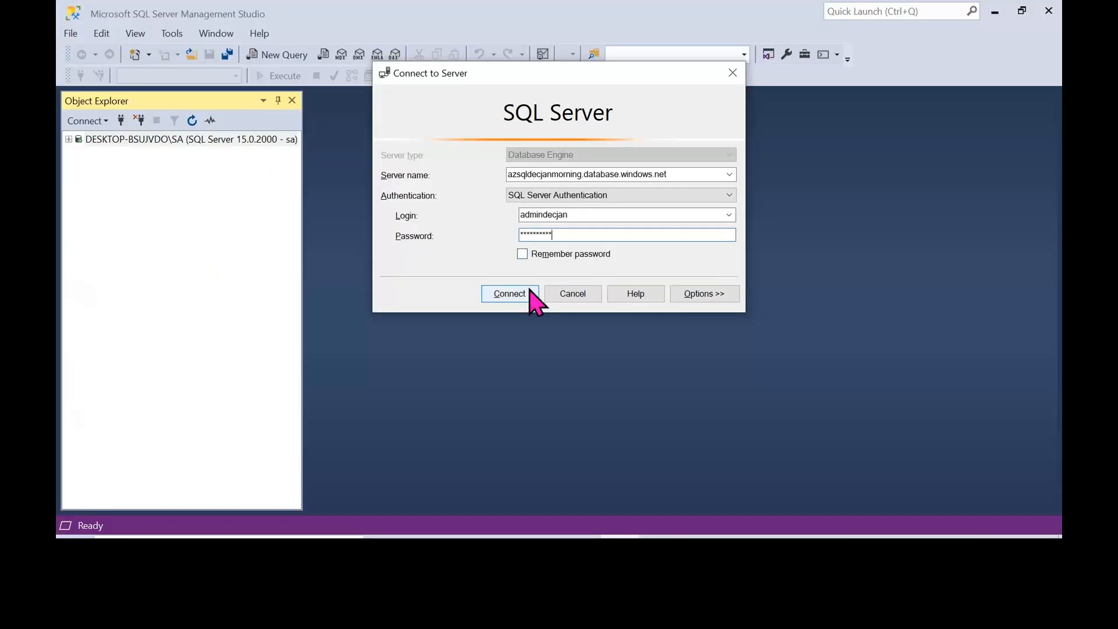
{"action": "left_click", "coordinate": [508, 294]}
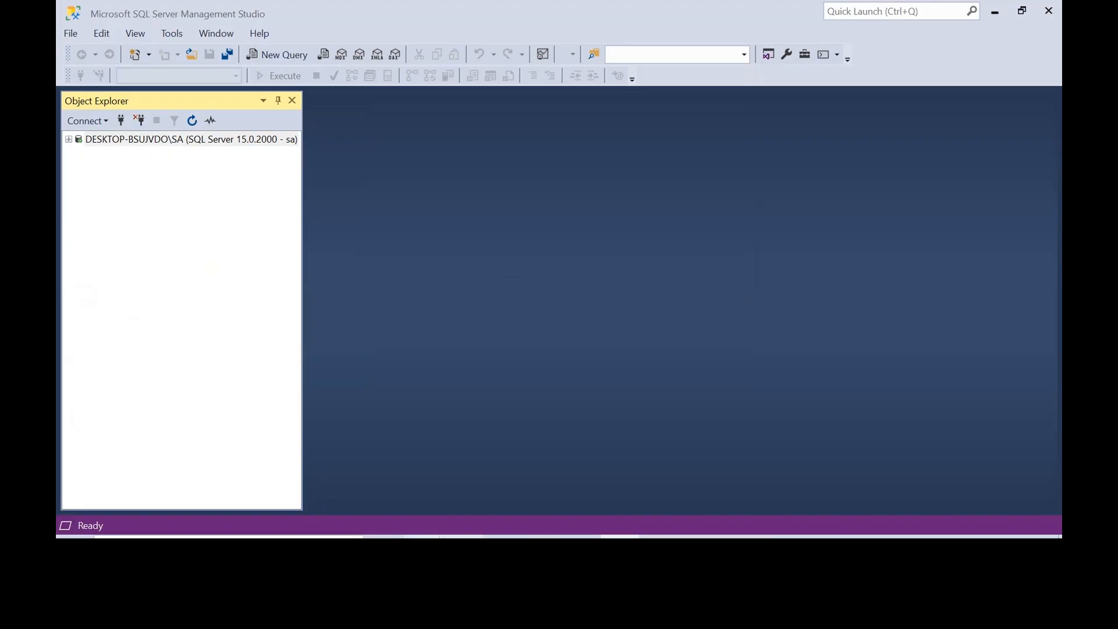
- Review the database name, server name and login details in the Day-1 notes, and return to SQL Server Management Studio
{"action": "mouse_move", "coordinate": [611, 515]}
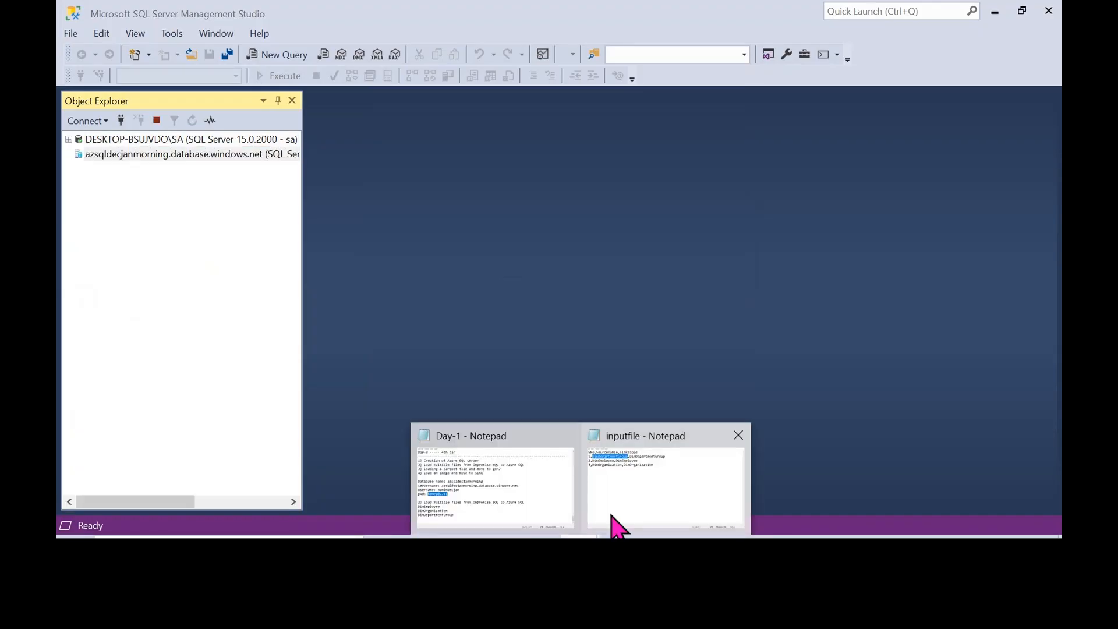
{"action": "left_click", "coordinate": [550, 486]}
{"action": "left_click", "coordinate": [329, 321]}
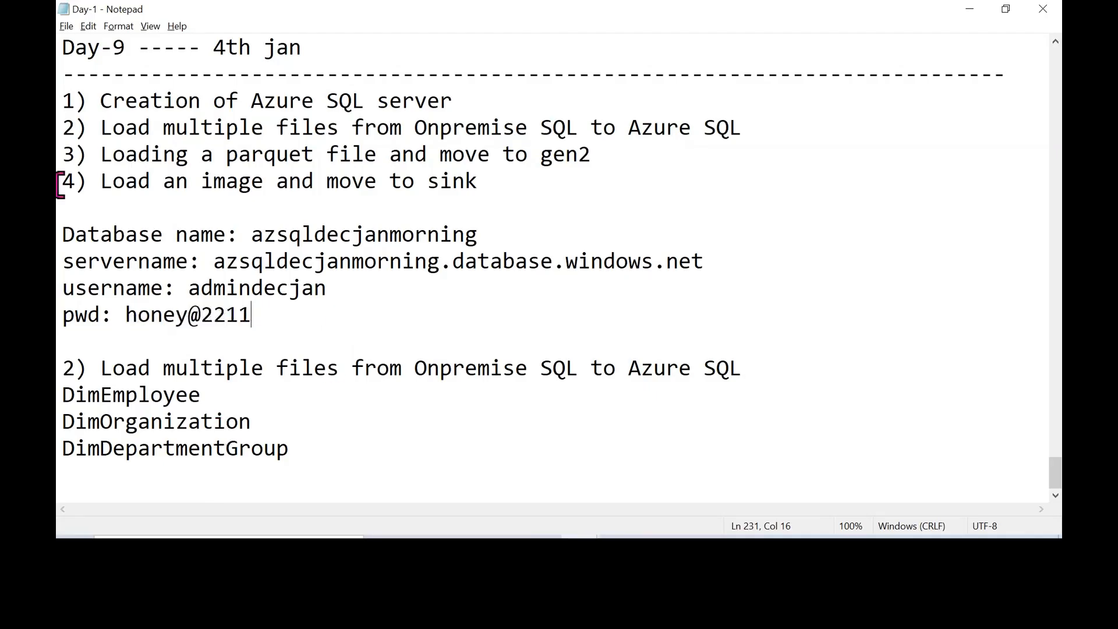
{"action": "left_click_drag", "start_coordinate": [298, 325], "coordinate": [62, 228]}
{"action": "left_click", "coordinate": [265, 324]}
{"action": "mouse_move", "coordinate": [620, 546]}
{"action": "left_click", "coordinate": [641, 476]}
{"action": "mouse_move", "coordinate": [619, 536]}
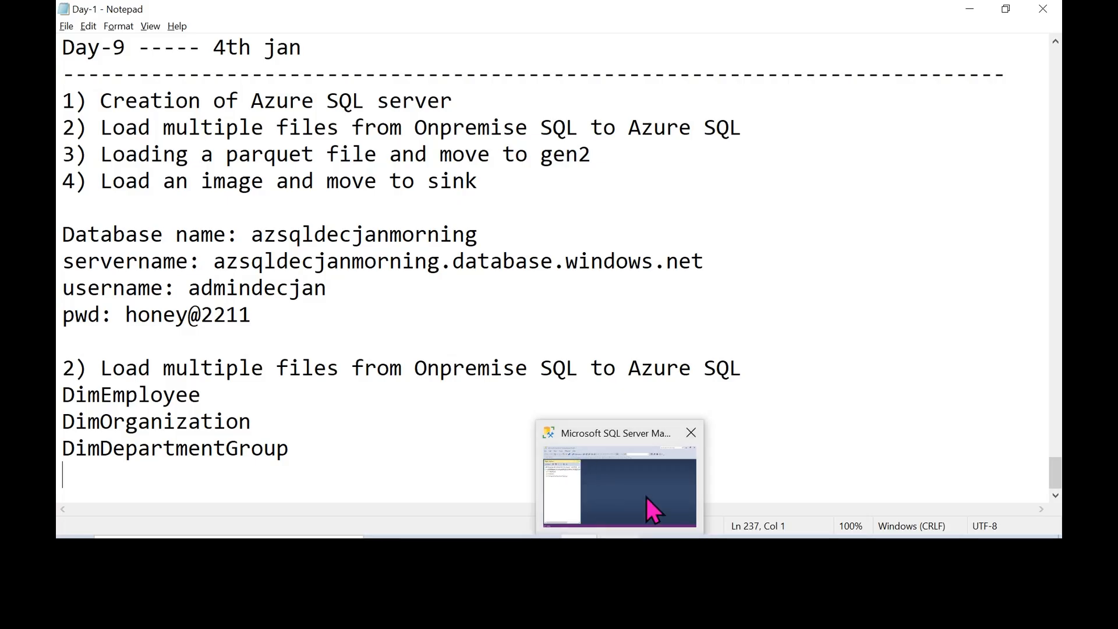
{"action": "mouse_move", "coordinate": [646, 498]}
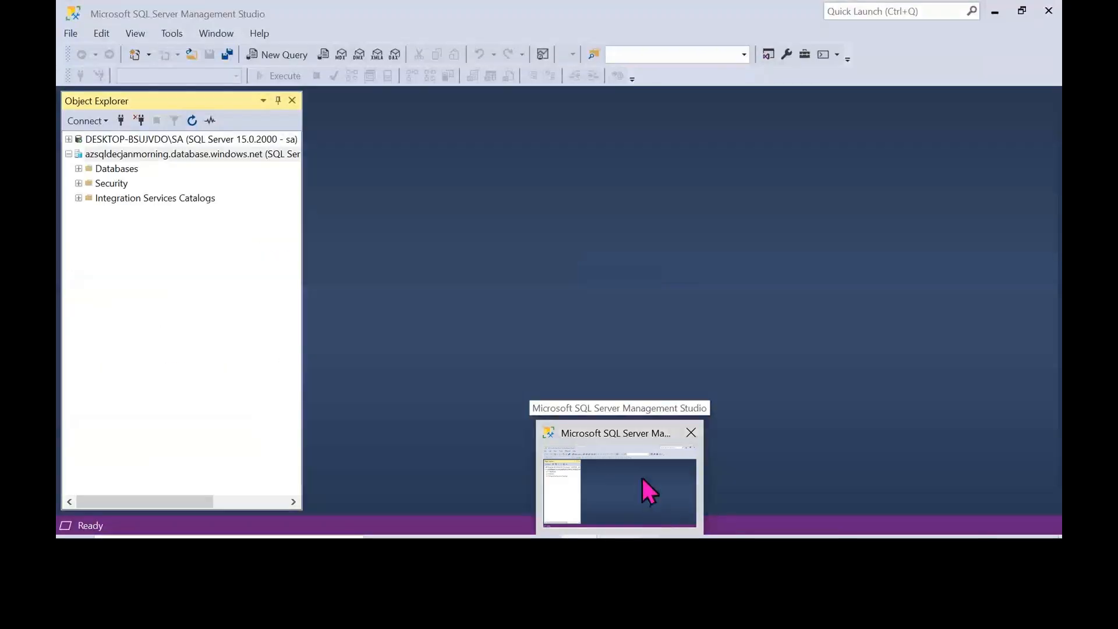
{"action": "left_click", "coordinate": [641, 476]}
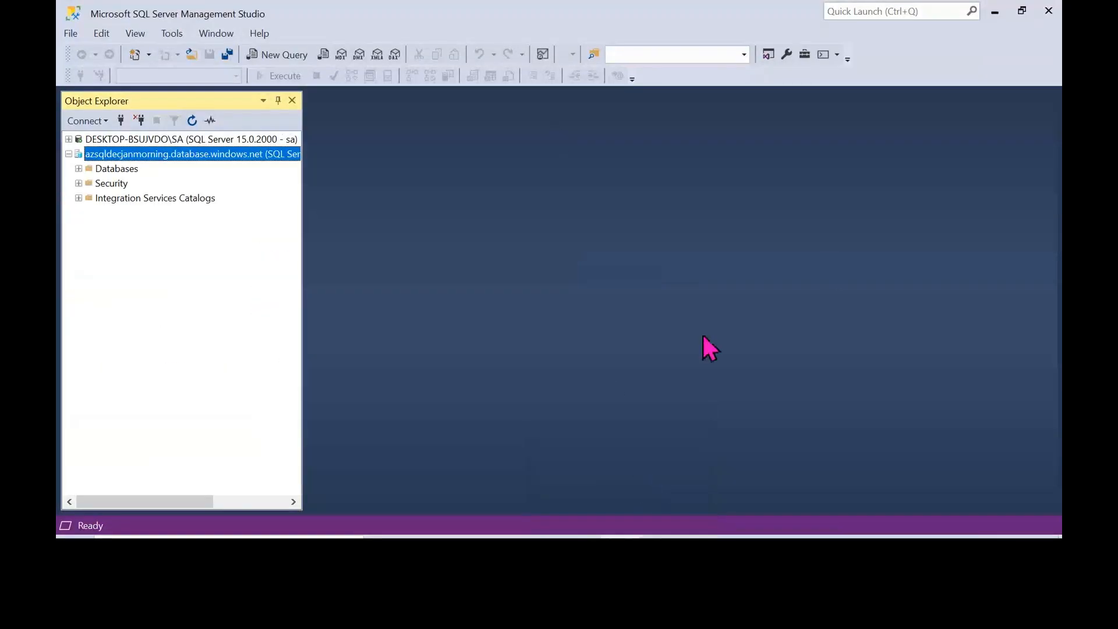
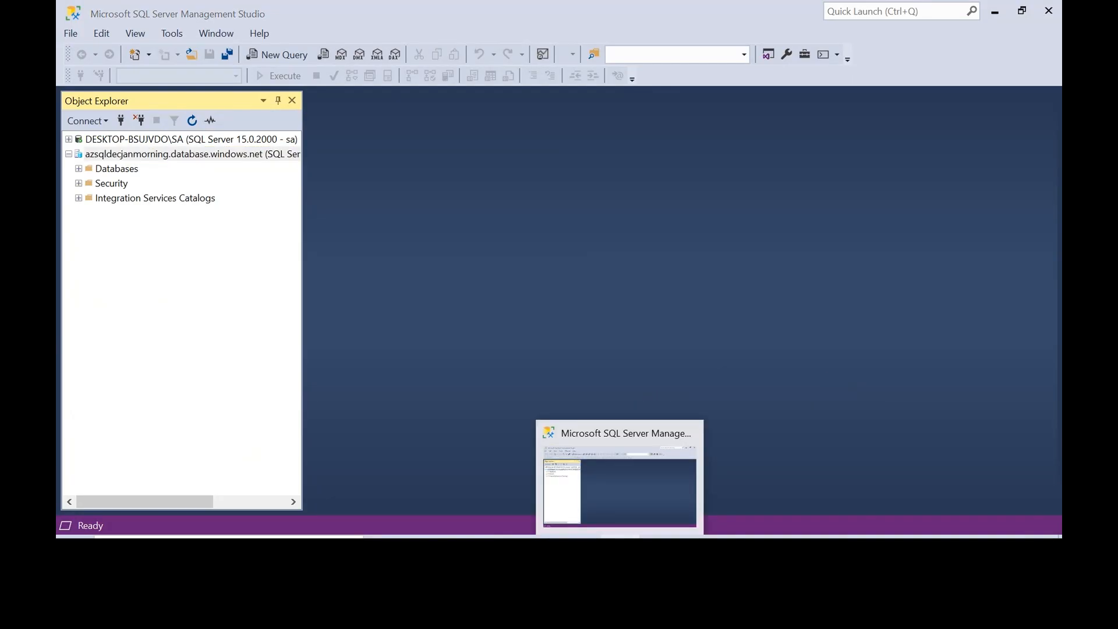
- Switch to the Day-1 notes and check the lines with the Azure SQL database, server and login details
{"action": "left_click", "coordinate": [580, 548]}
{"action": "left_click_drag", "start_coordinate": [366, 324], "coordinate": [61, 201]}
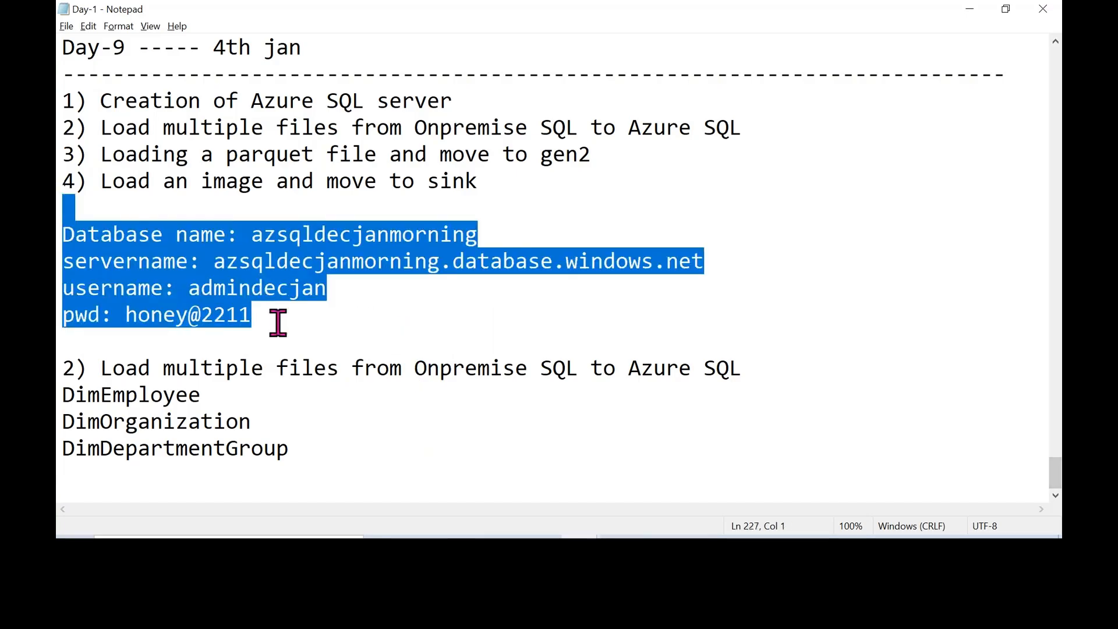
{"action": "left_click_drag", "start_coordinate": [282, 319], "coordinate": [62, 236]}
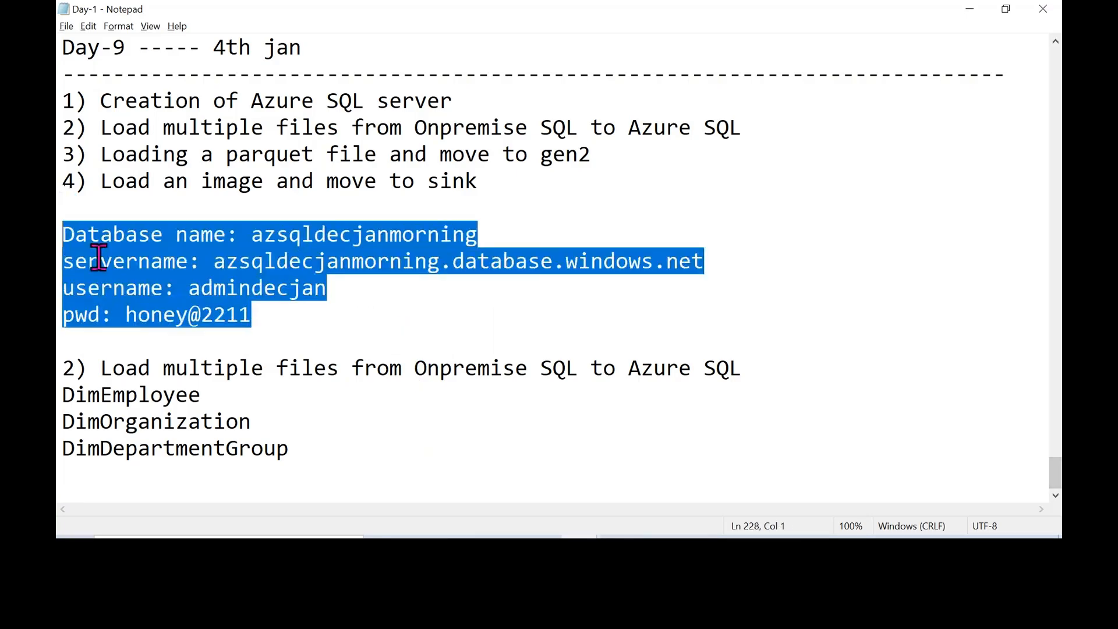
{"action": "left_click", "coordinate": [257, 317]}
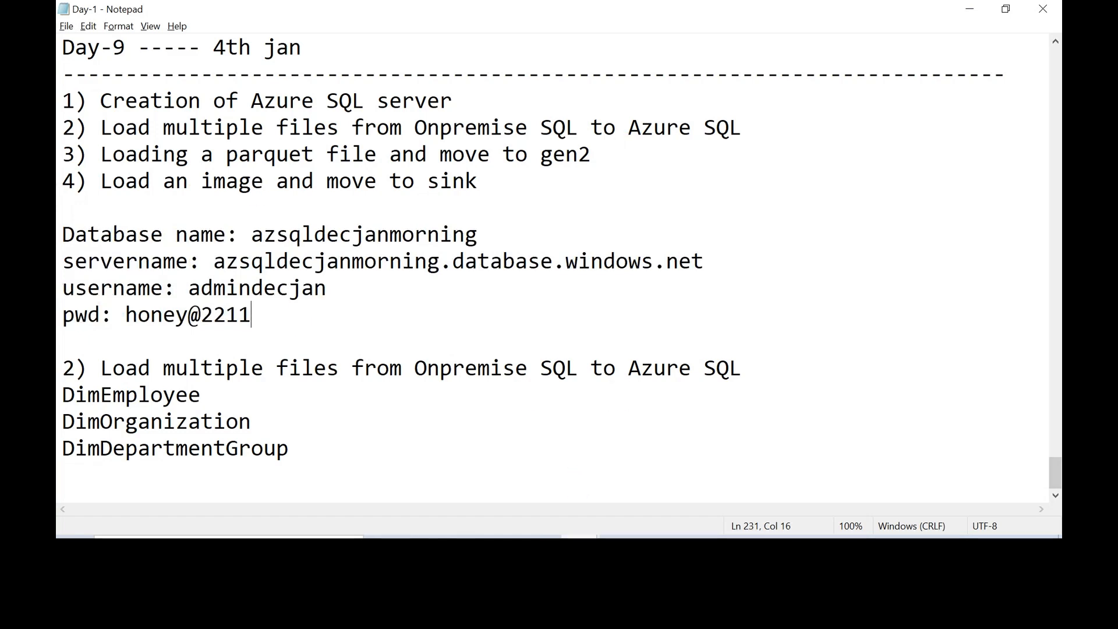
- Switch to the ADFDecEarlyMorning data factory and start a new linked service of type Azure SQL Database
{"action": "key", "text": "alt+Tab"}
{"action": "left_click", "coordinate": [606, 14]}
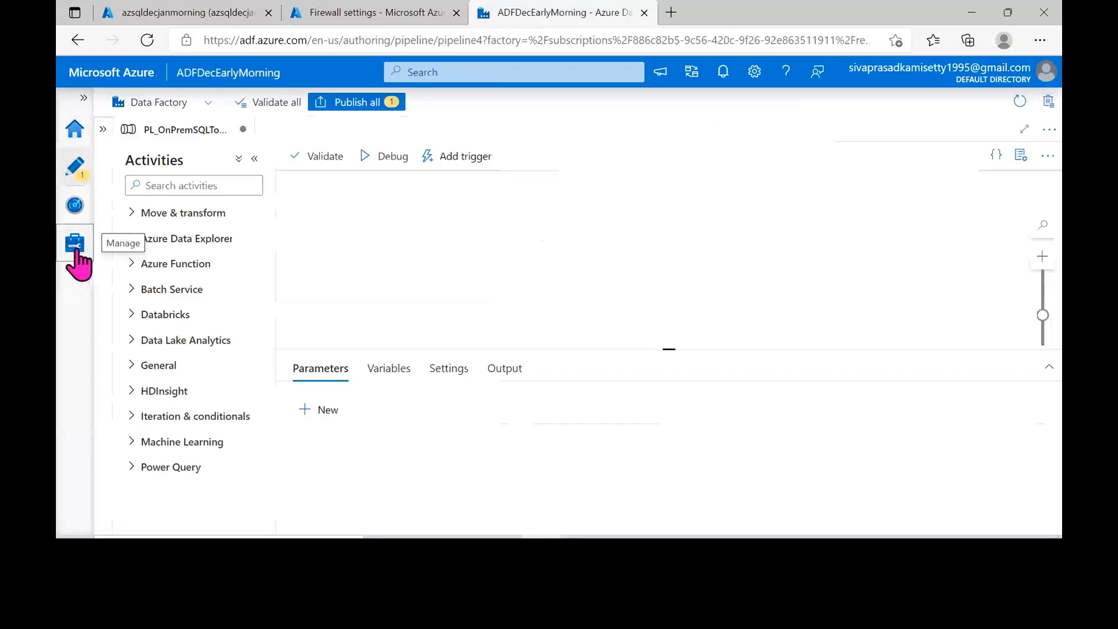
{"action": "left_click", "coordinate": [75, 251]}
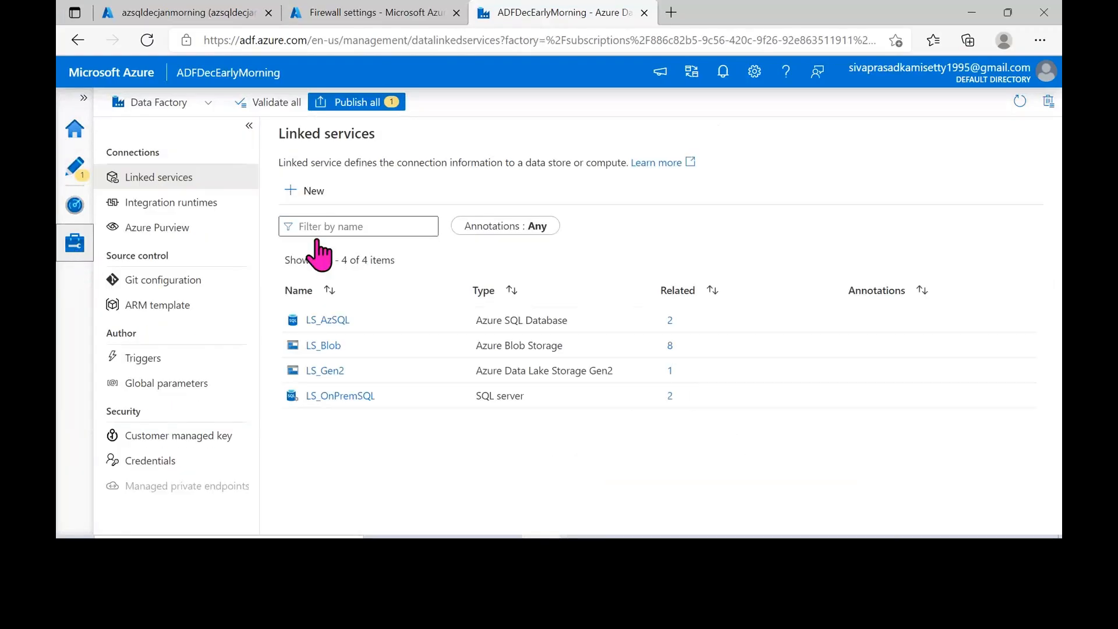
{"action": "left_click", "coordinate": [176, 178]}
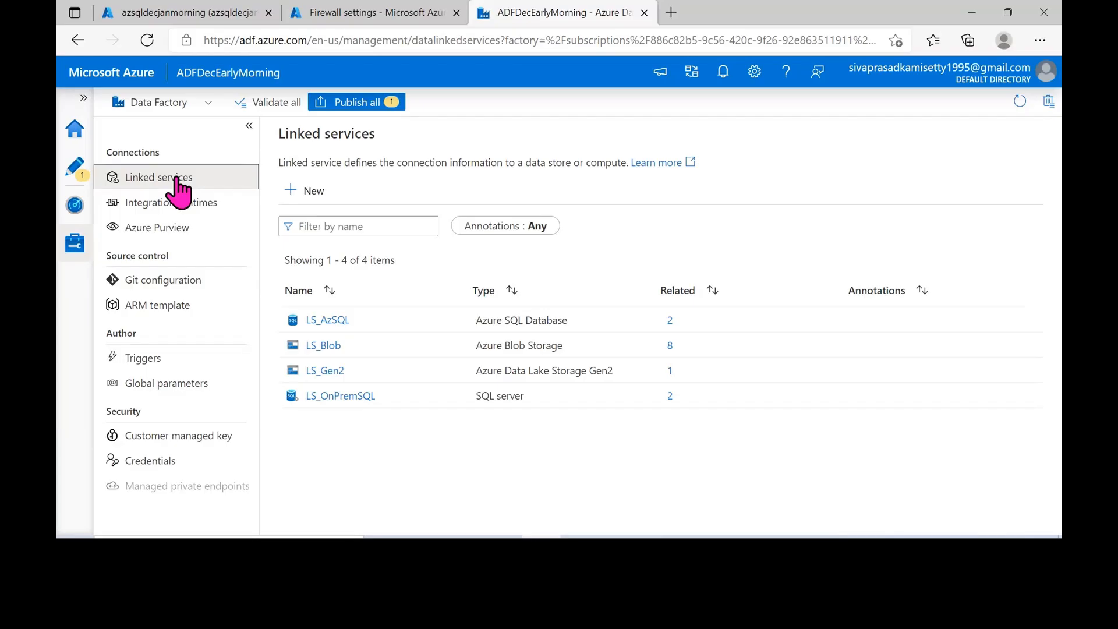
{"action": "left_click", "coordinate": [306, 197]}
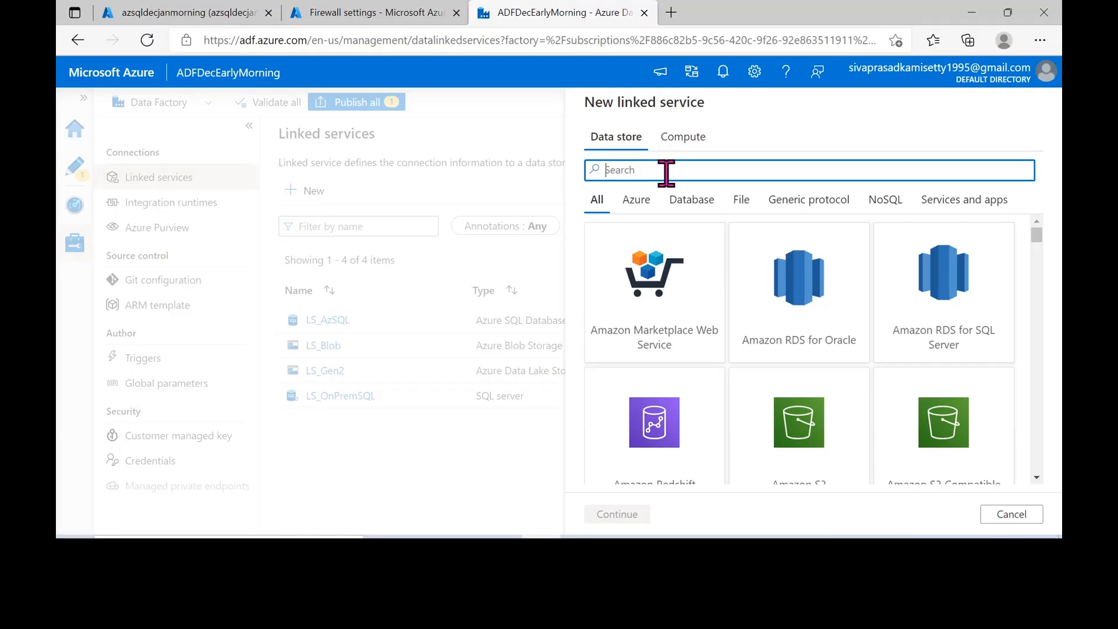
{"action": "type", "text": "sql"}
{"action": "scroll", "coordinate": [973, 319], "scroll_direction": "down", "scroll_amount": 3}
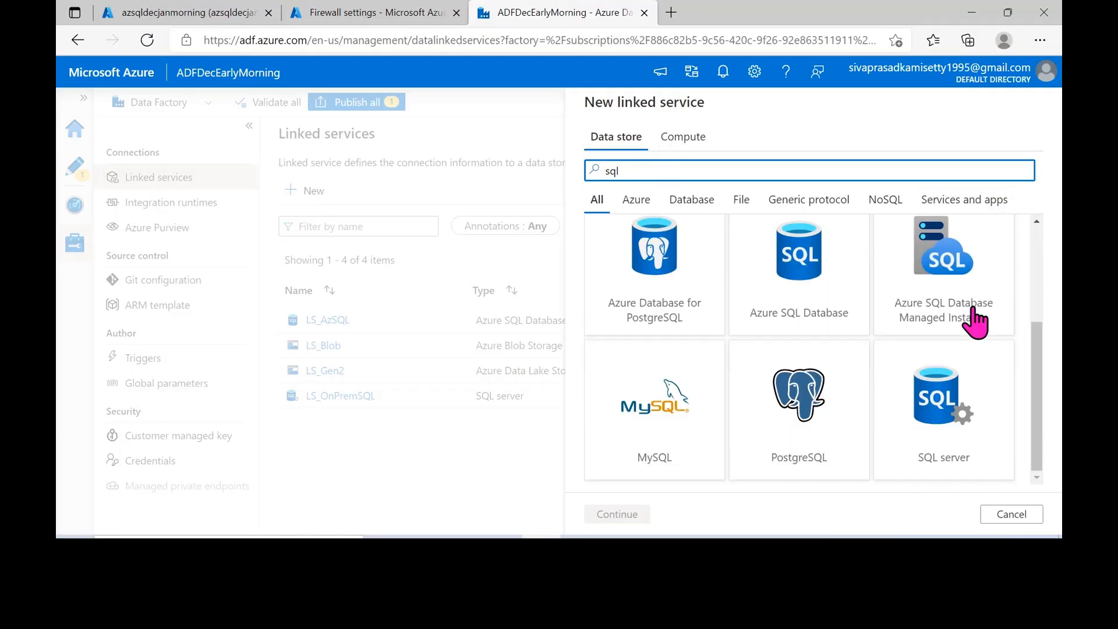
{"action": "scroll", "coordinate": [917, 442], "scroll_direction": "up", "scroll_amount": 2}
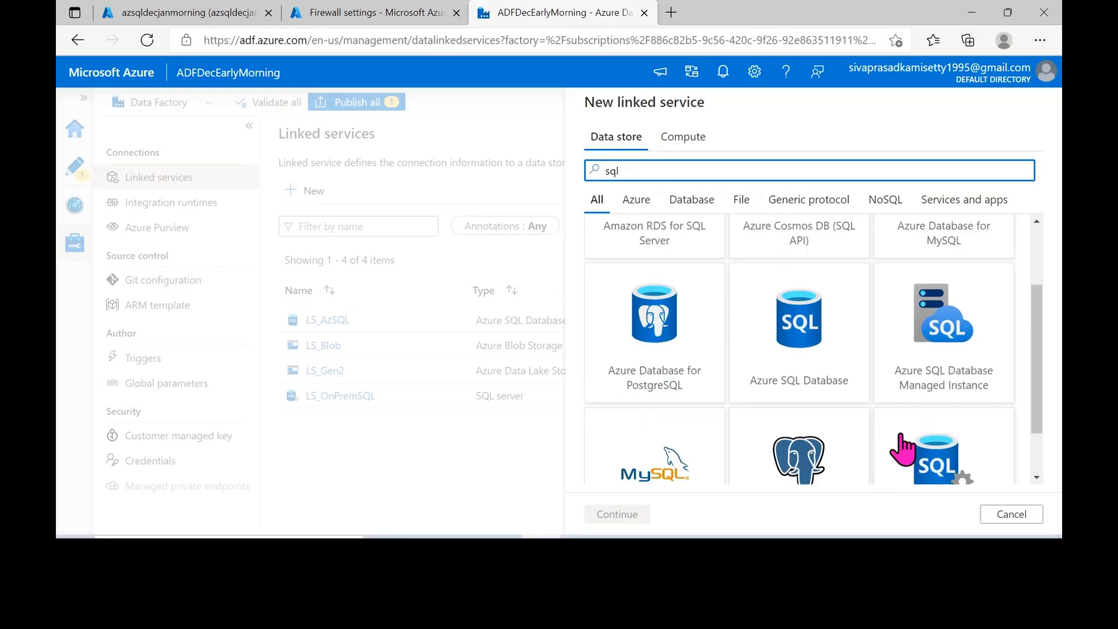
{"action": "left_click", "coordinate": [818, 369]}
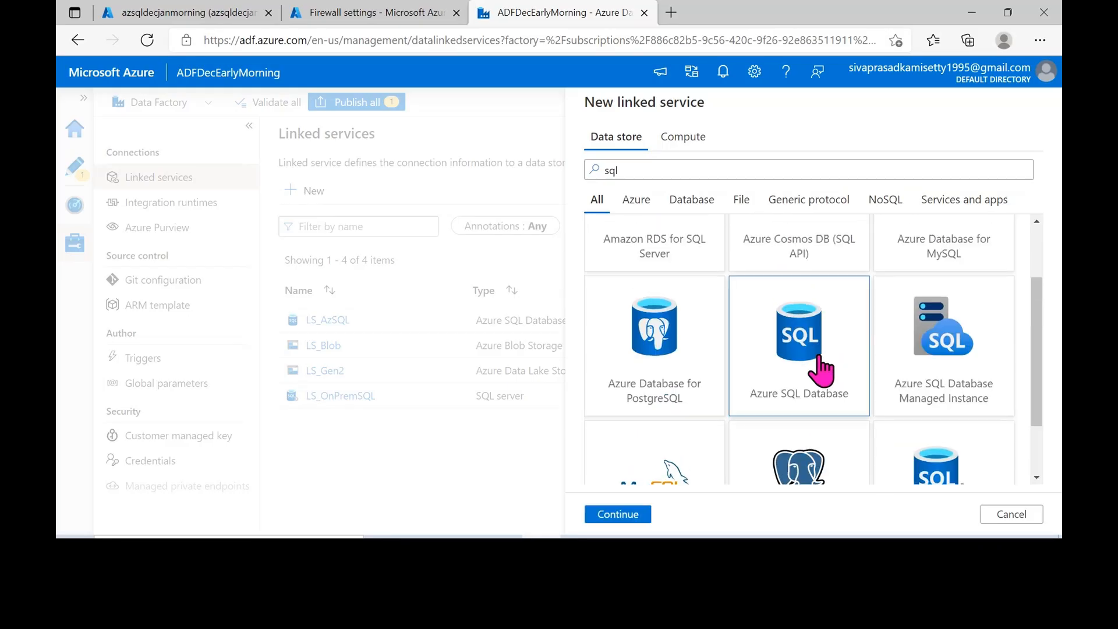
{"action": "left_click", "coordinate": [620, 515]}
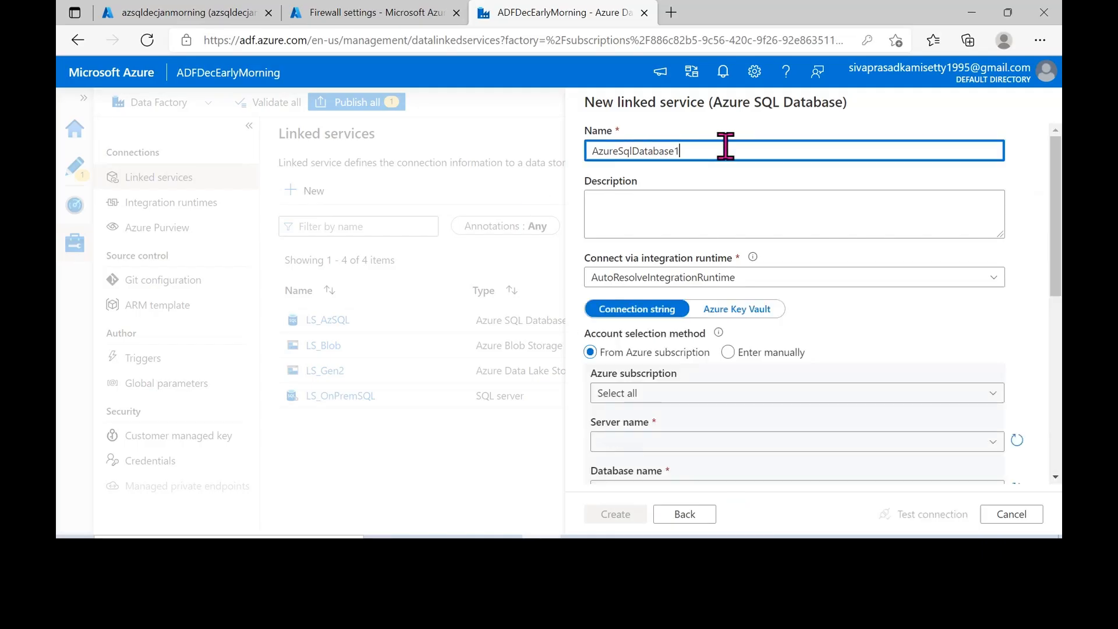
- Name the linked service LS_AzSQL_DecJan and keep AutoResolveIntegrationRuntime as its integration runtime
{"action": "key", "text": "ctrl+a"}
{"action": "type", "text": "L"}
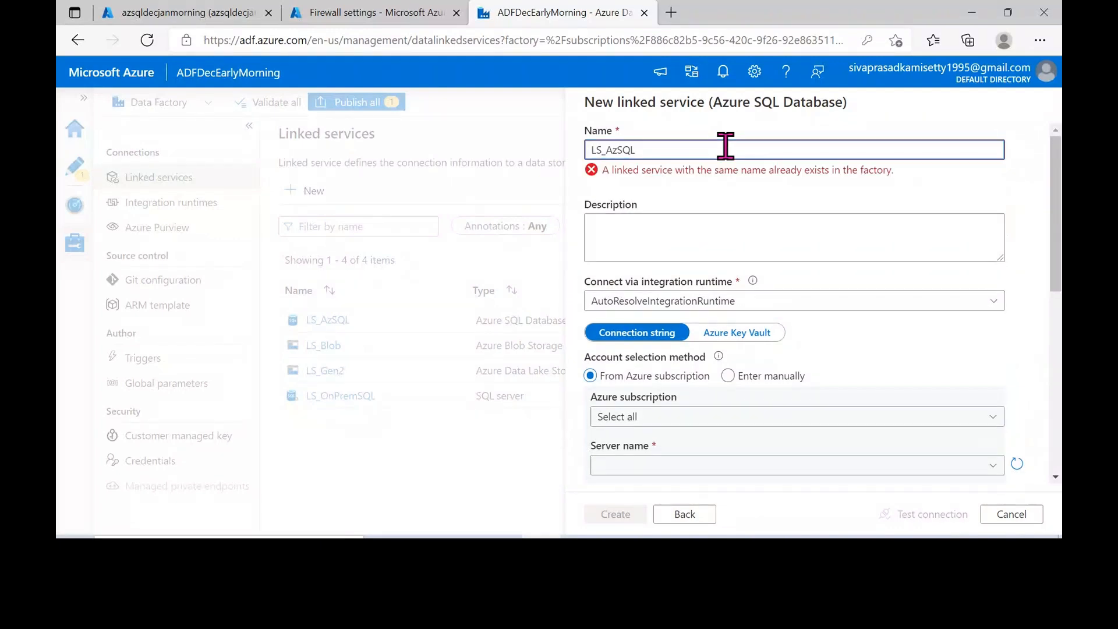
{"action": "type", "text": "S_AzSQL_DecJan"}
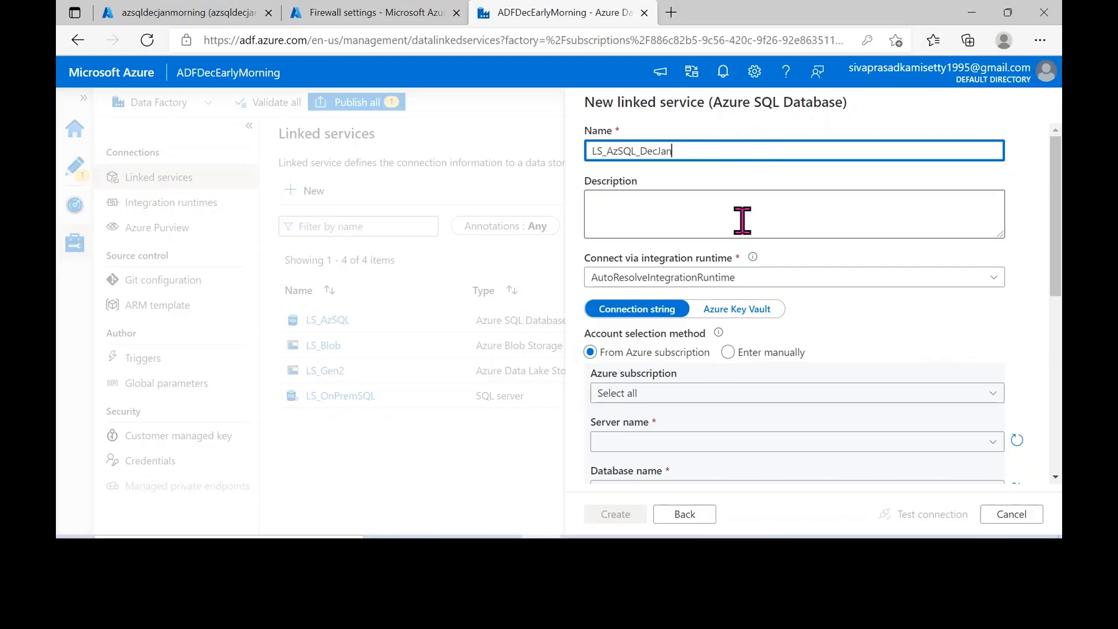
{"action": "left_click", "coordinate": [848, 321]}
{"action": "left_click", "coordinate": [931, 276]}
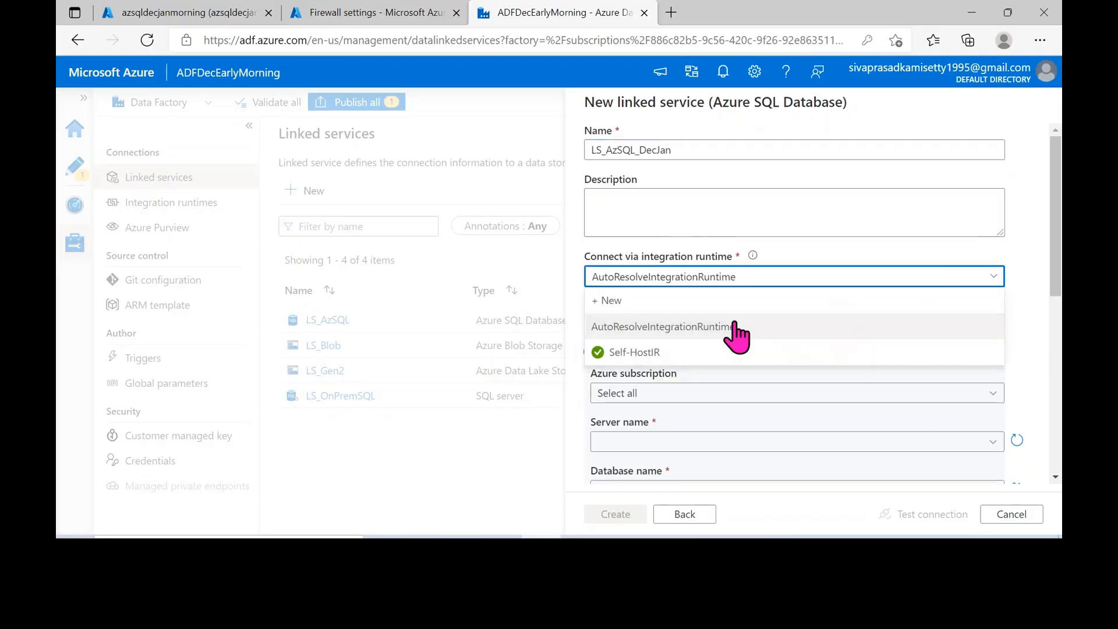
{"action": "left_click", "coordinate": [822, 333]}
{"action": "double_click", "coordinate": [735, 102]}
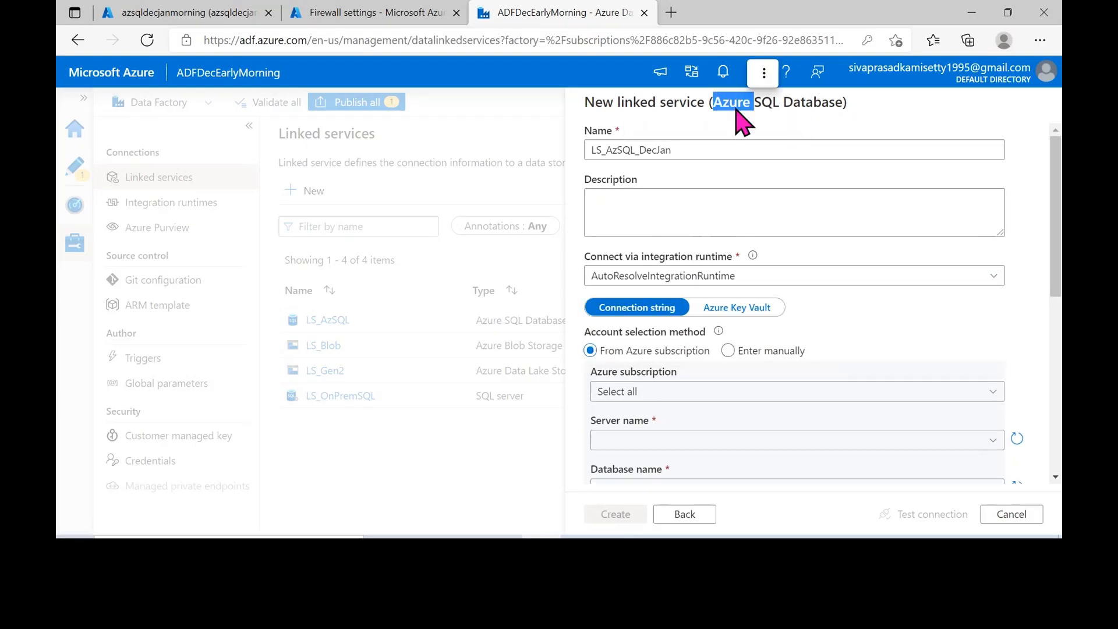
- Choose manual account entry and set the fully qualified domain name to azsqldecjanmorning.database.windows.net, copied from the Day-1 notes
{"action": "scroll", "coordinate": [984, 297], "scroll_direction": "down", "scroll_amount": 2}
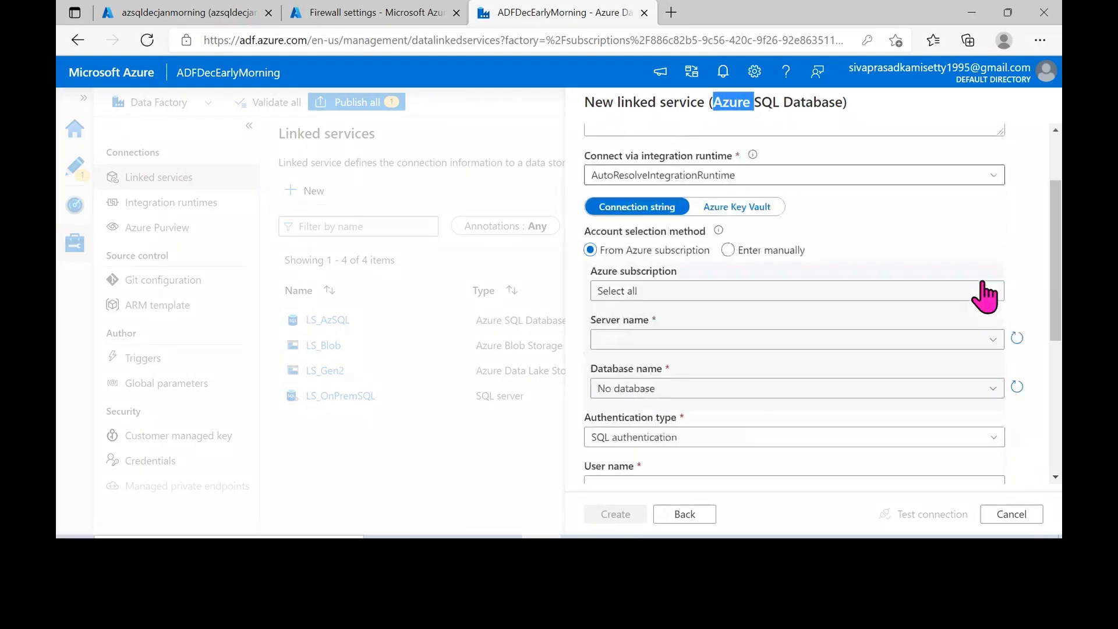
{"action": "left_click", "coordinate": [697, 284]}
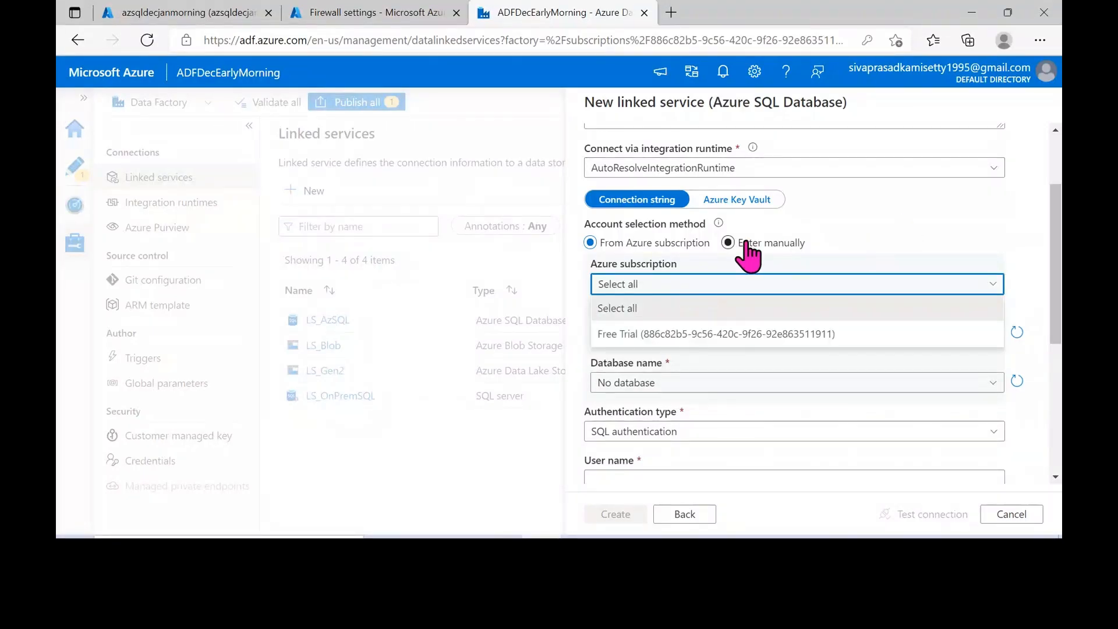
{"action": "left_click", "coordinate": [727, 244]}
{"action": "left_click", "coordinate": [803, 283]}
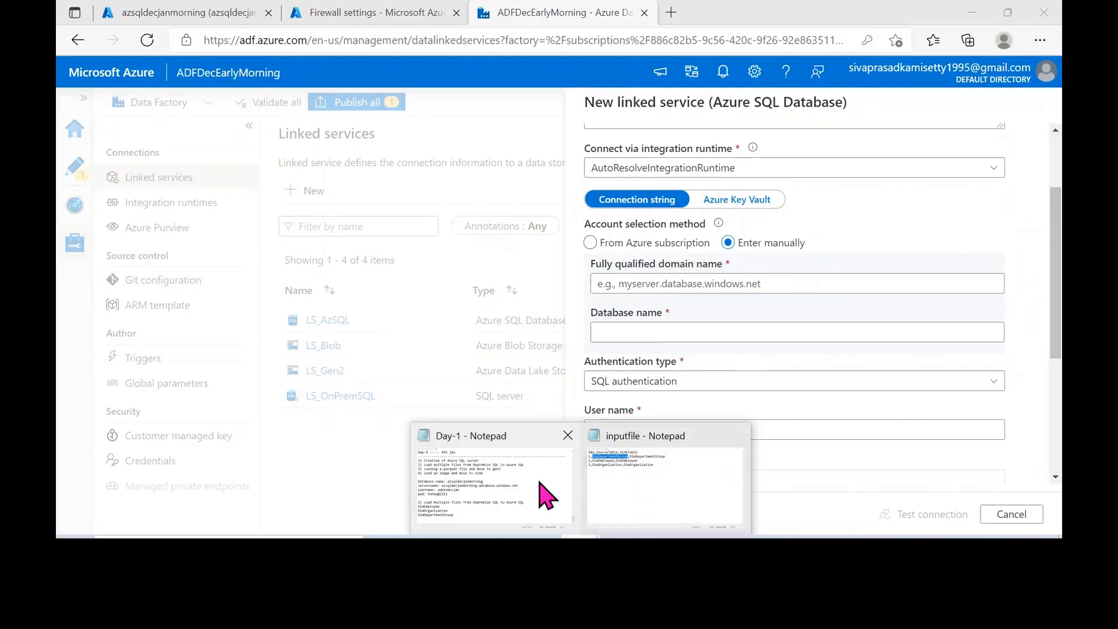
{"action": "left_click", "coordinate": [543, 491]}
{"action": "left_click_drag", "start_coordinate": [739, 262], "coordinate": [222, 269]}
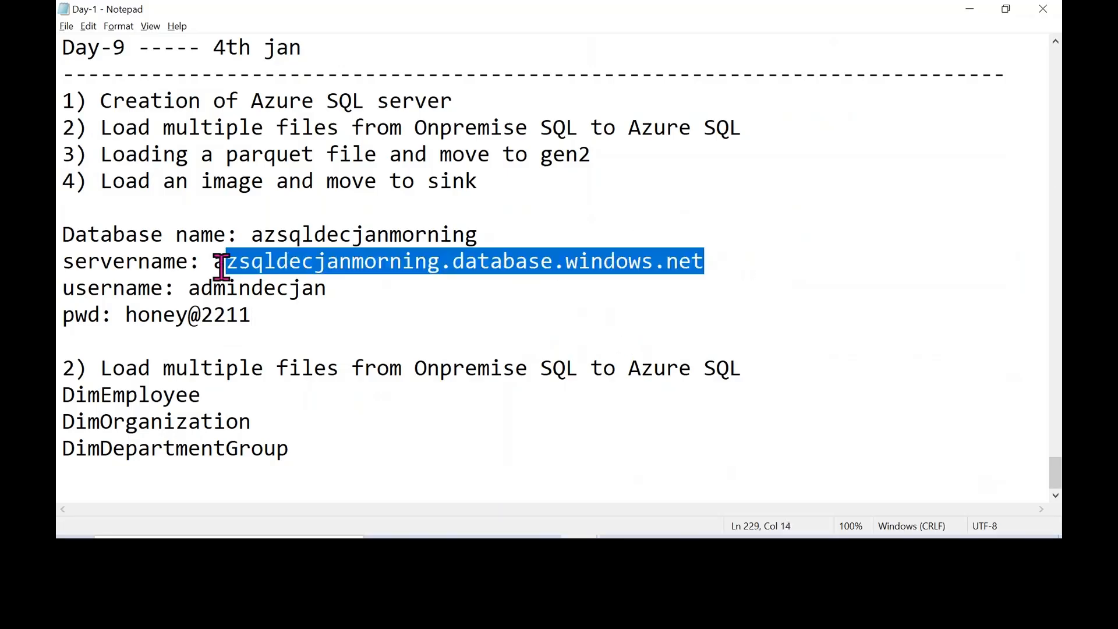
{"action": "key", "text": "ctrl+c"}
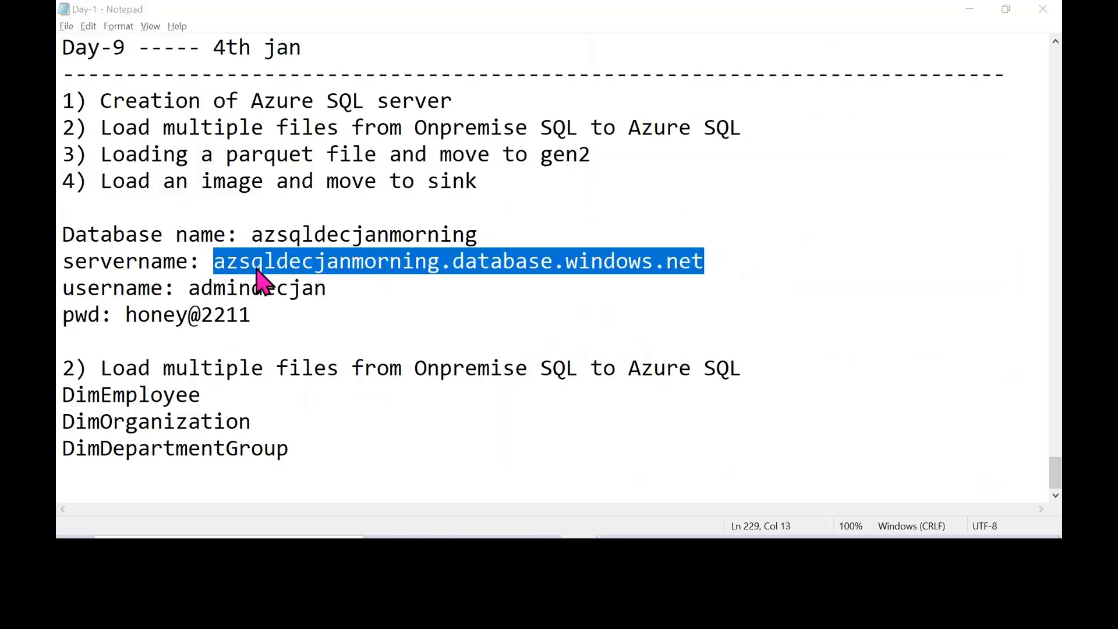
{"action": "key", "text": "alt+Tab"}
{"action": "left_click", "coordinate": [923, 283]}
{"action": "key", "text": "ctrl+v"}
- Set the linked service's database name to azsqldecjanmorning, copied from the Day-1 notes
{"action": "left_click", "coordinate": [868, 346]}
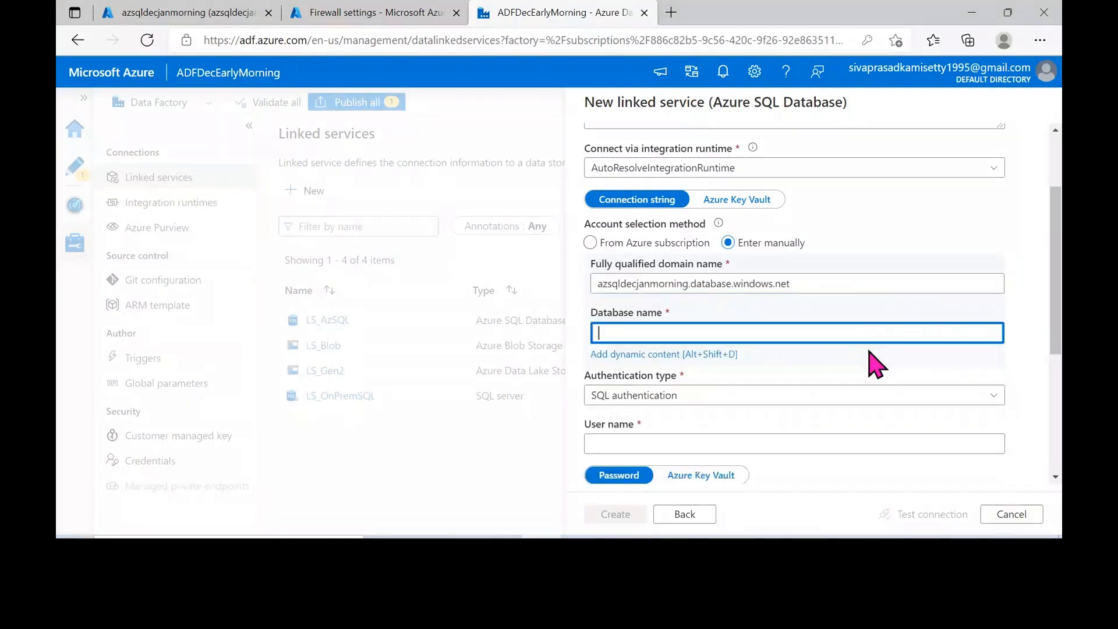
{"action": "key", "text": "alt+Tab"}
{"action": "left_click_drag", "start_coordinate": [262, 235], "coordinate": [365, 235]}
{"action": "left_click_drag", "start_coordinate": [259, 239], "coordinate": [339, 238]}
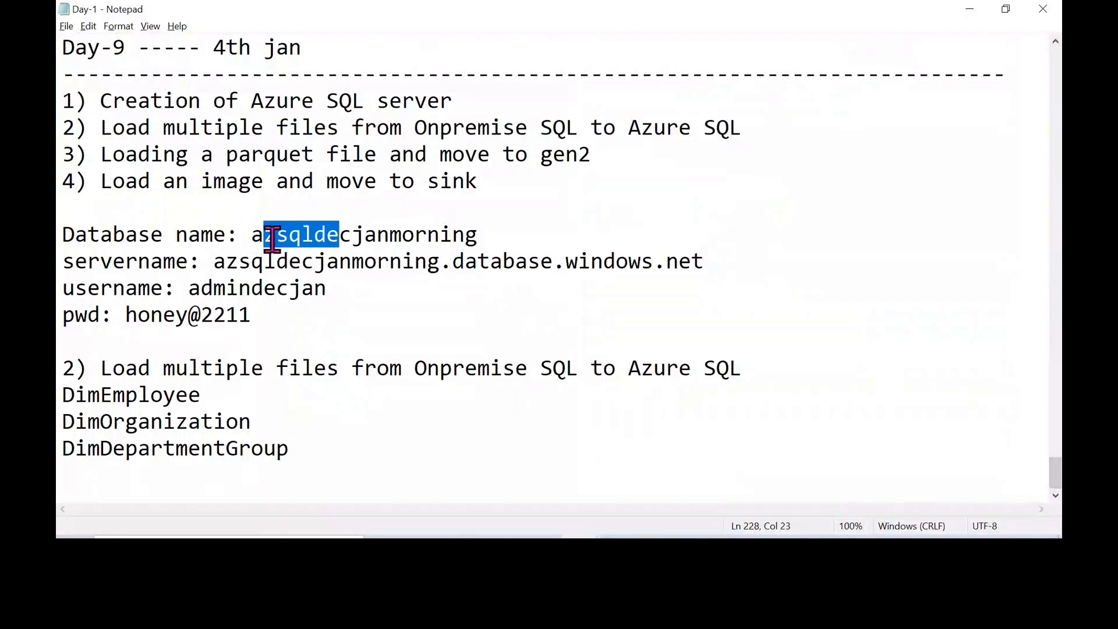
{"action": "left_click_drag", "start_coordinate": [256, 239], "coordinate": [469, 239]}
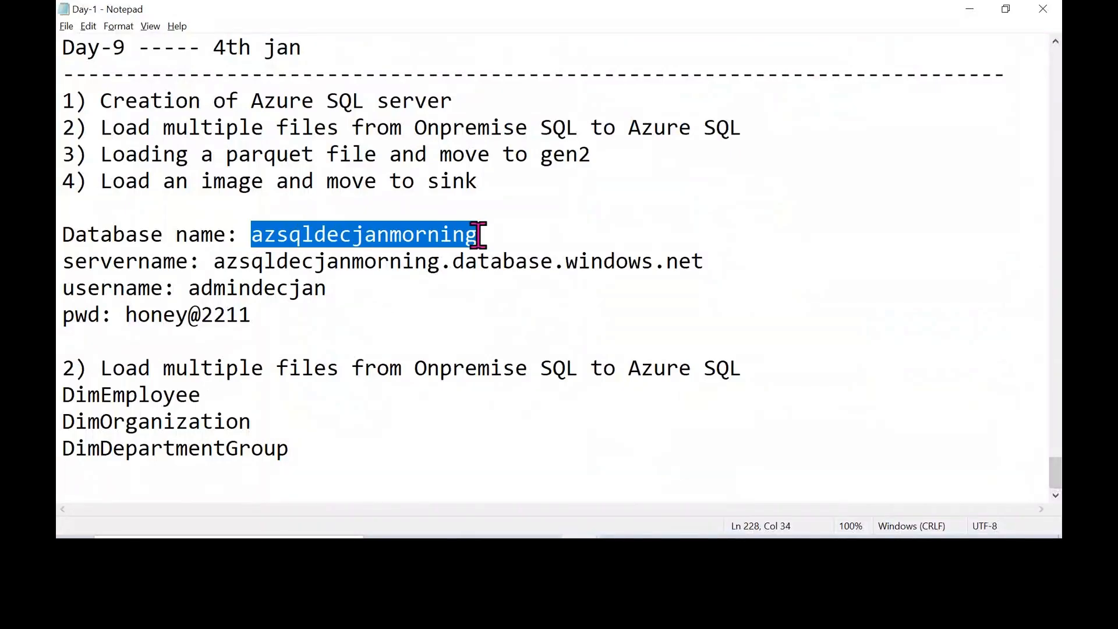
{"action": "key", "text": "ctrl+c"}
{"action": "key", "text": "alt+Tab"}
{"action": "key", "text": "ctrl+v"}
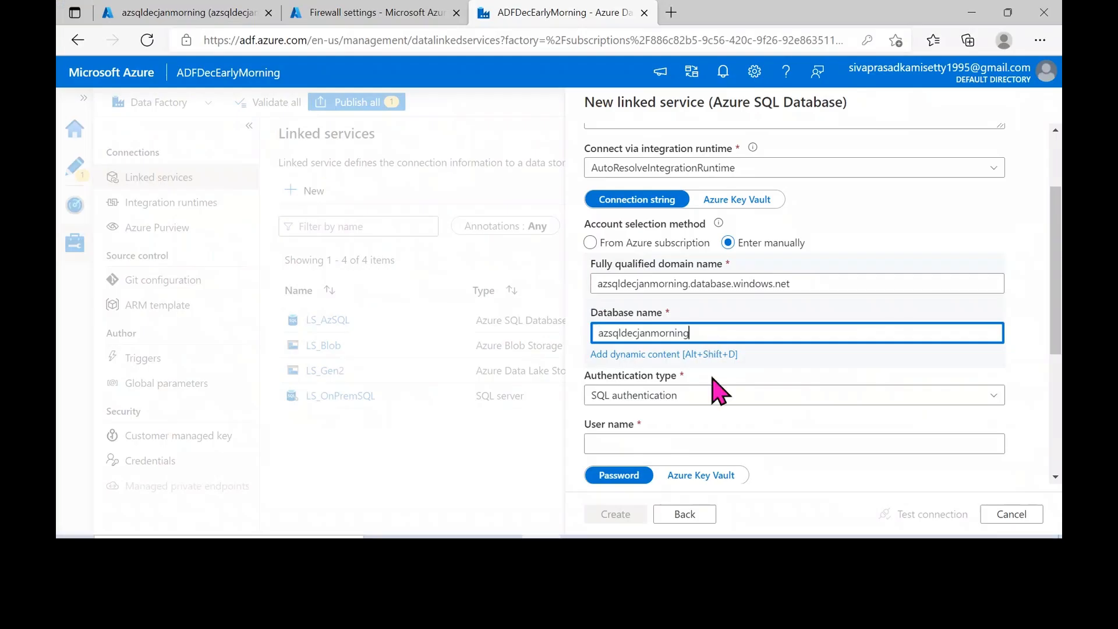
- Set the linked service's user name to admindecjan, copied from the Day-1 notes
{"action": "left_click", "coordinate": [711, 445]}
{"action": "key", "text": "alt+Tab"}
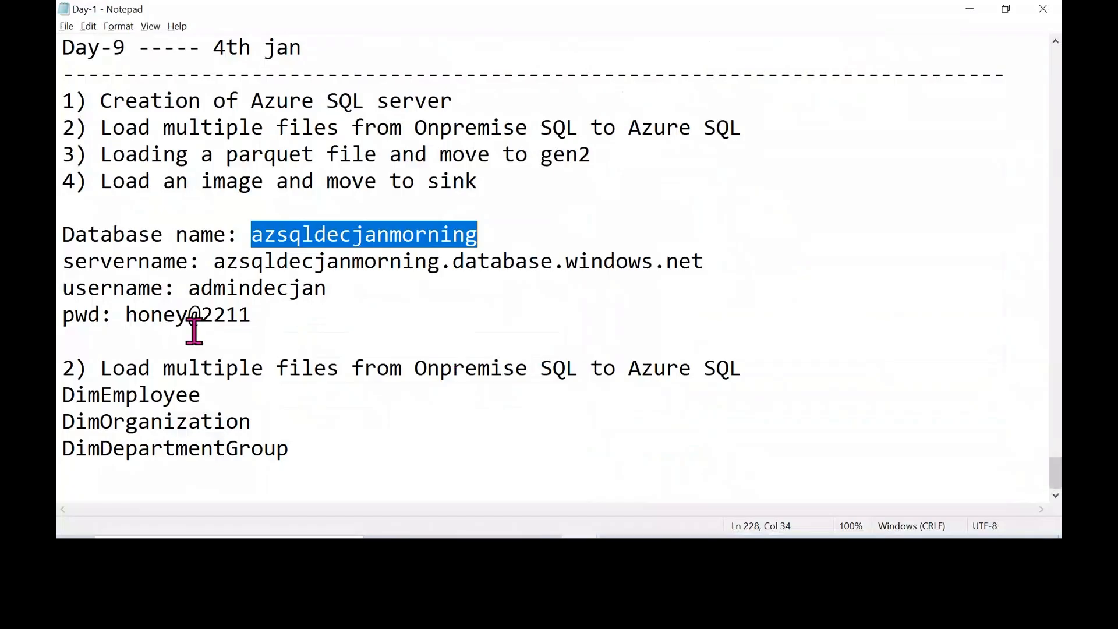
{"action": "left_click_drag", "start_coordinate": [189, 287], "coordinate": [335, 282]}
{"action": "key", "text": "ctrl+c"}
{"action": "key", "text": "alt+Tab"}
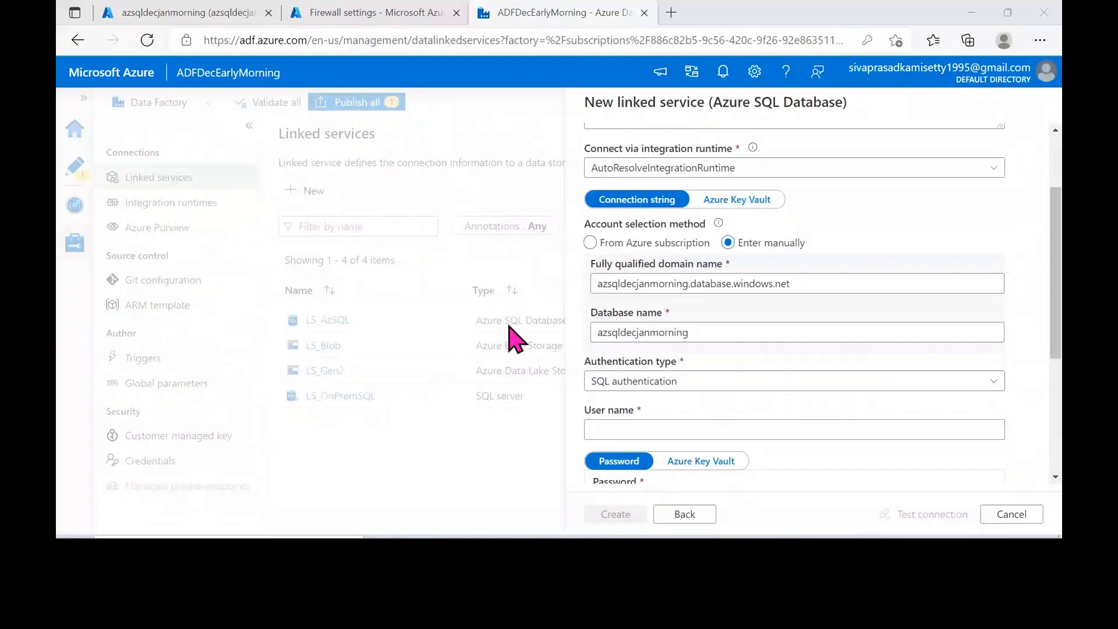
{"action": "left_click", "coordinate": [623, 424]}
{"action": "key", "text": "ctrl+v"}
- Copy the server password from the Day-1 notes into the linked service's password field
{"action": "scroll", "coordinate": [706, 411], "scroll_direction": "down", "scroll_amount": 3}
{"action": "left_click", "coordinate": [681, 354]}
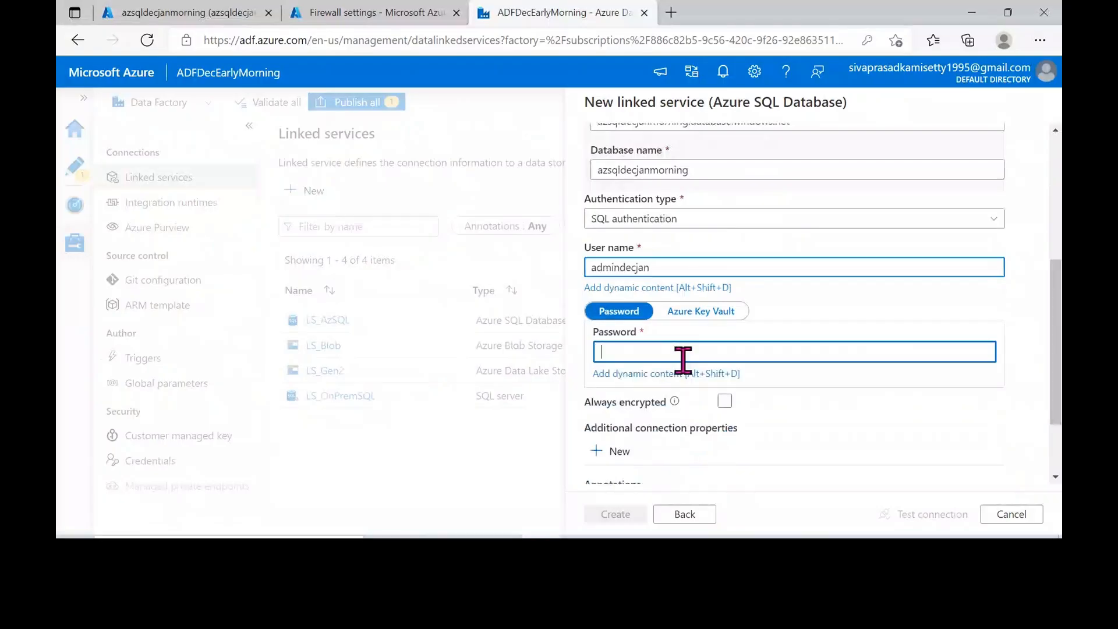
{"action": "key", "text": "alt+Tab"}
{"action": "left_click_drag", "start_coordinate": [131, 311], "coordinate": [248, 308]}
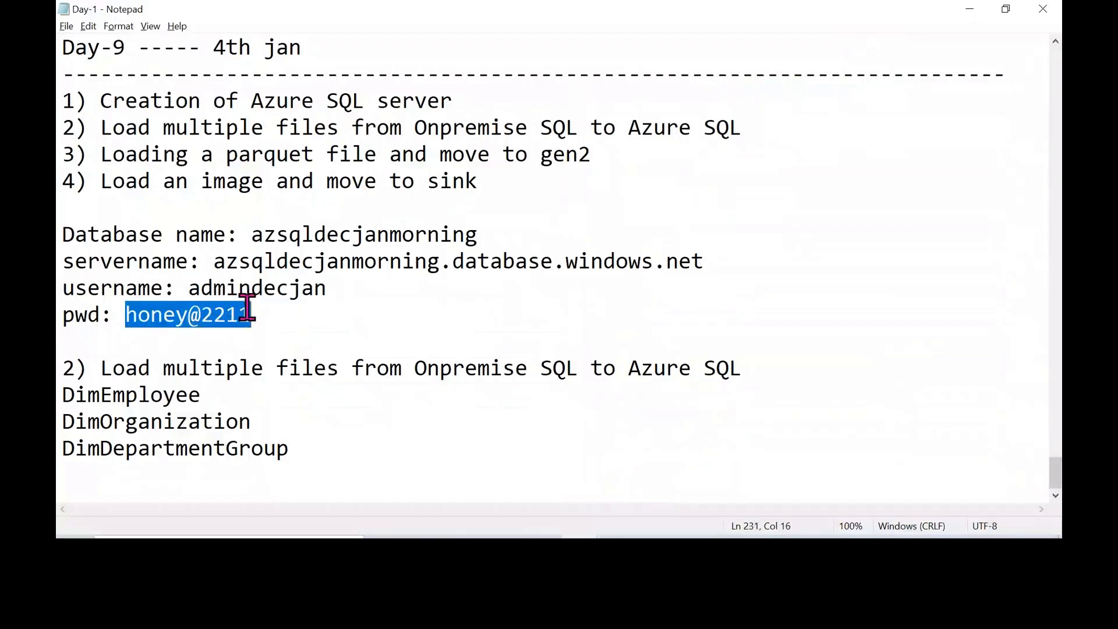
{"action": "key", "text": "ctrl+c"}
{"action": "key", "text": "alt+Tab"}
{"action": "key", "text": "ctrl+v"}
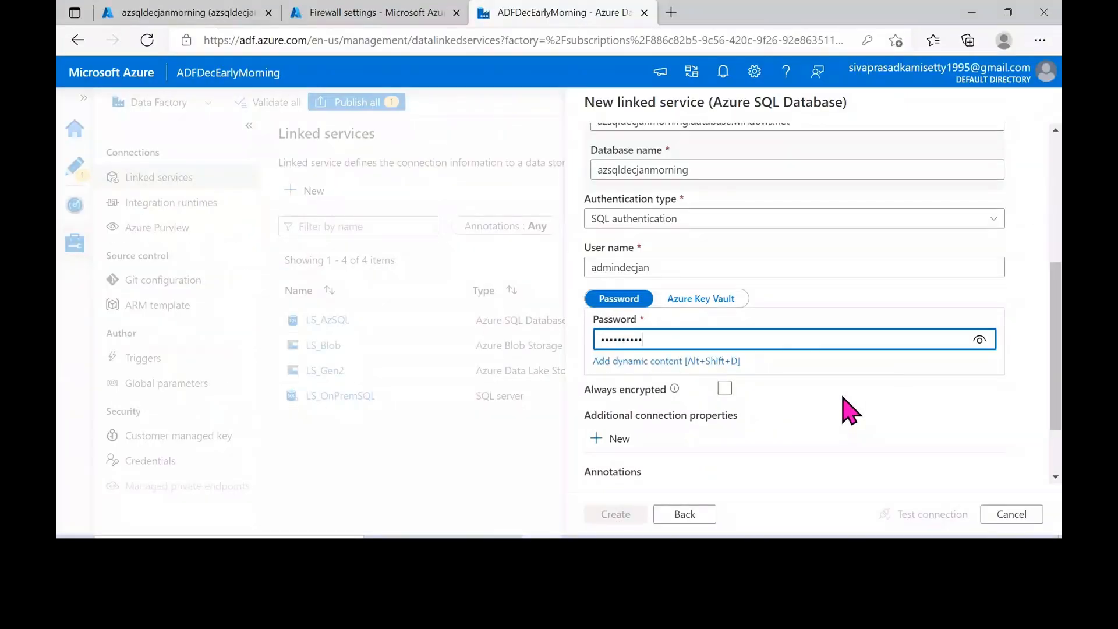
- Test the linked service's connection and copy the client IP address given in the error details
{"action": "scroll", "coordinate": [908, 442], "scroll_direction": "down", "scroll_amount": 2}
{"action": "left_click", "coordinate": [964, 518]}
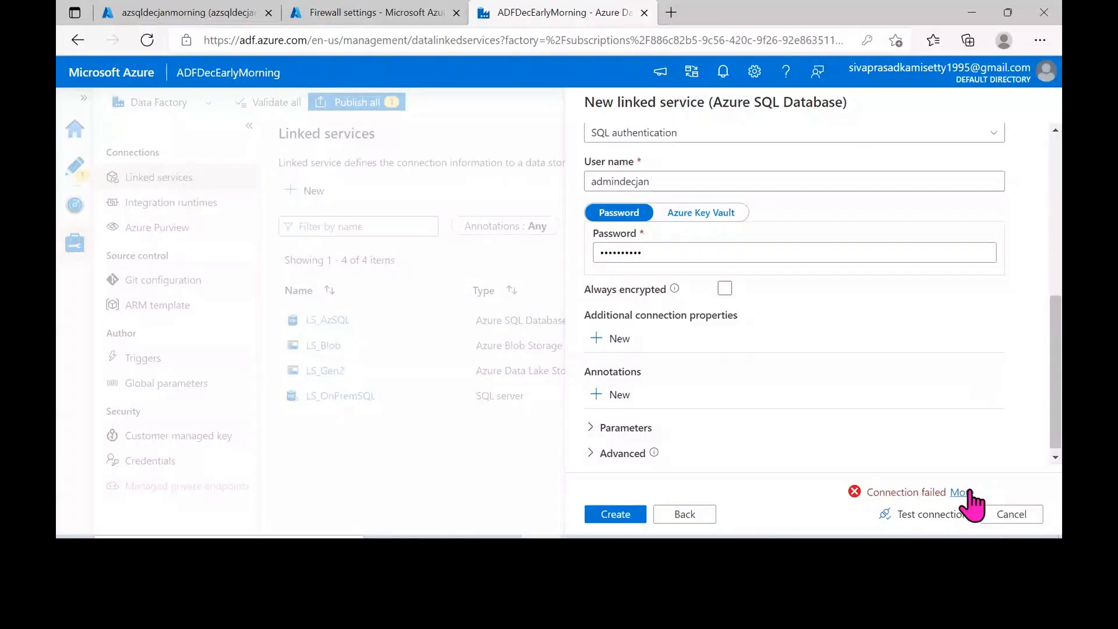
{"action": "left_click", "coordinate": [966, 493]}
{"action": "scroll", "coordinate": [908, 326], "scroll_direction": "down", "scroll_amount": 2}
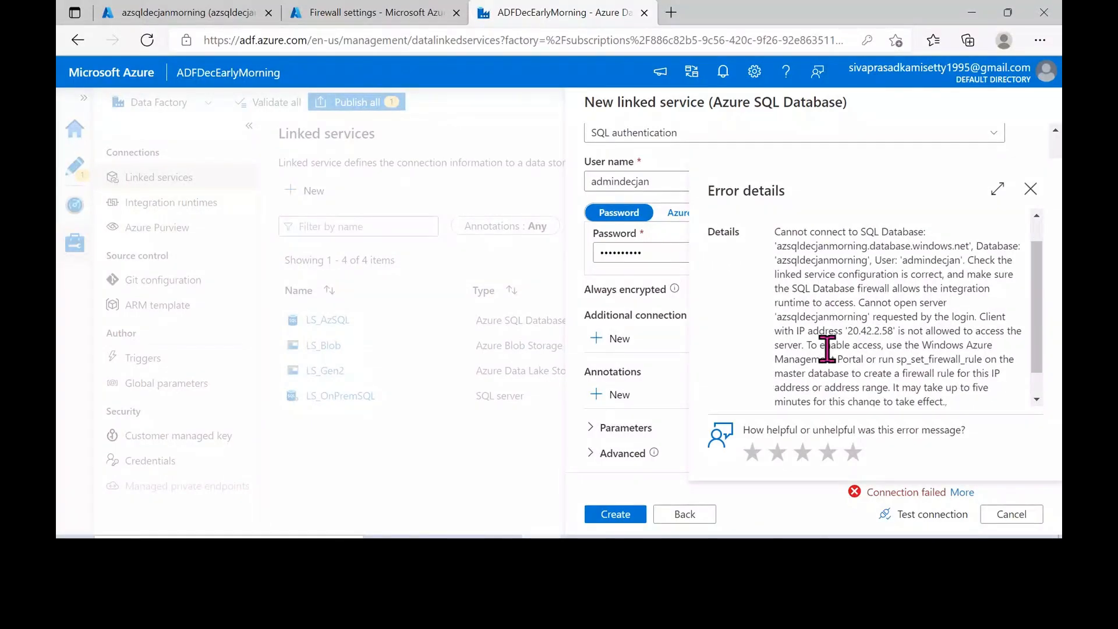
{"action": "scroll", "coordinate": [838, 337], "scroll_direction": "down", "scroll_amount": 1}
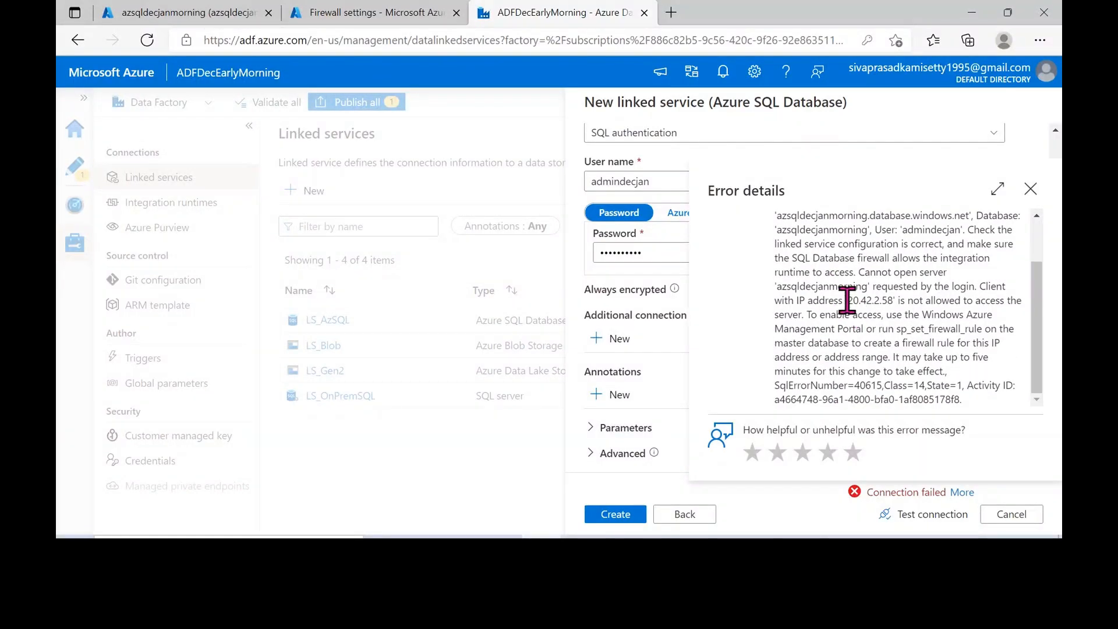
{"action": "left_click_drag", "start_coordinate": [848, 301], "coordinate": [894, 300]}
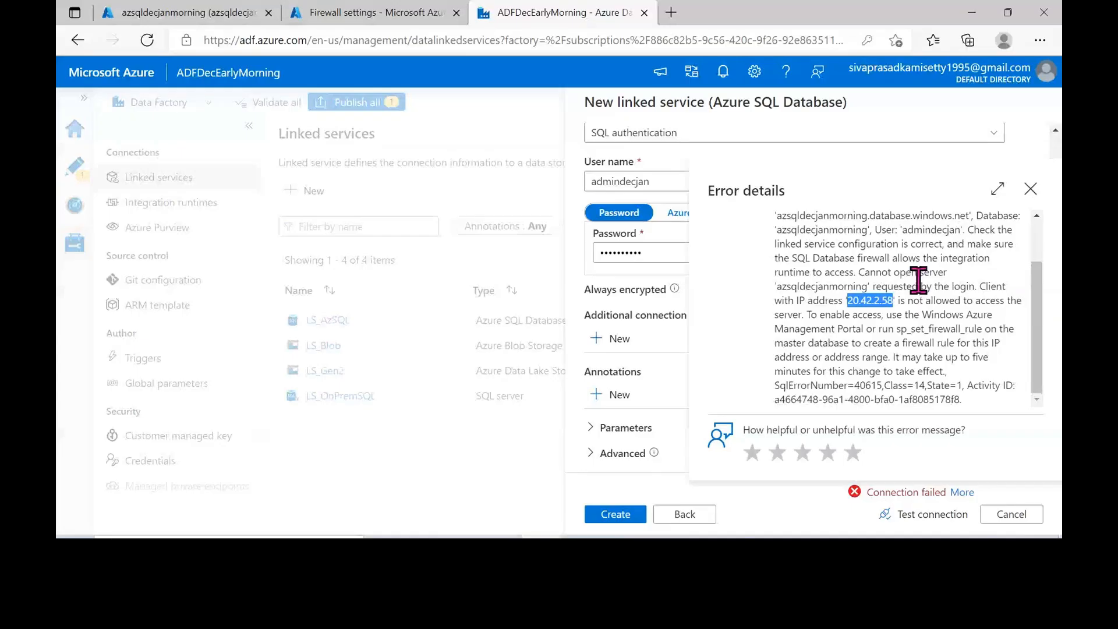
- Complete the decjan firewall rule on azsqlserverdec with the copied address 20.42.2.58 as start and end IP, and save the rules
{"action": "left_click", "coordinate": [341, 11]}
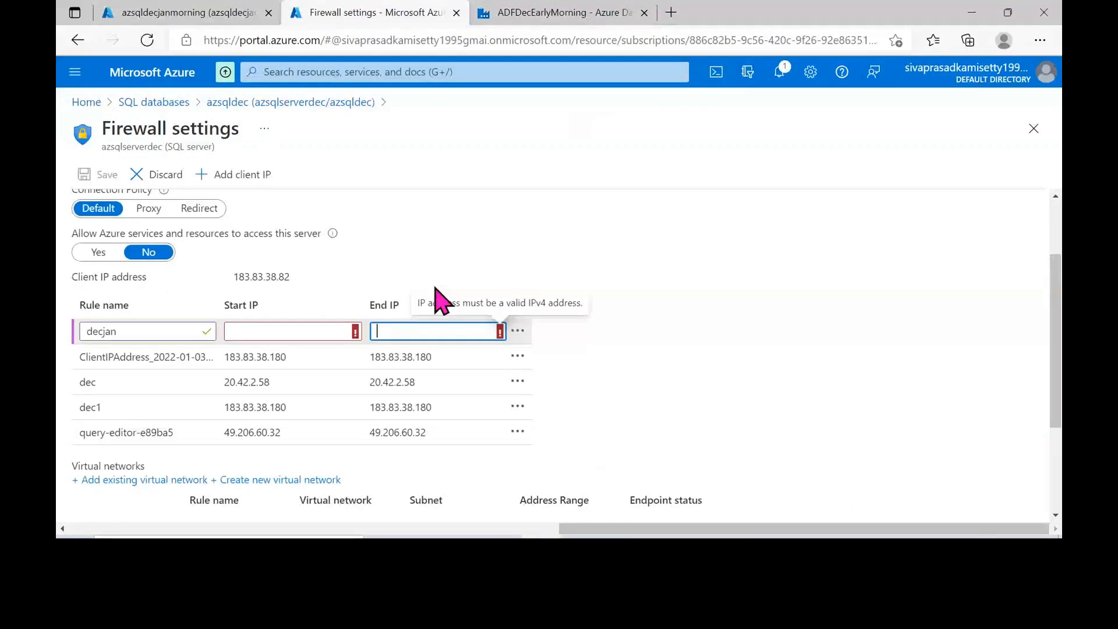
{"action": "left_click", "coordinate": [309, 332]}
{"action": "key", "text": "ctrl+v"}
{"action": "left_click", "coordinate": [436, 331]}
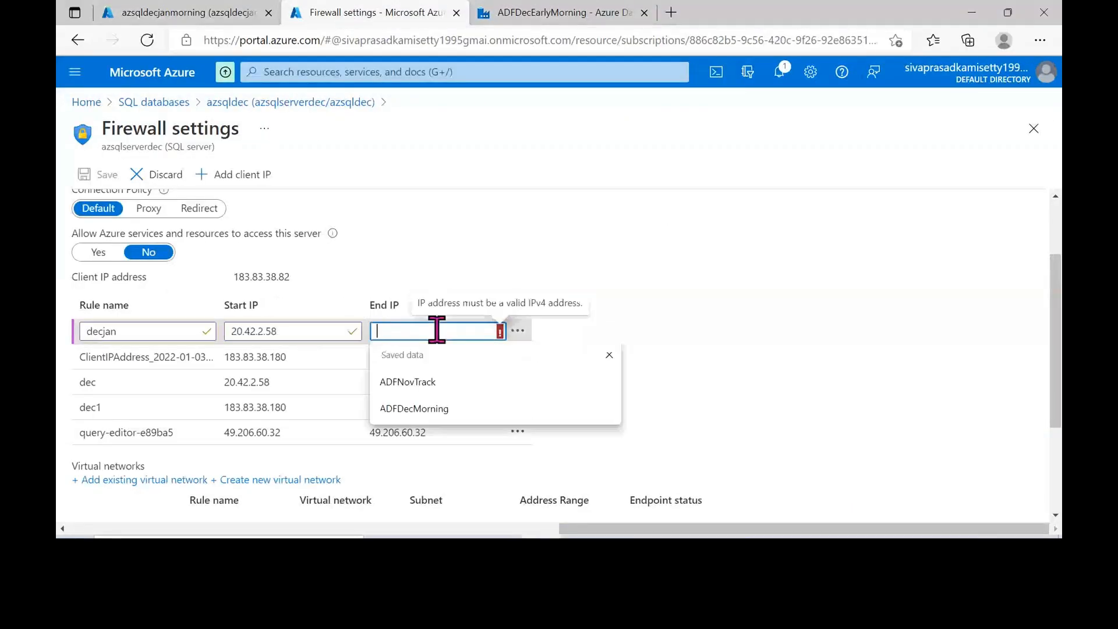
{"action": "key", "text": "ctrl+v"}
{"action": "left_click", "coordinate": [100, 175]}
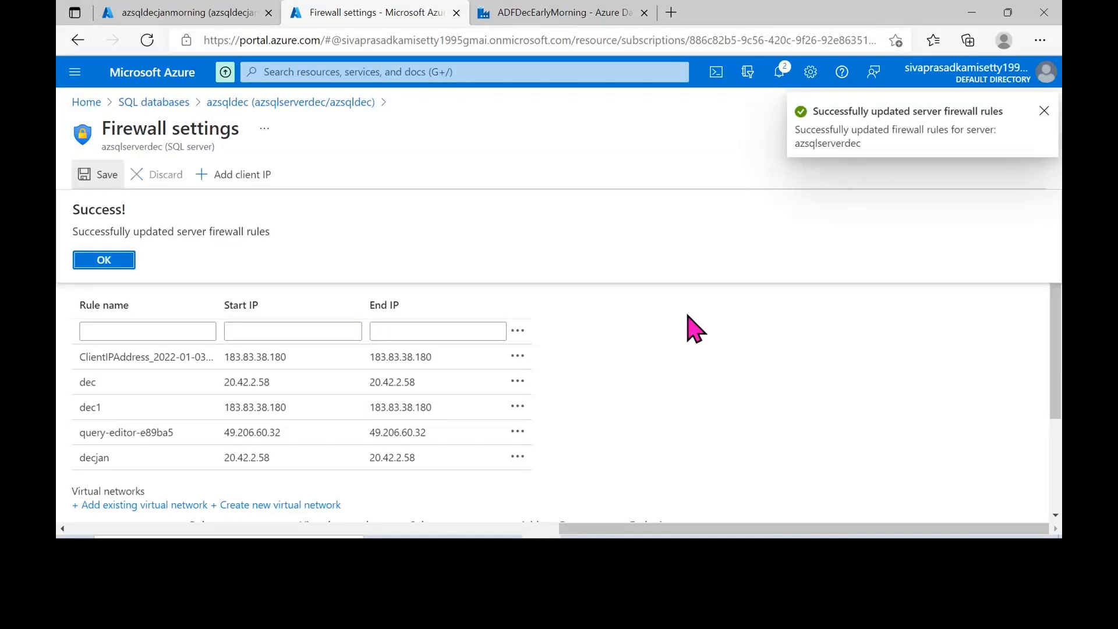
- Return to the linked service in Data Factory, retest its connection and copy the client IP address from the new error details
{"action": "left_click", "coordinate": [545, 13]}
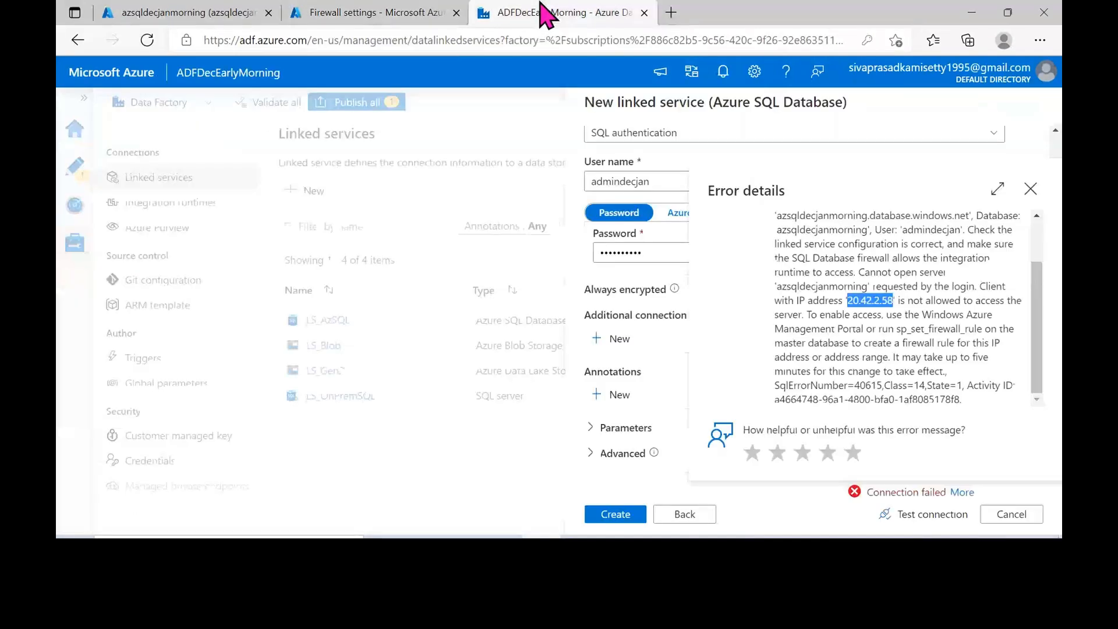
{"action": "left_click", "coordinate": [1031, 189]}
{"action": "scroll", "coordinate": [895, 351], "scroll_direction": "up", "scroll_amount": 5}
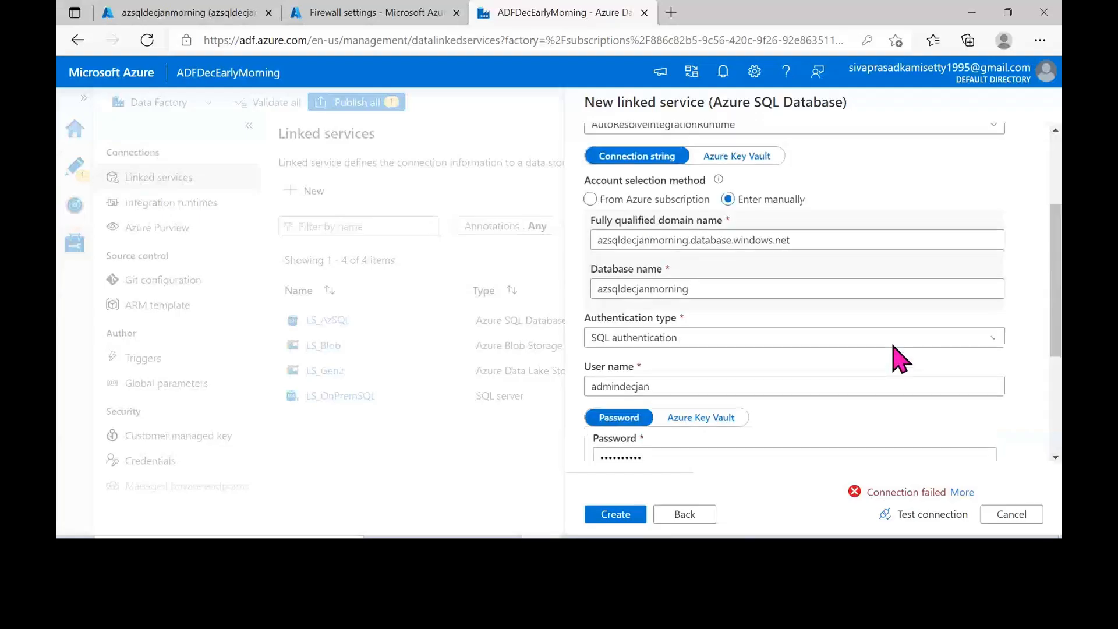
{"action": "double_click", "coordinate": [735, 103]}
{"action": "left_click", "coordinate": [778, 279]}
{"action": "left_click", "coordinate": [778, 279]}
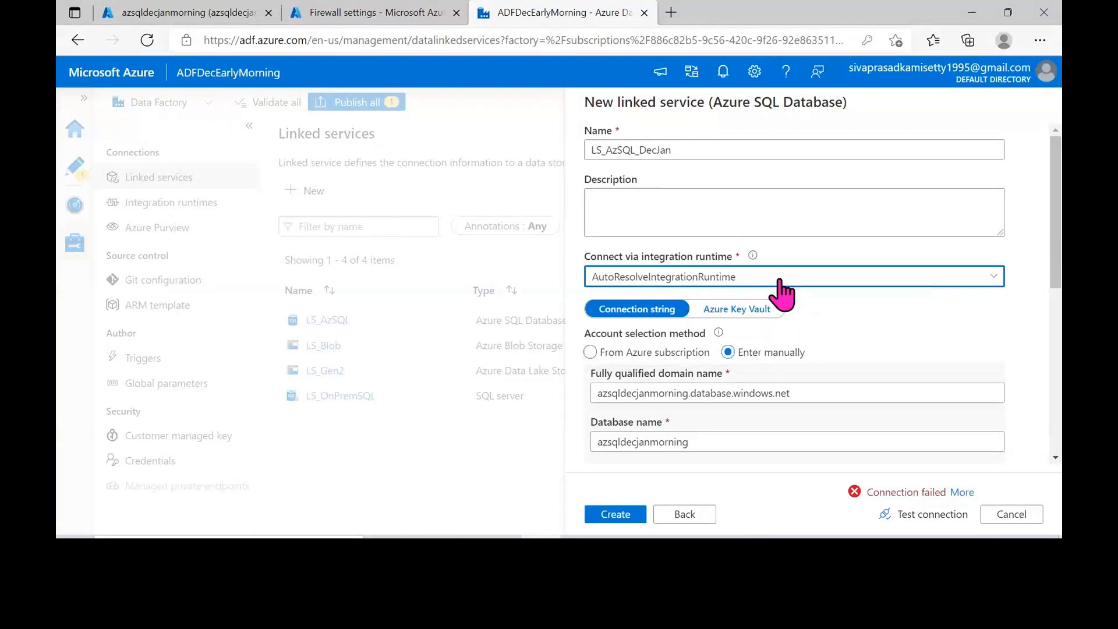
{"action": "left_click_drag", "start_coordinate": [1059, 228], "coordinate": [1059, 387]}
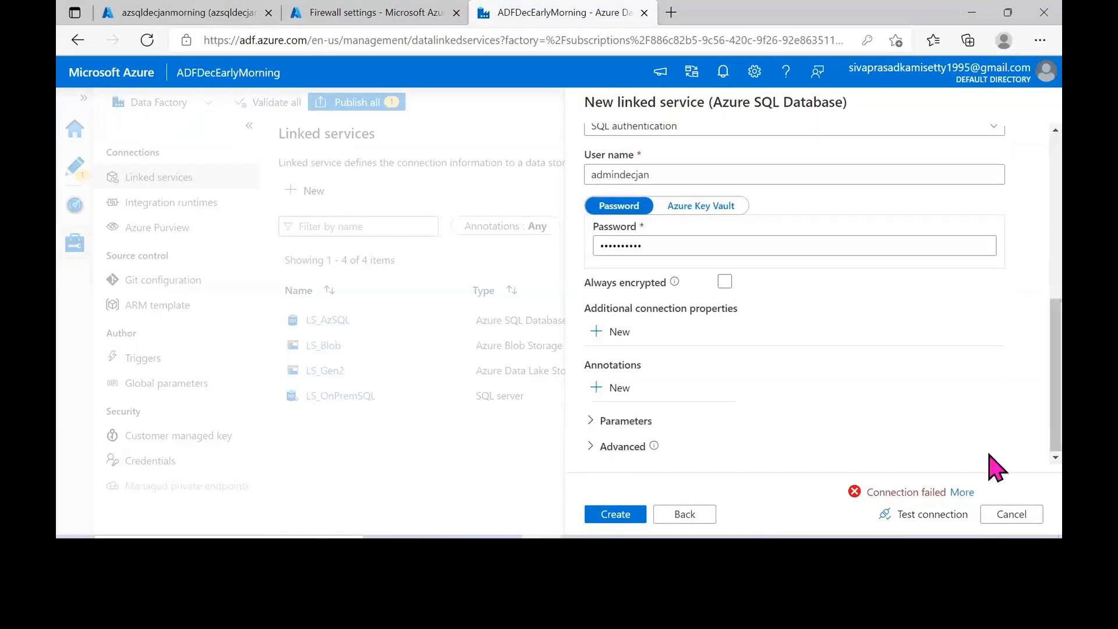
{"action": "left_click", "coordinate": [926, 513]}
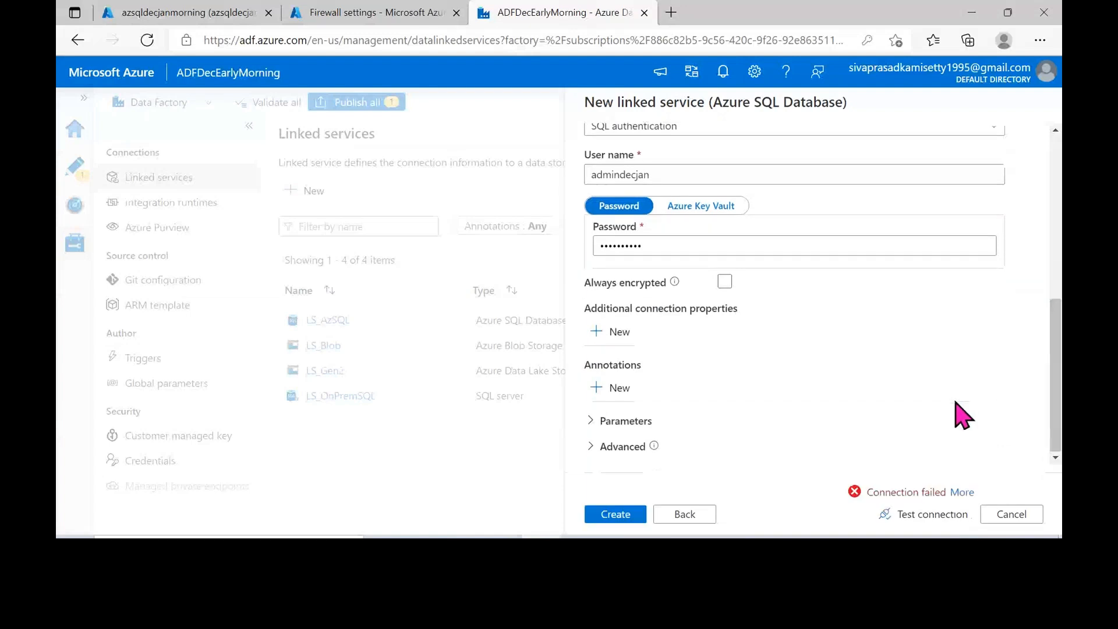
{"action": "left_click", "coordinate": [963, 492]}
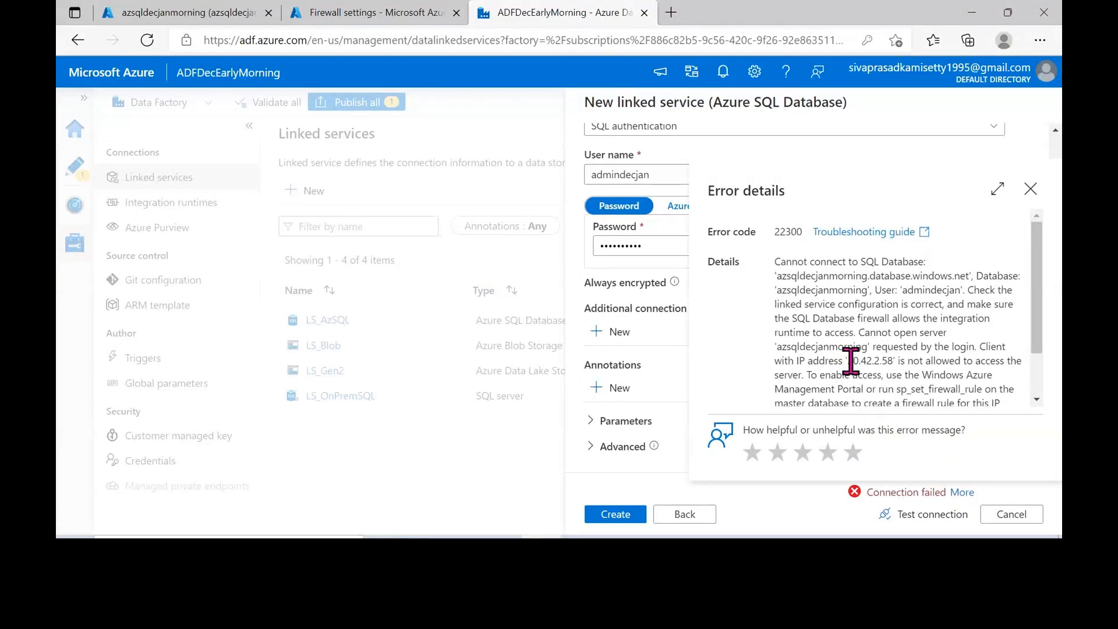
{"action": "left_click_drag", "start_coordinate": [851, 362], "coordinate": [895, 362]}
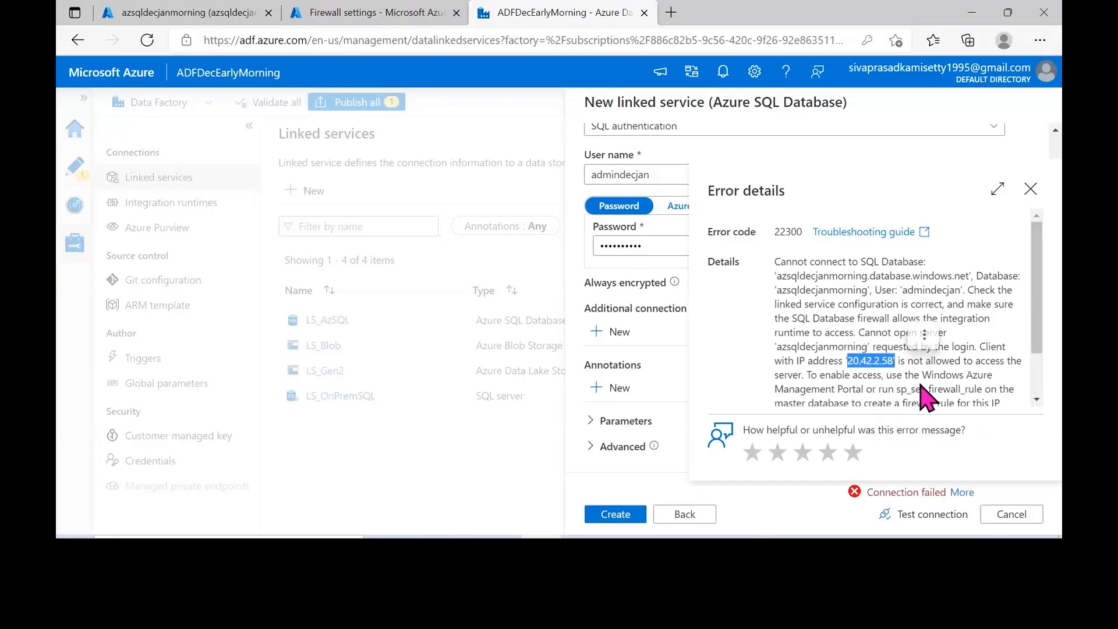
- Compare the client IP and server name in the error details with the rules in the azsqlserverdec firewall settings
{"action": "left_click", "coordinate": [370, 13]}
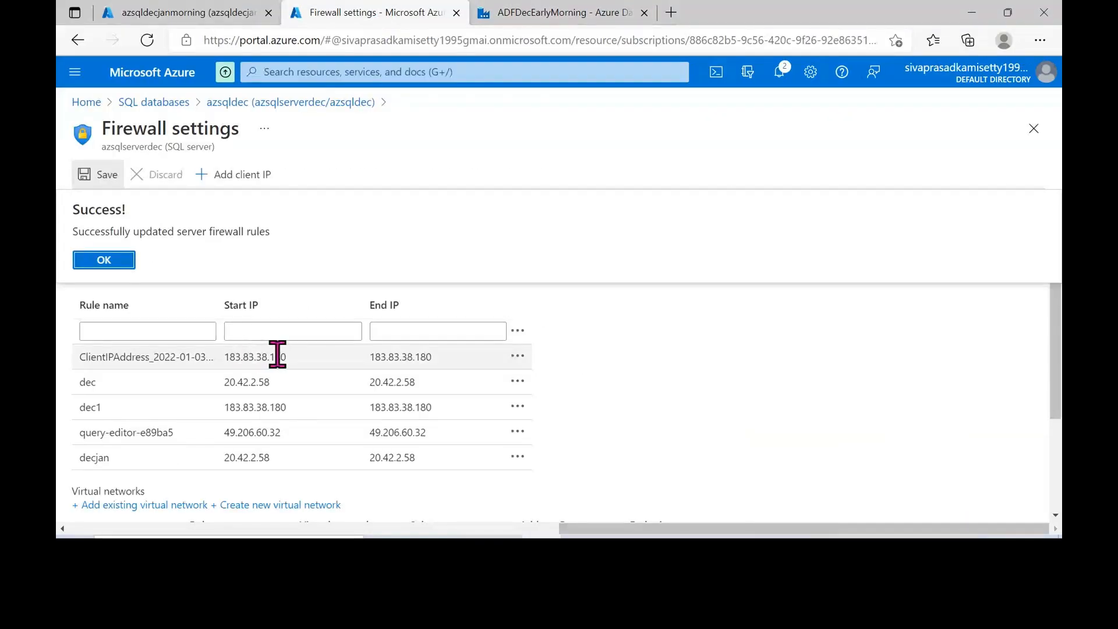
{"action": "left_click", "coordinate": [532, 11]}
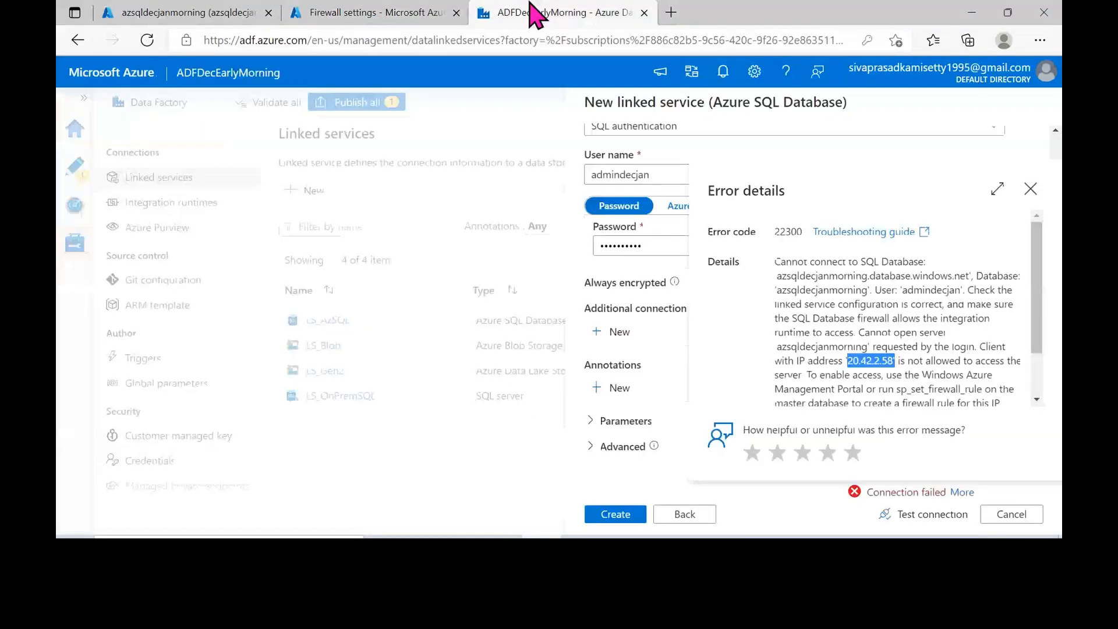
{"action": "left_click", "coordinate": [374, 12]}
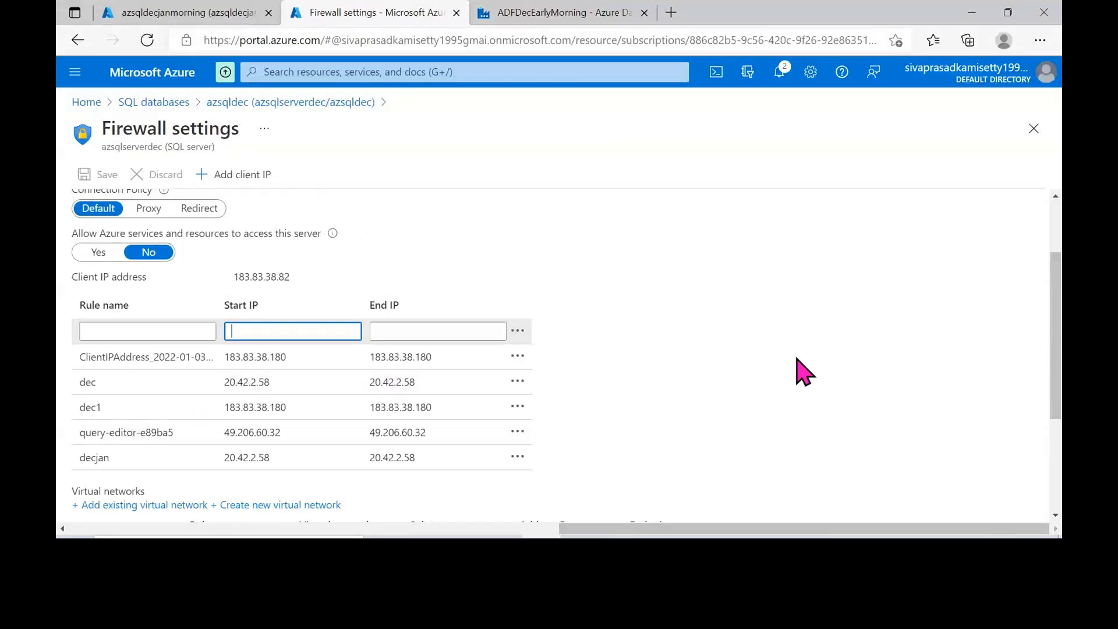
{"action": "scroll", "coordinate": [798, 369], "scroll_direction": "up", "scroll_amount": 2}
{"action": "left_click", "coordinate": [596, 15]}
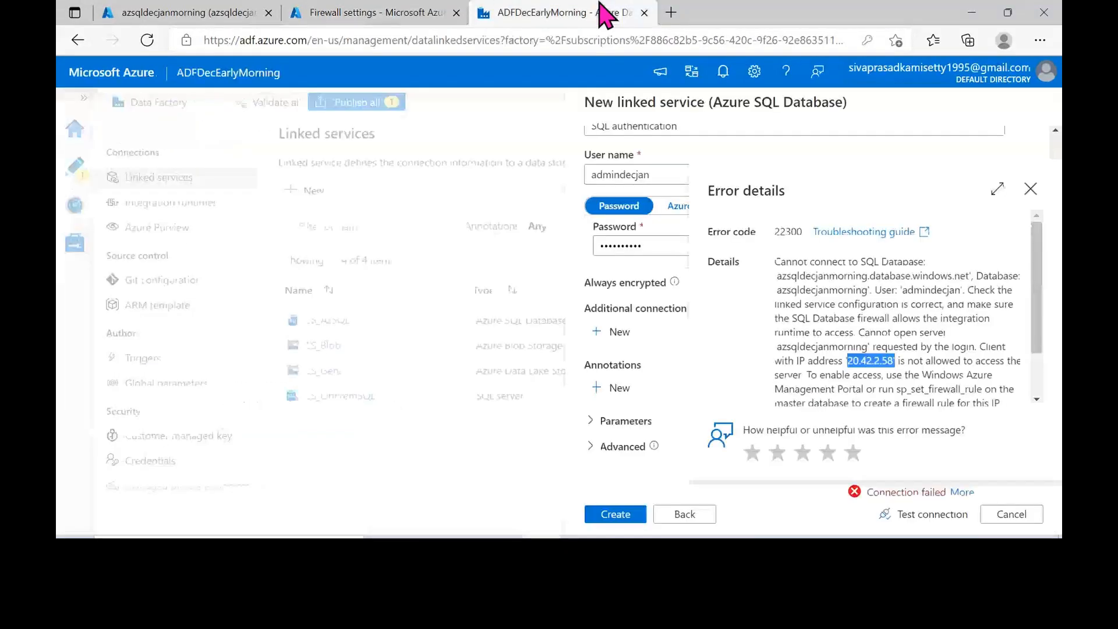
{"action": "scroll", "coordinate": [943, 312], "scroll_direction": "down", "scroll_amount": 2}
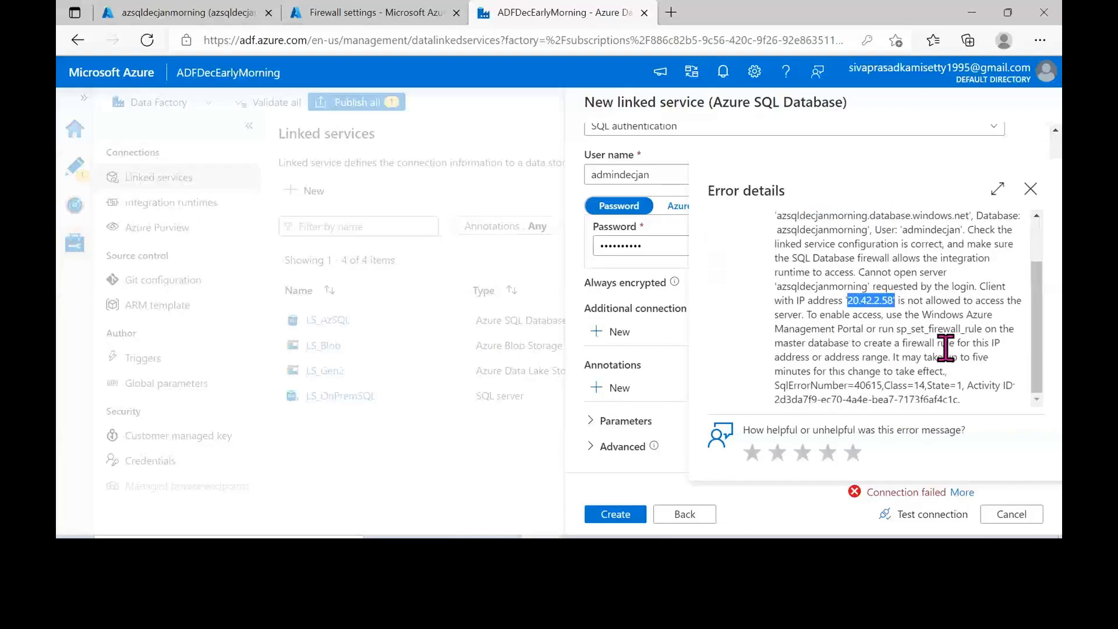
{"action": "scroll", "coordinate": [944, 355], "scroll_direction": "up", "scroll_amount": 2}
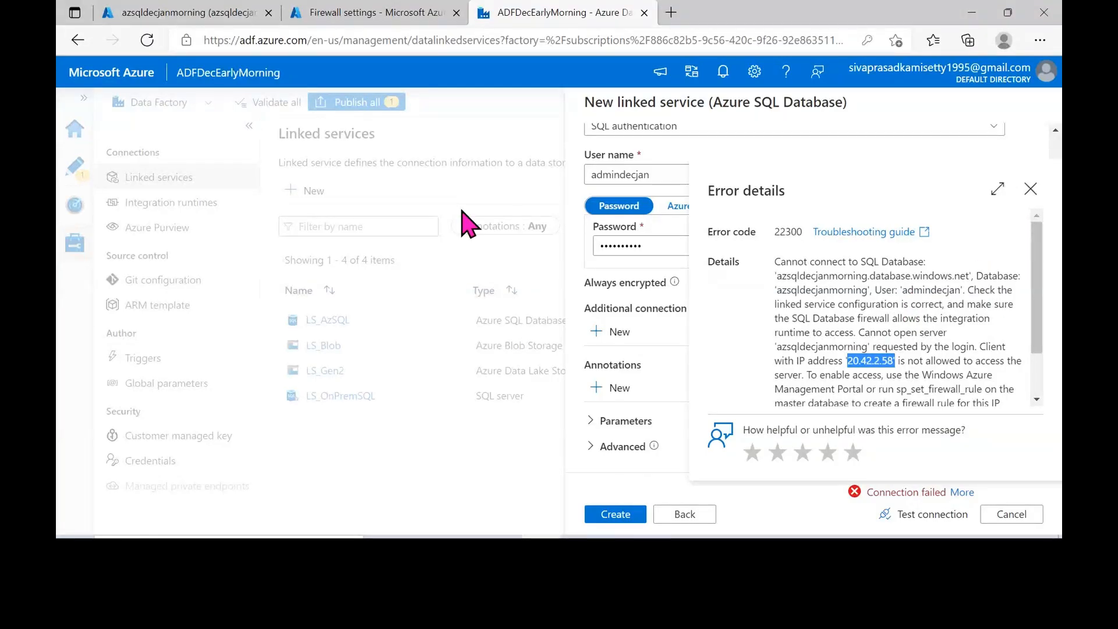
- Close the azsqlserverdec firewall settings and open those of the azsqldecjanmorning server through the resource group RG_DecEarlyMorning
{"action": "left_click", "coordinate": [314, 12]}
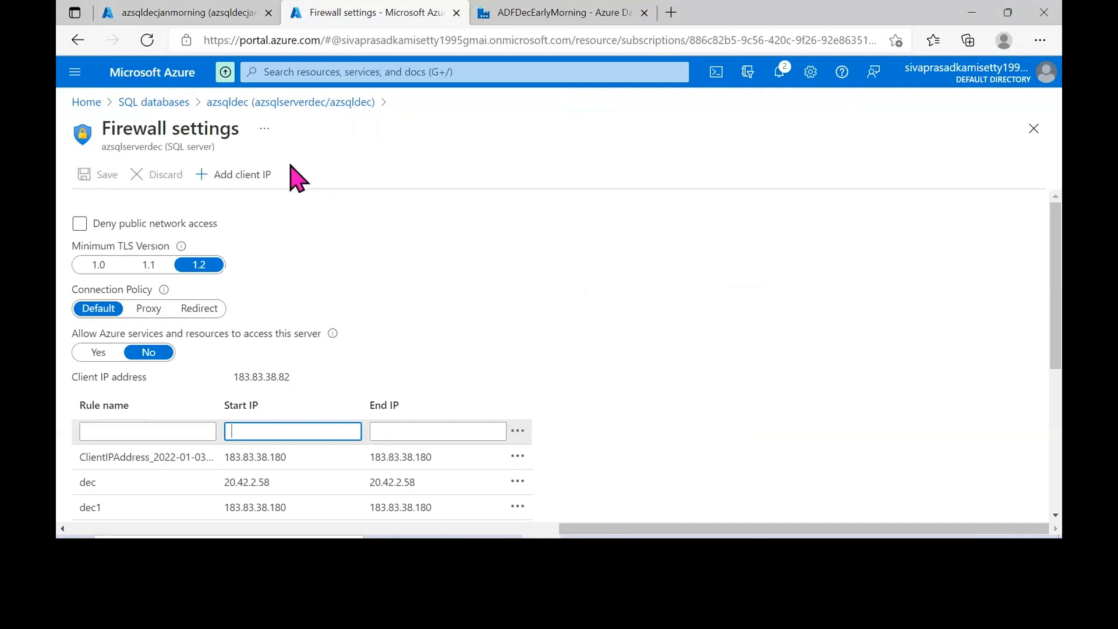
{"action": "left_click", "coordinate": [1034, 128]}
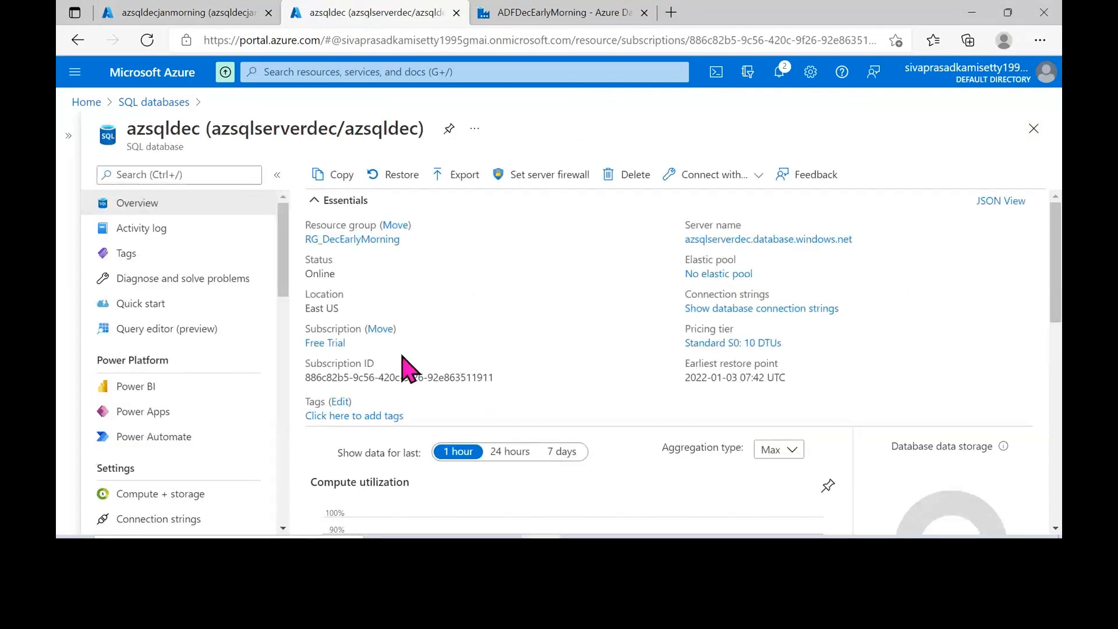
{"action": "scroll", "coordinate": [407, 368], "scroll_direction": "down", "scroll_amount": 1}
{"action": "left_click", "coordinate": [252, 12]}
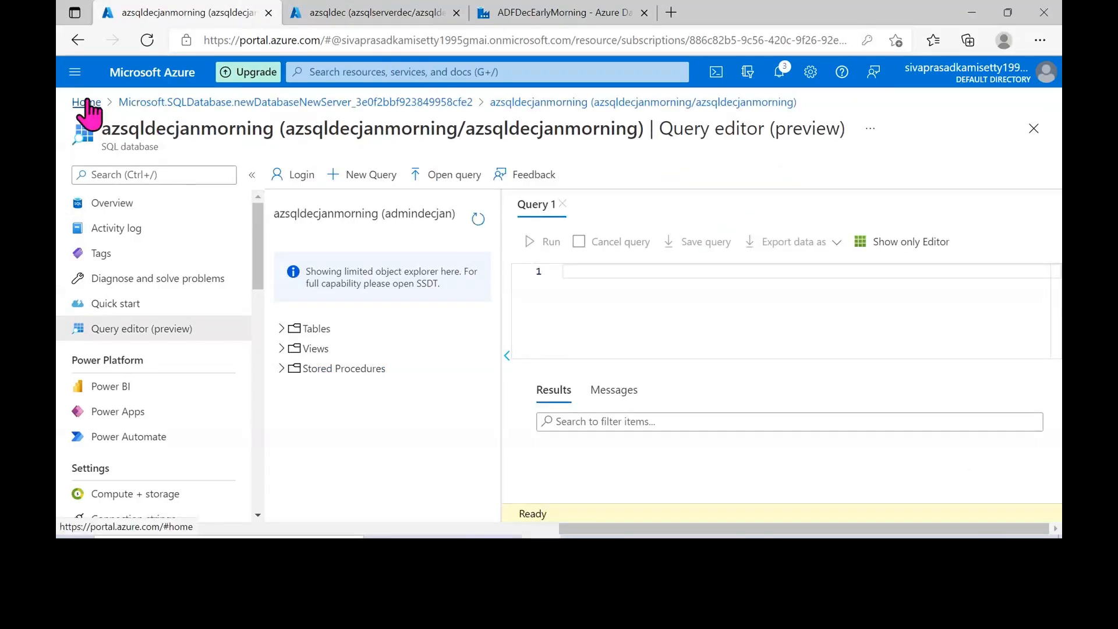
{"action": "left_click", "coordinate": [87, 103]}
{"action": "left_click", "coordinate": [630, 124]}
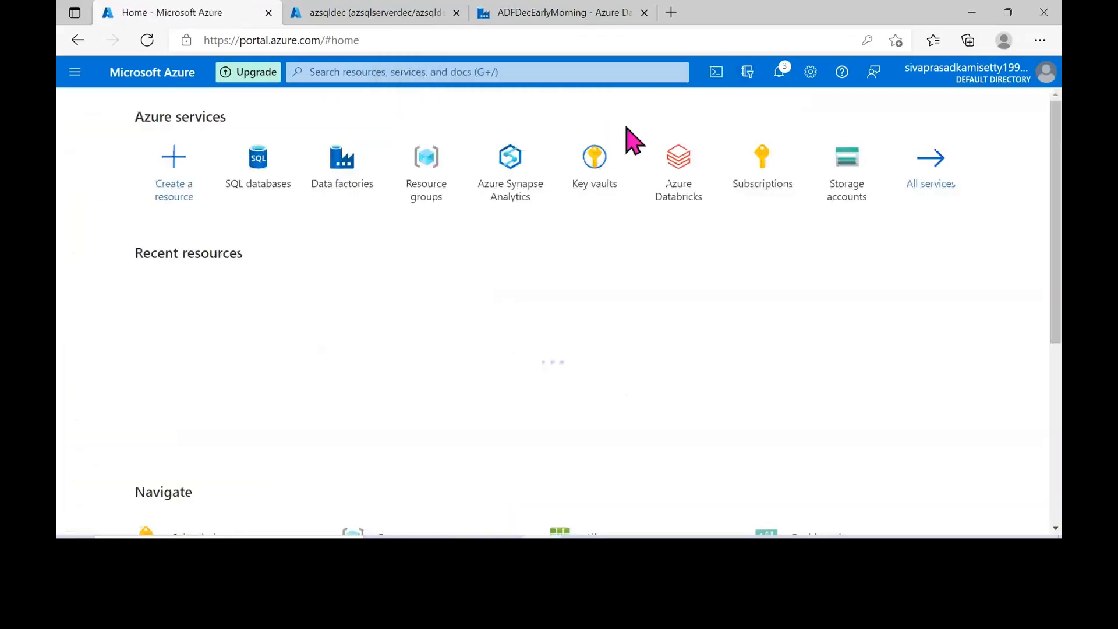
{"action": "left_click", "coordinate": [195, 340]}
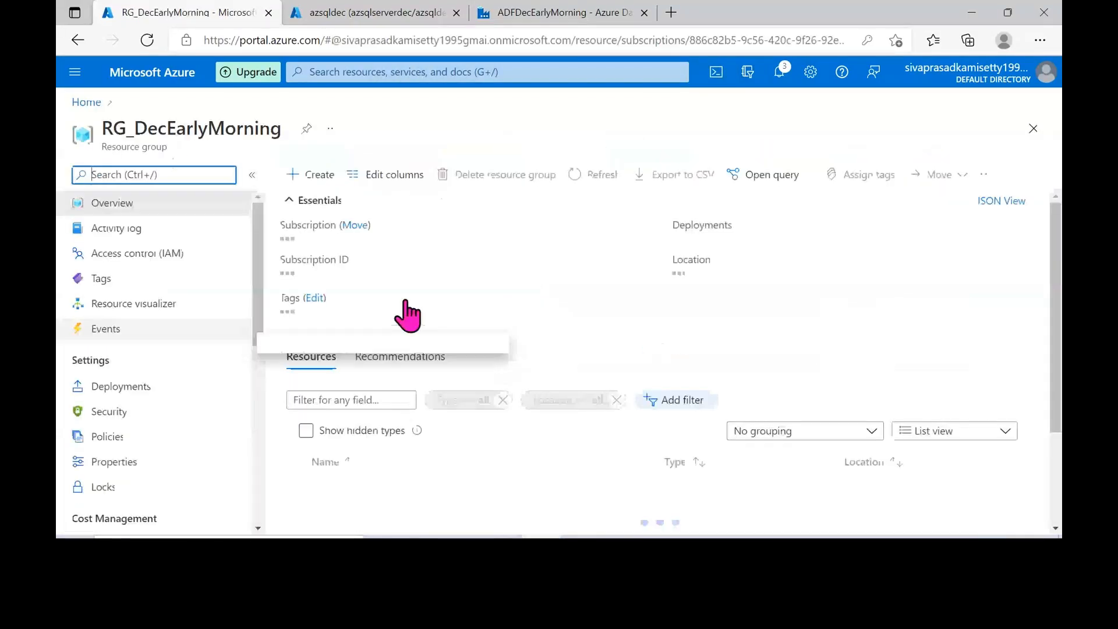
{"action": "scroll", "coordinate": [357, 407], "scroll_direction": "down", "scroll_amount": 3}
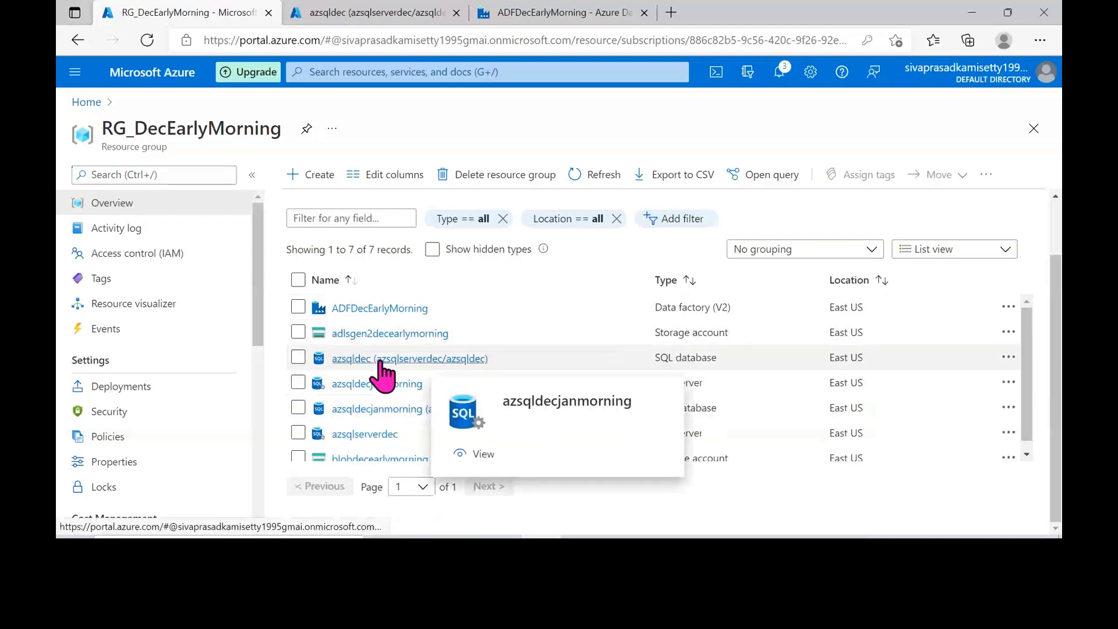
{"action": "left_click", "coordinate": [381, 414]}
{"action": "left_click", "coordinate": [524, 183]}
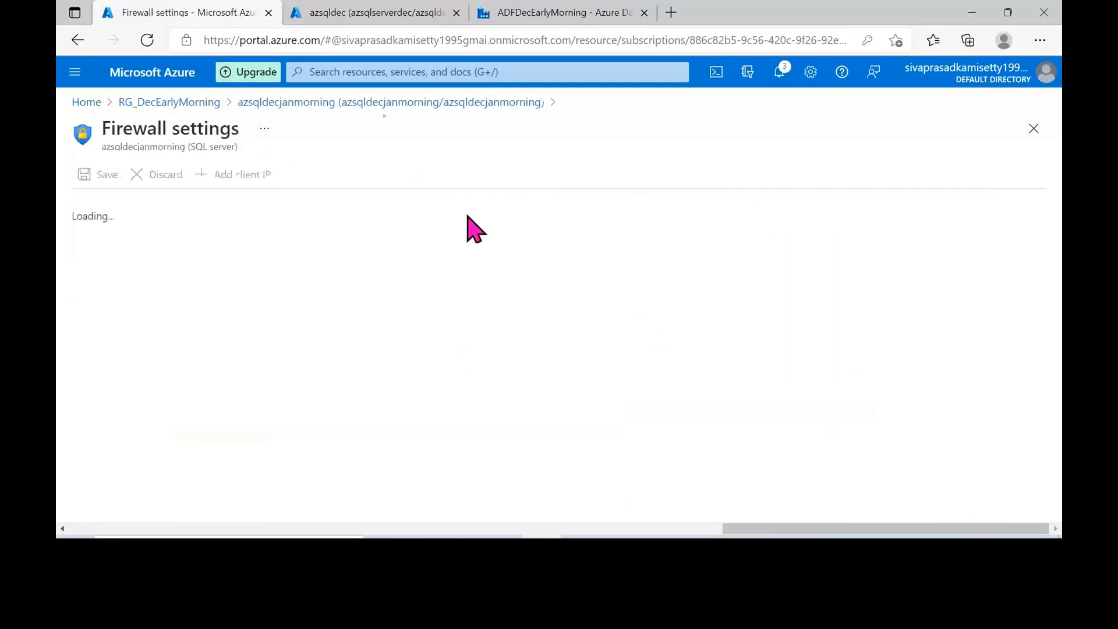
- Fill a new firewall rule's start and end IP on azsqldecjanmorning with the copied address, trimming the start IP to 20.42.2.58
{"action": "scroll", "coordinate": [392, 377], "scroll_direction": "down", "scroll_amount": 3}
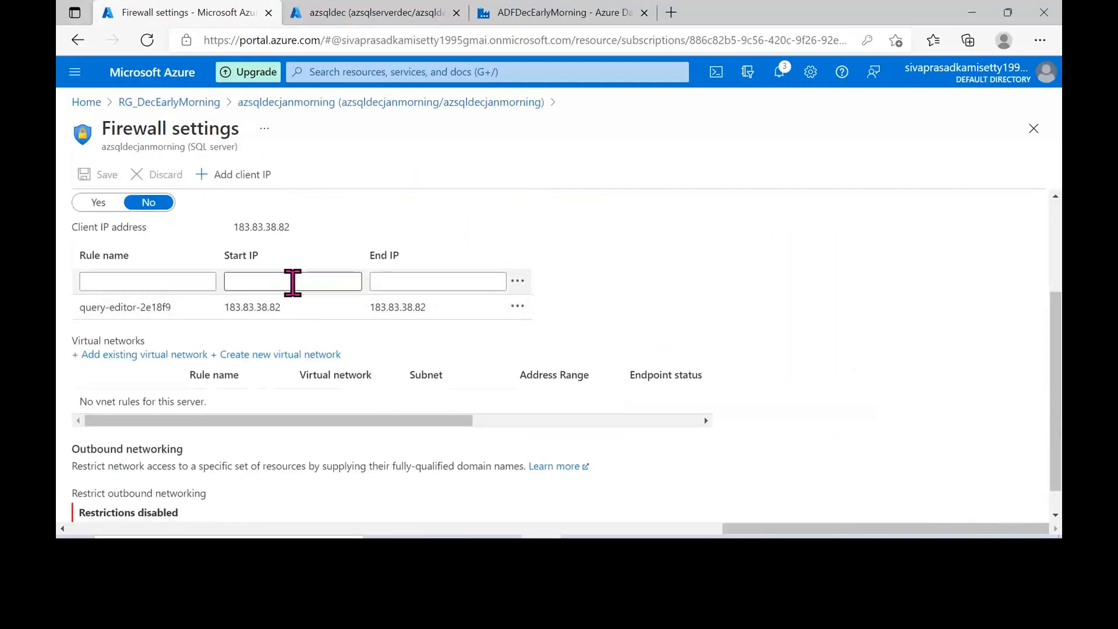
{"action": "left_click", "coordinate": [292, 282]}
{"action": "type", "text": "20.42.2.58"}
{"action": "left_click", "coordinate": [382, 281]}
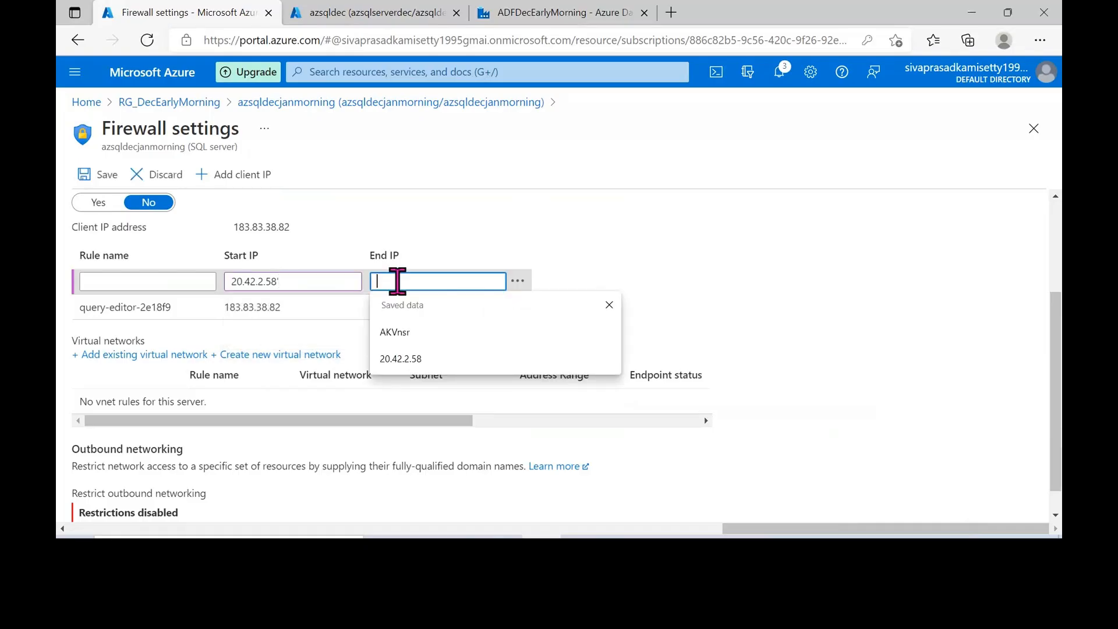
{"action": "left_click", "coordinate": [353, 284]}
{"action": "left_click", "coordinate": [384, 281]}
{"action": "type", "text": "20.42.2.58'"}
- Name the new firewall rule decjan1, correct its end IP to 20.42.2.58 and save the rules
{"action": "left_click", "coordinate": [150, 285]}
{"action": "type", "text": "de"}
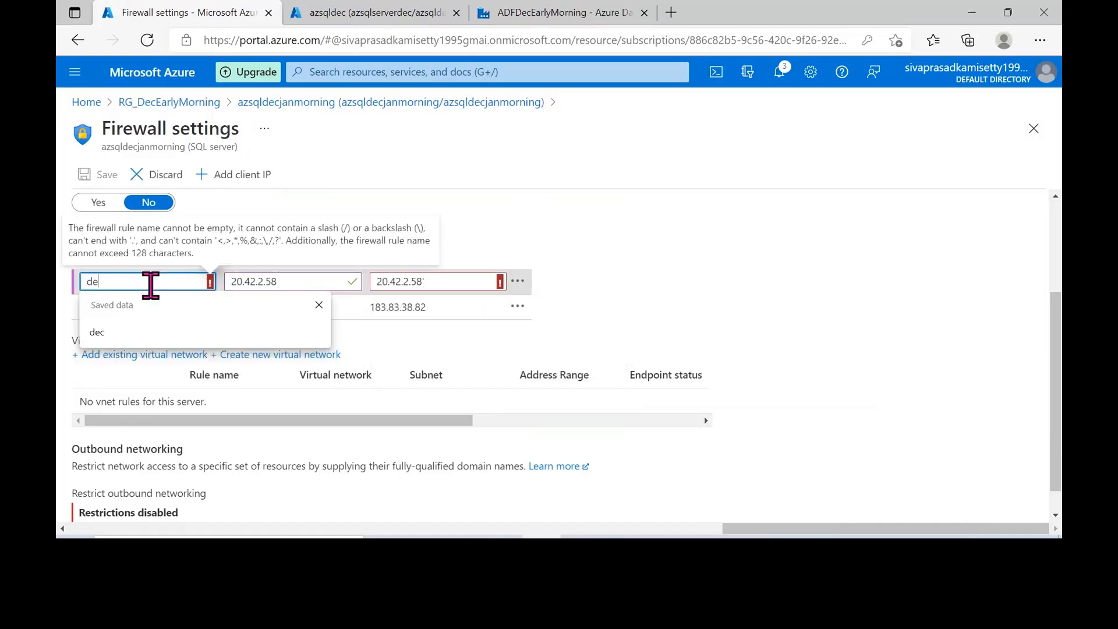
{"action": "type", "text": "cjan1"}
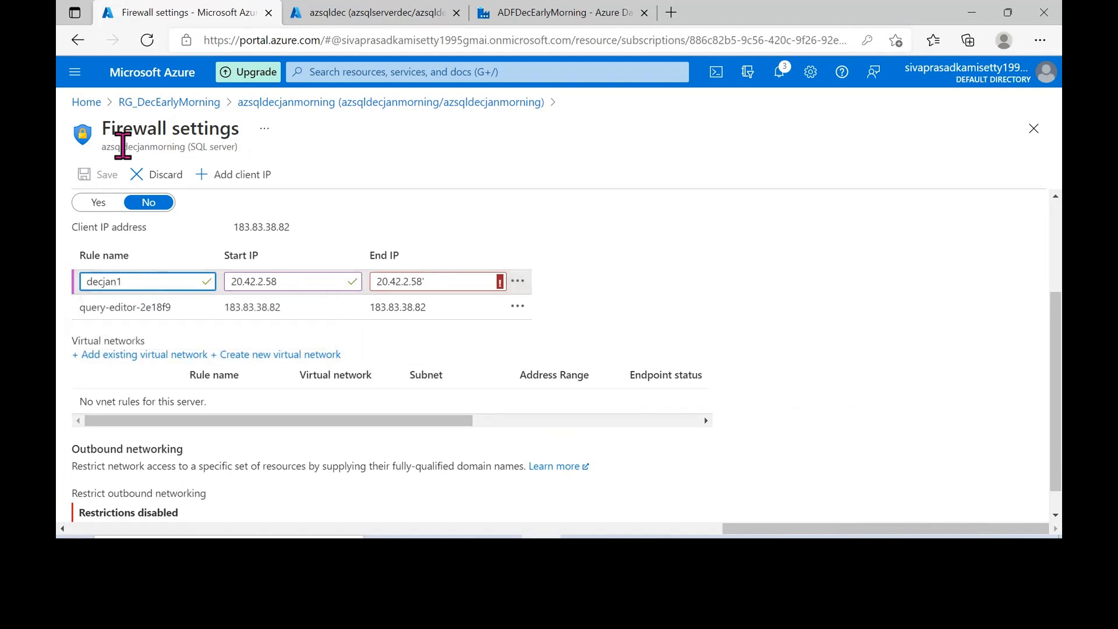
{"action": "left_click", "coordinate": [609, 286]}
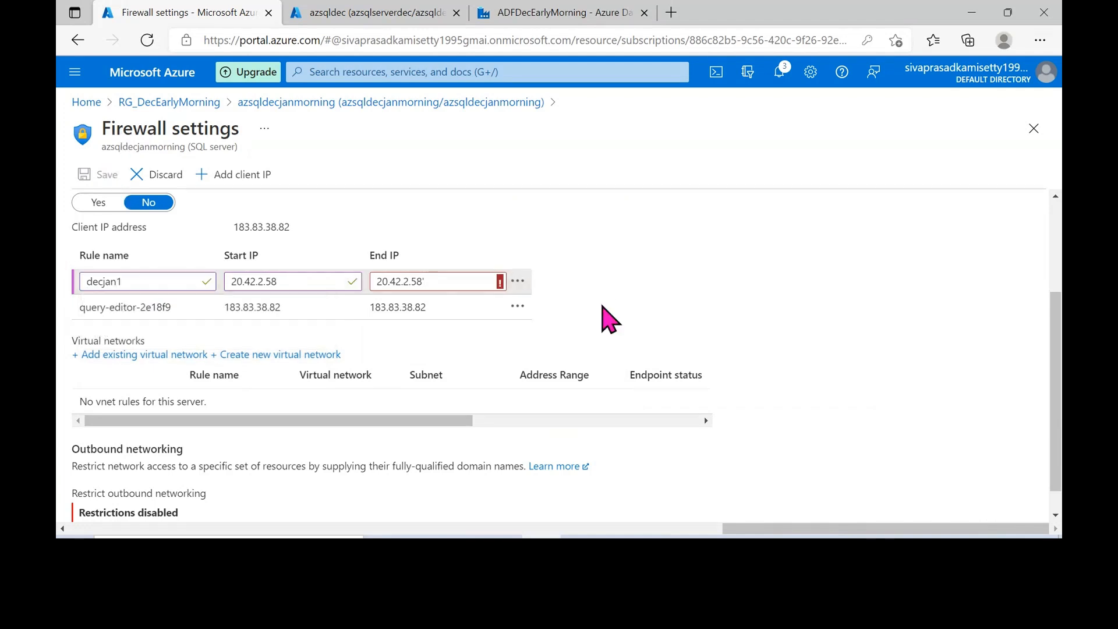
{"action": "left_click", "coordinate": [443, 284]}
{"action": "key", "text": "BackSpace"}
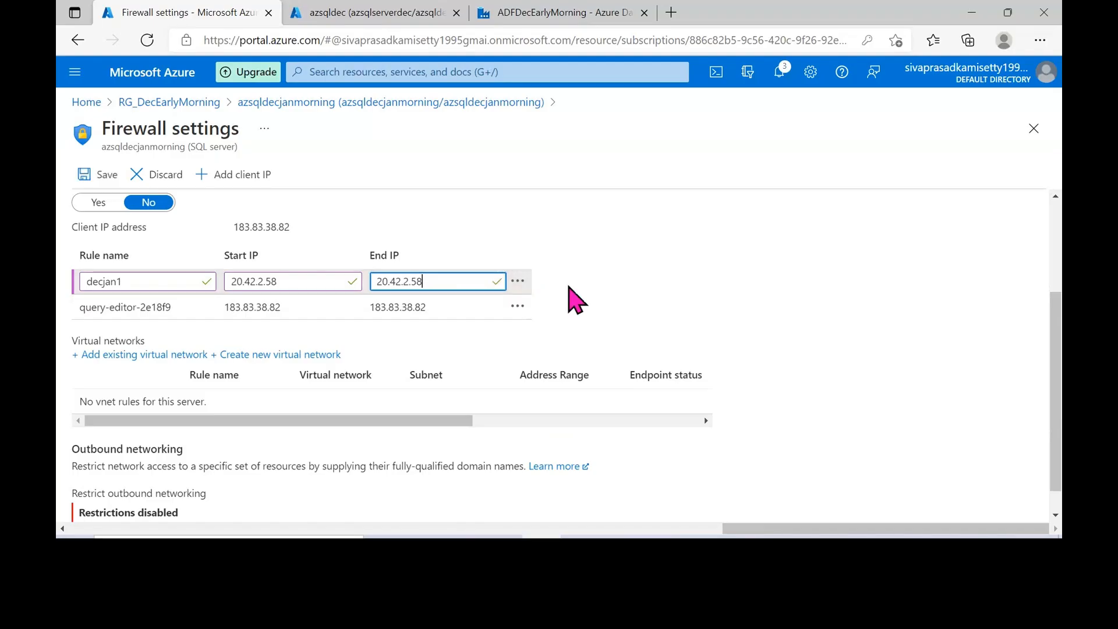
{"action": "left_click", "coordinate": [85, 175]}
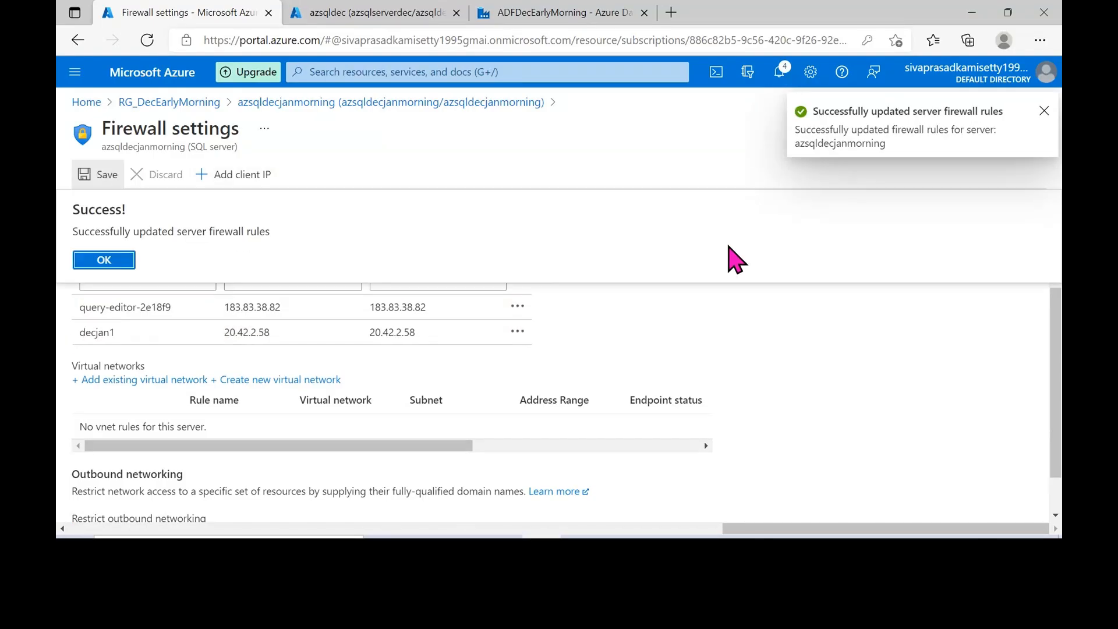
- Retest the connection of LS_AzSQL_DecJan in Data Factory and create the linked service
{"action": "left_click", "coordinate": [589, 14]}
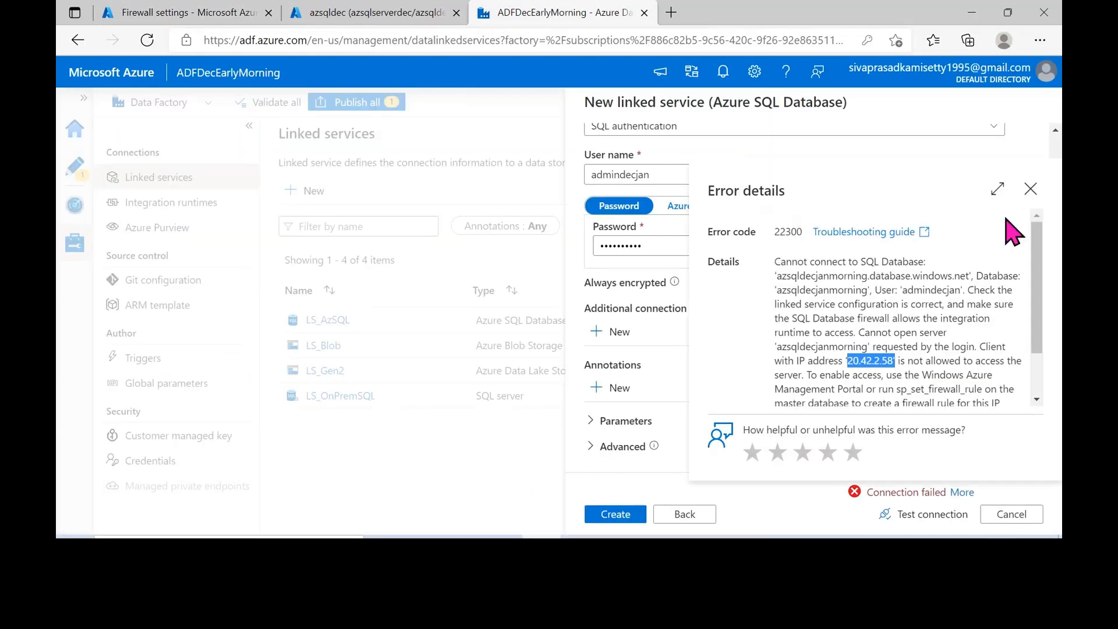
{"action": "left_click", "coordinate": [1026, 187]}
{"action": "left_click", "coordinate": [948, 512]}
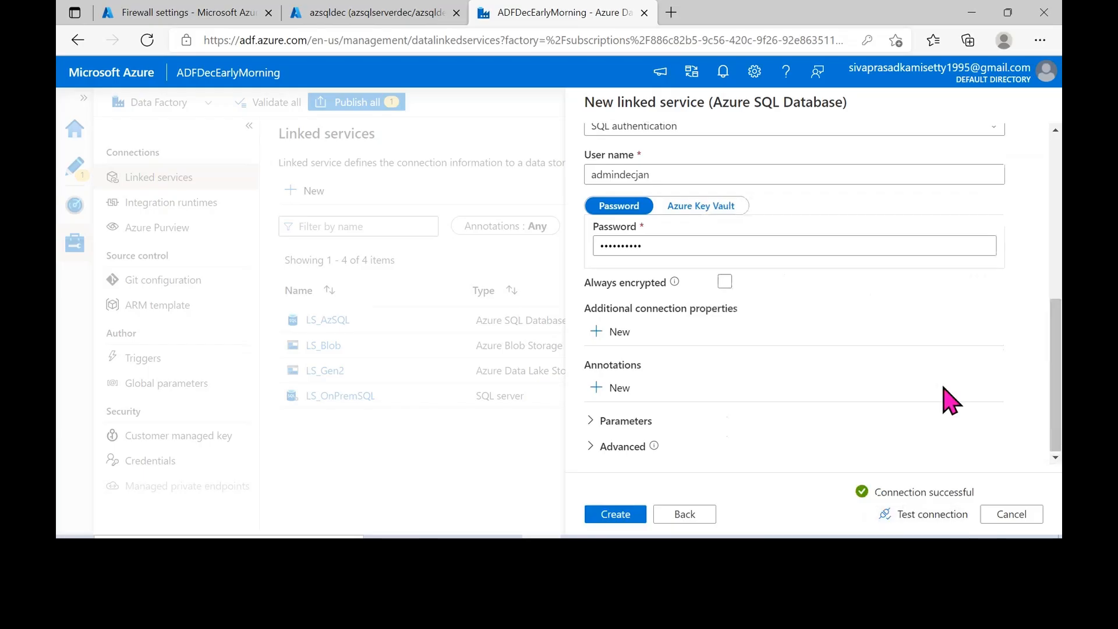
{"action": "scroll", "coordinate": [957, 414], "scroll_direction": "up", "scroll_amount": 6}
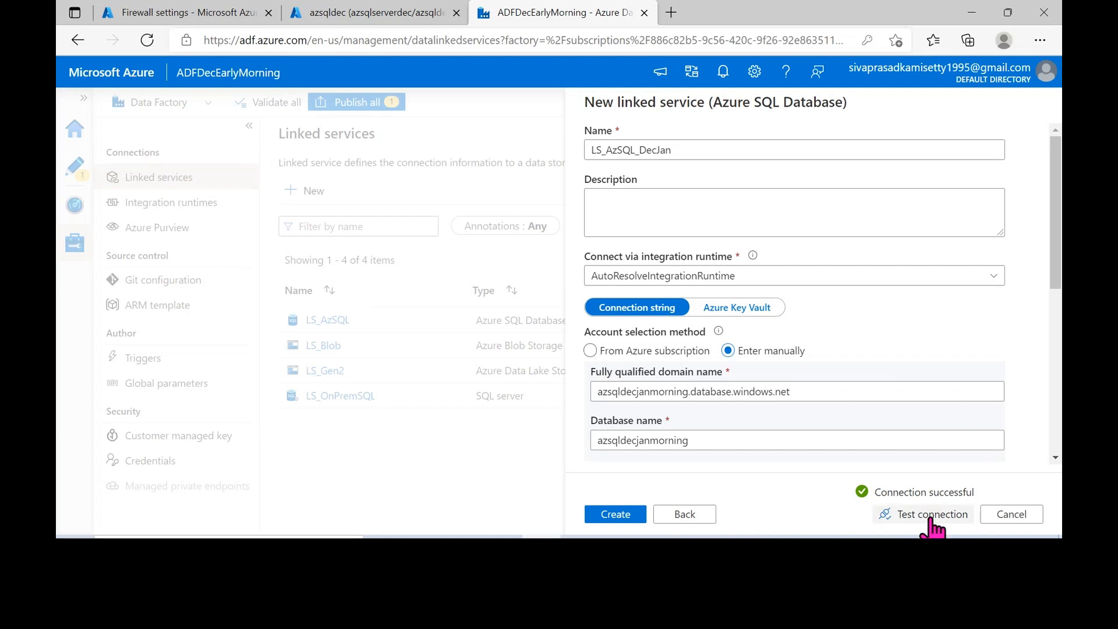
{"action": "left_click", "coordinate": [617, 515]}
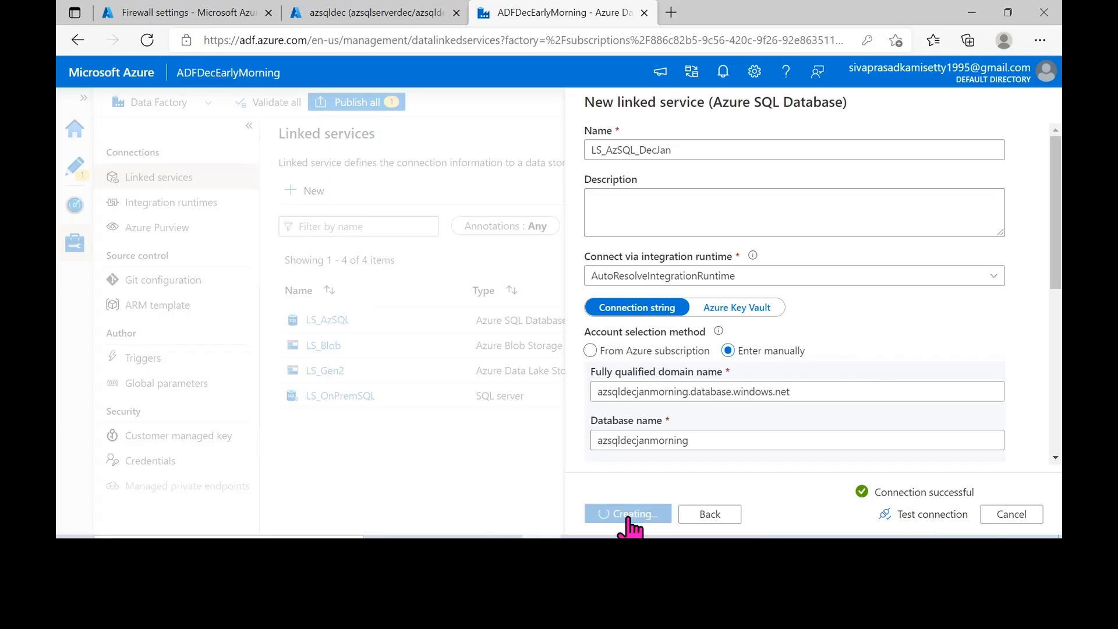
- Return to the pipeline PL_OnPremSQLToAzSQL in the authoring workspace and hide the factory resources list and the pipeline properties
{"action": "scroll", "coordinate": [923, 438], "scroll_direction": "down", "scroll_amount": 6}
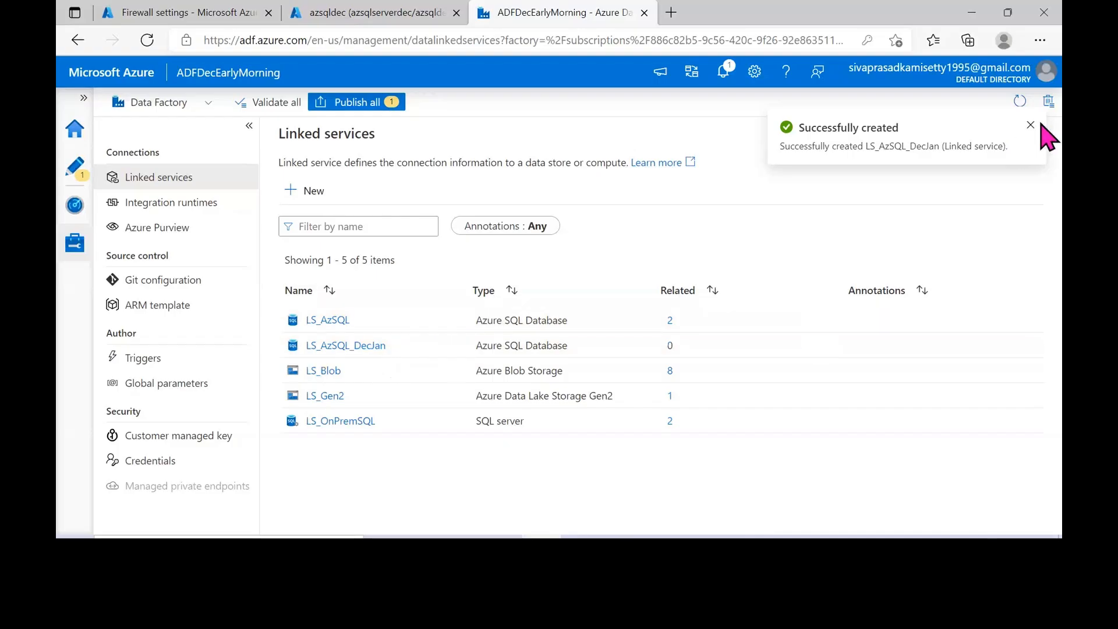
{"action": "left_click", "coordinate": [1031, 125]}
{"action": "left_click", "coordinate": [74, 168]}
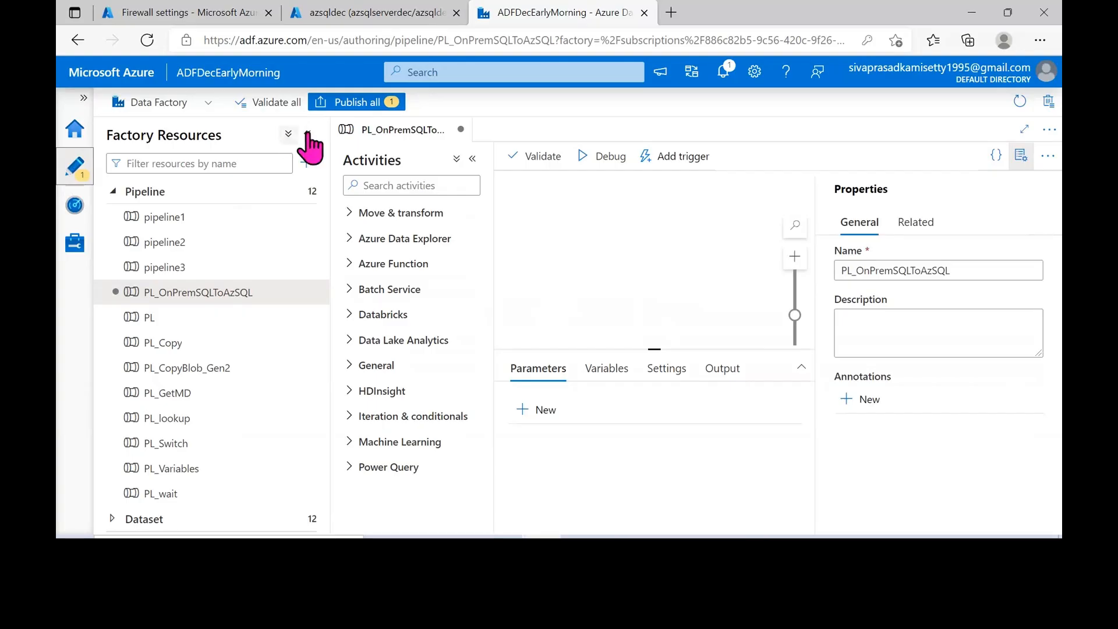
{"action": "left_click", "coordinate": [307, 134]}
{"action": "left_click", "coordinate": [881, 272]}
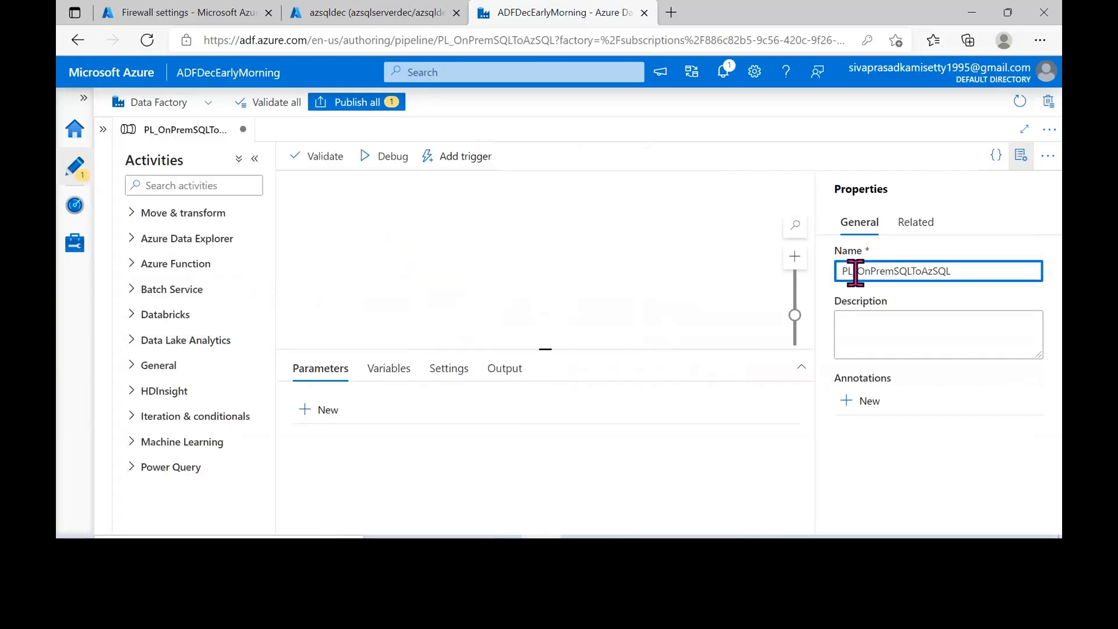
{"action": "left_click_drag", "start_coordinate": [859, 272], "coordinate": [903, 269]}
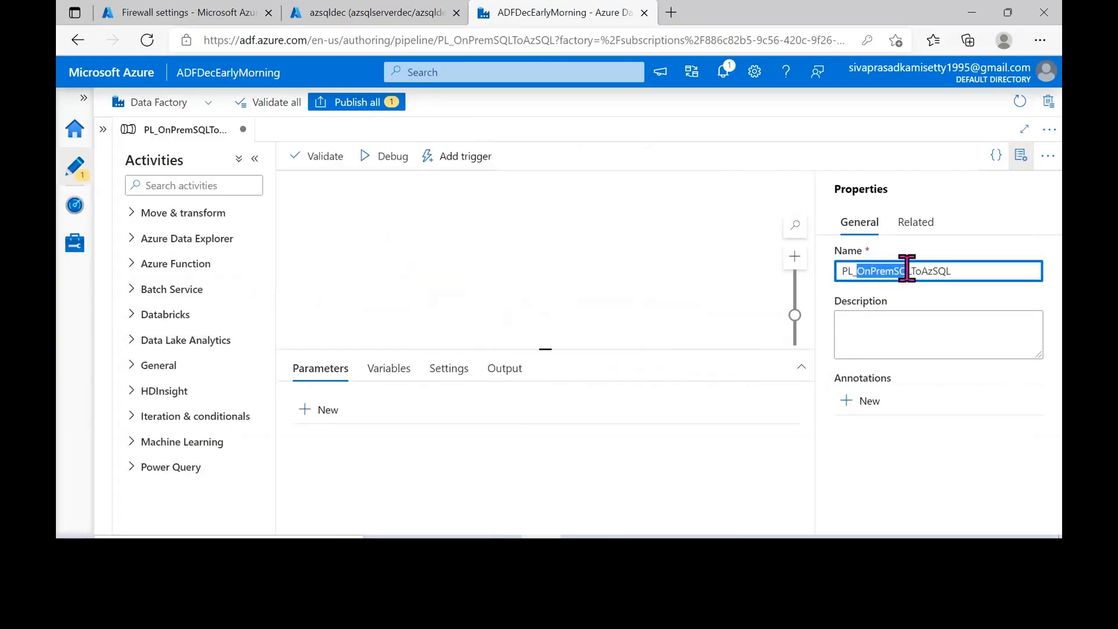
{"action": "left_click_drag", "start_coordinate": [986, 271], "coordinate": [928, 277]}
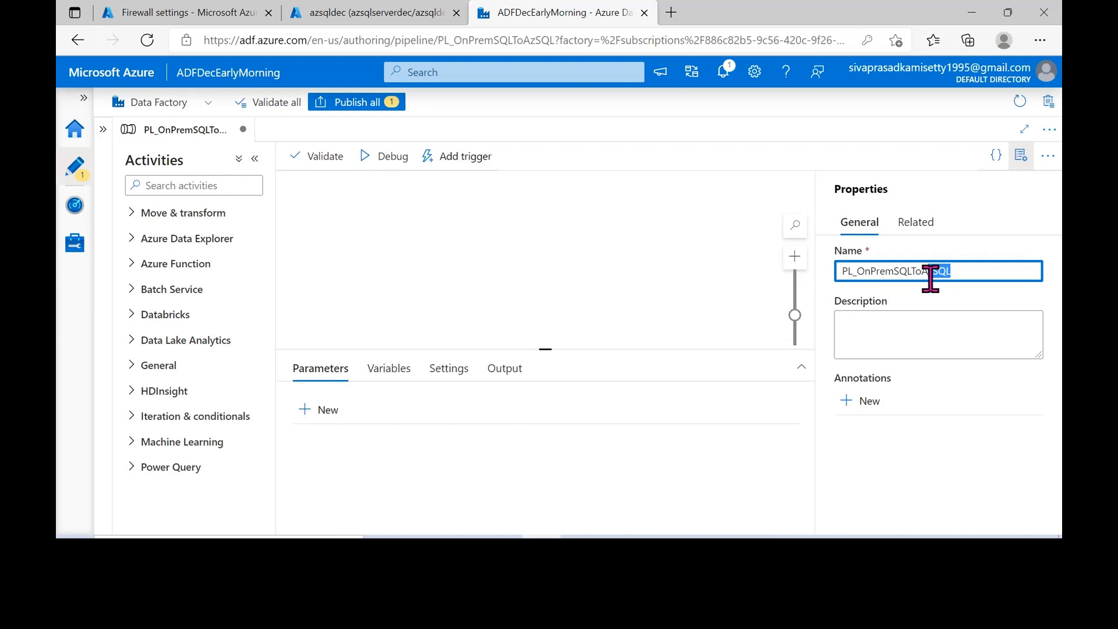
{"action": "left_click", "coordinate": [1022, 168]}
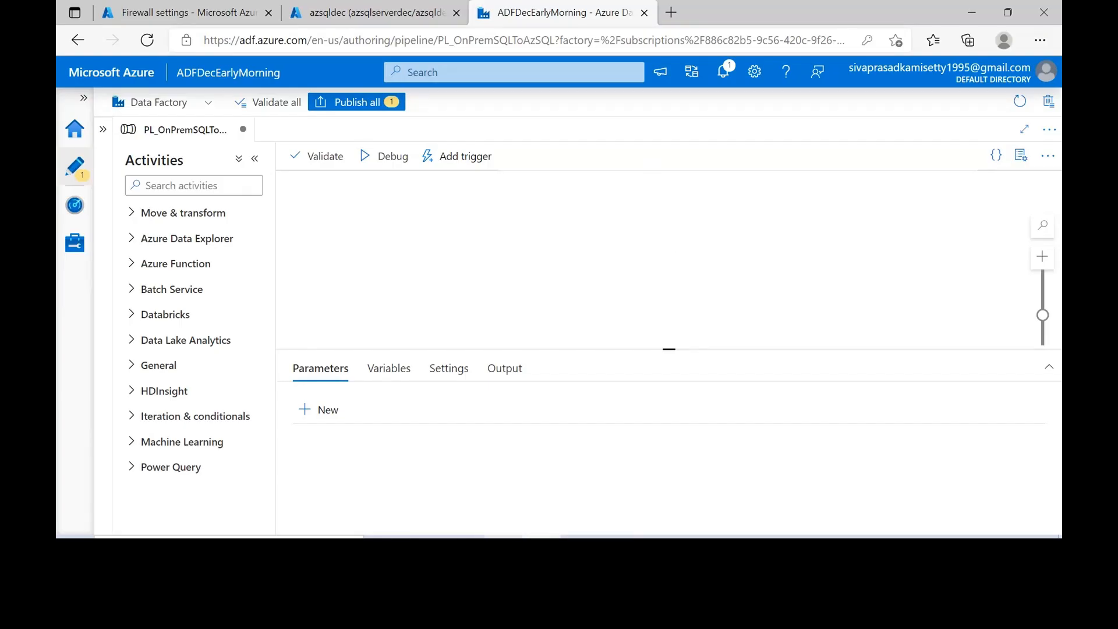
{"action": "left_click", "coordinate": [503, 537]}
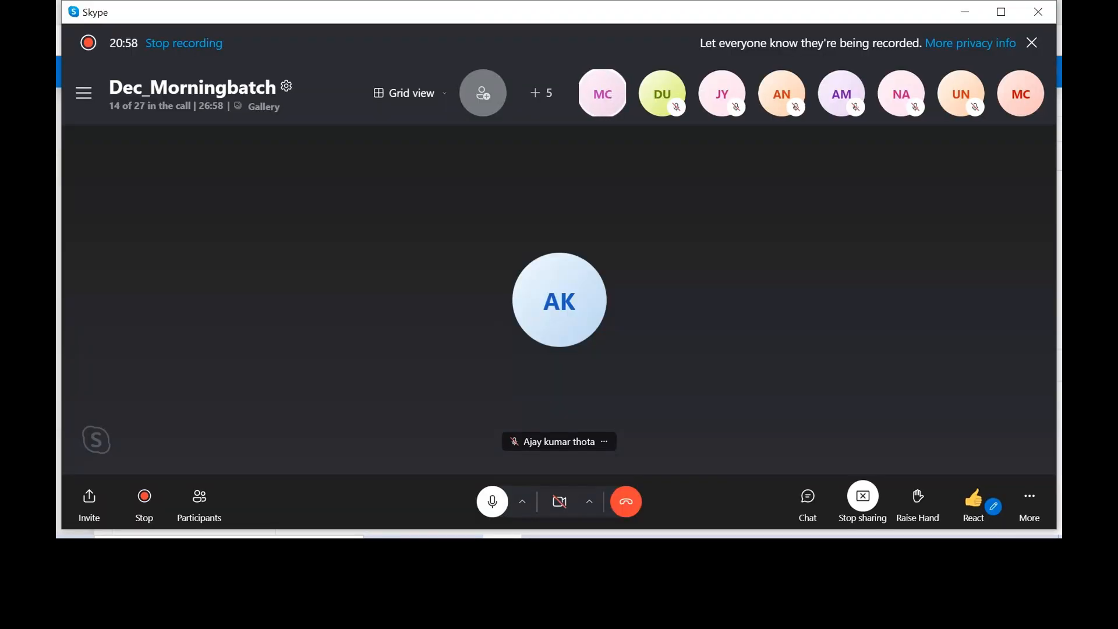
{"action": "left_click", "coordinate": [965, 12]}
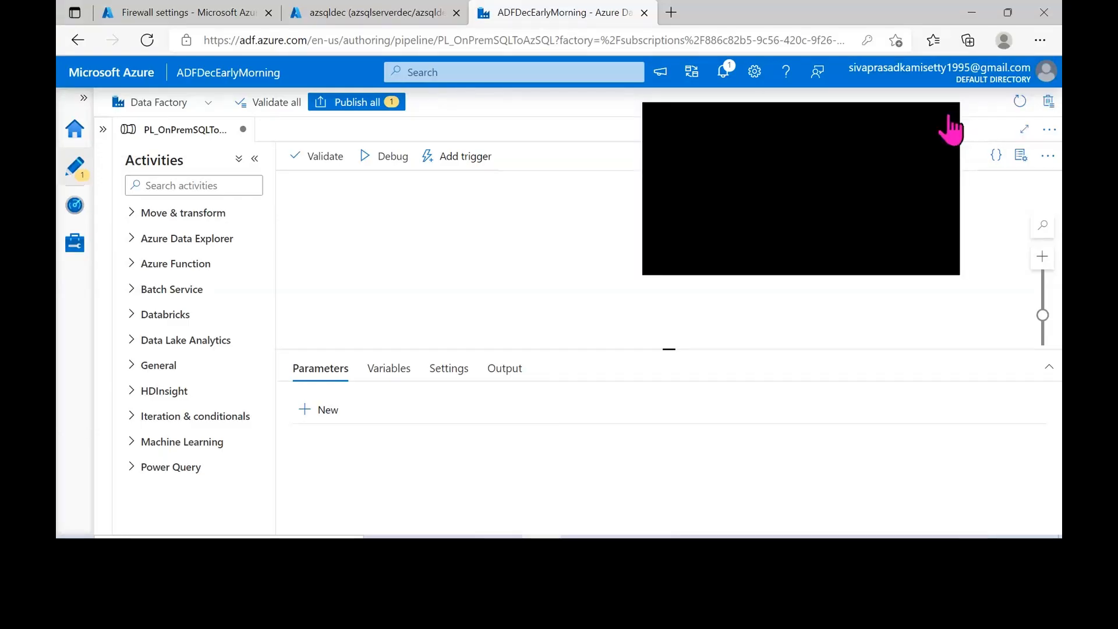
{"action": "left_click", "coordinate": [948, 115]}
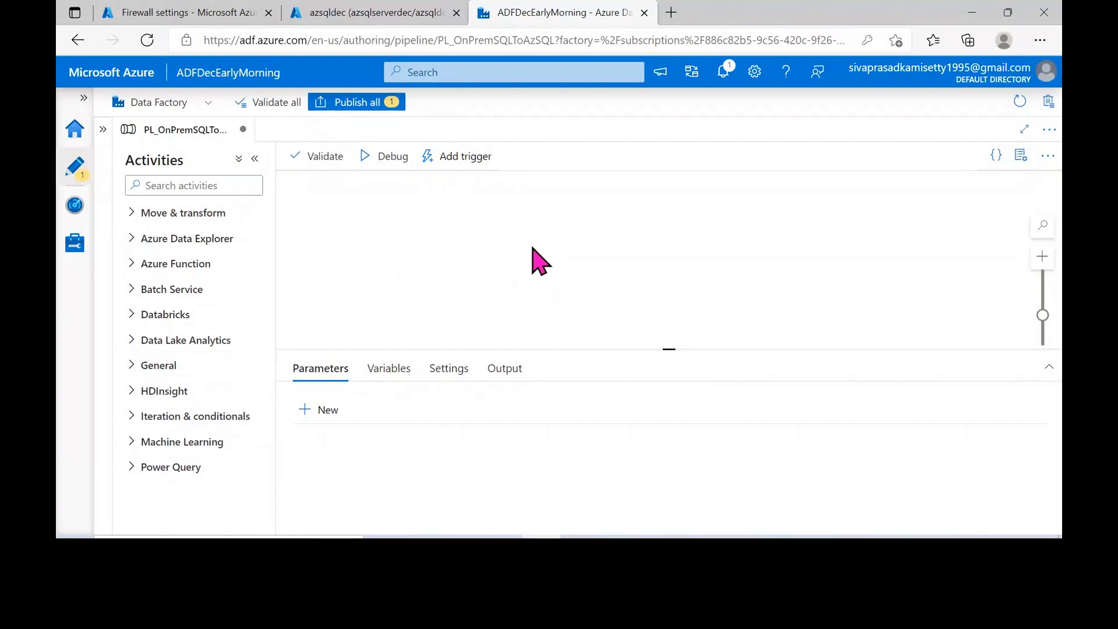
- Switch to the Azure portal and open inputcontainer of the storage account blobdecearlymorning through the resource group RG_DecEarlyMorning
{"action": "left_click", "coordinate": [233, 14]}
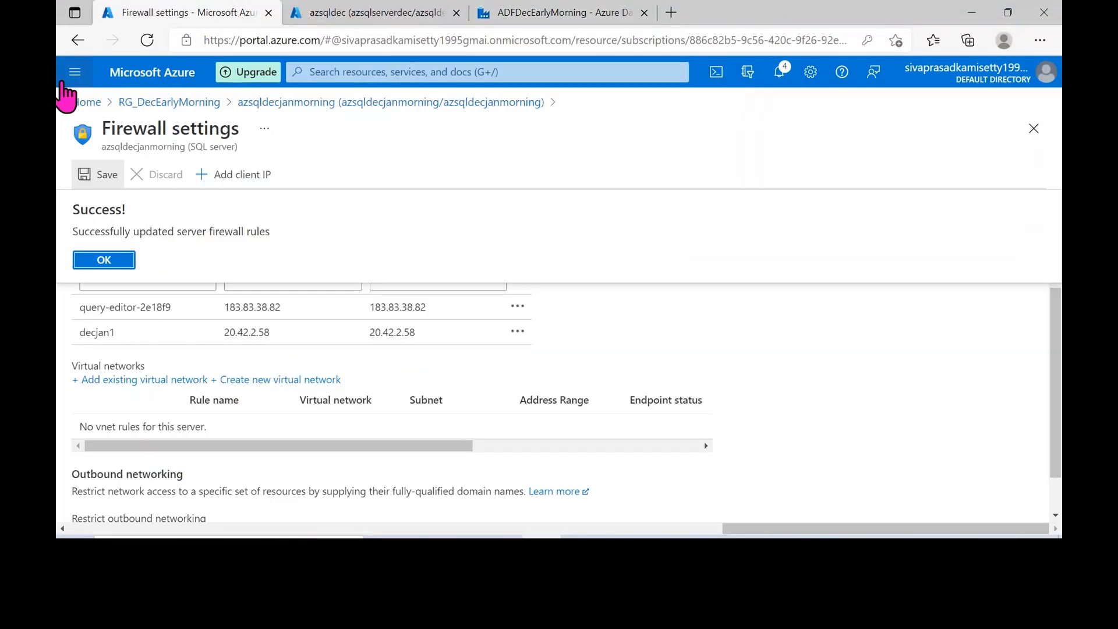
{"action": "left_click", "coordinate": [146, 104]}
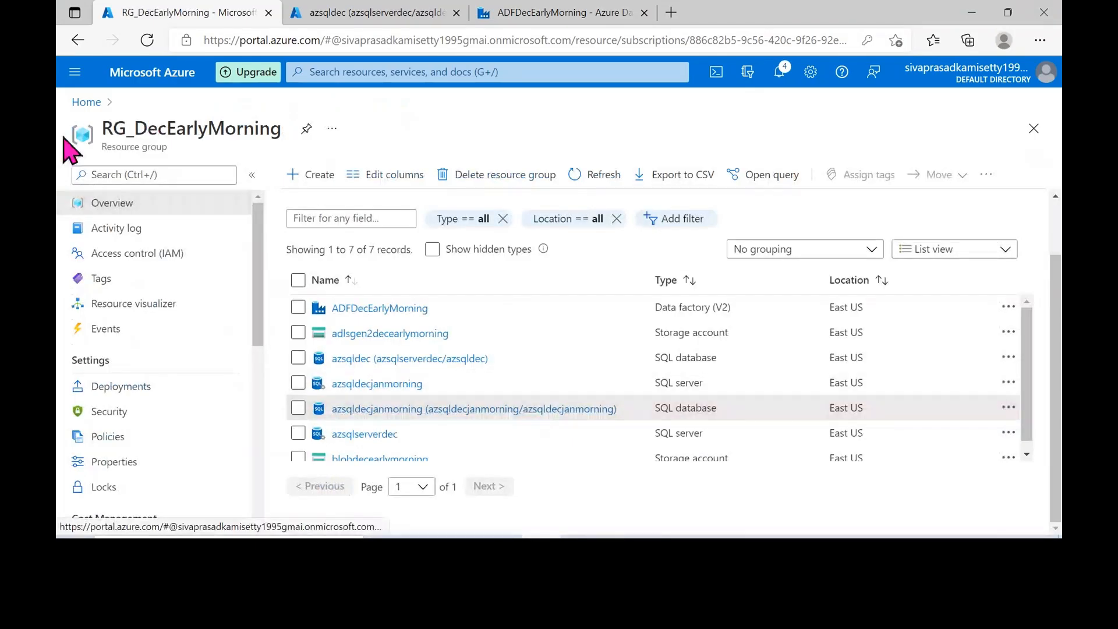
{"action": "scroll", "coordinate": [407, 396], "scroll_direction": "down", "scroll_amount": 1}
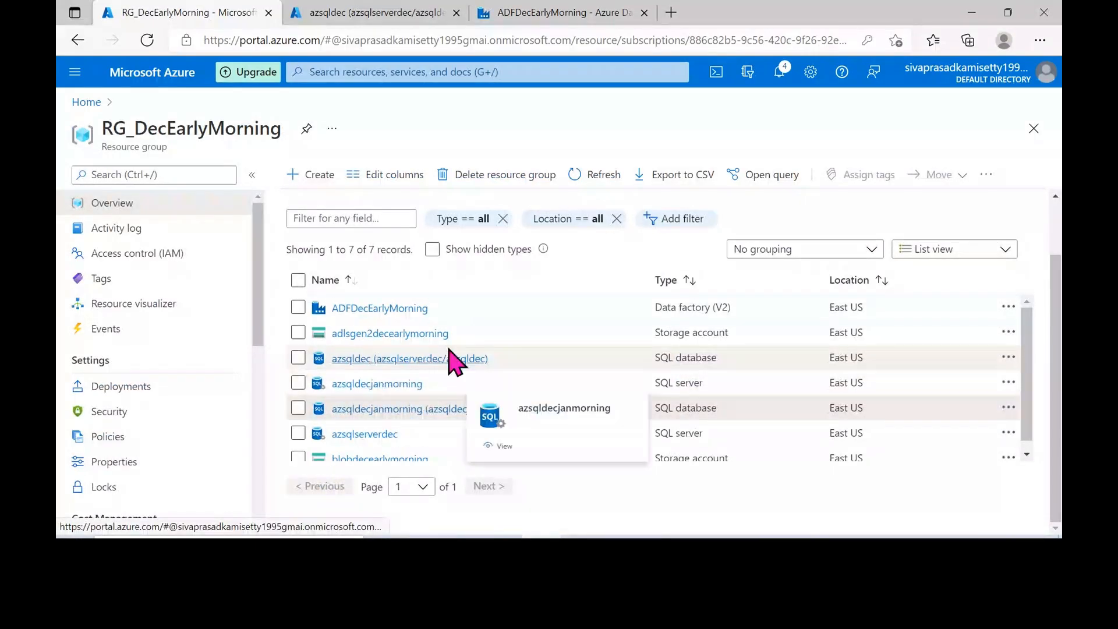
{"action": "left_click", "coordinate": [373, 449]}
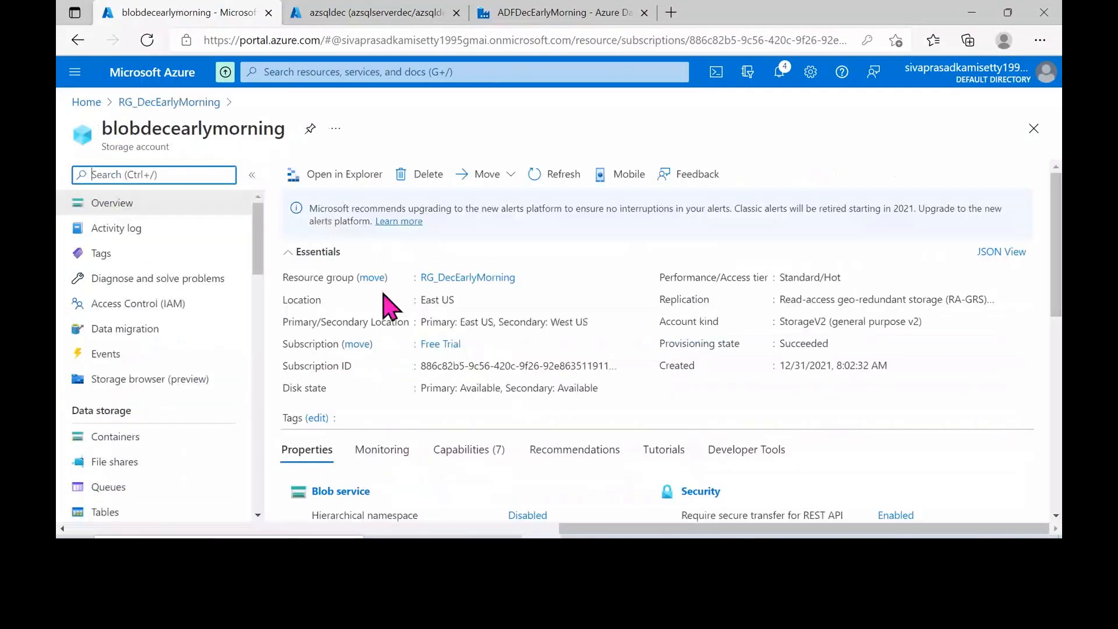
{"action": "left_click", "coordinate": [345, 329]}
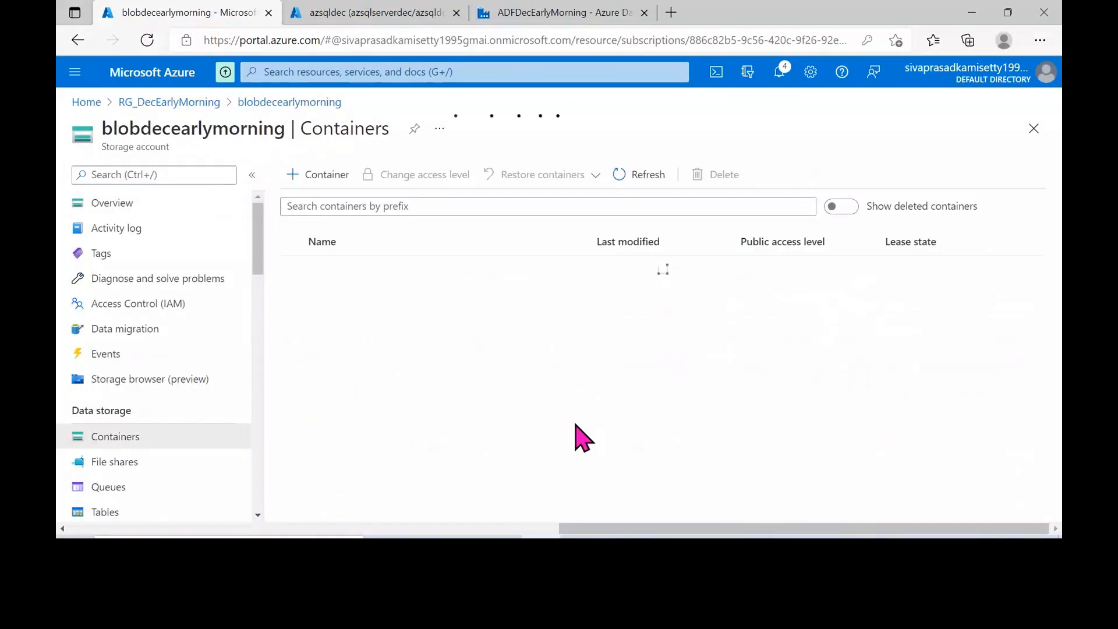
{"action": "left_click", "coordinate": [354, 295]}
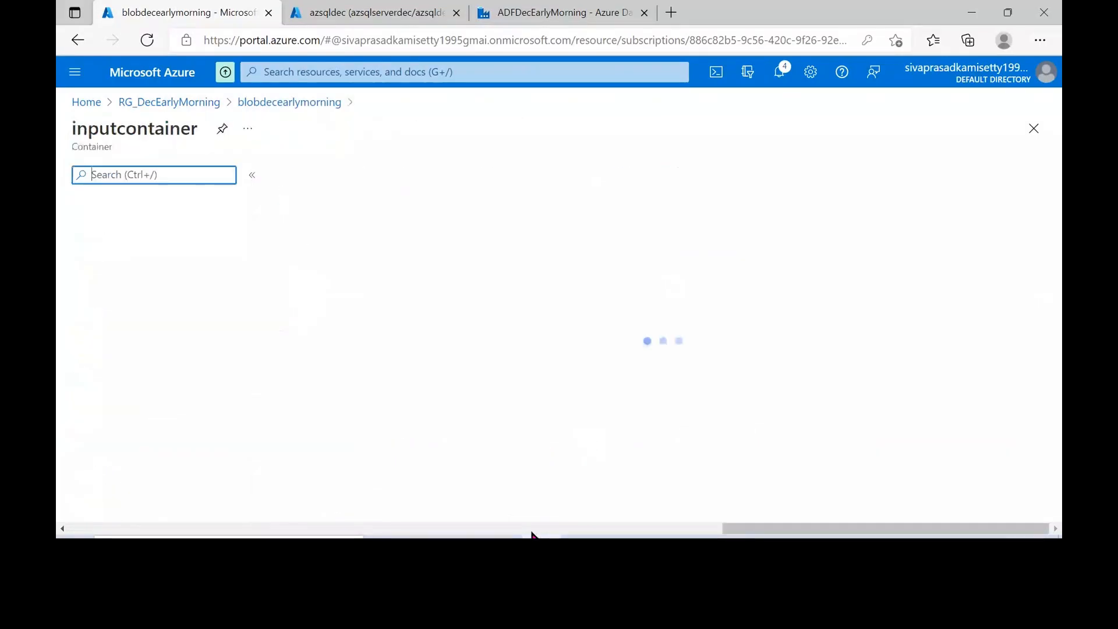
- Review the source and sink table list in the local inputfile in Notepad, and minimize it and the Day-1 notes
{"action": "mouse_move", "coordinate": [531, 535]}
{"action": "left_click", "coordinate": [472, 483]}
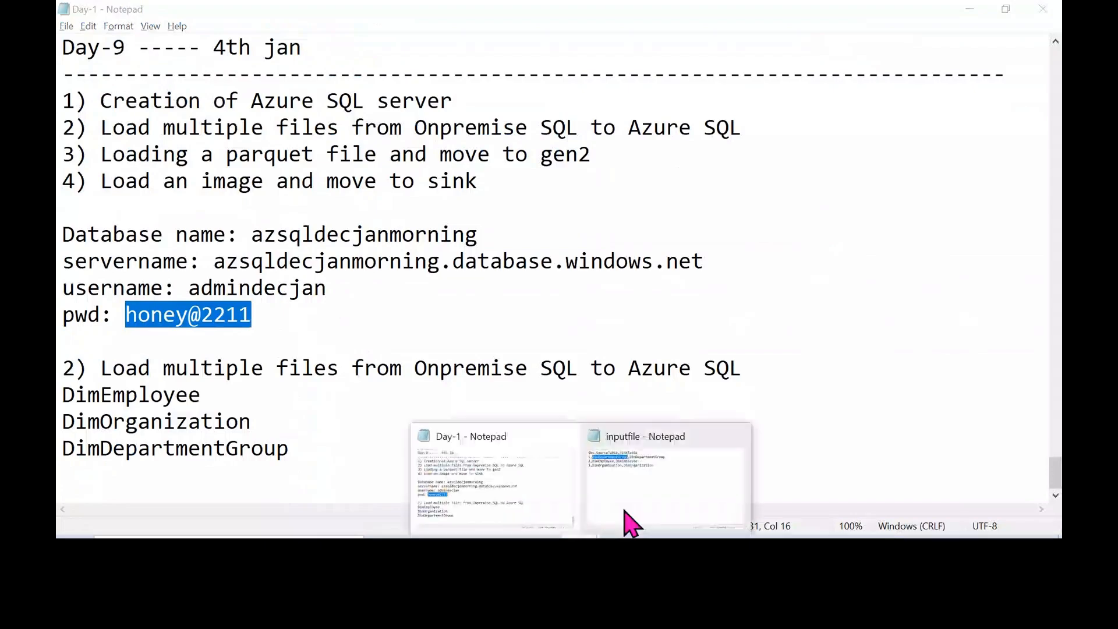
{"action": "left_click", "coordinate": [632, 524]}
{"action": "left_click", "coordinate": [504, 192]}
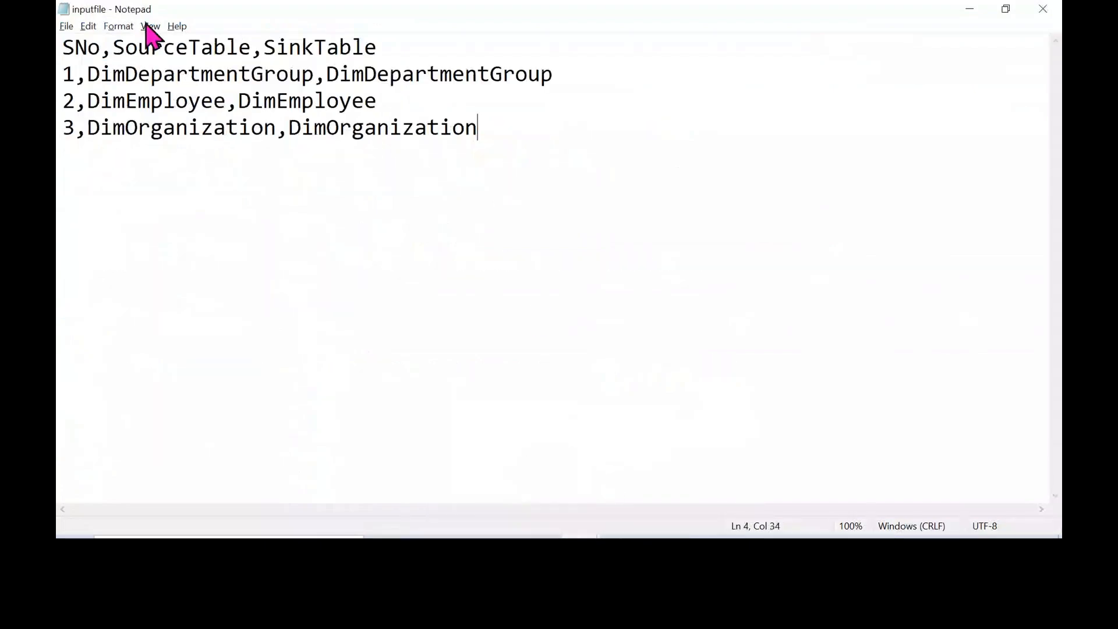
{"action": "left_click", "coordinate": [962, 12]}
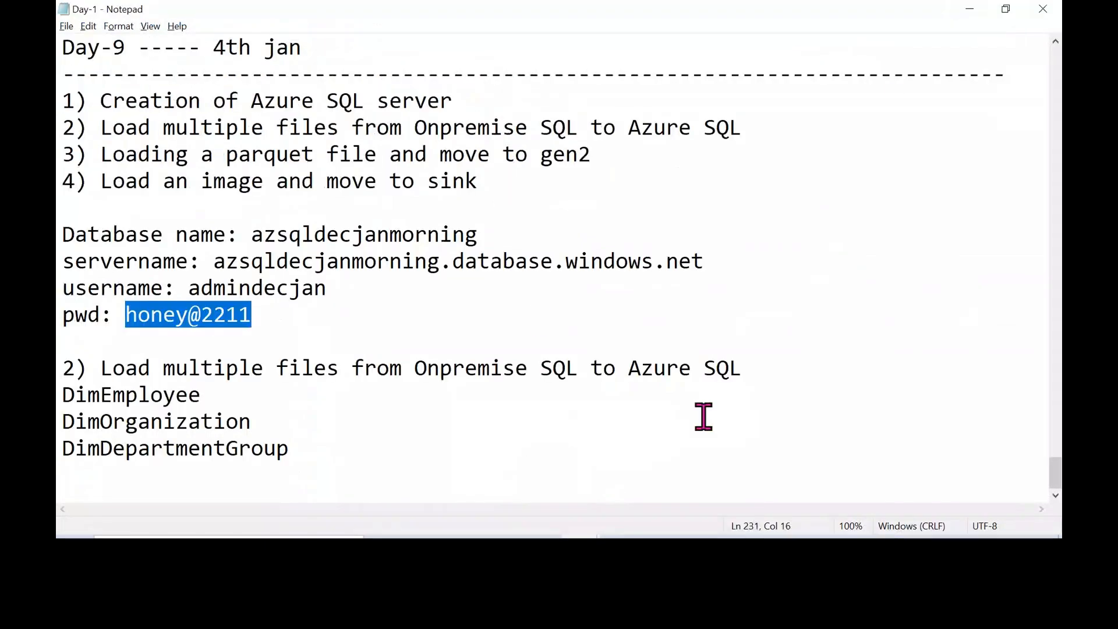
{"action": "left_click", "coordinate": [973, 11]}
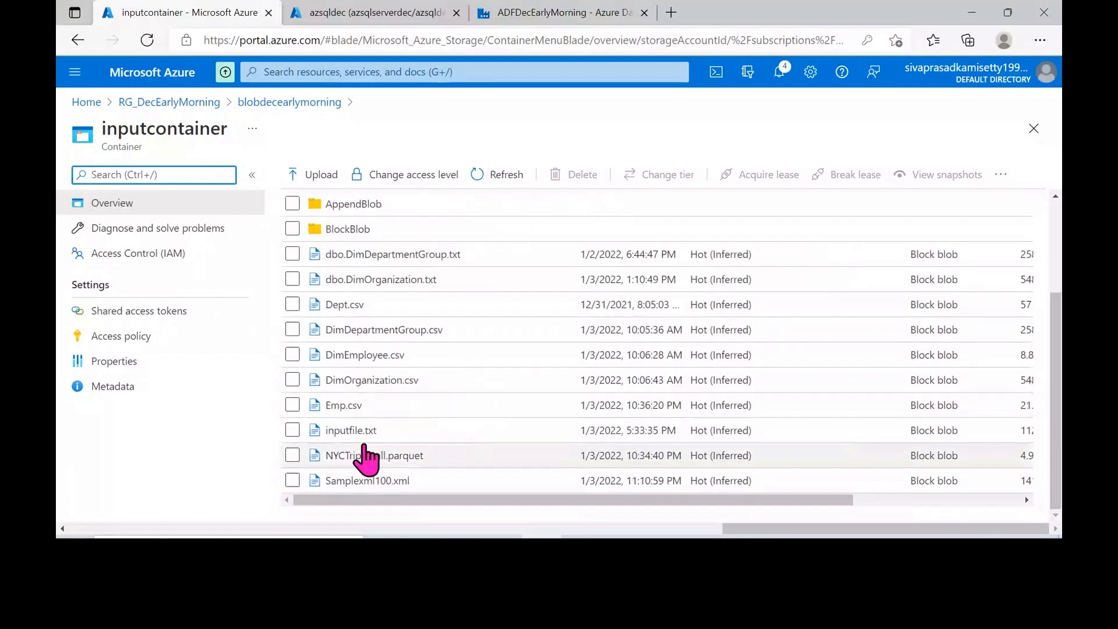
- Open the editable contents of inputfile.txt in inputcontainer and compare them with the local inputfile
{"action": "left_click", "coordinate": [355, 435]}
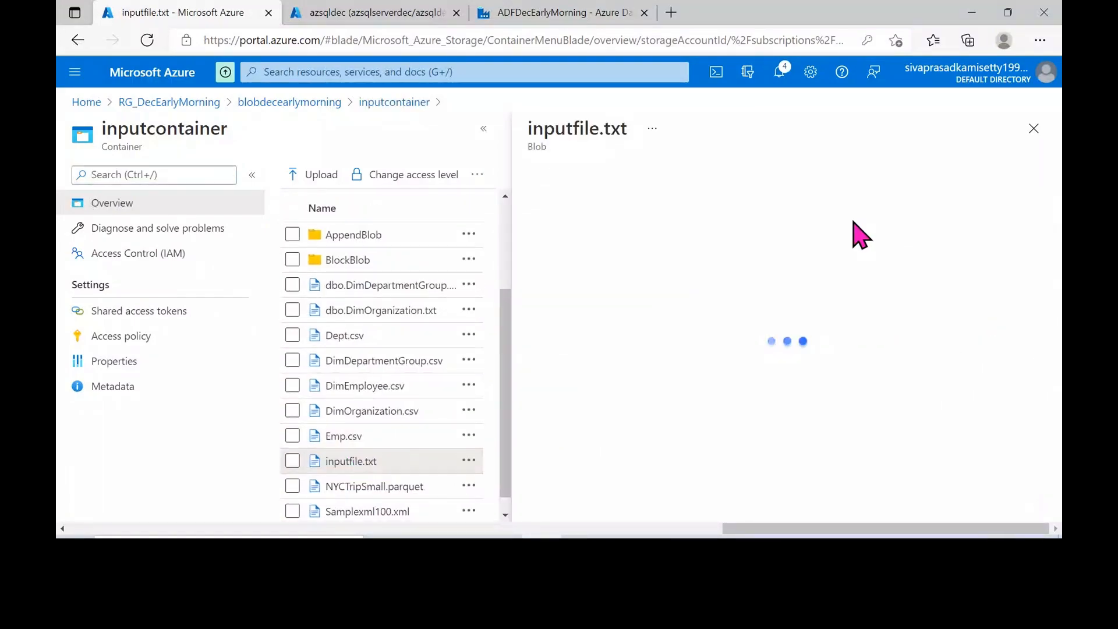
{"action": "left_click", "coordinate": [737, 216]}
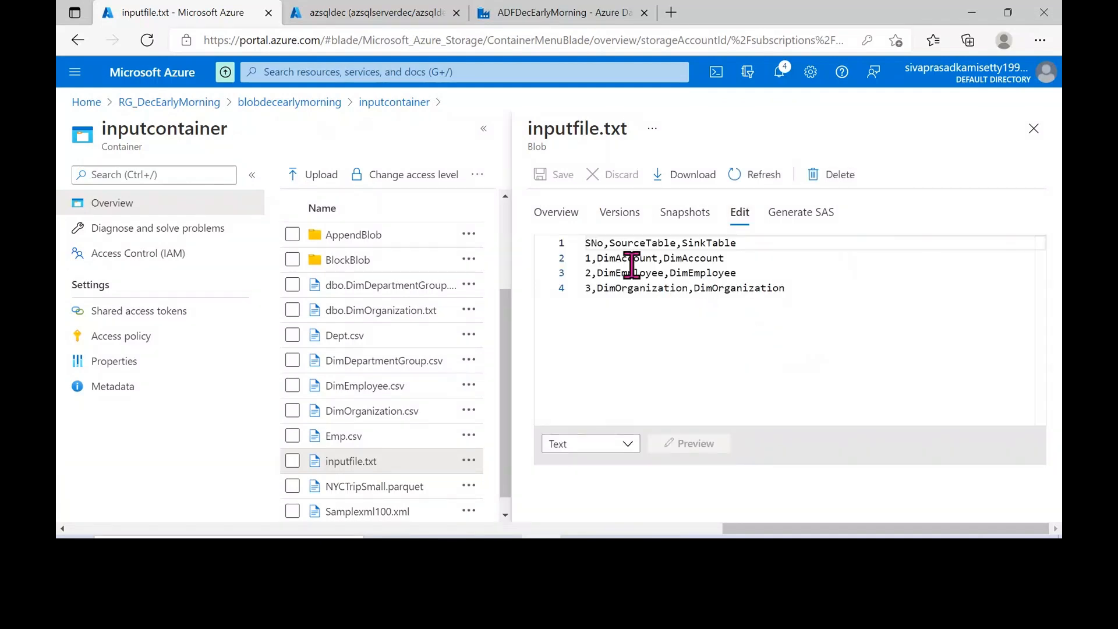
{"action": "mouse_move", "coordinate": [602, 527]}
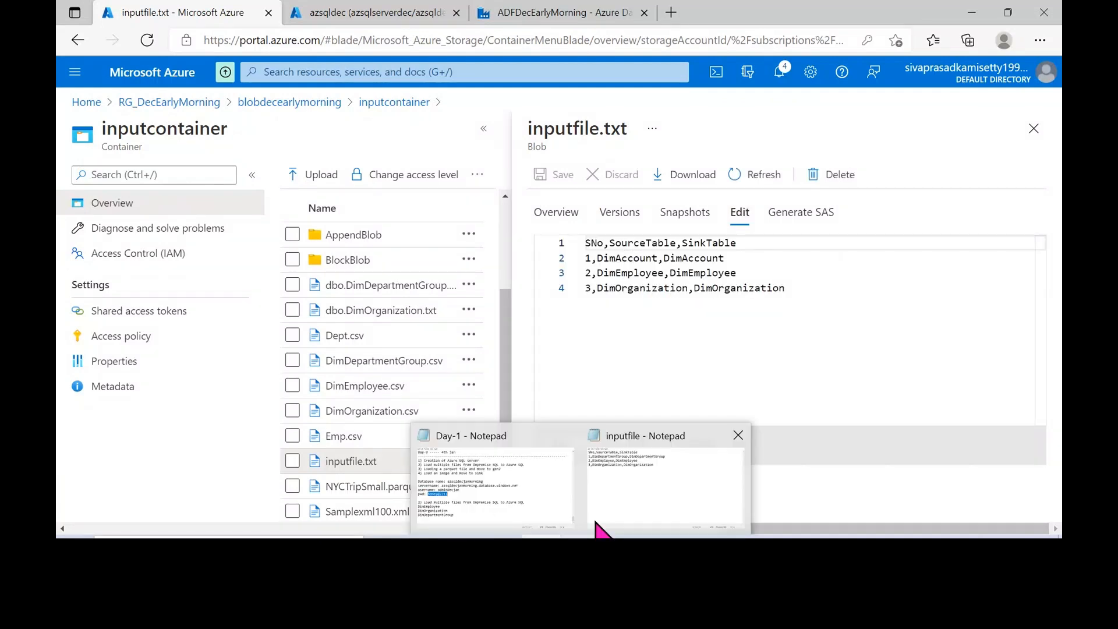
{"action": "left_click", "coordinate": [626, 512]}
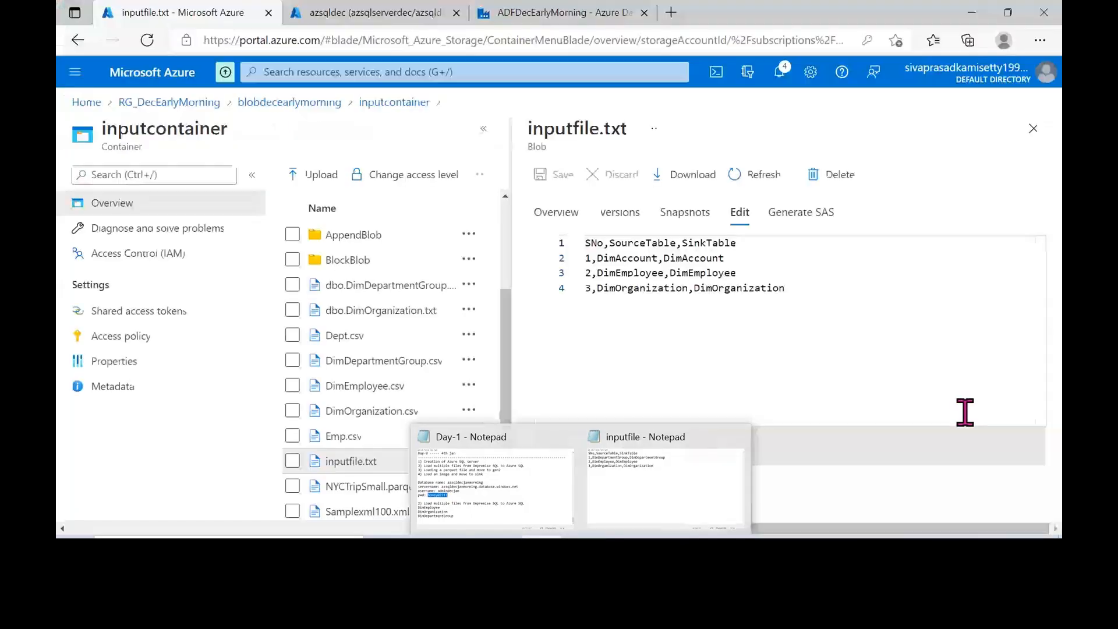
- Examine the SourceTable and SinkTable columns of inputfile.txt and the table names in each of its rows
{"action": "double_click", "coordinate": [671, 259]}
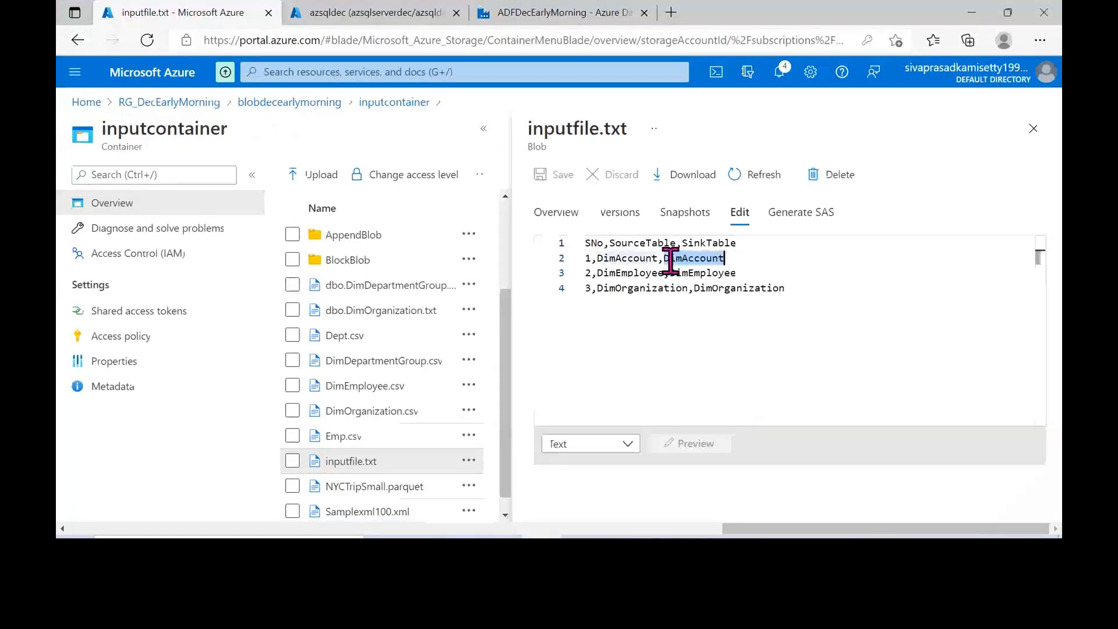
{"action": "double_click", "coordinate": [627, 258]}
{"action": "double_click", "coordinate": [631, 273]}
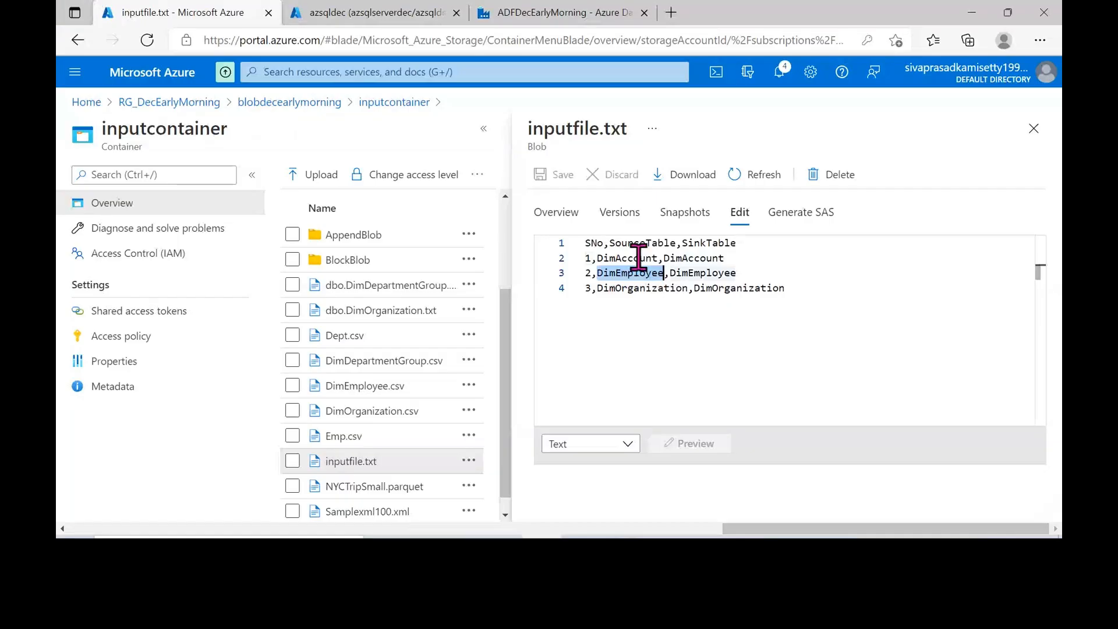
{"action": "double_click", "coordinate": [639, 289]}
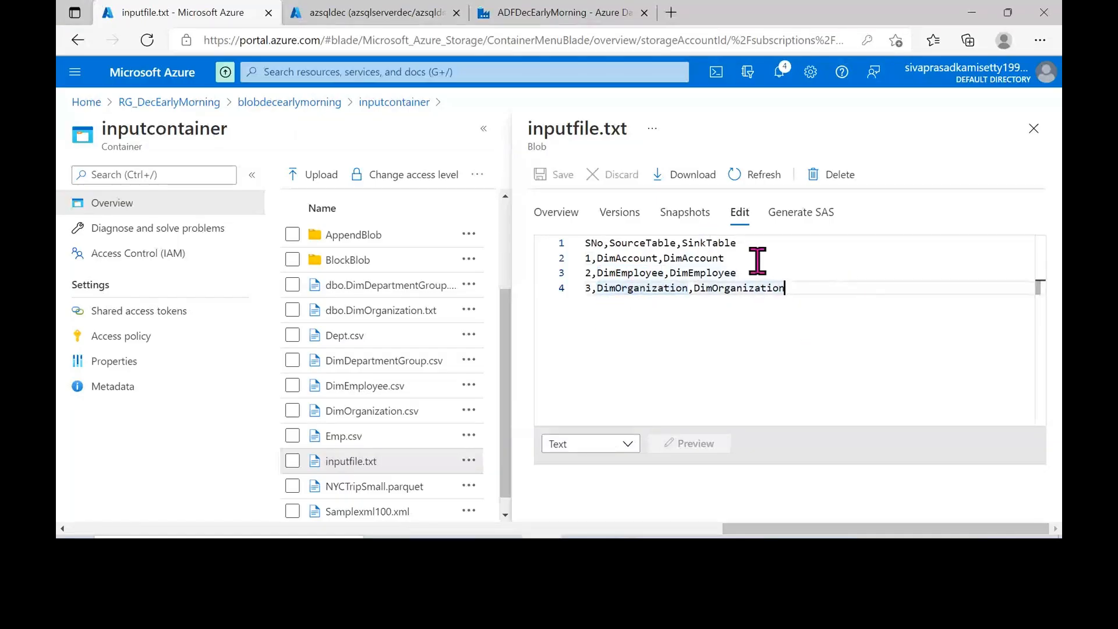
{"action": "double_click", "coordinate": [628, 261]}
{"action": "double_click", "coordinate": [640, 274]}
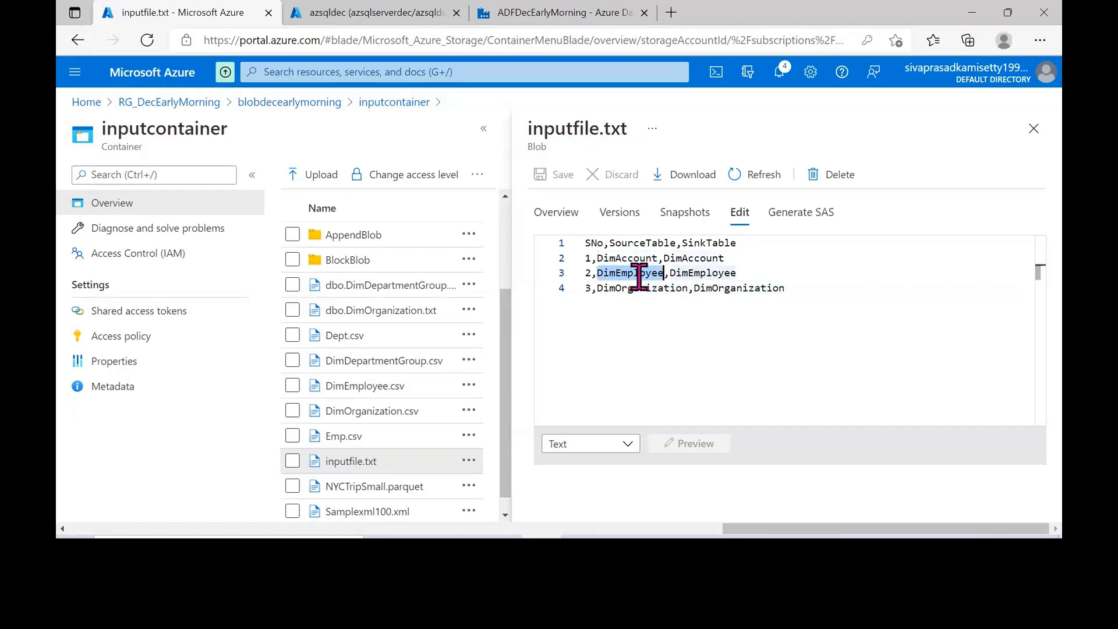
{"action": "double_click", "coordinate": [630, 287]}
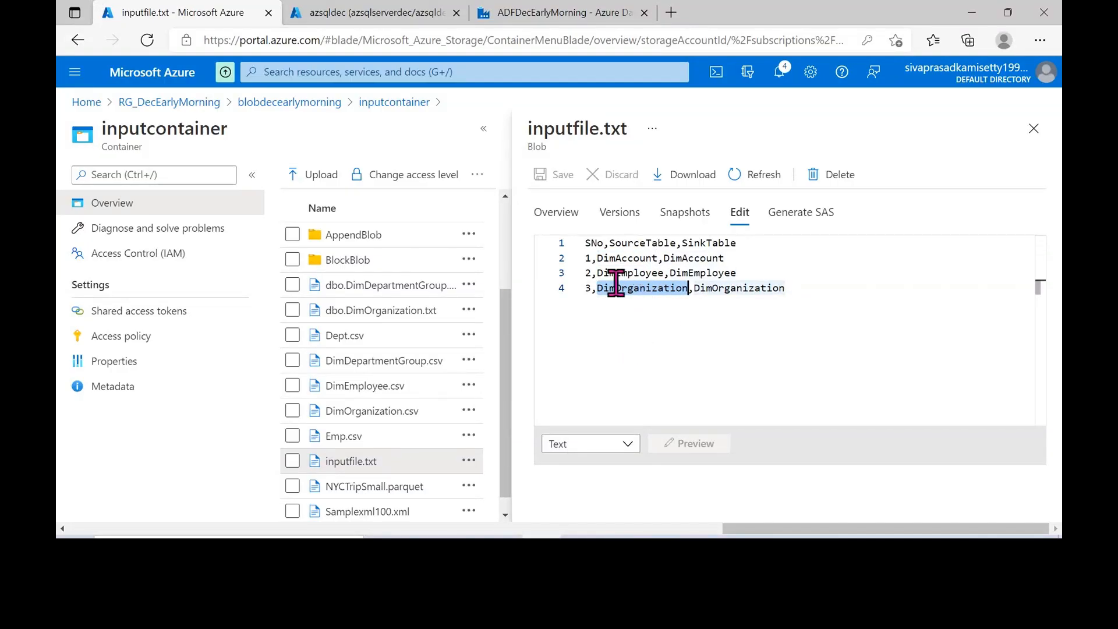
{"action": "double_click", "coordinate": [708, 258]}
{"action": "double_click", "coordinate": [710, 273]}
{"action": "left_click", "coordinate": [731, 289]}
{"action": "double_click", "coordinate": [731, 288]}
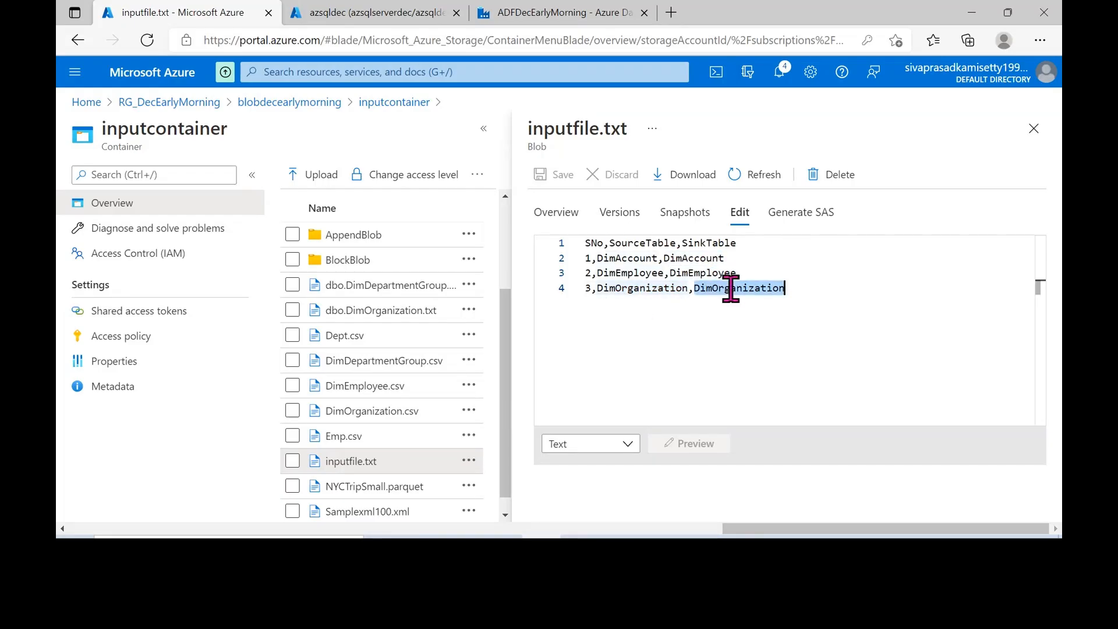
{"action": "double_click", "coordinate": [636, 242]}
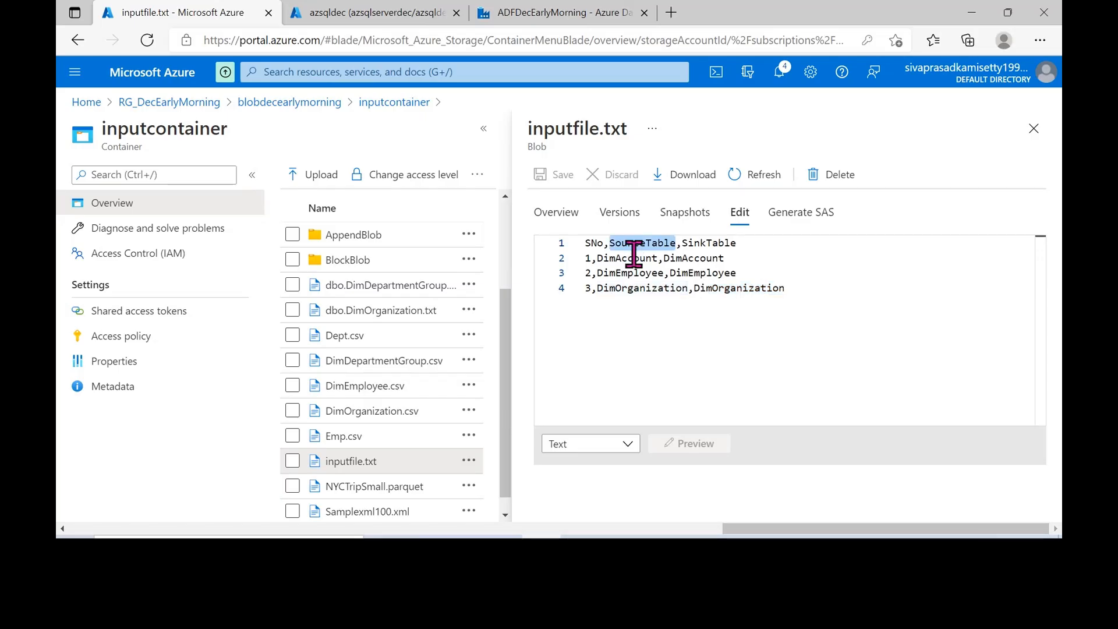
{"action": "double_click", "coordinate": [705, 243]}
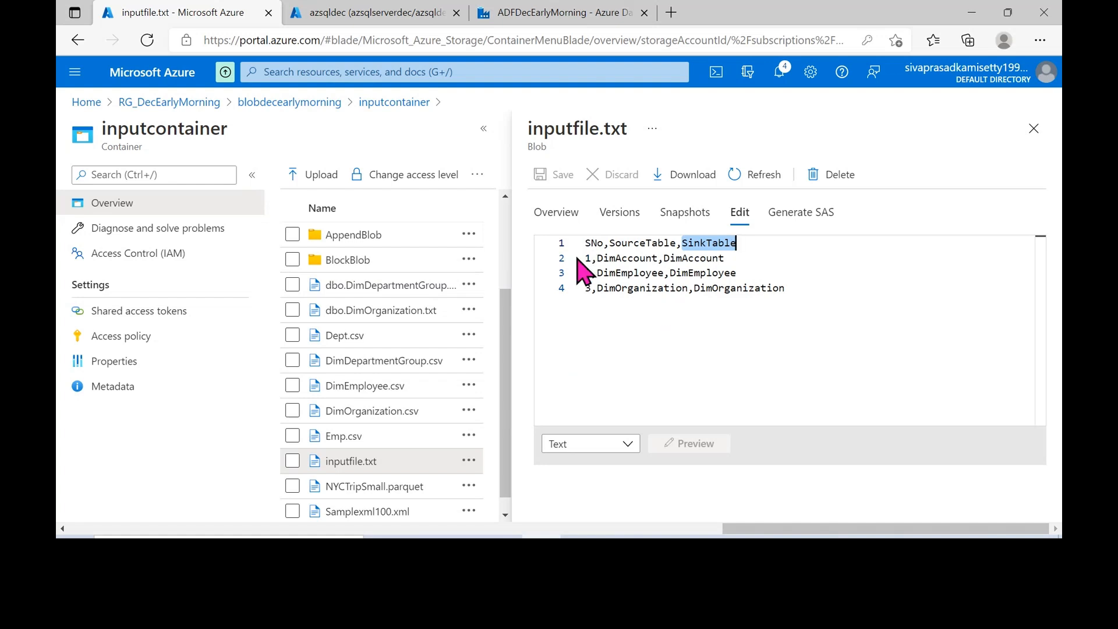
{"action": "double_click", "coordinate": [640, 243]}
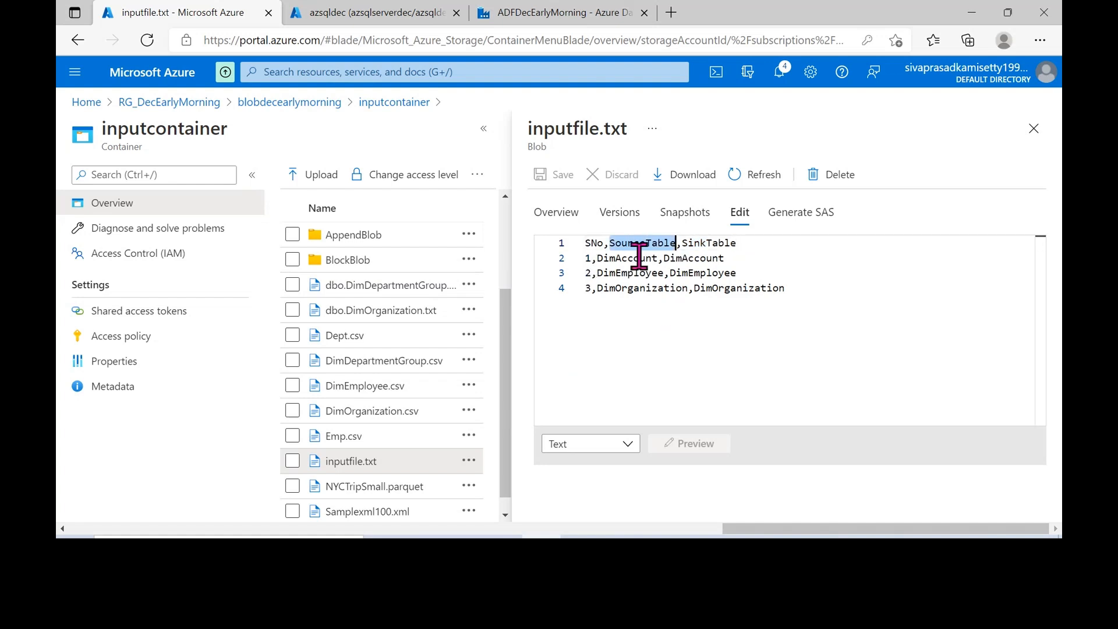
{"action": "double_click", "coordinate": [632, 258]}
{"action": "double_click", "coordinate": [632, 273]}
{"action": "double_click", "coordinate": [634, 288]}
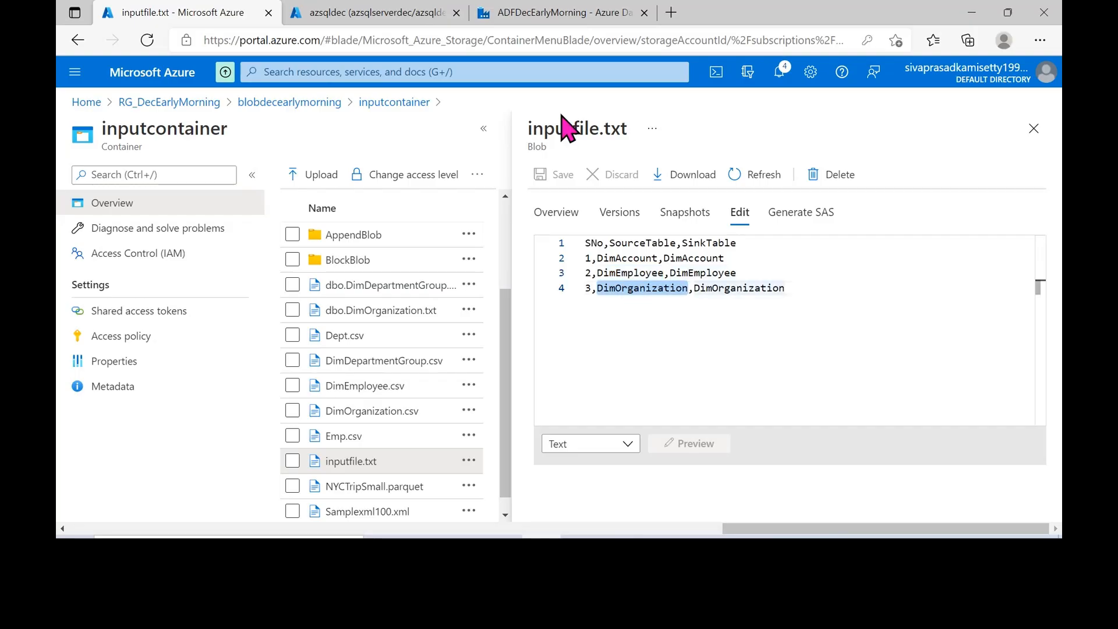
- Switch to the Data Factory pipeline PL_OnPremSQLToAzSQL and add a Lookup activity to its canvas
{"action": "left_click", "coordinate": [563, 13]}
{"action": "left_click", "coordinate": [179, 186]}
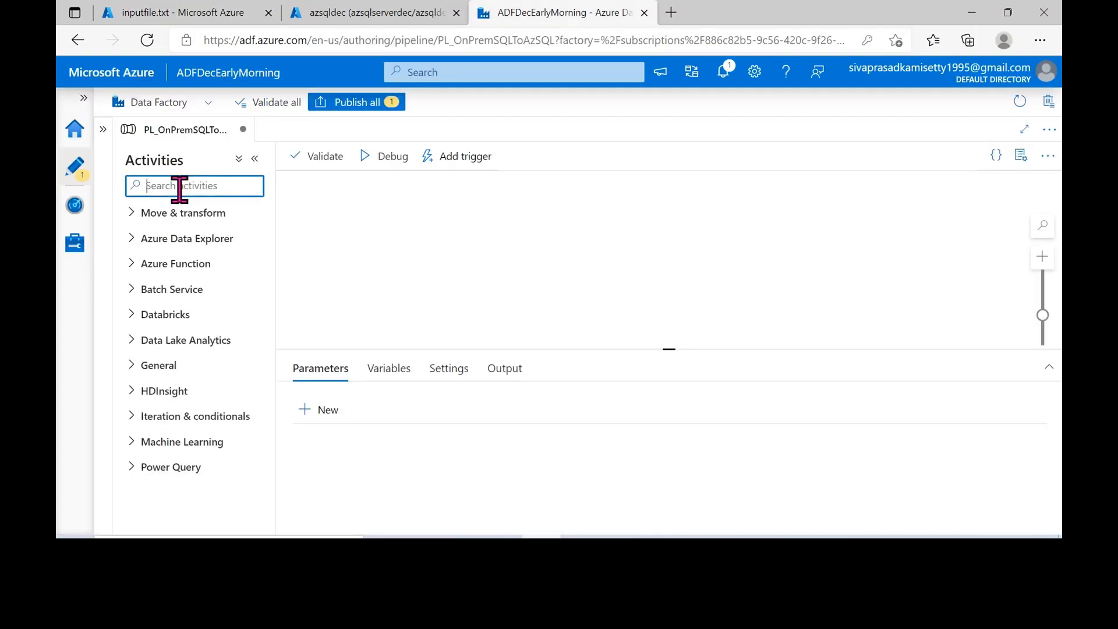
{"action": "type", "text": "loo"}
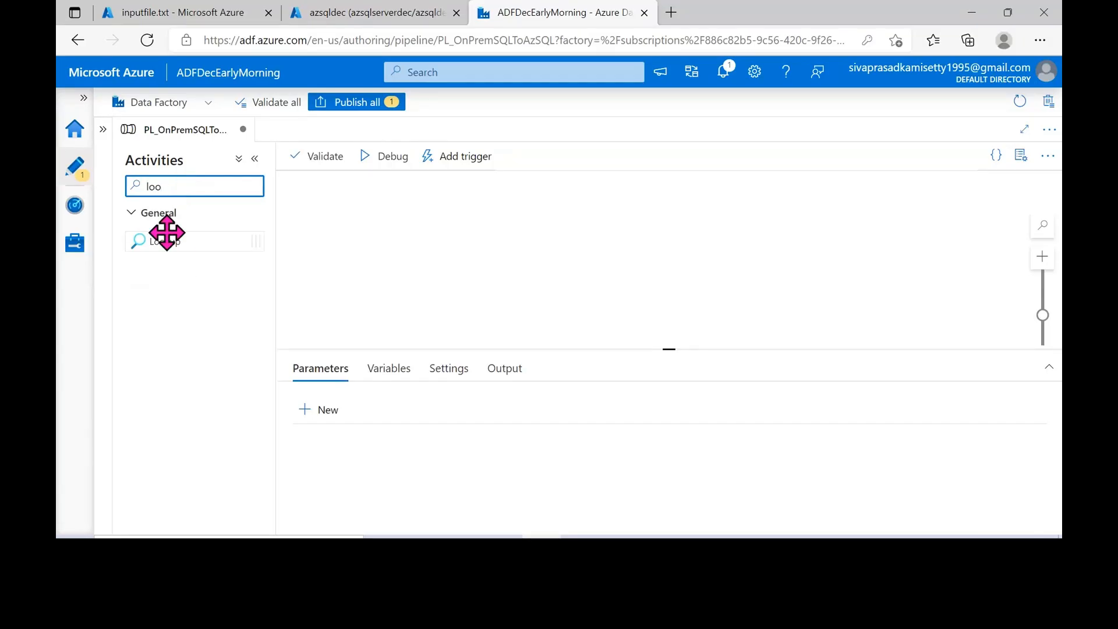
{"action": "left_click_drag", "start_coordinate": [165, 237], "coordinate": [487, 212]}
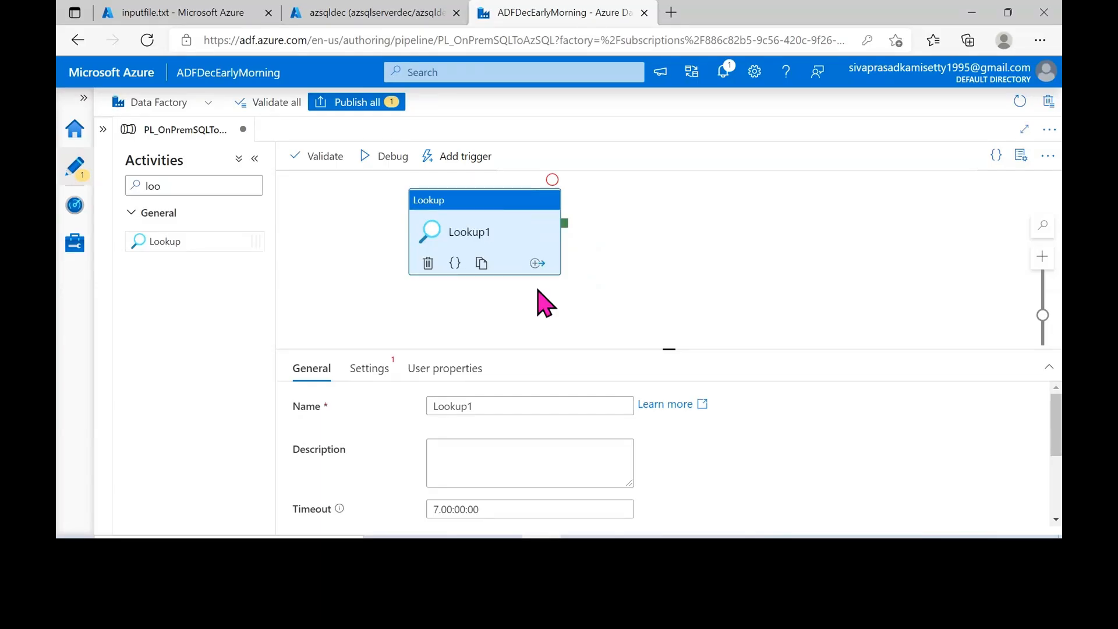
- Start a new source dataset for Lookup1 from Azure Blob Storage in DelimitedText format
{"action": "left_click_drag", "start_coordinate": [549, 347], "coordinate": [551, 284]}
{"action": "left_click", "coordinate": [373, 314]}
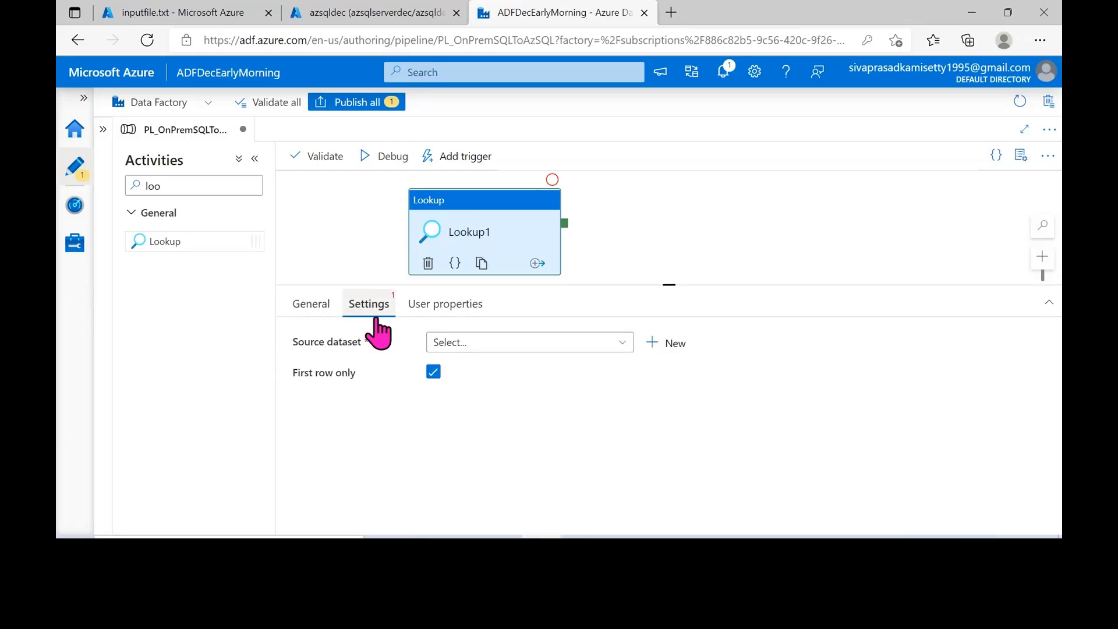
{"action": "left_click", "coordinate": [623, 343]}
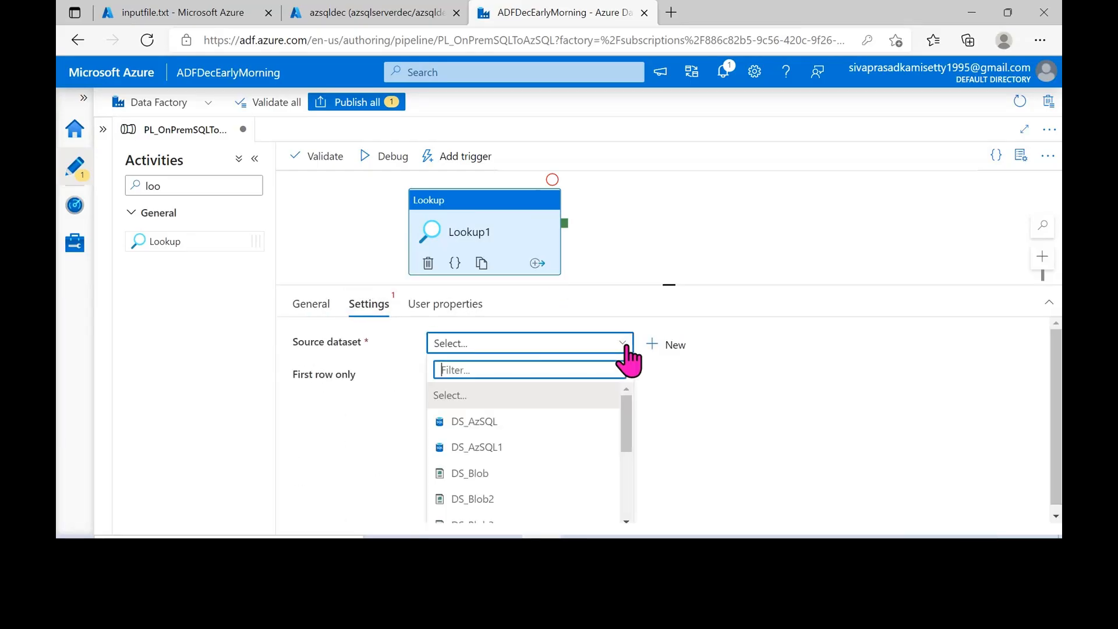
{"action": "left_click", "coordinate": [662, 348]}
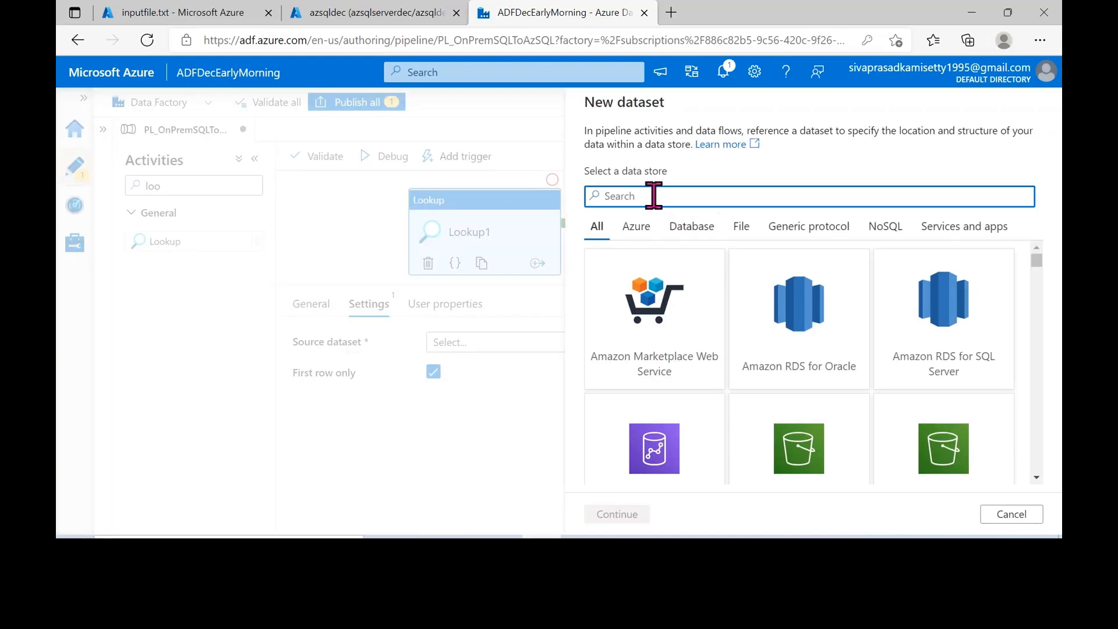
{"action": "type", "text": "blo"}
{"action": "left_click", "coordinate": [661, 373]}
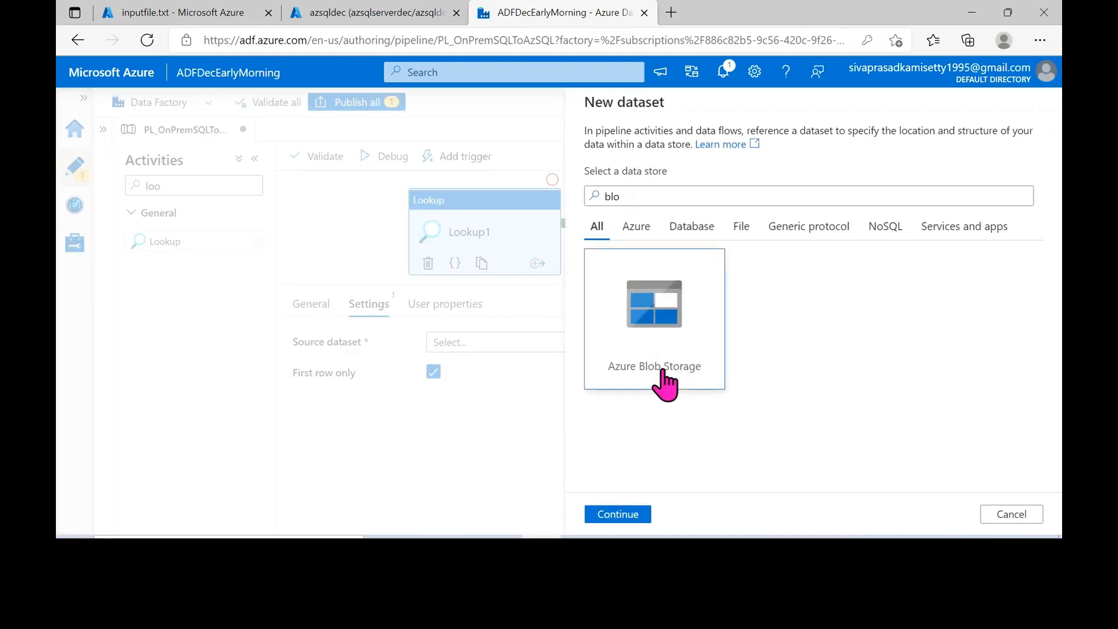
{"action": "left_click", "coordinate": [620, 515]}
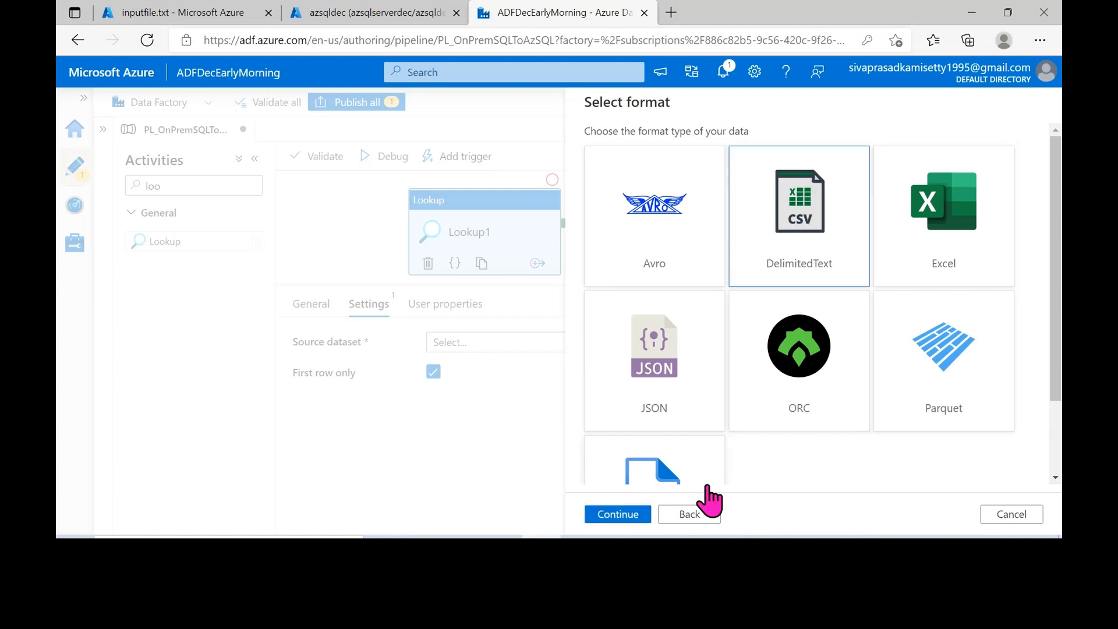
{"action": "left_click", "coordinate": [610, 515]}
- Name the dataset DS_Blob_Lookup and assign it the linked service LS_Blob
{"action": "double_click", "coordinate": [699, 152]}
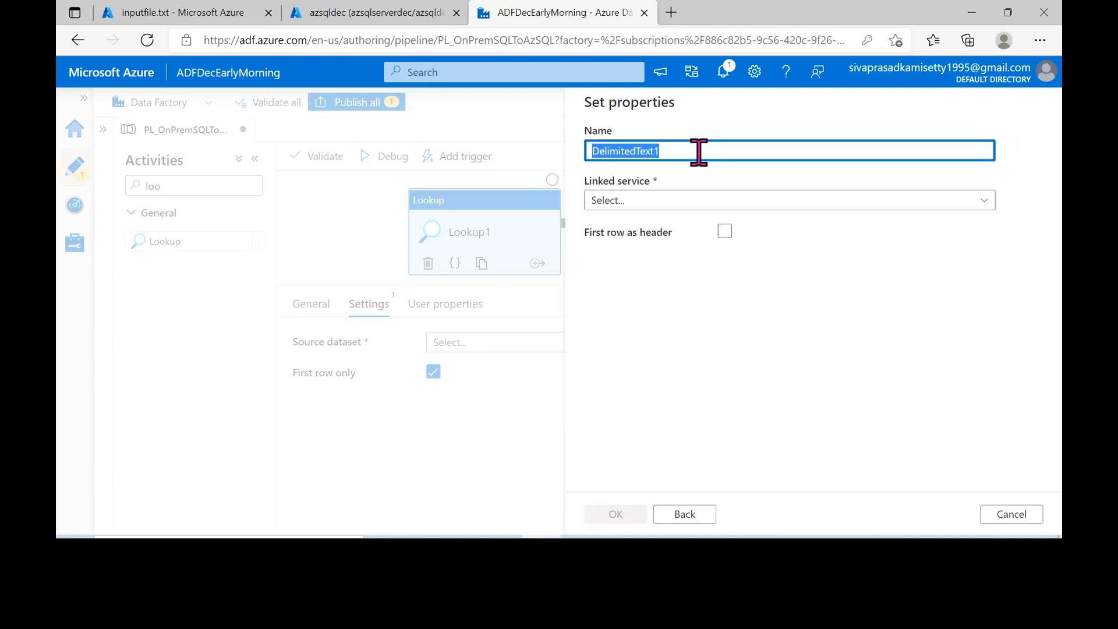
{"action": "type", "text": "DS_Blob_Lo"}
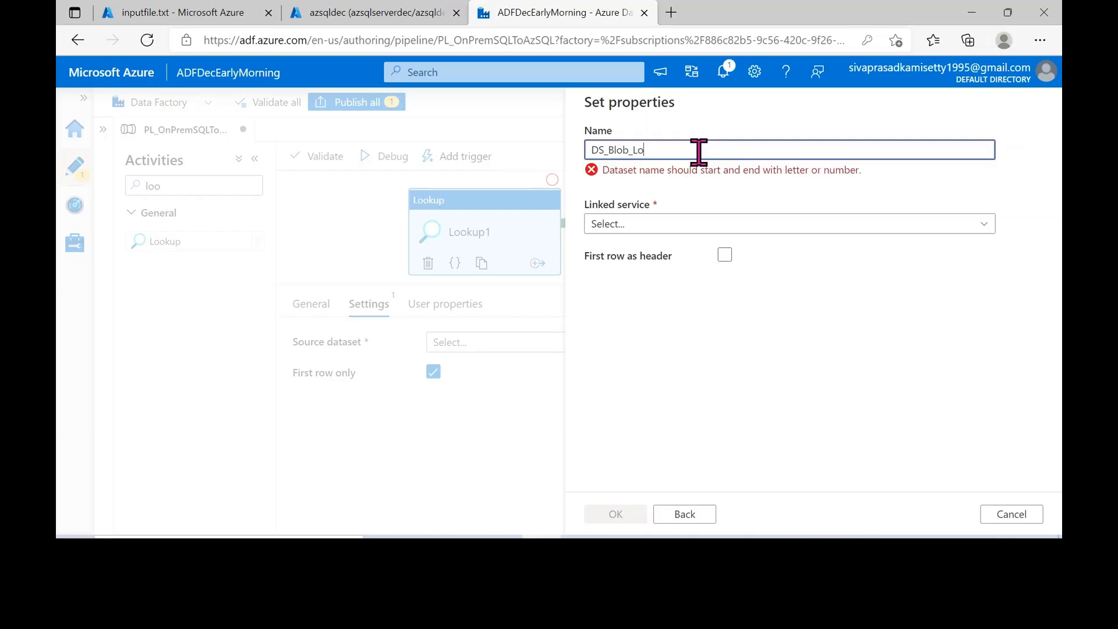
{"action": "type", "text": "okup"}
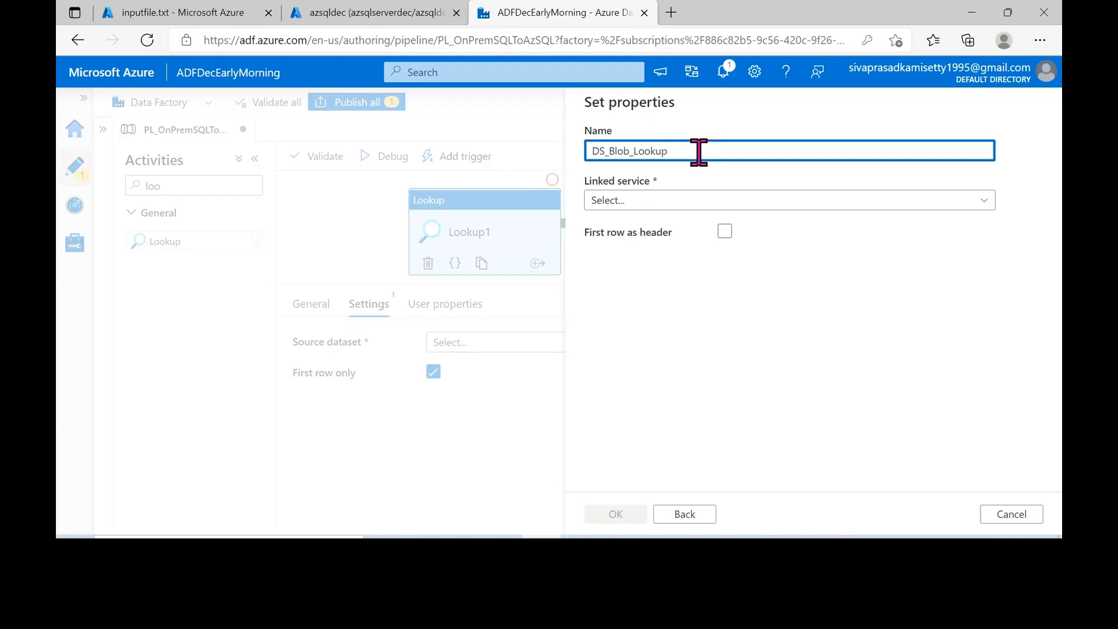
{"action": "left_click", "coordinate": [696, 204]}
{"action": "left_click", "coordinate": [633, 306]}
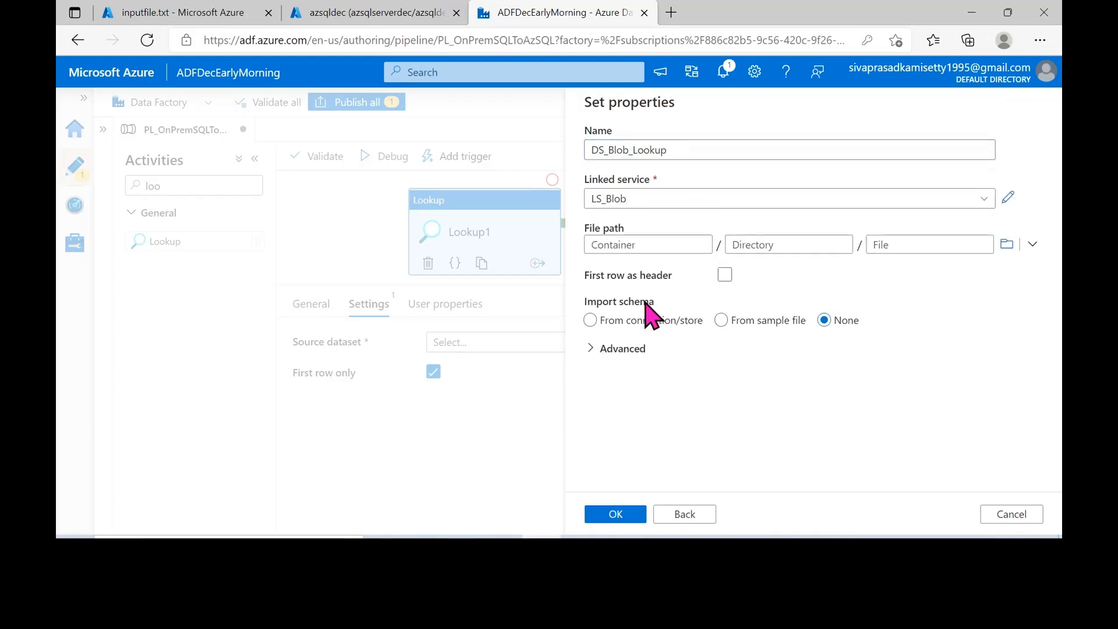
- Point the dataset's file path to inputfile.txt in inputcontainer and create the dataset
{"action": "left_click", "coordinate": [1007, 244]}
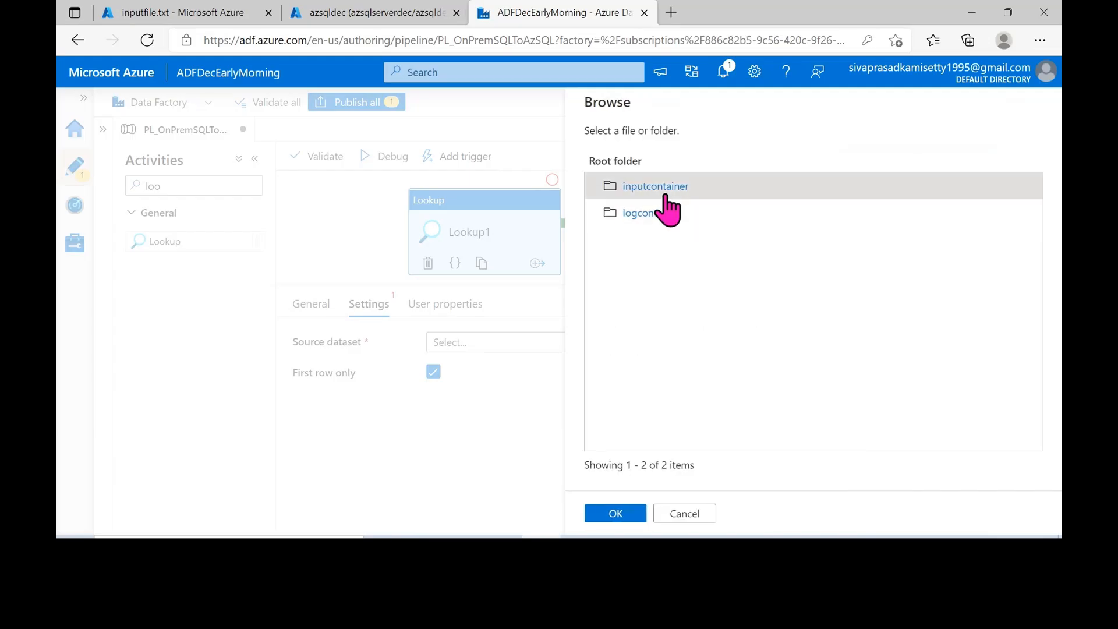
{"action": "left_click", "coordinate": [665, 196]}
{"action": "scroll", "coordinate": [732, 375], "scroll_direction": "down", "scroll_amount": 2}
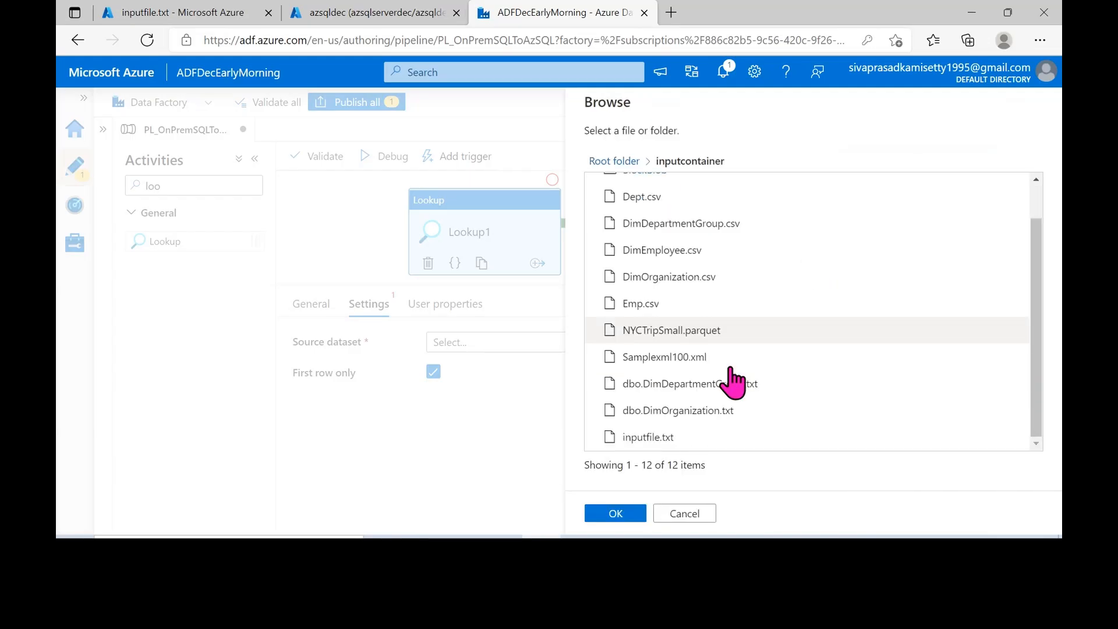
{"action": "left_click", "coordinate": [684, 445]}
{"action": "left_click", "coordinate": [613, 518]}
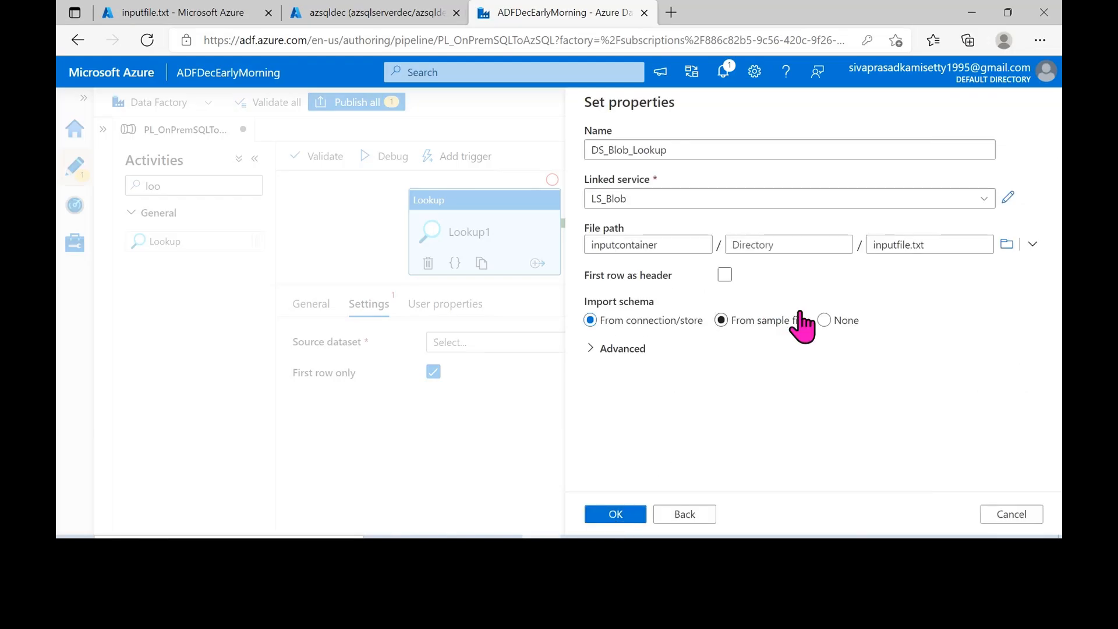
{"action": "left_click", "coordinate": [633, 524]}
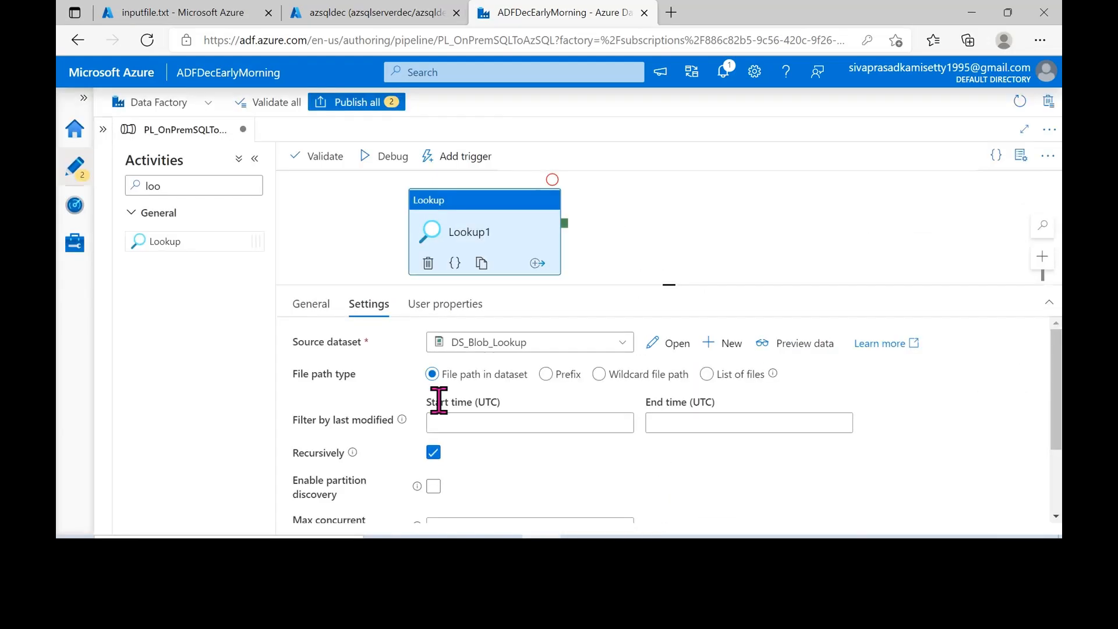
- Turn off First row only for Lookup1 and start a debug run of the validated pipeline
{"action": "scroll", "coordinate": [513, 407], "scroll_direction": "down", "scroll_amount": 2}
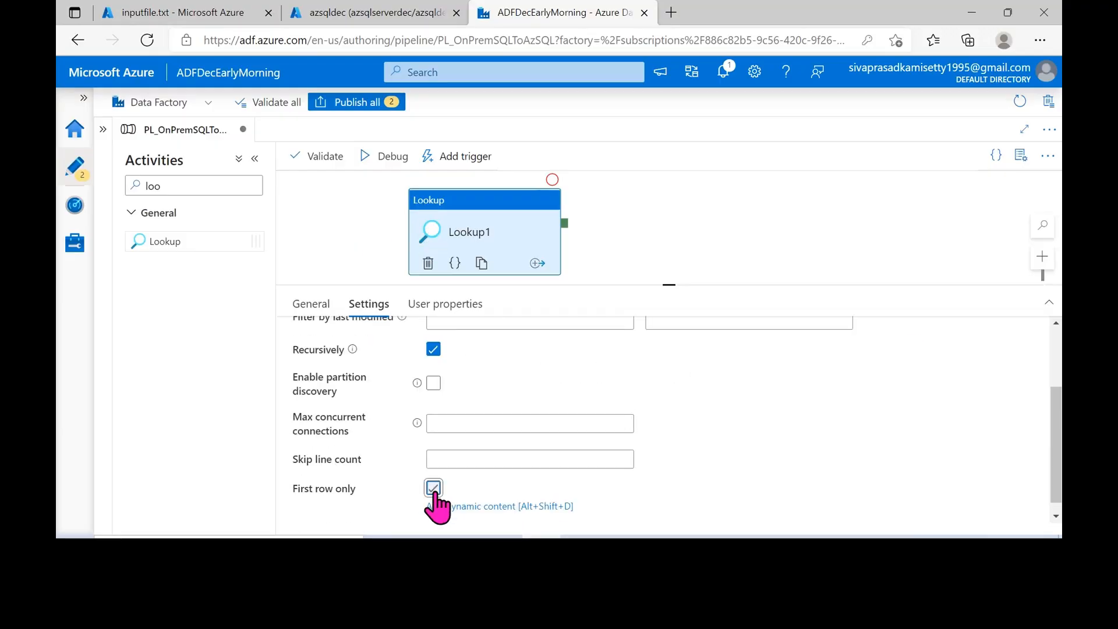
{"action": "scroll", "coordinate": [653, 399], "scroll_direction": "up", "scroll_amount": 2}
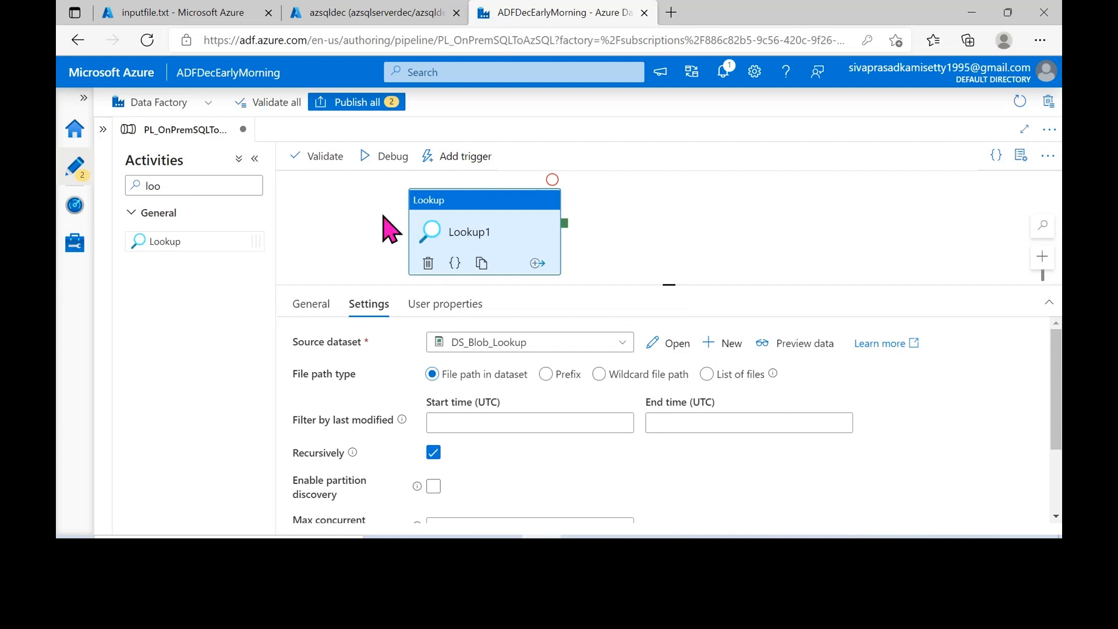
{"action": "left_click", "coordinate": [335, 157]}
{"action": "left_click", "coordinate": [796, 519]}
{"action": "left_click", "coordinate": [405, 160]}
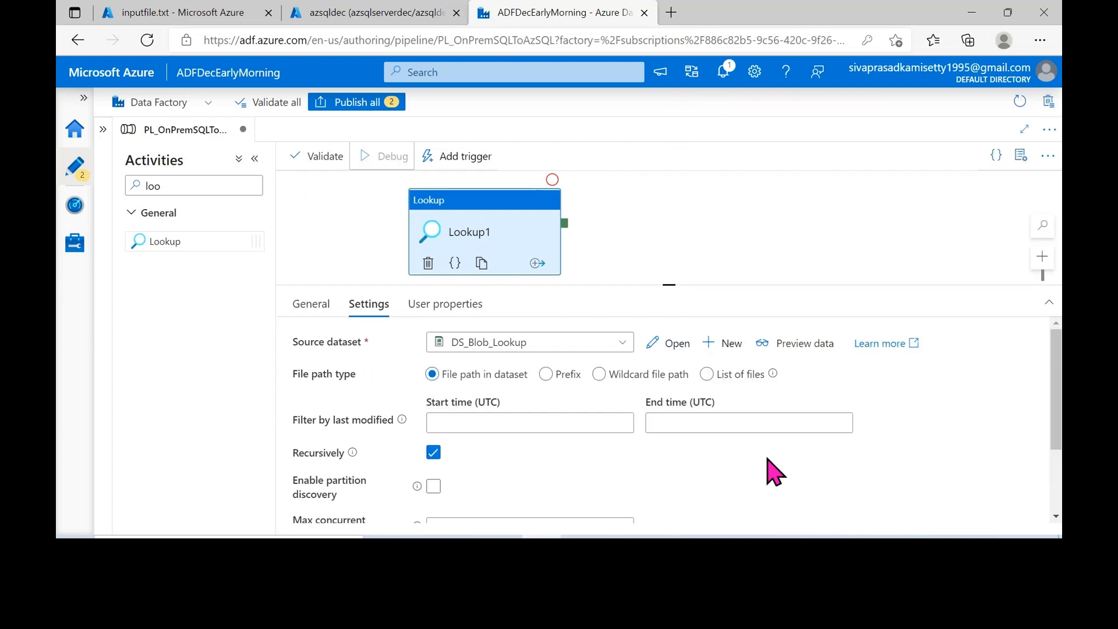
- Switch to Notepad++ and create a new blank document
{"action": "left_click", "coordinate": [265, 535]}
{"action": "type", "text": "note"}
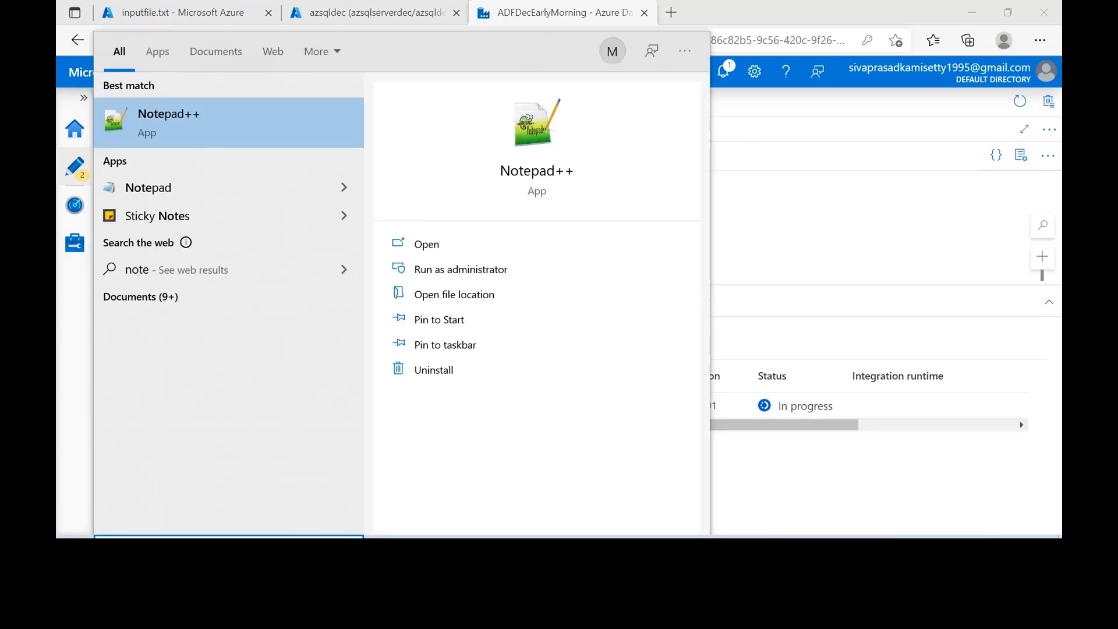
{"action": "key", "text": "Return"}
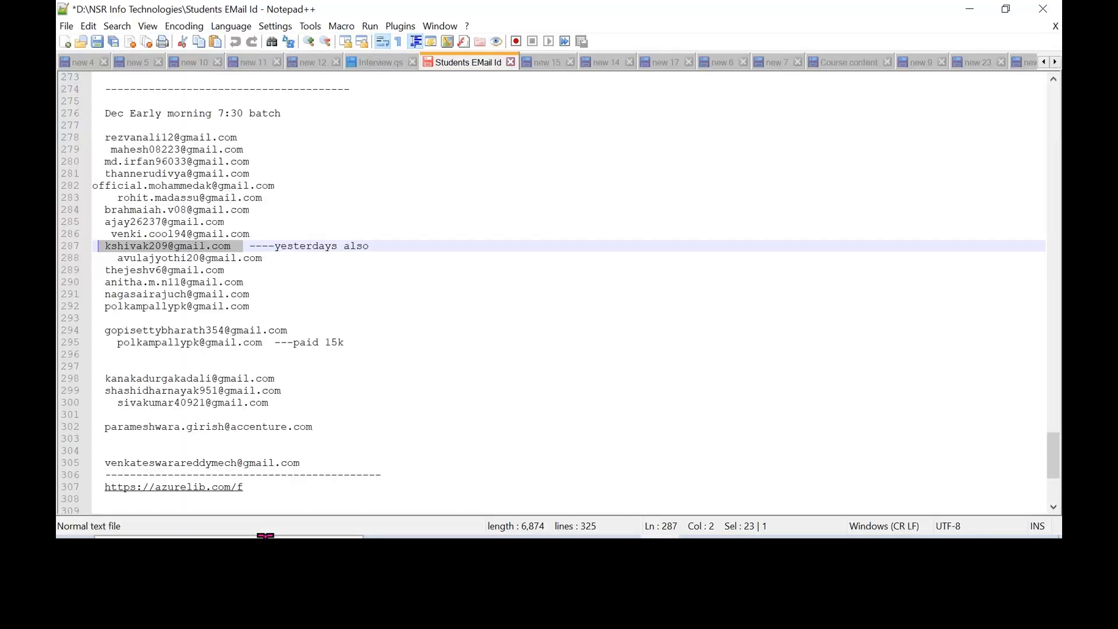
{"action": "left_click", "coordinate": [67, 26]}
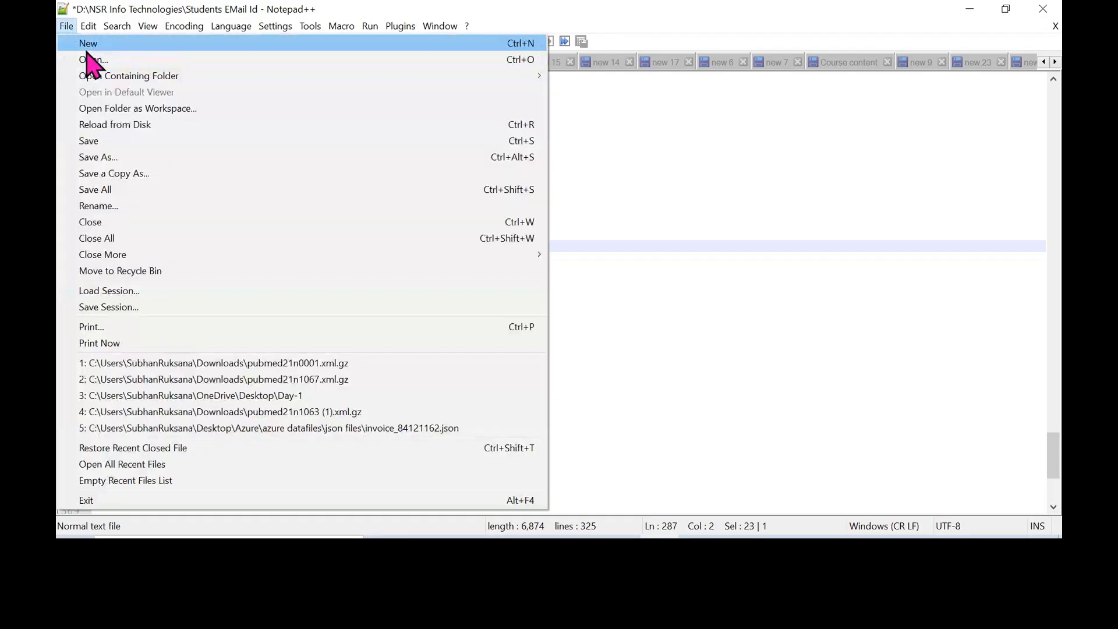
{"action": "left_click", "coordinate": [88, 50]}
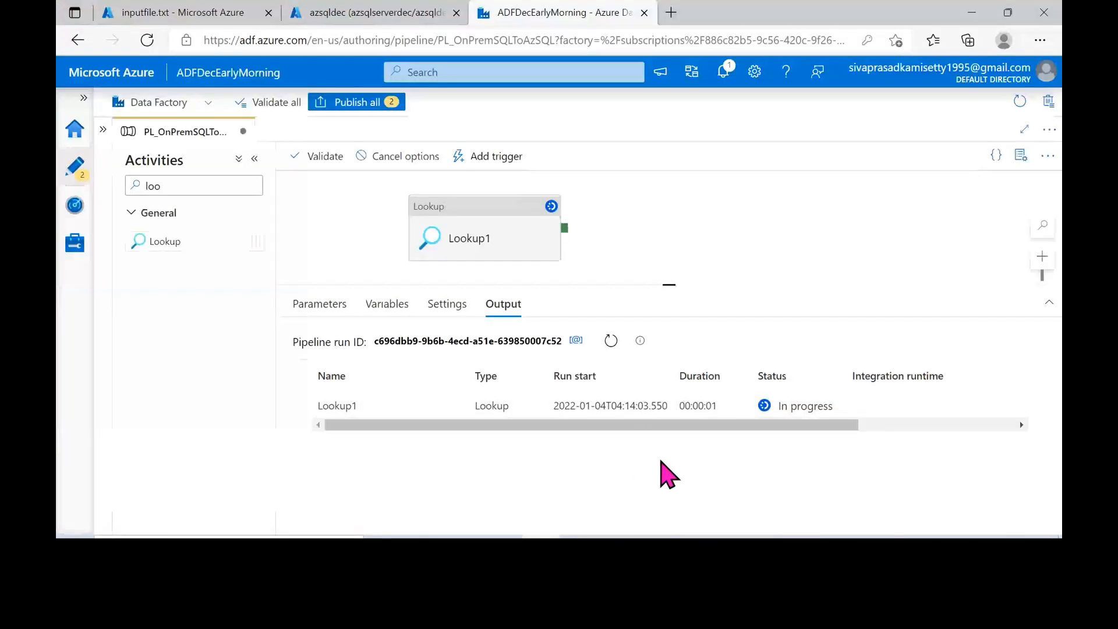
- Switch to the local inputfile in Notepad and examine its SNo and SourceTable headings and the numbered table rows
{"action": "left_click", "coordinate": [580, 551]}
{"action": "left_click", "coordinate": [664, 517]}
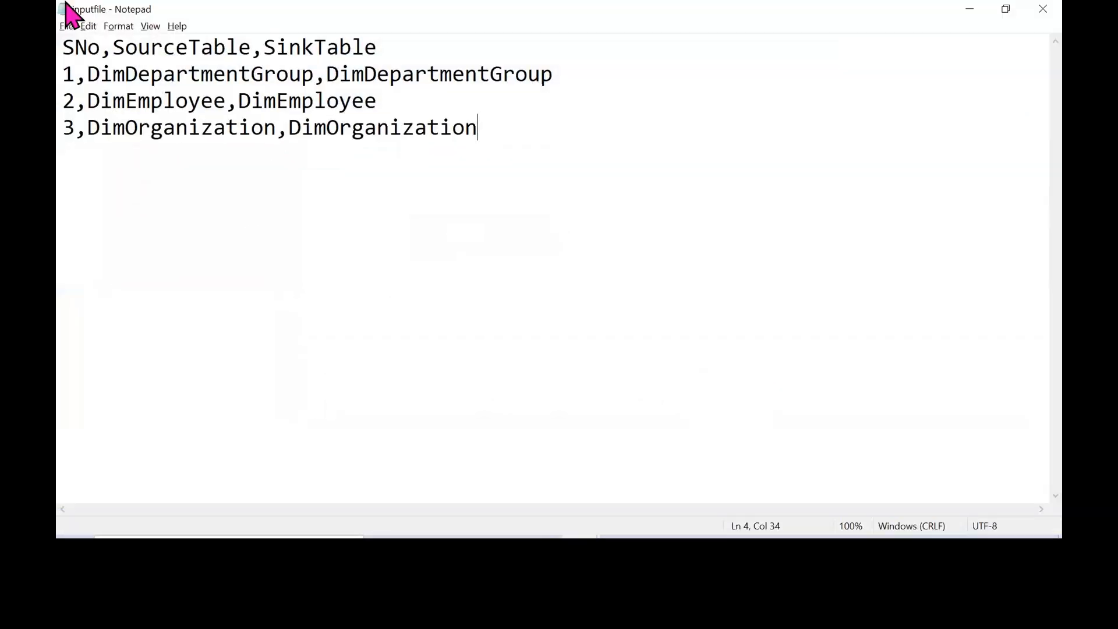
{"action": "triple_click", "coordinate": [80, 48]}
{"action": "left_click", "coordinate": [81, 48]}
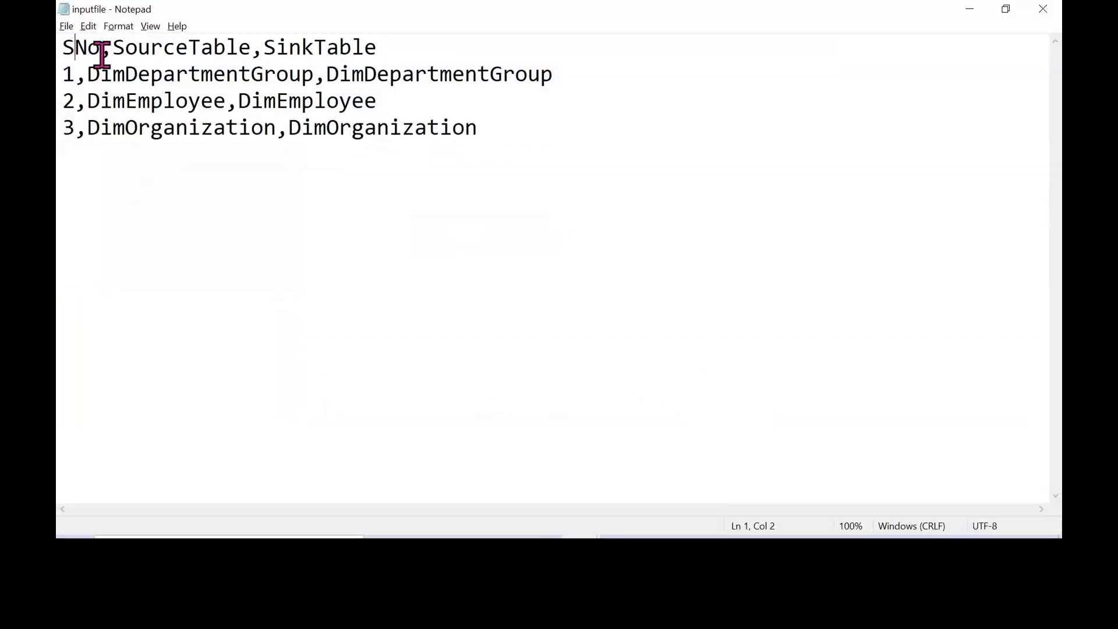
{"action": "left_click_drag", "start_coordinate": [102, 55], "coordinate": [64, 55]}
{"action": "left_click", "coordinate": [74, 78]}
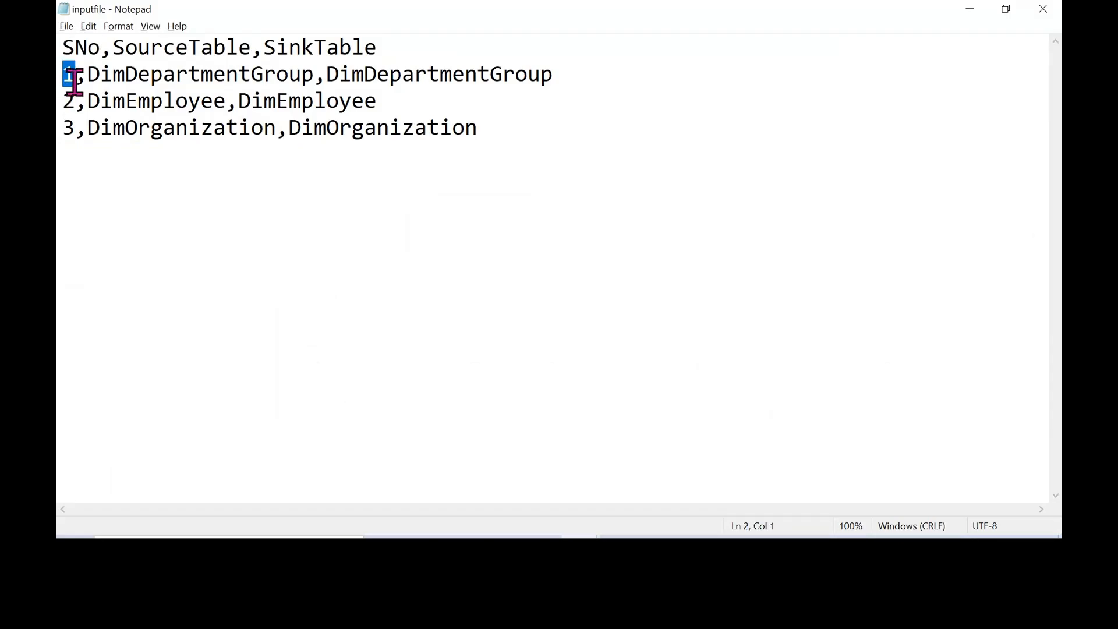
{"action": "left_click_drag", "start_coordinate": [115, 47], "coordinate": [239, 47]}
{"action": "left_click_drag", "start_coordinate": [96, 77], "coordinate": [62, 96]}
{"action": "left_click", "coordinate": [254, 116]}
{"action": "left_click_drag", "start_coordinate": [476, 125], "coordinate": [58, 123]}
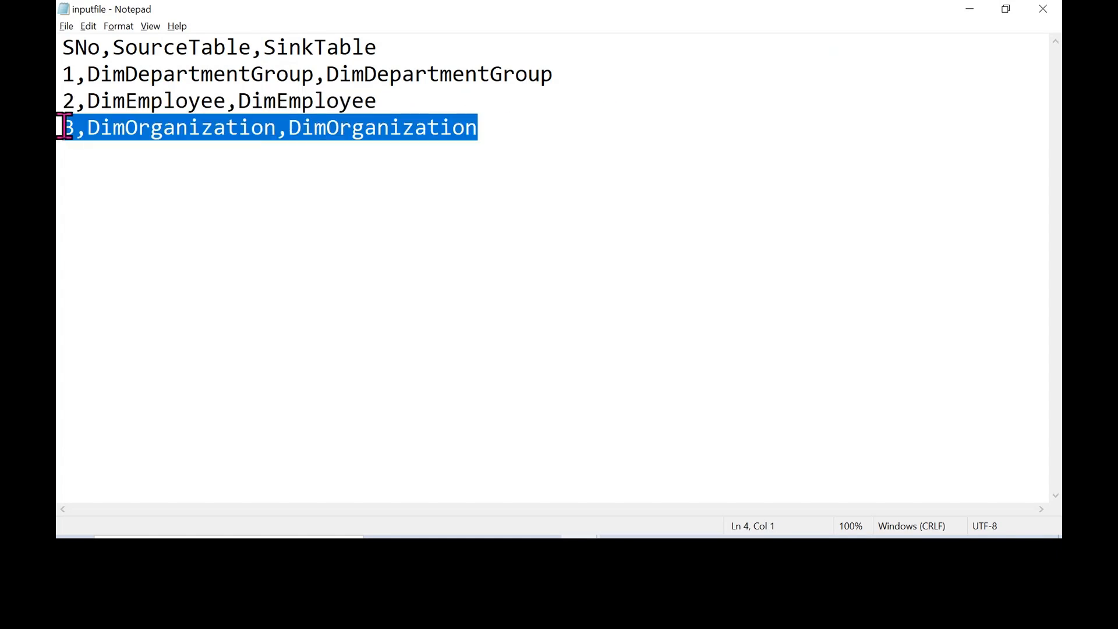
{"action": "left_click", "coordinate": [659, 165]}
- Switch back to Data Factory and inspect the column keys and header row in Lookup1's maximized debug output
{"action": "key", "text": "alt+Tab"}
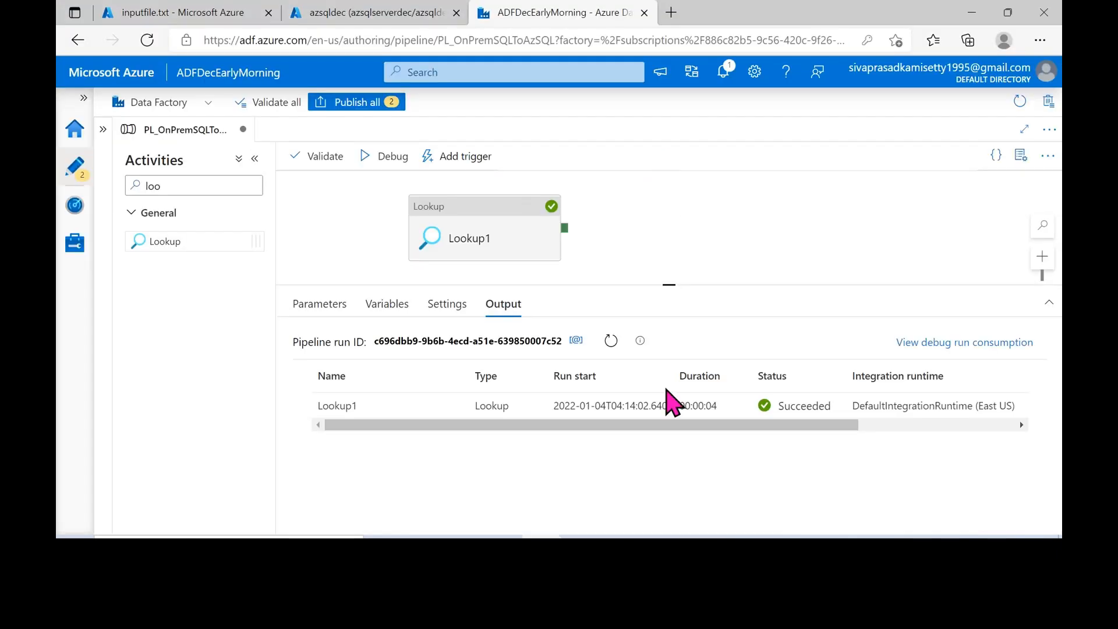
{"action": "left_click", "coordinate": [451, 405]}
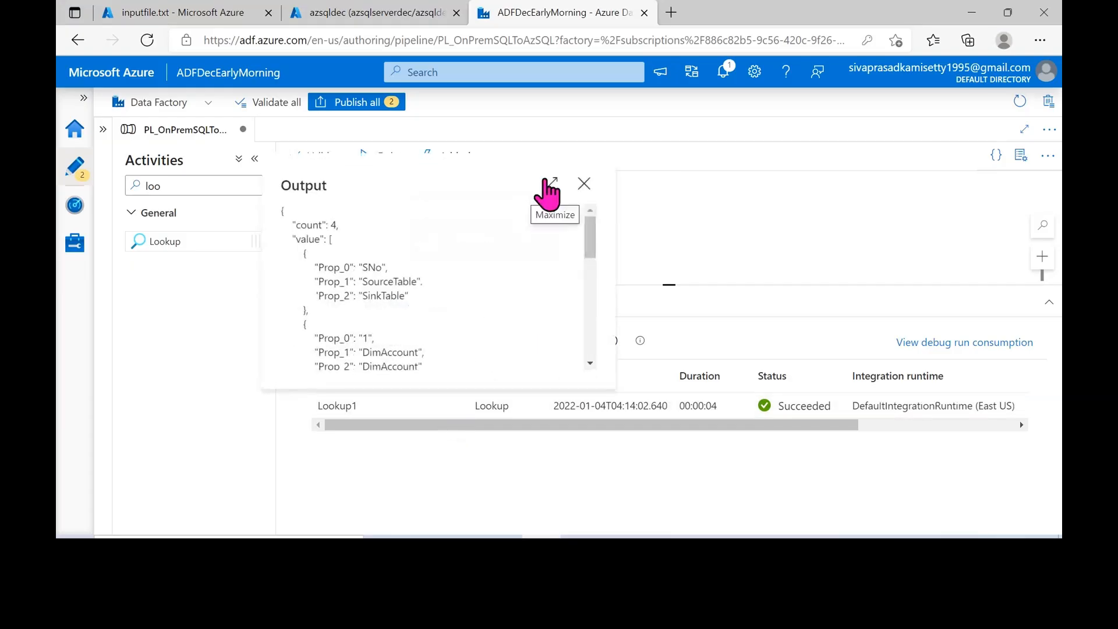
{"action": "left_click", "coordinate": [545, 182]}
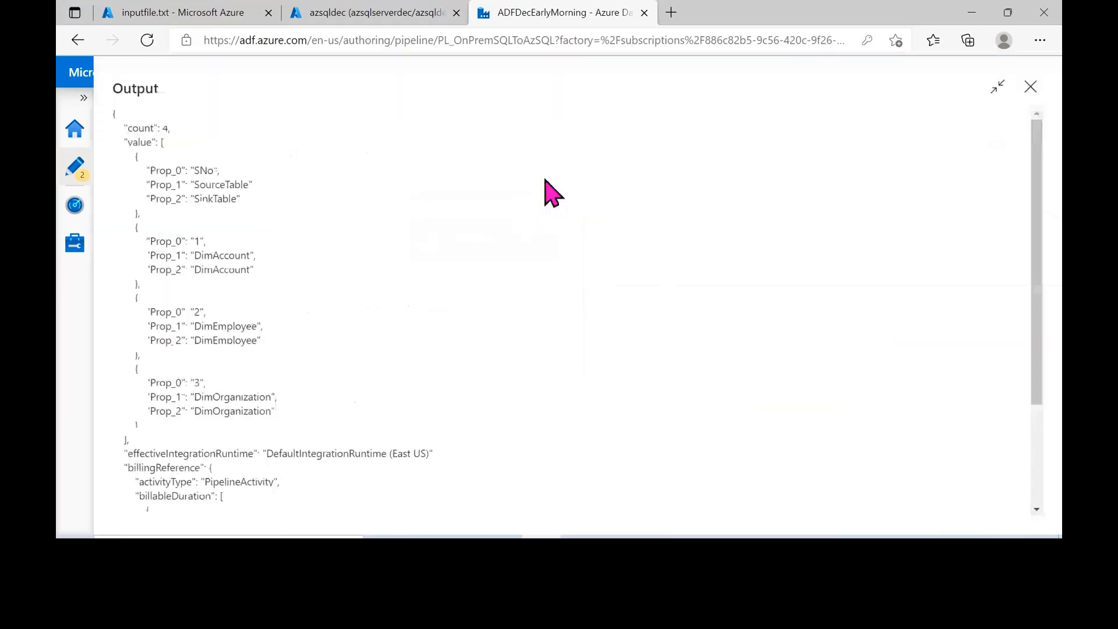
{"action": "double_click", "coordinate": [166, 172]}
{"action": "left_click", "coordinate": [168, 185]}
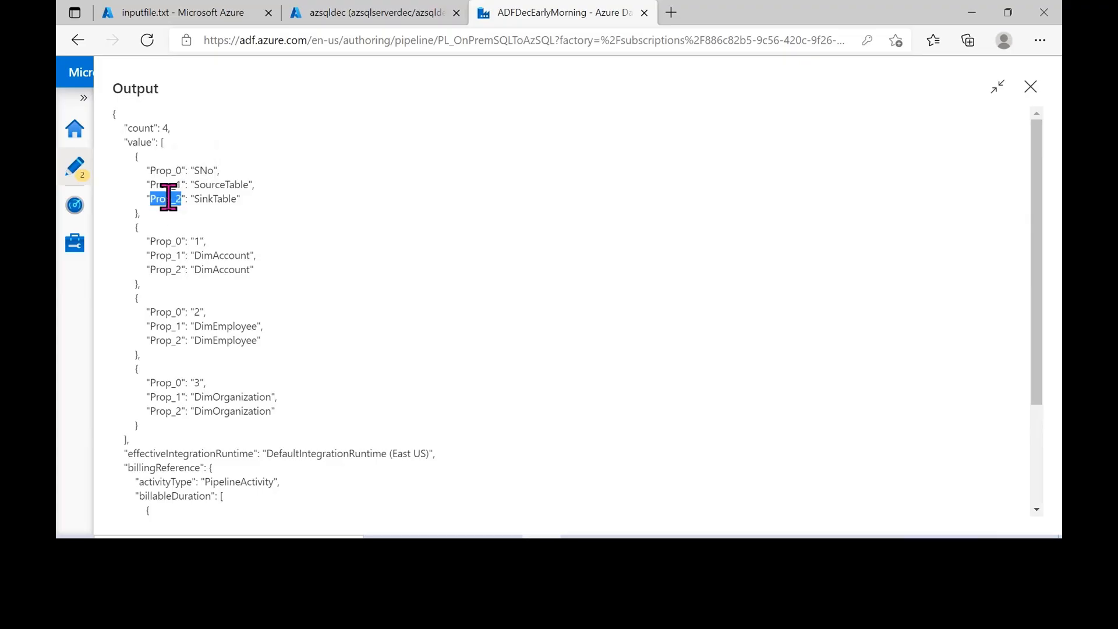
{"action": "double_click", "coordinate": [170, 199]}
{"action": "left_click", "coordinate": [275, 225]}
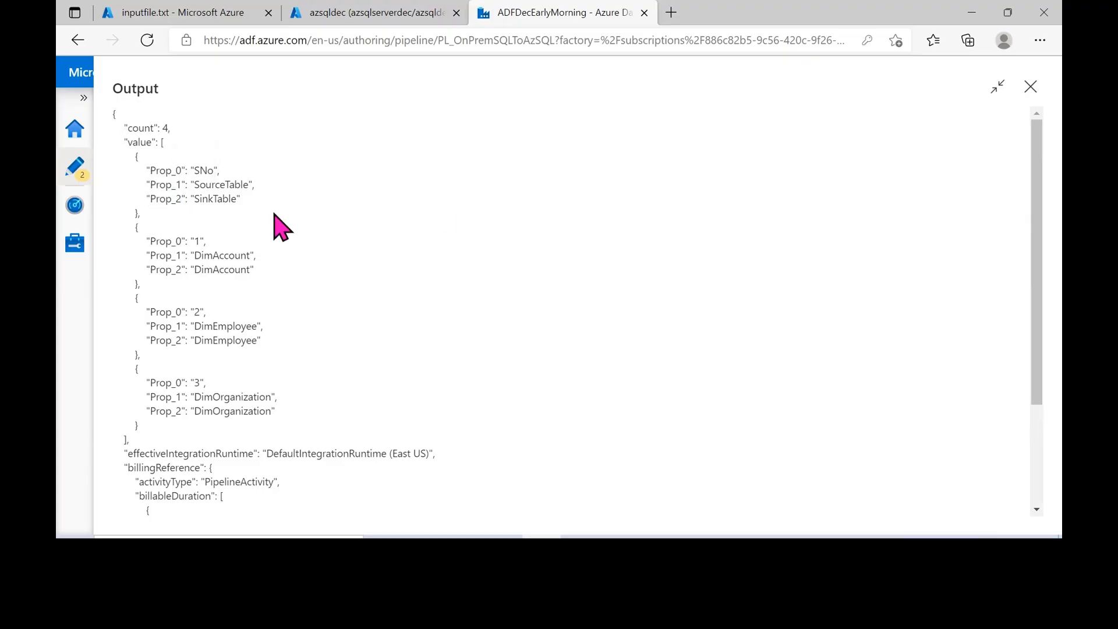
{"action": "left_click", "coordinate": [1031, 87]}
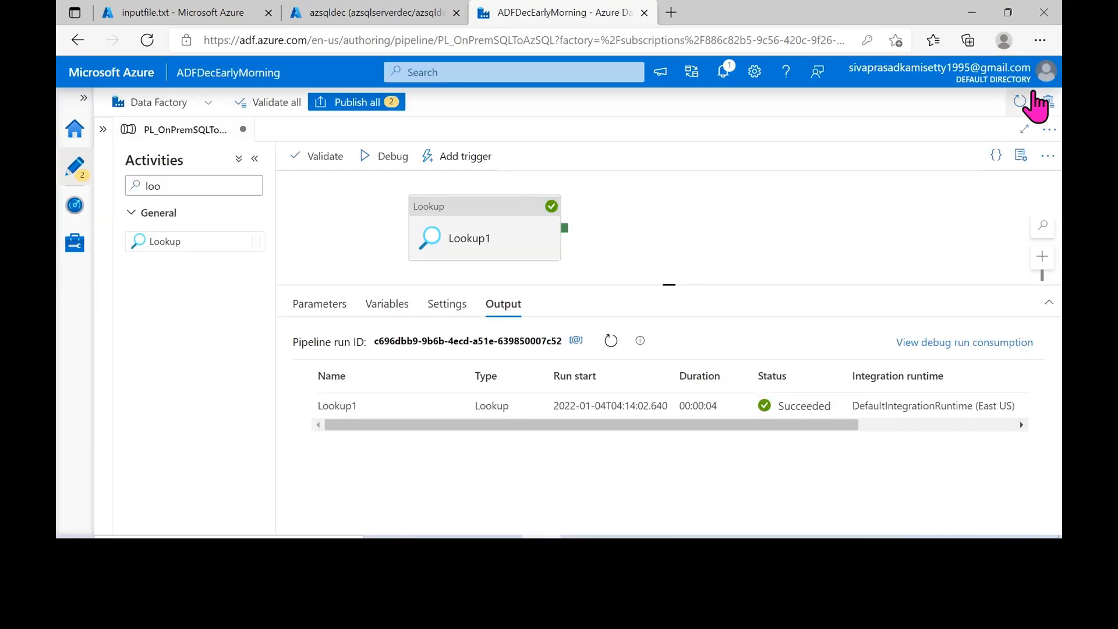
- Open DS_Blob_Lookup from Lookup1's source dataset setting, enable First row as header, and hide the dataset properties
{"action": "left_click", "coordinate": [472, 233]}
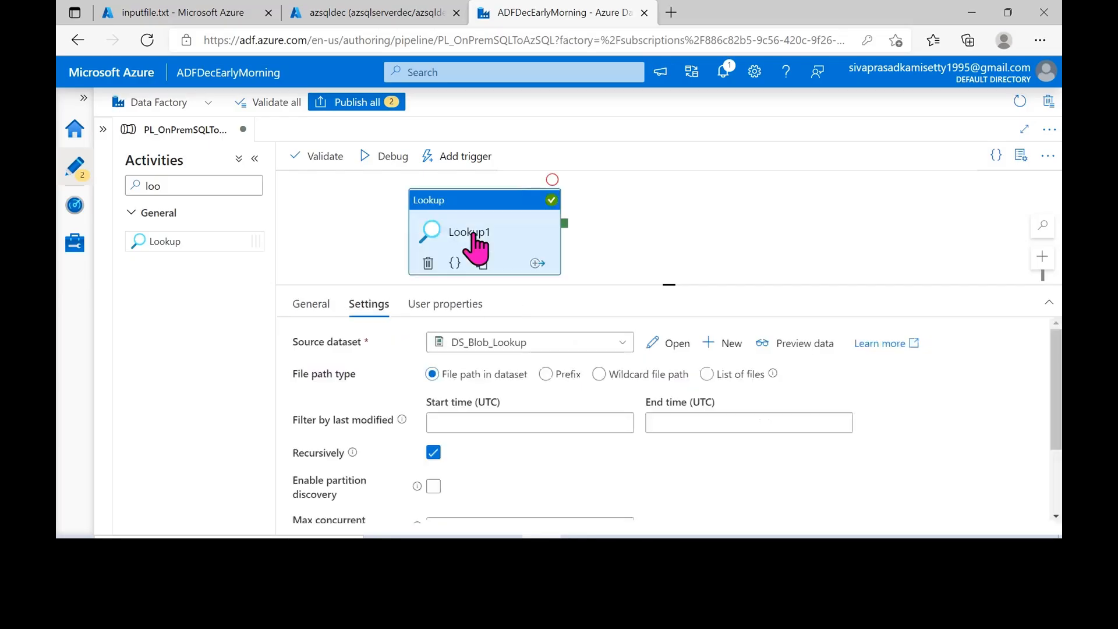
{"action": "left_click", "coordinate": [655, 343]}
{"action": "scroll", "coordinate": [536, 419], "scroll_direction": "down", "scroll_amount": 3}
{"action": "scroll", "coordinate": [536, 419], "scroll_direction": "down", "scroll_amount": 2}
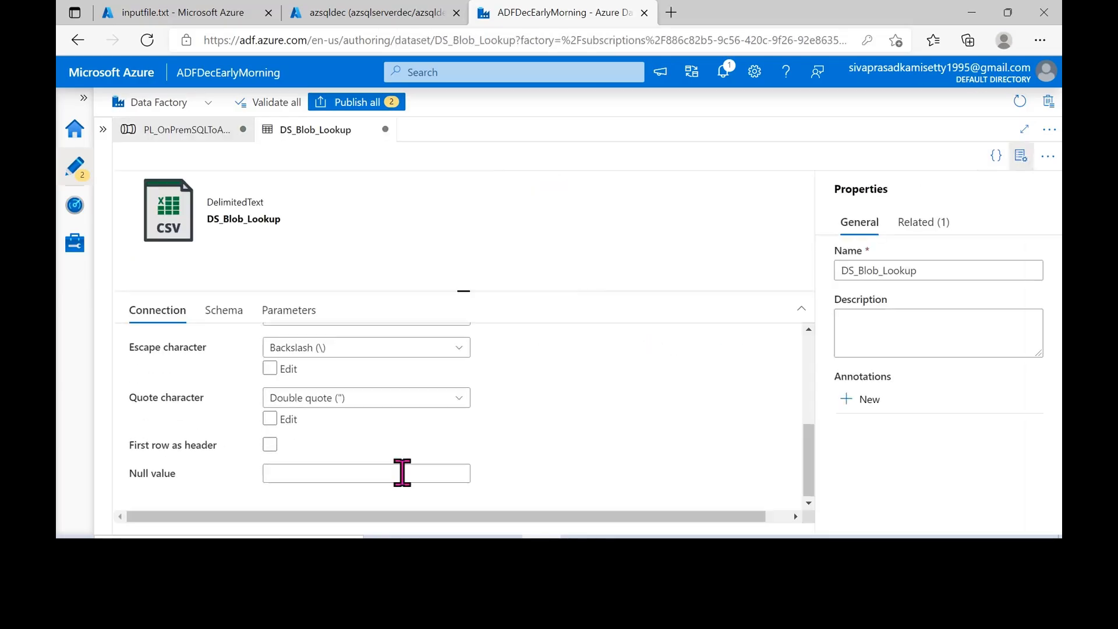
{"action": "left_click", "coordinate": [269, 444]}
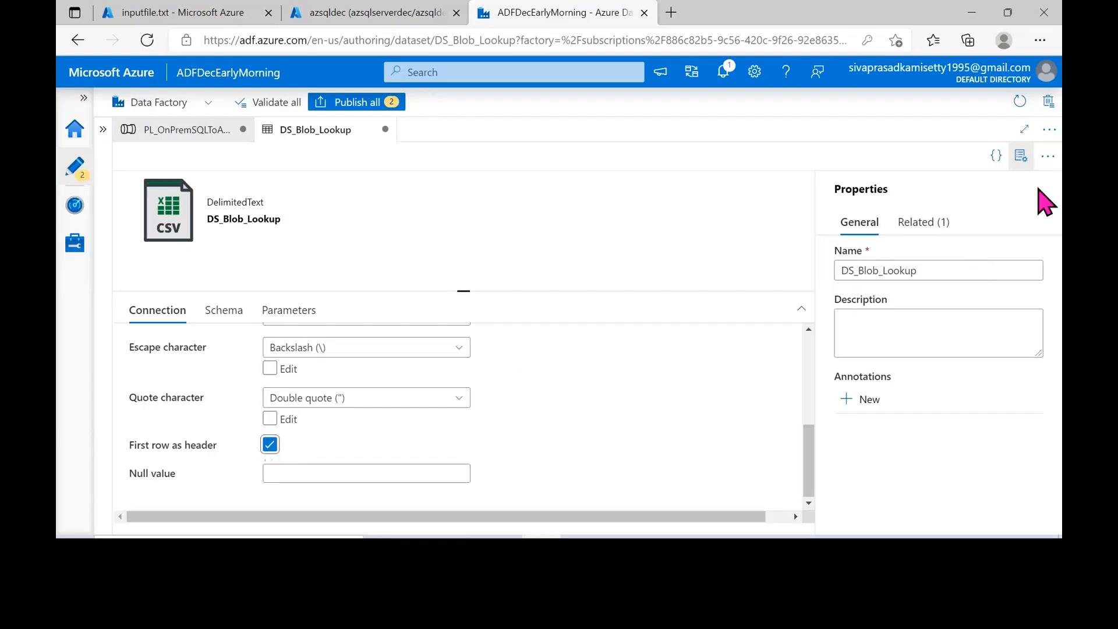
{"action": "left_click", "coordinate": [1021, 156]}
- Return to PL_OnPremSQLToAzSQL, validate the pipeline, and start a debug run
{"action": "left_click", "coordinate": [187, 133]}
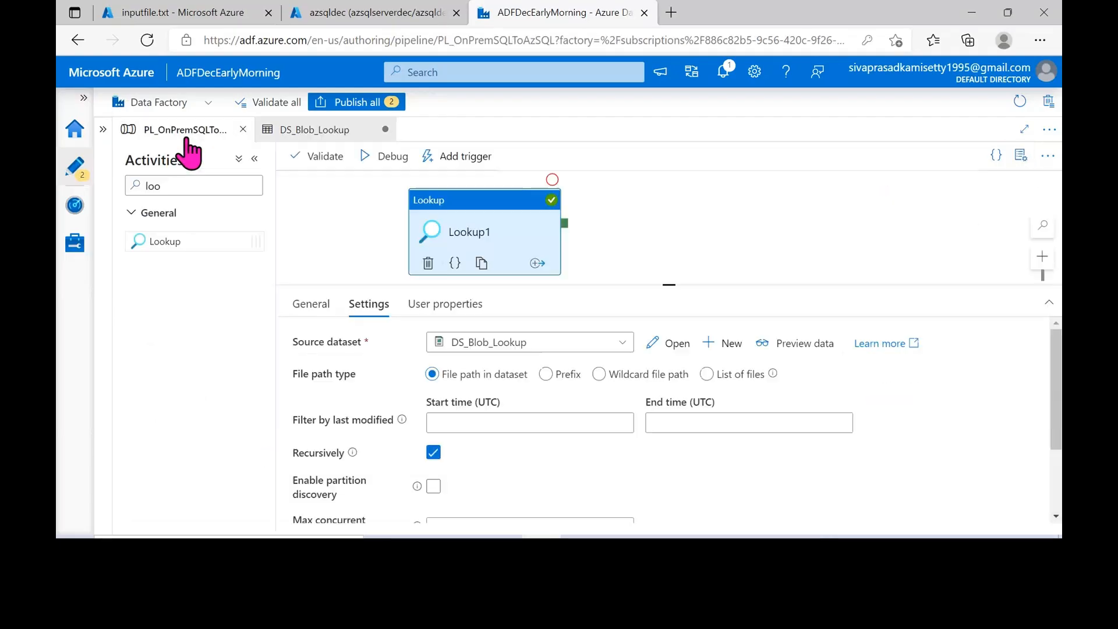
{"action": "left_click", "coordinate": [324, 159]}
{"action": "left_click", "coordinate": [772, 514]}
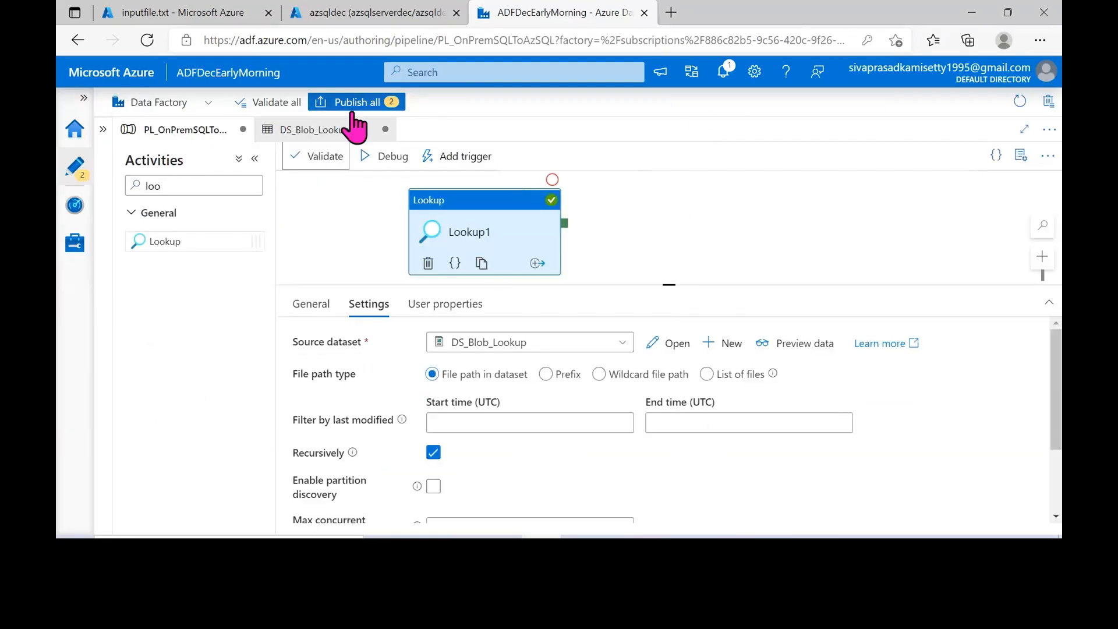
{"action": "left_click", "coordinate": [384, 156]}
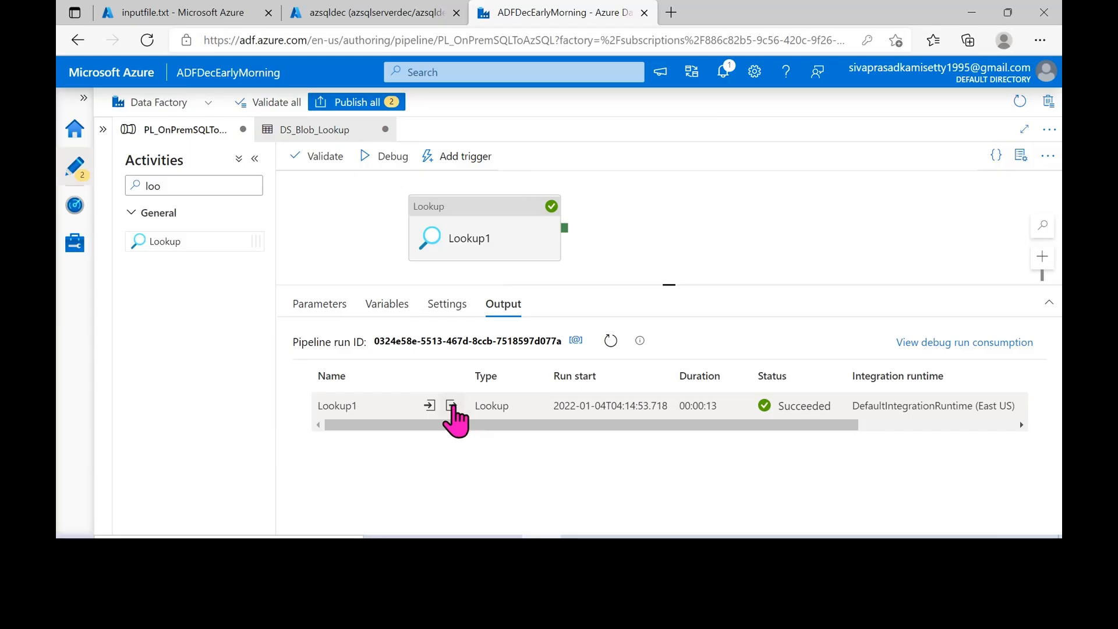
- Copy Lookup1's maximized debug output from the Output heading through the end of the value array into the blank Notepad++ document
{"action": "left_click", "coordinate": [453, 405]}
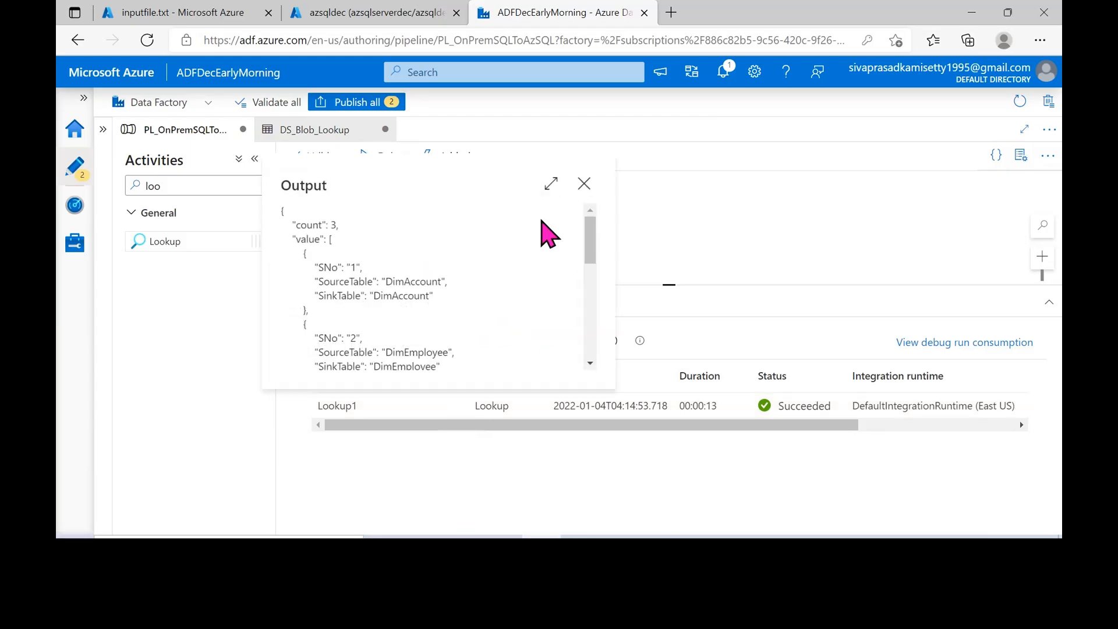
{"action": "left_click", "coordinate": [551, 184]}
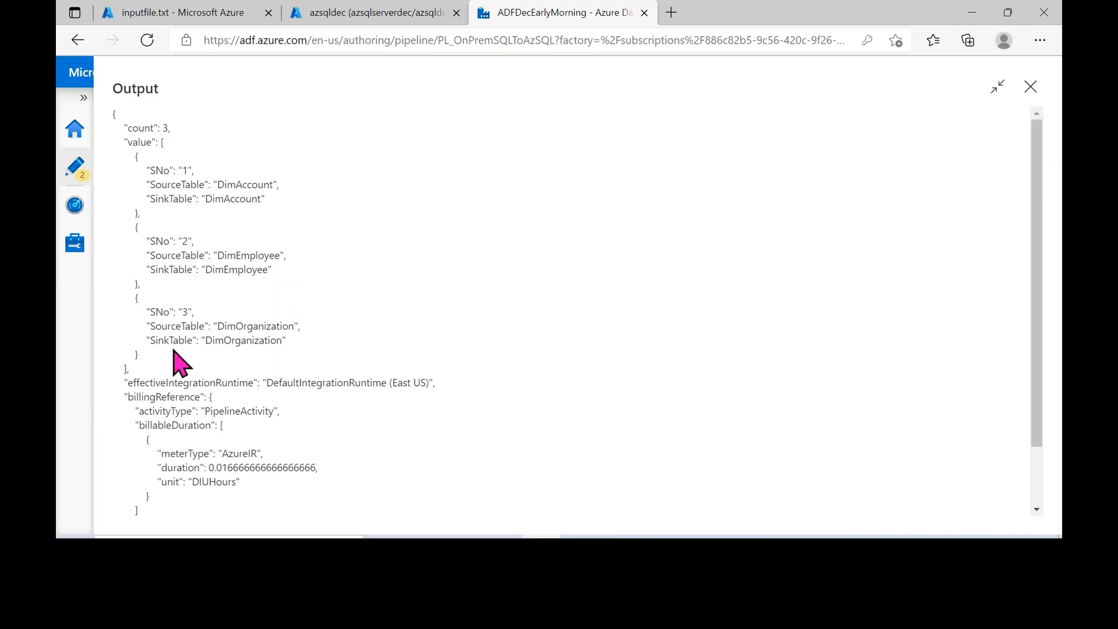
{"action": "left_click_drag", "start_coordinate": [143, 369], "coordinate": [107, 90]}
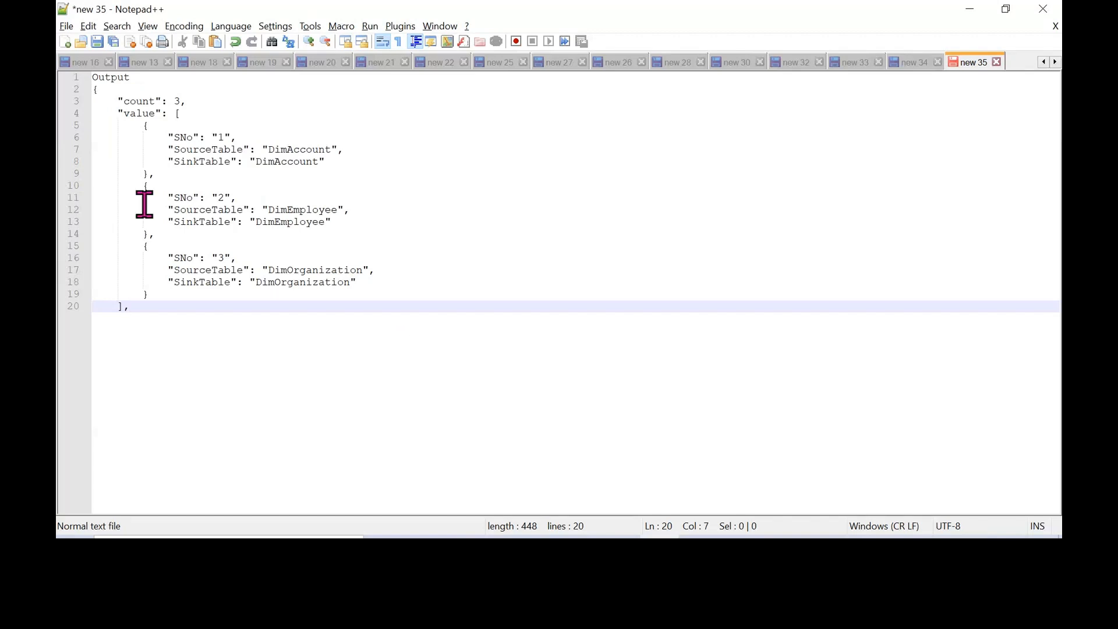
- Examine the value array in the pasted JSON and where each of its objects begins and ends
{"action": "left_click_drag", "start_coordinate": [145, 127], "coordinate": [193, 141]}
{"action": "left_click", "coordinate": [136, 117]}
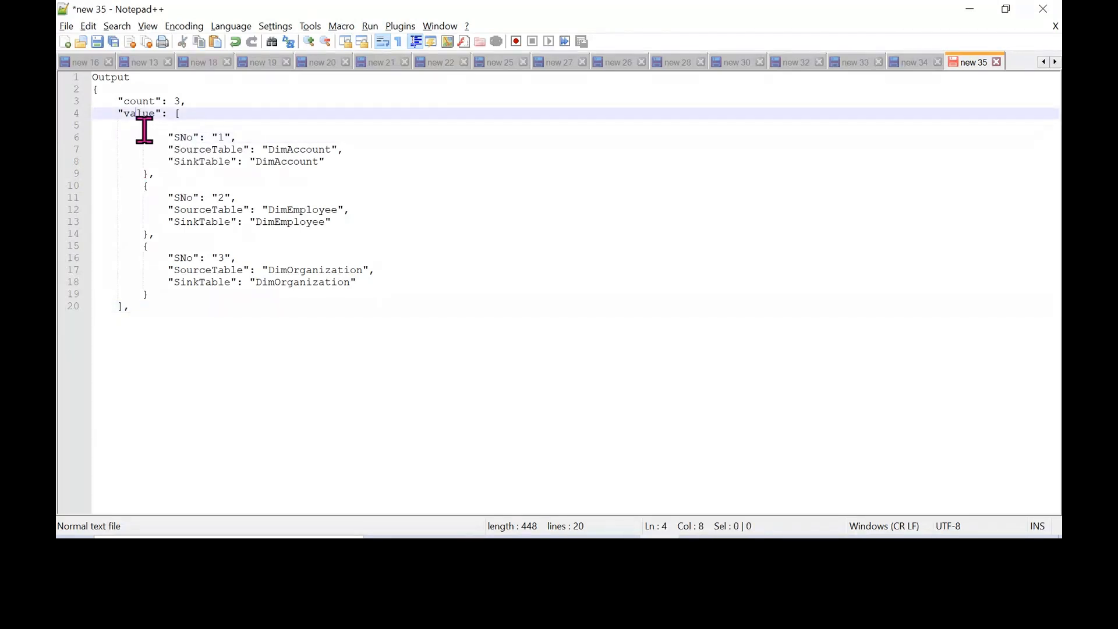
{"action": "left_click", "coordinate": [149, 126]}
{"action": "left_click", "coordinate": [152, 185]}
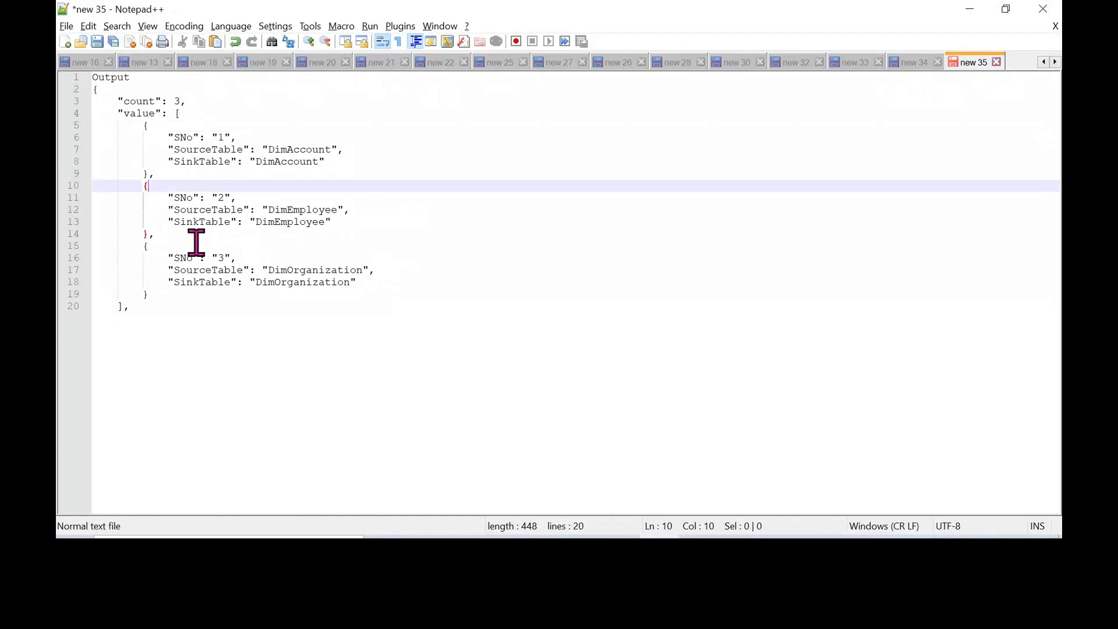
{"action": "left_click", "coordinate": [158, 235]}
{"action": "left_click", "coordinate": [155, 249]}
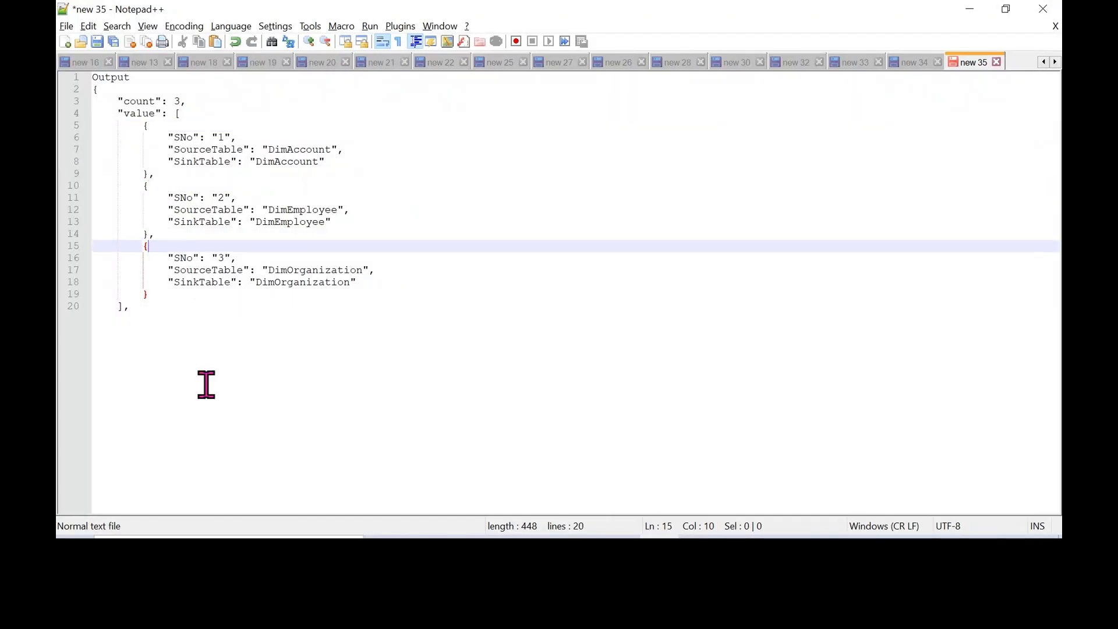
- Inspect the SNo, SourceTable and SinkTable keys and their values in the first objects of the array
{"action": "double_click", "coordinate": [183, 139]}
{"action": "double_click", "coordinate": [184, 150]}
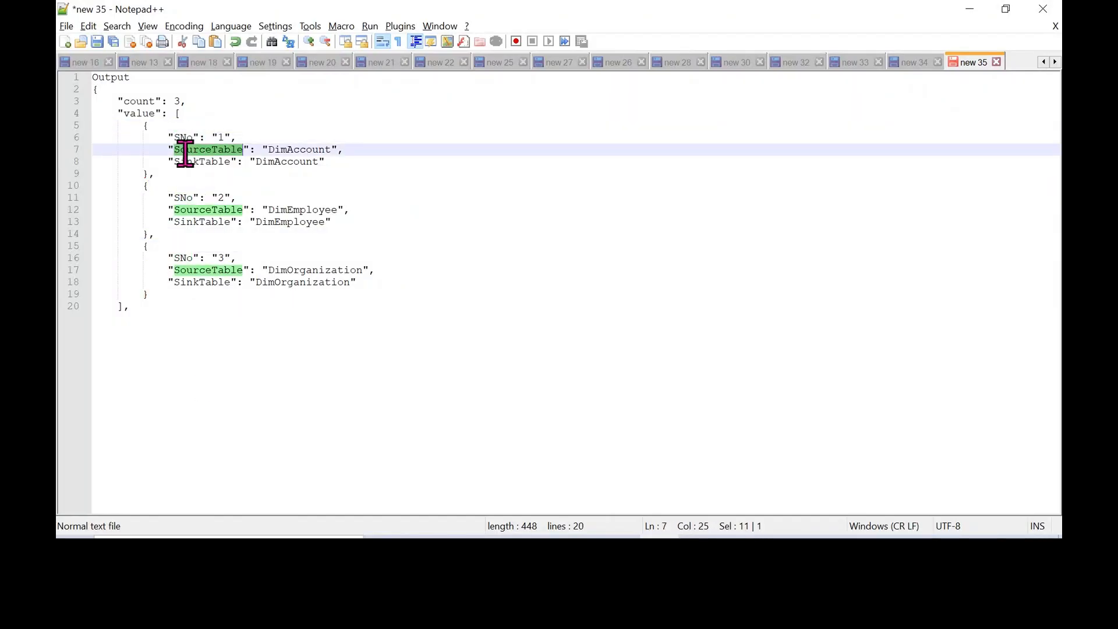
{"action": "double_click", "coordinate": [195, 163]}
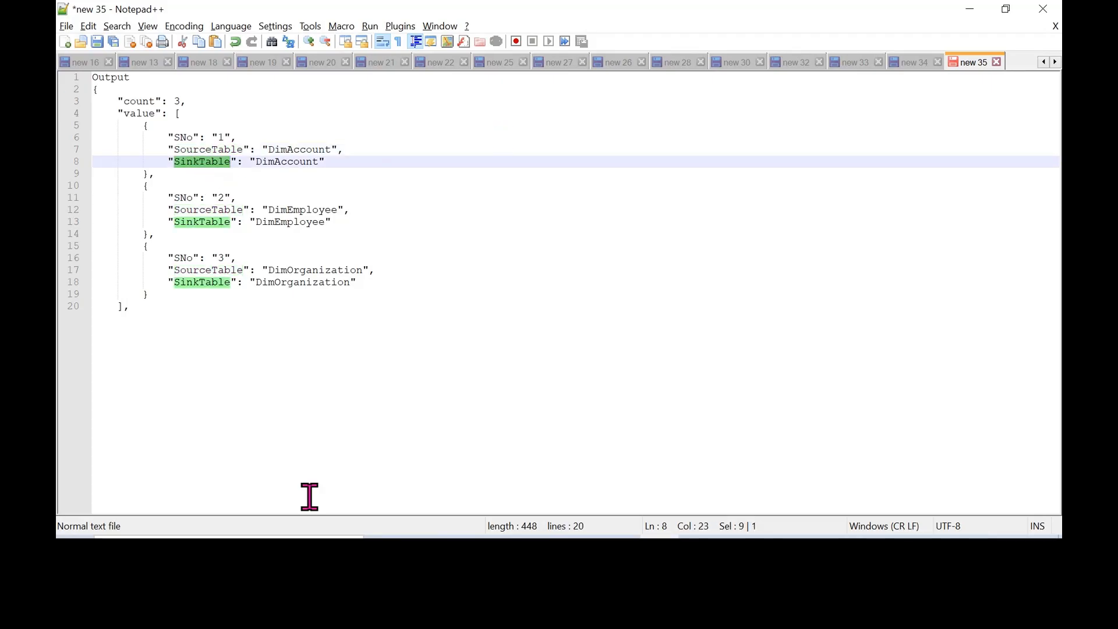
{"action": "double_click", "coordinate": [183, 139]}
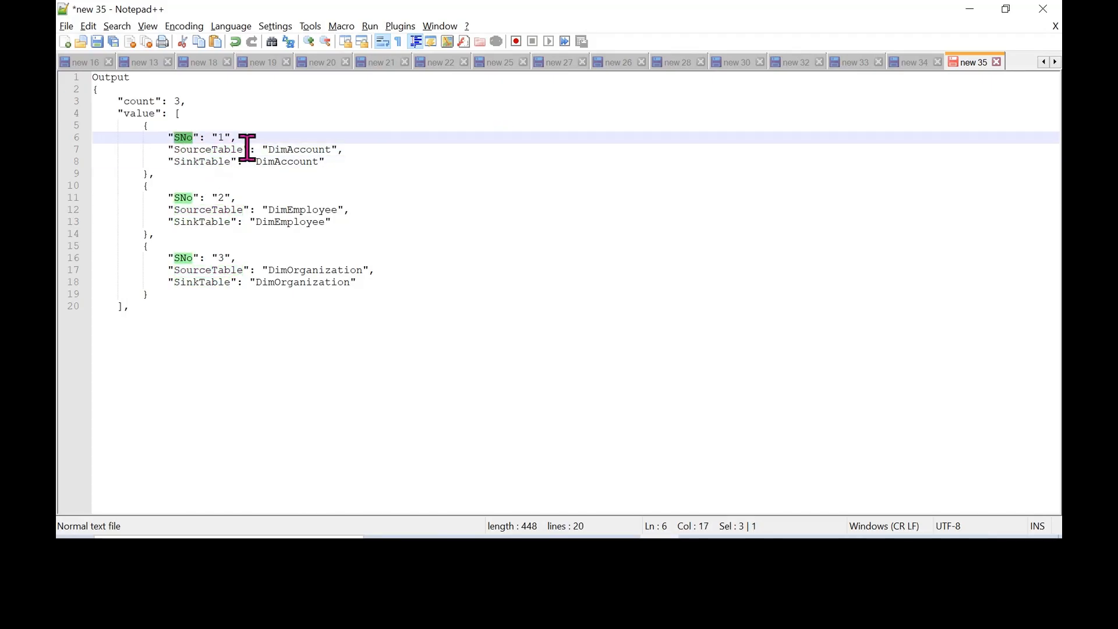
{"action": "double_click", "coordinate": [299, 149]}
{"action": "double_click", "coordinate": [219, 150]}
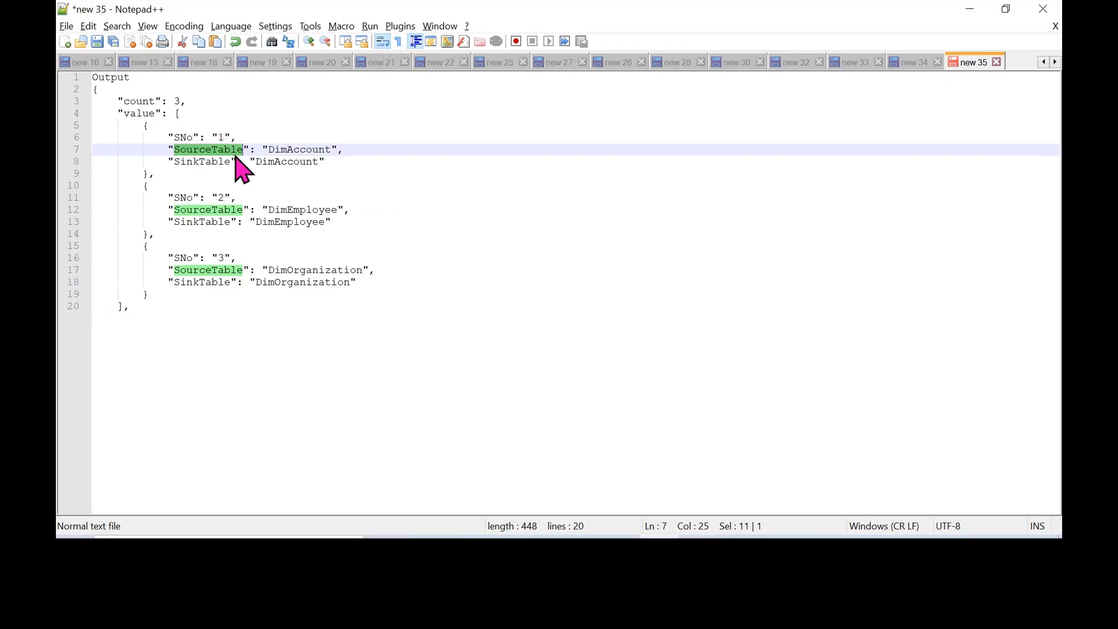
{"action": "double_click", "coordinate": [282, 150]}
{"action": "left_click", "coordinate": [211, 162]}
{"action": "left_click", "coordinate": [174, 210]}
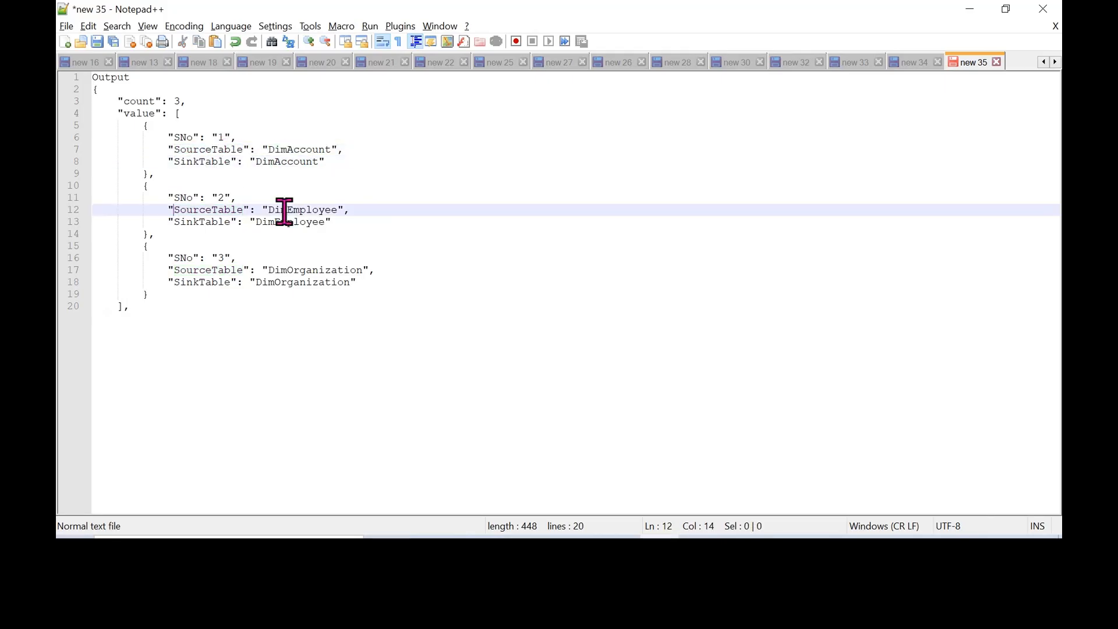
- Add a closing curly brace on a new line after the value array to complete the pasted JSON
{"action": "left_click", "coordinate": [238, 309]}
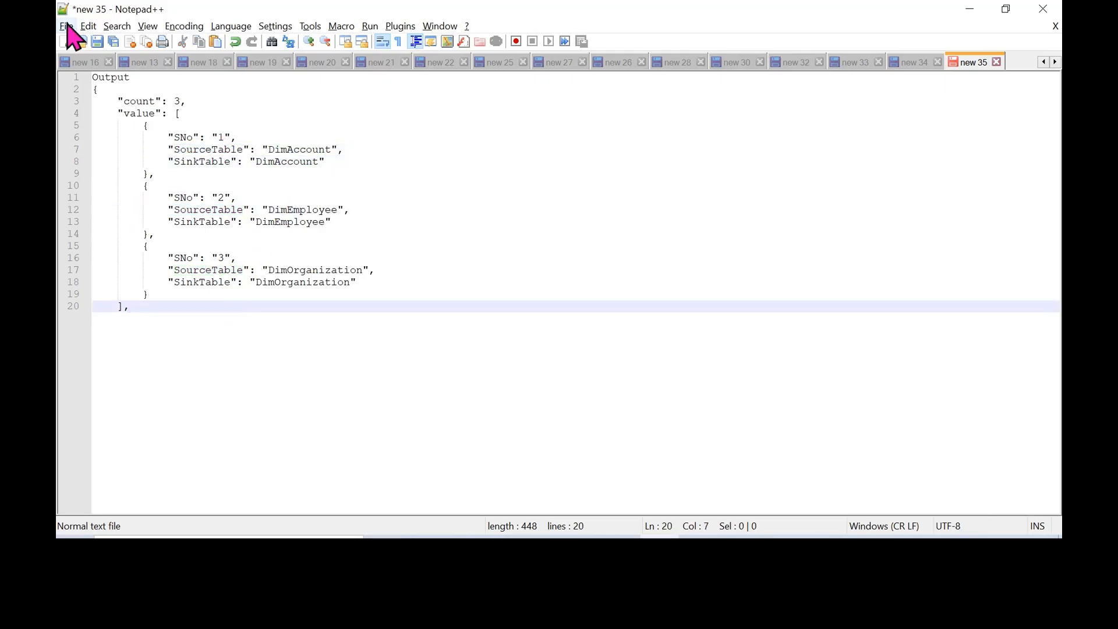
{"action": "left_click", "coordinate": [110, 87]}
{"action": "key", "text": "ctrl+End"}
{"action": "key", "text": "Return"}
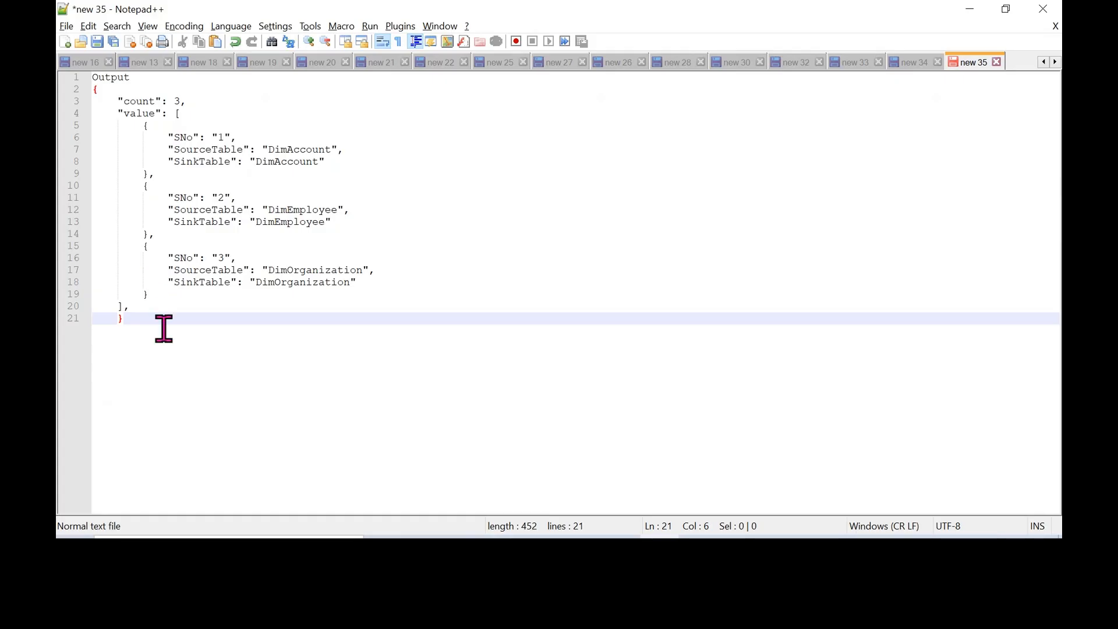
- Examine the key-value pairs of the array's last object and the value array's opening bracket
{"action": "left_click", "coordinate": [159, 291]}
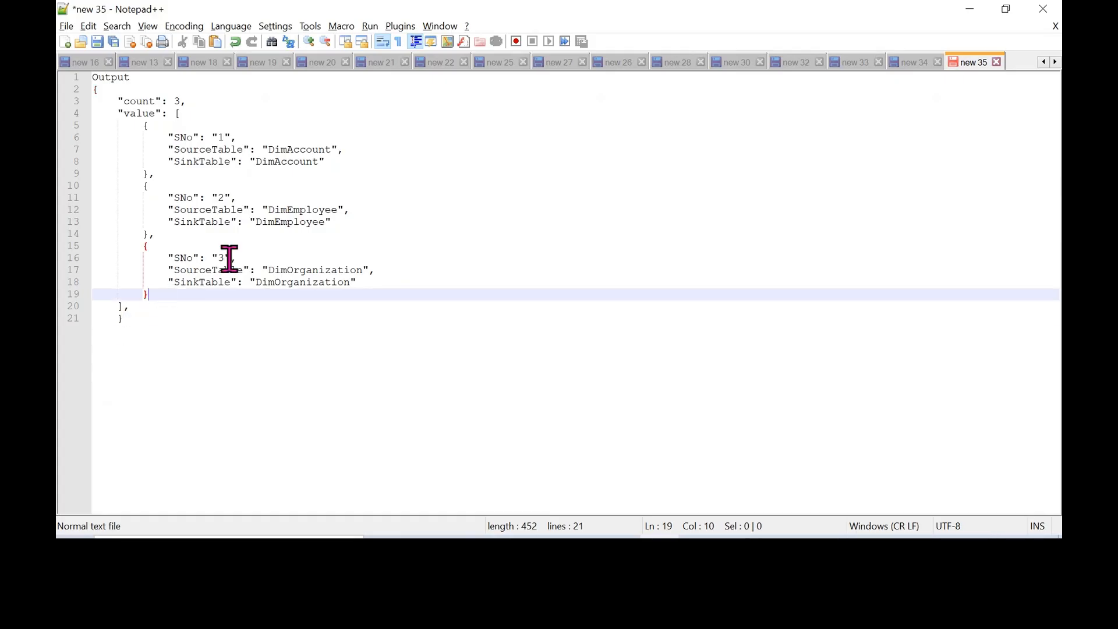
{"action": "double_click", "coordinate": [181, 258]}
{"action": "double_click", "coordinate": [221, 258]}
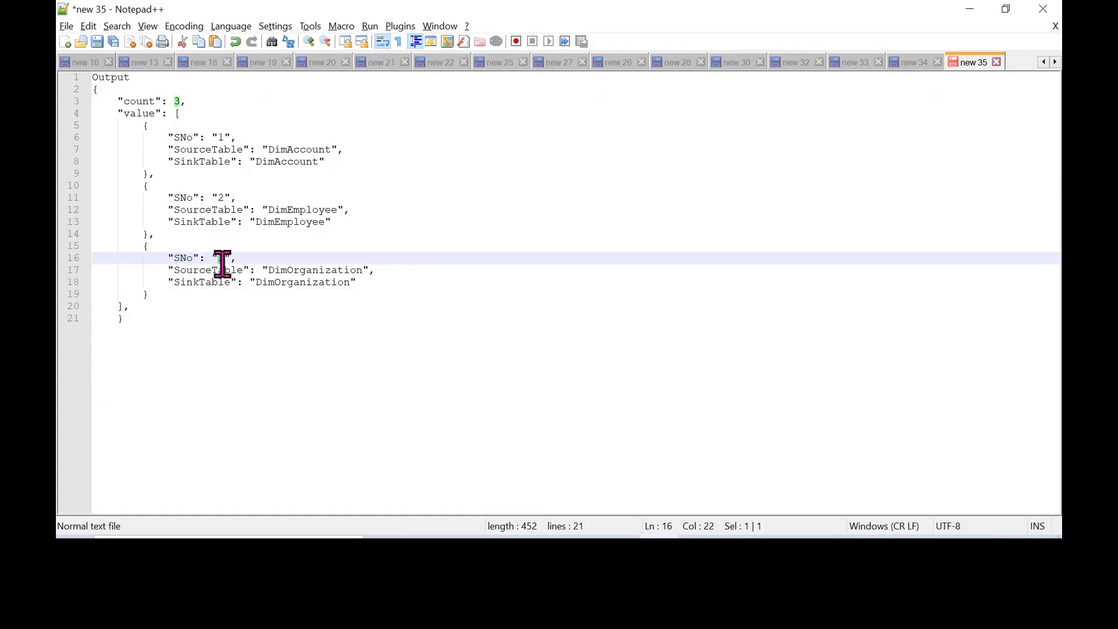
{"action": "double_click", "coordinate": [196, 270]}
{"action": "double_click", "coordinate": [274, 269]}
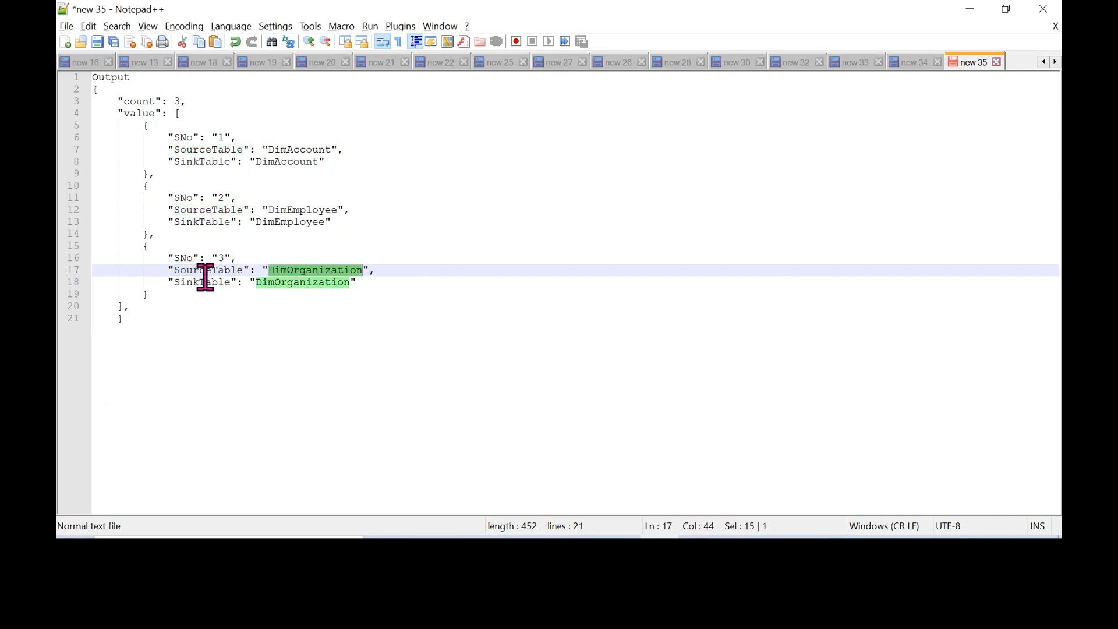
{"action": "double_click", "coordinate": [204, 282]}
{"action": "double_click", "coordinate": [259, 282]}
{"action": "left_click", "coordinate": [220, 282]}
{"action": "double_click", "coordinate": [220, 283]}
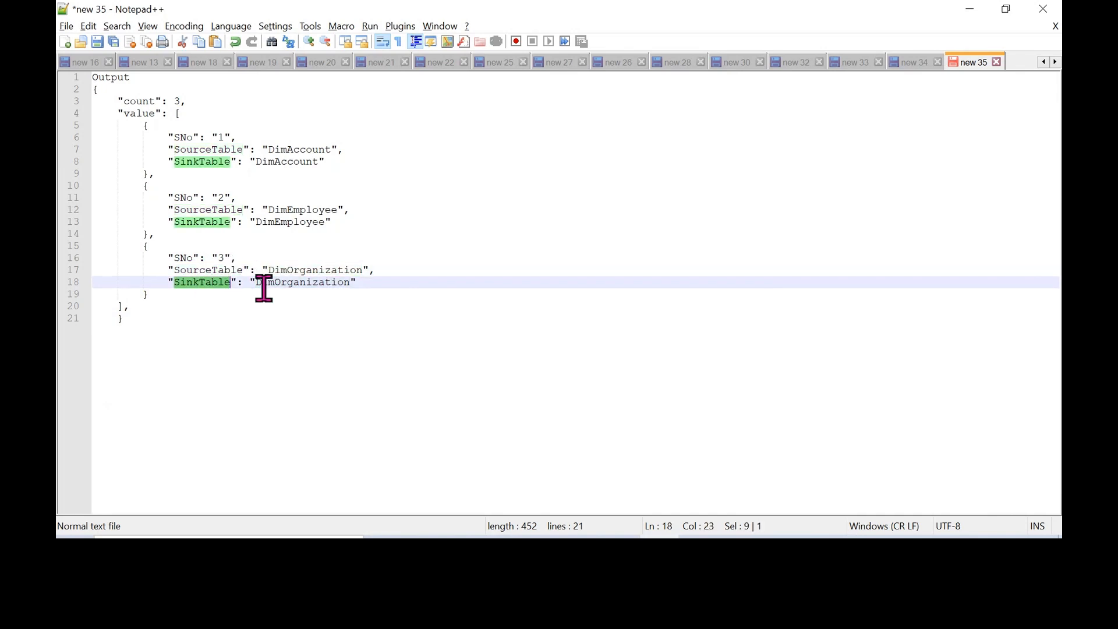
{"action": "double_click", "coordinate": [262, 283]}
{"action": "left_click", "coordinate": [231, 270]}
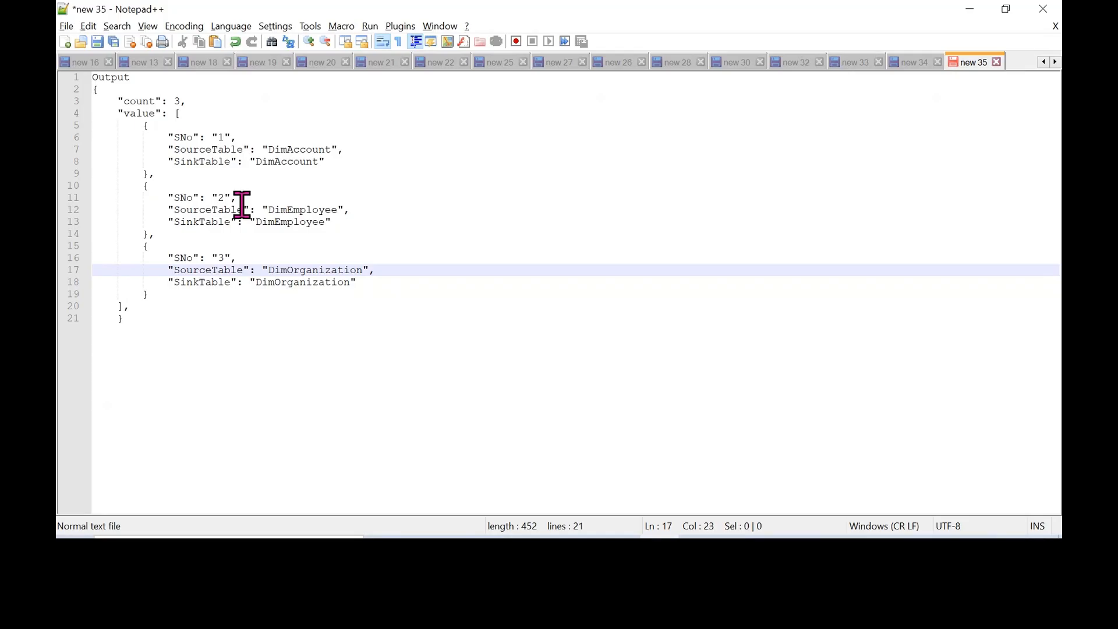
{"action": "left_click", "coordinate": [192, 114]}
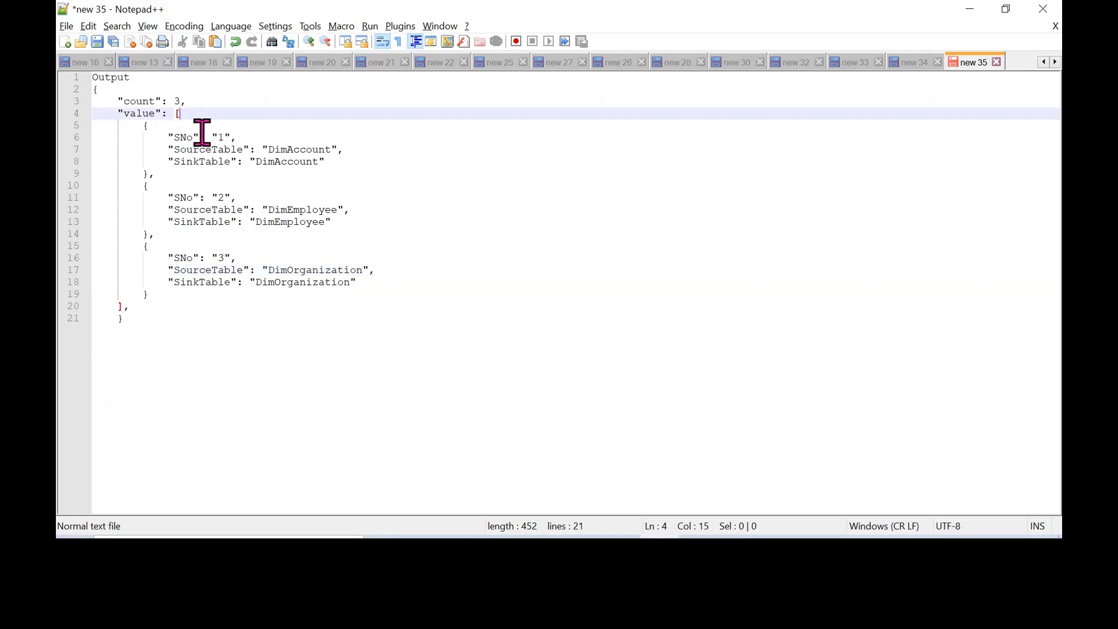
- Add an empty pair of square brackets below the JSON, separated by a blank line
{"action": "left_click", "coordinate": [191, 372]}
{"action": "key", "text": "Return"}
{"action": "key", "text": "Return"}
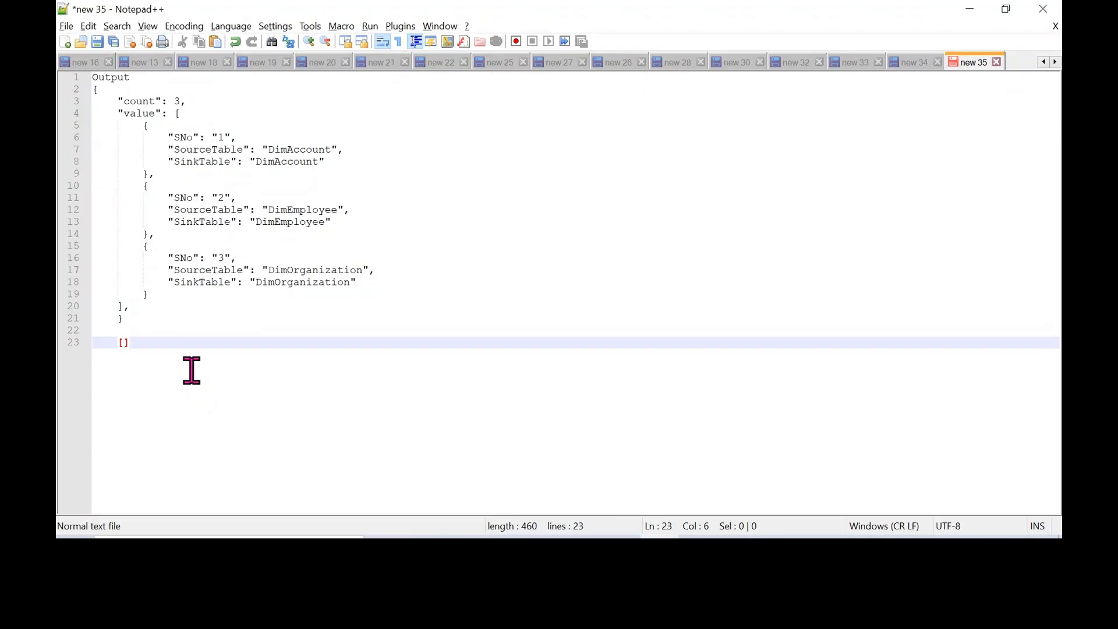
- Review the opening braces of the array's objects and delete the empty square brackets below the JSON
{"action": "left_click", "coordinate": [207, 124]}
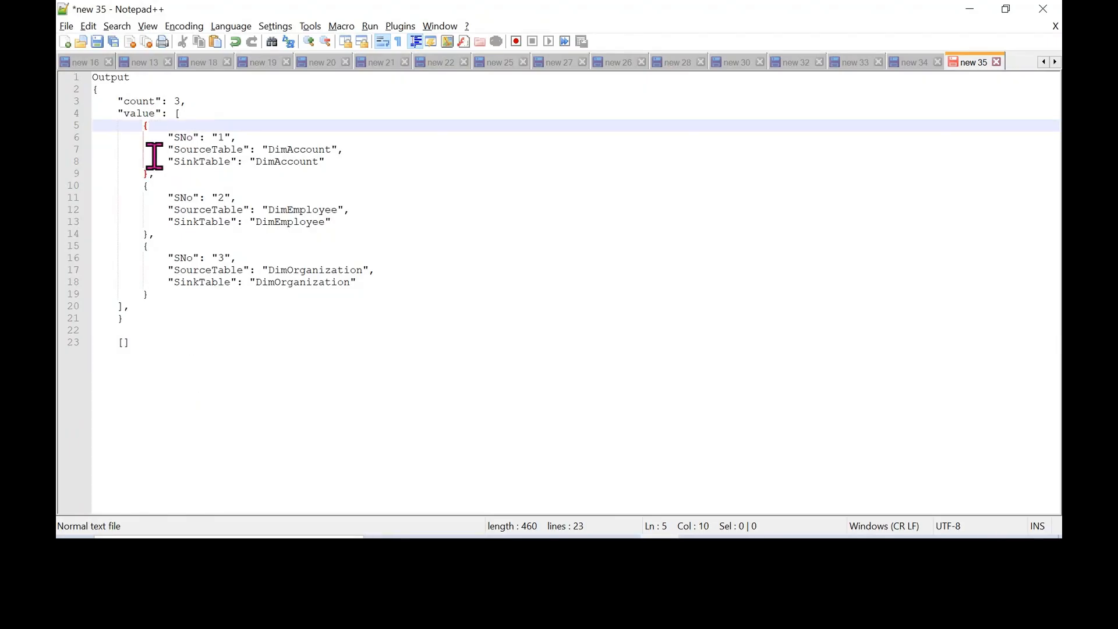
{"action": "left_click", "coordinate": [155, 184]}
{"action": "left_click", "coordinate": [157, 256]}
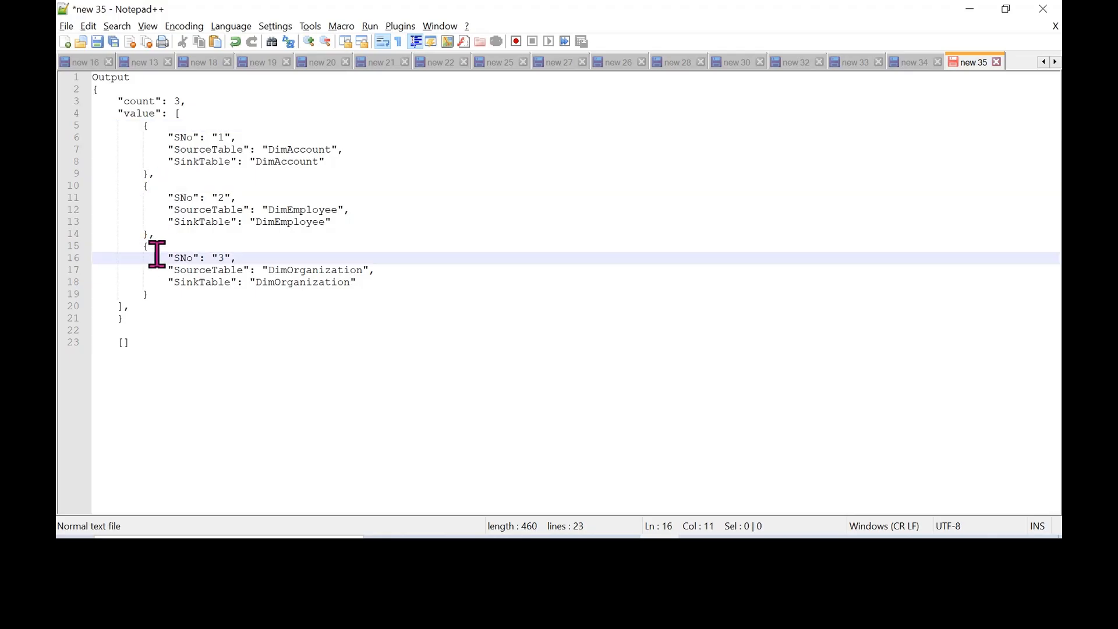
{"action": "left_click", "coordinate": [156, 247]}
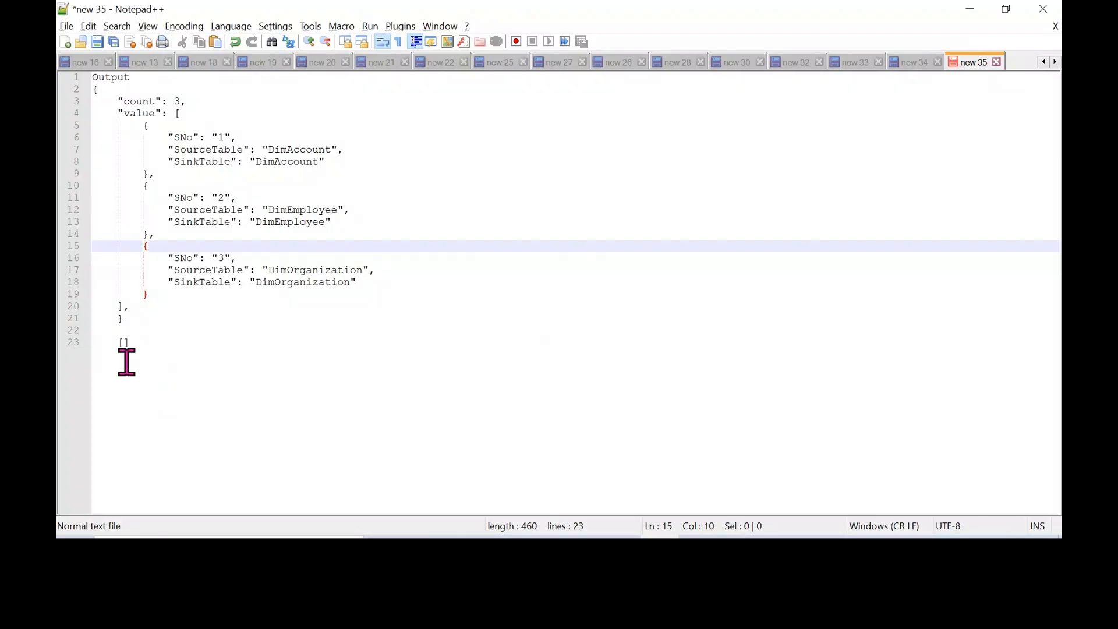
{"action": "left_click_drag", "start_coordinate": [154, 343], "coordinate": [114, 345]}
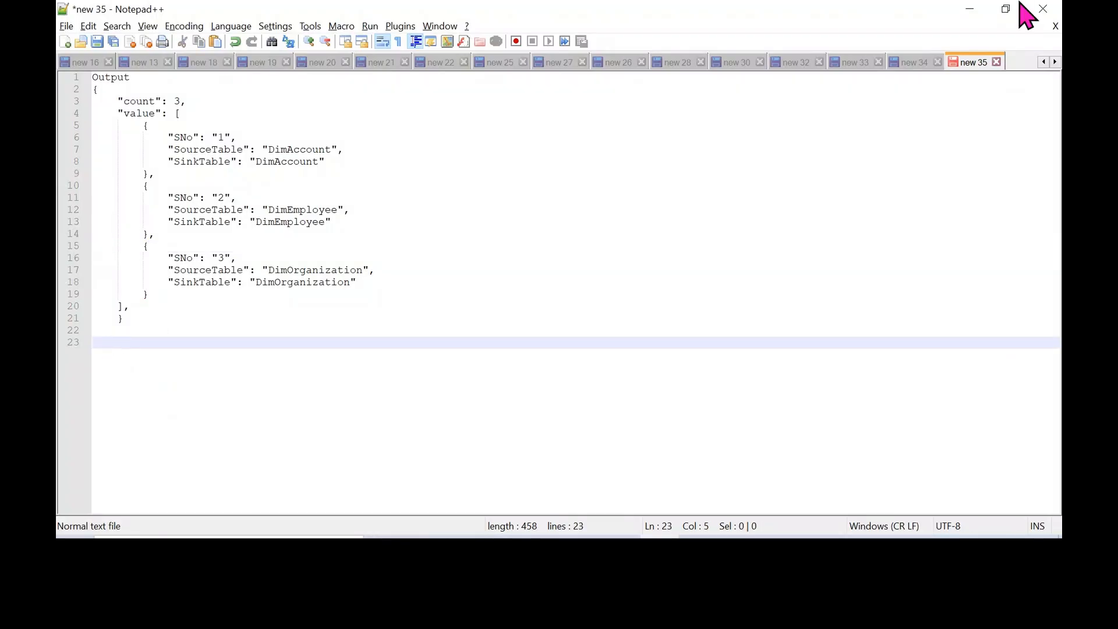
- Switch back to Data Factory, close Lookup1's debug output, and move Lookup1 slightly left on the canvas
{"action": "left_click", "coordinate": [969, 9]}
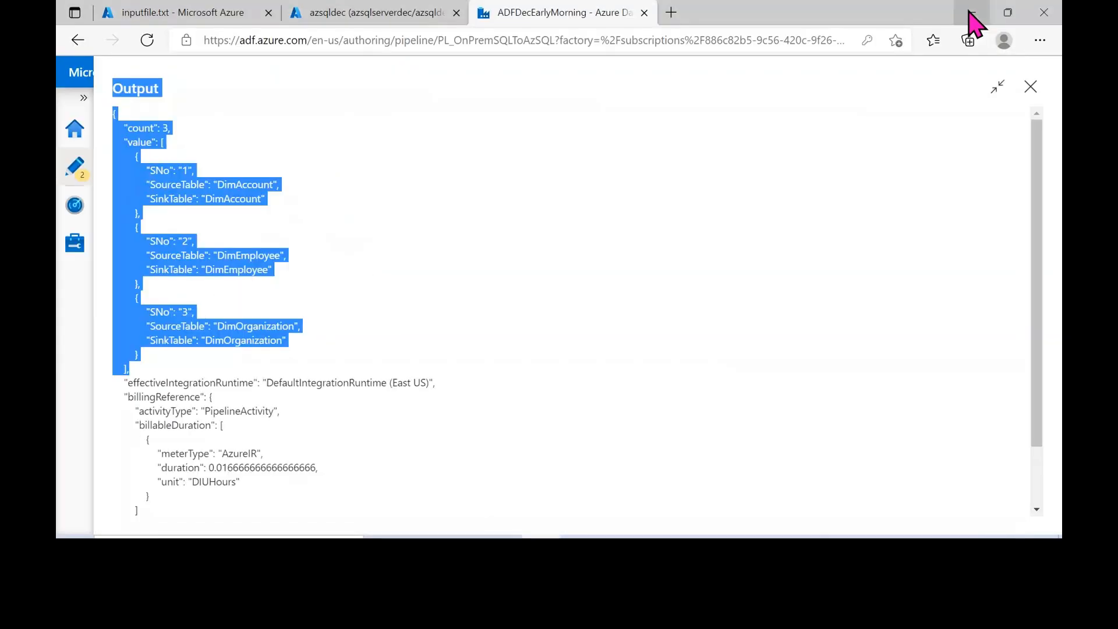
{"action": "left_click", "coordinate": [1031, 87]}
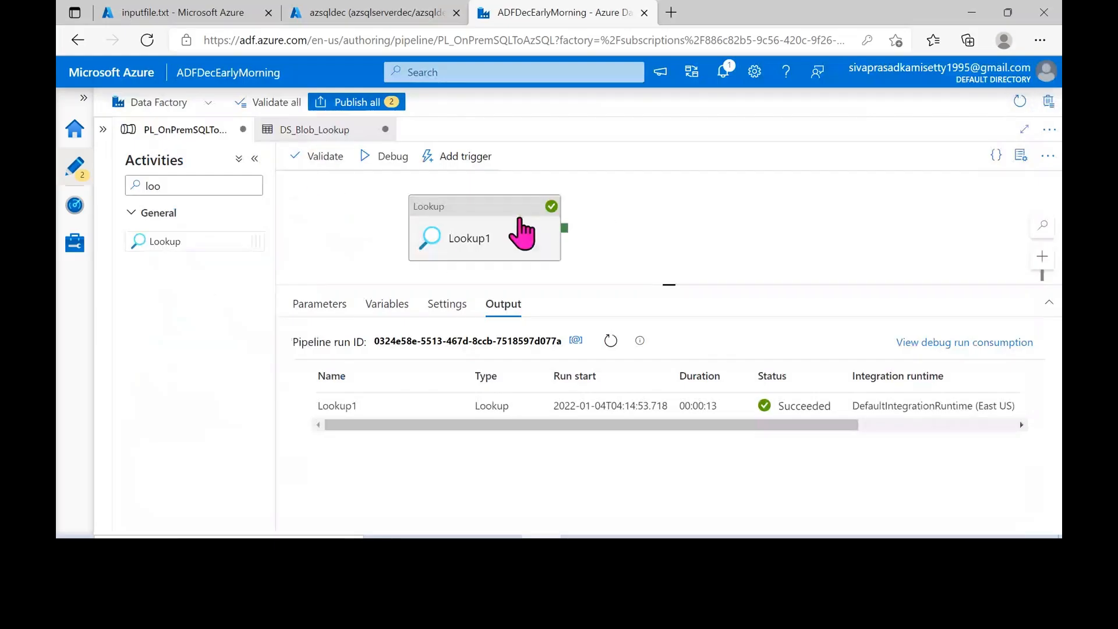
{"action": "left_click_drag", "start_coordinate": [522, 230], "coordinate": [474, 223]}
- Search the activities for "for", add a ForEach activity beside Lookup1, and connect Lookup1's success output to it
{"action": "left_click", "coordinate": [182, 187]}
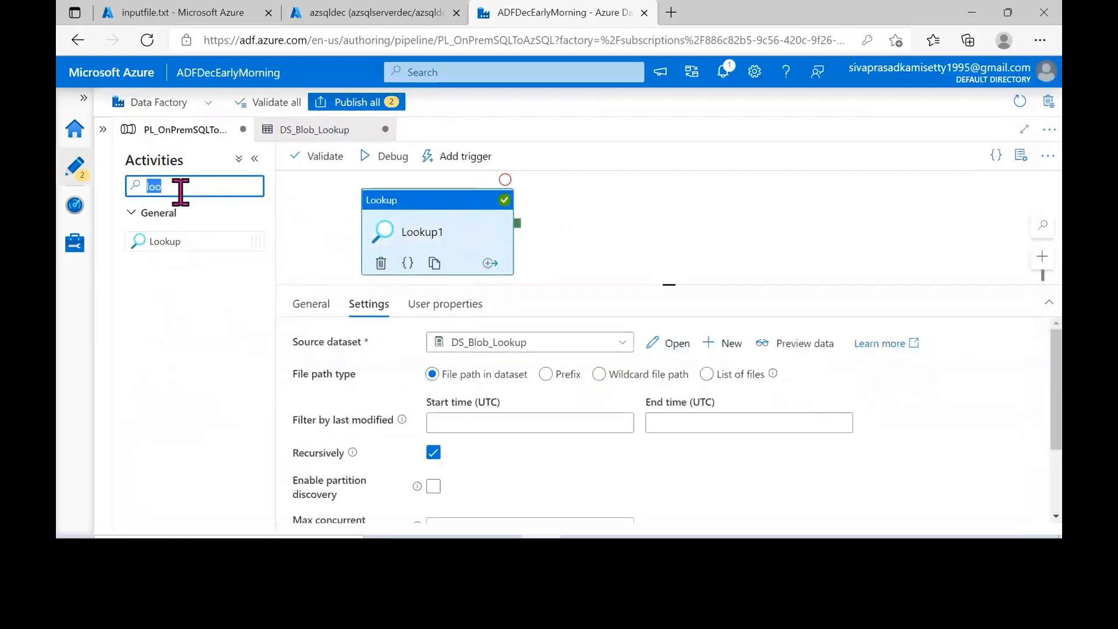
{"action": "key", "text": "BackSpace"}
{"action": "type", "text": "for"}
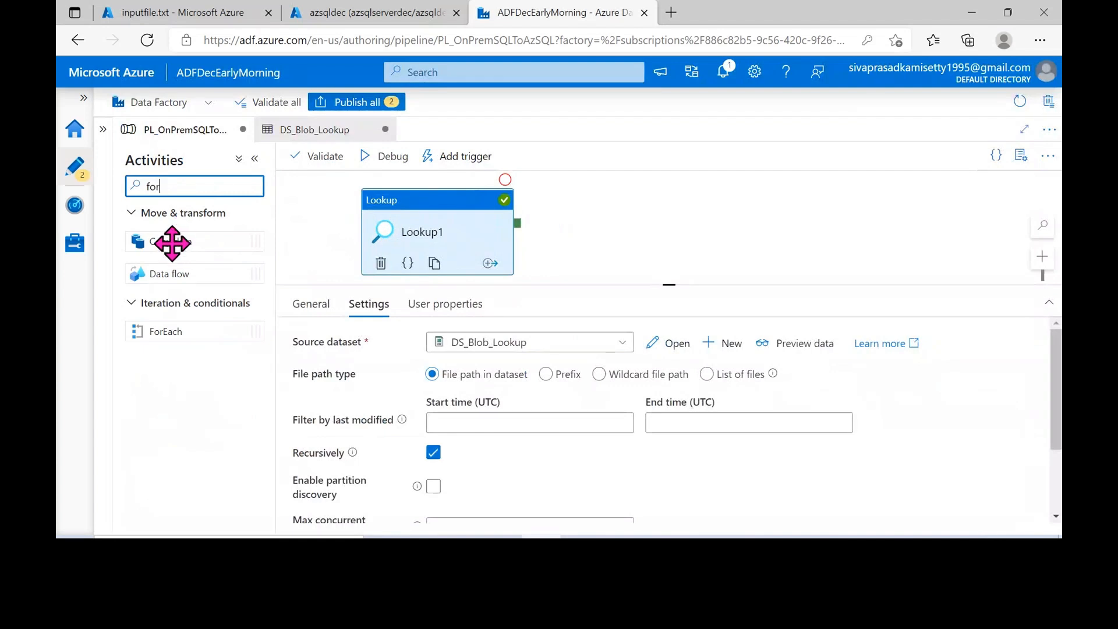
{"action": "left_click_drag", "start_coordinate": [155, 331], "coordinate": [624, 224]}
{"action": "left_click_drag", "start_coordinate": [516, 228], "coordinate": [601, 243]}
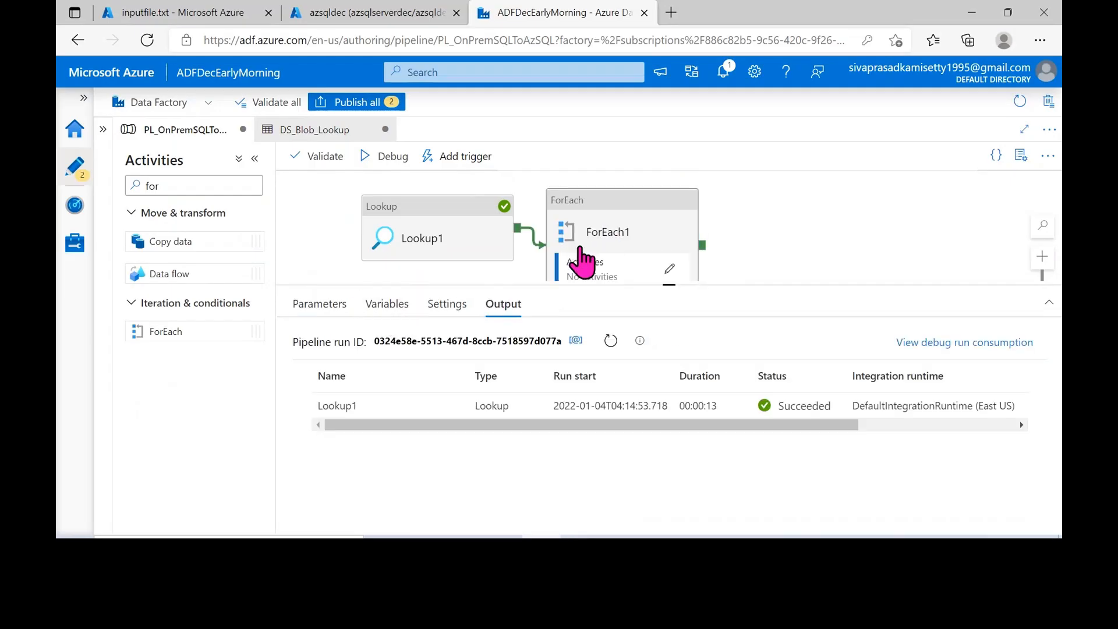
- Make ForEach1 run sequentially and insert Lookup1's activity output as the dynamic content of its Items
{"action": "left_click", "coordinate": [582, 262]}
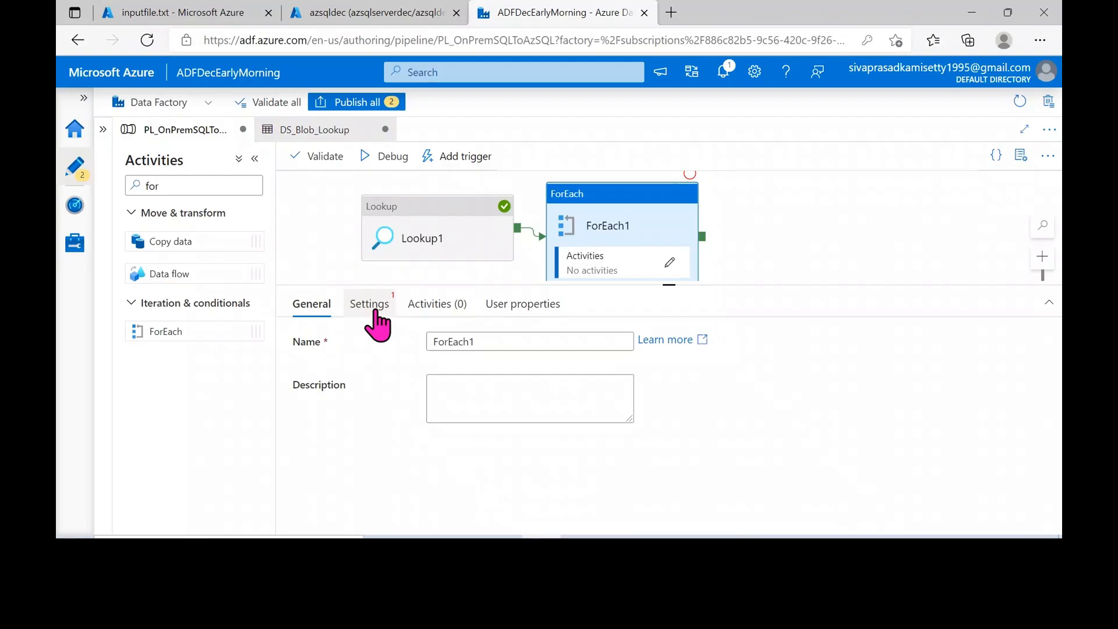
{"action": "left_click", "coordinate": [373, 305]}
{"action": "left_click", "coordinate": [433, 339]}
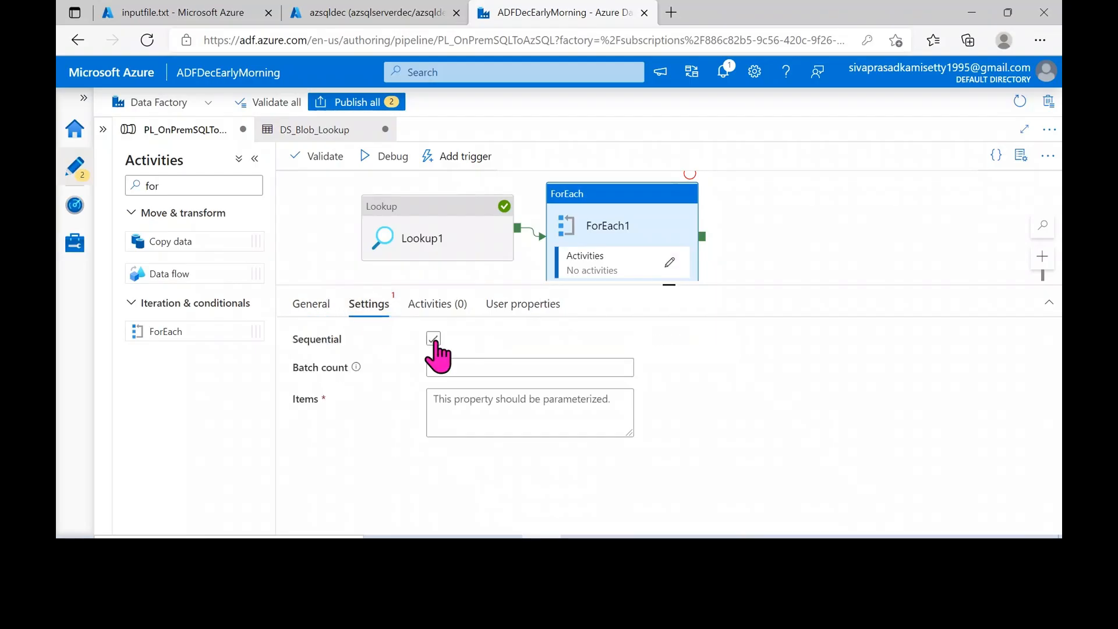
{"action": "left_click", "coordinate": [507, 367]}
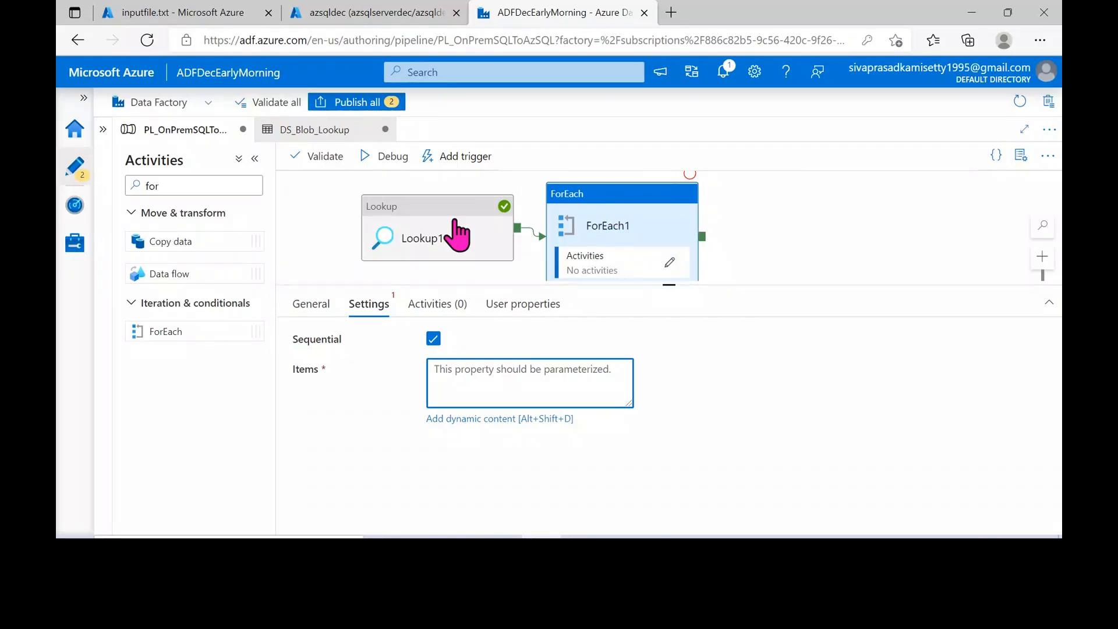
{"action": "left_click", "coordinate": [522, 418]}
{"action": "left_click", "coordinate": [659, 472]}
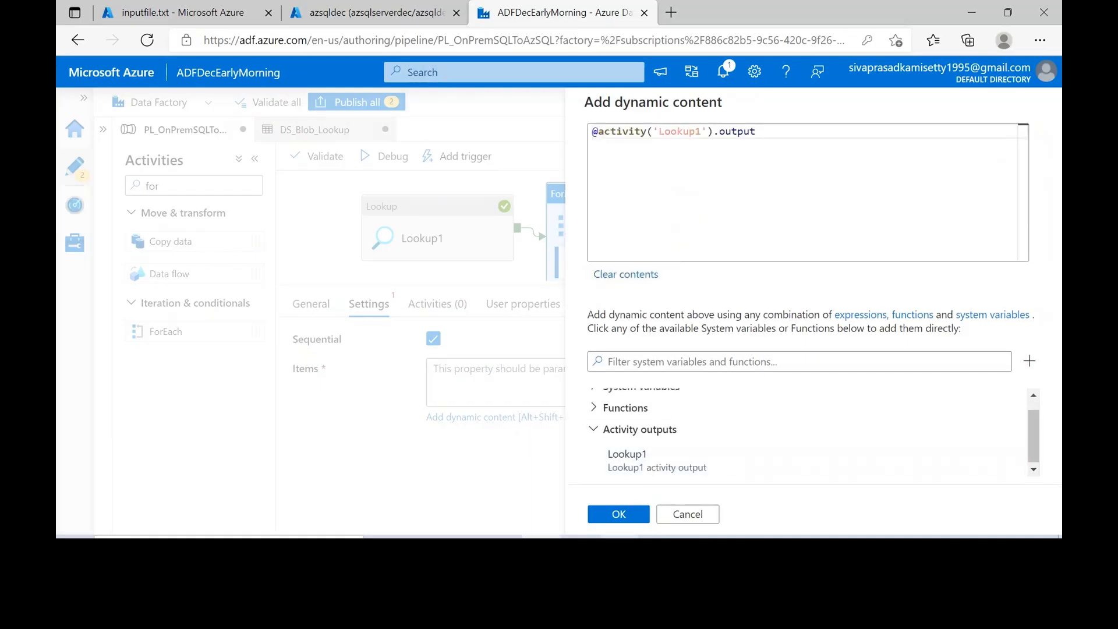
- Switch to the pasted Lookup output in Notepad++ and examine how the value array is nested under Output
{"action": "mouse_move", "coordinate": [619, 537]}
{"action": "left_click", "coordinate": [659, 537]}
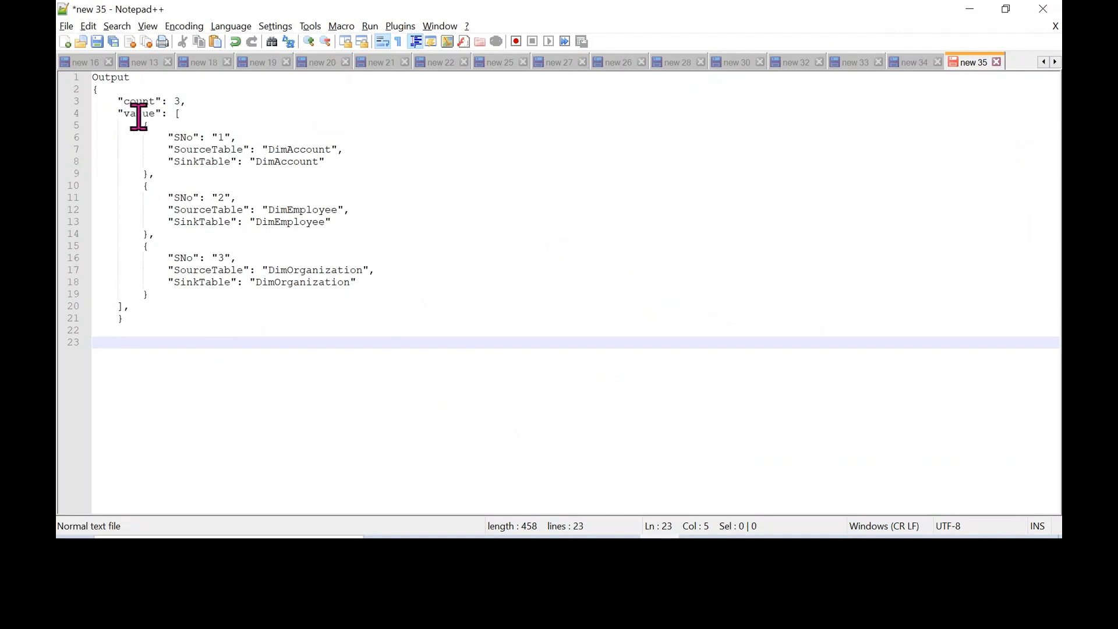
{"action": "left_click", "coordinate": [182, 114]}
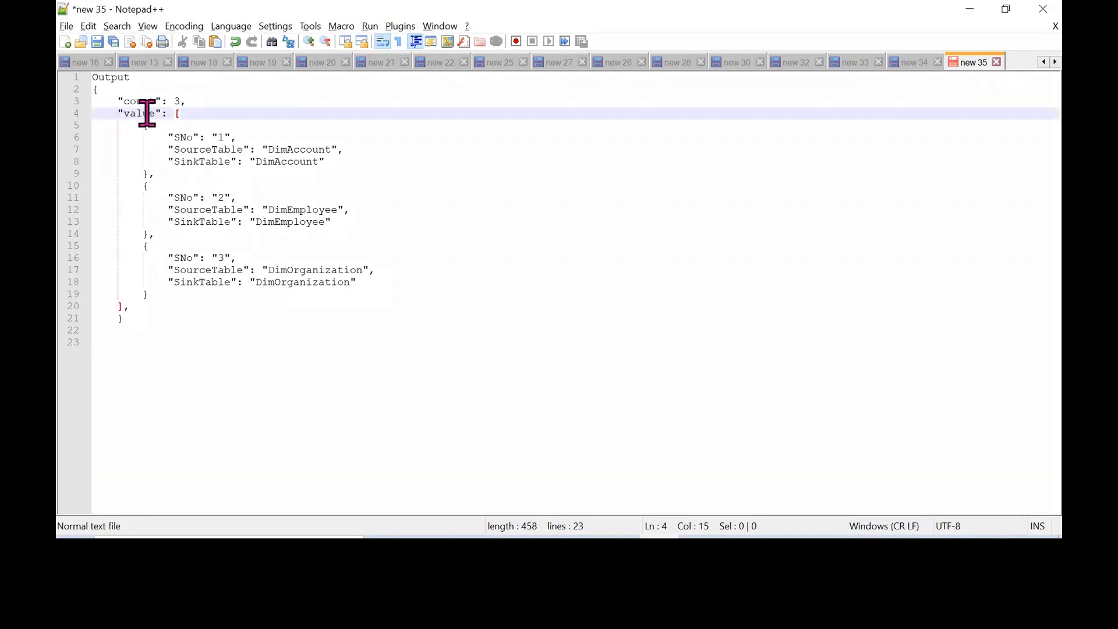
{"action": "double_click", "coordinate": [147, 113]}
{"action": "left_click", "coordinate": [117, 80]}
{"action": "double_click", "coordinate": [120, 79]}
{"action": "left_click_drag", "start_coordinate": [142, 82], "coordinate": [82, 75]}
{"action": "left_click", "coordinate": [137, 117]}
{"action": "double_click", "coordinate": [138, 110]}
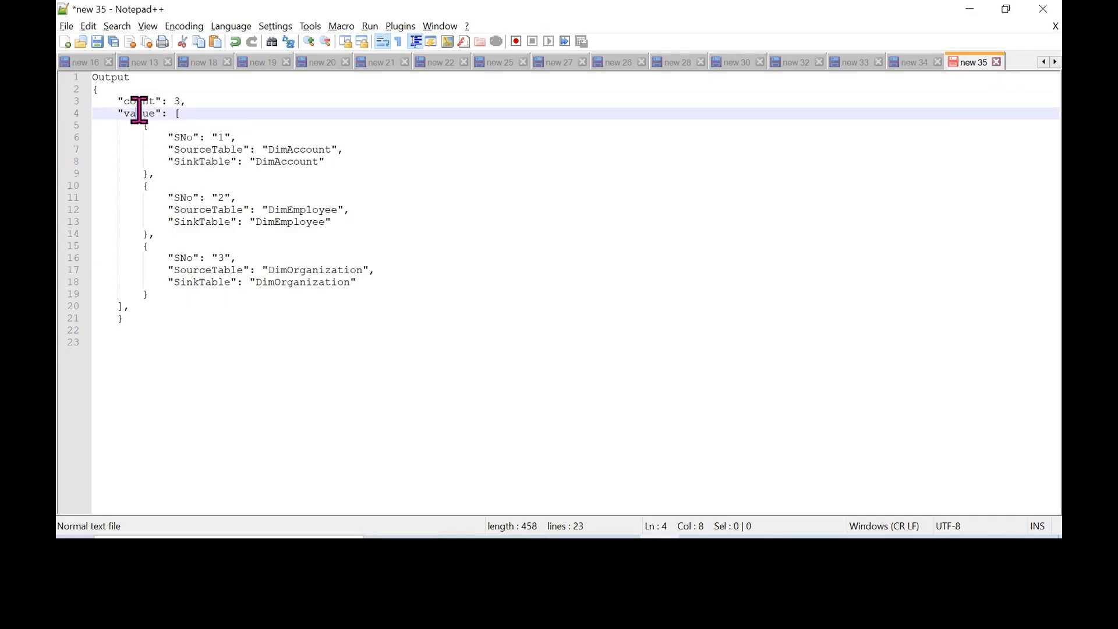
{"action": "left_click", "coordinate": [217, 111]}
{"action": "double_click", "coordinate": [149, 110]}
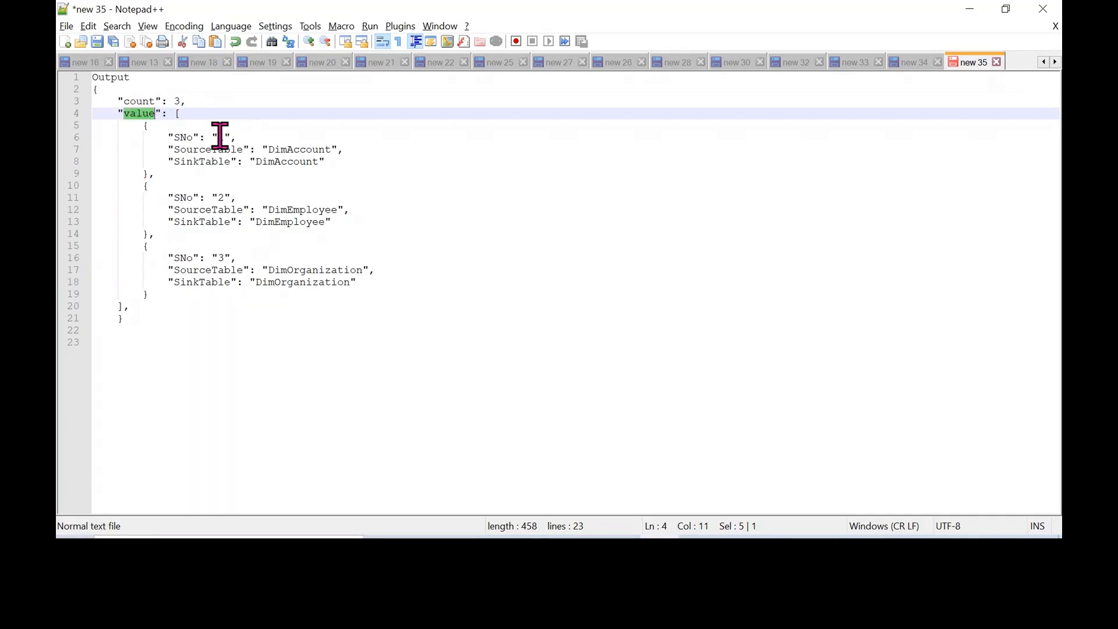
{"action": "key", "text": "alt+Tab"}
{"action": "left_click", "coordinate": [839, 143]}
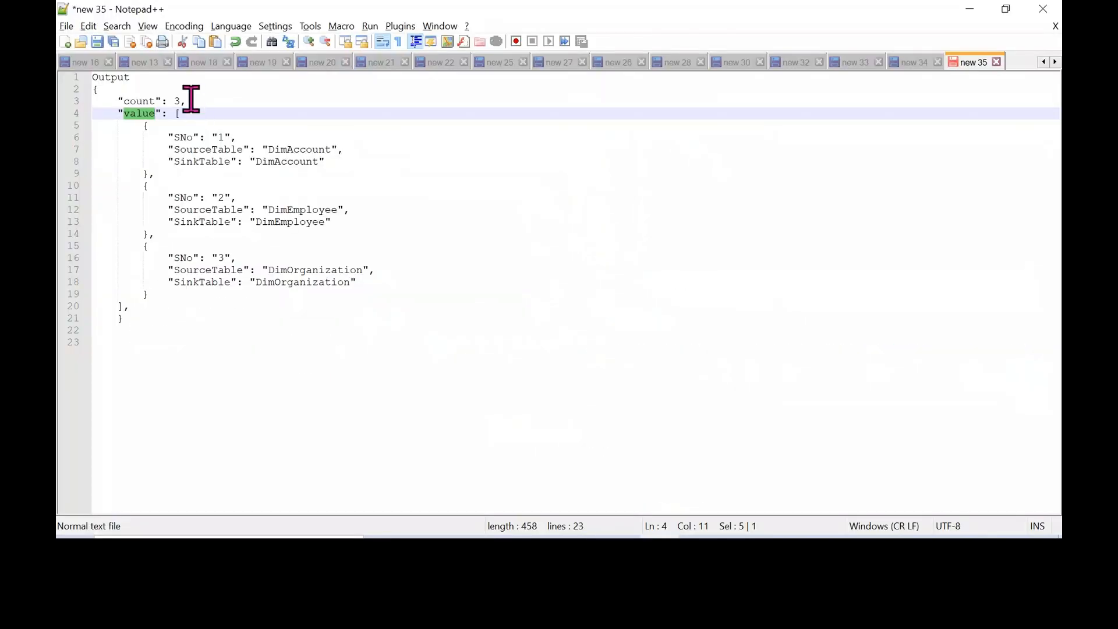
{"action": "left_click_drag", "start_coordinate": [189, 100], "coordinate": [123, 100]}
{"action": "left_click", "coordinate": [204, 106]}
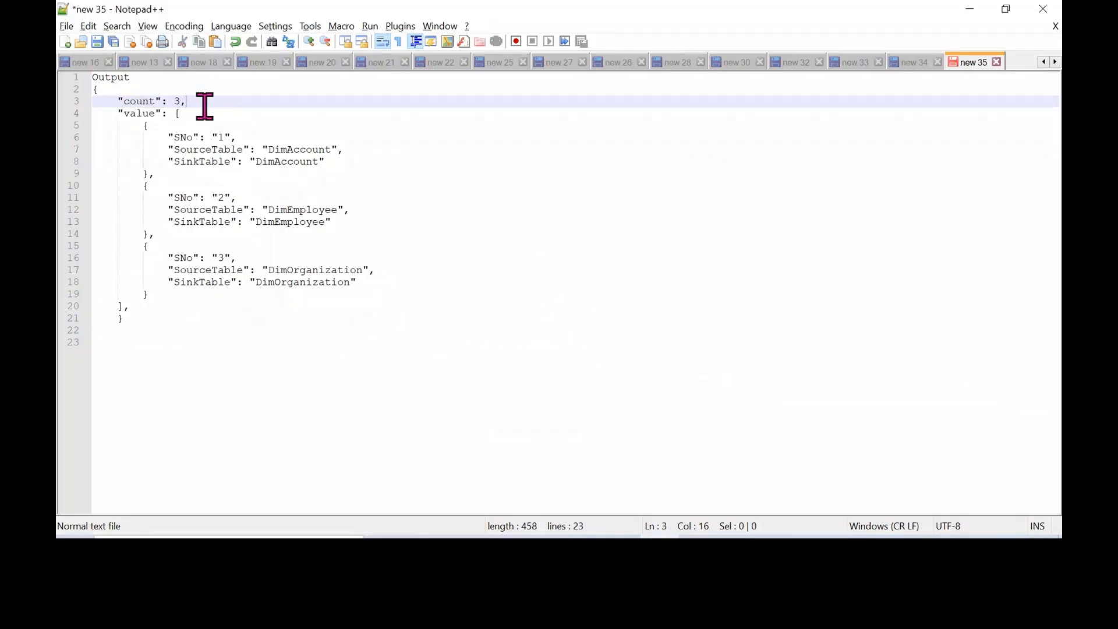
{"action": "left_click", "coordinate": [198, 114]}
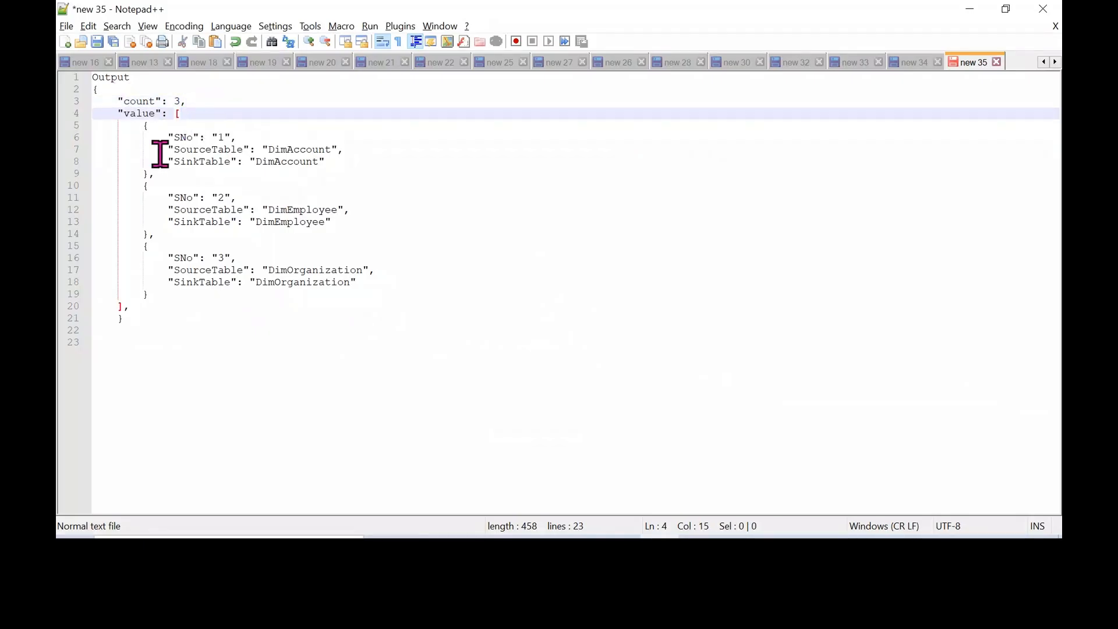
{"action": "double_click", "coordinate": [138, 114]}
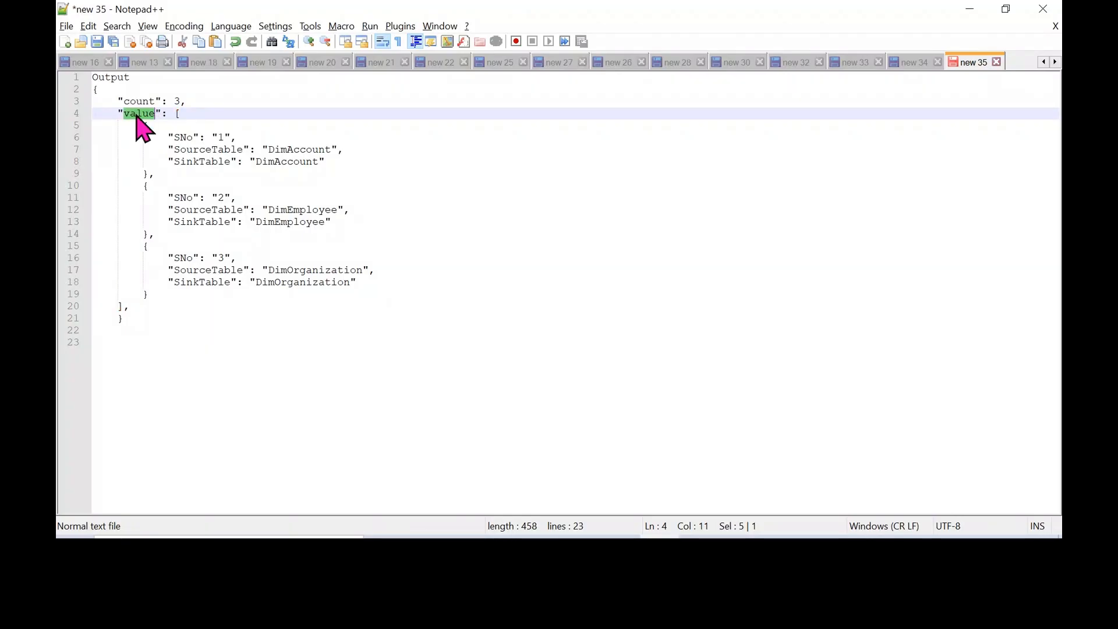
{"action": "left_click", "coordinate": [185, 114]}
{"action": "double_click", "coordinate": [133, 114]}
{"action": "key", "text": "alt+Tab"}
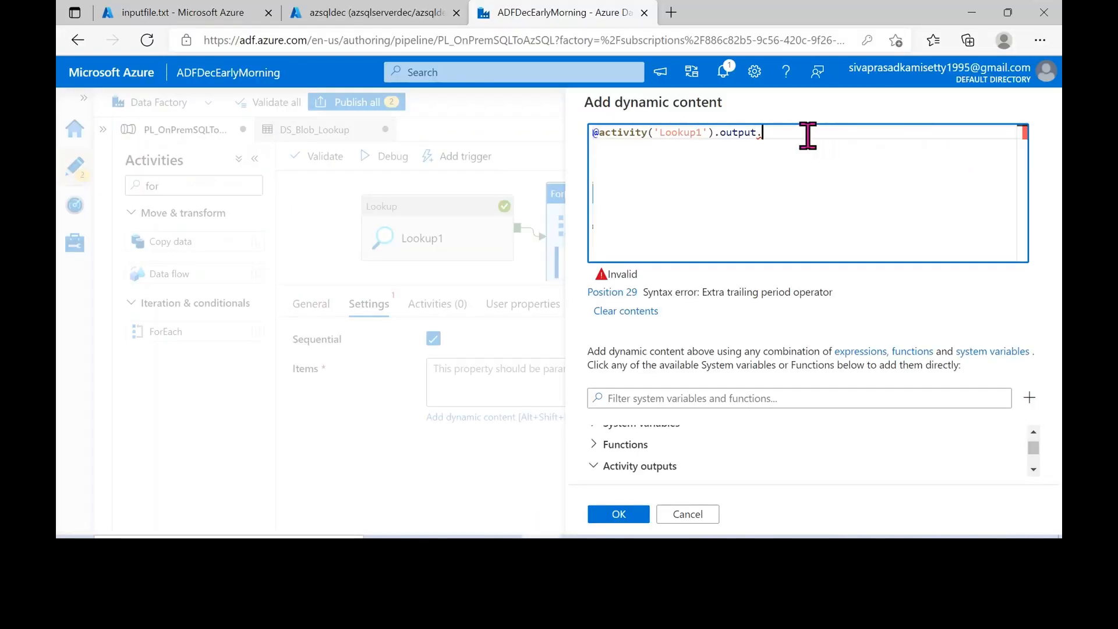
{"action": "left_click", "coordinate": [804, 147]}
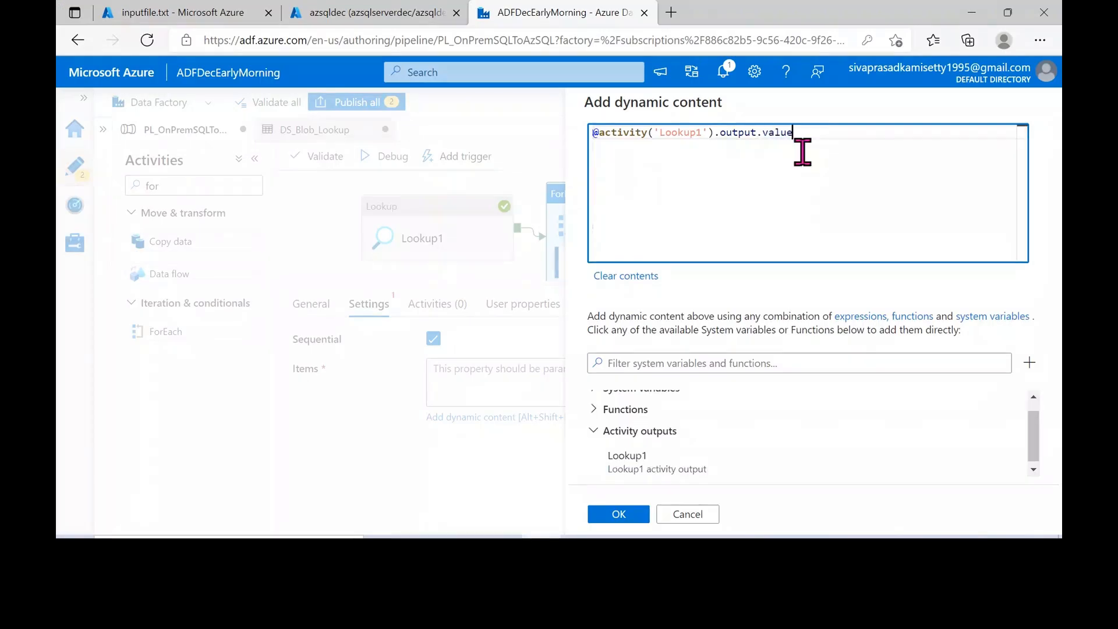
{"action": "left_click", "coordinate": [640, 514]}
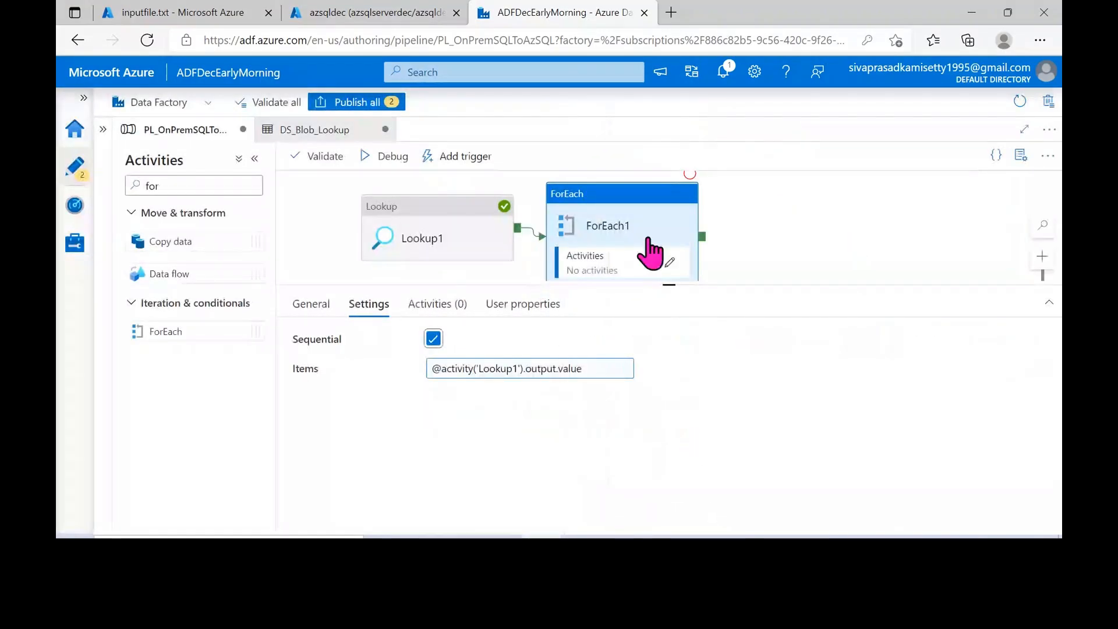
- Open ForEach1's inner activities for editing and add a Copy data activity to its canvas
{"action": "left_click", "coordinate": [670, 263]}
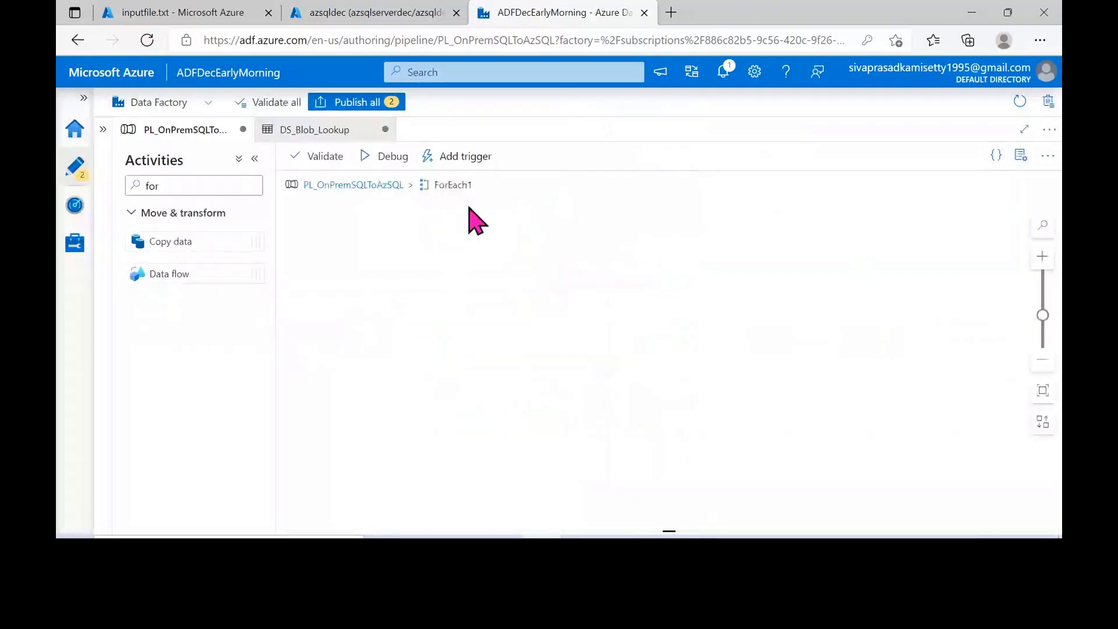
{"action": "left_click", "coordinate": [244, 183]}
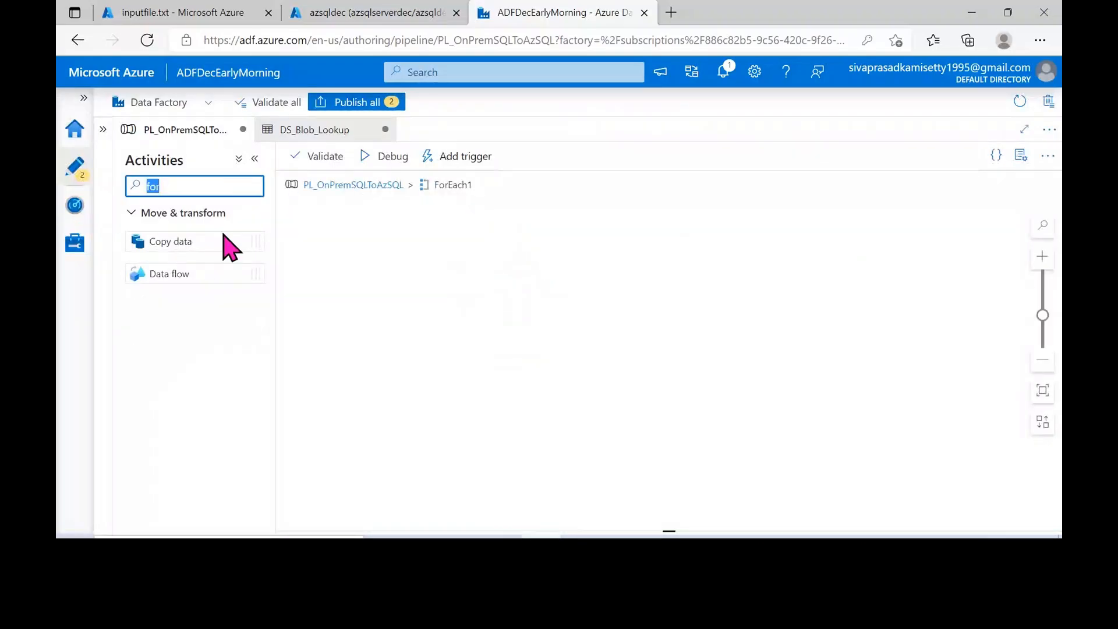
{"action": "left_click_drag", "start_coordinate": [180, 242], "coordinate": [531, 256]}
{"action": "left_click_drag", "start_coordinate": [464, 287], "coordinate": [466, 284]}
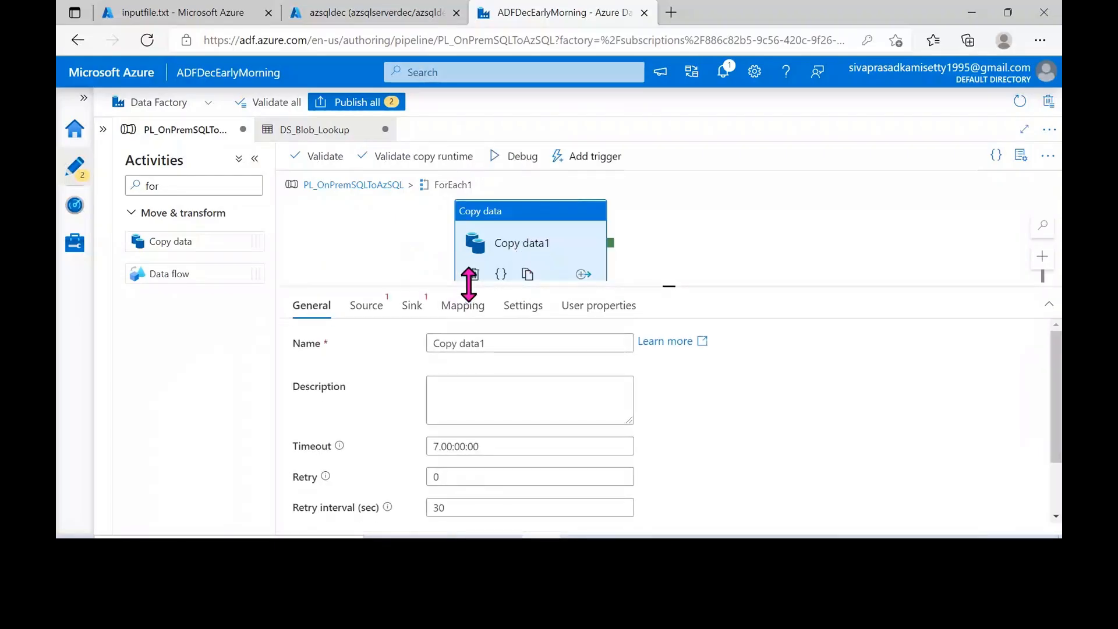
- Set Copy data1's source dataset to DS_AzSQL1 and make the source use a query
{"action": "left_click", "coordinate": [366, 303]}
{"action": "left_click", "coordinate": [548, 342]}
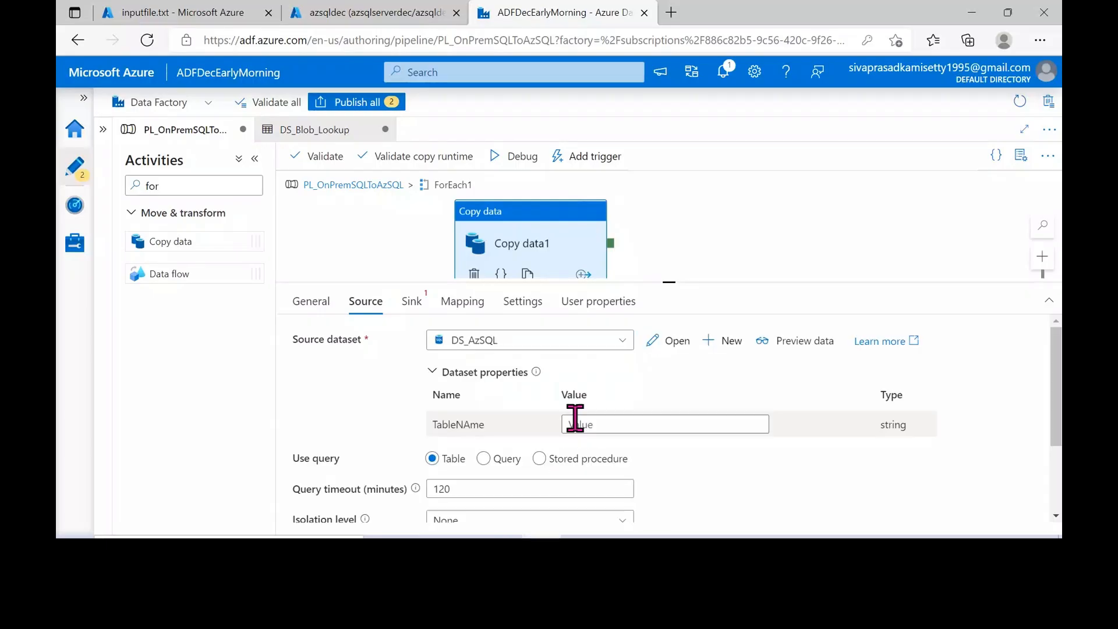
{"action": "left_click", "coordinate": [648, 420]}
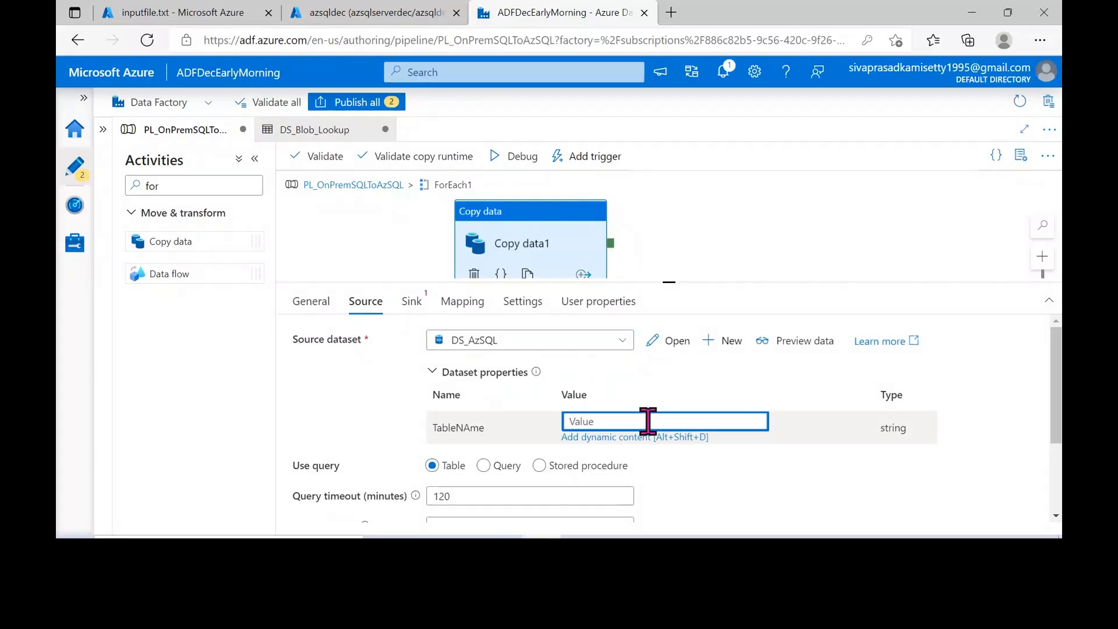
{"action": "left_click", "coordinate": [623, 344]}
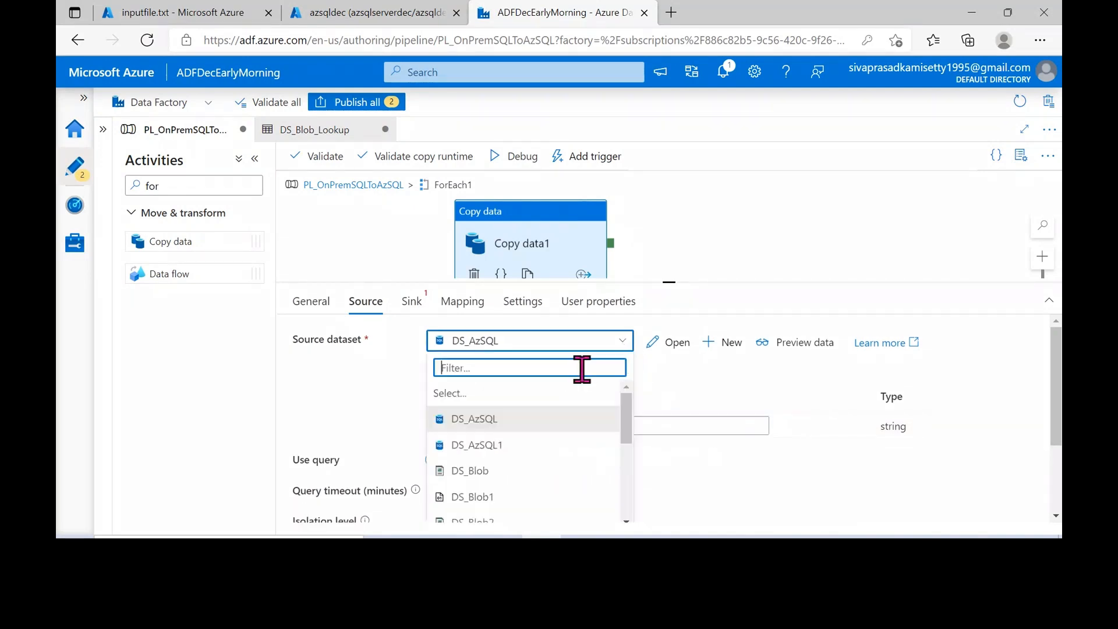
{"action": "left_click", "coordinate": [515, 449]}
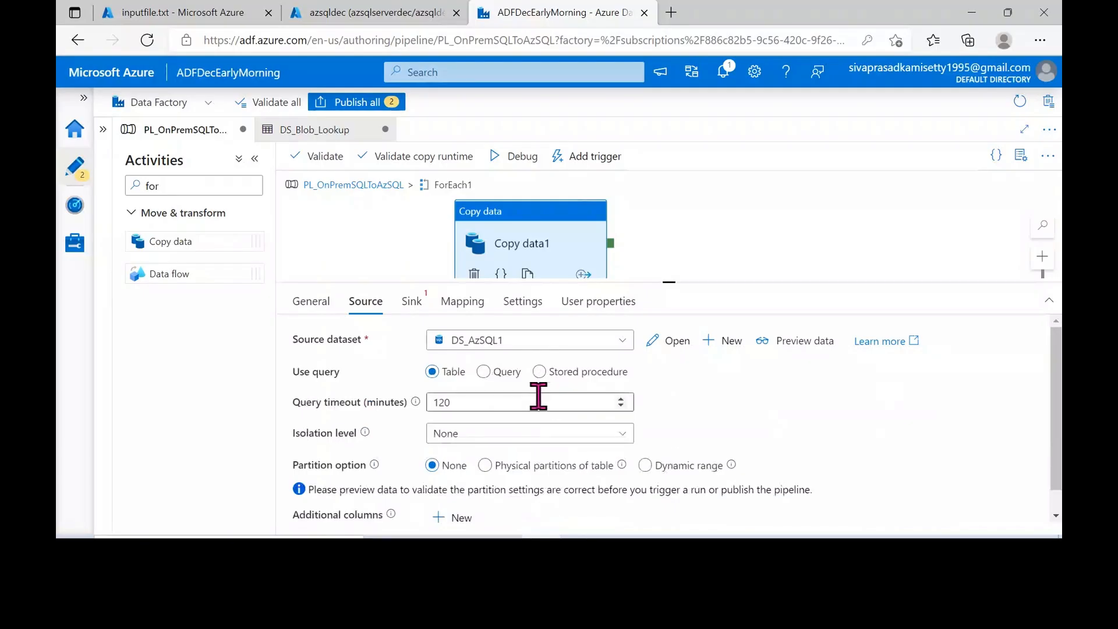
{"action": "left_click", "coordinate": [483, 372]}
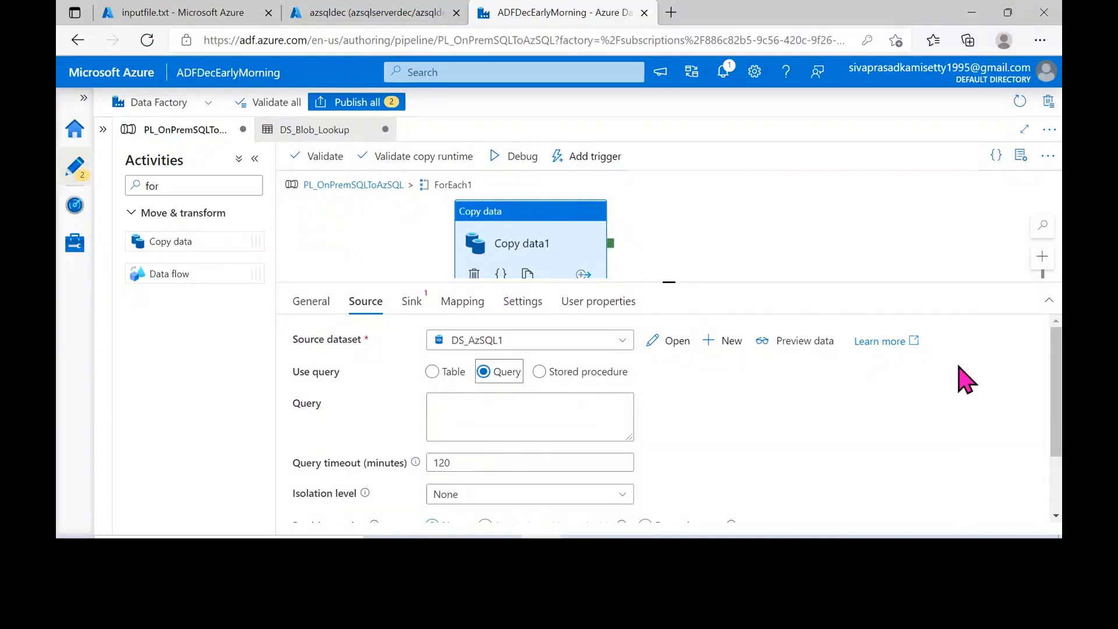
{"action": "left_click", "coordinate": [554, 419]}
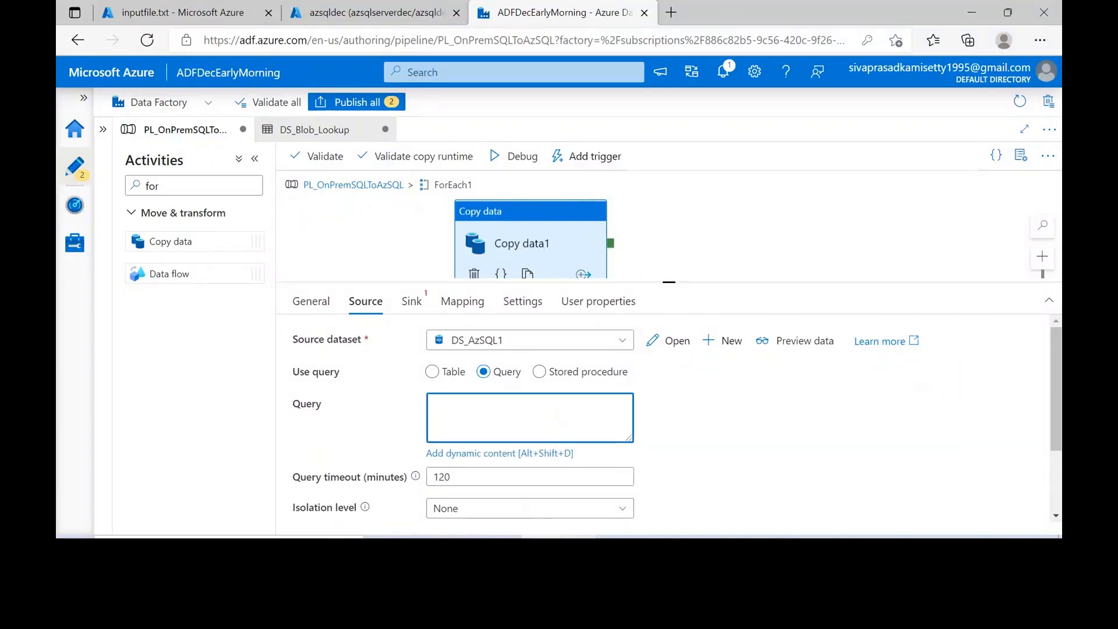
- Switch to the Day-1 notes in Notepad and write "select * from" on a new line below the table names
{"action": "left_click", "coordinate": [527, 504]}
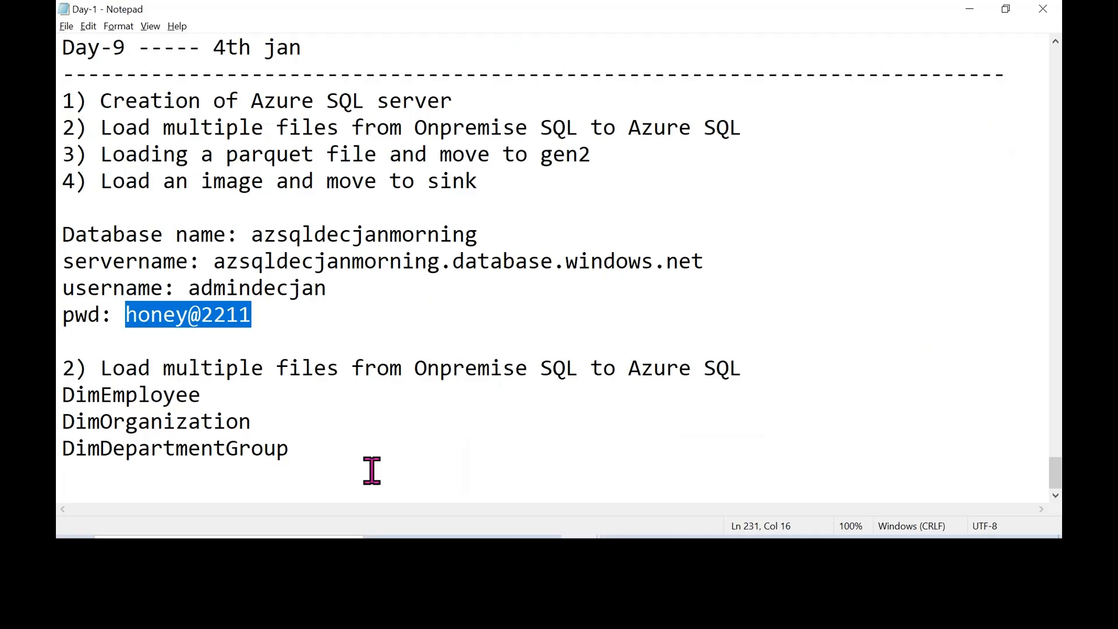
{"action": "left_click", "coordinate": [372, 470]}
{"action": "key", "text": "Return"}
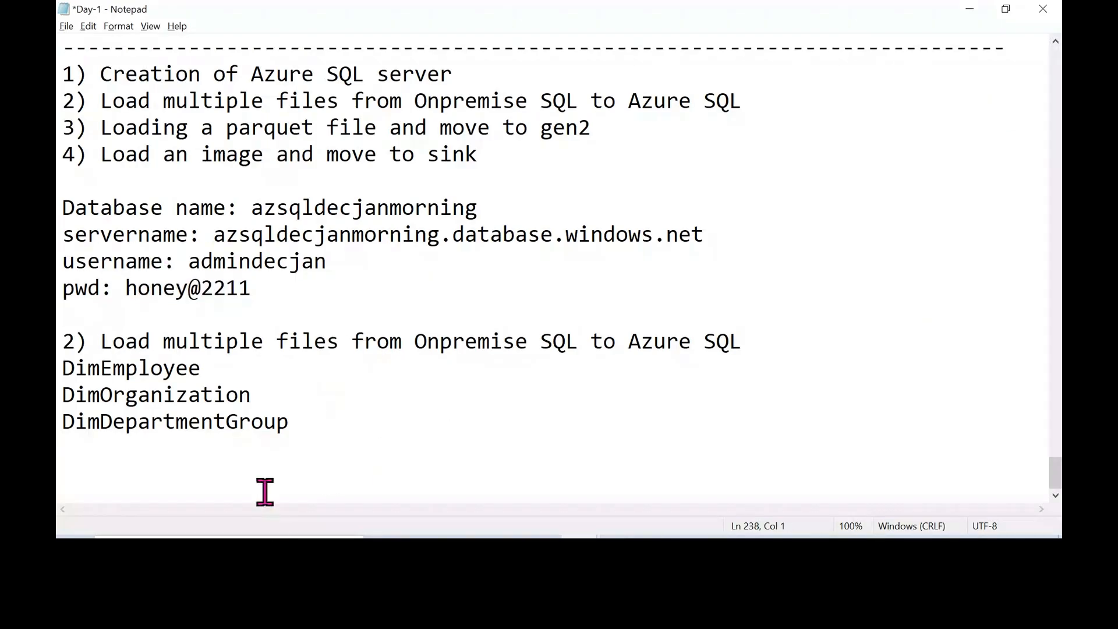
{"action": "left_click_drag", "start_coordinate": [417, 357], "coordinate": [553, 352]}
{"action": "left_click", "coordinate": [631, 343]}
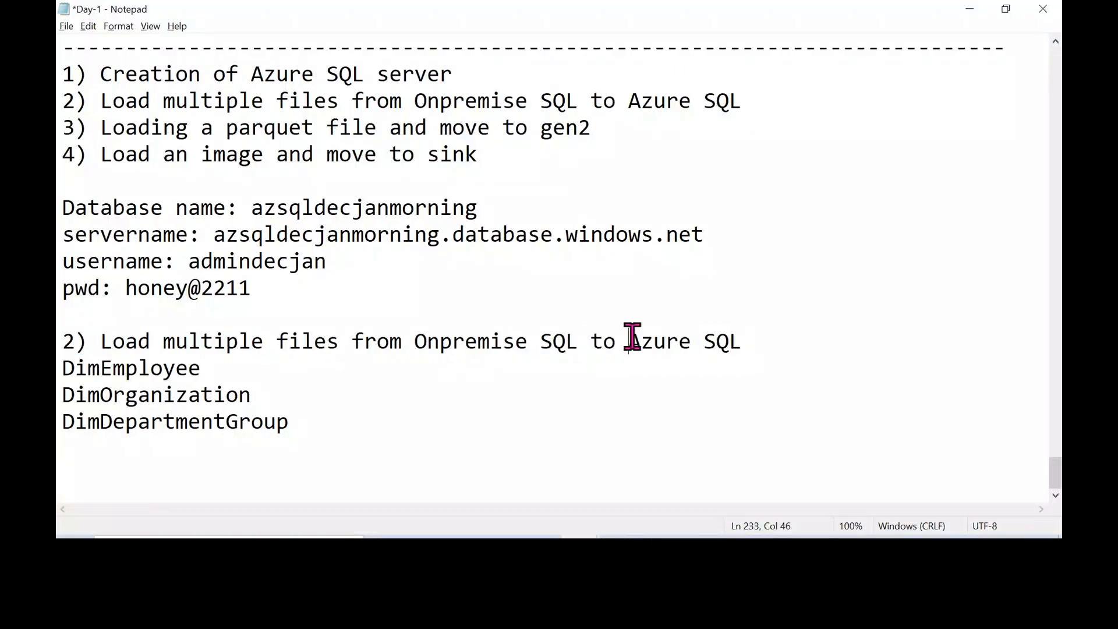
{"action": "left_click_drag", "start_coordinate": [417, 345], "coordinate": [527, 348]}
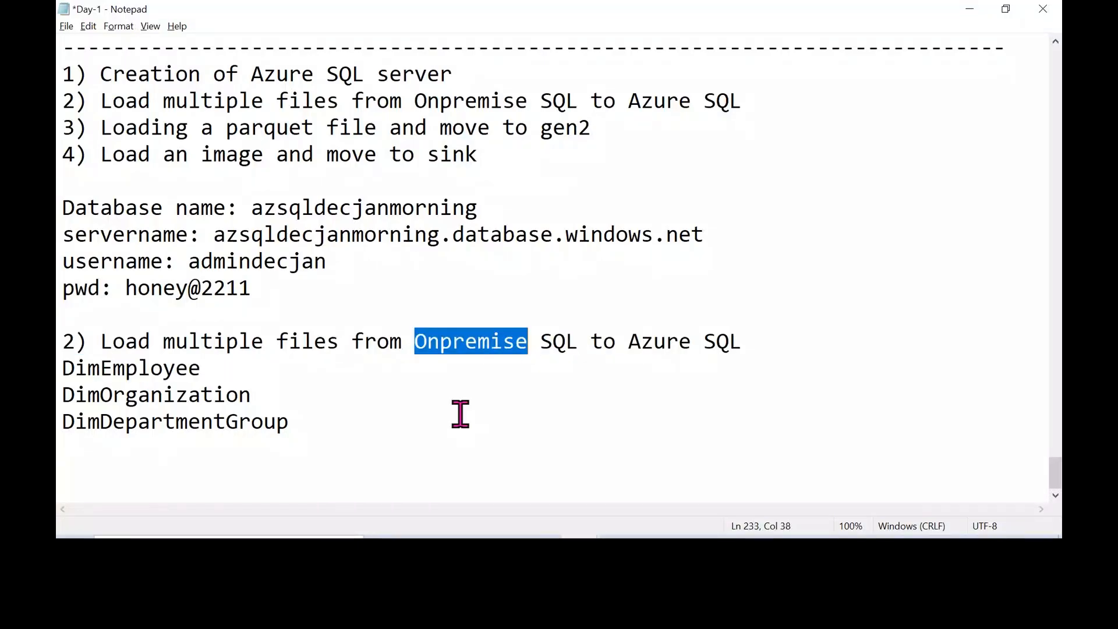
{"action": "left_click", "coordinate": [424, 461]}
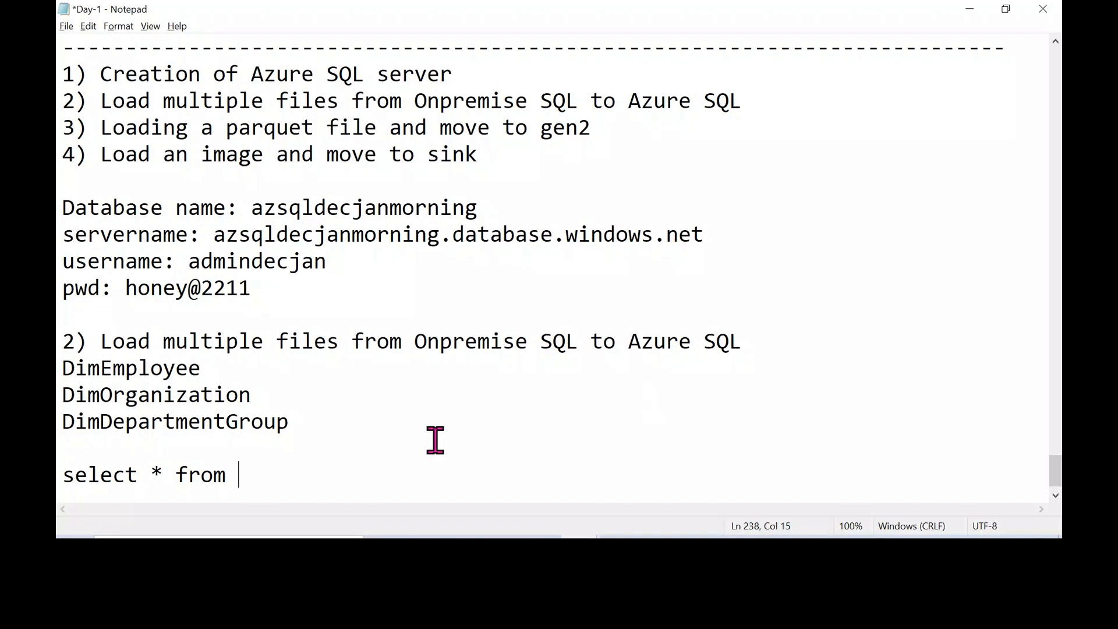
- Examine the SourceTable column and its table names in the local inputfile and in inputfile.txt in the Azure portal
{"action": "left_click", "coordinate": [580, 549]}
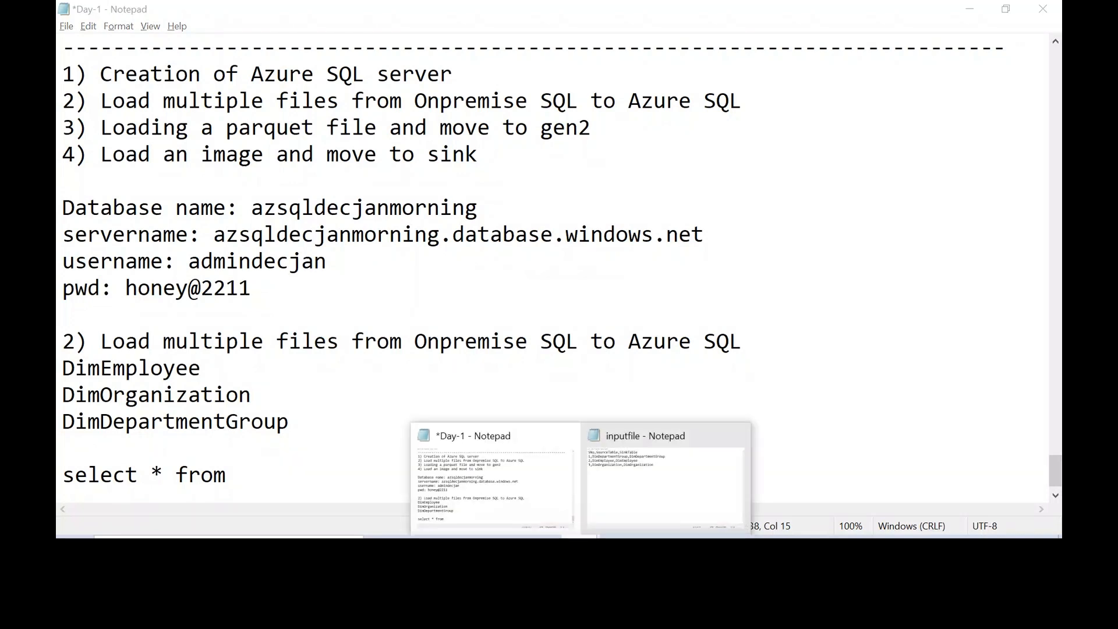
{"action": "left_click", "coordinate": [656, 502]}
{"action": "left_click_drag", "start_coordinate": [112, 47], "coordinate": [252, 47]}
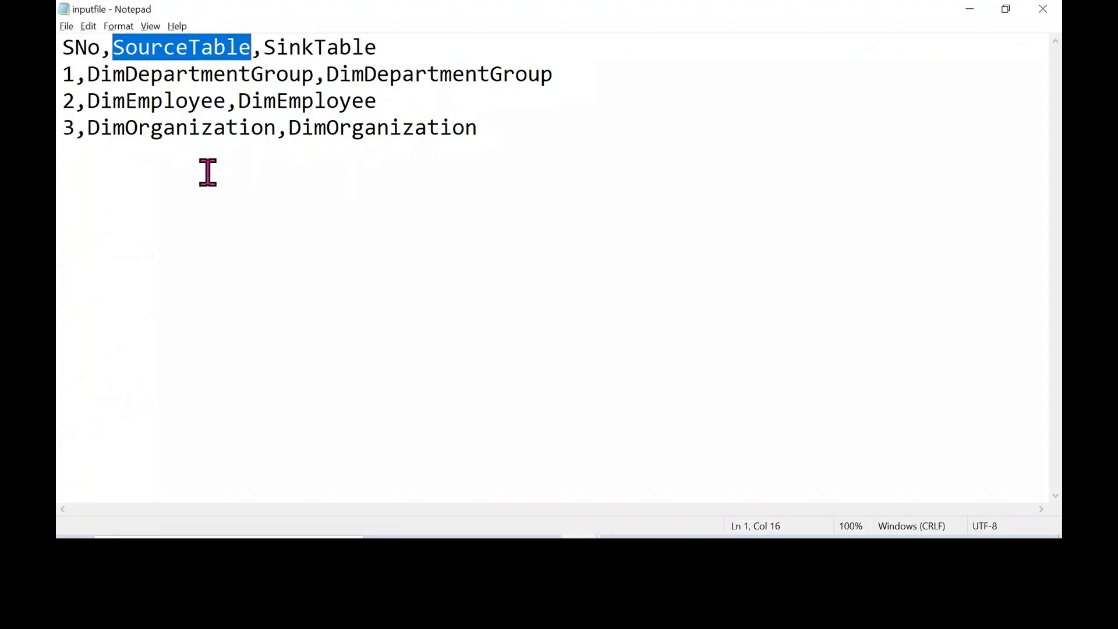
{"action": "key", "text": "alt+Tab"}
{"action": "key", "text": "alt+Tab"}
{"action": "key", "text": "alt+Tab"}
{"action": "left_click", "coordinate": [261, 4]}
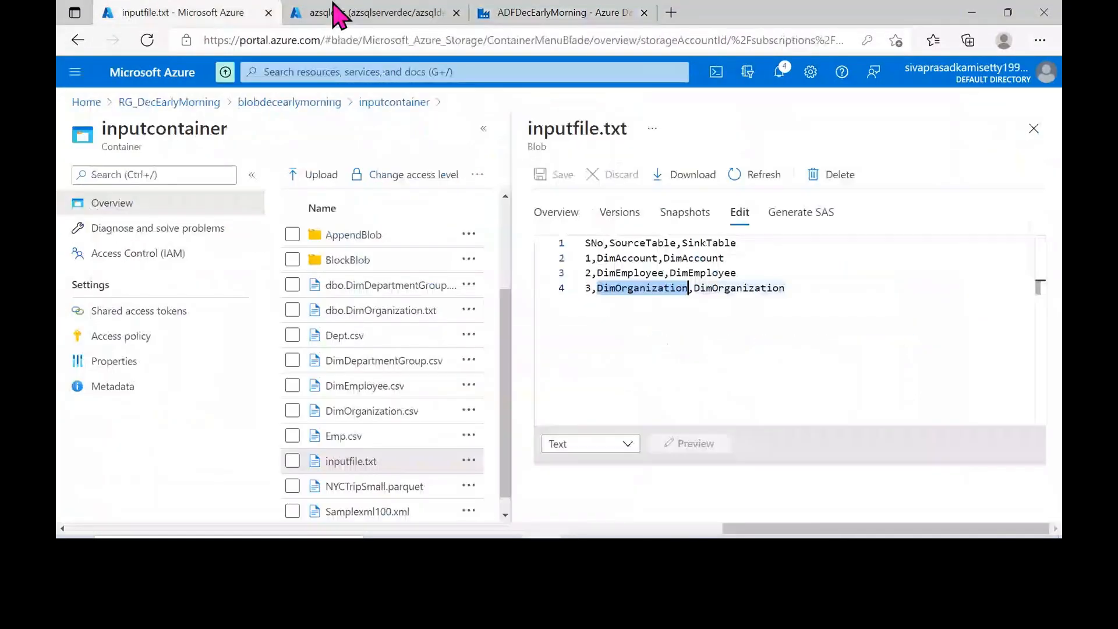
{"action": "left_click", "coordinate": [827, 347]}
{"action": "double_click", "coordinate": [616, 242]}
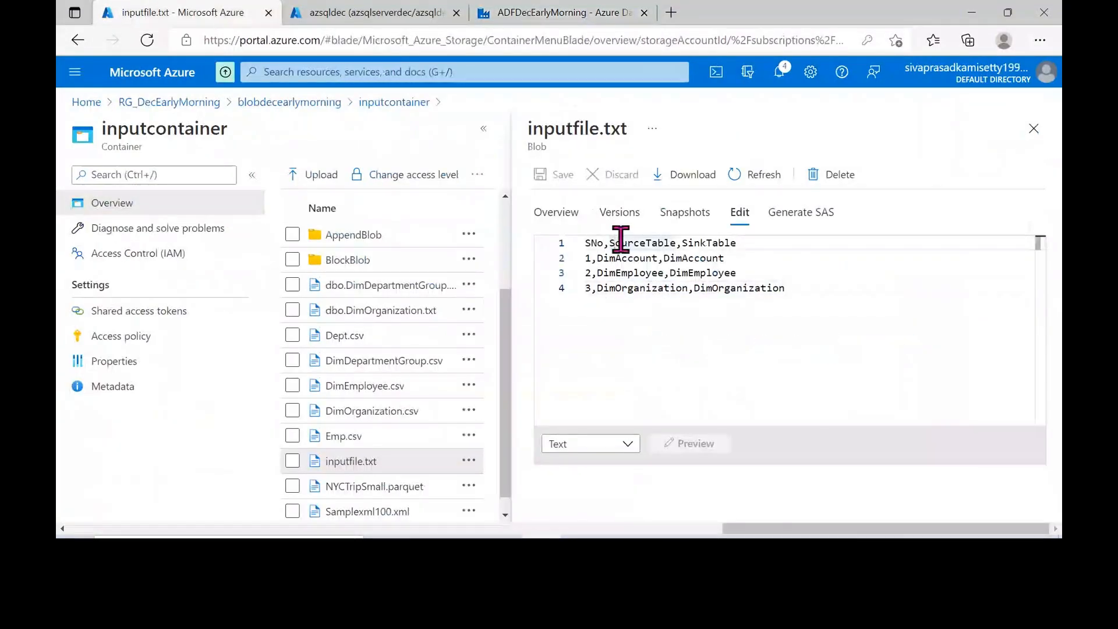
{"action": "double_click", "coordinate": [629, 272]}
{"action": "double_click", "coordinate": [634, 288]}
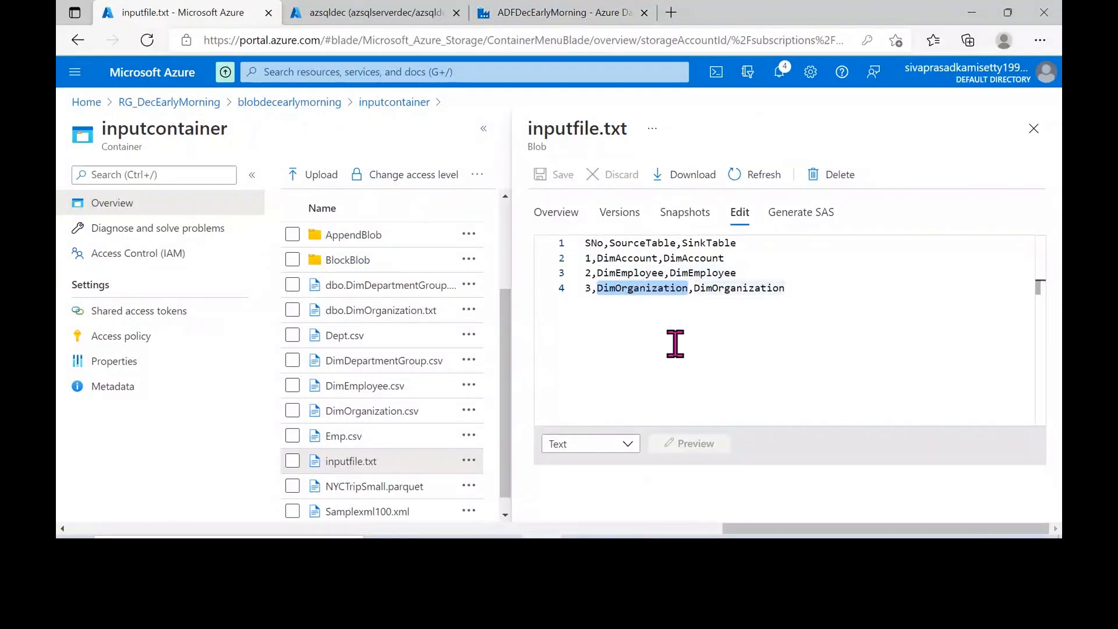
{"action": "double_click", "coordinate": [638, 242]}
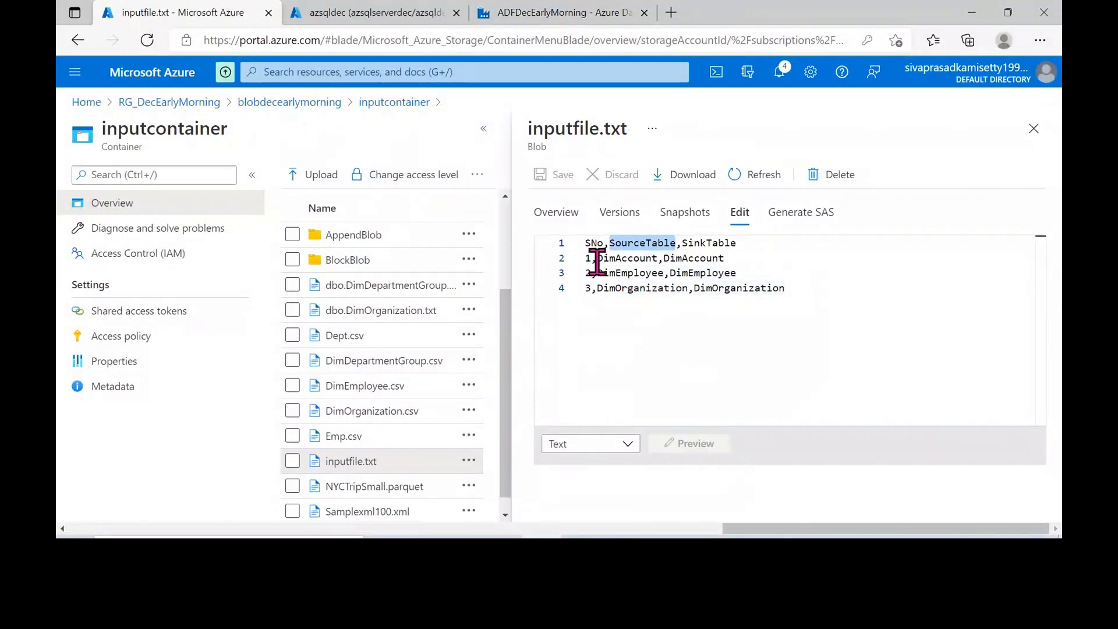
- Switch to Notepad++ and check the SourceTable key in the saved Lookup output
{"action": "key", "text": "alt+Tab"}
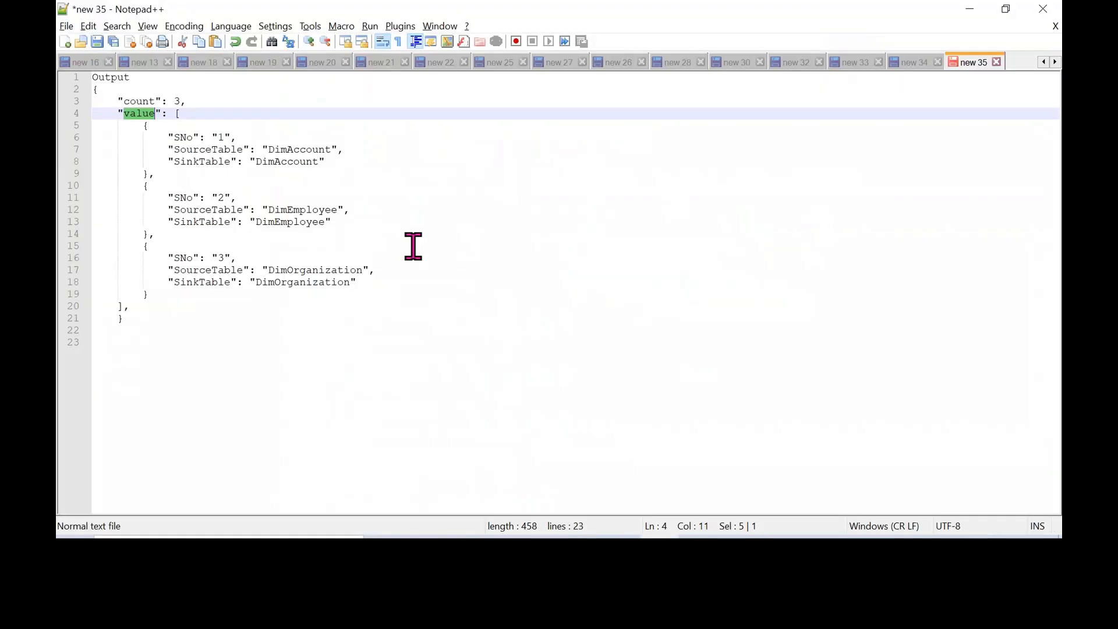
{"action": "left_click", "coordinate": [310, 225]}
{"action": "double_click", "coordinate": [198, 150]}
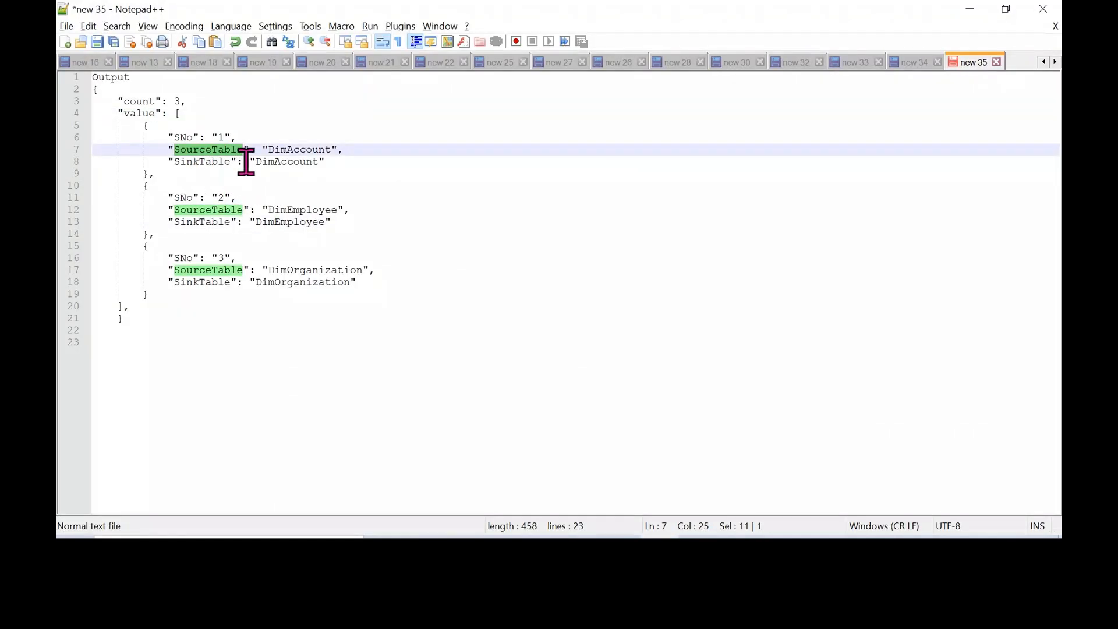
{"action": "key", "text": "alt+Tab"}
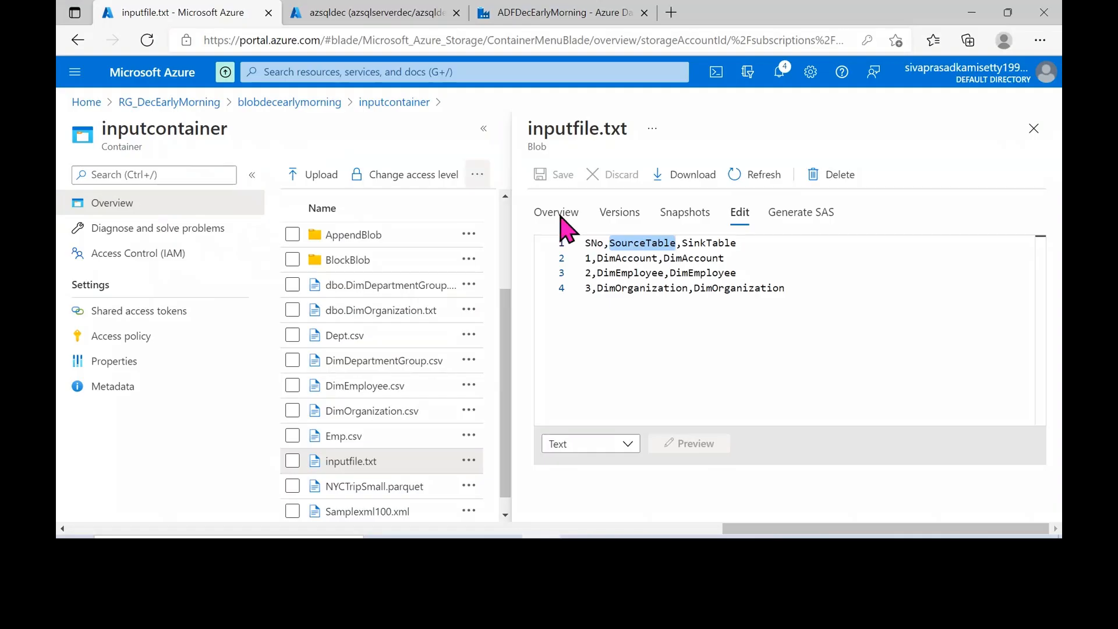
- In Data Factory, open the dynamic content editor for Copy data1's source query and enter "select * from"
{"action": "left_click", "coordinate": [537, 12]}
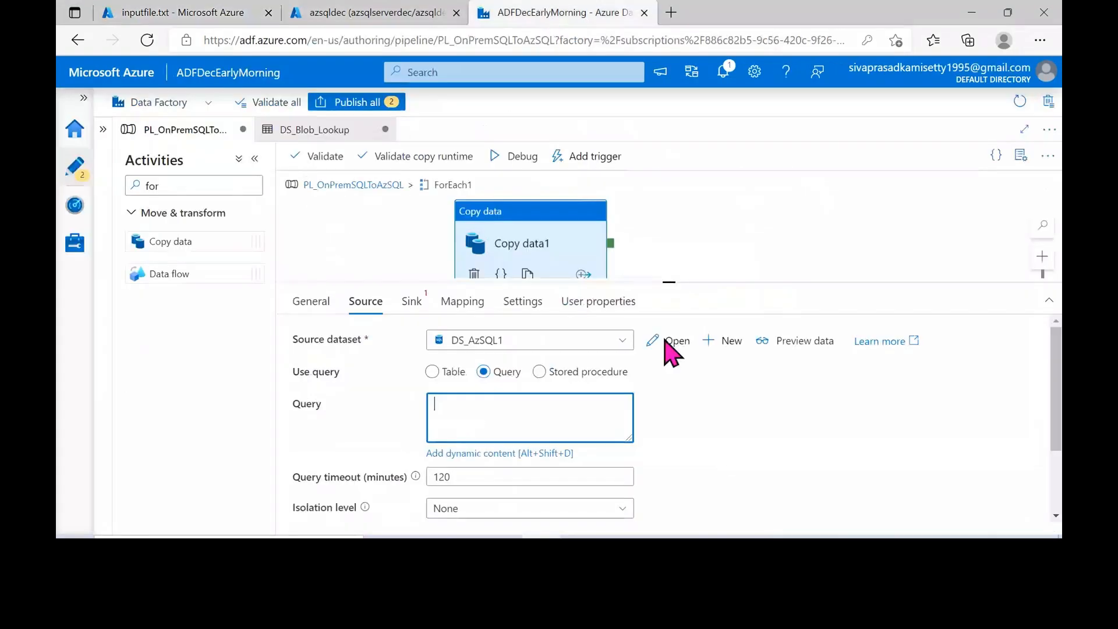
{"action": "left_click", "coordinate": [504, 453]}
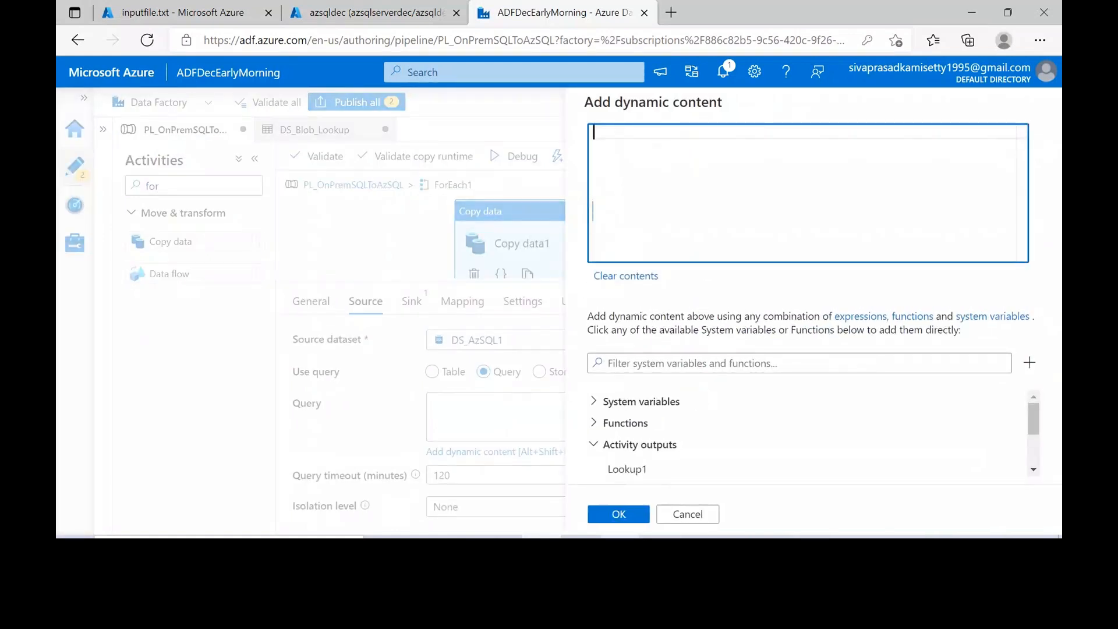
{"action": "type", "text": "select * from"}
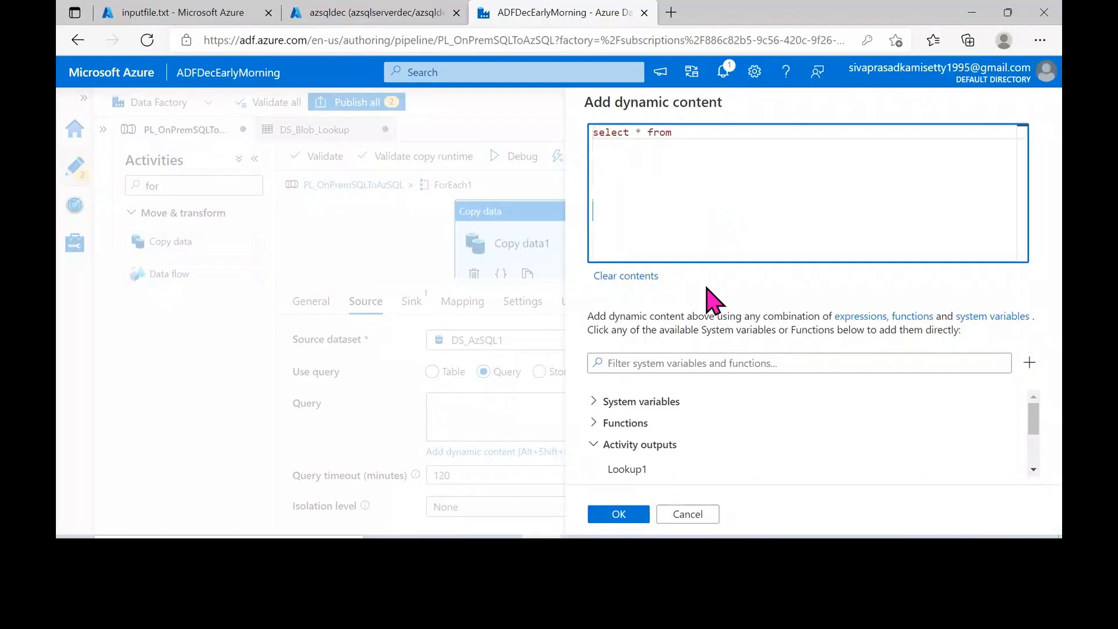
- Compare the SourceTable column and table names in inputfile.txt with the SourceTable and SinkTable keys of the Lookup output in Notepad++
{"action": "left_click", "coordinate": [180, 14]}
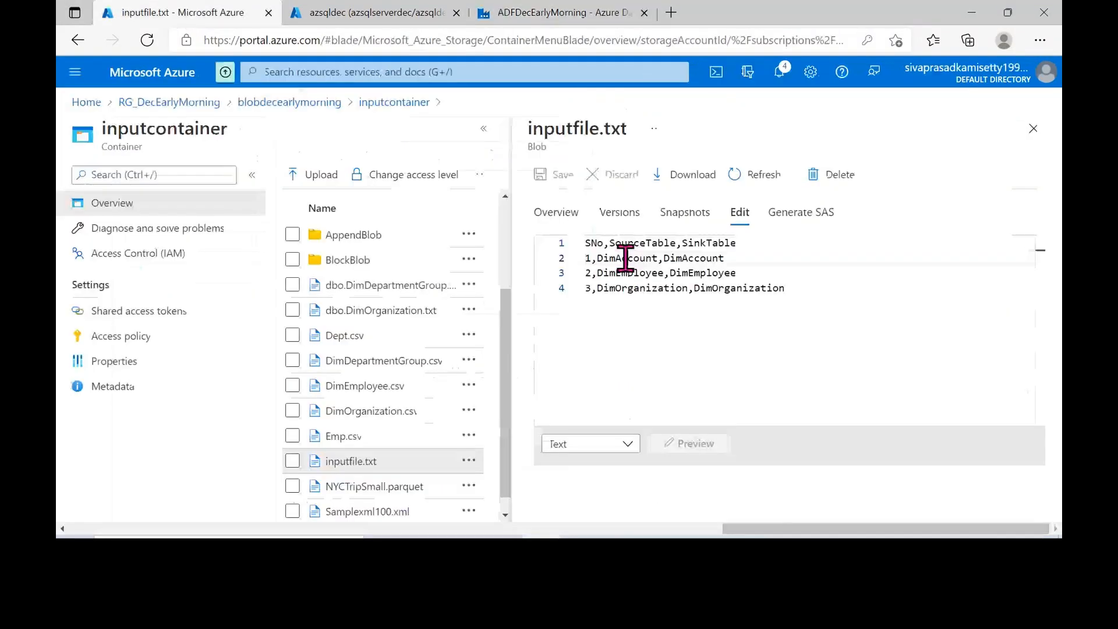
{"action": "double_click", "coordinate": [629, 273]}
{"action": "double_click", "coordinate": [631, 287]}
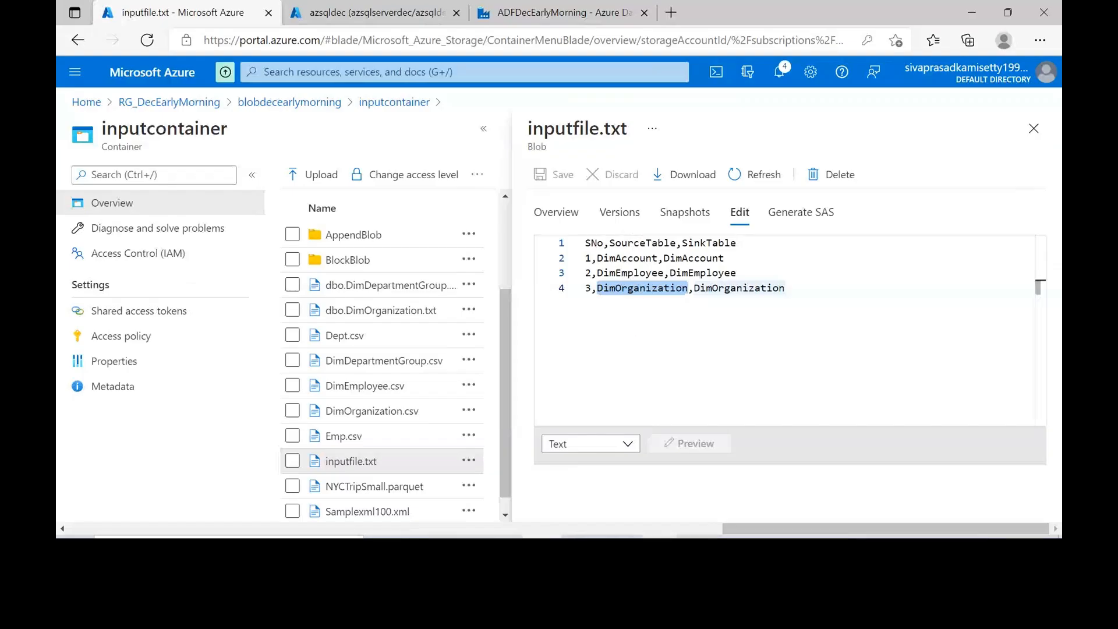
{"action": "key", "text": "alt+Tab"}
{"action": "left_click", "coordinate": [222, 139]}
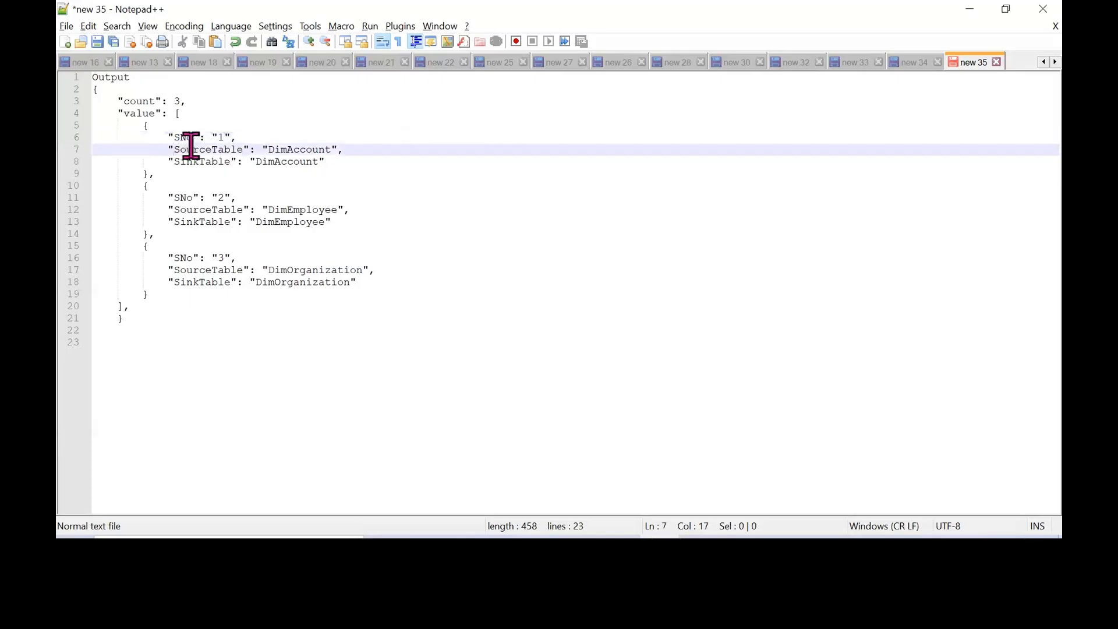
{"action": "double_click", "coordinate": [190, 149]}
{"action": "double_click", "coordinate": [198, 161]}
{"action": "left_click", "coordinate": [190, 113]}
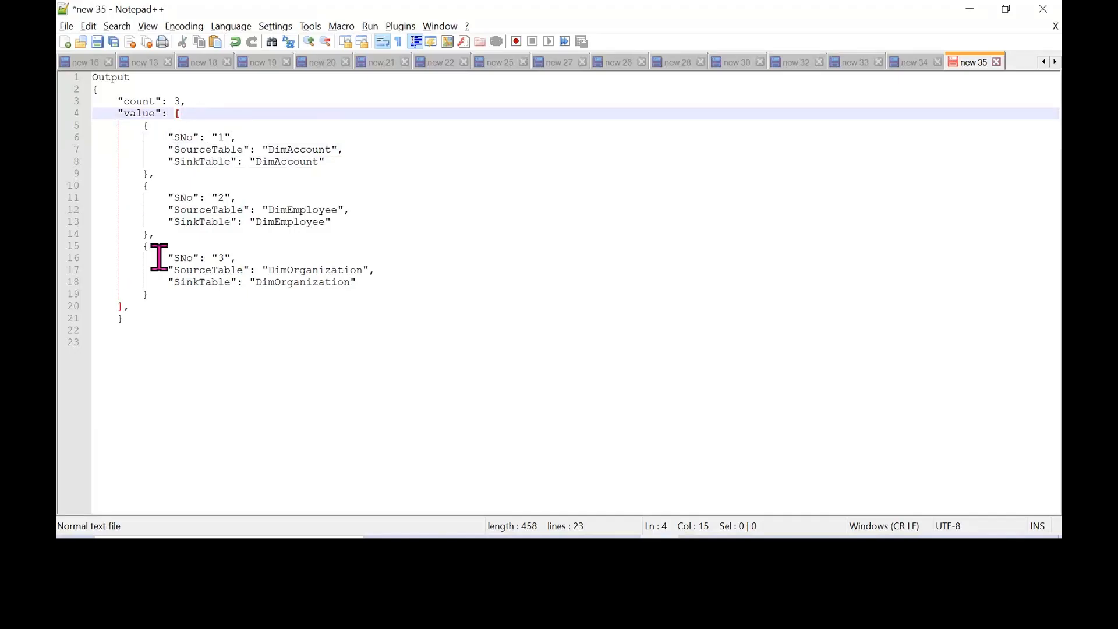
{"action": "double_click", "coordinate": [210, 149]}
{"action": "double_click", "coordinate": [209, 161]}
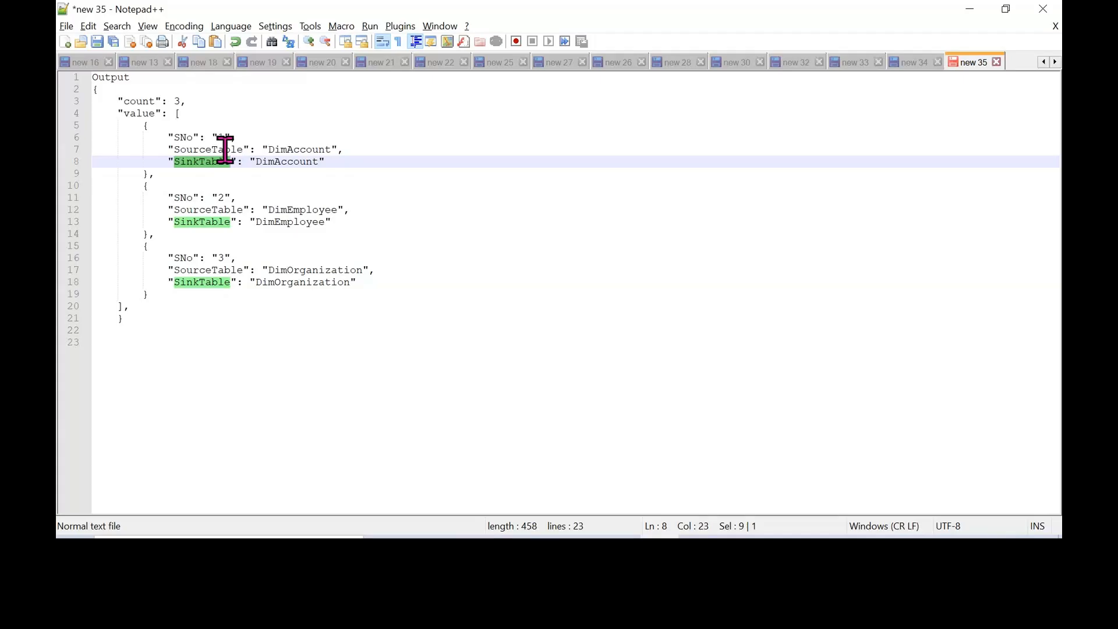
{"action": "key", "text": "alt+Tab"}
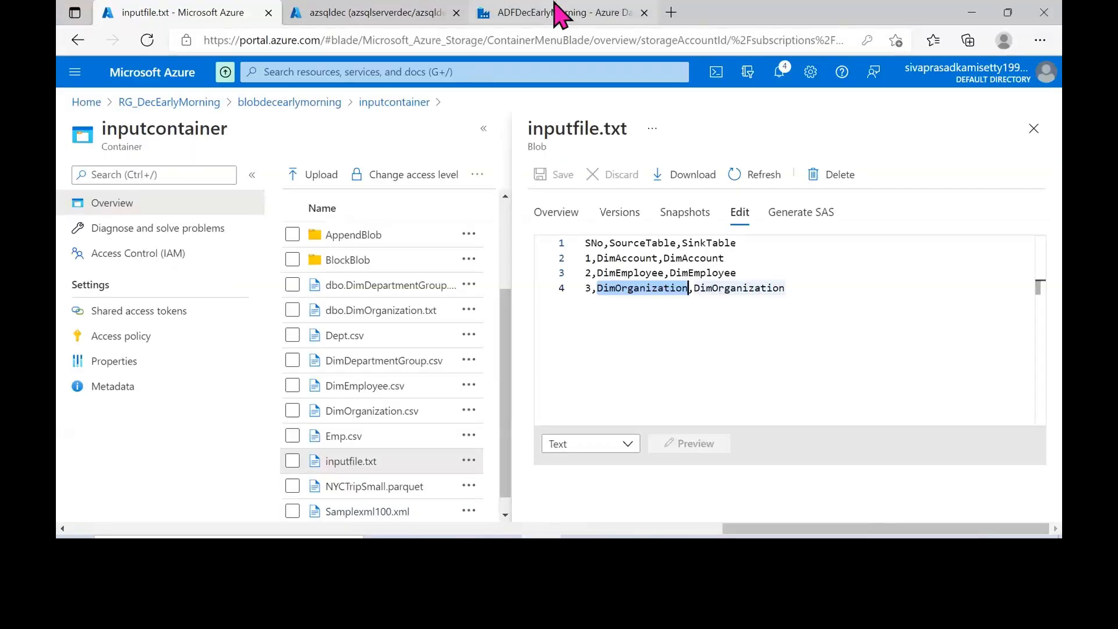
{"action": "left_click", "coordinate": [559, 12]}
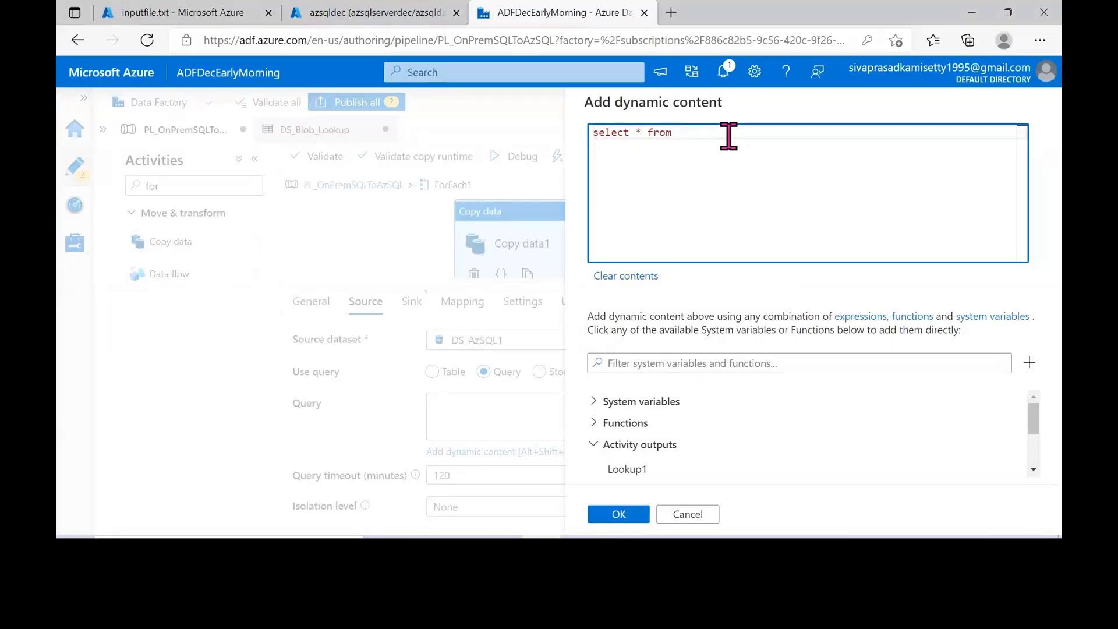
{"action": "left_click", "coordinate": [180, 12]}
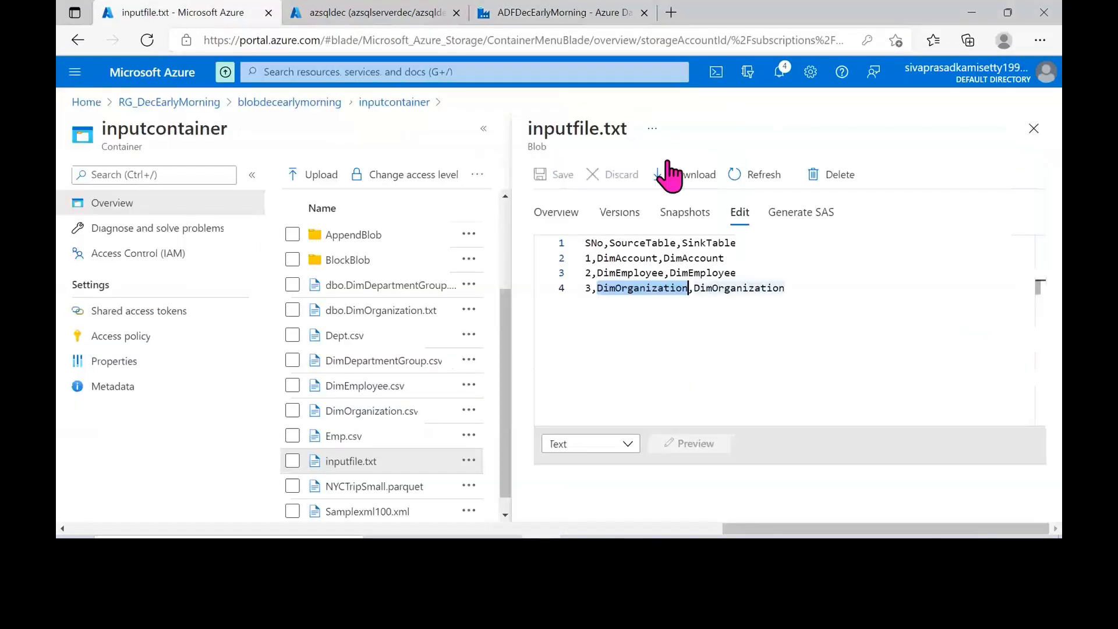
{"action": "double_click", "coordinate": [637, 243]}
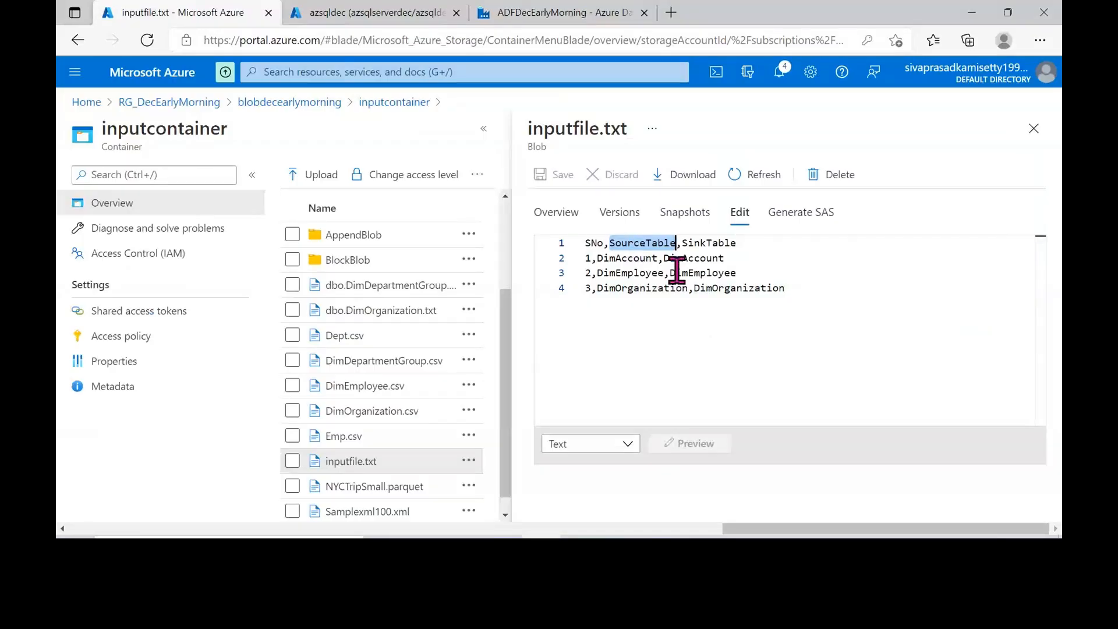
- In Data Factory, append ForEach1's current item with its SourceTable property, item().SourceTable, to the query expression
{"action": "left_click", "coordinate": [531, 13]}
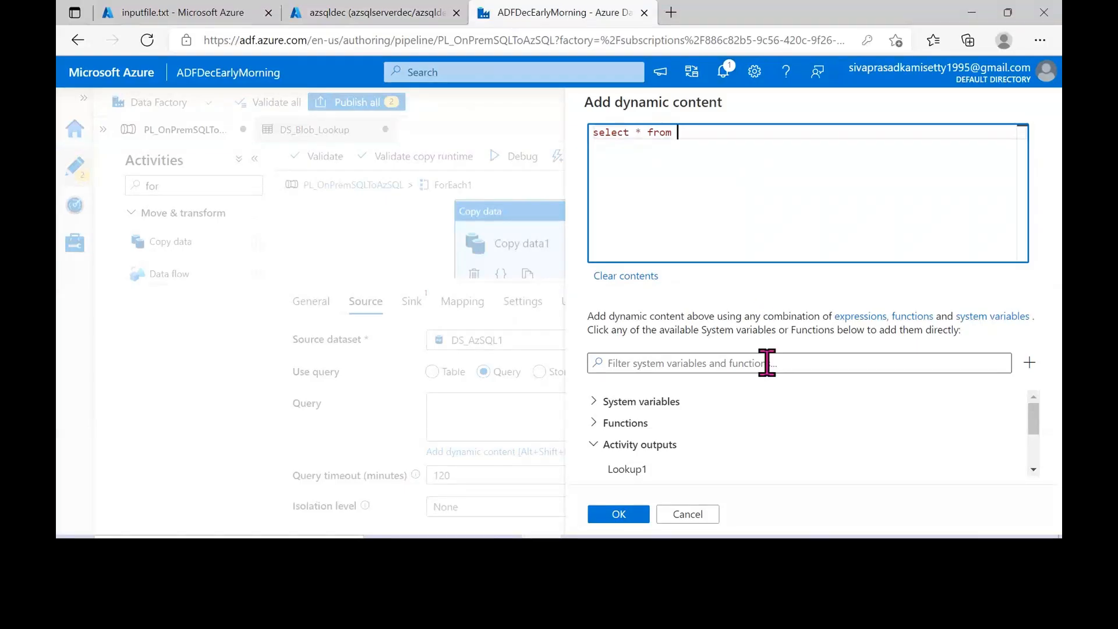
{"action": "scroll", "coordinate": [738, 424], "scroll_direction": "down", "scroll_amount": 3}
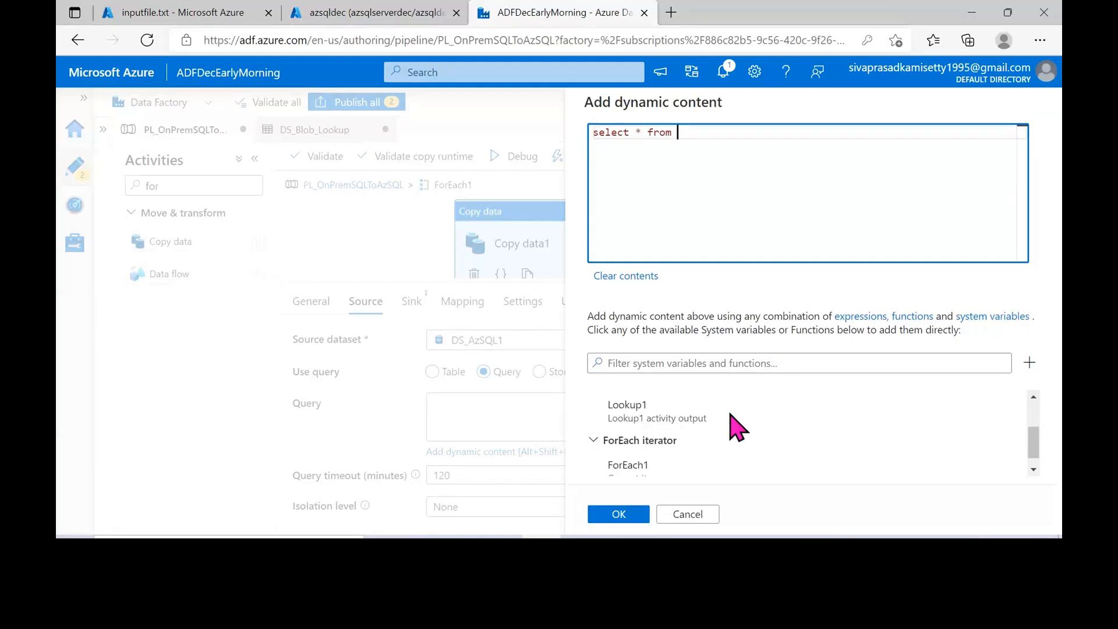
{"action": "left_click", "coordinate": [684, 472]}
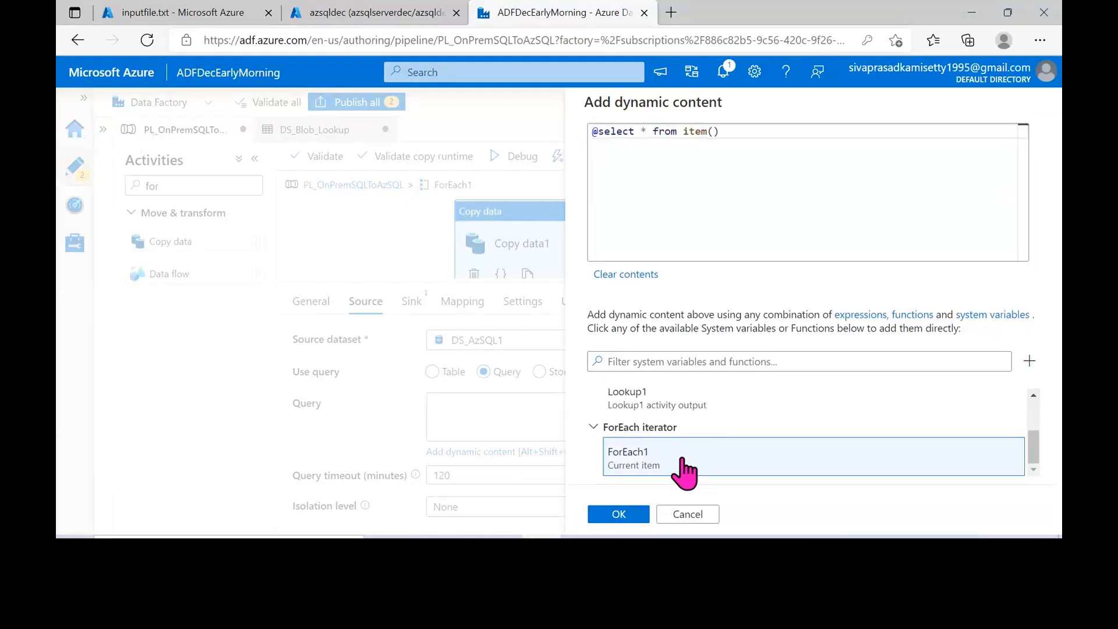
{"action": "left_click", "coordinate": [737, 129]}
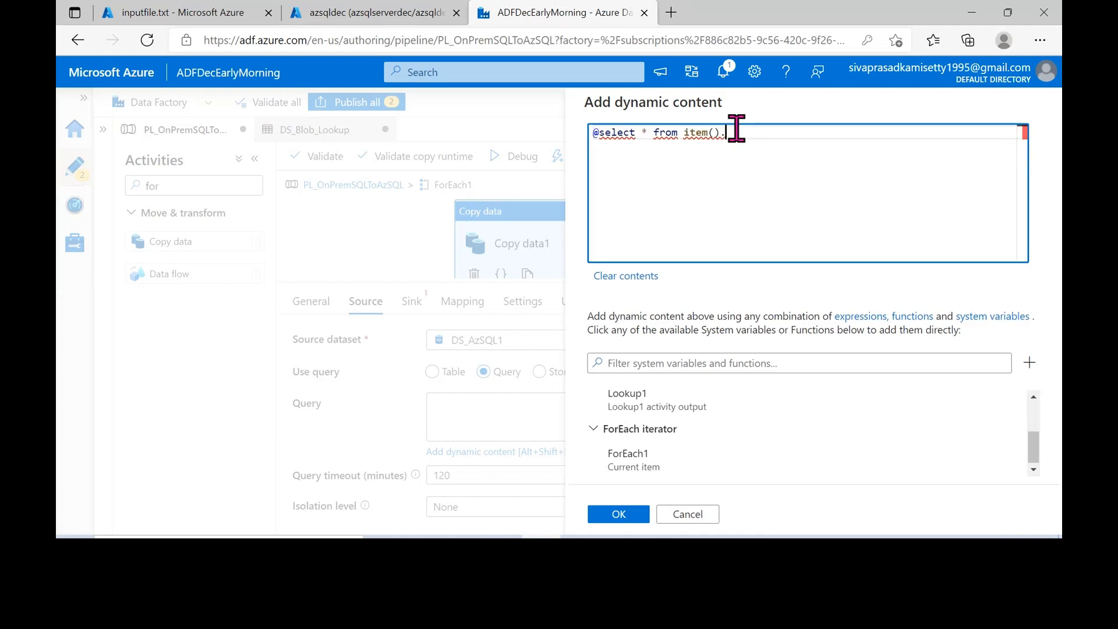
{"action": "left_click", "coordinate": [175, 15]}
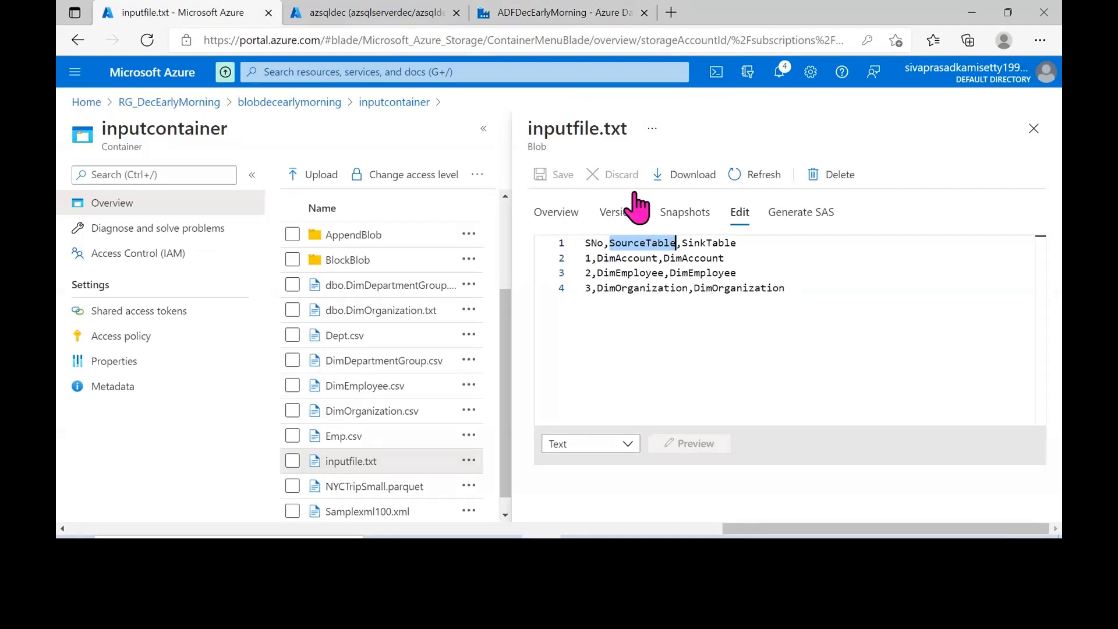
{"action": "left_click", "coordinate": [537, 12]}
{"action": "type", "text": ".SourceTable"}
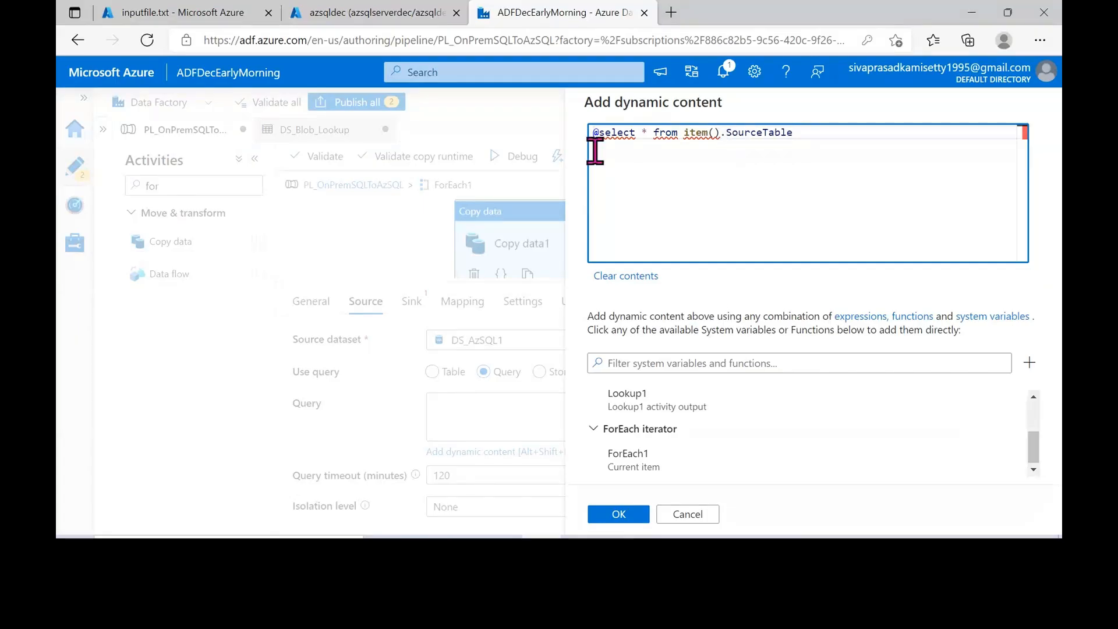
- Find the concat function and wrap the whole select expression in its parentheses
{"action": "left_click", "coordinate": [696, 362]}
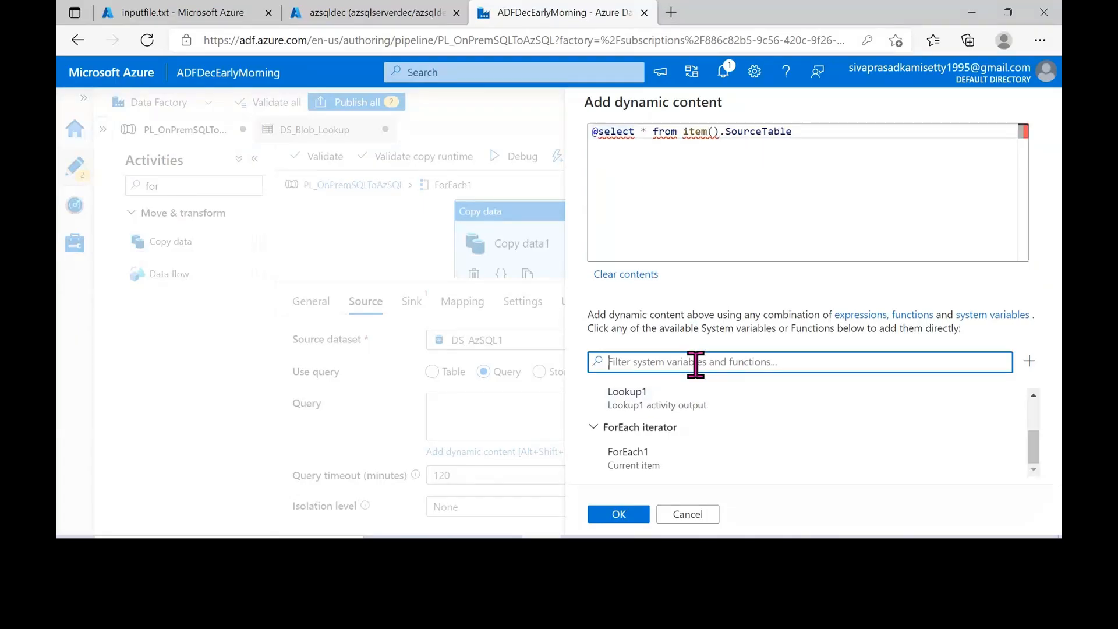
{"action": "type", "text": "conc"}
{"action": "left_click", "coordinate": [704, 463]}
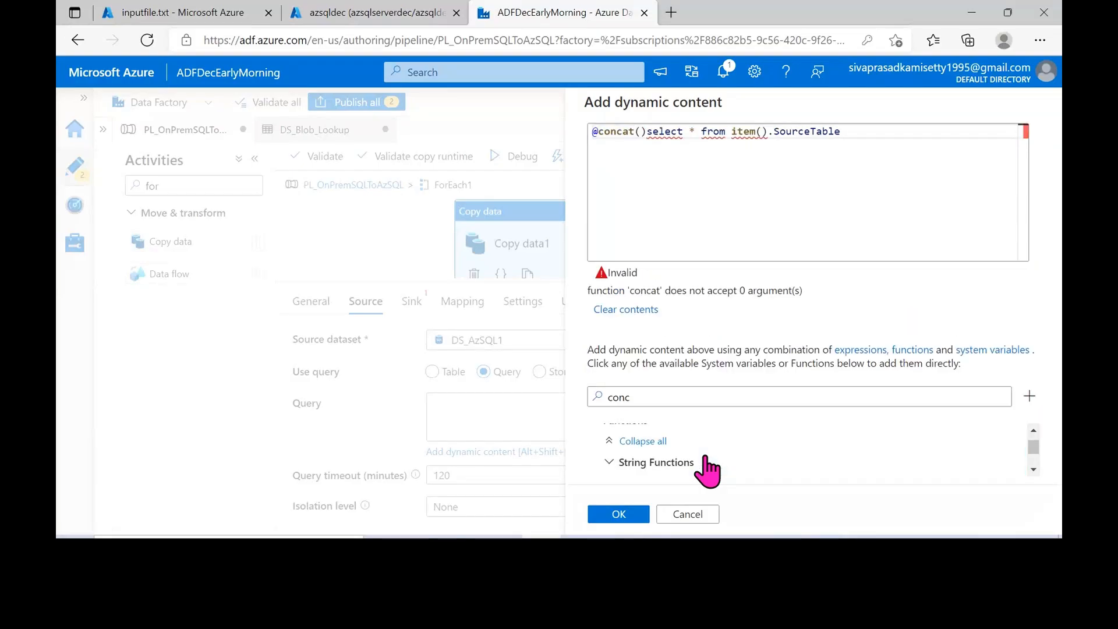
{"action": "left_click", "coordinate": [641, 131]}
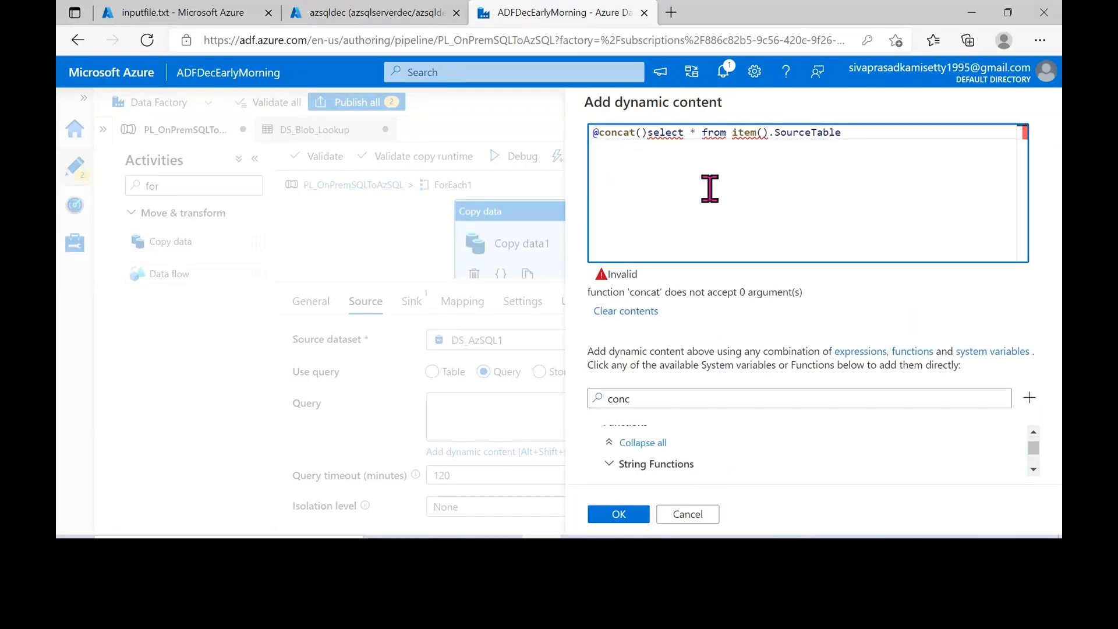
{"action": "key", "text": "Delete"}
{"action": "left_click", "coordinate": [863, 130]}
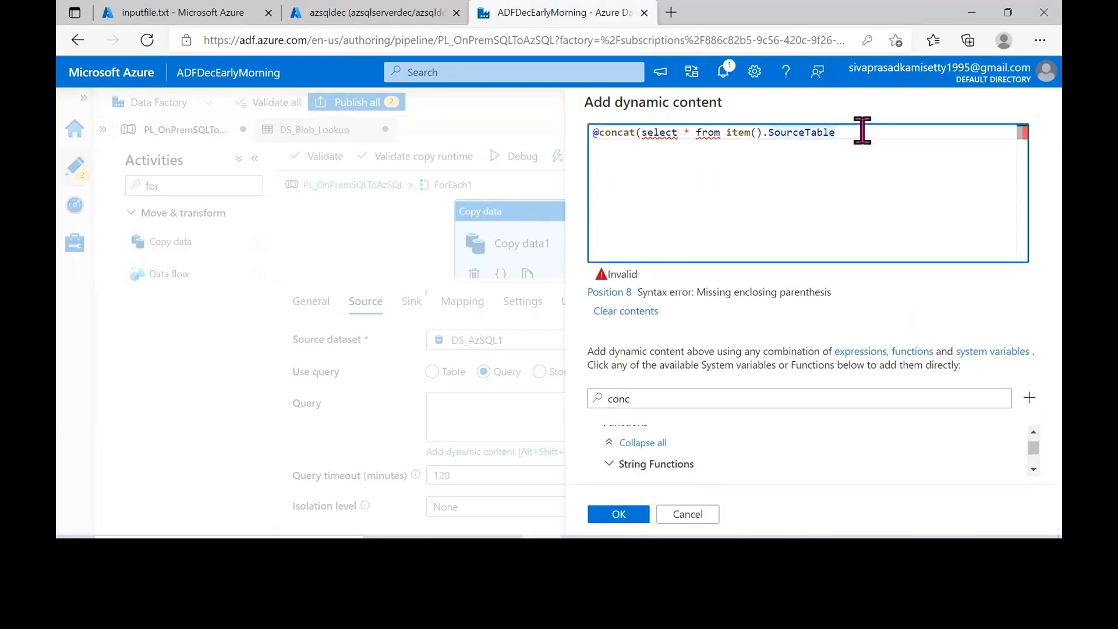
{"action": "type", "text": ")"}
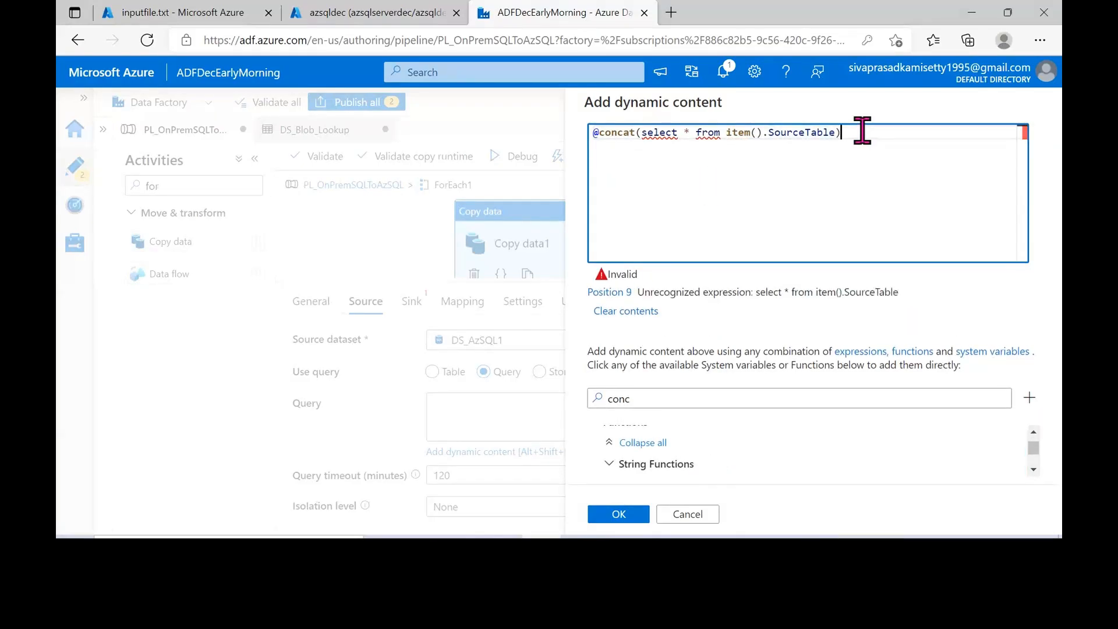
{"action": "left_click", "coordinate": [723, 138]}
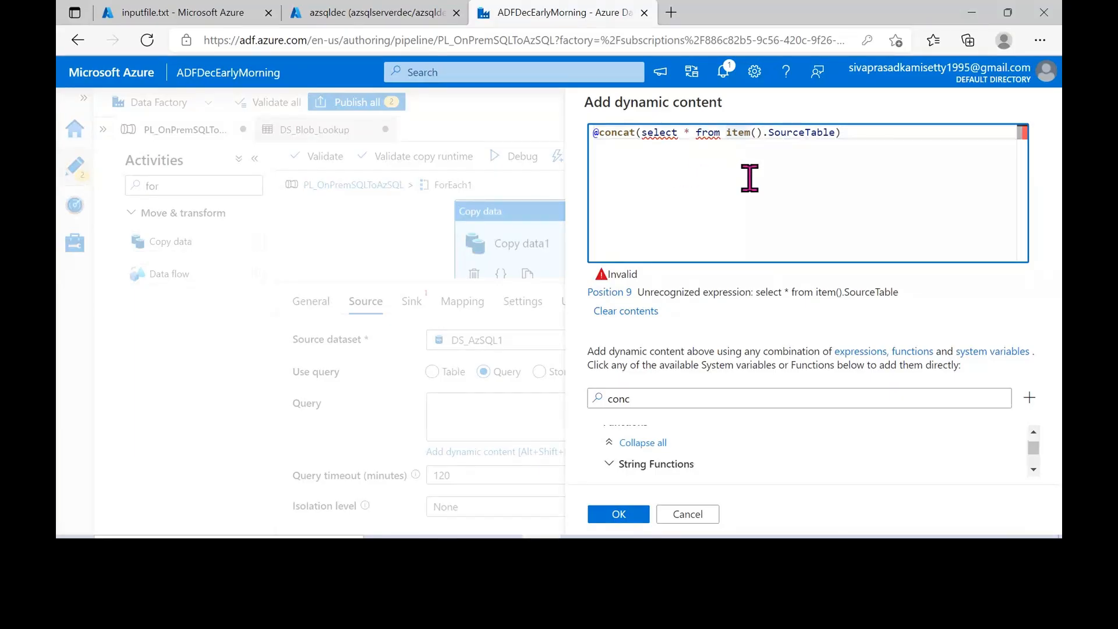
{"action": "type", "text": ","}
{"action": "key", "text": "Escape"}
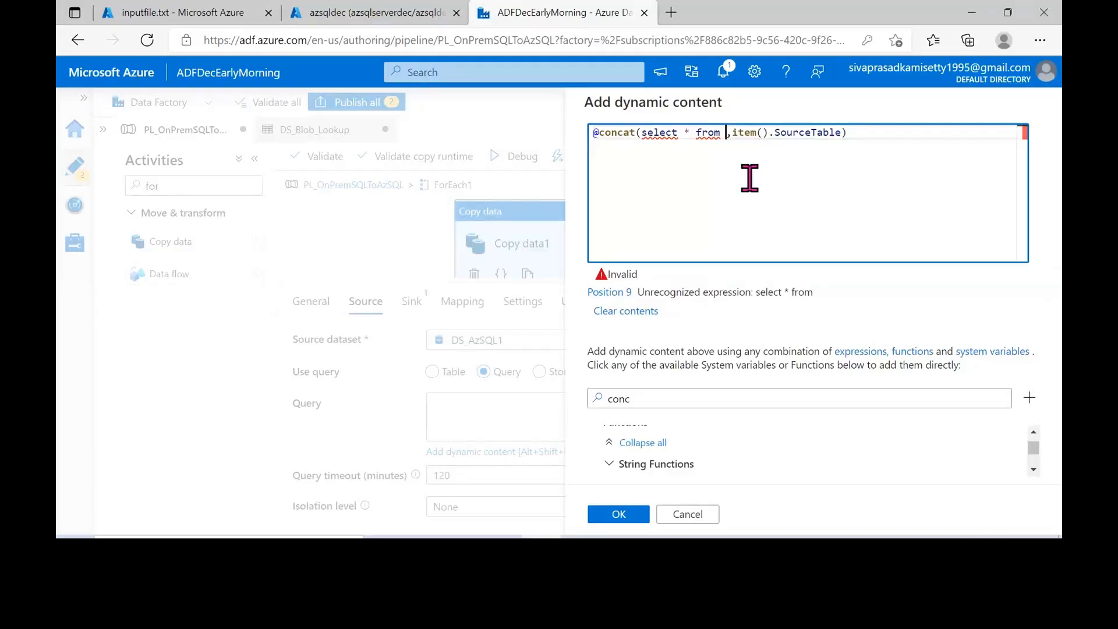
{"action": "type", "text": "'"}
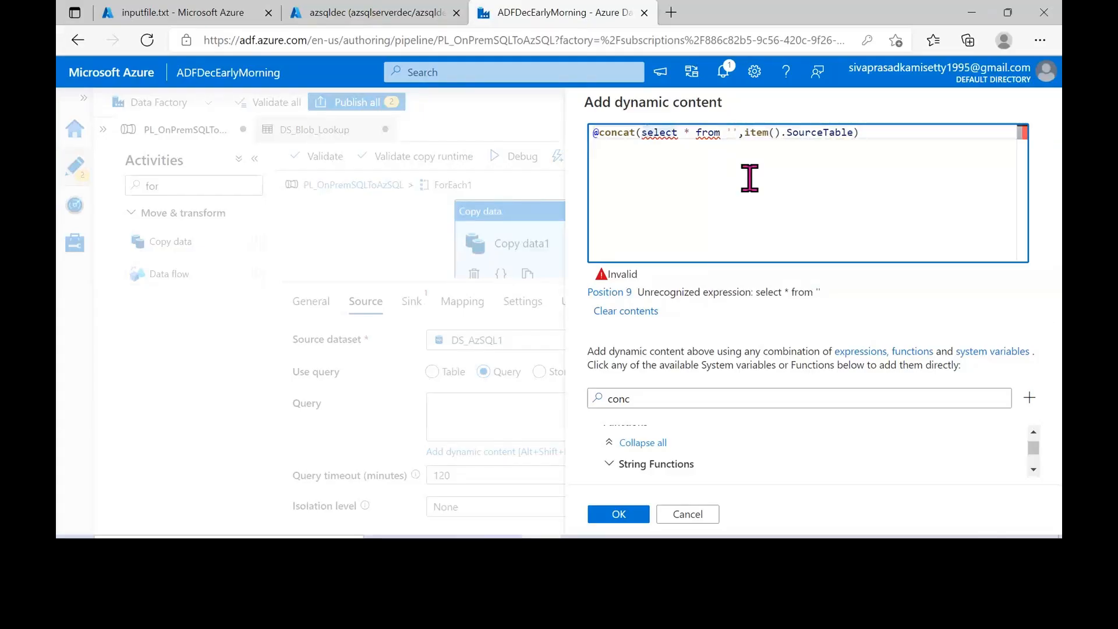
{"action": "type", "text": "'"}
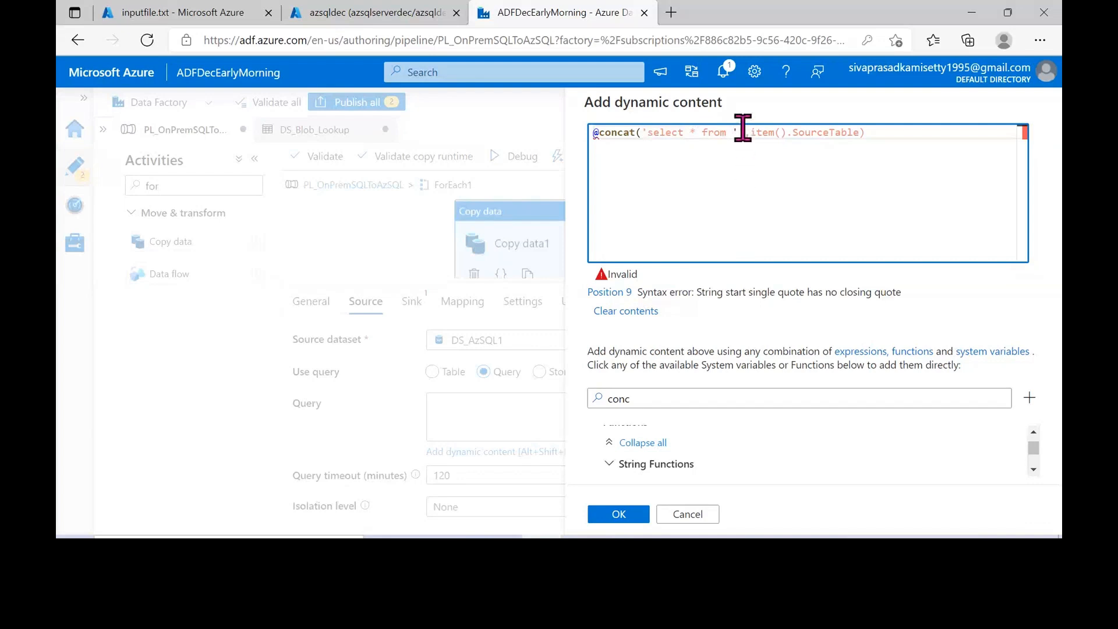
{"action": "key", "text": "BackSpace"}
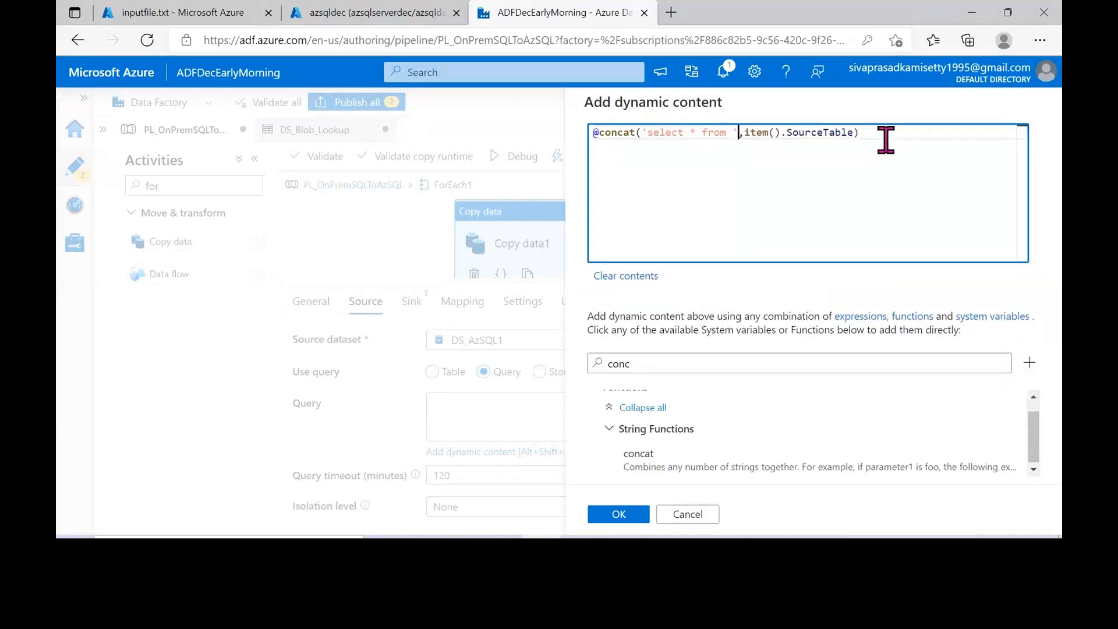
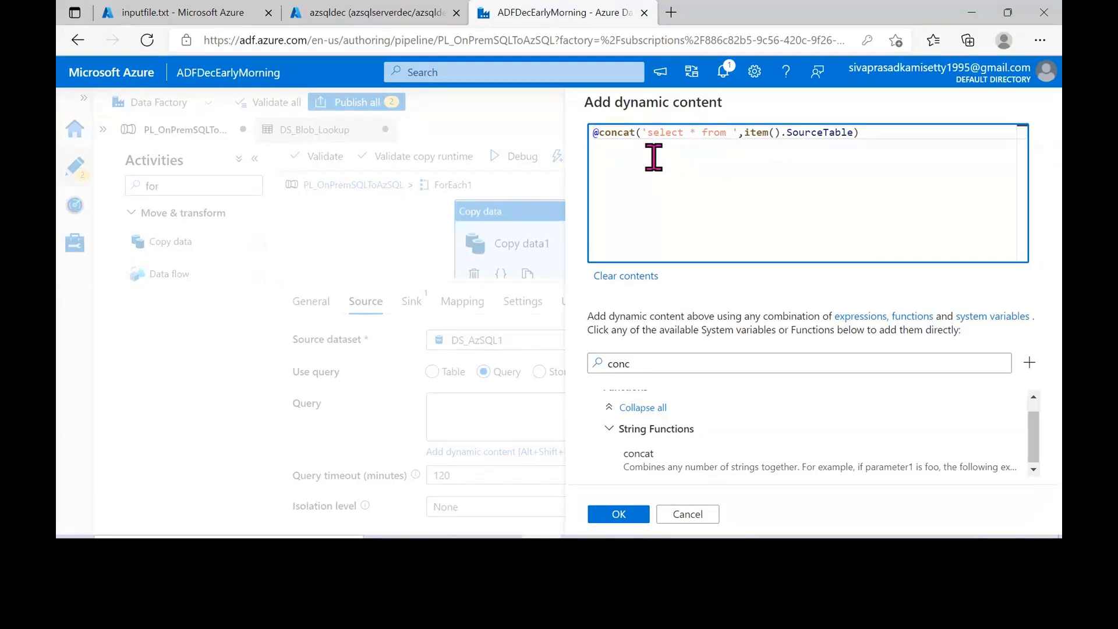
- Check the SourceTable names in inputfile.txt in the Azure portal against the Data Factory concat expression, and apply it as Copy data1's source query
{"action": "left_click", "coordinate": [214, 12]}
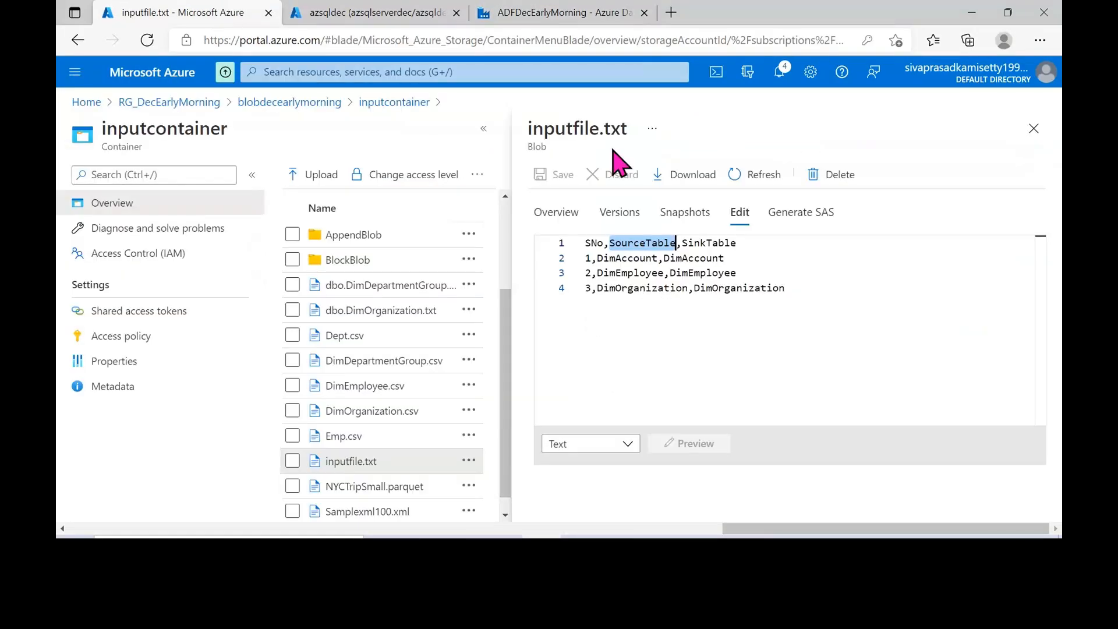
{"action": "double_click", "coordinate": [632, 258]}
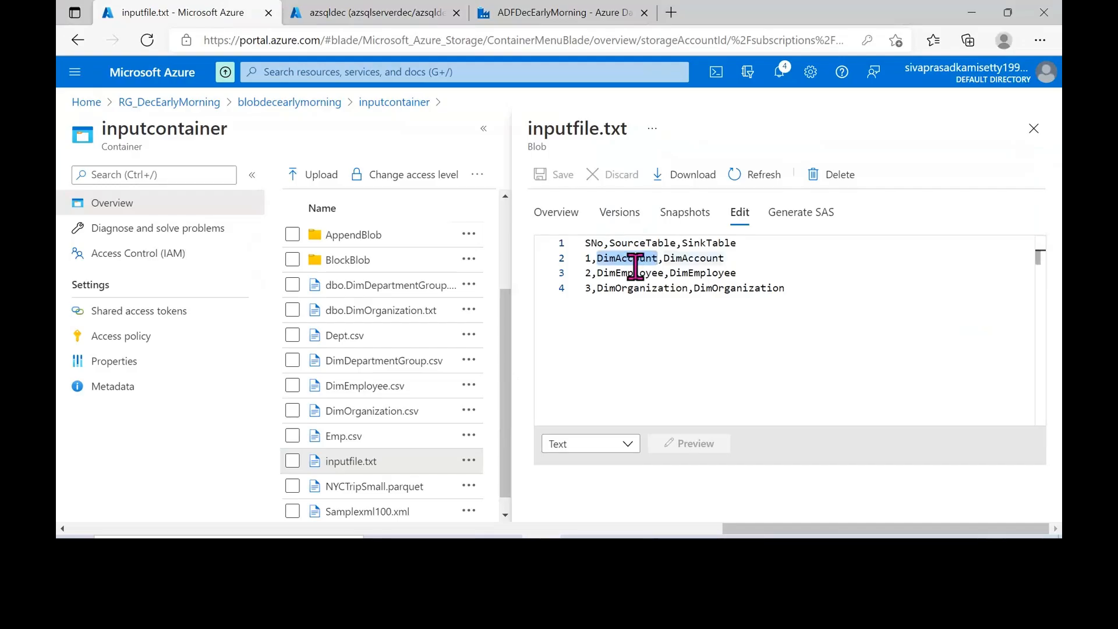
{"action": "left_click", "coordinate": [618, 13]}
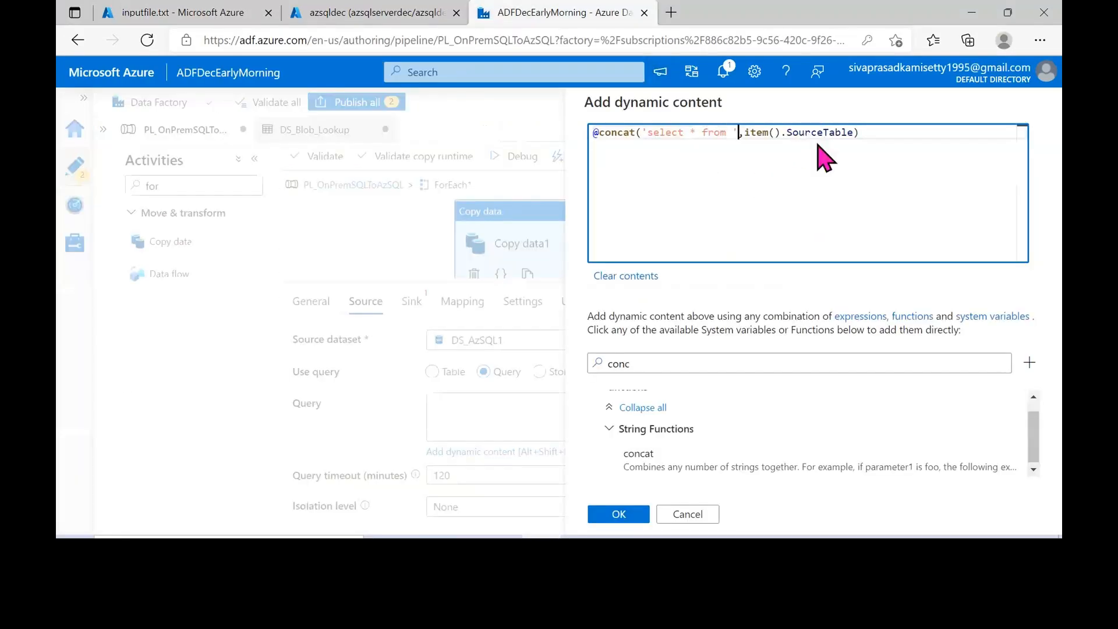
{"action": "left_click", "coordinate": [193, 11]}
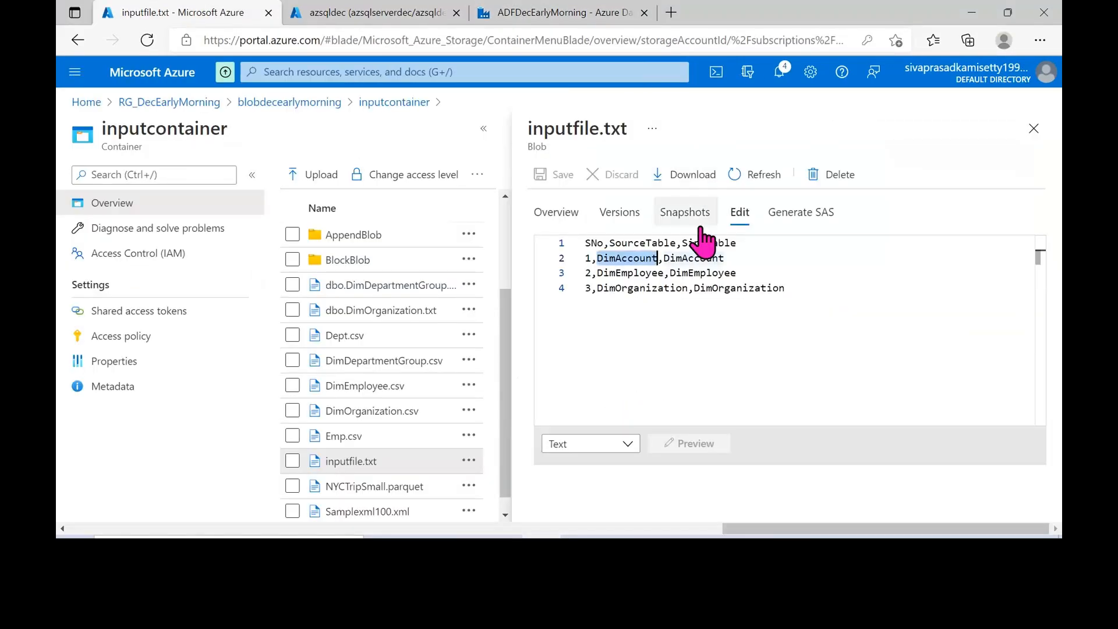
{"action": "double_click", "coordinate": [645, 274]}
{"action": "double_click", "coordinate": [645, 288]}
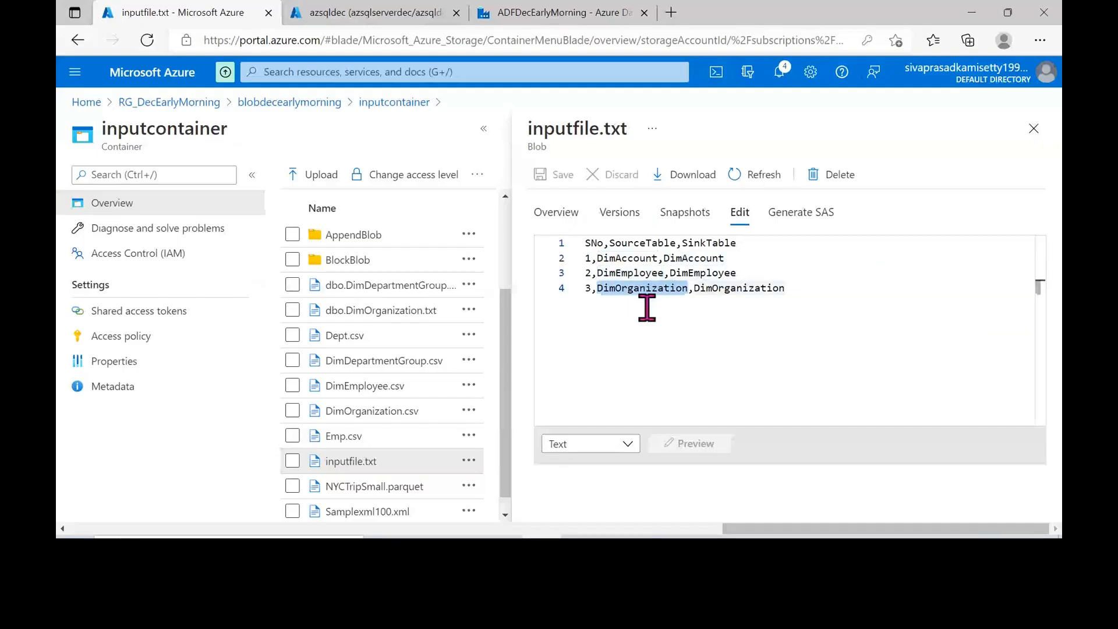
{"action": "left_click", "coordinate": [599, 13]}
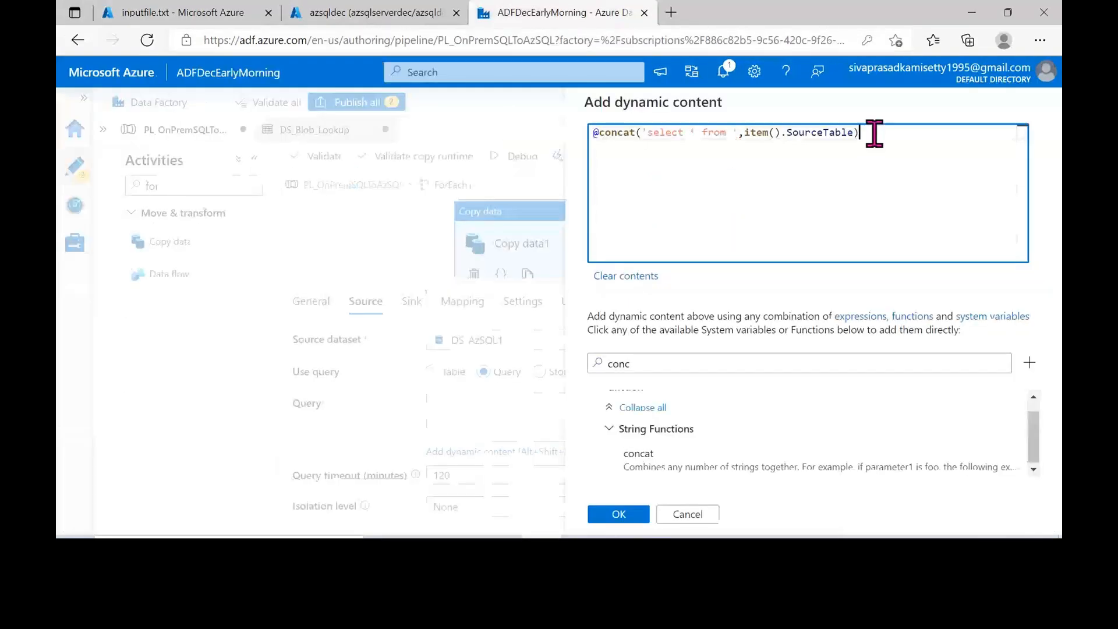
{"action": "left_click", "coordinate": [621, 513]}
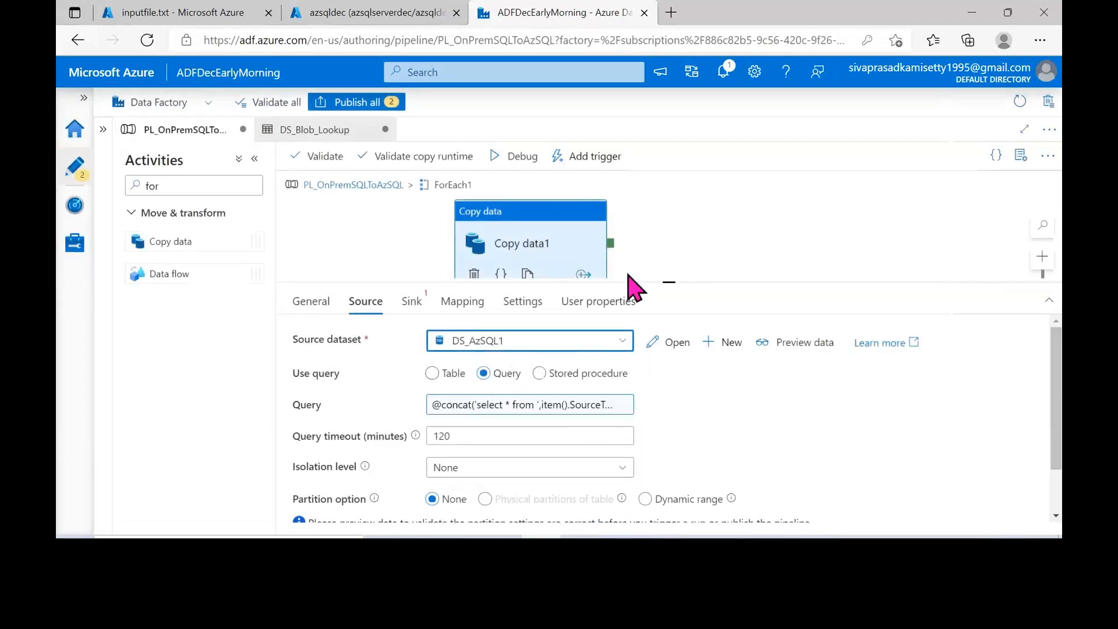
- Look through the datasets available as the sink for Copy data1
{"action": "left_click", "coordinate": [413, 302]}
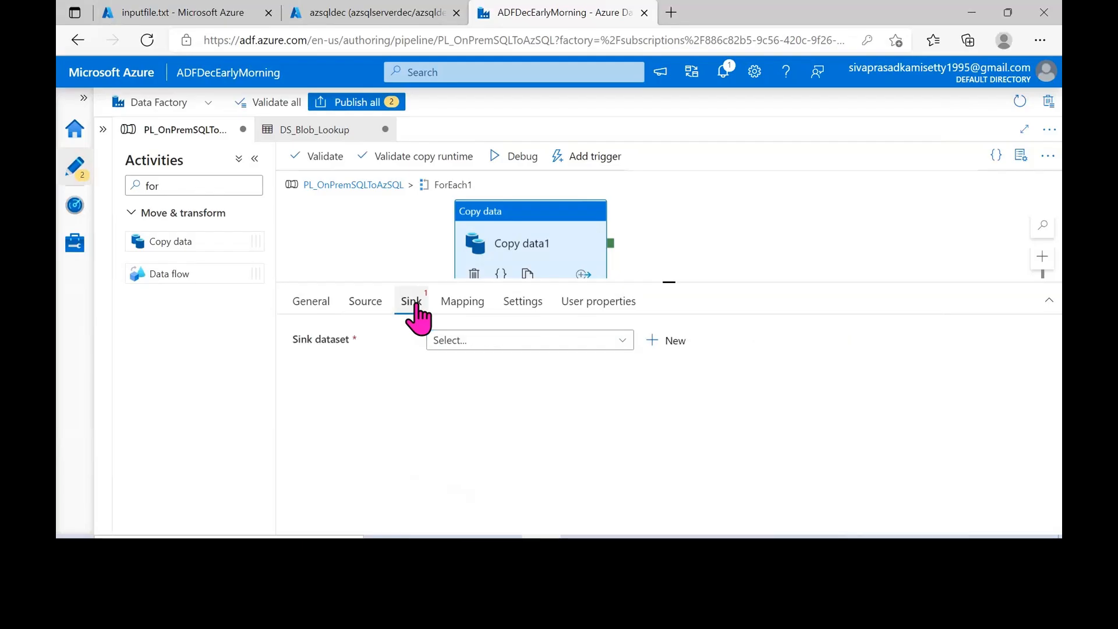
{"action": "left_click", "coordinate": [625, 349]}
{"action": "left_click", "coordinate": [740, 412]}
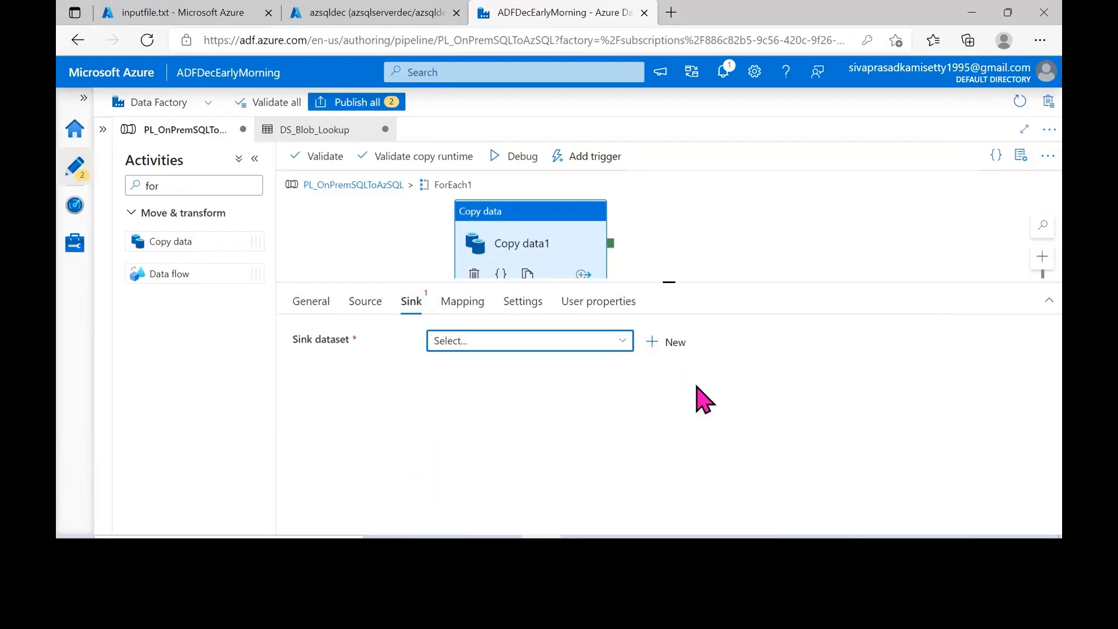
{"action": "left_click", "coordinate": [606, 342]}
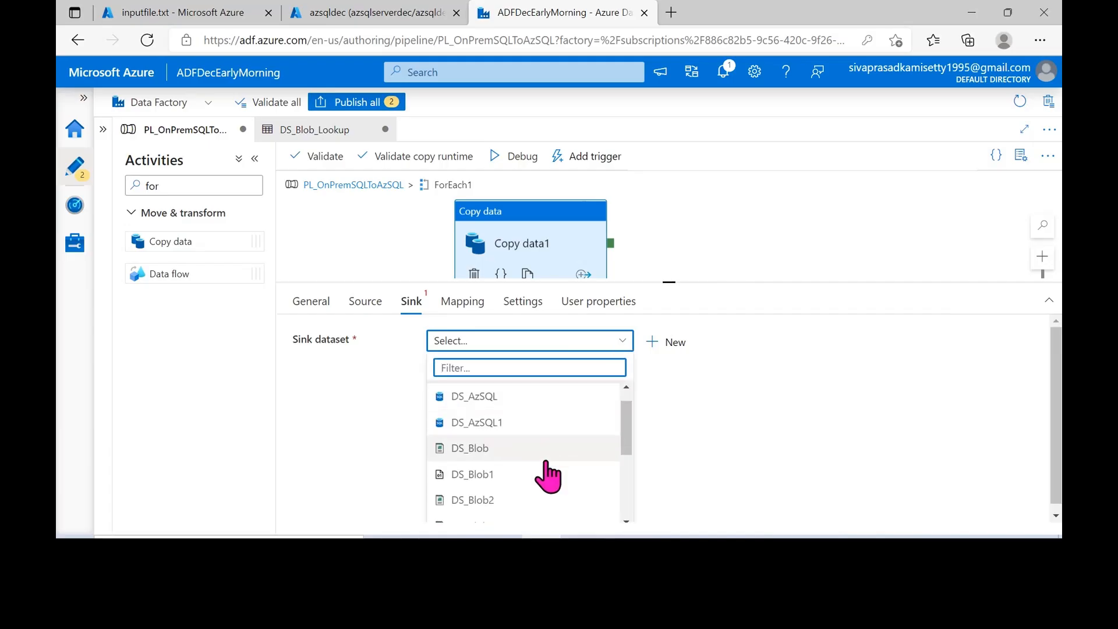
{"action": "scroll", "coordinate": [545, 483], "scroll_direction": "down", "scroll_amount": 2}
{"action": "scroll", "coordinate": [545, 487], "scroll_direction": "up", "scroll_amount": 3}
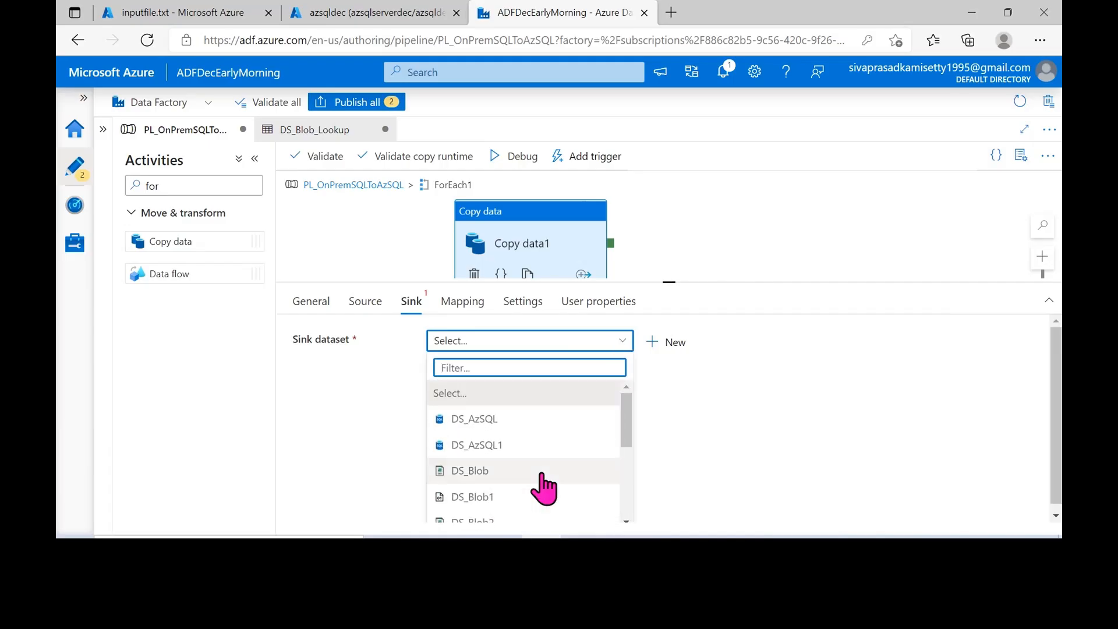
- Look through the available source datasets of Copy data1 for an on-premises SQL one
{"action": "left_click", "coordinate": [365, 301]}
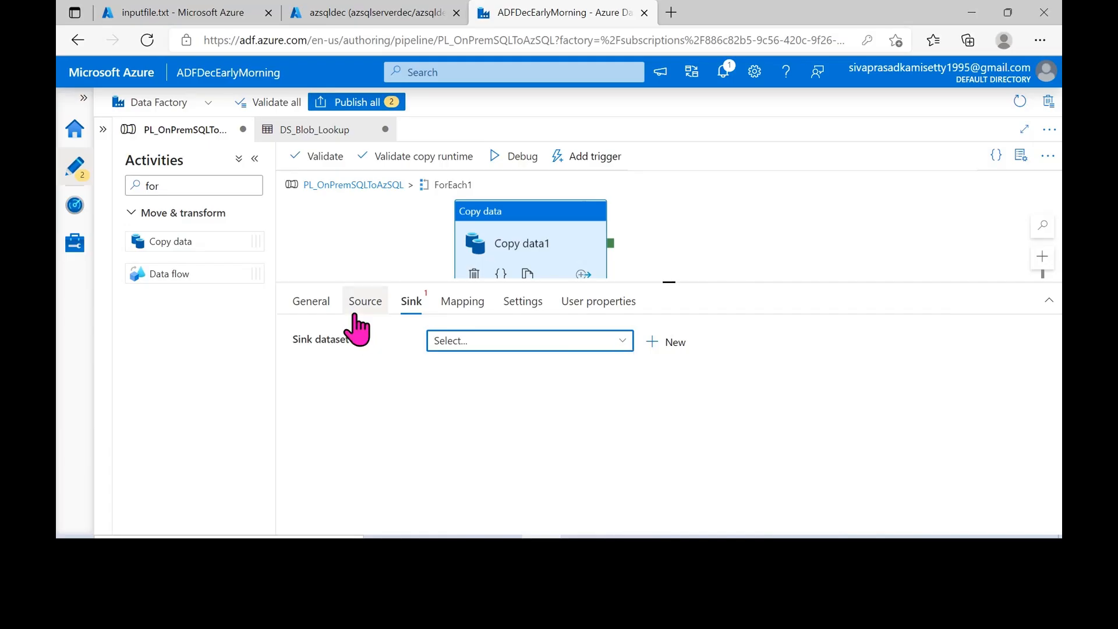
{"action": "left_click", "coordinate": [622, 345]}
{"action": "scroll", "coordinate": [560, 460], "scroll_direction": "down", "scroll_amount": 3}
{"action": "scroll", "coordinate": [560, 469], "scroll_direction": "down", "scroll_amount": 3}
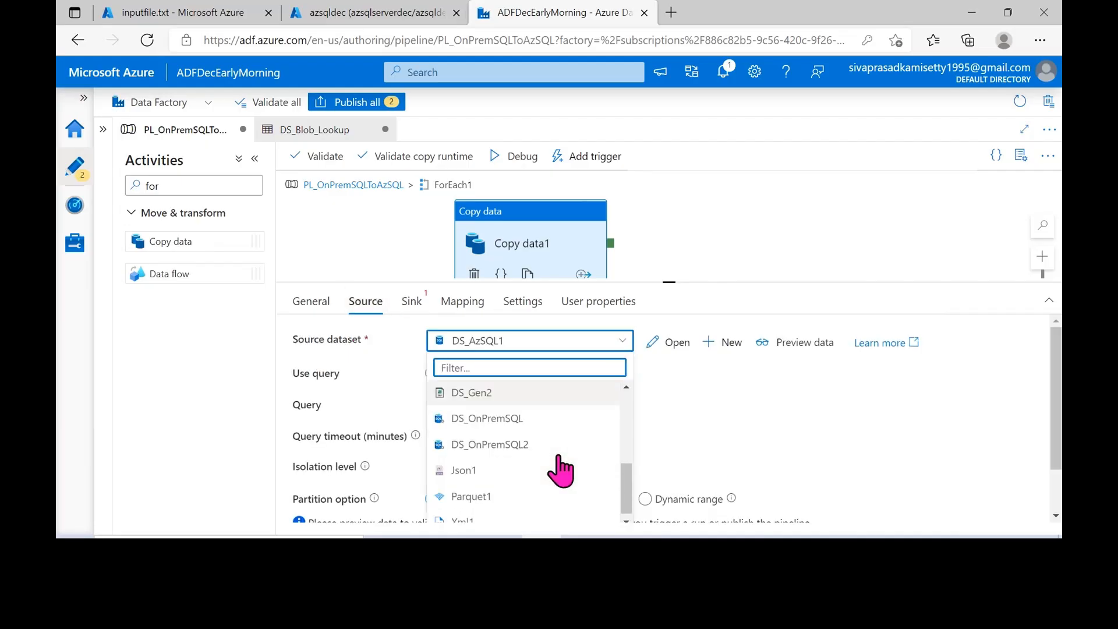
{"action": "left_click", "coordinate": [839, 405]}
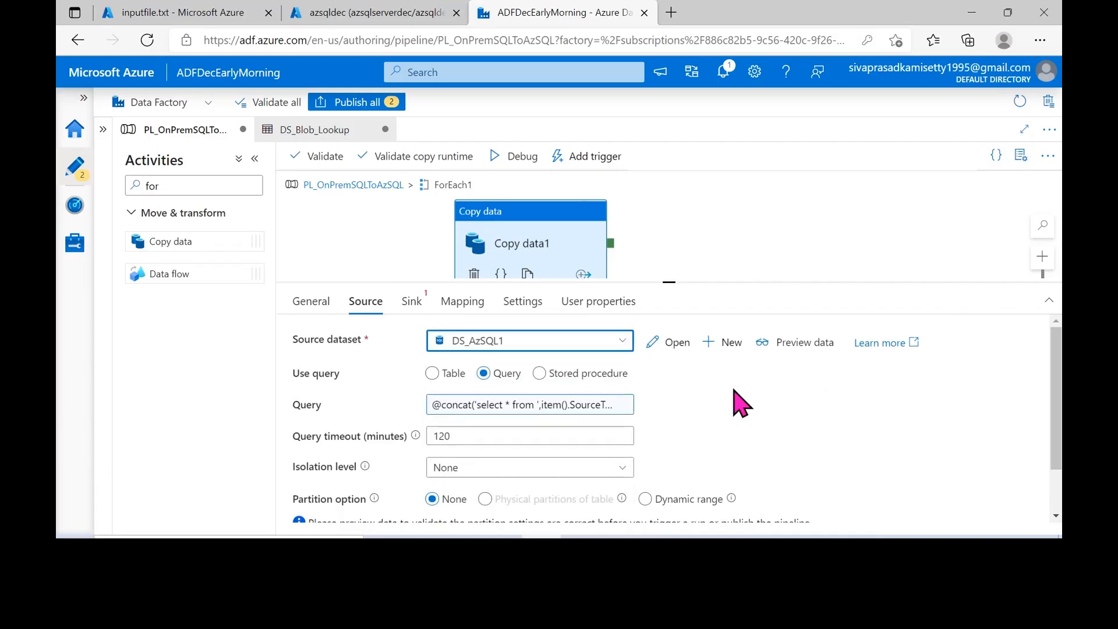
{"action": "left_click", "coordinate": [630, 347]}
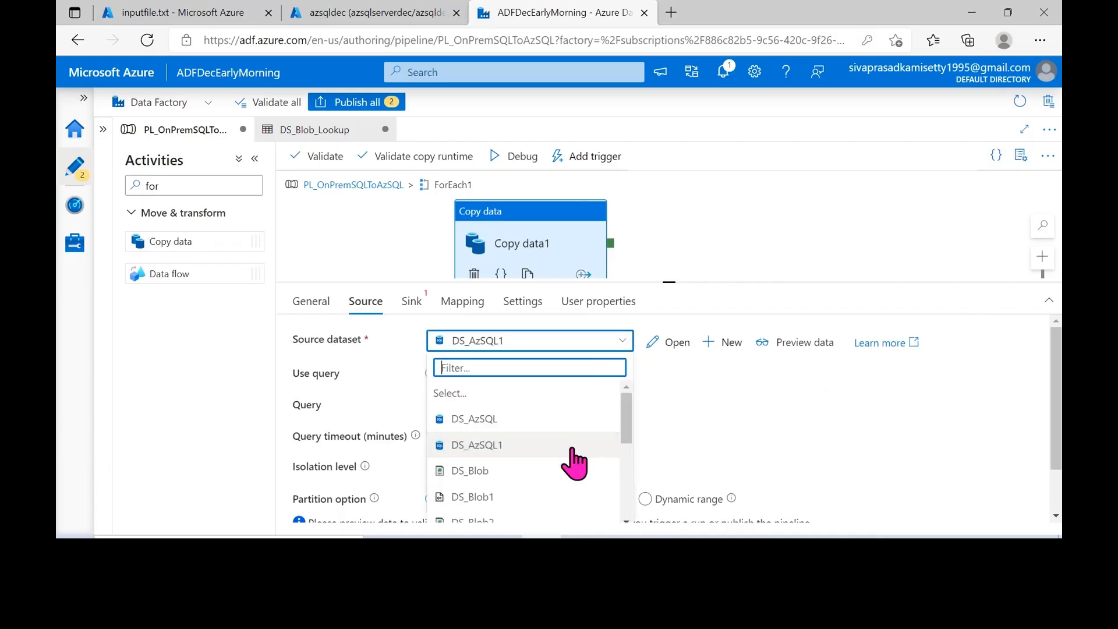
{"action": "left_click", "coordinate": [691, 444]}
- Copy the concat expression out of the source query's dynamic content and clear the query
{"action": "left_click", "coordinate": [550, 409]}
{"action": "left_click_drag", "start_coordinate": [684, 133], "coordinate": [682, 192]}
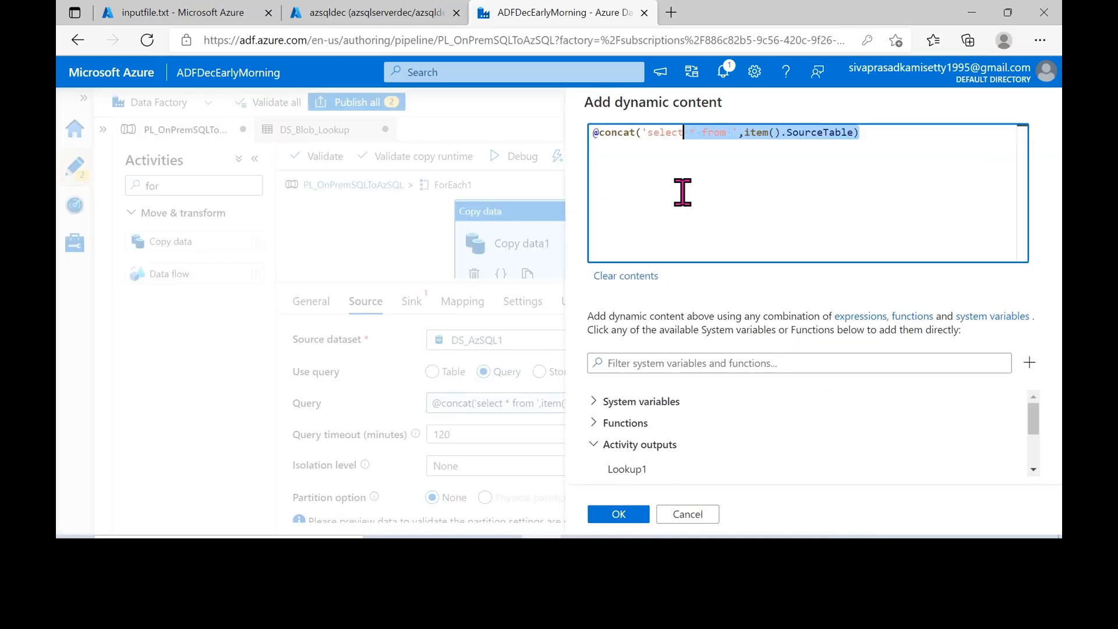
{"action": "key", "text": "ctrl+a"}
{"action": "key", "text": "ctrl+c"}
{"action": "key", "text": "Delete"}
{"action": "left_click", "coordinate": [693, 517]}
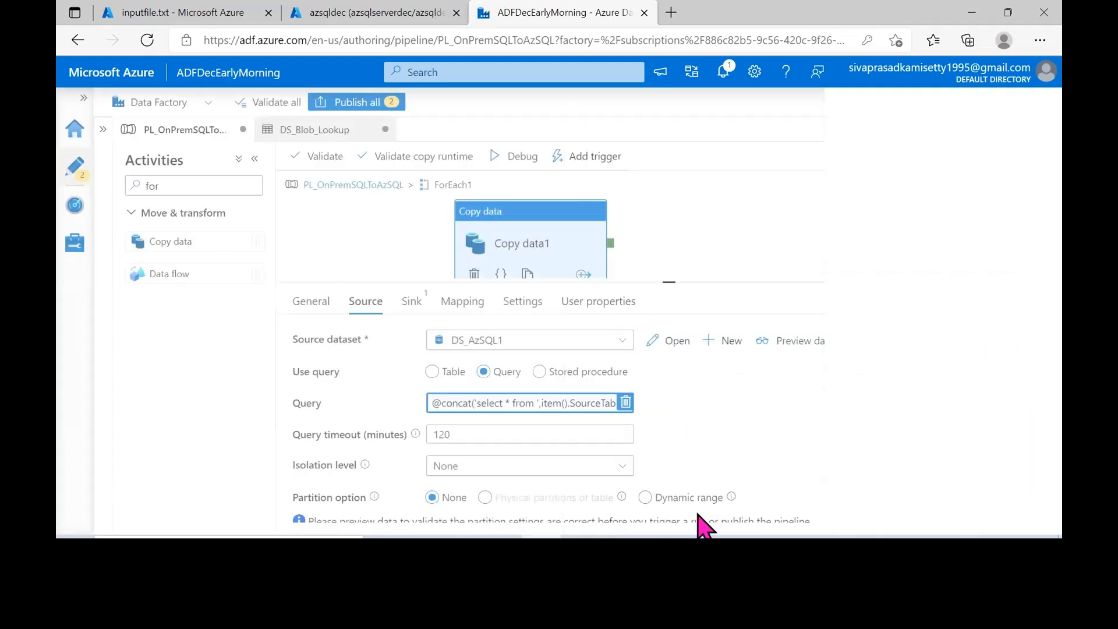
{"action": "left_click", "coordinate": [625, 402]}
{"action": "left_click", "coordinate": [564, 412]}
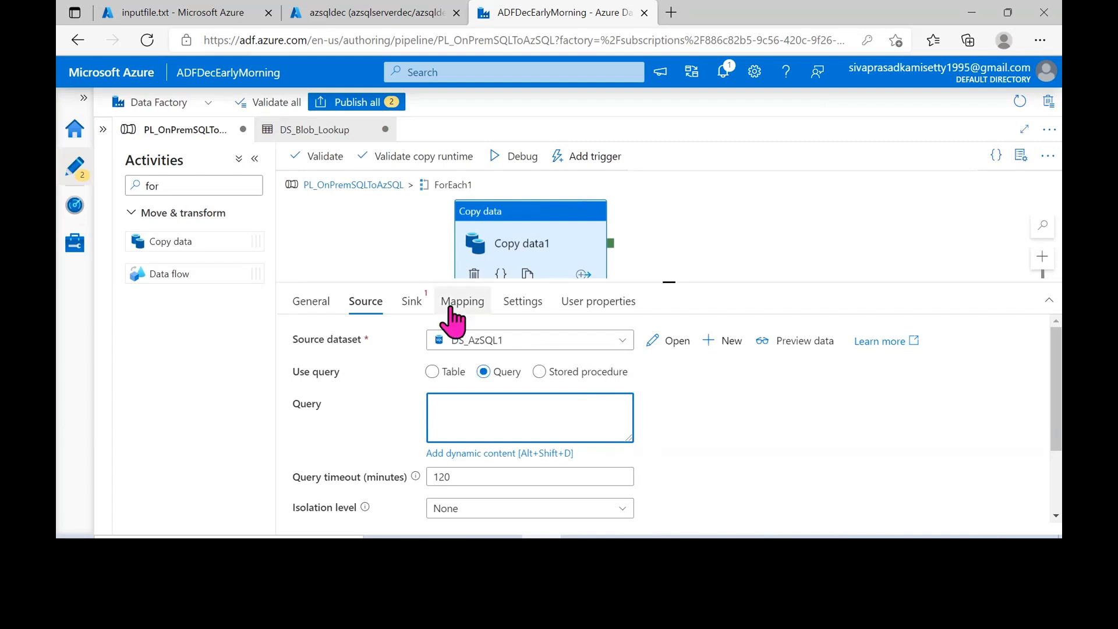
- Change Copy data1's source dataset to DS_OnPremSQL, check its connection settings, and set the source to use a query
{"action": "left_click", "coordinate": [620, 343]}
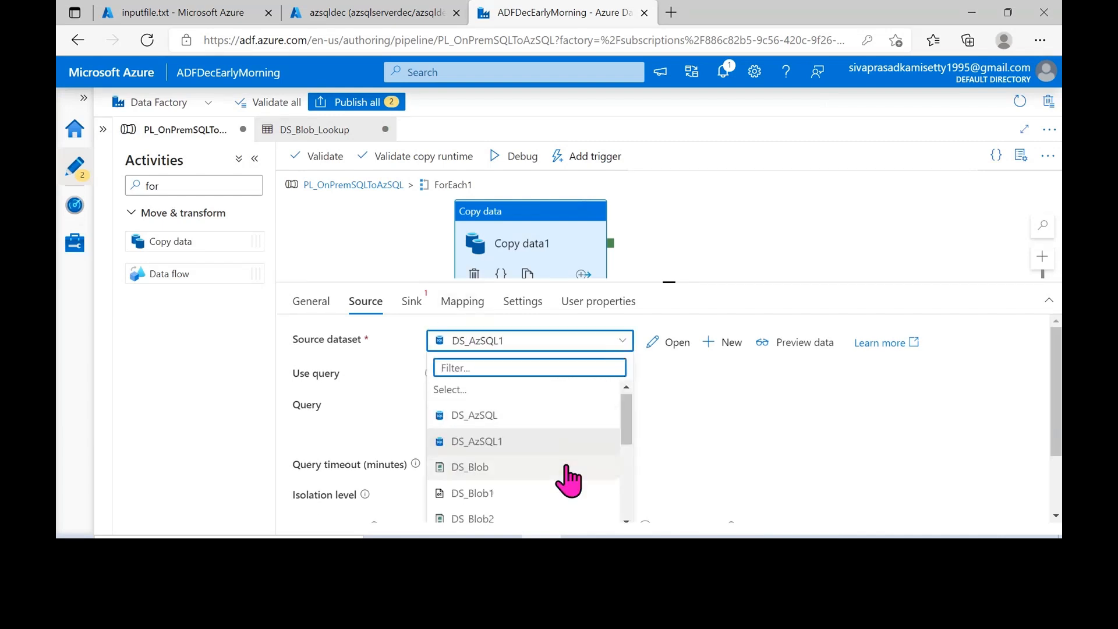
{"action": "scroll", "coordinate": [568, 479], "scroll_direction": "down", "scroll_amount": 3}
{"action": "left_click", "coordinate": [488, 412]}
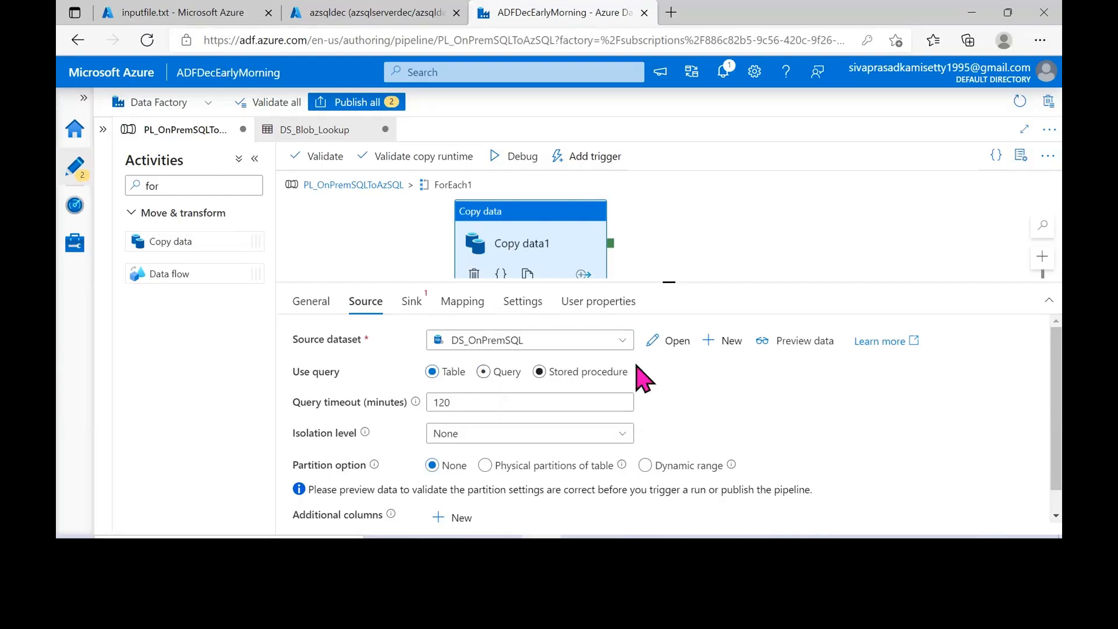
{"action": "left_click", "coordinate": [668, 341]}
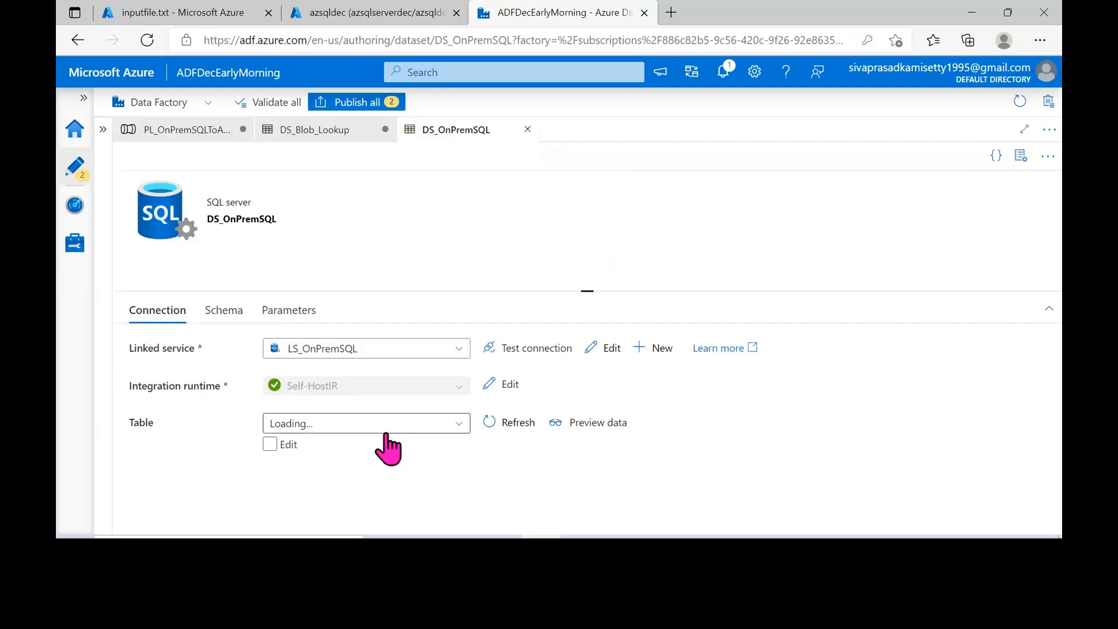
{"action": "left_click", "coordinate": [195, 131]}
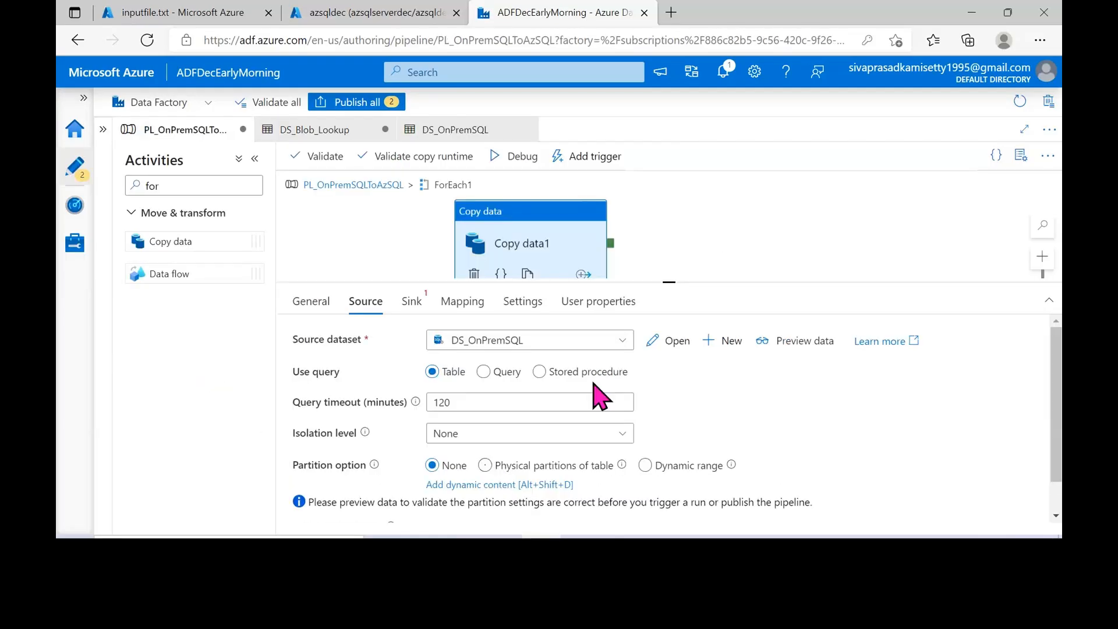
{"action": "left_click", "coordinate": [483, 372]}
{"action": "left_click", "coordinate": [492, 407]}
{"action": "key", "text": "ctrl+v"}
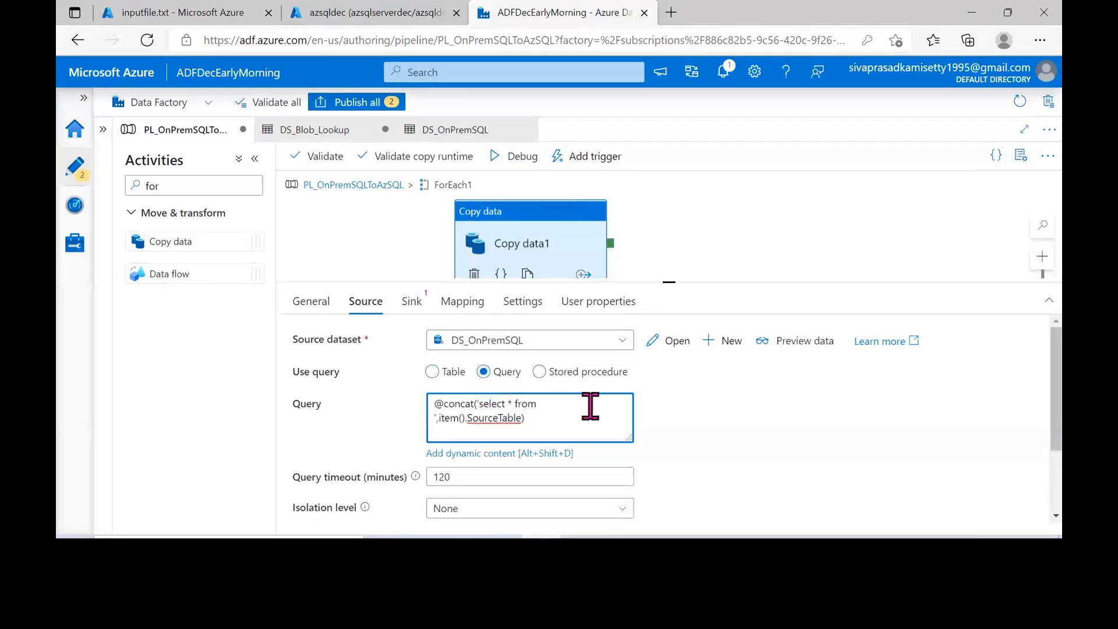
{"action": "left_click", "coordinate": [549, 455]}
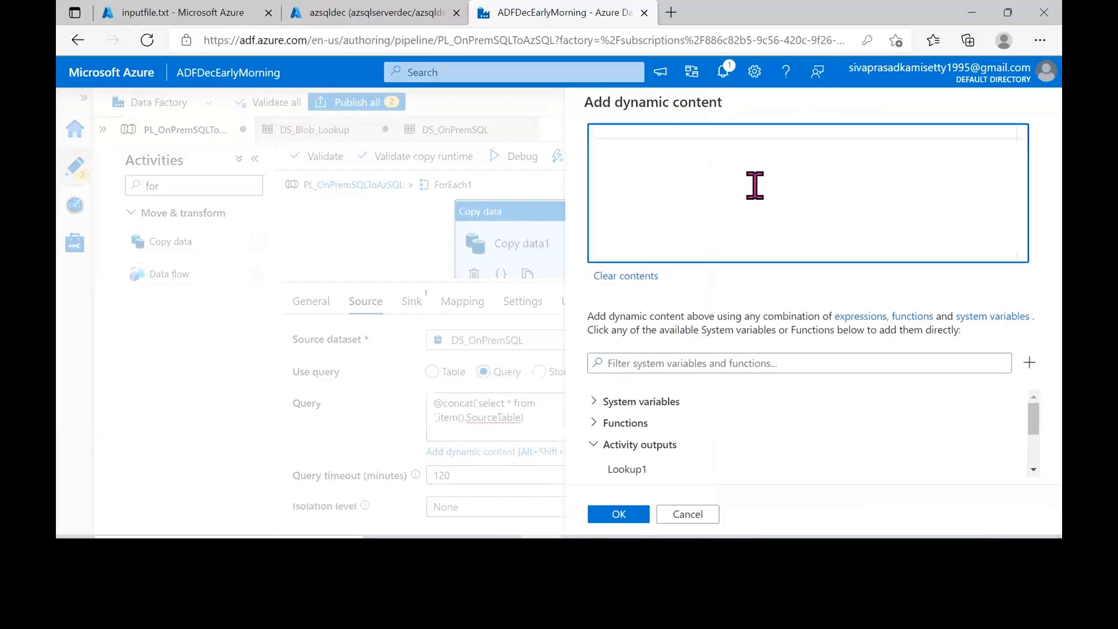
{"action": "left_click", "coordinate": [689, 514]}
{"action": "triple_click", "coordinate": [576, 429]}
{"action": "key", "text": "ctrl+c"}
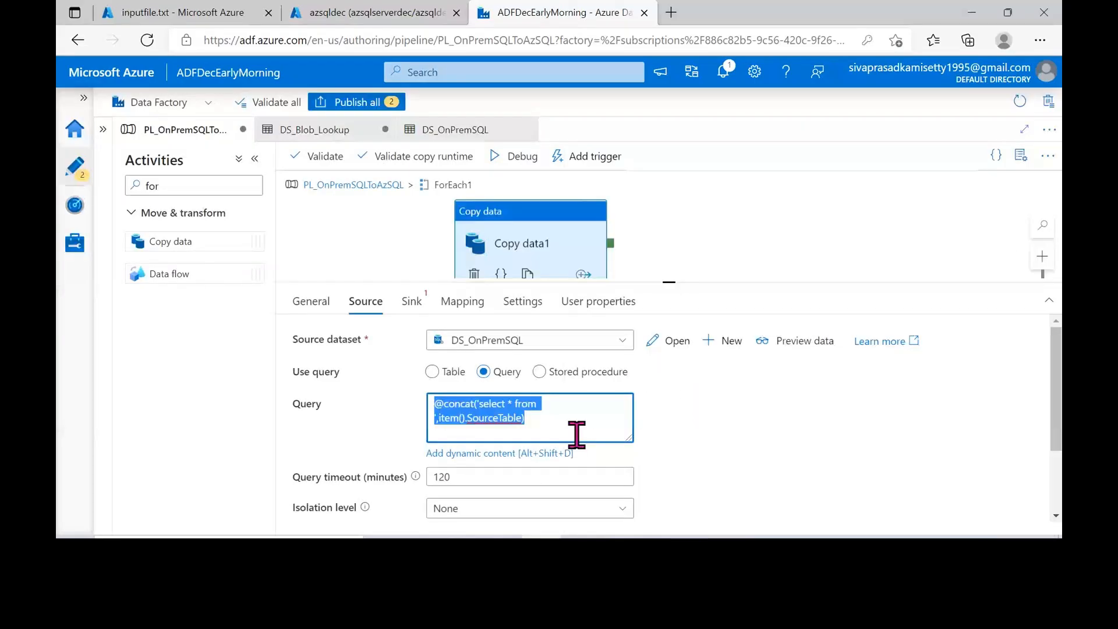
{"action": "key", "text": "Delete"}
{"action": "left_click", "coordinate": [560, 453]}
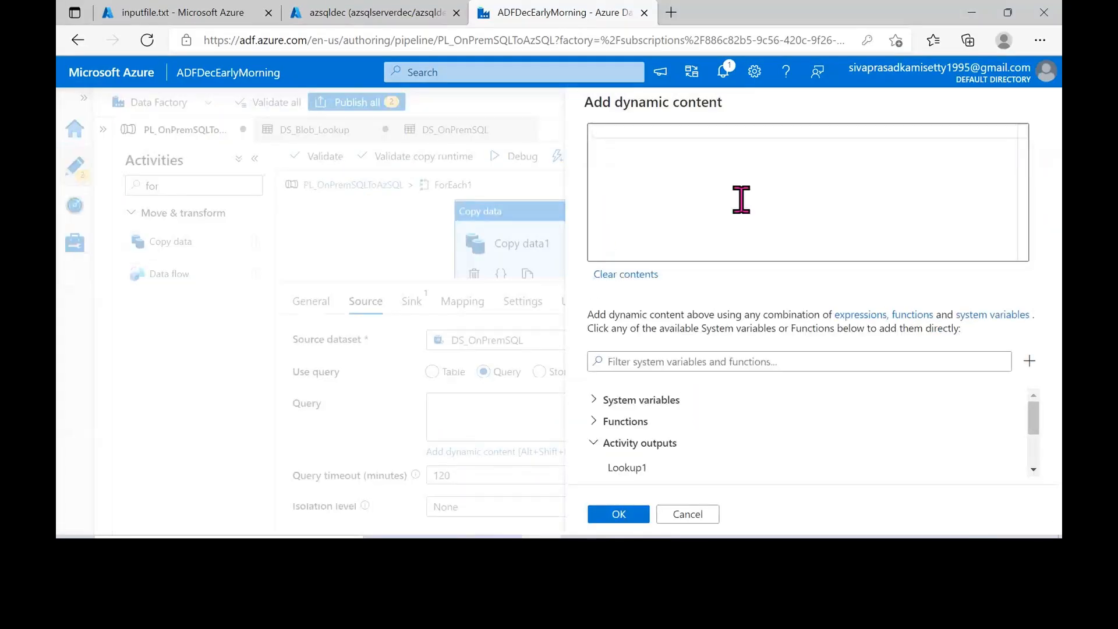
{"action": "left_click", "coordinate": [720, 191]}
{"action": "key", "text": "ctrl+v"}
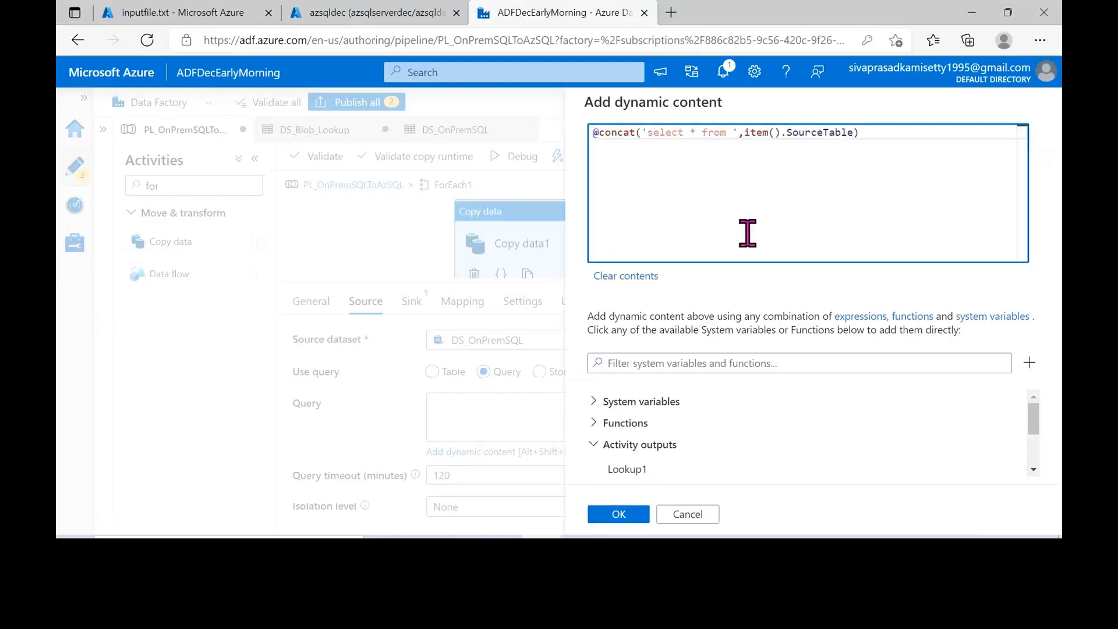
{"action": "left_click", "coordinate": [625, 514]}
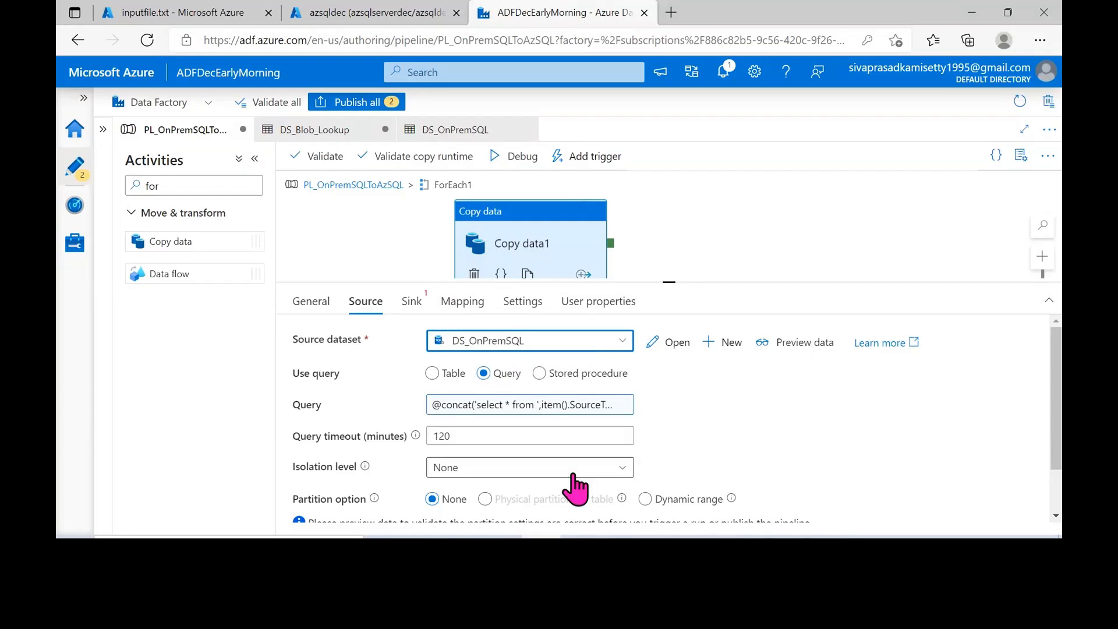
- Start a new sink dataset for Copy data1 with Azure SQL Database as its data store
{"action": "left_click", "coordinate": [407, 304]}
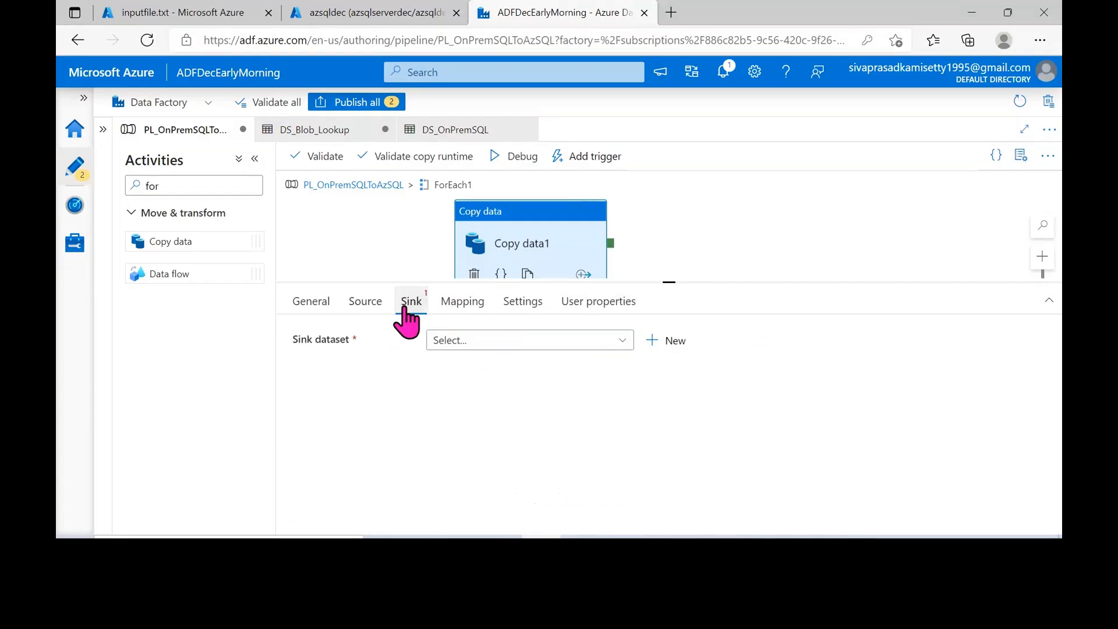
{"action": "left_click", "coordinate": [624, 343]}
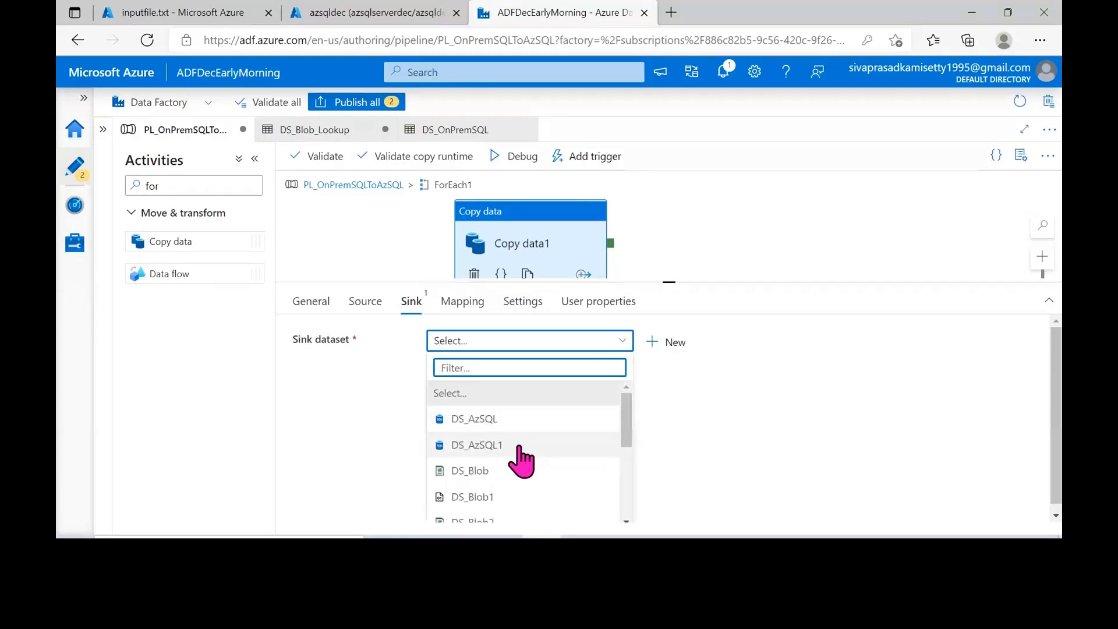
{"action": "left_click", "coordinate": [692, 399]}
{"action": "left_click", "coordinate": [675, 343]}
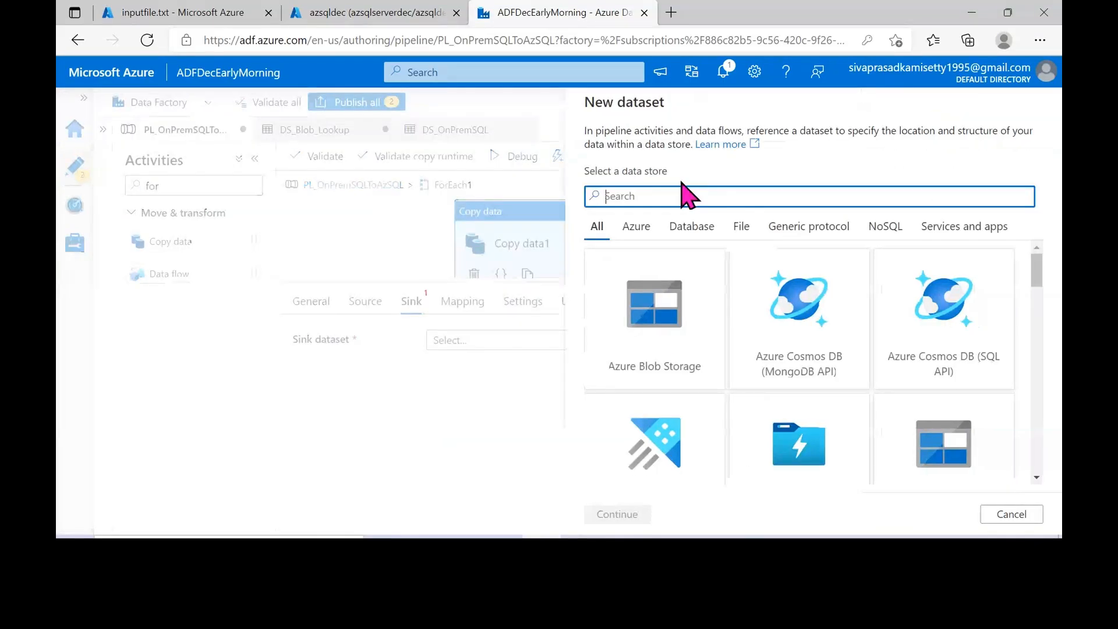
{"action": "type", "text": "sql"}
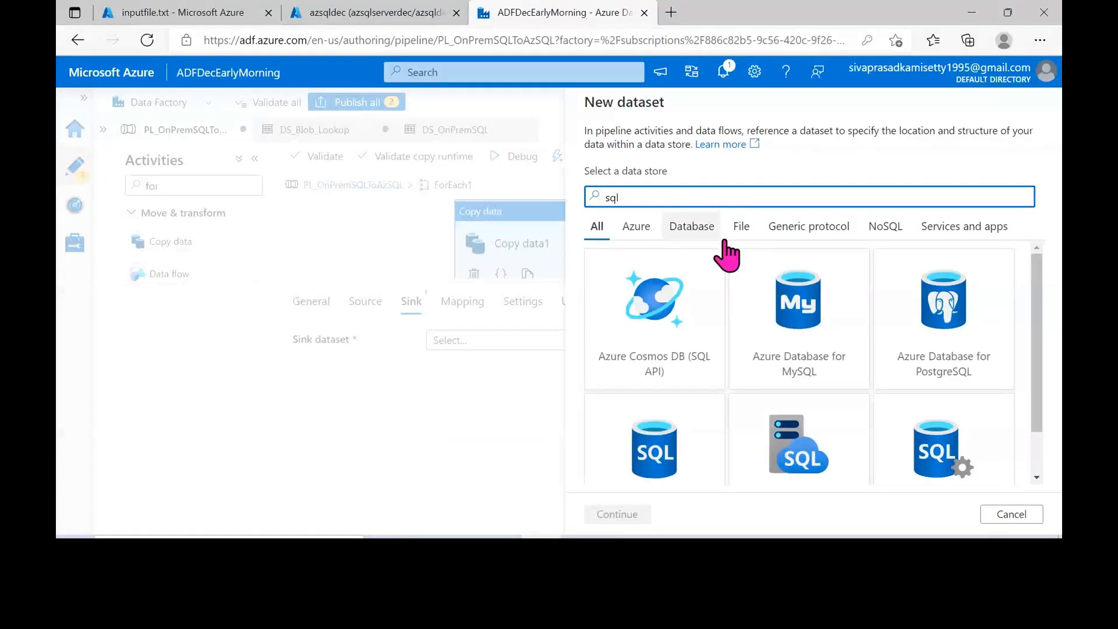
{"action": "scroll", "coordinate": [821, 381], "scroll_direction": "down", "scroll_amount": 1}
{"action": "left_click", "coordinate": [686, 425]}
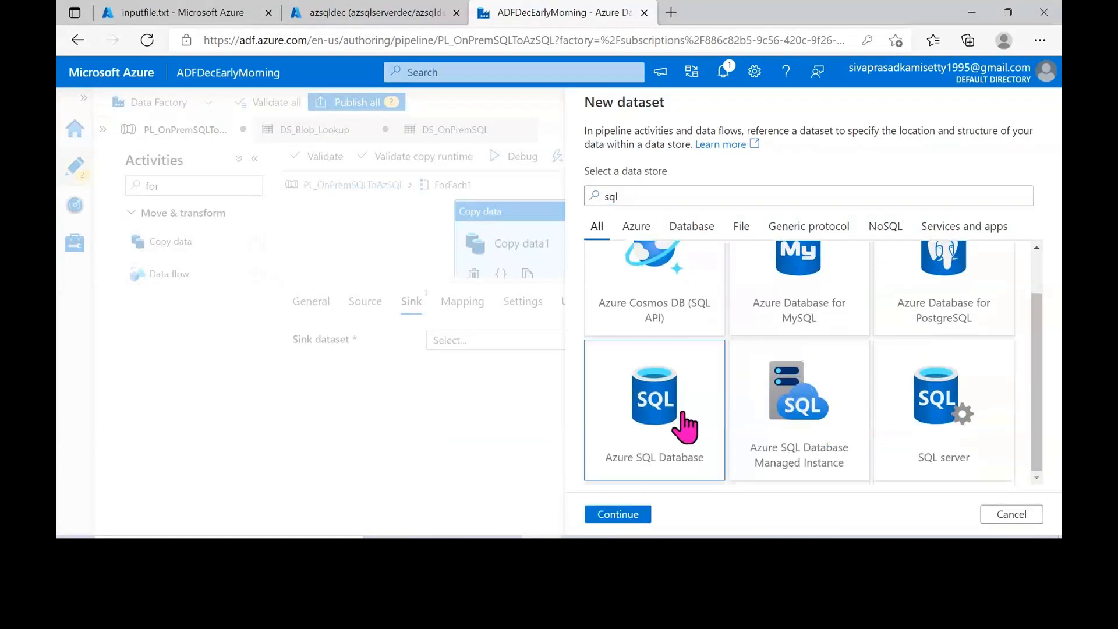
{"action": "left_click", "coordinate": [623, 514]}
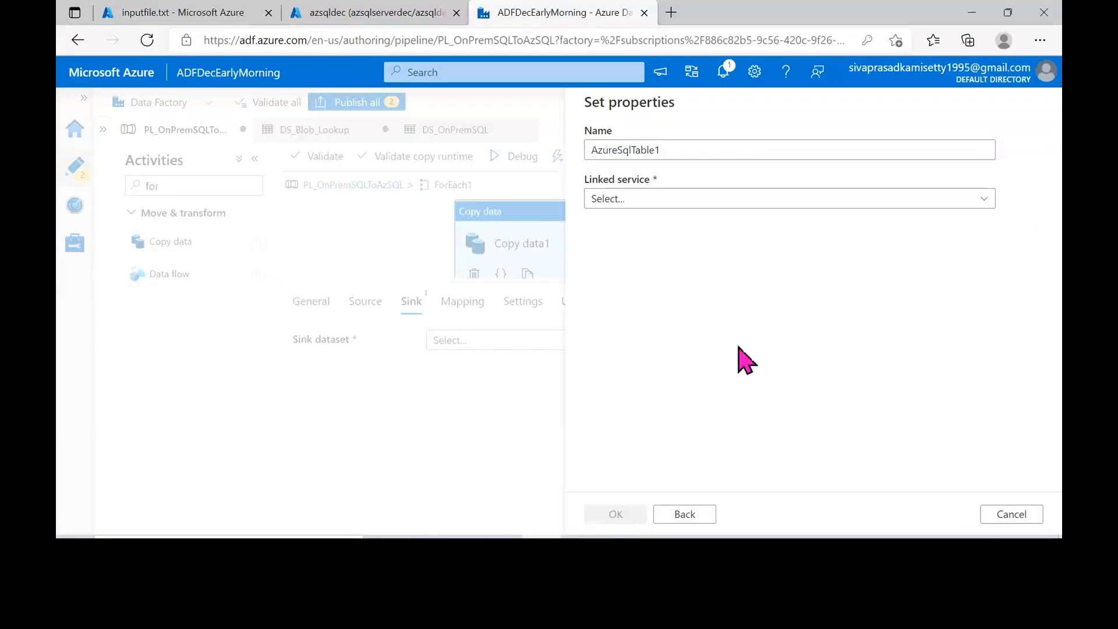
- Name the sink dataset DS_AzSQL_DecJan, link it to LS_AzSQL_DecJan without selecting a table, and create it
{"action": "double_click", "coordinate": [673, 150]}
{"action": "type", "text": "DS_AzSQL"}
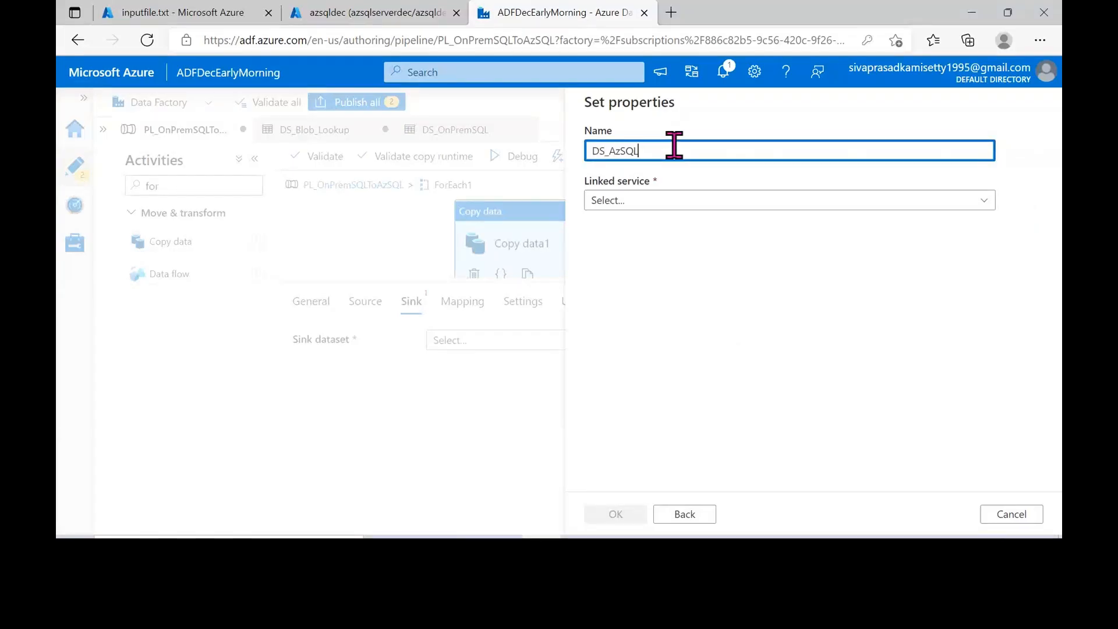
{"action": "type", "text": "_Dec"}
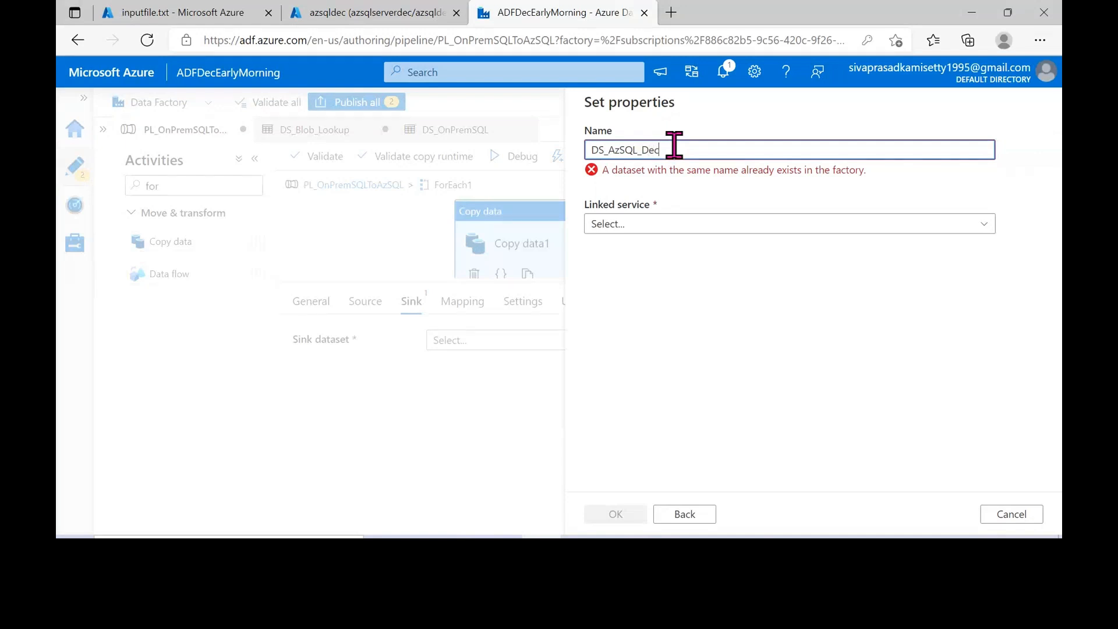
{"action": "type", "text": "Jan"}
{"action": "left_click", "coordinate": [726, 200]}
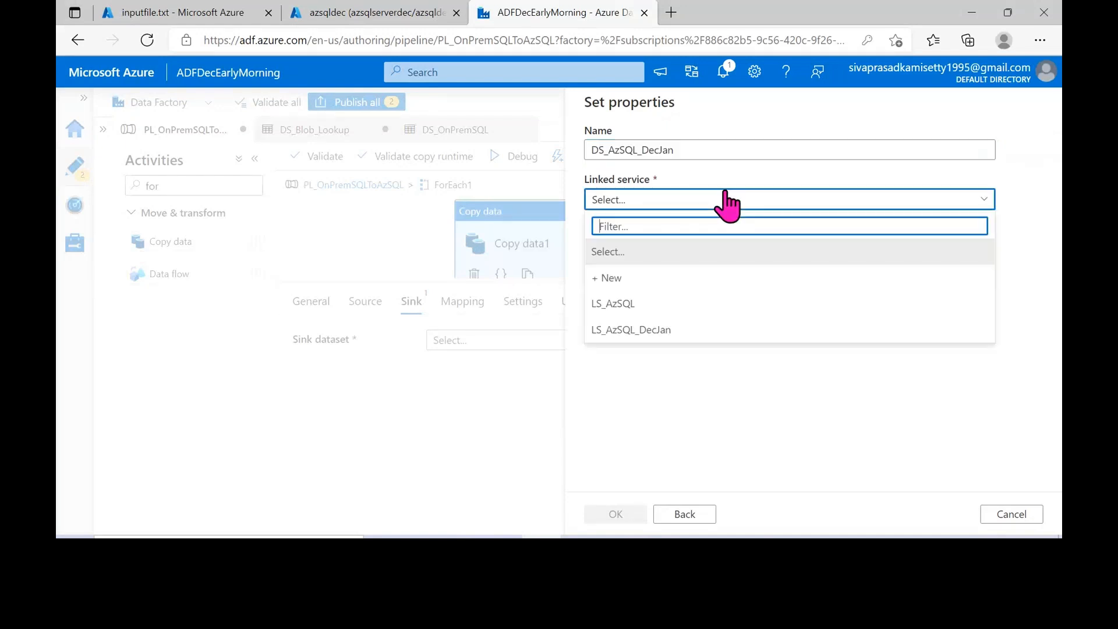
{"action": "left_click", "coordinate": [718, 331]}
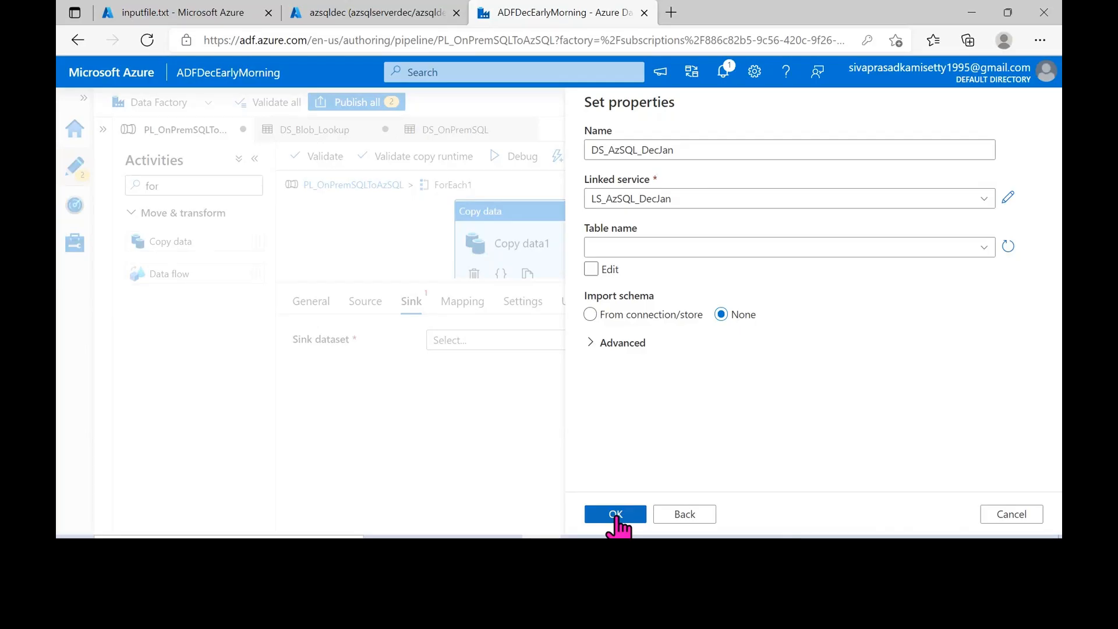
{"action": "left_click", "coordinate": [616, 513]}
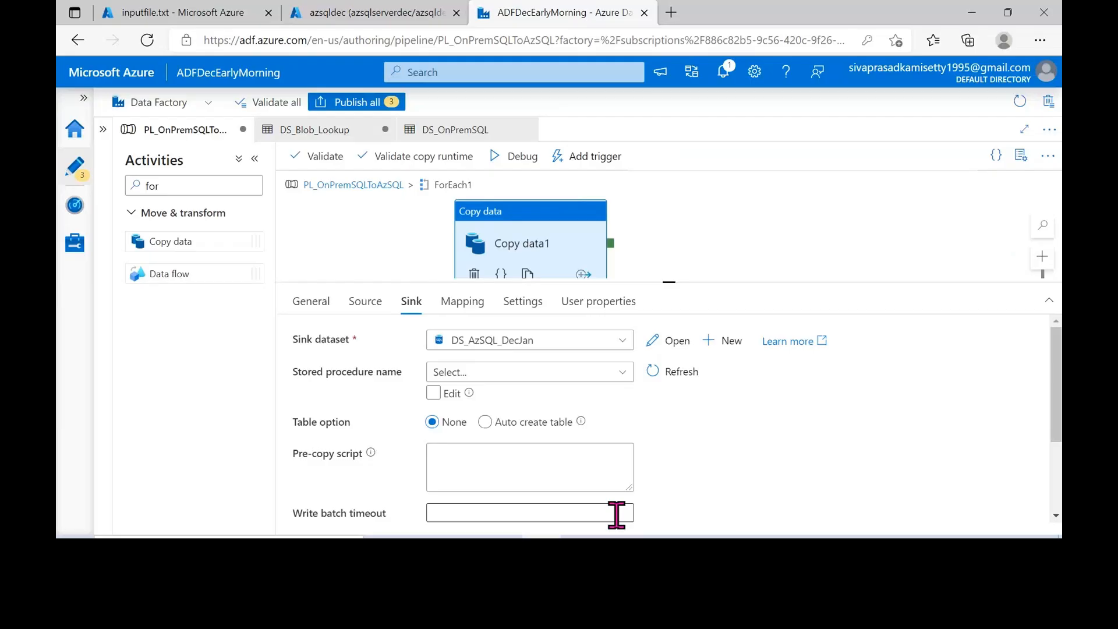
- Set Copy data1's sink stored procedure to None and its table option to Auto create table
{"action": "left_click", "coordinate": [603, 374]}
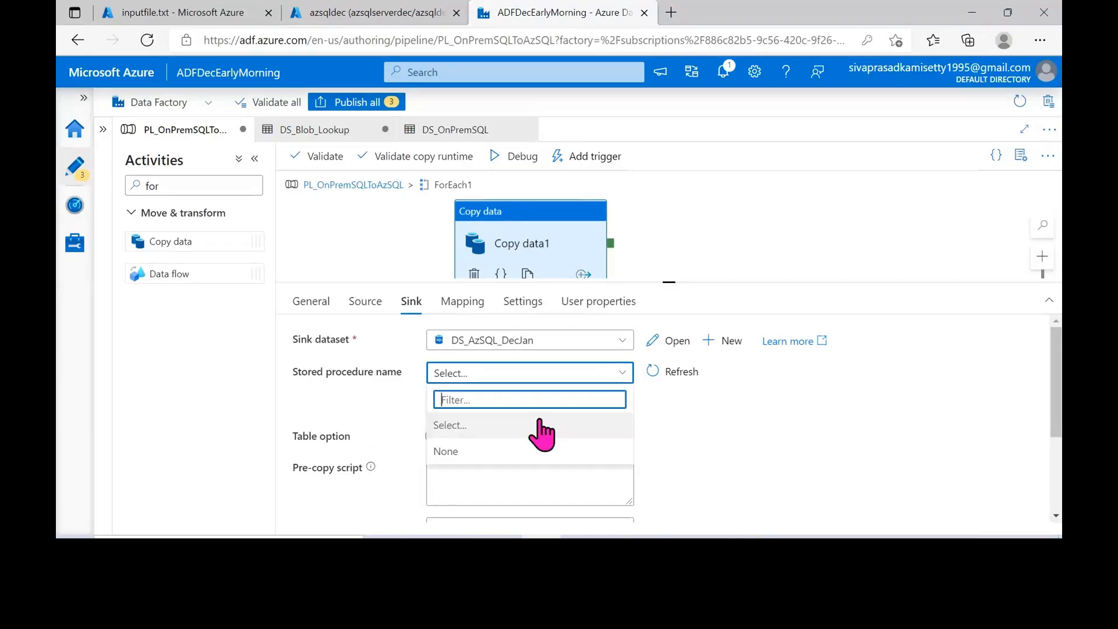
{"action": "left_click", "coordinate": [489, 451]}
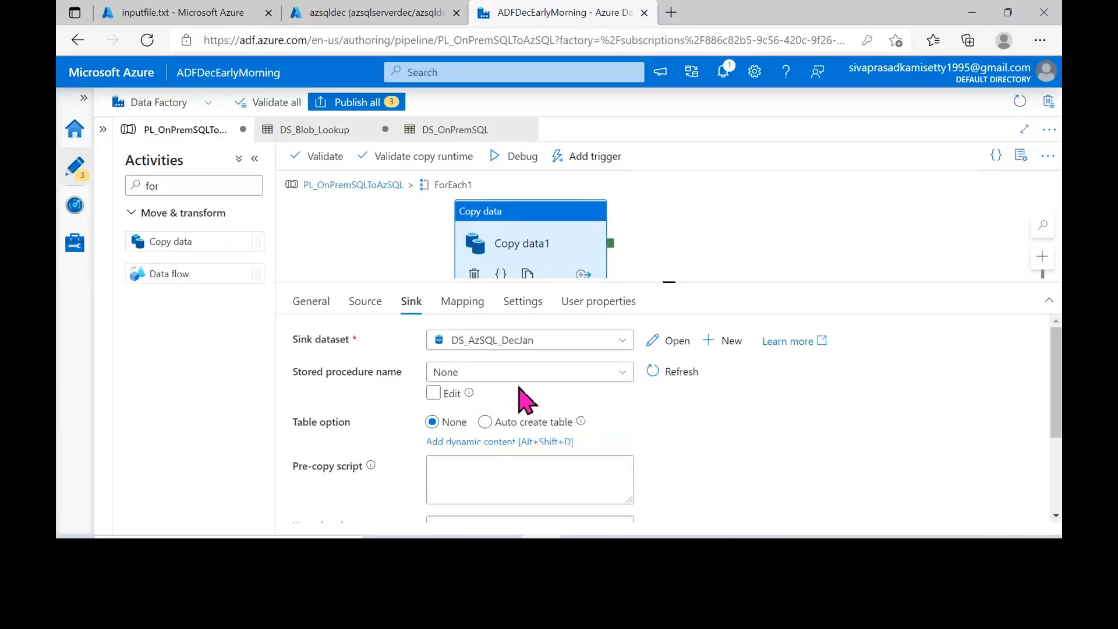
{"action": "left_click", "coordinate": [485, 422]}
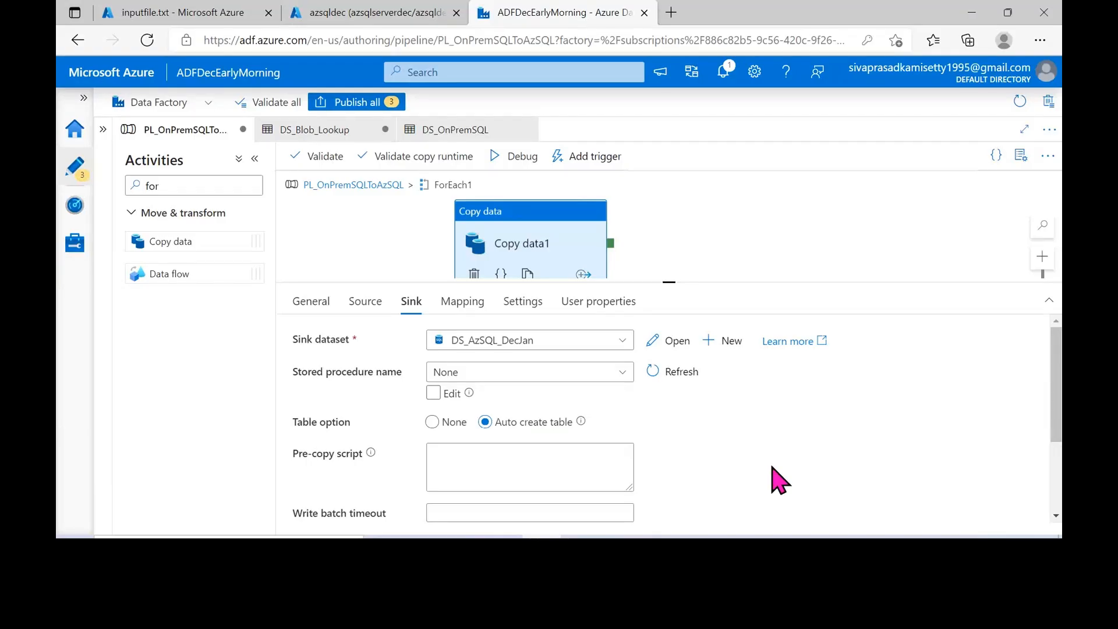
- Check the SourceTable and SinkTable columns in inputfile.txt, and add a String parameter named TableName to the DS_AzSQL_DecJan dataset
{"action": "left_click", "coordinate": [181, 13]}
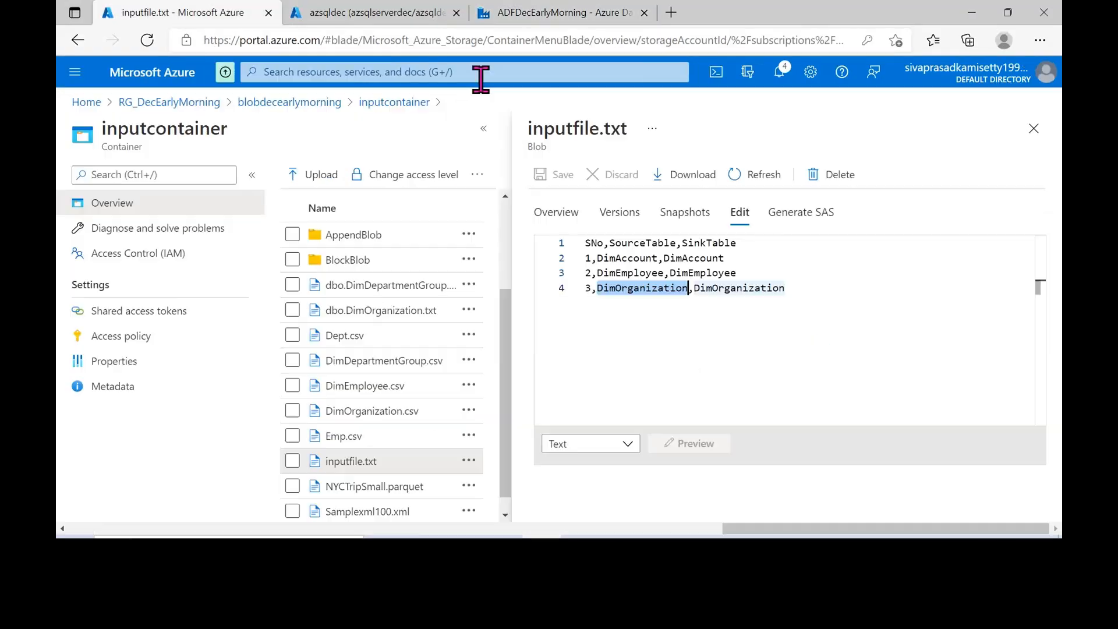
{"action": "double_click", "coordinate": [635, 244]}
{"action": "double_click", "coordinate": [711, 244]}
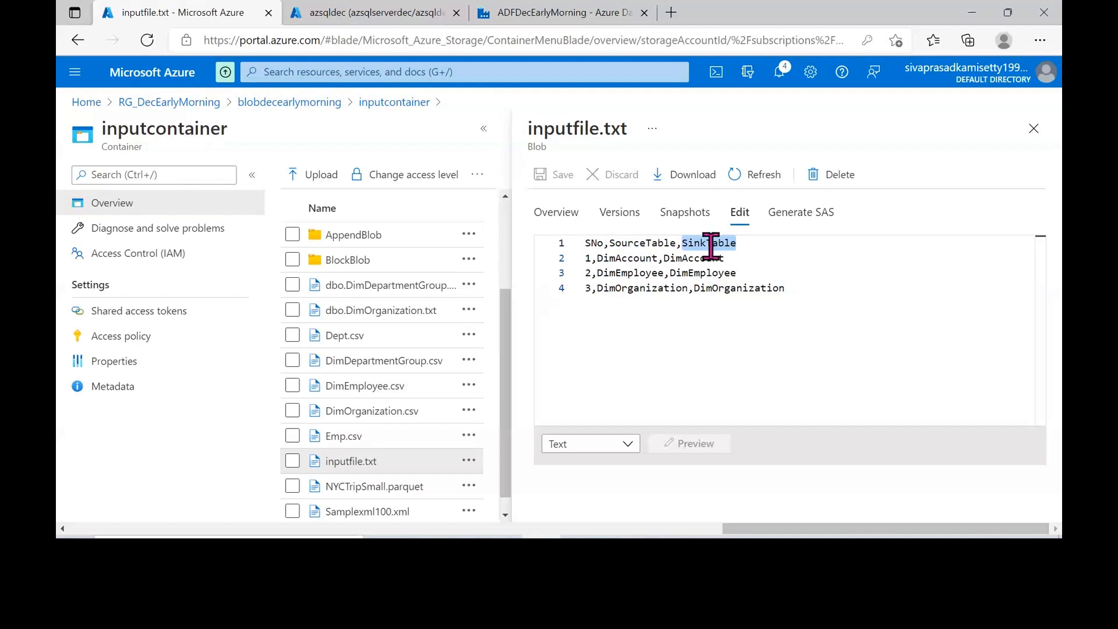
{"action": "left_click", "coordinate": [517, 12]}
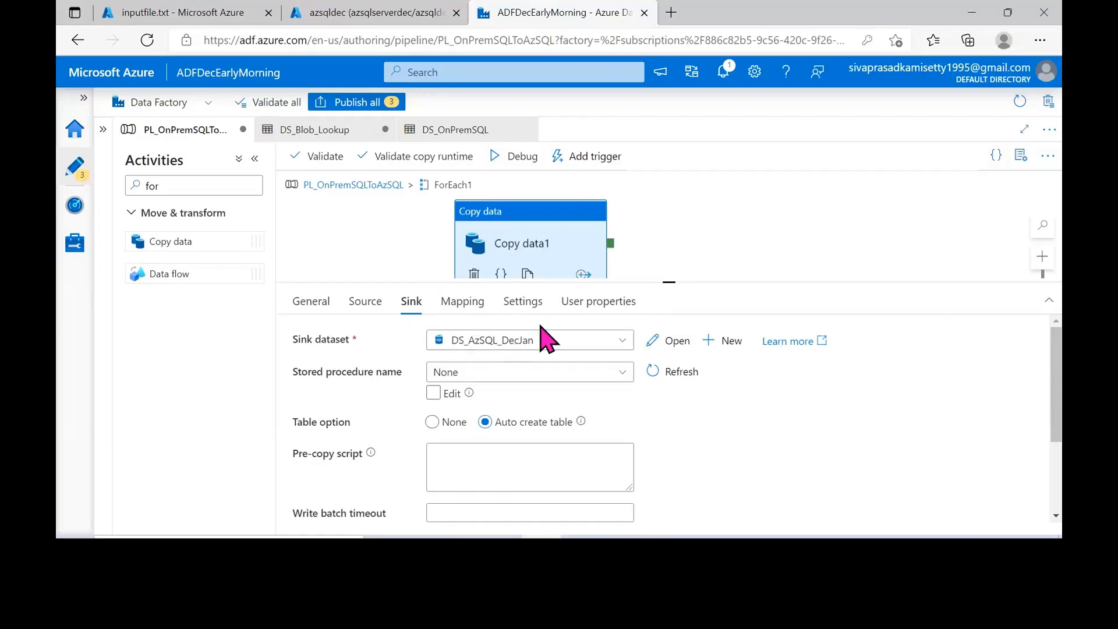
{"action": "left_click", "coordinate": [672, 340]}
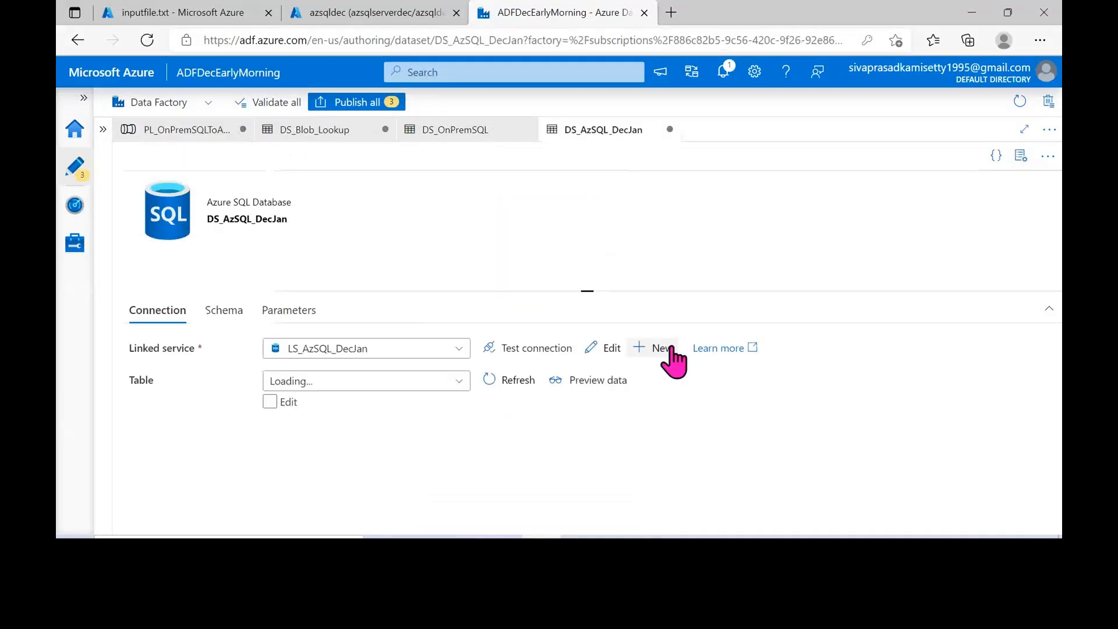
{"action": "left_click", "coordinate": [290, 314]}
{"action": "left_click", "coordinate": [156, 351]}
{"action": "left_click", "coordinate": [224, 411]}
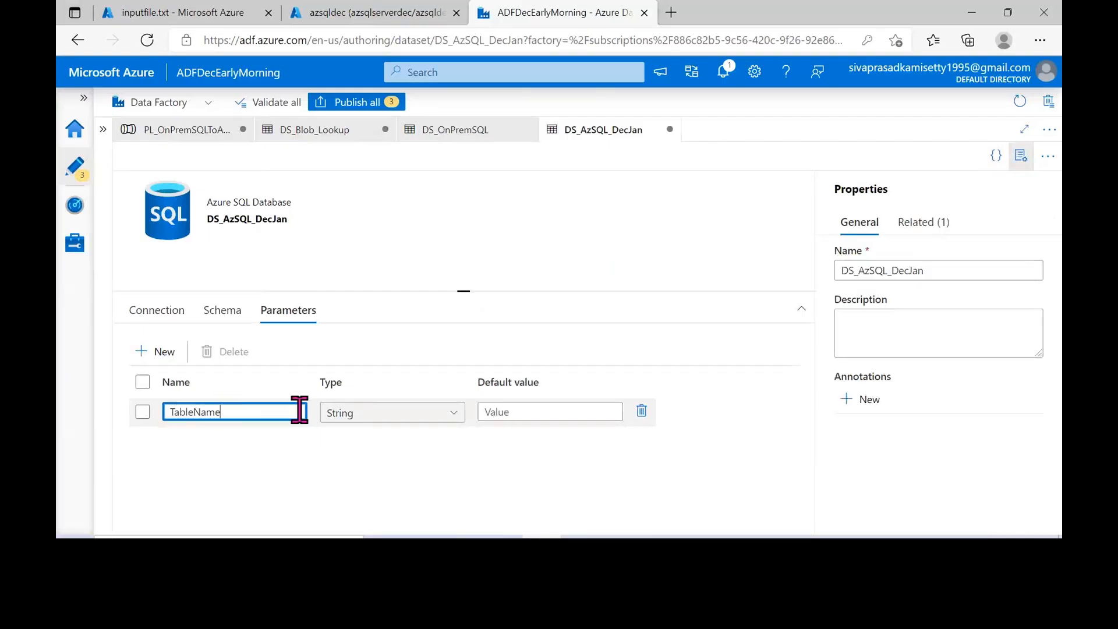
- Review the TableName property in Copy data1's sink settings and the connection settings of DS_AzSQL_DecJan
{"action": "left_click", "coordinate": [178, 138]}
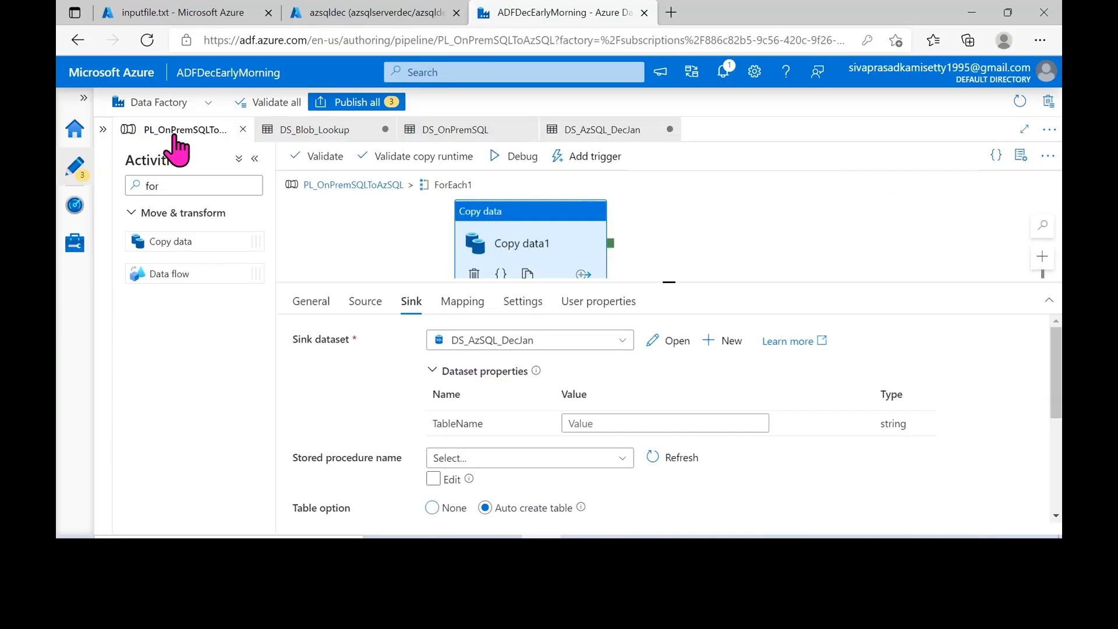
{"action": "left_click", "coordinate": [580, 133]}
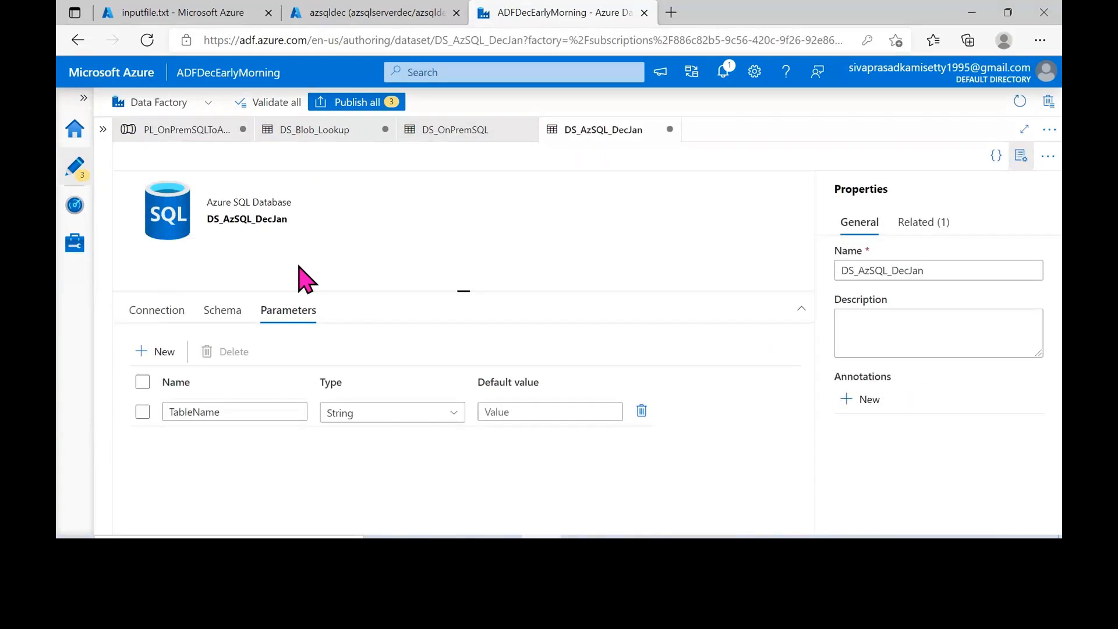
{"action": "left_click", "coordinate": [166, 311]}
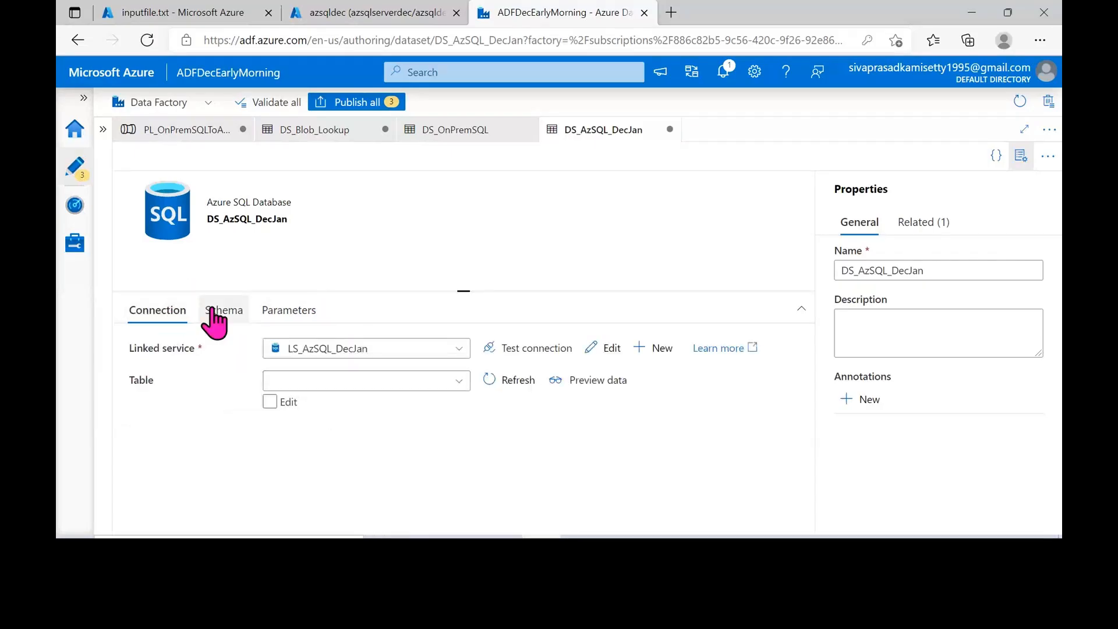
{"action": "left_click", "coordinate": [182, 139]}
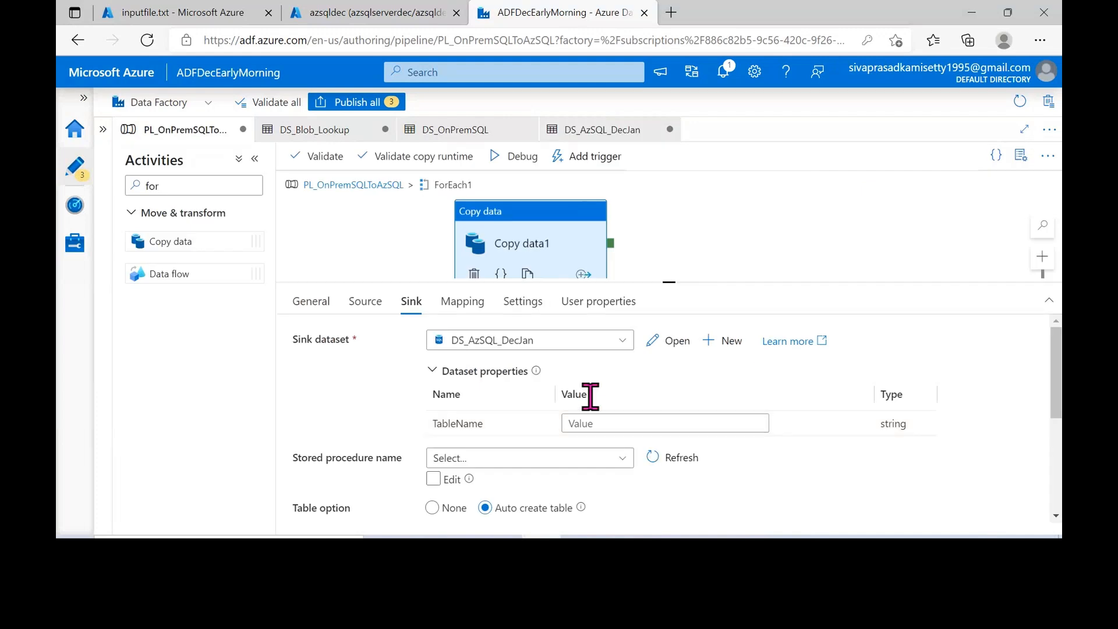
{"action": "left_click", "coordinate": [648, 424]}
{"action": "left_click", "coordinate": [597, 133]}
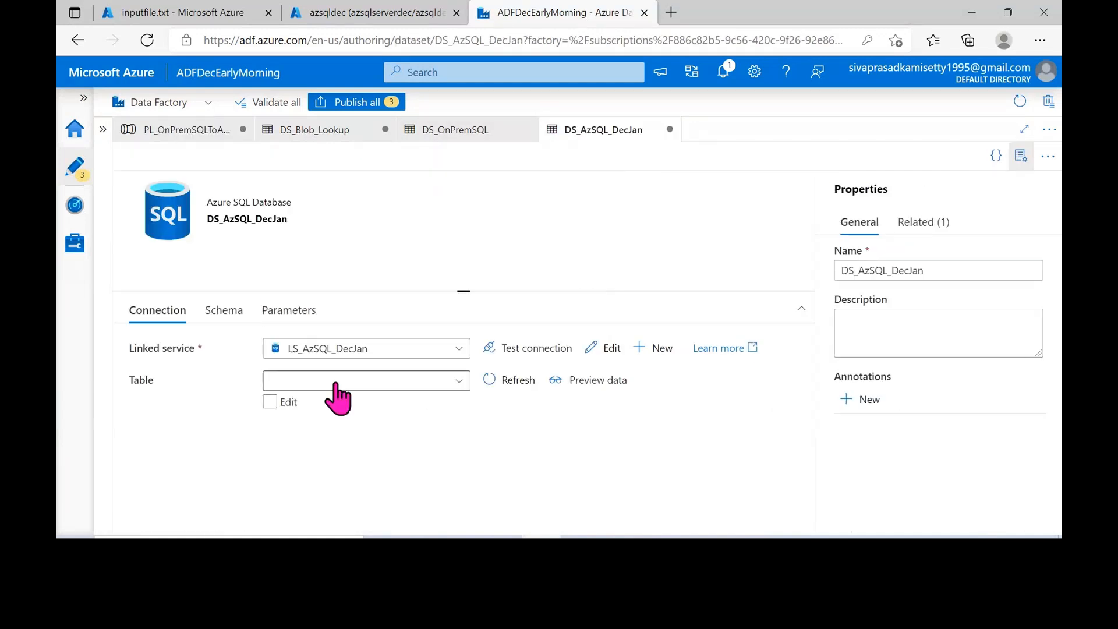
{"action": "left_click", "coordinate": [458, 382]}
{"action": "left_click", "coordinate": [405, 406]}
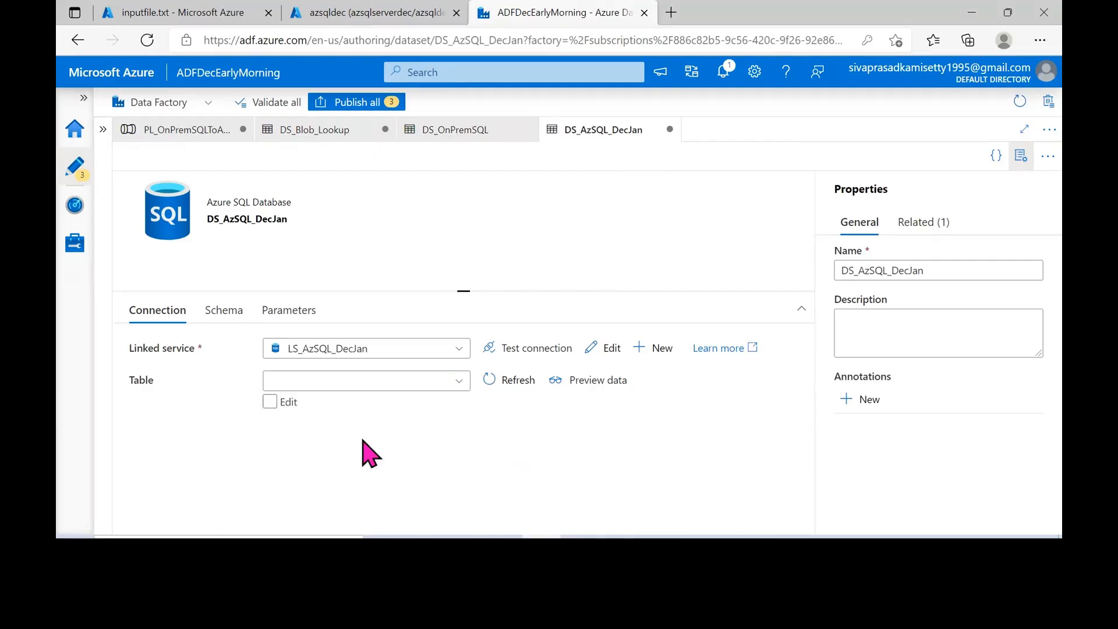
{"action": "left_click", "coordinate": [269, 400]}
{"action": "left_click", "coordinate": [542, 382]}
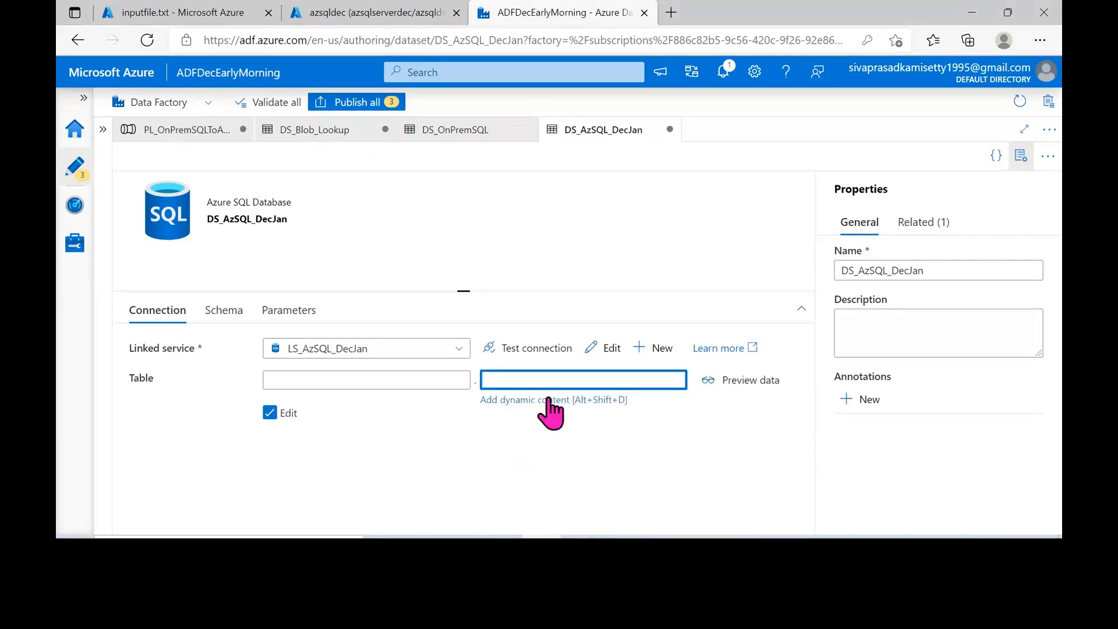
{"action": "left_click", "coordinate": [550, 402]}
{"action": "left_click", "coordinate": [693, 446]}
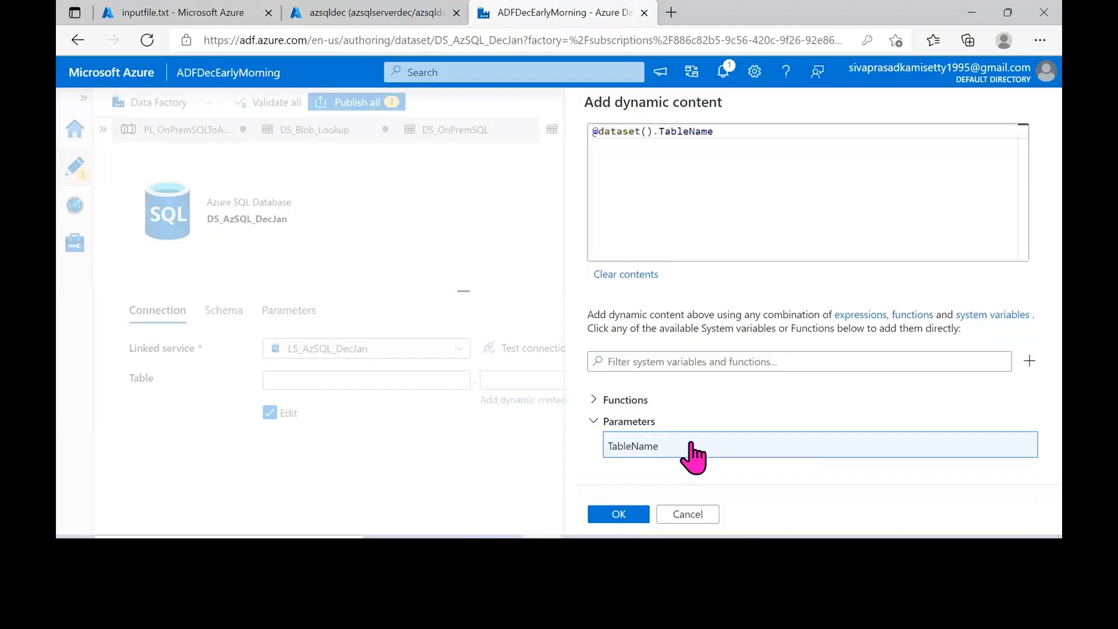
{"action": "left_click", "coordinate": [618, 514]}
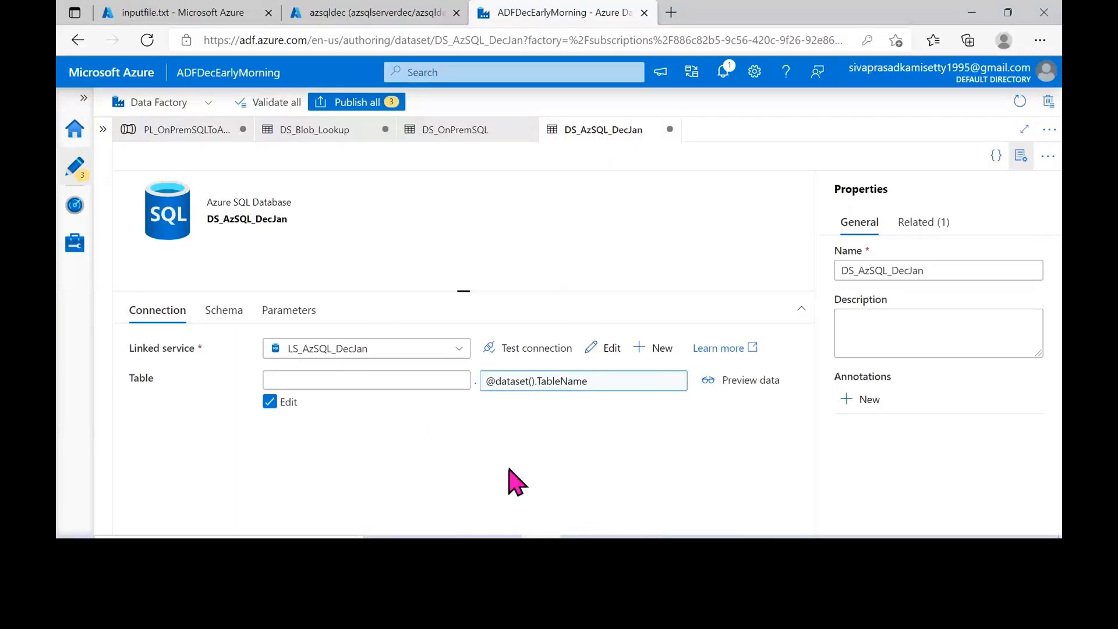
- Examine the sink's TableName property in the pipeline and the SinkTable column with its table names in inputfile.txt
{"action": "left_click", "coordinate": [195, 129]}
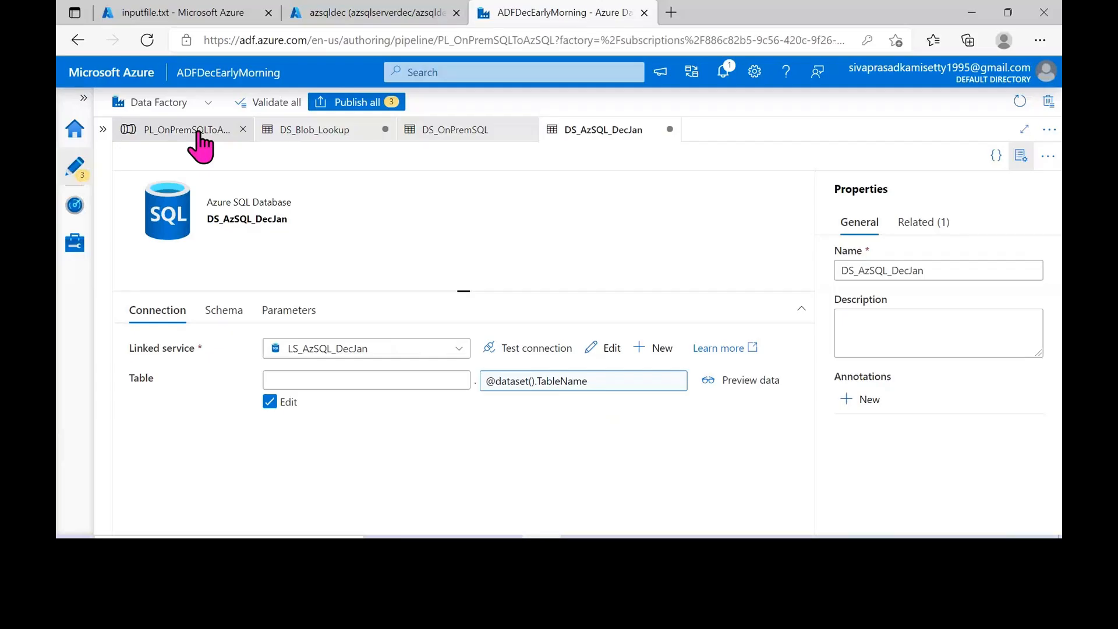
{"action": "left_click", "coordinate": [642, 421]}
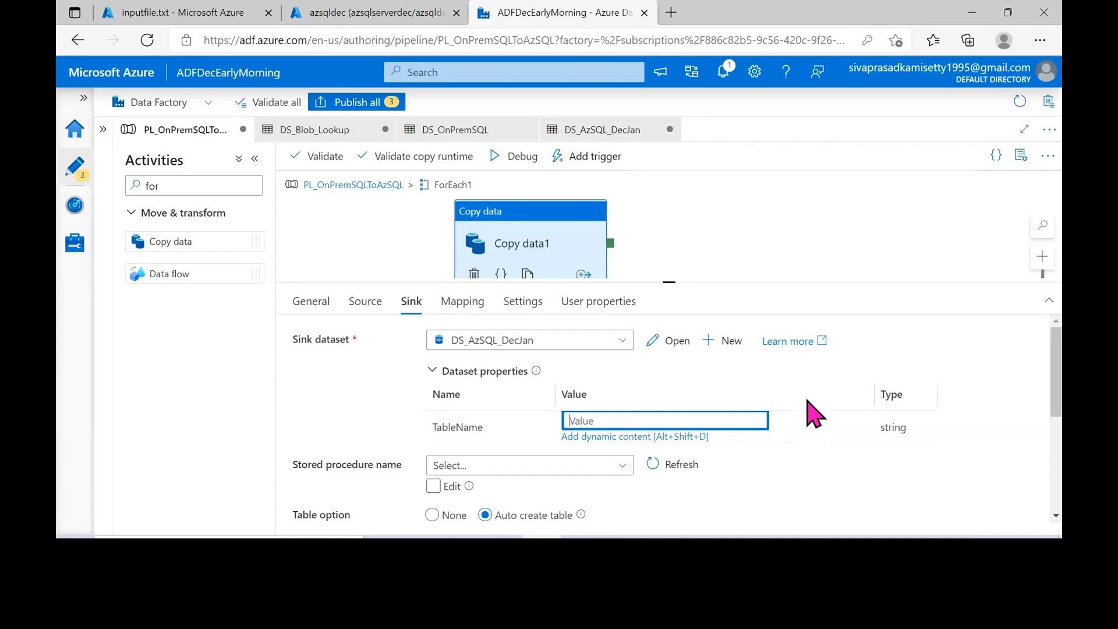
{"action": "double_click", "coordinate": [449, 425]}
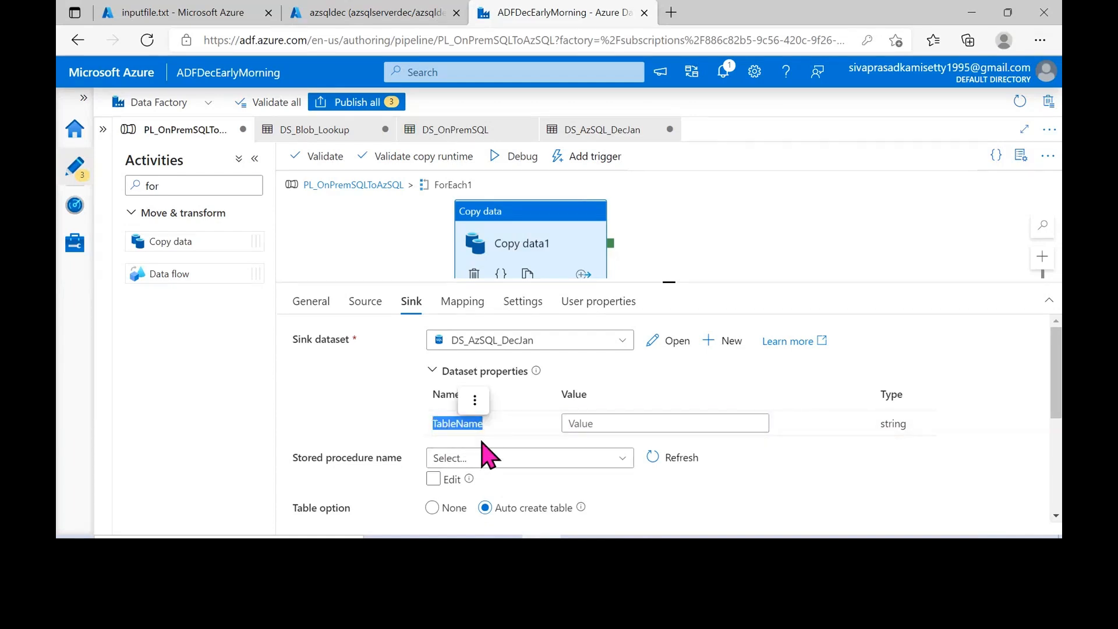
{"action": "left_click", "coordinate": [591, 424]}
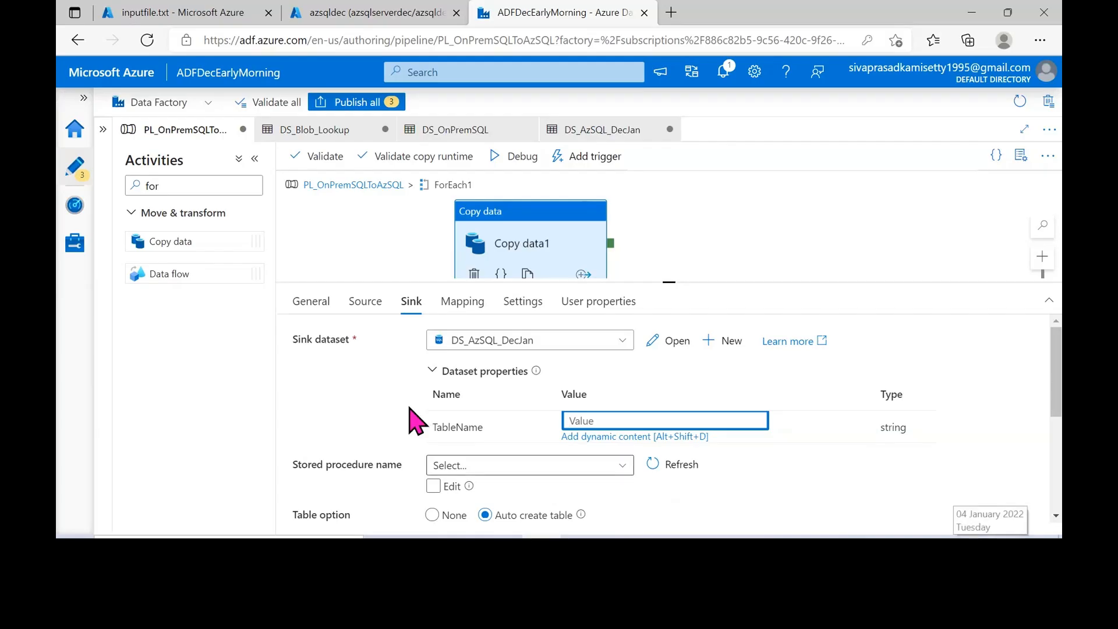
{"action": "left_click", "coordinate": [205, 12]}
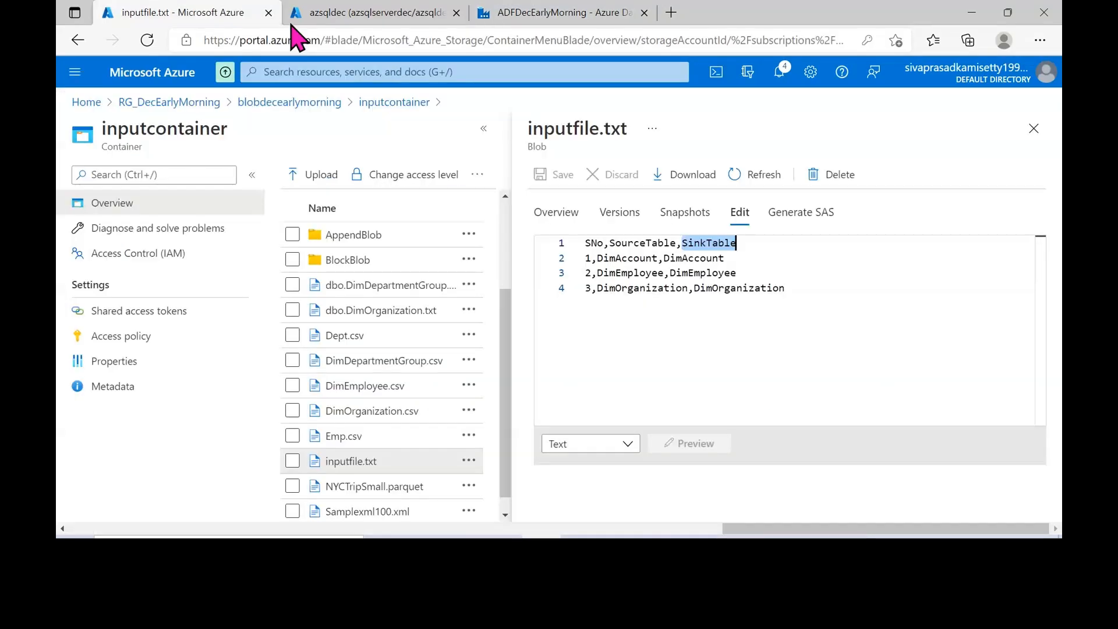
{"action": "double_click", "coordinate": [711, 257]}
{"action": "double_click", "coordinate": [708, 242]}
{"action": "double_click", "coordinate": [701, 272]}
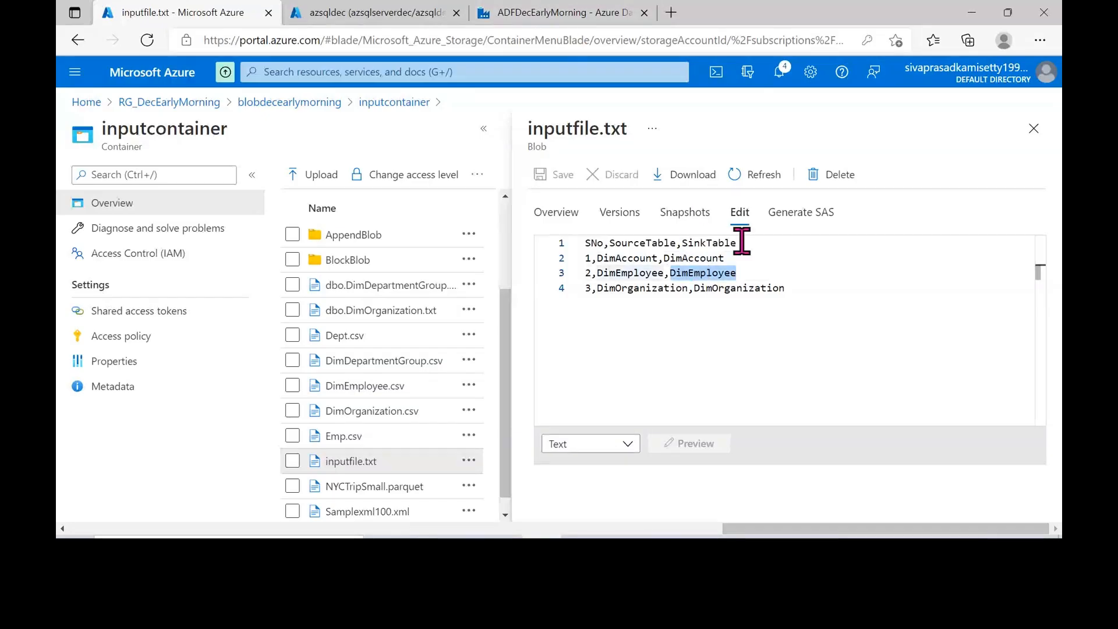
{"action": "double_click", "coordinate": [721, 242]}
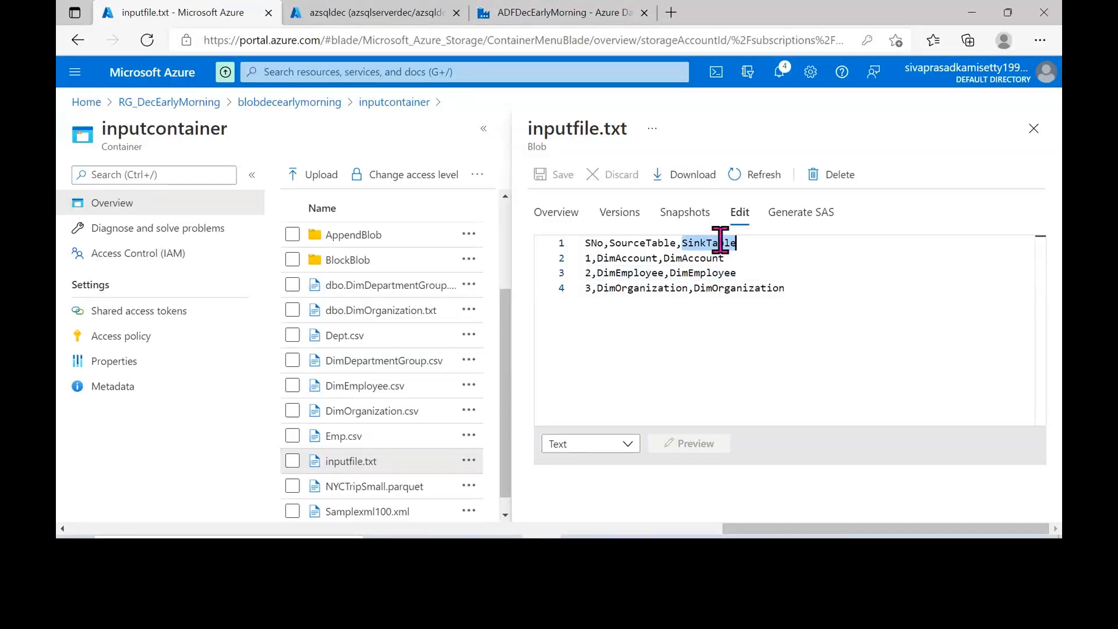
{"action": "left_click", "coordinate": [542, 13]}
{"action": "left_click", "coordinate": [636, 436]}
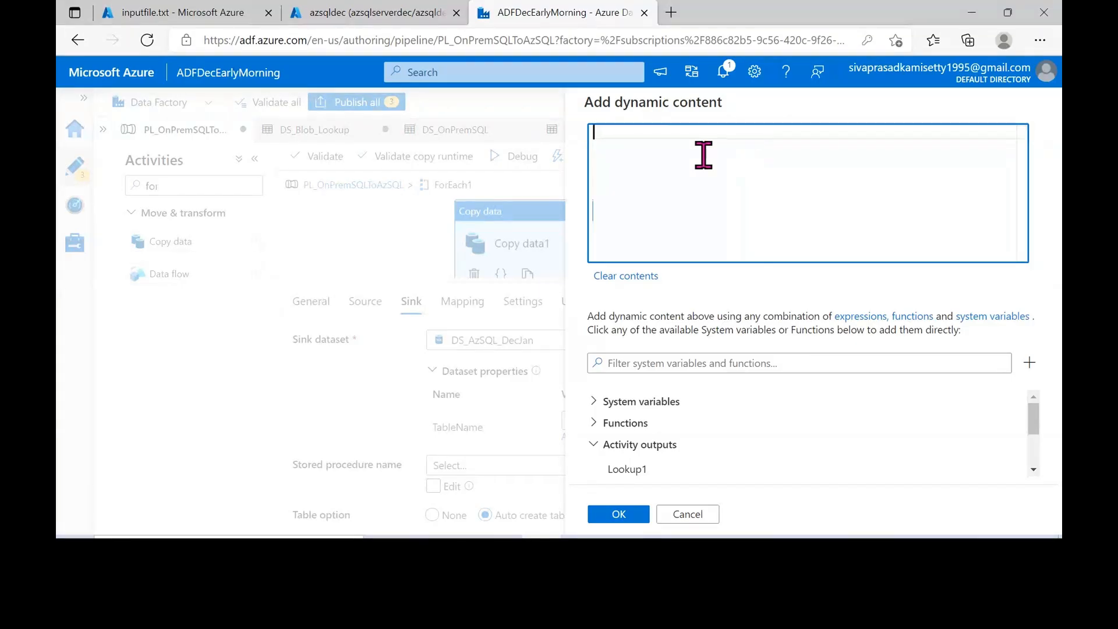
{"action": "left_click", "coordinate": [239, 15]}
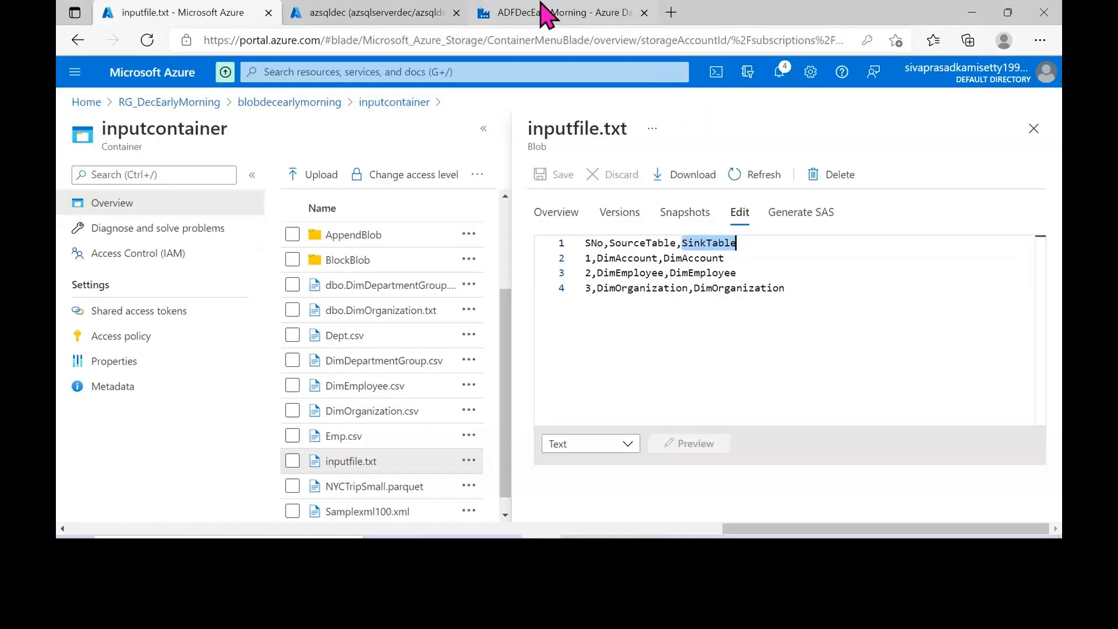
{"action": "left_click", "coordinate": [542, 9]}
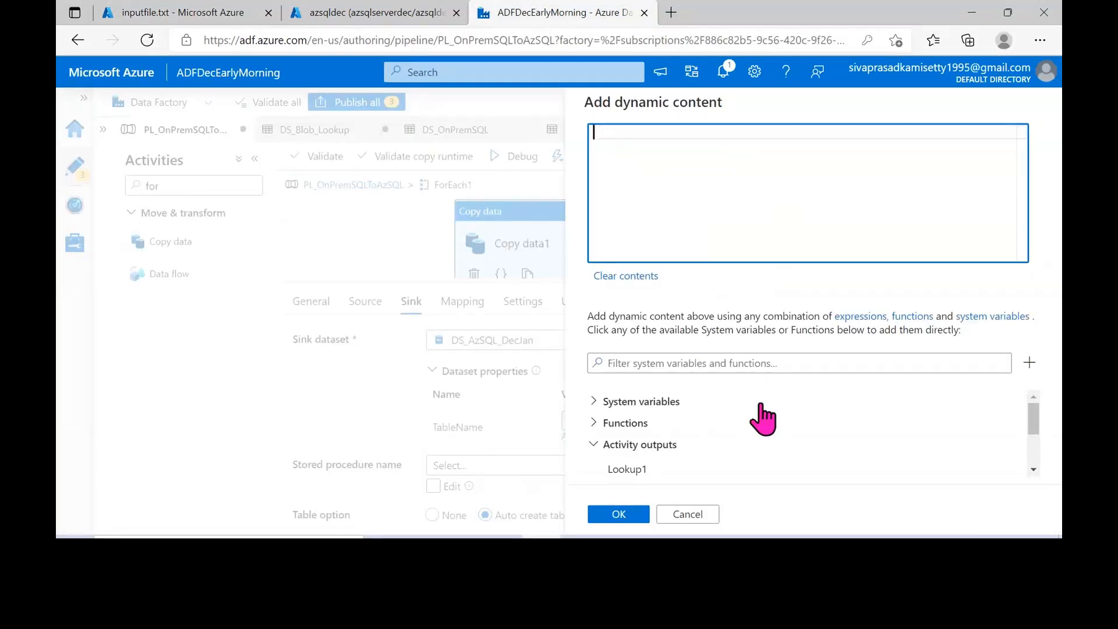
{"action": "scroll", "coordinate": [763, 418], "scroll_direction": "down", "scroll_amount": 3}
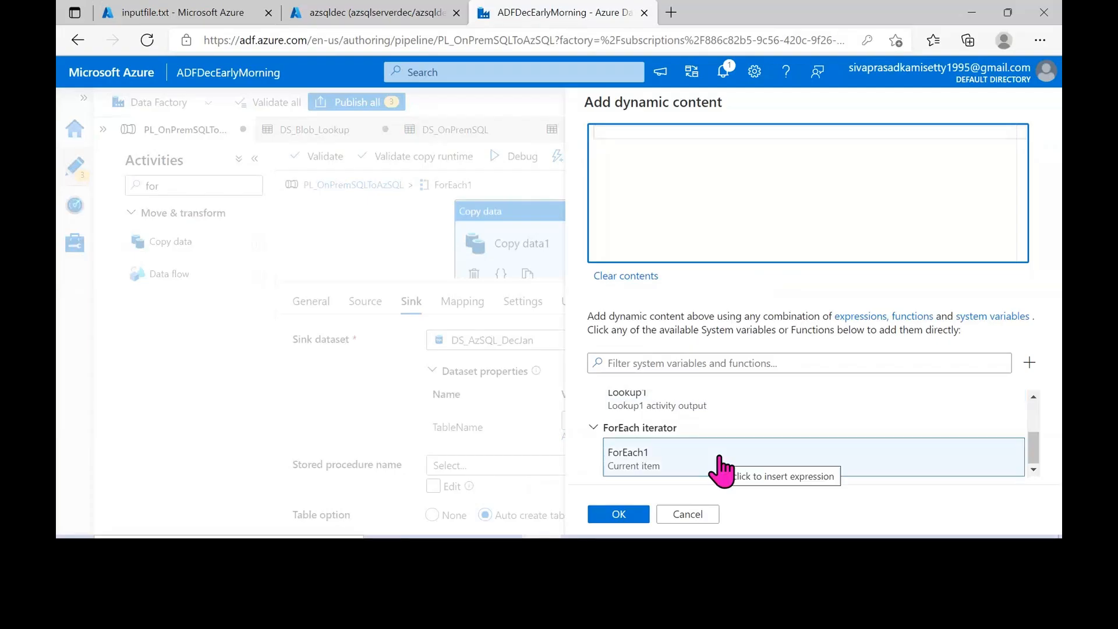
{"action": "left_click", "coordinate": [720, 460]}
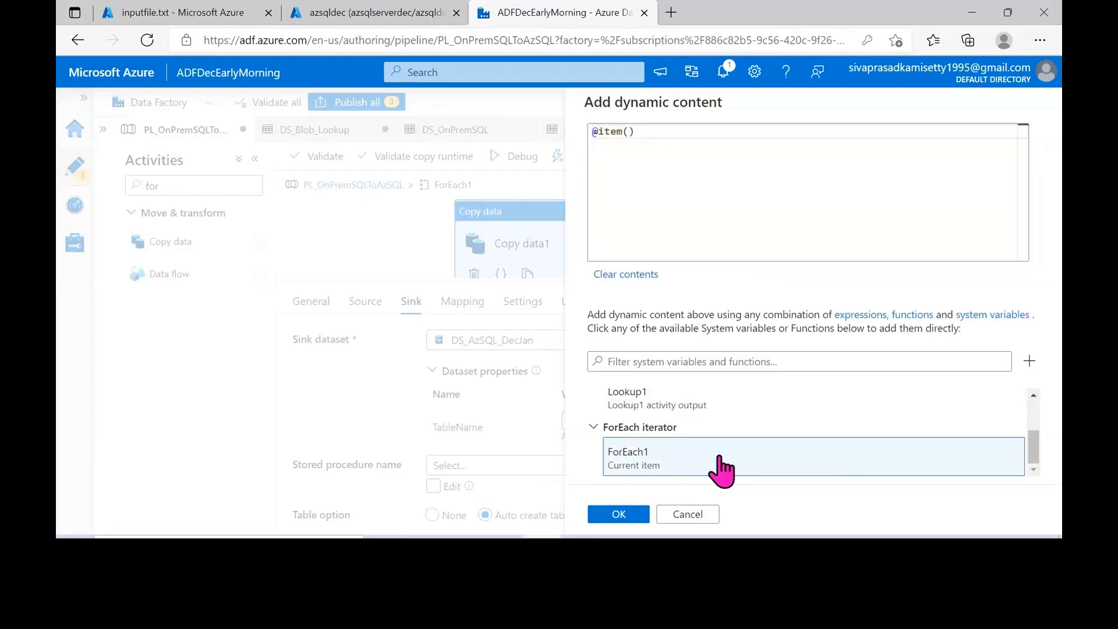
{"action": "left_click", "coordinate": [679, 131]}
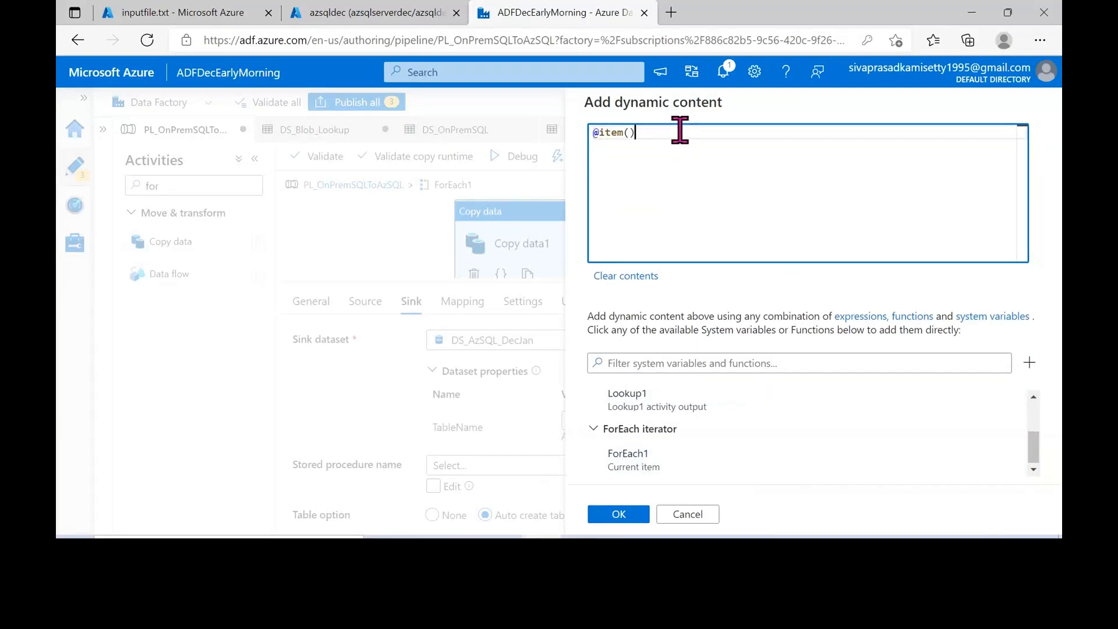
{"action": "type", "text": ".SinkTable"}
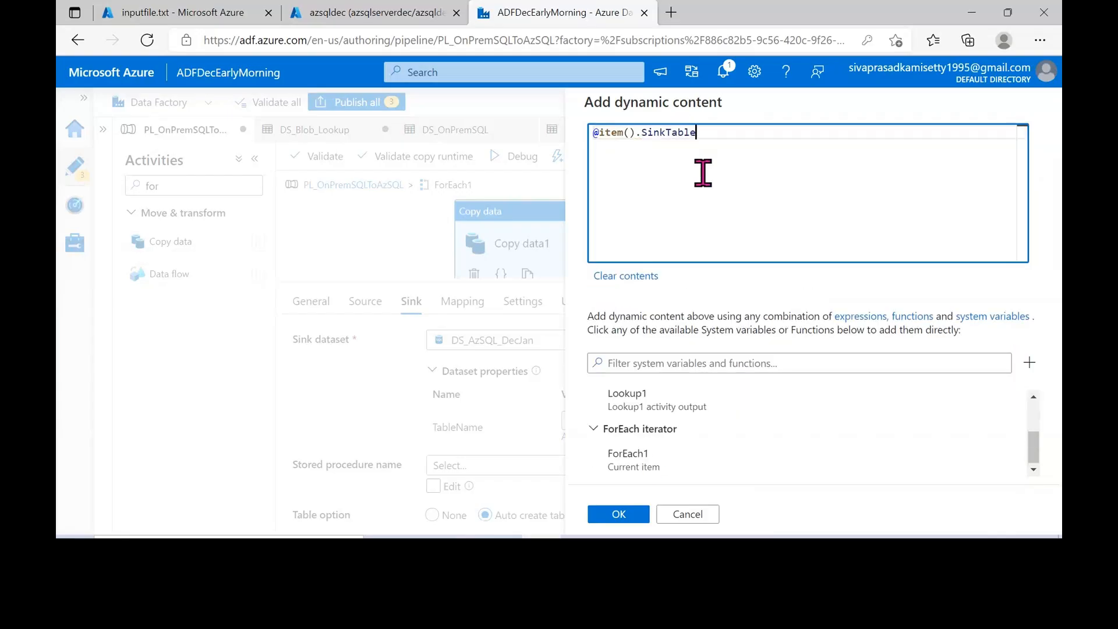
{"action": "left_click", "coordinate": [621, 515]}
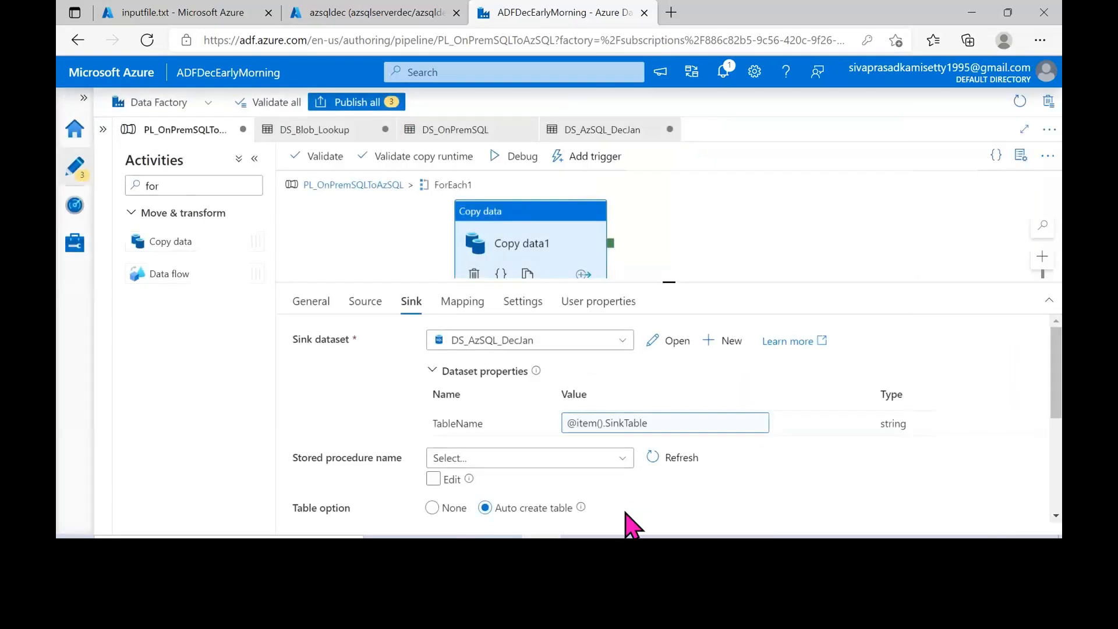
- Set the stored procedure name in Copy data1's sink settings to None
{"action": "scroll", "coordinate": [784, 424], "scroll_direction": "down", "scroll_amount": 2}
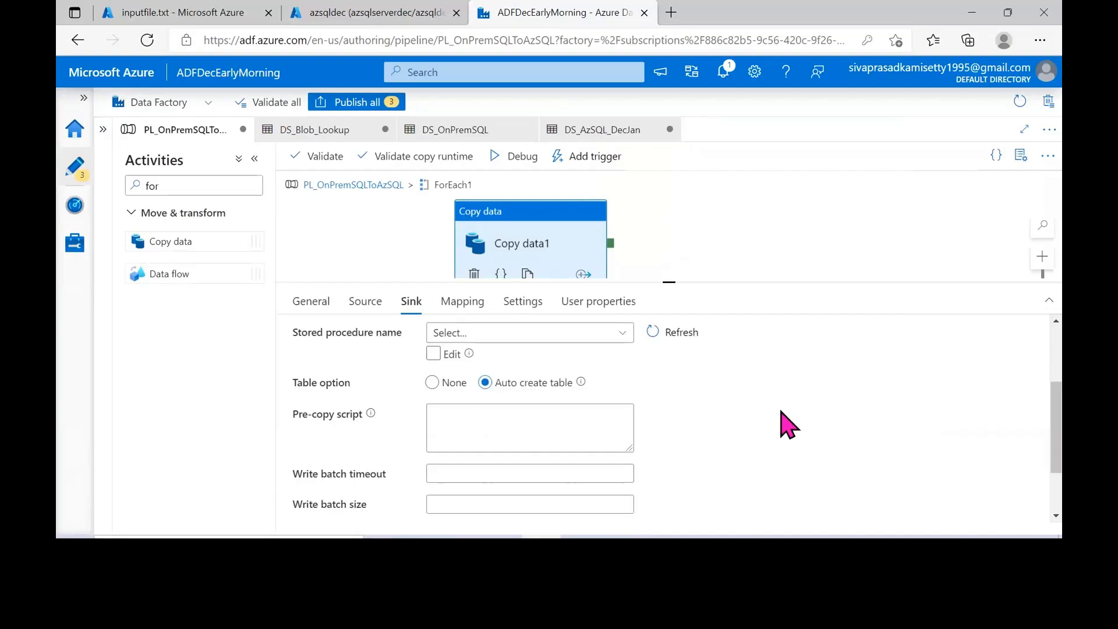
{"action": "left_click", "coordinate": [621, 333]}
{"action": "left_click", "coordinate": [564, 411]}
- Add dynamic content to the sink's pre-copy script with the text truncate table, and insert the concat function before it
{"action": "scroll", "coordinate": [670, 409], "scroll_direction": "down", "scroll_amount": 1}
{"action": "left_click", "coordinate": [519, 407]}
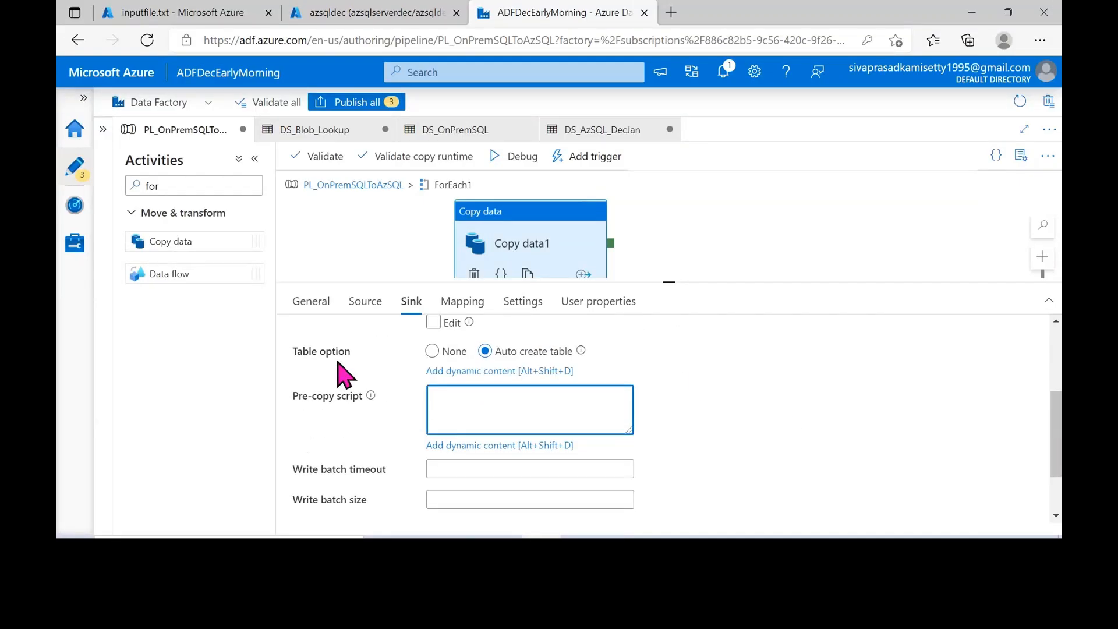
{"action": "scroll", "coordinate": [442, 389], "scroll_direction": "down", "scroll_amount": 1}
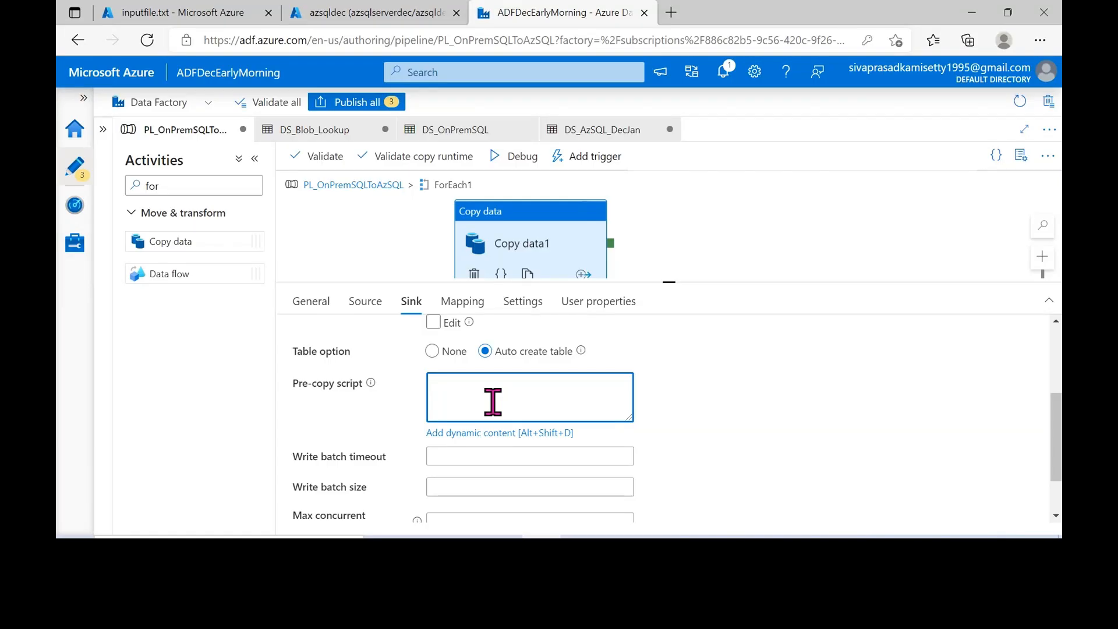
{"action": "left_click", "coordinate": [492, 434]}
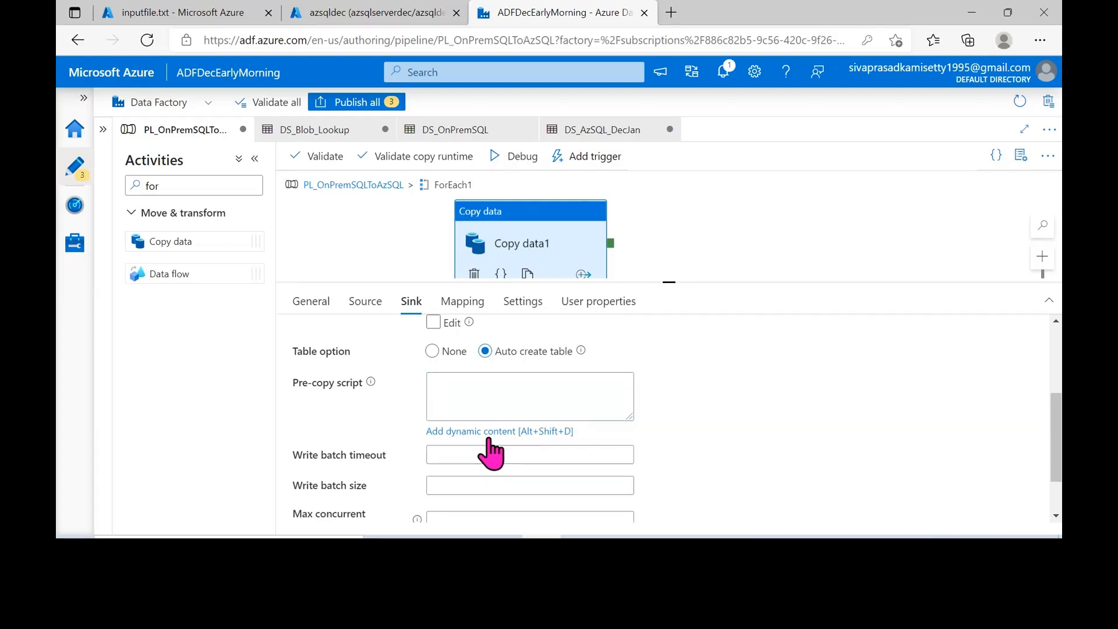
{"action": "left_click", "coordinate": [658, 186]}
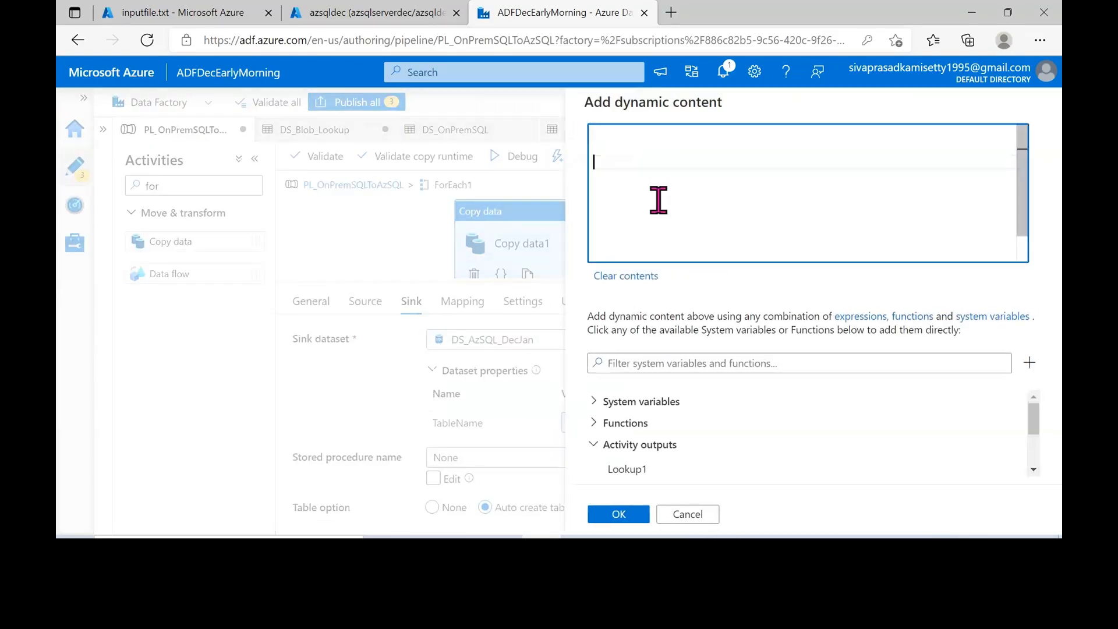
{"action": "type", "text": "truncate table"}
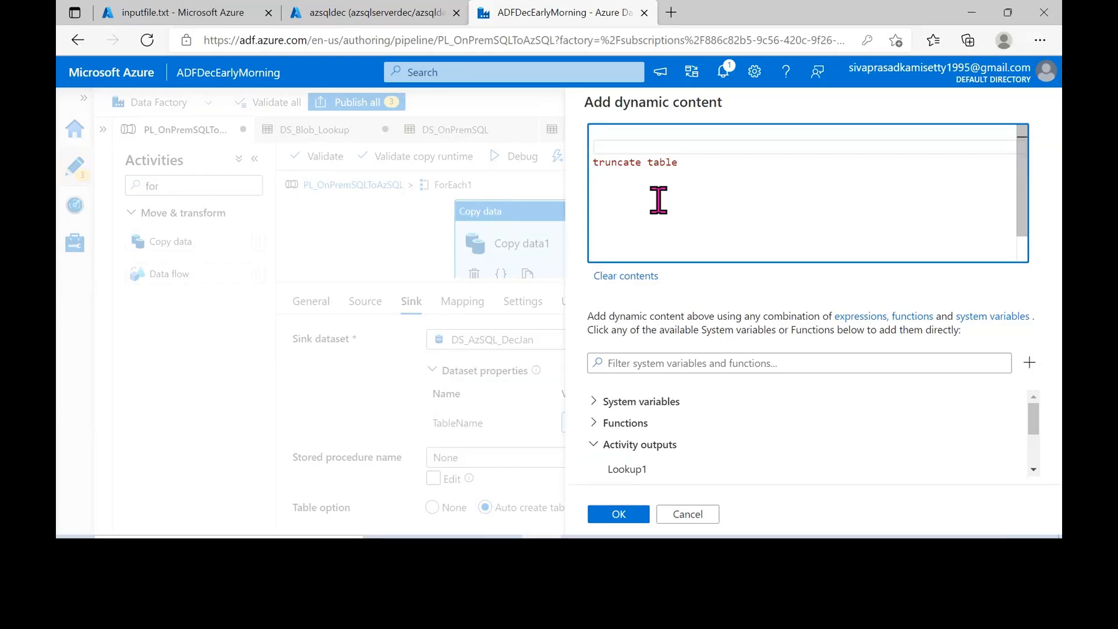
{"action": "left_click", "coordinate": [671, 364]}
{"action": "type", "text": "conca"}
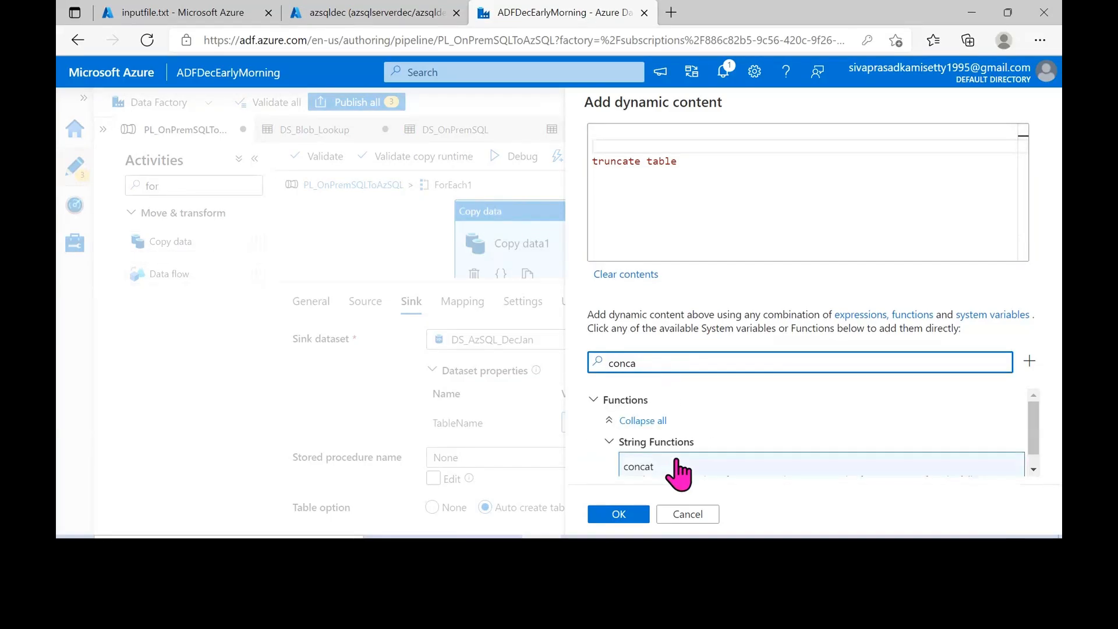
{"action": "left_click", "coordinate": [678, 469]}
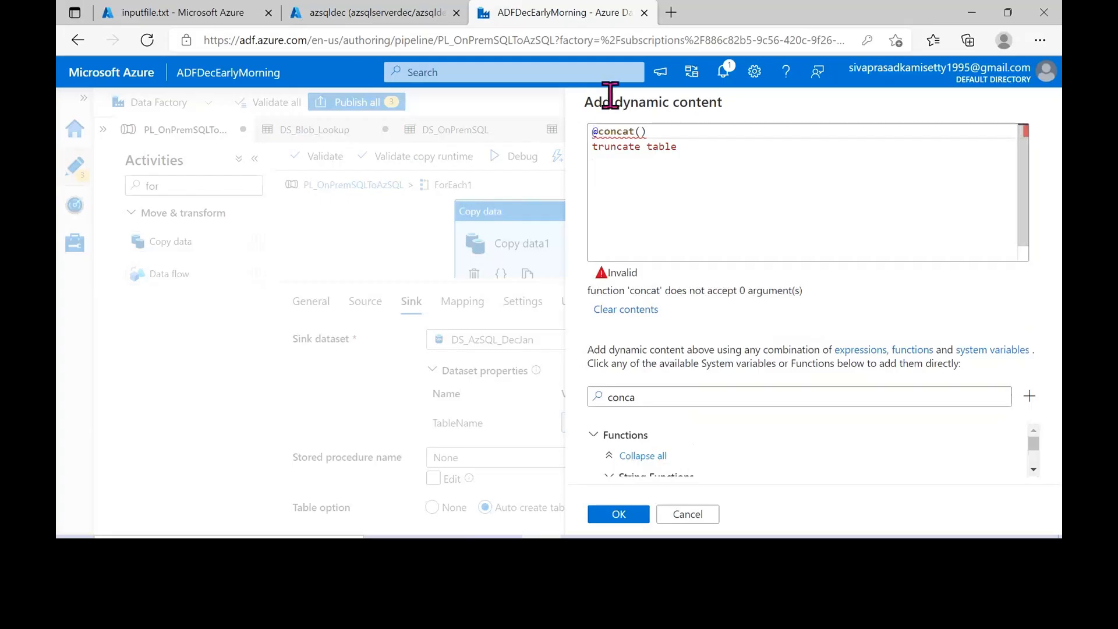
{"action": "left_click", "coordinate": [640, 131]}
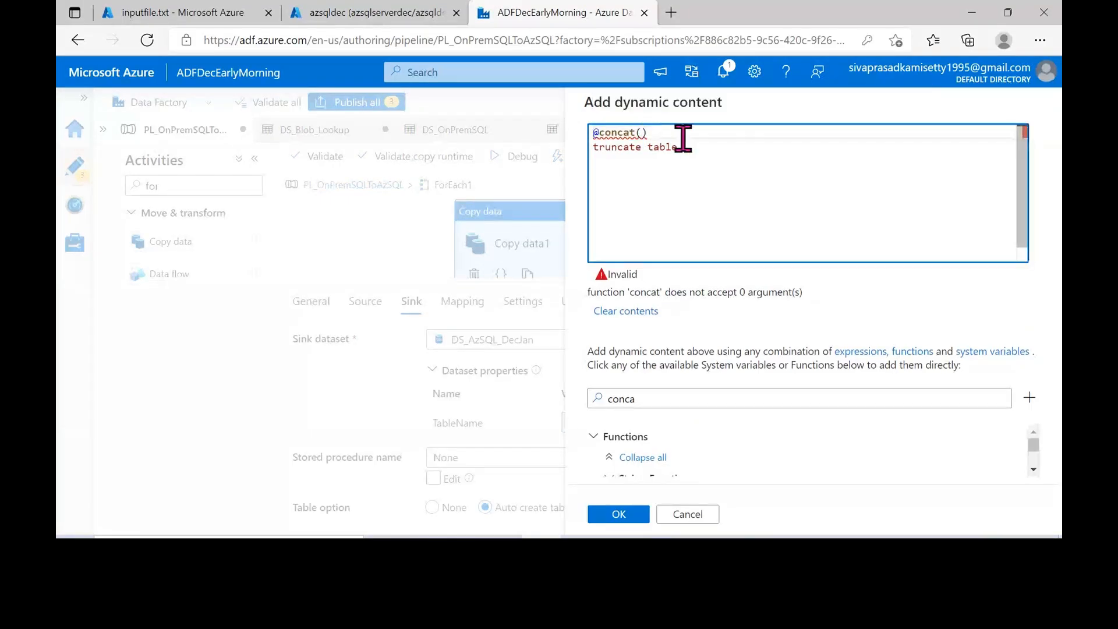
{"action": "key", "text": "BackSpace"}
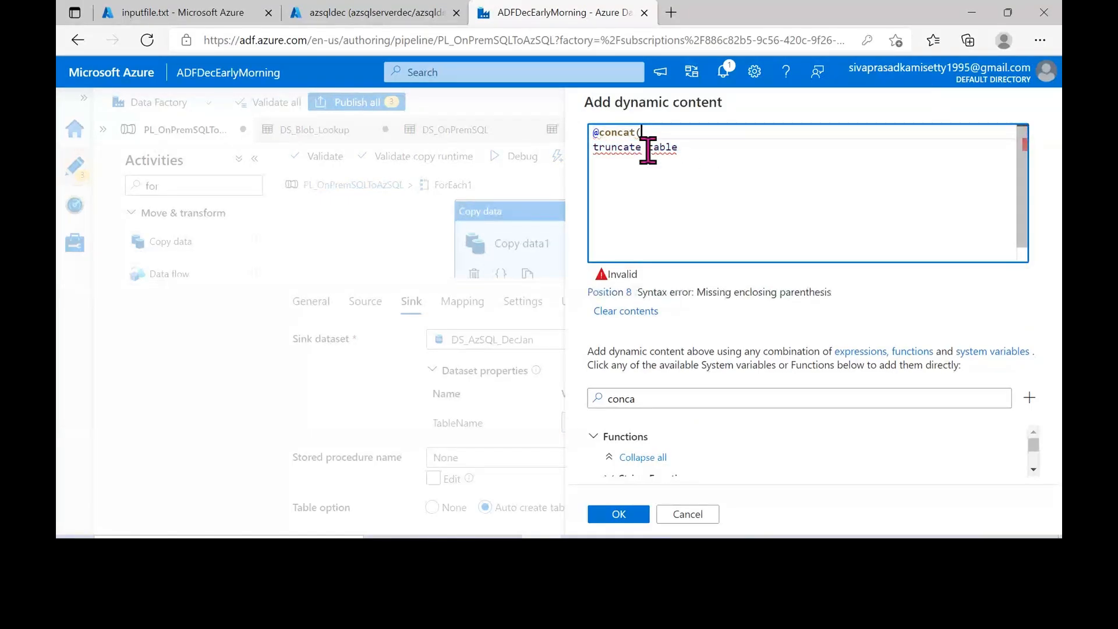
{"action": "key", "text": "Delete"}
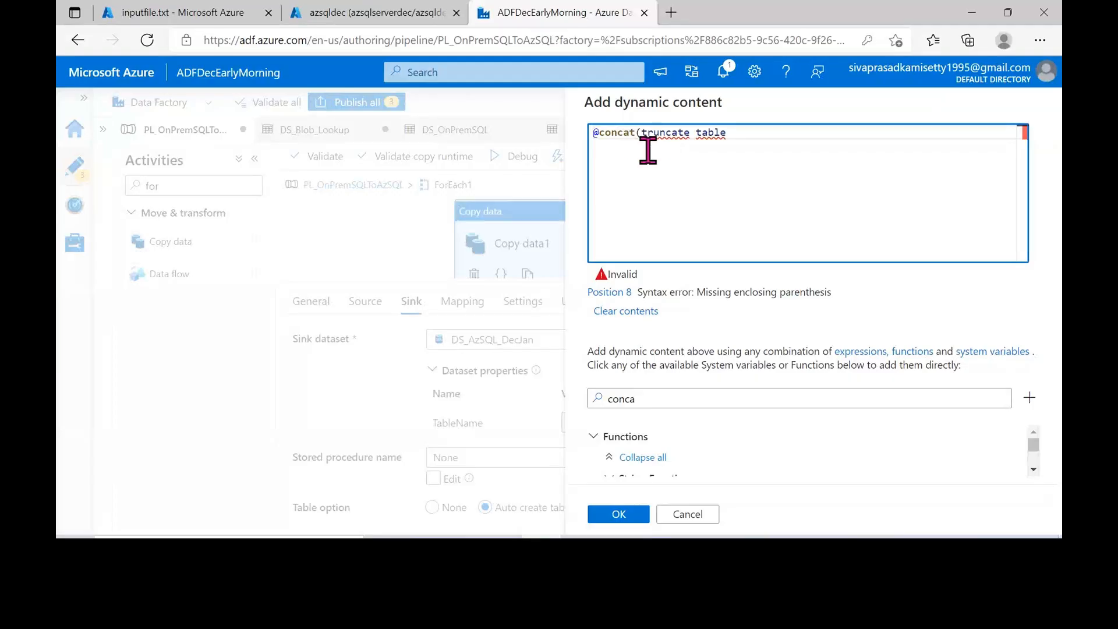
{"action": "type", "text": "'"}
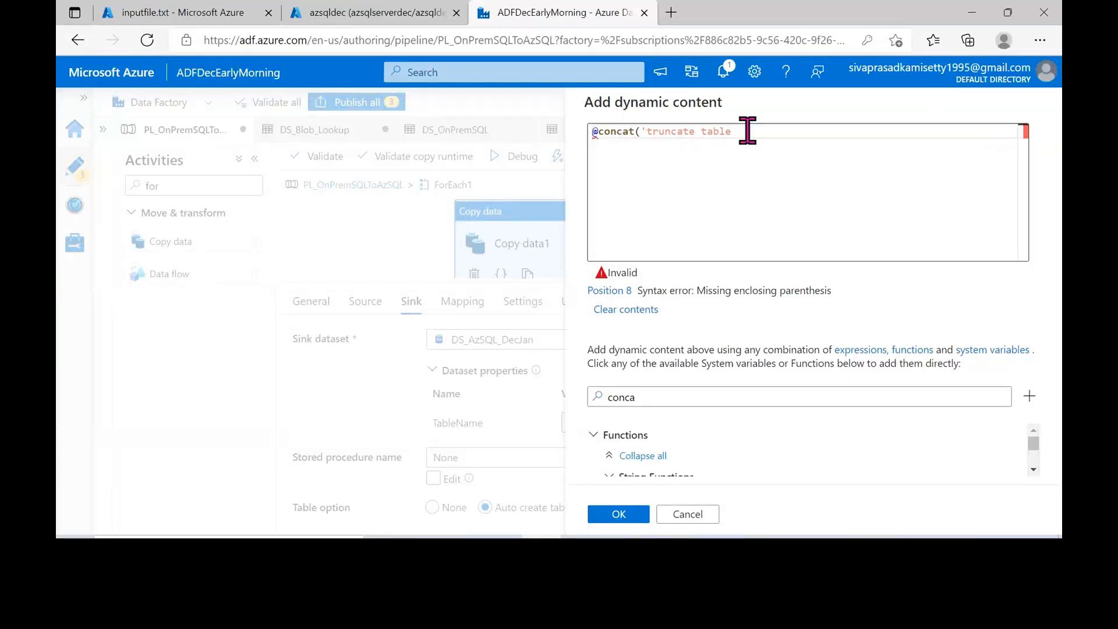
{"action": "left_click", "coordinate": [797, 156]}
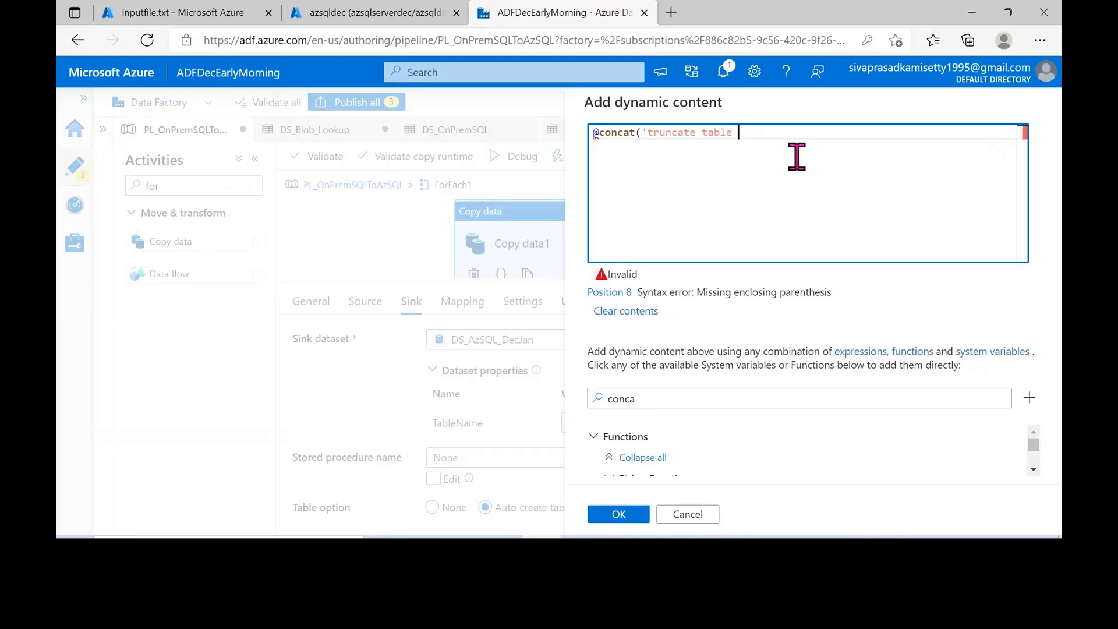
{"action": "type", "text": ","}
{"action": "type", "text": "'"}
{"action": "key", "text": "BackSpace"}
{"action": "key", "text": "BackSpace"}
{"action": "type", "text": "',"}
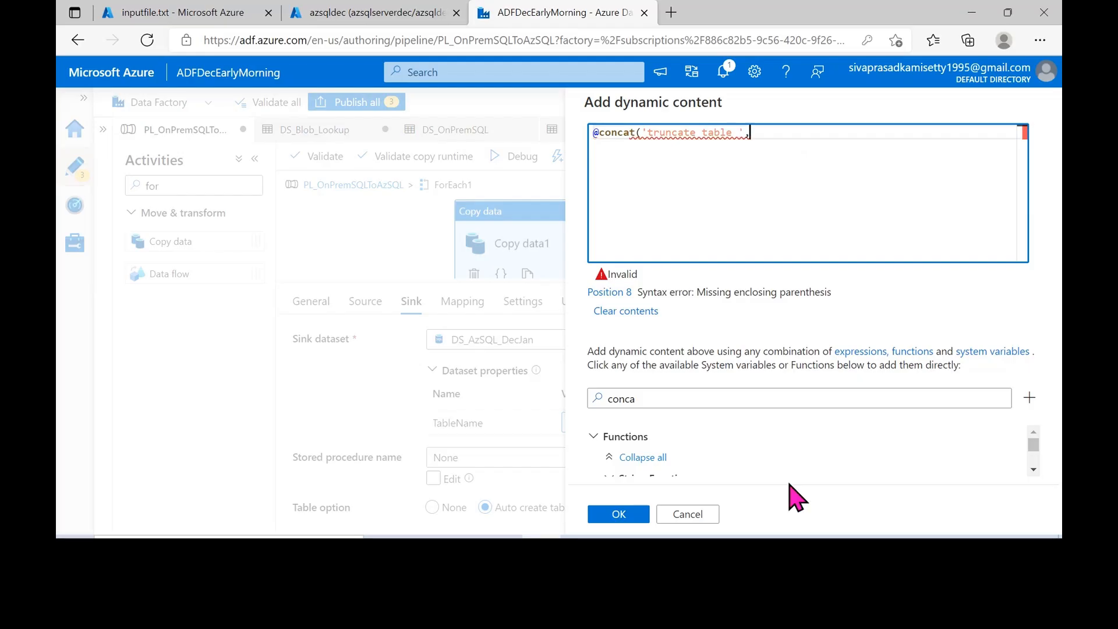
{"action": "double_click", "coordinate": [729, 398]}
{"action": "key", "text": "BackSpace"}
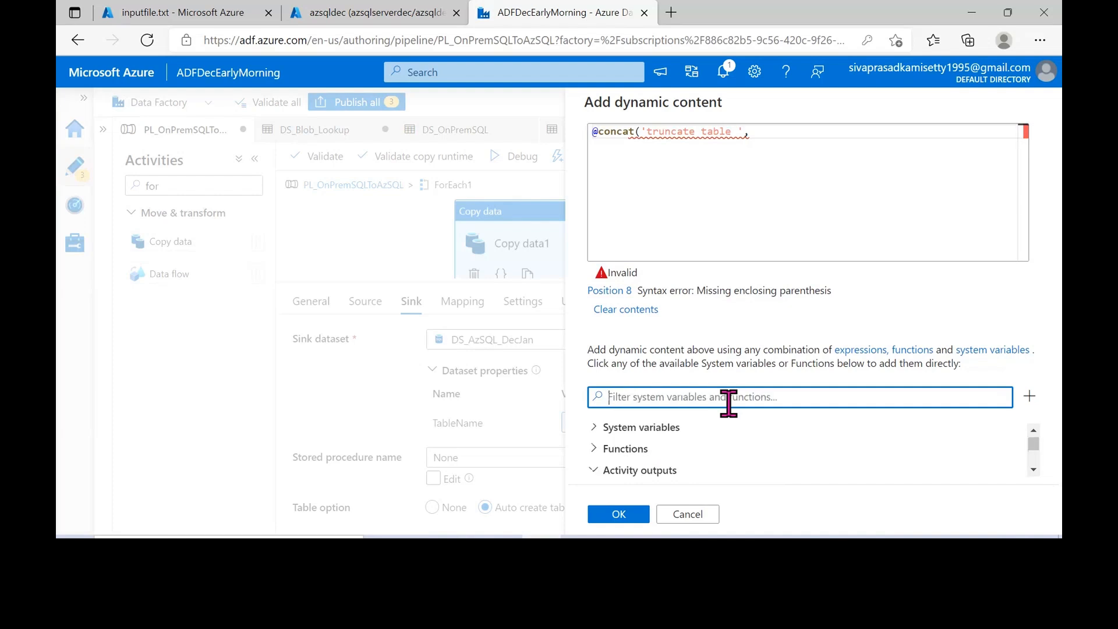
{"action": "scroll", "coordinate": [726, 443], "scroll_direction": "down", "scroll_amount": 3}
{"action": "left_click", "coordinate": [680, 469]}
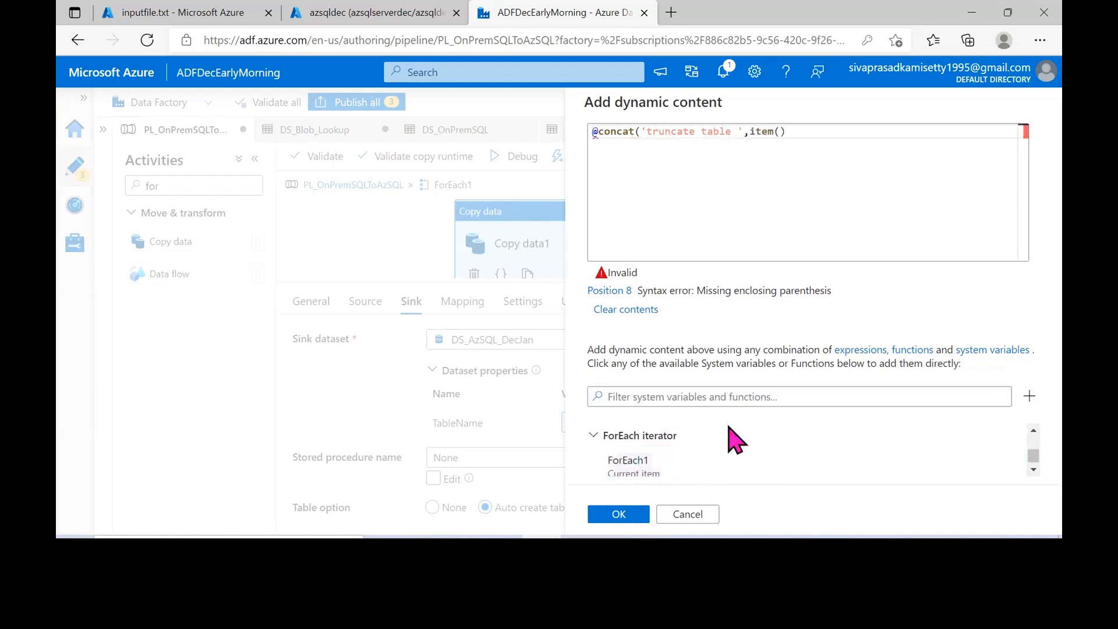
{"action": "left_click", "coordinate": [808, 130]}
{"action": "type", "text": "."}
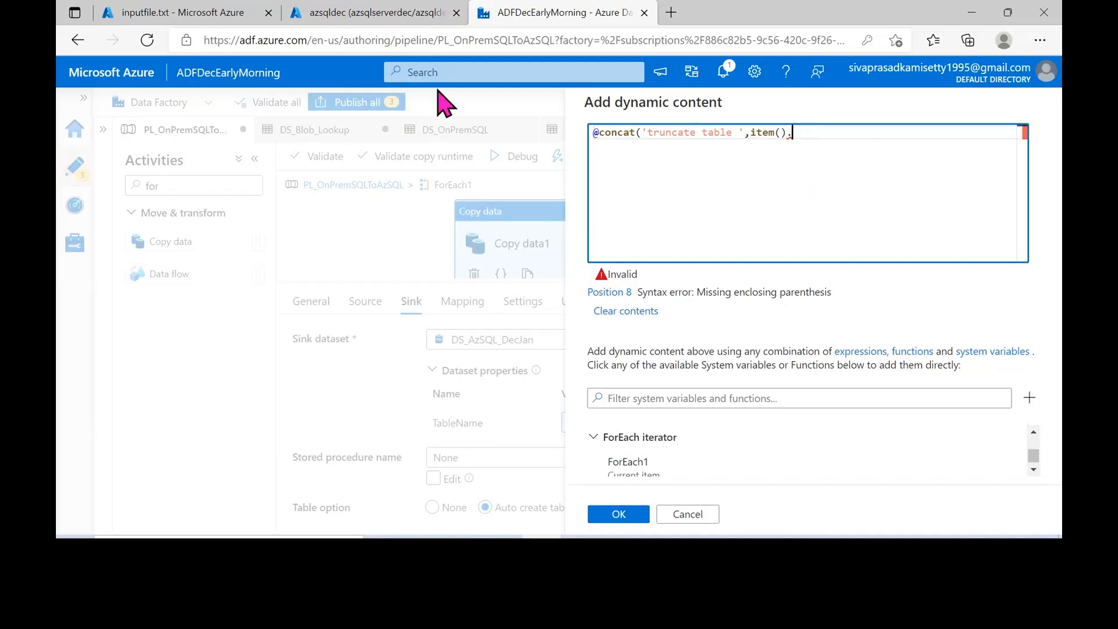
{"action": "left_click", "coordinate": [219, 17]}
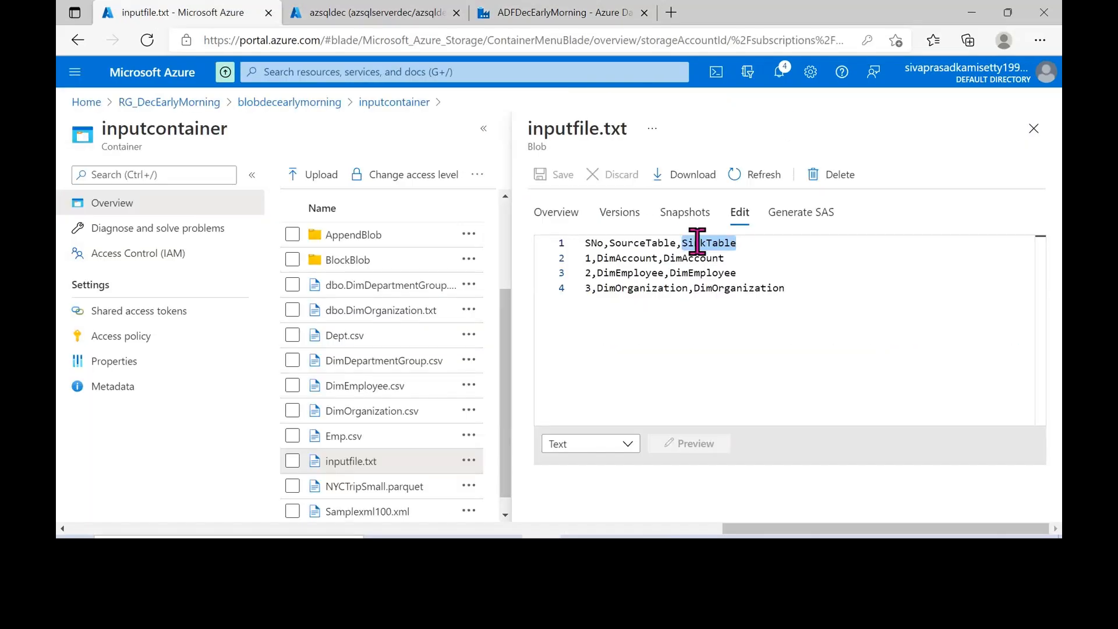
{"action": "left_click", "coordinate": [624, 13]}
{"action": "type", "text": "SinkTable"}
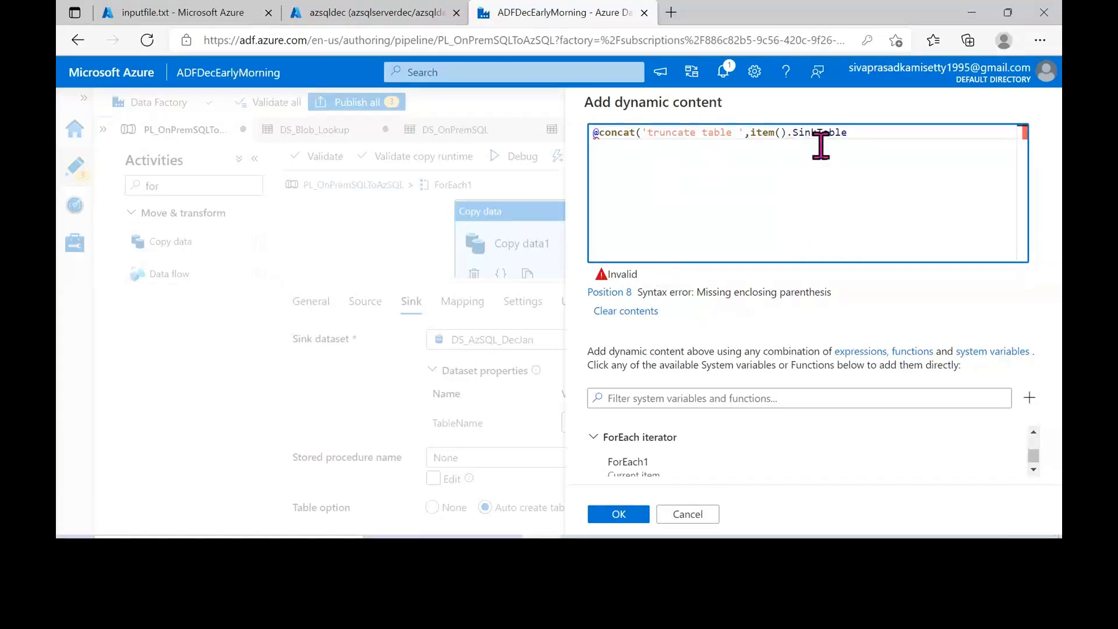
{"action": "type", "text": ")"}
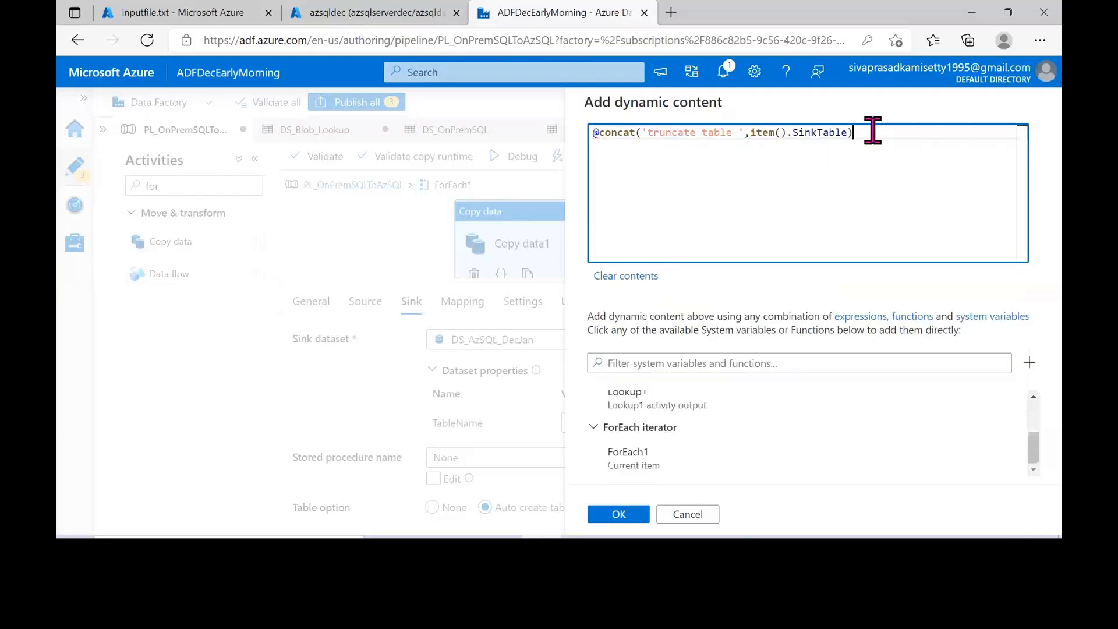
{"action": "left_click", "coordinate": [618, 515]}
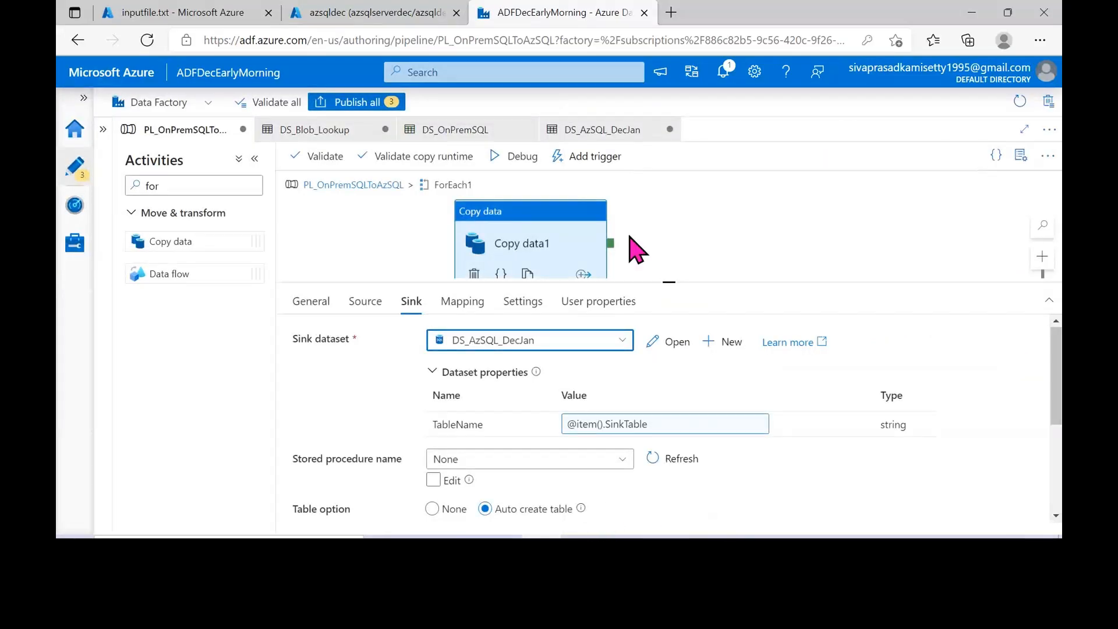
{"action": "scroll", "coordinate": [955, 486], "scroll_direction": "down", "scroll_amount": 1}
{"action": "scroll", "coordinate": [957, 490], "scroll_direction": "up", "scroll_amount": 1}
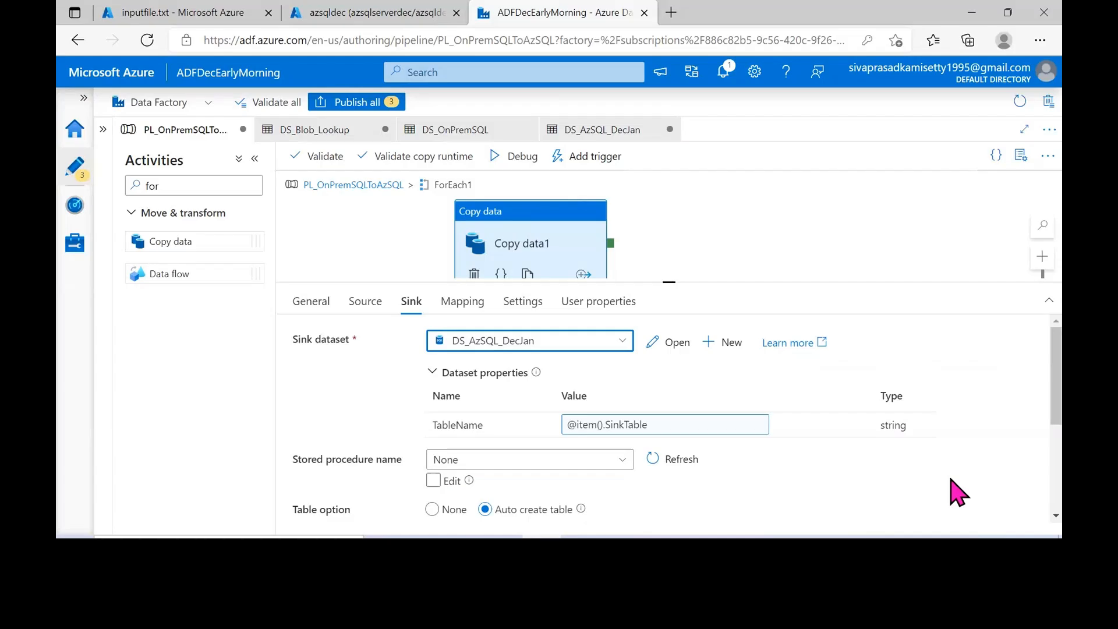
{"action": "left_click_drag", "start_coordinate": [807, 282], "coordinate": [808, 301]}
- Switch to the Day-1 notes in Notepad and add the line "schema should b craeted at sink end" below the select query
{"action": "left_click", "coordinate": [580, 547]}
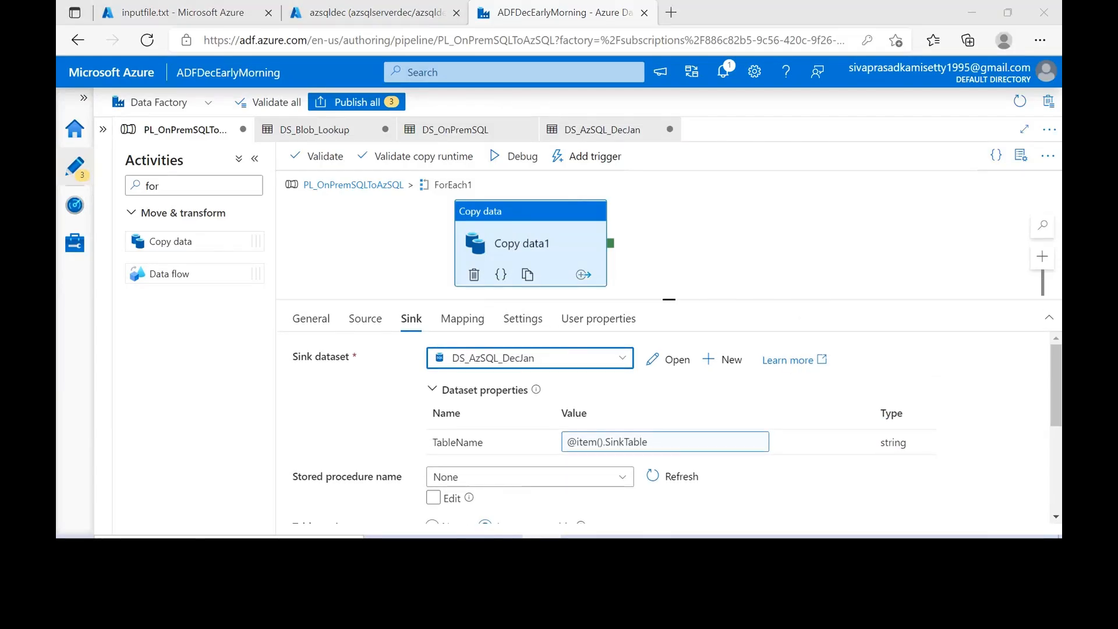
{"action": "left_click", "coordinate": [569, 492]}
{"action": "scroll", "coordinate": [554, 440], "scroll_direction": "down", "scroll_amount": 1}
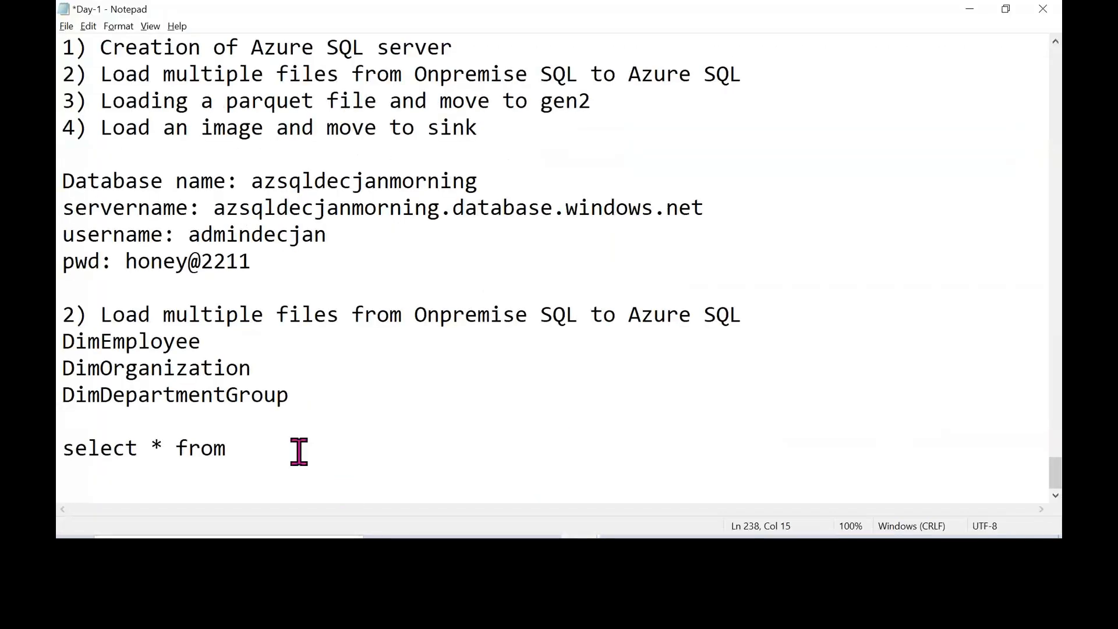
{"action": "key", "text": "Return"}
{"action": "type", "text": "schema s"}
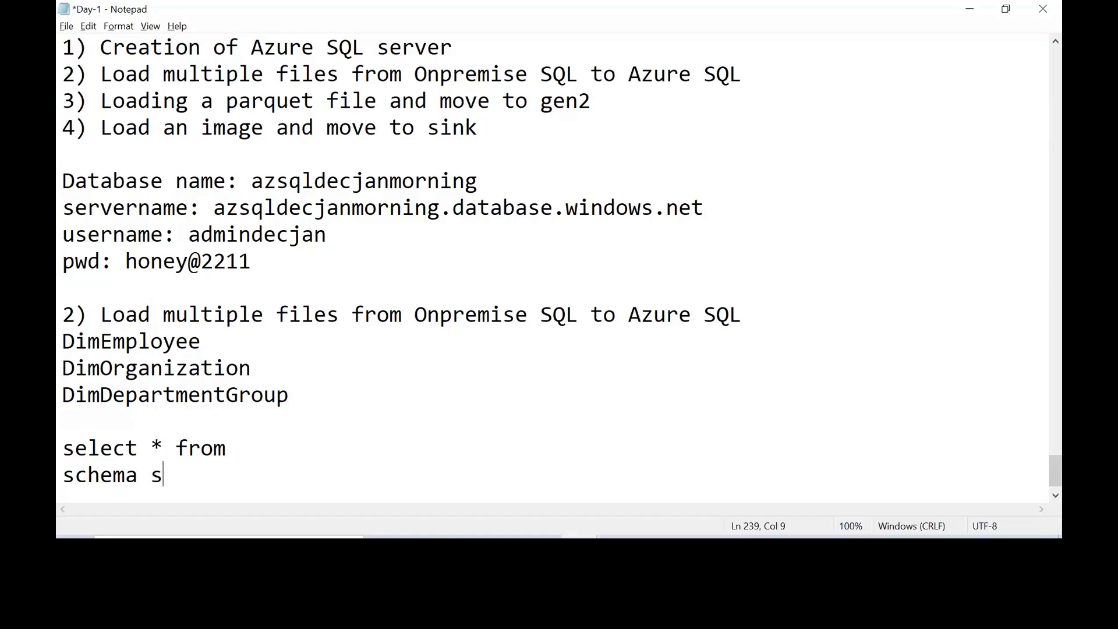
{"action": "type", "text": "hould b craeted at "}
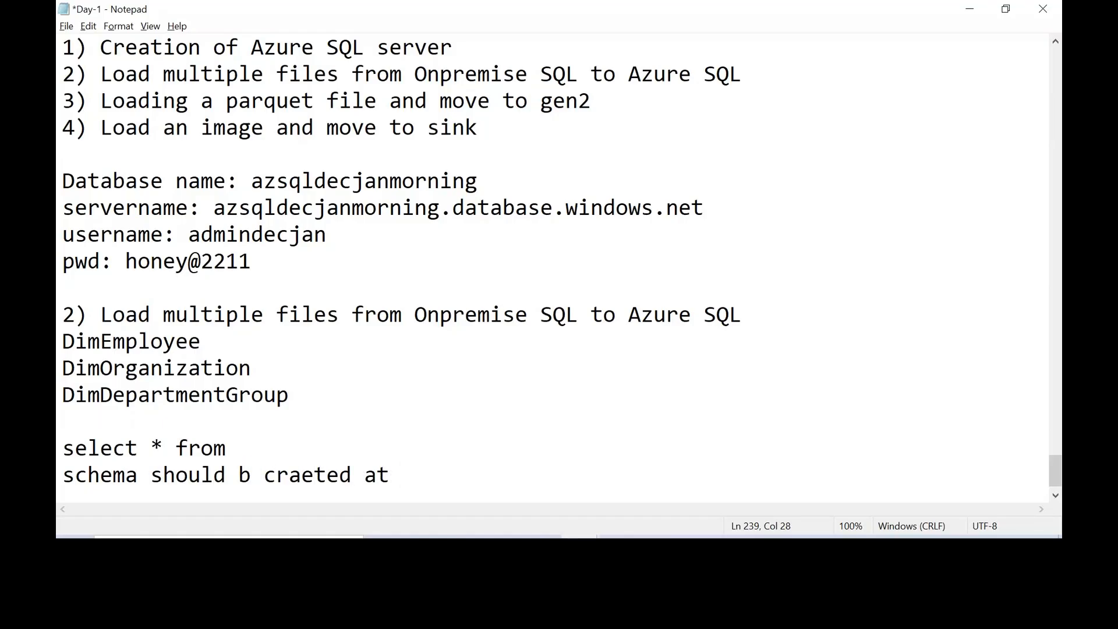
{"action": "type", "text": "r"}
{"action": "key", "text": "BackSpace"}
{"action": "type", "text": "sink end"}
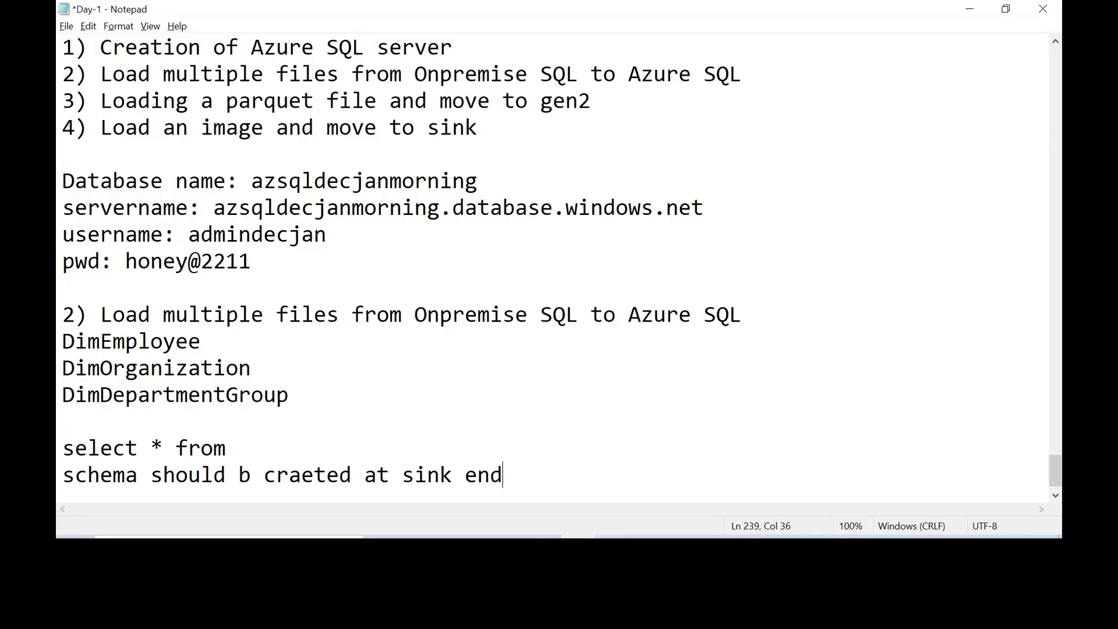
- Add the line "table name,data type,column names...." below the schema note in the Day-1 notes
{"action": "key", "text": "Return"}
{"action": "type", "text": "c"}
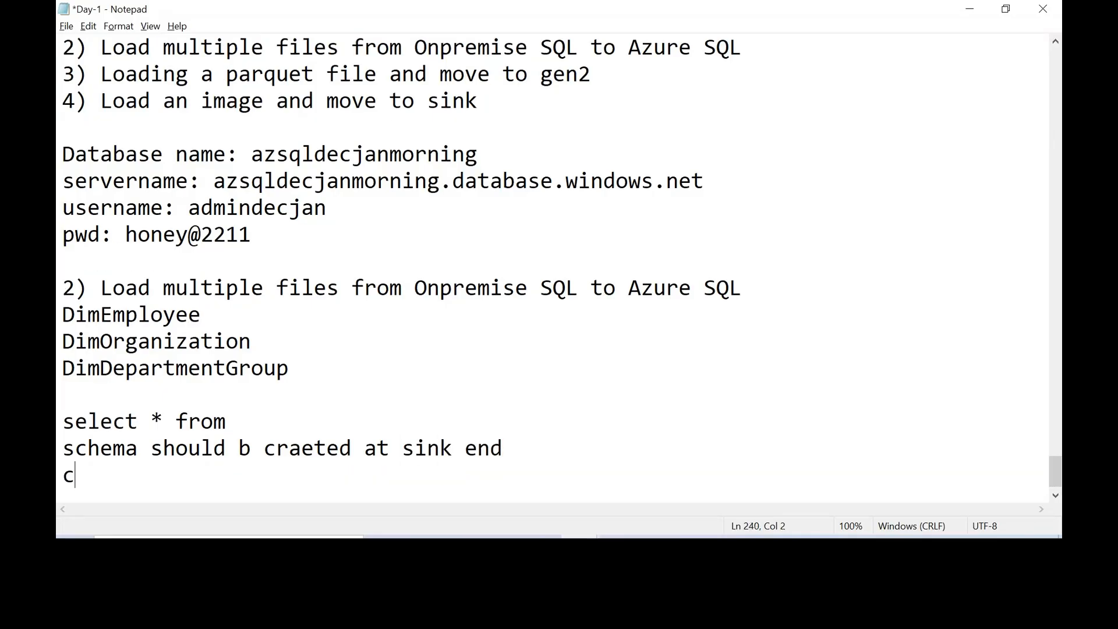
{"action": "type", "text": "ol"}
{"action": "key", "text": "BackSpace"}
{"action": "key", "text": "BackSpace"}
{"action": "key", "text": "BackSpace"}
{"action": "type", "text": "table "}
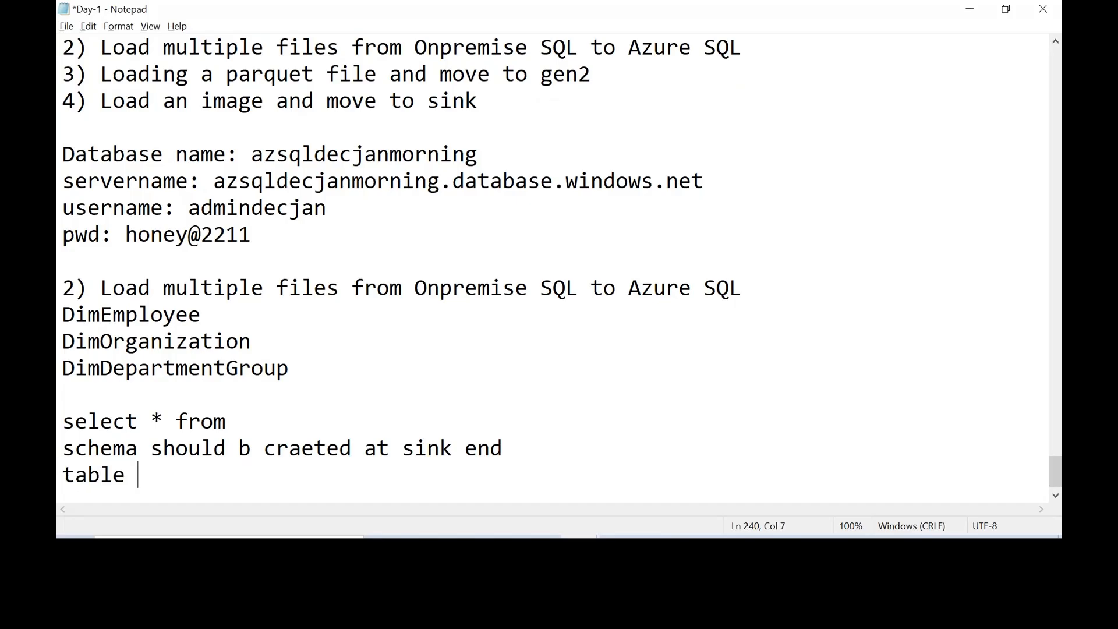
{"action": "type", "text": "name,dtatp"}
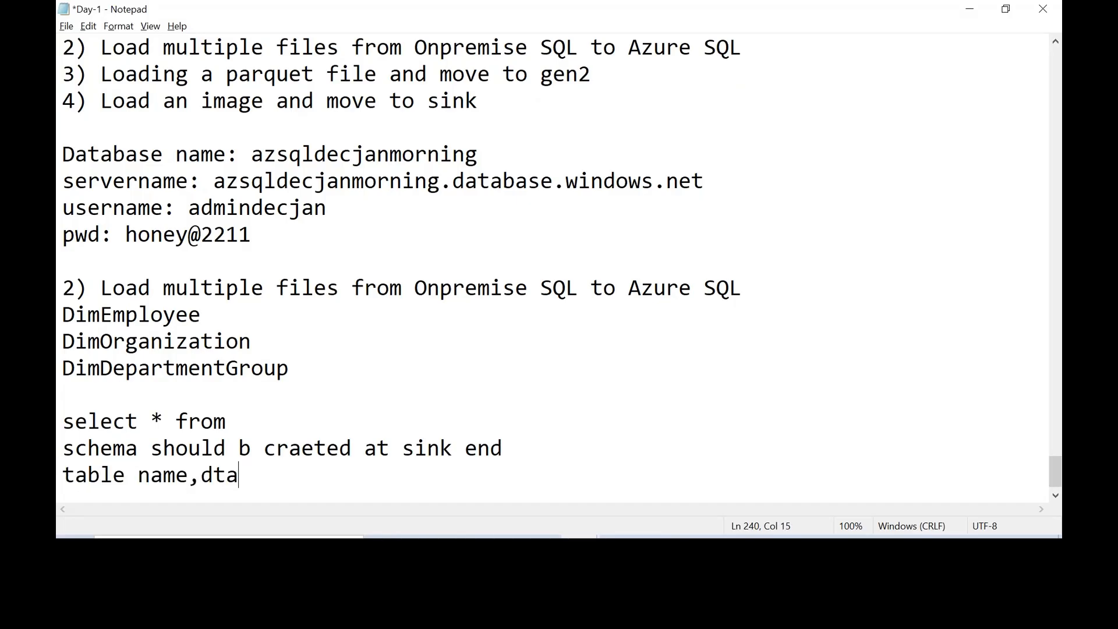
{"action": "key", "text": "BackSpace"}
{"action": "key", "text": "BackSpace"}
{"action": "key", "text": "BackSpace"}
{"action": "key", "text": "BackSpace"}
{"action": "type", "text": "ata type,column"}
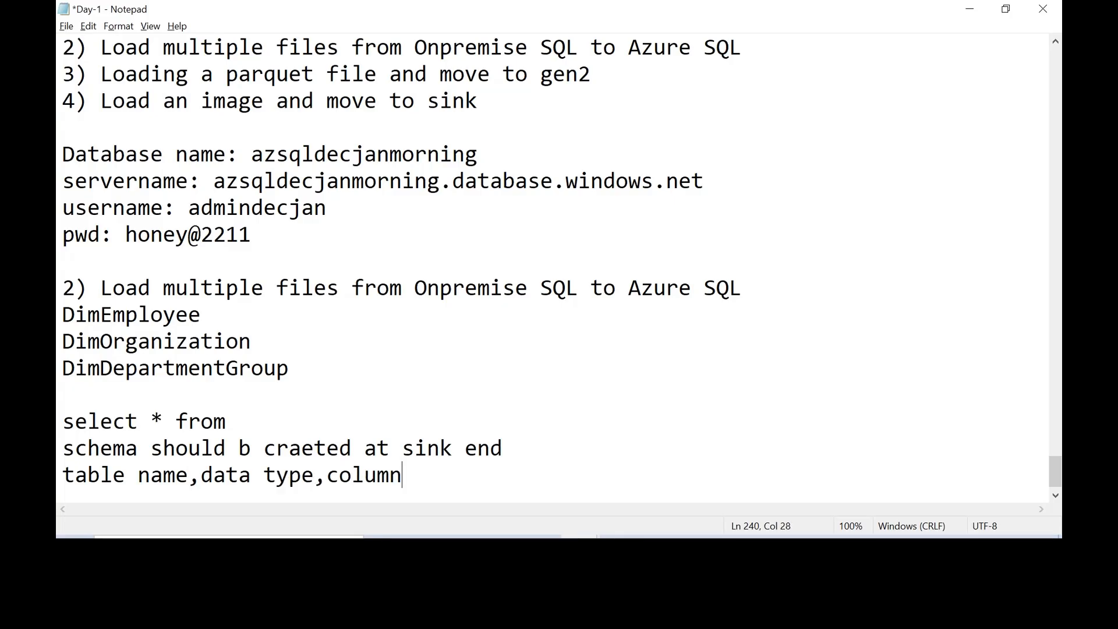
{"action": "type", "text": " names...."}
{"action": "key", "text": "Return"}
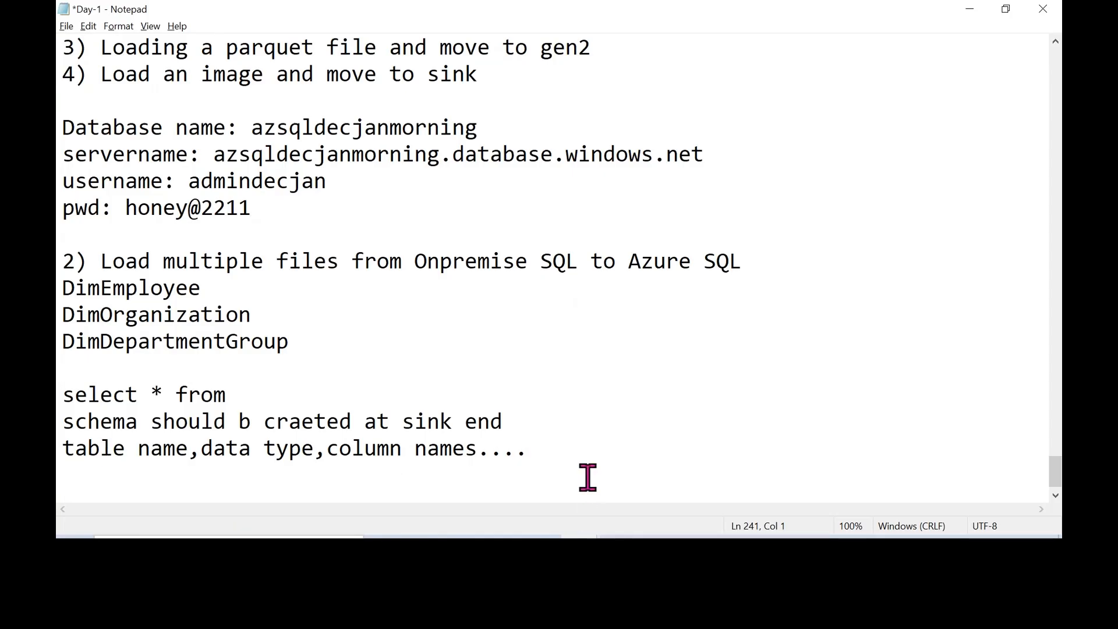
- Append "--- to move multilpe tables at once" to the end of the table name, data type and column names line
{"action": "left_click", "coordinate": [584, 441]}
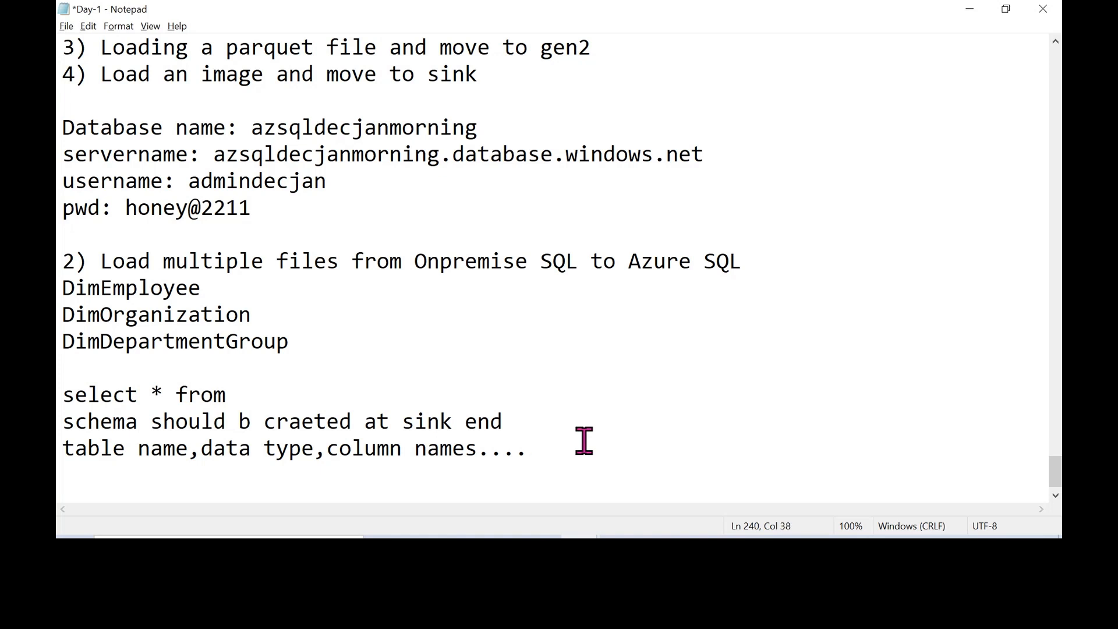
{"action": "type", "text": "--- to move multilpe t"}
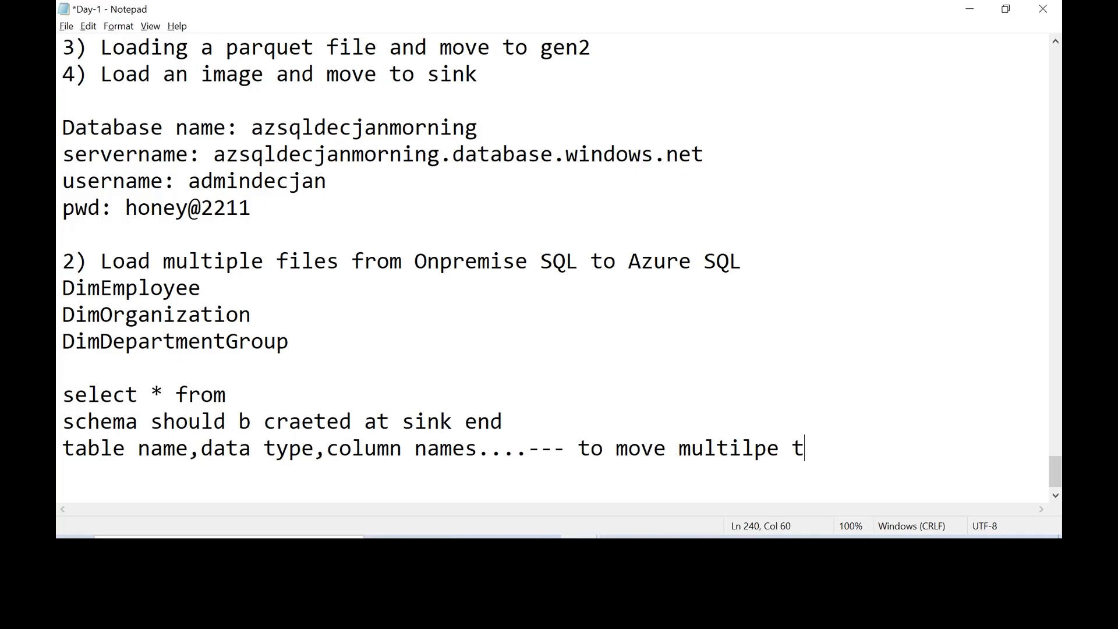
{"action": "type", "text": "ables at once"}
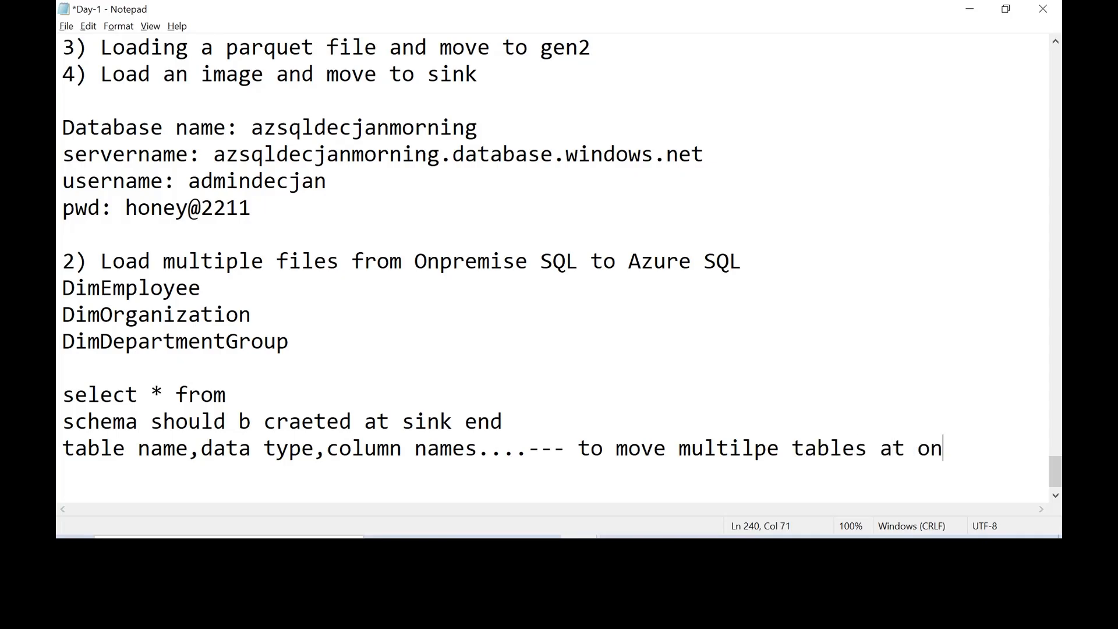
- Leave a blank line and add the note "1onprem --- 1 azsql" below it
{"action": "key", "text": "Return"}
{"action": "key", "text": "Return"}
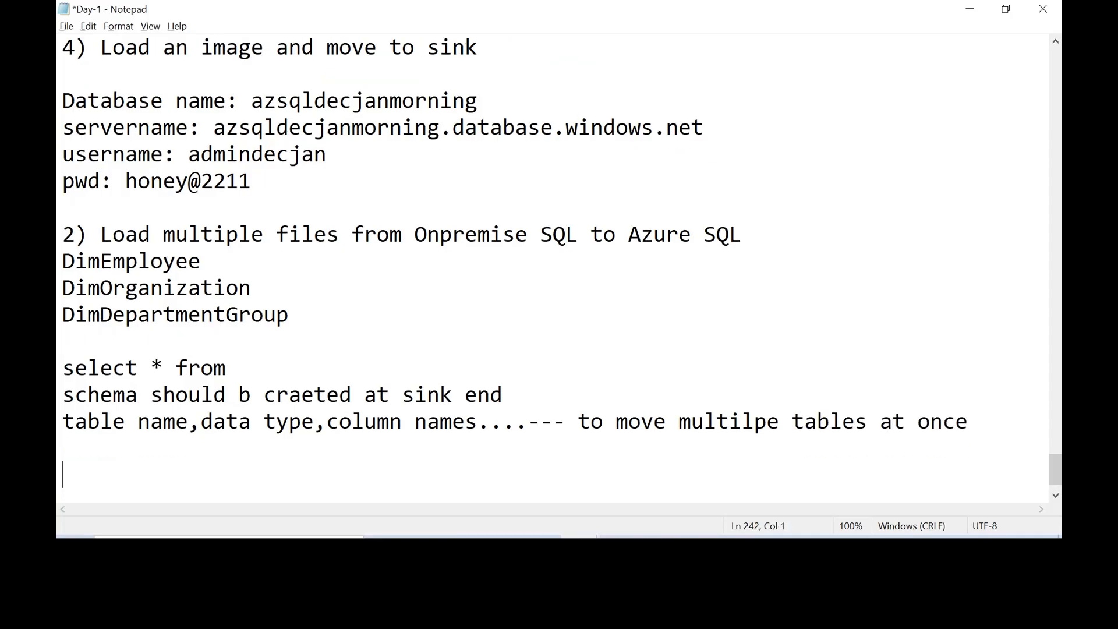
{"action": "type", "text": "1onpr"}
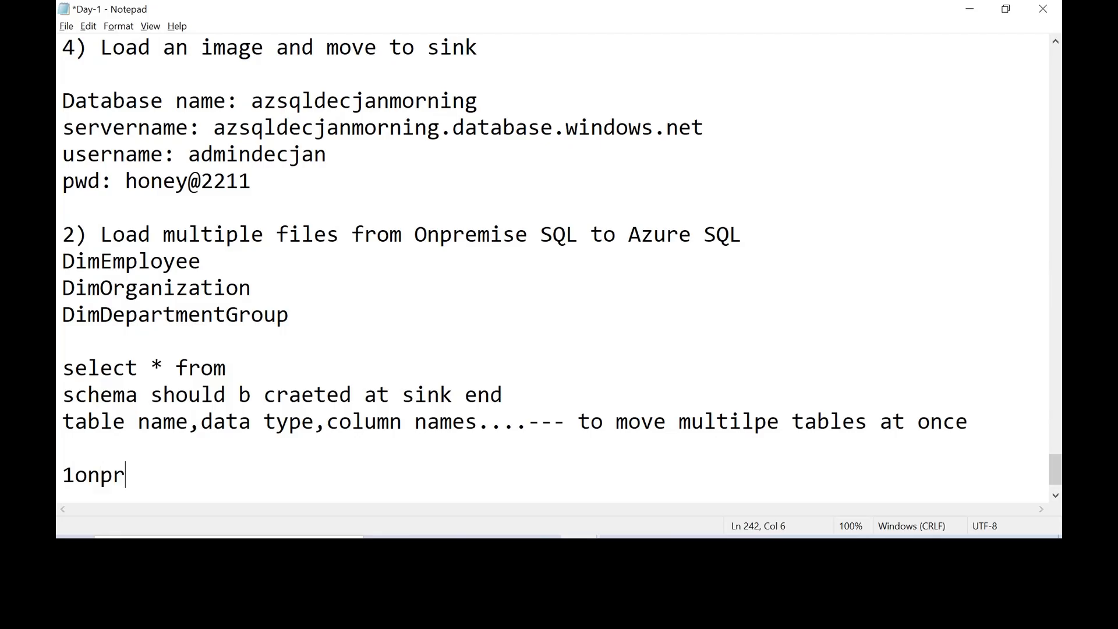
{"action": "type", "text": "em --- 1 sql"}
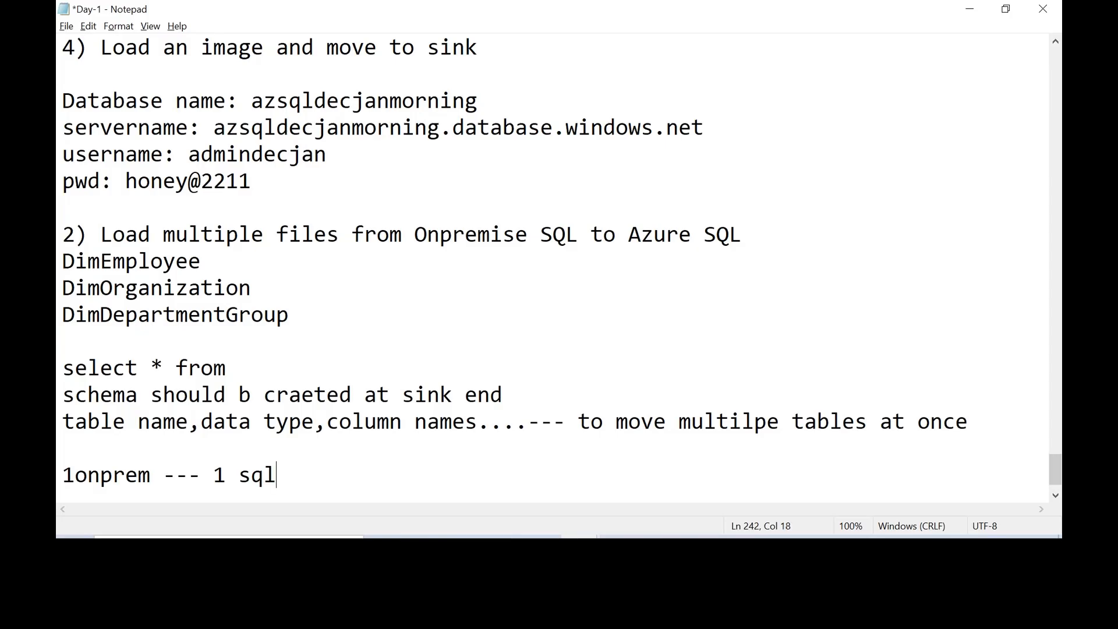
{"action": "key", "text": "Left"}
{"action": "key", "text": "Left"}
{"action": "key", "text": "Left"}
{"action": "type", "text": "az"}
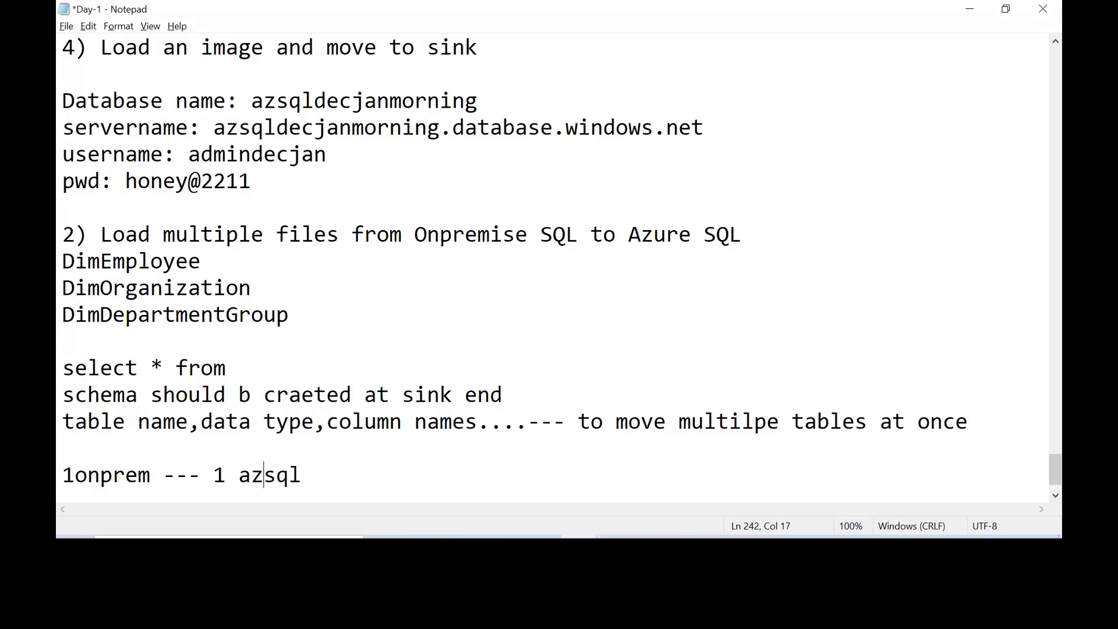
- Extend the onprem line with "---- copy ---auto create table"
{"action": "key", "text": "Right"}
{"action": "key", "text": "Right"}
{"action": "key", "text": "Right"}
{"action": "type", "text": "---- copy ---au"}
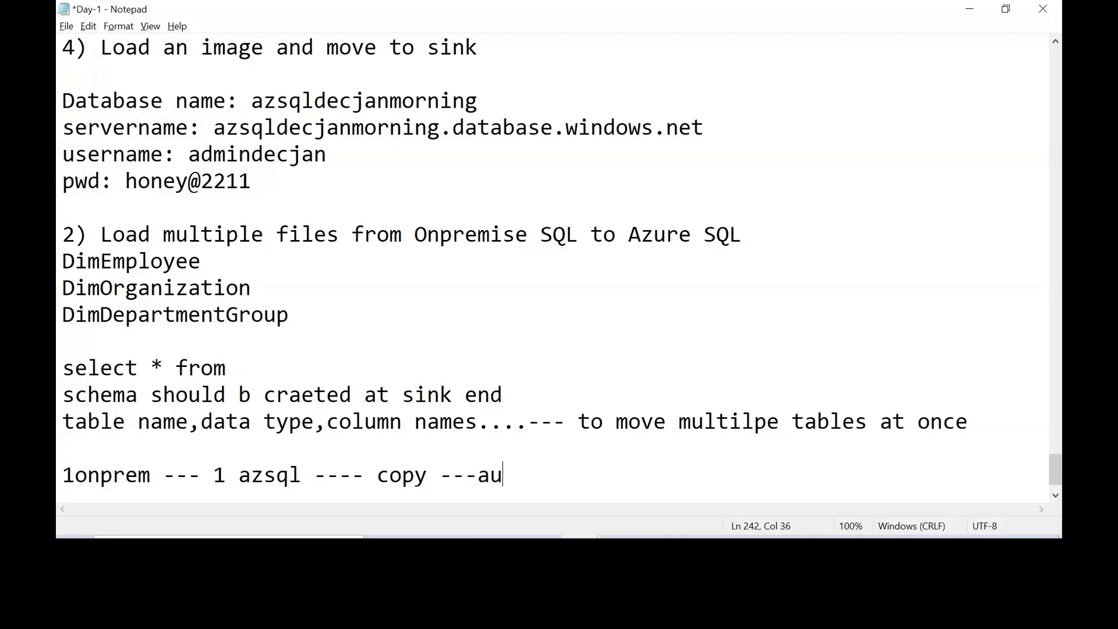
{"action": "type", "text": "to create table"}
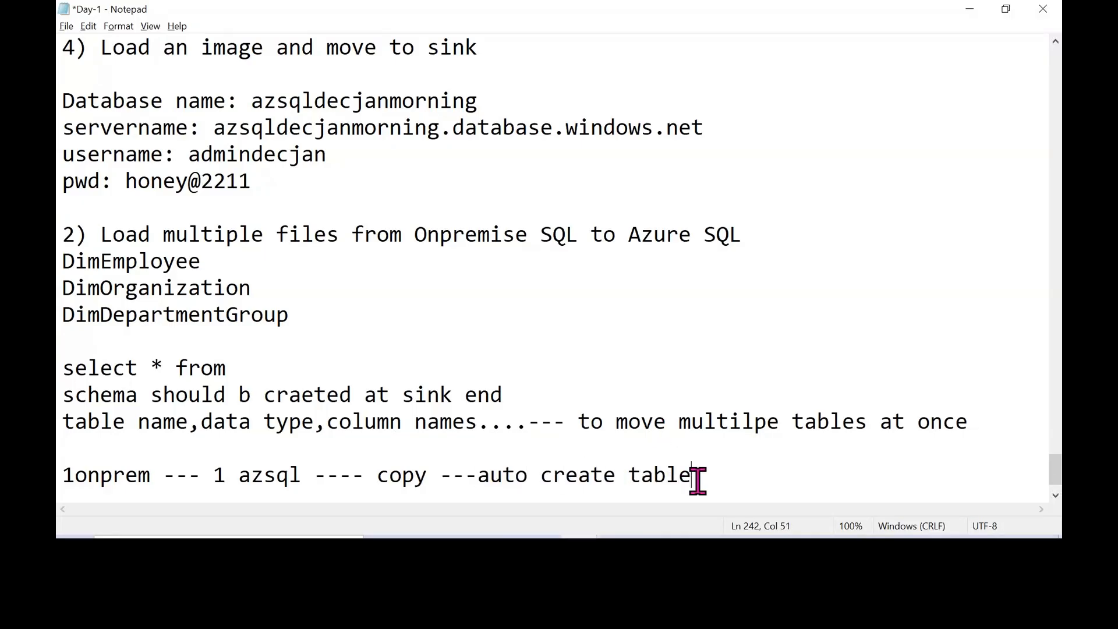
- Compare the auto create table note with the Table option in Copy data1's sink settings in Azure Data Factory, and return to Notepad
{"action": "left_click_drag", "start_coordinate": [693, 475], "coordinate": [529, 476]}
{"action": "key", "text": "alt+Tab"}
{"action": "scroll", "coordinate": [570, 475], "scroll_direction": "down", "scroll_amount": 2}
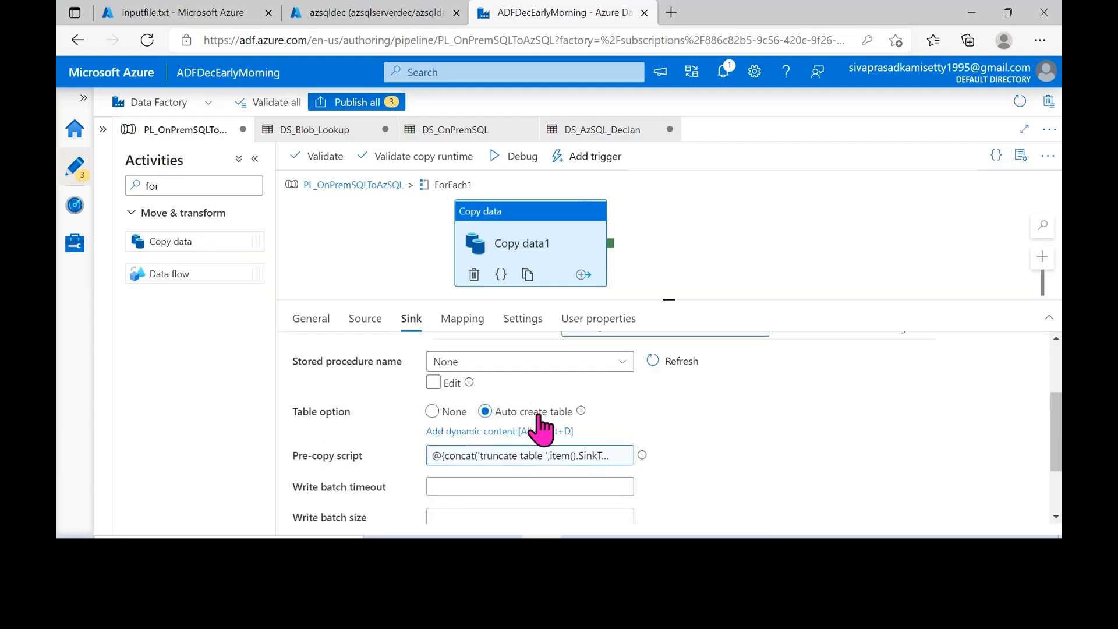
{"action": "key", "text": "alt+Tab"}
{"action": "left_click", "coordinate": [709, 475]}
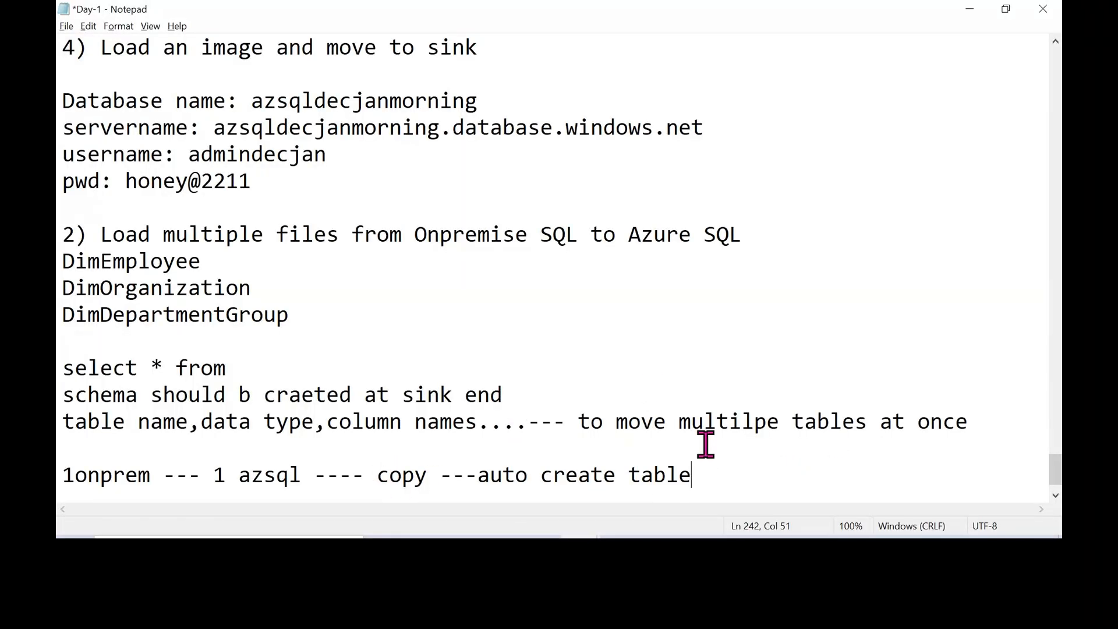
{"action": "left_click_drag", "start_coordinate": [749, 495], "coordinate": [61, 474]}
{"action": "left_click", "coordinate": [736, 480]}
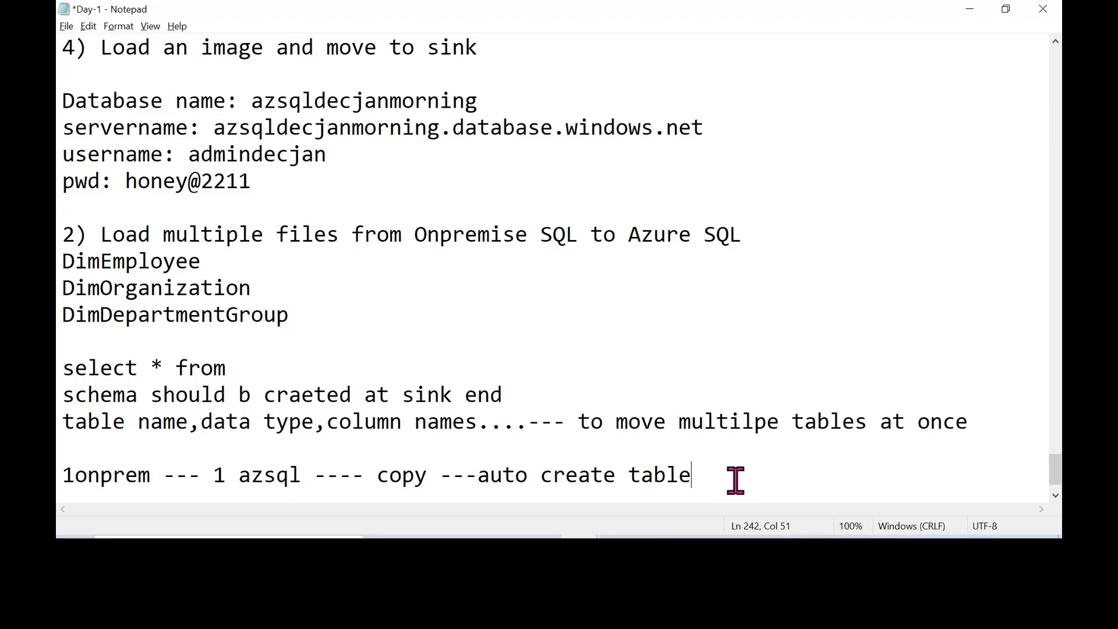
- Switch back to PL_OnPremSQLToAzSQL in Azure Data Factory, validate the pipeline and start a debug run
{"action": "left_click", "coordinate": [969, 10]}
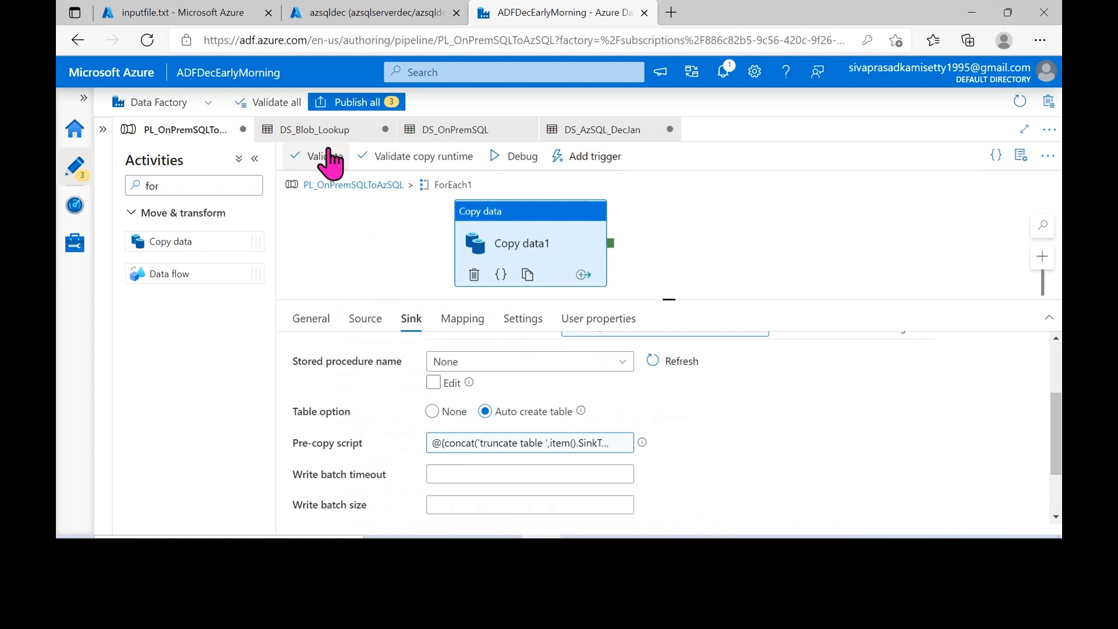
{"action": "left_click", "coordinate": [324, 156]}
{"action": "left_click", "coordinate": [777, 515]}
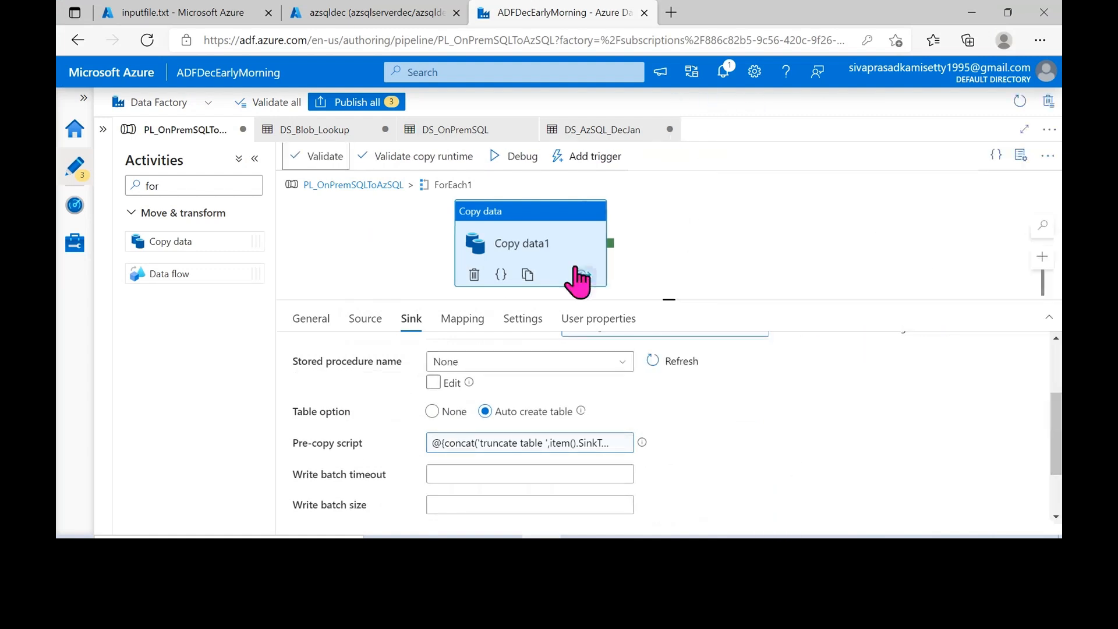
{"action": "left_click", "coordinate": [531, 160]}
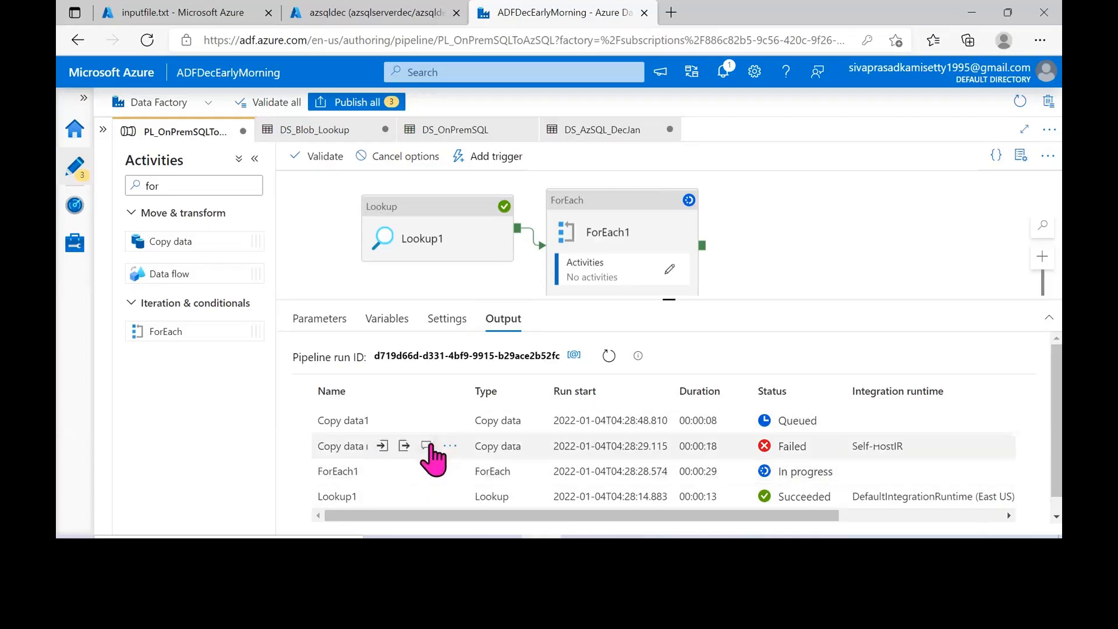
- Examine the error details of the failed Copy data1 run for the sink object named in the message, and close them
{"action": "left_click", "coordinate": [431, 447]}
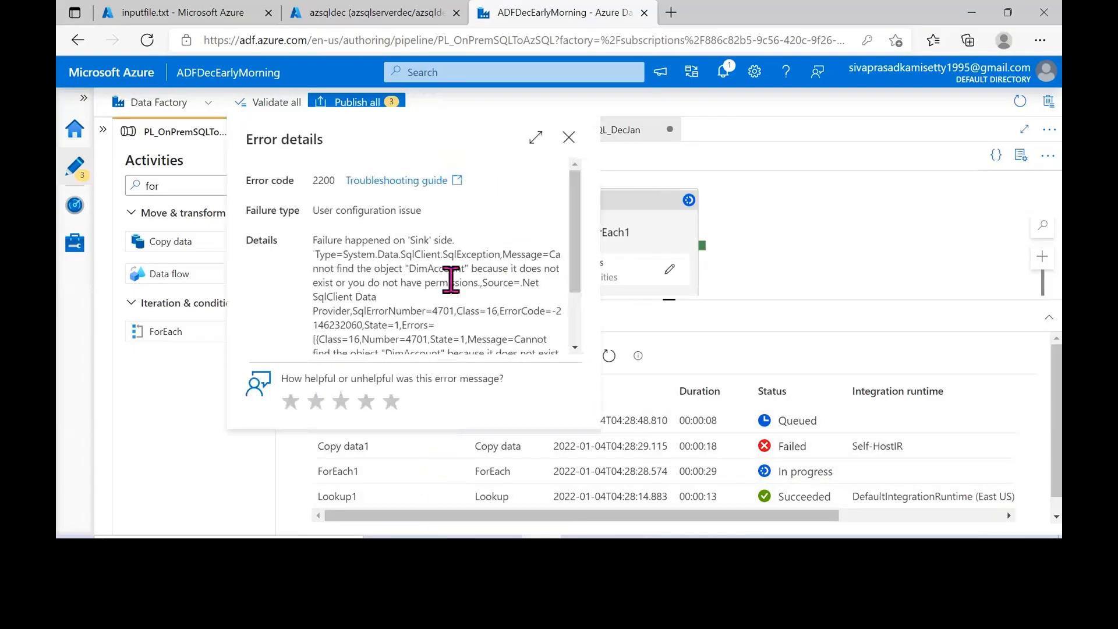
{"action": "double_click", "coordinate": [431, 268]}
{"action": "double_click", "coordinate": [366, 295]}
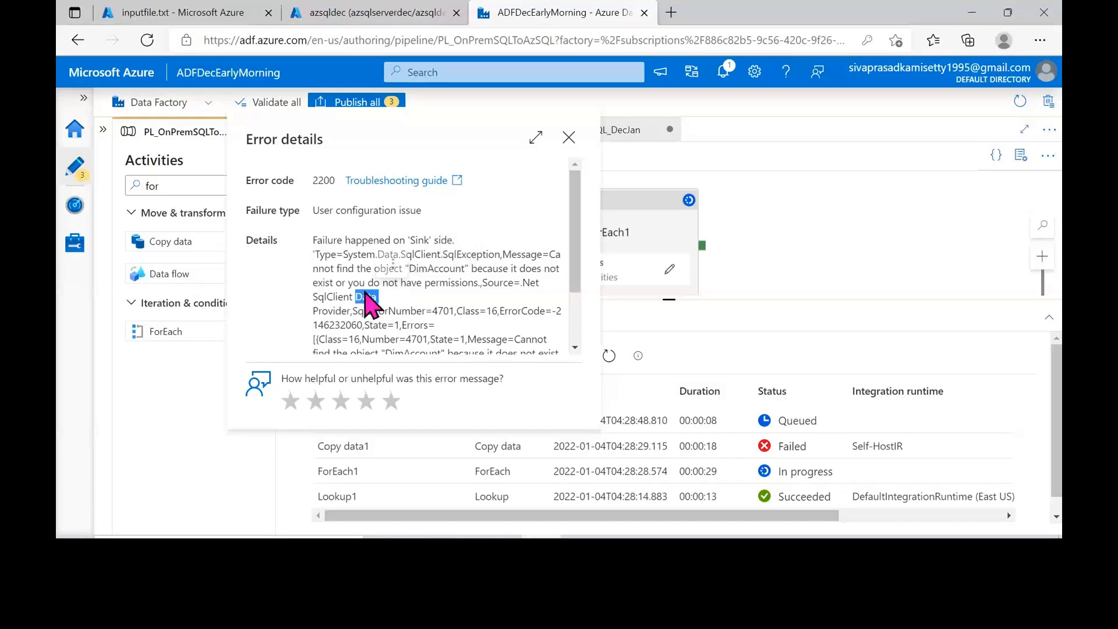
{"action": "left_click", "coordinate": [427, 290]}
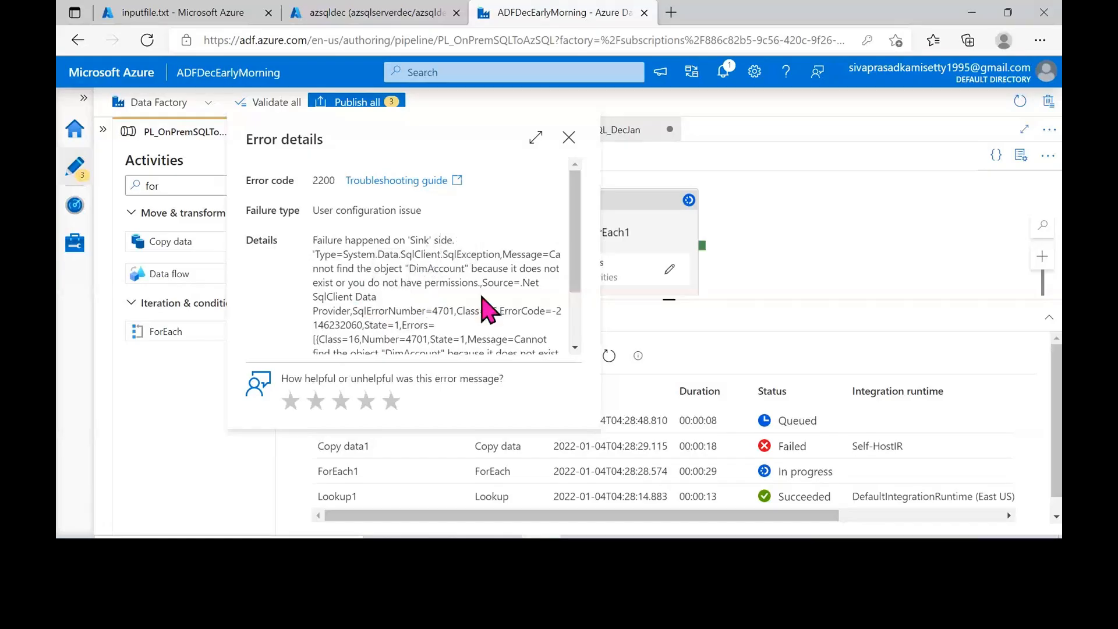
{"action": "double_click", "coordinate": [425, 267]}
{"action": "left_click_drag", "start_coordinate": [525, 269], "coordinate": [488, 283]}
{"action": "left_click", "coordinate": [441, 304]}
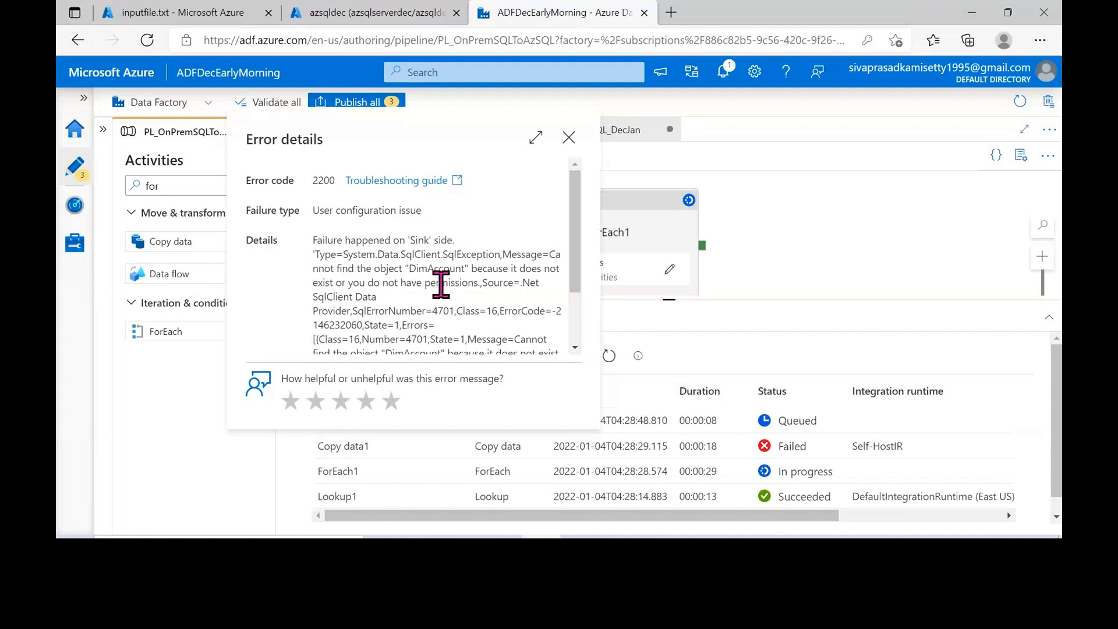
{"action": "double_click", "coordinate": [451, 282]}
{"action": "double_click", "coordinate": [438, 268]}
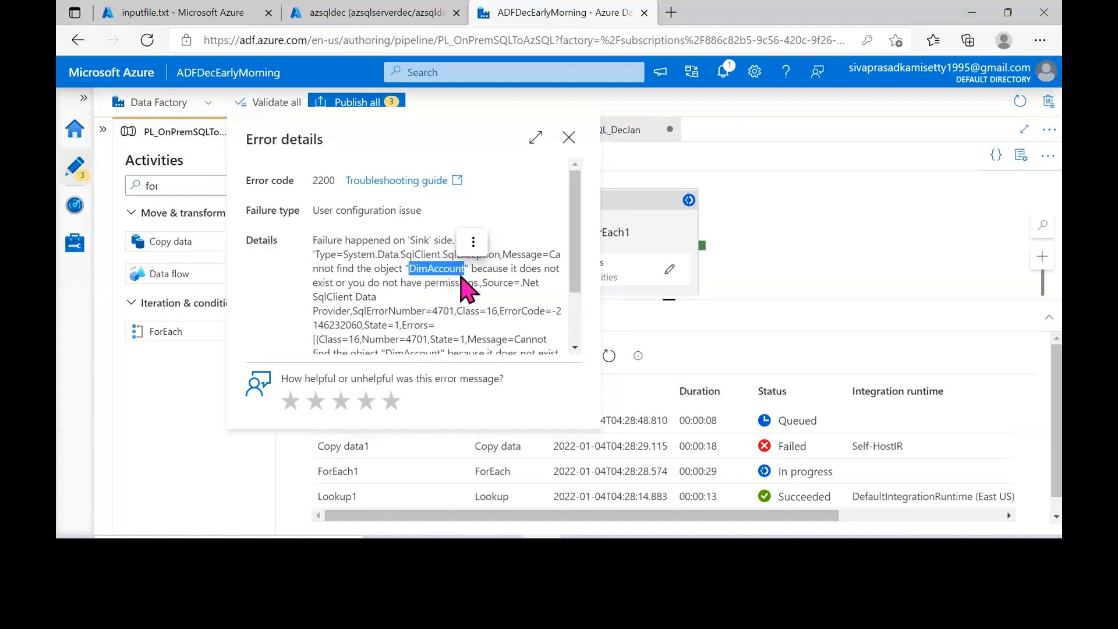
{"action": "left_click", "coordinate": [392, 302]}
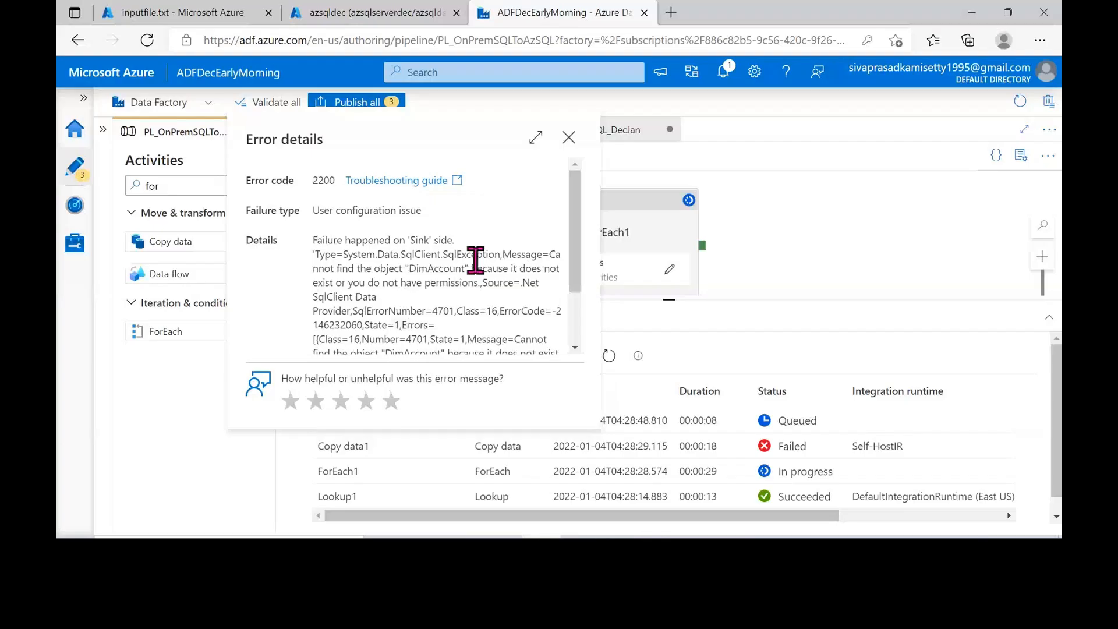
{"action": "left_click", "coordinate": [569, 138]}
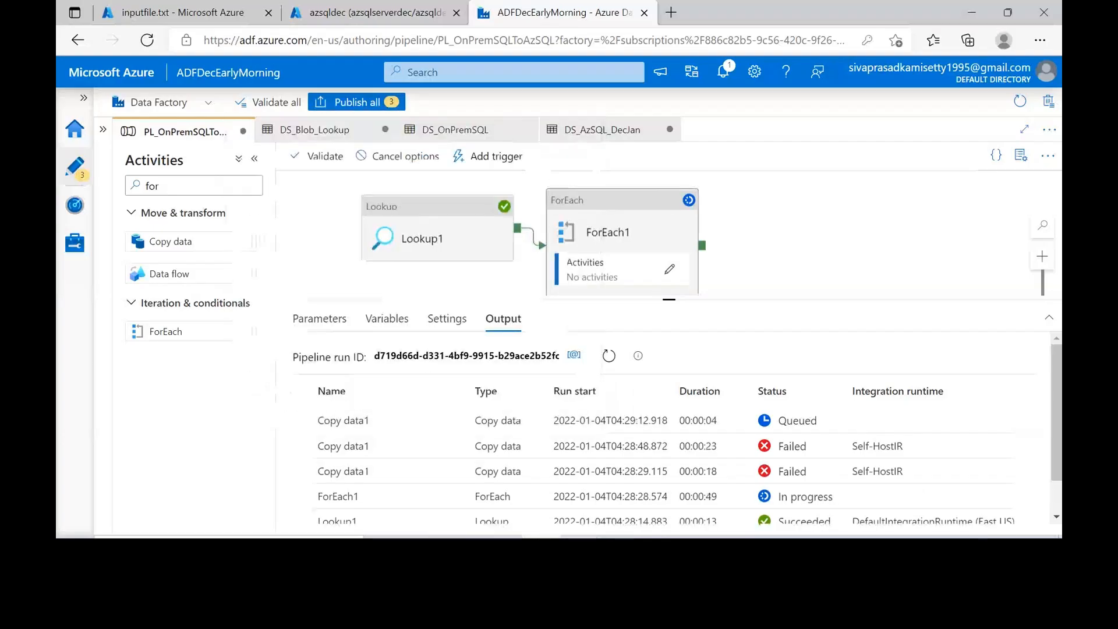
- Refresh the run output and inspect the error details of both failed Copy data1 runs and the input of the queued one
{"action": "left_click", "coordinate": [615, 354]}
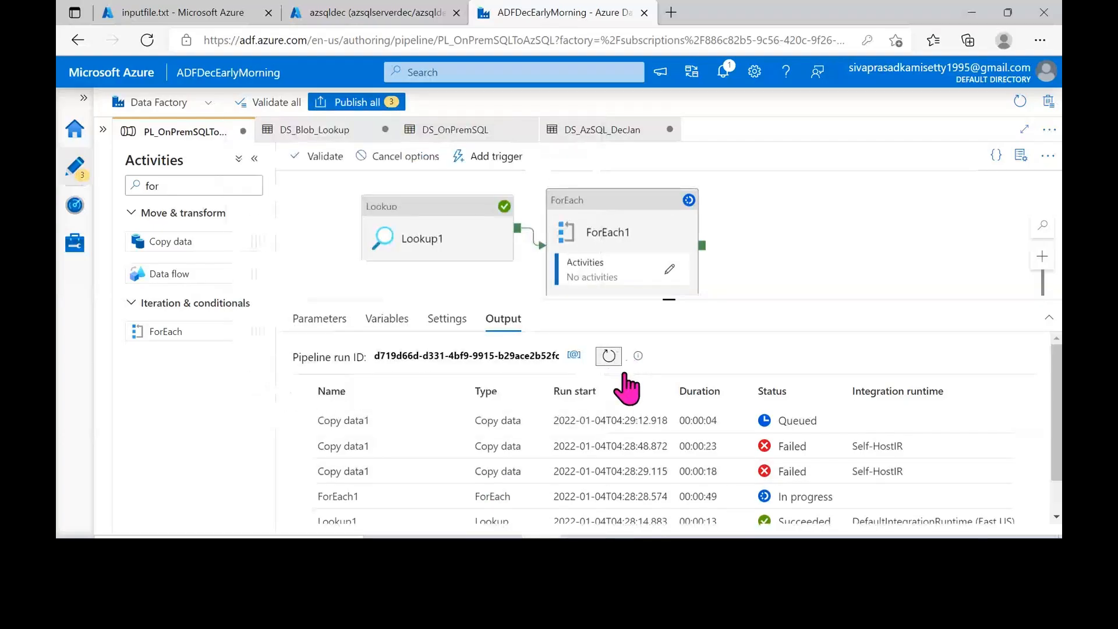
{"action": "scroll", "coordinate": [649, 465], "scroll_direction": "down", "scroll_amount": 1}
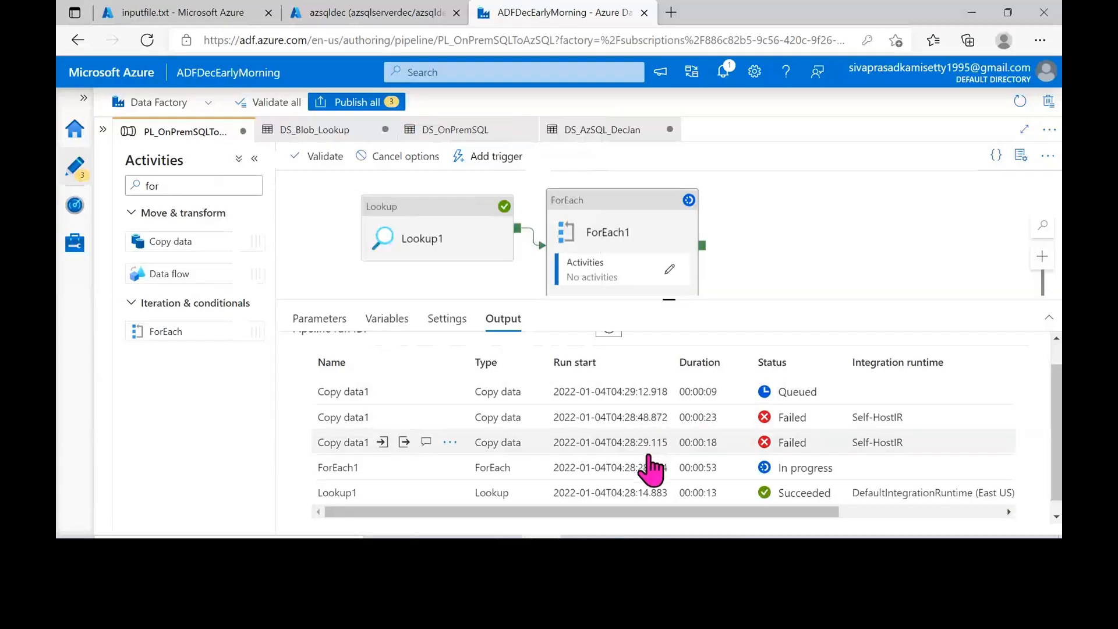
{"action": "left_click", "coordinate": [426, 417]}
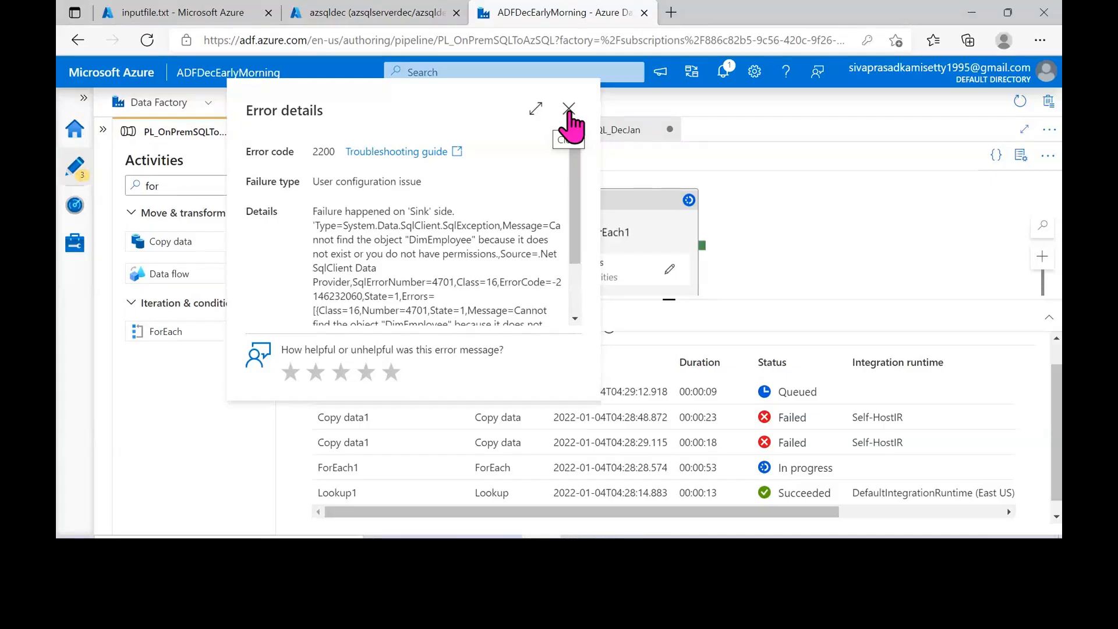
{"action": "left_click", "coordinate": [568, 110]}
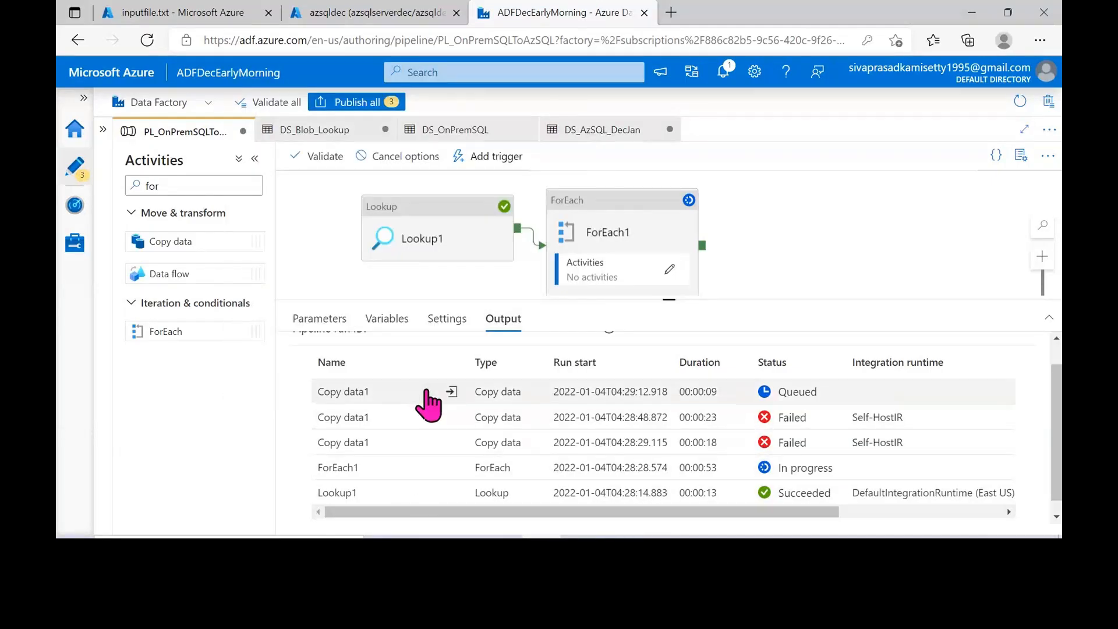
{"action": "left_click", "coordinate": [429, 442]}
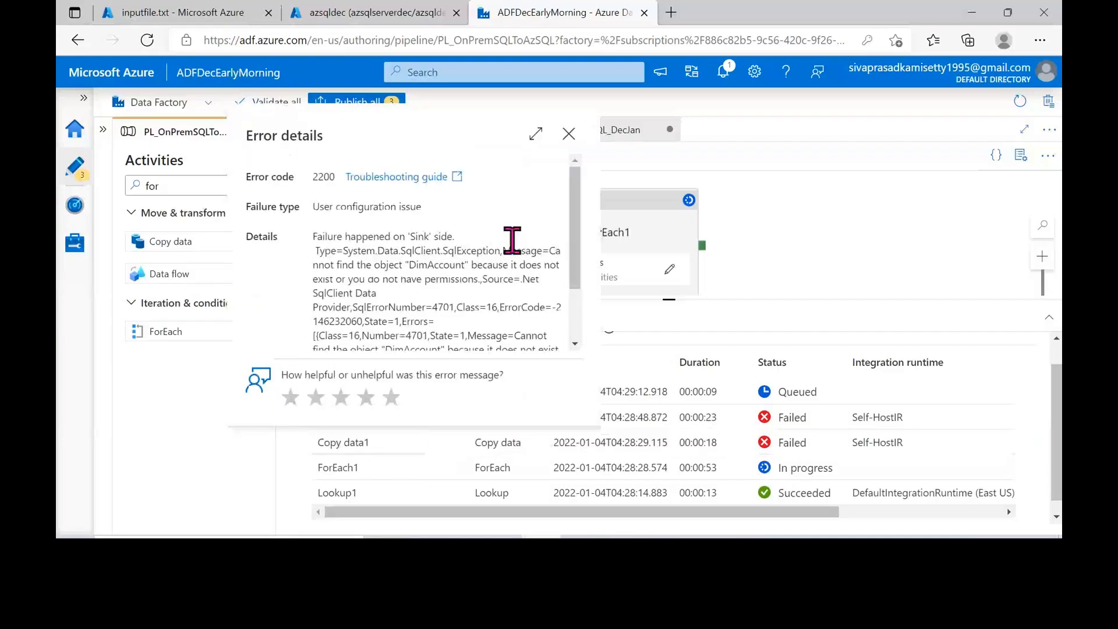
{"action": "left_click", "coordinate": [569, 134]}
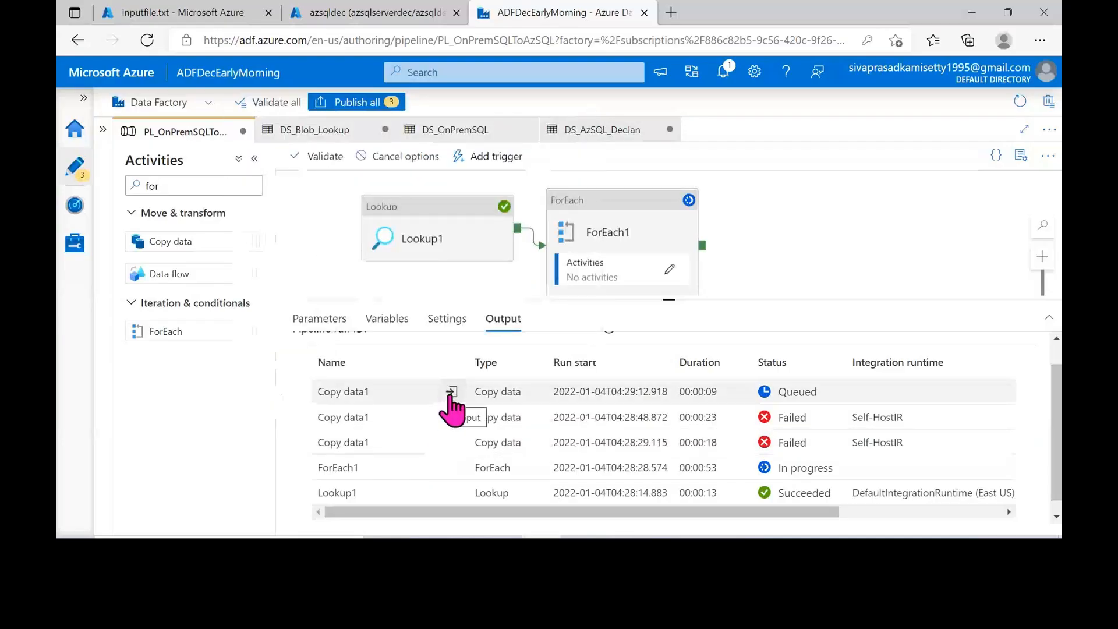
{"action": "left_click", "coordinate": [452, 391]}
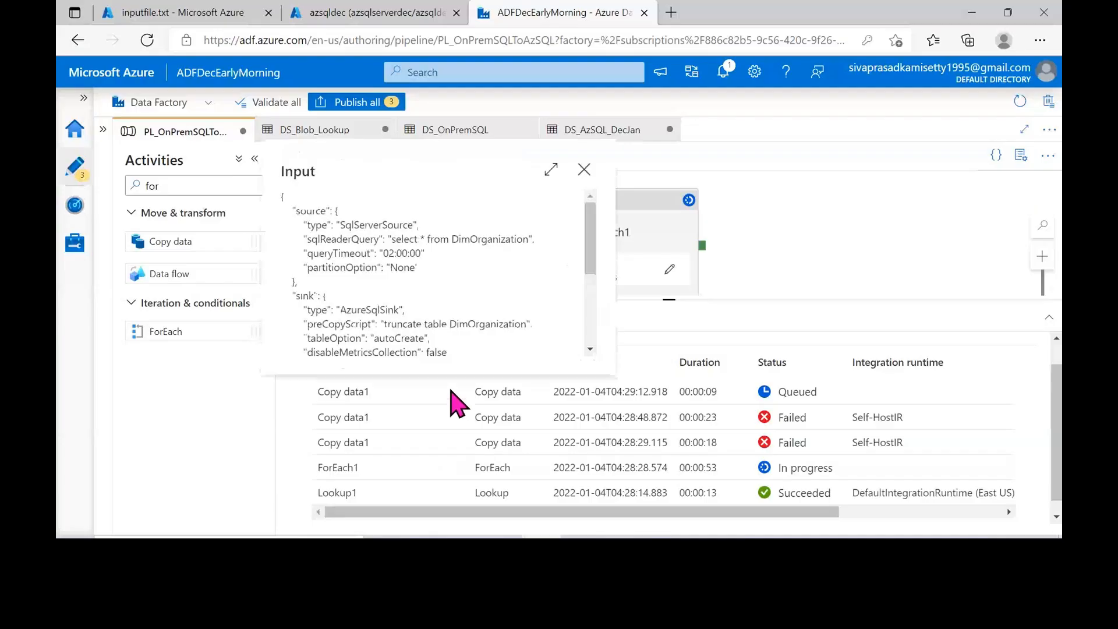
{"action": "left_click", "coordinate": [584, 170]}
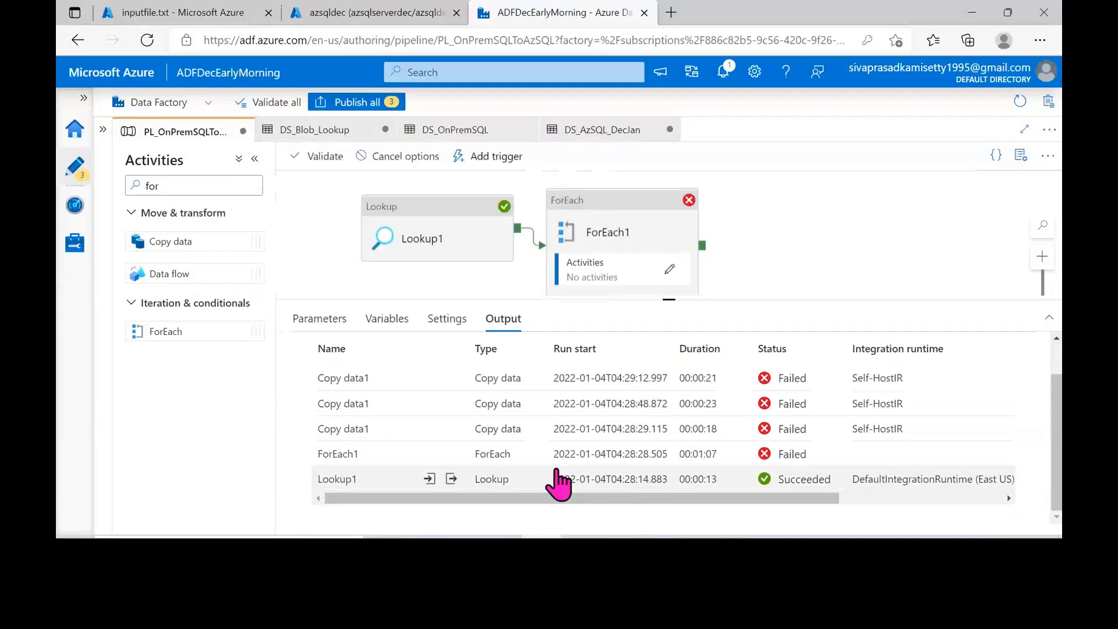
- Review ForEach1's error details, and inspect the sink settings and pre-copy script of the Copy data1 activity inside it
{"action": "left_click", "coordinate": [457, 455]}
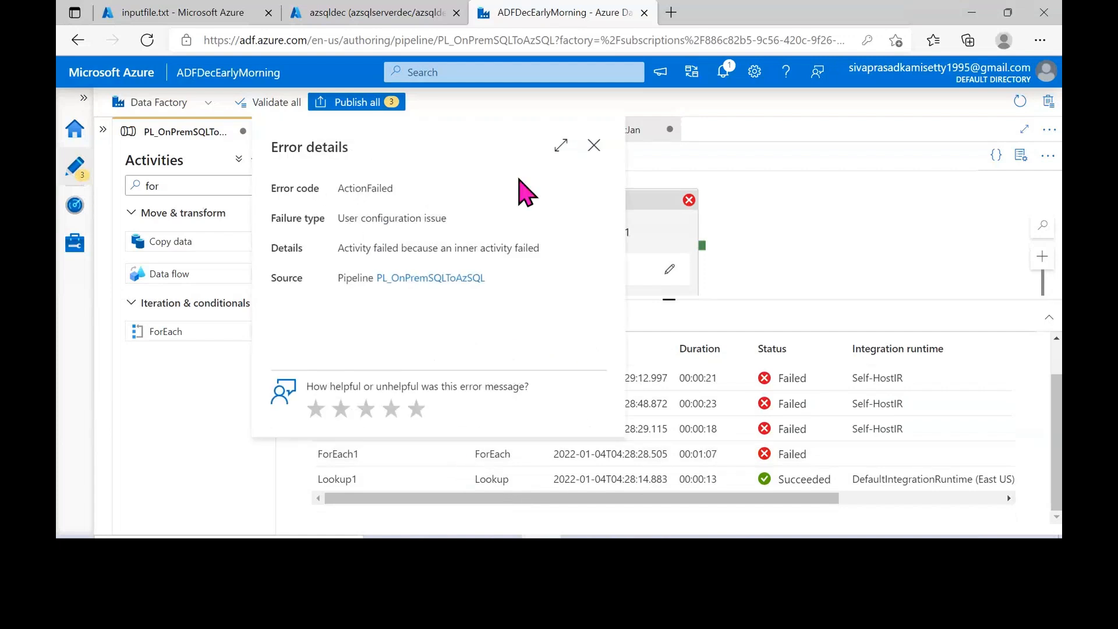
{"action": "left_click", "coordinate": [594, 146]}
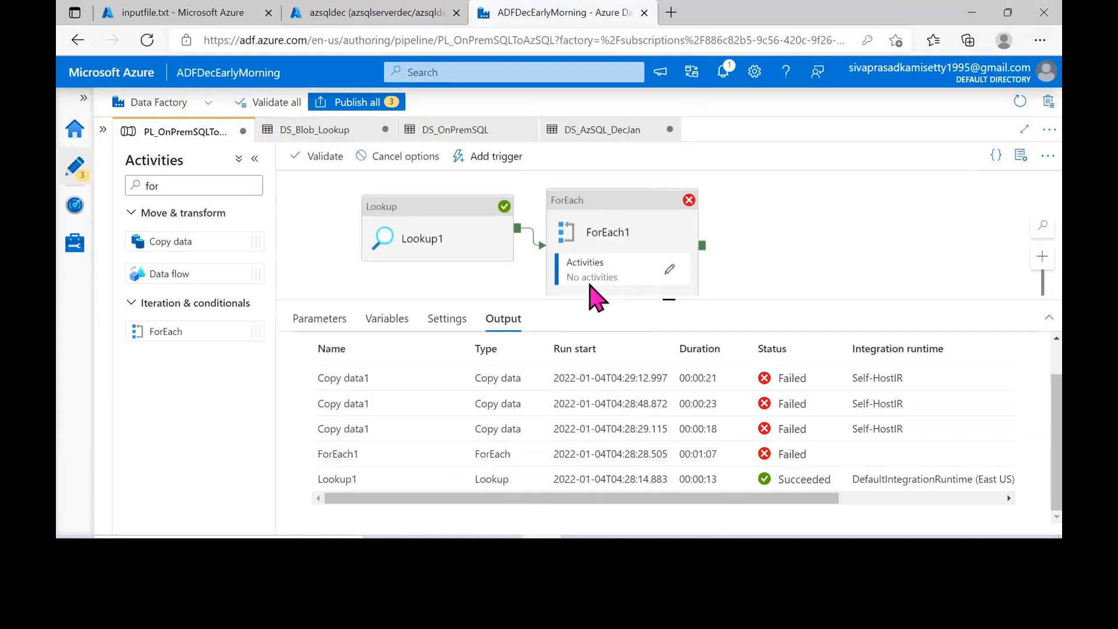
{"action": "left_click", "coordinate": [629, 216]}
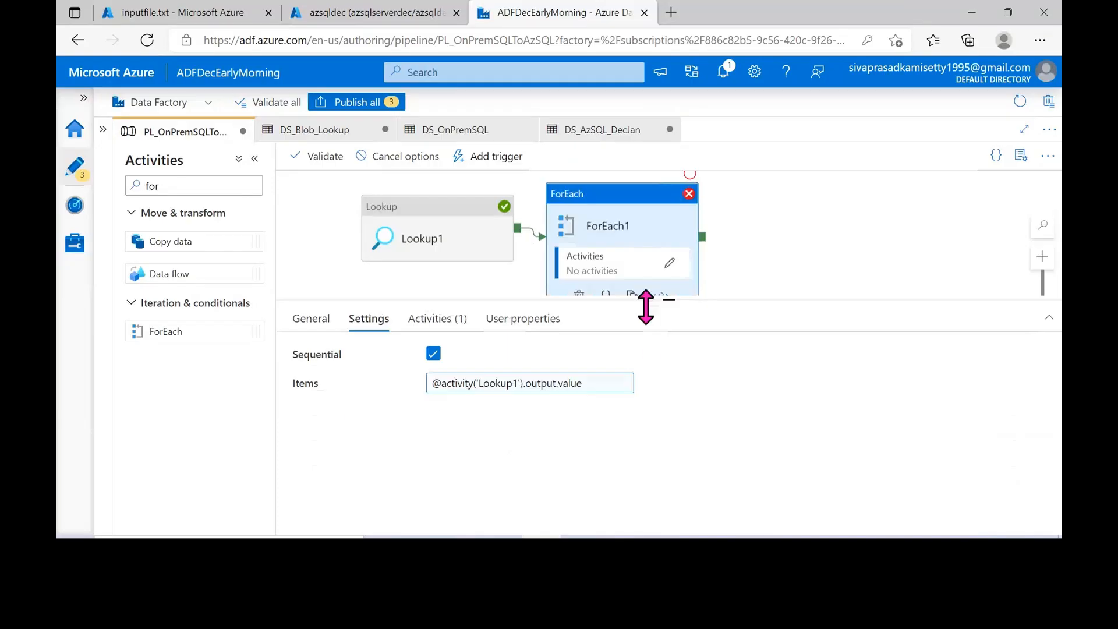
{"action": "left_click_drag", "start_coordinate": [643, 299], "coordinate": [650, 365]}
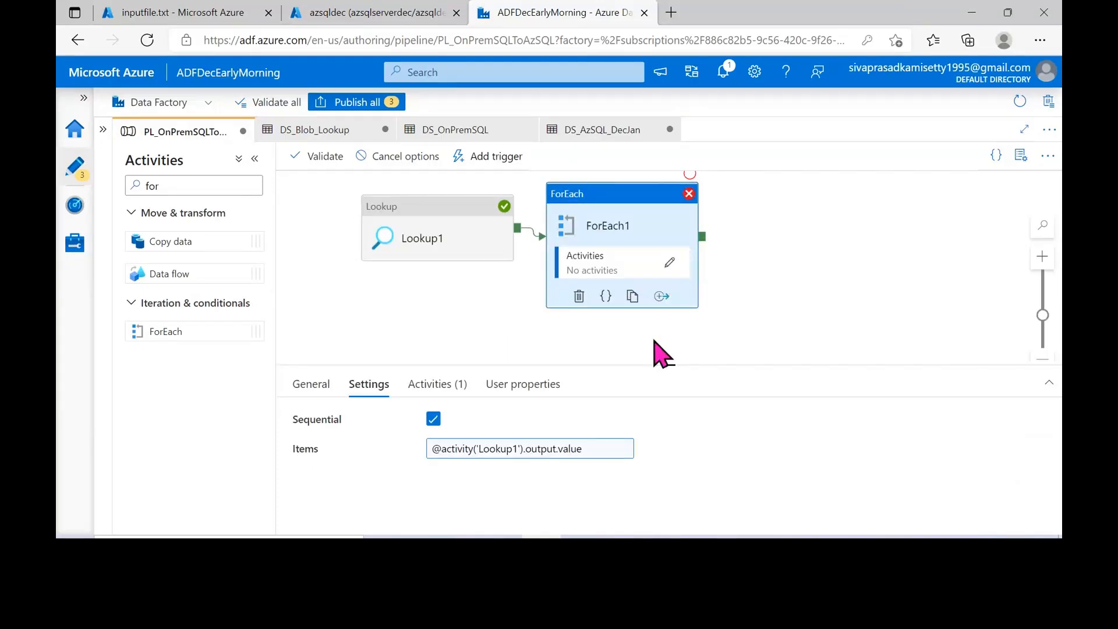
{"action": "left_click", "coordinate": [670, 263]}
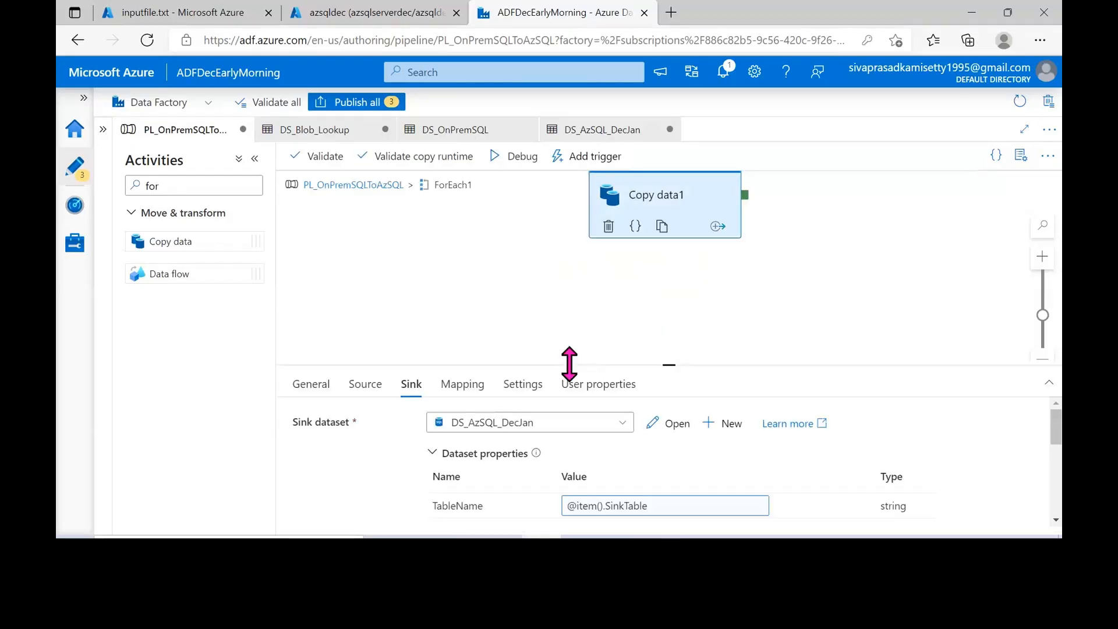
{"action": "left_click_drag", "start_coordinate": [569, 363], "coordinate": [586, 241]}
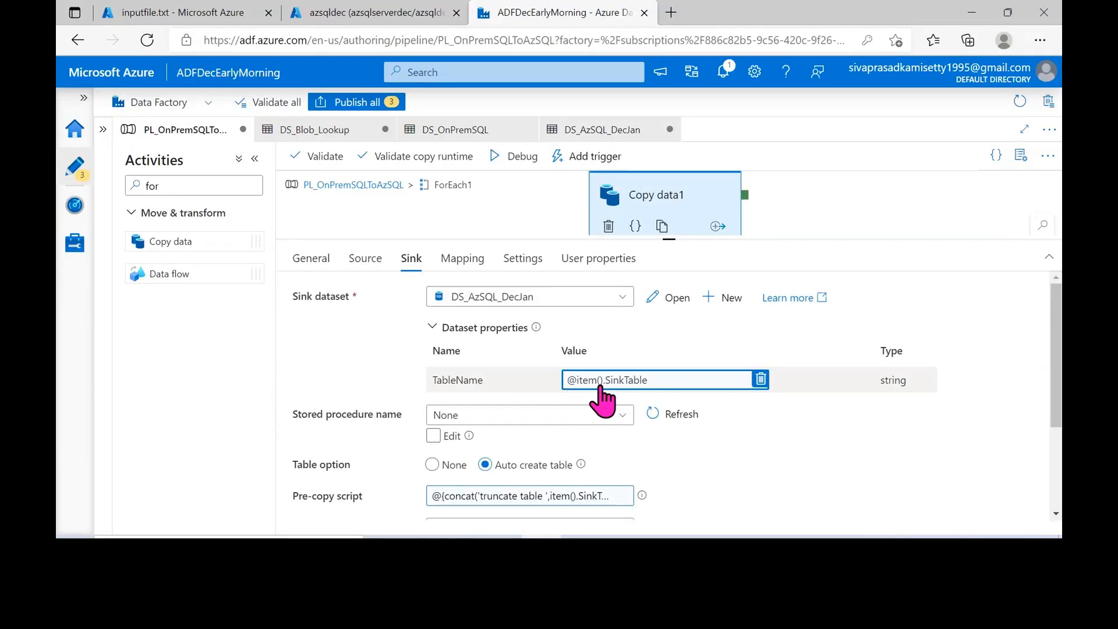
{"action": "left_click", "coordinate": [530, 498]}
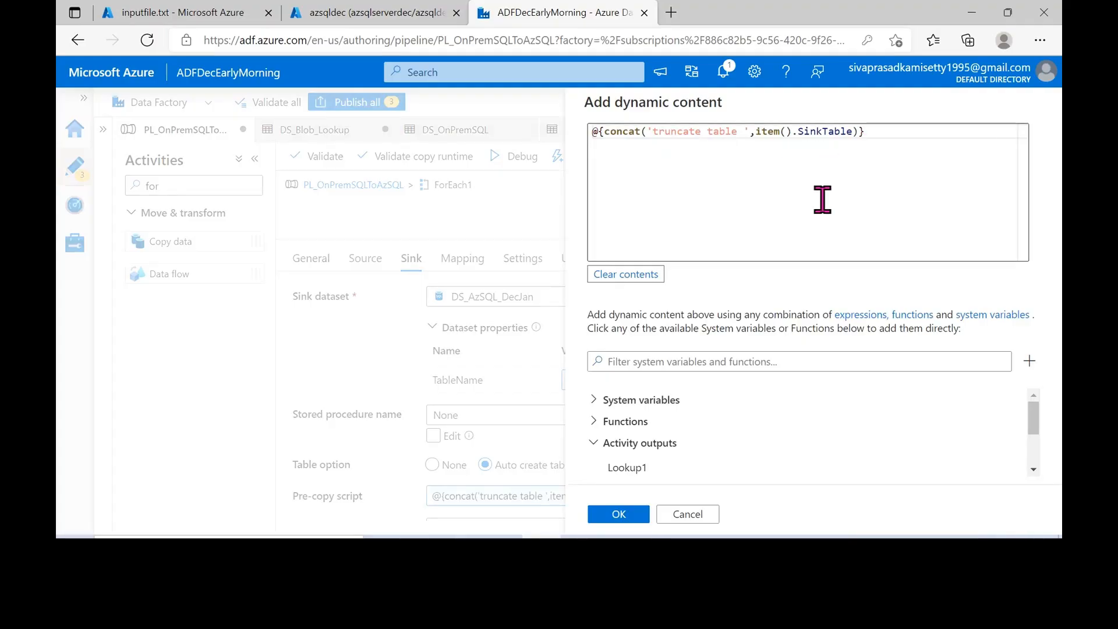
{"action": "left_click", "coordinate": [626, 518]}
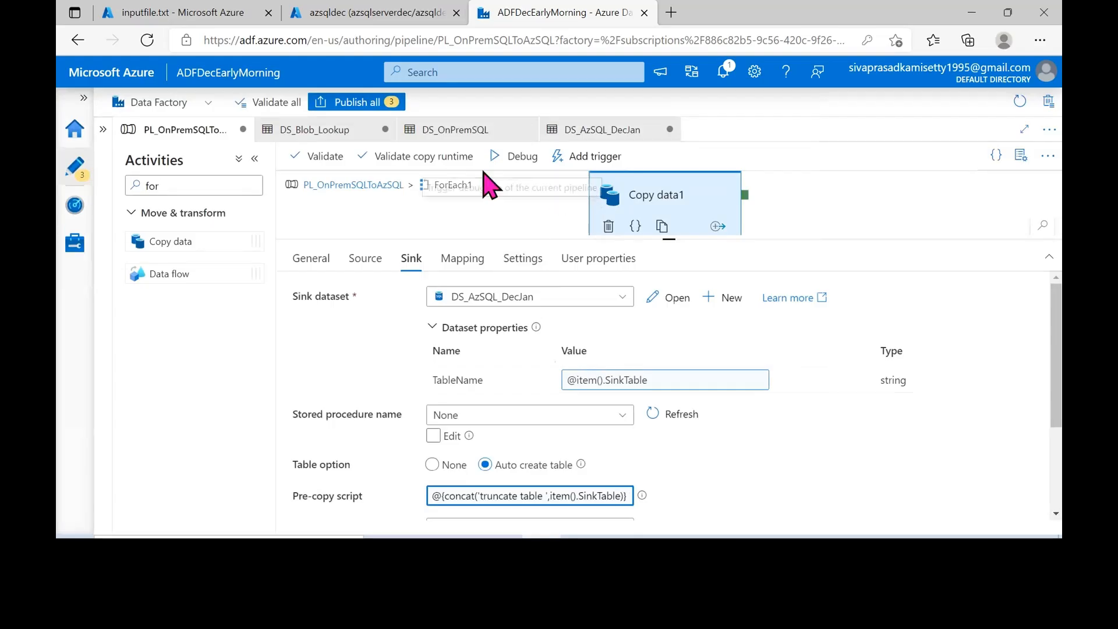
- Check the connection and parameters of the sink dataset DS_AzSQL_DecJan, and return to PL_OnPremSQLToAzSQL
{"action": "left_click", "coordinate": [663, 297]}
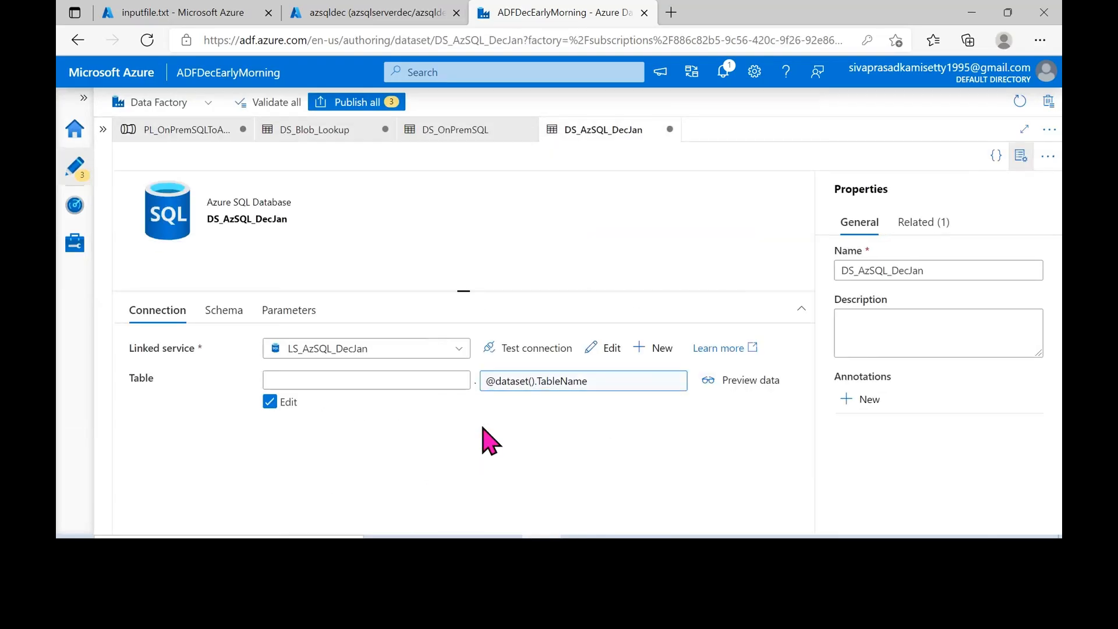
{"action": "left_click", "coordinate": [280, 312]}
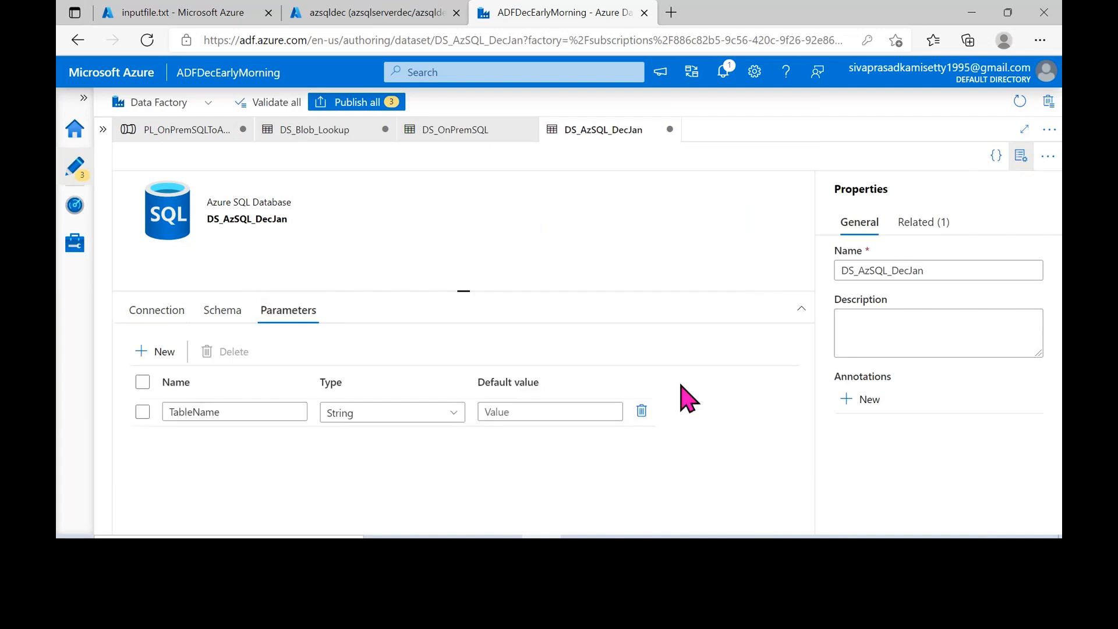
{"action": "left_click", "coordinate": [174, 317]}
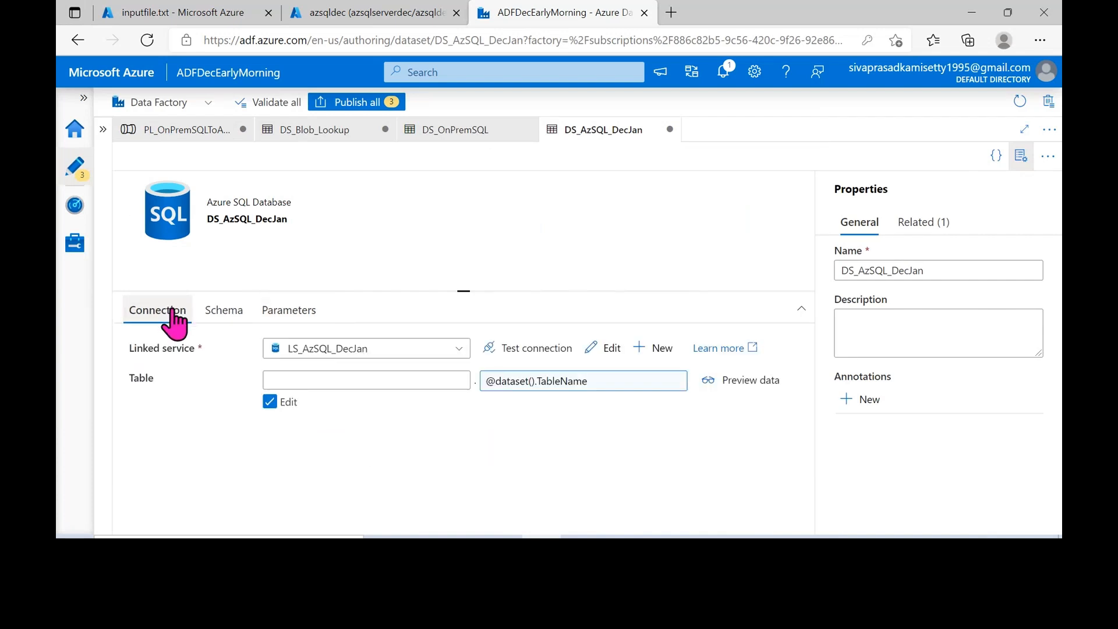
{"action": "left_click", "coordinate": [1022, 156]}
{"action": "left_click", "coordinate": [201, 133]}
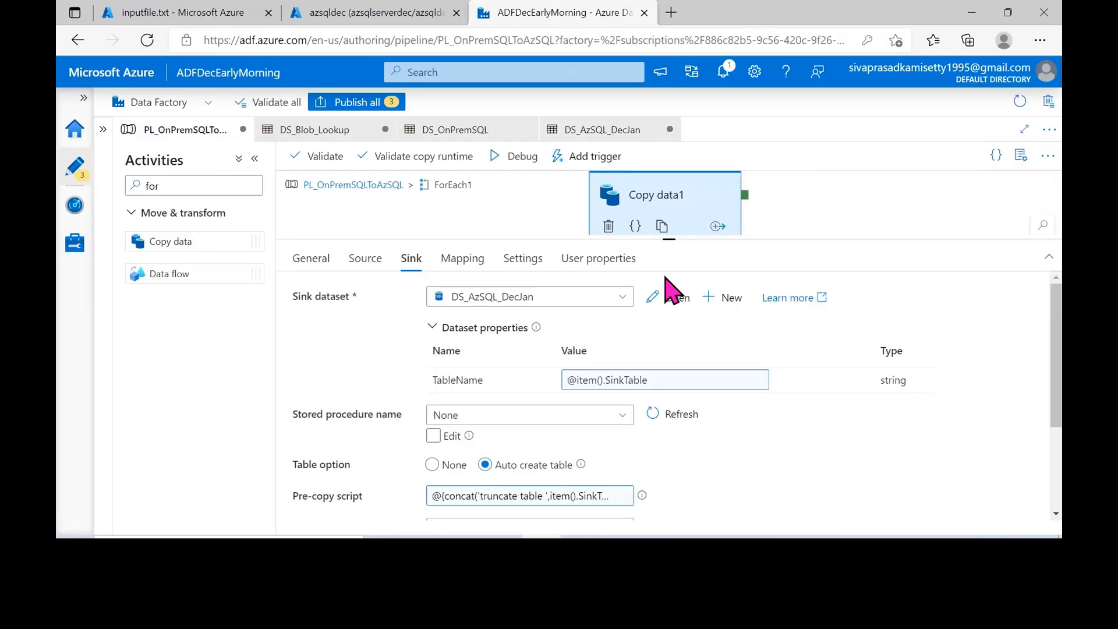
- Switch to SQL Server Management Studio and examine the Tables folder of the azsqldecjanmorning database
{"action": "key", "text": "alt+Tab"}
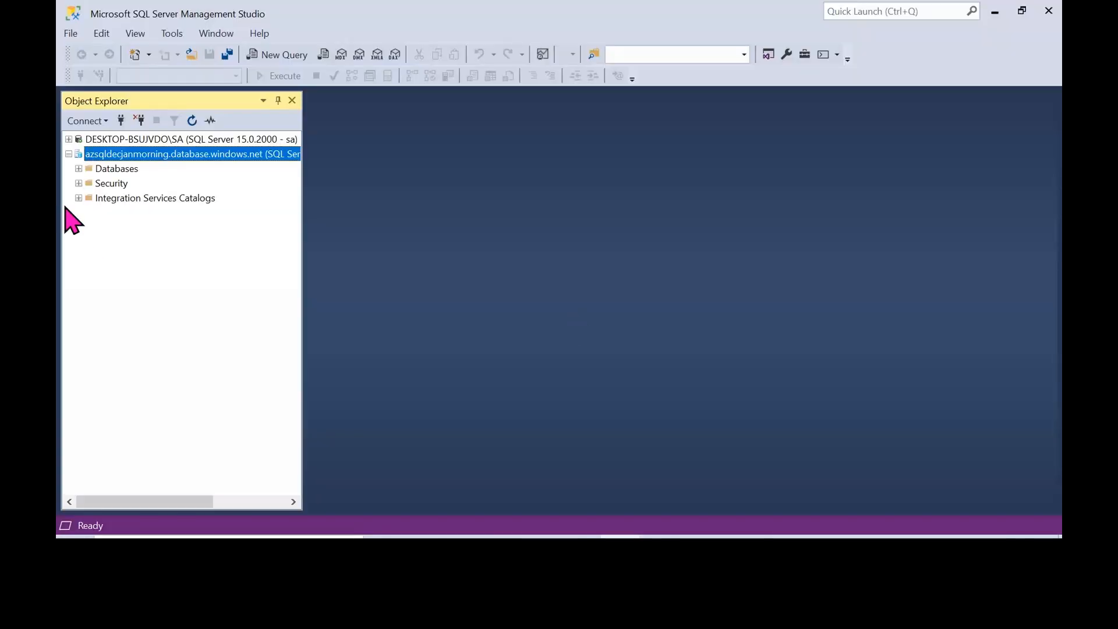
{"action": "left_click", "coordinate": [79, 168]}
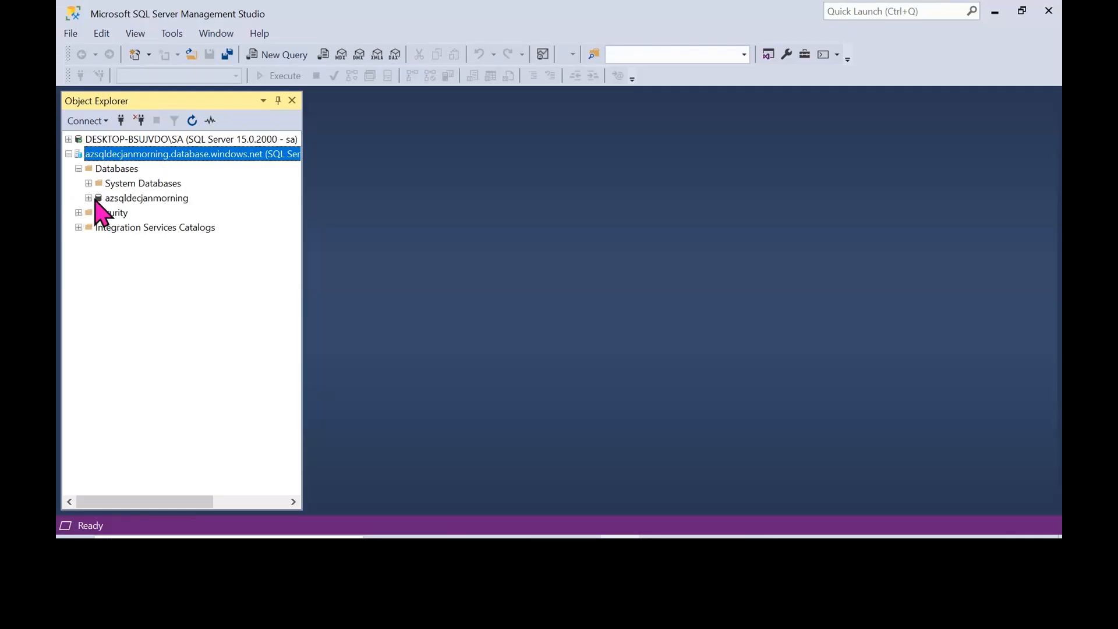
{"action": "left_click", "coordinate": [89, 198]}
{"action": "left_click", "coordinate": [98, 228]}
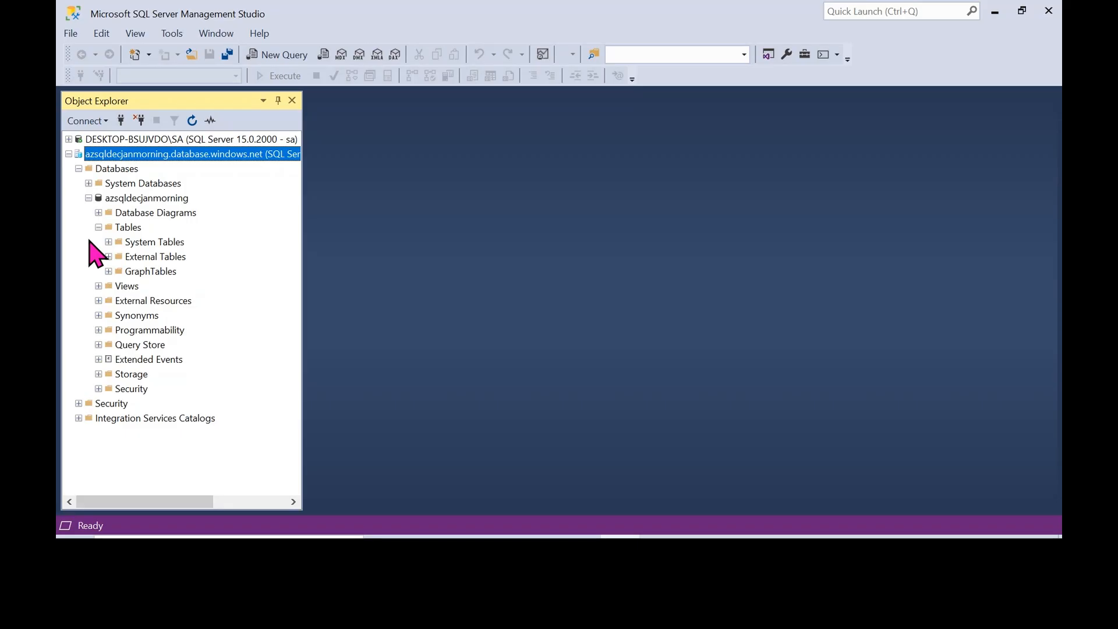
{"action": "left_click", "coordinate": [88, 198]}
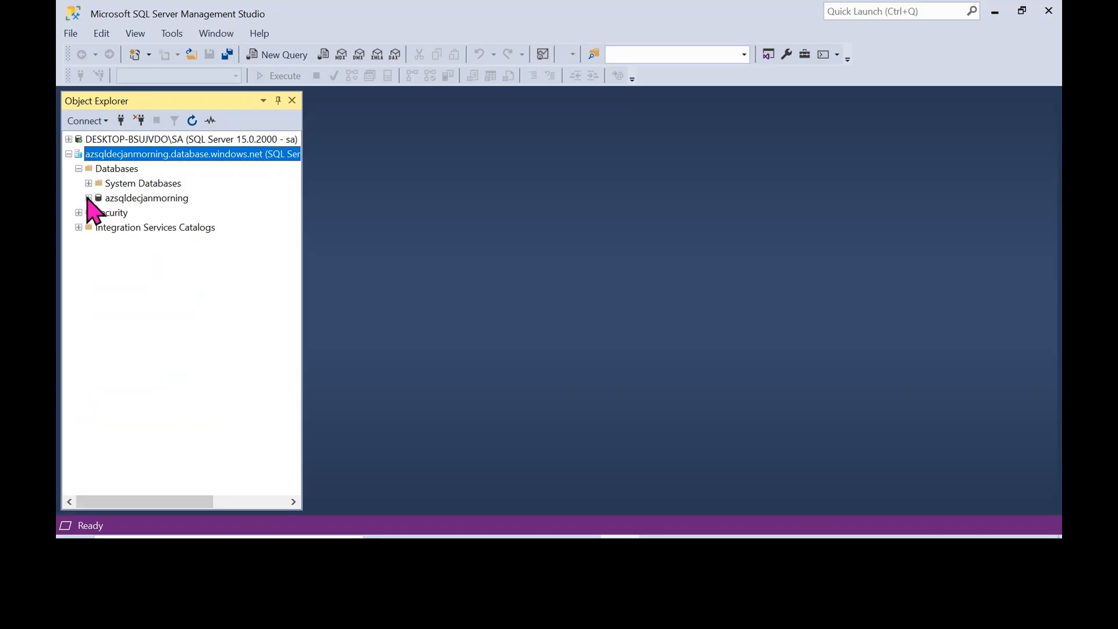
{"action": "key", "text": "alt+Tab"}
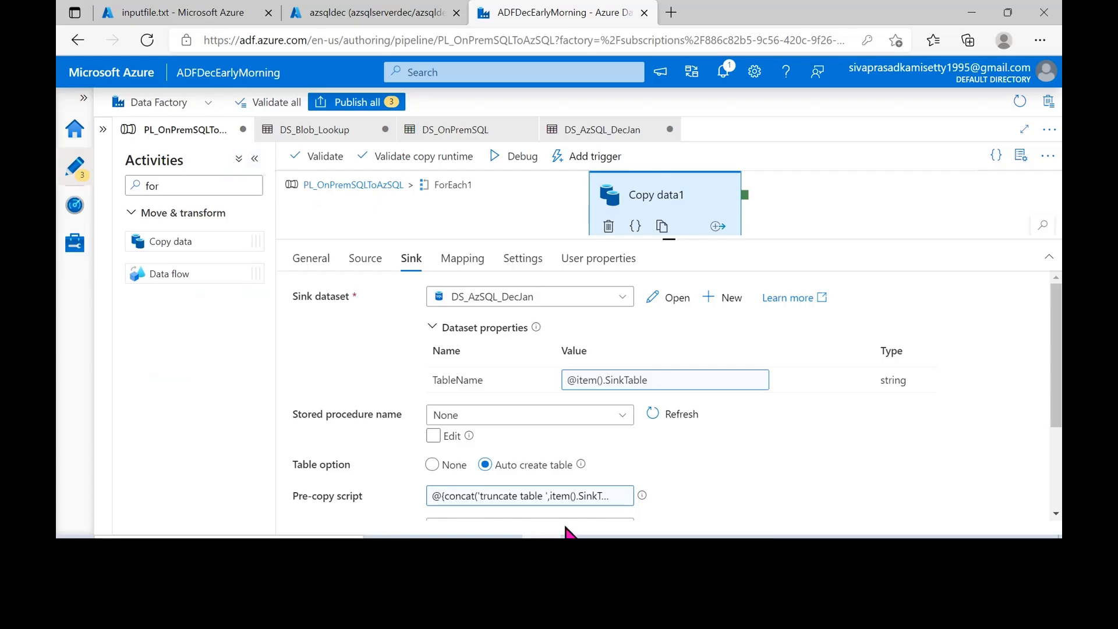
{"action": "key", "text": "alt+Tab"}
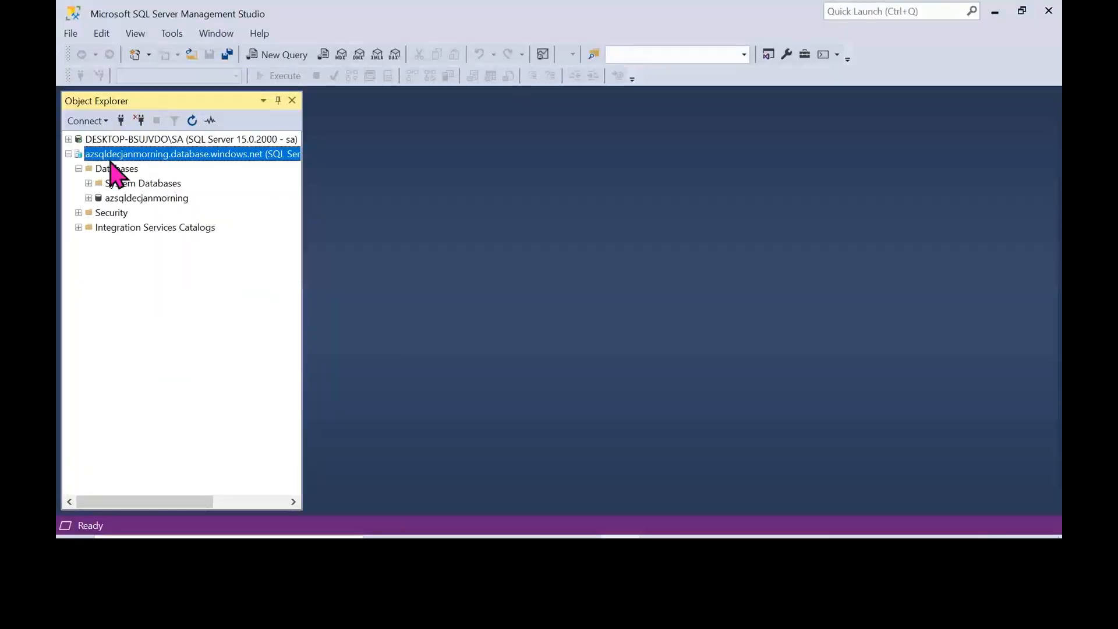
{"action": "left_click", "coordinate": [89, 198]}
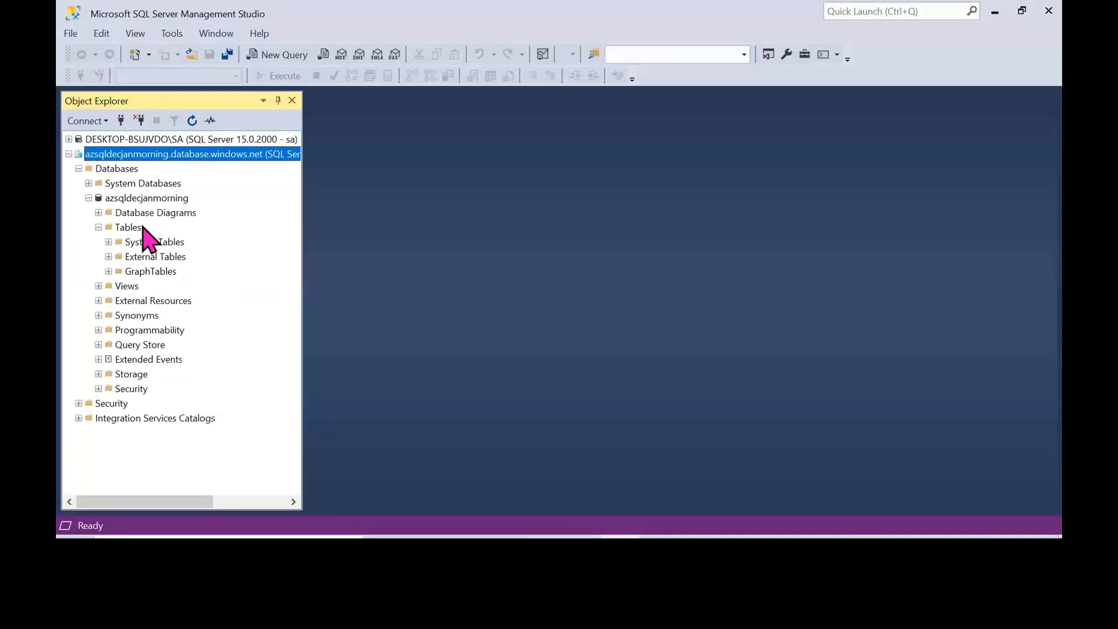
{"action": "left_click", "coordinate": [160, 201]}
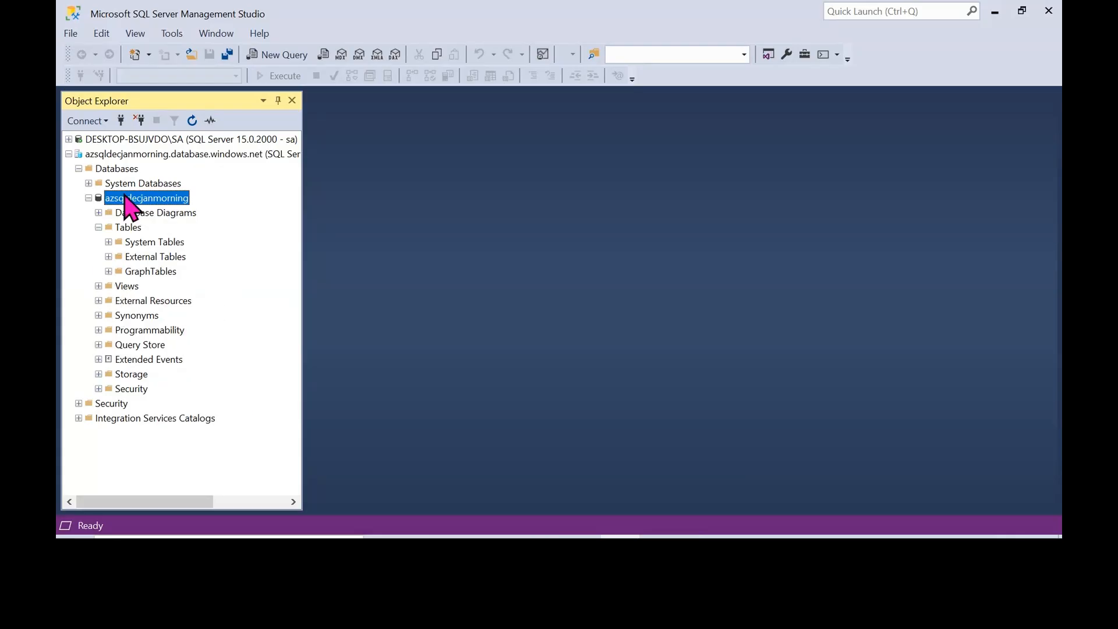
- Collapse the azsqldecjanmorning server in Object Explorer and start a new Database Engine connection
{"action": "left_click", "coordinate": [68, 154]}
{"action": "left_click", "coordinate": [82, 121]}
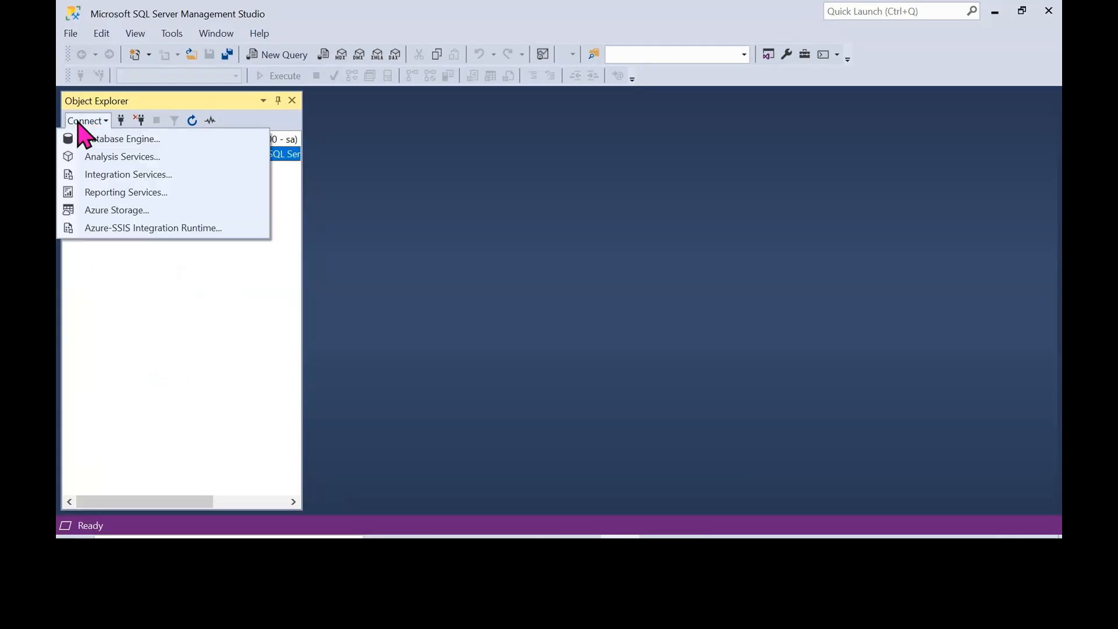
{"action": "left_click", "coordinate": [98, 144]}
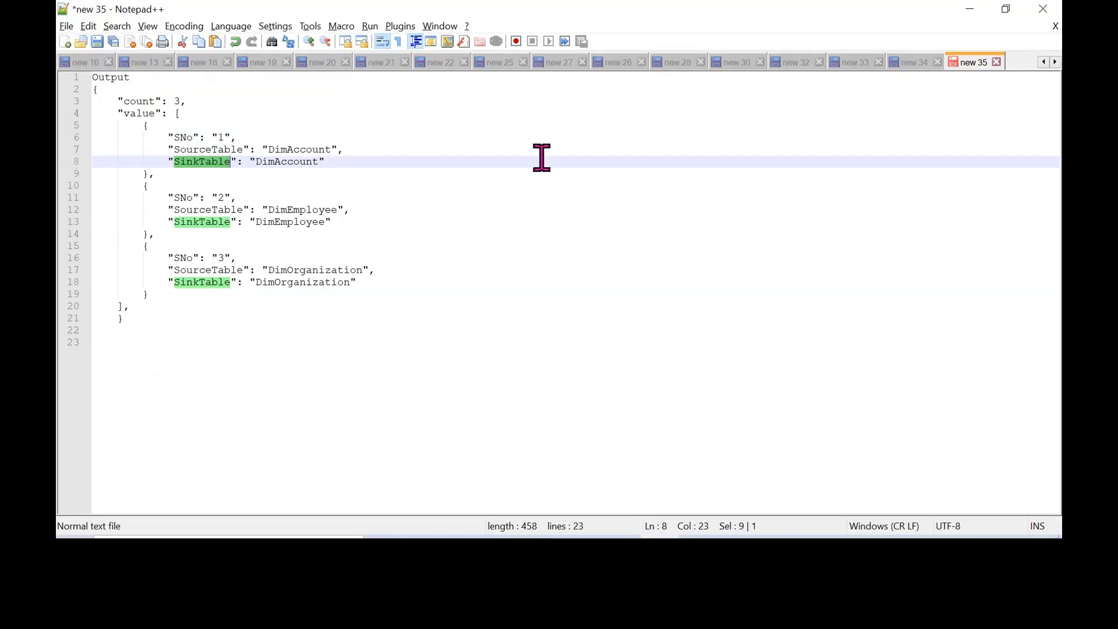
- Switch to Notepad++ and select the Azure SQL server connection details dated 3rd jan in the Students EMail Id file for copying
{"action": "left_click", "coordinate": [1046, 63]}
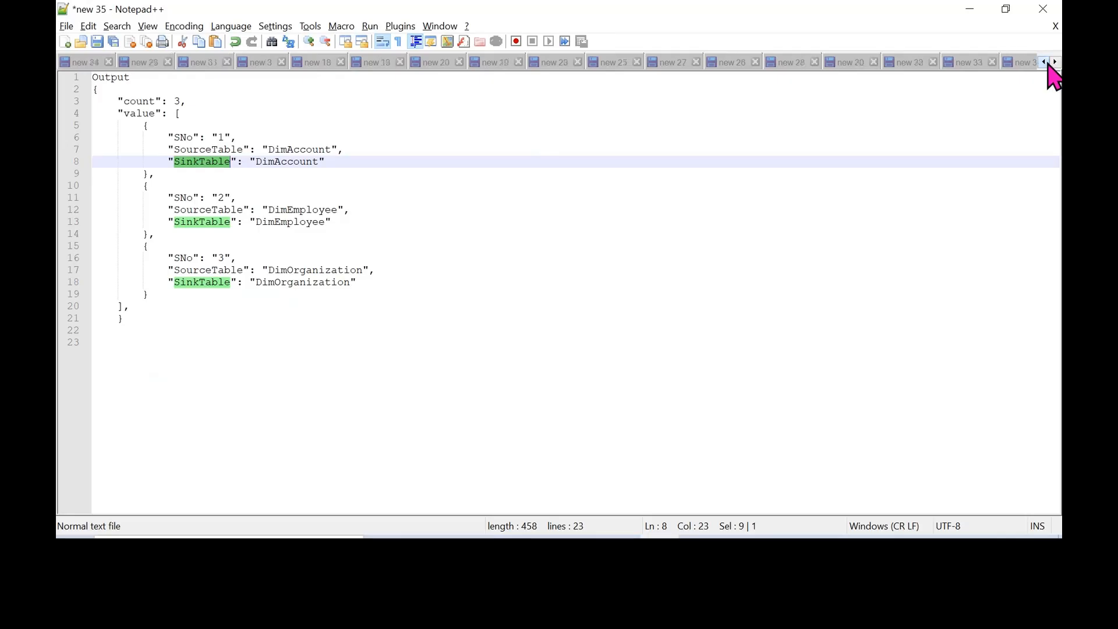
{"action": "left_click", "coordinate": [1046, 62]}
{"action": "left_click", "coordinate": [1046, 62]}
{"action": "left_click", "coordinate": [1045, 63]}
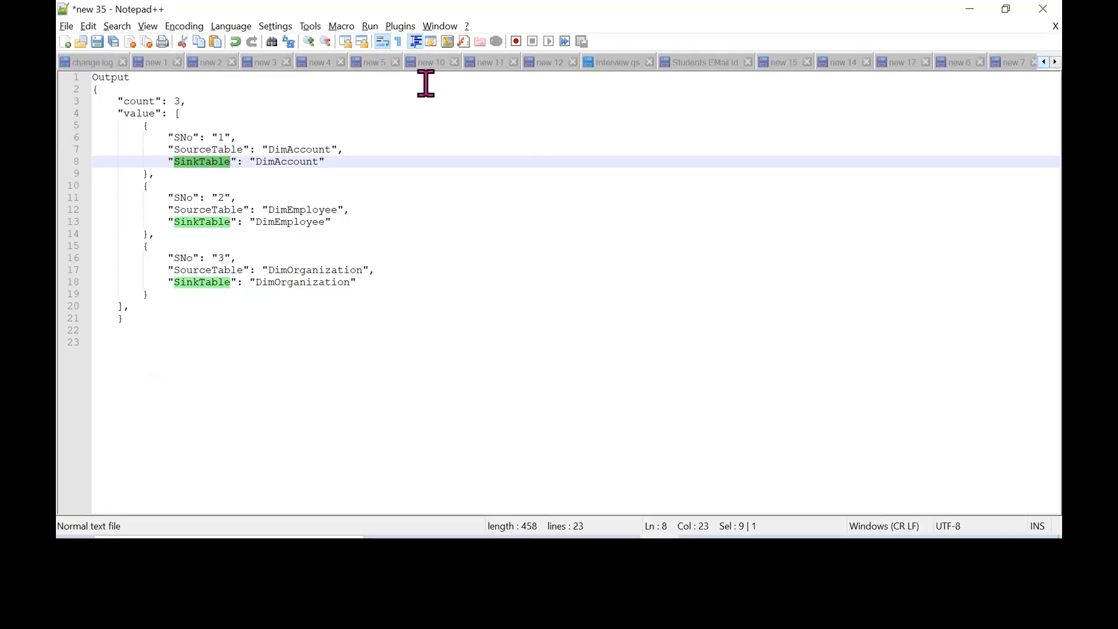
{"action": "left_click", "coordinate": [706, 69]}
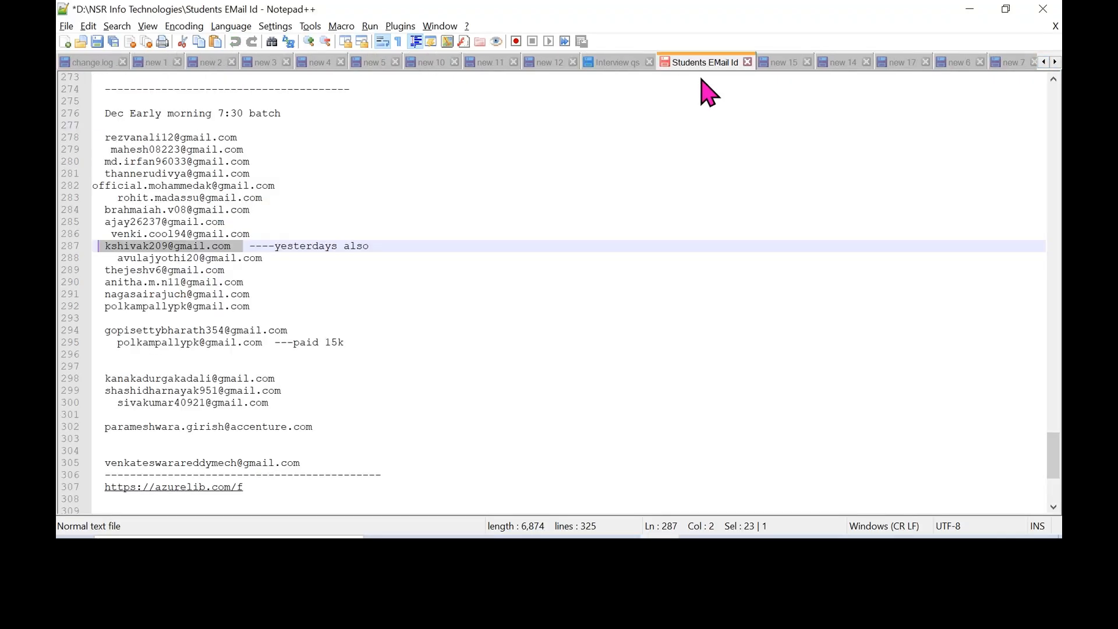
{"action": "scroll", "coordinate": [636, 332], "scroll_direction": "down", "scroll_amount": 6}
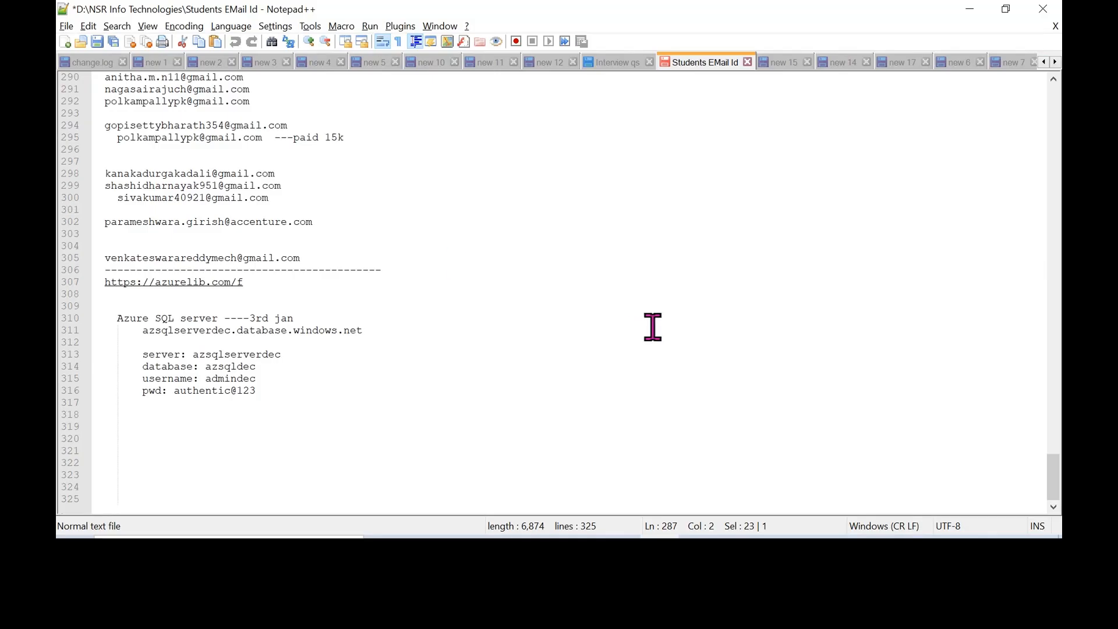
{"action": "left_click", "coordinate": [424, 255]}
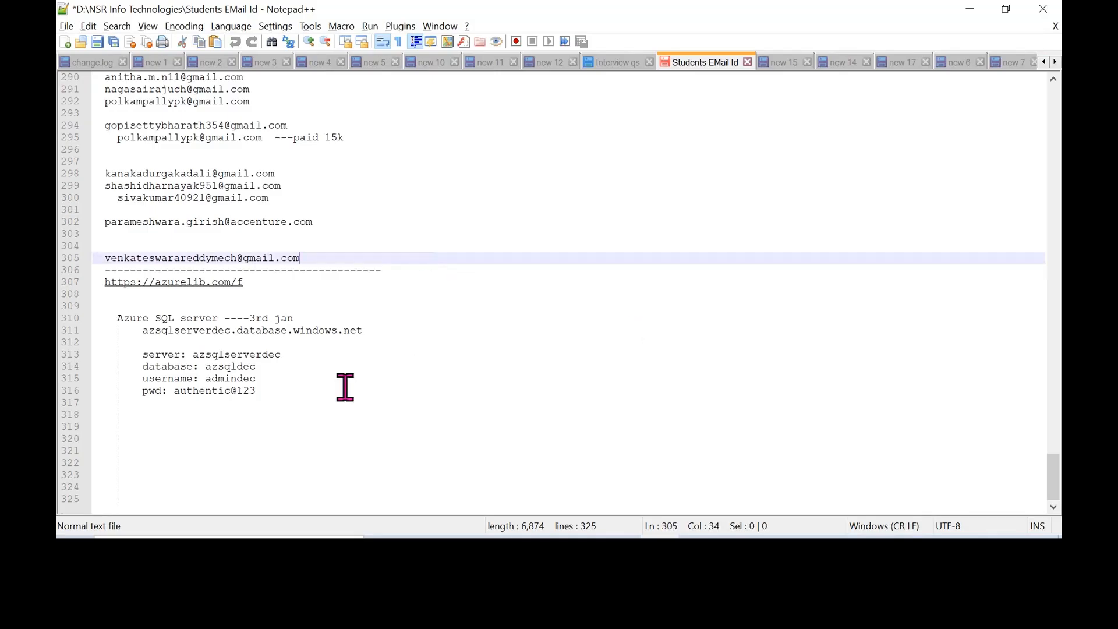
{"action": "left_click_drag", "start_coordinate": [346, 387], "coordinate": [106, 315]}
{"action": "key", "text": "ctrl+c"}
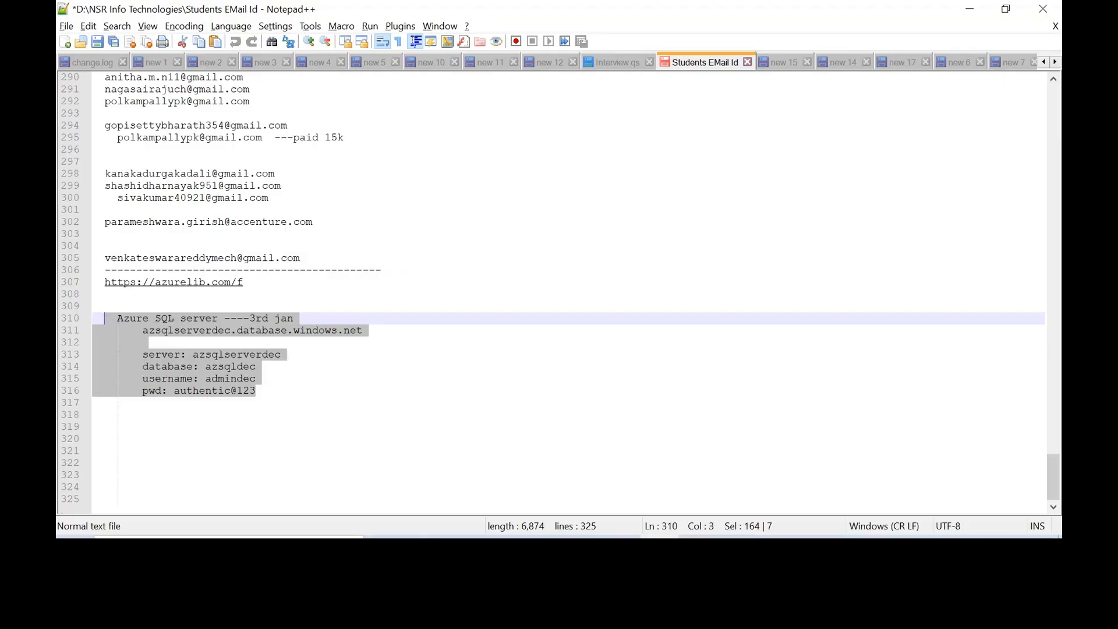
- Switch to the inputfile document in Notepad and paste the Azure SQL server details, including the account password, below the table list
{"action": "key", "text": "super+d"}
{"action": "left_click", "coordinate": [655, 548]}
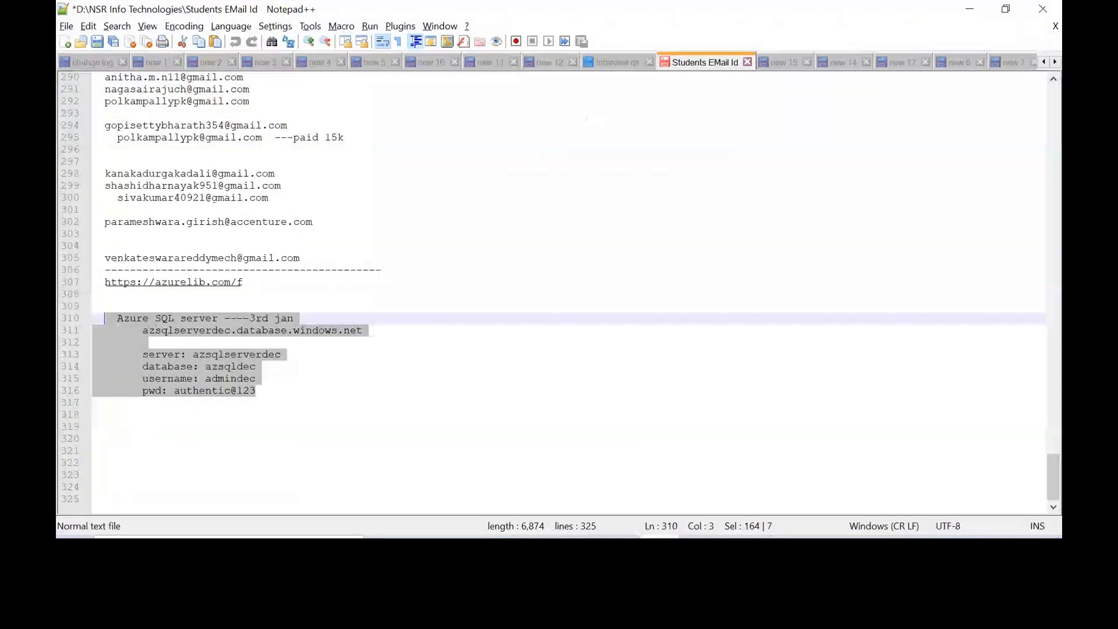
{"action": "left_click", "coordinate": [619, 547]}
{"action": "left_click", "coordinate": [581, 547]}
{"action": "left_click", "coordinate": [619, 512]}
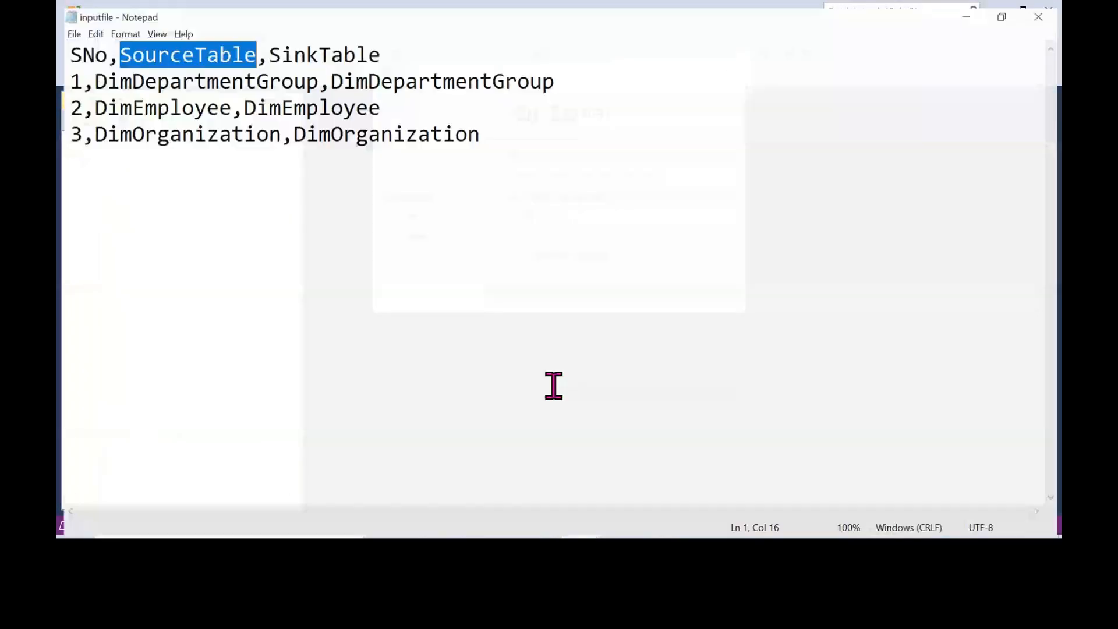
{"action": "left_click", "coordinate": [576, 122]}
{"action": "key", "text": "Return"}
{"action": "key", "text": "Return"}
{"action": "key", "text": "Return"}
{"action": "key", "text": "ctrl+v"}
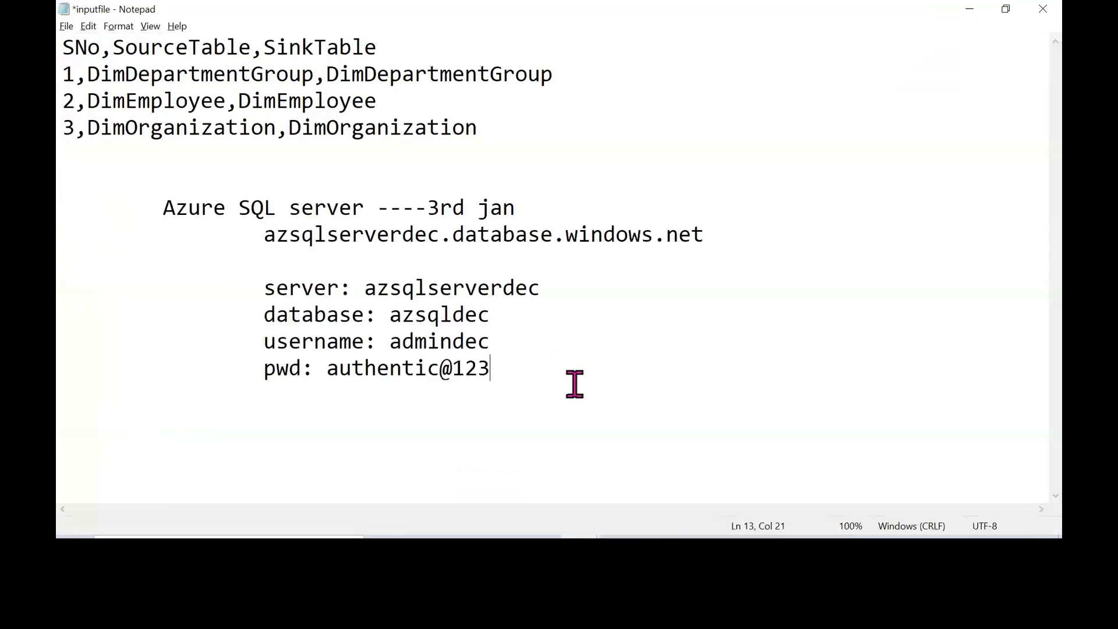
- Copy azsqlserverdec.database.windows.net from the notes and enter it as the server name in the SQL Server Management Studio connection
{"action": "left_click_drag", "start_coordinate": [704, 235], "coordinate": [261, 239]}
{"action": "key", "text": "ctrl+c"}
{"action": "key", "text": "alt+Tab"}
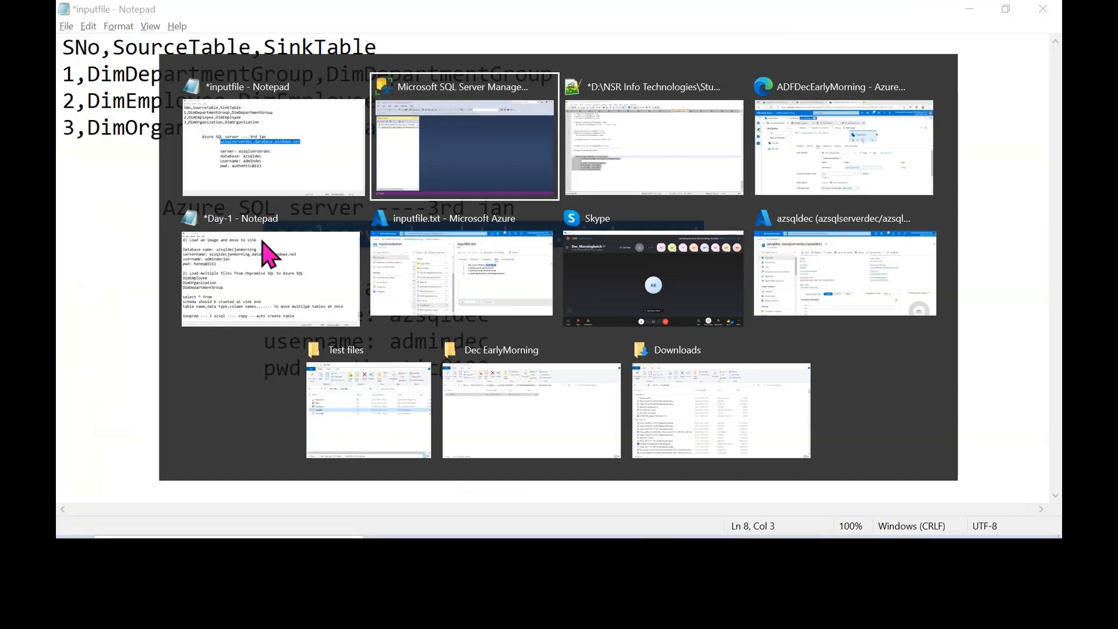
{"action": "key", "text": "ctrl+v"}
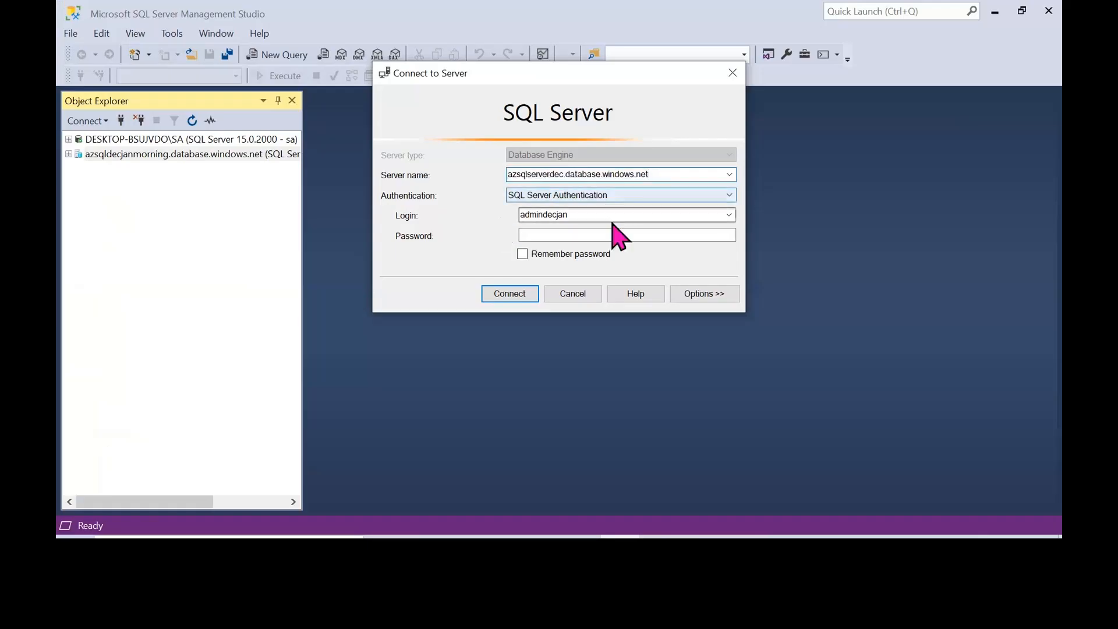
- Copy the username admindec from the inputfile notes and enter it as the login in the SQL Server connection
{"action": "left_click", "coordinate": [613, 215]}
{"action": "key", "text": "alt+Tab"}
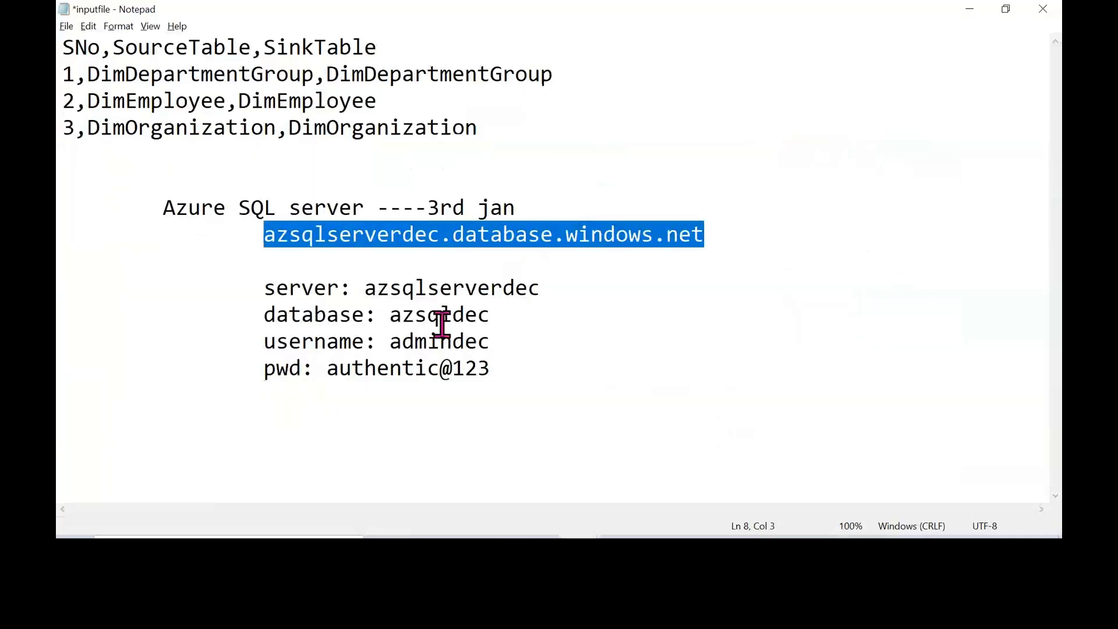
{"action": "left_click_drag", "start_coordinate": [390, 341], "coordinate": [478, 344]}
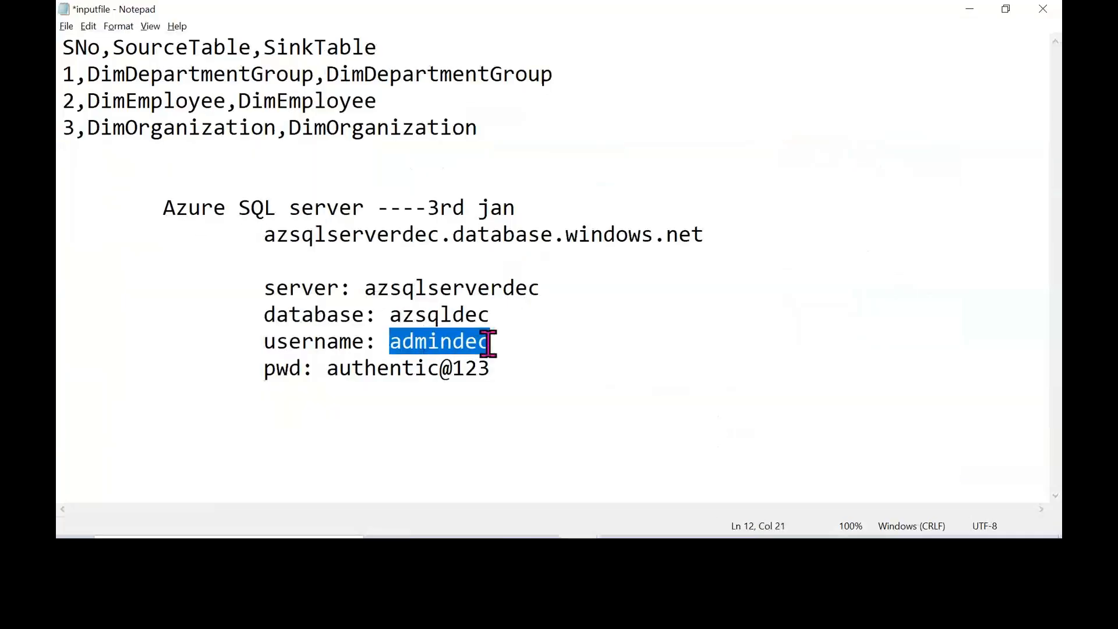
{"action": "key", "text": "ctrl+c"}
{"action": "key", "text": "alt+Tab"}
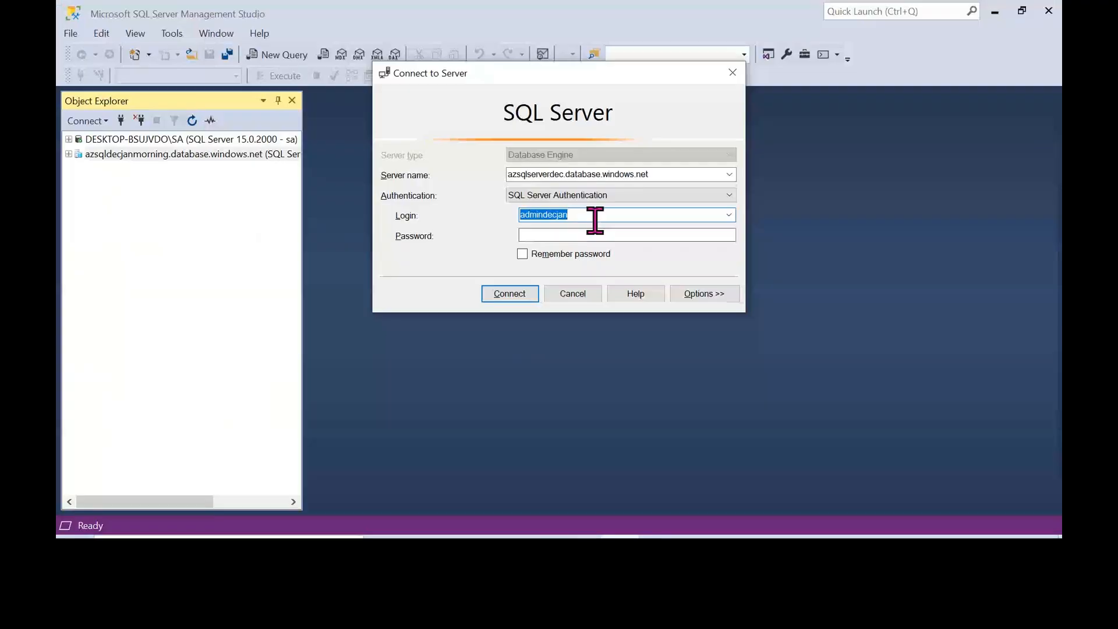
{"action": "key", "text": "ctrl+v"}
- Copy the account password from the inputfile notes, enter it as the connection password and connect to the server
{"action": "key", "text": "alt+Tab"}
{"action": "left_click_drag", "start_coordinate": [499, 371], "coordinate": [323, 373]}
{"action": "key", "text": "ctrl+c"}
{"action": "key", "text": "alt+Tab"}
{"action": "key", "text": "ctrl+v"}
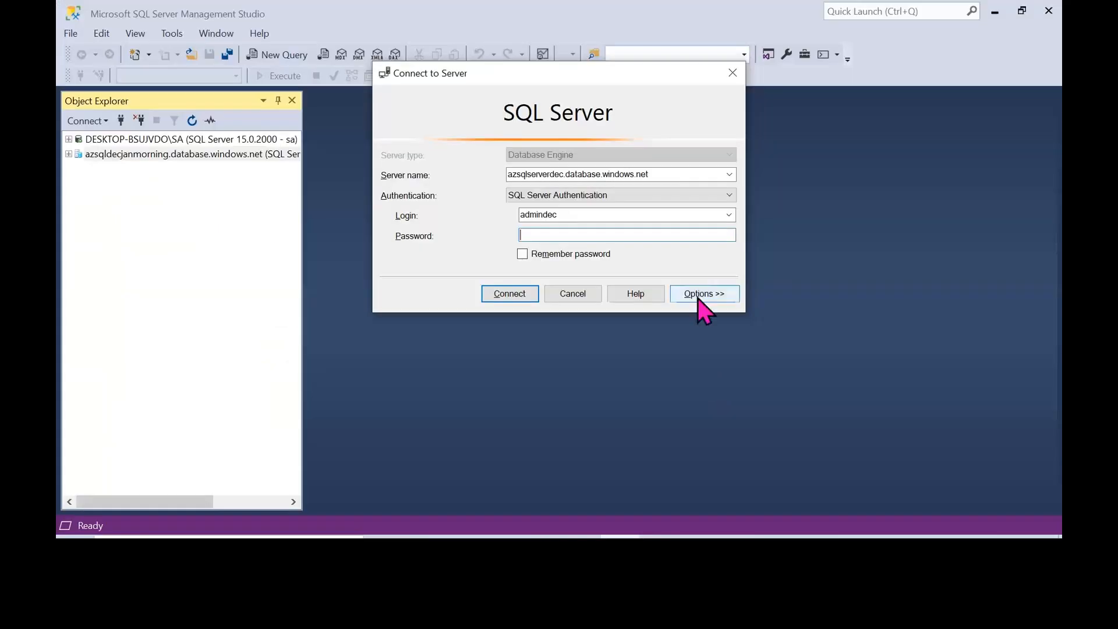
{"action": "left_click", "coordinate": [529, 295]}
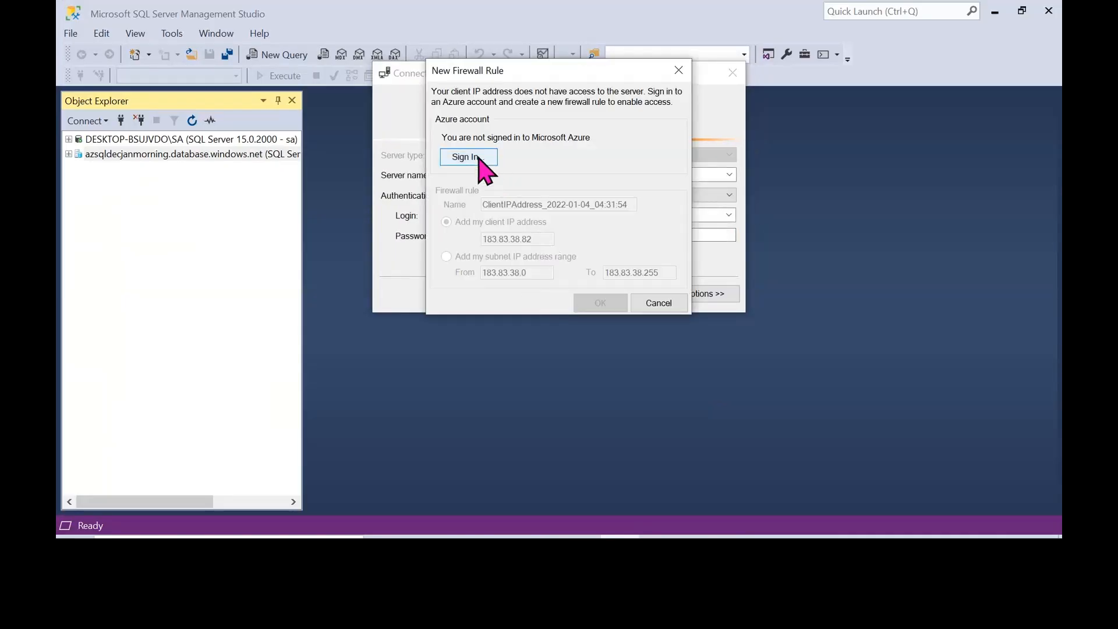
- Sign in to the Azure account and create a firewall rule that adds the client IP address to the server
{"action": "left_click", "coordinate": [479, 157]}
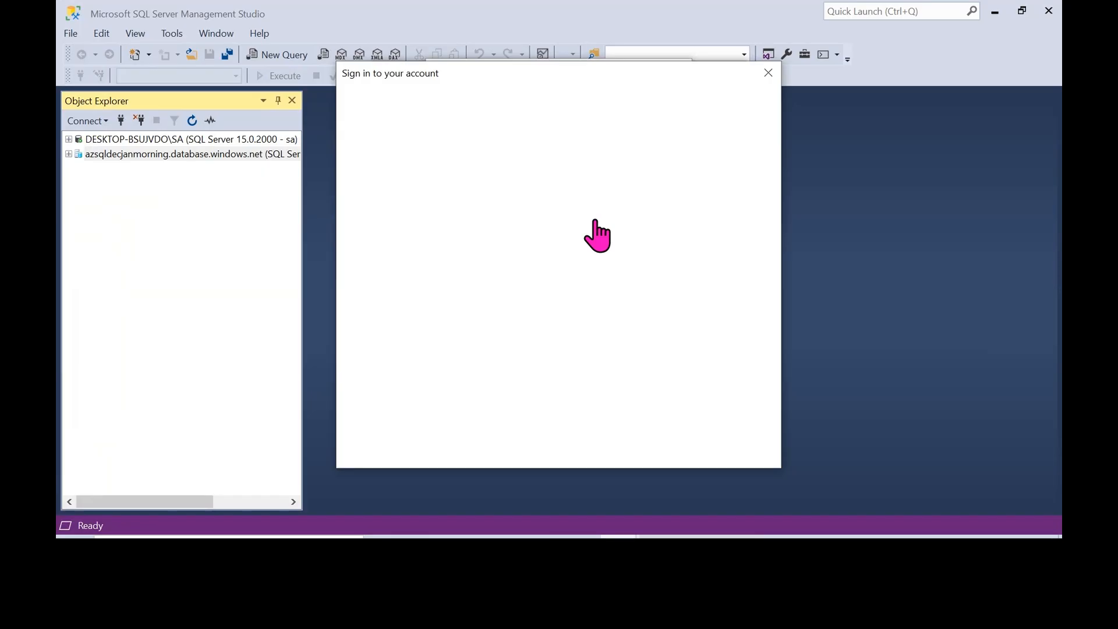
{"action": "left_click", "coordinate": [555, 215]}
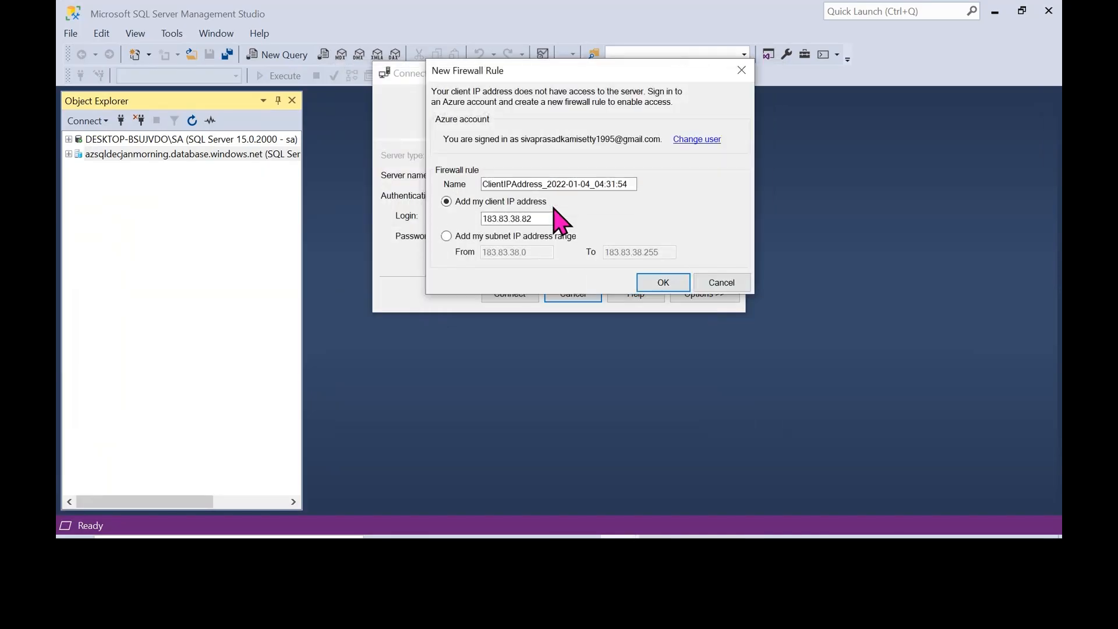
{"action": "left_click", "coordinate": [661, 282]}
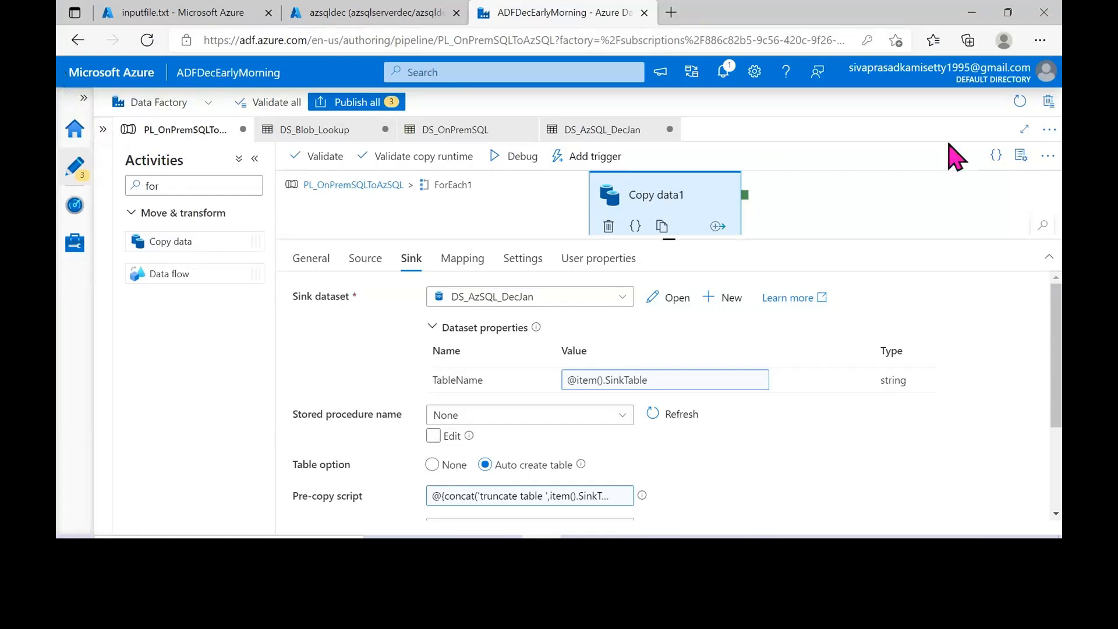
- Publish the pending PL_OnPremSQLToAzSQL pipeline together with the DS_Blob_Lookup and DS_AzSQL_DecJan datasets
{"action": "left_click", "coordinate": [1043, 135]}
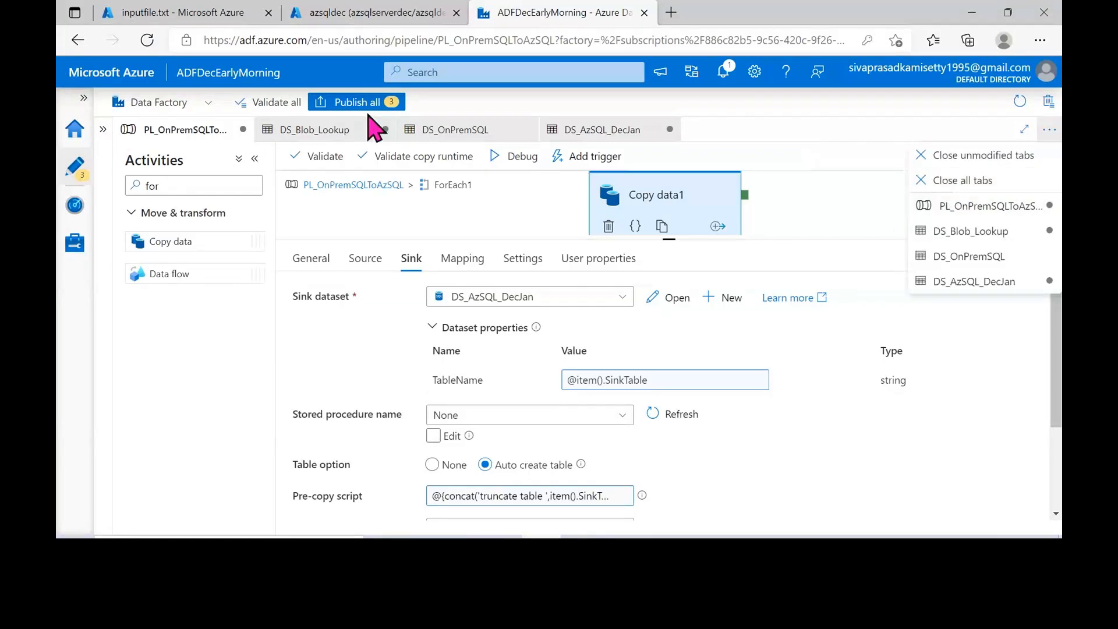
{"action": "left_click", "coordinate": [367, 104]}
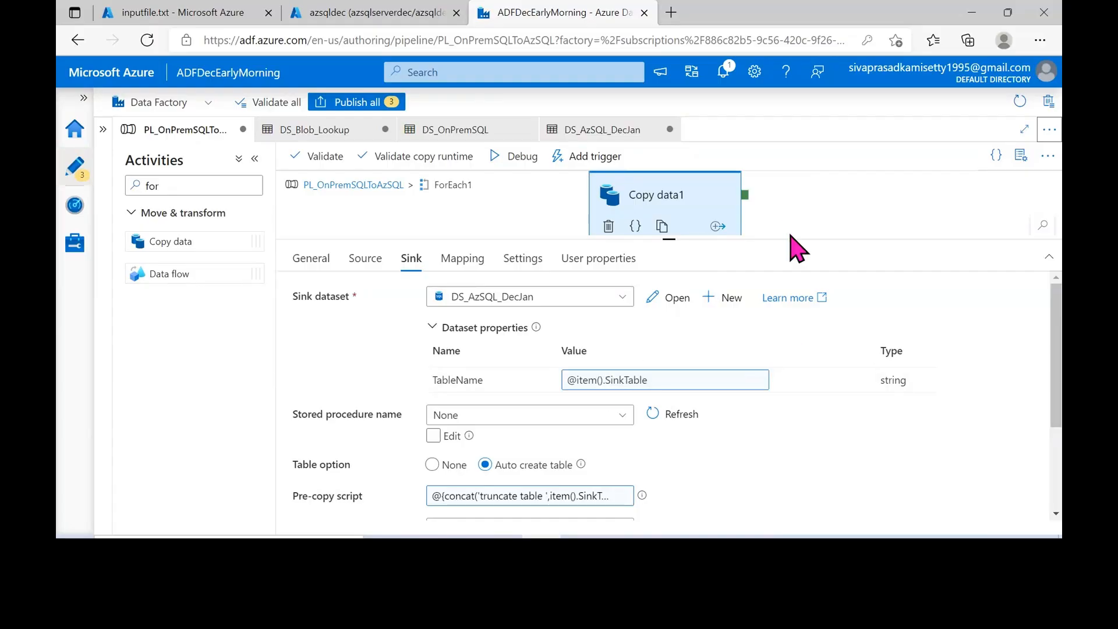
{"action": "left_click", "coordinate": [782, 236]}
{"action": "left_click", "coordinate": [688, 216]}
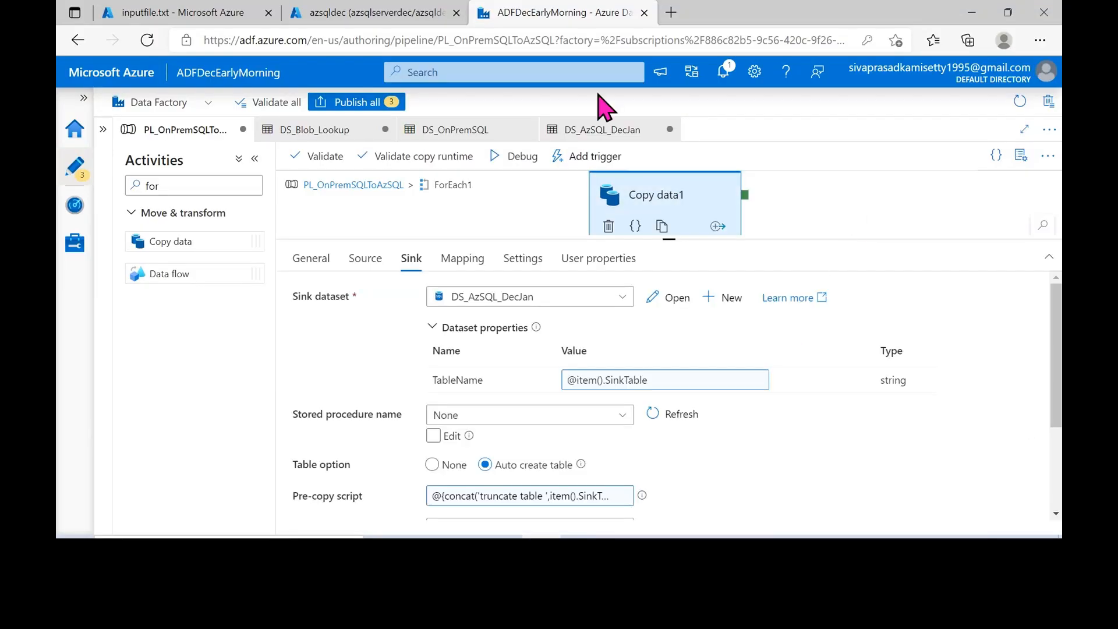
{"action": "left_click", "coordinate": [365, 102]}
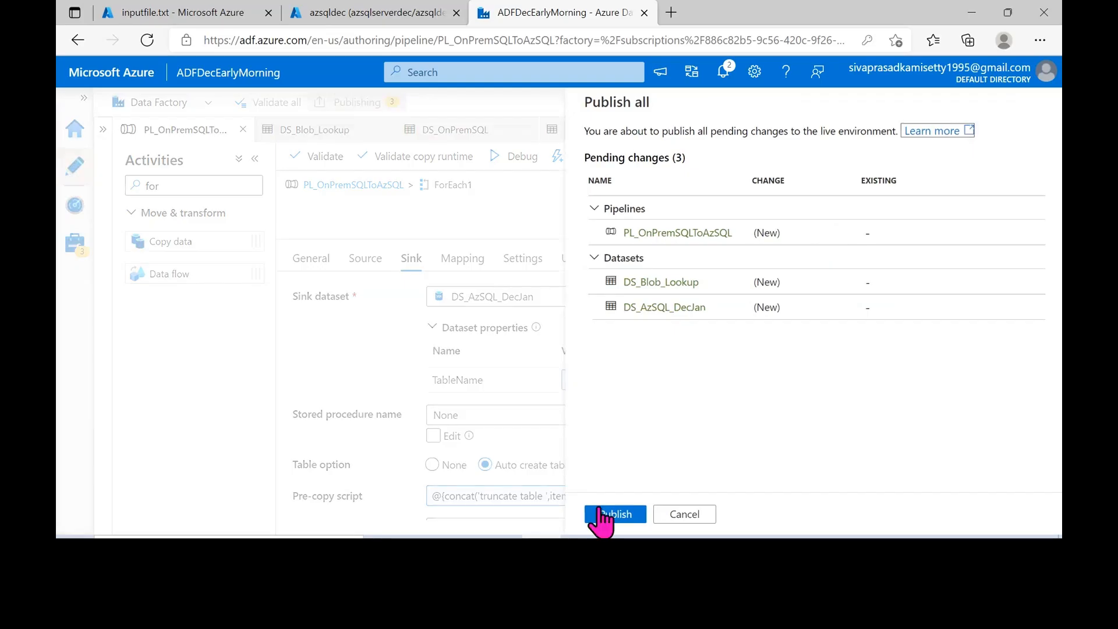
{"action": "left_click", "coordinate": [602, 516]}
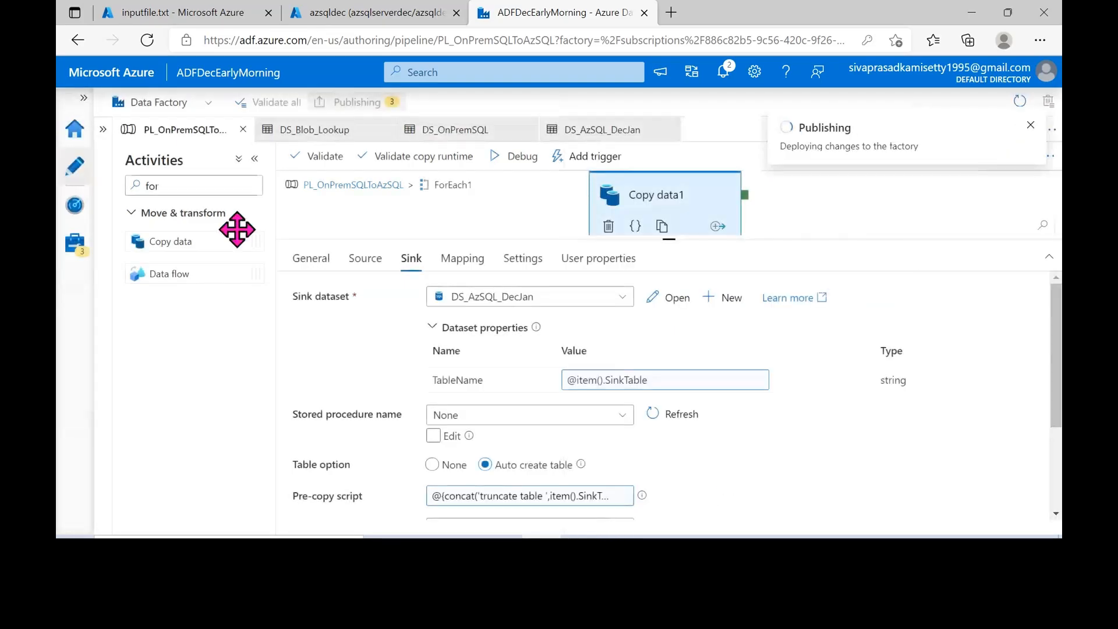
- Open the PL pipeline from the factory resources and preview the data of Lookup1's source dataset DS_Blob3
{"action": "left_click", "coordinate": [103, 129]}
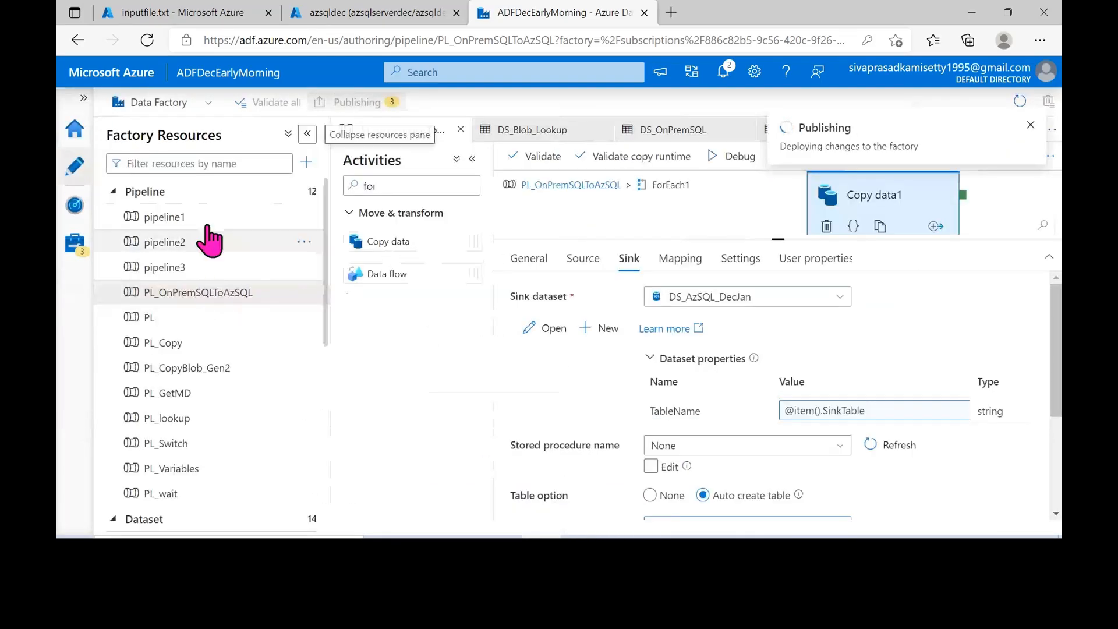
{"action": "left_click", "coordinate": [167, 316]}
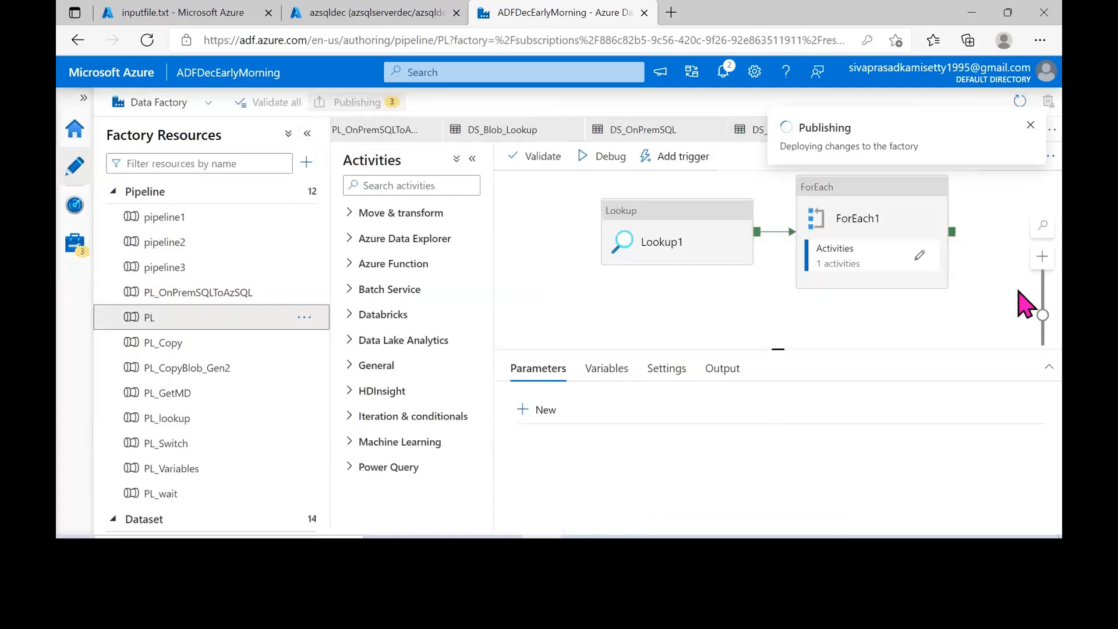
{"action": "left_click", "coordinate": [716, 257]}
{"action": "left_click", "coordinate": [588, 375]}
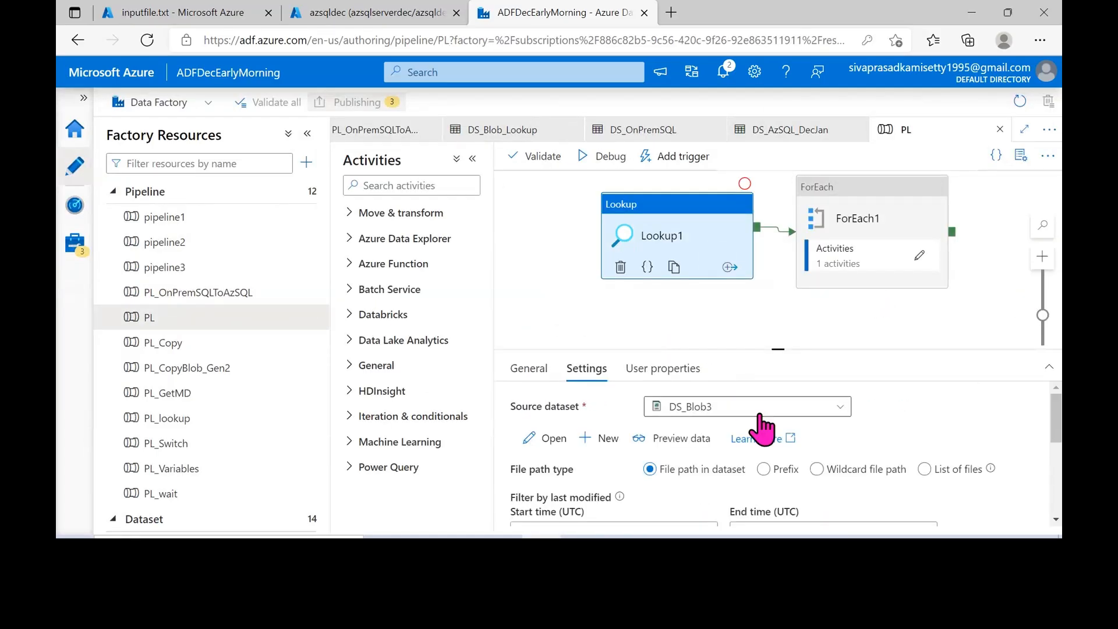
{"action": "left_click", "coordinate": [538, 437]}
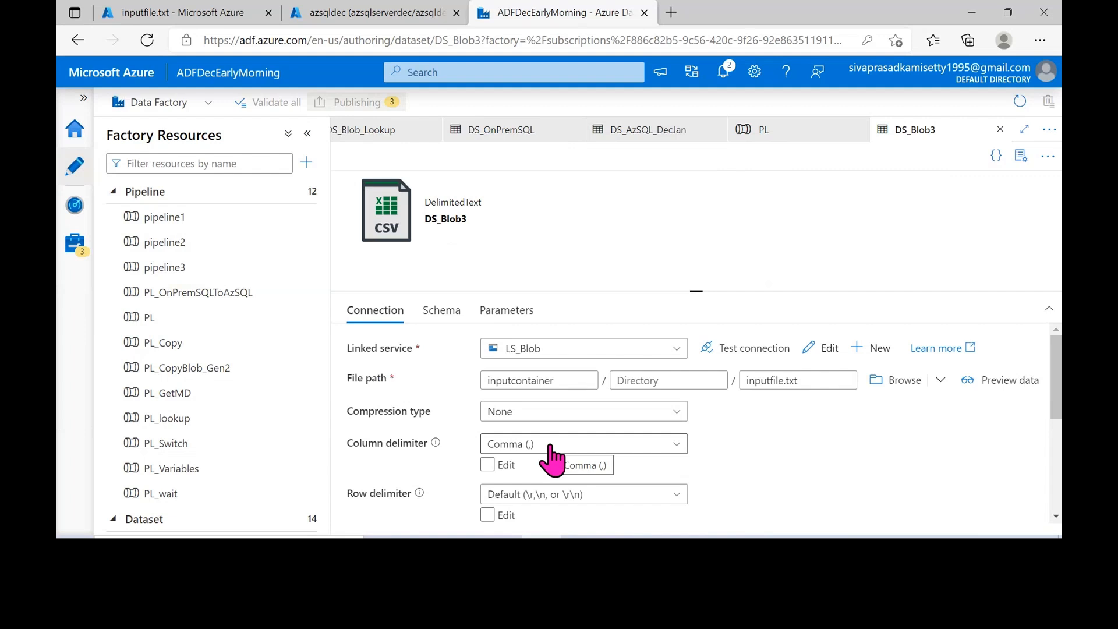
{"action": "left_click", "coordinate": [994, 381]}
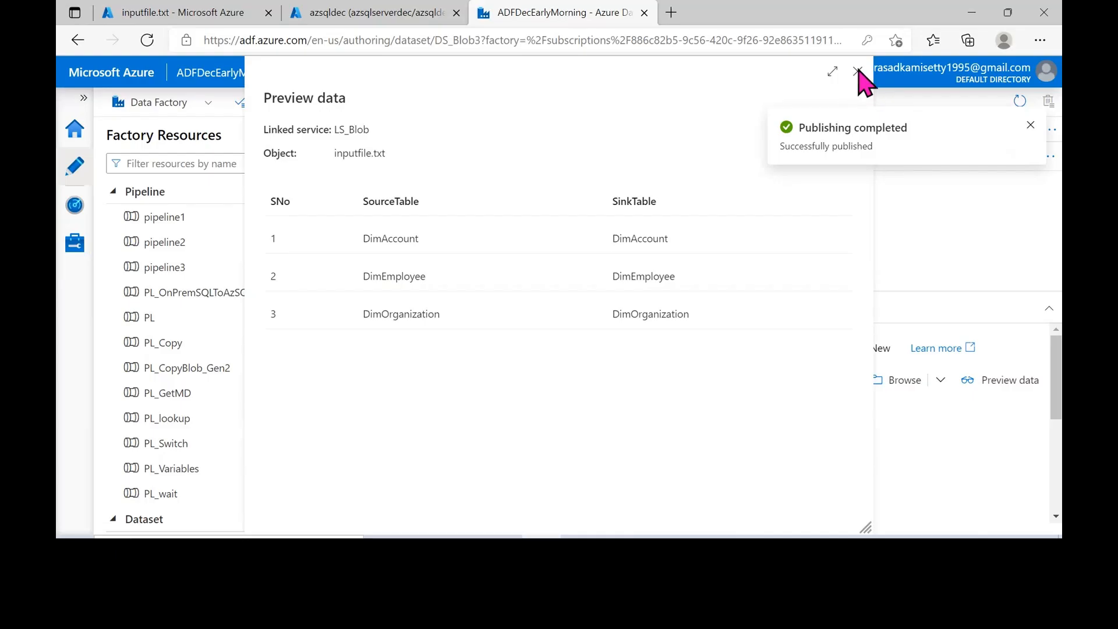
{"action": "left_click", "coordinate": [1031, 125]}
{"action": "left_click", "coordinate": [857, 72]}
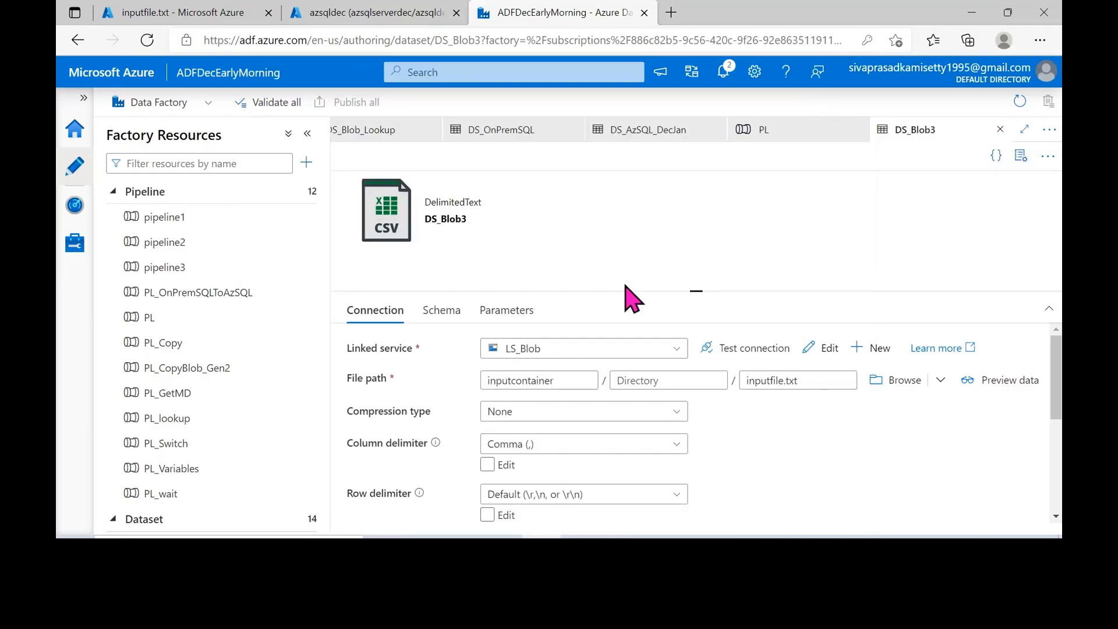
- Close all open tabs, then reopen the PL pipeline at the Copy data1 activity inside ForEach1
{"action": "left_click", "coordinate": [1048, 131]}
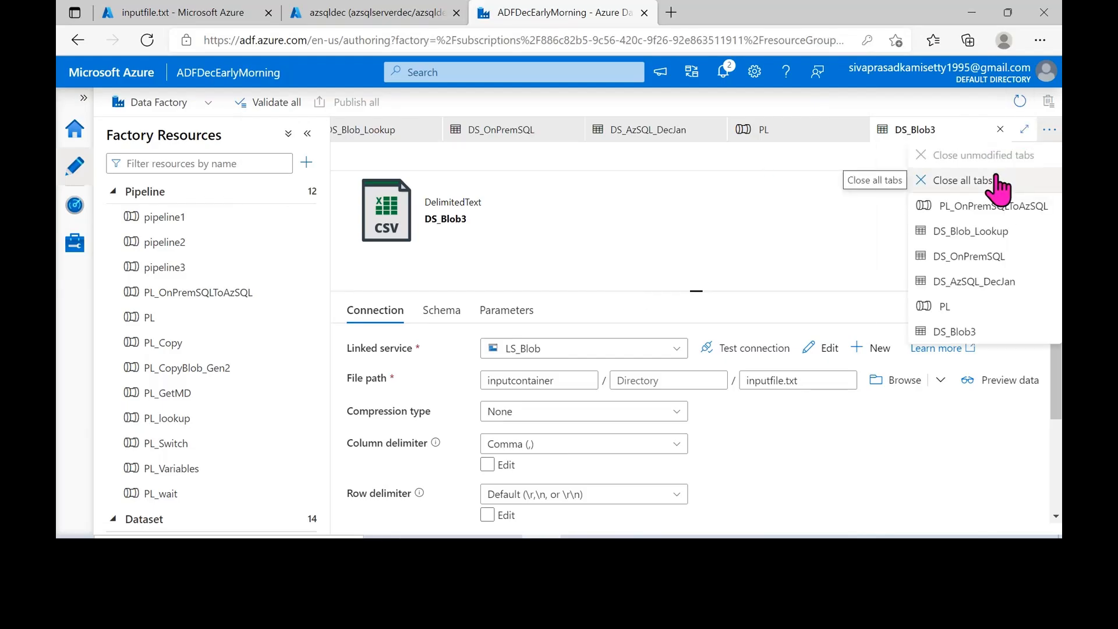
{"action": "left_click", "coordinate": [990, 180]}
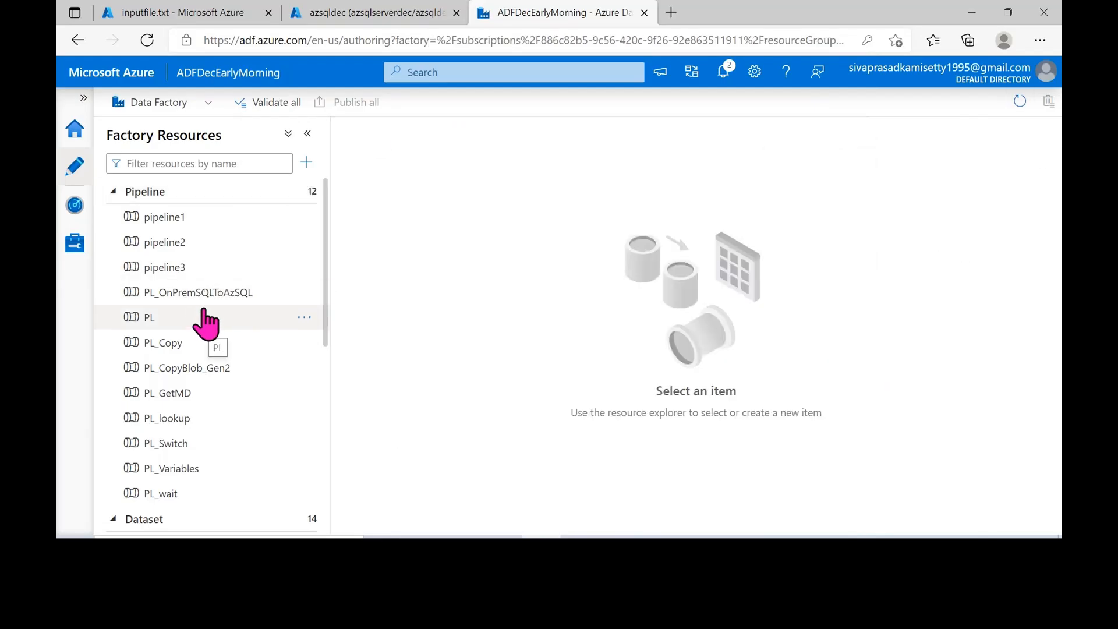
{"action": "left_click", "coordinate": [202, 321]}
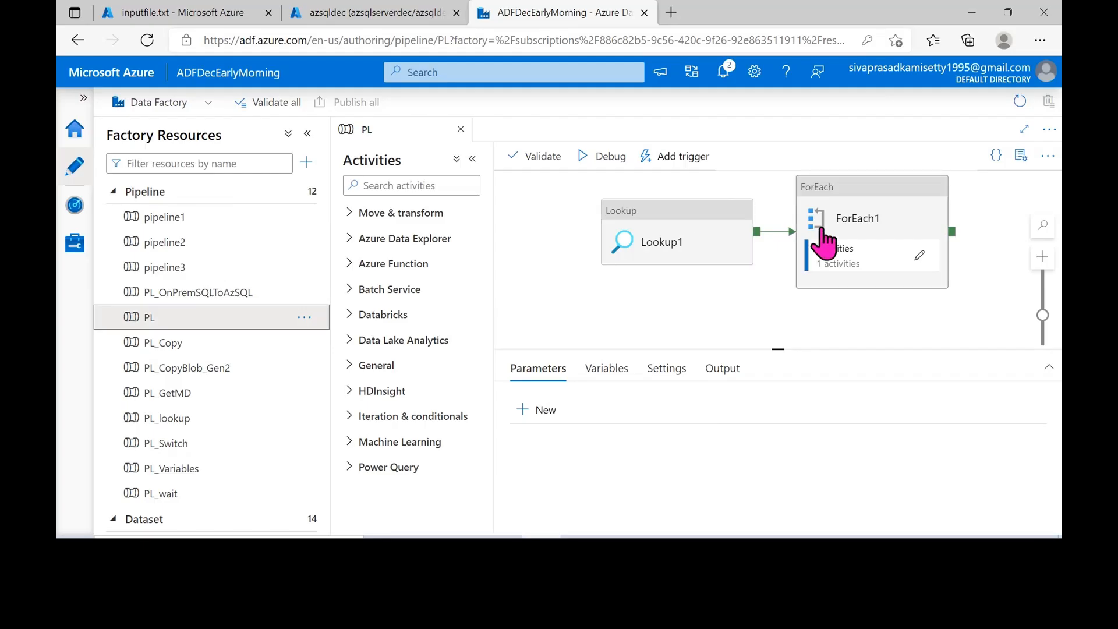
{"action": "left_click", "coordinate": [812, 251]}
{"action": "left_click", "coordinate": [917, 255]}
{"action": "left_click", "coordinate": [779, 230]}
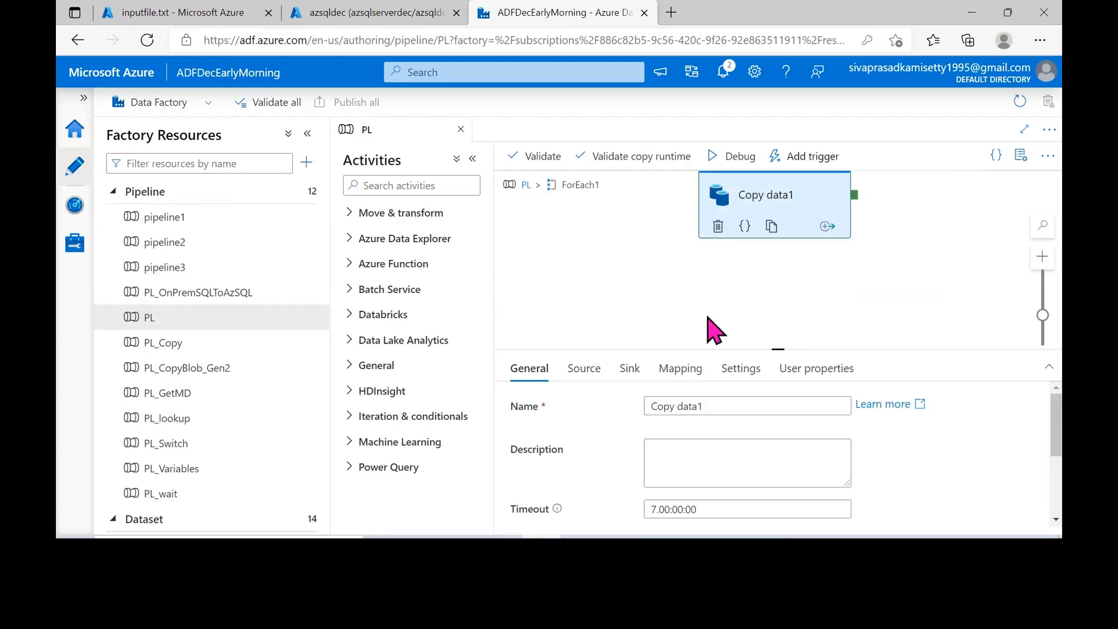
- Review the source and sink settings of PL's Copy data1 activity, including its pre-copy script
{"action": "left_click", "coordinate": [584, 368]}
{"action": "left_click_drag", "start_coordinate": [673, 349], "coordinate": [677, 243]}
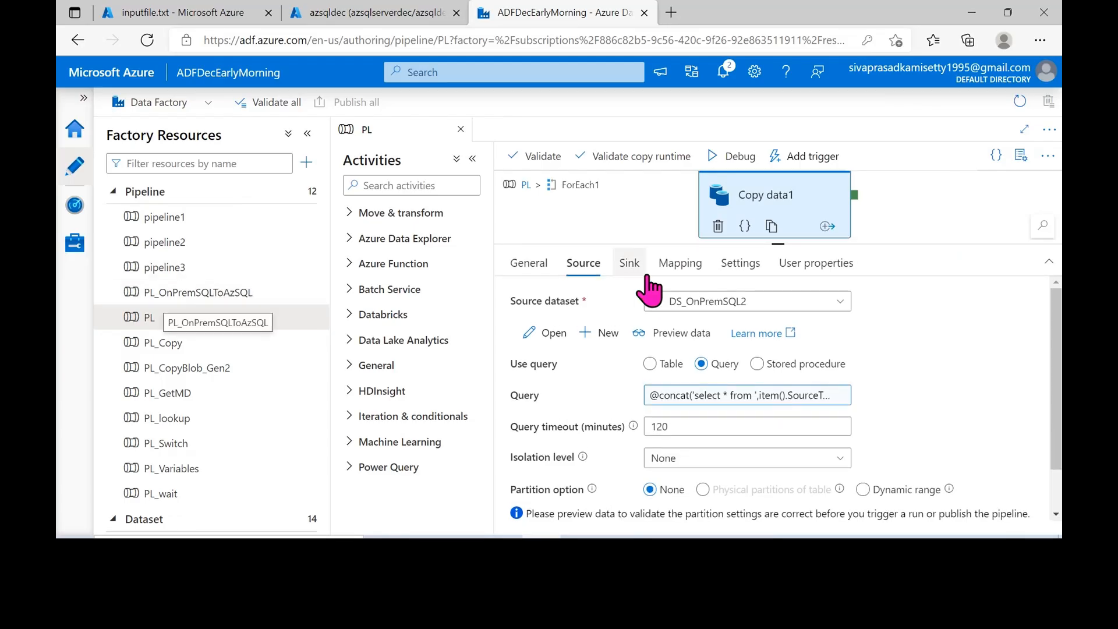
{"action": "left_click", "coordinate": [627, 264]}
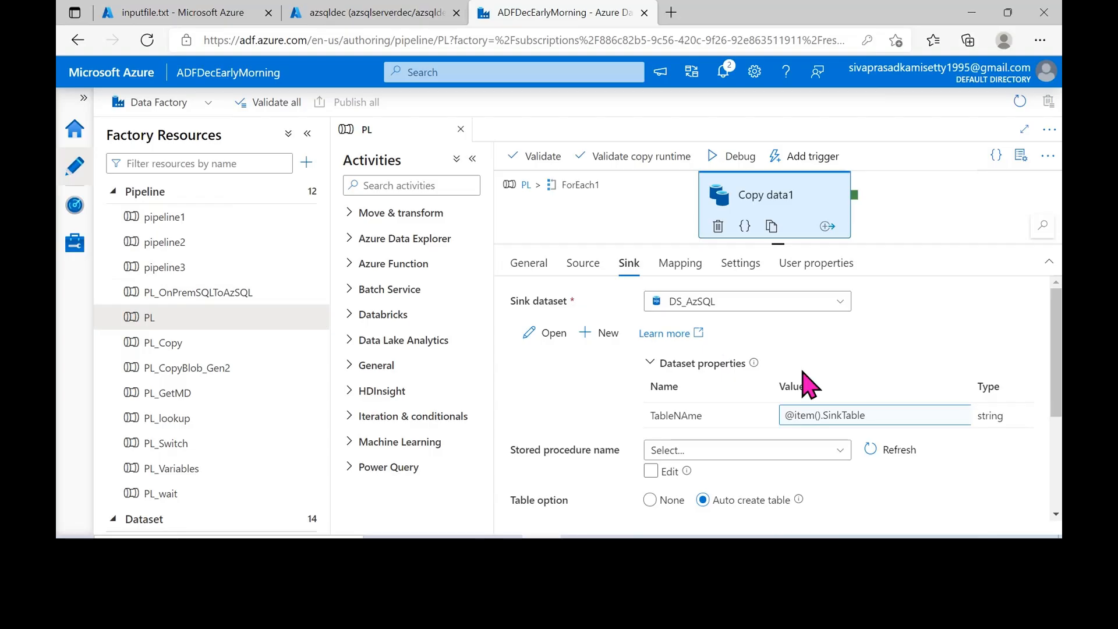
{"action": "scroll", "coordinate": [553, 445], "scroll_direction": "down", "scroll_amount": 2}
{"action": "scroll", "coordinate": [524, 448], "scroll_direction": "down", "scroll_amount": 1}
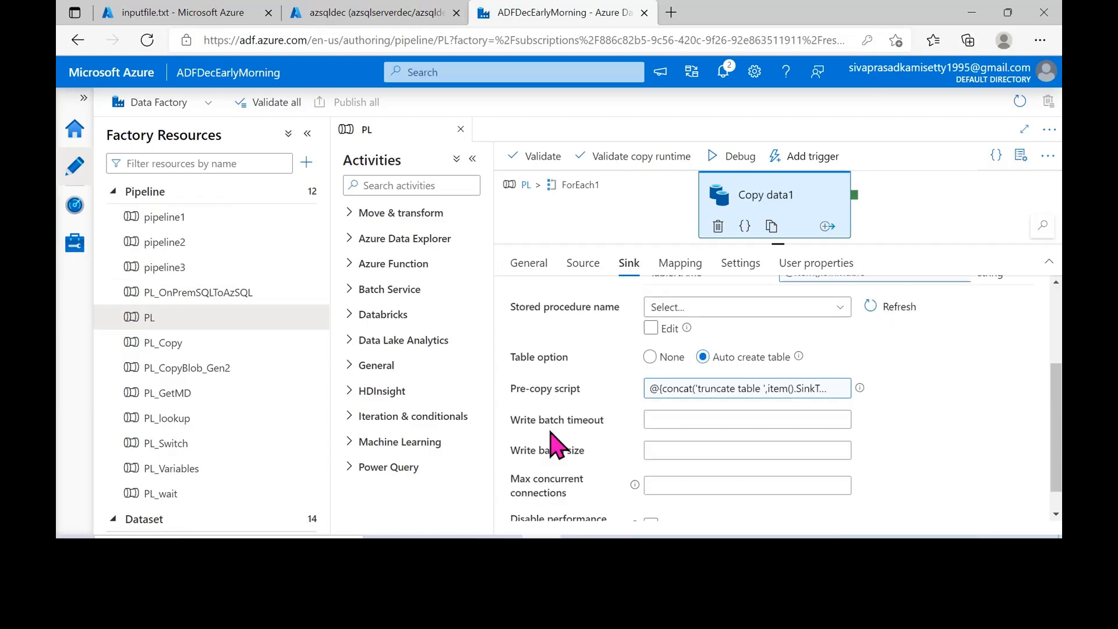
{"action": "scroll", "coordinate": [757, 396], "scroll_direction": "up", "scroll_amount": 3}
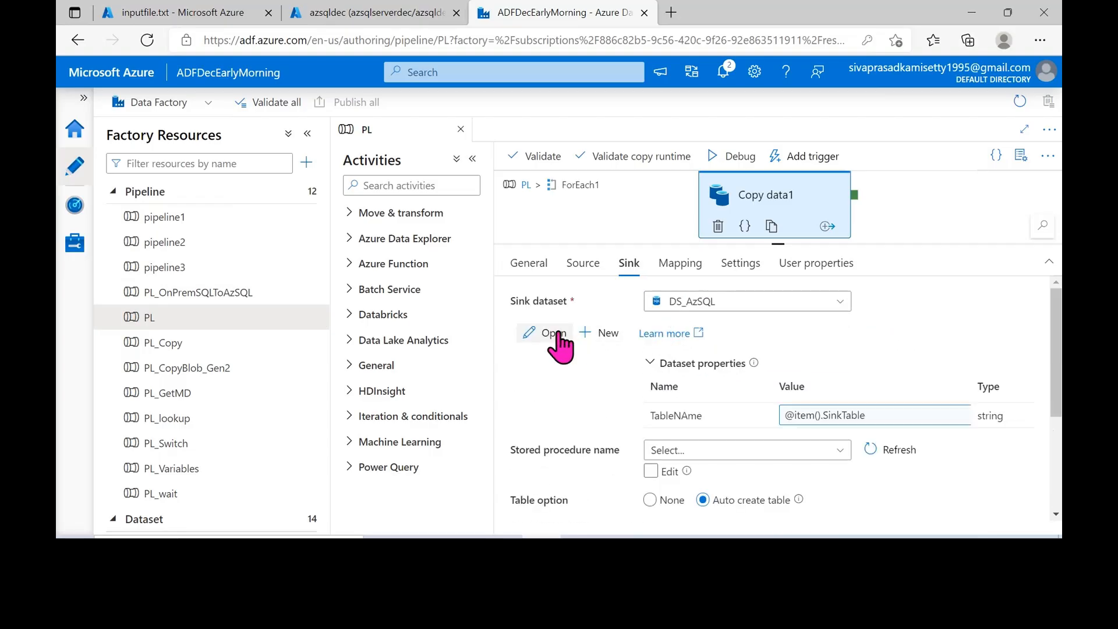
{"action": "left_click", "coordinate": [594, 273]}
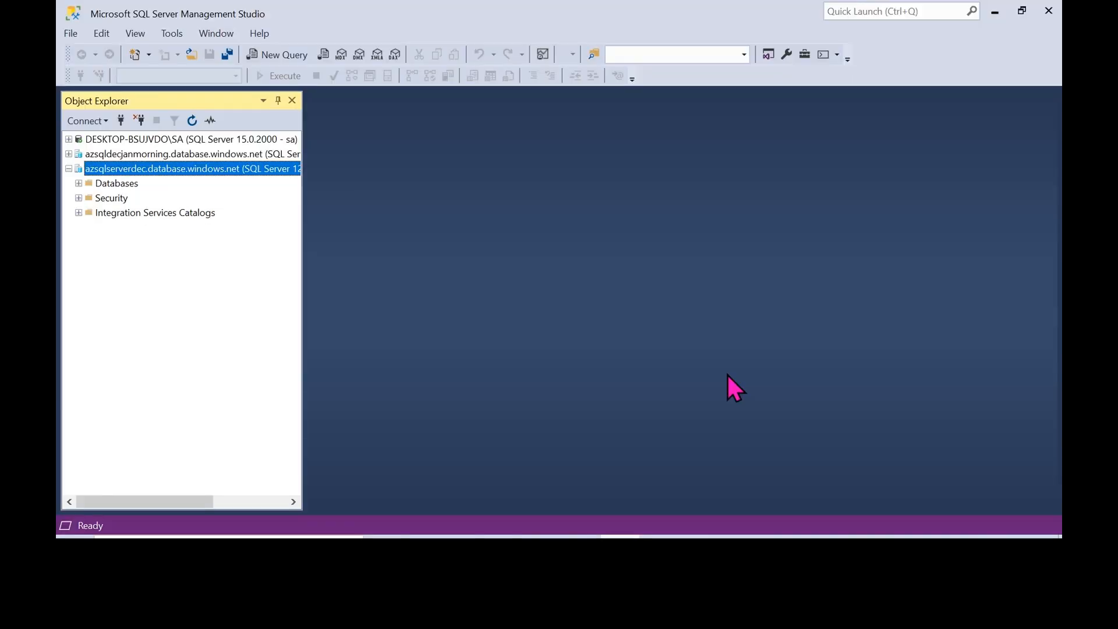
- Expand the azsqldec database's tables on azsqlserverdec in Object Explorer and open the dbo.DimAccount table's design
{"action": "left_click", "coordinate": [79, 184]}
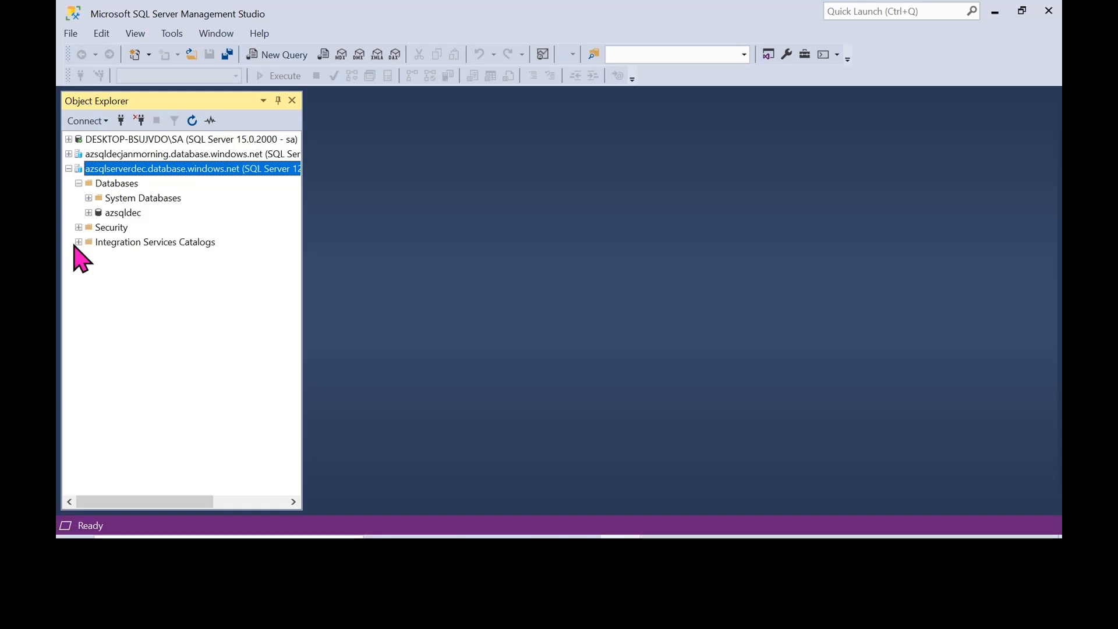
{"action": "left_click", "coordinate": [89, 213]}
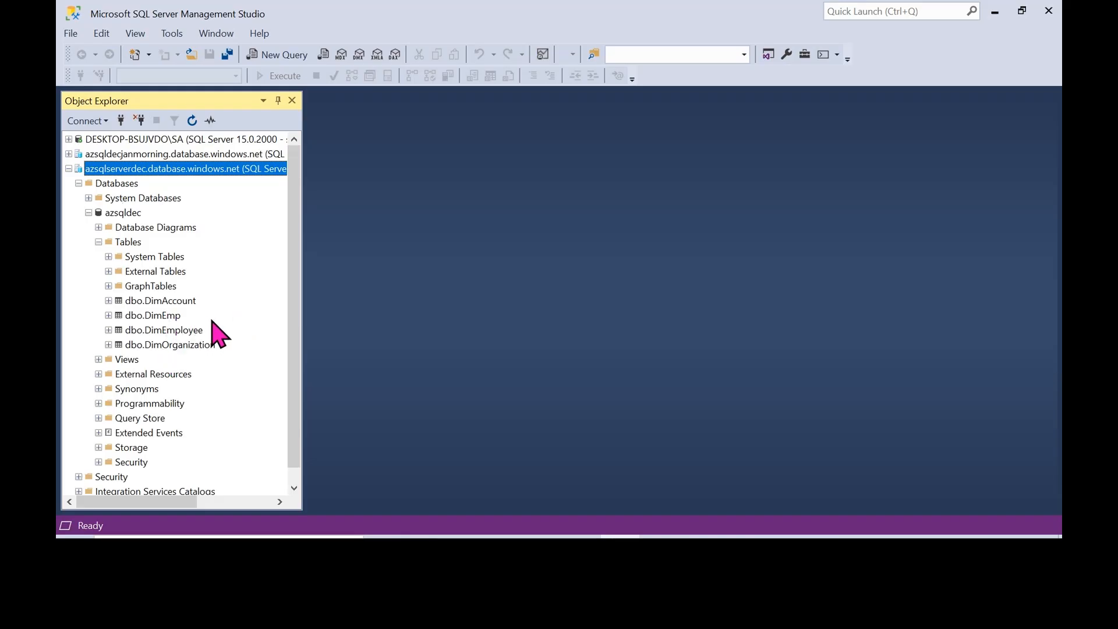
{"action": "left_click", "coordinate": [140, 300]}
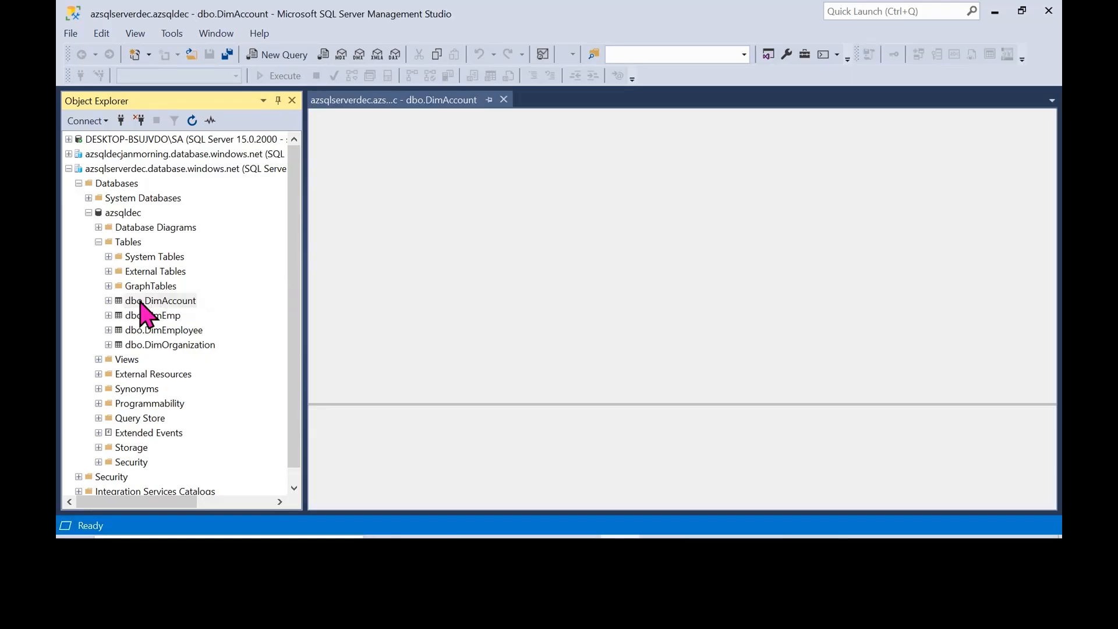
- Script the dbo.DimAccount table as a SELECT statement in a new query window and execute the whole script
{"action": "right_click", "coordinate": [146, 314]}
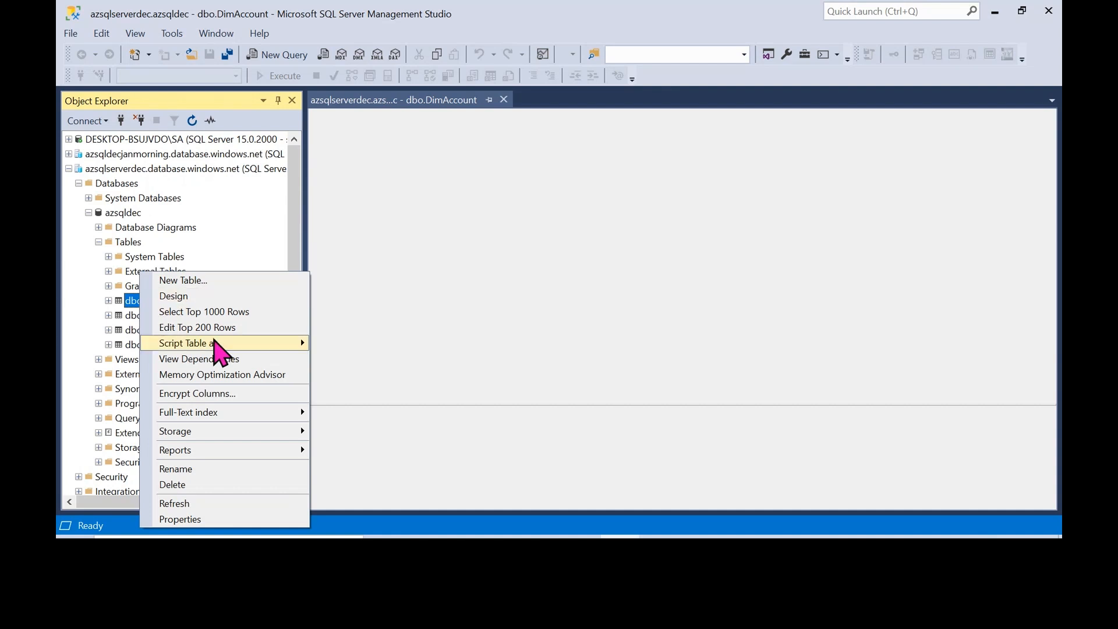
{"action": "mouse_move", "coordinate": [248, 348]}
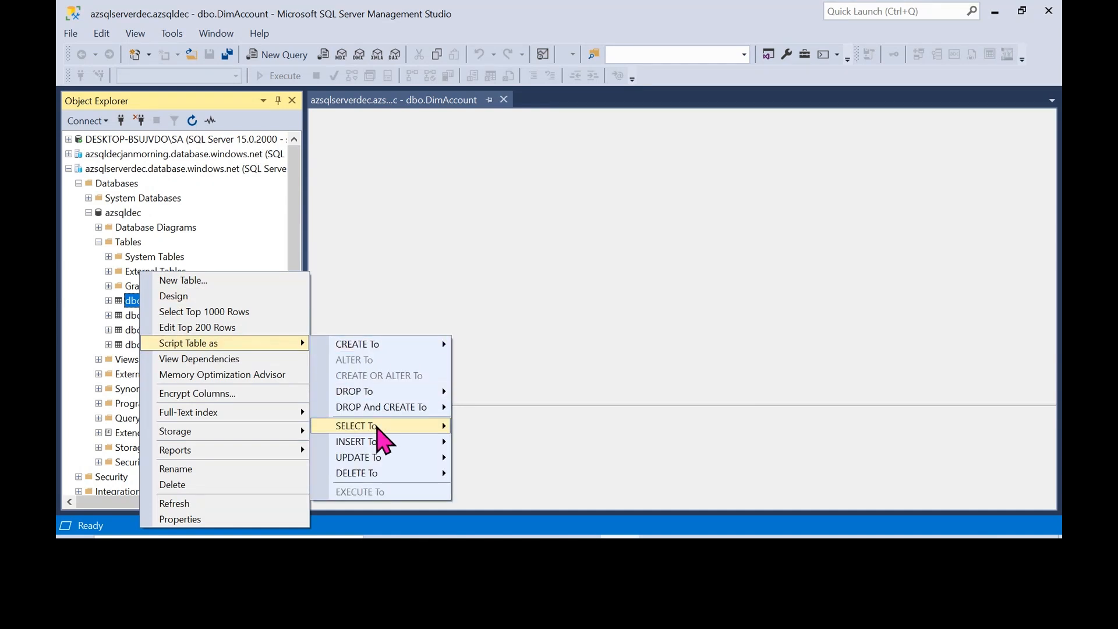
{"action": "mouse_move", "coordinate": [379, 429]}
{"action": "left_click", "coordinate": [515, 427]}
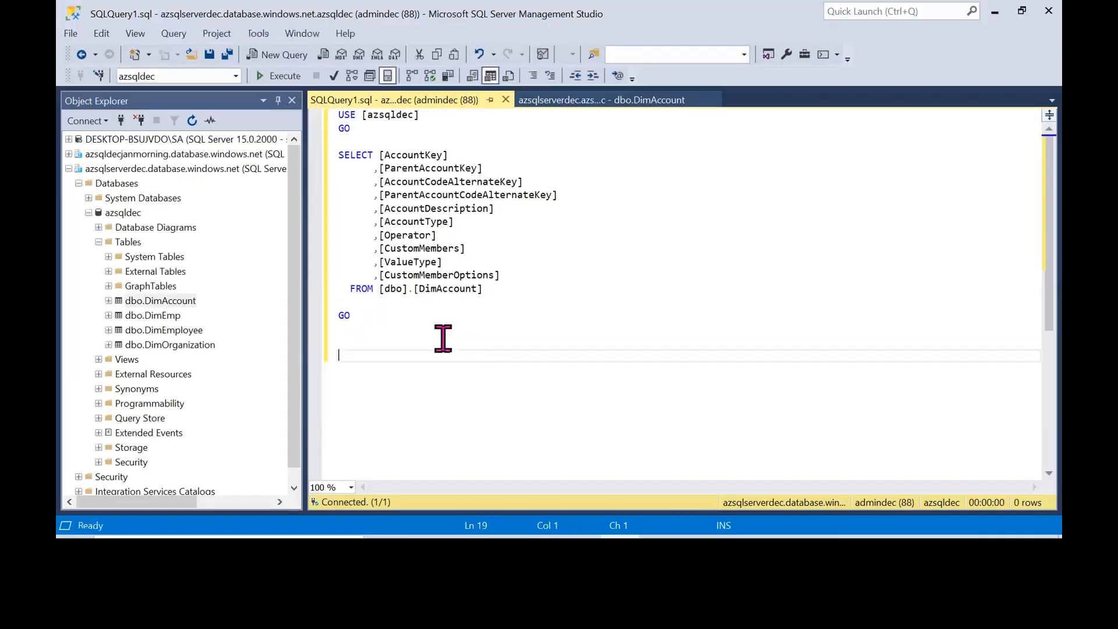
{"action": "key", "text": "ctrl+a"}
{"action": "left_click", "coordinate": [278, 75]}
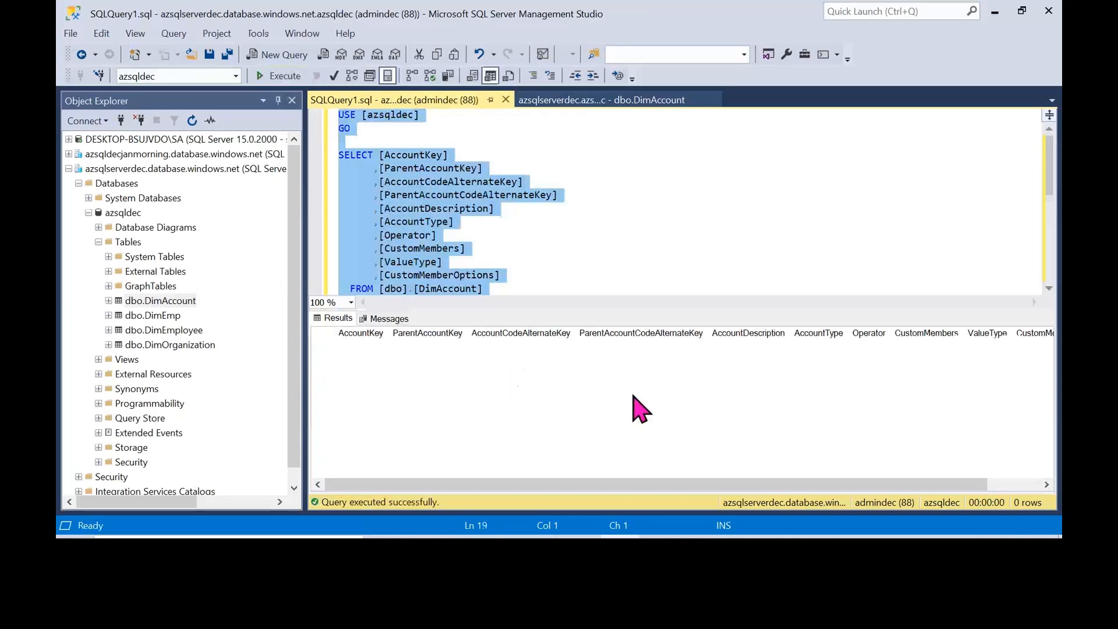
- Start a new regular table in the azsqldec database and open its blank column design
{"action": "left_click", "coordinate": [573, 400]}
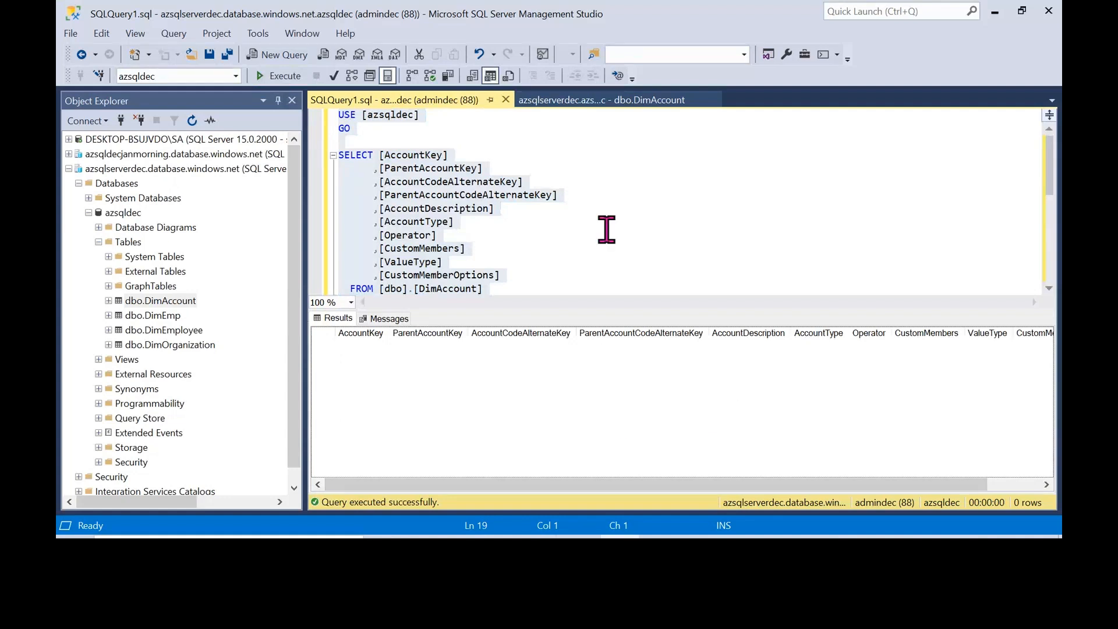
{"action": "left_click", "coordinate": [582, 288]}
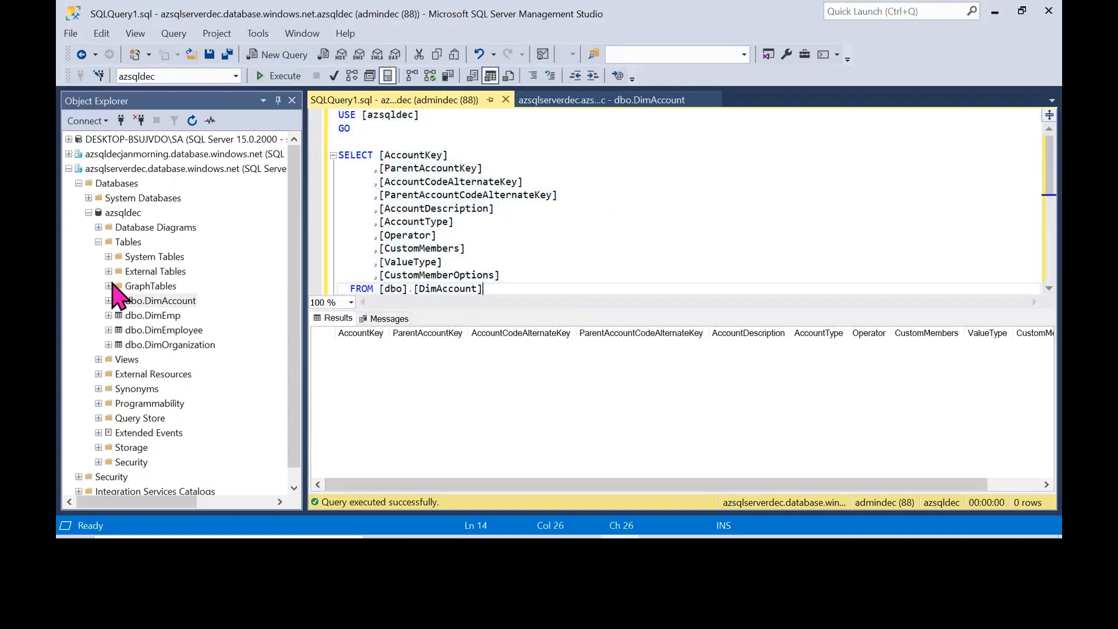
{"action": "right_click", "coordinate": [117, 242]}
{"action": "mouse_move", "coordinate": [145, 249]}
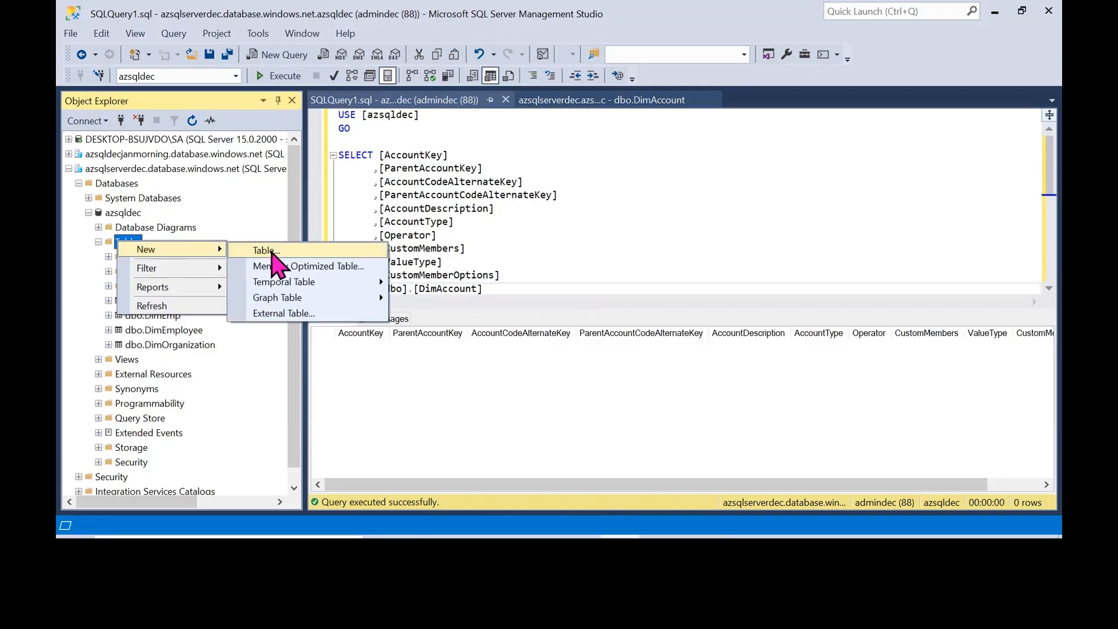
{"action": "left_click", "coordinate": [282, 252]}
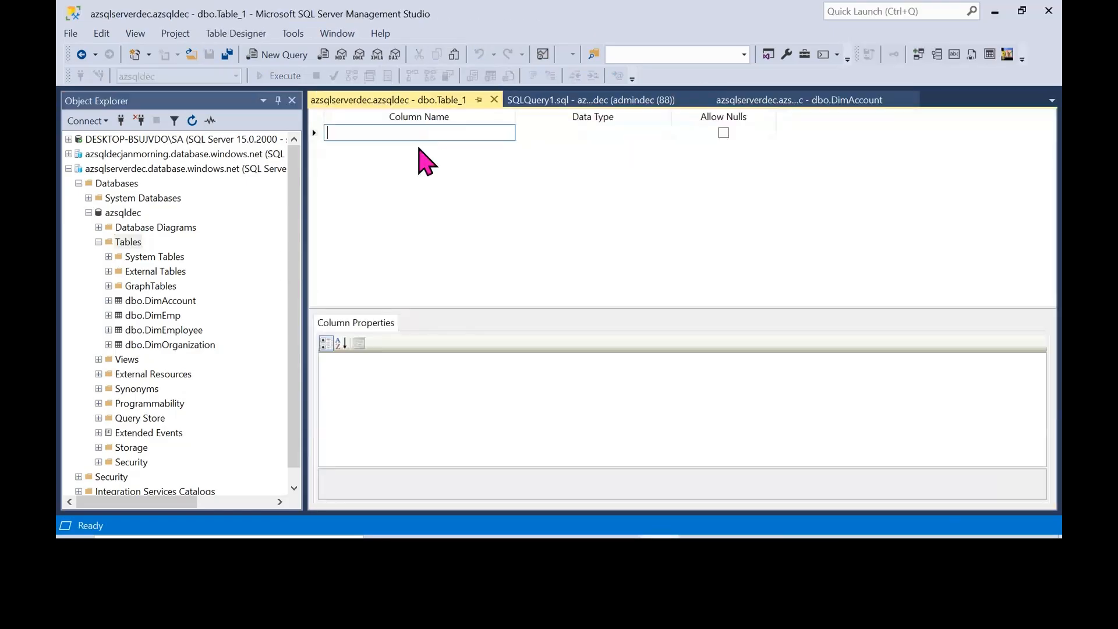
{"action": "left_click", "coordinate": [565, 132]}
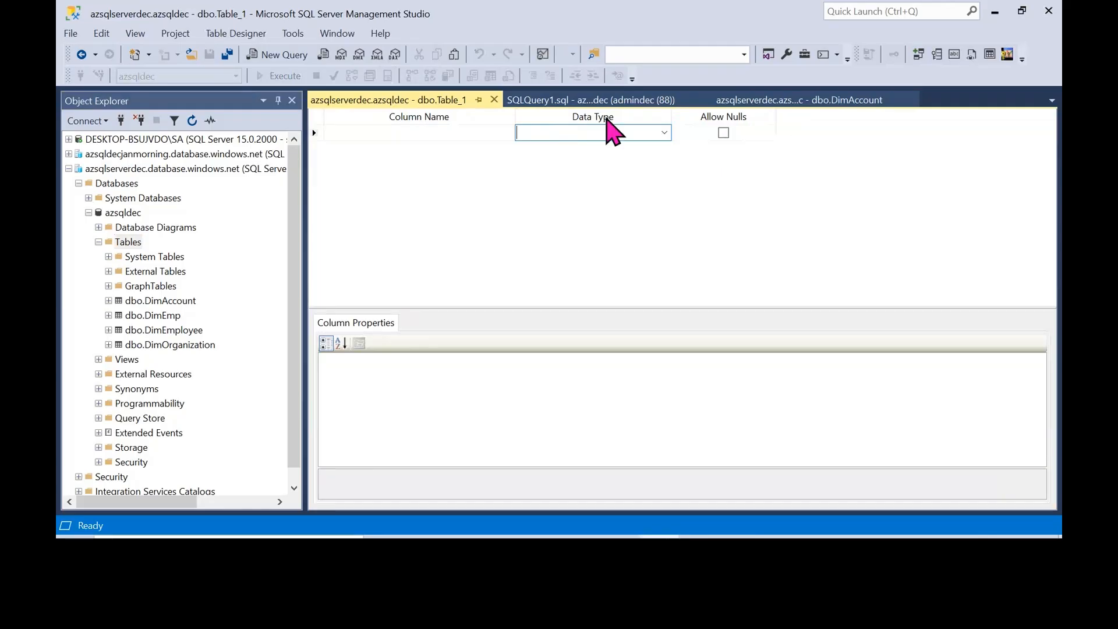
{"action": "left_click", "coordinate": [411, 133]}
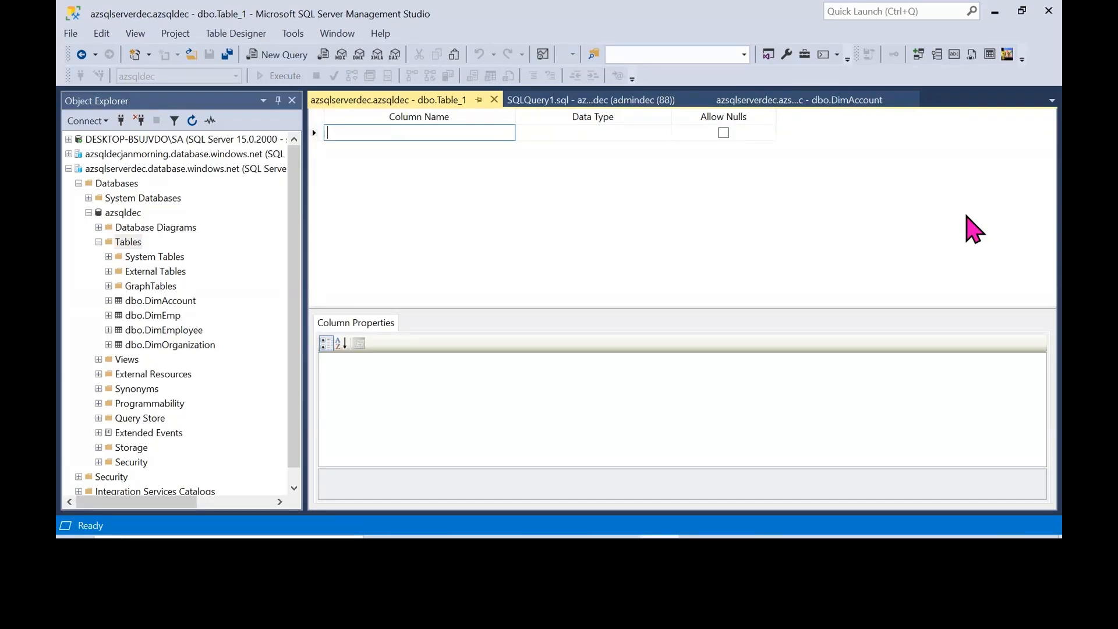
- Review the dbo.DimAccount table's column design and the SELECT script that queries it
{"action": "left_click", "coordinate": [817, 103]}
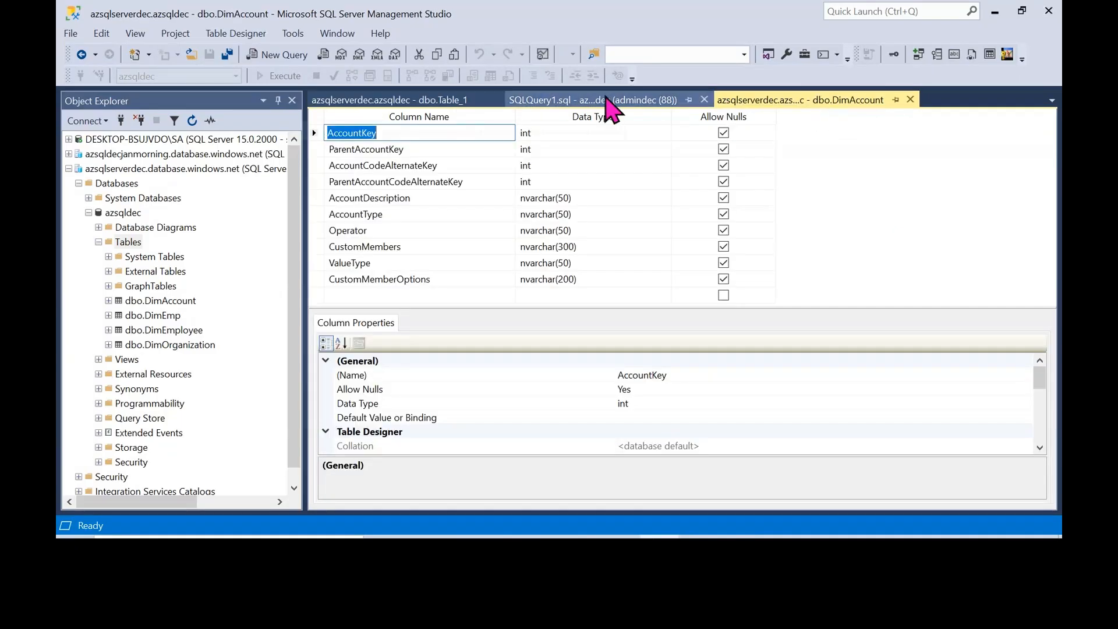
{"action": "left_click", "coordinate": [609, 99]}
{"action": "scroll", "coordinate": [540, 281], "scroll_direction": "down", "scroll_amount": 1}
{"action": "scroll", "coordinate": [540, 281], "scroll_direction": "down", "scroll_amount": 1}
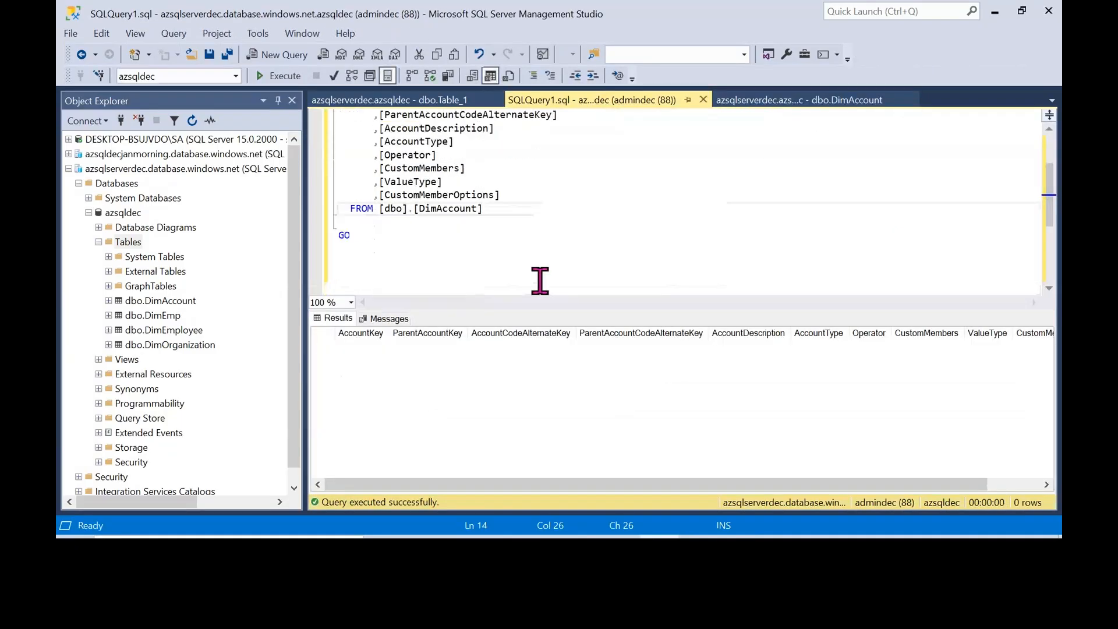
{"action": "scroll", "coordinate": [540, 281], "scroll_direction": "up", "scroll_amount": 2}
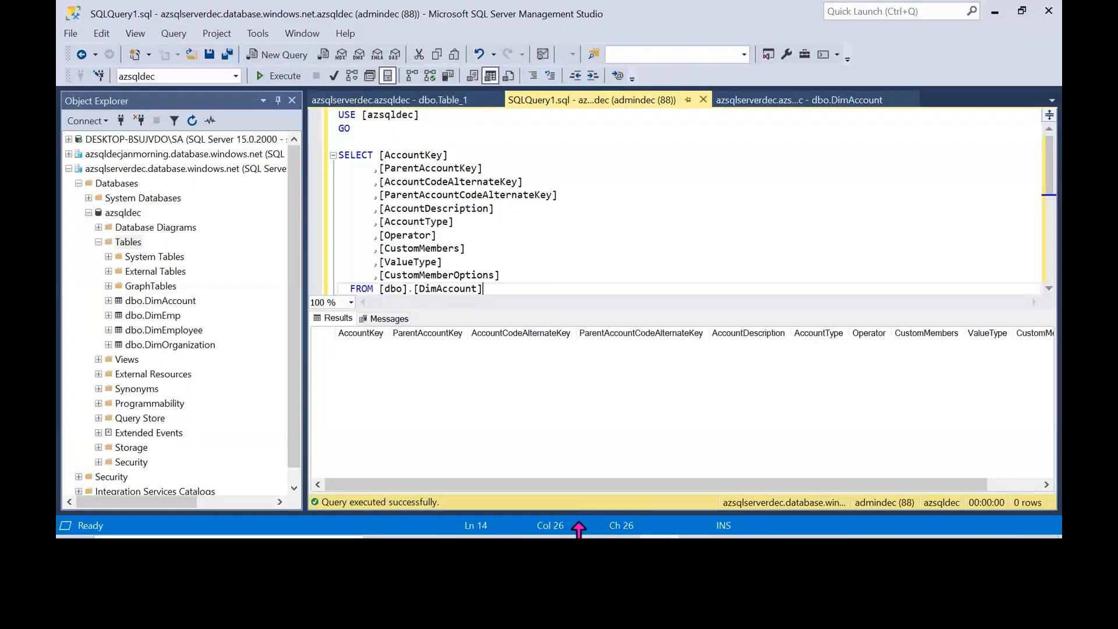
- Switch to the Day-1 notes in Notepad and add the lines "copy--" and "onprem ---->azsql" at the end
{"action": "mouse_move", "coordinate": [581, 541]}
{"action": "left_click", "coordinate": [554, 499]}
{"action": "key", "text": "Return"}
{"action": "key", "text": "Return"}
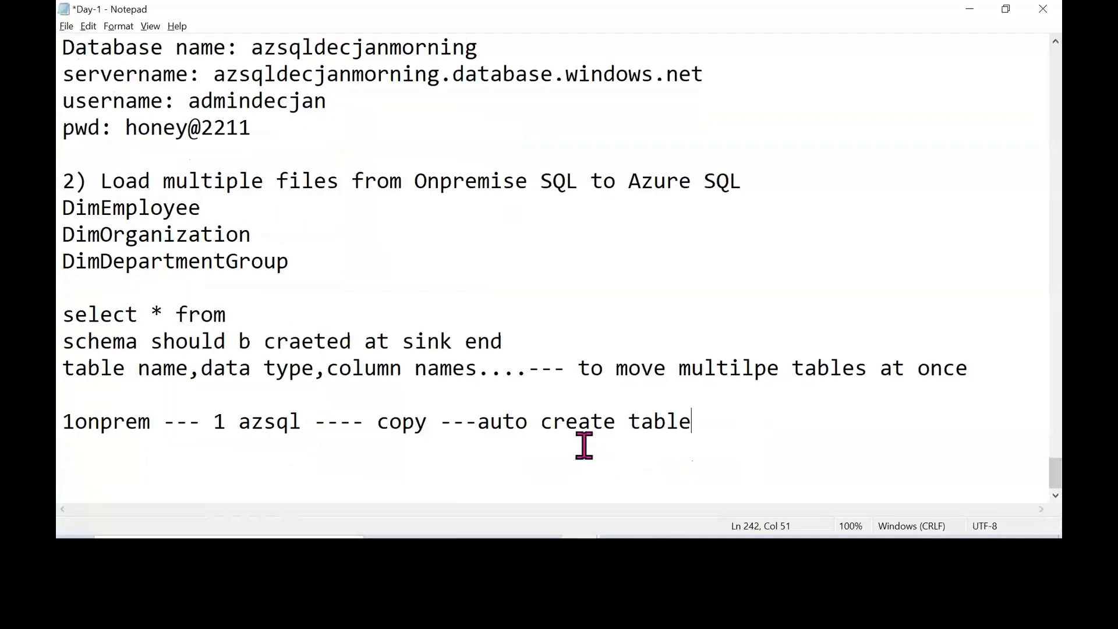
{"action": "key", "text": "Return"}
{"action": "type", "text": "copy"}
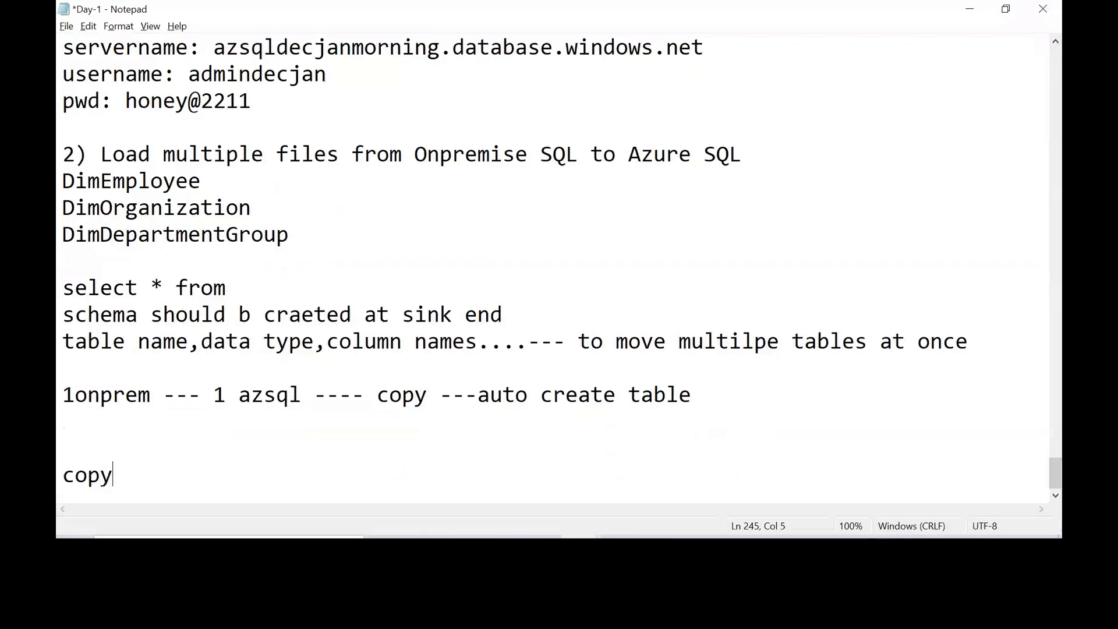
{"action": "type", "text": "--"}
{"action": "key", "text": "Return"}
{"action": "type", "text": "o"}
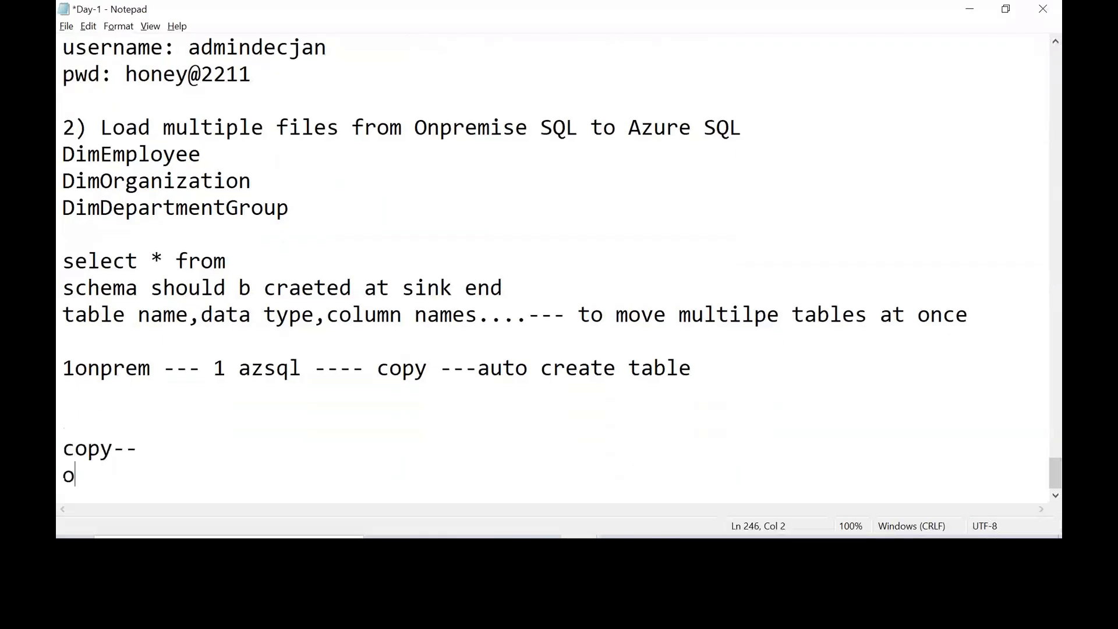
{"action": "type", "text": "nprem ----"}
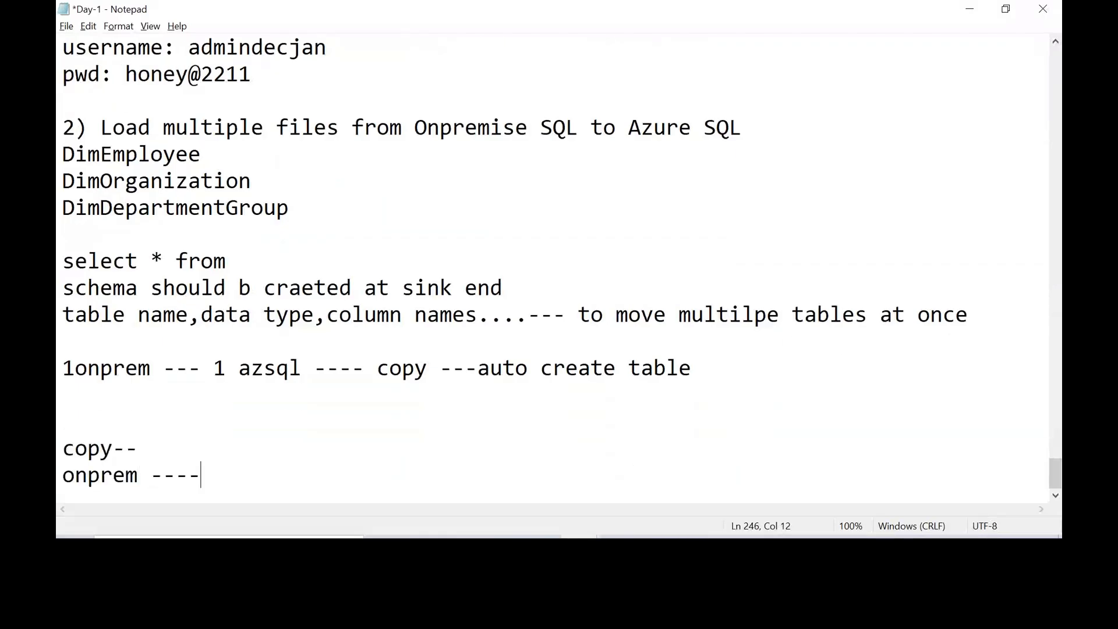
{"action": "type", "text": ">azsql"}
{"action": "key", "text": "Return"}
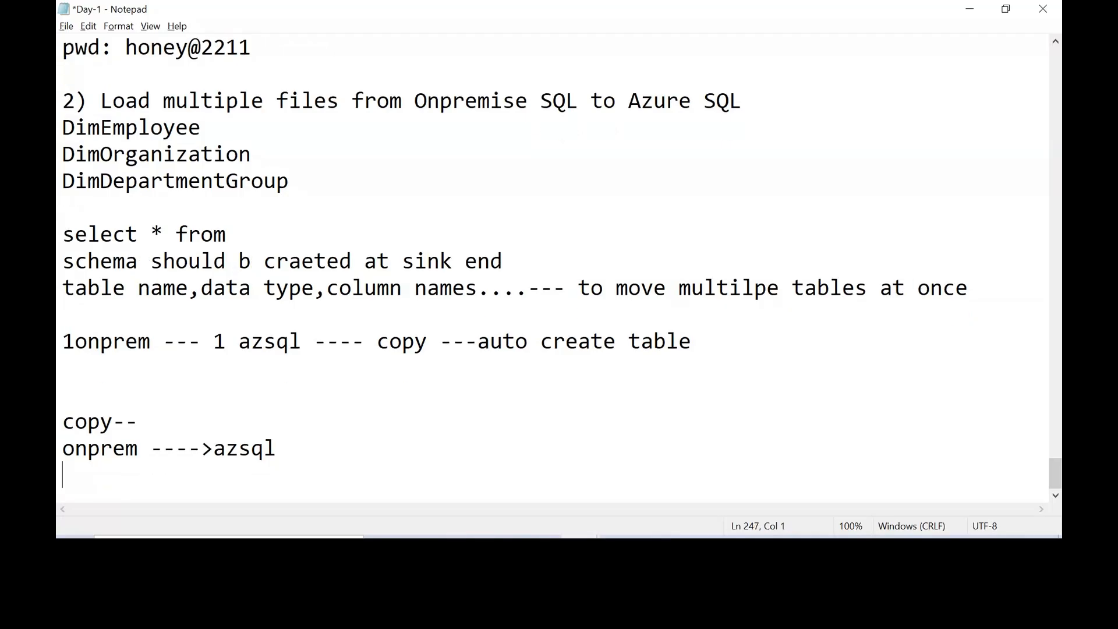
- Append "table name dimemp" to the "copy--" line in the notes
{"action": "left_click", "coordinate": [168, 422]}
{"action": "type", "text": "table"}
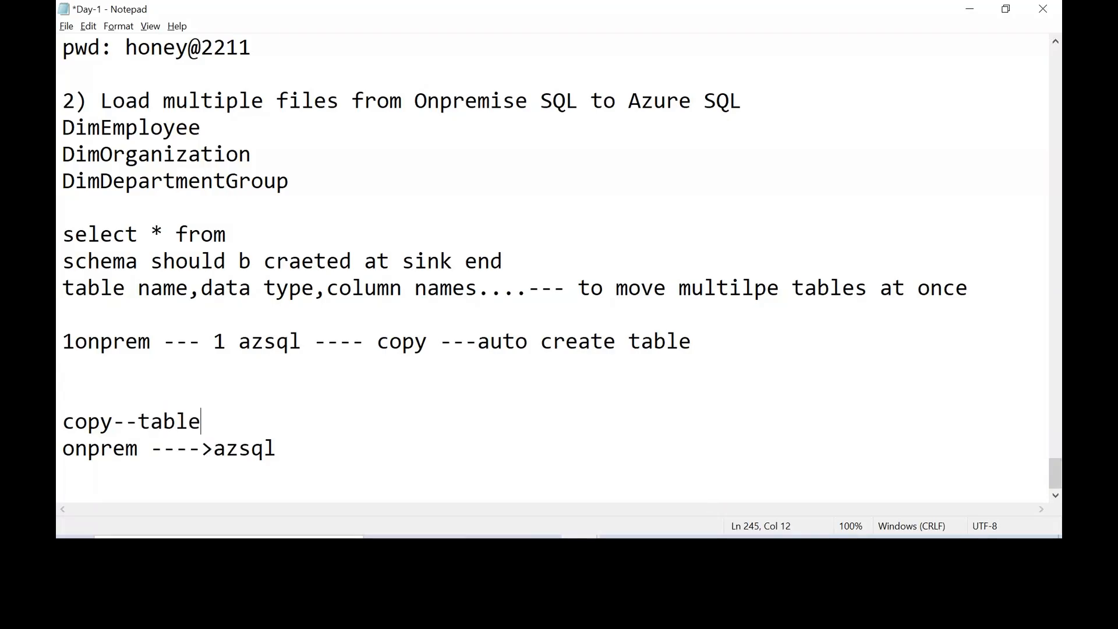
{"action": "type", "text": " name "}
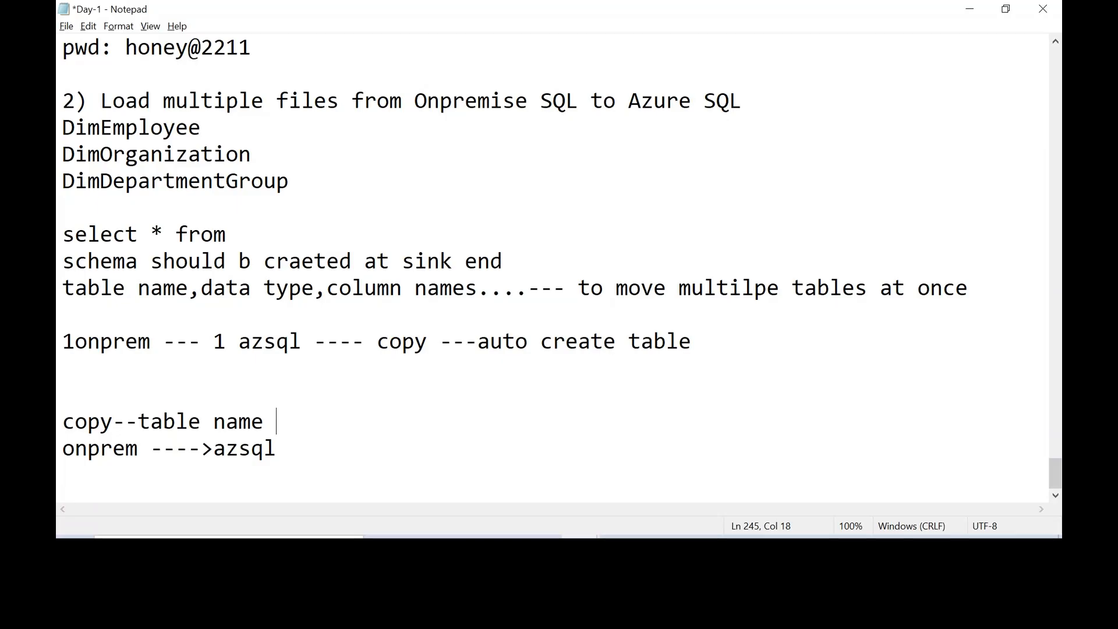
{"action": "type", "text": "dimemp"}
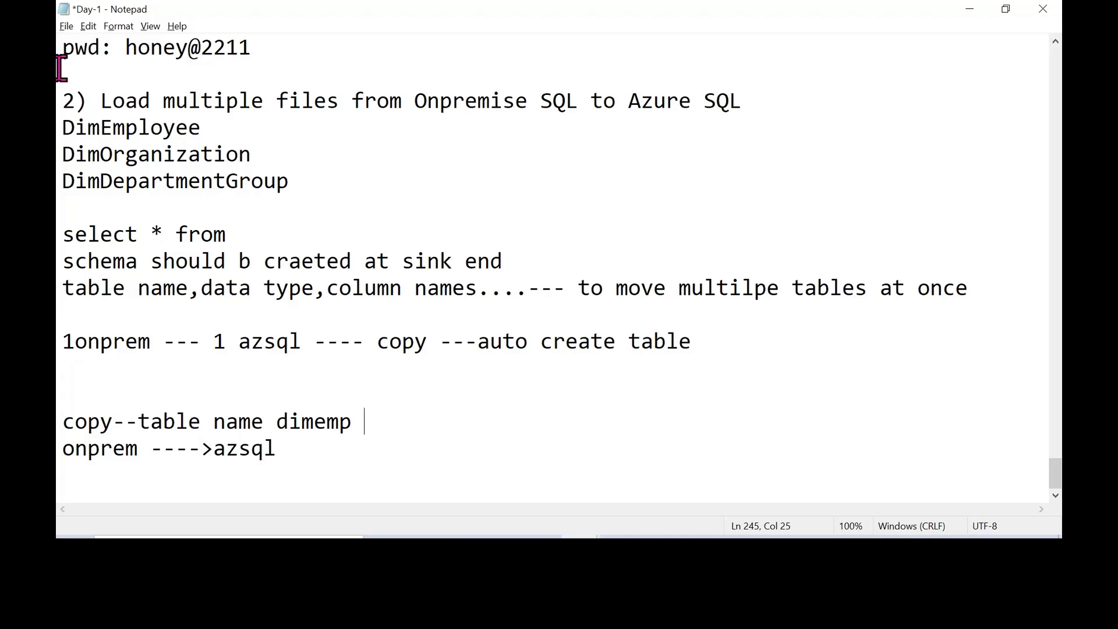
{"action": "left_click_drag", "start_coordinate": [364, 424], "coordinate": [277, 424]}
{"action": "left_click", "coordinate": [339, 424]}
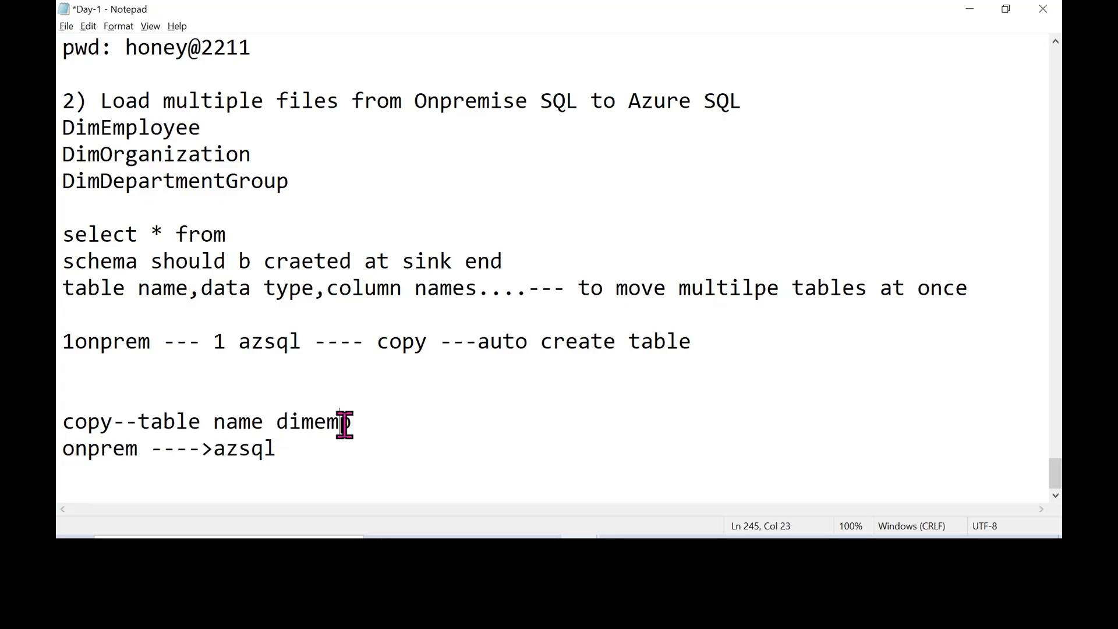
{"action": "double_click", "coordinate": [324, 423]}
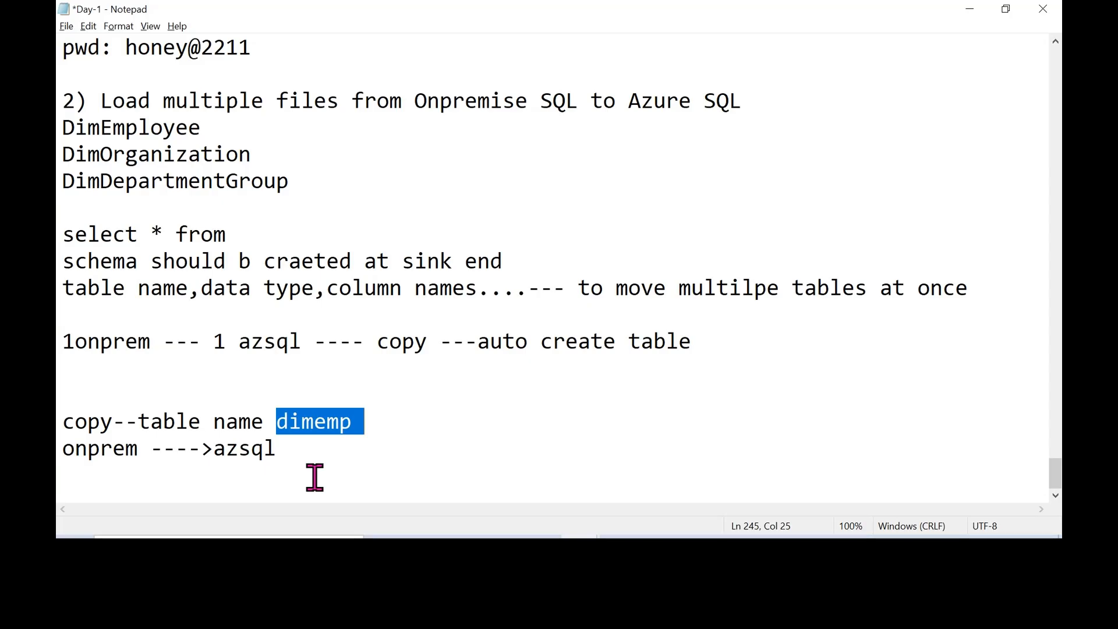
{"action": "left_click", "coordinate": [400, 419]}
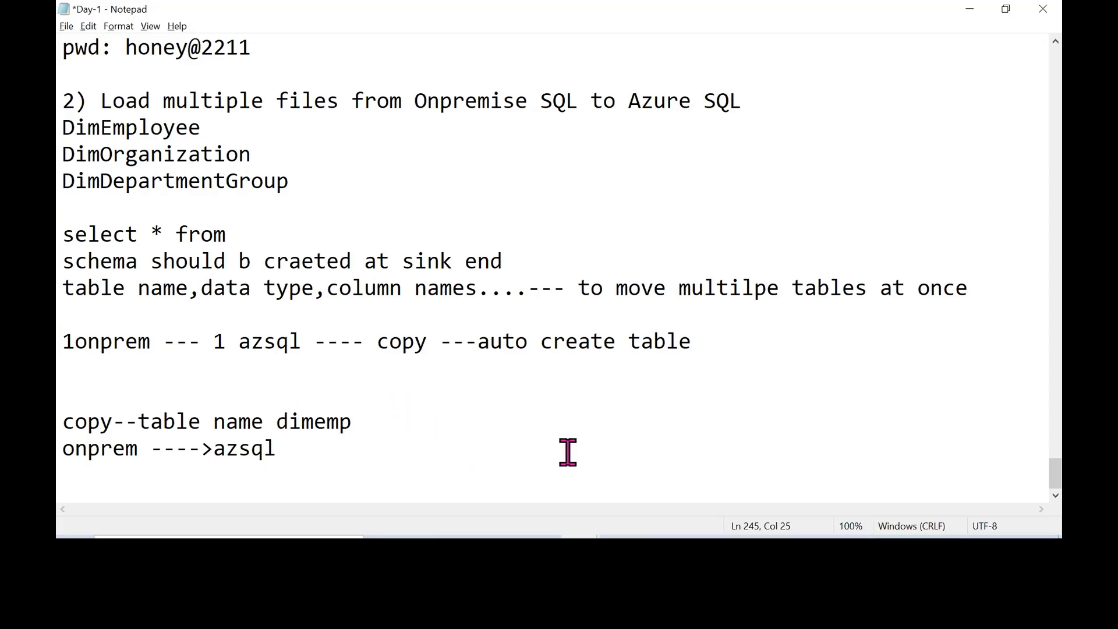
{"action": "double_click", "coordinate": [332, 422]}
{"action": "left_click", "coordinate": [364, 471]}
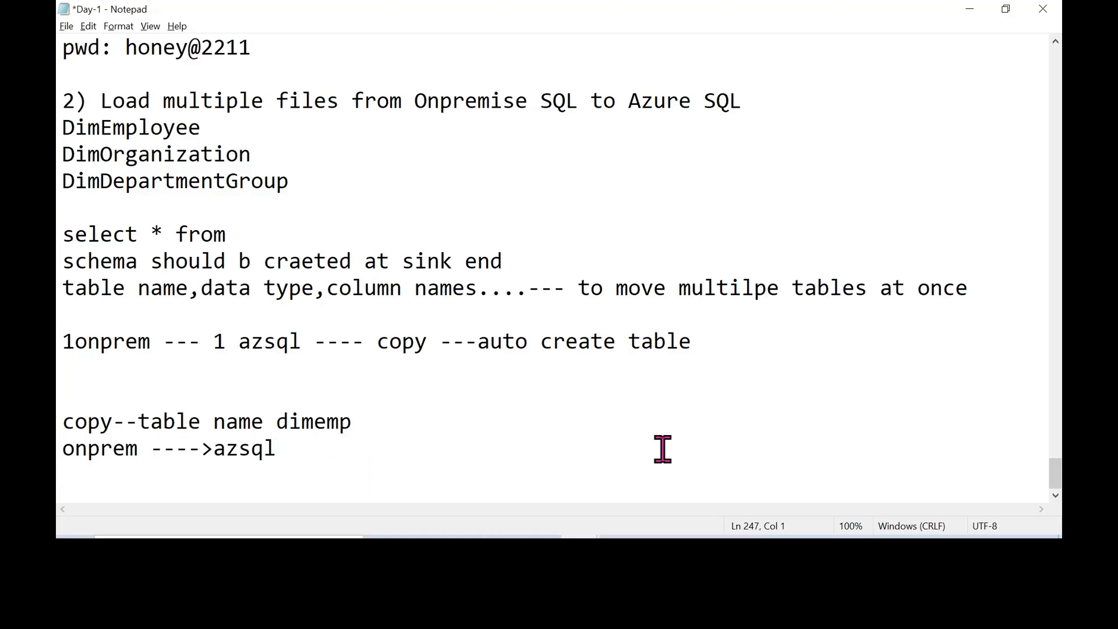
- Switch to SQL Server Management Studio and add the statement "truncate table [DimAccount]" below the SELECT script without executing it
{"action": "left_click", "coordinate": [659, 548]}
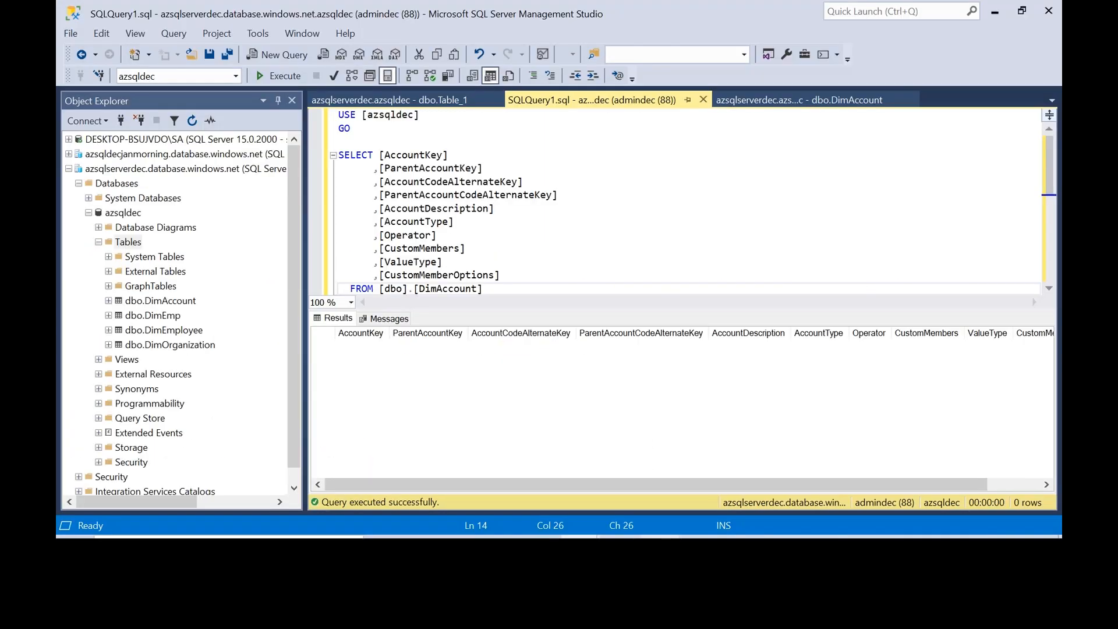
{"action": "left_click", "coordinate": [542, 279]}
{"action": "scroll", "coordinate": [542, 274], "scroll_direction": "down", "scroll_amount": 2}
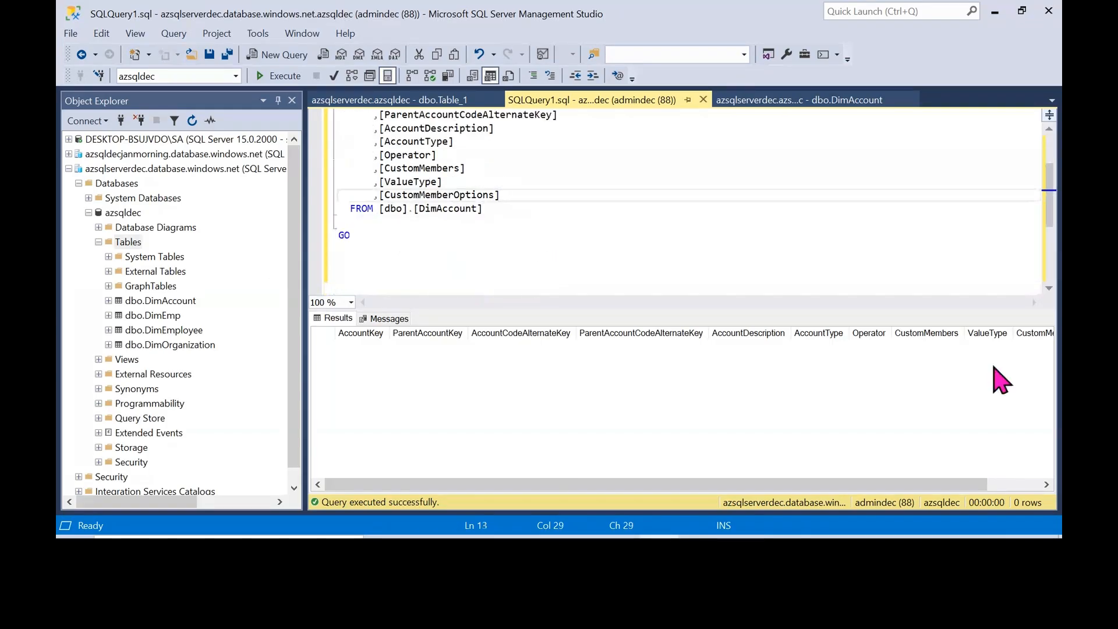
{"action": "left_click", "coordinate": [449, 273]}
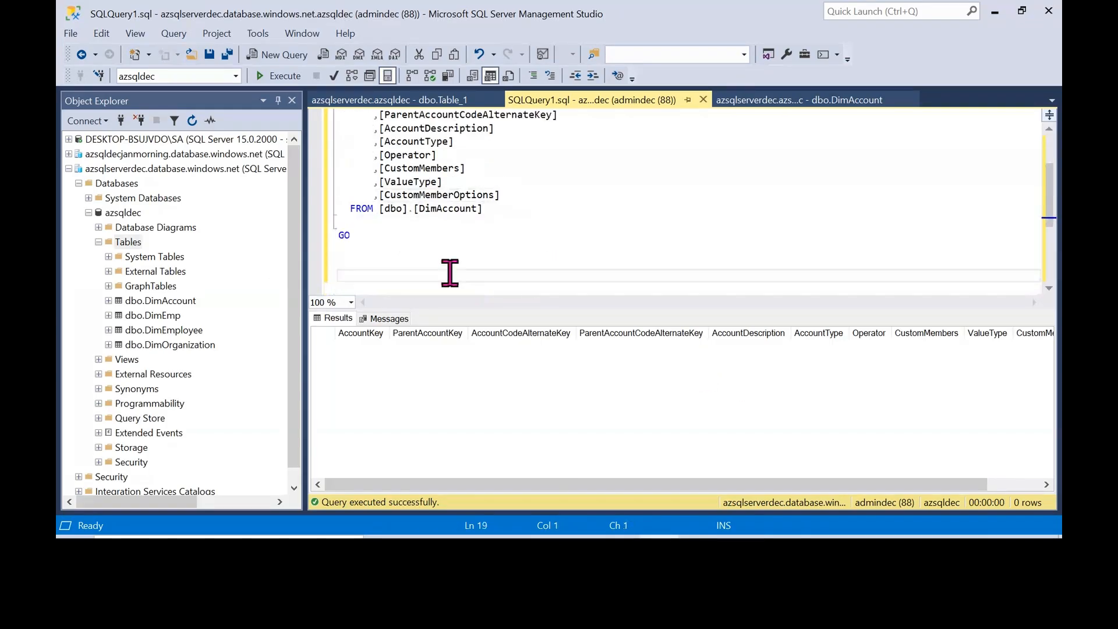
{"action": "type", "text": "truncate table"}
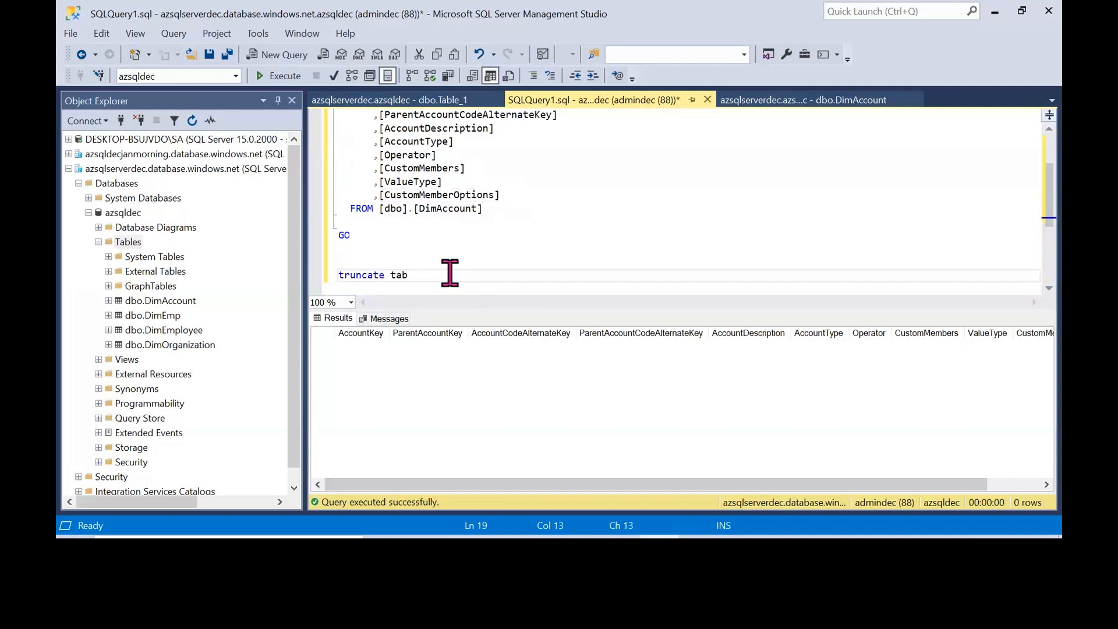
{"action": "double_click", "coordinate": [460, 210]}
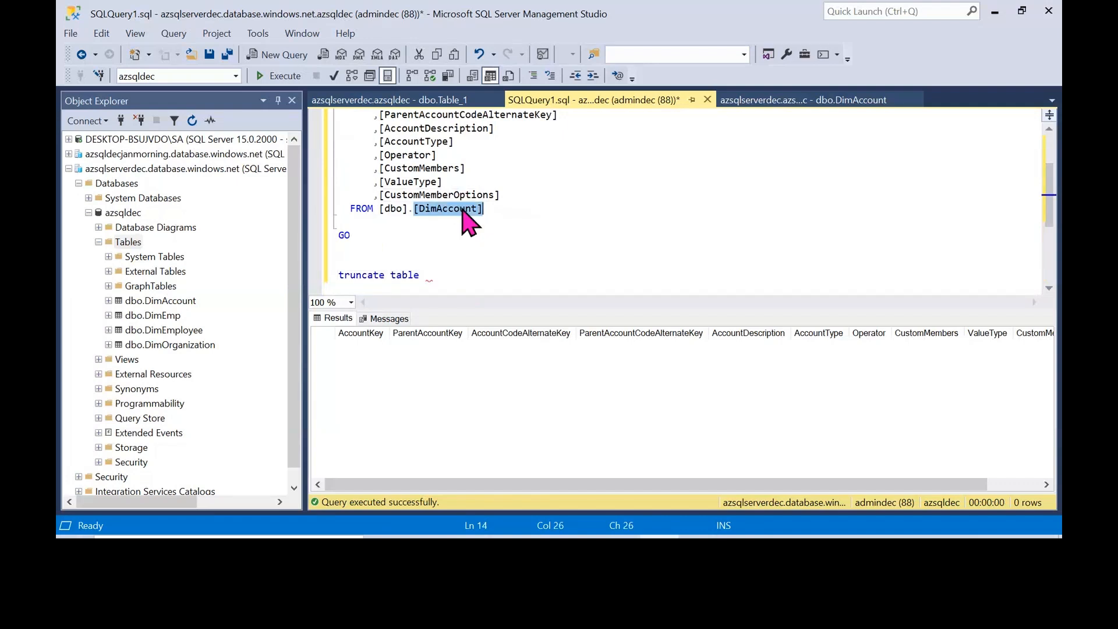
{"action": "key", "text": "ctrl+c"}
{"action": "left_click", "coordinate": [460, 276]}
{"action": "key", "text": "ctrl+v"}
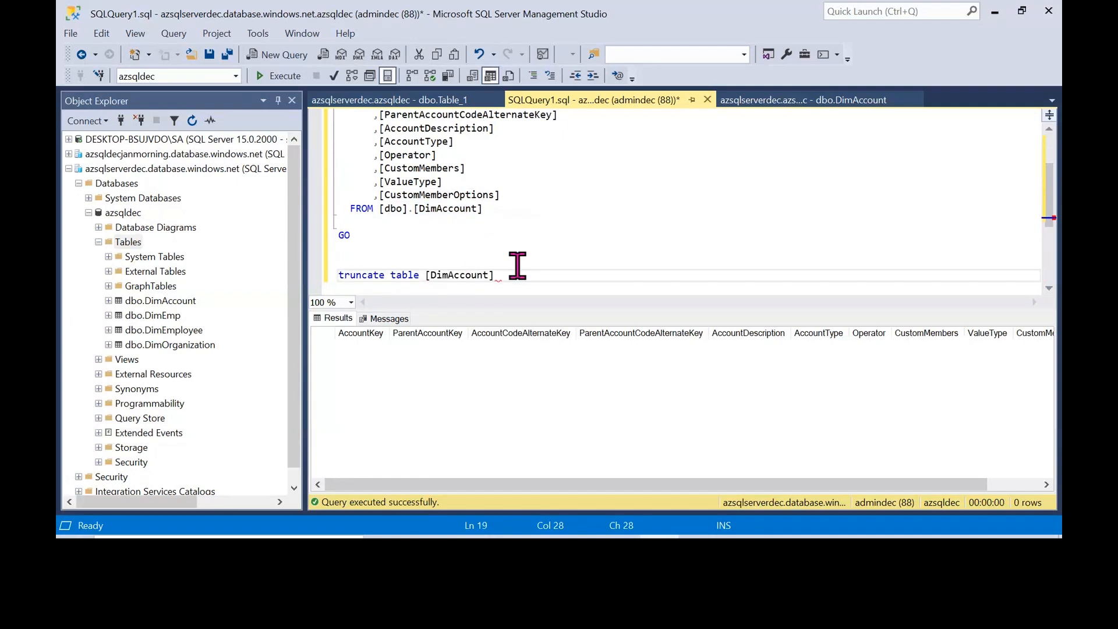
{"action": "left_click_drag", "start_coordinate": [517, 267], "coordinate": [259, 259]}
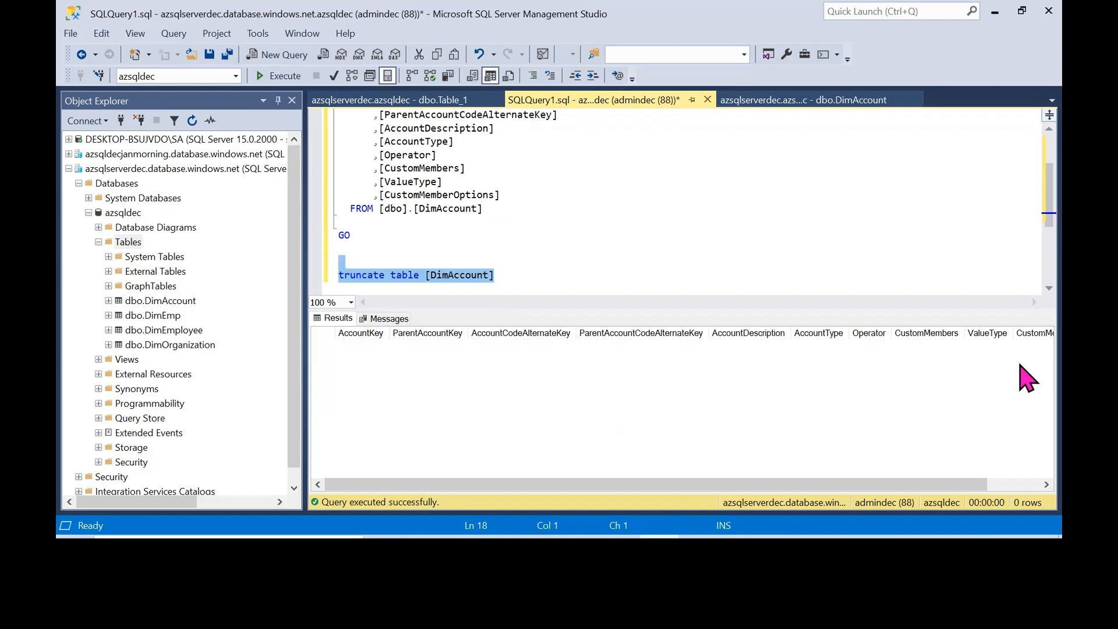
{"action": "left_click", "coordinate": [554, 273]}
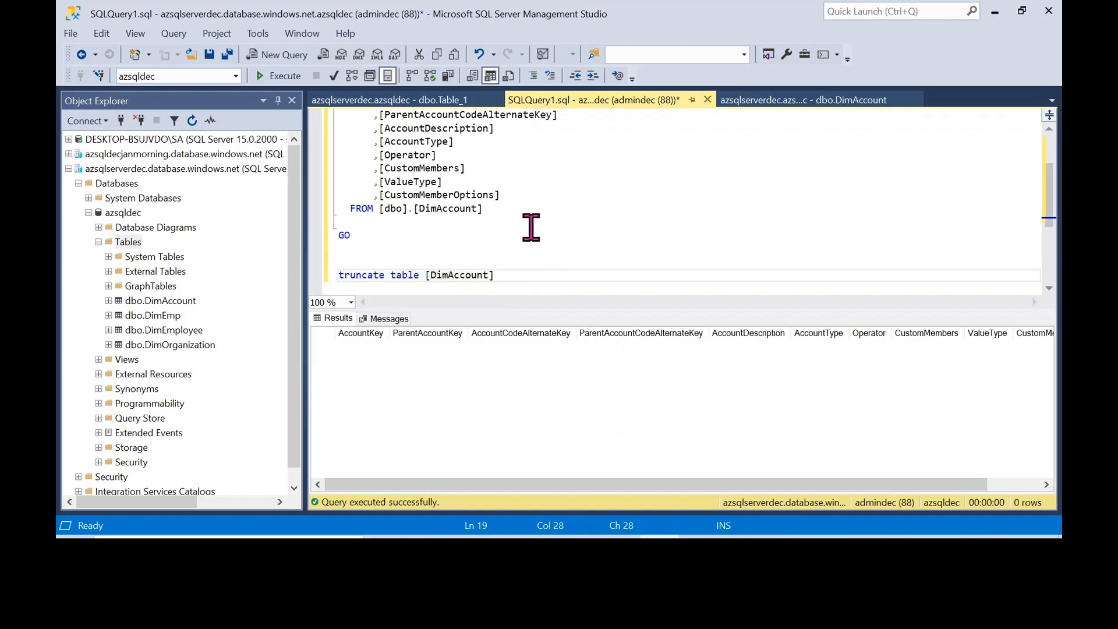
{"action": "left_click", "coordinate": [505, 235]}
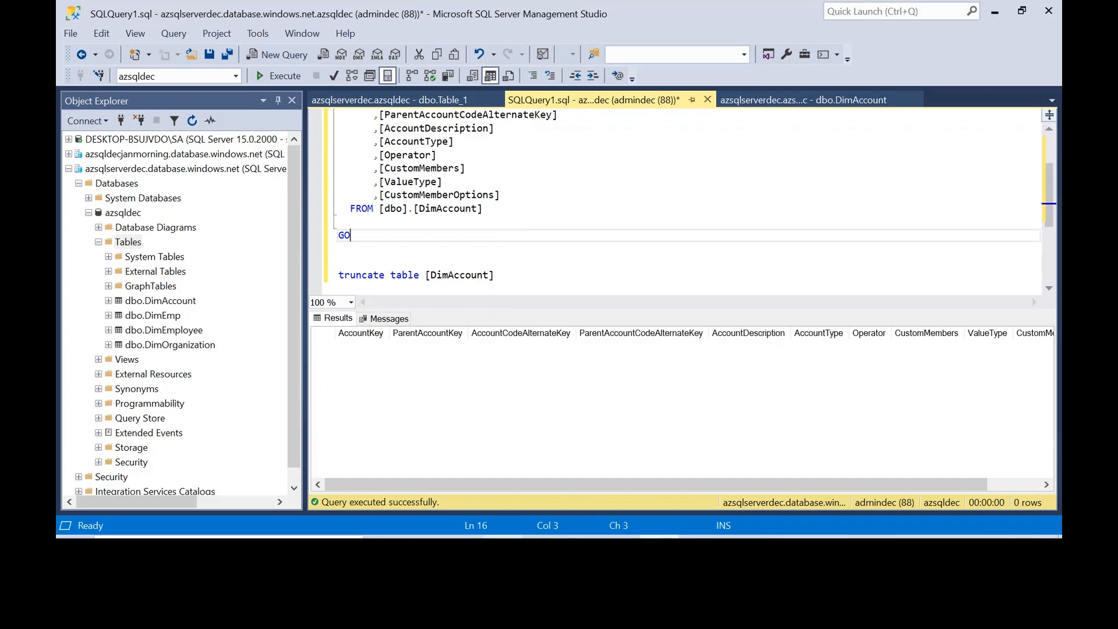
- Switch to Azure Data Factory, collapse Factory Resources, enlarge the canvas and reopen Copy data1 inside PL's ForEach1
{"action": "key", "text": "alt+Tab"}
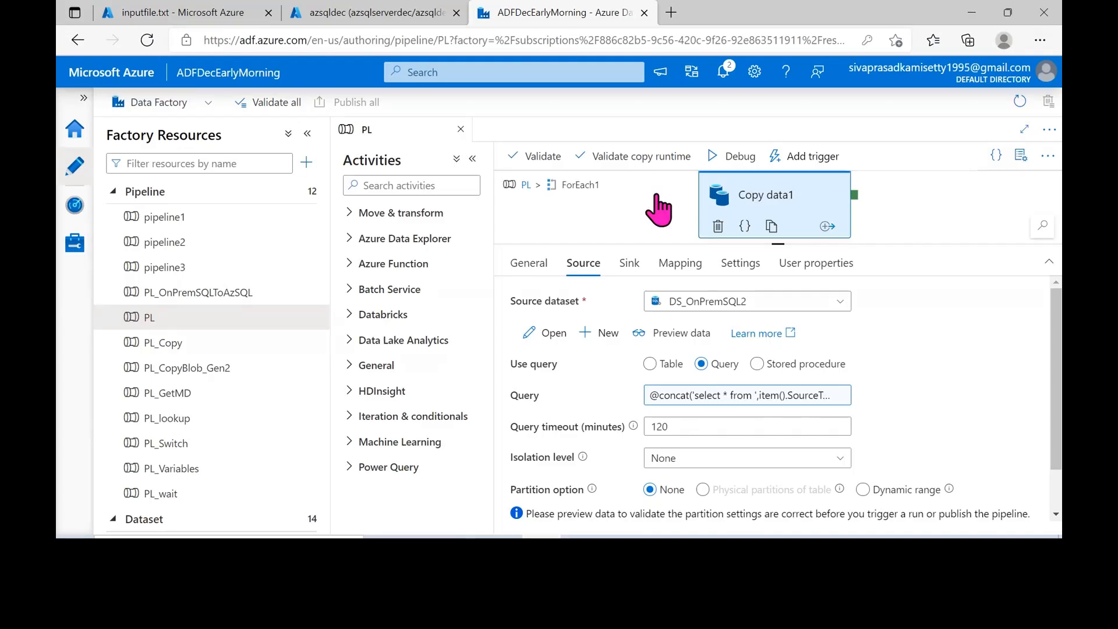
{"action": "left_click", "coordinate": [307, 135]}
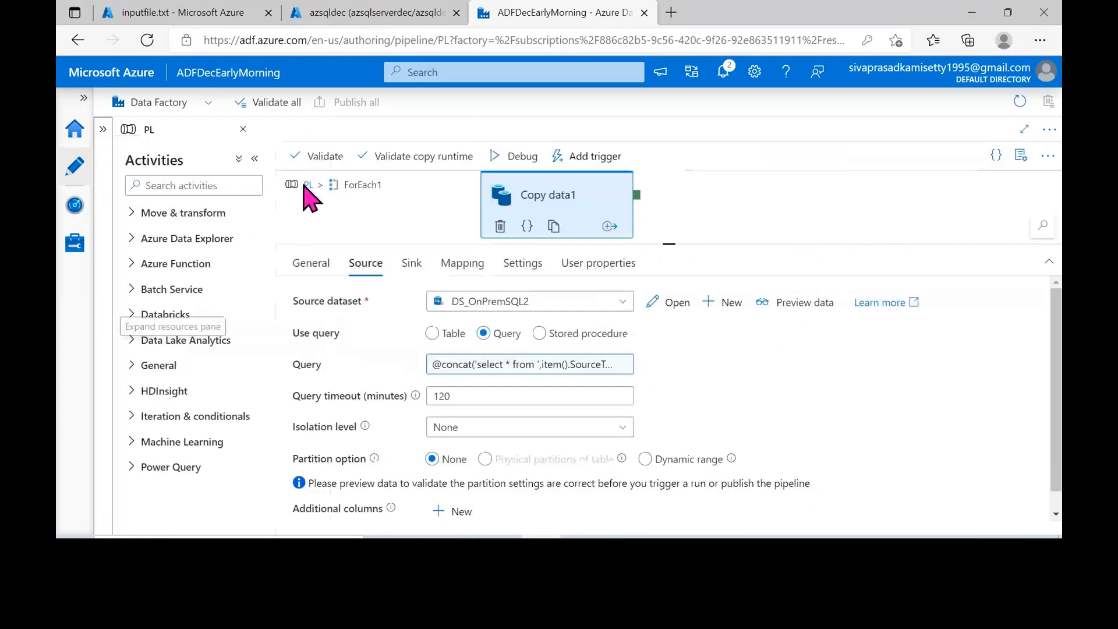
{"action": "left_click", "coordinate": [308, 187]}
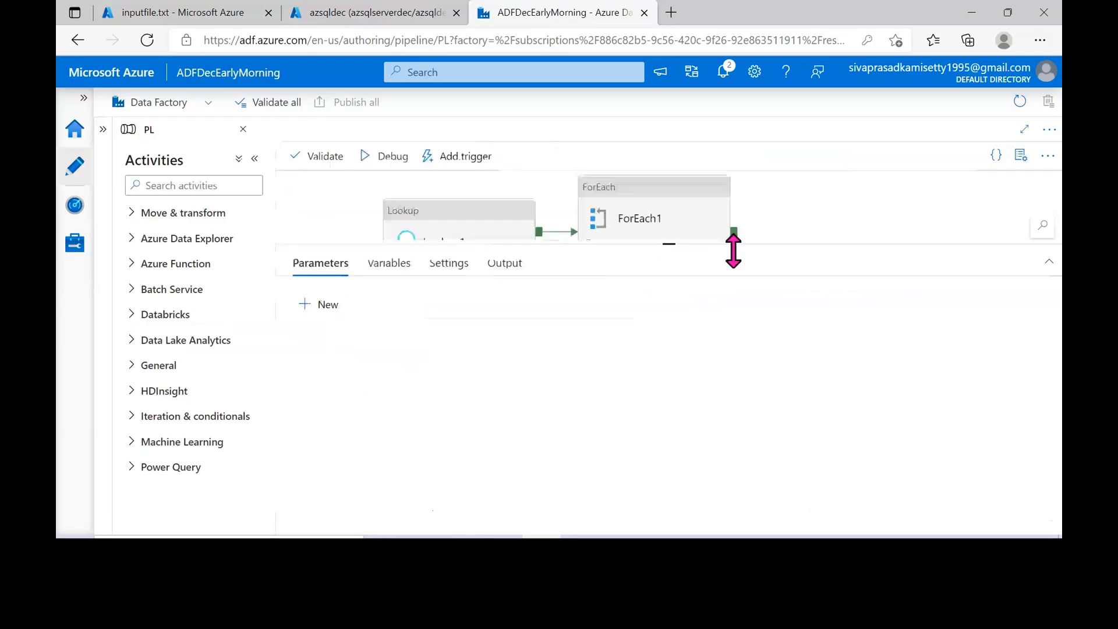
{"action": "left_click", "coordinate": [722, 239]}
{"action": "left_click_drag", "start_coordinate": [718, 242], "coordinate": [728, 327]}
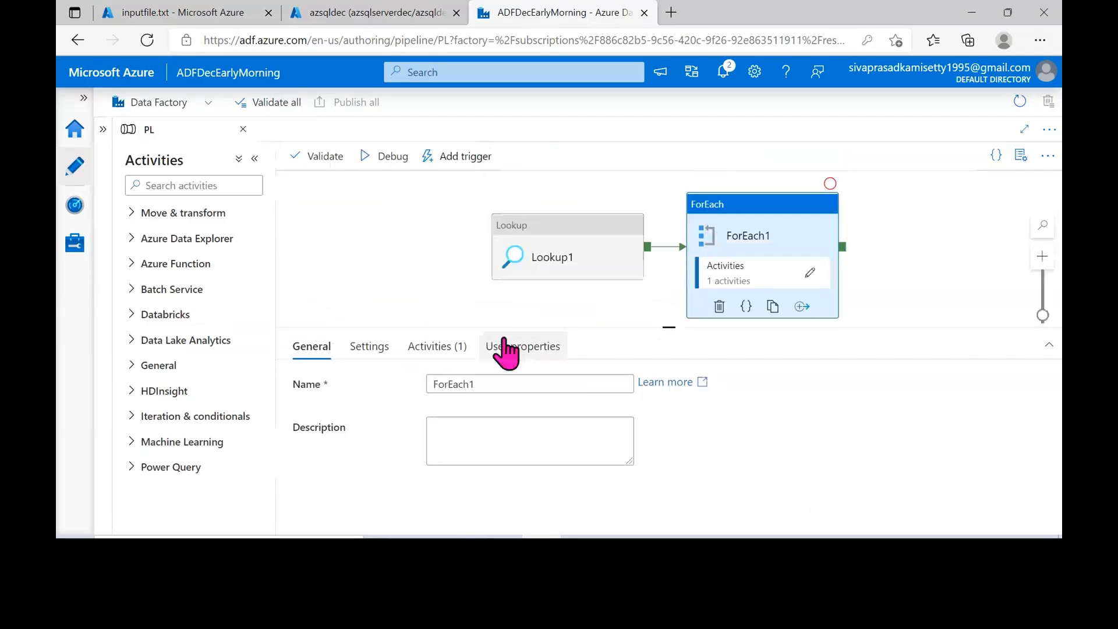
{"action": "left_click", "coordinate": [811, 274]}
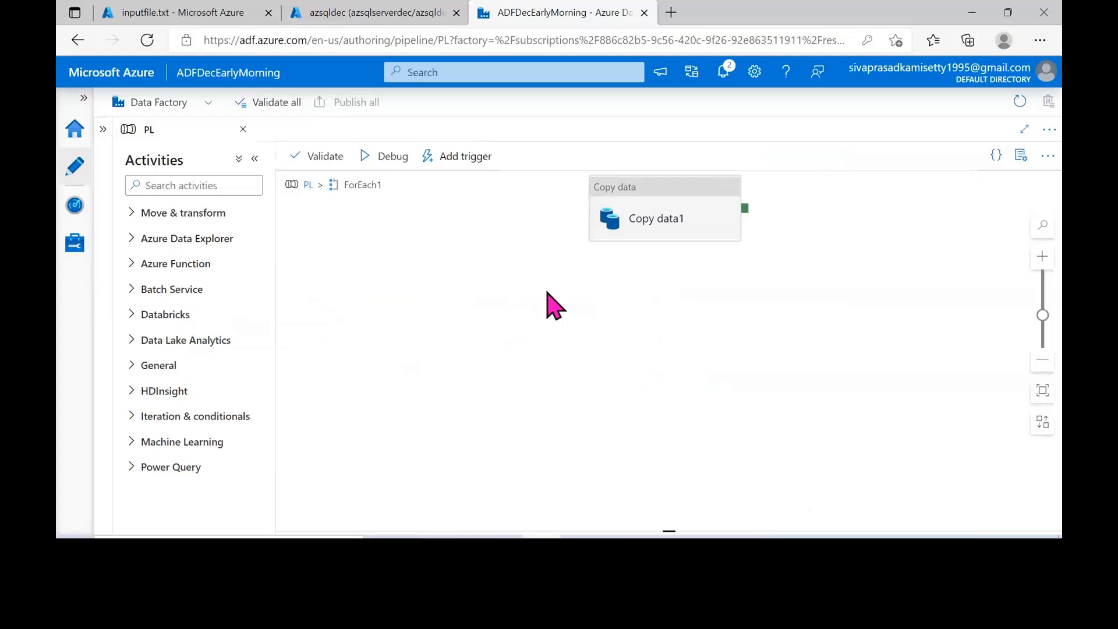
{"action": "left_click", "coordinate": [599, 221]}
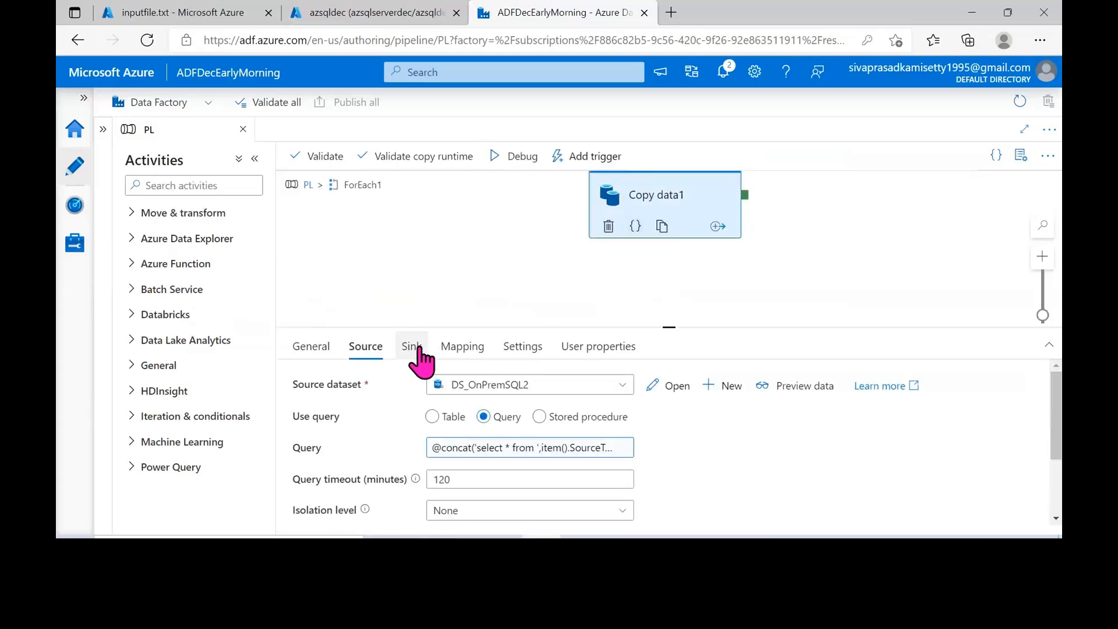
- Review Copy data1's sink and source settings, return to the top level of PL and start a debug run
{"action": "left_click", "coordinate": [413, 349]}
{"action": "left_click", "coordinate": [367, 348]}
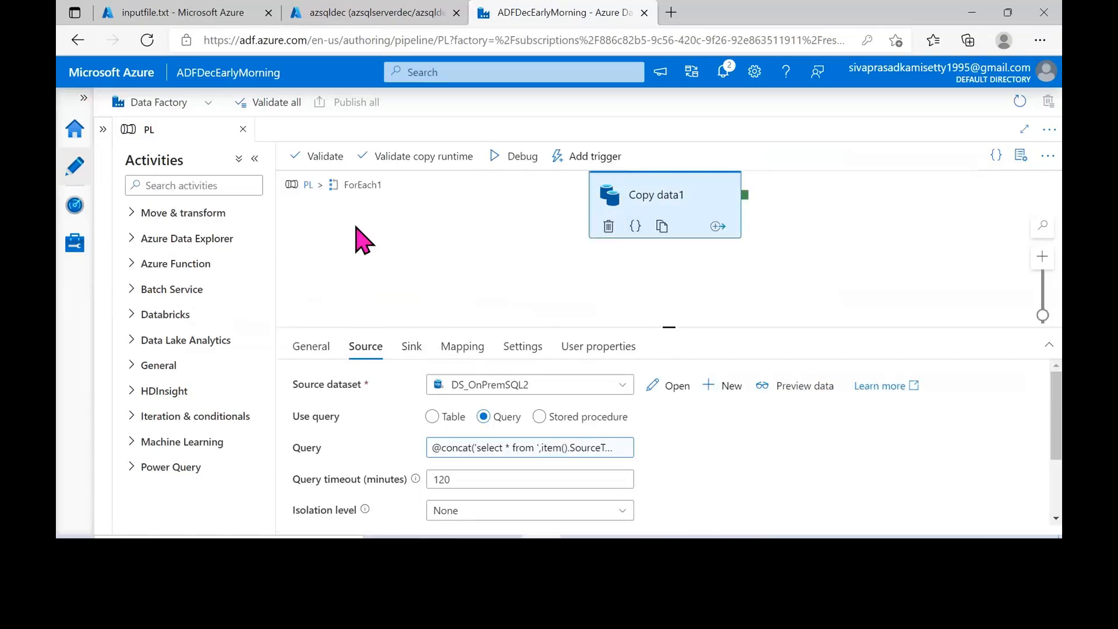
{"action": "left_click", "coordinate": [305, 185]}
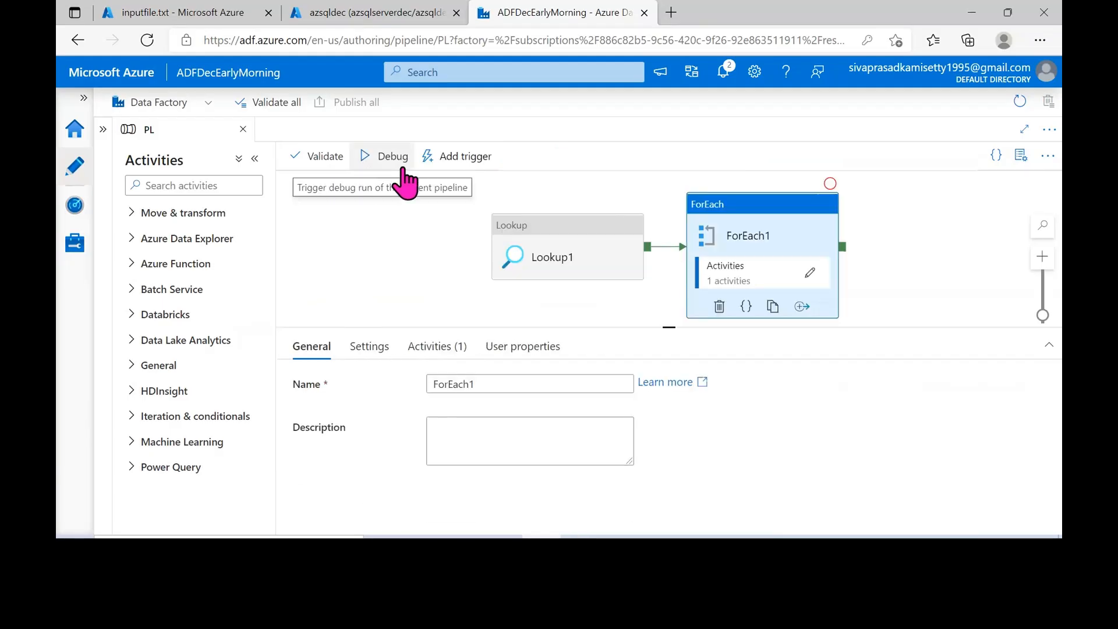
{"action": "left_click", "coordinate": [391, 165]}
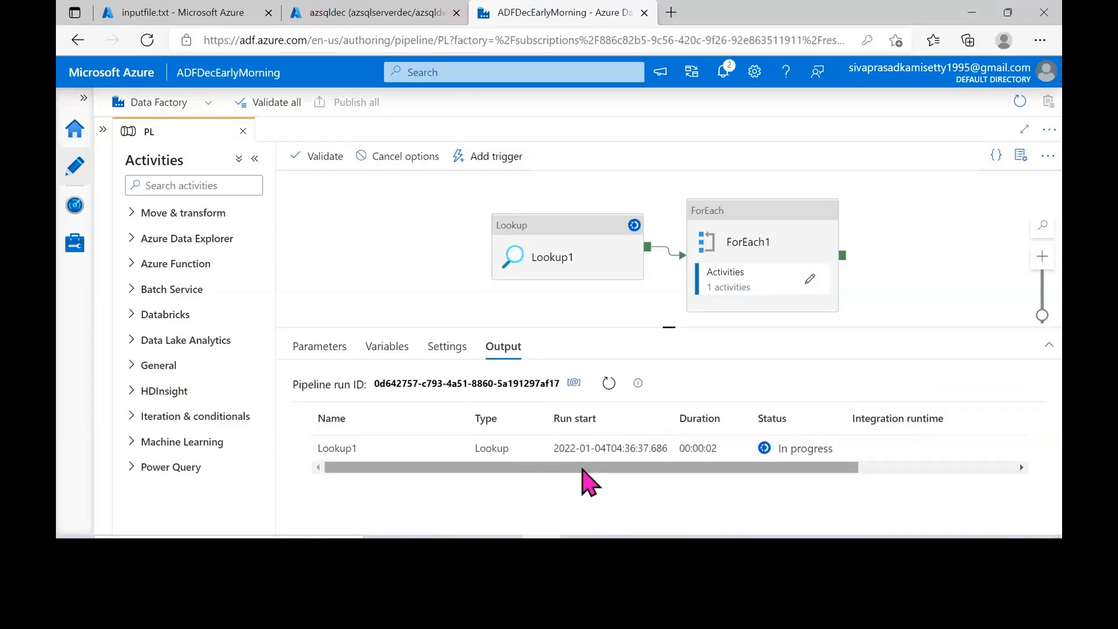
{"action": "left_click_drag", "start_coordinate": [699, 327], "coordinate": [698, 301]}
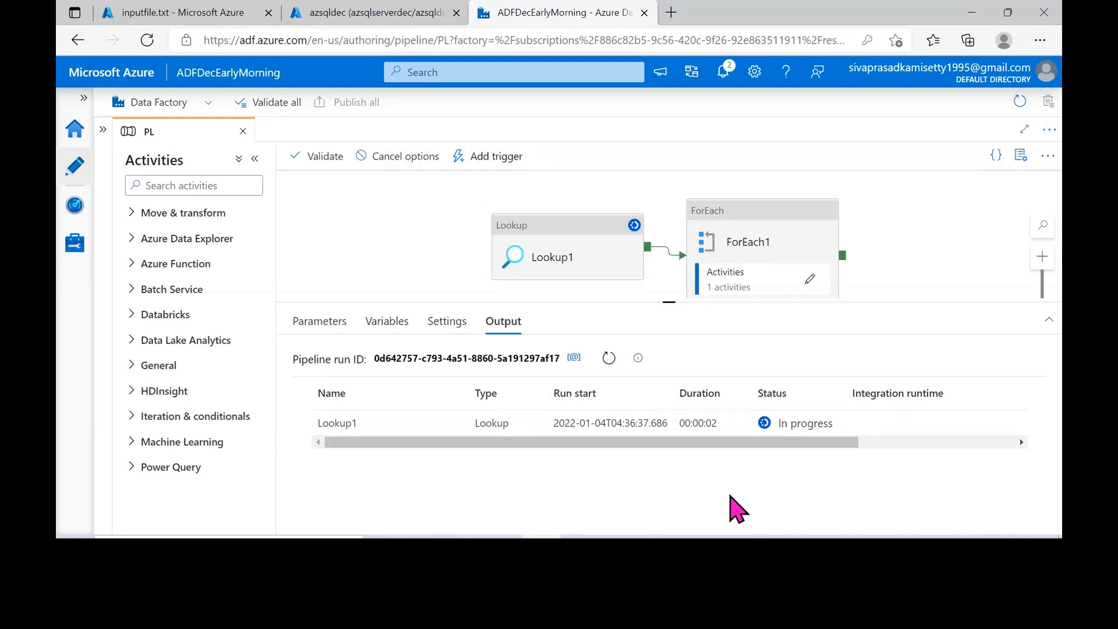
- Switch to SQL Server Management Studio to review the DimAccount query and its results, and return to Azure Data Factory
{"action": "key", "text": "alt+Tab"}
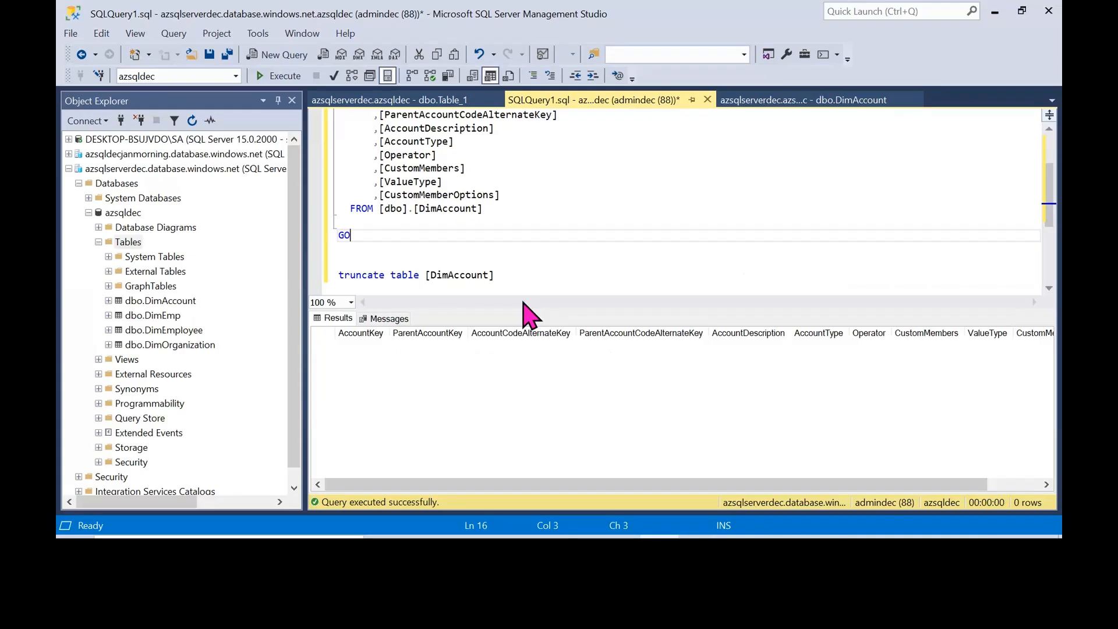
{"action": "key", "text": "Up"}
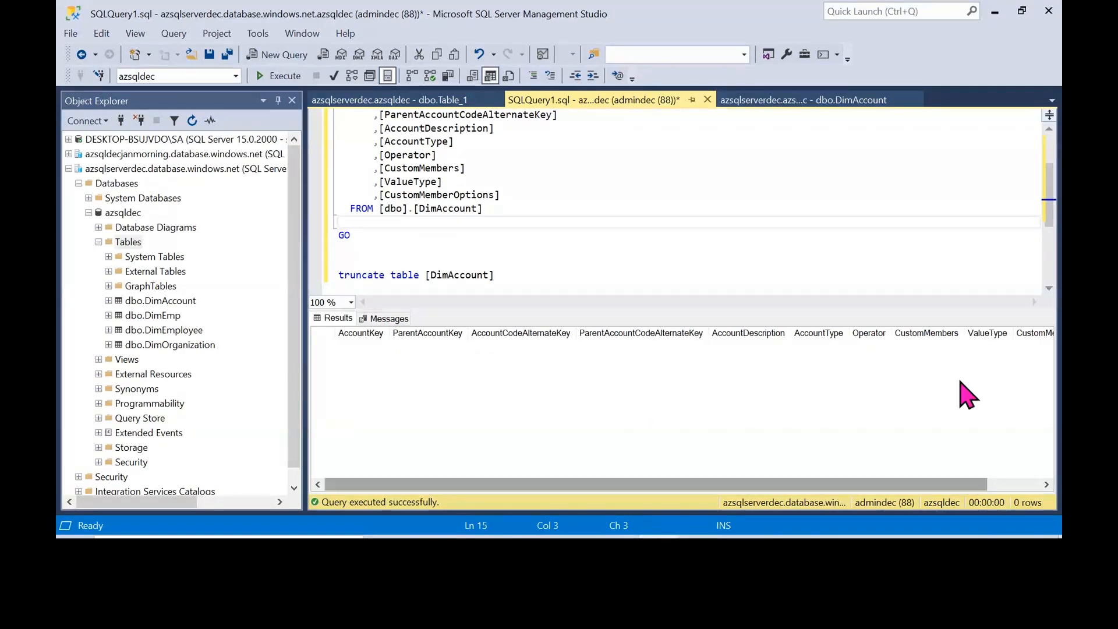
{"action": "left_click", "coordinate": [993, 12]}
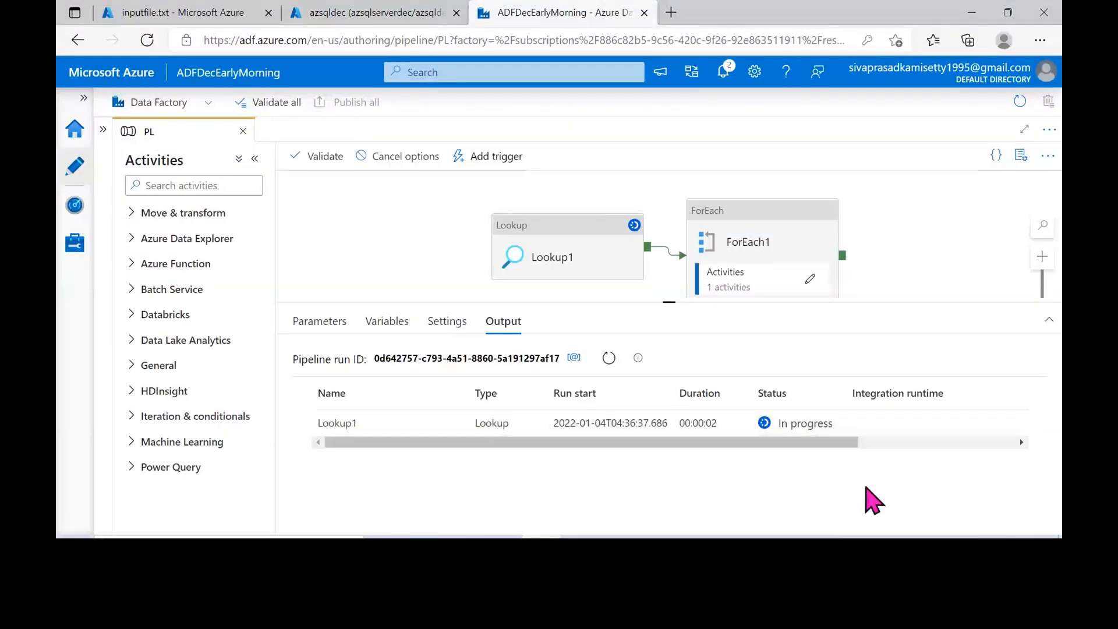
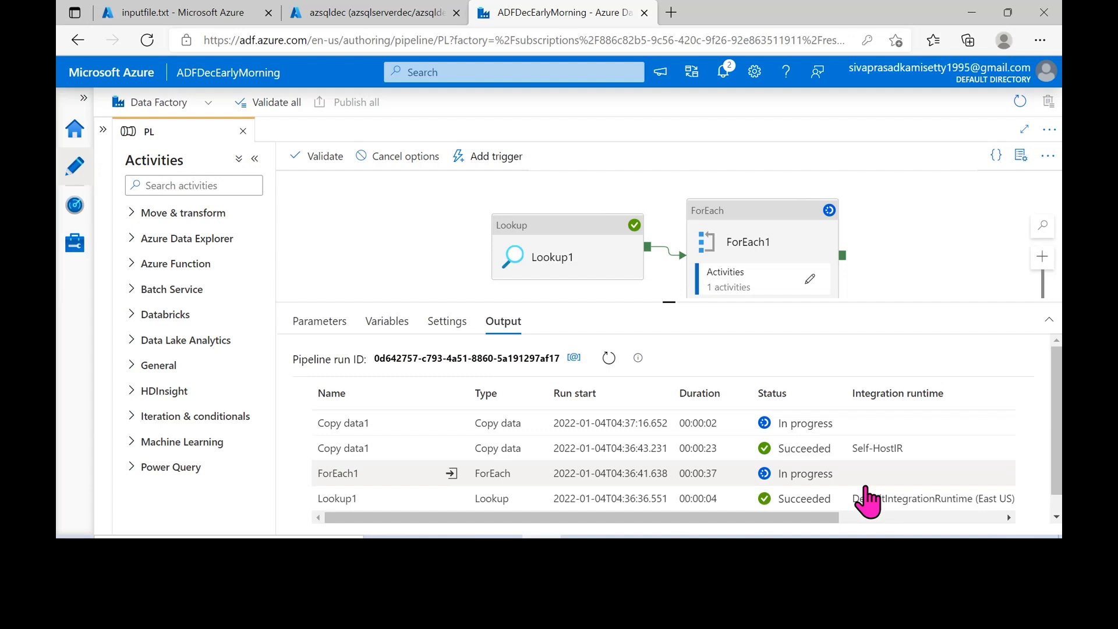
- Check the rows read and rows copied in the output of the earliest succeeded Copy data1 run
{"action": "left_click", "coordinate": [436, 450]}
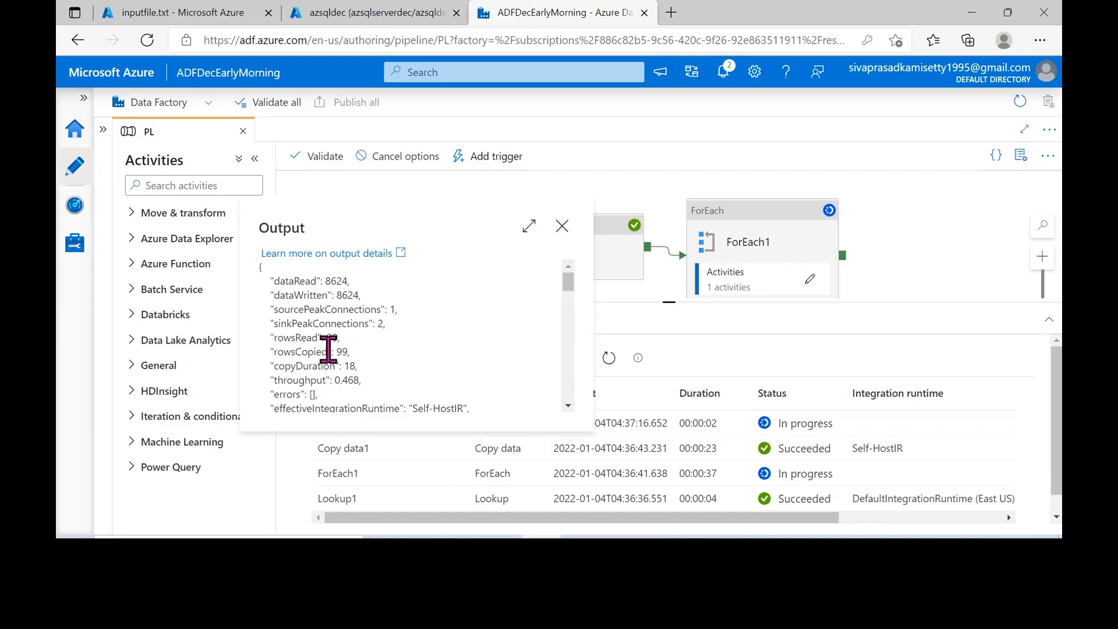
{"action": "double_click", "coordinate": [308, 342]}
{"action": "left_click_drag", "start_coordinate": [302, 352], "coordinate": [316, 352]}
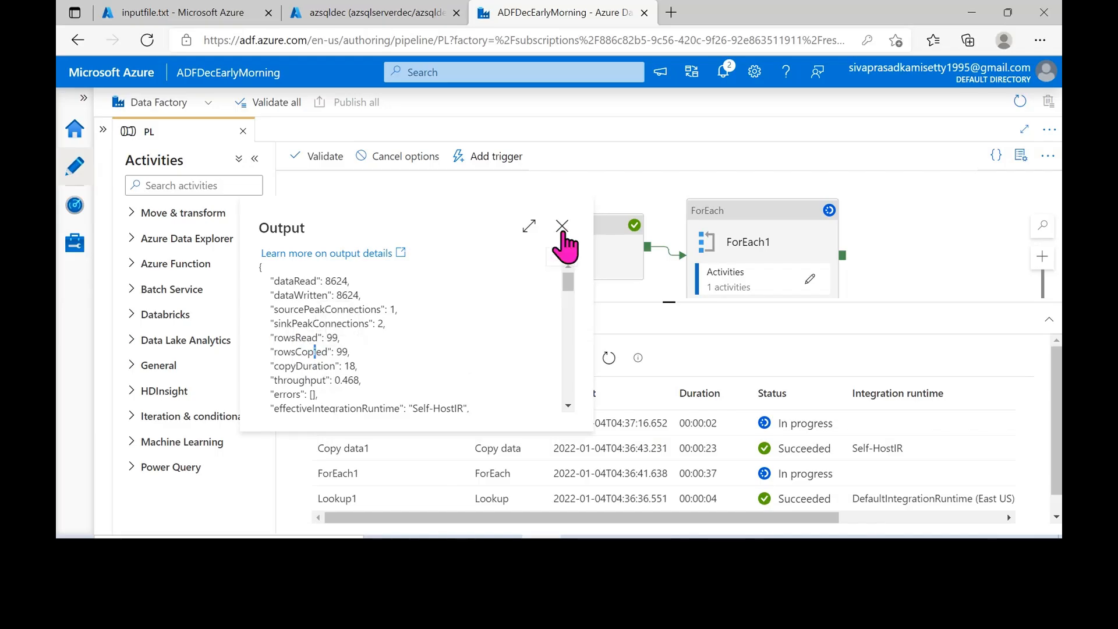
{"action": "left_click", "coordinate": [562, 226]}
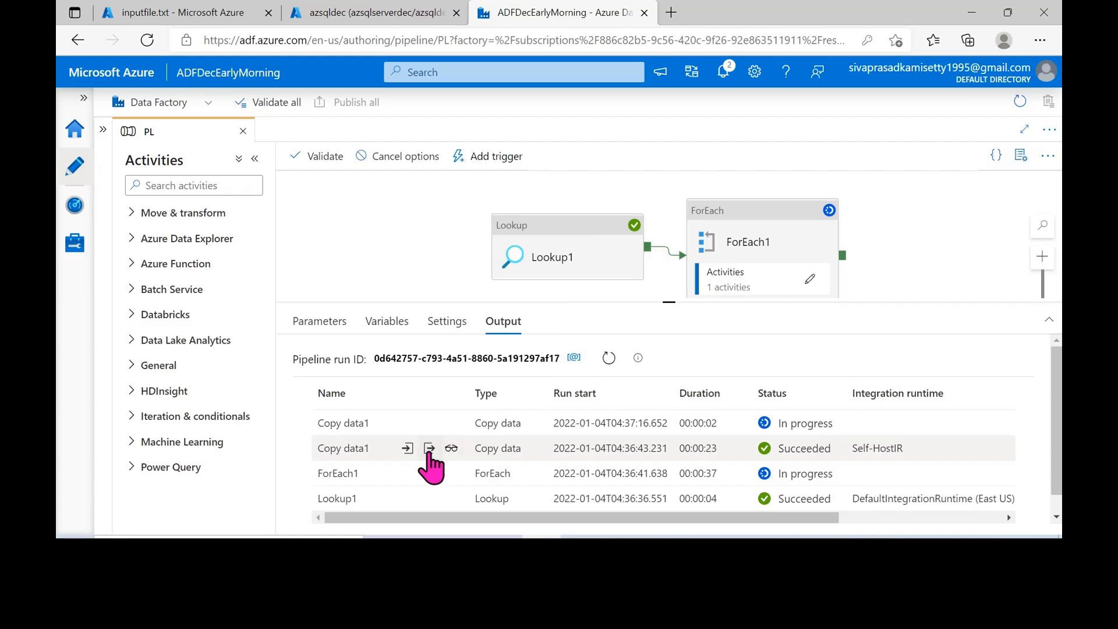
- Reopen the same Copy data1 run's output at full size and examine its execution details, pre-copy script and durations
{"action": "left_click", "coordinate": [429, 448]}
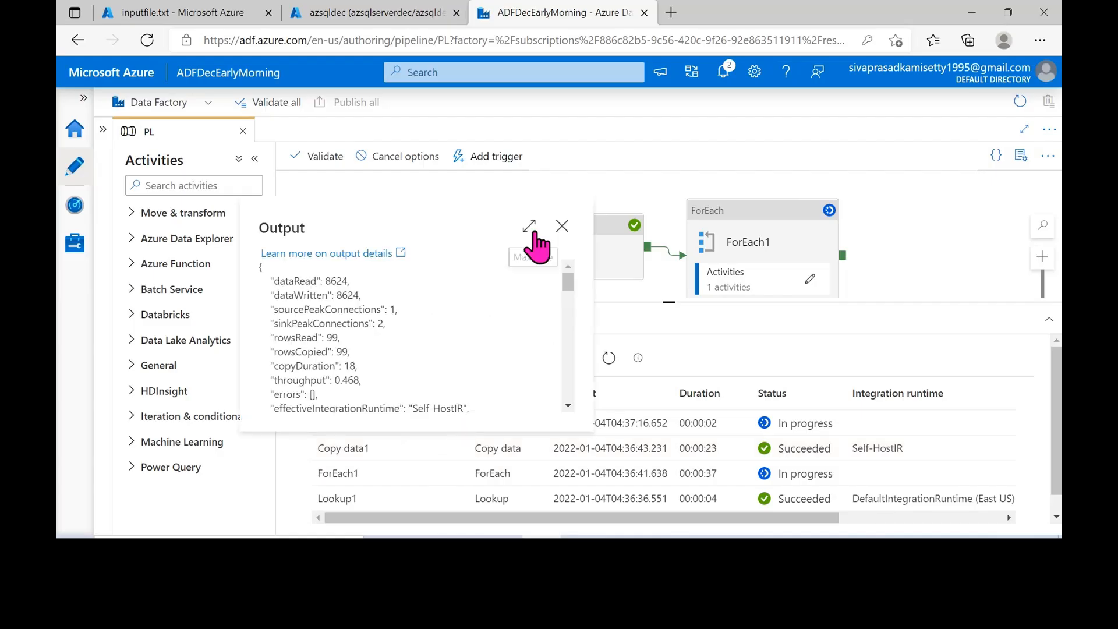
{"action": "left_click", "coordinate": [532, 231]}
{"action": "scroll", "coordinate": [454, 428], "scroll_direction": "down", "scroll_amount": 2}
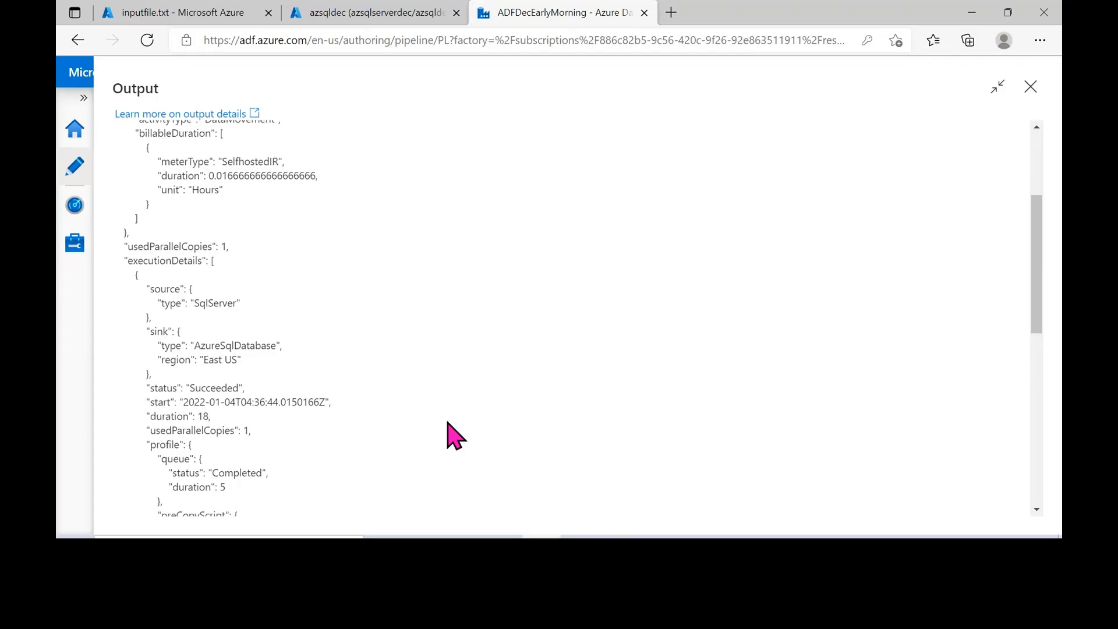
{"action": "scroll", "coordinate": [449, 425], "scroll_direction": "down", "scroll_amount": 6}
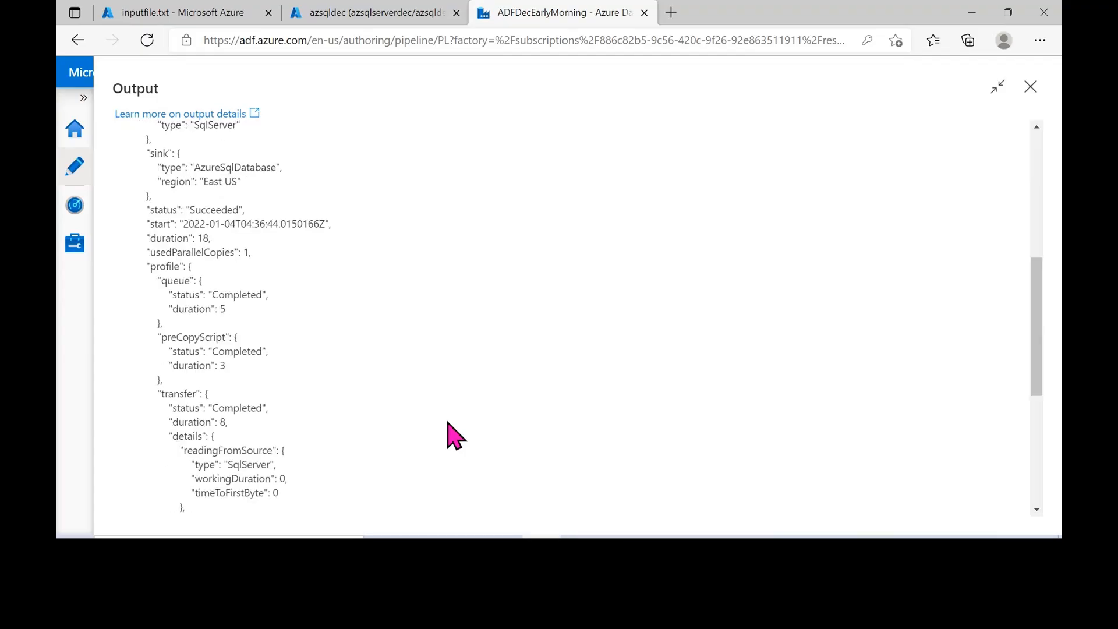
{"action": "scroll", "coordinate": [457, 436], "scroll_direction": "down", "scroll_amount": 3}
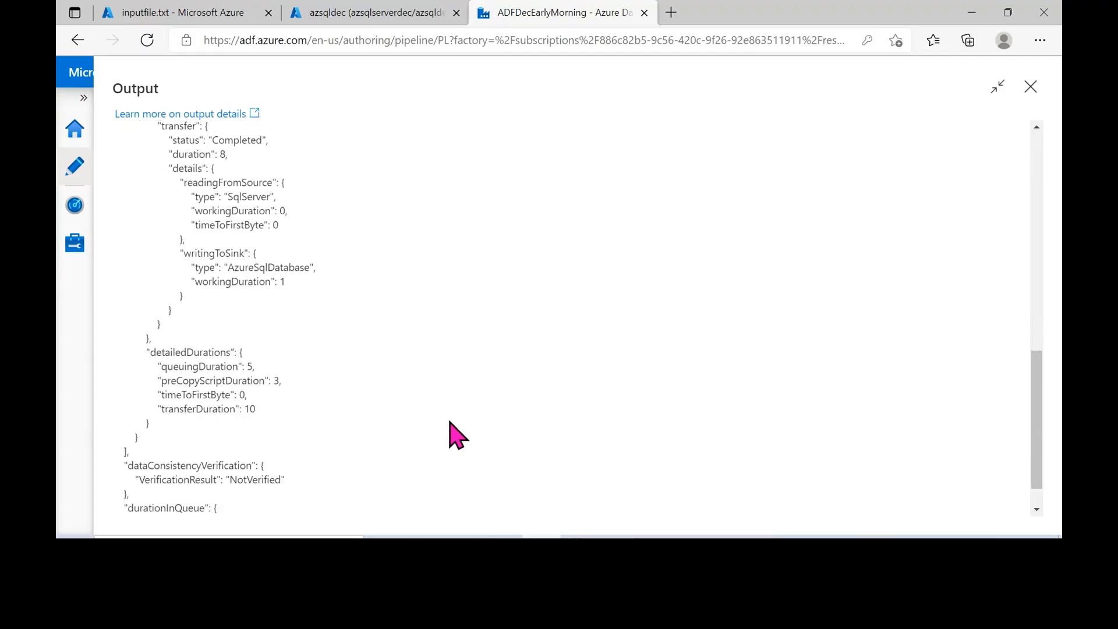
{"action": "scroll", "coordinate": [457, 436], "scroll_direction": "up", "scroll_amount": 6}
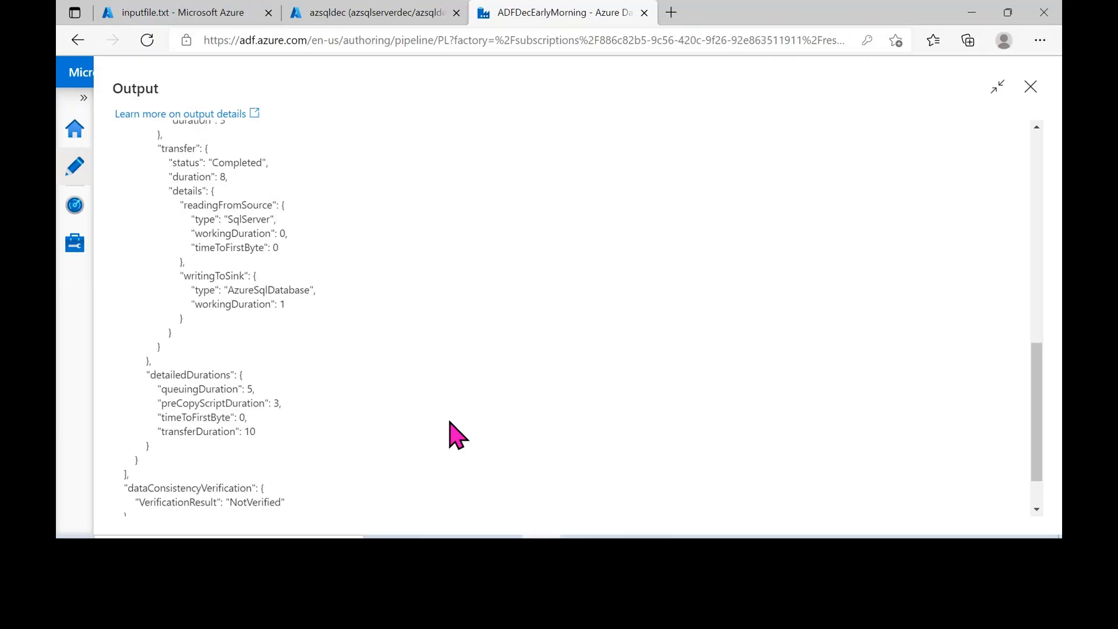
{"action": "scroll", "coordinate": [457, 436], "scroll_direction": "up", "scroll_amount": 4}
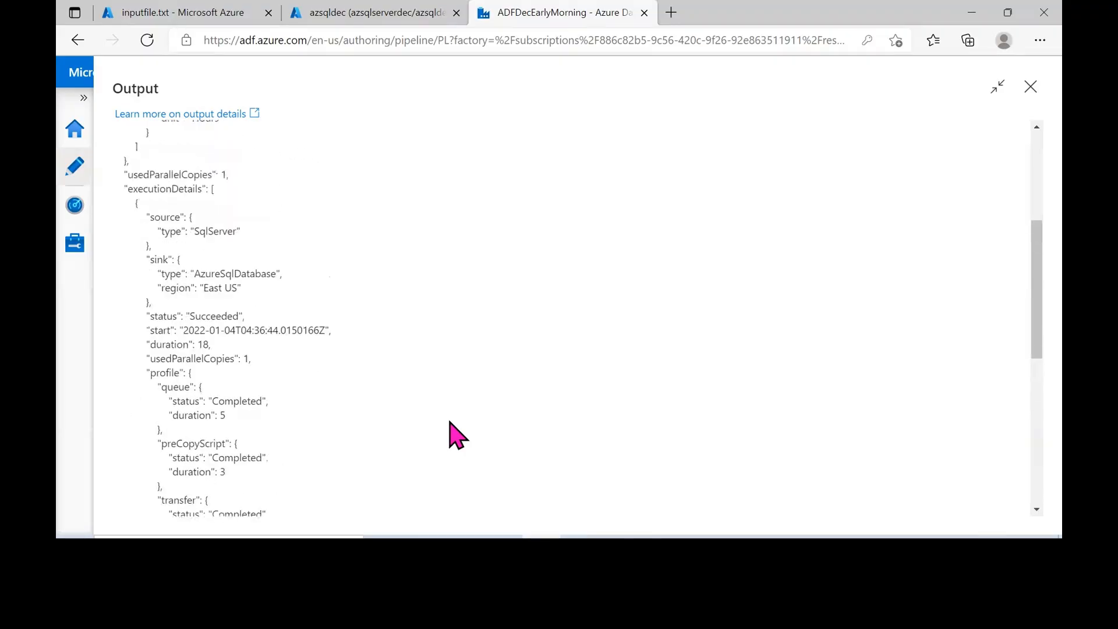
{"action": "scroll", "coordinate": [457, 435], "scroll_direction": "up", "scroll_amount": 3}
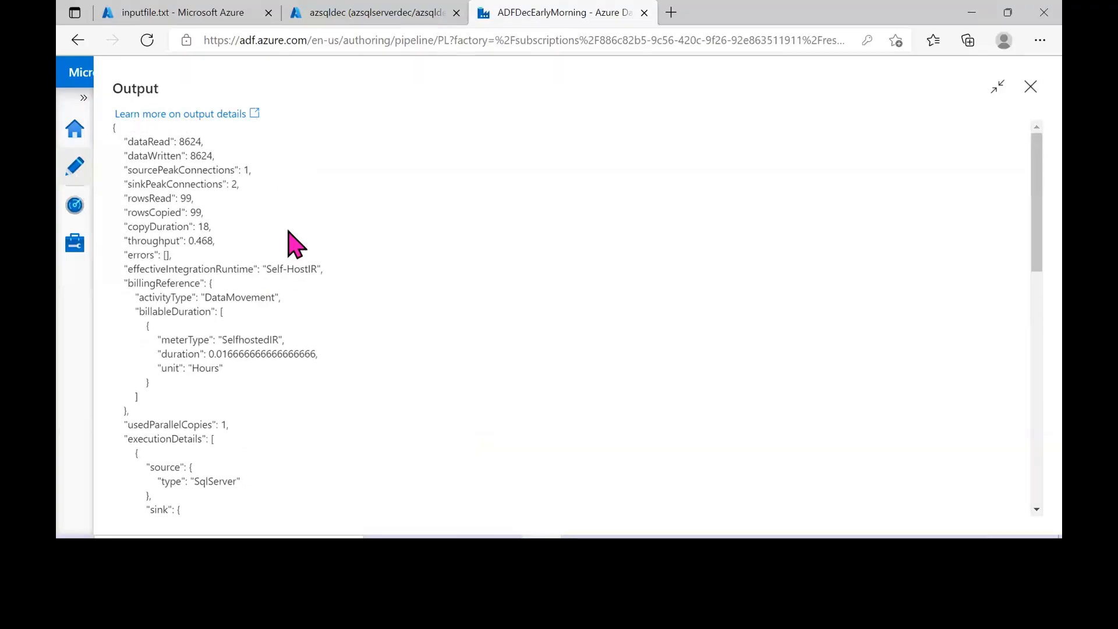
{"action": "scroll", "coordinate": [309, 311], "scroll_direction": "down", "scroll_amount": 3}
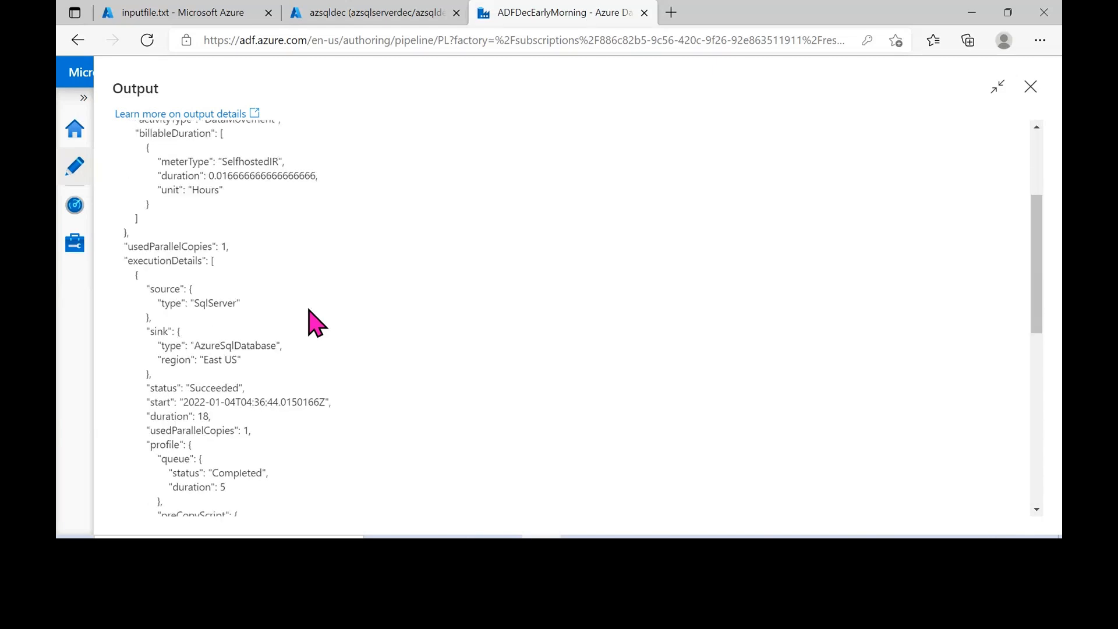
{"action": "scroll", "coordinate": [314, 323], "scroll_direction": "down", "scroll_amount": 4}
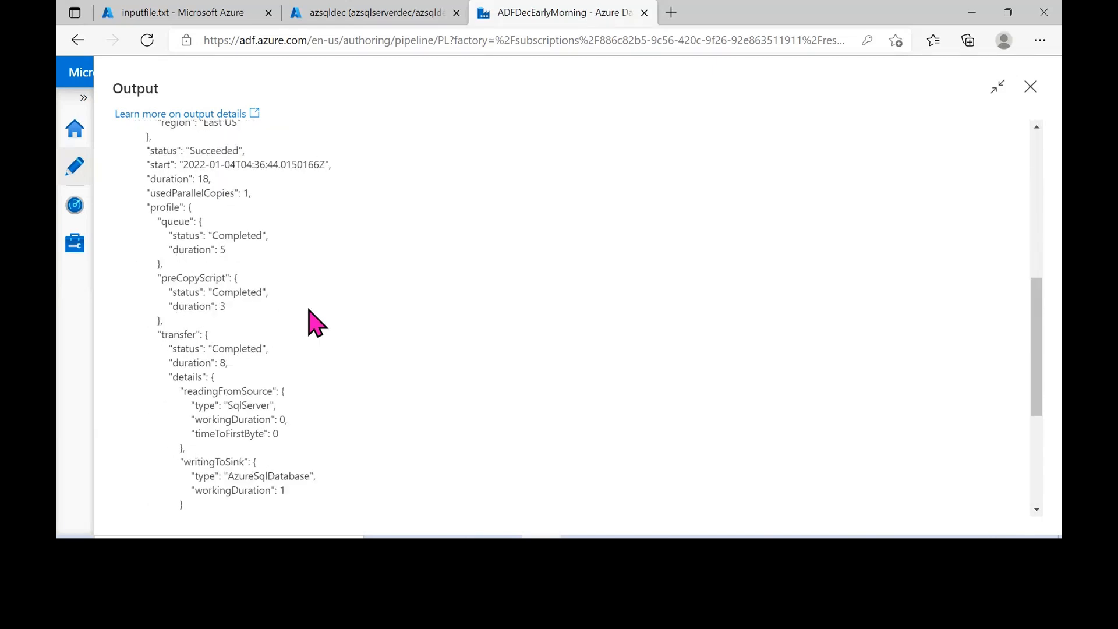
{"action": "scroll", "coordinate": [314, 323], "scroll_direction": "down", "scroll_amount": 4}
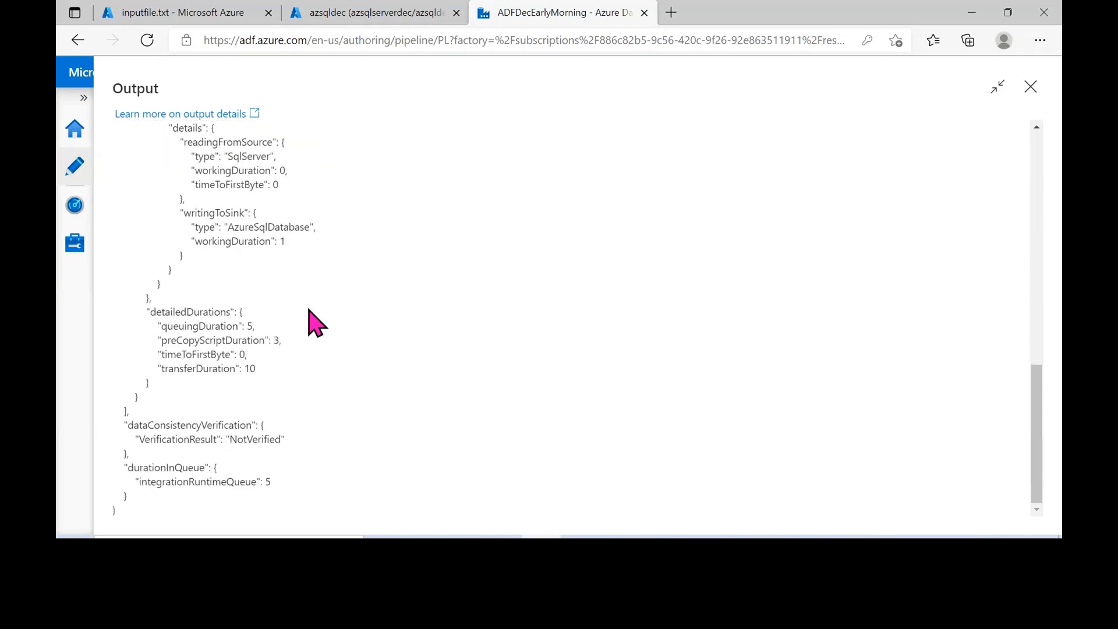
{"action": "left_click", "coordinate": [1031, 88]}
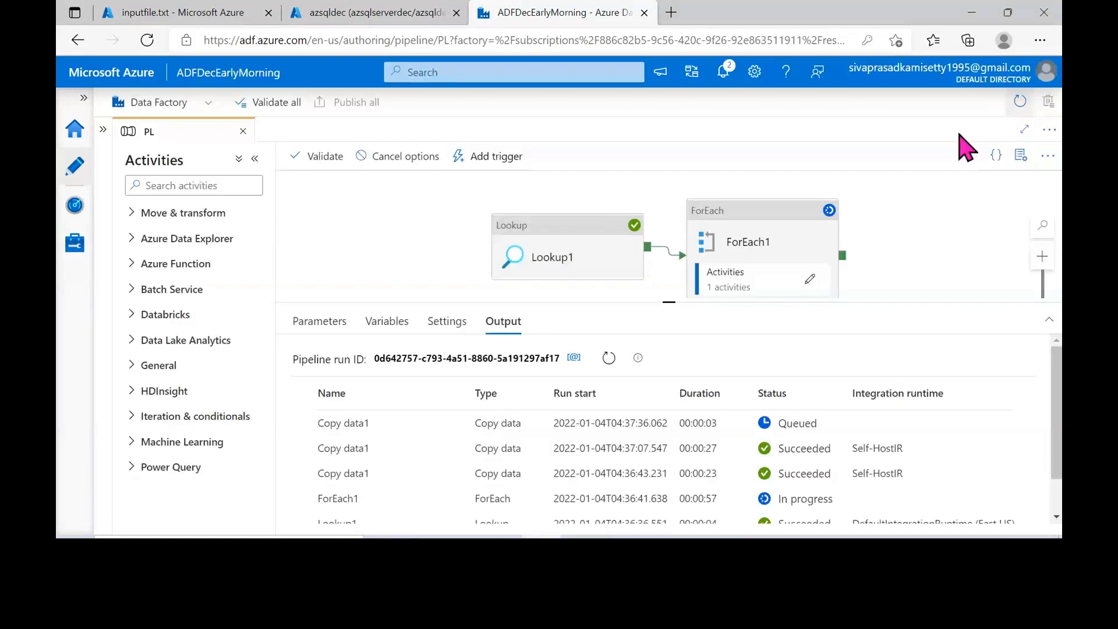
- Refresh the run status and review the earliest Copy data1 run's details, comparing rows read with rows written and durations
{"action": "left_click", "coordinate": [608, 358]}
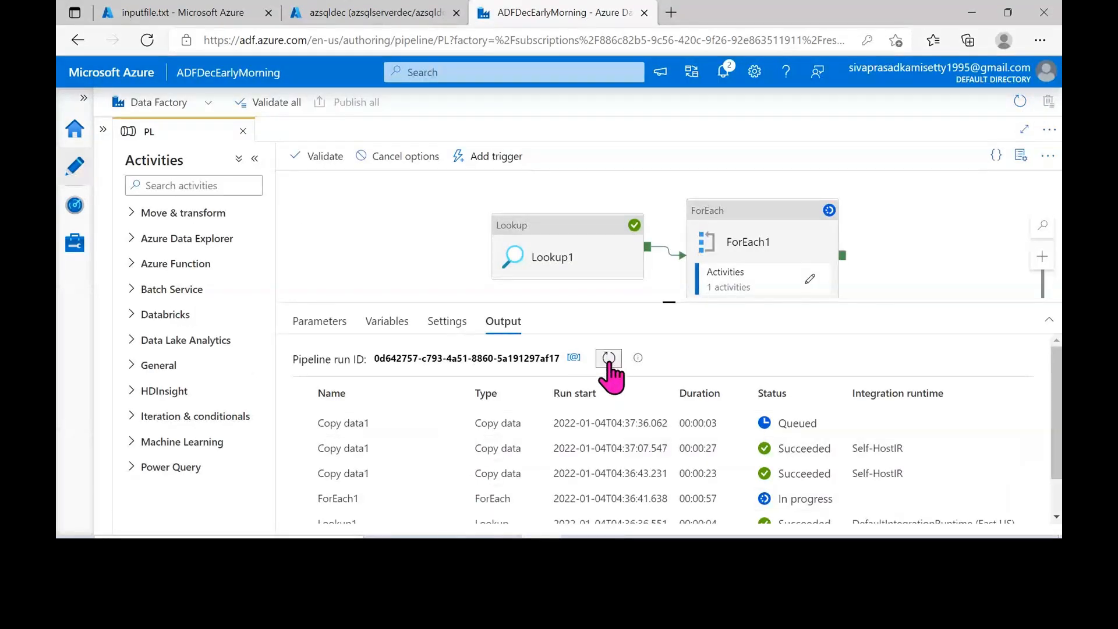
{"action": "left_click", "coordinate": [451, 473]}
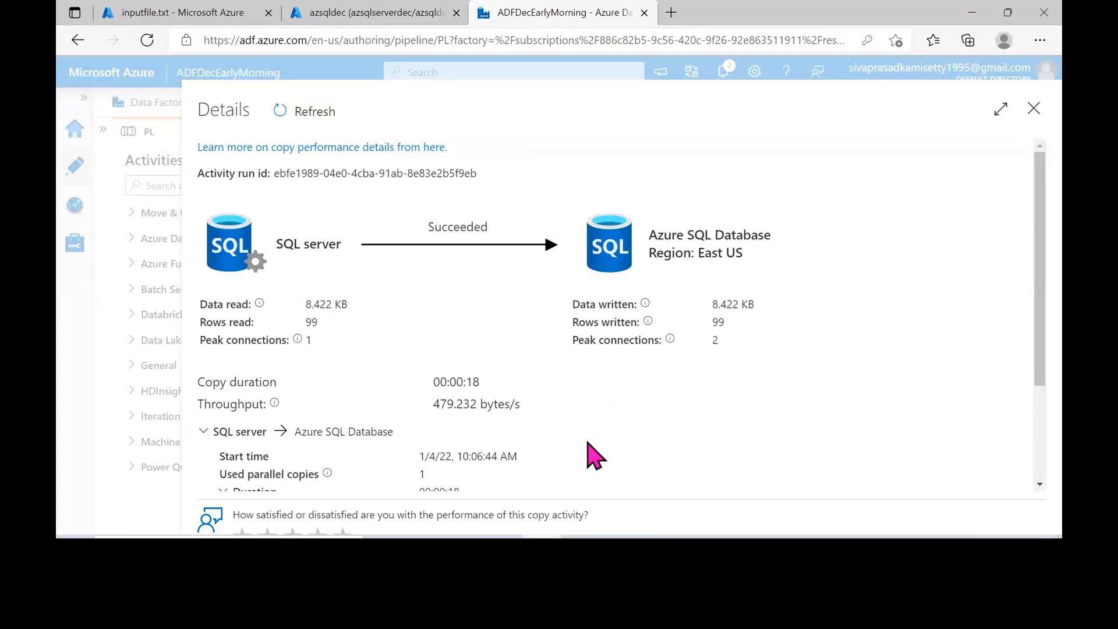
{"action": "scroll", "coordinate": [592, 456], "scroll_direction": "down", "scroll_amount": 2}
{"action": "scroll", "coordinate": [598, 439], "scroll_direction": "up", "scroll_amount": 2}
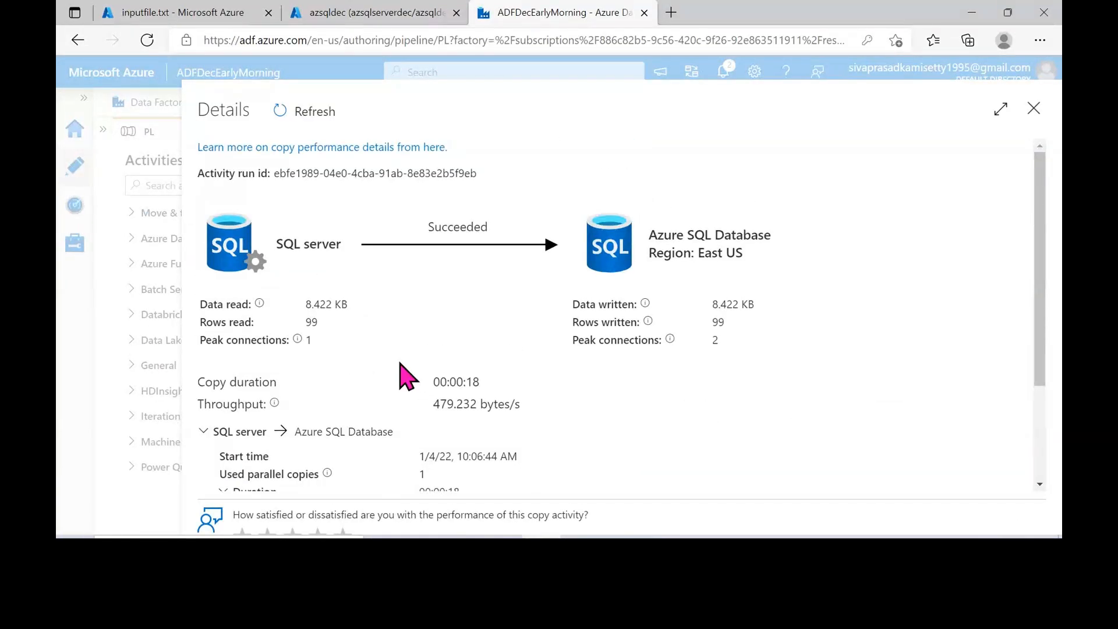
{"action": "double_click", "coordinate": [314, 322]}
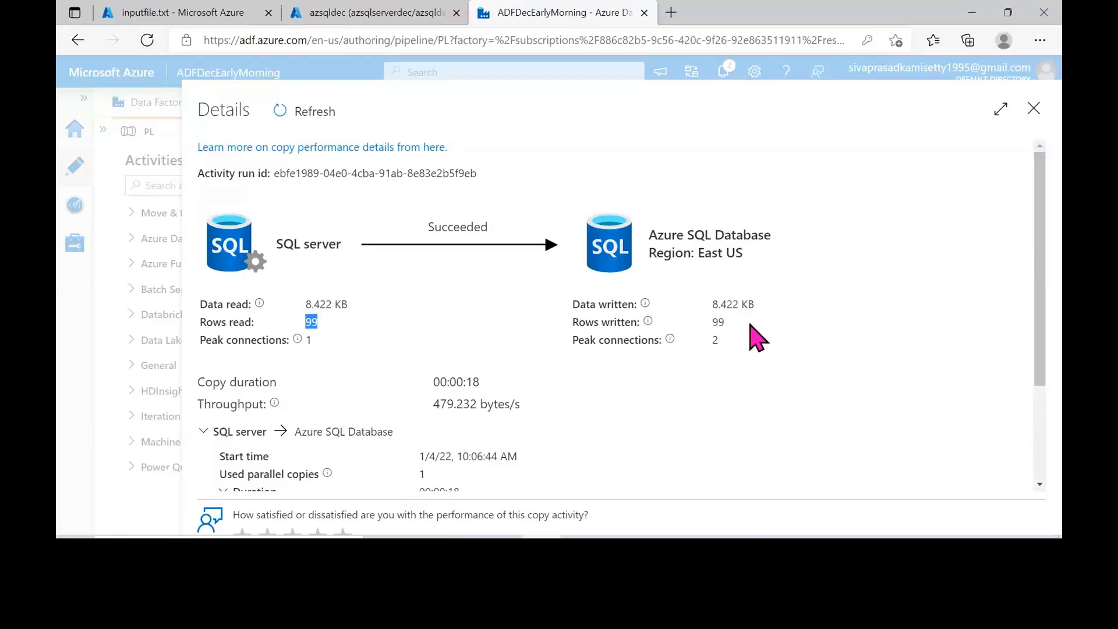
{"action": "double_click", "coordinate": [717, 321]}
{"action": "scroll", "coordinate": [574, 396], "scroll_direction": "down", "scroll_amount": 2}
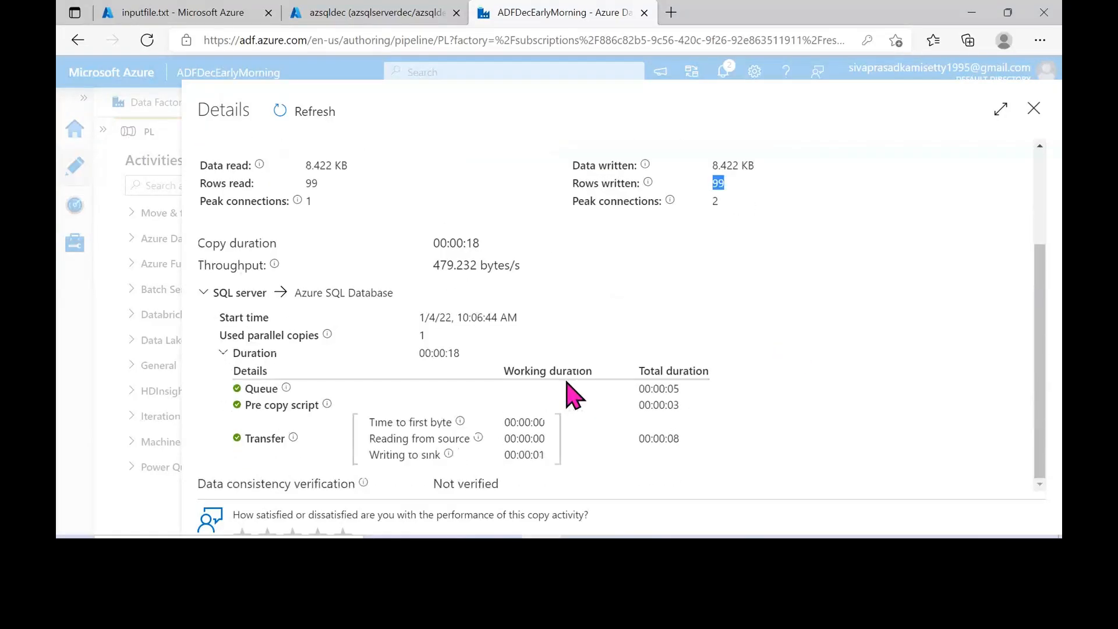
{"action": "left_click", "coordinate": [1034, 109]}
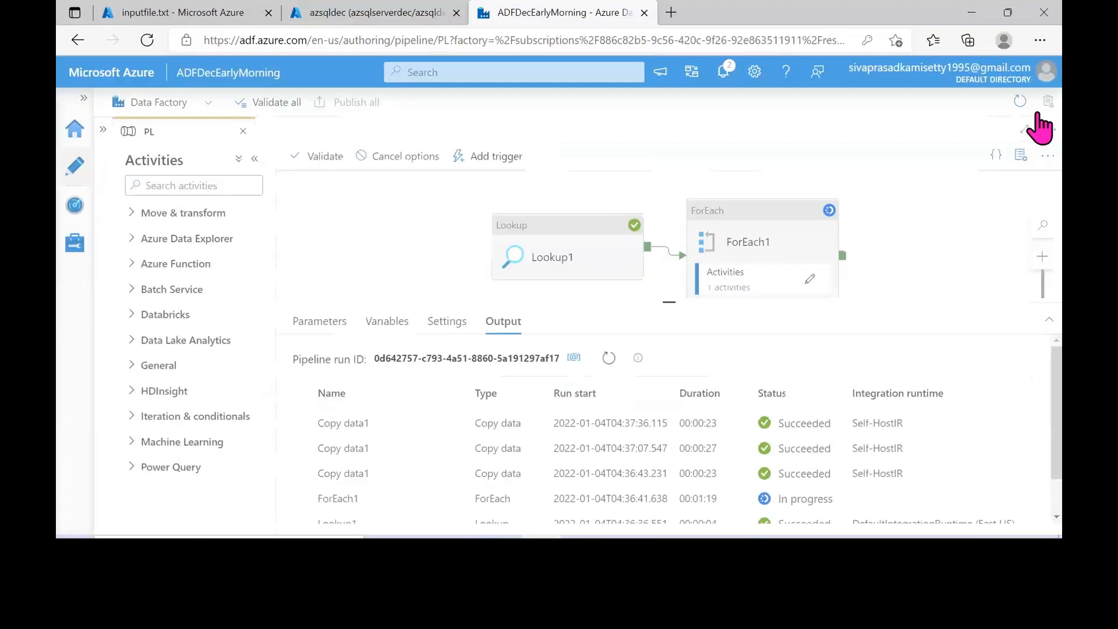
- Inspect the input of the earliest Copy data1 run to identify the table in its source query
{"action": "left_click", "coordinate": [407, 474]}
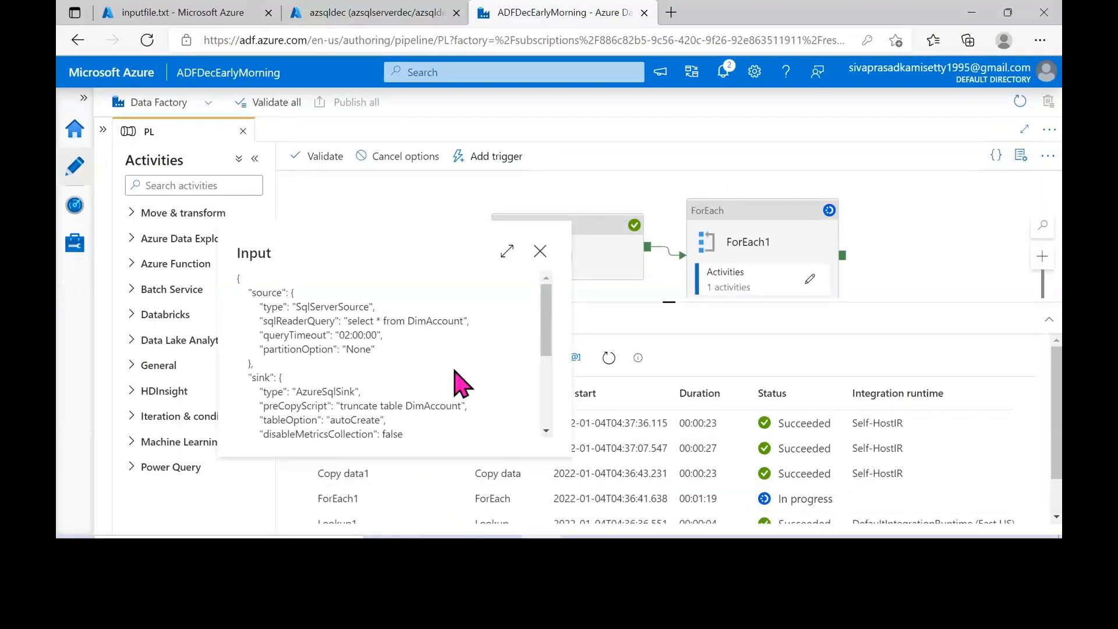
{"action": "double_click", "coordinate": [443, 321]}
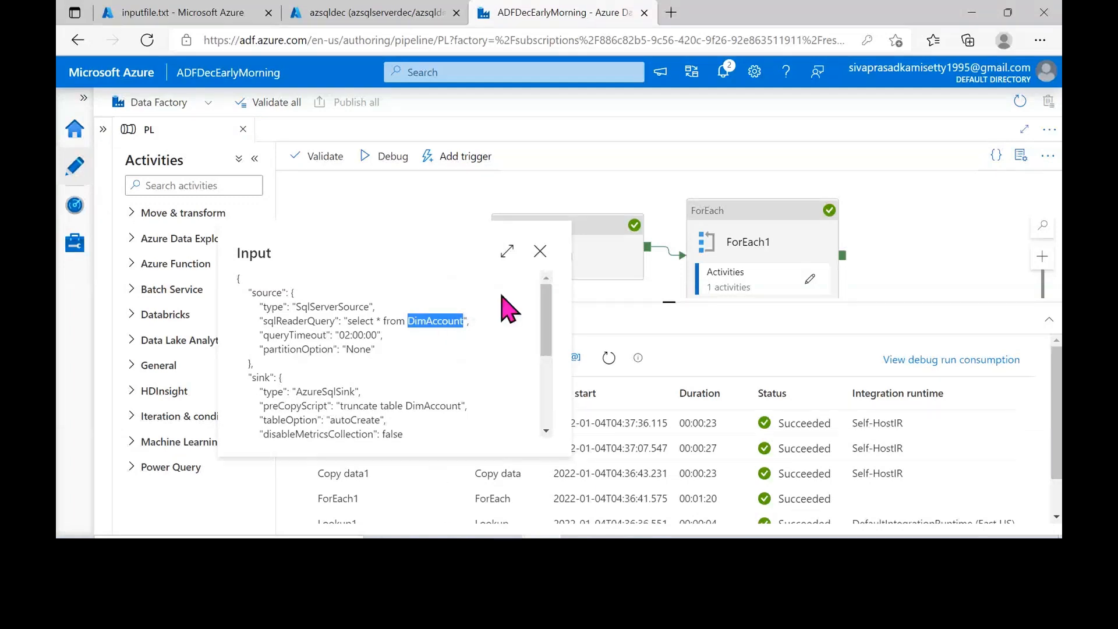
{"action": "left_click", "coordinate": [540, 251]}
- Inspect the second Copy data1 run's input to identify the source query and table name passed to it
{"action": "left_click", "coordinate": [410, 450]}
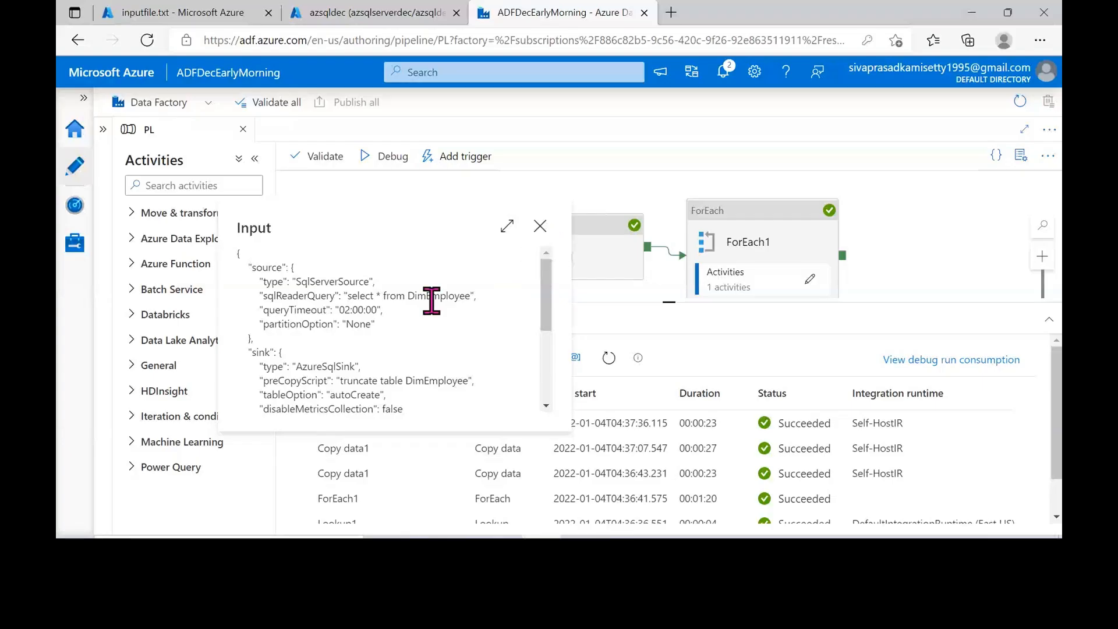
{"action": "left_click_drag", "start_coordinate": [348, 296], "coordinate": [405, 295]}
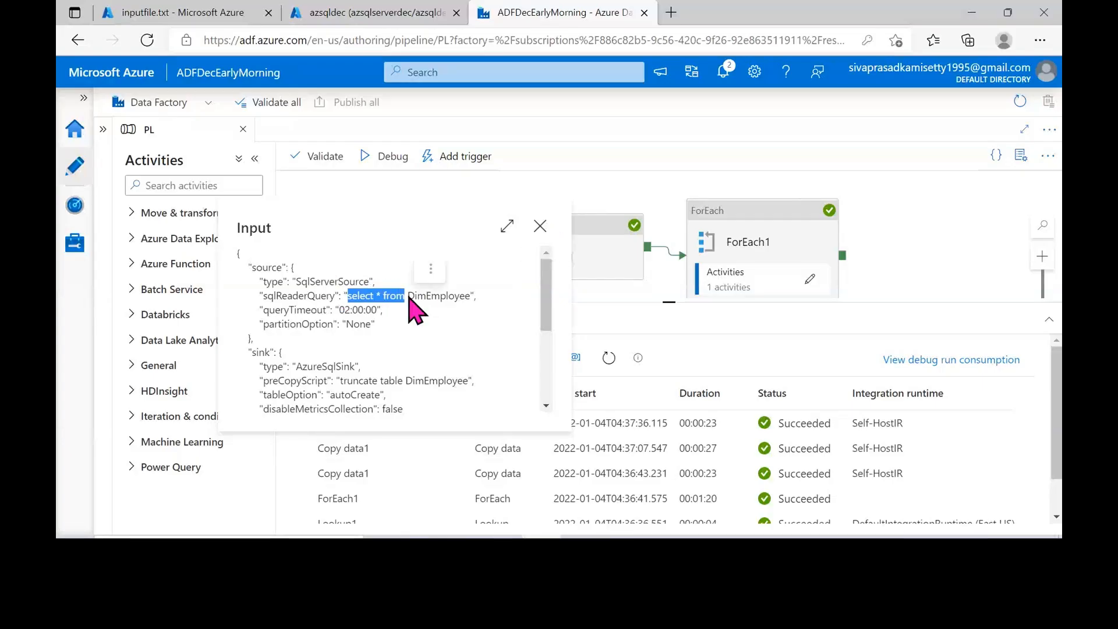
{"action": "double_click", "coordinate": [438, 298]}
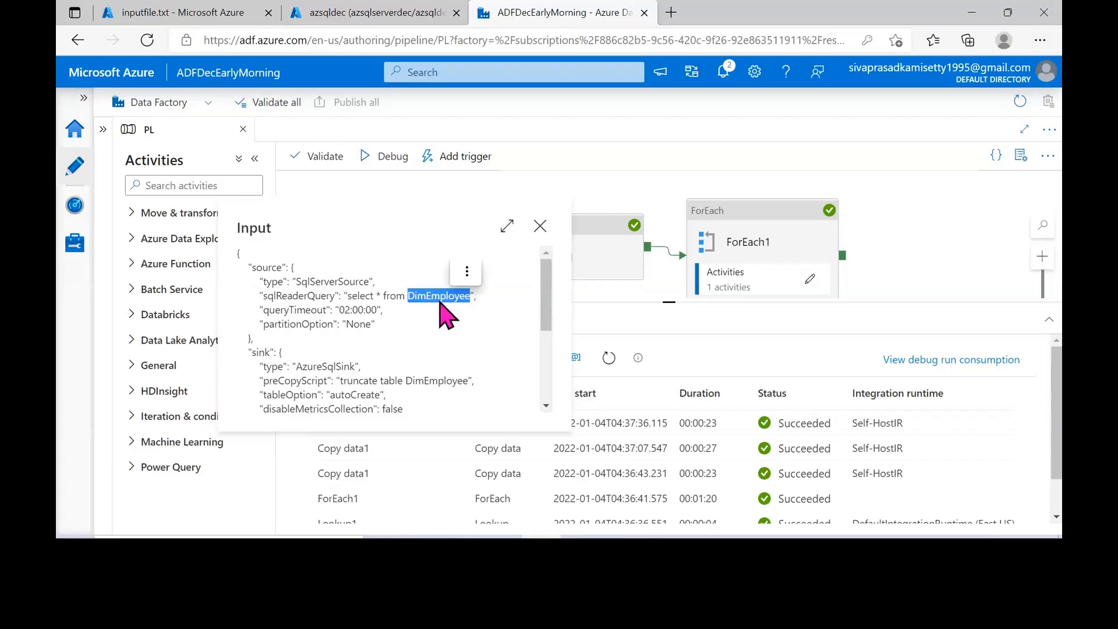
{"action": "left_click", "coordinate": [467, 271]}
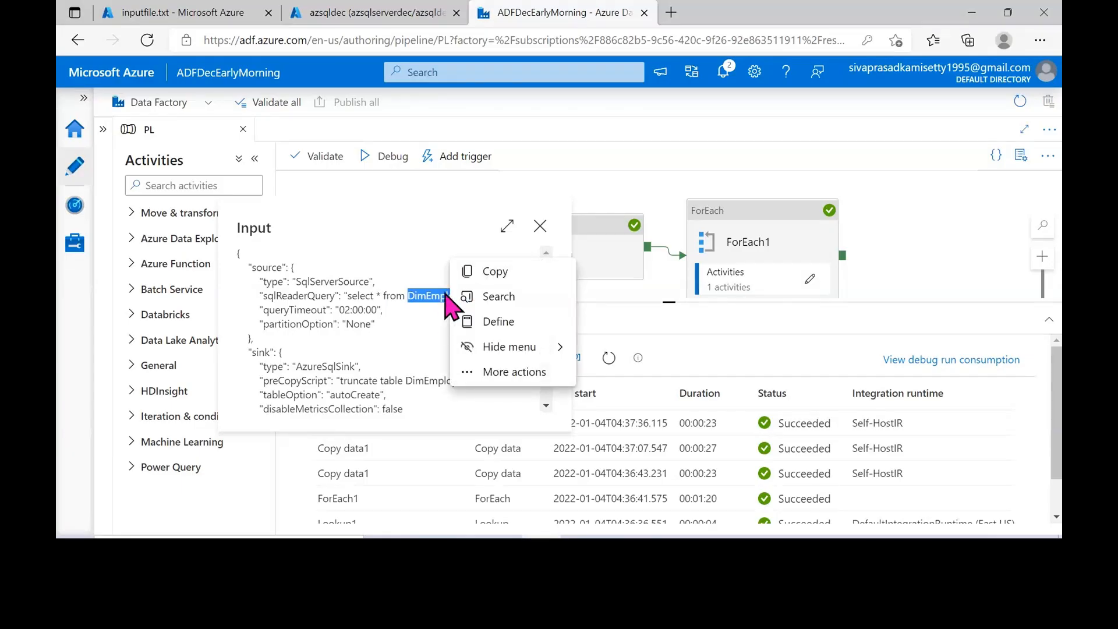
{"action": "left_click", "coordinate": [415, 320]}
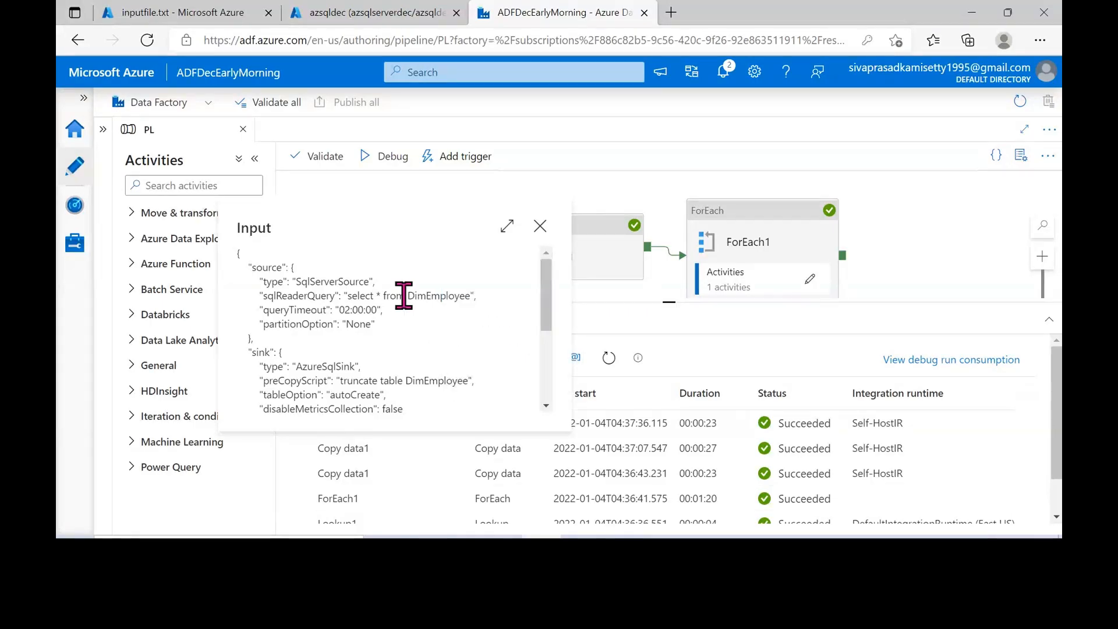
{"action": "double_click", "coordinate": [420, 295]}
{"action": "left_click", "coordinate": [567, 317]}
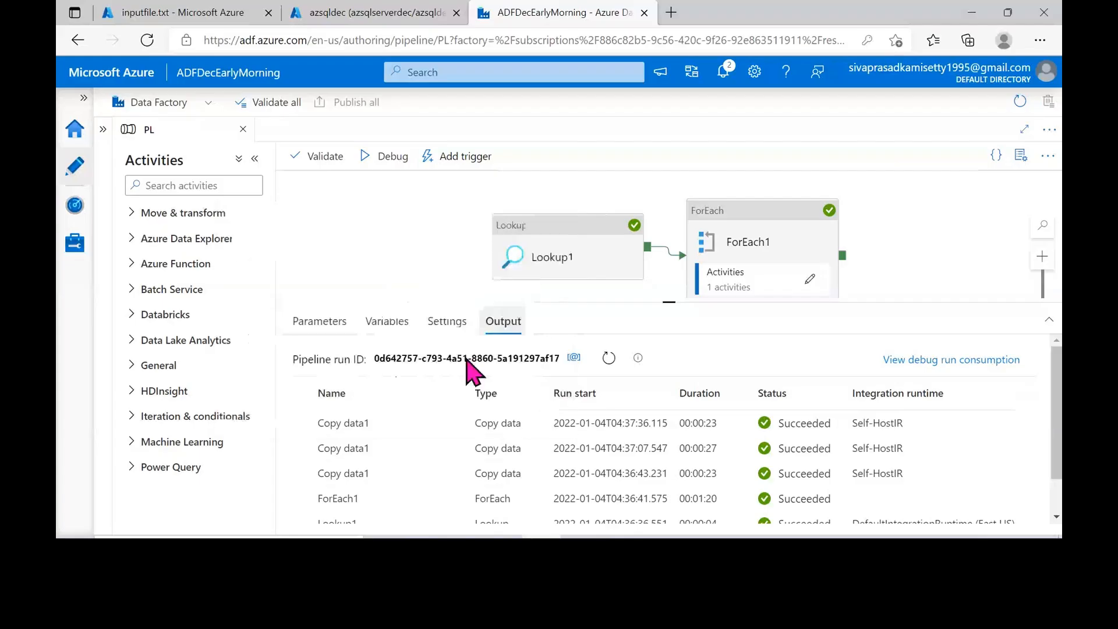
- Switch to SQL Server Management Studio and execute only the DimAccount SELECT script against azsqldec
{"action": "scroll", "coordinate": [831, 507], "scroll_direction": "down", "scroll_amount": 1}
{"action": "scroll", "coordinate": [830, 506], "scroll_direction": "up", "scroll_amount": 1}
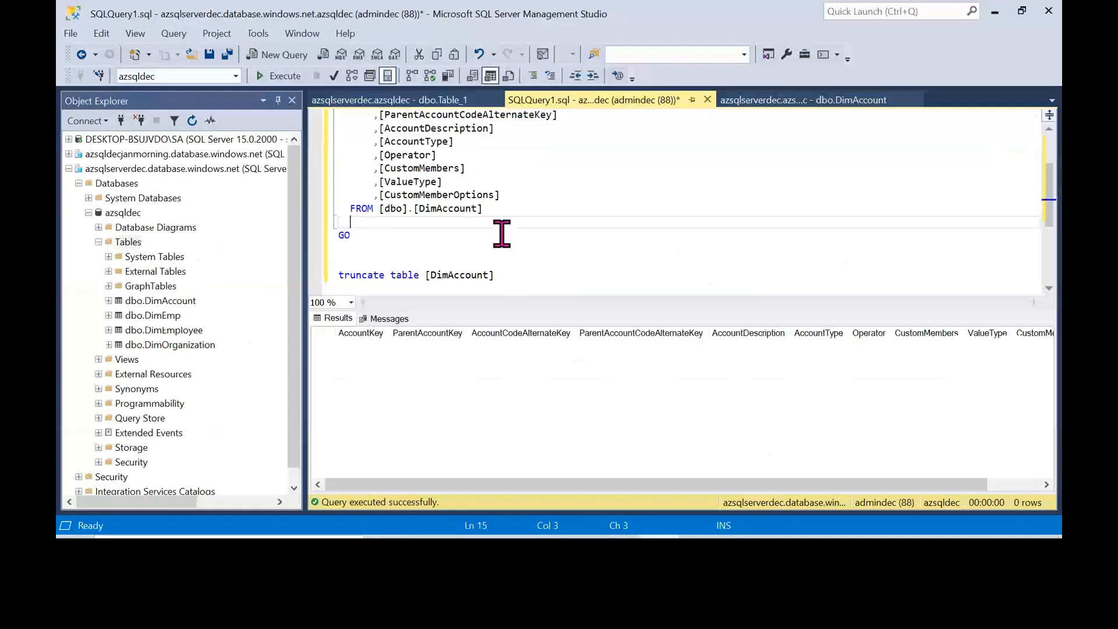
{"action": "left_click", "coordinate": [402, 242]}
{"action": "left_click_drag", "start_coordinate": [401, 241], "coordinate": [307, 58]}
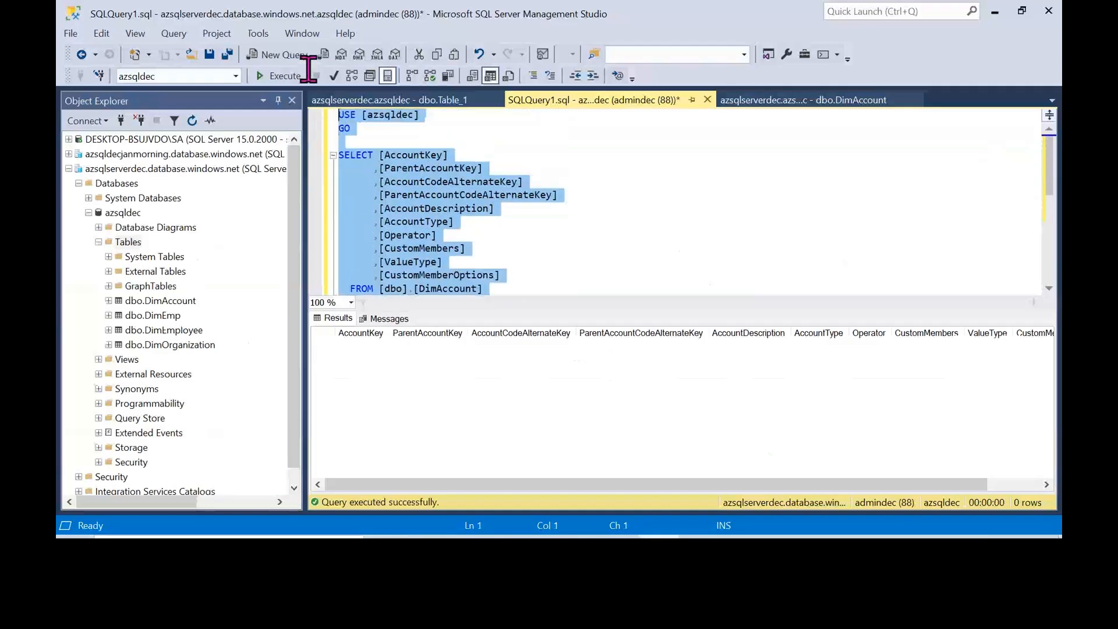
{"action": "left_click", "coordinate": [265, 79]}
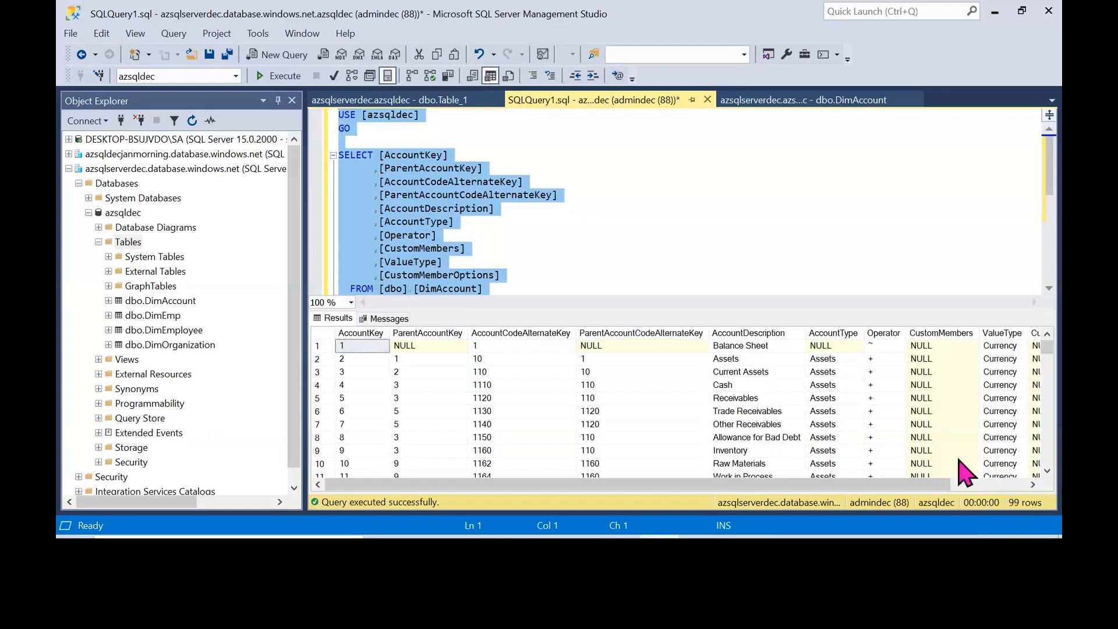
- Start a new statement reading select * from below the truncate table [DimAccount] line
{"action": "left_click", "coordinate": [612, 284]}
{"action": "scroll", "coordinate": [611, 287], "scroll_direction": "down", "scroll_amount": 5}
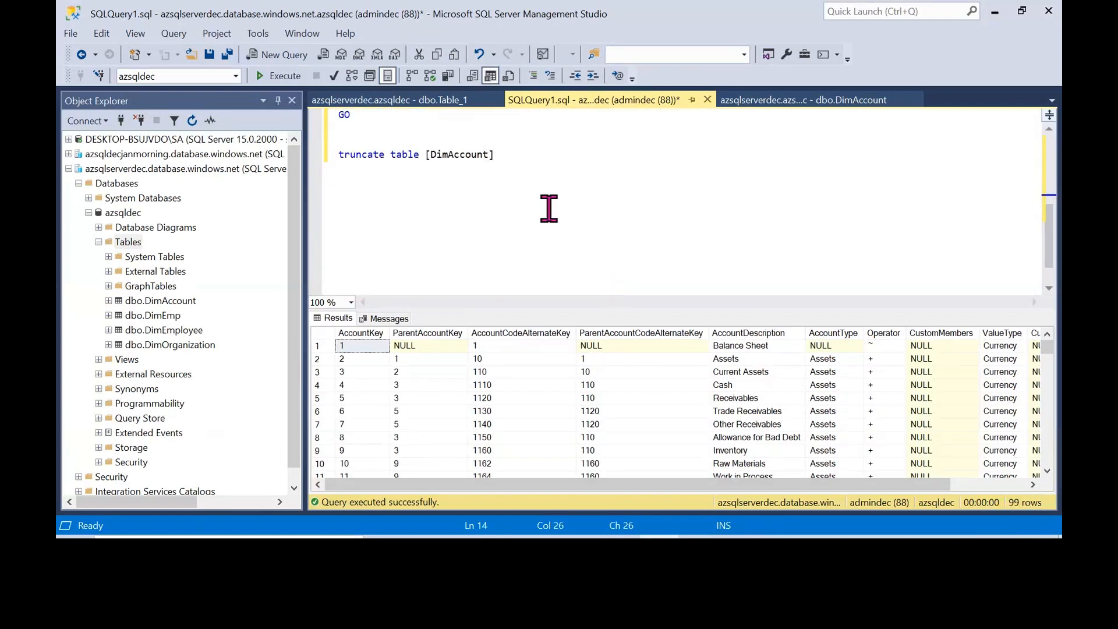
{"action": "left_click", "coordinate": [550, 170]}
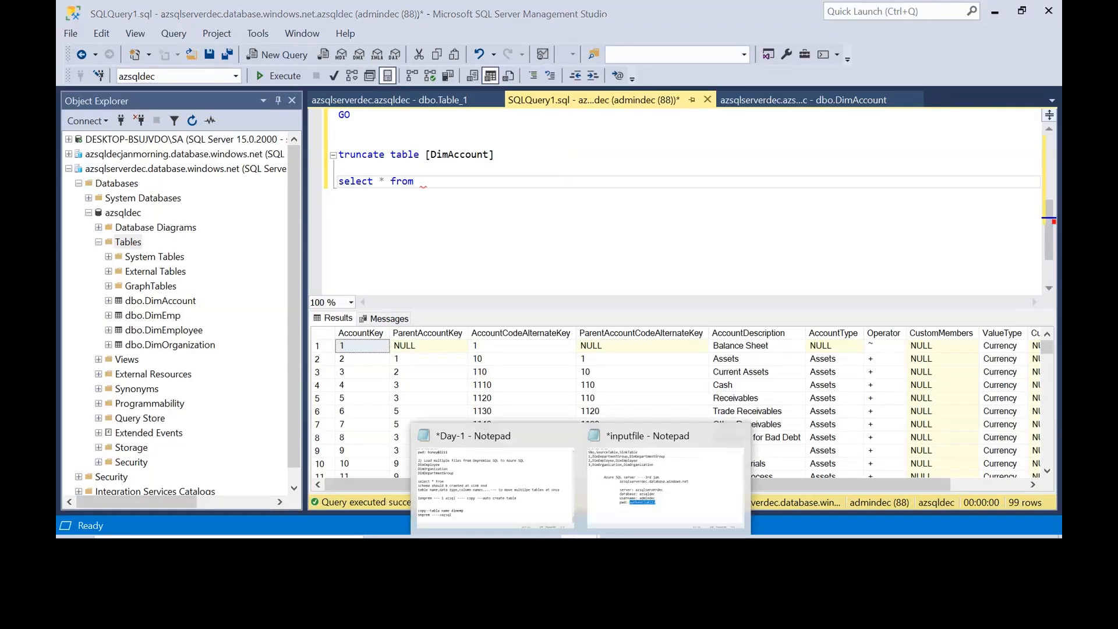
- Check the table list in the Day-1 notes and preview the inputfile.txt data behind Lookup1's DS_Blob3 dataset in Data Factory
{"action": "left_click", "coordinate": [521, 471]}
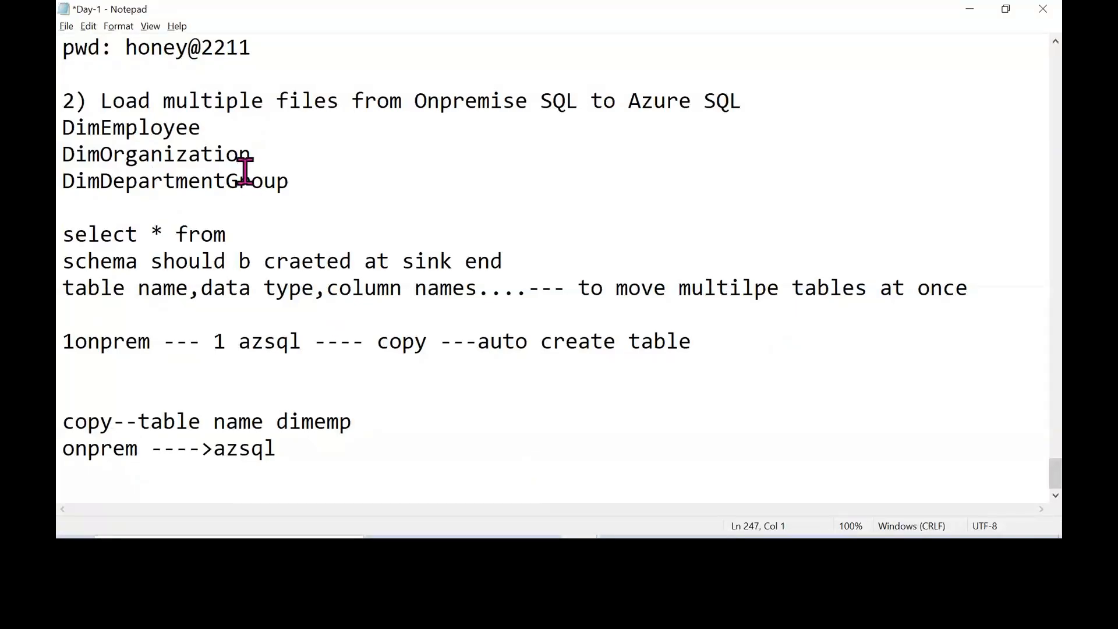
{"action": "key", "text": "alt+Tab"}
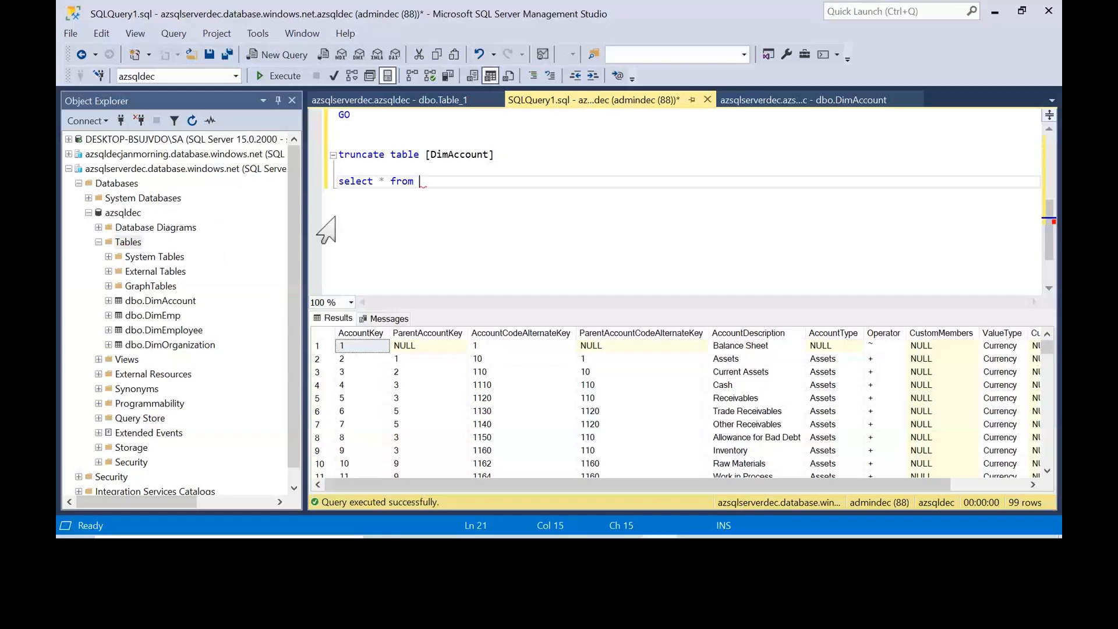
{"action": "key", "text": "alt+Tab"}
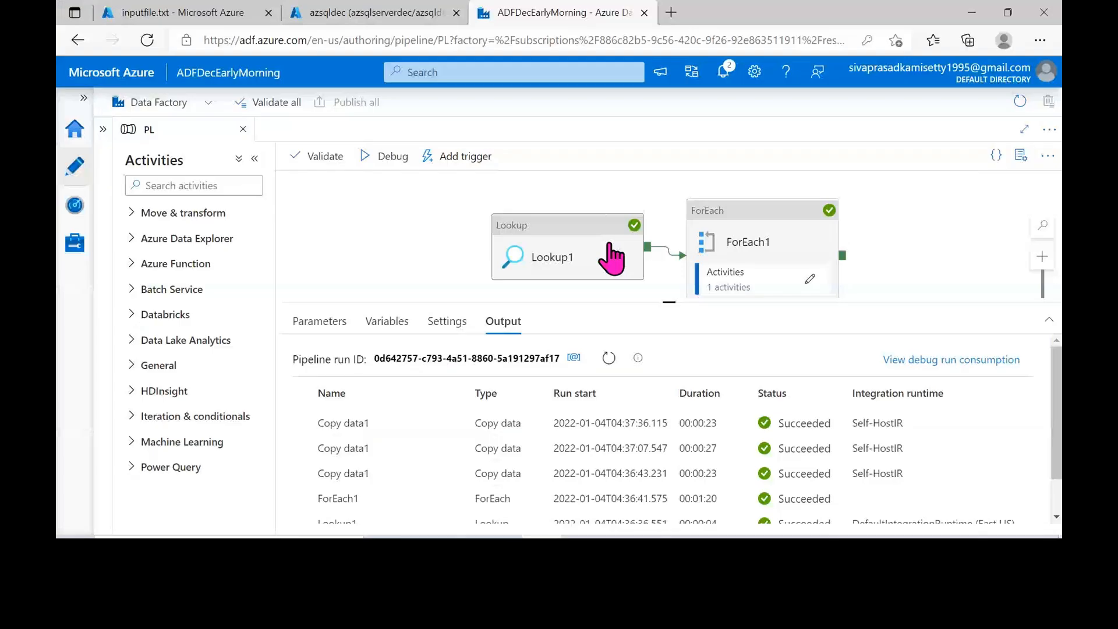
{"action": "left_click", "coordinate": [611, 259]}
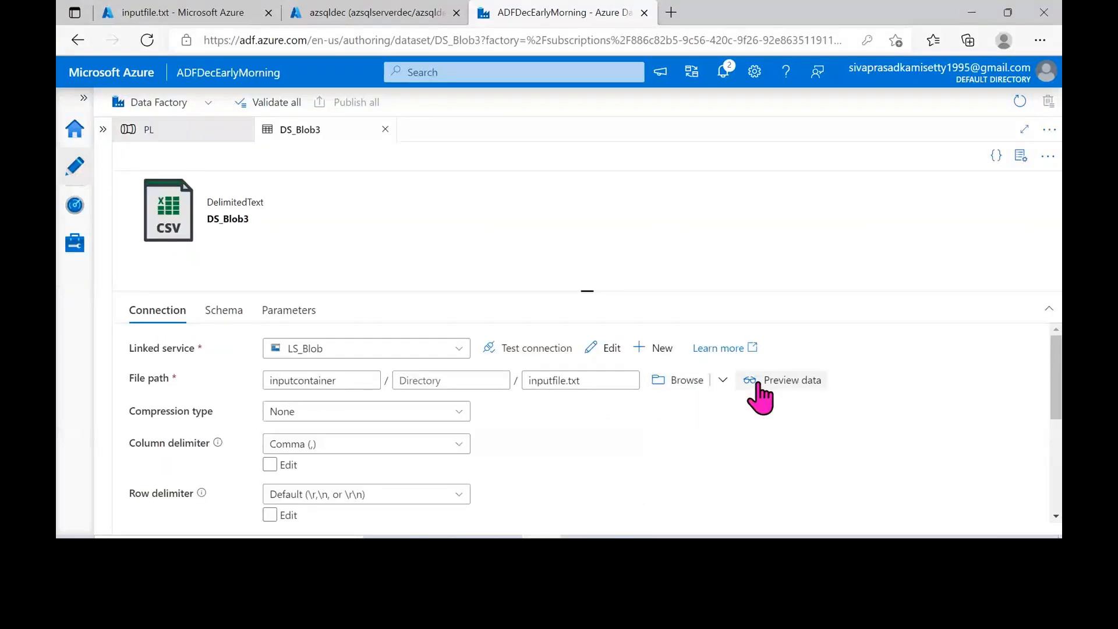
{"action": "left_click", "coordinate": [759, 384]}
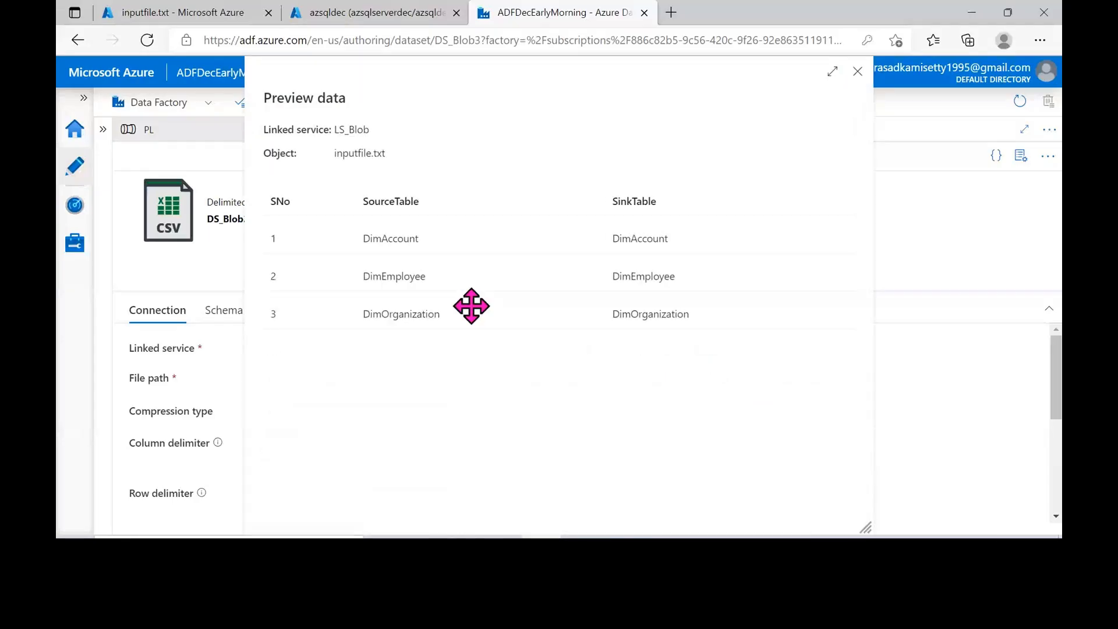
- Switch to SQL Server Management Studio, complete the statement as select * from [dbo].[DimEmployee] and execute only that line
{"action": "key", "text": "alt+Tab"}
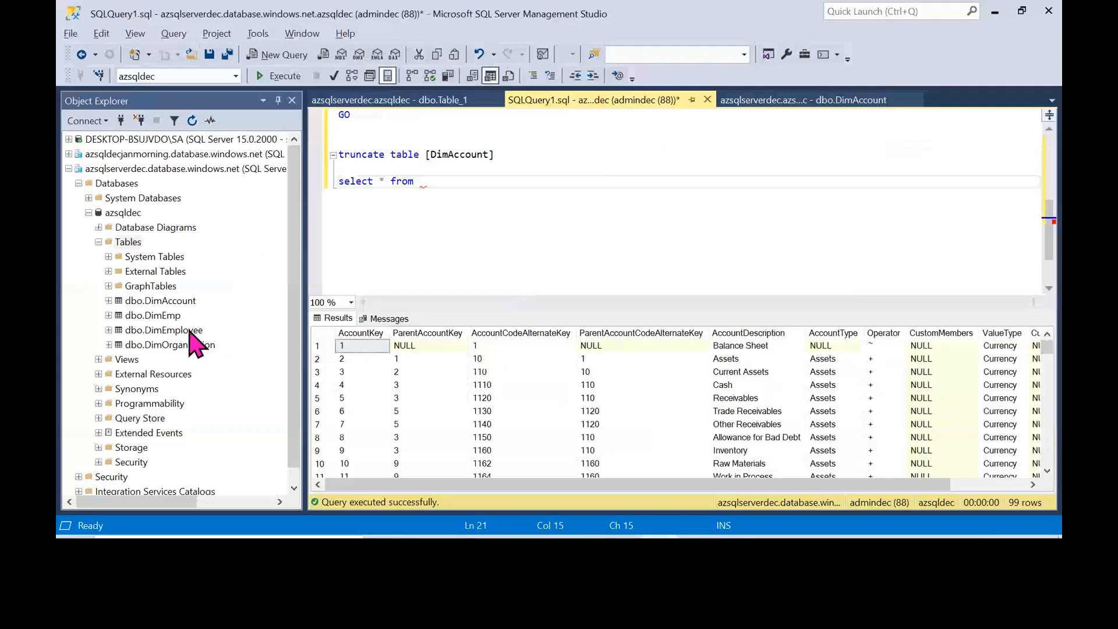
{"action": "left_click_drag", "start_coordinate": [185, 344], "coordinate": [338, 181]}
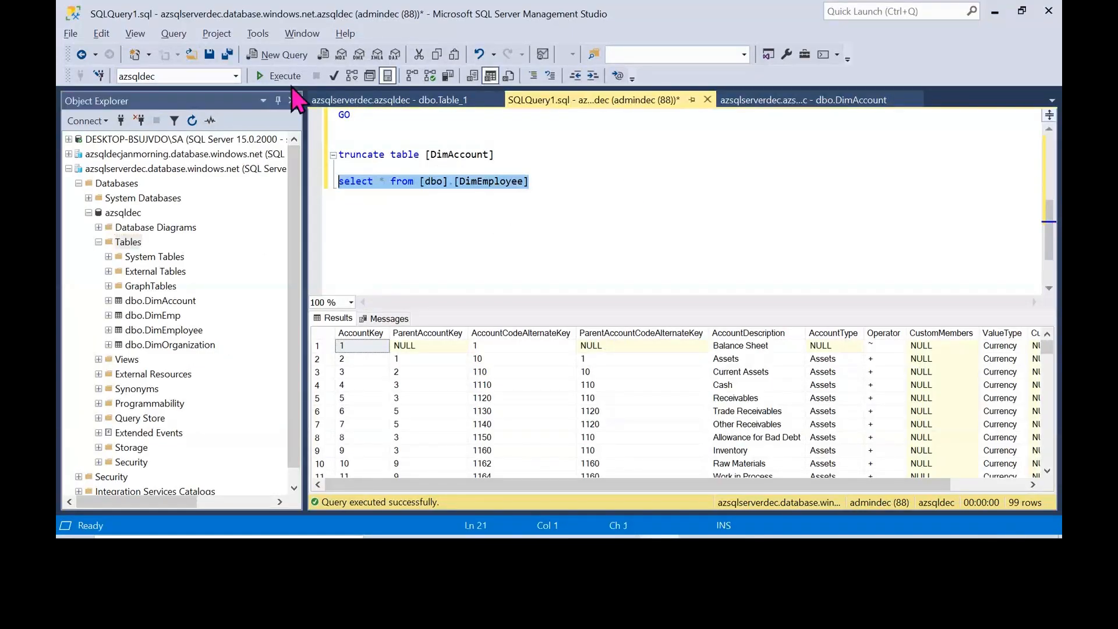
{"action": "left_click", "coordinate": [291, 77]}
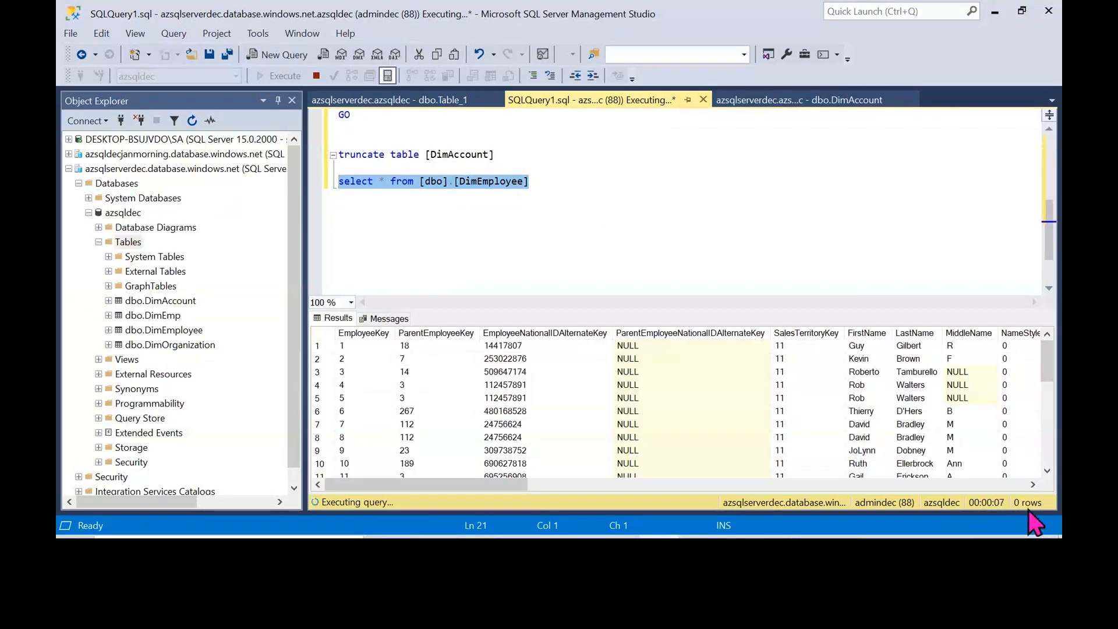
{"action": "left_click", "coordinate": [601, 193]}
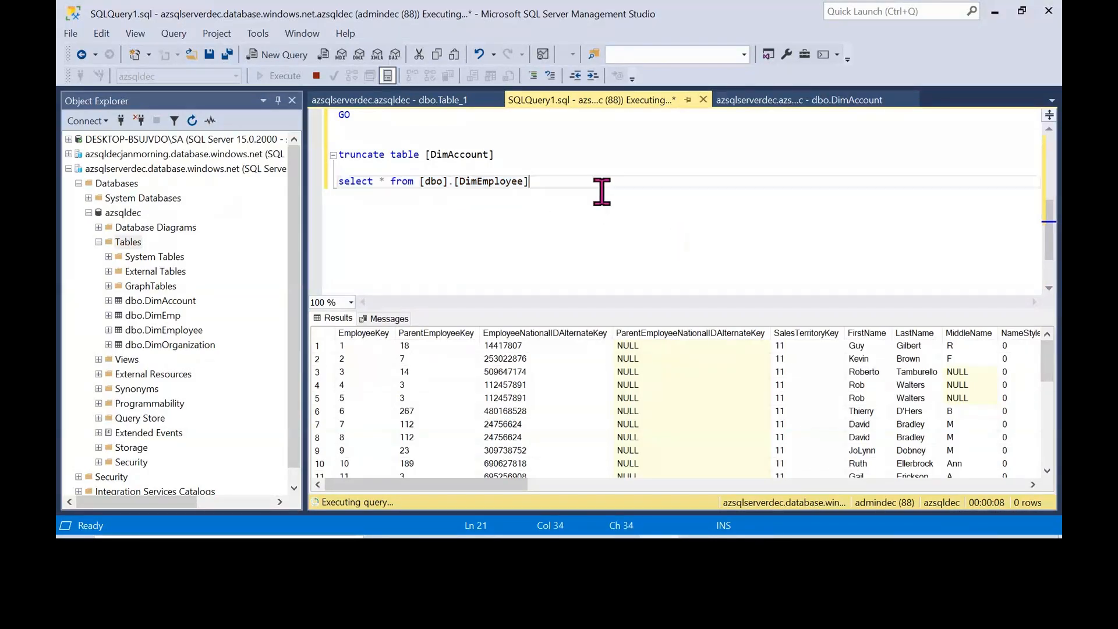
{"action": "key", "text": "Return"}
{"action": "key", "text": "Return"}
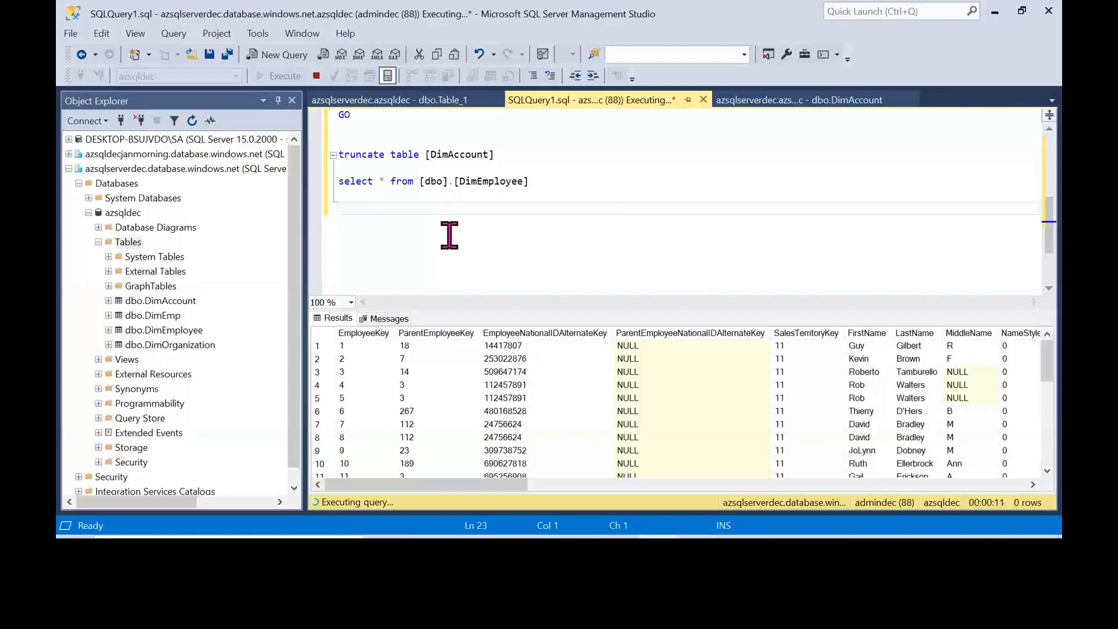
{"action": "left_click_drag", "start_coordinate": [544, 181], "coordinate": [319, 178]}
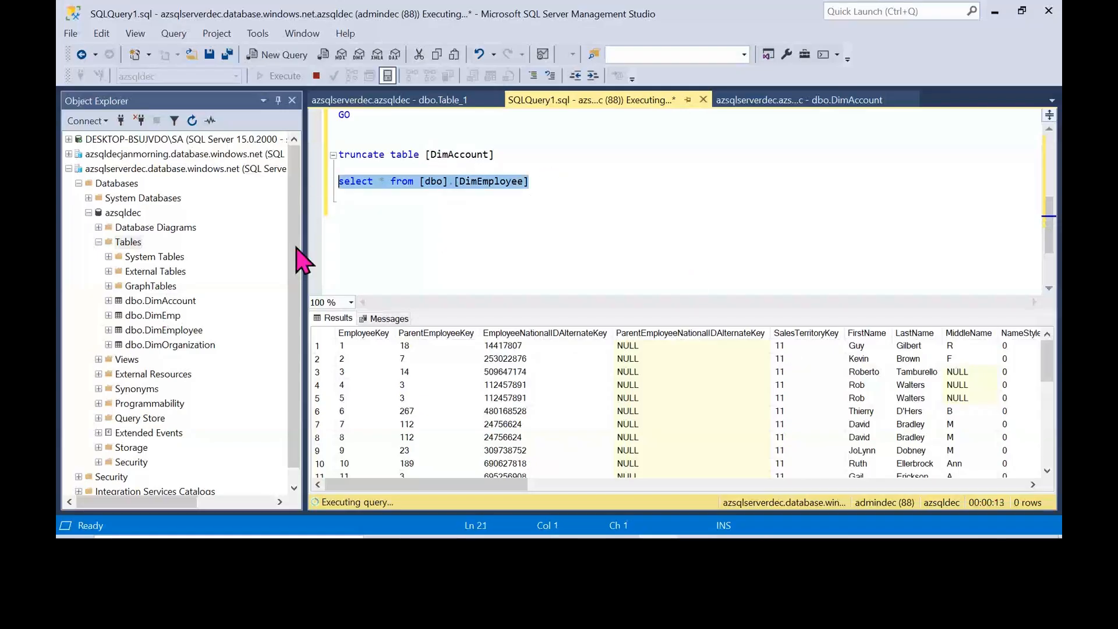
{"action": "left_click", "coordinate": [480, 210]}
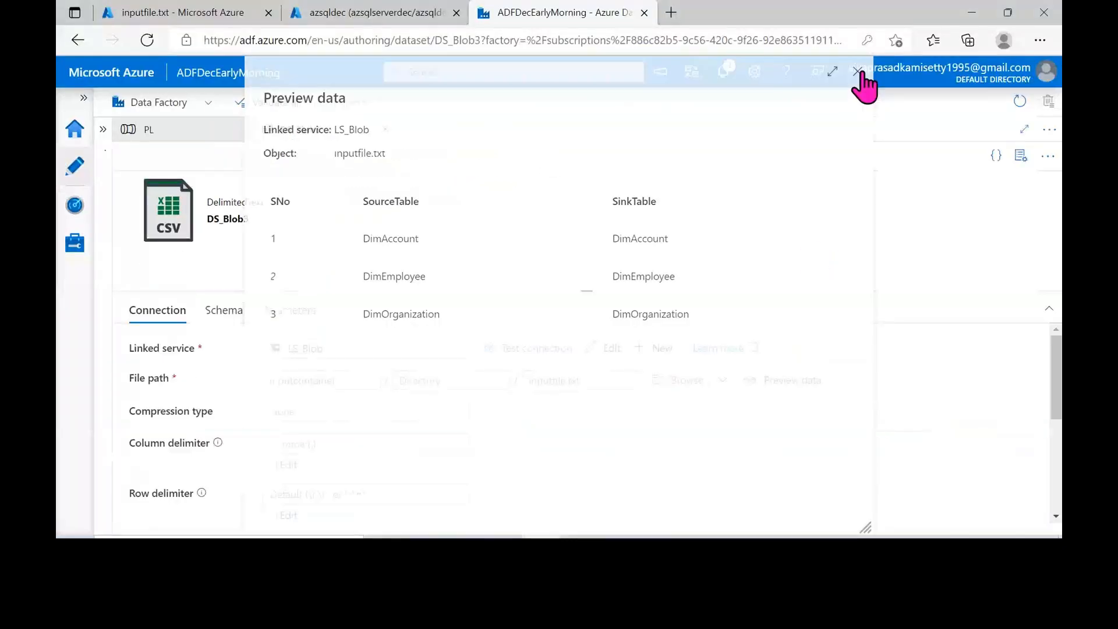
- Return to the PL pipeline in Data Factory, move Lookup1 farther from ForEach1 and enlarge the canvas area
{"action": "left_click", "coordinate": [861, 75]}
{"action": "left_click", "coordinate": [171, 149]}
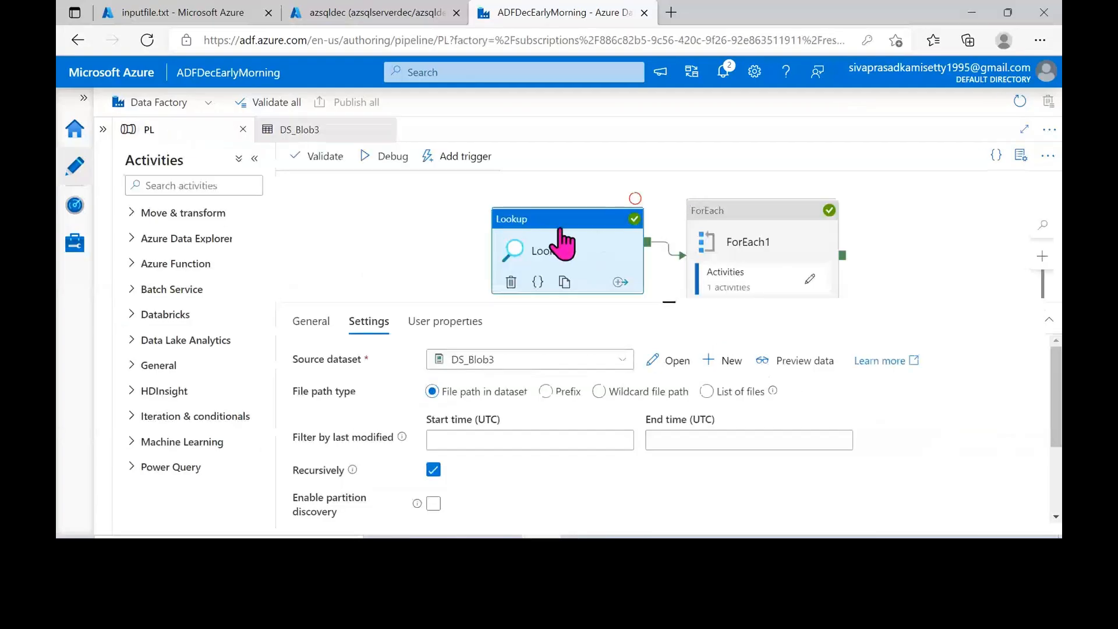
{"action": "left_click_drag", "start_coordinate": [559, 243], "coordinate": [517, 253]}
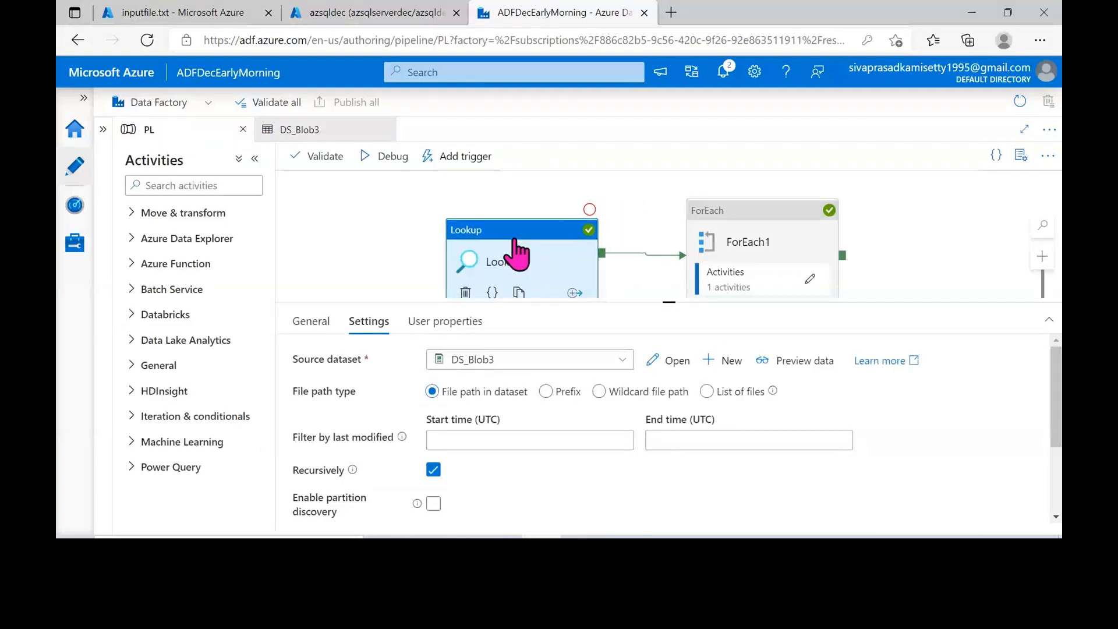
{"action": "left_click_drag", "start_coordinate": [582, 299], "coordinate": [582, 334]}
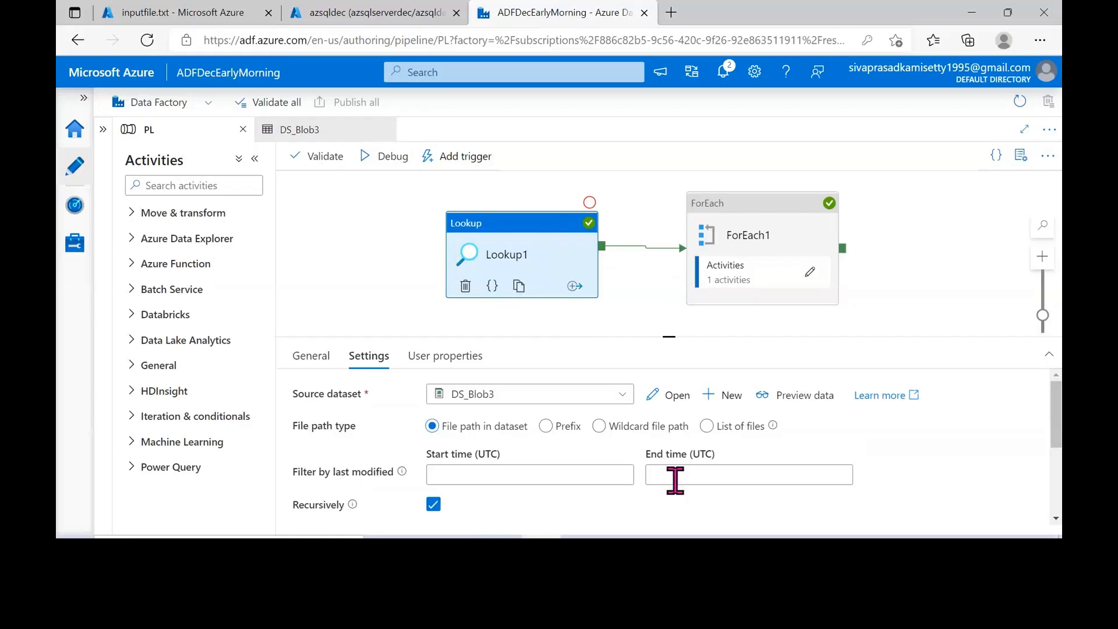
- Switch to the inputfile notes in Notepad and delete the Azure SQL server connection details below the table rows
{"action": "left_click", "coordinate": [580, 546]}
{"action": "left_click", "coordinate": [651, 511]}
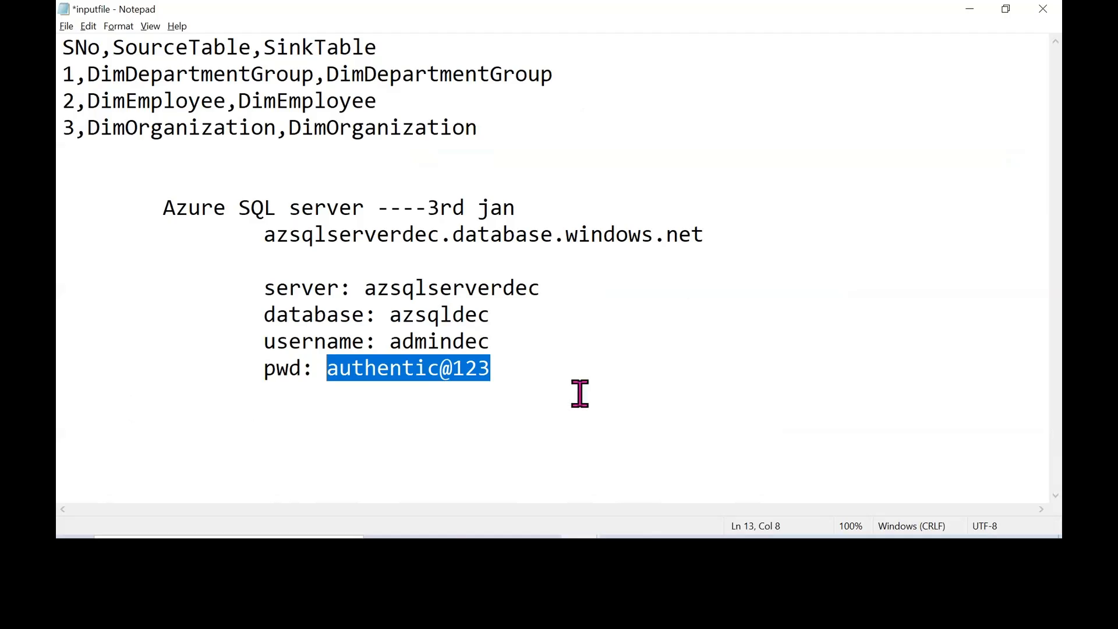
{"action": "left_click", "coordinate": [516, 354]}
{"action": "left_click_drag", "start_coordinate": [516, 355], "coordinate": [151, 191]}
{"action": "key", "text": "Delete"}
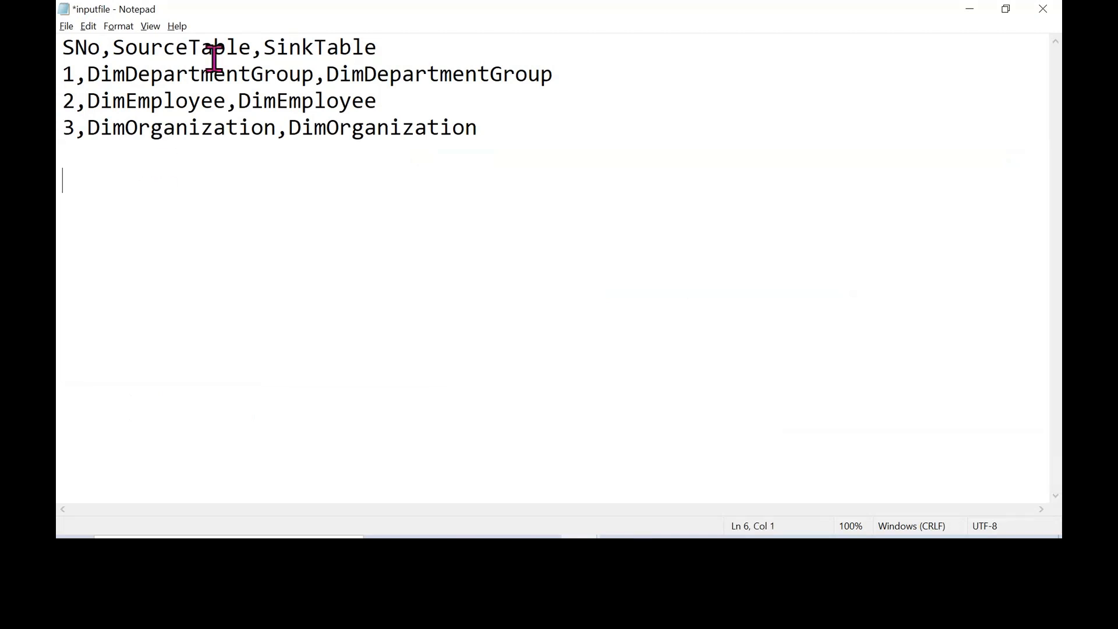
- Review the three SourceTable and SinkTable rows in the inputfile notes against the Lookup1 activity in the pipeline
{"action": "left_click", "coordinate": [179, 69]}
{"action": "left_click", "coordinate": [185, 125]}
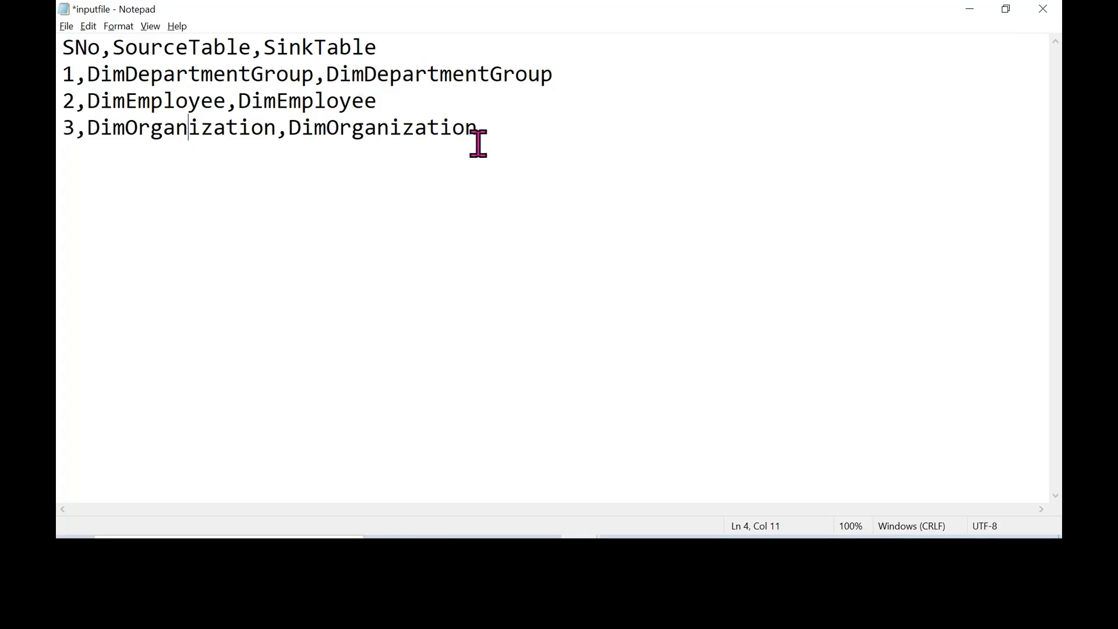
{"action": "left_click", "coordinate": [970, 9]}
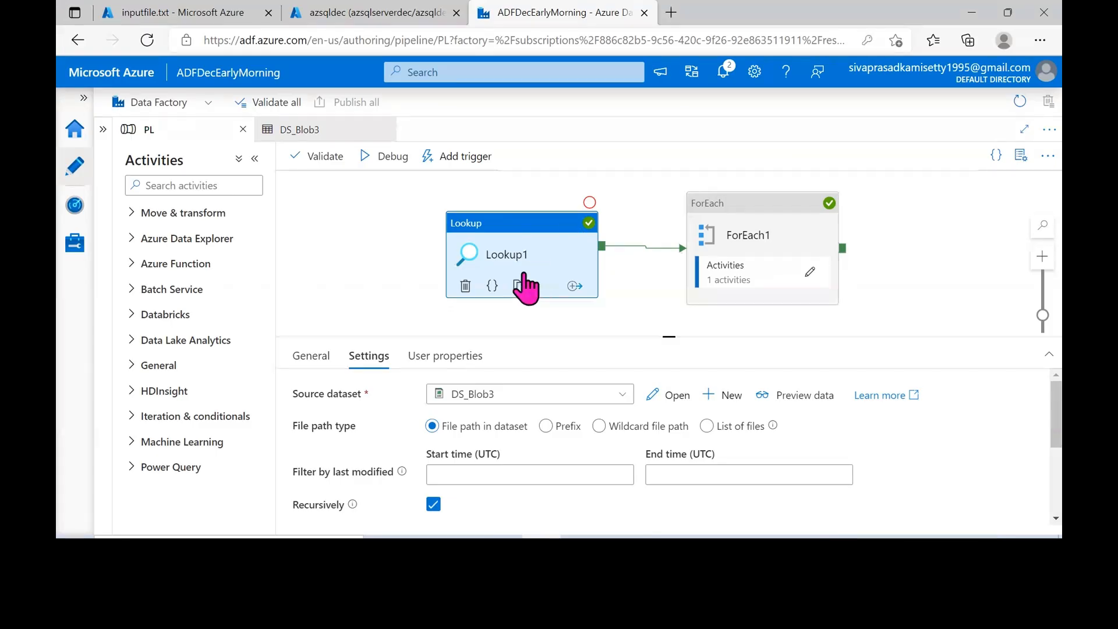
{"action": "key", "text": "alt+Tab"}
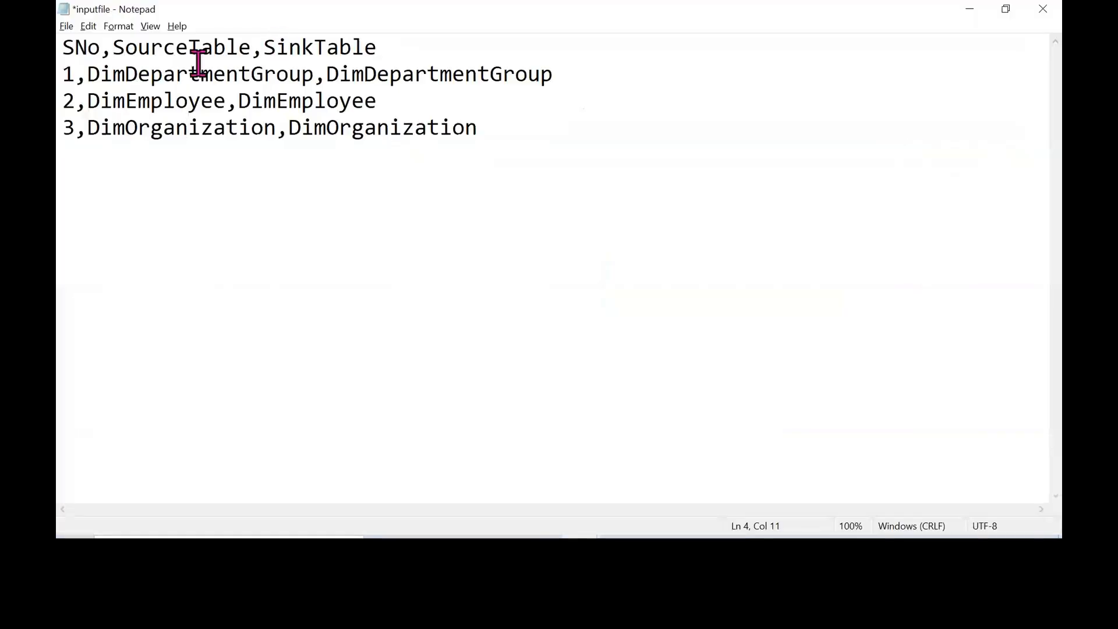
{"action": "left_click_drag", "start_coordinate": [589, 72], "coordinate": [60, 74]}
{"action": "left_click_drag", "start_coordinate": [377, 101], "coordinate": [61, 96]}
{"action": "left_click_drag", "start_coordinate": [585, 128], "coordinate": [60, 100]}
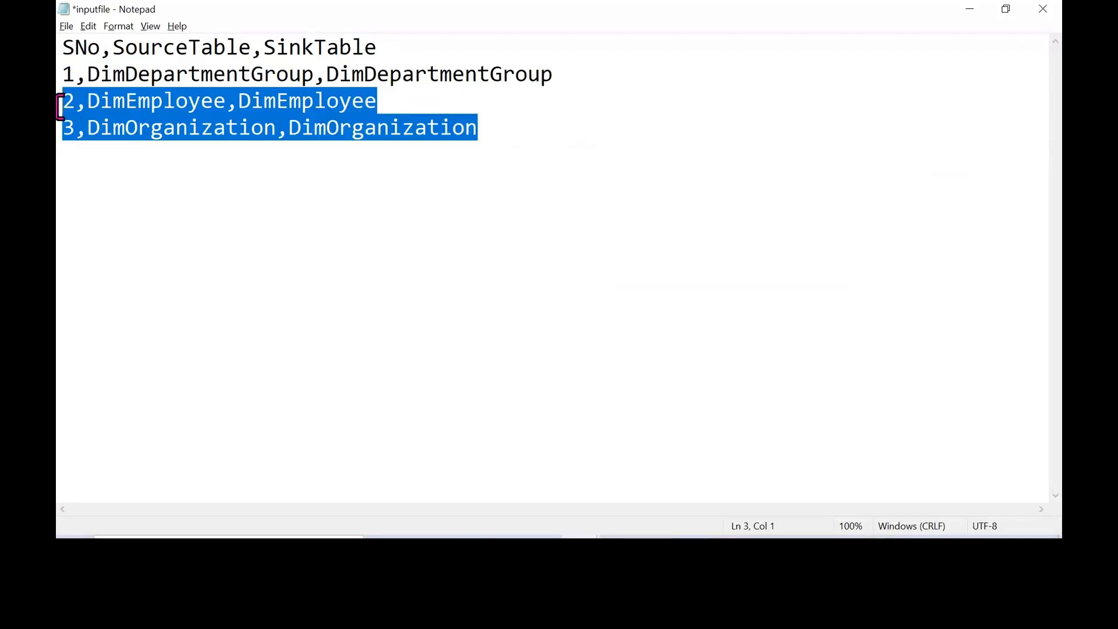
- Switch to Notepad++ and open the new 35 document that holds the saved Lookup output
{"action": "key", "text": "alt+Tab"}
{"action": "left_click", "coordinate": [619, 536]}
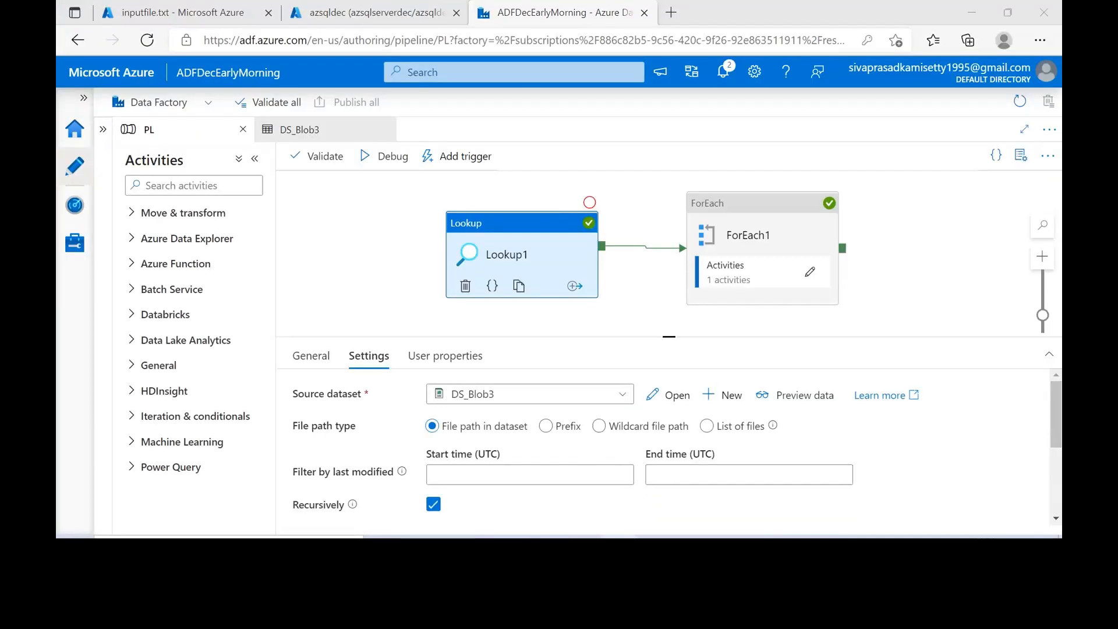
{"action": "left_click", "coordinate": [1054, 61]}
{"action": "left_click", "coordinate": [1055, 61]}
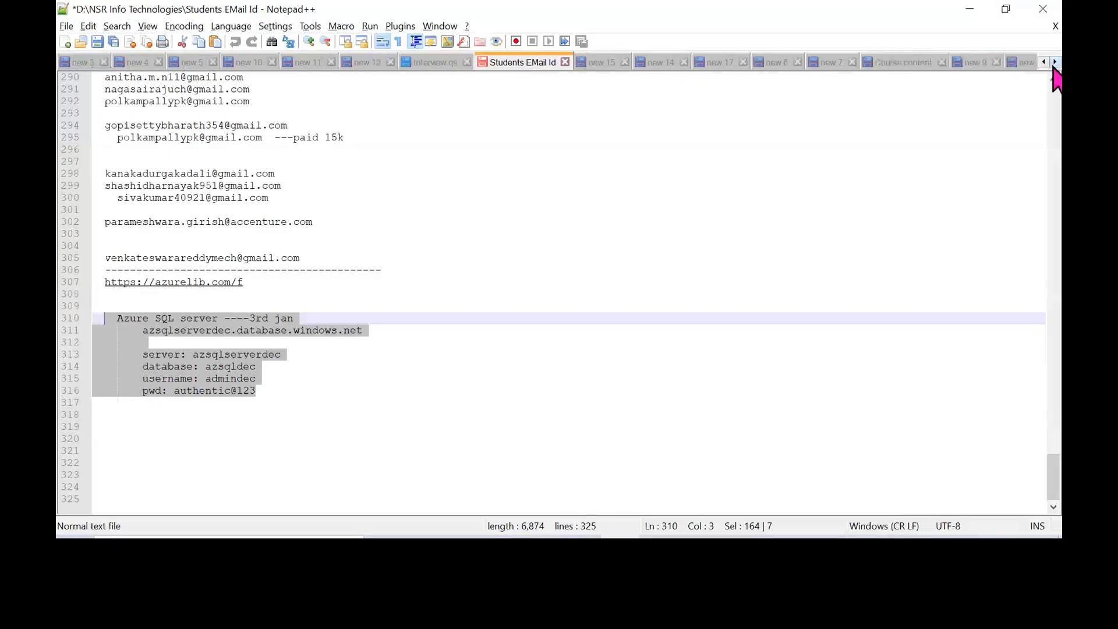
{"action": "left_click", "coordinate": [1055, 62]}
{"action": "left_click", "coordinate": [1055, 62]}
{"action": "left_click", "coordinate": [1055, 62]}
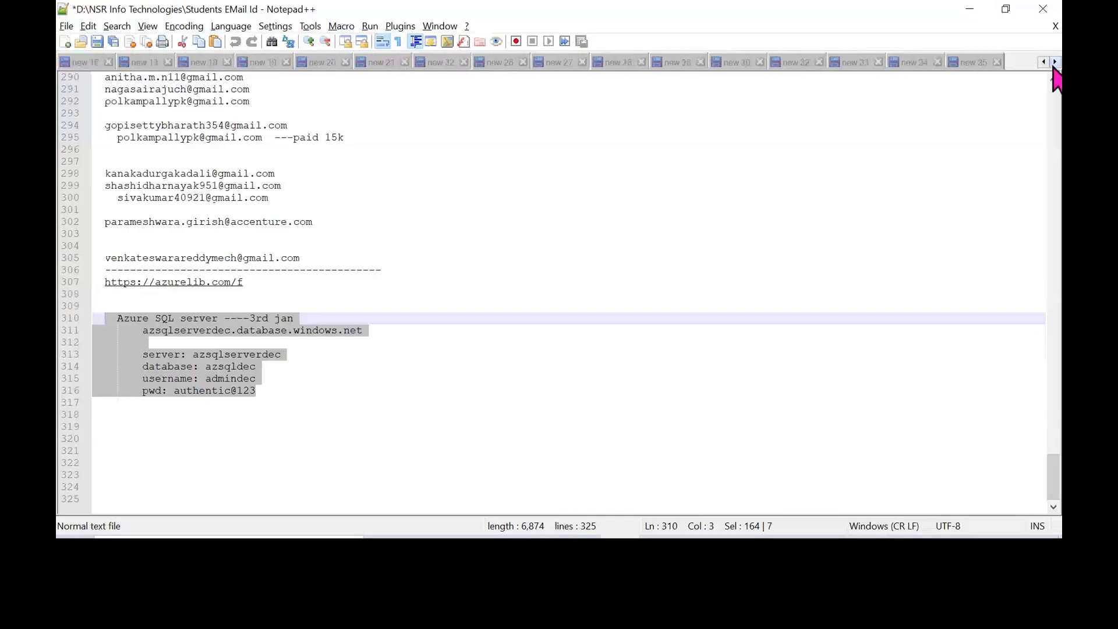
{"action": "left_click", "coordinate": [967, 63]}
- Examine the value array in the Lookup output JSON
{"action": "left_click", "coordinate": [130, 115]}
{"action": "left_click", "coordinate": [585, 395]}
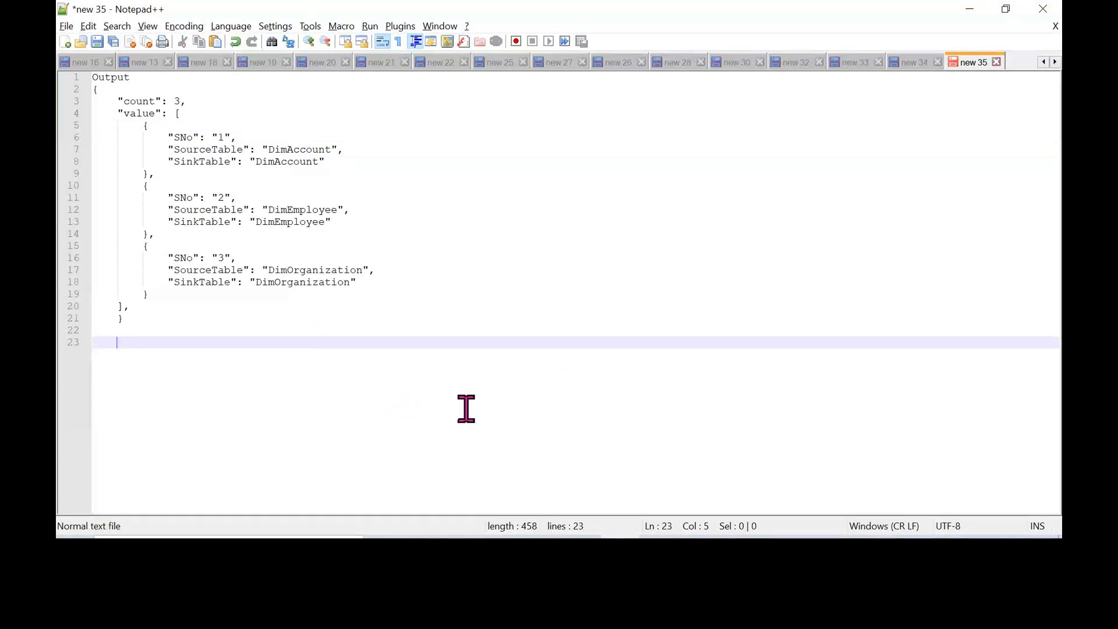
{"action": "left_click", "coordinate": [226, 115]}
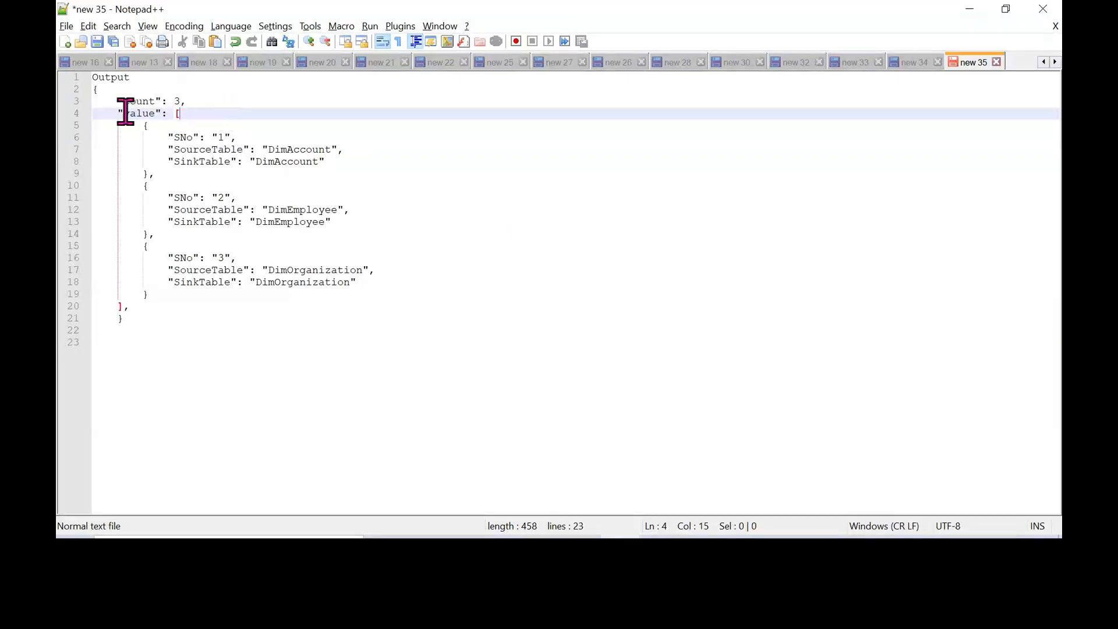
{"action": "double_click", "coordinate": [137, 113]}
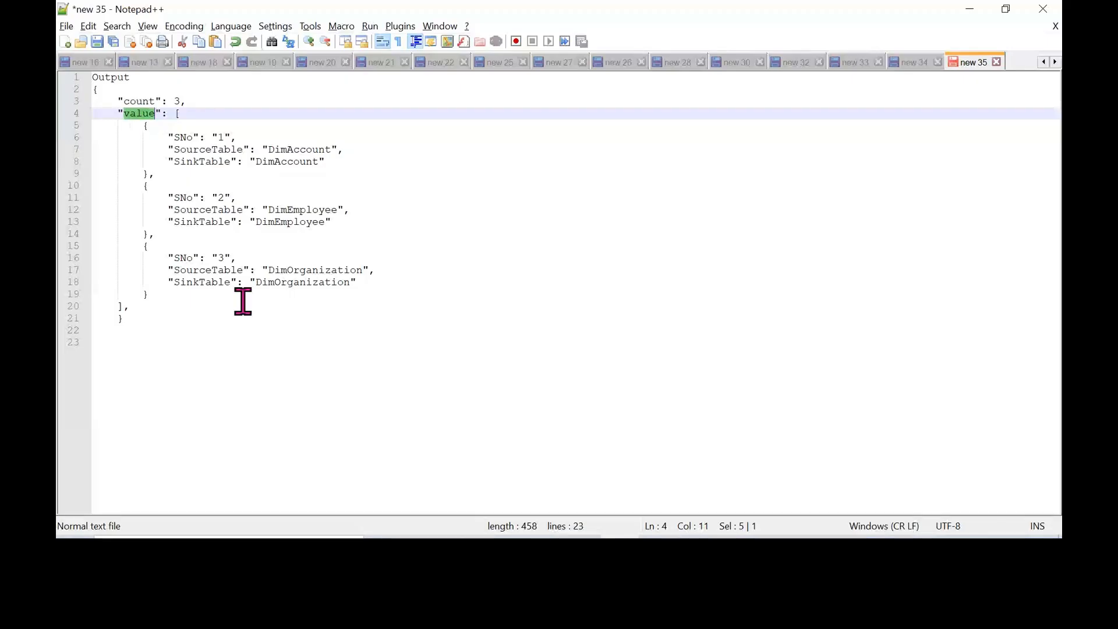
{"action": "left_click", "coordinate": [215, 365]}
- Switch to Data Factory and inspect the Items expression in ForEach1's settings
{"action": "key", "text": "alt+Tab"}
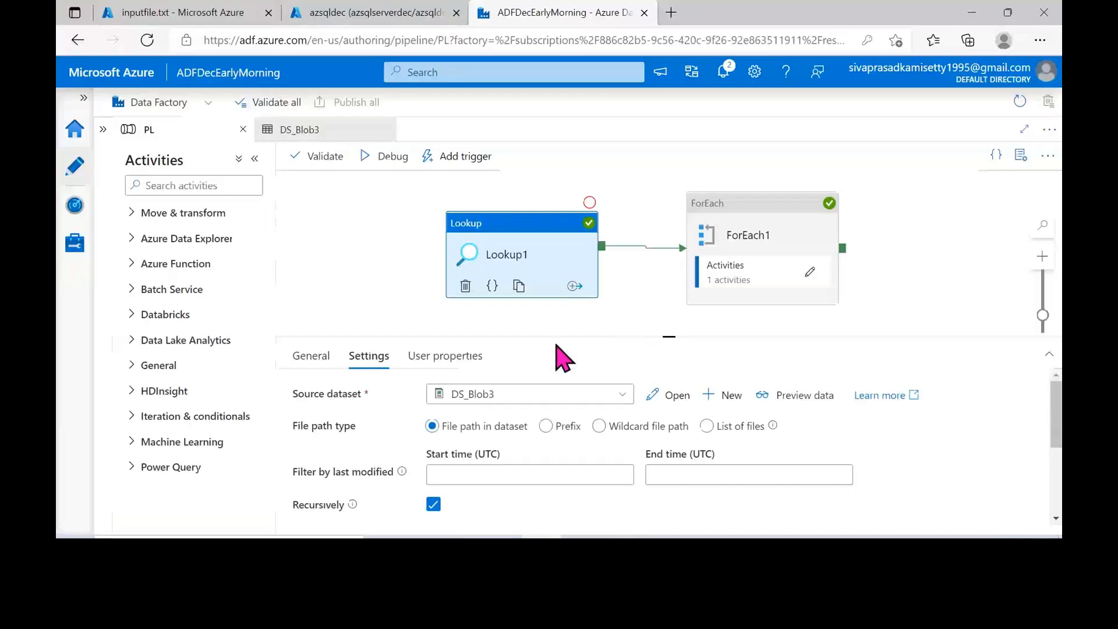
{"action": "left_click", "coordinate": [799, 228]}
{"action": "left_click", "coordinate": [381, 356]}
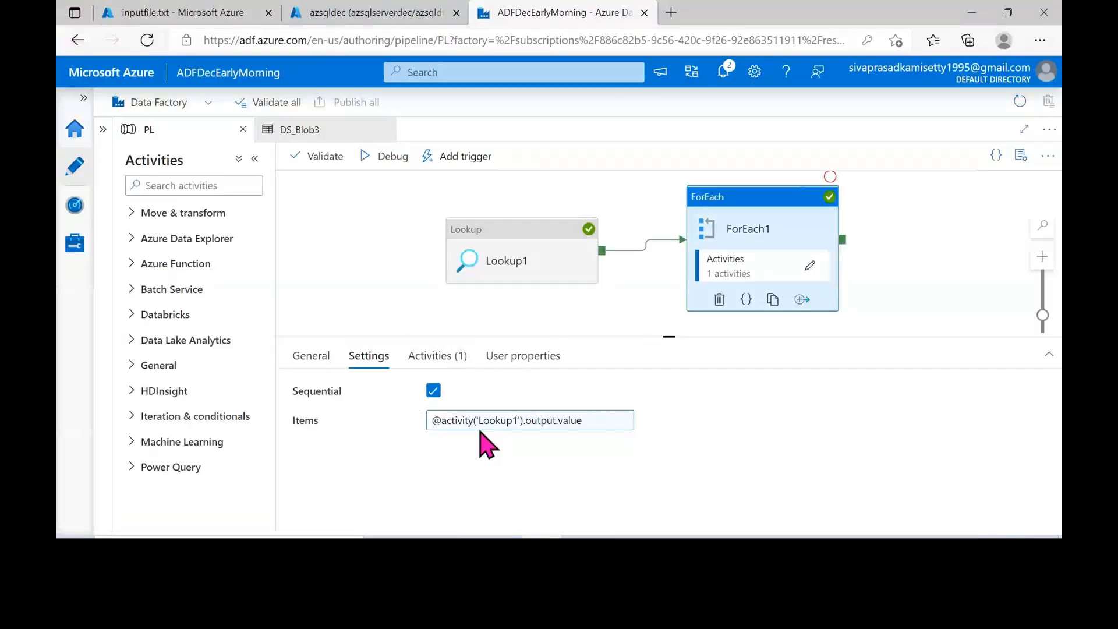
- Switch to Notepad++ and trace ForEach1's Items expression to the value array and its first source table entry
{"action": "key", "text": "alt+Tab"}
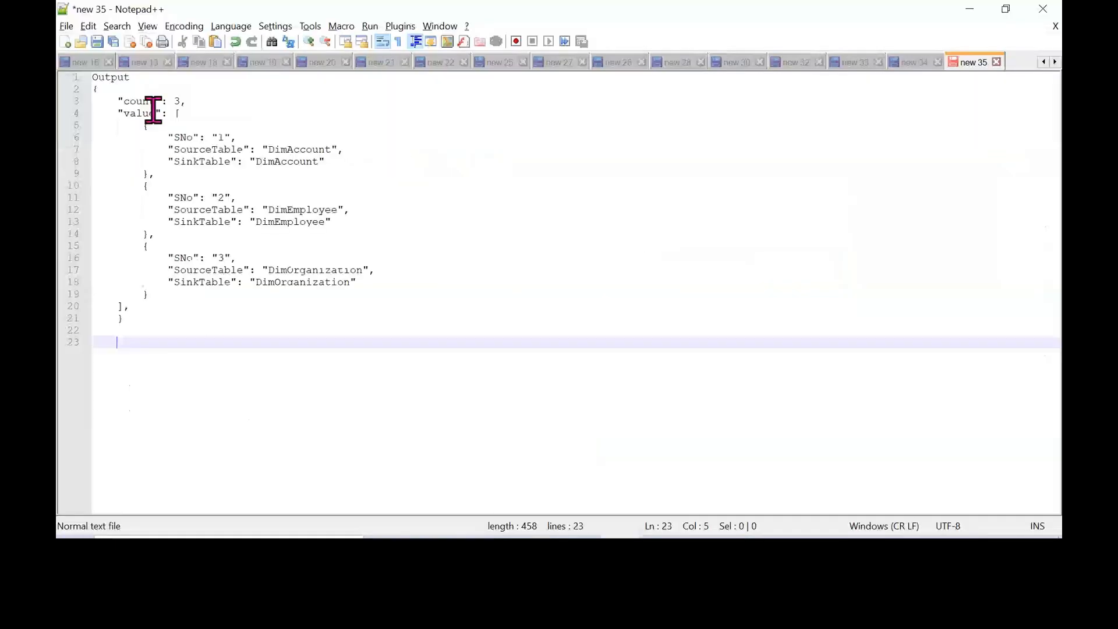
{"action": "left_click", "coordinate": [136, 113]}
{"action": "double_click", "coordinate": [137, 114]}
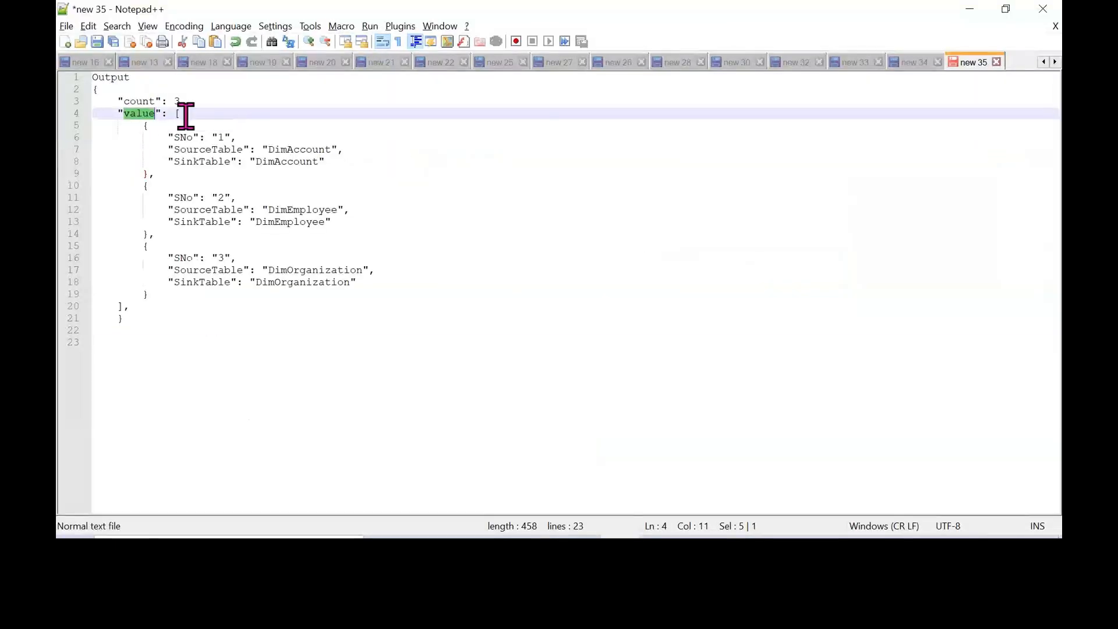
{"action": "left_click", "coordinate": [183, 114]}
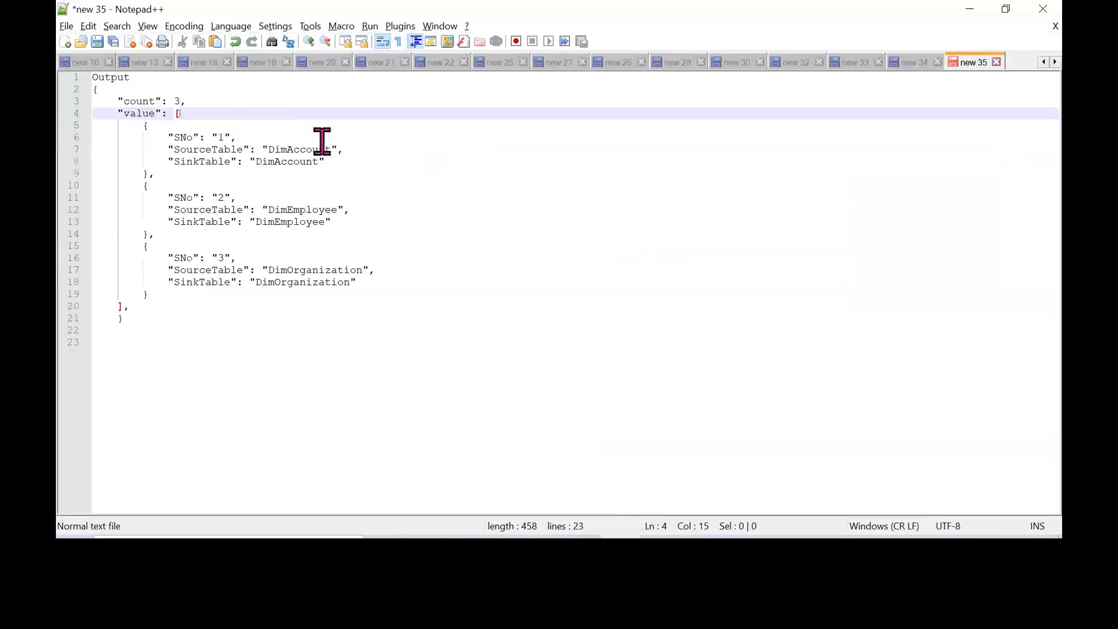
{"action": "double_click", "coordinate": [298, 149]}
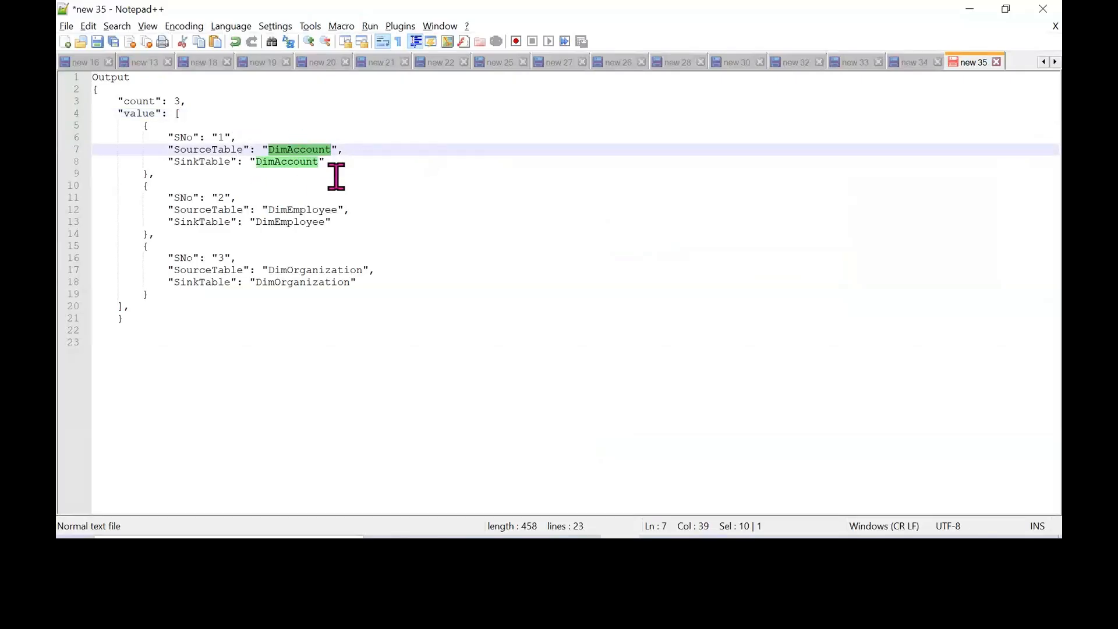
- Examine the SourceTable and SinkTable values of the first entry in the Lookup output JSON
{"action": "double_click", "coordinate": [300, 162]}
{"action": "left_click", "coordinate": [344, 173]}
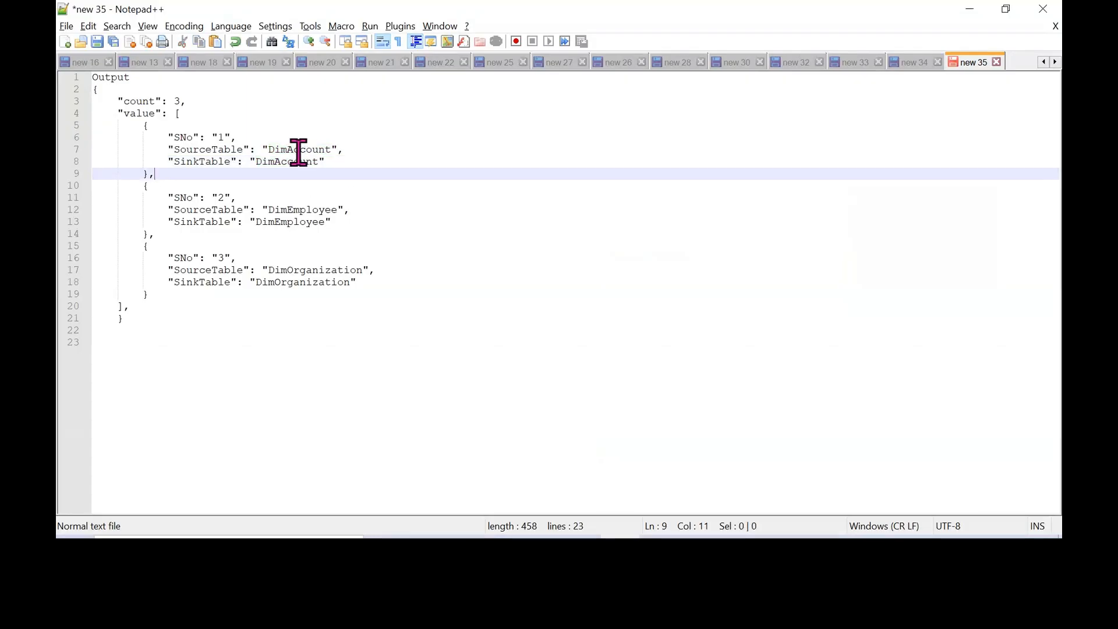
{"action": "double_click", "coordinate": [297, 149]}
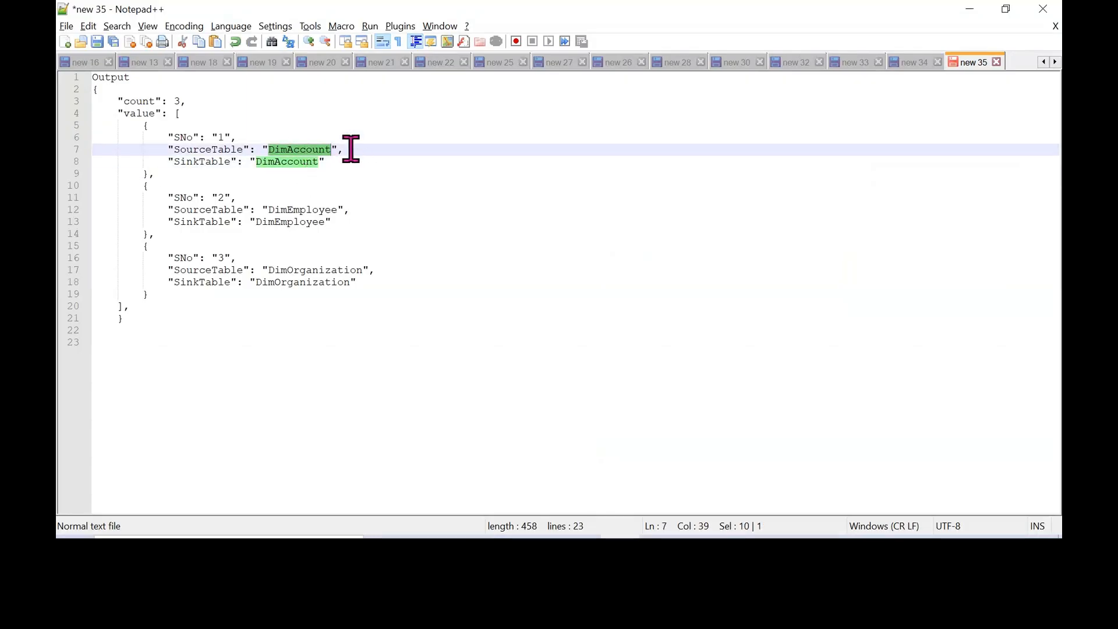
{"action": "left_click_drag", "start_coordinate": [351, 150], "coordinate": [244, 150]}
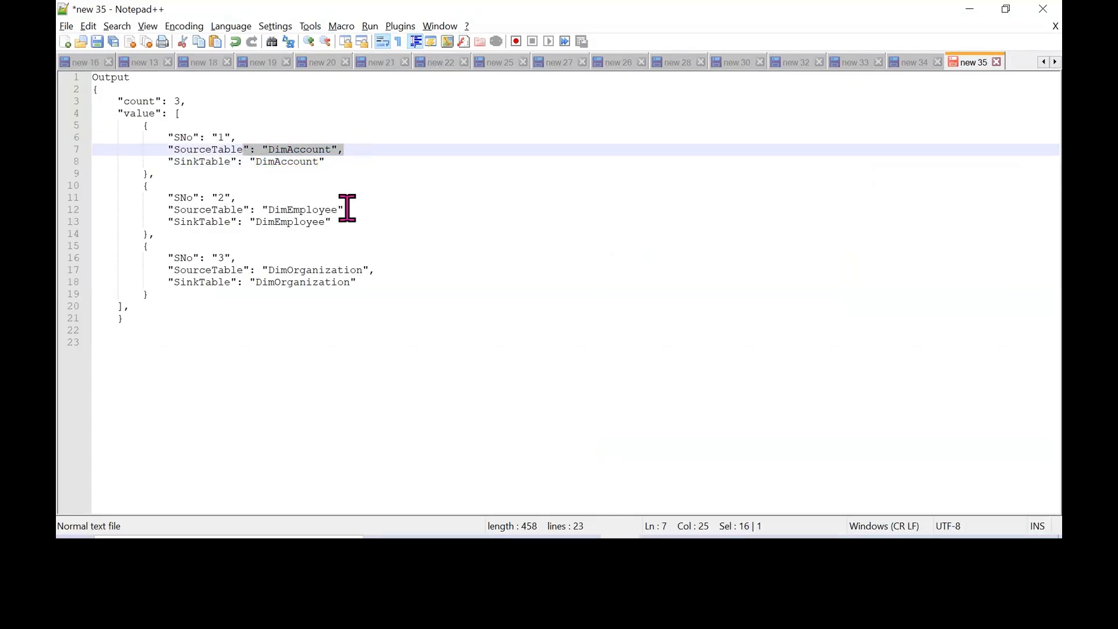
{"action": "left_click", "coordinate": [406, 322]}
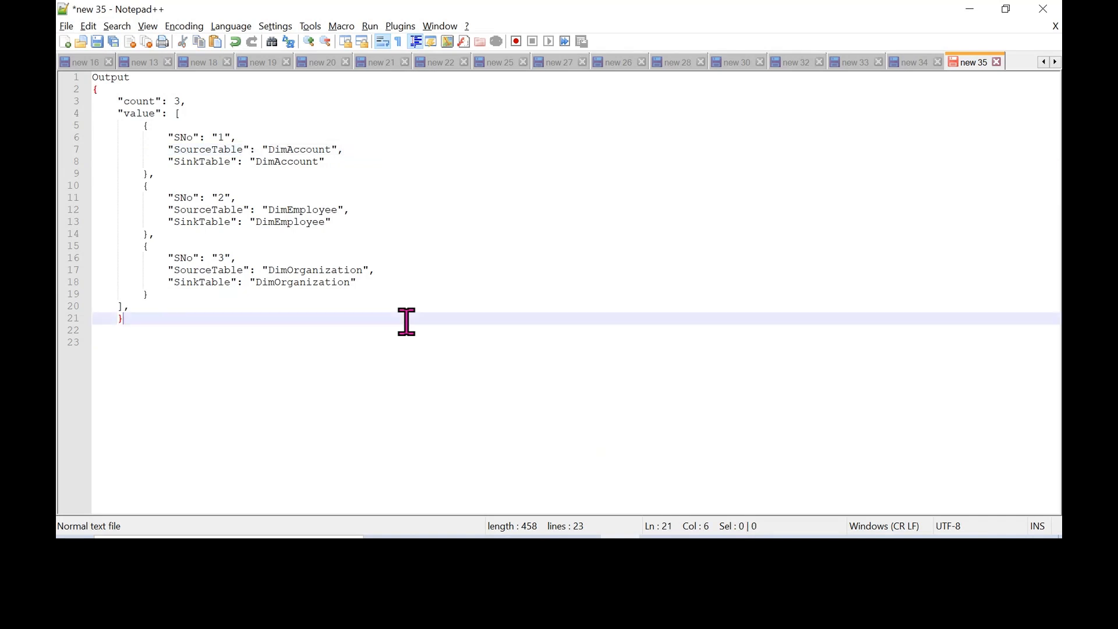
{"action": "left_click", "coordinate": [439, 362]}
{"action": "left_click", "coordinate": [301, 148]}
{"action": "double_click", "coordinate": [301, 149]}
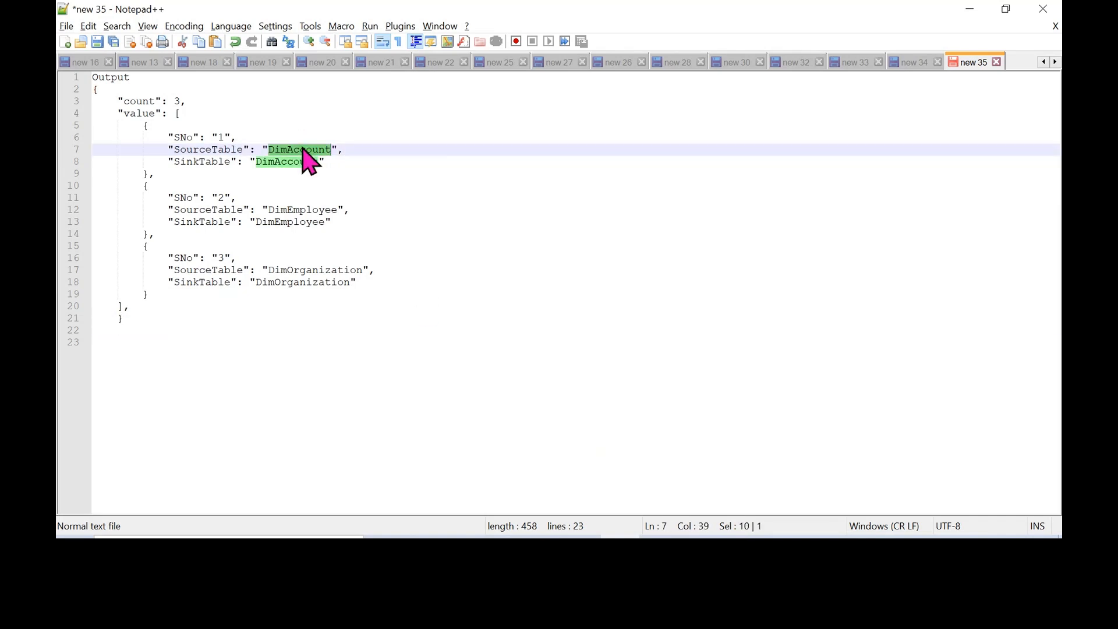
- Switch to Data Factory and inspect the source query expression of Copy data1 inside ForEach1, focusing on its SourceTable reference
{"action": "key", "text": "alt+Tab"}
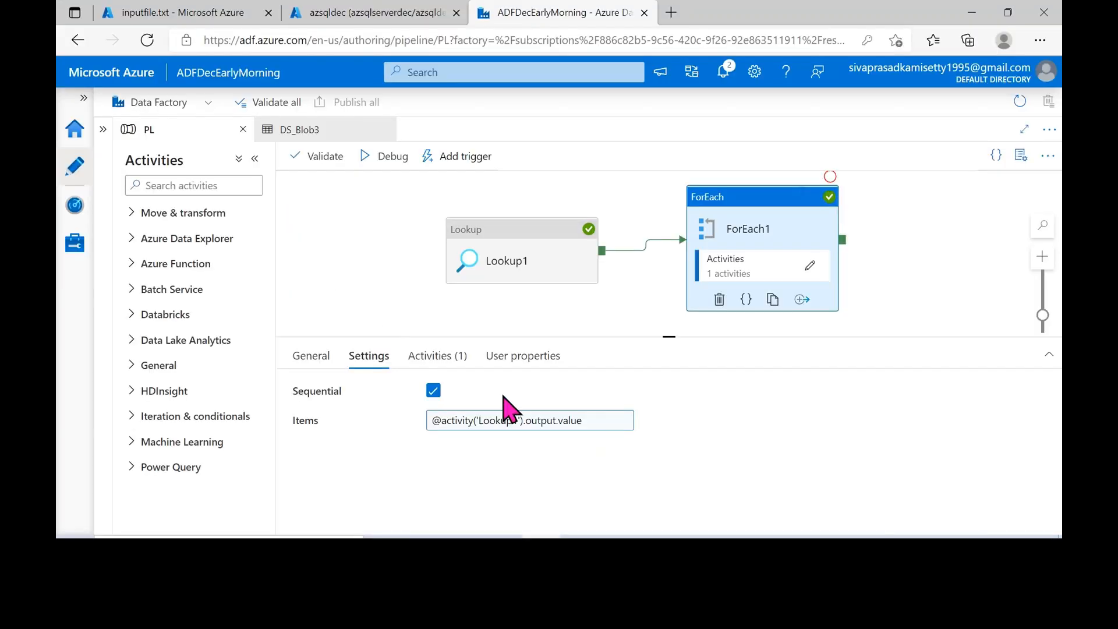
{"action": "left_click", "coordinate": [811, 264]}
{"action": "left_click", "coordinate": [697, 232]}
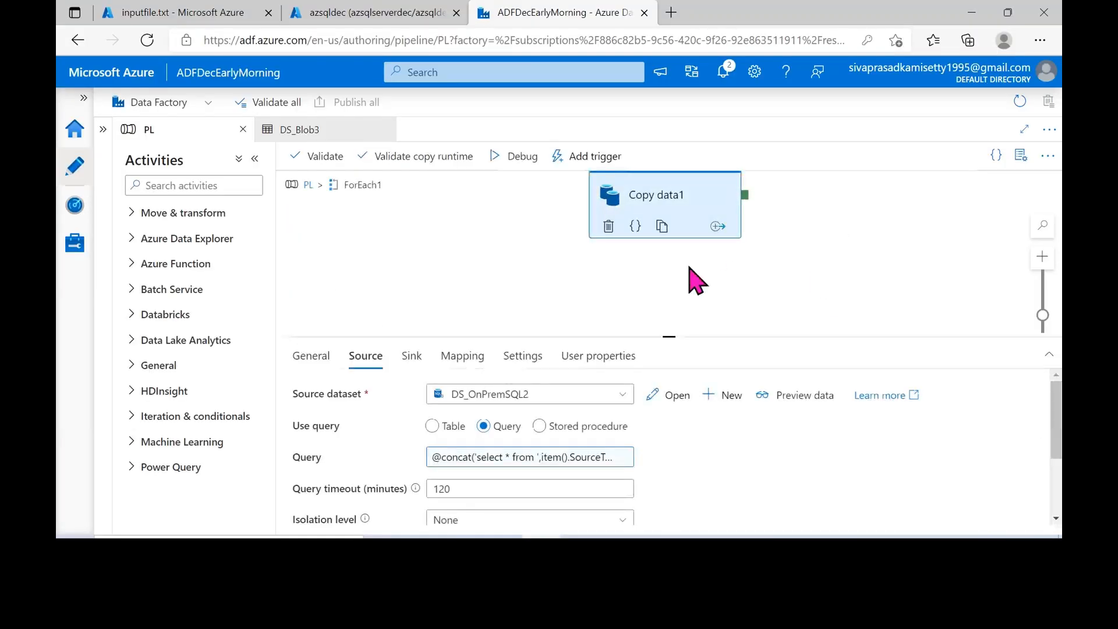
{"action": "left_click_drag", "start_coordinate": [688, 336], "coordinate": [687, 254]}
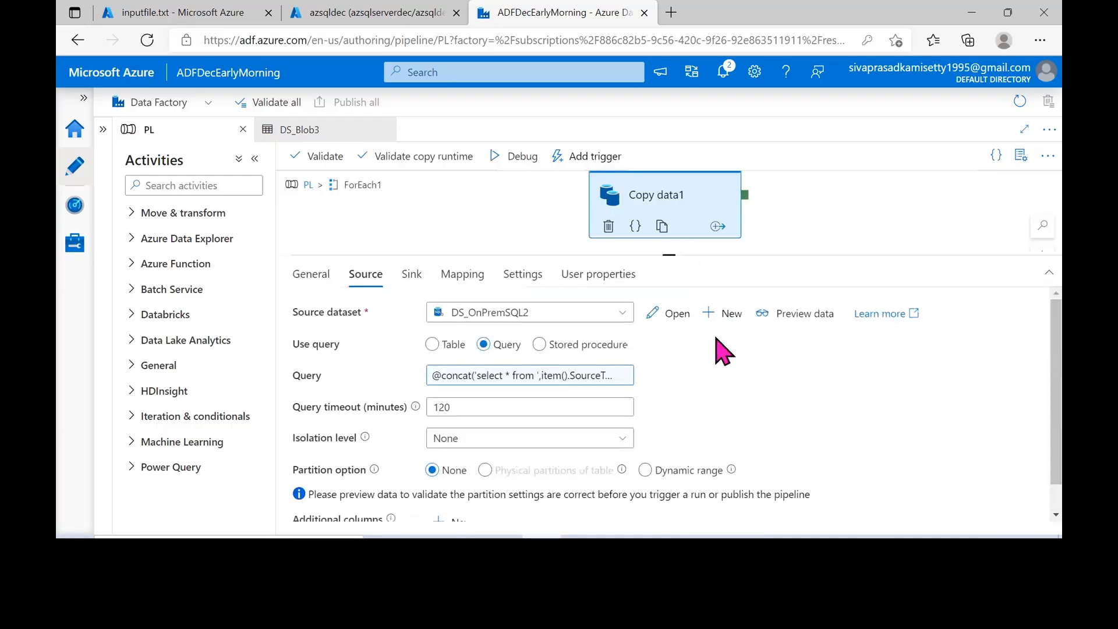
{"action": "left_click", "coordinate": [528, 377]}
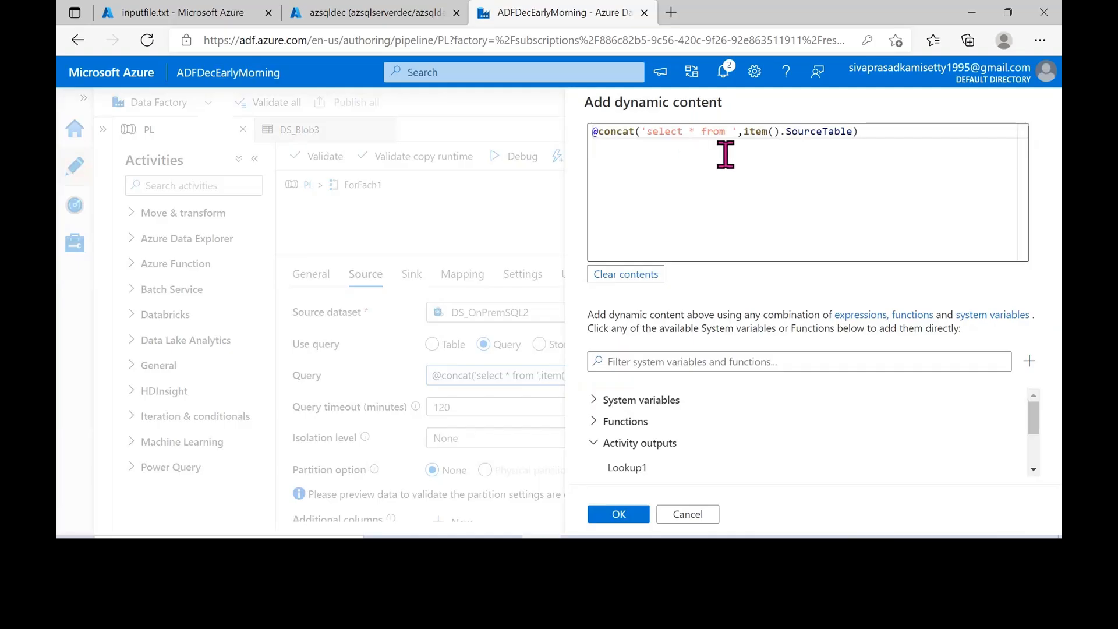
{"action": "double_click", "coordinate": [812, 133]}
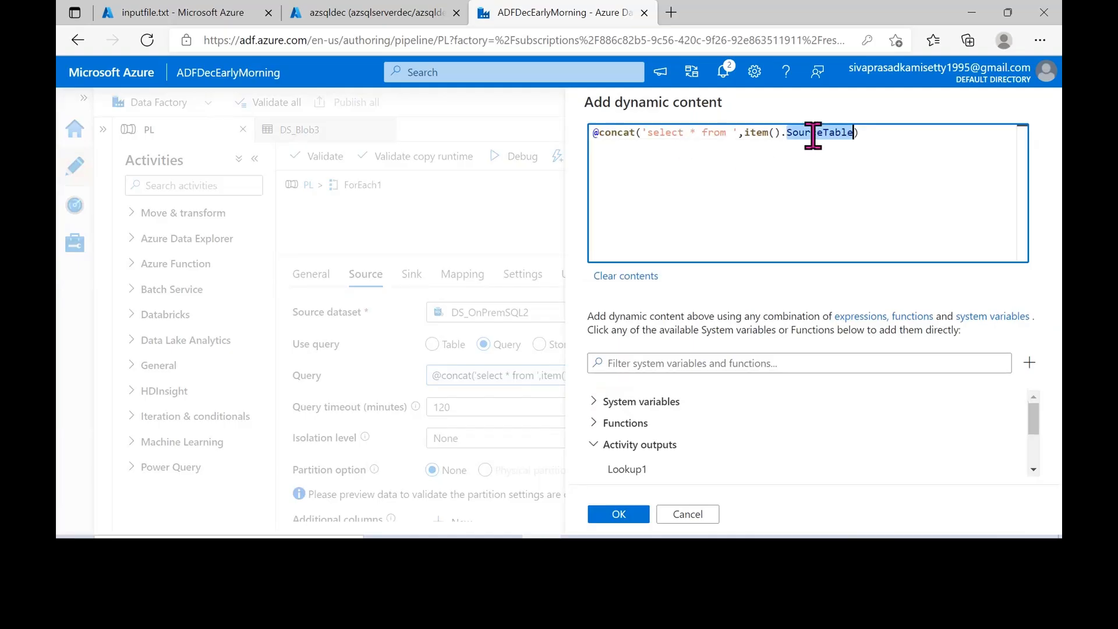
- Compare the query's SourceTable reference with that column in inputfile.txt, then close the query expression without changes
{"action": "left_click", "coordinate": [187, 12]}
{"action": "double_click", "coordinate": [642, 243]}
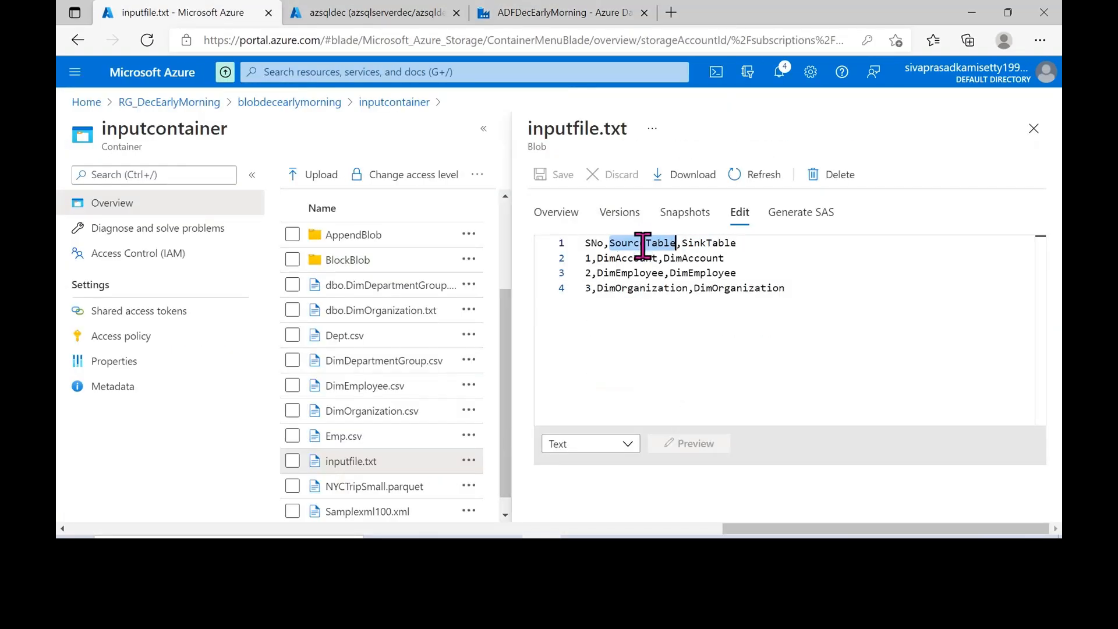
{"action": "double_click", "coordinate": [641, 257]}
{"action": "double_click", "coordinate": [638, 272]}
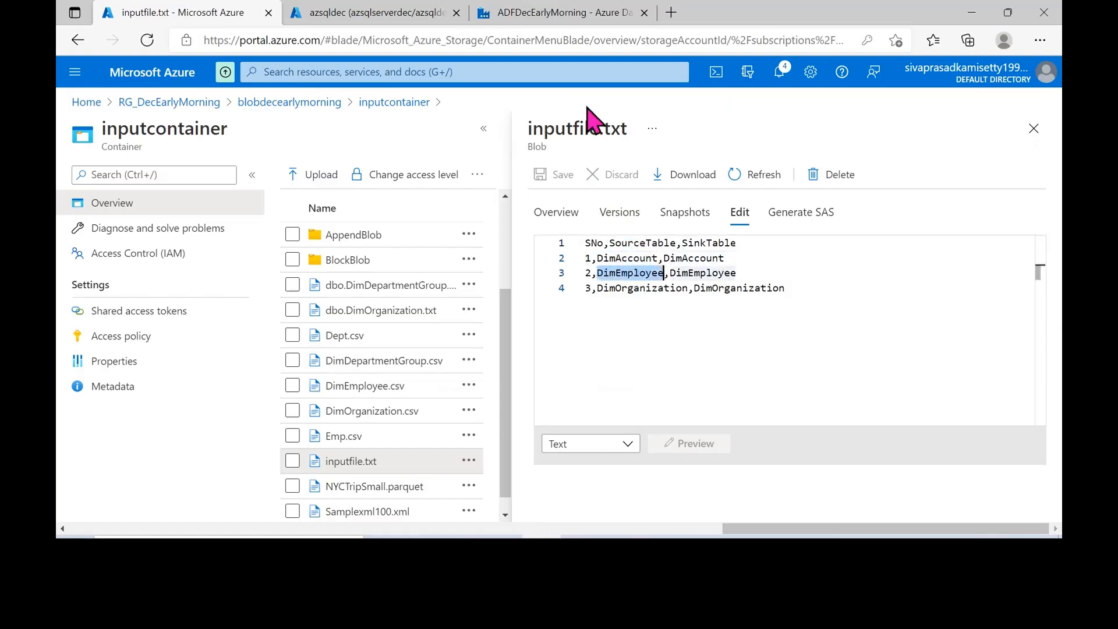
{"action": "left_click", "coordinate": [584, 13]}
{"action": "left_click", "coordinate": [672, 519]}
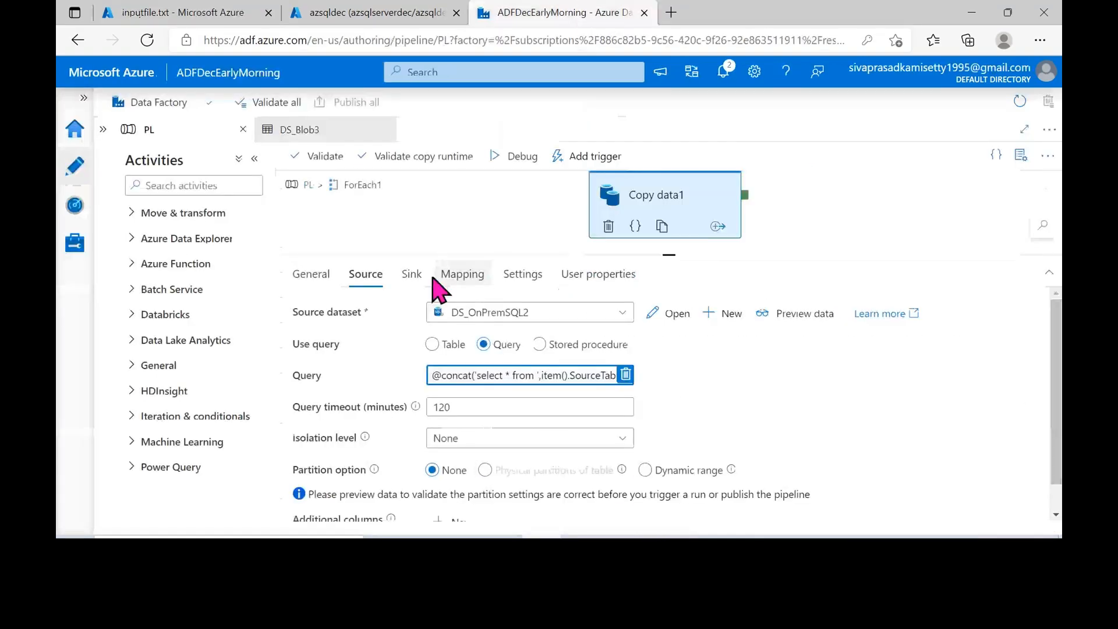
- Inspect Copy data1's sink and trace its TableNAme property through the DS_AzSQL dataset's parameters and connection, then return to the PL pipeline
{"action": "left_click", "coordinate": [412, 275]}
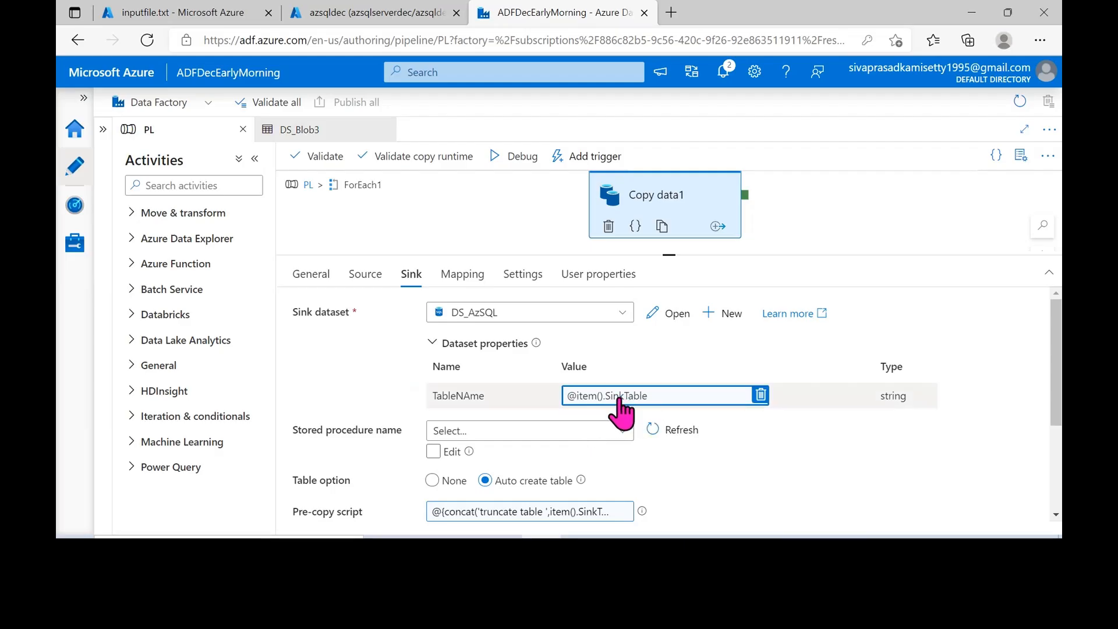
{"action": "double_click", "coordinate": [444, 394]}
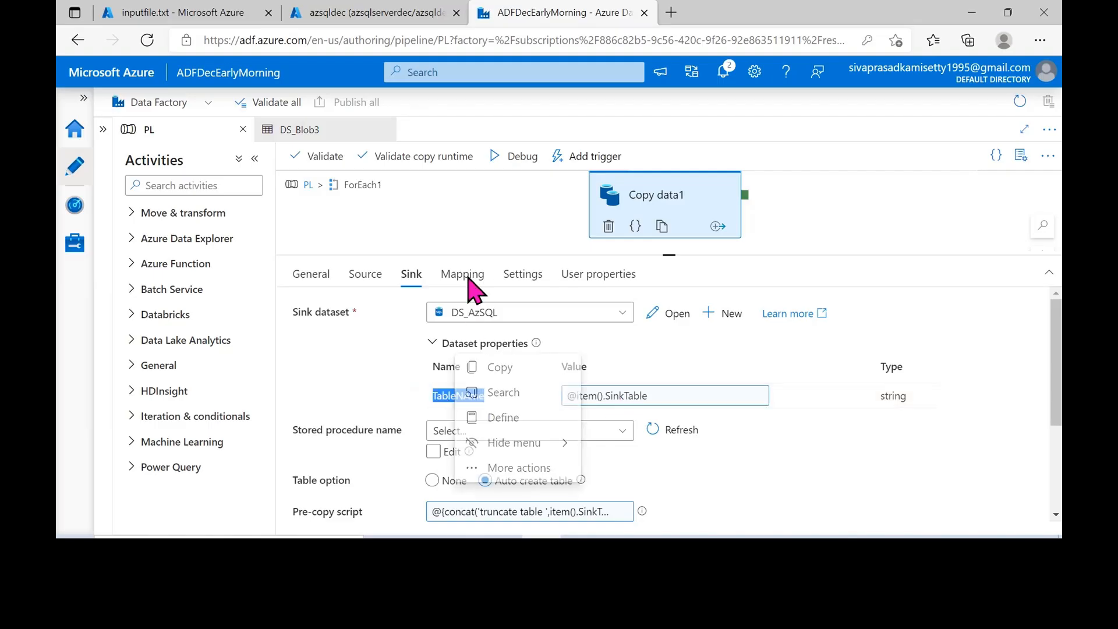
{"action": "left_click", "coordinate": [666, 314]}
{"action": "left_click", "coordinate": [289, 311]}
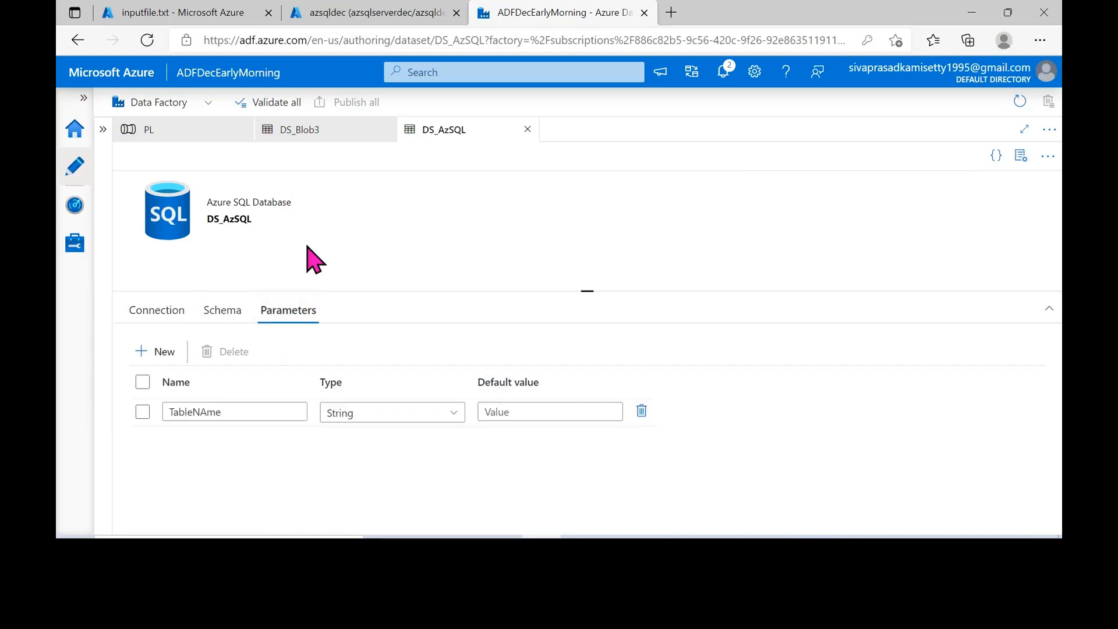
{"action": "left_click", "coordinate": [158, 312]}
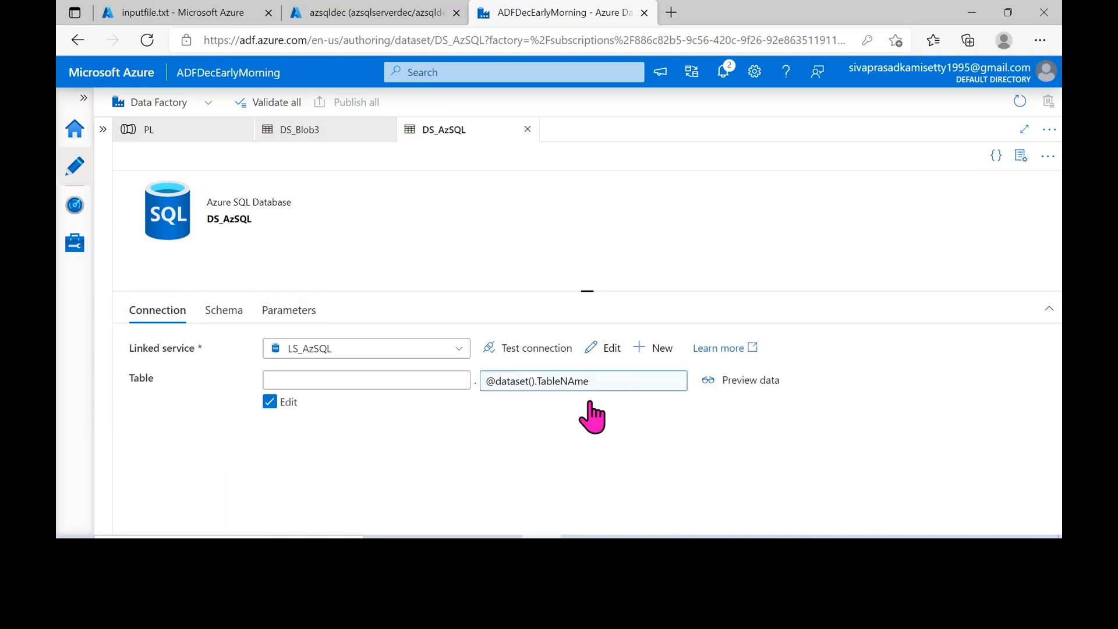
{"action": "left_click", "coordinate": [208, 127]}
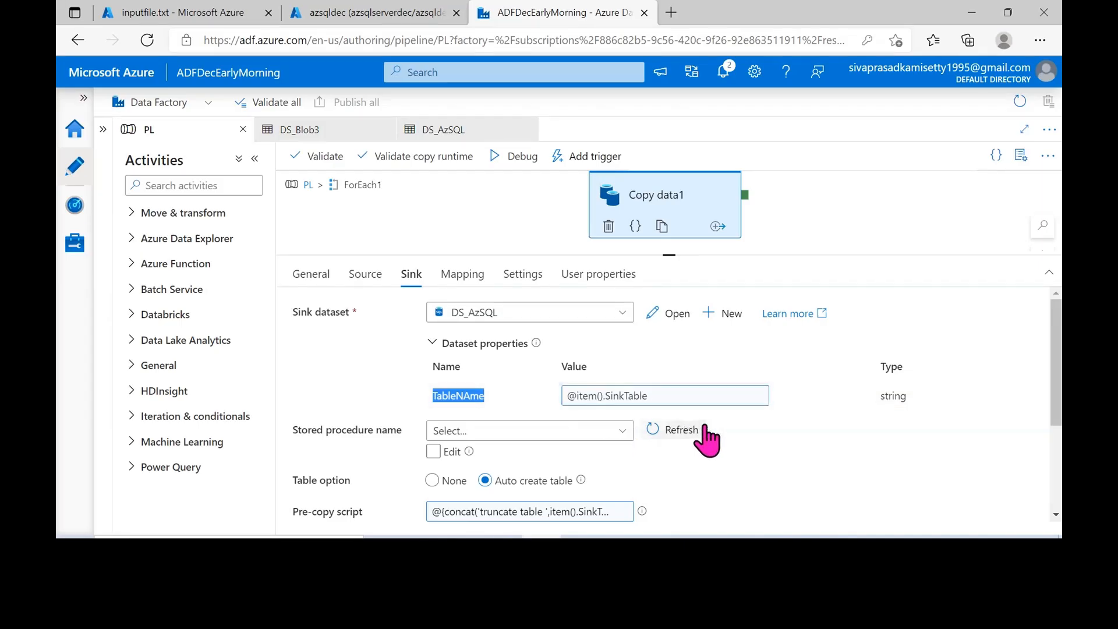
- Inspect the sink's pre-copy script expression and match its item().SinkTable reference to the SinkTable column header in inputfile.txt
{"action": "scroll", "coordinate": [780, 436], "scroll_direction": "down", "scroll_amount": 1}
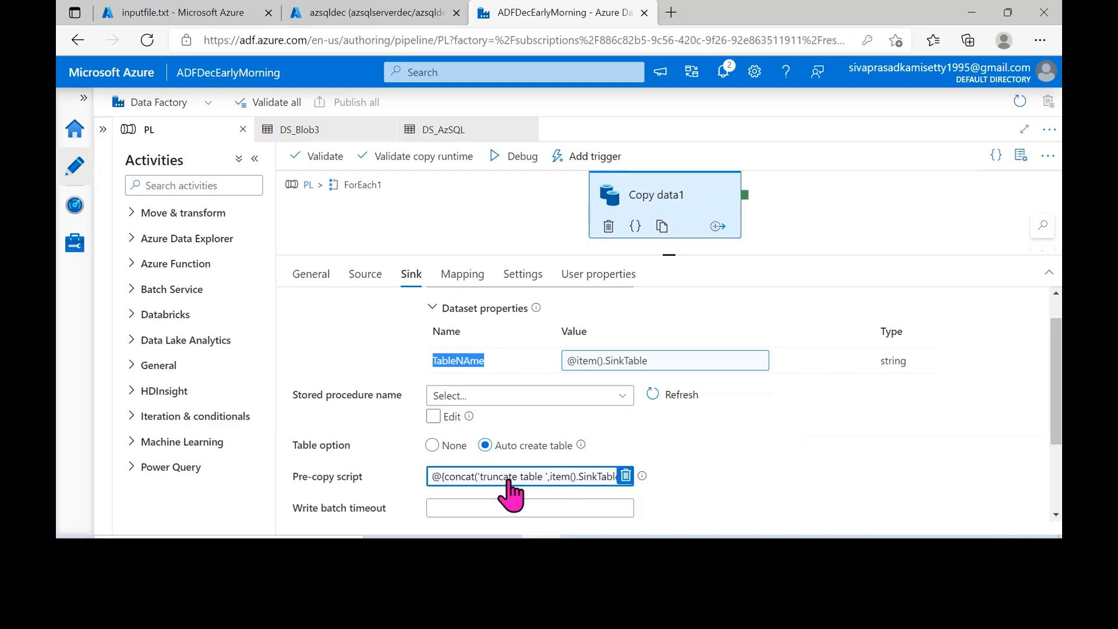
{"action": "left_click", "coordinate": [484, 496]}
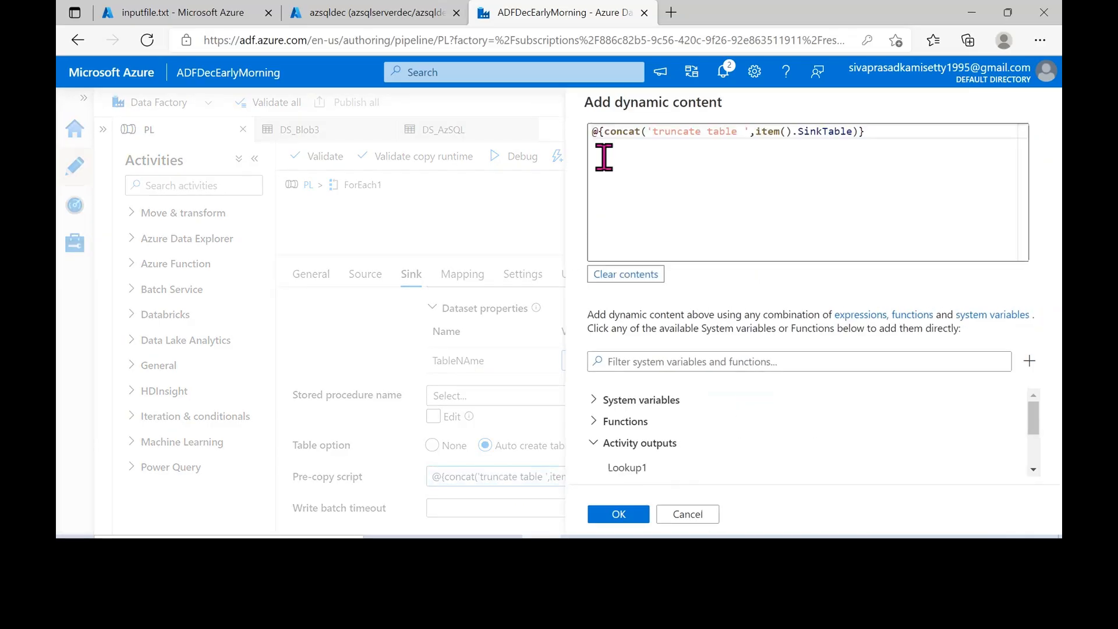
{"action": "left_click_drag", "start_coordinate": [756, 132], "coordinate": [850, 137]}
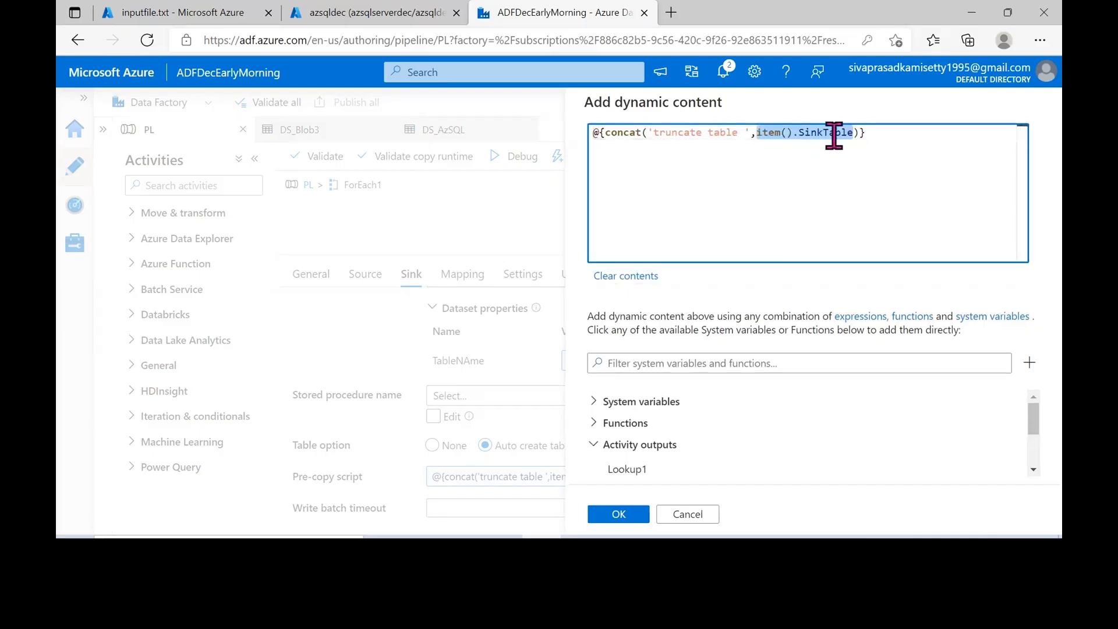
{"action": "left_click", "coordinate": [187, 11]}
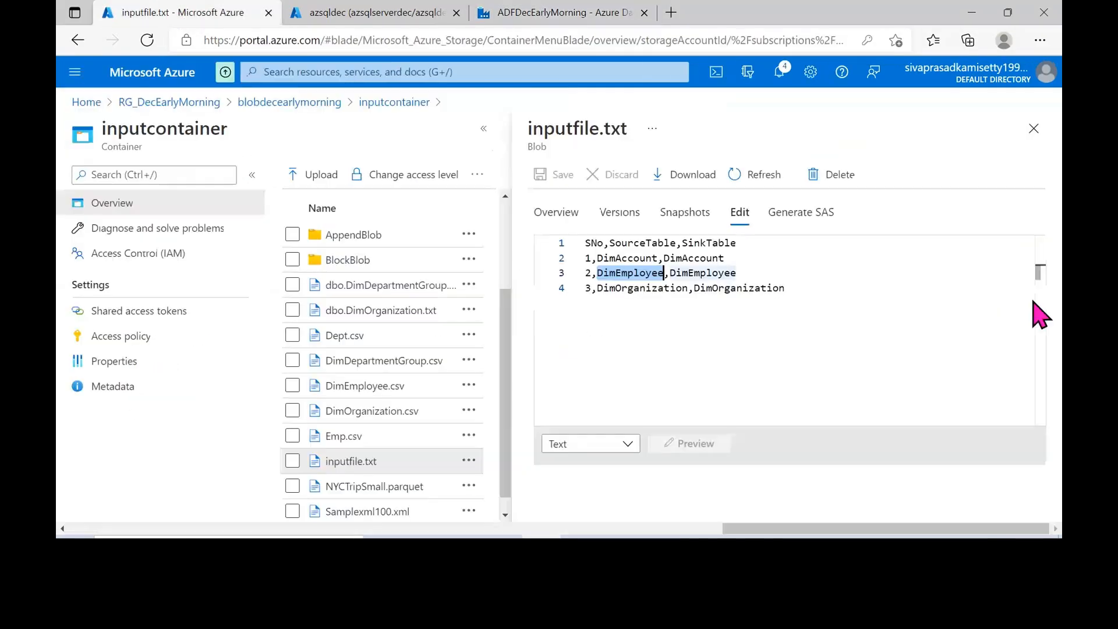
{"action": "double_click", "coordinate": [711, 243]}
{"action": "left_click", "coordinate": [611, 13]}
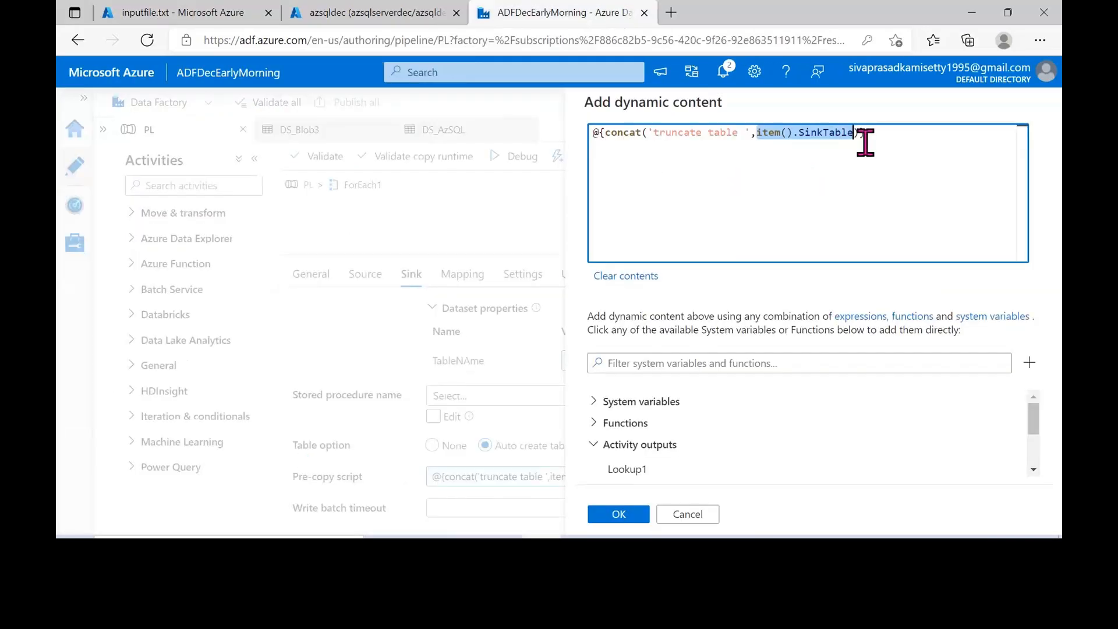
{"action": "left_click_drag", "start_coordinate": [916, 130], "coordinate": [534, 124]}
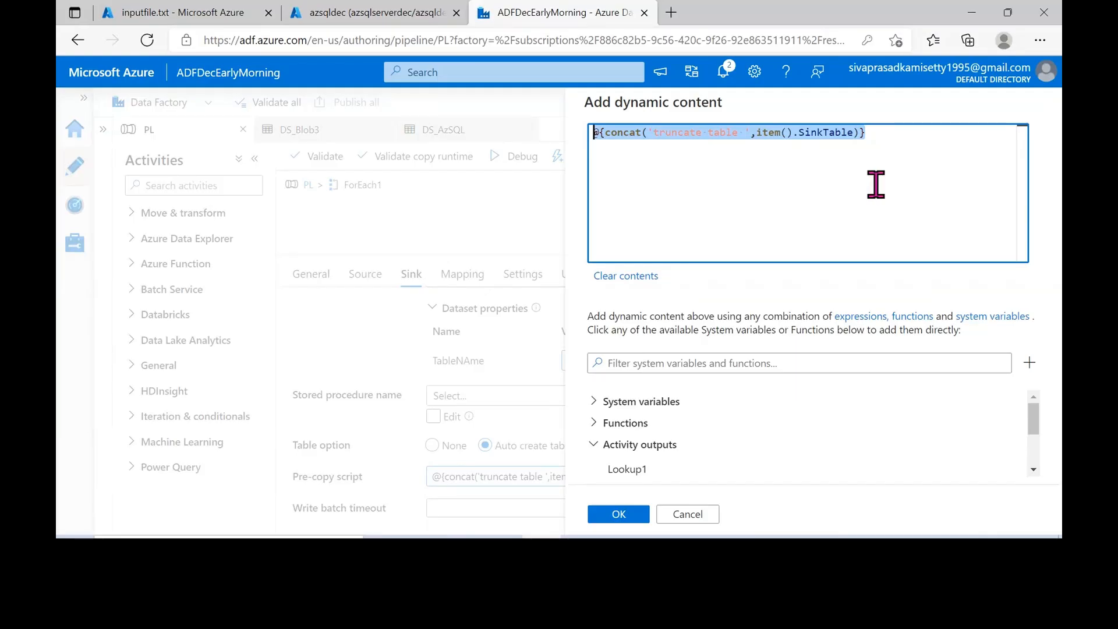
- Examine the sink table names in each row of inputfile.txt
{"action": "left_click", "coordinate": [175, 13]}
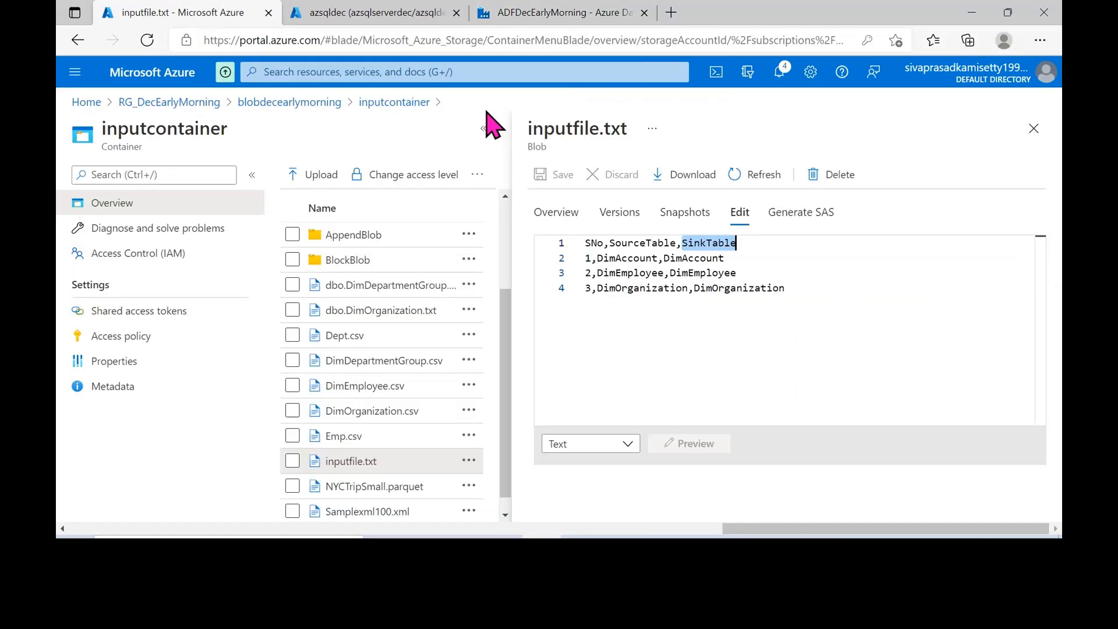
{"action": "double_click", "coordinate": [709, 258]}
{"action": "double_click", "coordinate": [708, 271]}
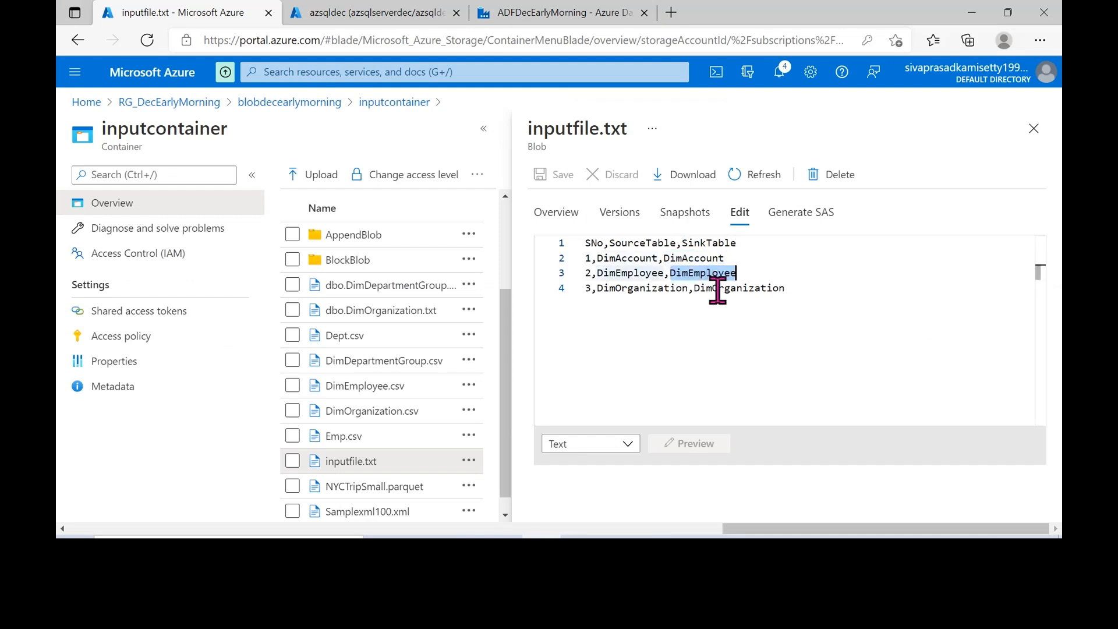
{"action": "left_click", "coordinate": [718, 288]}
{"action": "double_click", "coordinate": [718, 289]}
{"action": "left_click", "coordinate": [933, 349]}
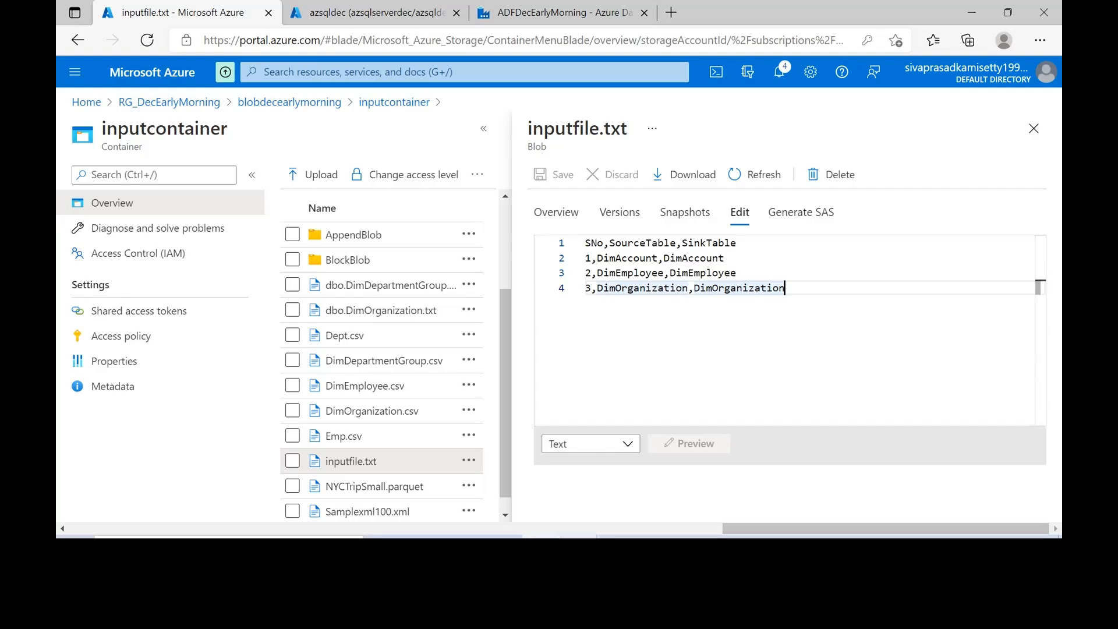
- Switch to the Day-1 notes in Notepad and review the line on copying from on-premises to Azure SQL with auto create table
{"action": "left_click", "coordinate": [579, 544]}
{"action": "left_click", "coordinate": [480, 517]}
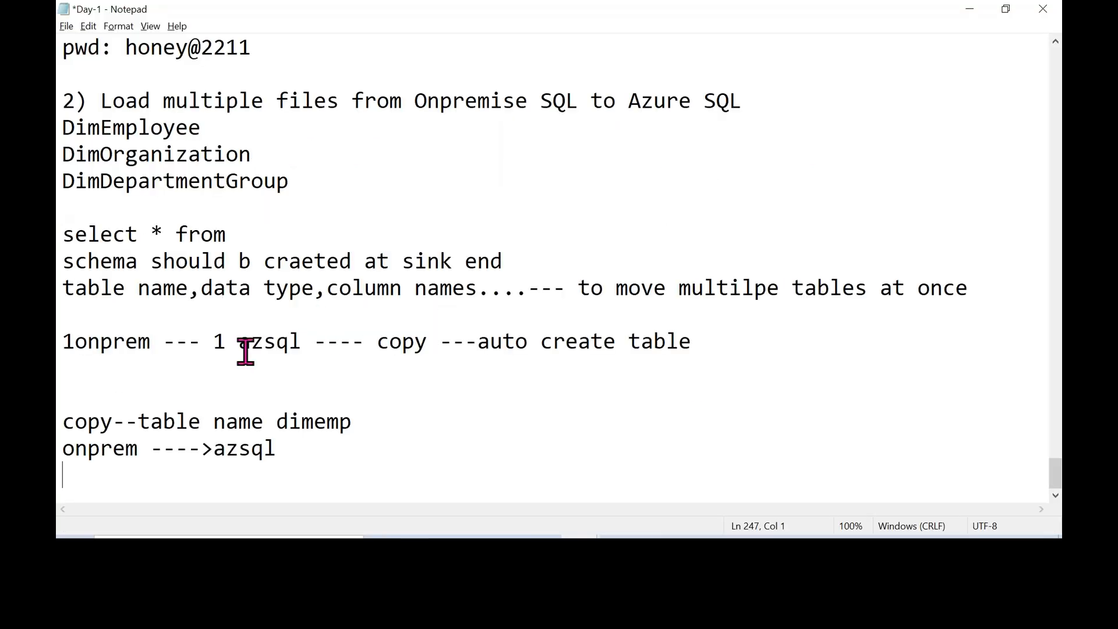
{"action": "left_click_drag", "start_coordinate": [227, 344], "coordinate": [429, 346]}
{"action": "left_click", "coordinate": [462, 355]}
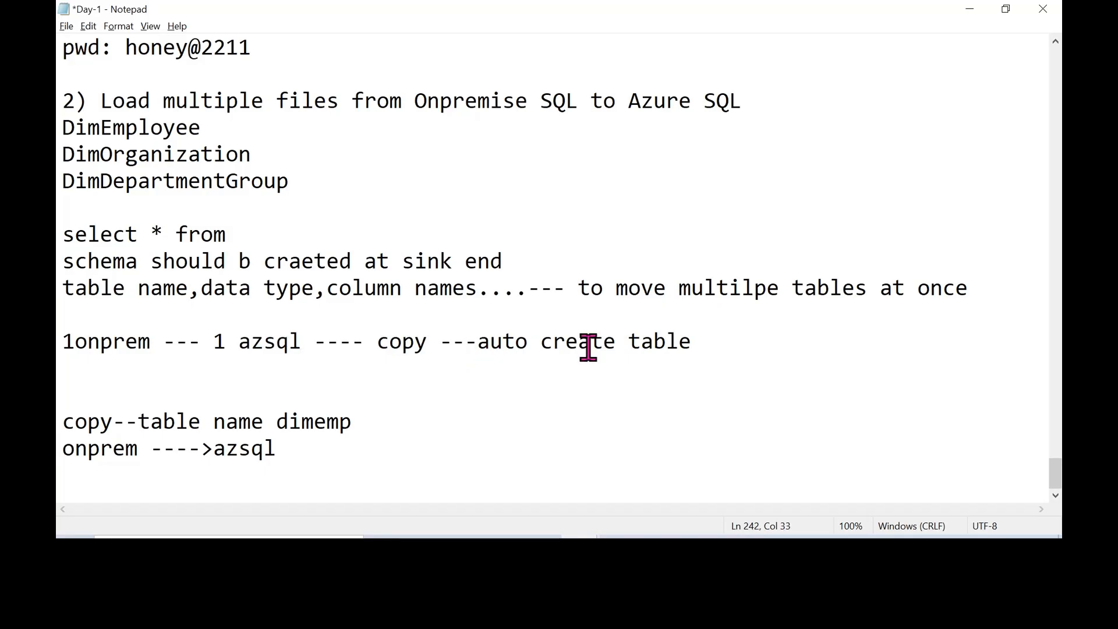
{"action": "left_click", "coordinate": [705, 346]}
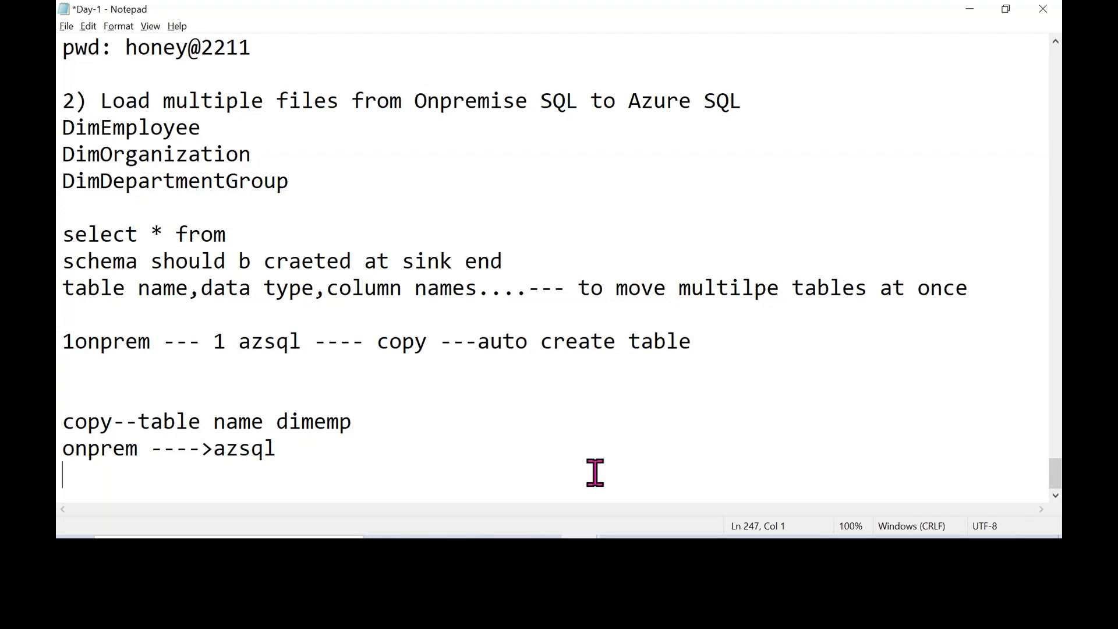
- Return to Data Factory, dismiss the pre-copy script expression, close all open resources and expand the Factory Resources list
{"action": "key", "text": "alt+Tab"}
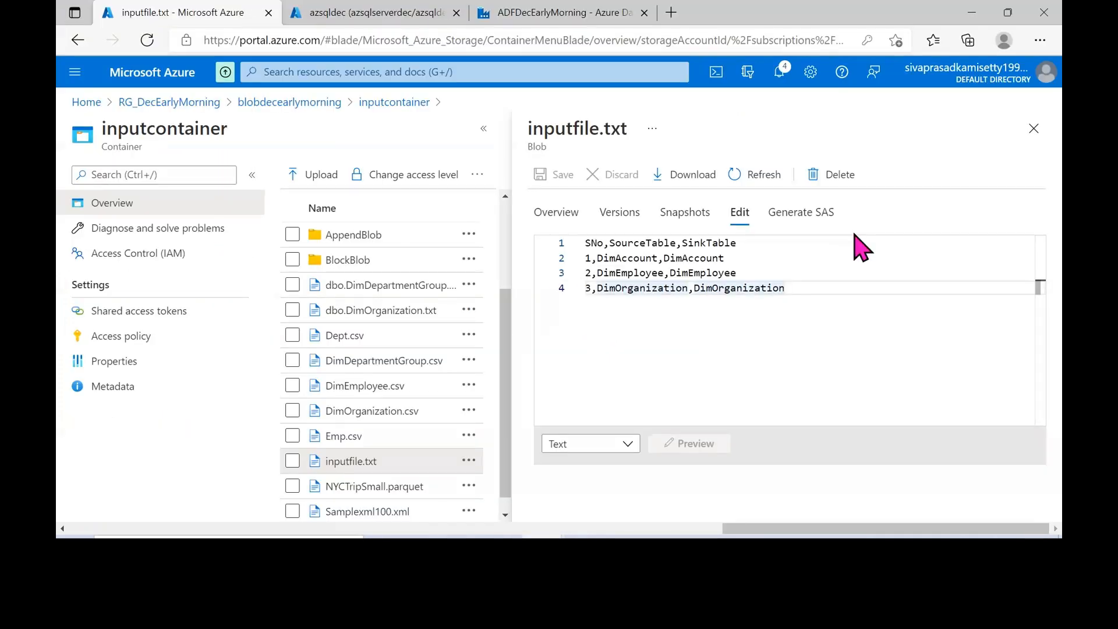
{"action": "left_click", "coordinate": [592, 14]}
{"action": "left_click", "coordinate": [702, 514]}
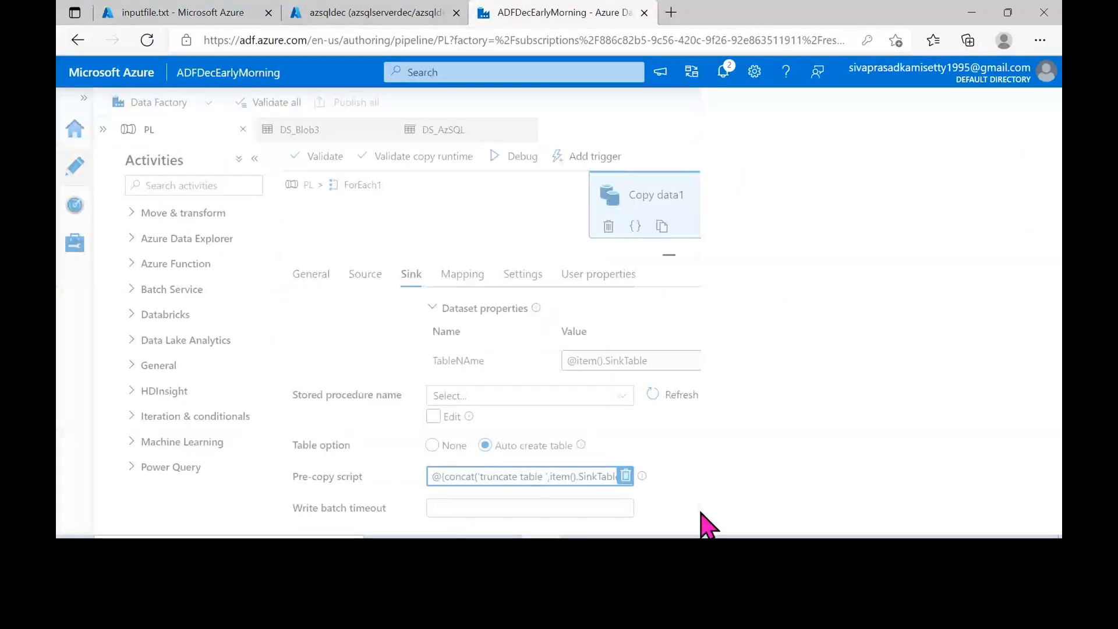
{"action": "left_click", "coordinate": [1048, 129]}
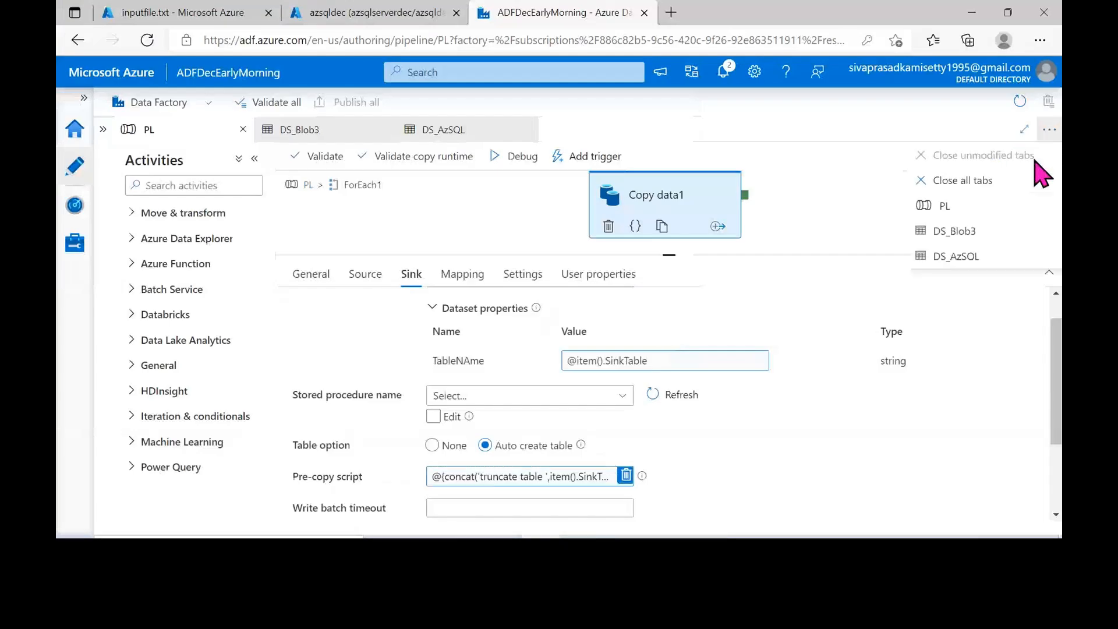
{"action": "left_click", "coordinate": [965, 179]}
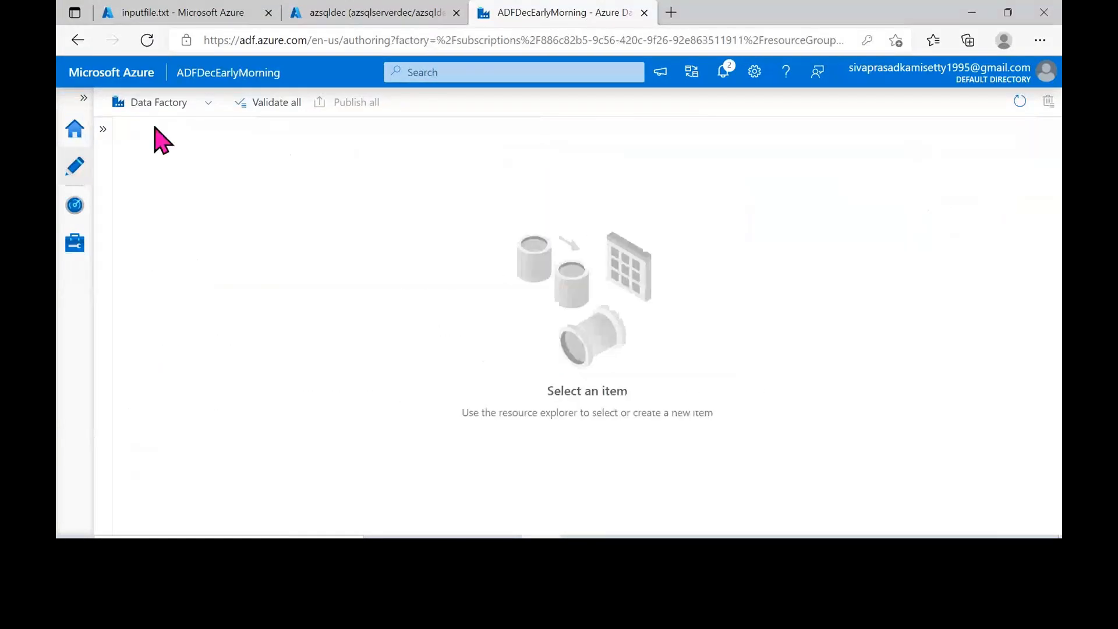
{"action": "left_click", "coordinate": [101, 157]}
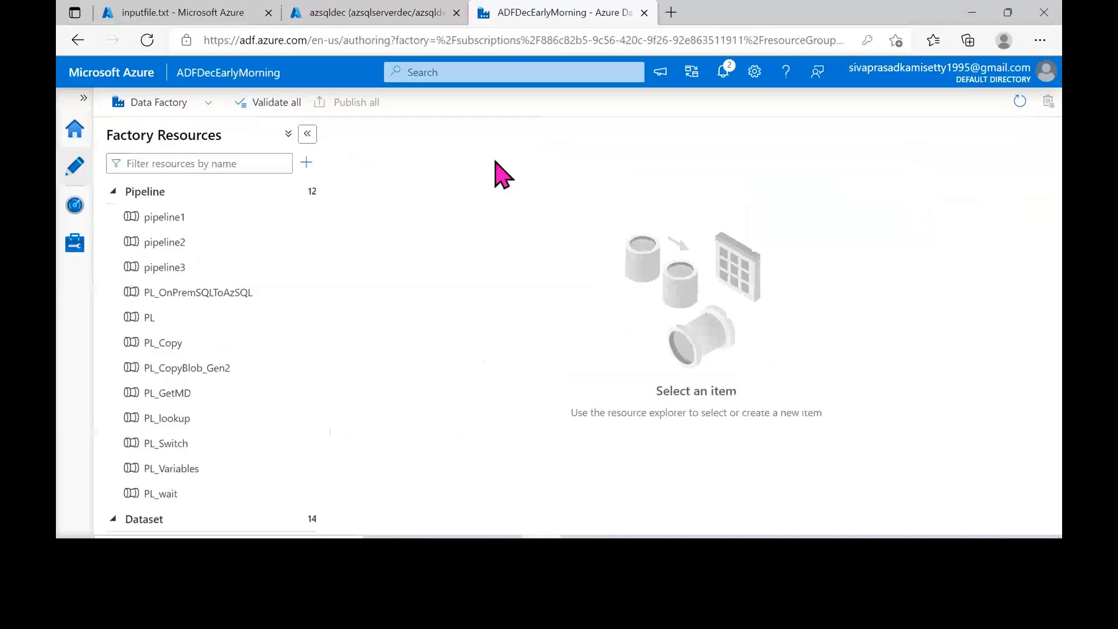
- Open the PL_OnPremSQLToAzSQL, PL and PL_Copy pipelines and select the Copy data1 activity in PL_Copy
{"action": "left_click", "coordinate": [579, 536]}
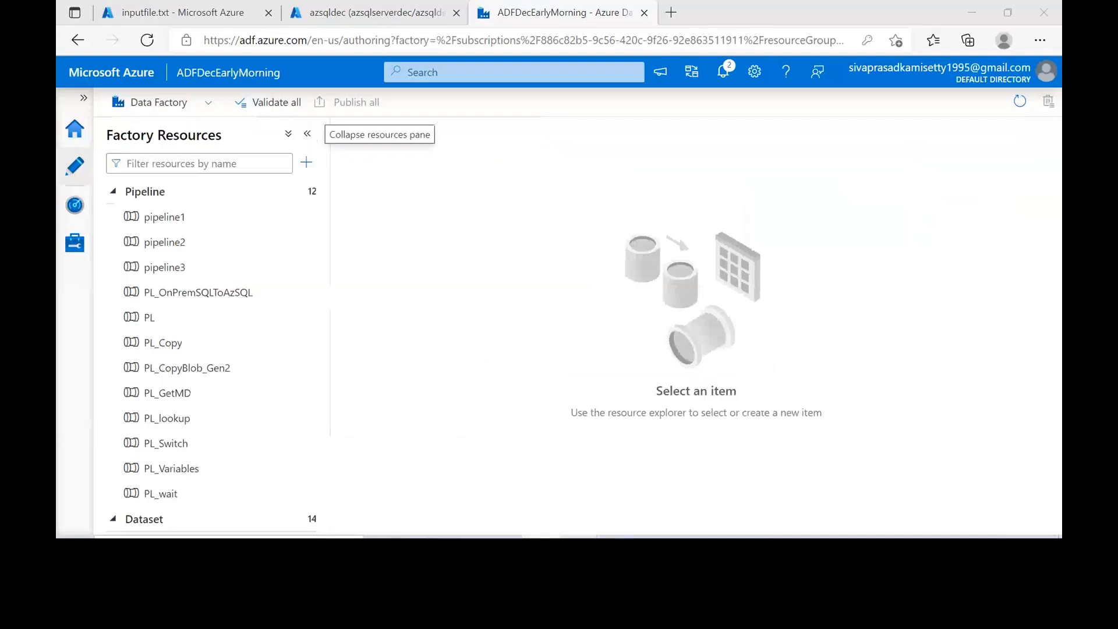
{"action": "left_click", "coordinate": [218, 301]}
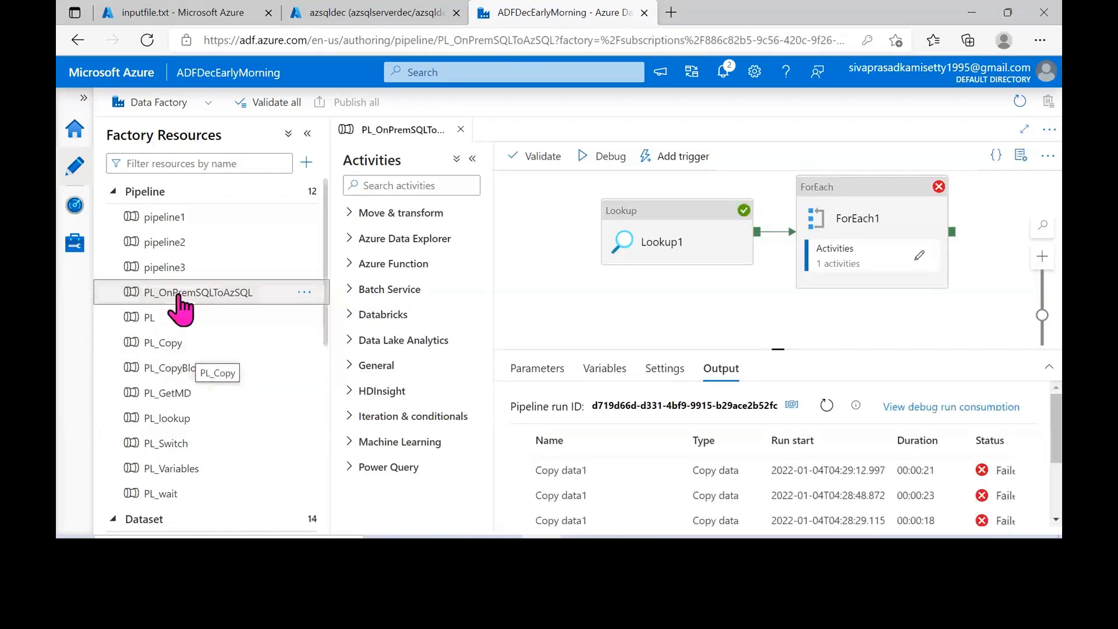
{"action": "left_click", "coordinate": [155, 321]}
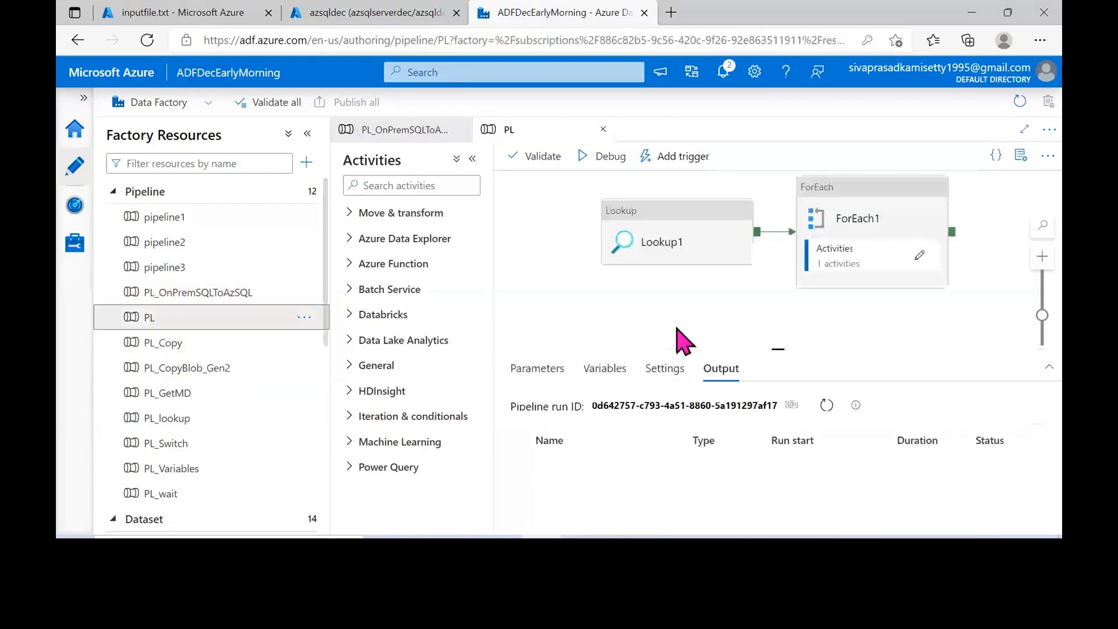
{"action": "left_click", "coordinate": [244, 345]}
{"action": "left_click", "coordinate": [757, 227]}
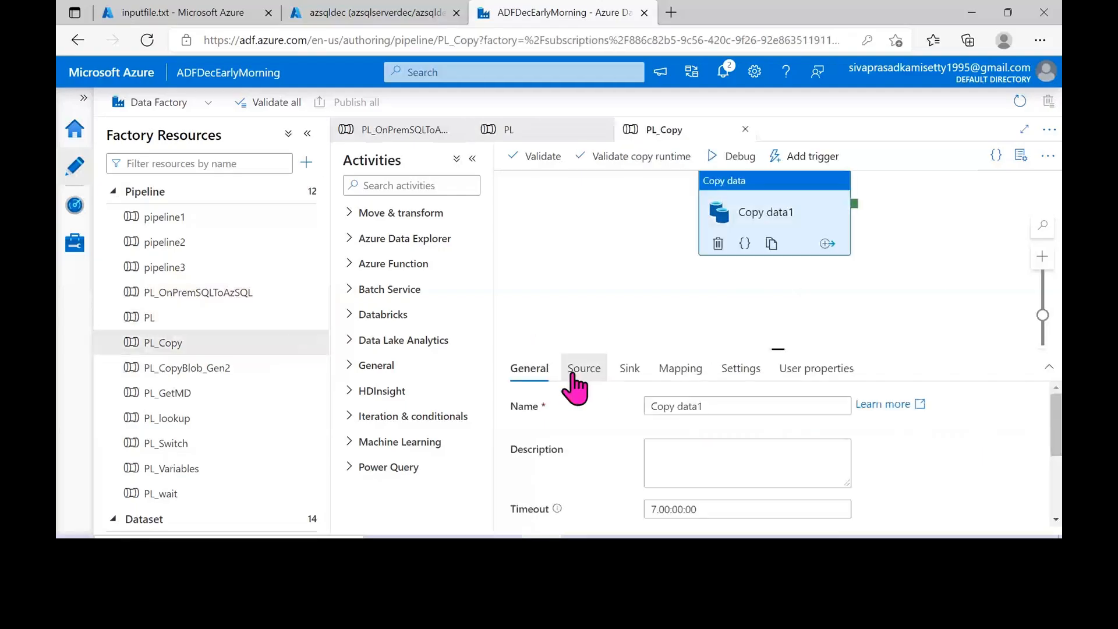
- Compare the source and sink settings of Copy data1 in PL_Copy, enlarging the properties pane to read the dataset options
{"action": "left_click", "coordinate": [582, 368]}
{"action": "left_click", "coordinate": [629, 369]}
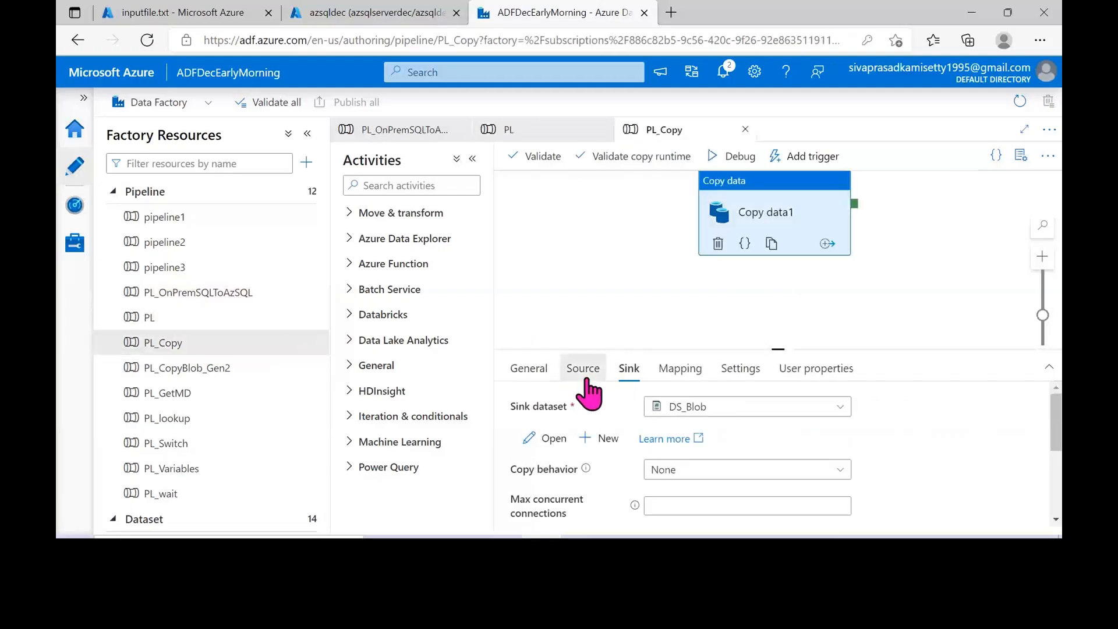
{"action": "left_click", "coordinate": [582, 368]}
{"action": "left_click", "coordinate": [629, 369]}
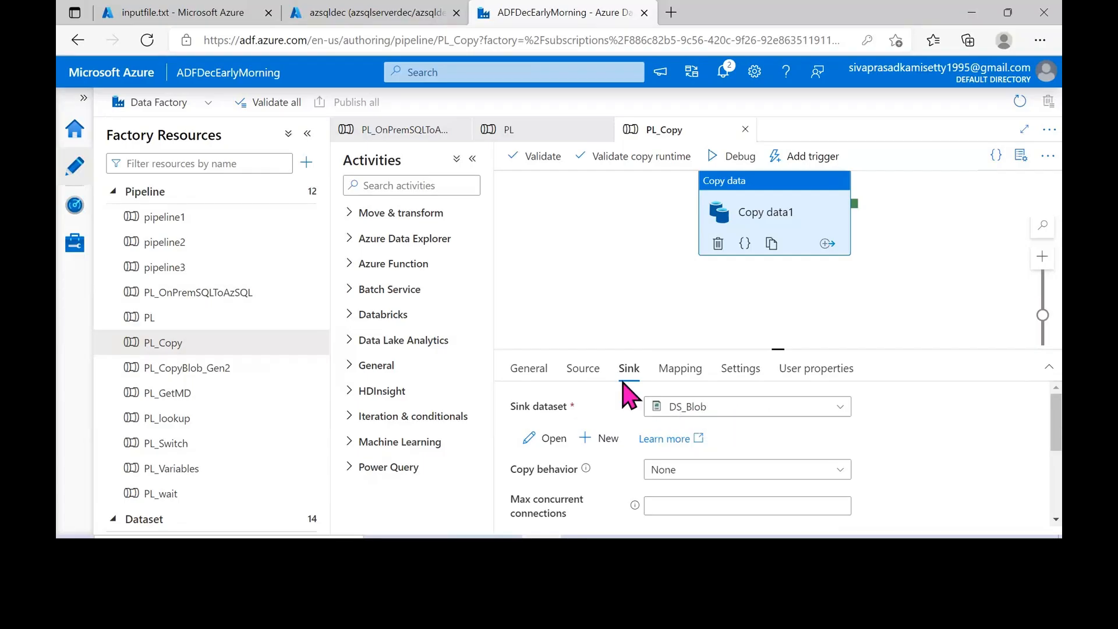
{"action": "left_click", "coordinate": [583, 368]}
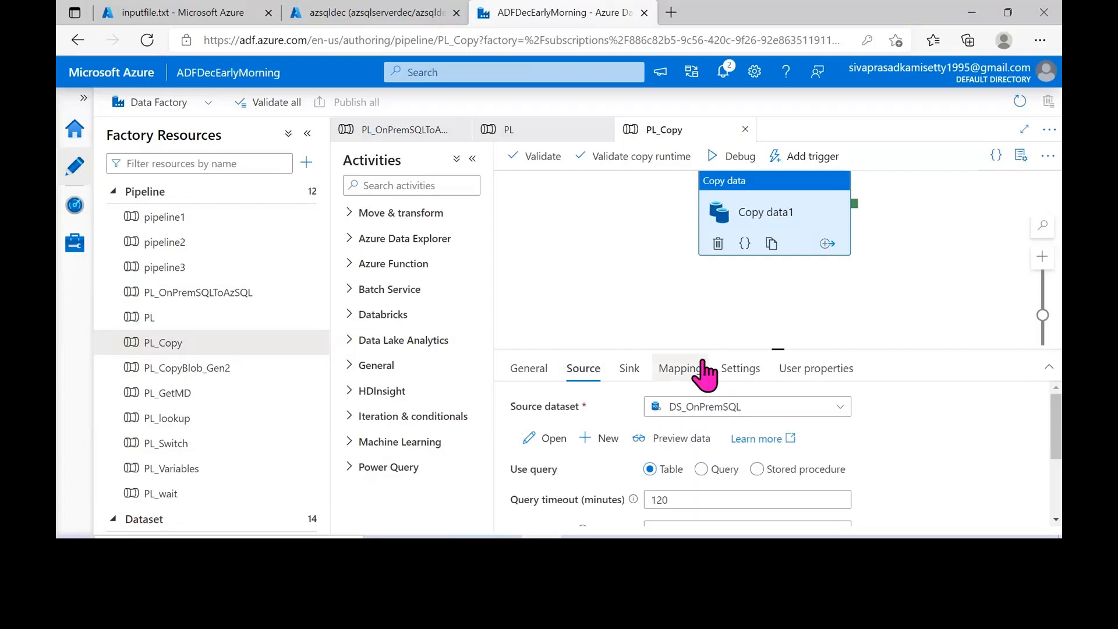
{"action": "left_click_drag", "start_coordinate": [709, 351], "coordinate": [716, 271]}
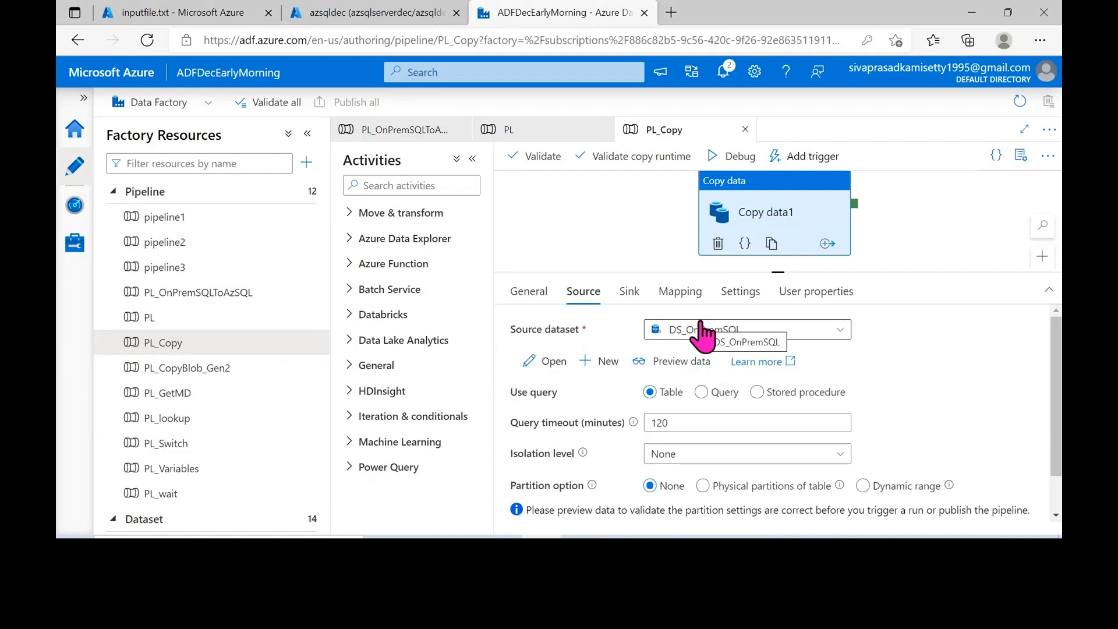
{"action": "left_click", "coordinate": [629, 291]}
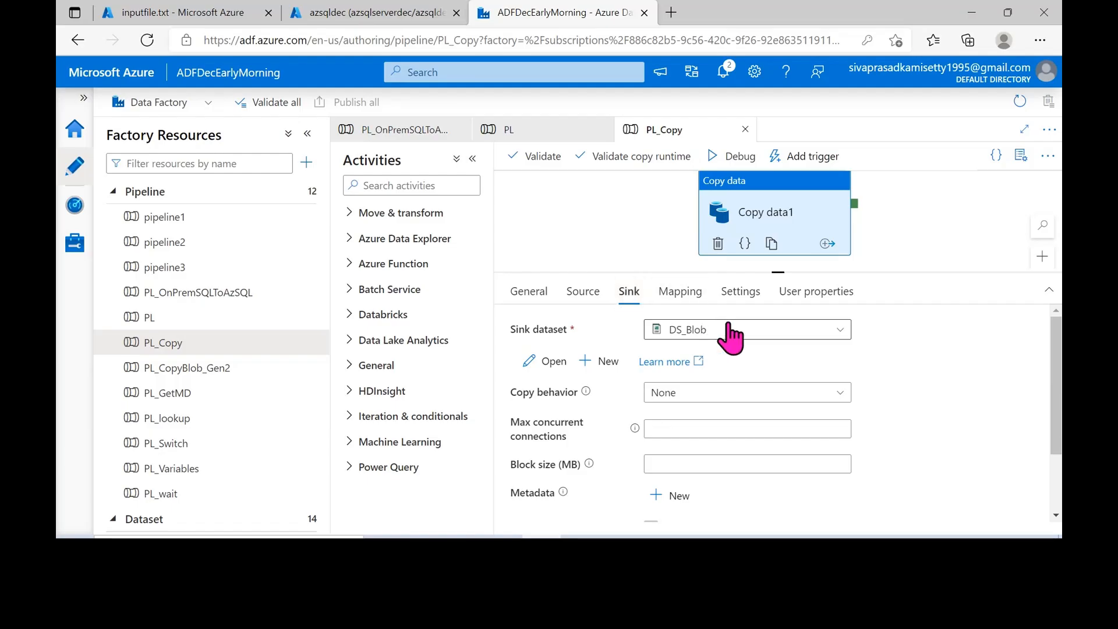
{"action": "left_click", "coordinate": [585, 300]}
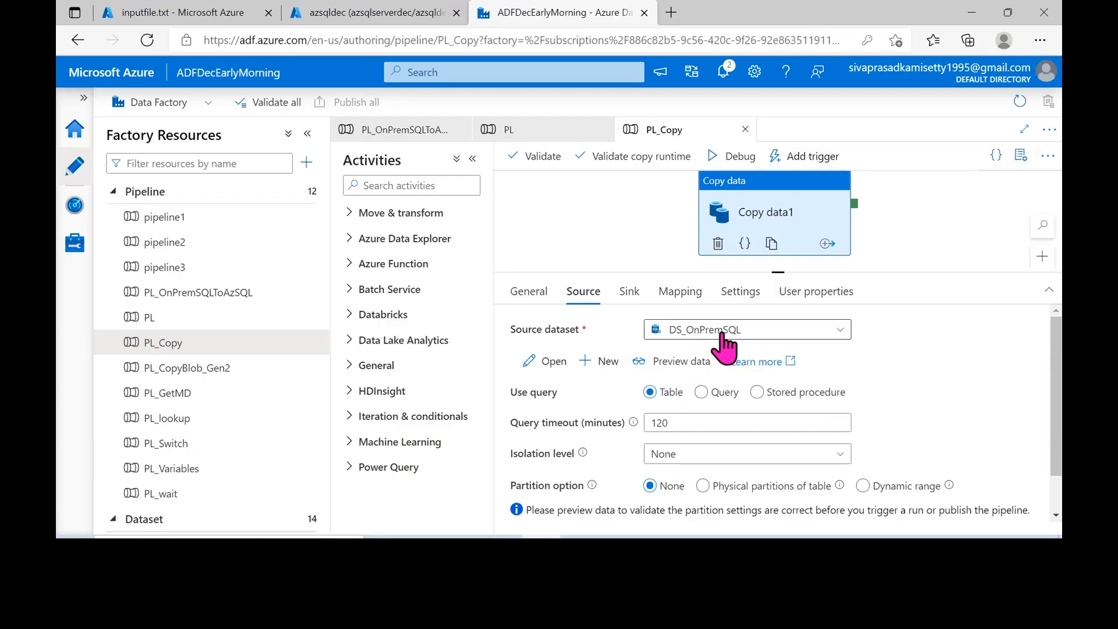
- Try the Query option for Copy data1's source, check the DimEmployee select statement in SQL Server Management Studio, and set the source back to Table
{"action": "left_click", "coordinate": [701, 390]}
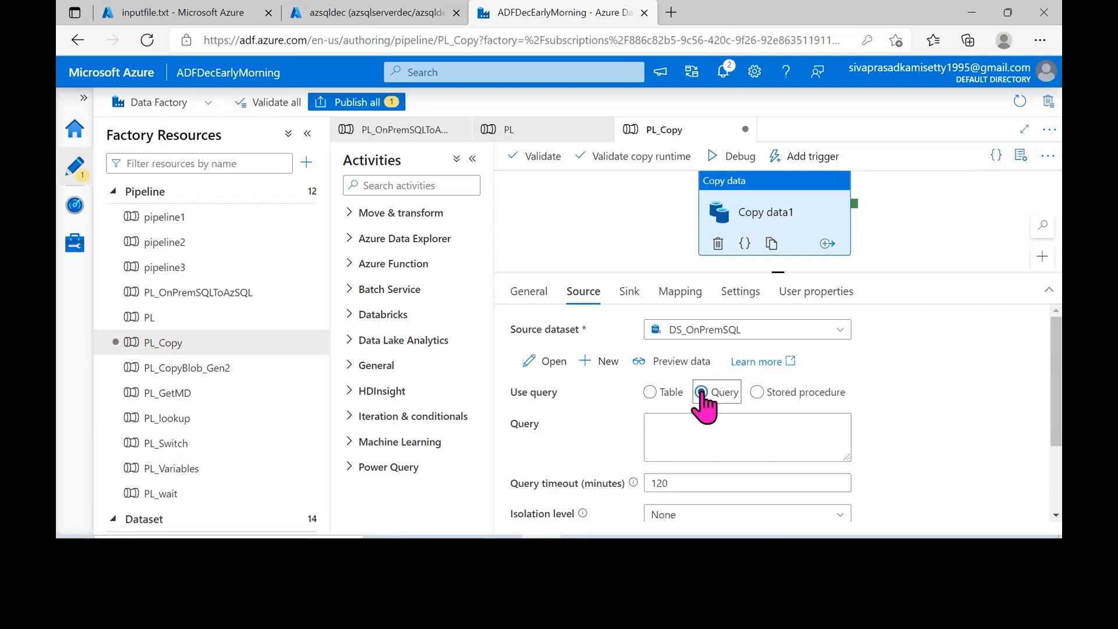
{"action": "left_click", "coordinate": [703, 424]}
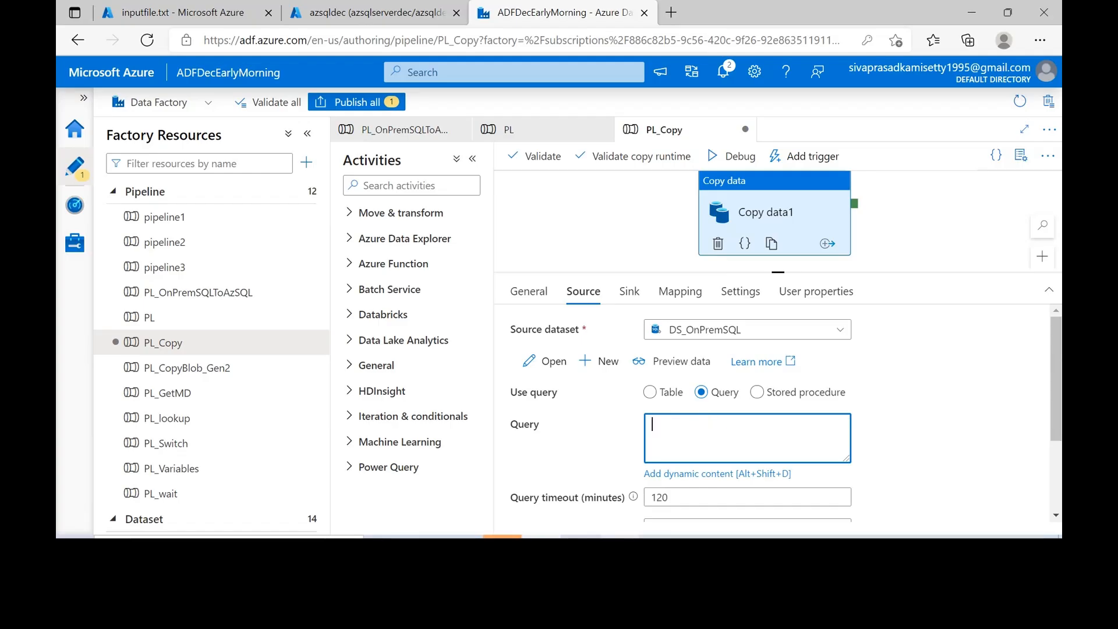
{"action": "key", "text": "alt+Tab"}
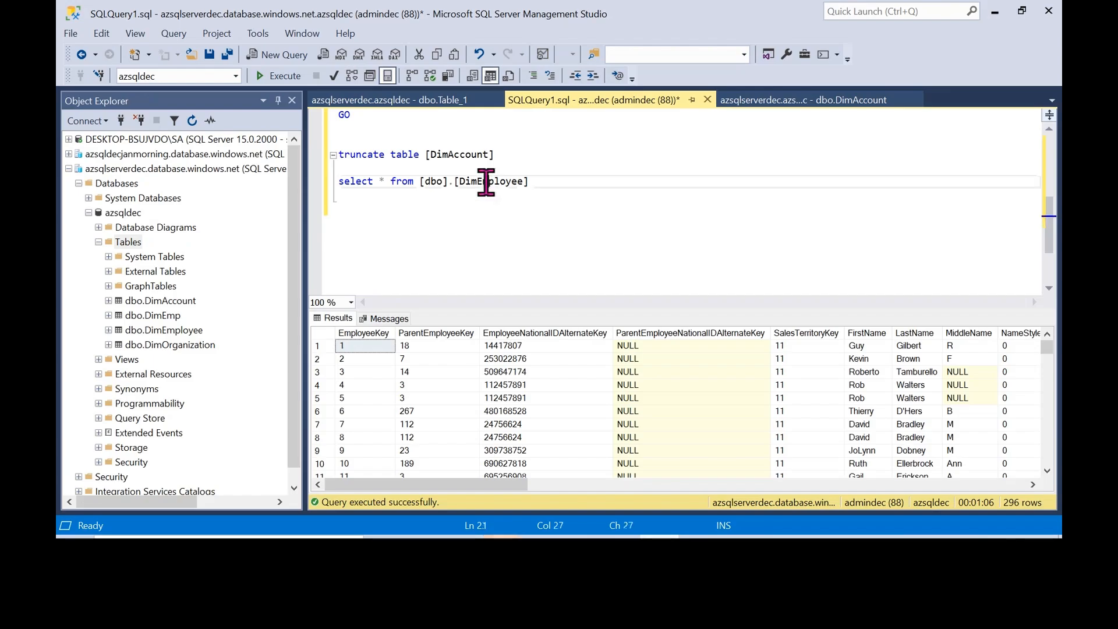
{"action": "double_click", "coordinate": [489, 184]}
{"action": "left_click", "coordinate": [567, 182]}
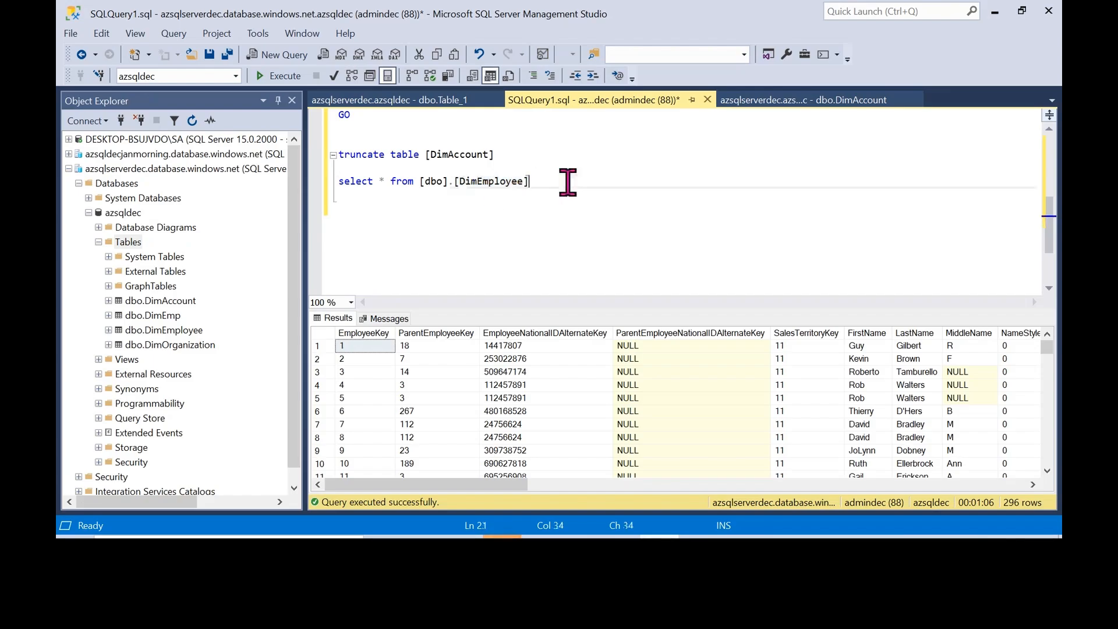
{"action": "left_click_drag", "start_coordinate": [568, 182], "coordinate": [274, 167]}
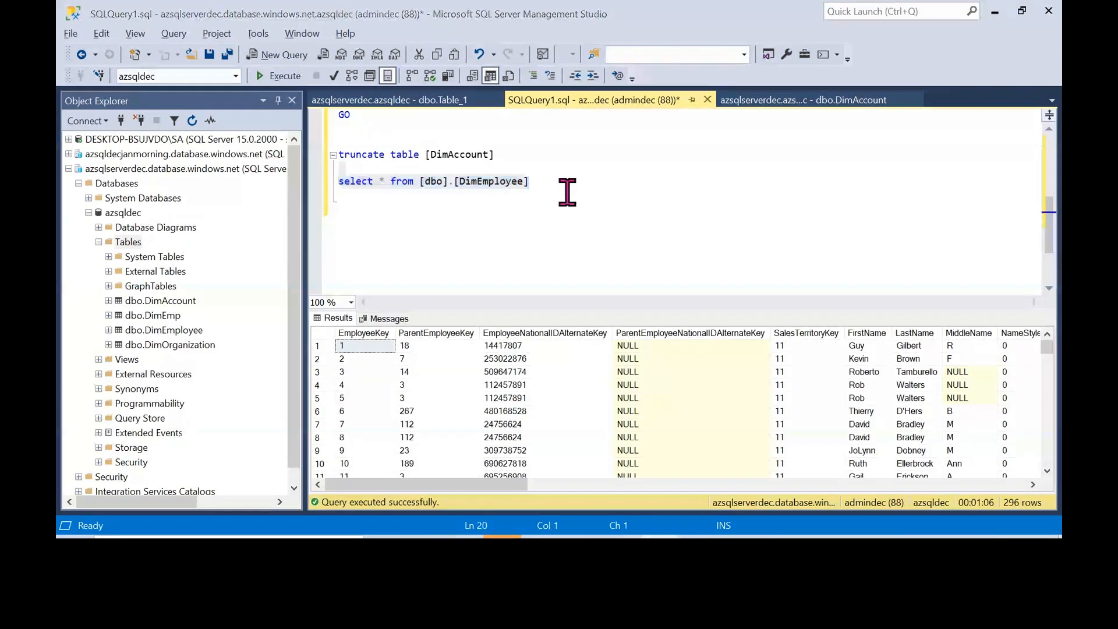
{"action": "key", "text": "alt+Tab"}
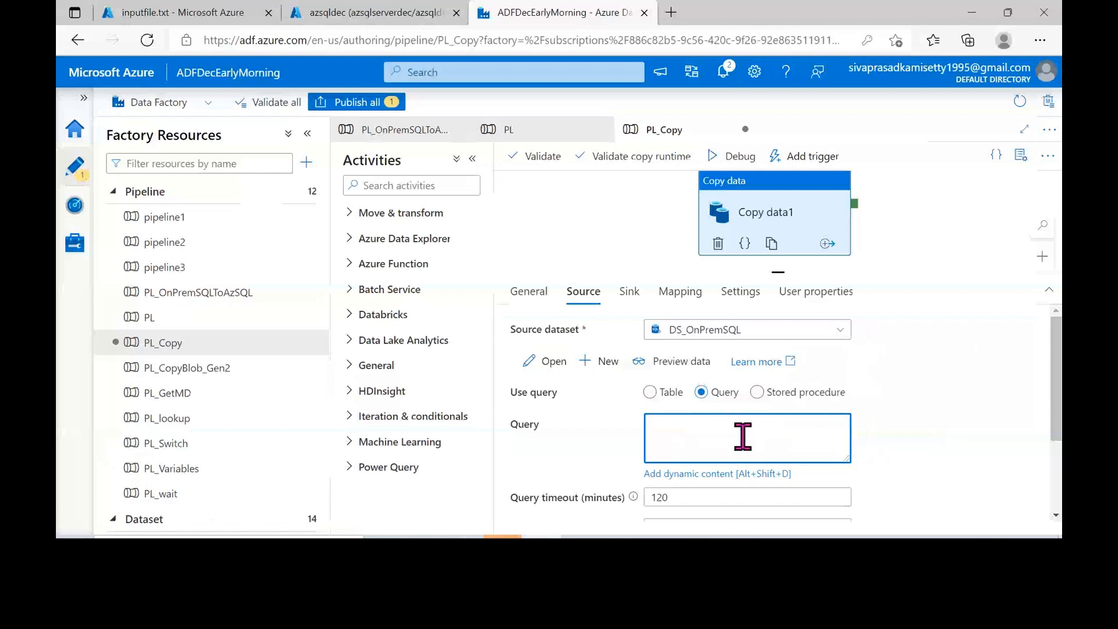
{"action": "left_click", "coordinate": [651, 391]}
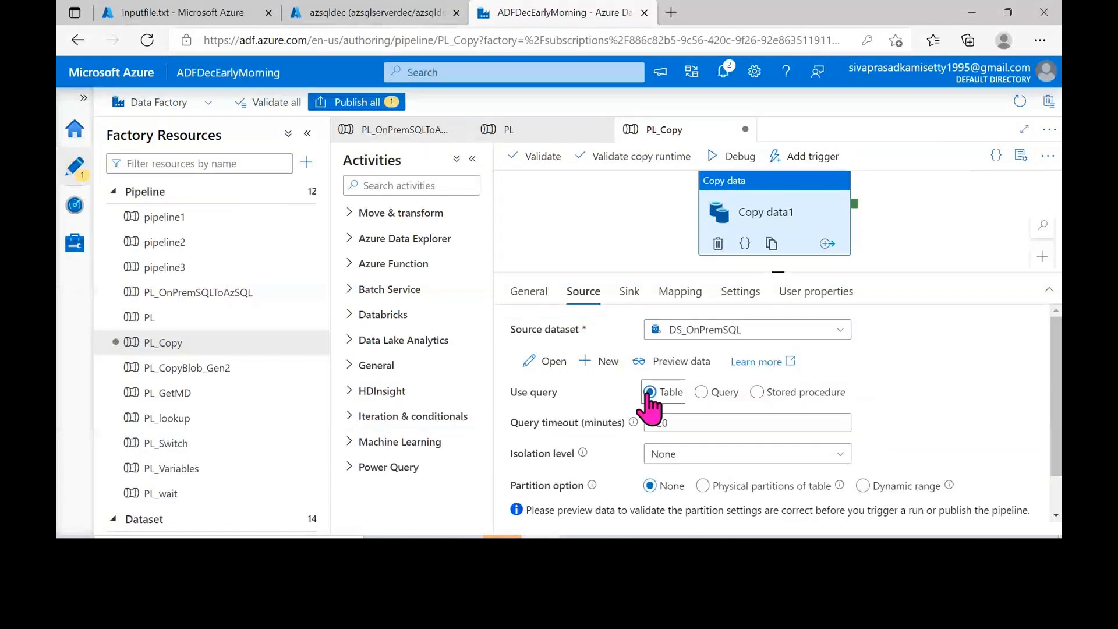
- Open the DS_OnPremSQL source dataset and examine its Table selection
{"action": "left_click", "coordinate": [532, 361]}
{"action": "left_click", "coordinate": [615, 425]}
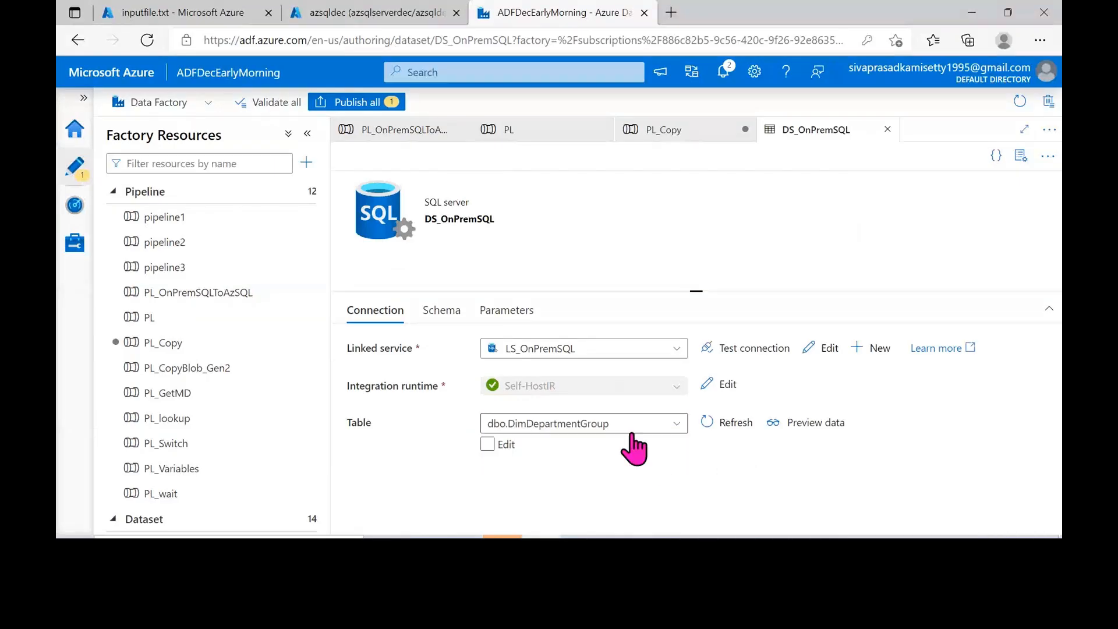
{"action": "left_click", "coordinate": [634, 433]}
{"action": "left_click", "coordinate": [639, 429]}
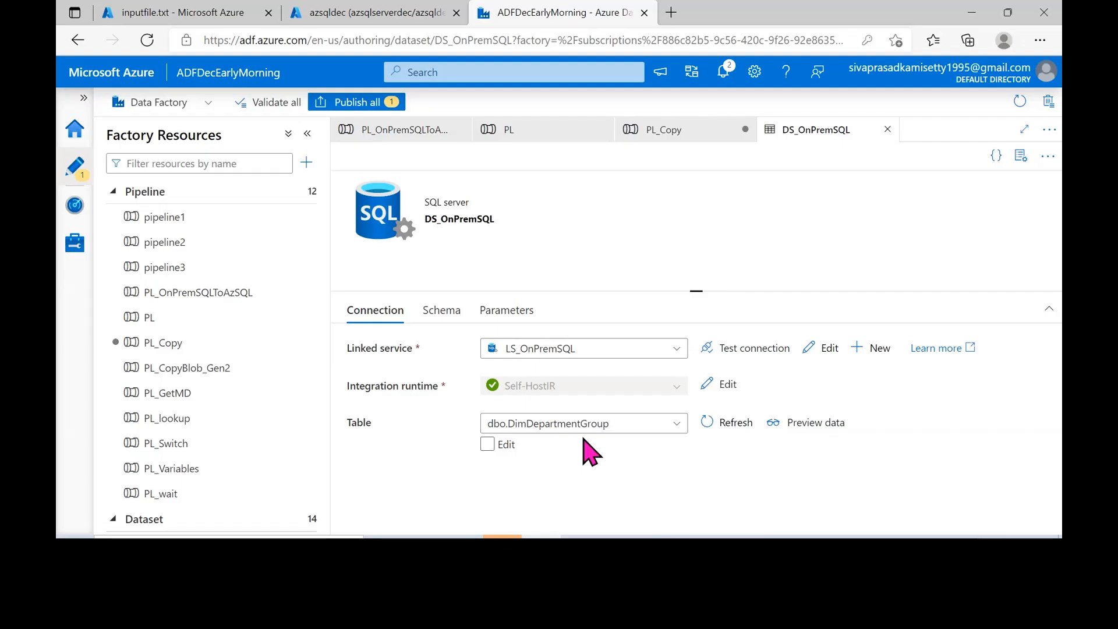
- View the PL_OnPremSQLToAzSQL pipeline for comparison, return to PL_Copy and reopen its source dataset to recheck the table choice
{"action": "left_click", "coordinate": [396, 131]}
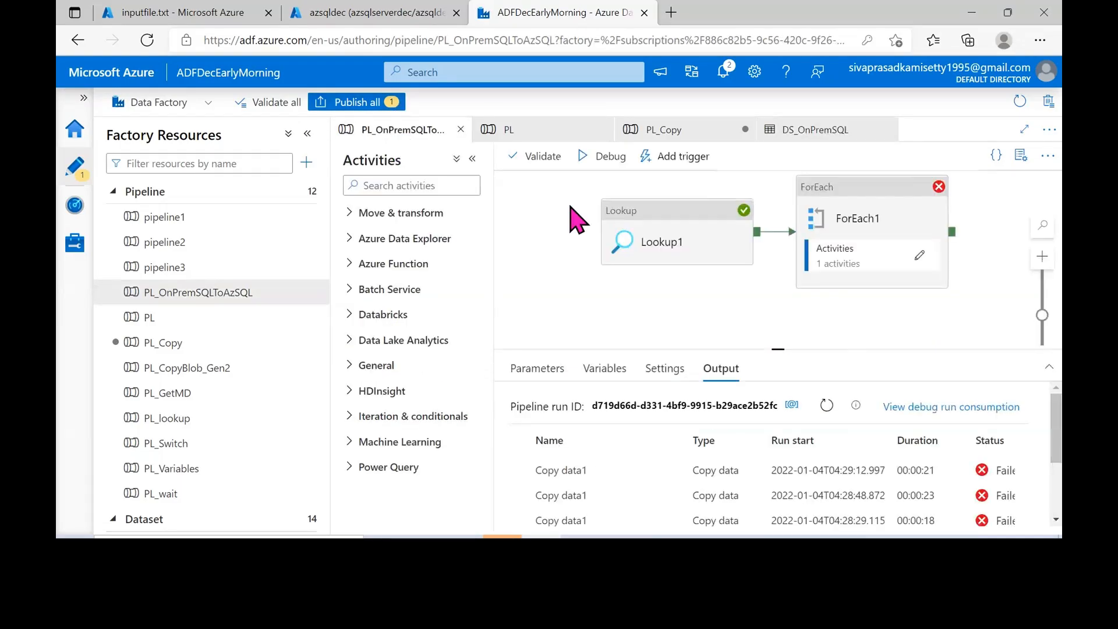
{"action": "left_click", "coordinate": [700, 131]}
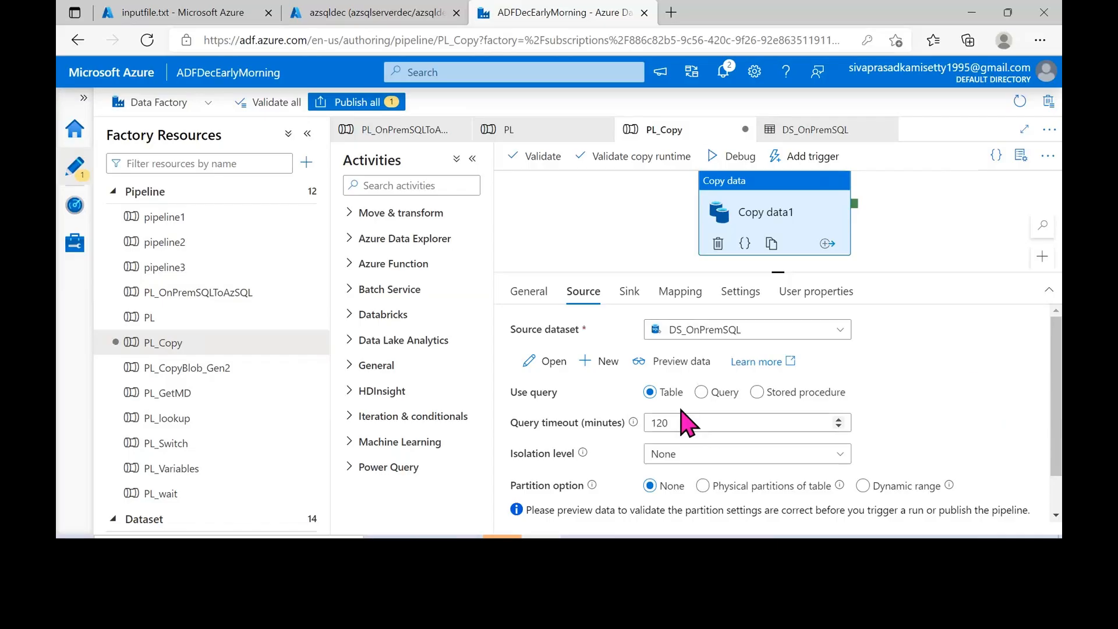
{"action": "left_click", "coordinate": [564, 364]}
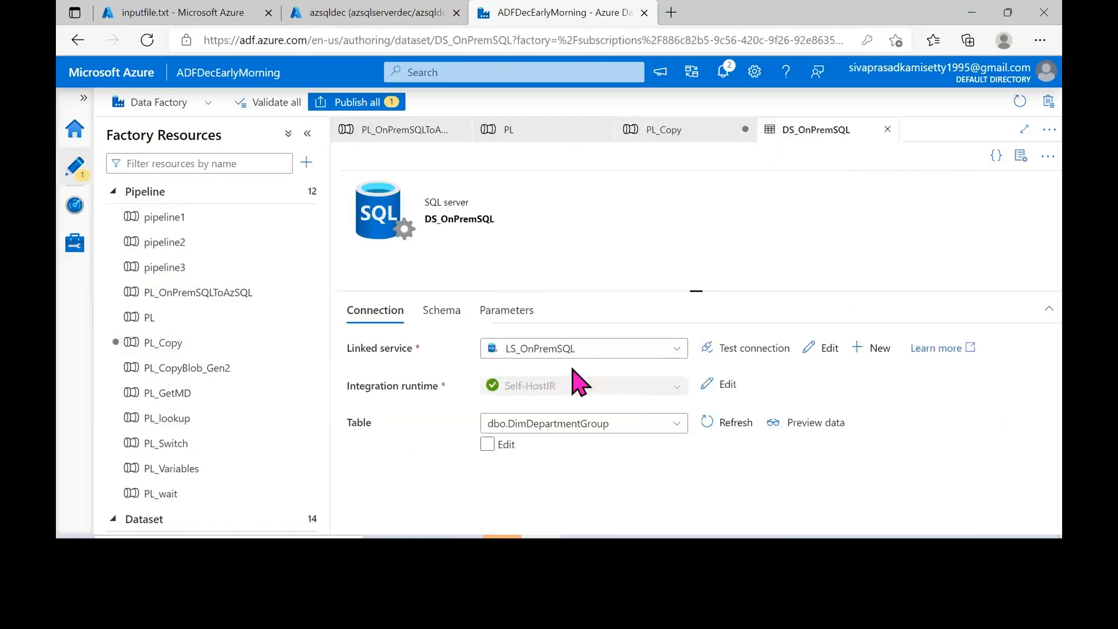
{"action": "left_click", "coordinate": [626, 431]}
{"action": "left_click", "coordinate": [716, 506]}
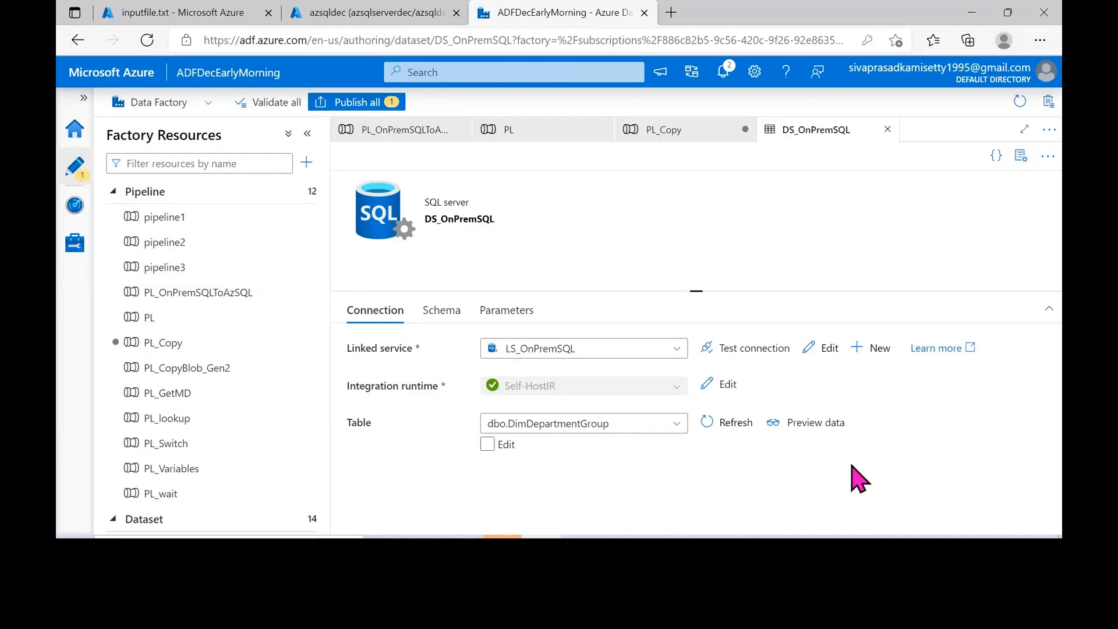
- Switch to SQL Server Management Studio and highlight the truncate table [DimAccount] statement in SQLQuery1.sql
{"action": "left_click", "coordinate": [659, 536]}
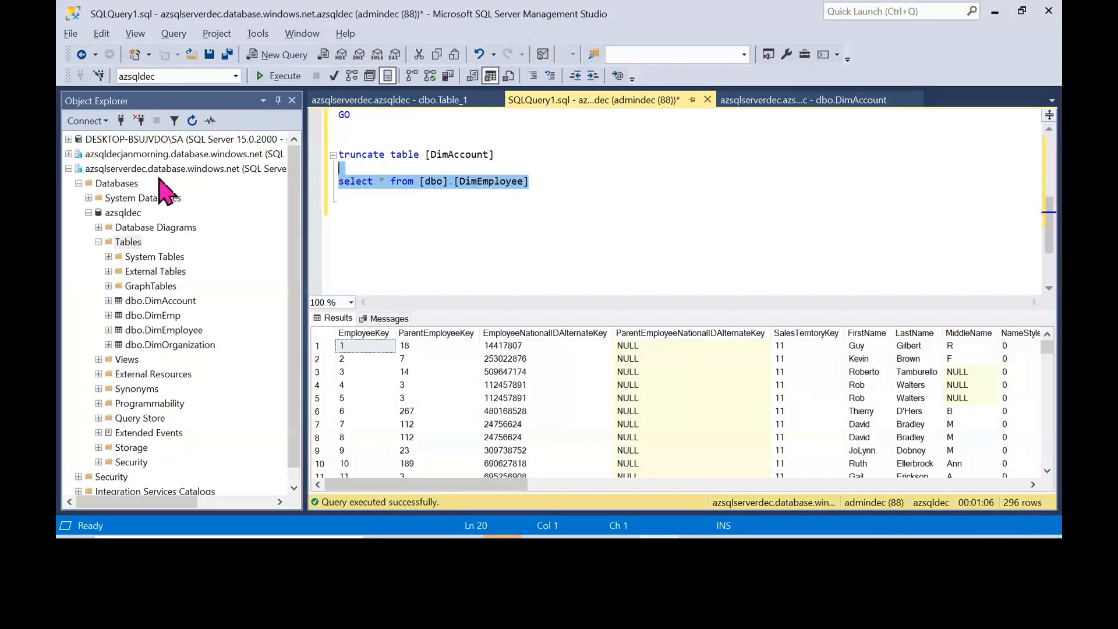
{"action": "left_click_drag", "start_coordinate": [494, 155], "coordinate": [315, 156]}
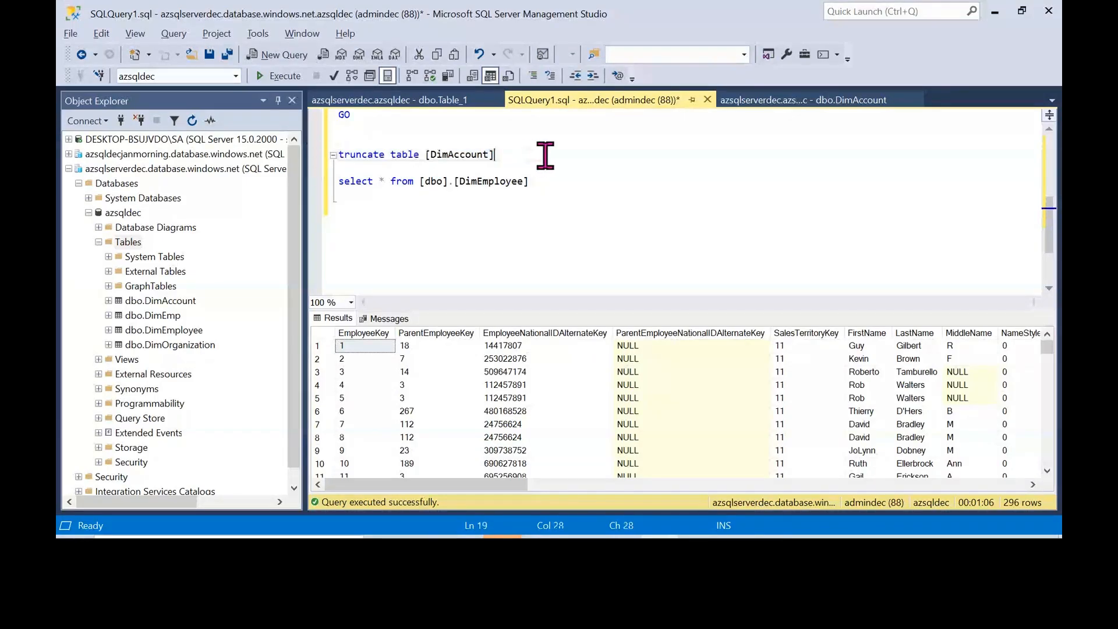
{"action": "key", "text": "shift+Up"}
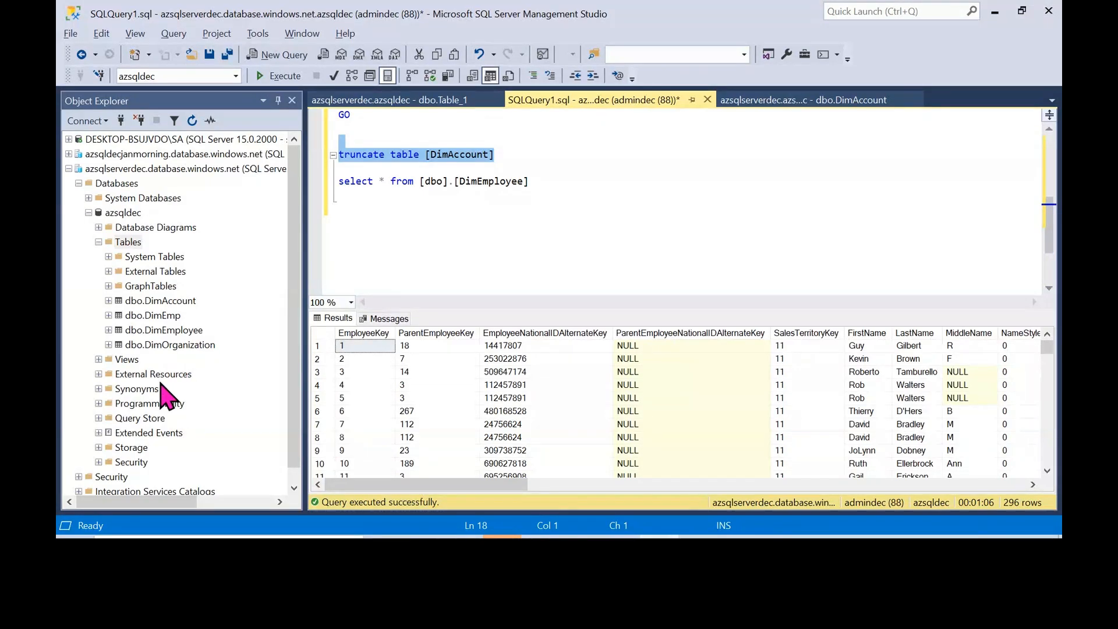
- Examine the Column Name and Data Type fields of the blank dbo.Table_1 design in azsqldec, and go back to SQLQuery1.sql
{"action": "right_click", "coordinate": [124, 245]}
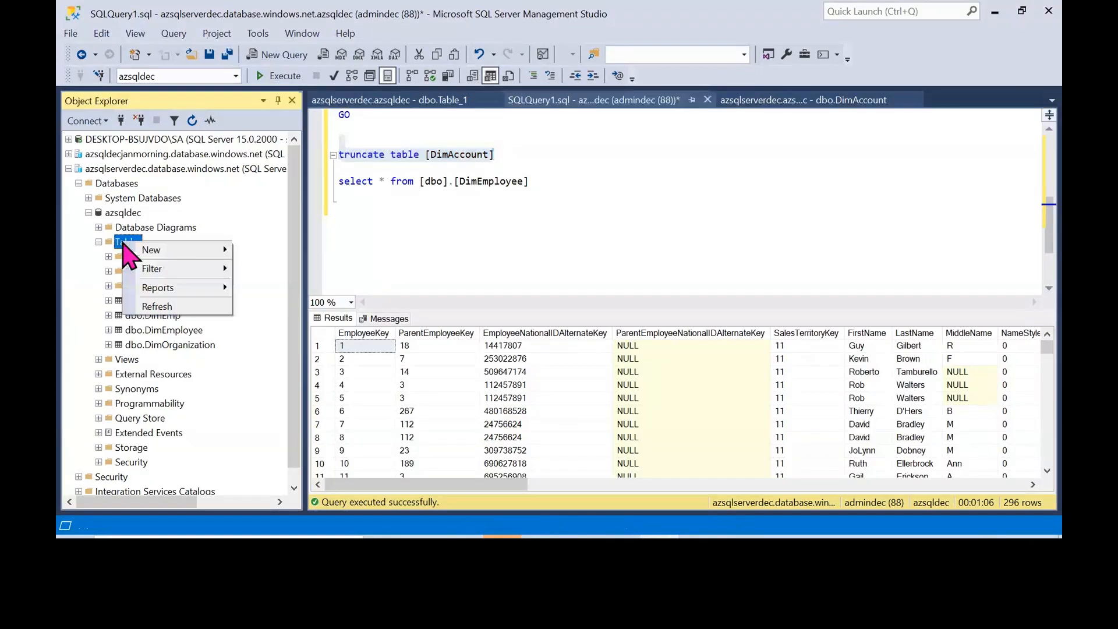
{"action": "mouse_move", "coordinate": [169, 250]}
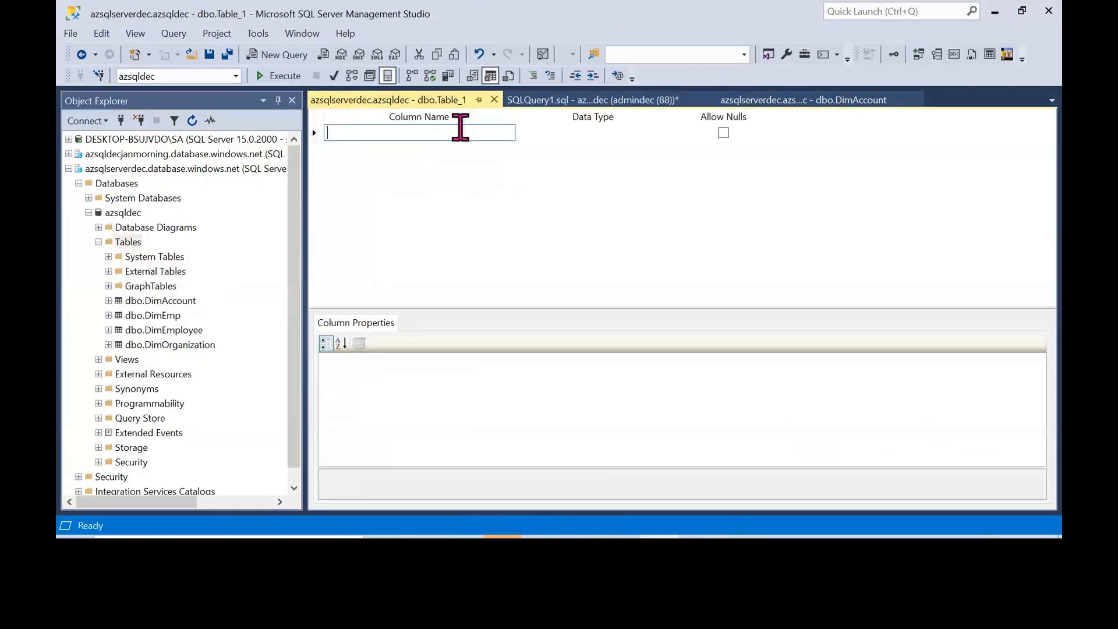
{"action": "left_click", "coordinate": [546, 135]}
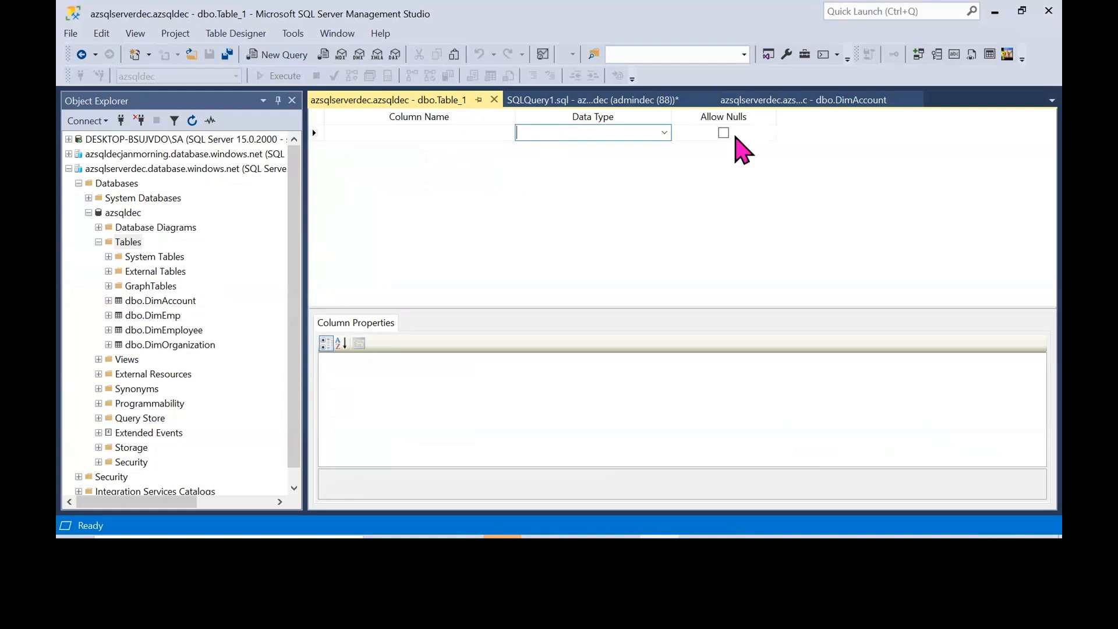
{"action": "left_click", "coordinate": [314, 134]}
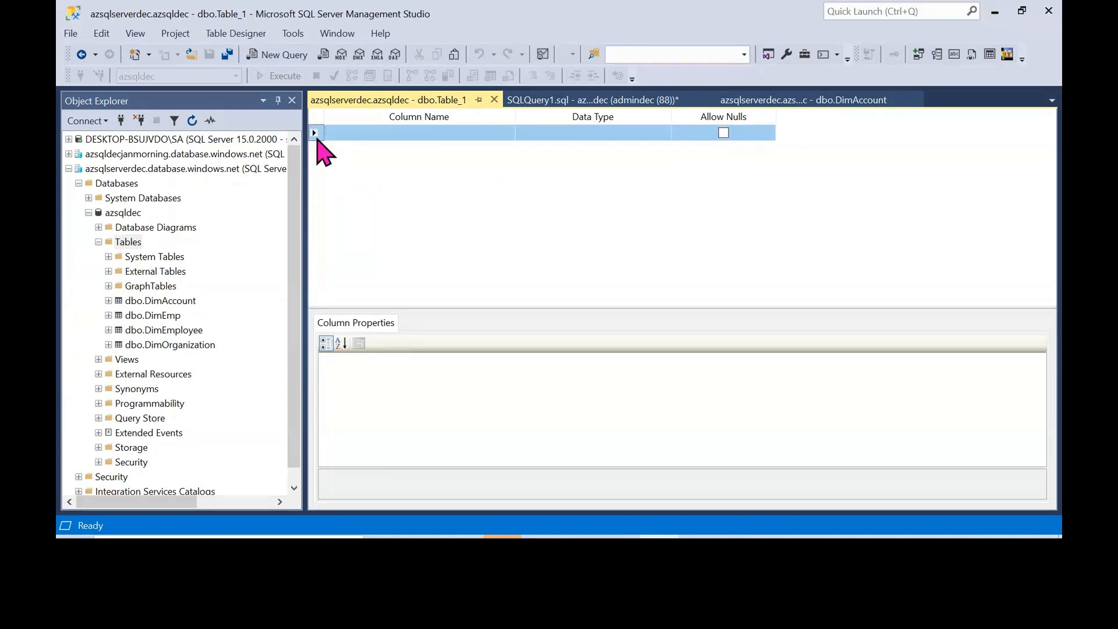
{"action": "left_click", "coordinate": [436, 134]}
{"action": "left_click", "coordinate": [579, 135]}
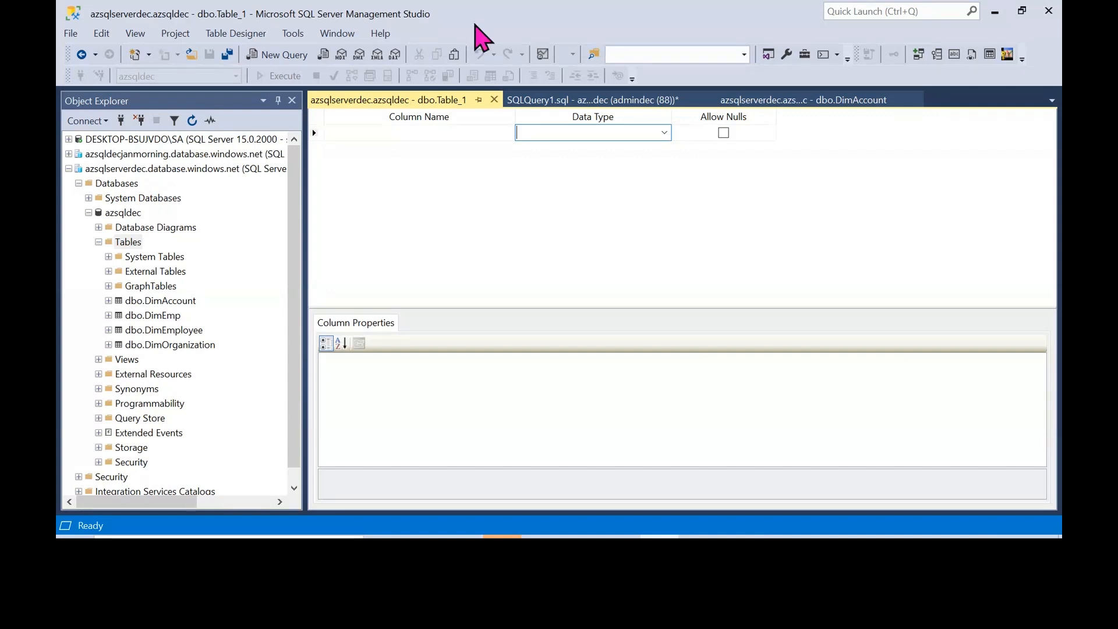
{"action": "left_click", "coordinate": [537, 101]}
{"action": "left_click", "coordinate": [625, 235]}
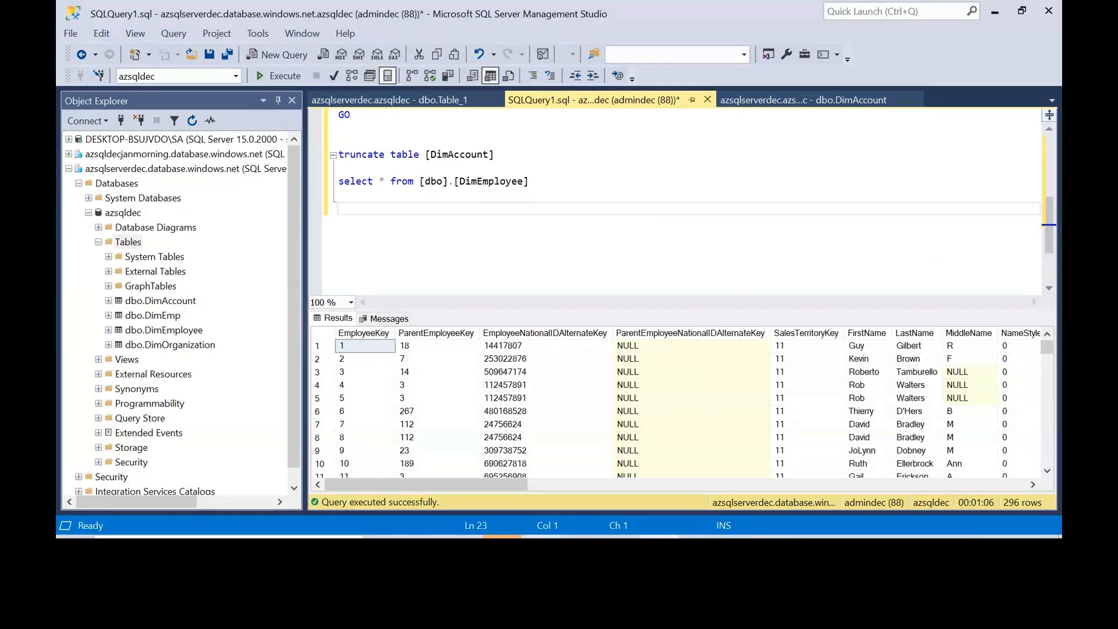
- Switch to Azure Data Factory and view the Lookup1 and ForEach1 activities in the PL pipeline
{"action": "left_click", "coordinate": [542, 546]}
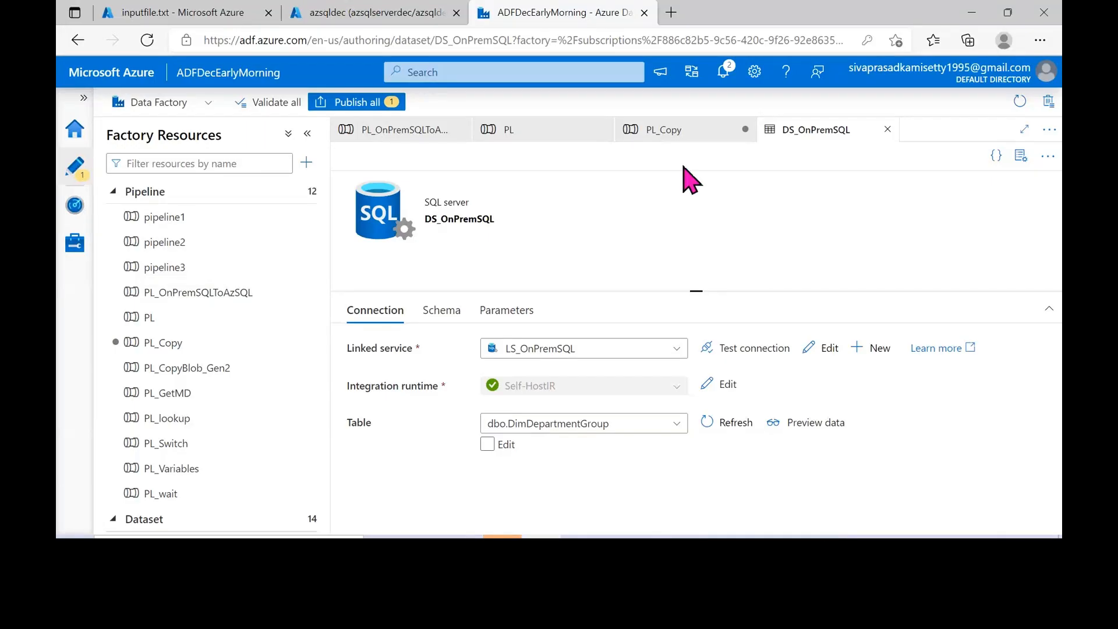
{"action": "left_click", "coordinate": [524, 135]}
{"action": "left_click", "coordinate": [640, 250]}
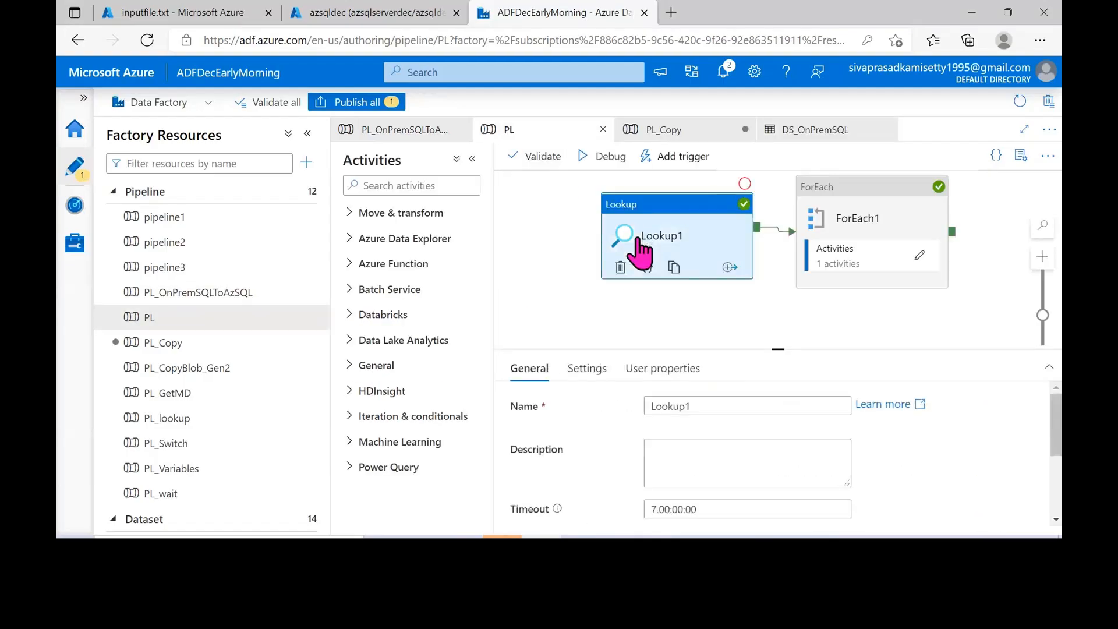
{"action": "left_click", "coordinate": [818, 224]}
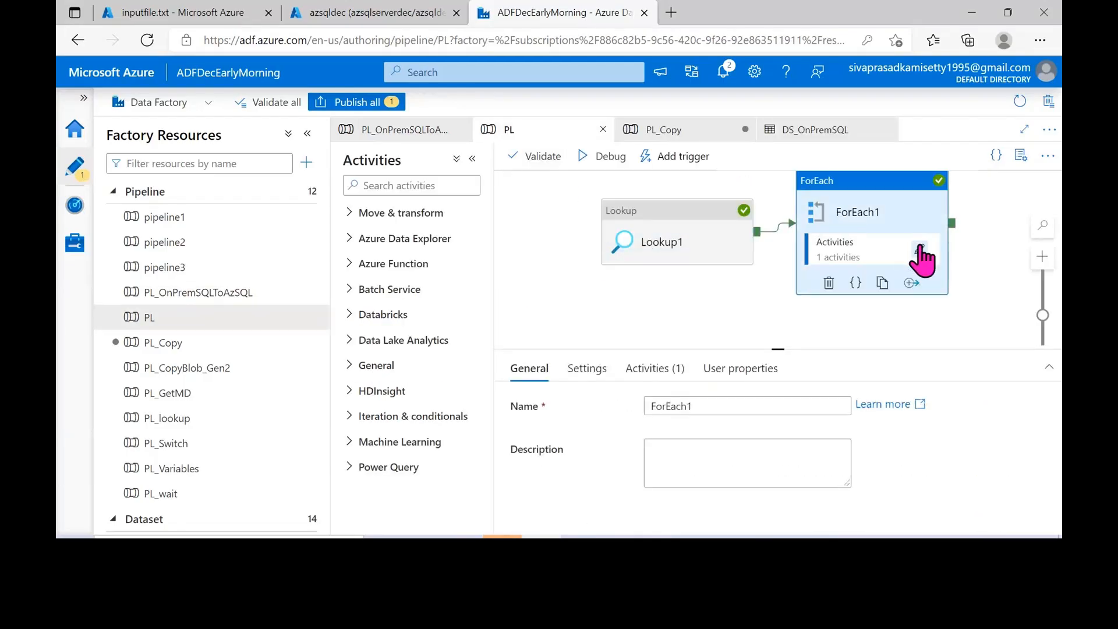
- Open the activities inside ForEach1 and examine the source and sink settings of Copy data1
{"action": "left_click", "coordinate": [920, 248]}
{"action": "left_click", "coordinate": [777, 219]}
{"action": "left_click_drag", "start_coordinate": [695, 345], "coordinate": [669, 240]}
{"action": "left_click", "coordinate": [584, 262]}
{"action": "left_click", "coordinate": [630, 270]}
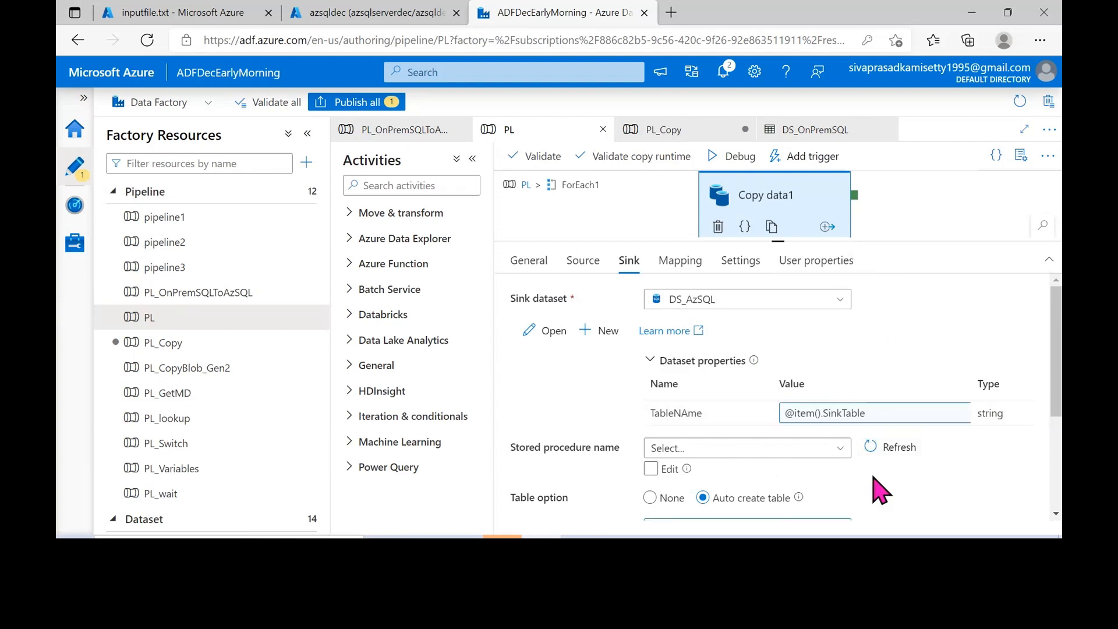
- Switch to the Skype call, check its chat, and dismiss the call windows to return to the pipeline
{"action": "left_click", "coordinate": [507, 537]}
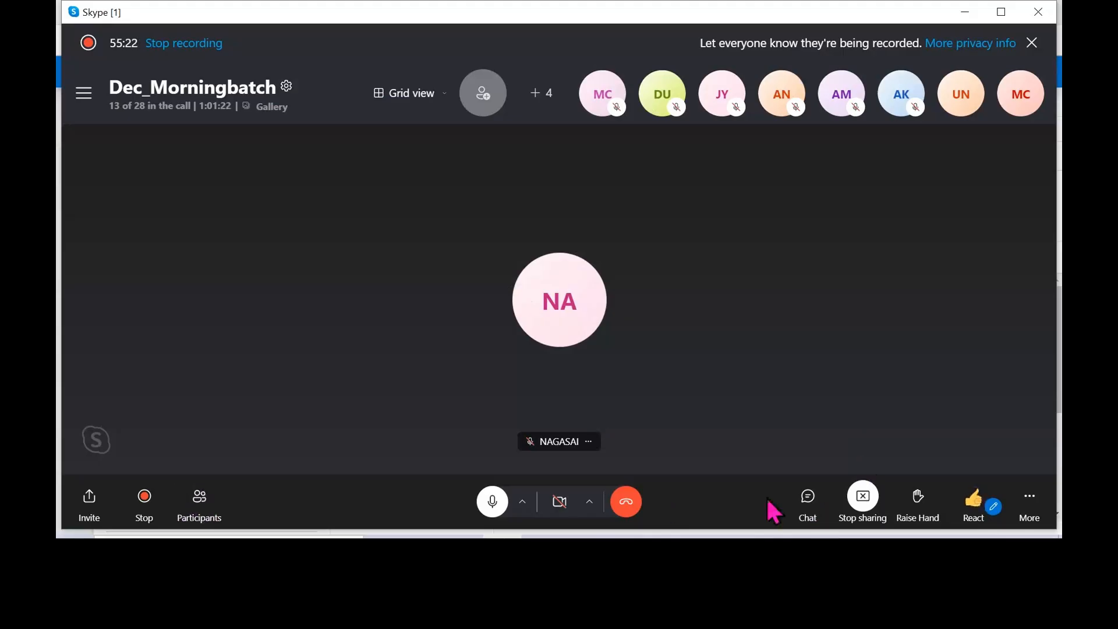
{"action": "left_click", "coordinate": [807, 505]}
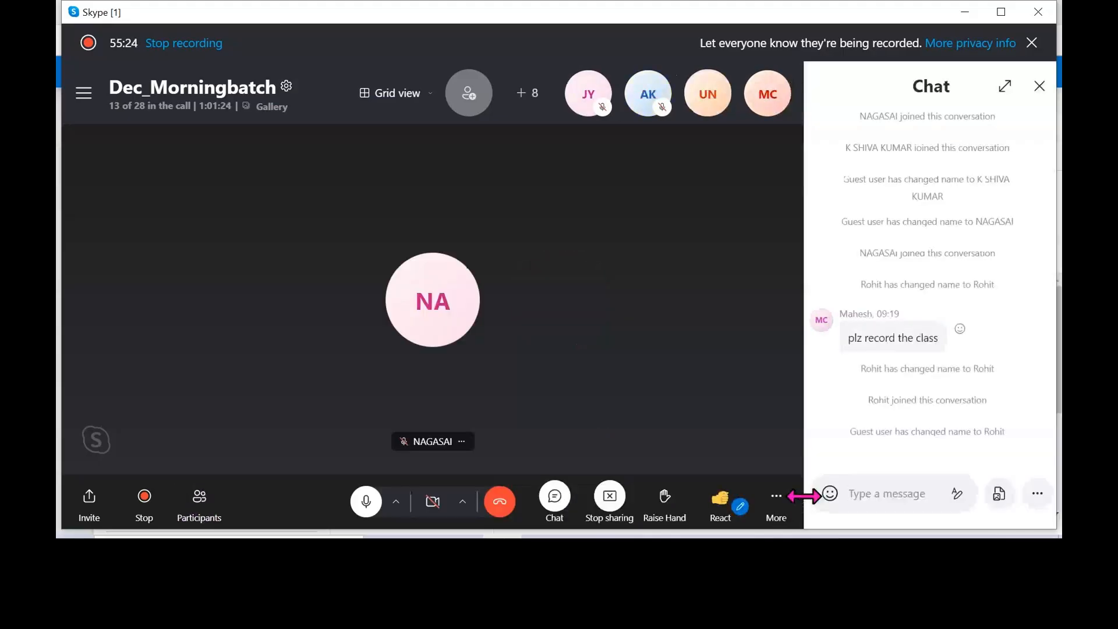
{"action": "left_click", "coordinate": [1039, 86]}
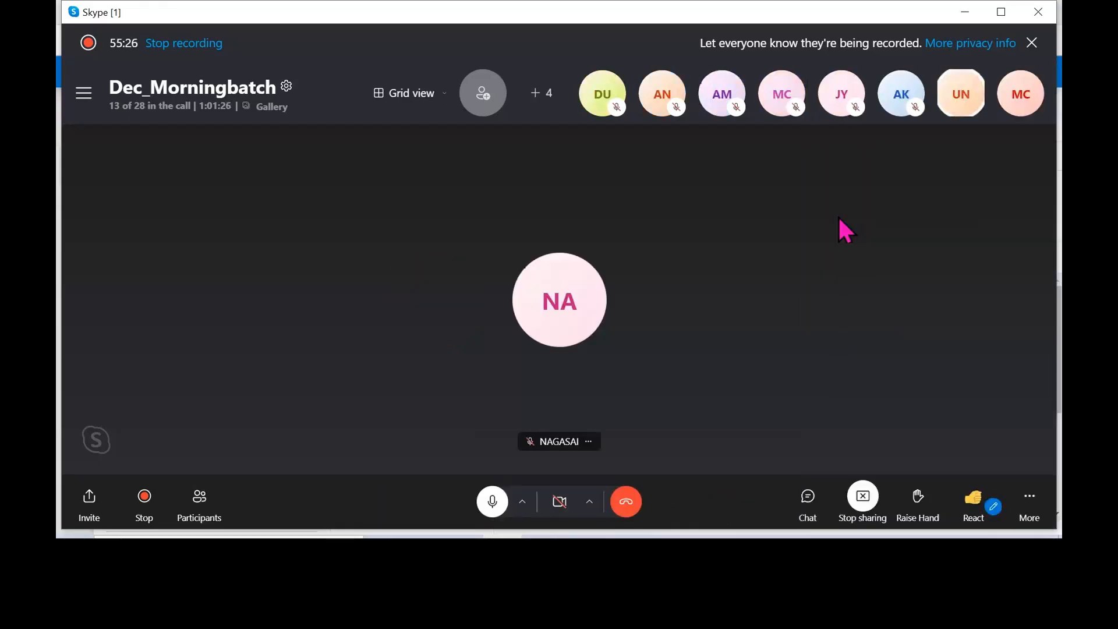
{"action": "left_click", "coordinate": [971, 14]}
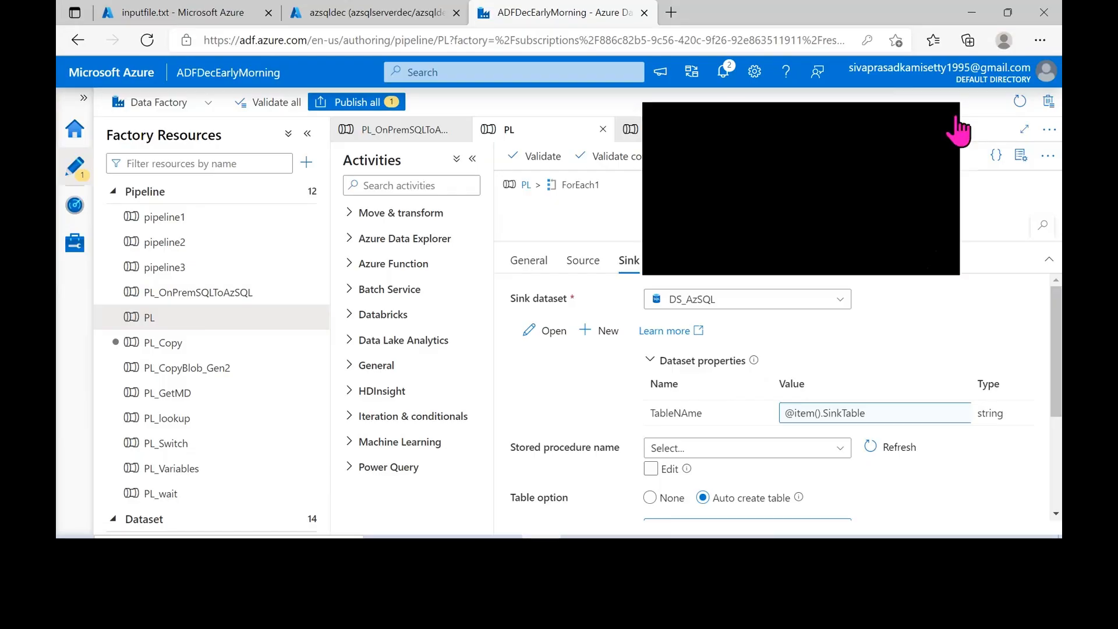
{"action": "left_click", "coordinate": [948, 115]}
- Switch to SQL Server Management Studio and examine the DimEmployee query results
{"action": "key", "text": "alt+Tab"}
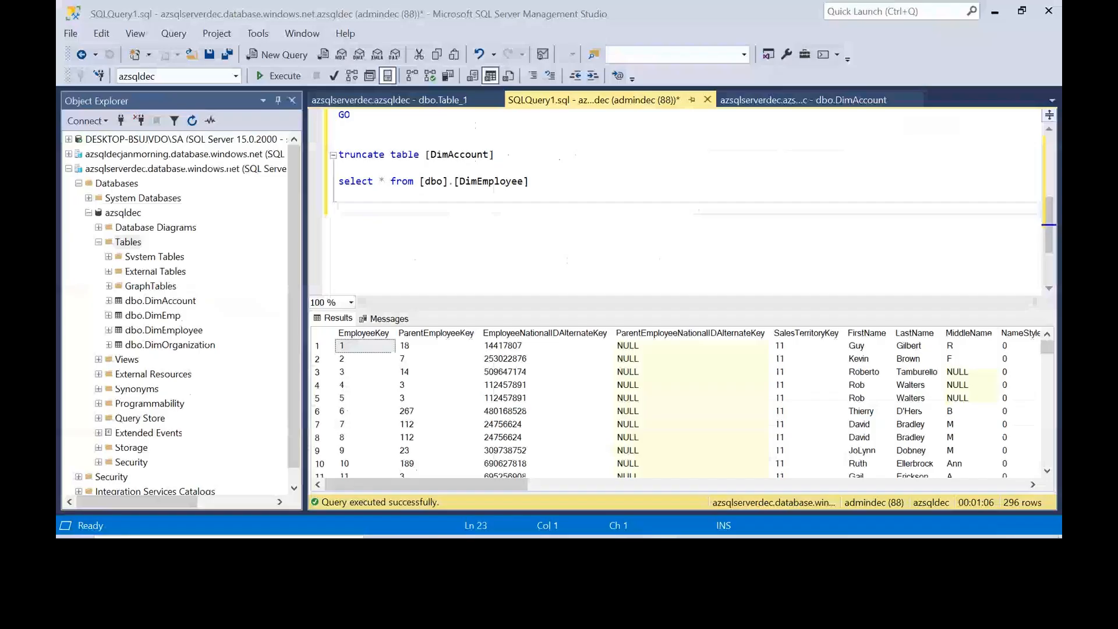
{"action": "left_click", "coordinate": [580, 376]}
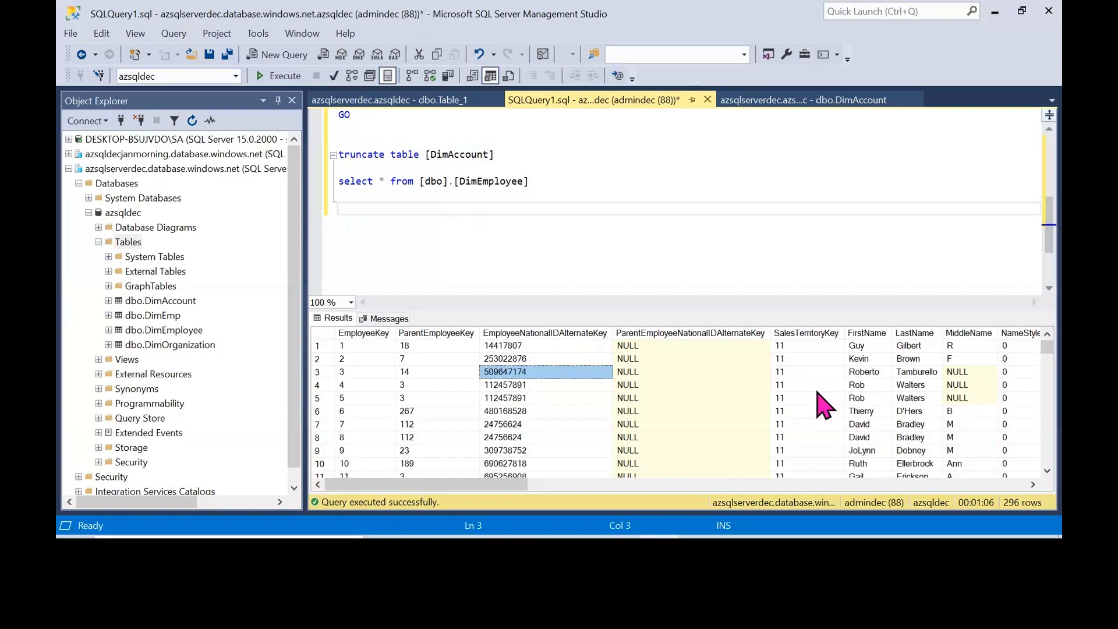
{"action": "scroll", "coordinate": [818, 415], "scroll_direction": "down", "scroll_amount": 7}
{"action": "scroll", "coordinate": [818, 415], "scroll_direction": "up", "scroll_amount": 7}
- Return to Azure Data Factory and examine the Copy data1 sink's table parameter, table option and pre-copy script
{"action": "left_click", "coordinate": [542, 547]}
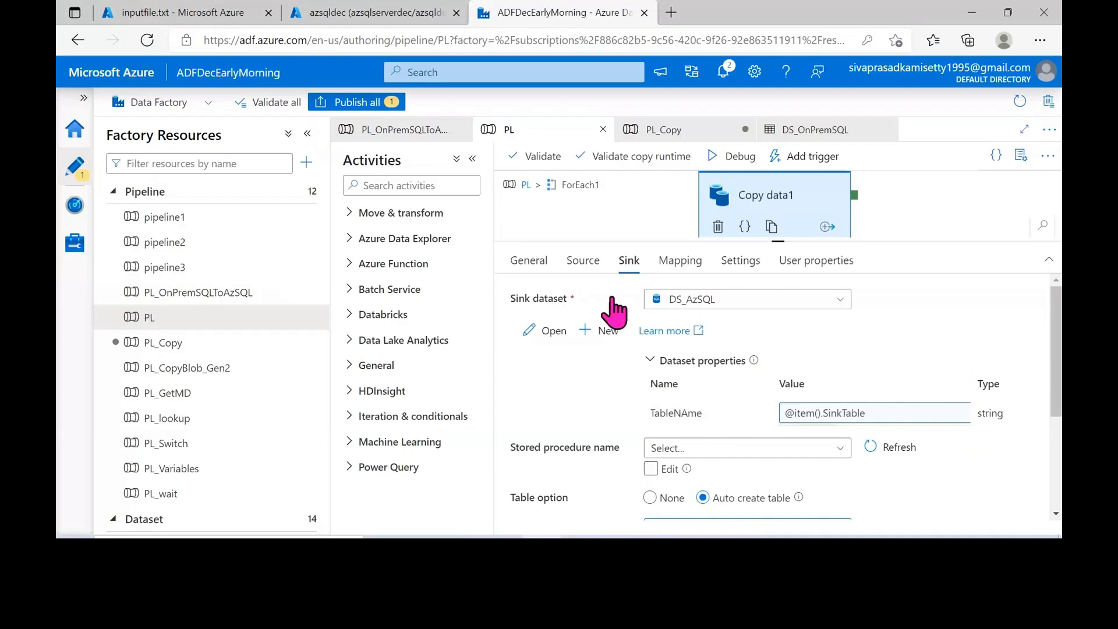
{"action": "scroll", "coordinate": [612, 308], "scroll_direction": "down", "scroll_amount": 2}
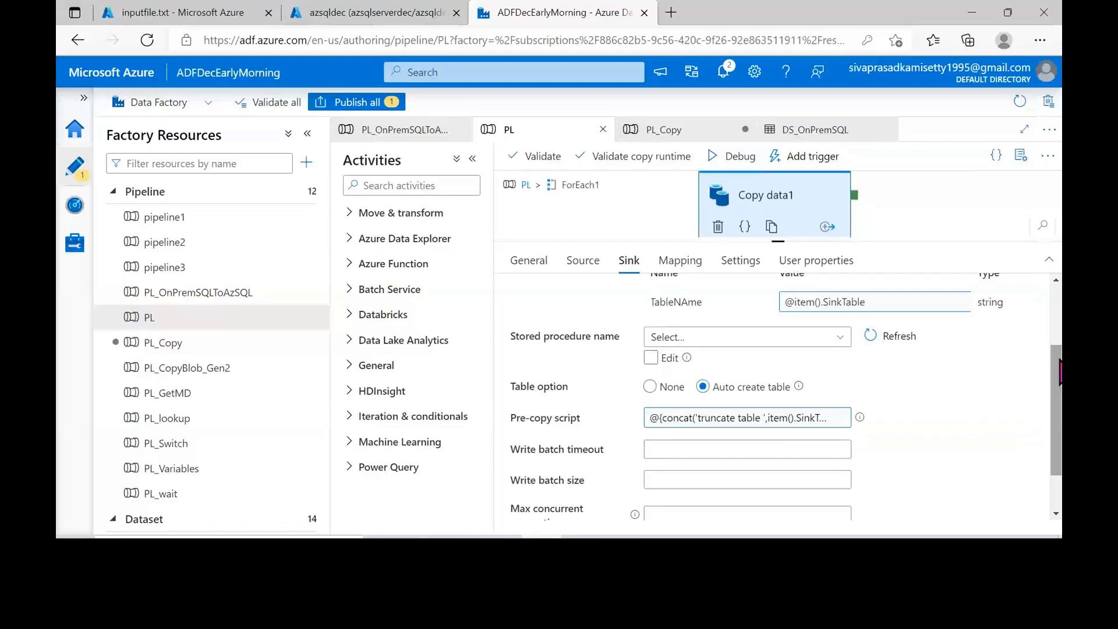
{"action": "scroll", "coordinate": [1061, 372], "scroll_direction": "up", "scroll_amount": 2}
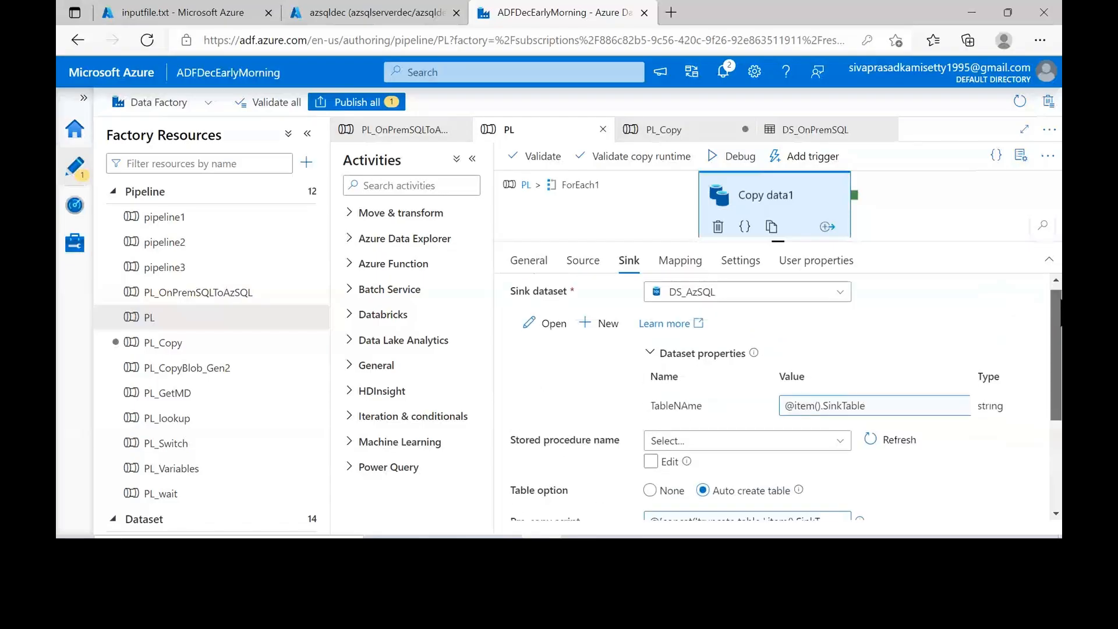
{"action": "mouse_move", "coordinate": [1061, 300]}
{"action": "left_mouse_down"}
{"action": "mouse_move", "coordinate": [1060, 321]}
{"action": "mouse_move", "coordinate": [1060, 302]}
{"action": "left_mouse_up"}
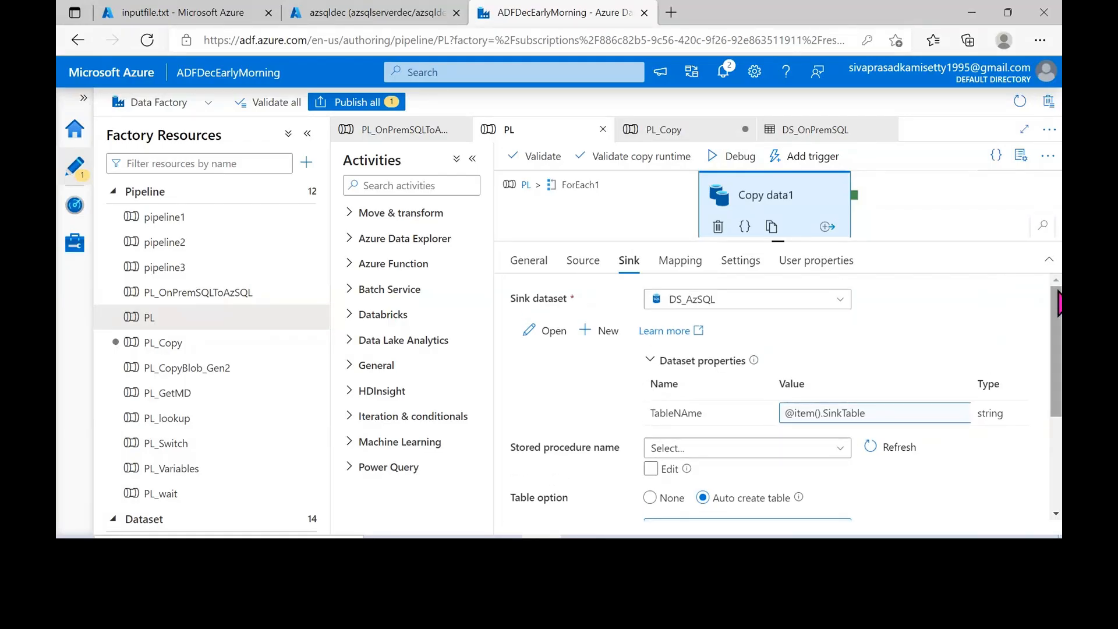
- View the DimEmployee results in SQL Server Management Studio again and recheck the Copy data1 sink's pre-copy script in Data Factory
{"action": "left_click", "coordinate": [969, 13]}
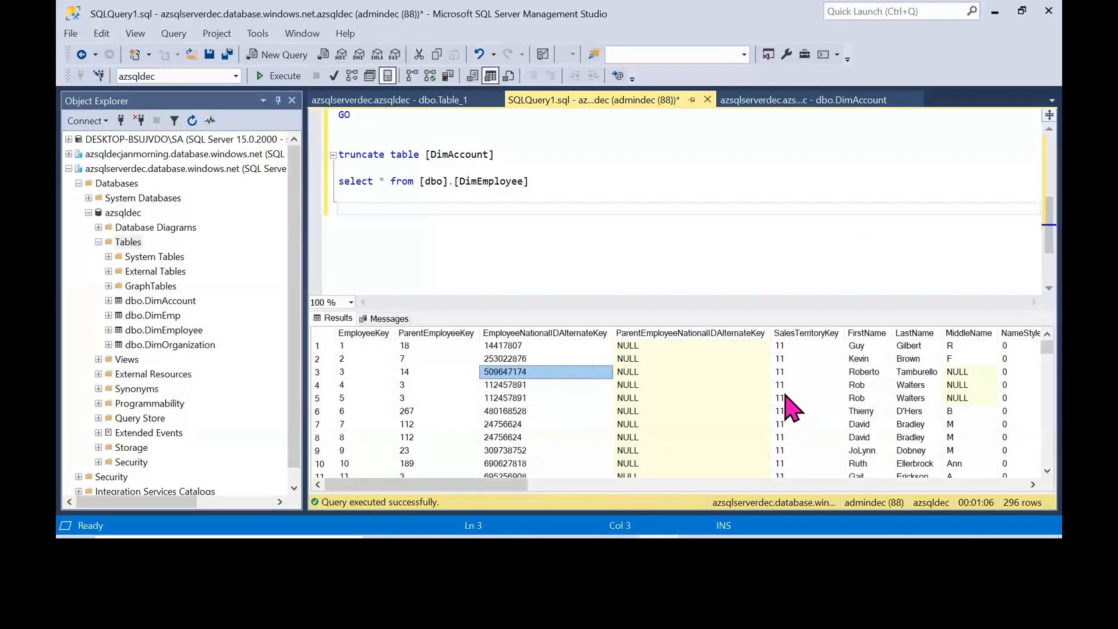
{"action": "left_click", "coordinate": [861, 450]}
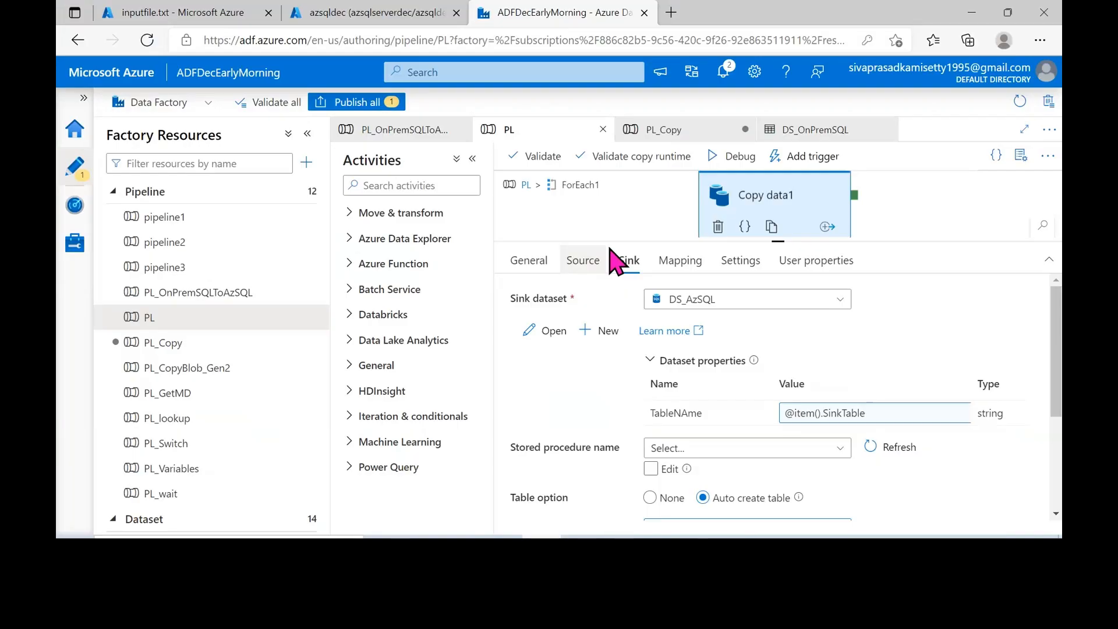
{"action": "scroll", "coordinate": [924, 463], "scroll_direction": "down", "scroll_amount": 3}
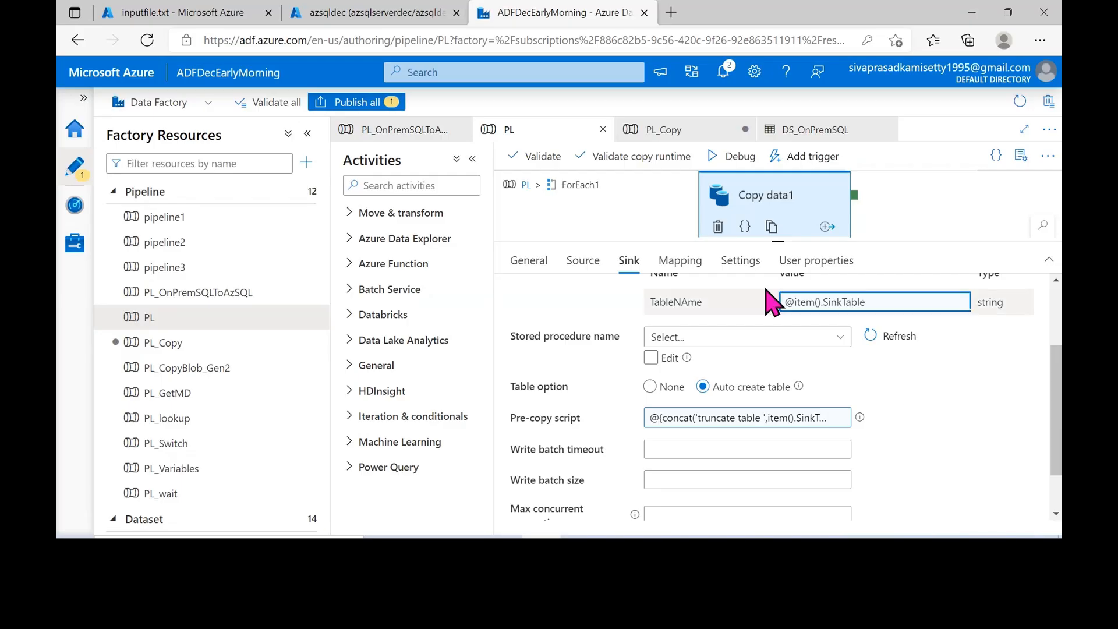
{"action": "key", "text": "alt+Tab"}
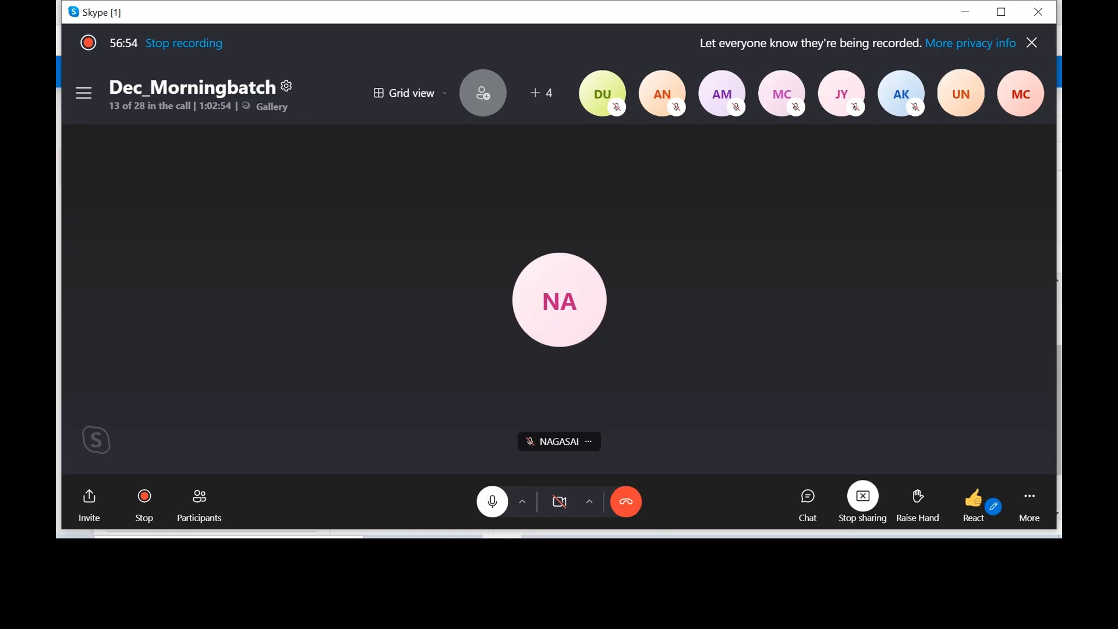
{"action": "key", "text": "alt+Tab"}
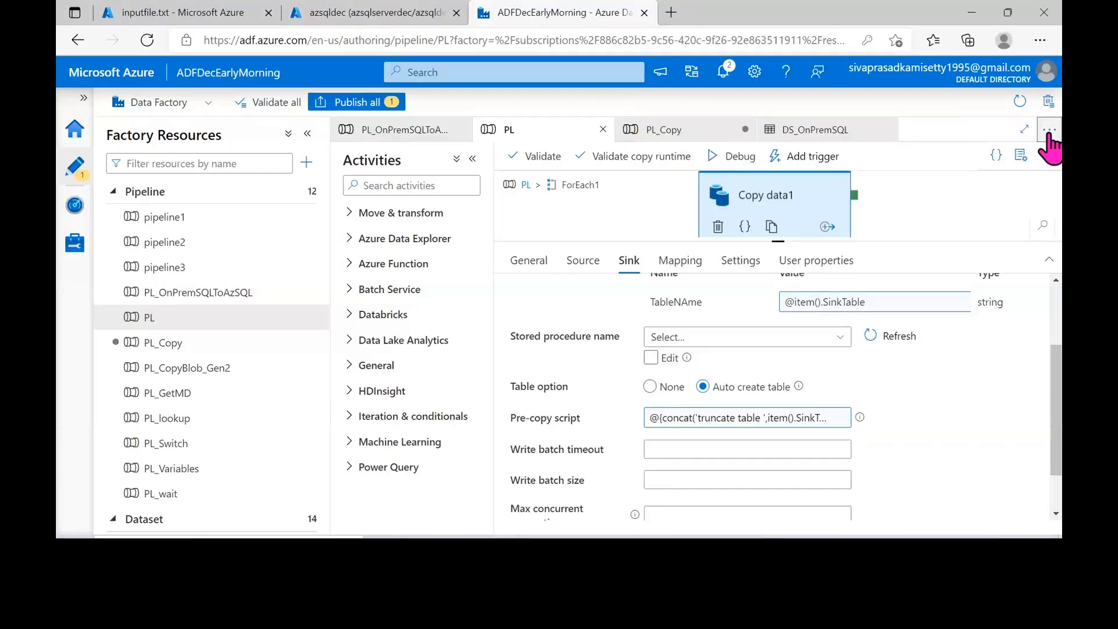
{"action": "left_click", "coordinate": [1049, 129]}
{"action": "left_click", "coordinate": [988, 188]}
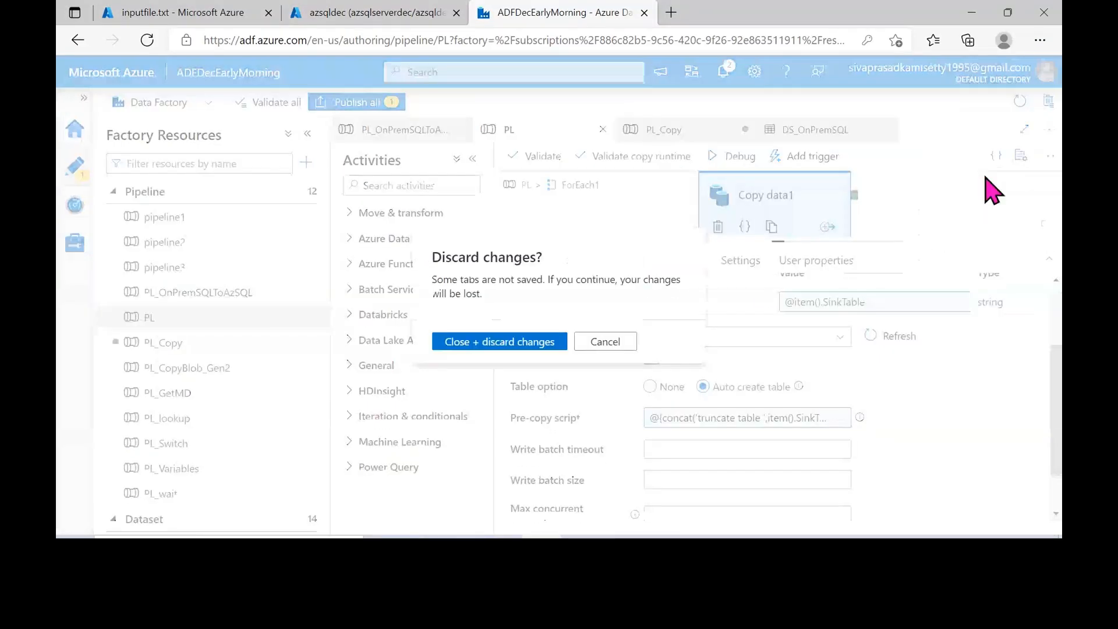
{"action": "left_click", "coordinate": [622, 344]}
- Close all unmodified resources and the remaining PL_Copy pipeline, discarding its unsaved changes
{"action": "left_click", "coordinate": [1050, 130]}
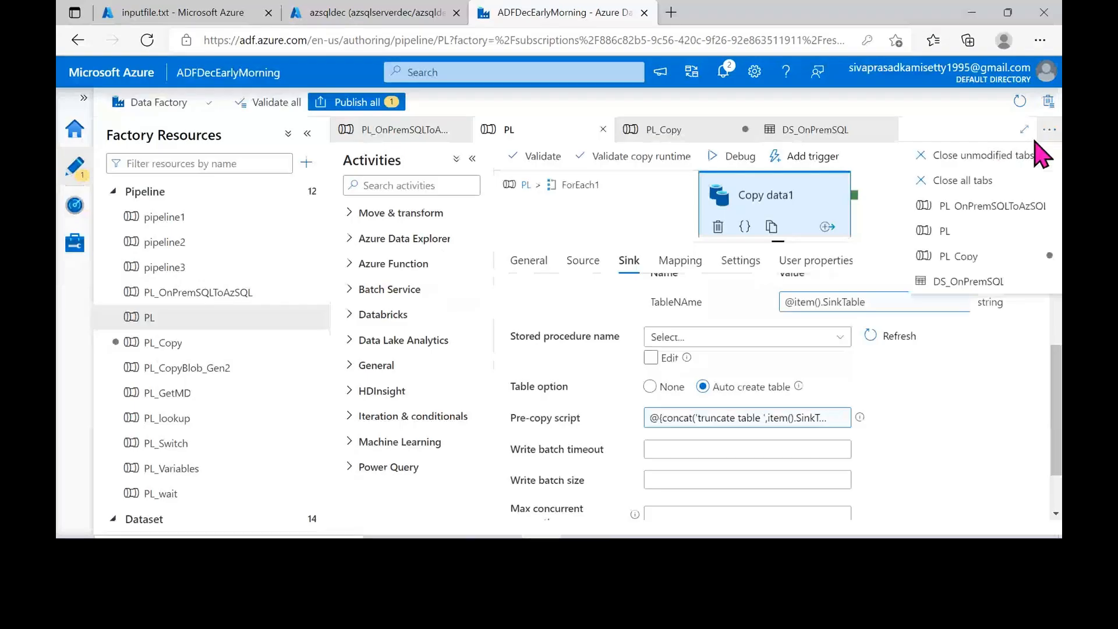
{"action": "left_click", "coordinate": [989, 153]}
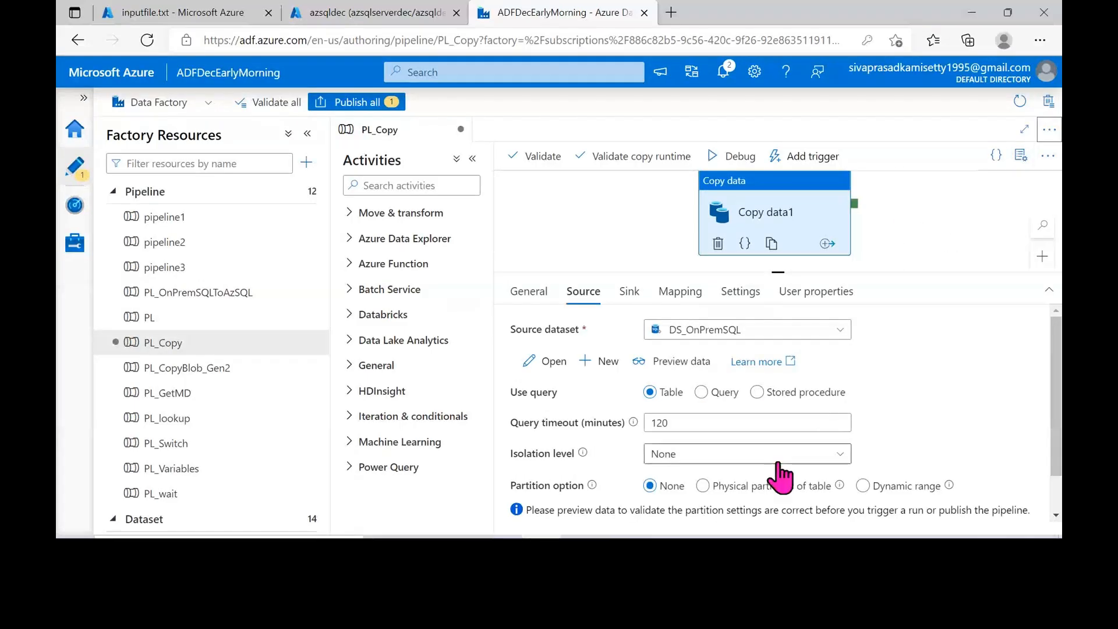
{"action": "left_click", "coordinate": [1048, 131]}
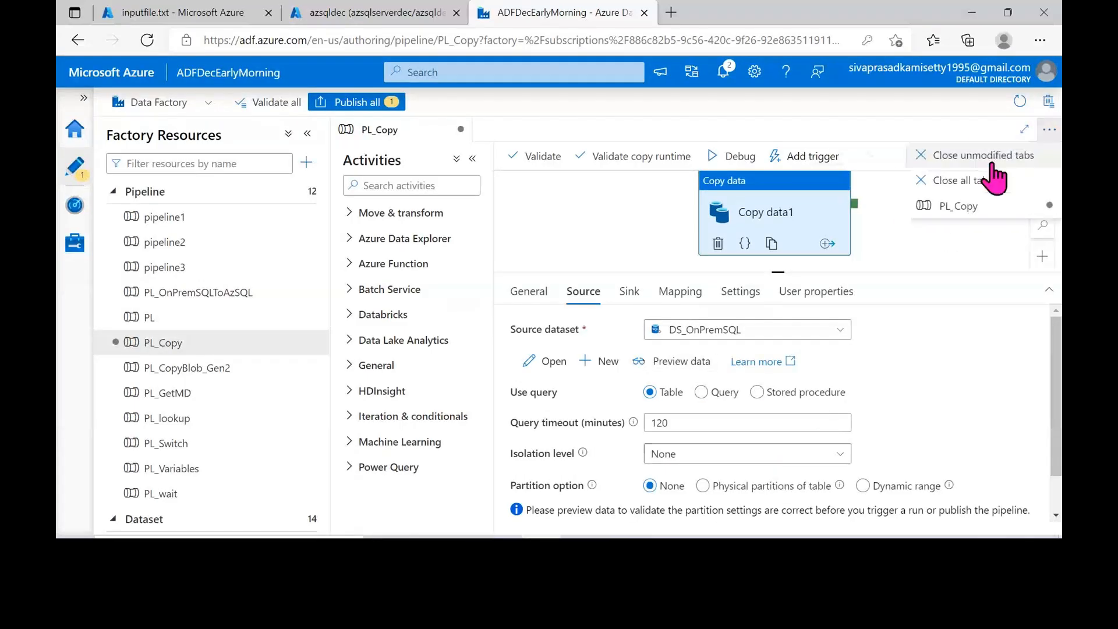
{"action": "left_click", "coordinate": [993, 153]}
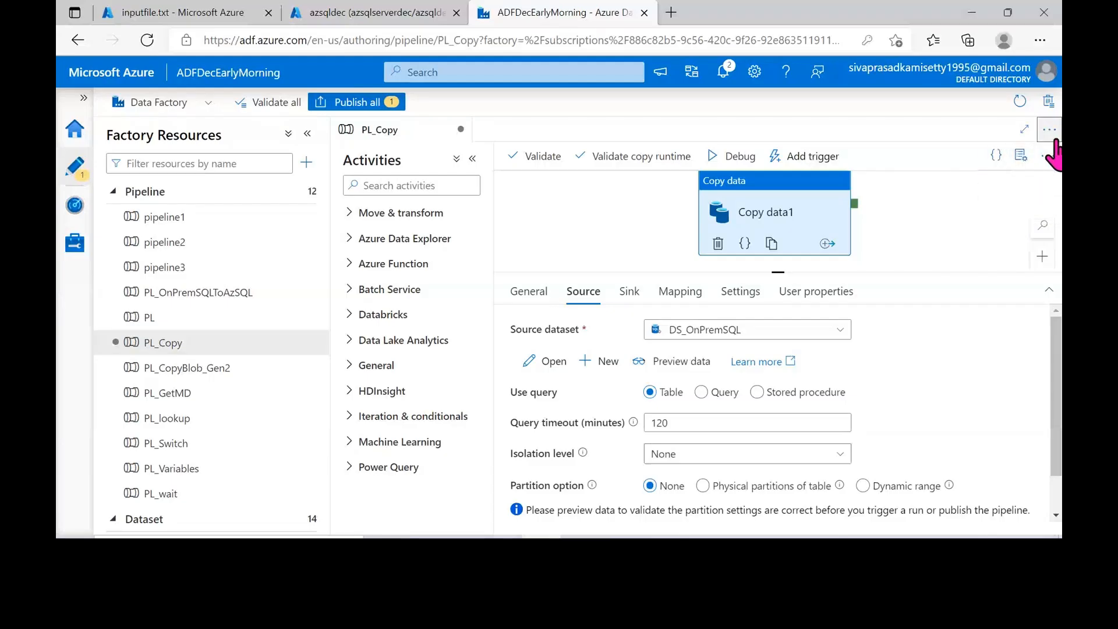
{"action": "left_click", "coordinate": [1048, 132]}
{"action": "left_click", "coordinate": [984, 182]}
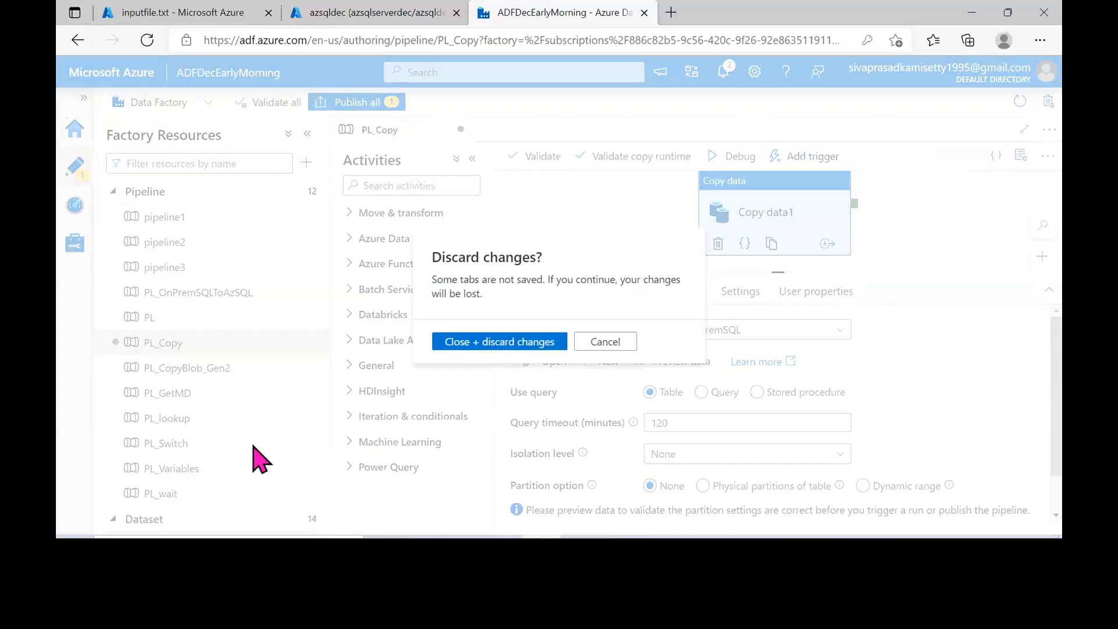
{"action": "left_click", "coordinate": [448, 344]}
- Open the Day-1 notes in Notepad, review the Day-9 topic on loading a parquet file to gen2, and return to Data Factory
{"action": "mouse_move", "coordinate": [581, 542]}
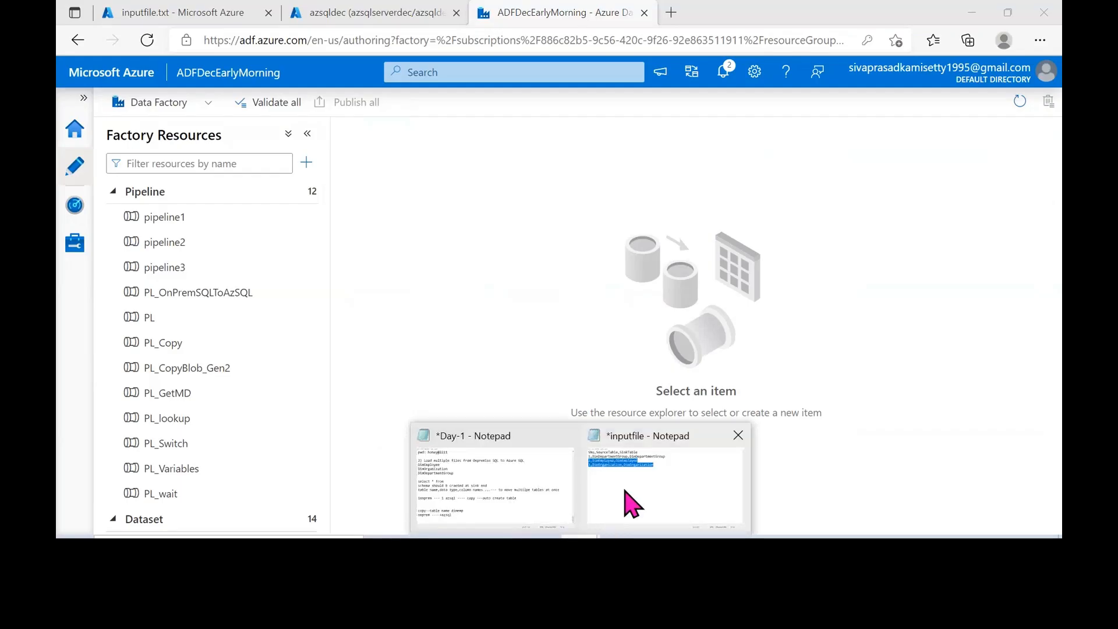
{"action": "left_click", "coordinate": [562, 463]}
{"action": "left_click", "coordinate": [304, 343]}
{"action": "scroll", "coordinate": [304, 343], "scroll_direction": "up", "scroll_amount": 5}
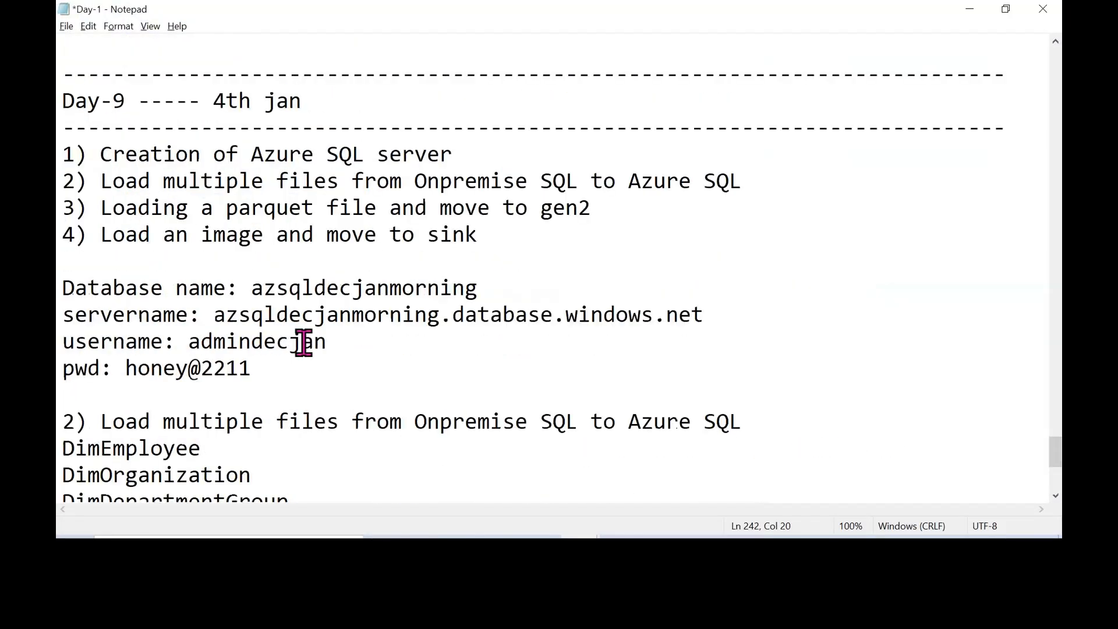
{"action": "left_click_drag", "start_coordinate": [170, 287], "coordinate": [631, 287]}
{"action": "left_click", "coordinate": [630, 288]}
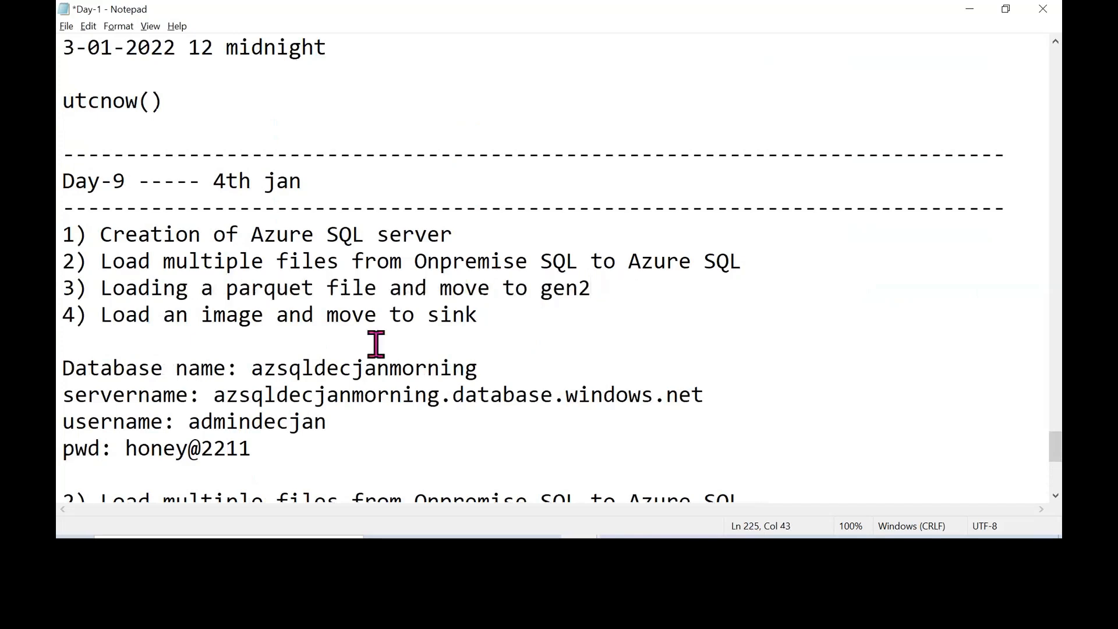
{"action": "double_click", "coordinate": [283, 288]}
{"action": "left_click", "coordinate": [972, 9]}
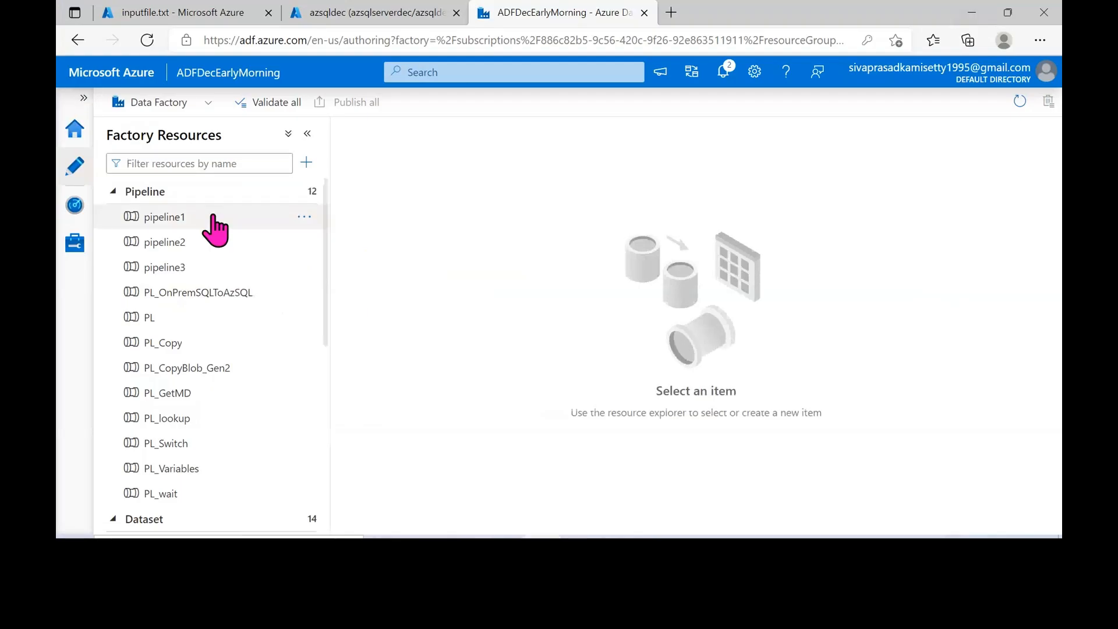
- Create a new pipeline named PL_Parquet and hide its properties
{"action": "left_click", "coordinate": [303, 191]}
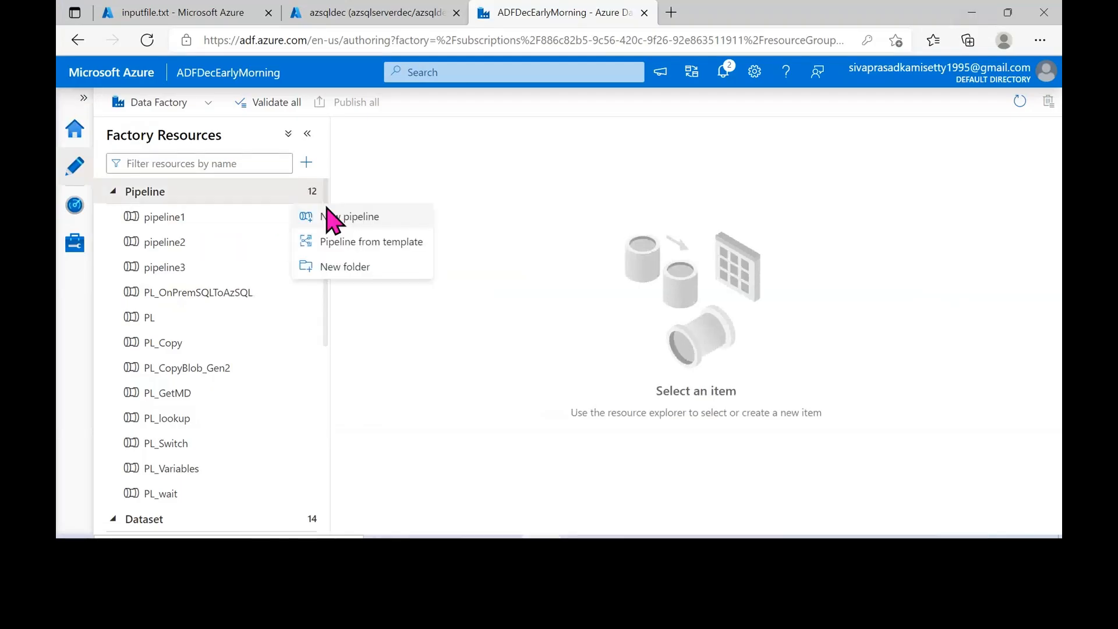
{"action": "left_click", "coordinate": [335, 217]}
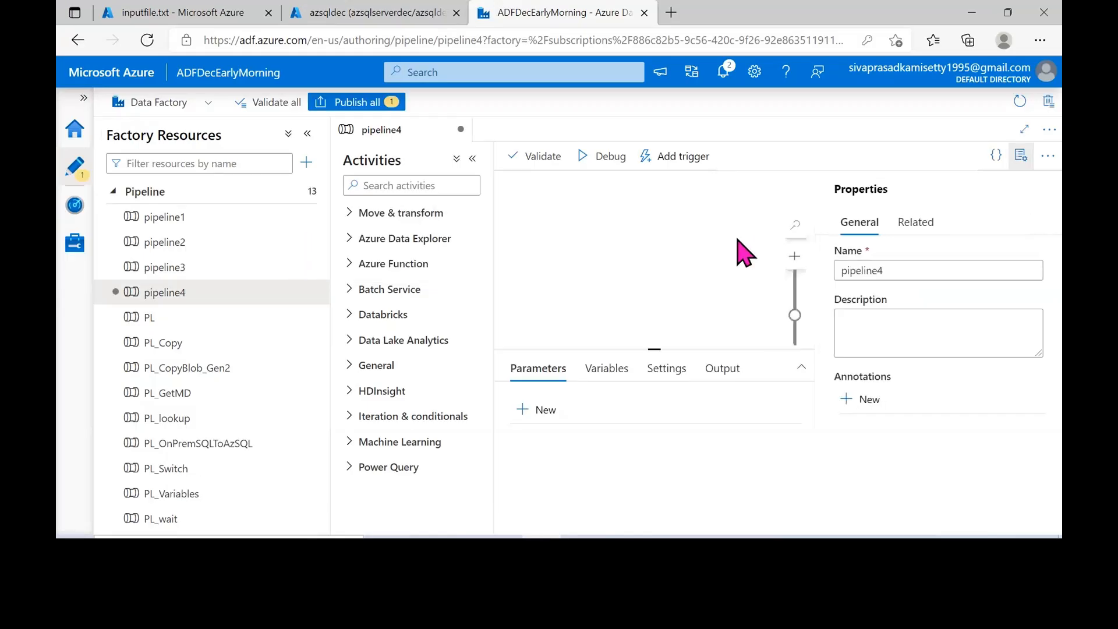
{"action": "double_click", "coordinate": [957, 268]}
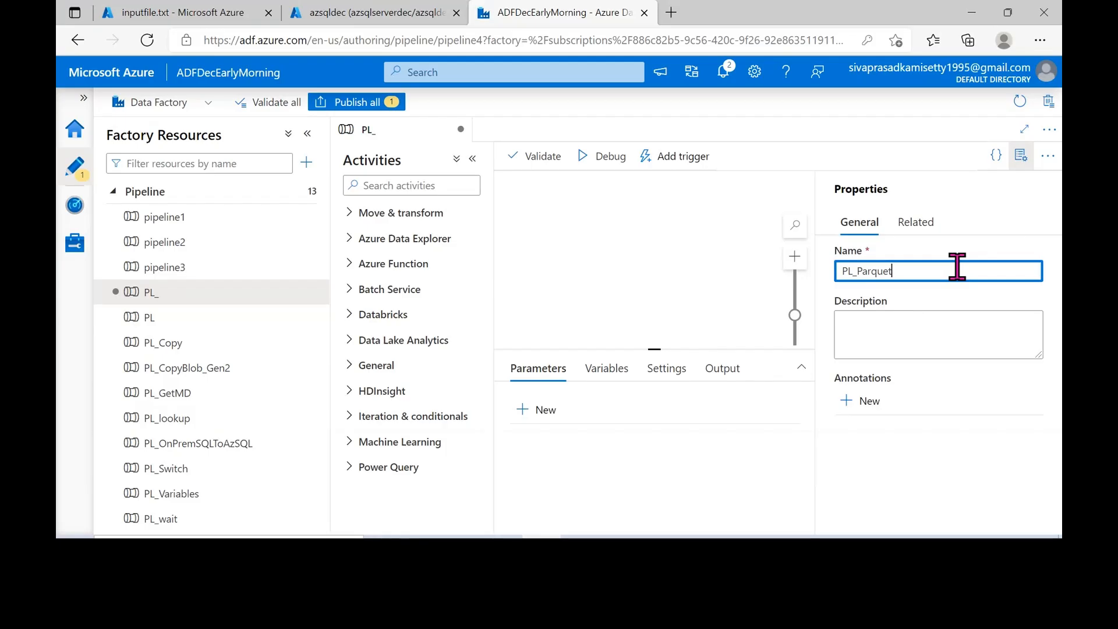
{"action": "left_click", "coordinate": [1020, 156]}
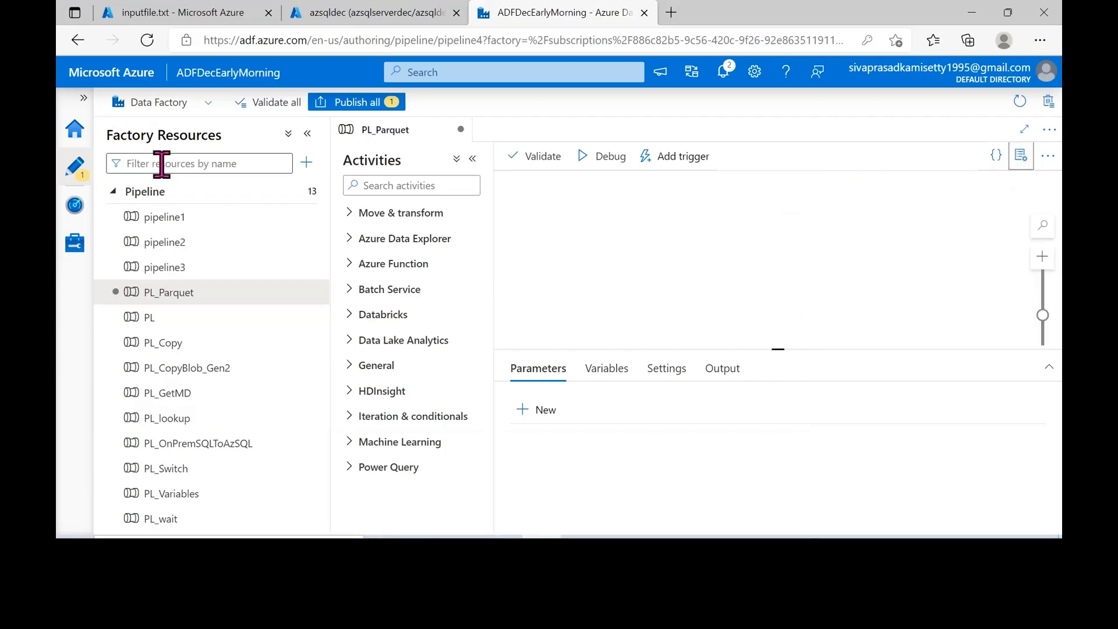
- Hide the factory resources list and add a Copy data activity to the PL_Parquet pipeline canvas
{"action": "left_click", "coordinate": [306, 135]}
{"action": "left_click", "coordinate": [219, 182]}
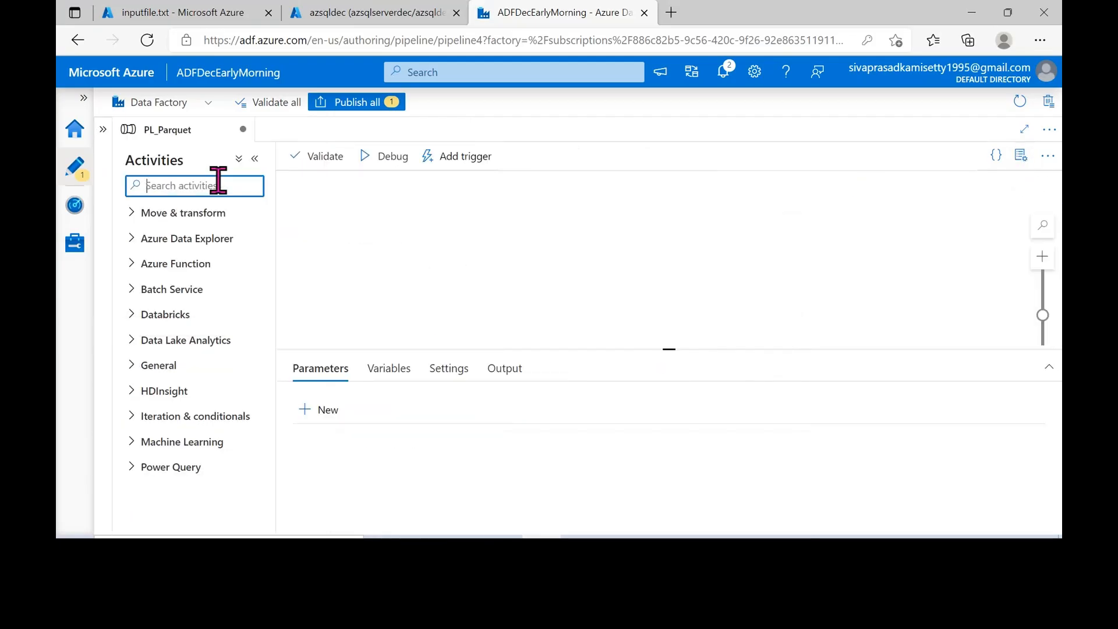
{"action": "type", "text": "copy"}
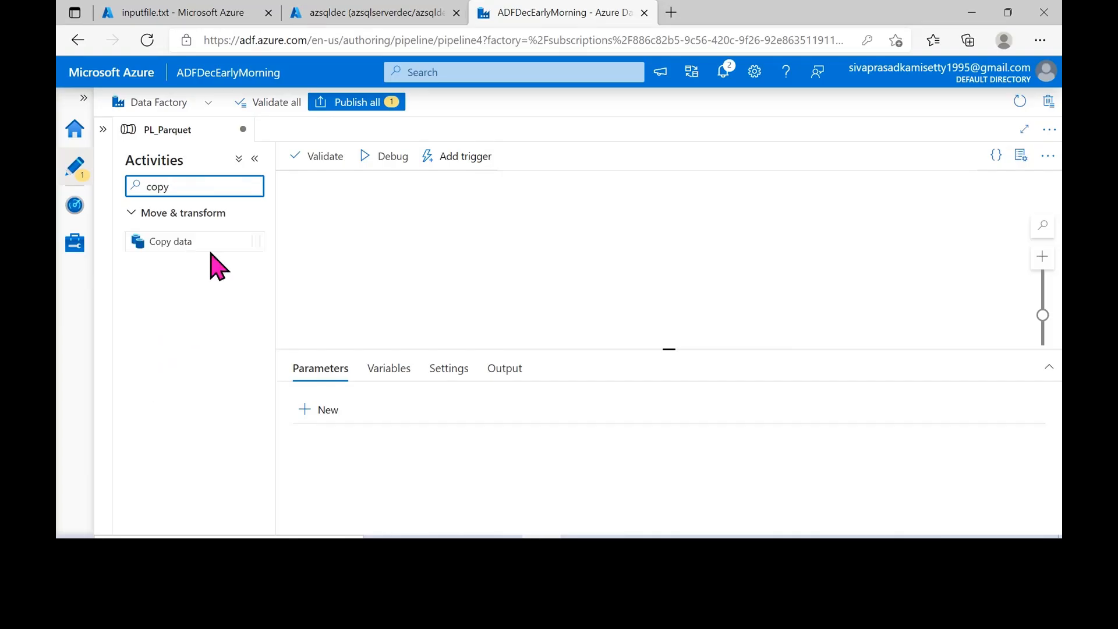
{"action": "left_click_drag", "start_coordinate": [209, 249], "coordinate": [536, 232]}
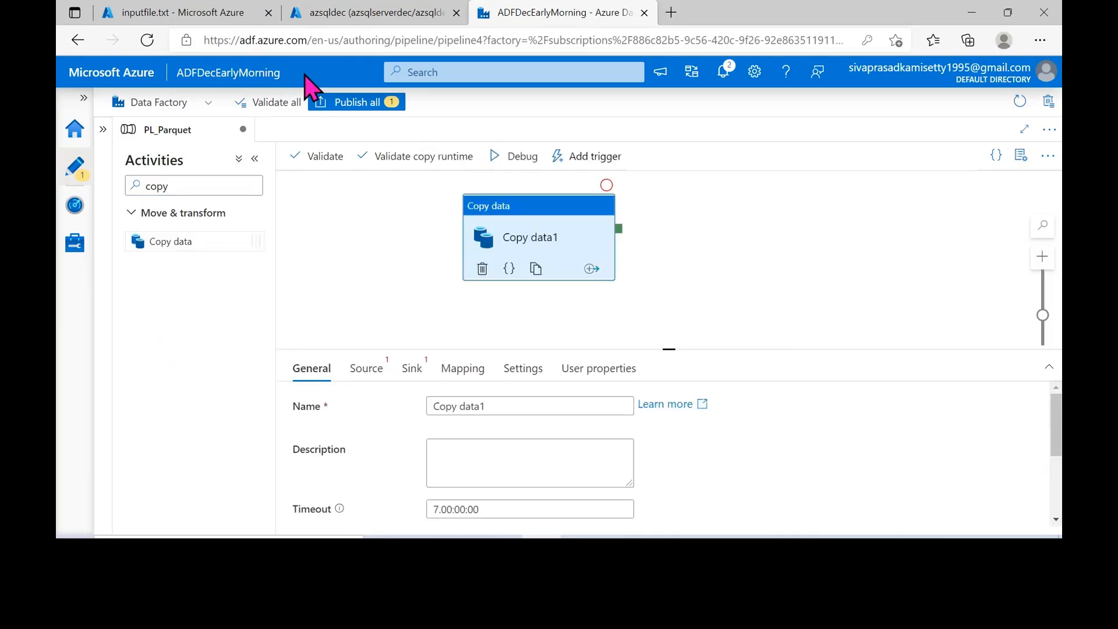
- Switch to the Azure portal, open NYCTripSmall.parquet in inputcontainer, and try to view its contents in the blob editor
{"action": "left_click", "coordinate": [187, 12]}
{"action": "left_click", "coordinate": [1034, 128]}
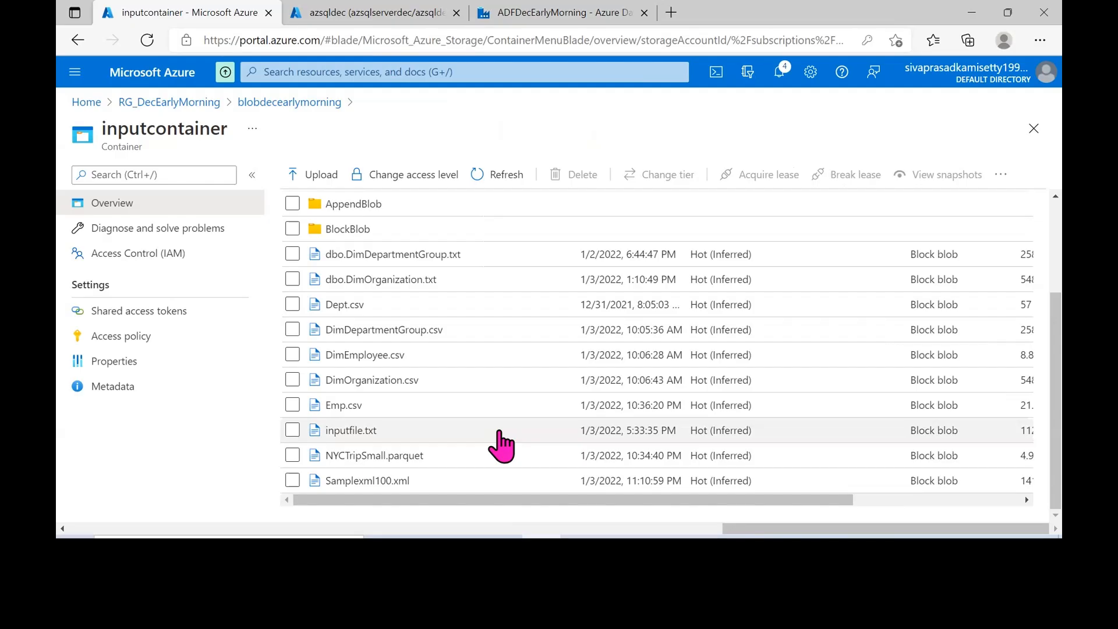
{"action": "left_click", "coordinate": [374, 480]}
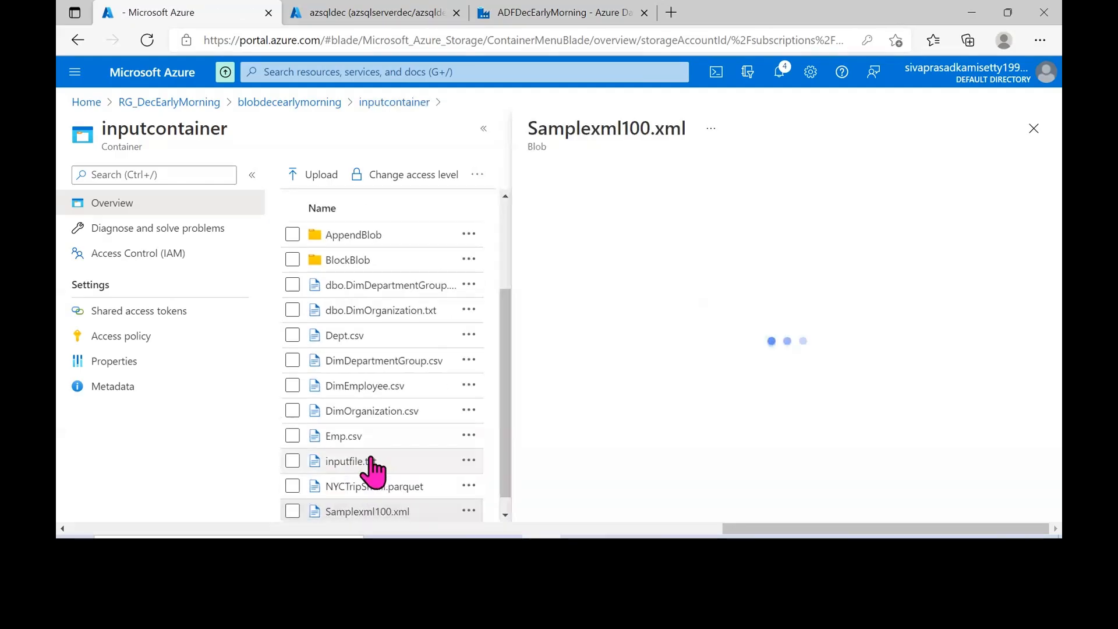
{"action": "left_click", "coordinate": [1034, 128]}
{"action": "left_click", "coordinate": [386, 460]}
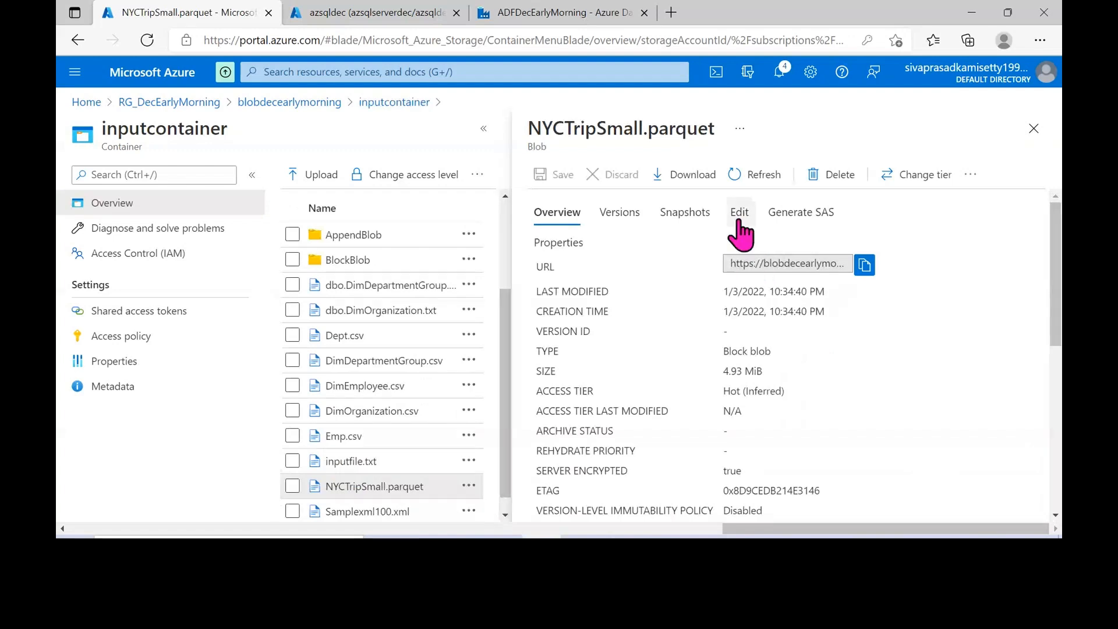
{"action": "left_click", "coordinate": [739, 213]}
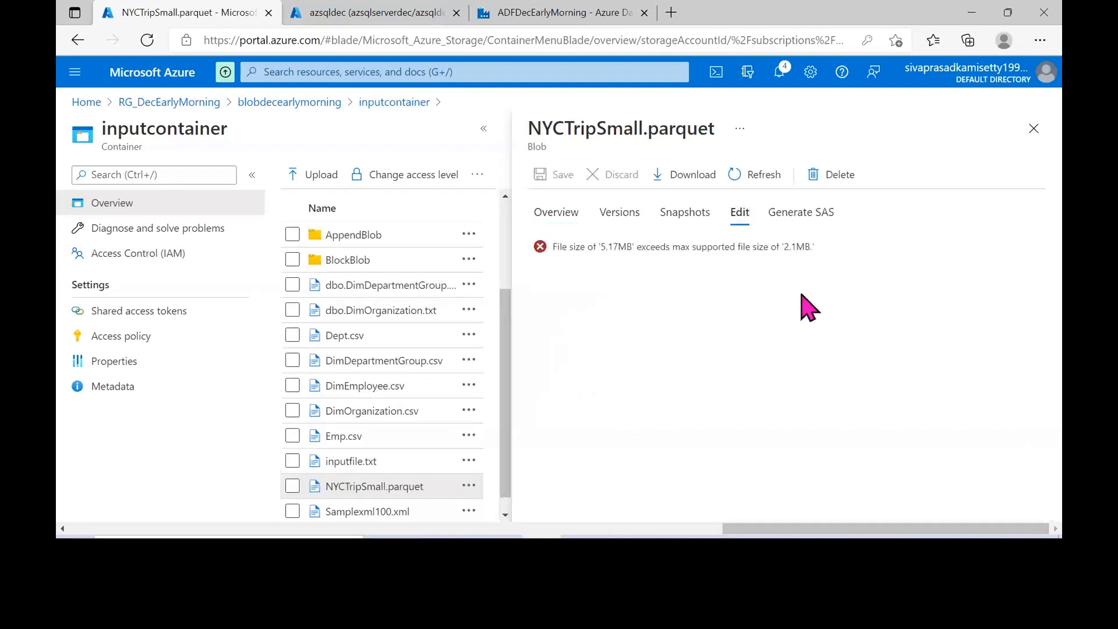
- Switch to File Explorer and browse the Test Files folders to find the local parquet file in azure datafiles
{"action": "mouse_move", "coordinate": [424, 582]}
{"action": "left_click", "coordinate": [582, 487]}
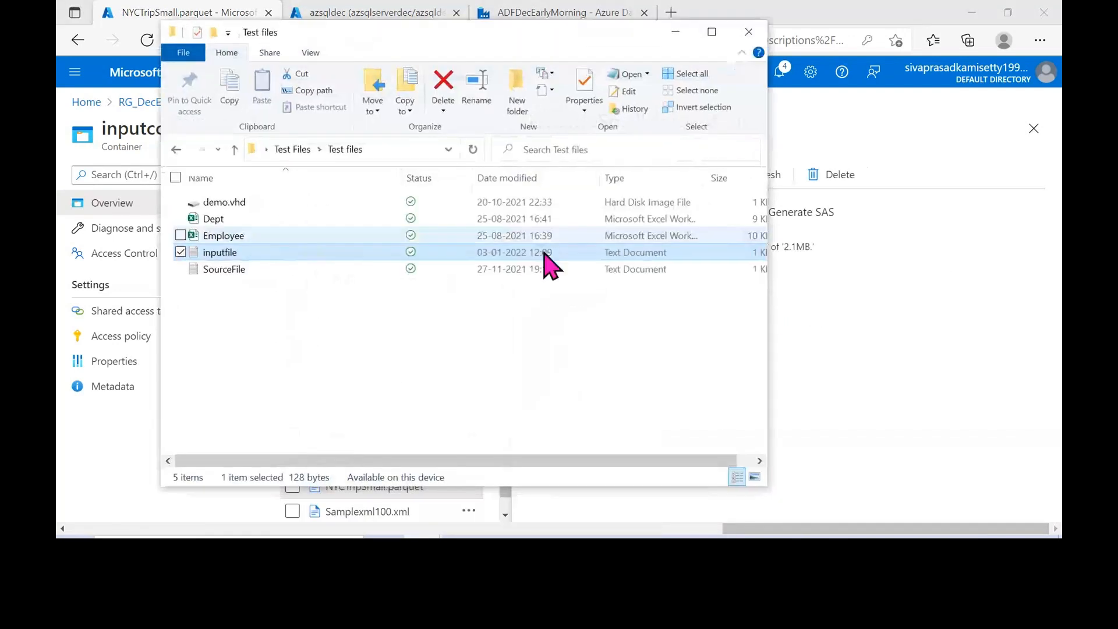
{"action": "left_click", "coordinate": [712, 32]}
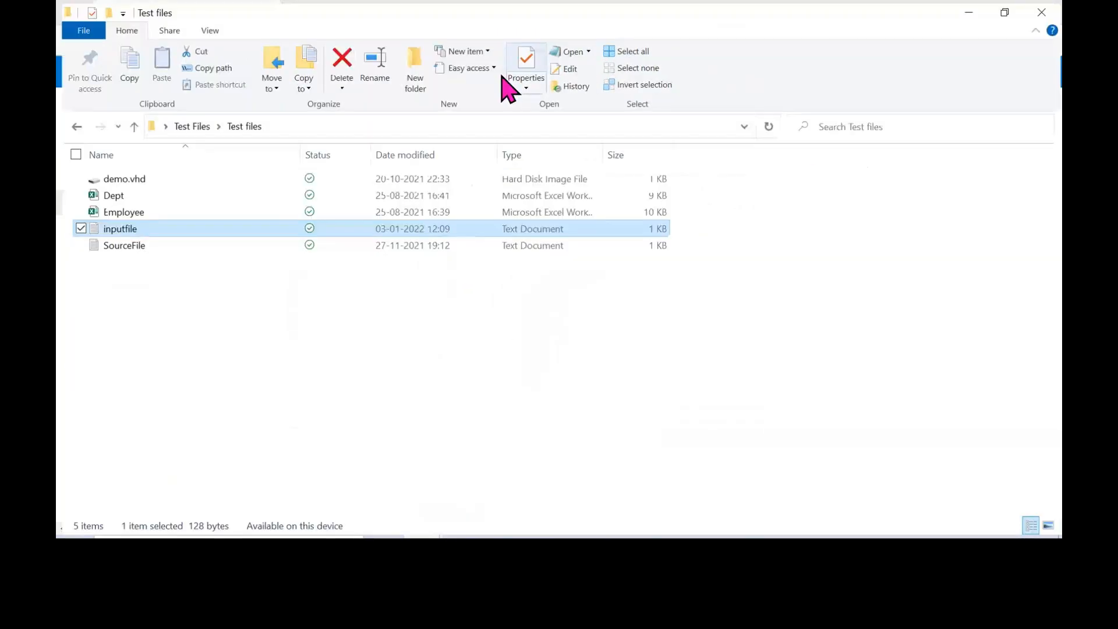
{"action": "left_click", "coordinate": [187, 124]}
{"action": "scroll", "coordinate": [175, 457], "scroll_direction": "down", "scroll_amount": 4}
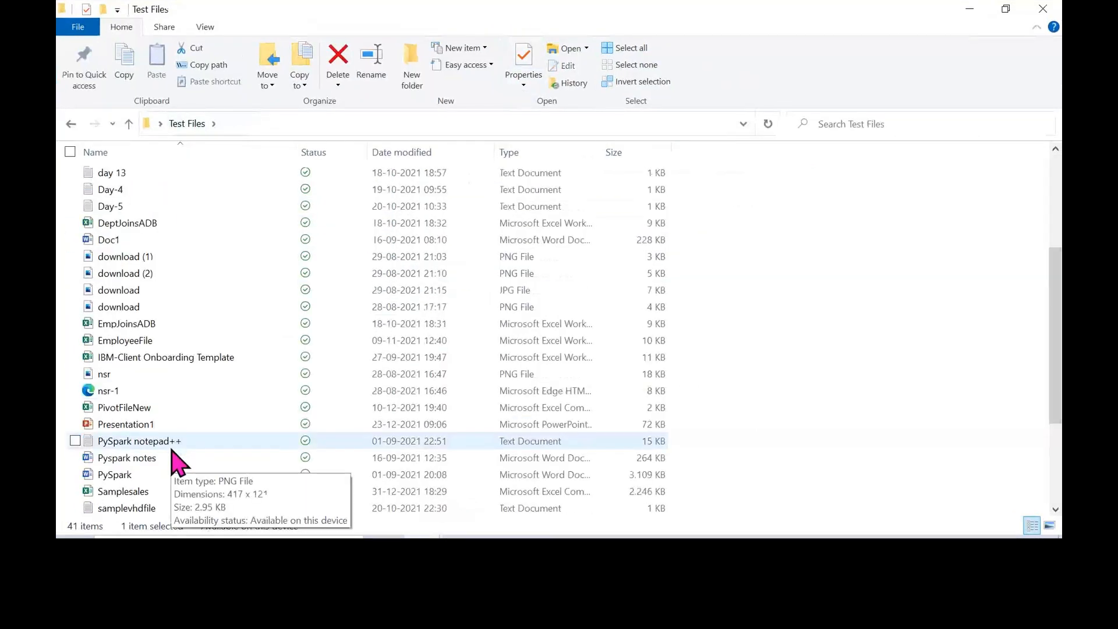
{"action": "key", "text": "n"}
{"action": "key", "text": "n"}
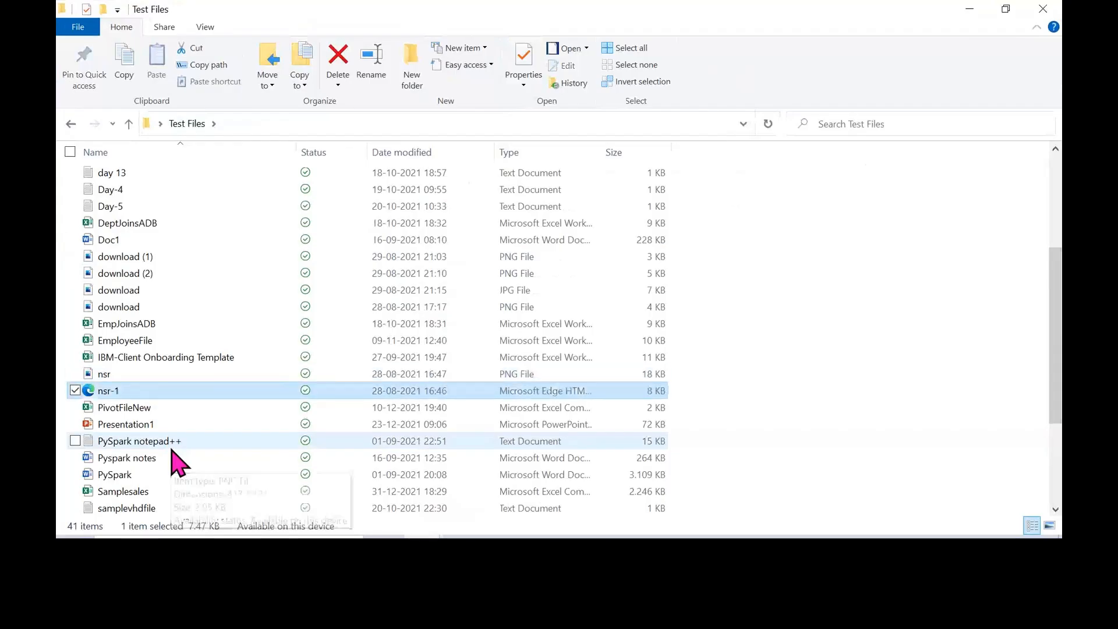
{"action": "scroll", "coordinate": [177, 448], "scroll_direction": "up", "scroll_amount": 4}
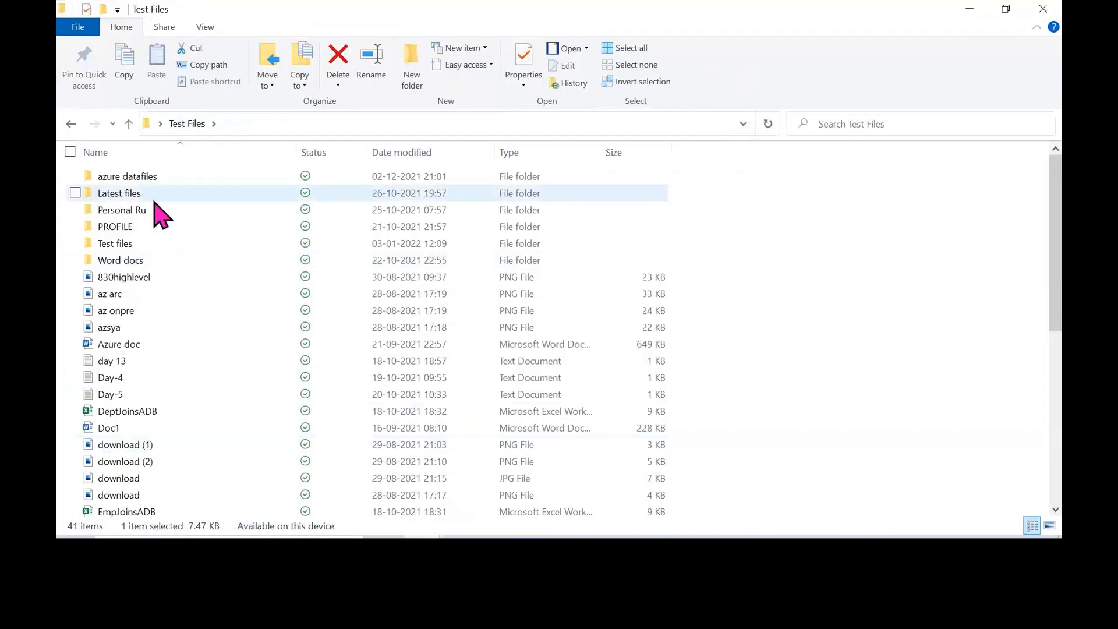
{"action": "double_click", "coordinate": [117, 244]}
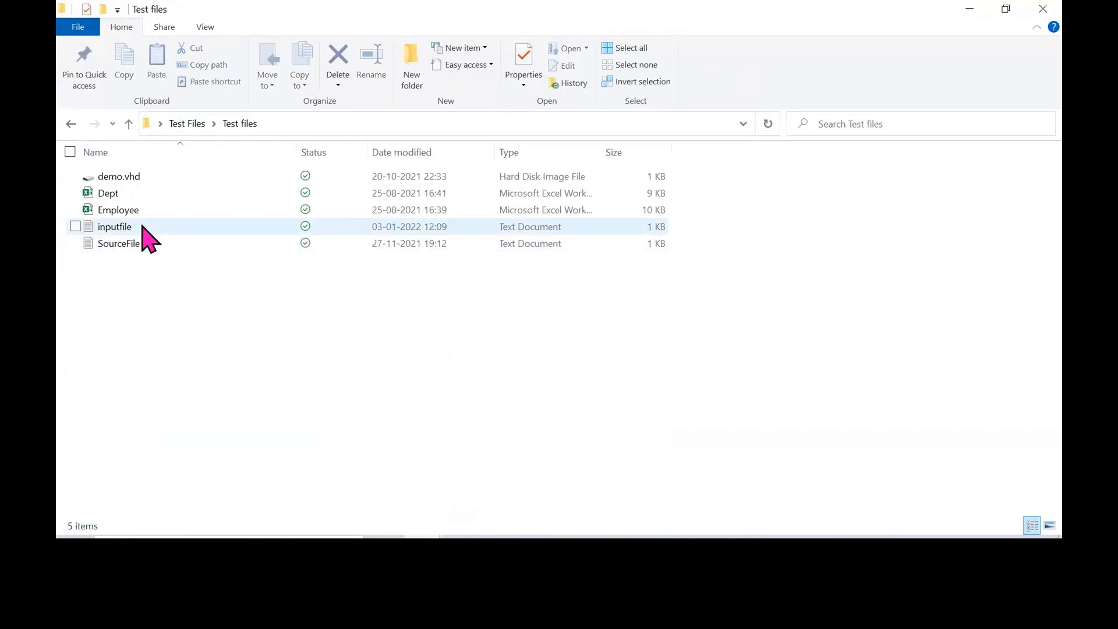
{"action": "left_click", "coordinate": [191, 124]}
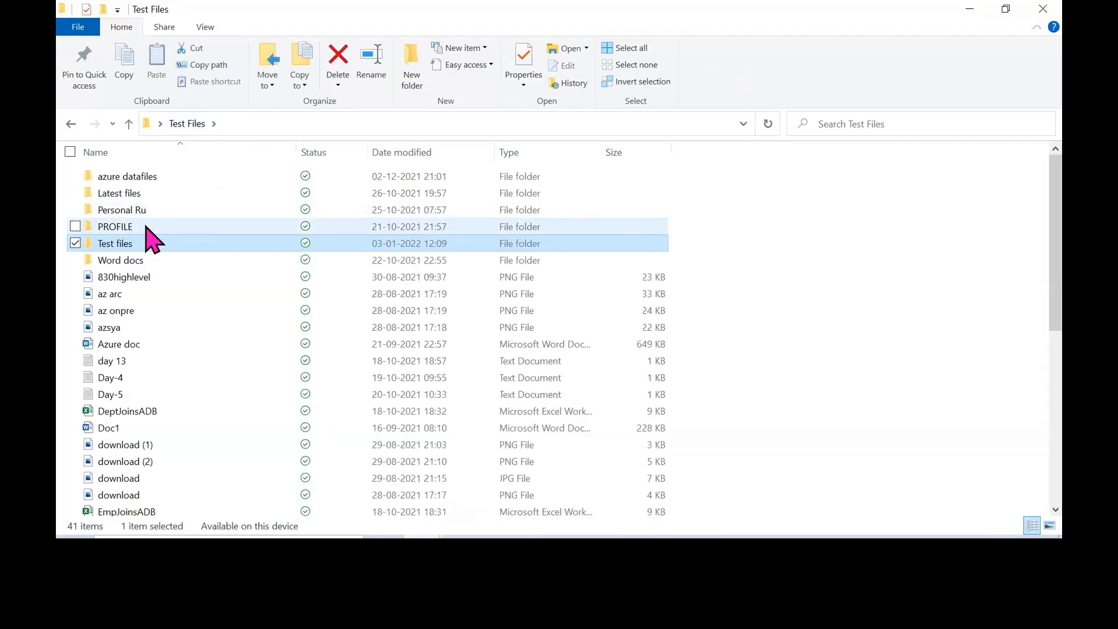
{"action": "double_click", "coordinate": [143, 177]}
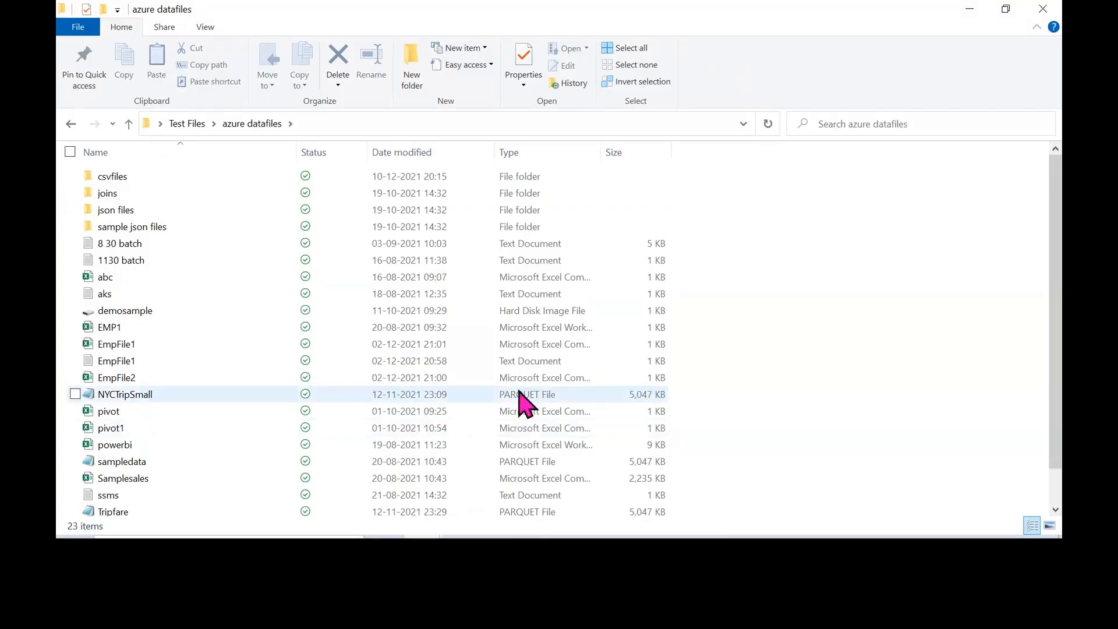
- Open the NYCTripSmall parquet file in Notepad, examine its raw contents, and minimize both Notepad and File Explorer
{"action": "left_click", "coordinate": [519, 394]}
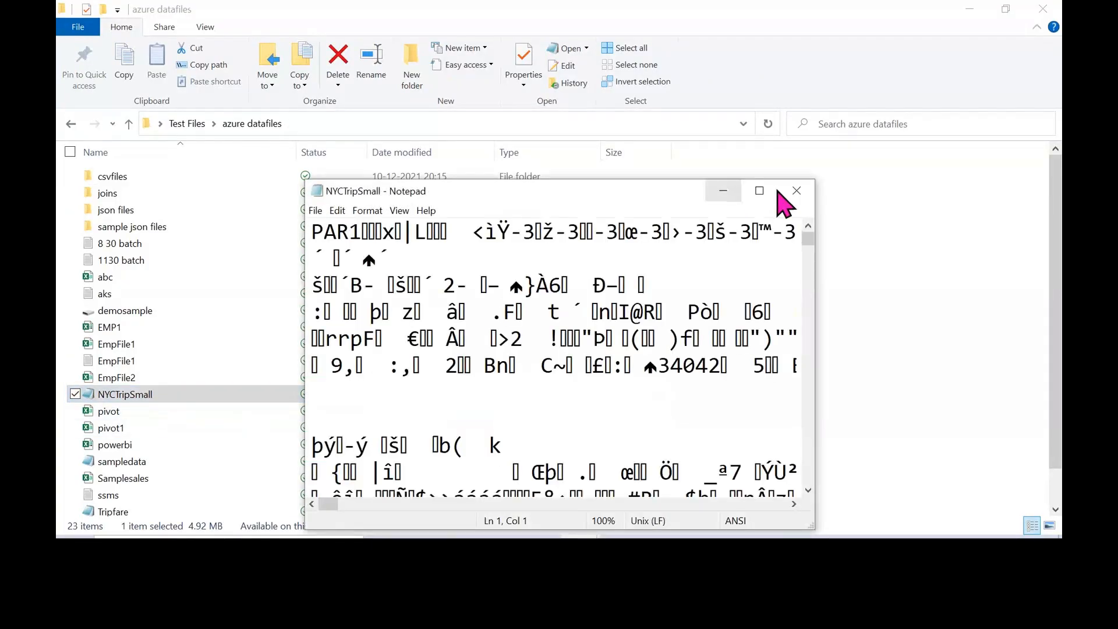
{"action": "left_click", "coordinate": [763, 191]}
{"action": "scroll", "coordinate": [571, 375], "scroll_direction": "down", "scroll_amount": 10}
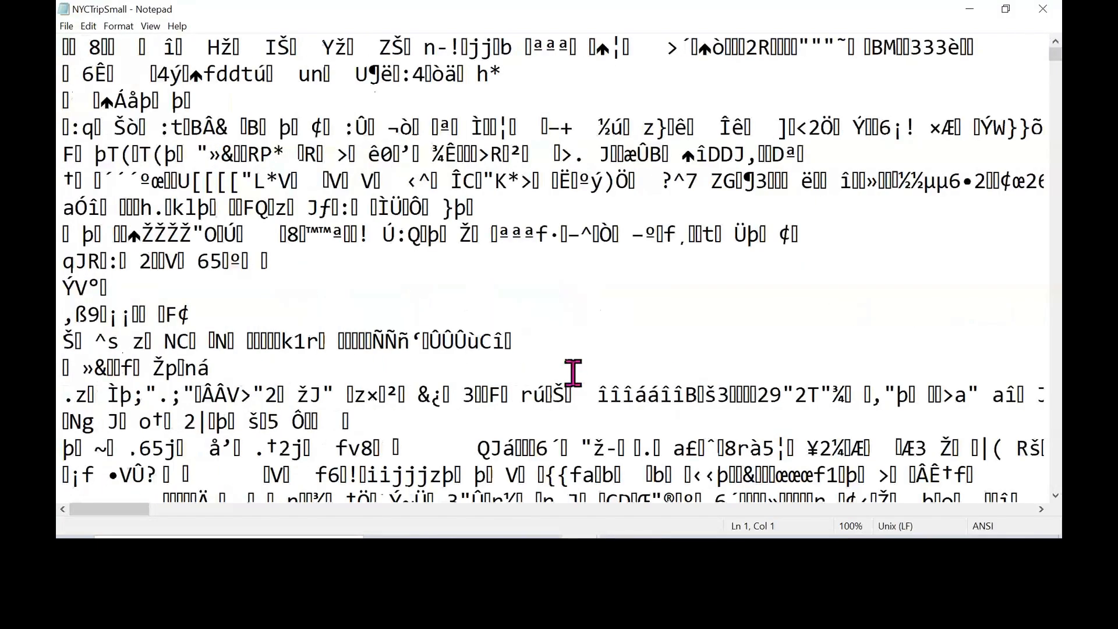
{"action": "scroll", "coordinate": [556, 367], "scroll_direction": "down", "scroll_amount": 5}
{"action": "scroll", "coordinate": [559, 355], "scroll_direction": "up", "scroll_amount": 5}
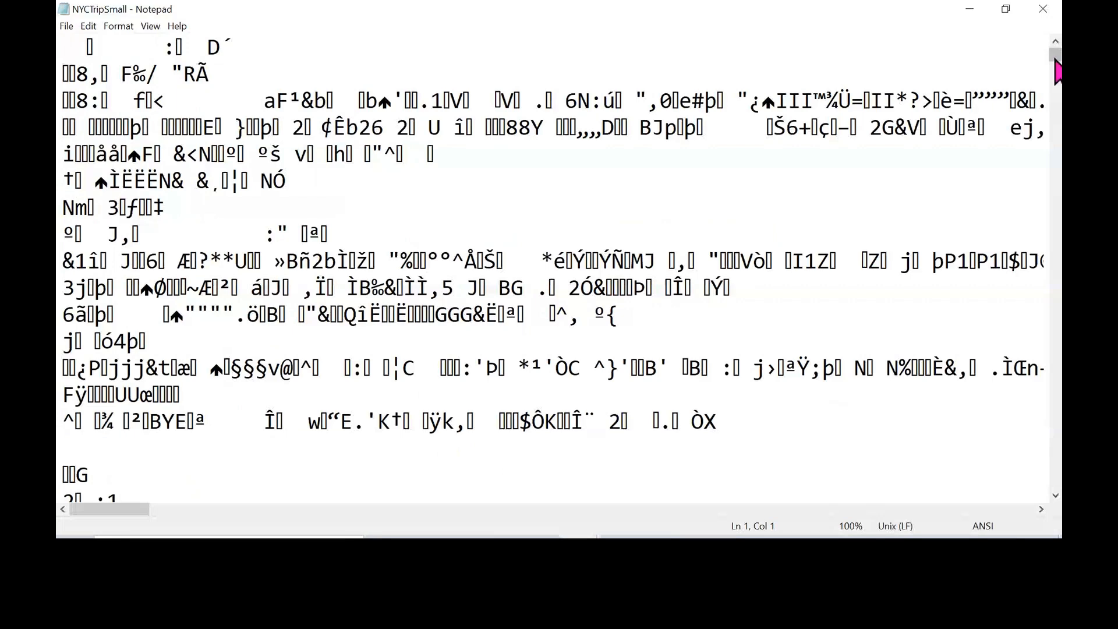
{"action": "scroll", "coordinate": [1055, 70], "scroll_direction": "up", "scroll_amount": 10}
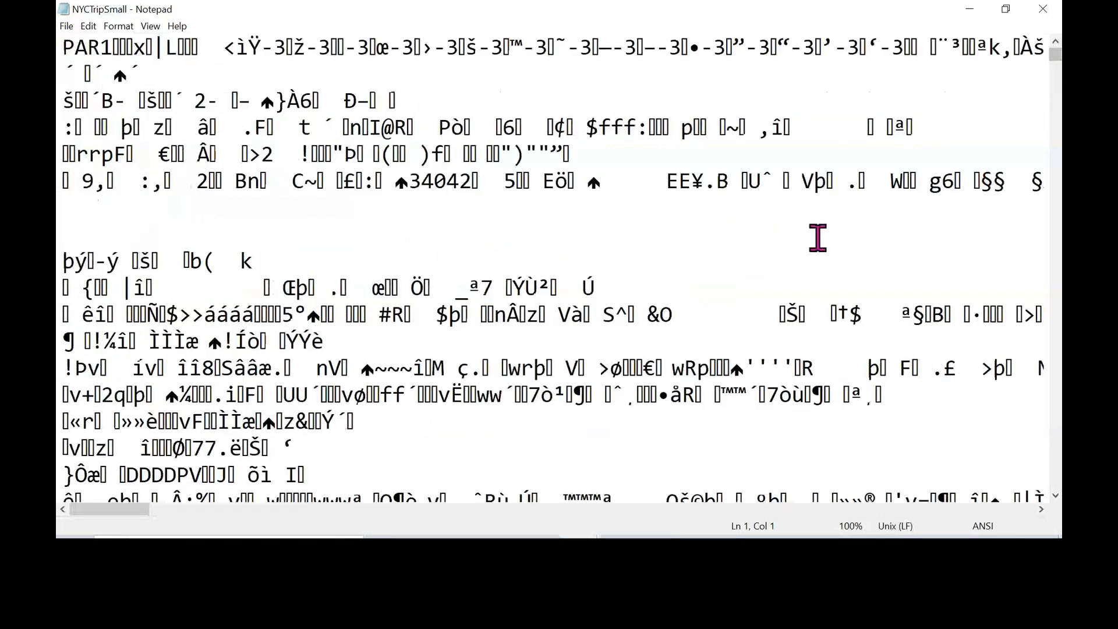
{"action": "left_click", "coordinate": [969, 9]}
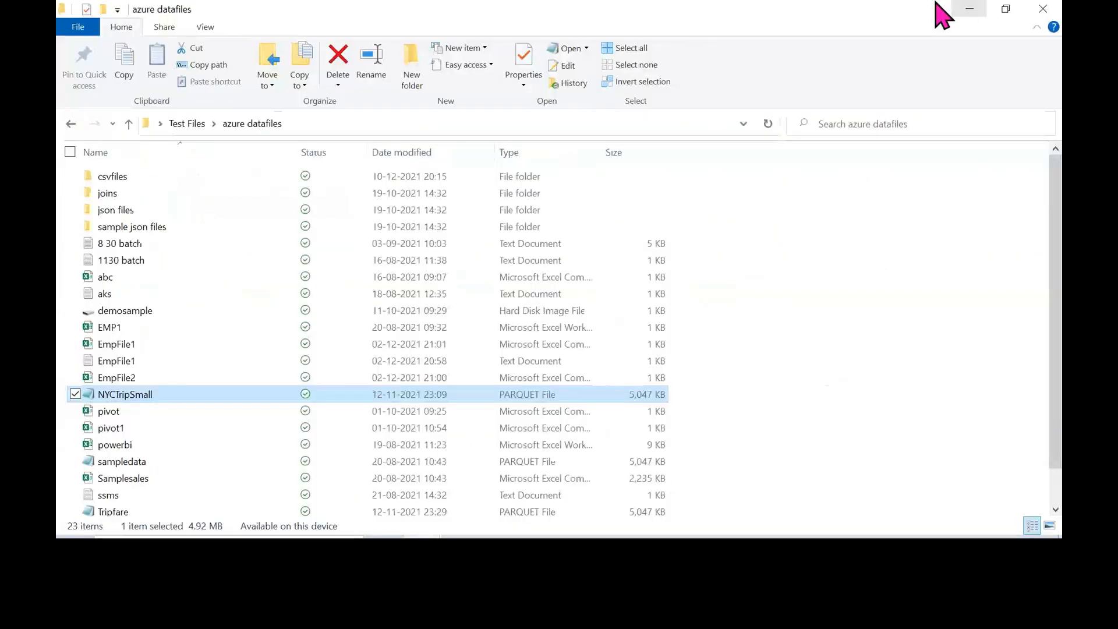
{"action": "left_click", "coordinate": [968, 9]}
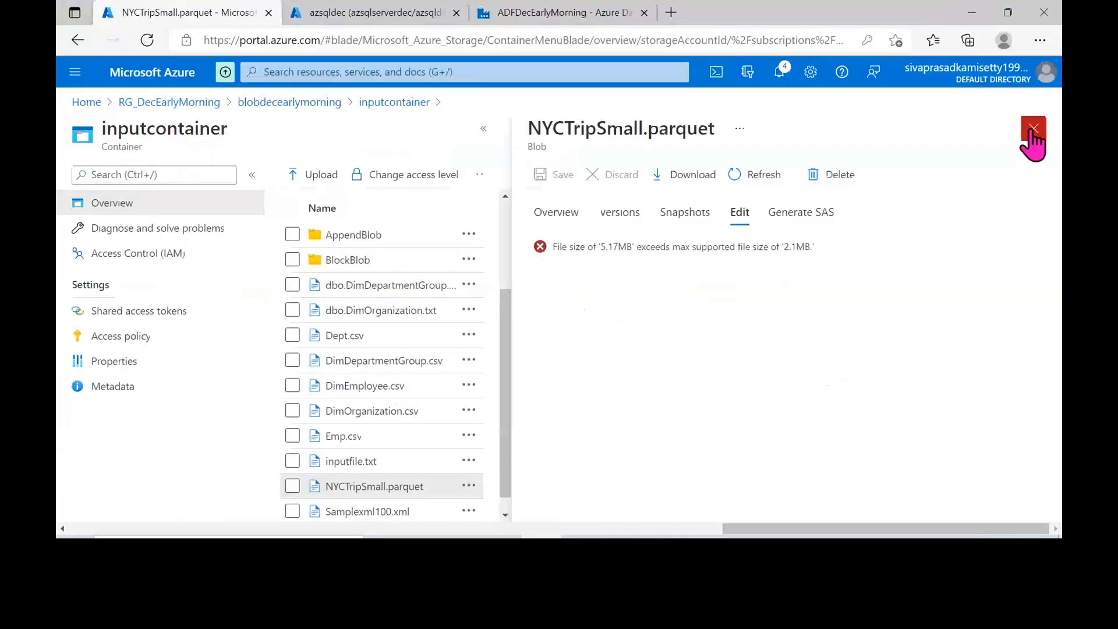
- Return to PL_Parquet in Data Factory and start a new source dataset for Copy data1 on Azure Blob Storage
{"action": "left_click", "coordinate": [1033, 128]}
{"action": "left_click", "coordinate": [574, 13]}
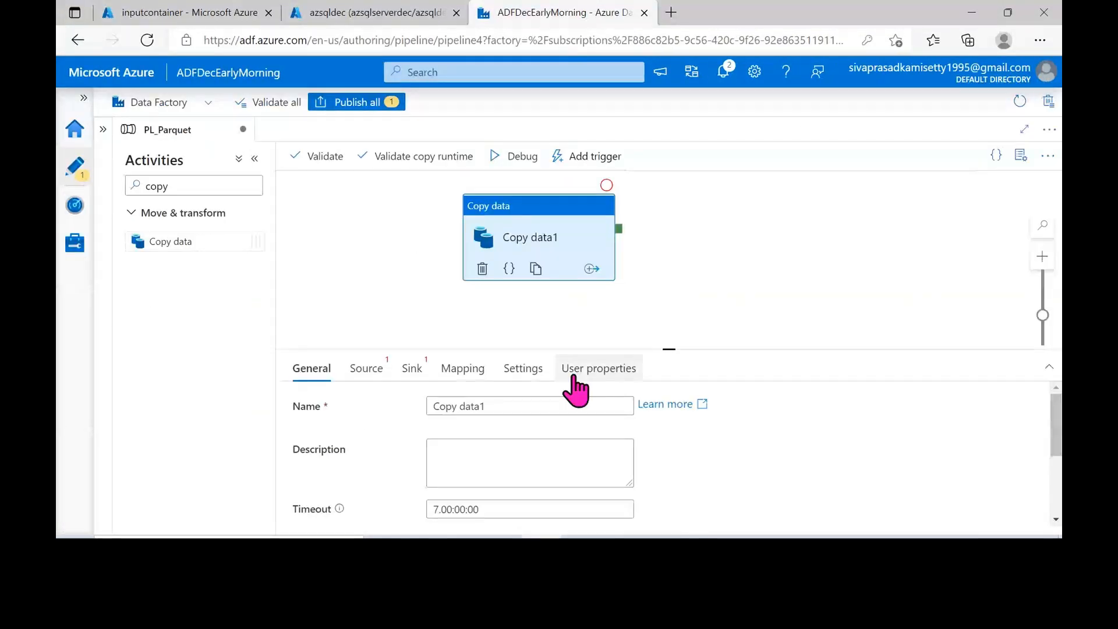
{"action": "left_click_drag", "start_coordinate": [581, 222], "coordinate": [607, 213]}
{"action": "left_click_drag", "start_coordinate": [631, 349], "coordinate": [631, 269]}
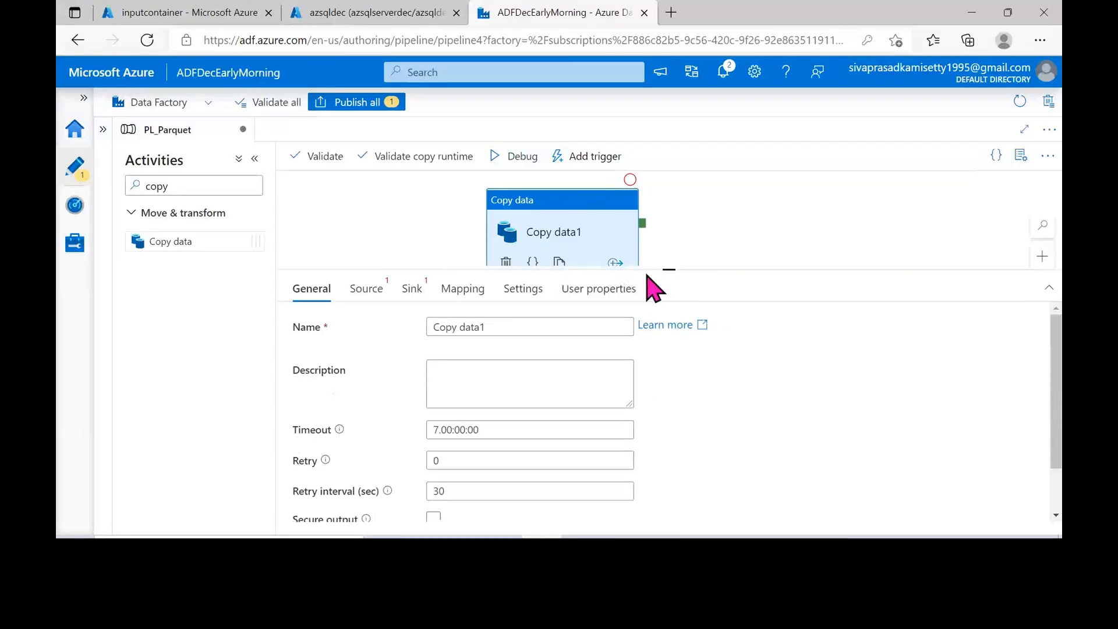
{"action": "left_click", "coordinate": [368, 289]}
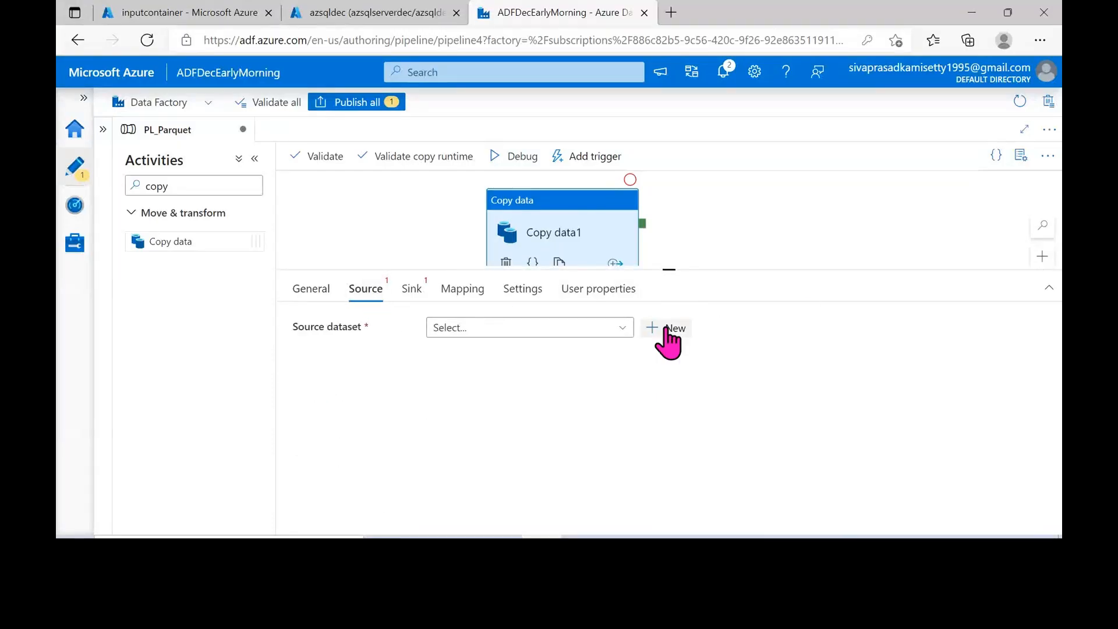
{"action": "left_click", "coordinate": [665, 329]}
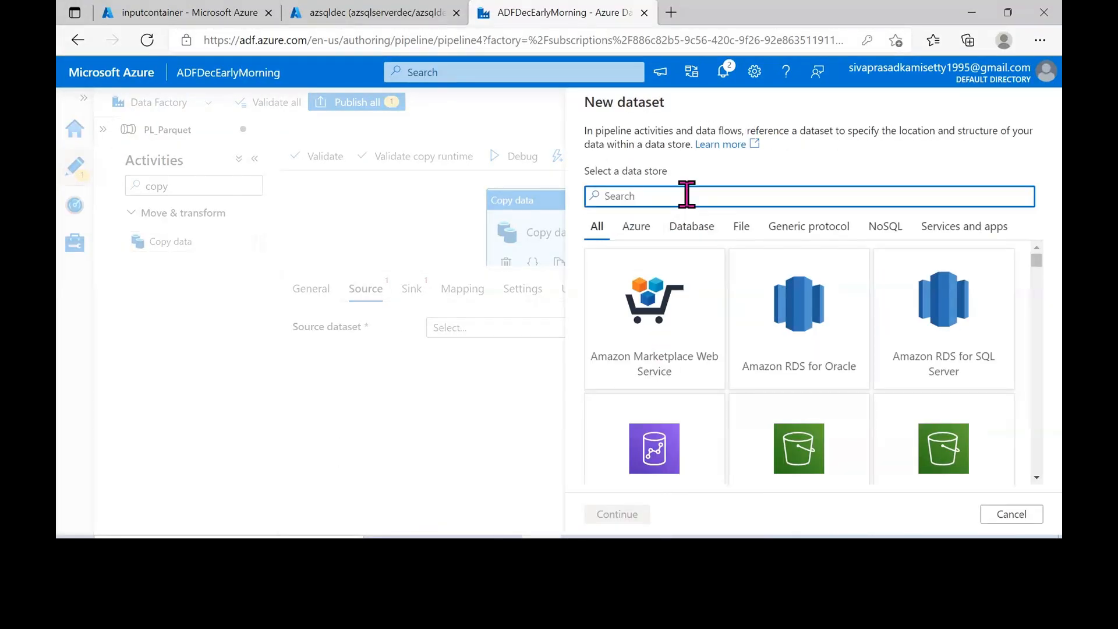
{"action": "type", "text": "blo"}
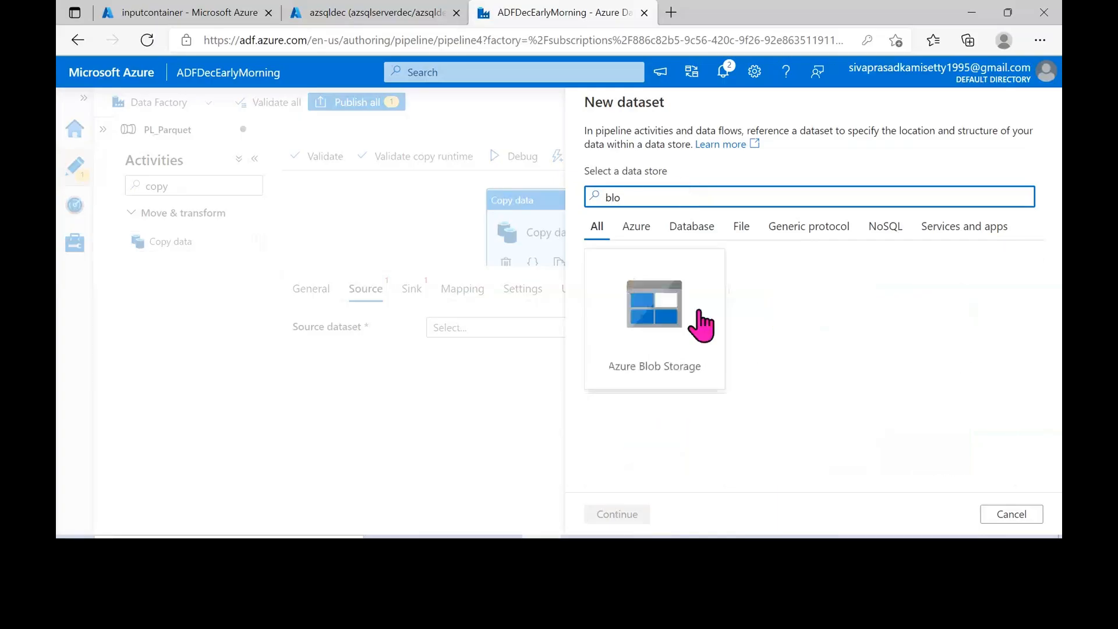
{"action": "left_click", "coordinate": [699, 325]}
{"action": "left_click", "coordinate": [632, 512]}
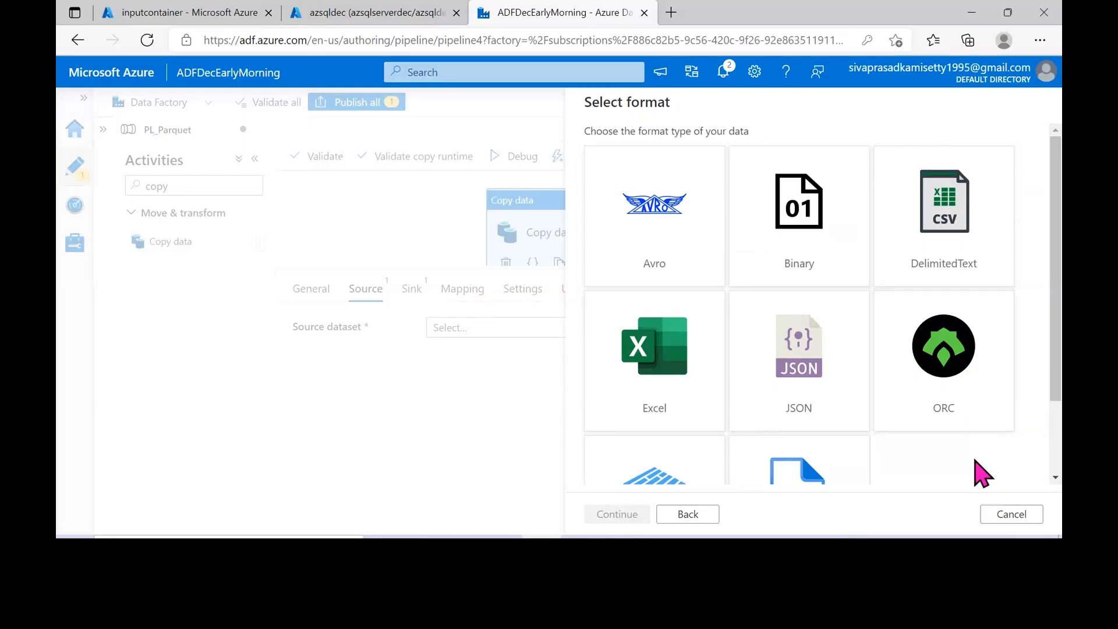
- Review the available format types and choose Parquet for the new source dataset
{"action": "scroll", "coordinate": [975, 472], "scroll_direction": "down", "scroll_amount": 2}
{"action": "scroll", "coordinate": [978, 420], "scroll_direction": "up", "scroll_amount": 2}
{"action": "scroll", "coordinate": [836, 326], "scroll_direction": "down", "scroll_amount": 2}
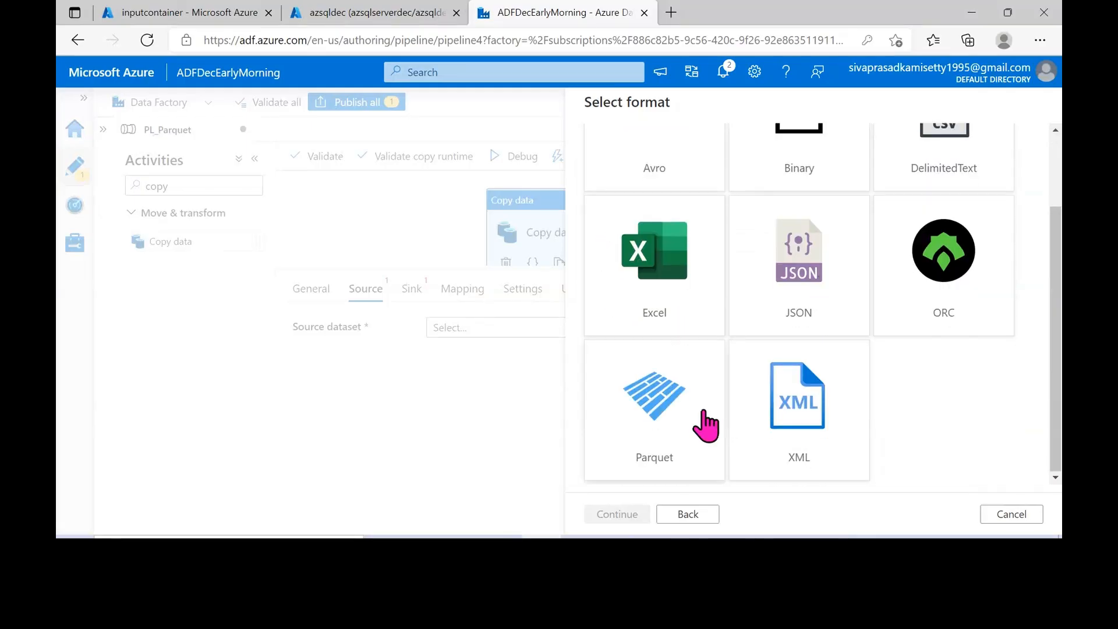
{"action": "scroll", "coordinate": [946, 457], "scroll_direction": "up", "scroll_amount": 2}
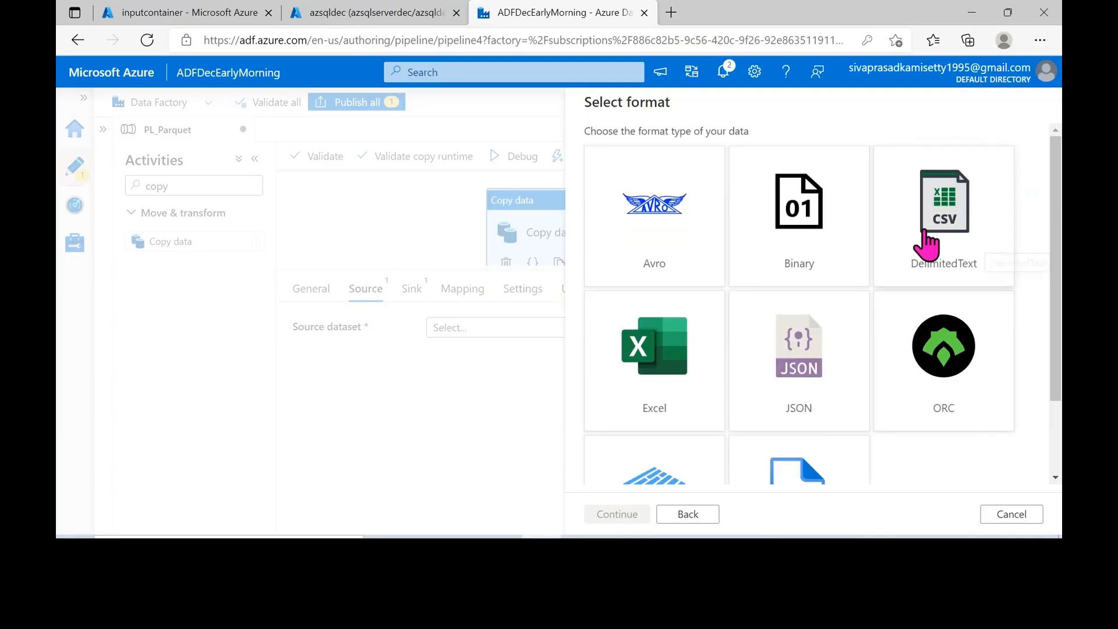
{"action": "scroll", "coordinate": [926, 444], "scroll_direction": "down", "scroll_amount": 2}
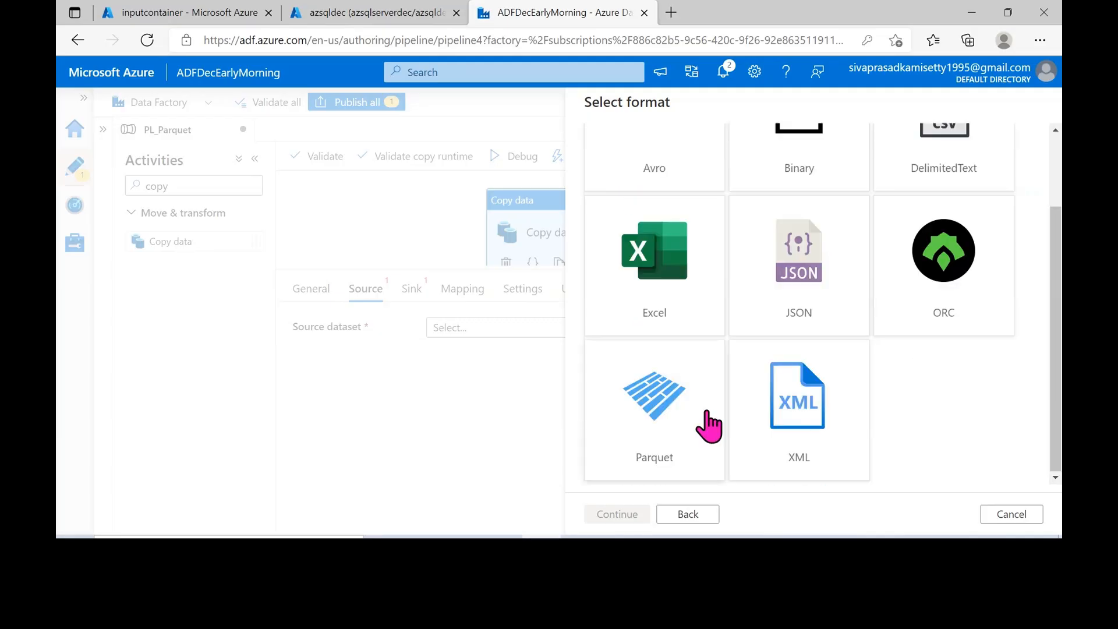
{"action": "left_click", "coordinate": [709, 427]}
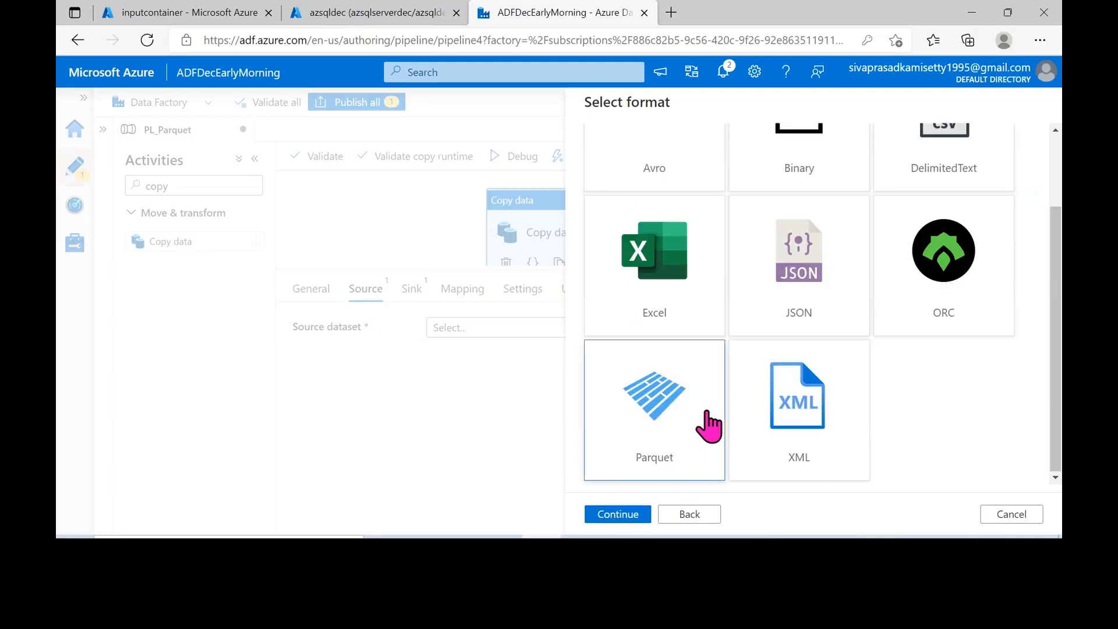
{"action": "left_click", "coordinate": [617, 515]}
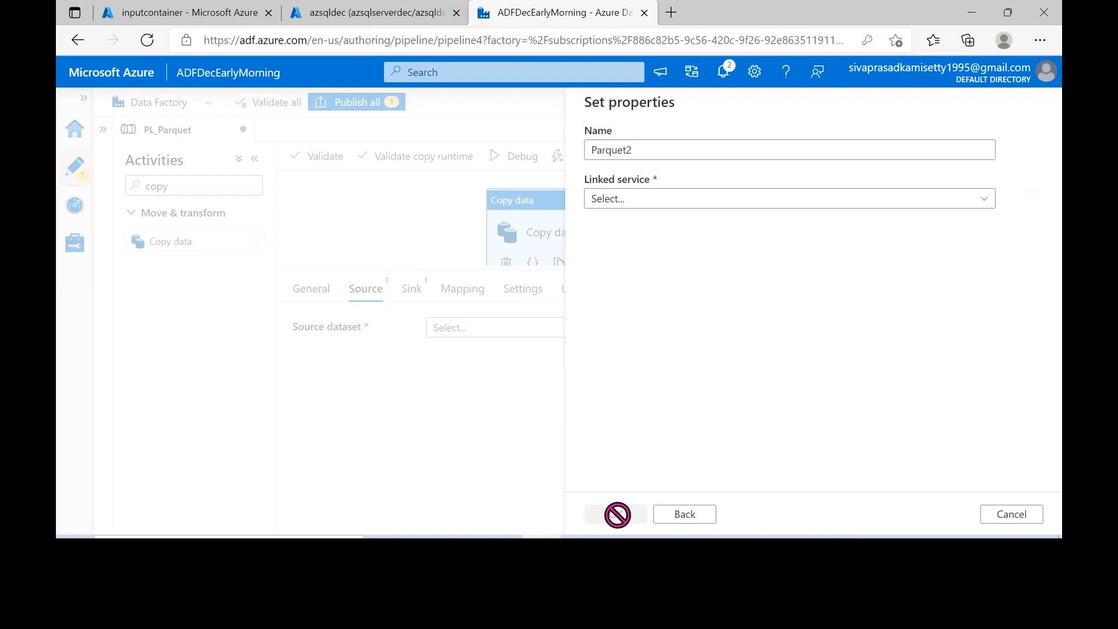
- Name the new parquet source dataset DS_Blob_Parquet
{"action": "double_click", "coordinate": [675, 150]}
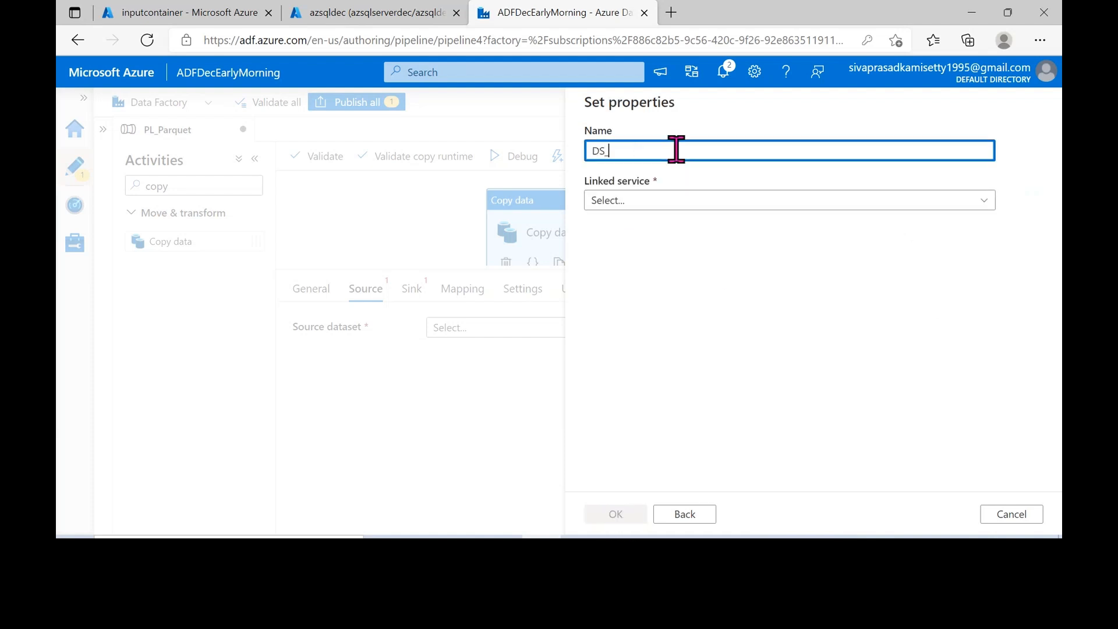
{"action": "type", "text": "DS_Parquet"}
{"action": "left_click", "coordinate": [685, 200]}
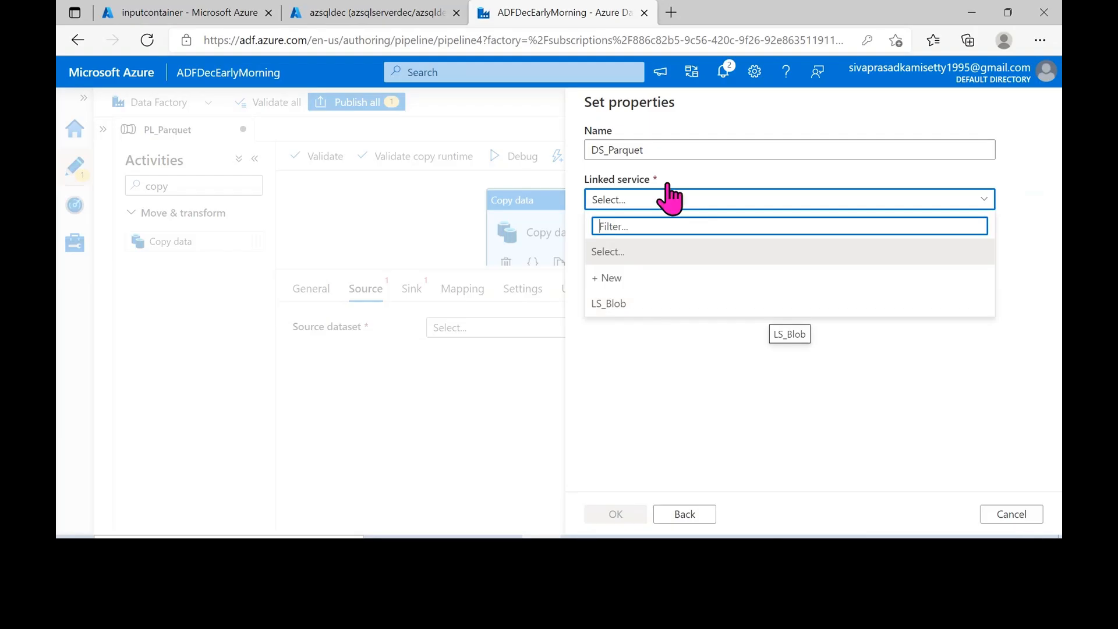
{"action": "left_click", "coordinate": [610, 151]}
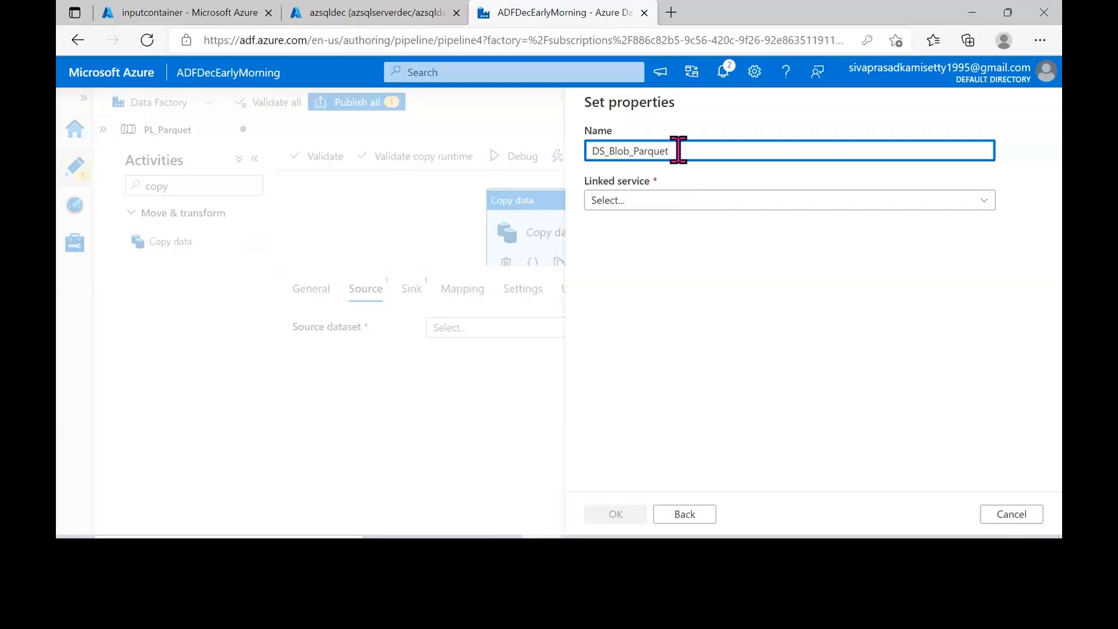
- Assign the LS_Blob linked service to the DS_Blob_Parquet dataset
{"action": "double_click", "coordinate": [622, 151]}
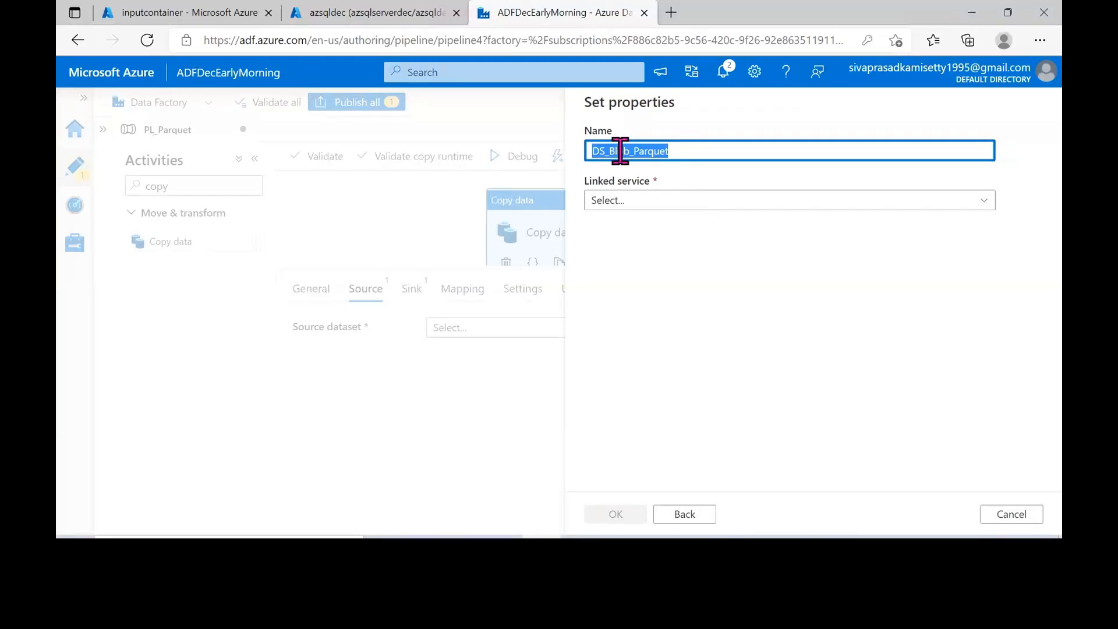
{"action": "left_click", "coordinate": [619, 151]}
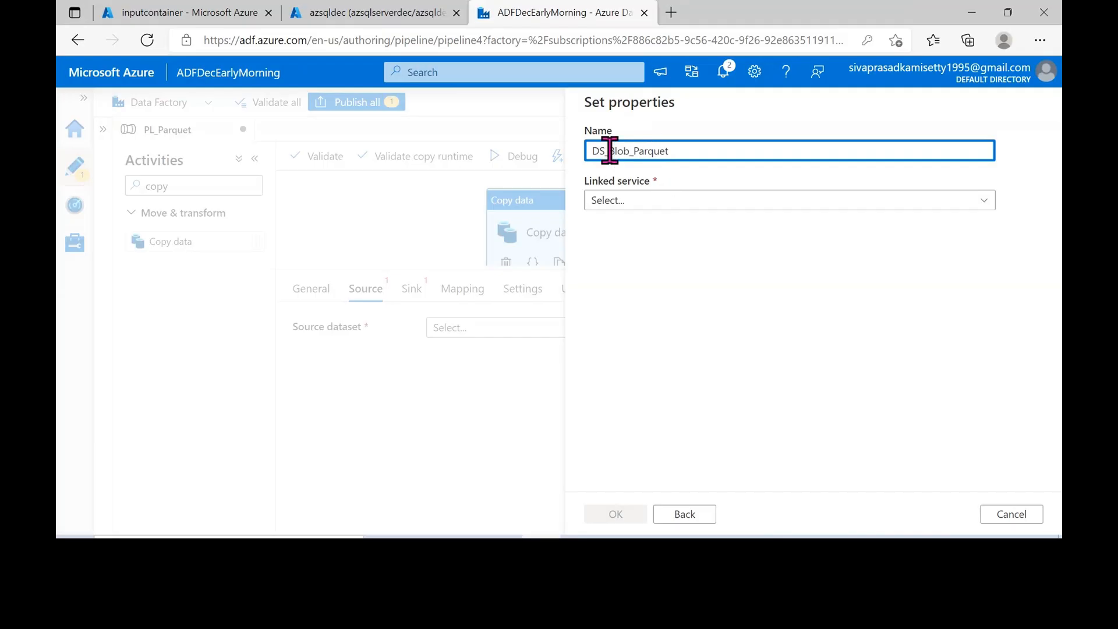
{"action": "left_click", "coordinate": [624, 201]}
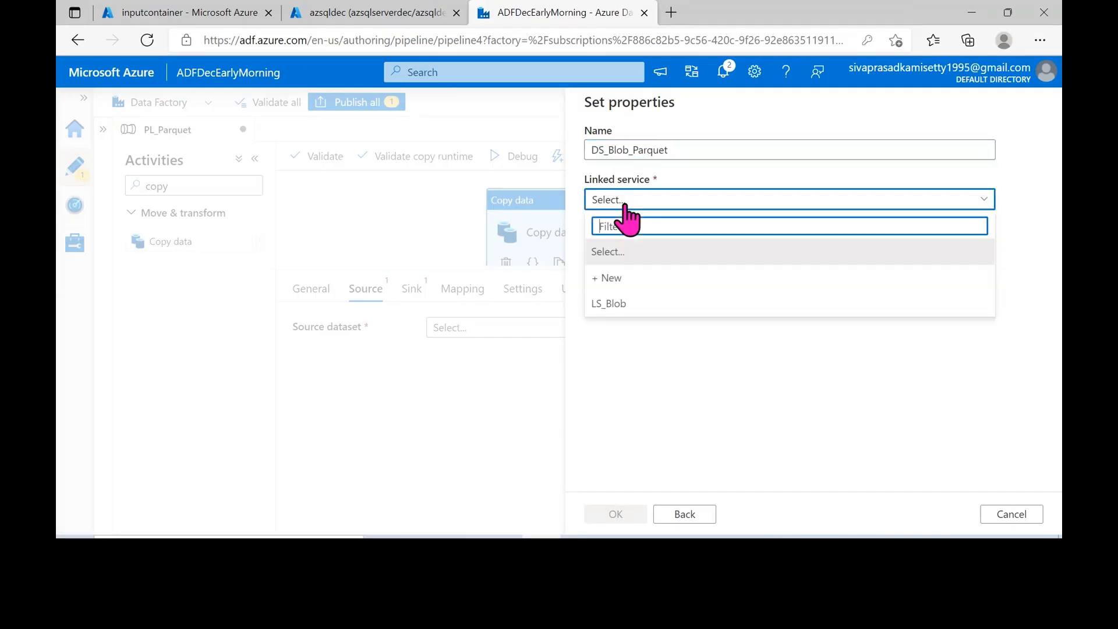
{"action": "left_click", "coordinate": [630, 306]}
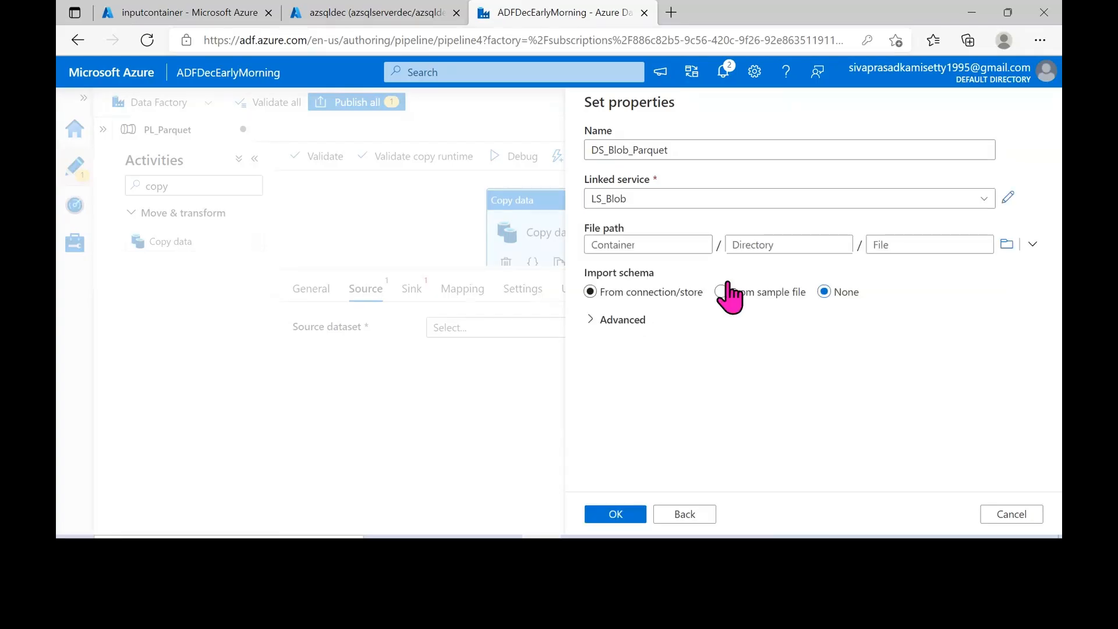
- Point DS_Blob_Parquet to NYCTripSmall.parquet in inputcontainer and create the dataset as the copy source
{"action": "left_click", "coordinate": [1004, 247]}
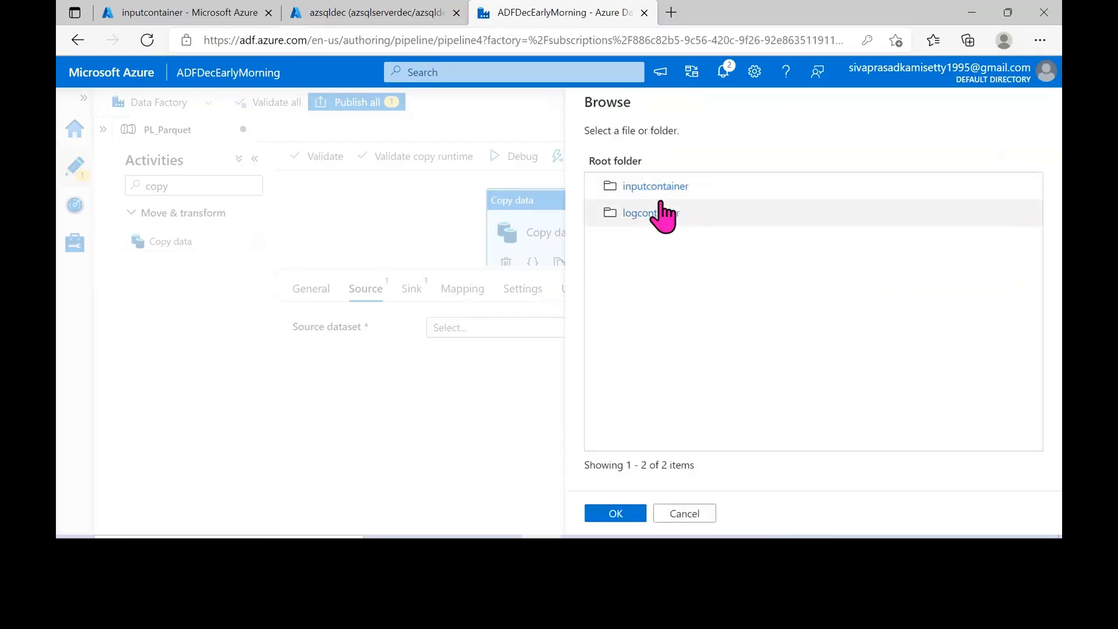
{"action": "left_click", "coordinate": [655, 186]}
{"action": "scroll", "coordinate": [780, 396], "scroll_direction": "down", "scroll_amount": 2}
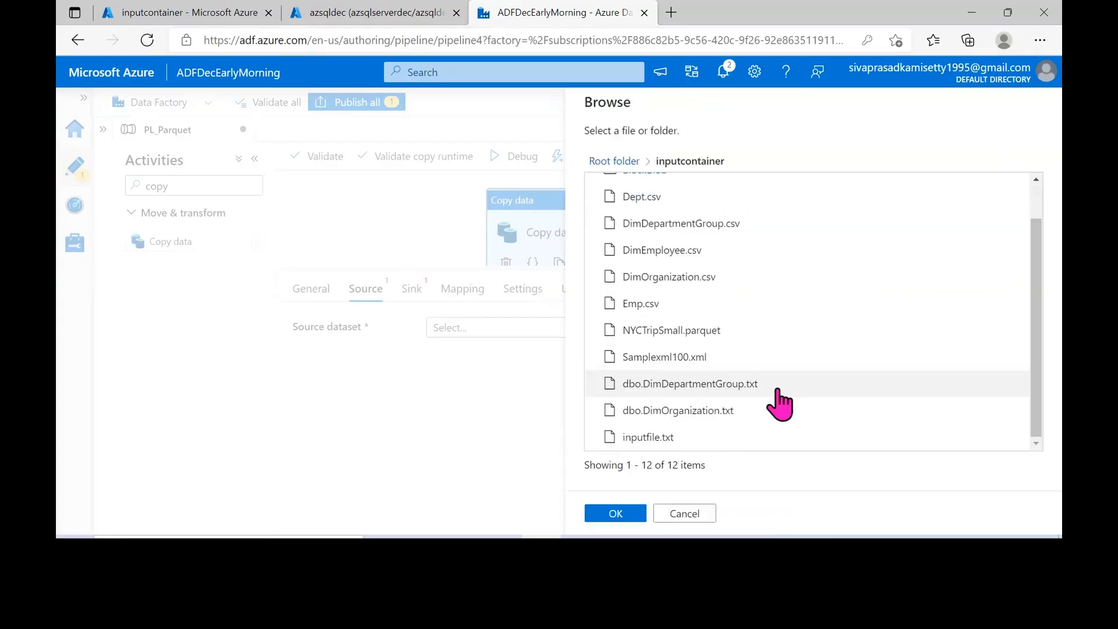
{"action": "left_click", "coordinate": [676, 333]}
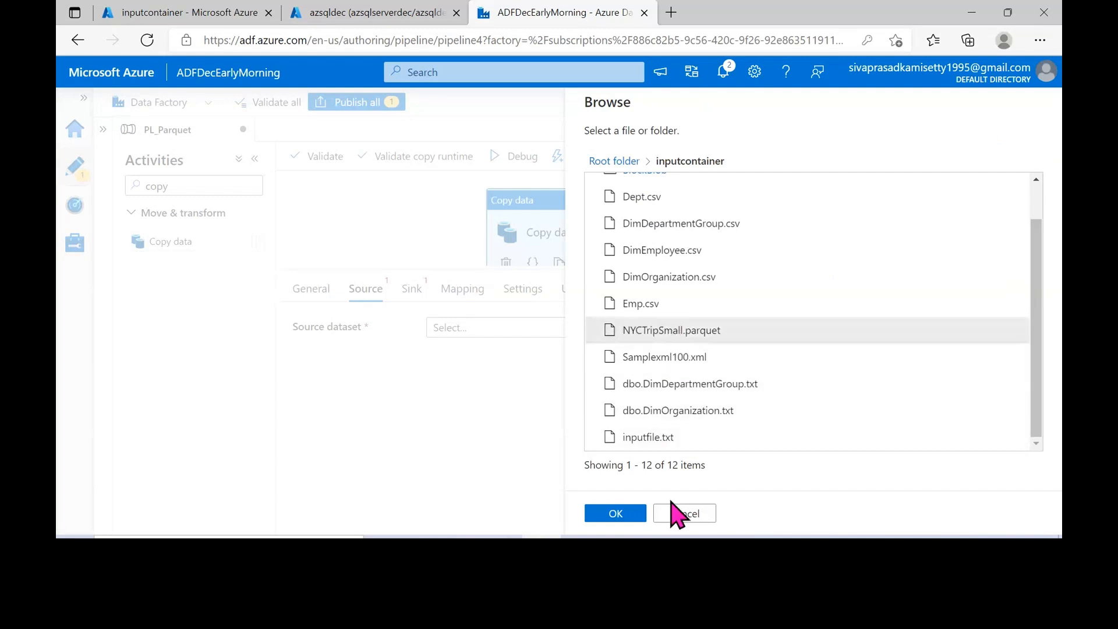
{"action": "left_click", "coordinate": [624, 515]}
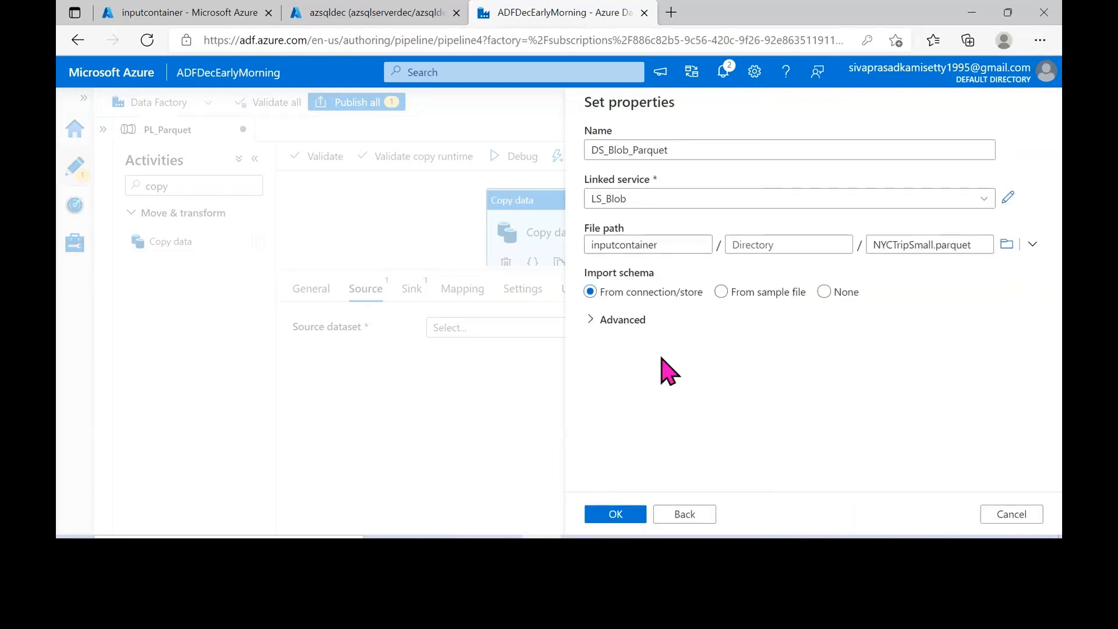
{"action": "left_click", "coordinate": [620, 520]}
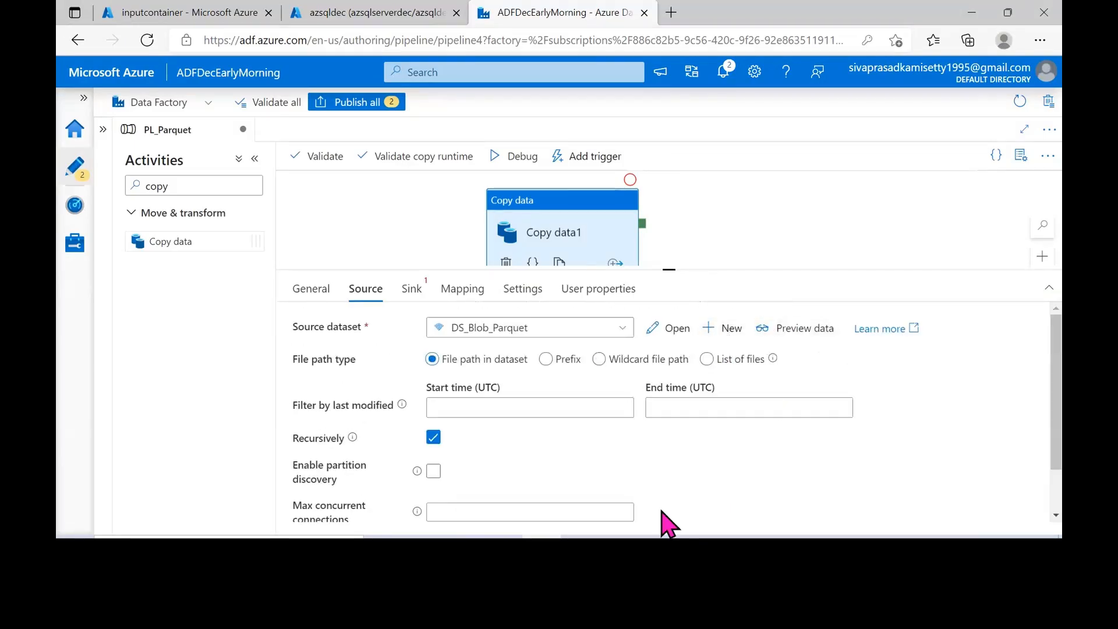
- Start another source dataset on Azure Blob Storage, review the offered format types, and return to the data store choice
{"action": "mouse_move", "coordinate": [578, 536]}
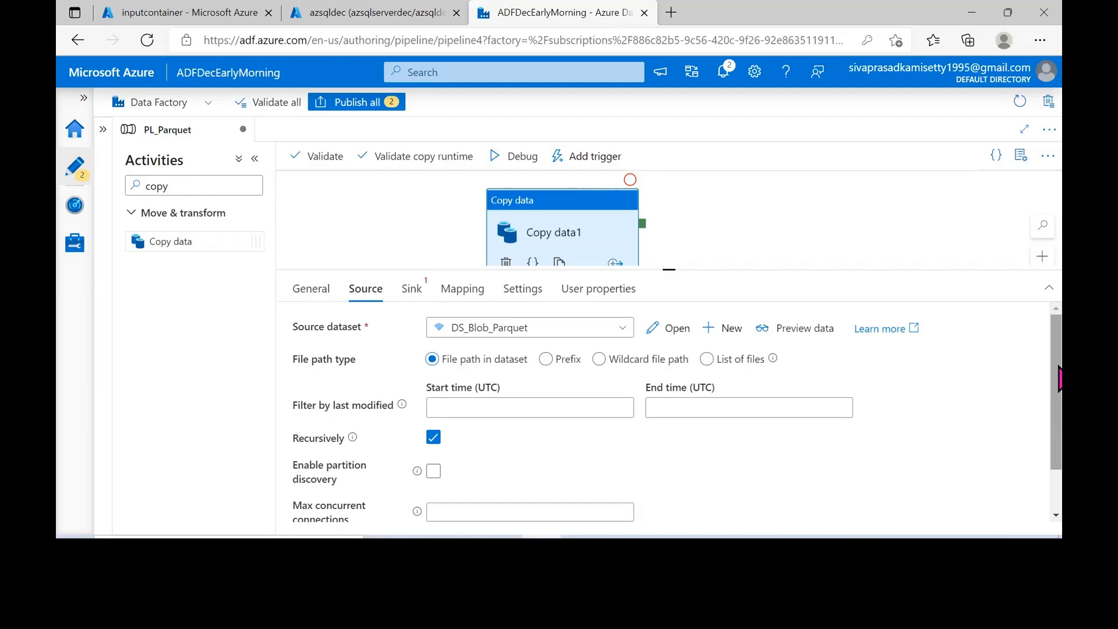
{"action": "left_click", "coordinate": [728, 338]}
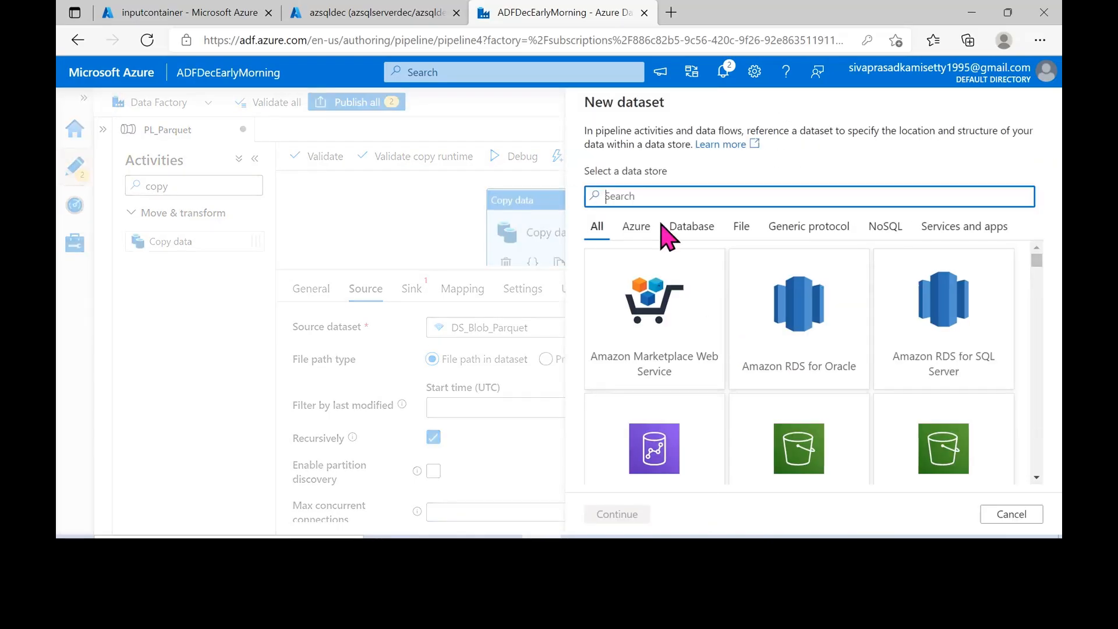
{"action": "type", "text": "blo"}
{"action": "left_click", "coordinate": [667, 314]}
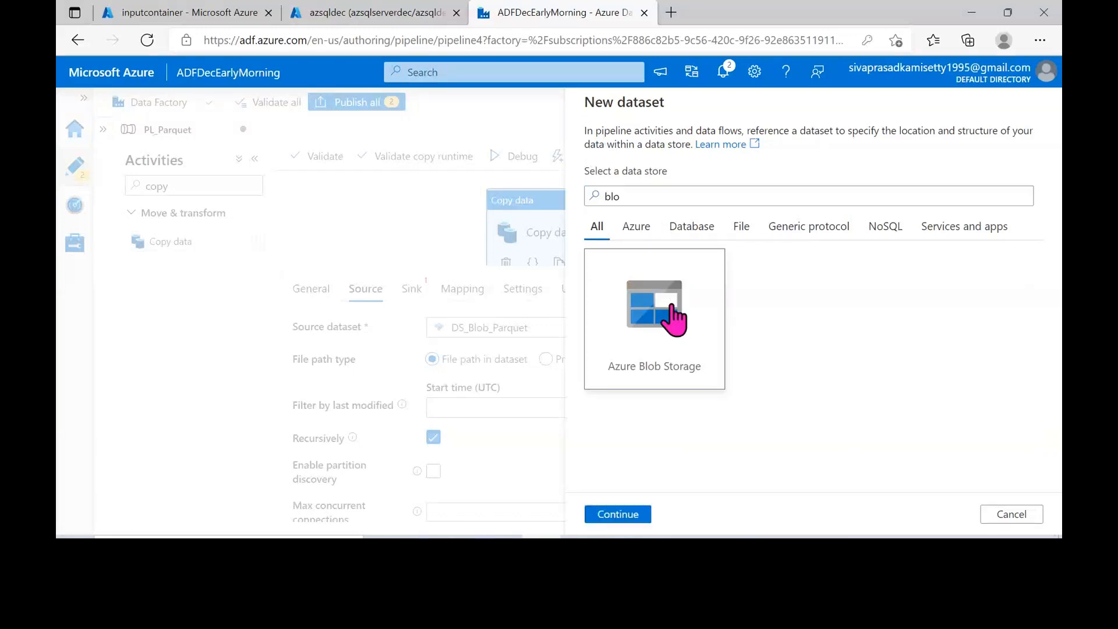
{"action": "left_click", "coordinate": [641, 516]}
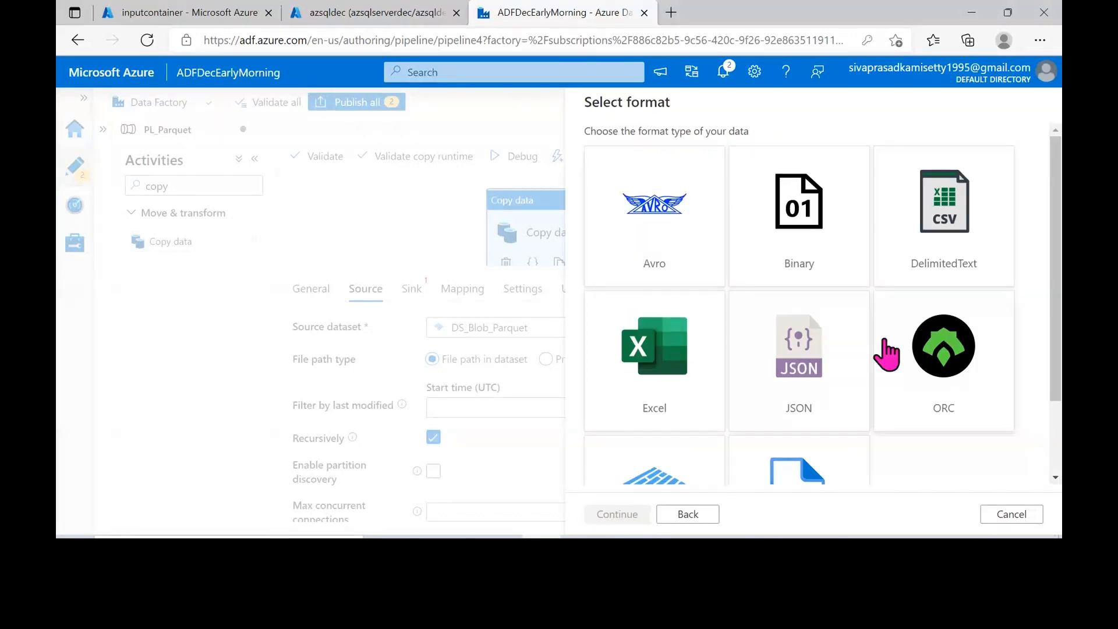
{"action": "scroll", "coordinate": [815, 391], "scroll_direction": "down", "scroll_amount": 2}
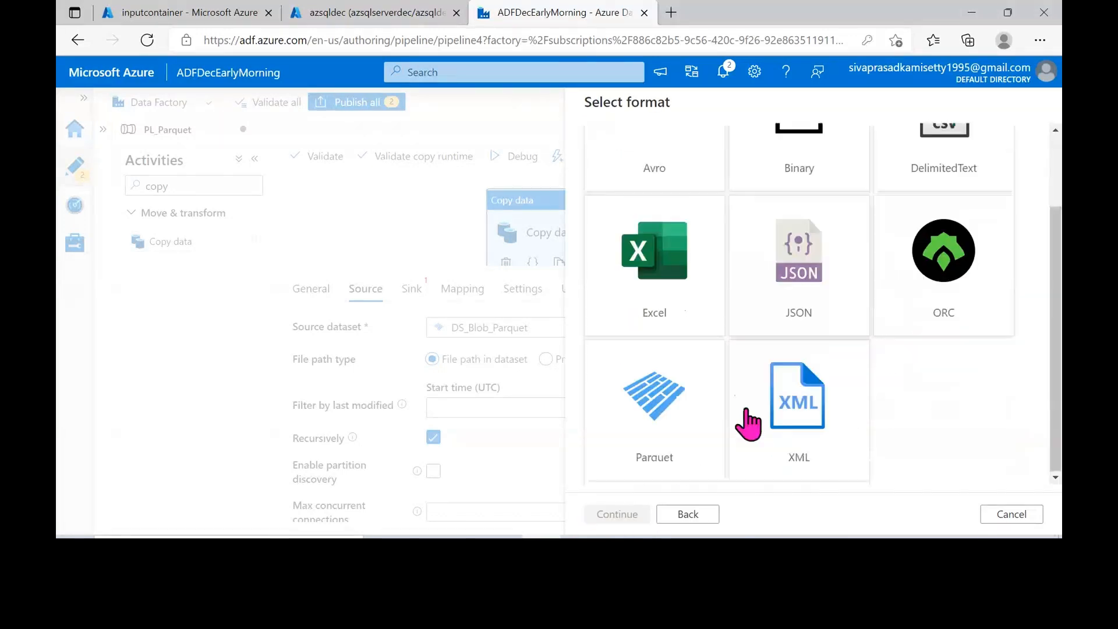
{"action": "left_click", "coordinate": [693, 515]}
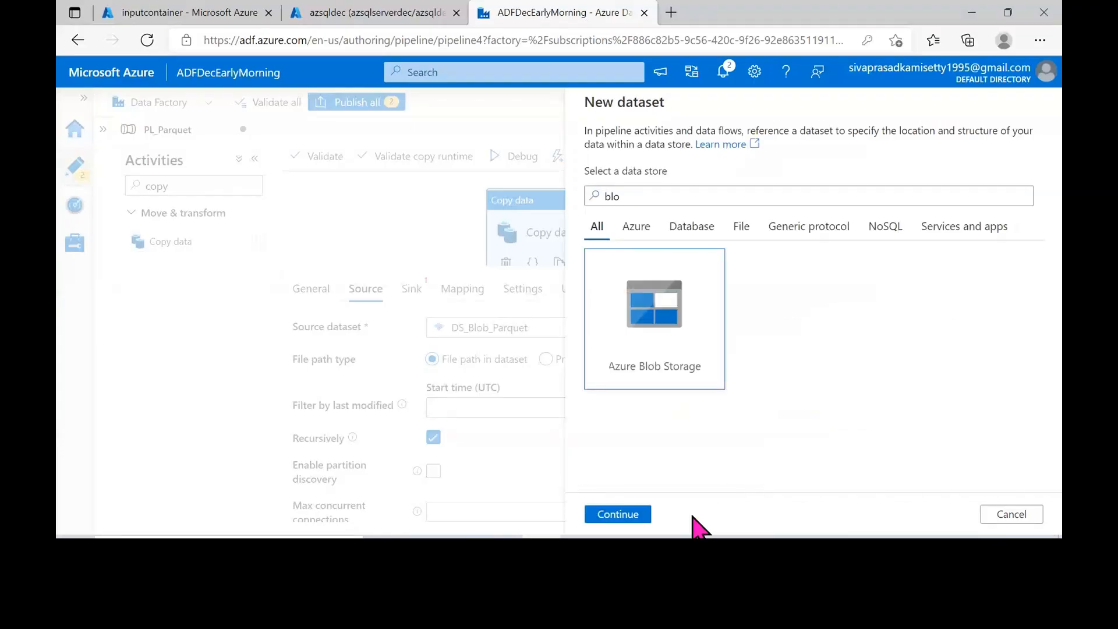
- Check NYCTripSmall.parquet in inputcontainer and in the local azure datafiles folder, and cancel the extra new dataset in Data Factory
{"action": "left_click", "coordinate": [214, 13]}
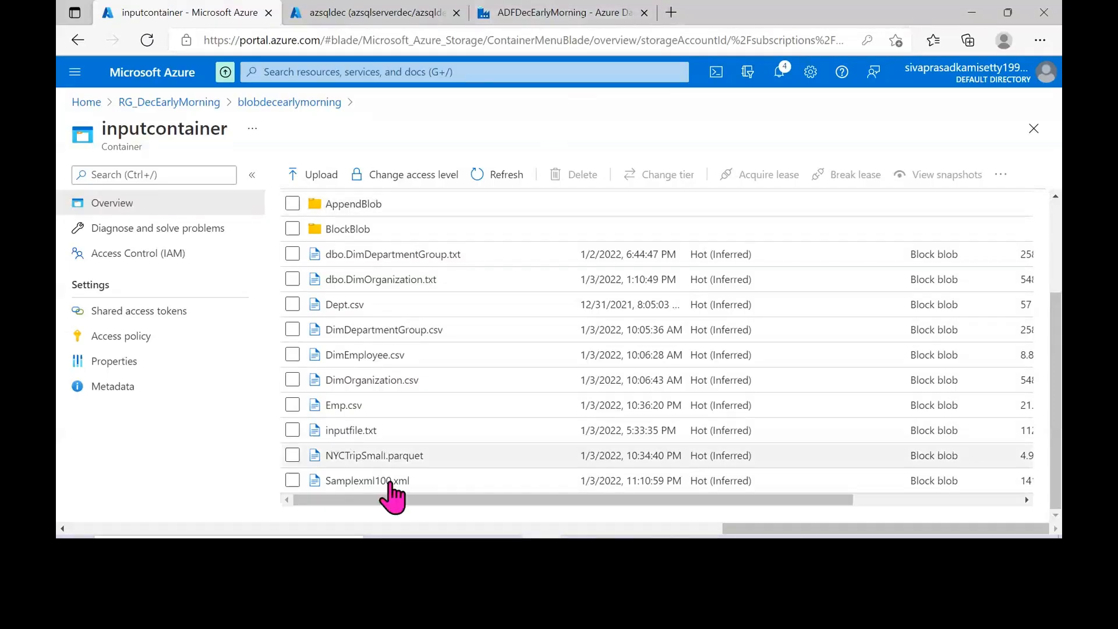
{"action": "left_click_drag", "start_coordinate": [417, 466], "coordinate": [321, 459]}
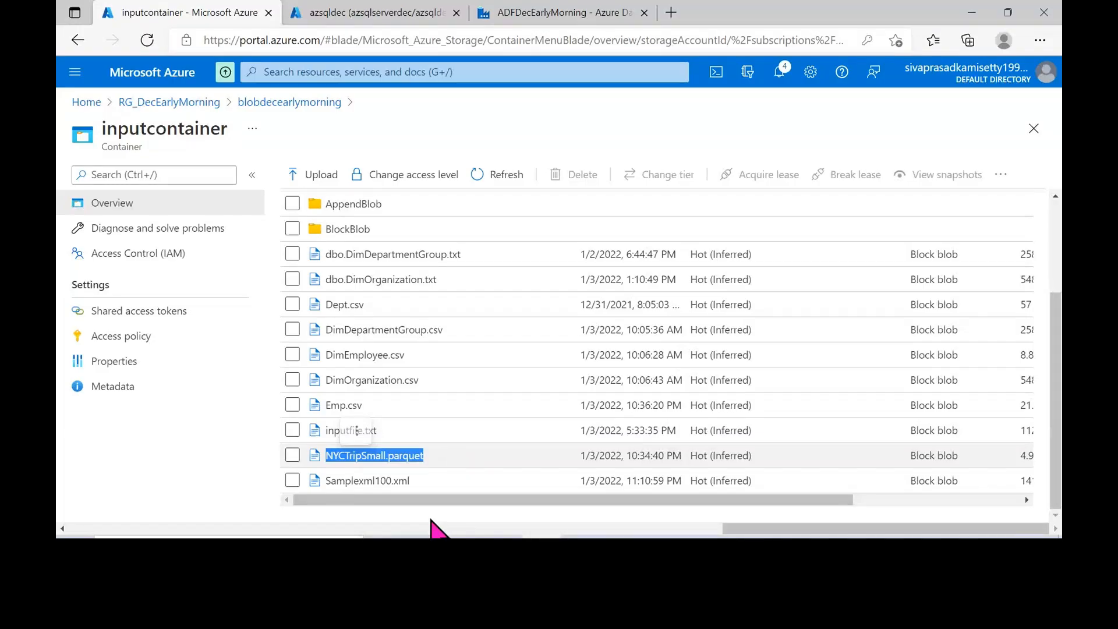
{"action": "mouse_move", "coordinate": [433, 530]}
{"action": "left_click", "coordinate": [562, 499]}
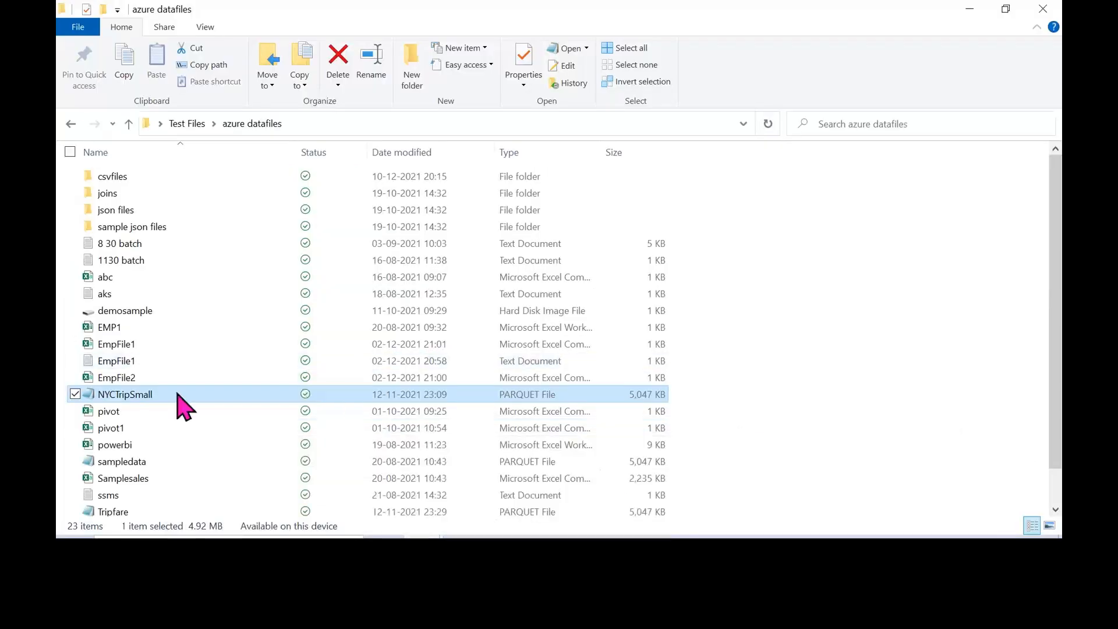
{"action": "left_click", "coordinate": [964, 11]}
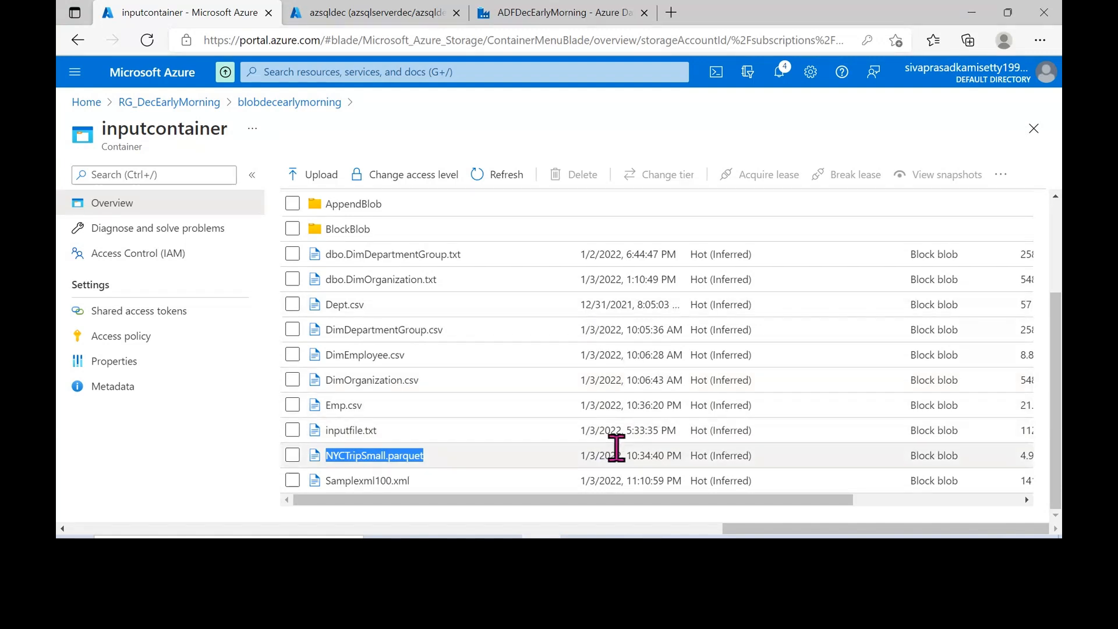
{"action": "left_click", "coordinate": [556, 12]}
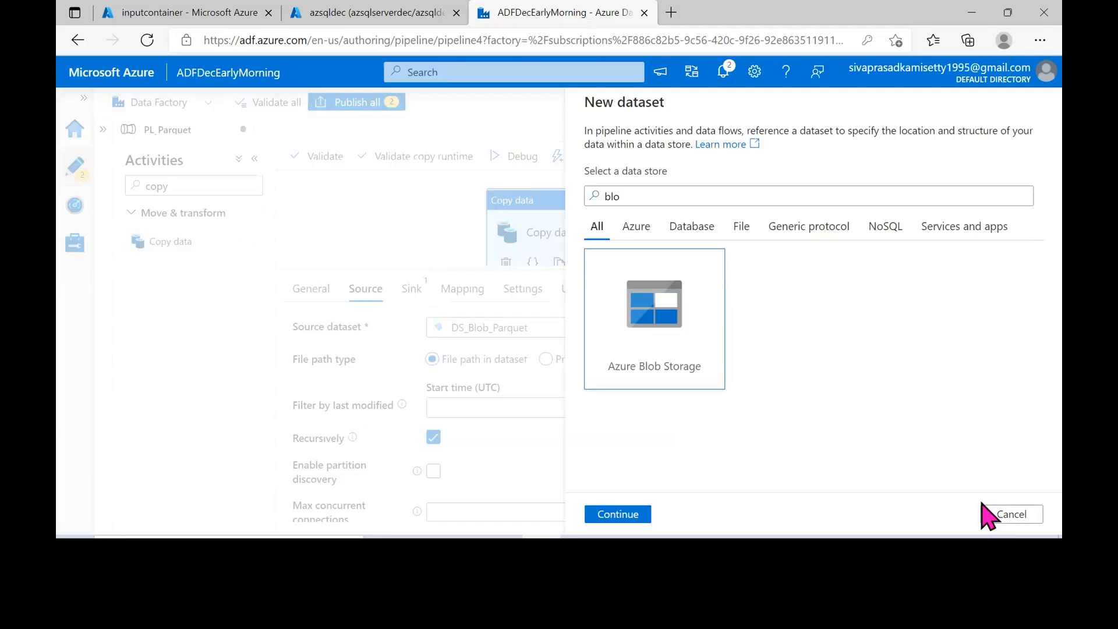
{"action": "left_click", "coordinate": [1029, 515]}
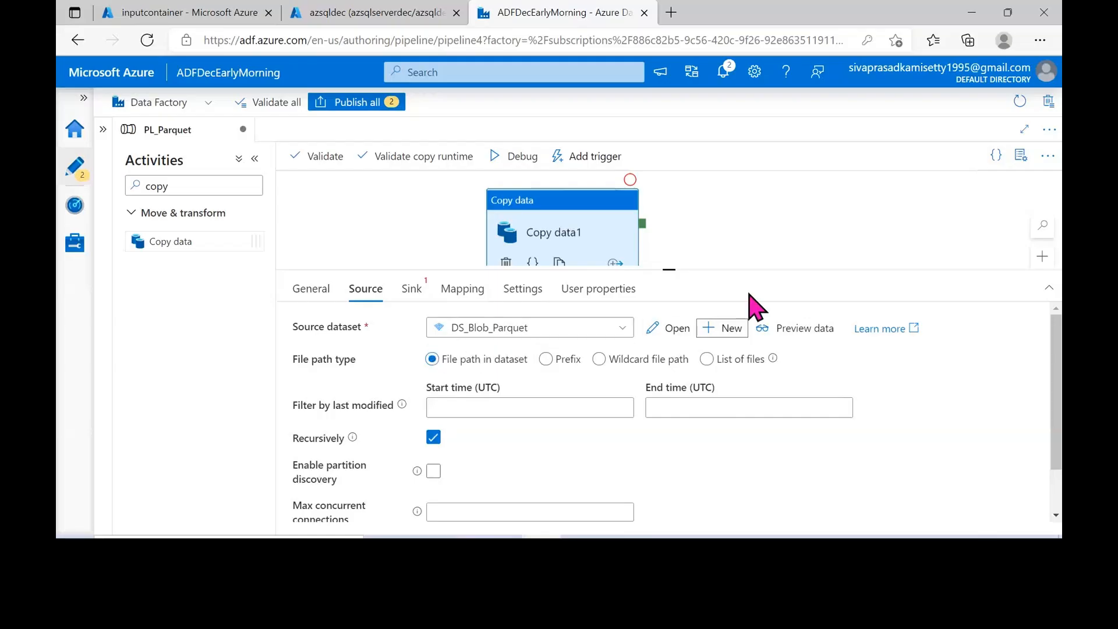
- Switch to Notepad and examine the raw contents of the NYCTripSmall parquet file again
{"action": "mouse_move", "coordinate": [681, 491]}
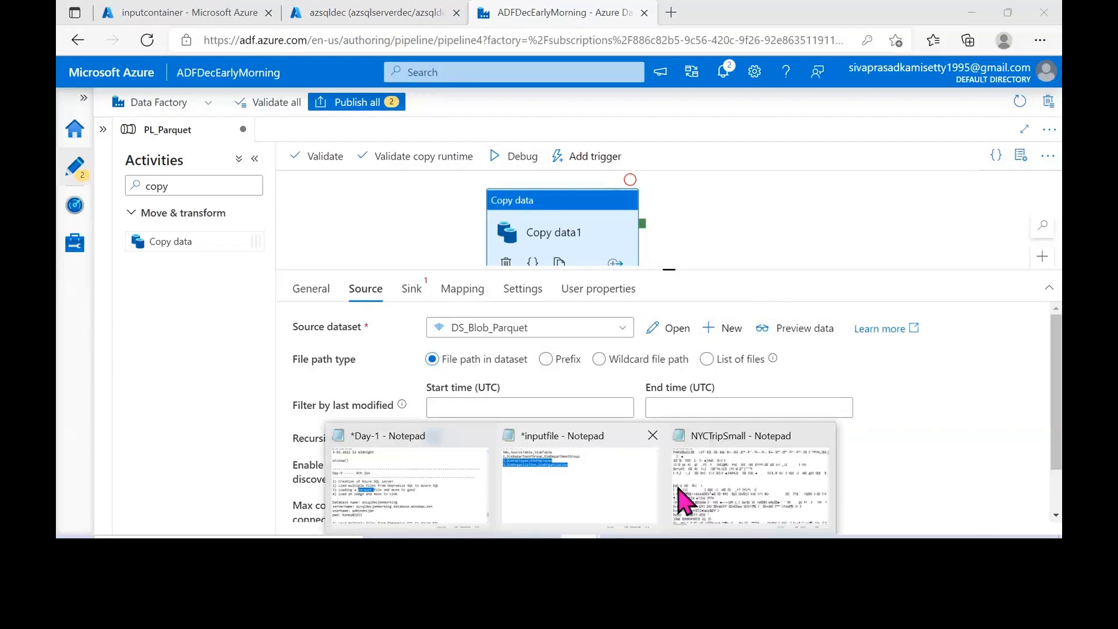
{"action": "left_click", "coordinate": [716, 481]}
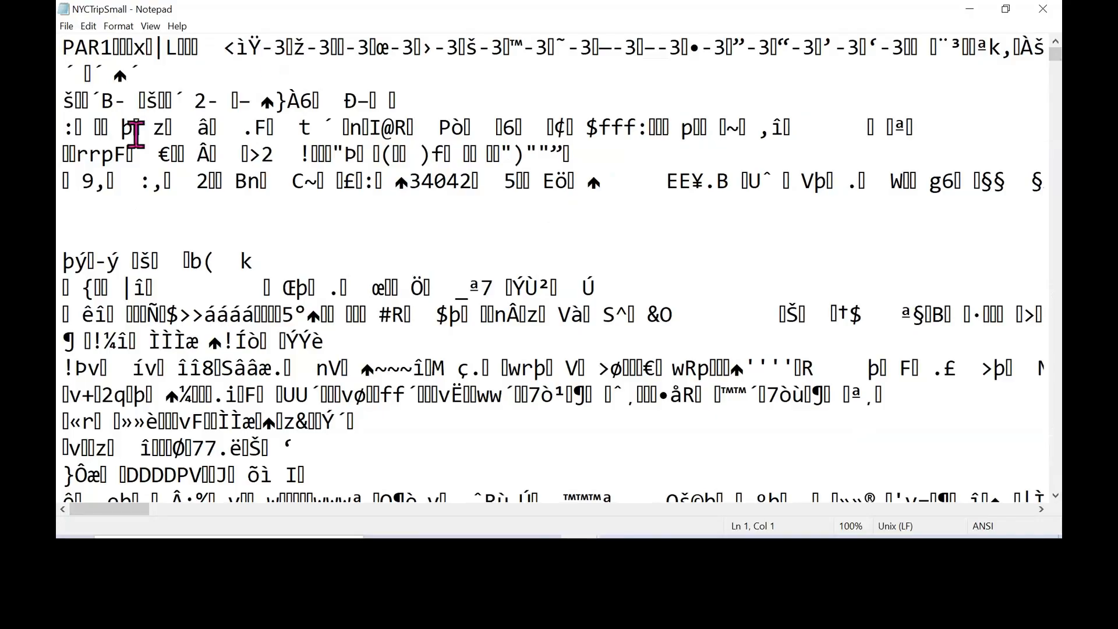
{"action": "left_click_drag", "start_coordinate": [142, 99], "coordinate": [317, 215]}
{"action": "left_click", "coordinate": [390, 243]}
{"action": "left_click", "coordinate": [579, 548]}
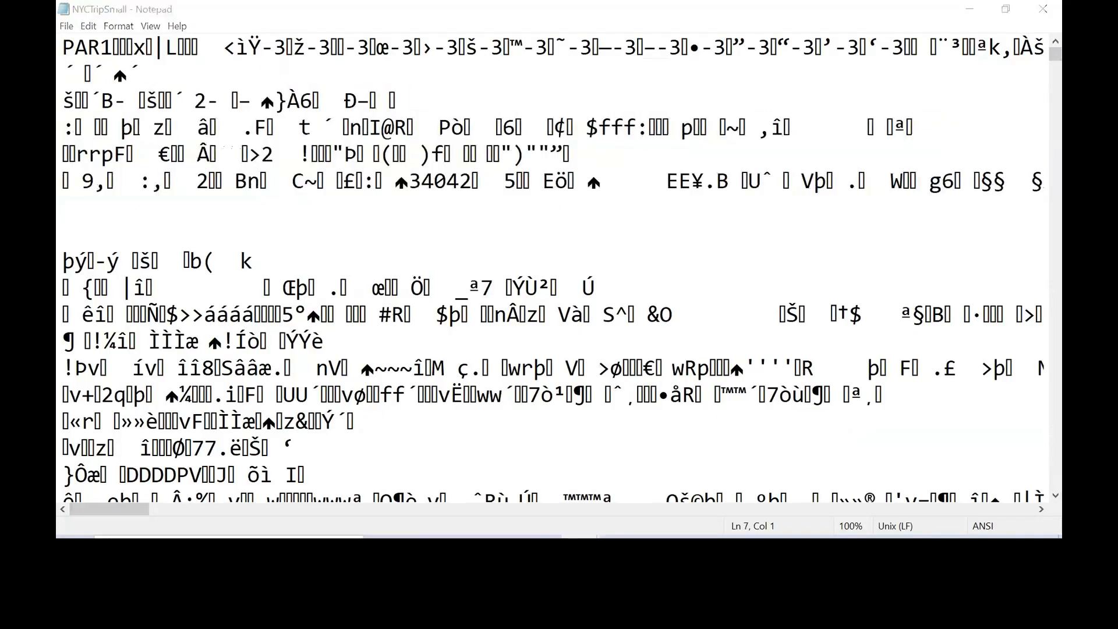
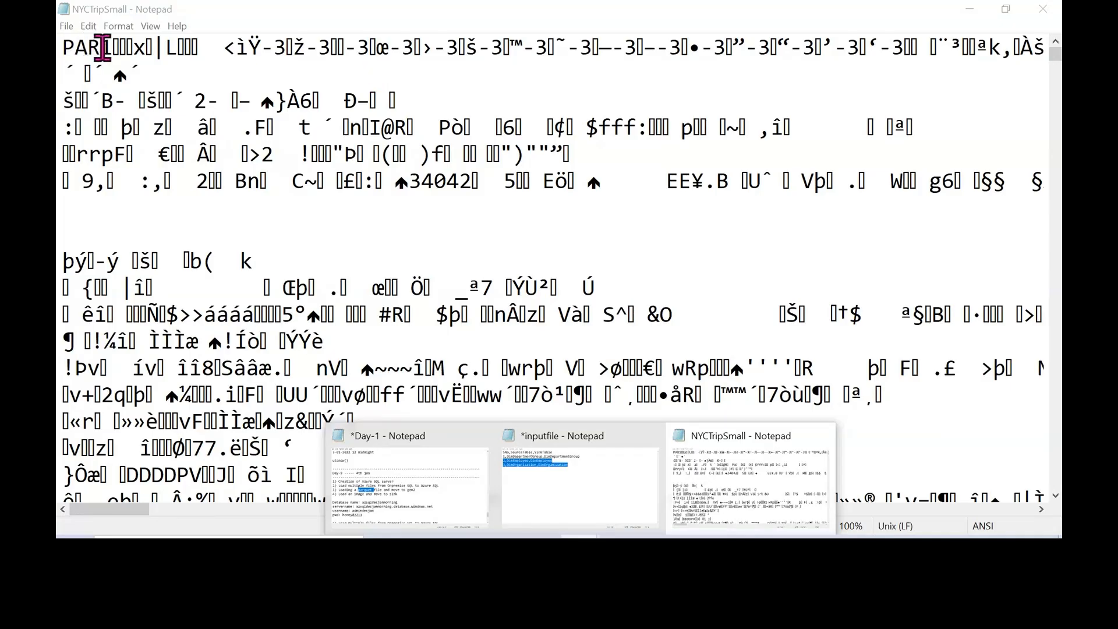
- Examine the PAR1 header at the start of the NYCTripSmall file in Notepad, then return to the PL_Parquet pipeline
{"action": "left_click_drag", "start_coordinate": [103, 47], "coordinate": [63, 48]}
{"action": "left_click", "coordinate": [215, 85]}
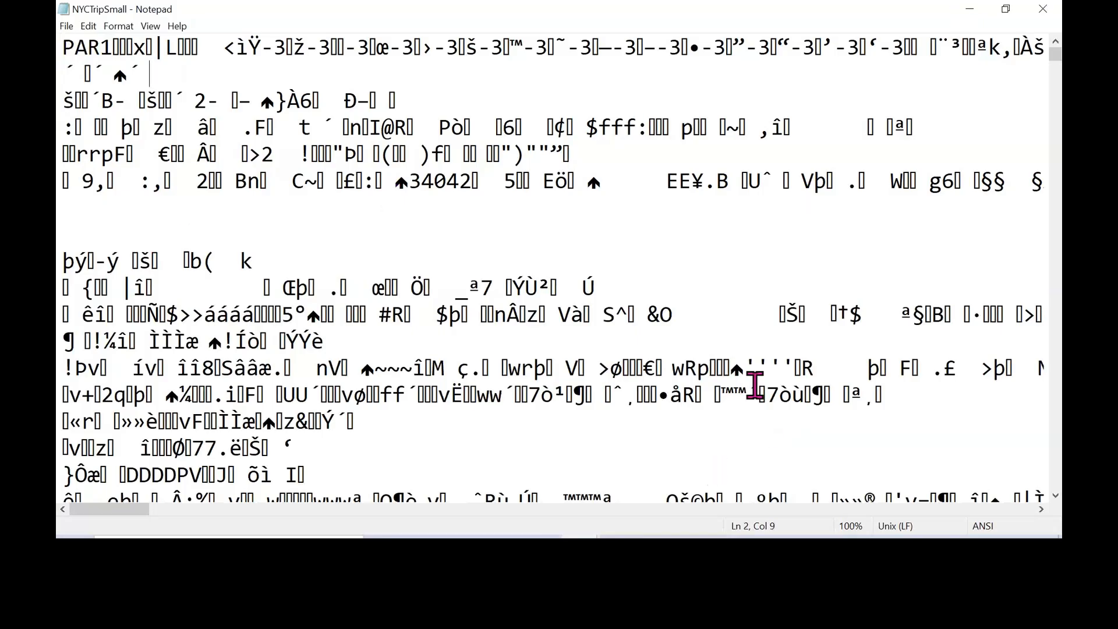
{"action": "left_click", "coordinate": [970, 9]}
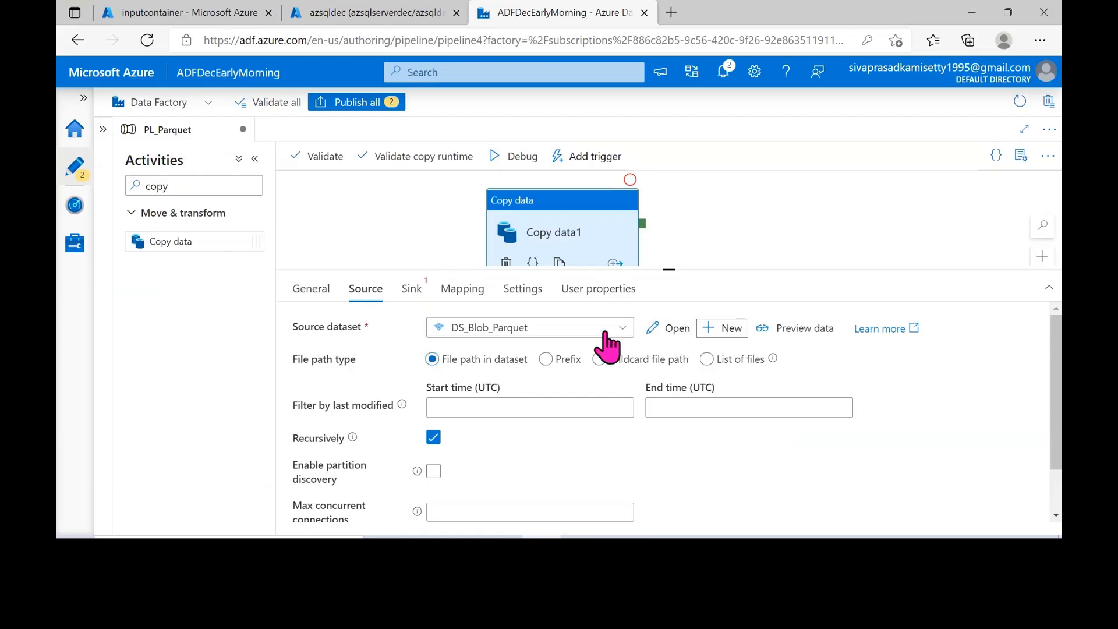
- Set the copy activity's sink dataset to DS_Blob and change that dataset's file name to OutputParquet.csv
{"action": "left_click", "coordinate": [410, 290]}
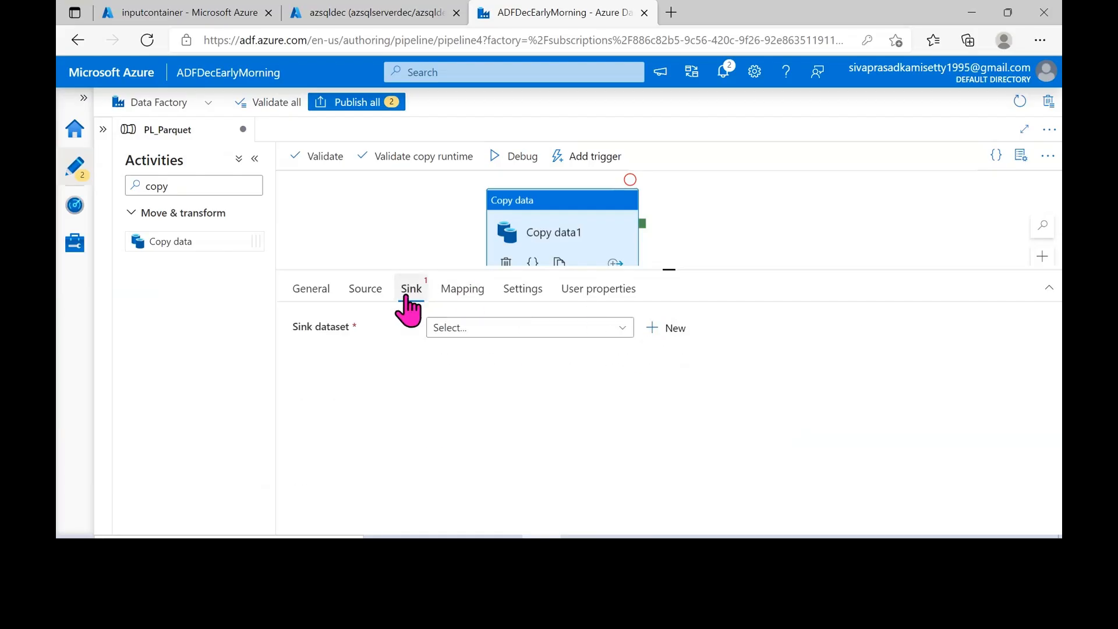
{"action": "left_click", "coordinate": [600, 330]}
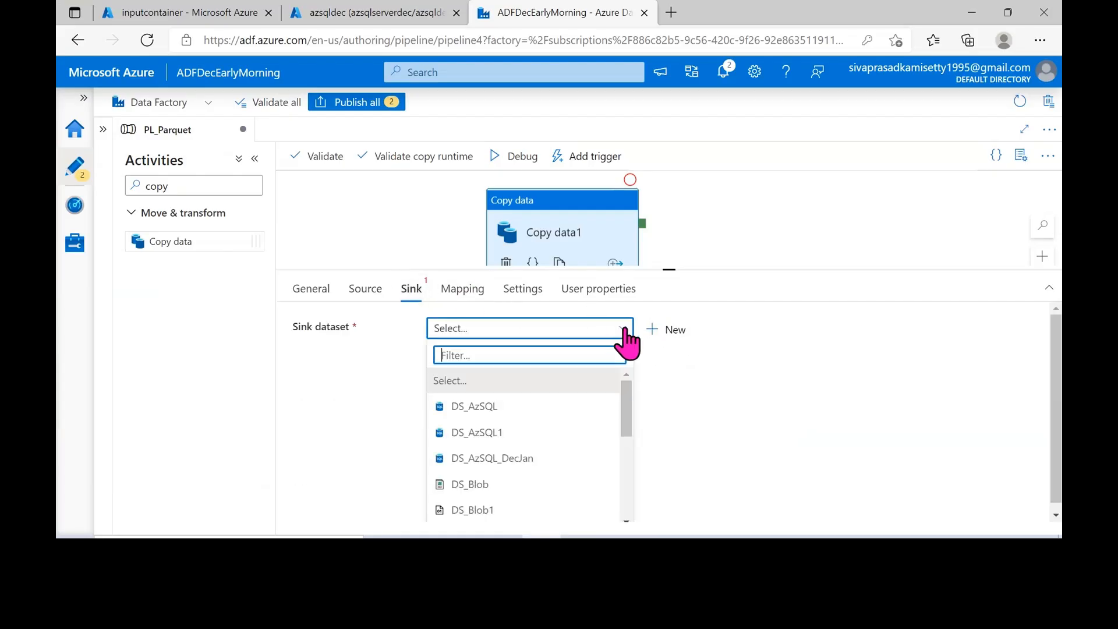
{"action": "left_click", "coordinate": [550, 485]}
{"action": "left_click", "coordinate": [664, 335]}
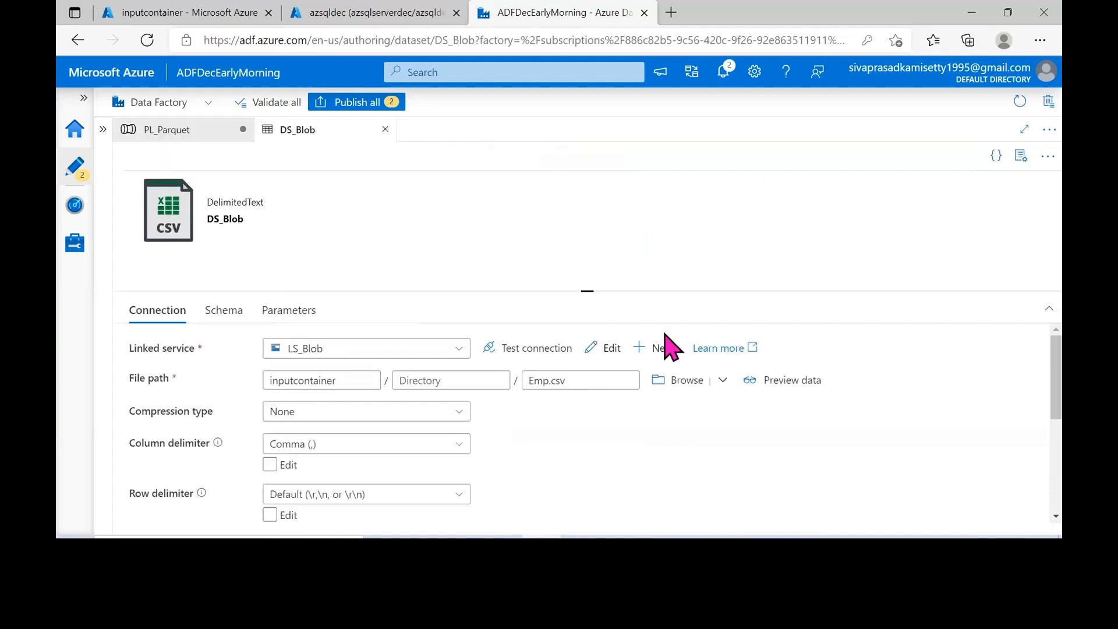
{"action": "double_click", "coordinate": [633, 380]}
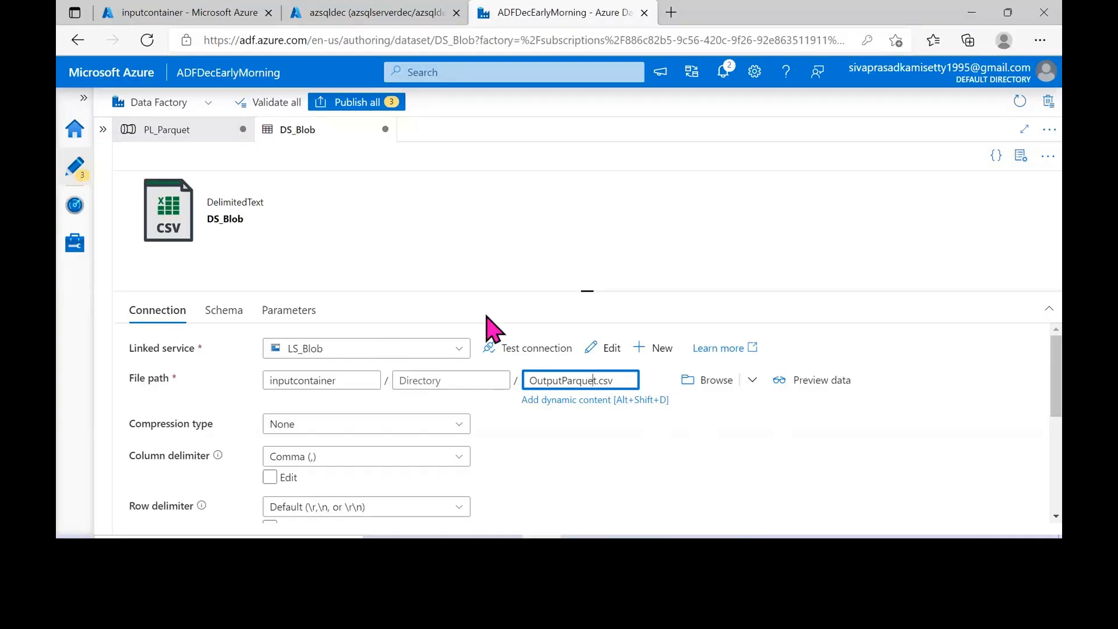
{"action": "left_click", "coordinate": [167, 129]}
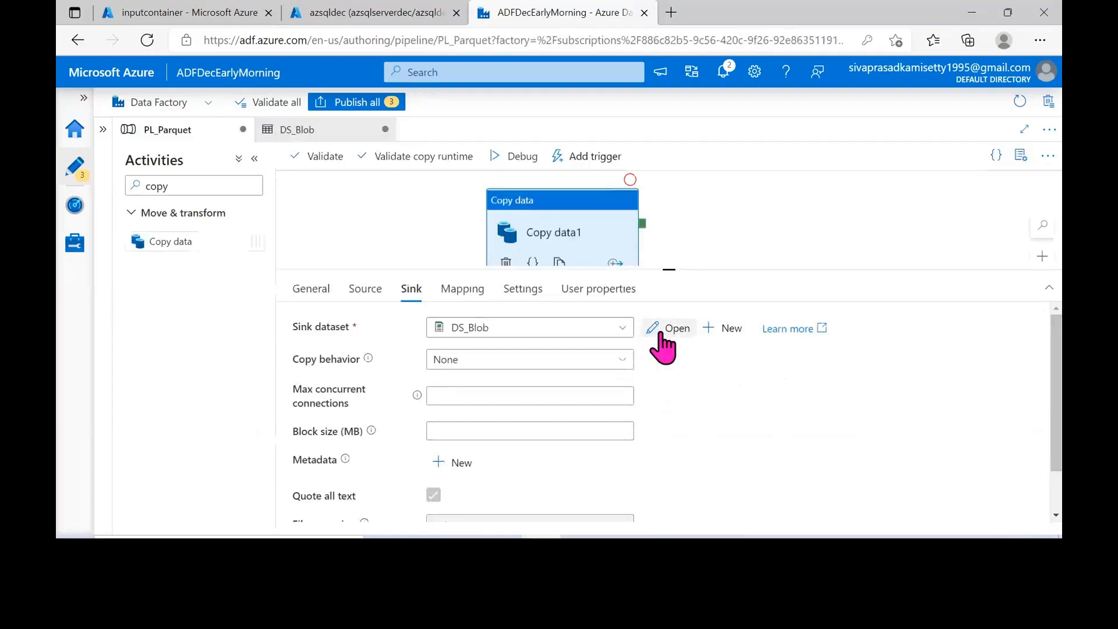
- Preview the data of the copy activity's source dataset DS_Blob_Parquet
{"action": "left_click", "coordinate": [367, 290]}
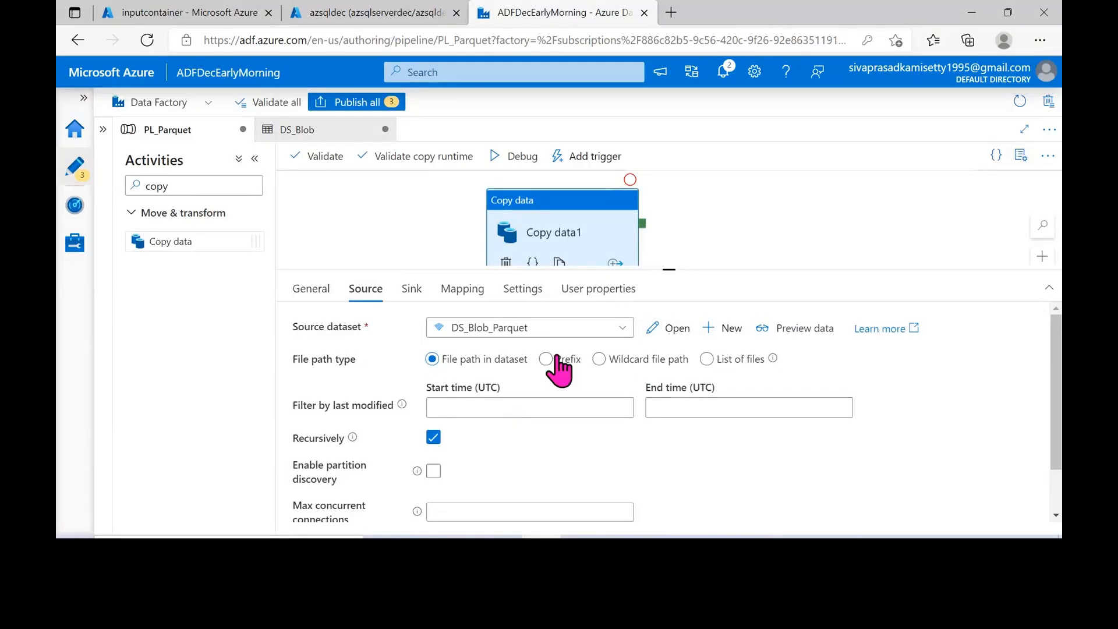
{"action": "left_click", "coordinate": [789, 330]}
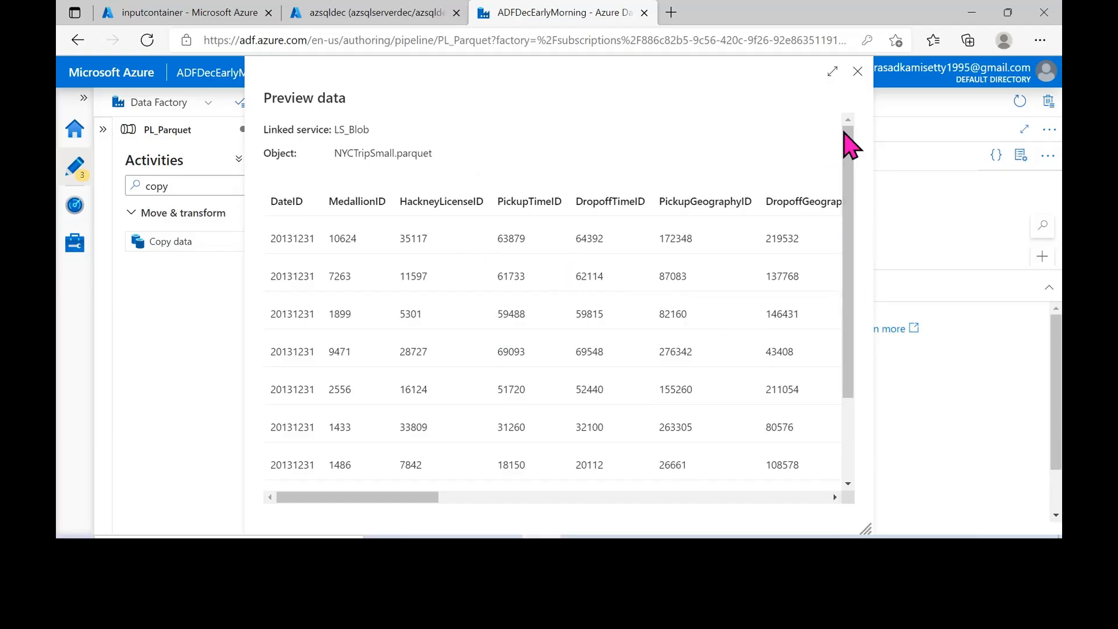
{"action": "left_click", "coordinate": [858, 71]}
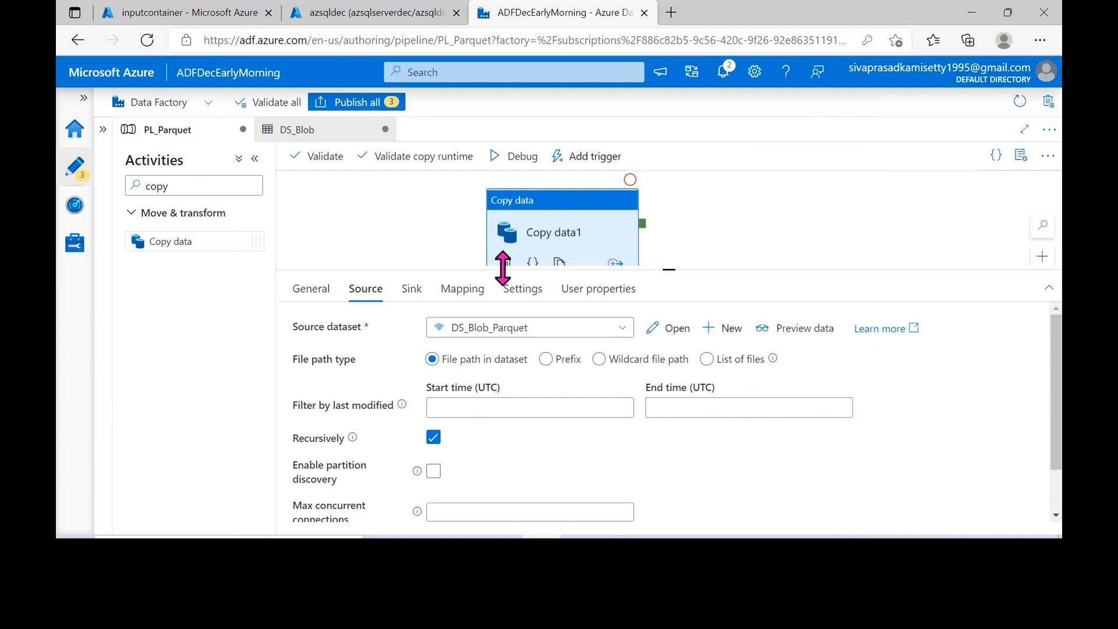
- Review the connection and file path settings of the DS_Blob sink dataset
{"action": "left_click", "coordinate": [423, 298]}
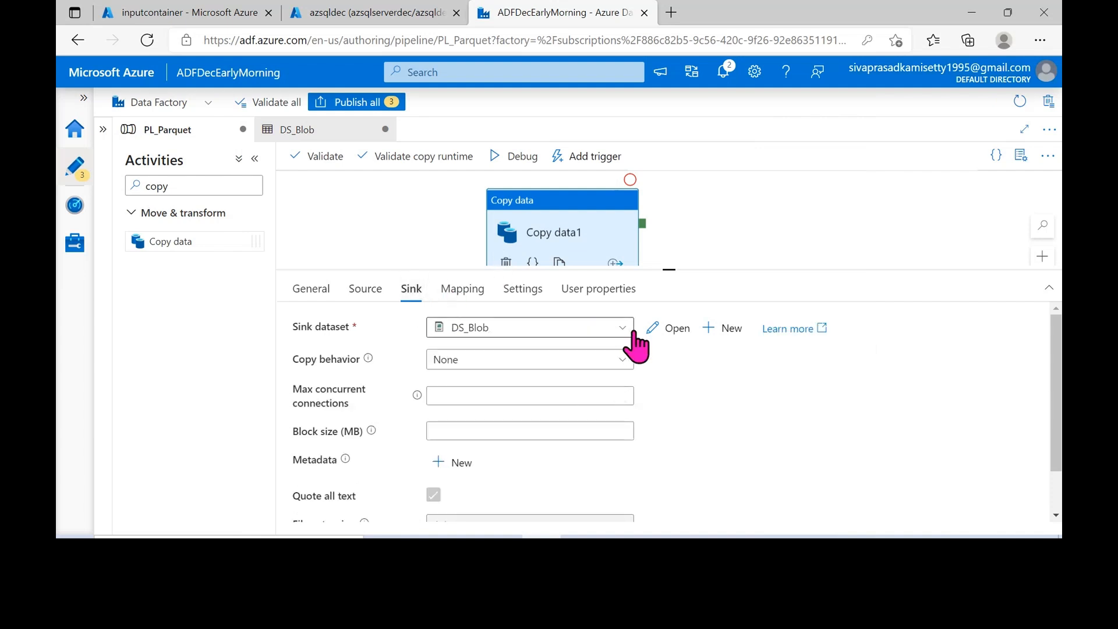
{"action": "left_click", "coordinate": [667, 329]}
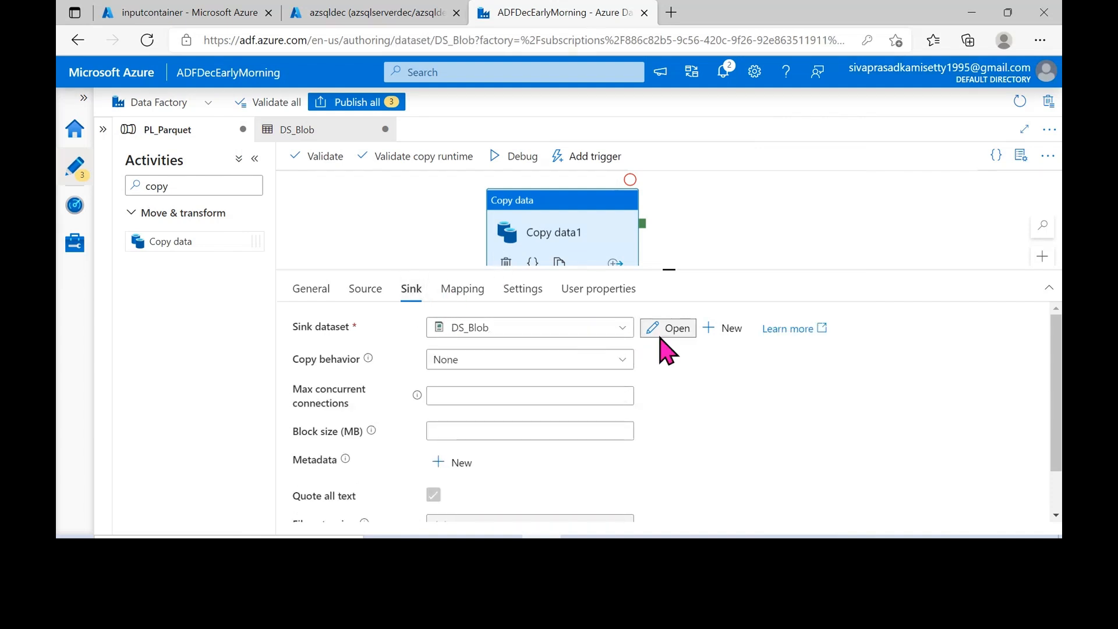
{"action": "left_click", "coordinate": [181, 136]}
{"action": "scroll", "coordinate": [931, 437], "scroll_direction": "up", "scroll_amount": 3}
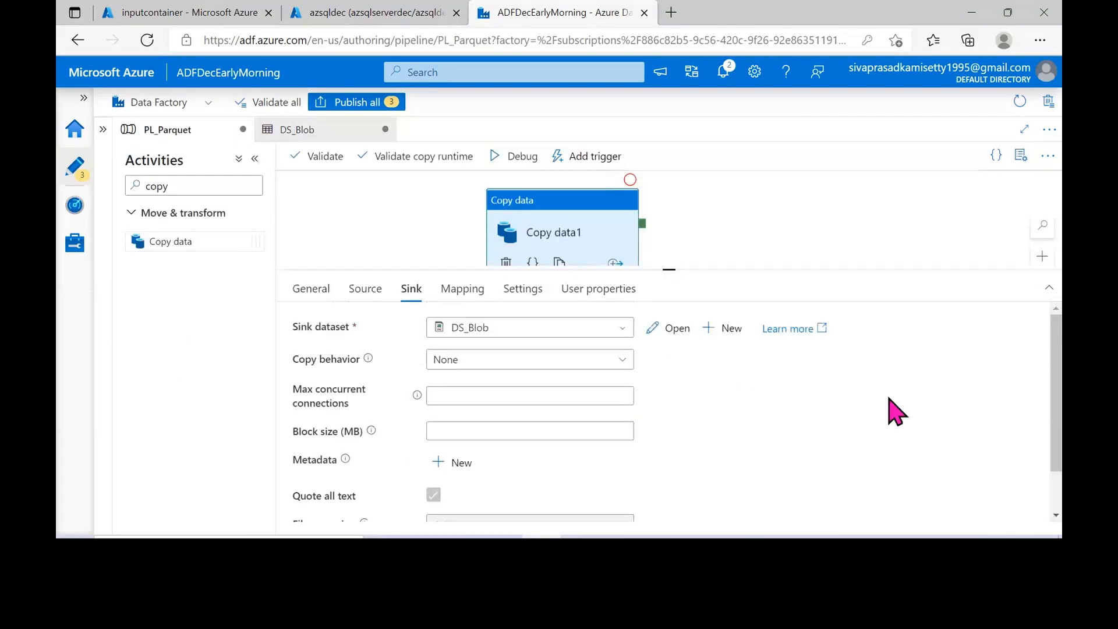
- Validate the PL_Parquet pipeline and start a debug run
{"action": "left_click", "coordinate": [322, 158]}
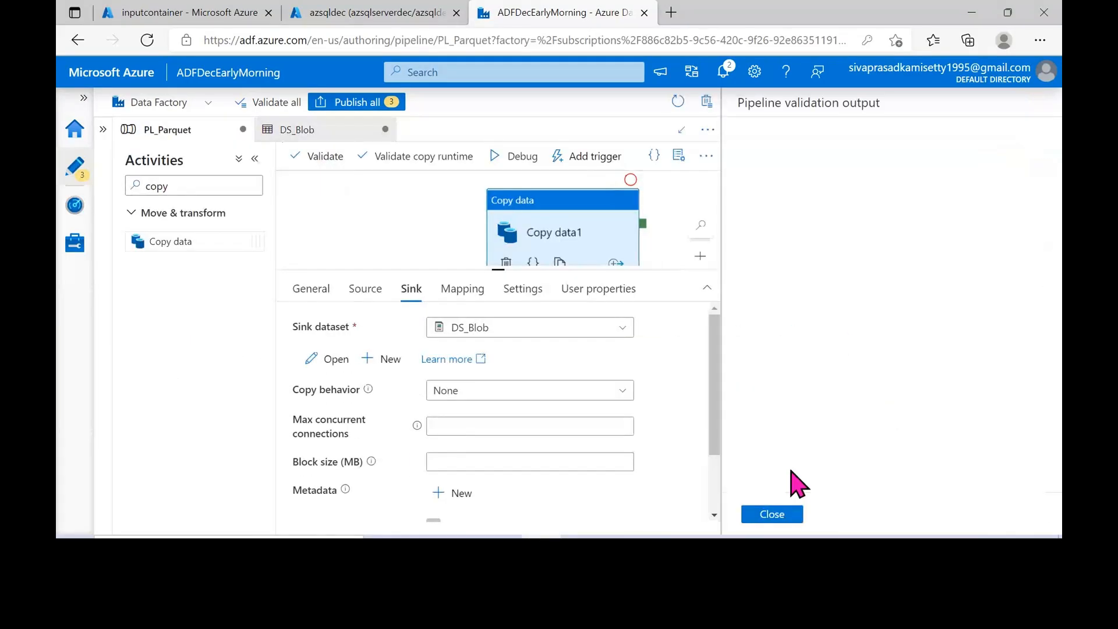
{"action": "left_click", "coordinate": [774, 513]}
{"action": "left_click", "coordinate": [511, 156]}
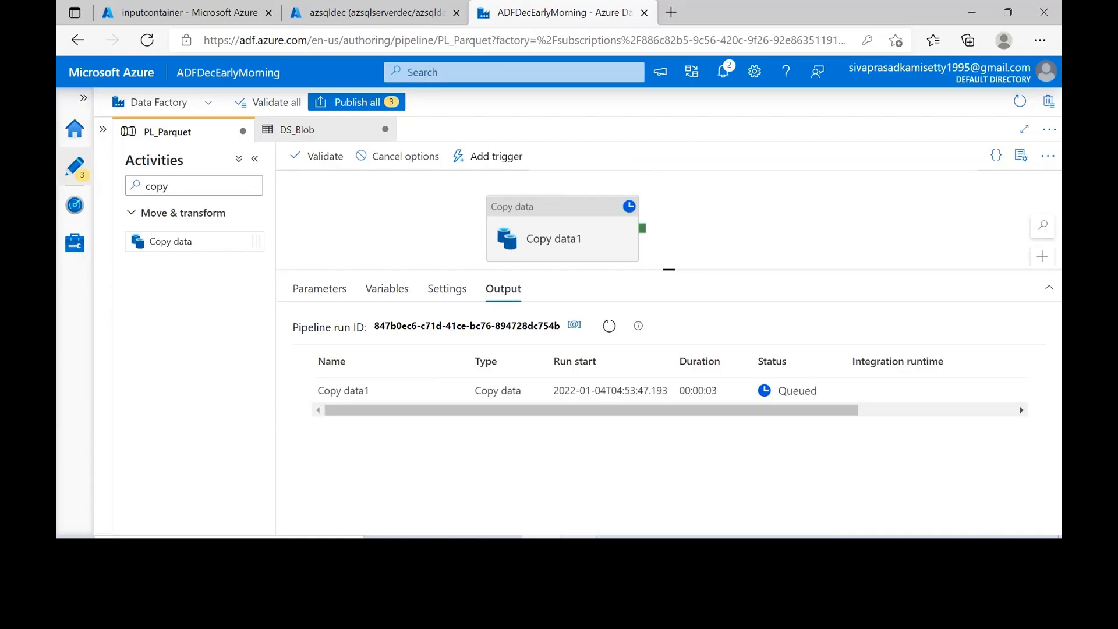
- Look over the raw encoded content of the NYCTripSmall parquet file in Notepad while the debug run executes
{"action": "left_click", "coordinate": [778, 464]}
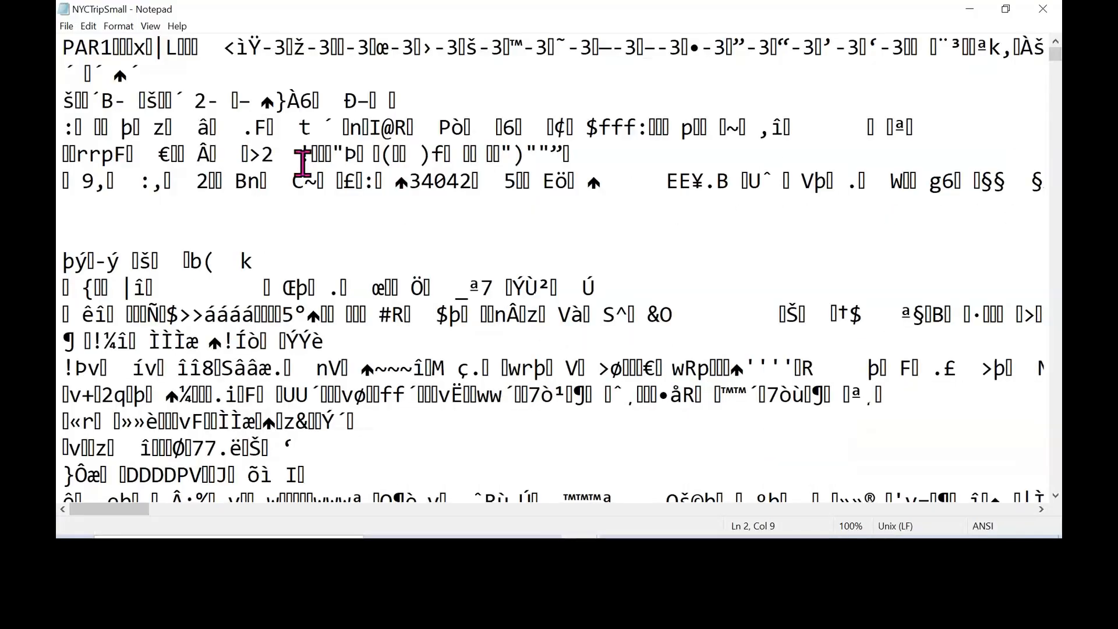
{"action": "left_click", "coordinate": [419, 232]}
{"action": "left_click_drag", "start_coordinate": [427, 217], "coordinate": [274, 100]}
{"action": "left_click", "coordinate": [366, 219]}
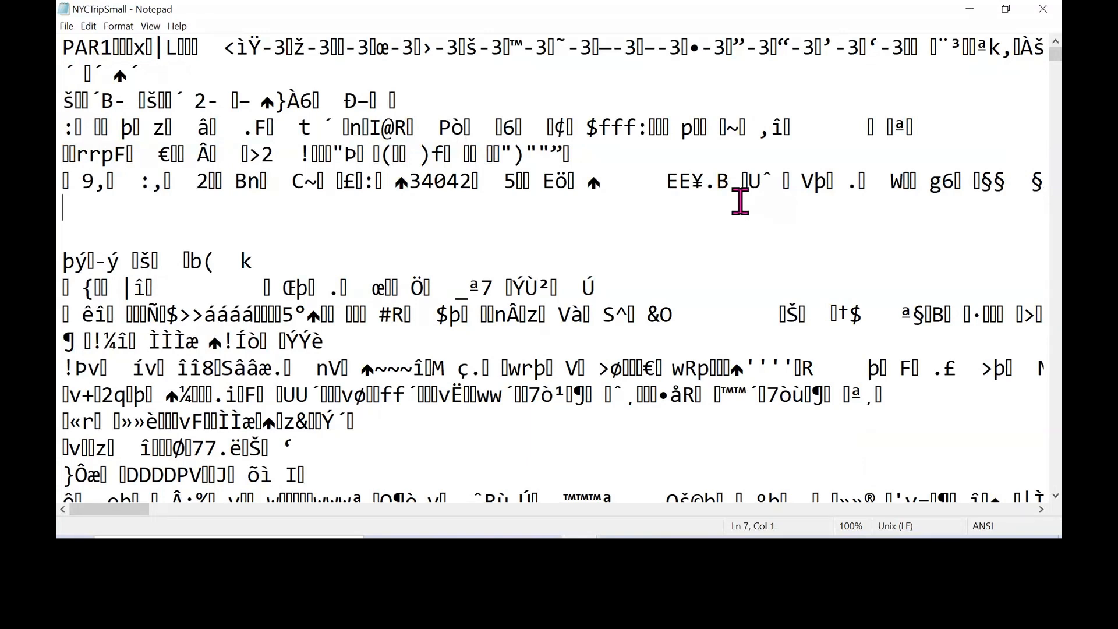
{"action": "left_click", "coordinate": [967, 11]}
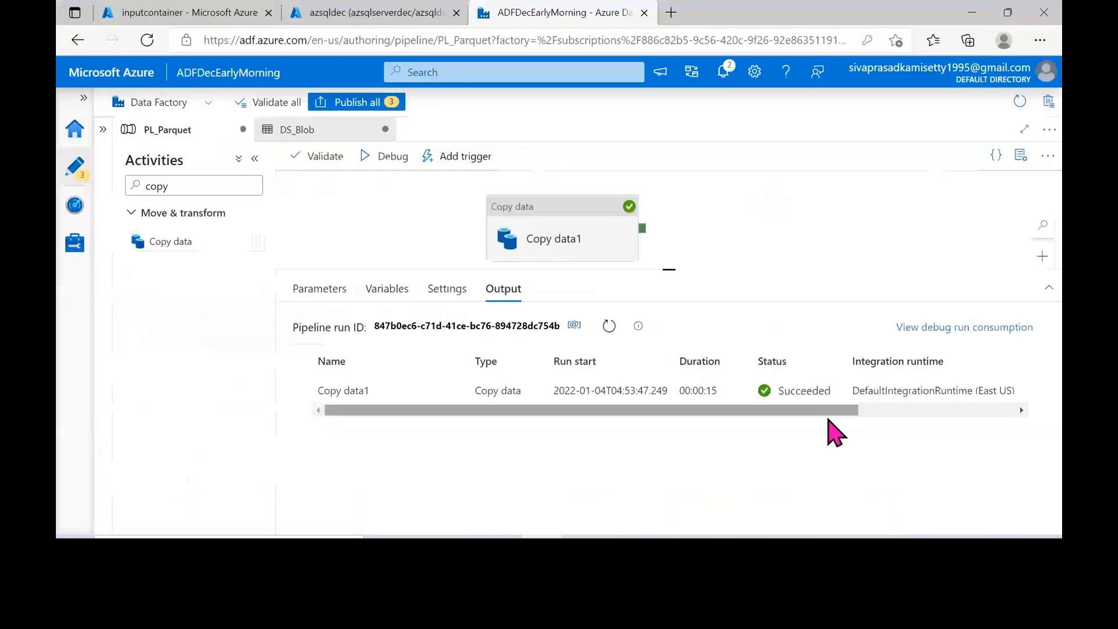
- Inspect the Copy data1 run details, comparing the rows read with the rows written
{"action": "left_click", "coordinate": [453, 392]}
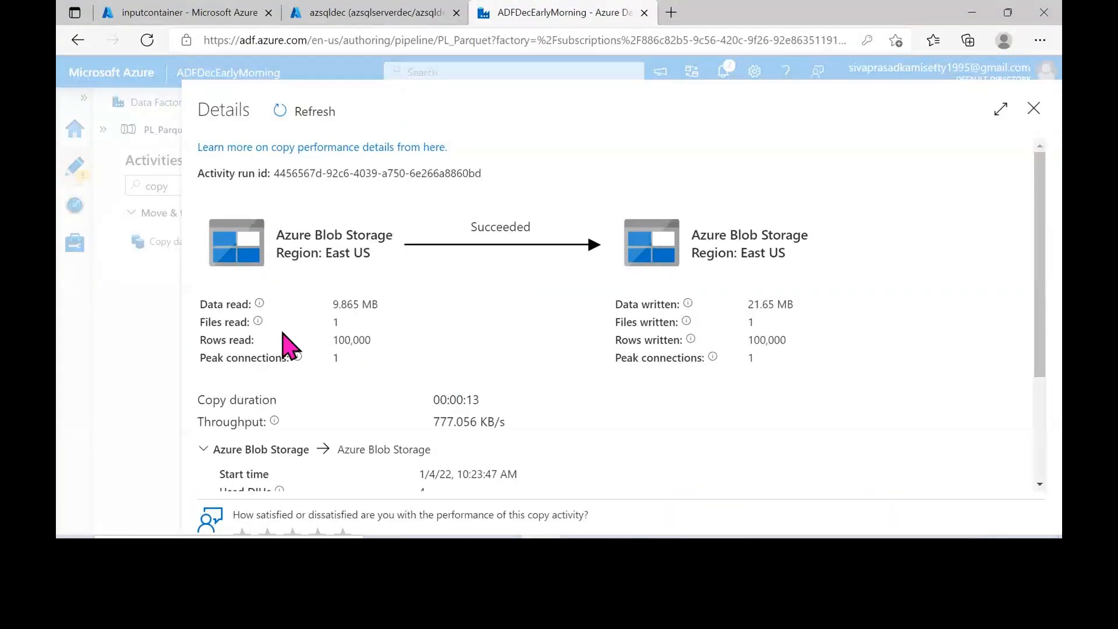
{"action": "left_click_drag", "start_coordinate": [212, 339], "coordinate": [364, 345]}
{"action": "left_click_drag", "start_coordinate": [642, 340], "coordinate": [831, 350]}
{"action": "left_click", "coordinate": [831, 350]}
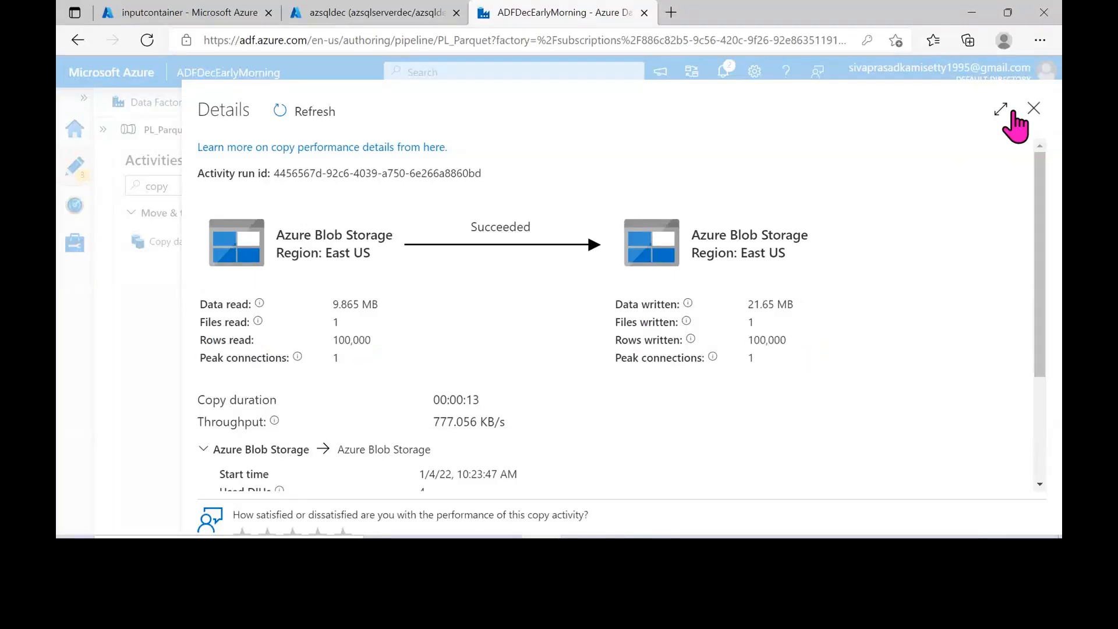
{"action": "left_click", "coordinate": [1033, 108]}
- Refresh inputcontainer in the Azure portal and check the size of OutputParquet.csv against NYCTripSmall.parquet
{"action": "left_click", "coordinate": [129, 11]}
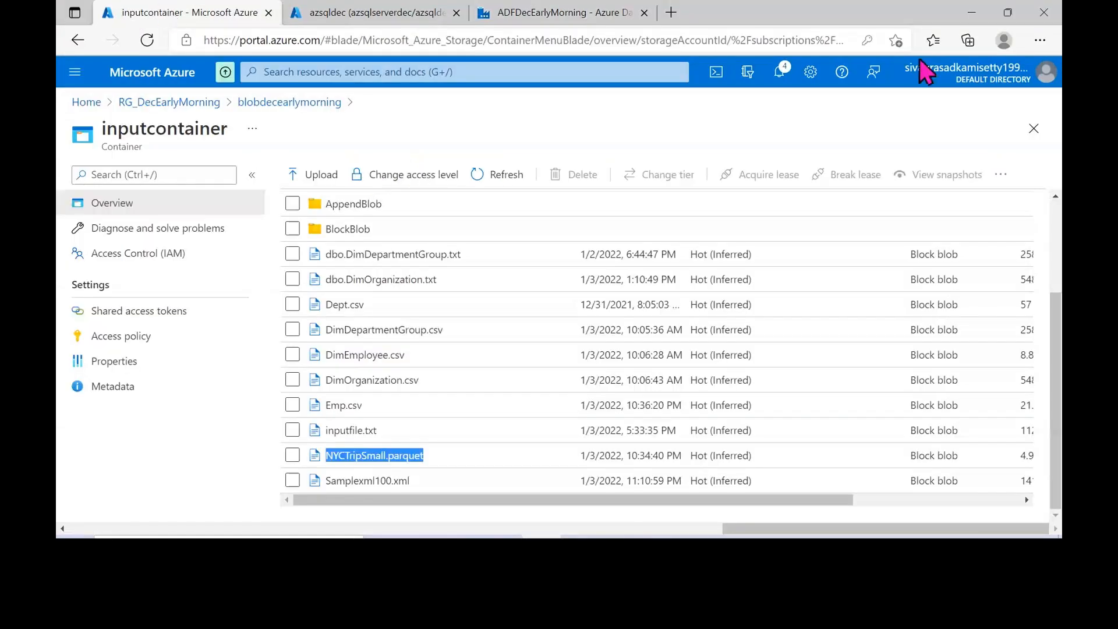
{"action": "left_click", "coordinate": [480, 175]}
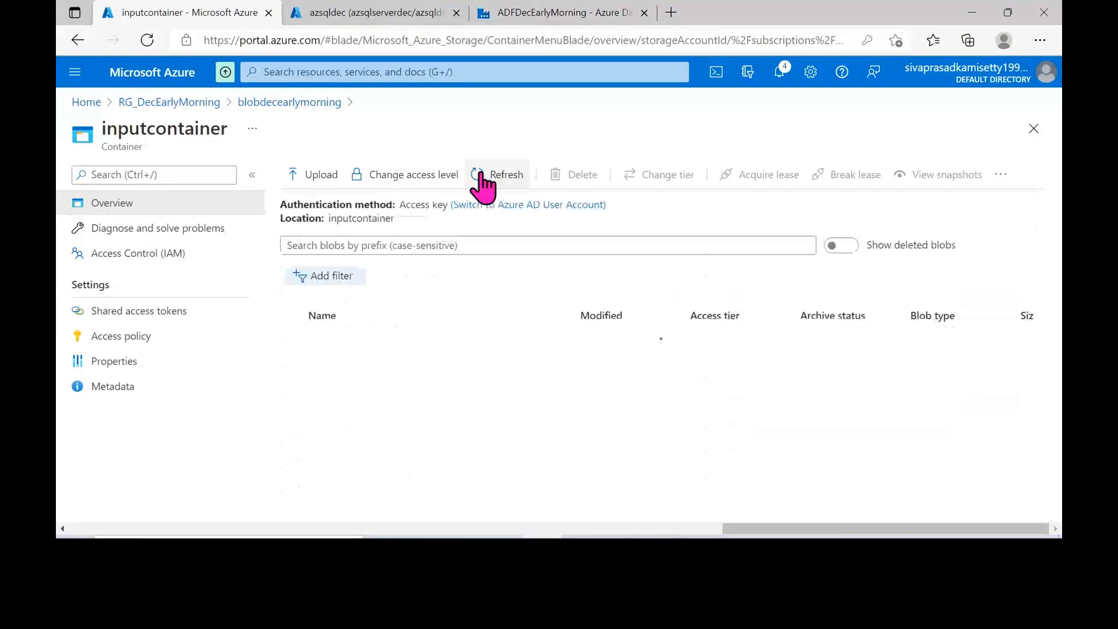
{"action": "scroll", "coordinate": [479, 464], "scroll_direction": "down", "scroll_amount": 3}
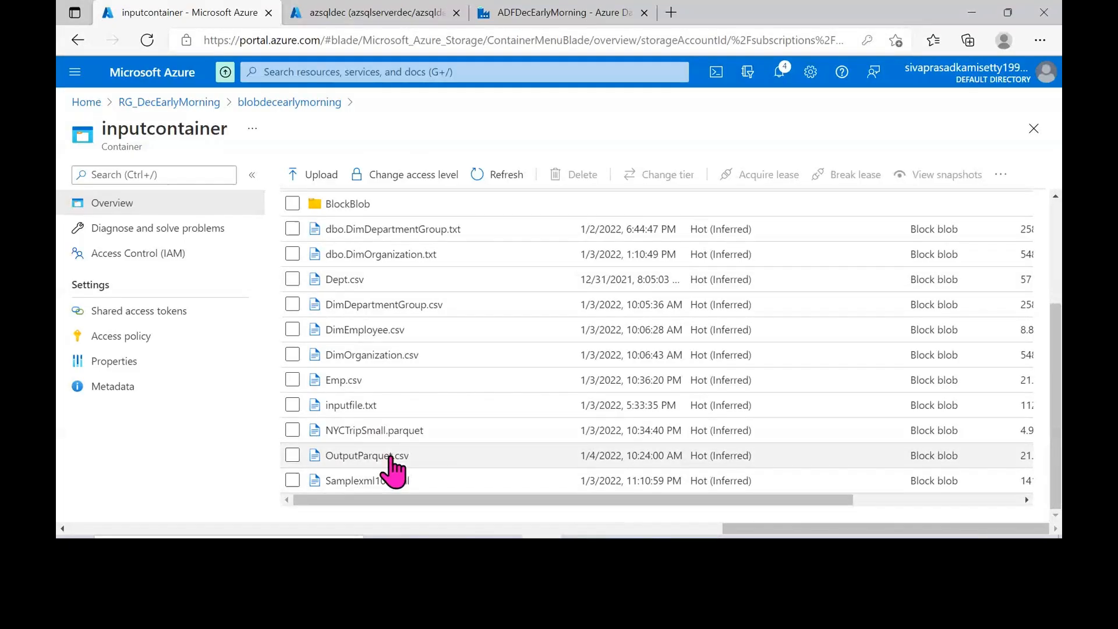
{"action": "left_click_drag", "start_coordinate": [567, 507], "coordinate": [669, 508]}
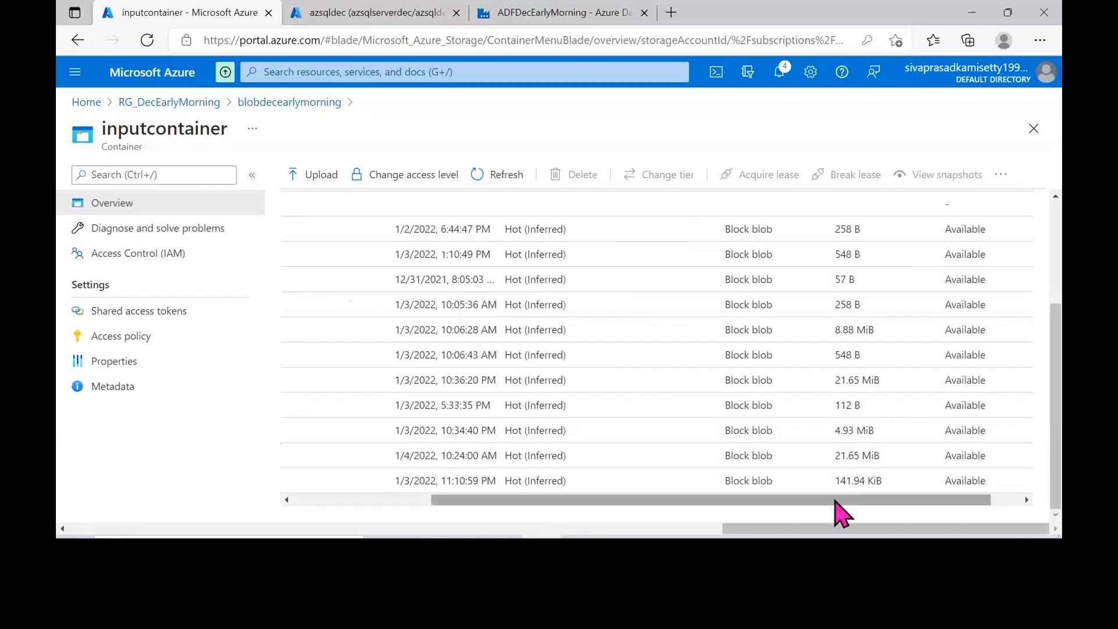
{"action": "left_click_drag", "start_coordinate": [836, 507], "coordinate": [627, 519]}
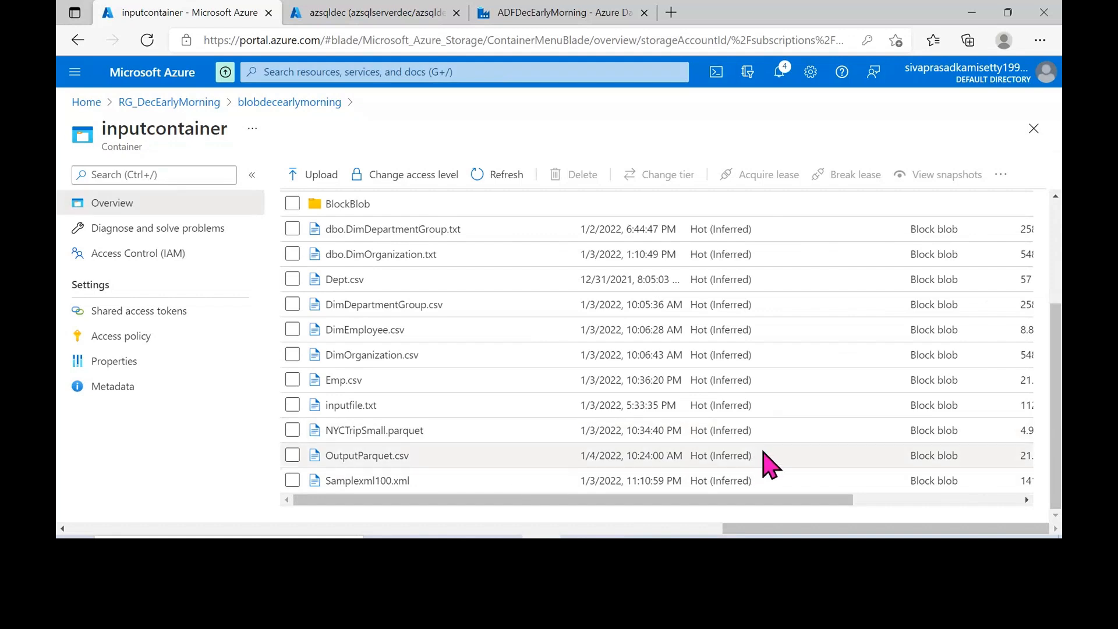
{"action": "left_click_drag", "start_coordinate": [783, 501], "coordinate": [449, 366]}
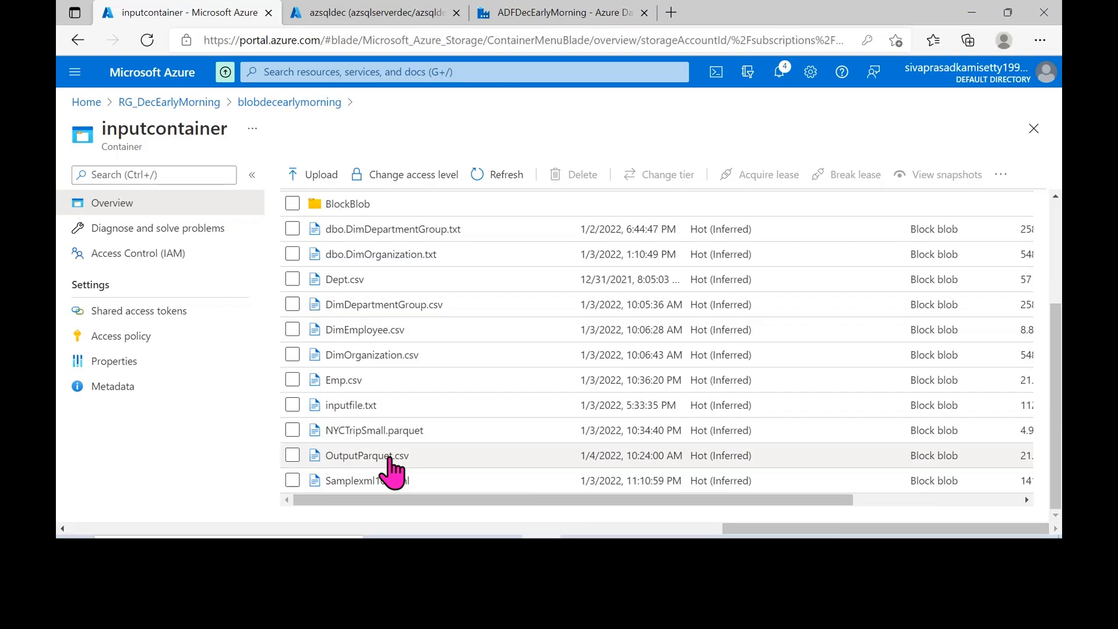
- Publish all pending changes to the PL_Parquet pipeline and the DS_Blob and DS_Blob_Parquet datasets in the data factory
{"action": "left_click", "coordinate": [600, 7]}
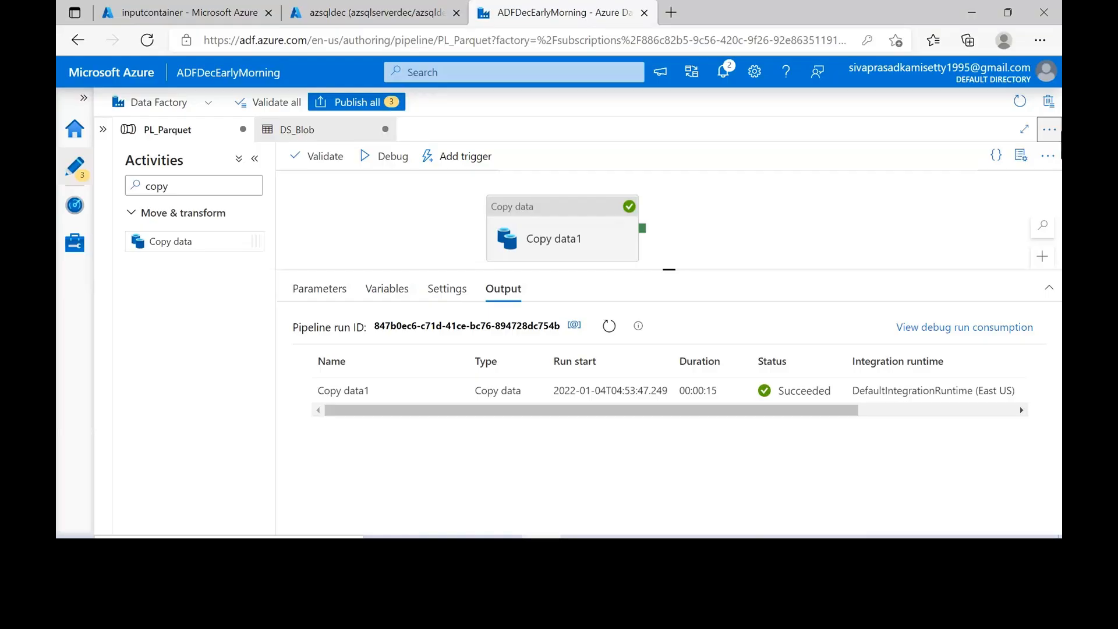
{"action": "left_click", "coordinate": [1050, 129]}
{"action": "left_click", "coordinate": [368, 102]}
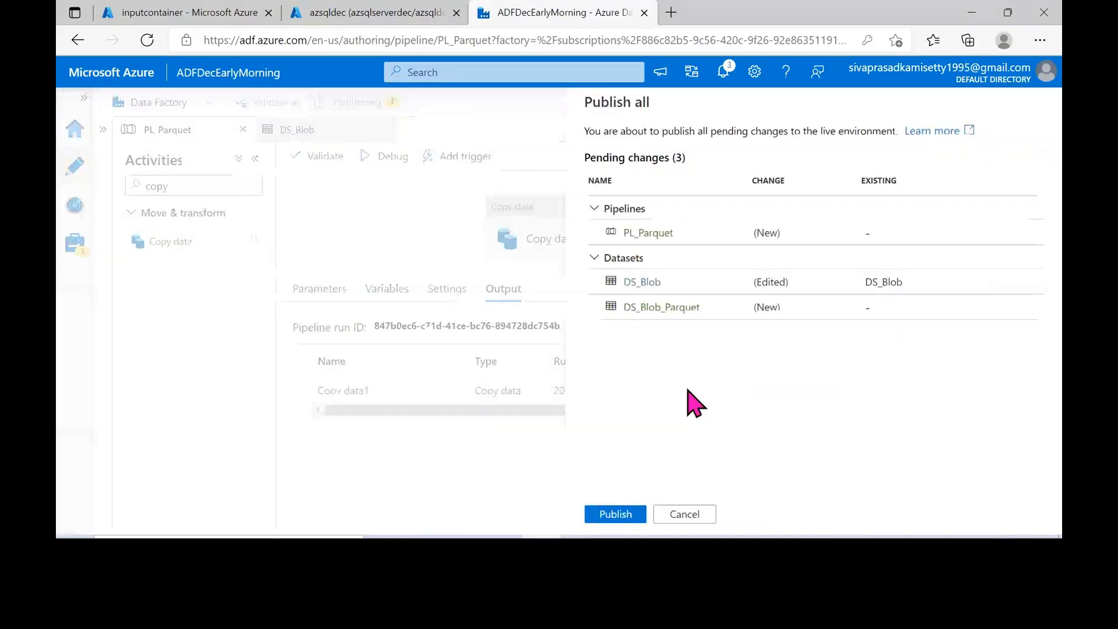
{"action": "left_click", "coordinate": [632, 514]}
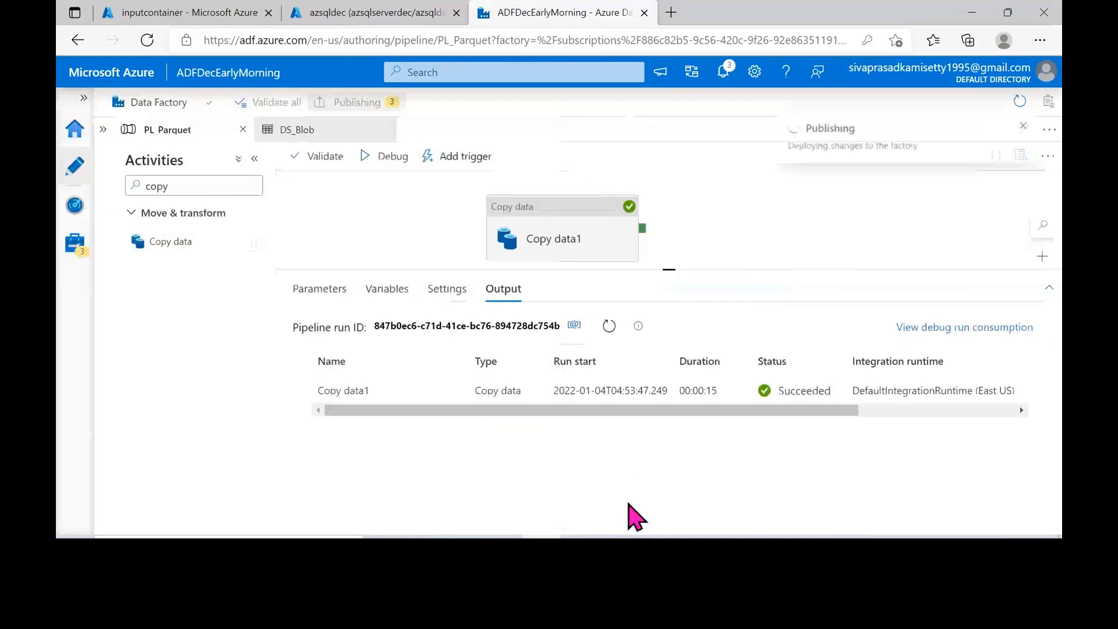
- Check the Skype call, return to the data factory, and expand its Factory Resources list
{"action": "key", "text": "alt+Tab"}
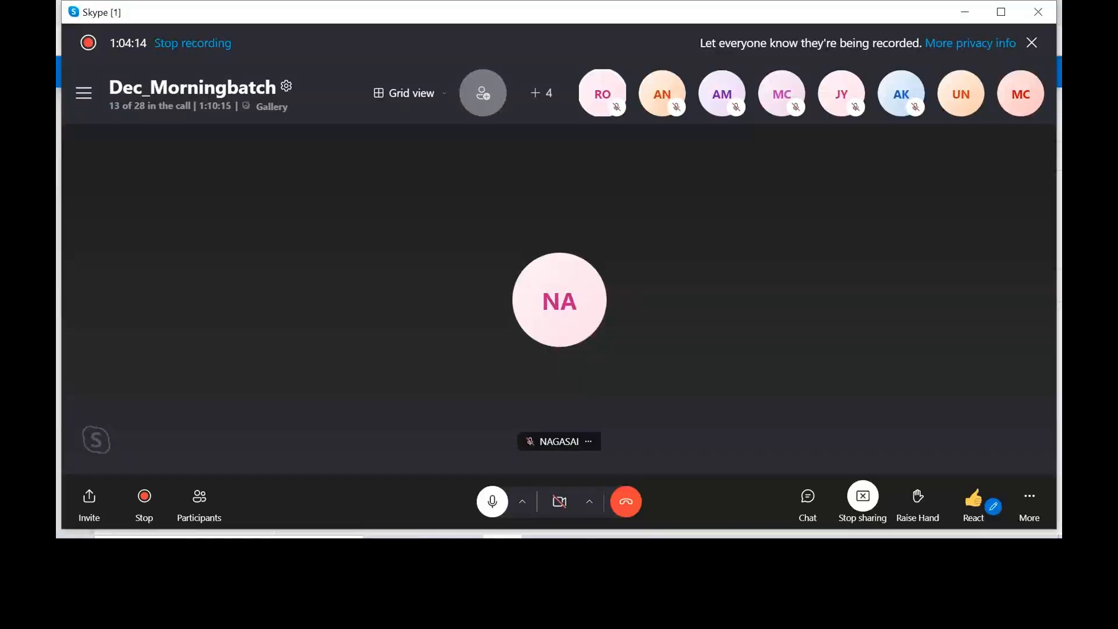
{"action": "key", "text": "alt+Tab"}
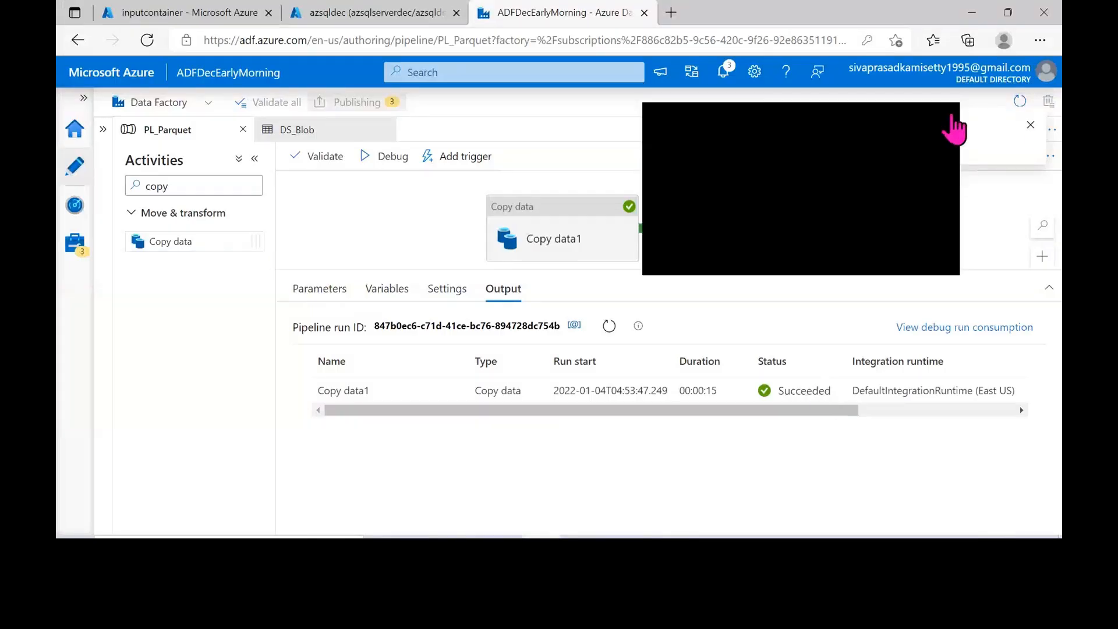
{"action": "left_click", "coordinate": [103, 130]}
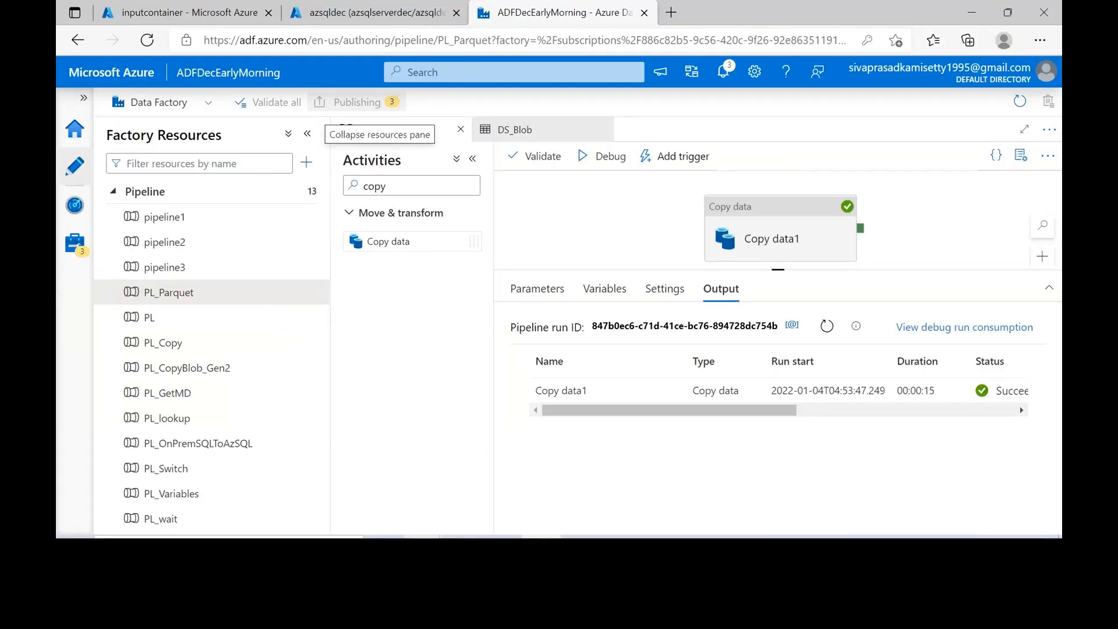
- Switch to File Explorer and browse the azure datafiles folder, including a look into its csvfiles subfolder
{"action": "key", "text": "alt+Tab"}
{"action": "left_click", "coordinate": [531, 512]}
{"action": "scroll", "coordinate": [235, 479], "scroll_direction": "down", "scroll_amount": 1}
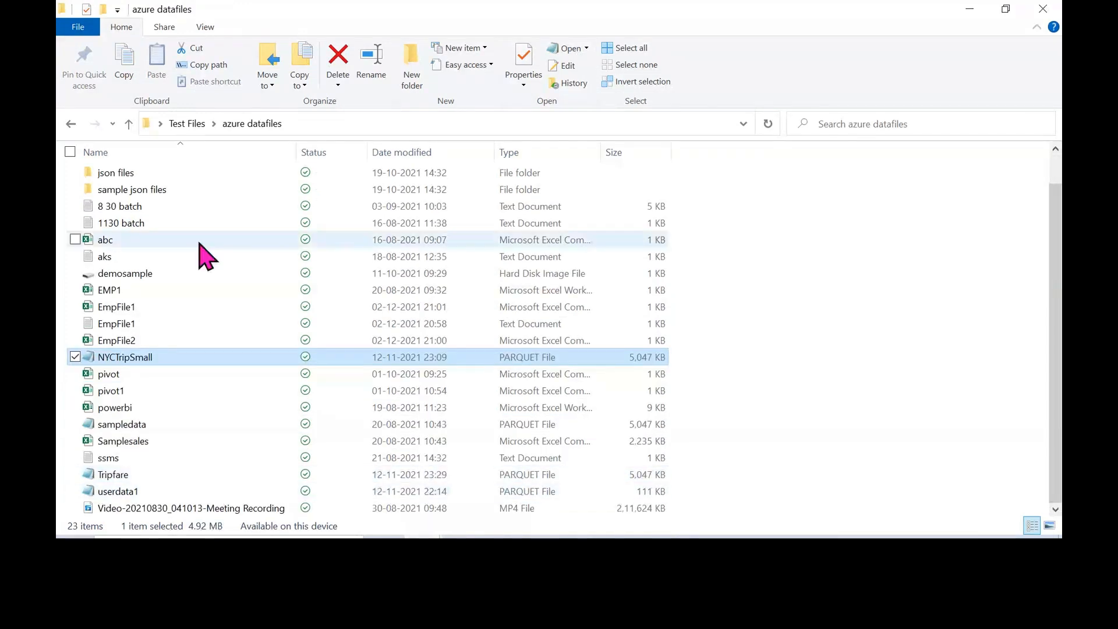
{"action": "scroll", "coordinate": [205, 256], "scroll_direction": "up", "scroll_amount": 1}
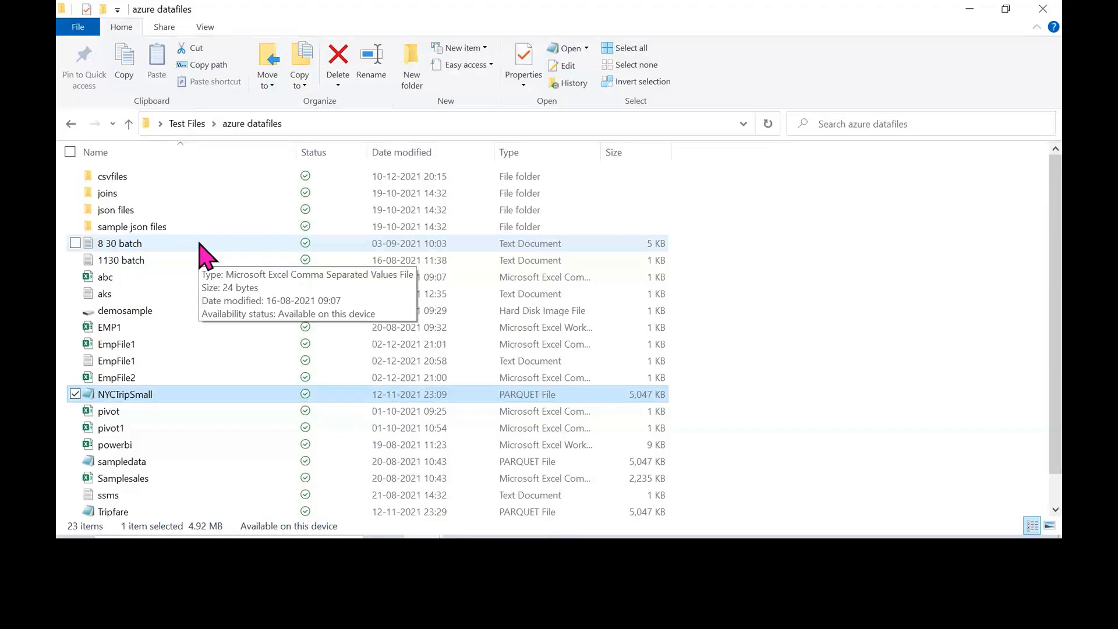
{"action": "double_click", "coordinate": [165, 177]}
{"action": "left_click", "coordinate": [241, 124]}
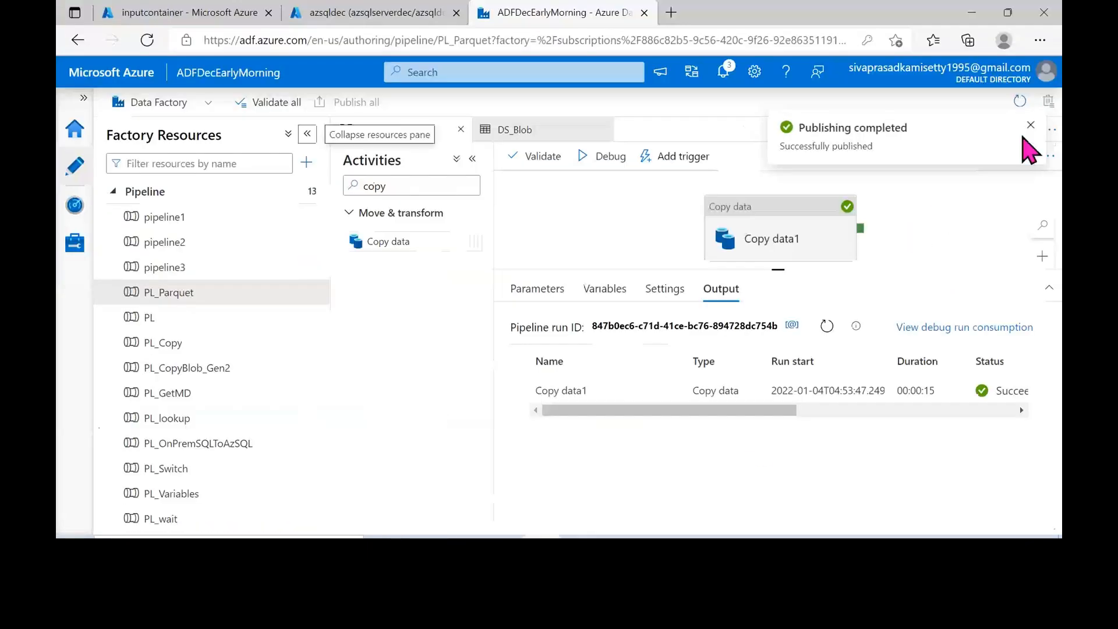
- Return to the data factory and close all open resource tabs
{"action": "left_click", "coordinate": [1042, 128]}
{"action": "left_click", "coordinate": [1045, 131]}
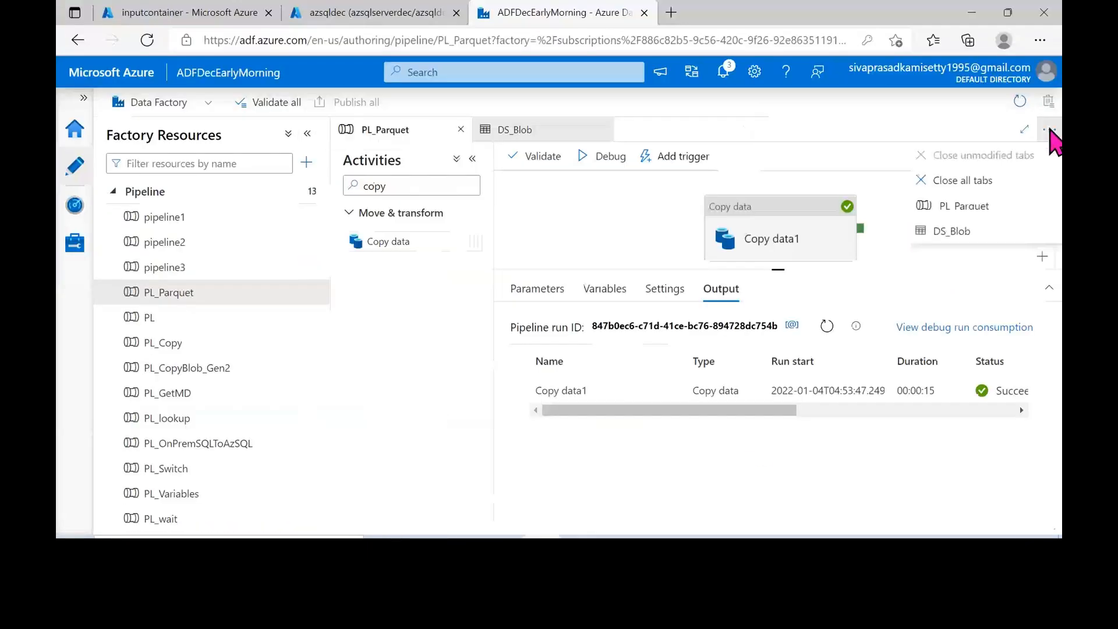
{"action": "left_click", "coordinate": [981, 181]}
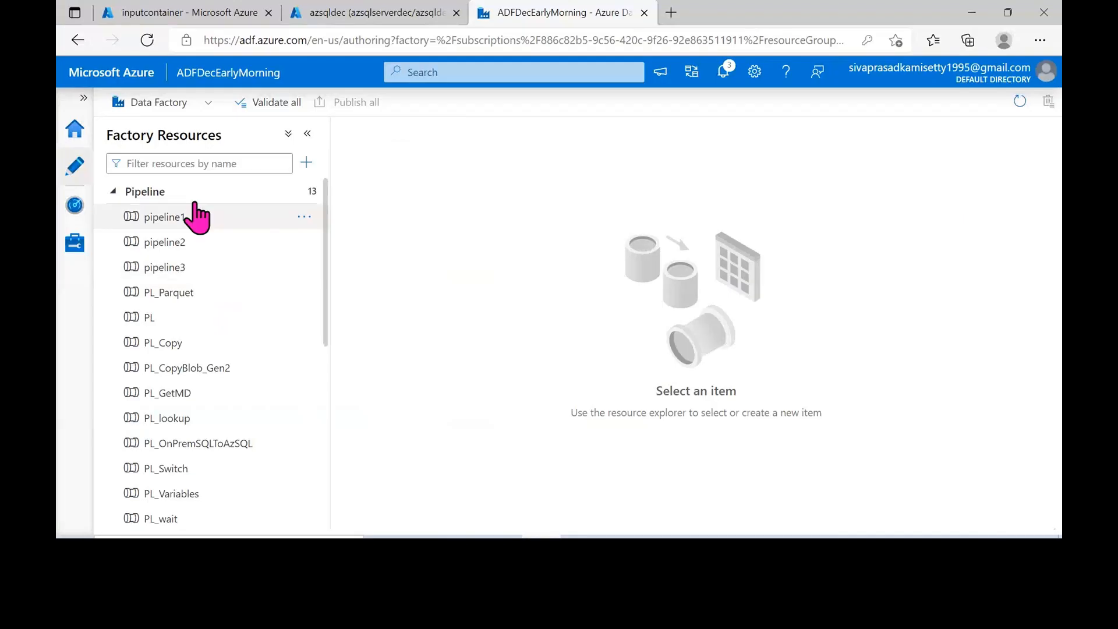
- Create a new pipeline and add a Copy data activity to its canvas
{"action": "left_click", "coordinate": [307, 192]}
{"action": "left_click", "coordinate": [337, 220]}
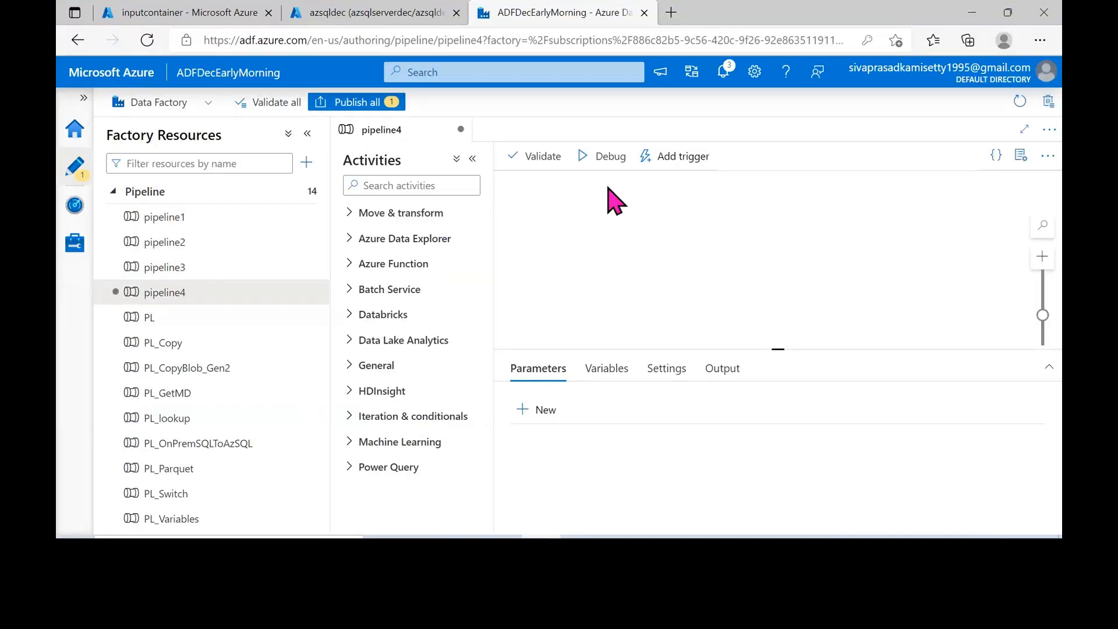
{"action": "type", "text": "copy"}
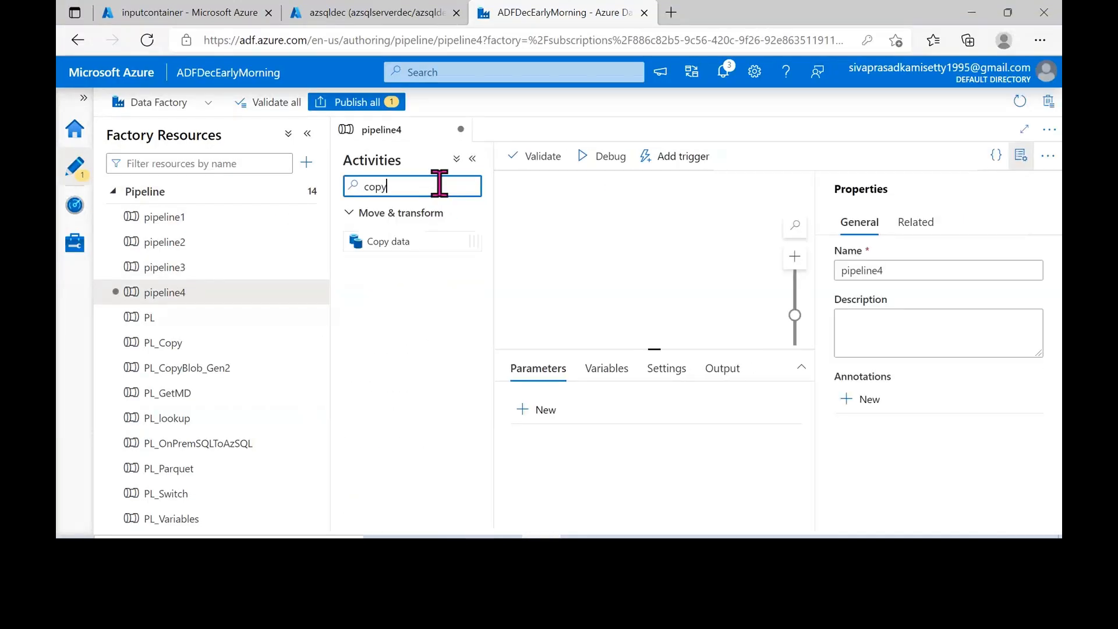
{"action": "left_click_drag", "start_coordinate": [436, 237], "coordinate": [641, 260]}
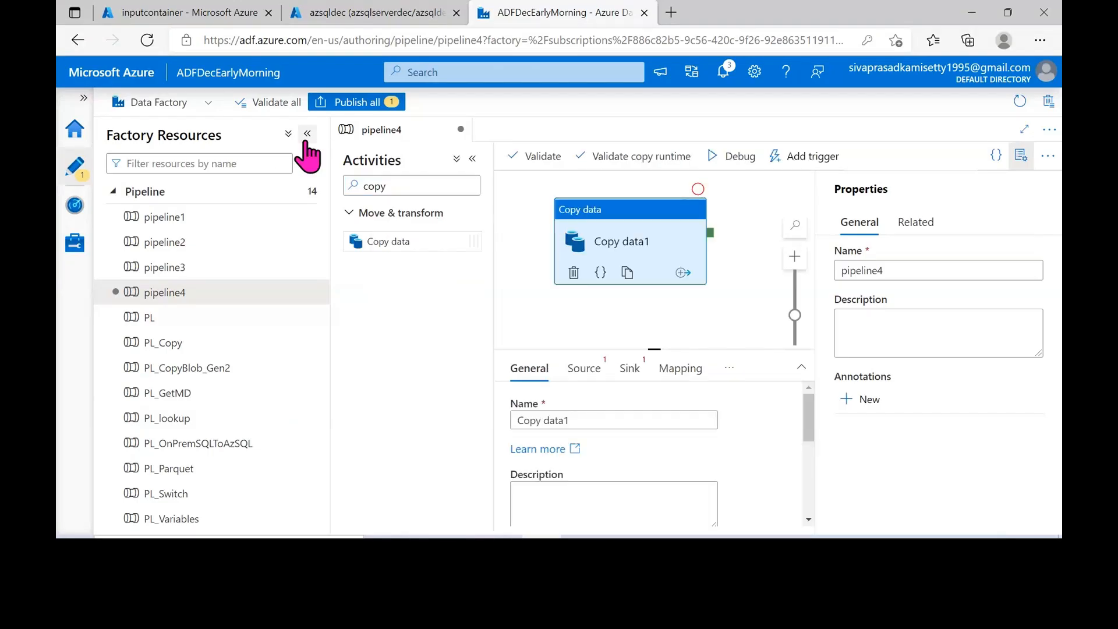
- Collapse the Factory Resources list, rename the new pipeline to PL_Copy_Image, and hide its properties
{"action": "left_click", "coordinate": [307, 134]}
{"action": "left_click", "coordinate": [926, 271]}
{"action": "double_click", "coordinate": [926, 271]}
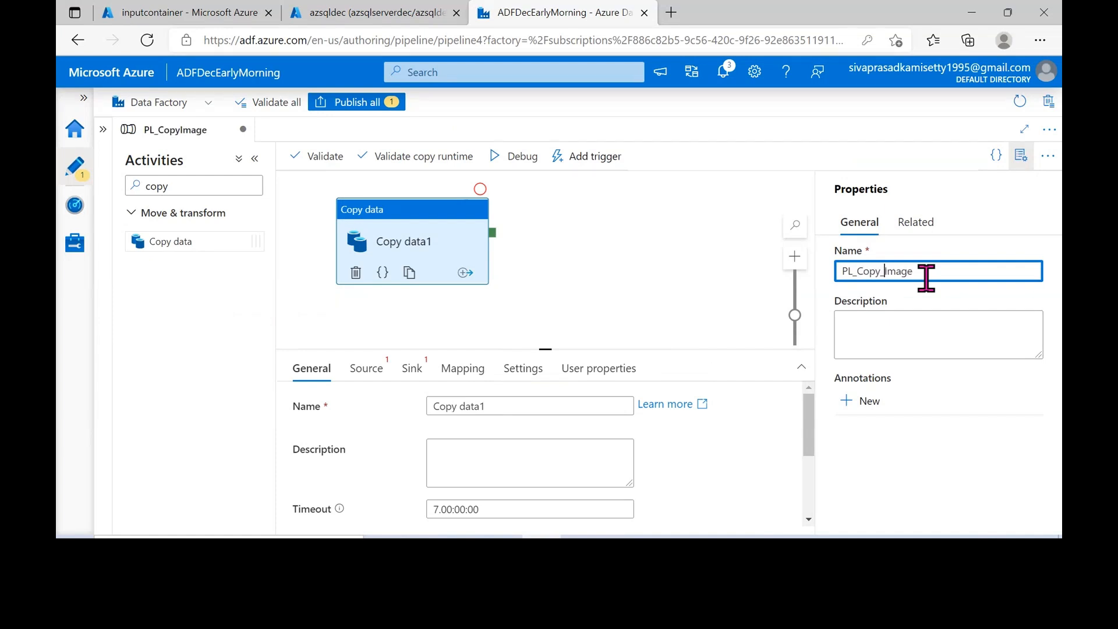
{"action": "left_click", "coordinate": [1021, 155]}
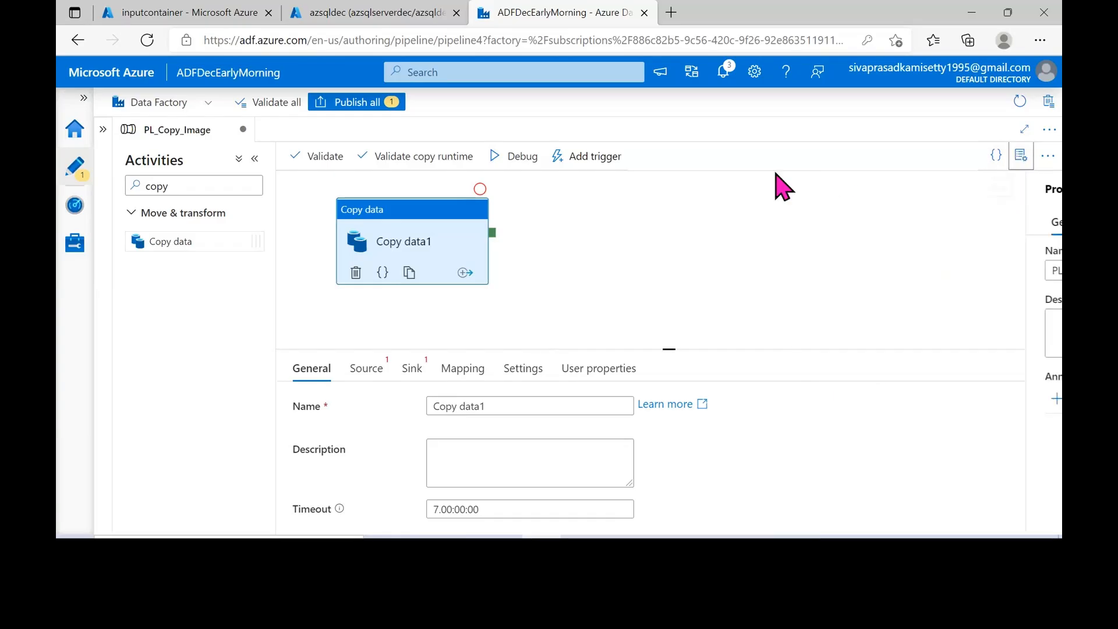
- Reposition the Copy data1 activity and show its source settings in an enlarged configuration area
{"action": "left_click_drag", "start_coordinate": [385, 197], "coordinate": [509, 189]}
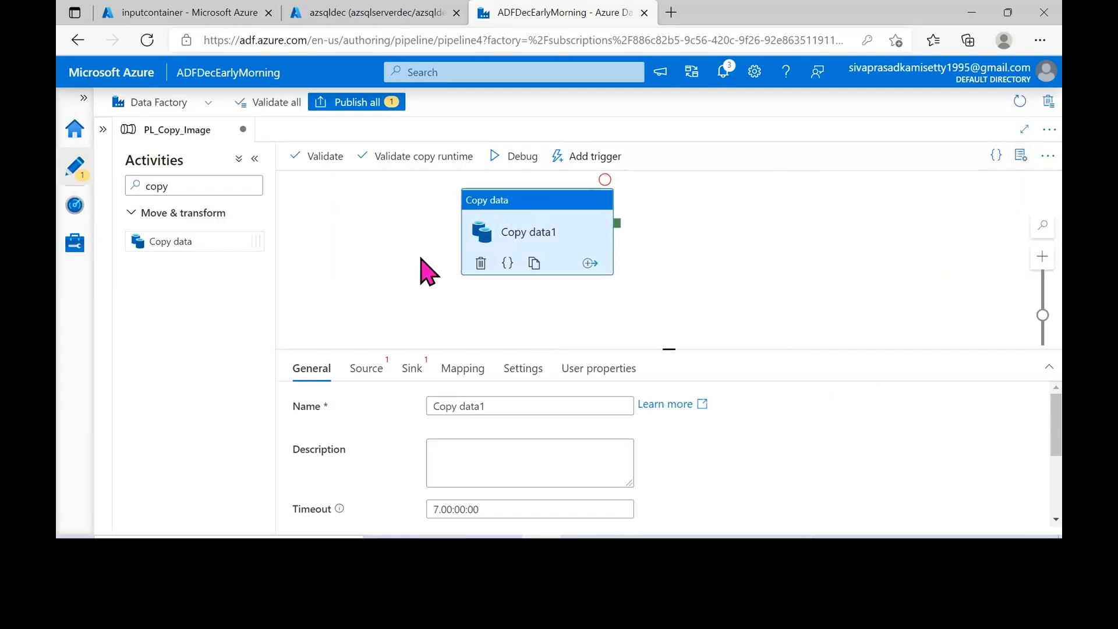
{"action": "left_click", "coordinate": [366, 368]}
{"action": "left_click_drag", "start_coordinate": [547, 347], "coordinate": [561, 260]}
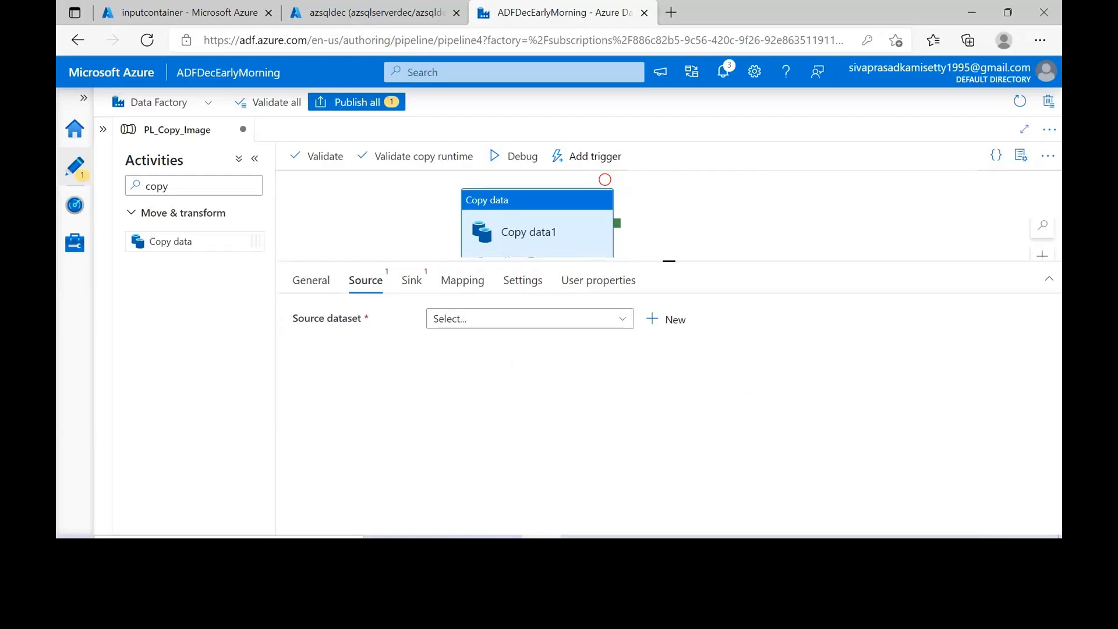
- Look through the Test Files folder on the desktop for an image file and close the folder window
{"action": "left_click", "coordinate": [1060, 537]}
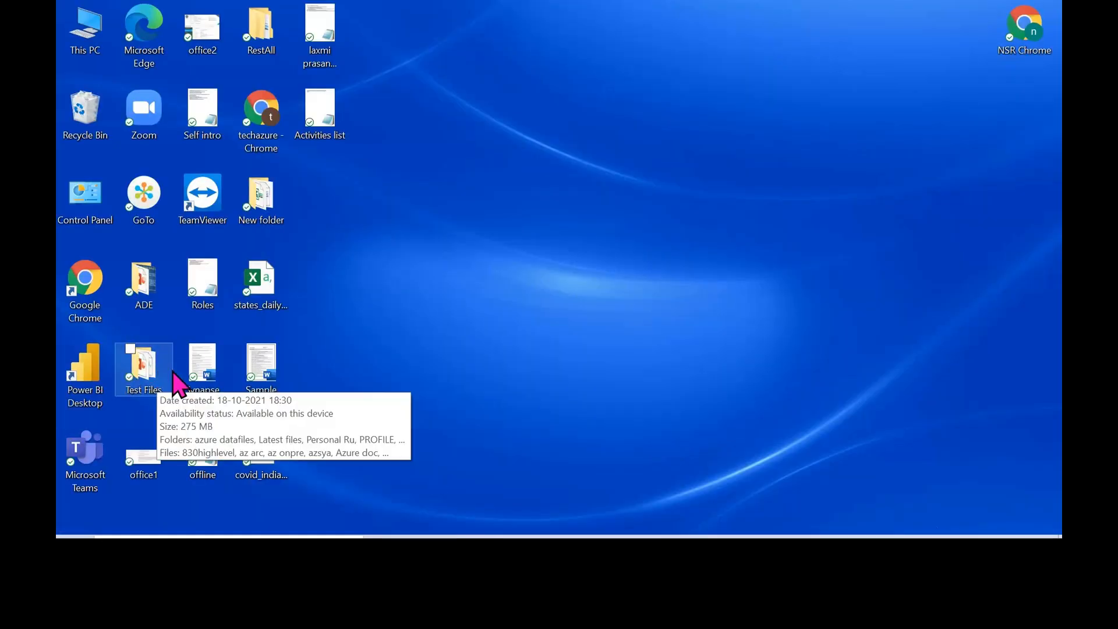
{"action": "left_click", "coordinate": [173, 373]}
{"action": "double_click", "coordinate": [159, 370]}
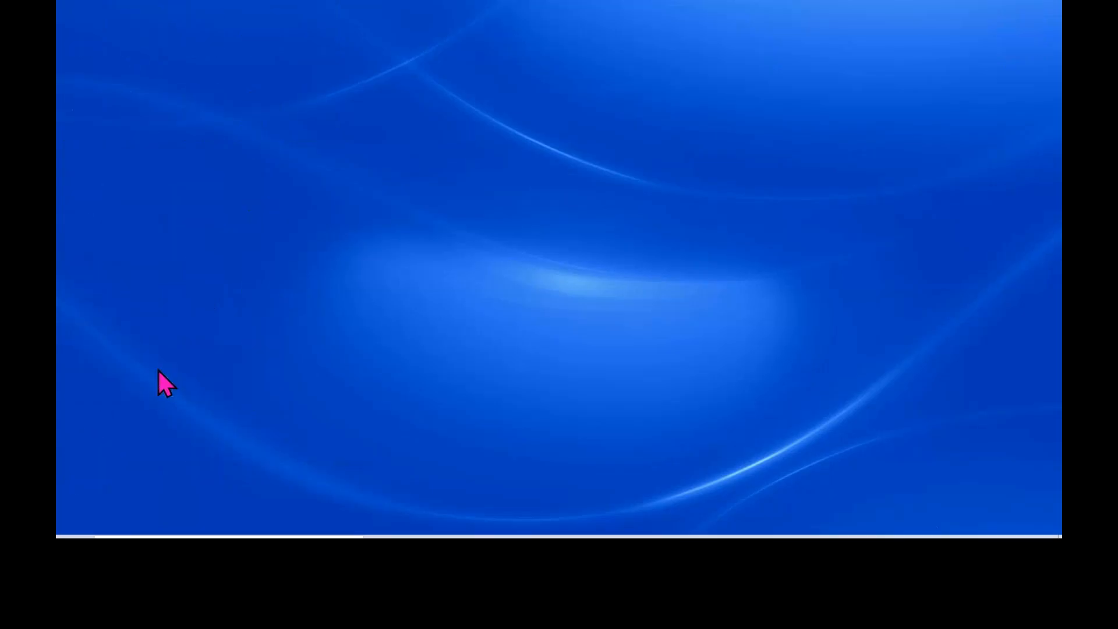
{"action": "scroll", "coordinate": [343, 338], "scroll_direction": "down", "scroll_amount": 8}
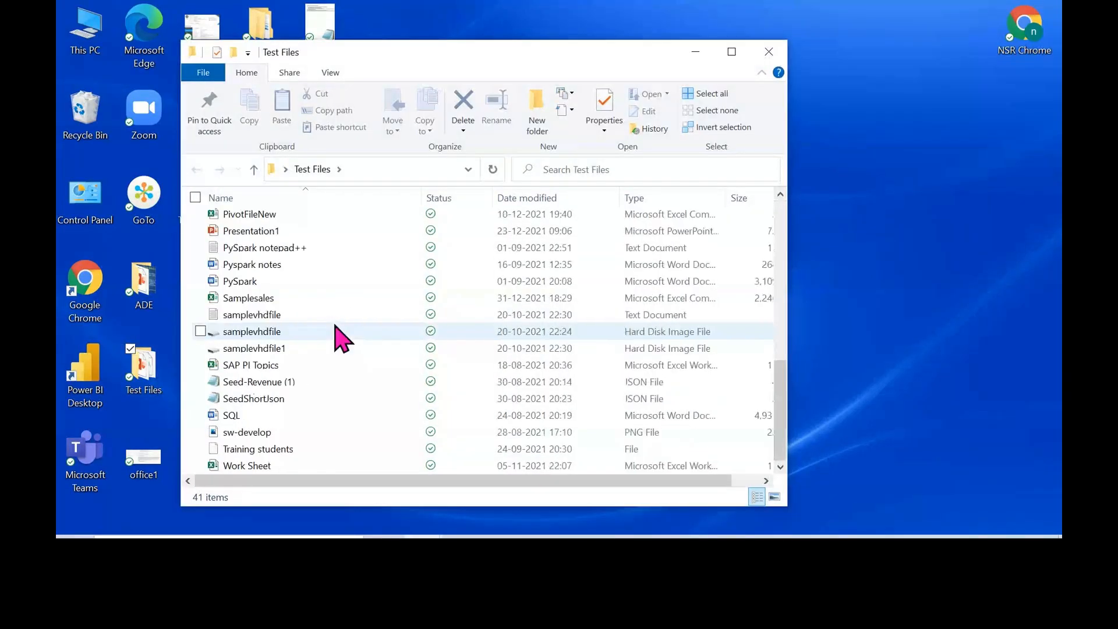
{"action": "scroll", "coordinate": [342, 338], "scroll_direction": "up", "scroll_amount": 5}
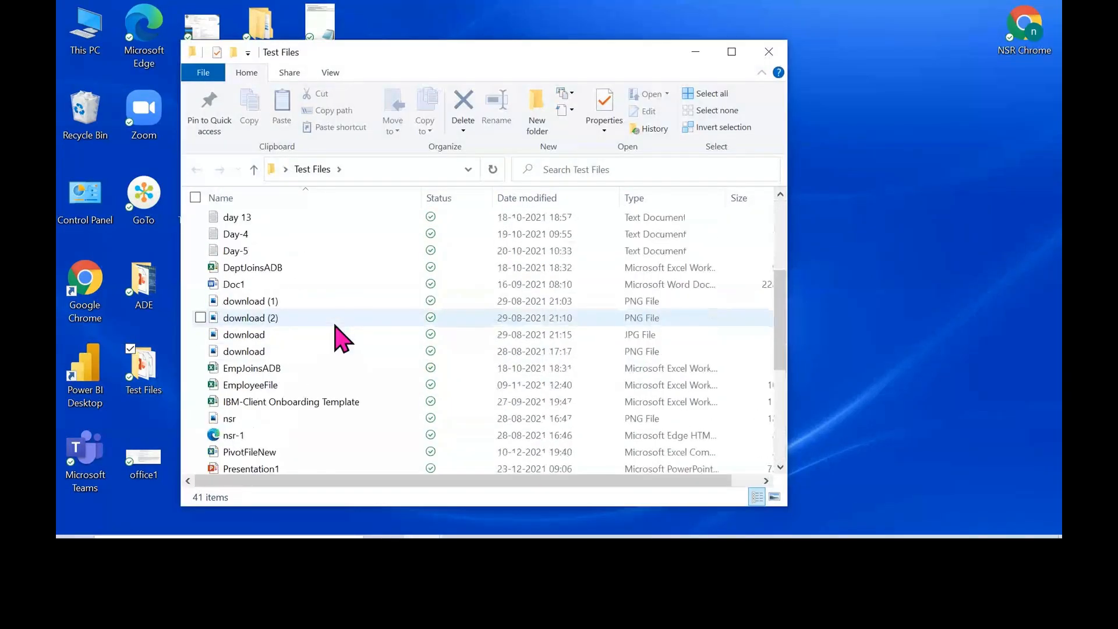
{"action": "left_click", "coordinate": [768, 52]}
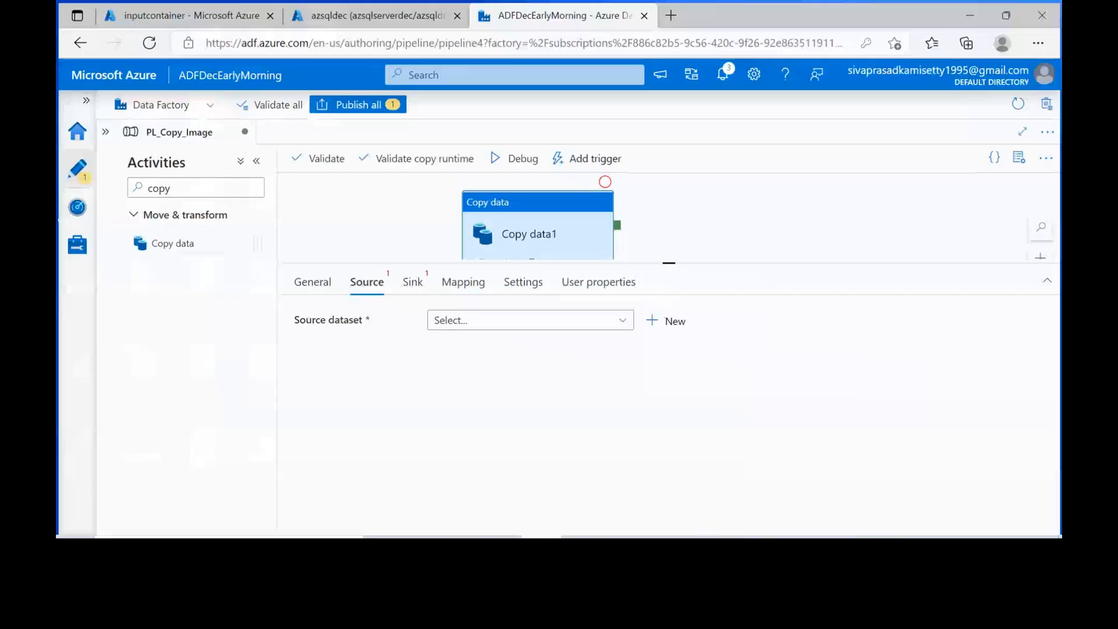
- Reopen inputcontainer of the blobdecearlymorning storage account in the Azure portal and look through its blobs
{"action": "left_click", "coordinate": [304, 12]}
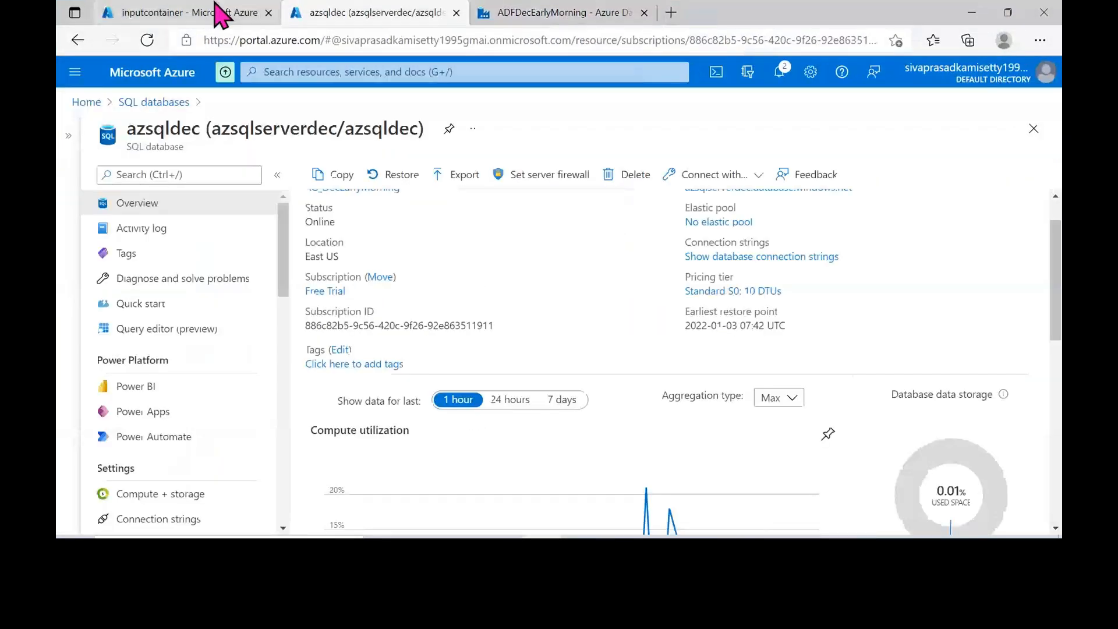
{"action": "left_click", "coordinate": [221, 15]}
{"action": "scroll", "coordinate": [378, 484], "scroll_direction": "up", "scroll_amount": 5}
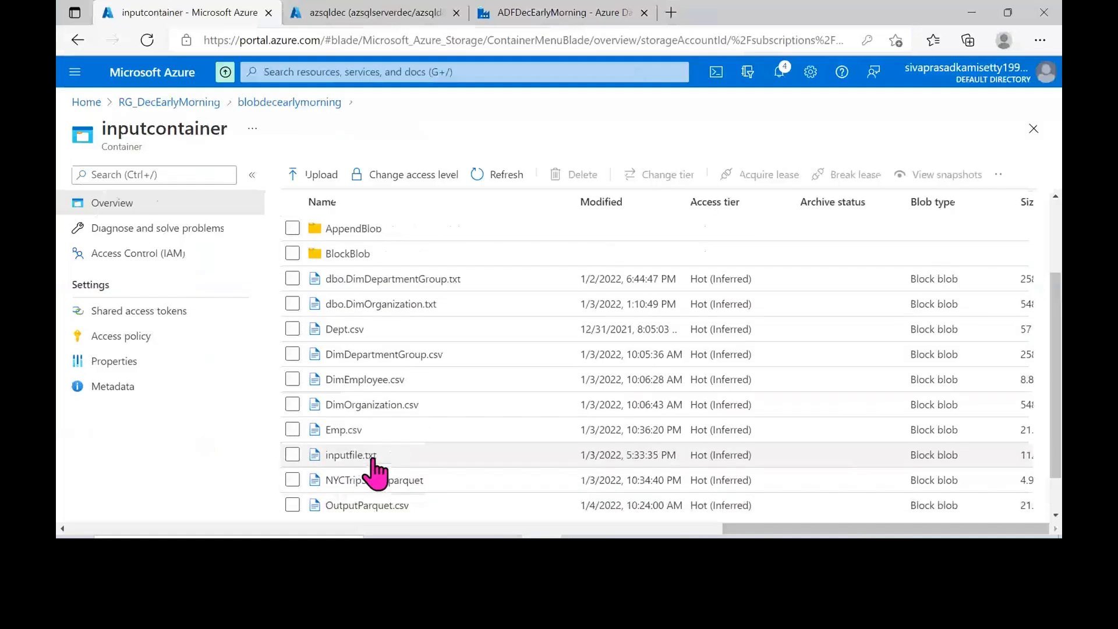
{"action": "left_click", "coordinate": [1034, 129]}
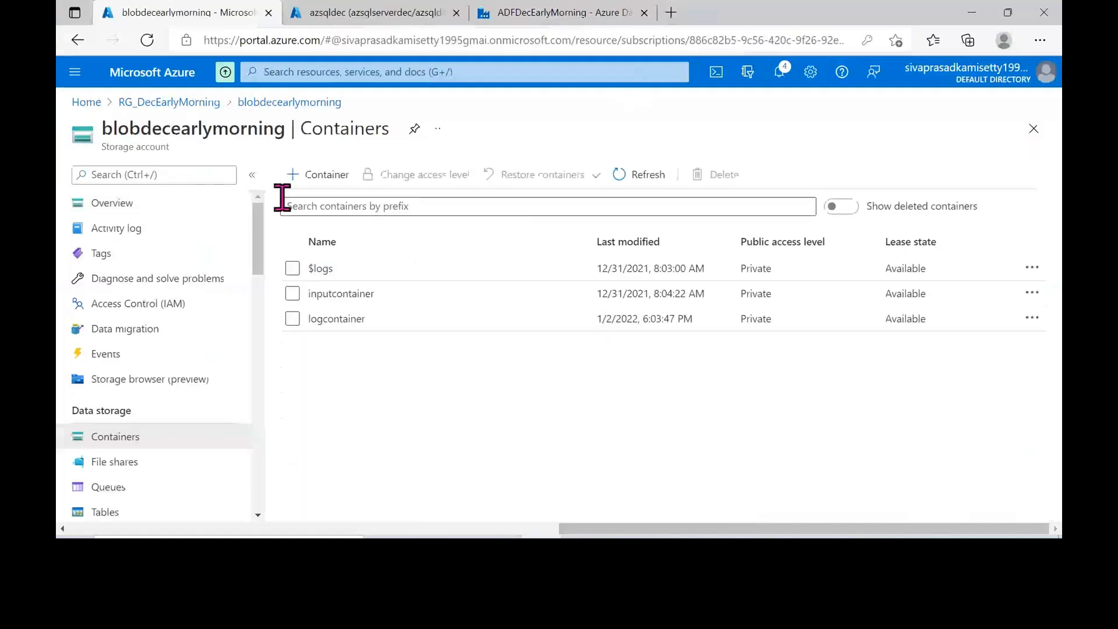
{"action": "left_click", "coordinate": [351, 286]}
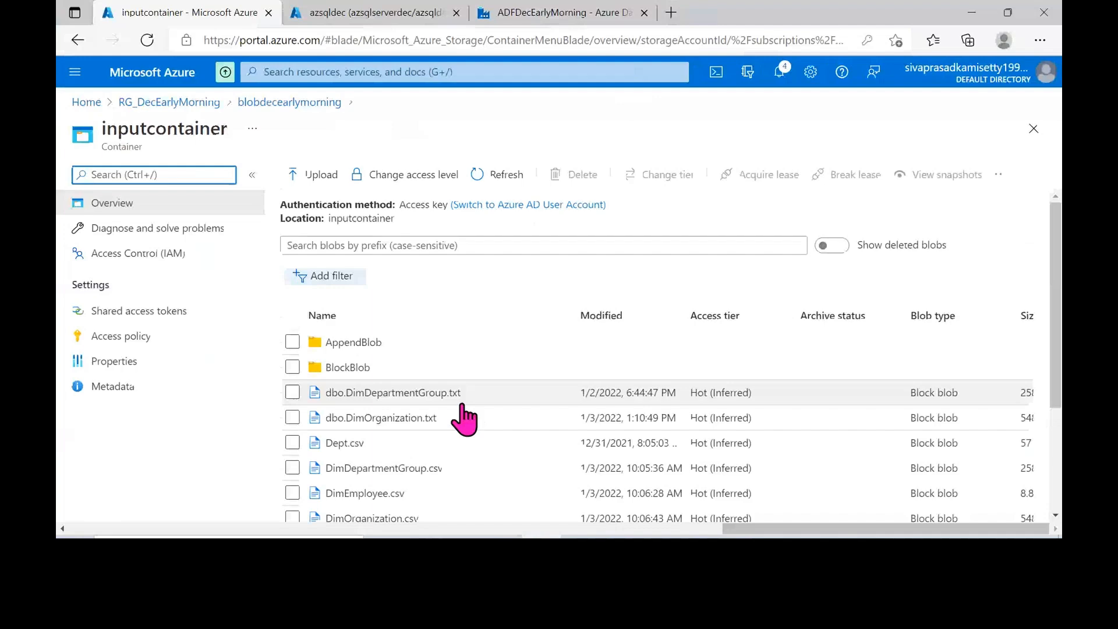
{"action": "scroll", "coordinate": [465, 418], "scroll_direction": "down", "scroll_amount": 3}
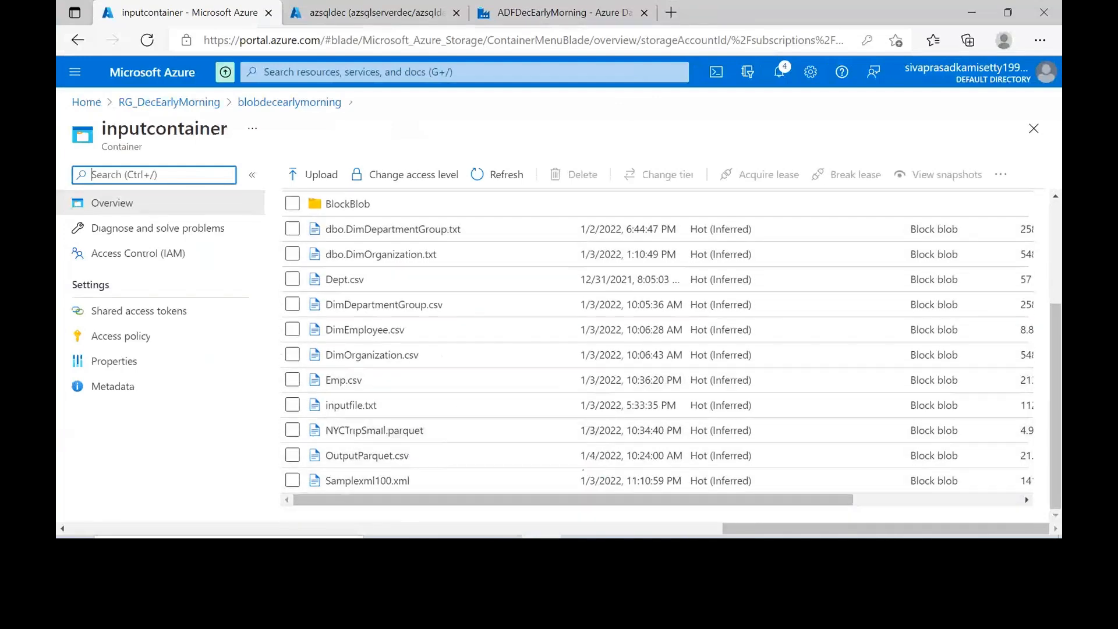
- Switch to File Explorer and search the azure datafiles folder, Test Files, and its Latest files and Test files subfolders for an image file
{"action": "left_click", "coordinate": [424, 541]}
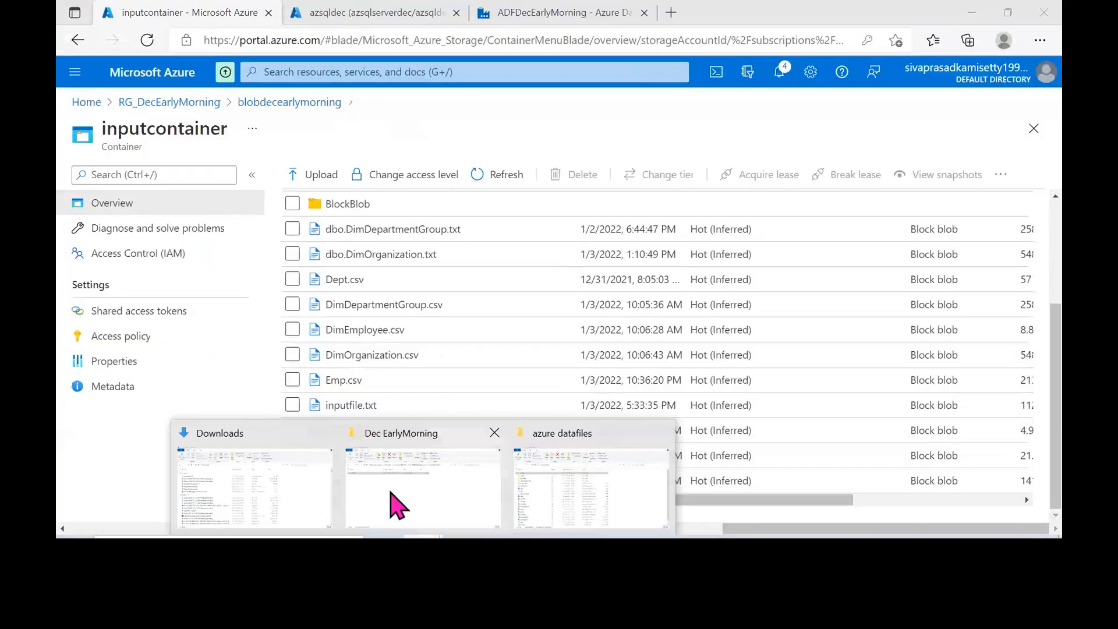
{"action": "left_click", "coordinate": [598, 499]}
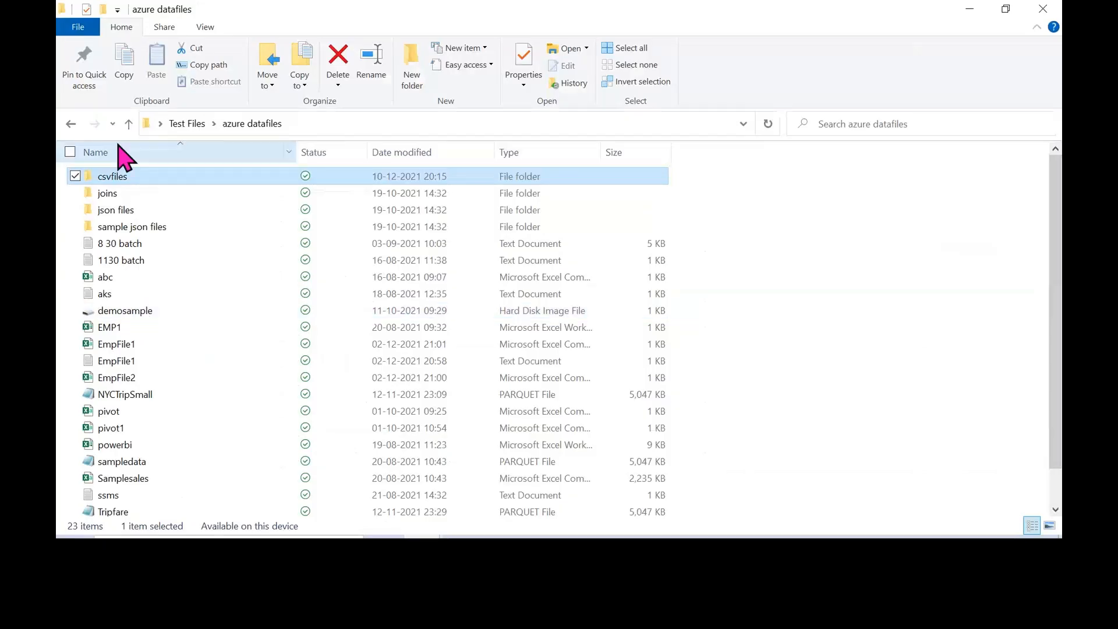
{"action": "scroll", "coordinate": [190, 362], "scroll_direction": "down", "scroll_amount": 1}
{"action": "scroll", "coordinate": [190, 429], "scroll_direction": "up", "scroll_amount": 1}
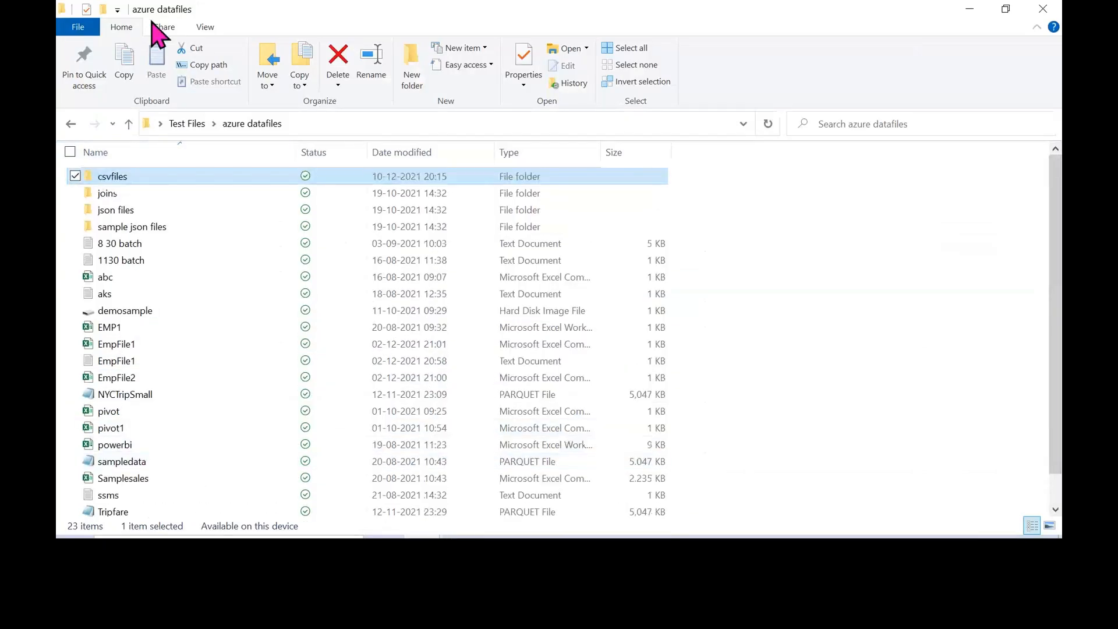
{"action": "left_click", "coordinate": [187, 124]}
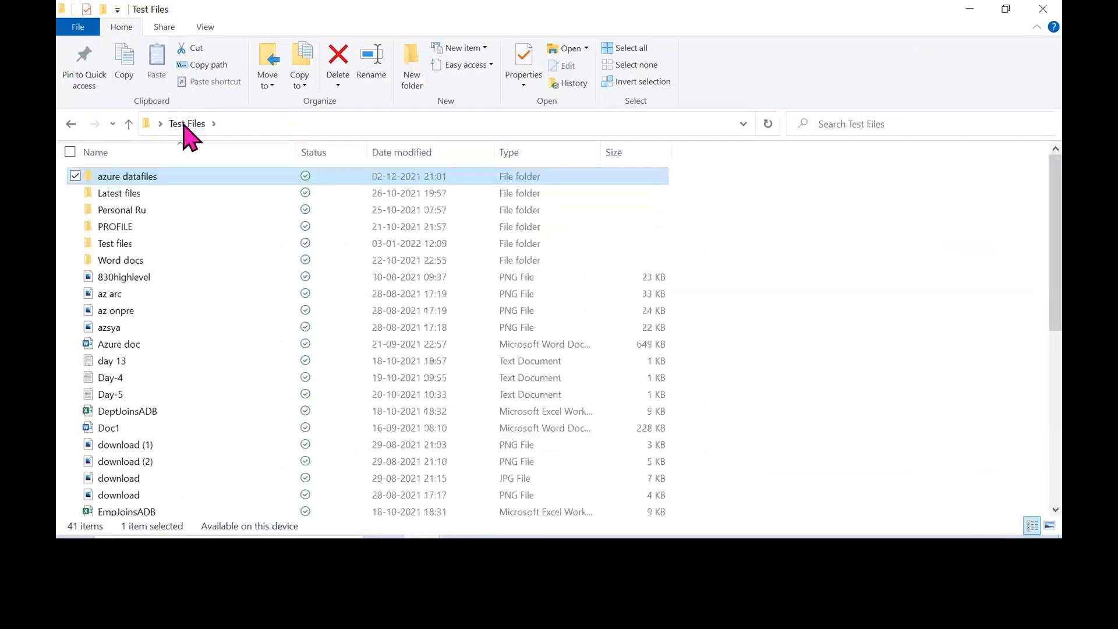
{"action": "double_click", "coordinate": [158, 193]}
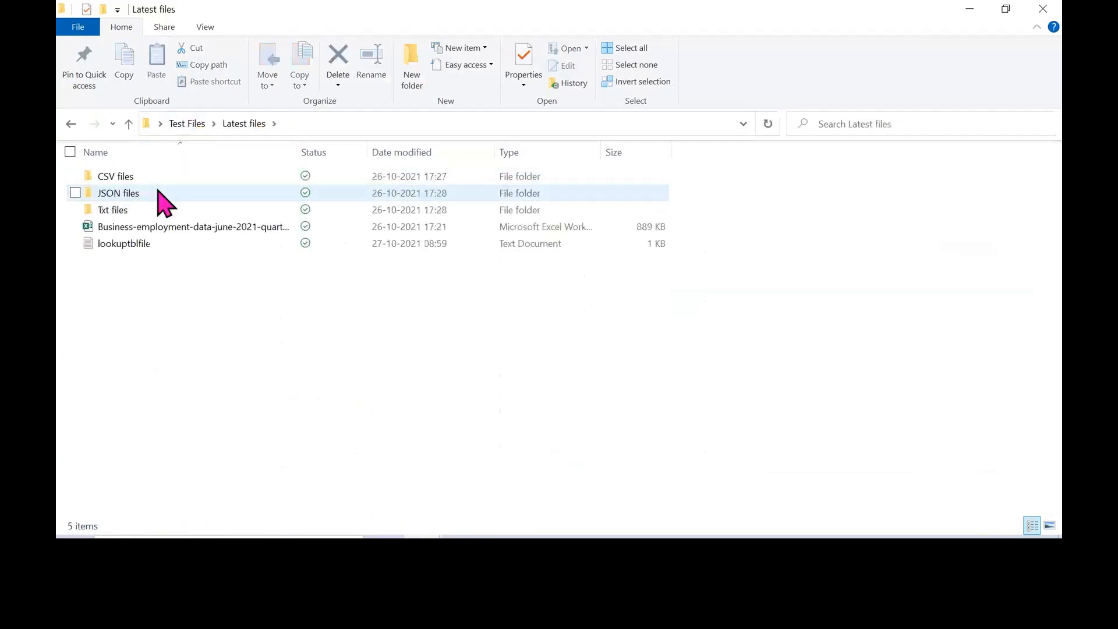
{"action": "left_click", "coordinate": [186, 123]}
{"action": "scroll", "coordinate": [175, 350], "scroll_direction": "down", "scroll_amount": 7}
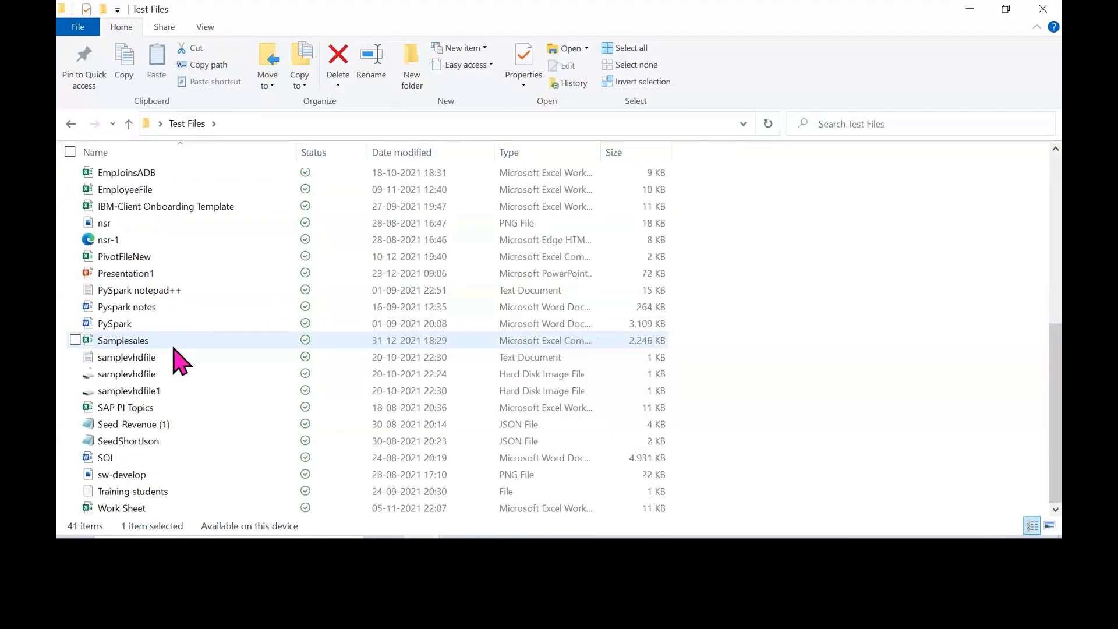
{"action": "scroll", "coordinate": [175, 350], "scroll_direction": "up", "scroll_amount": 6}
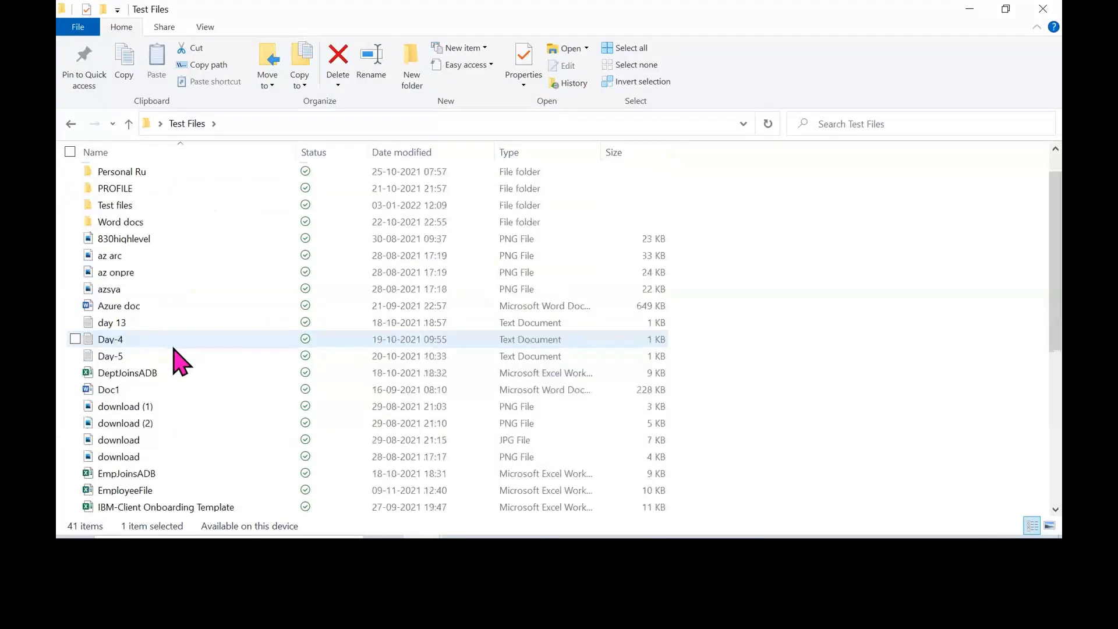
{"action": "scroll", "coordinate": [178, 358], "scroll_direction": "up", "scroll_amount": 1}
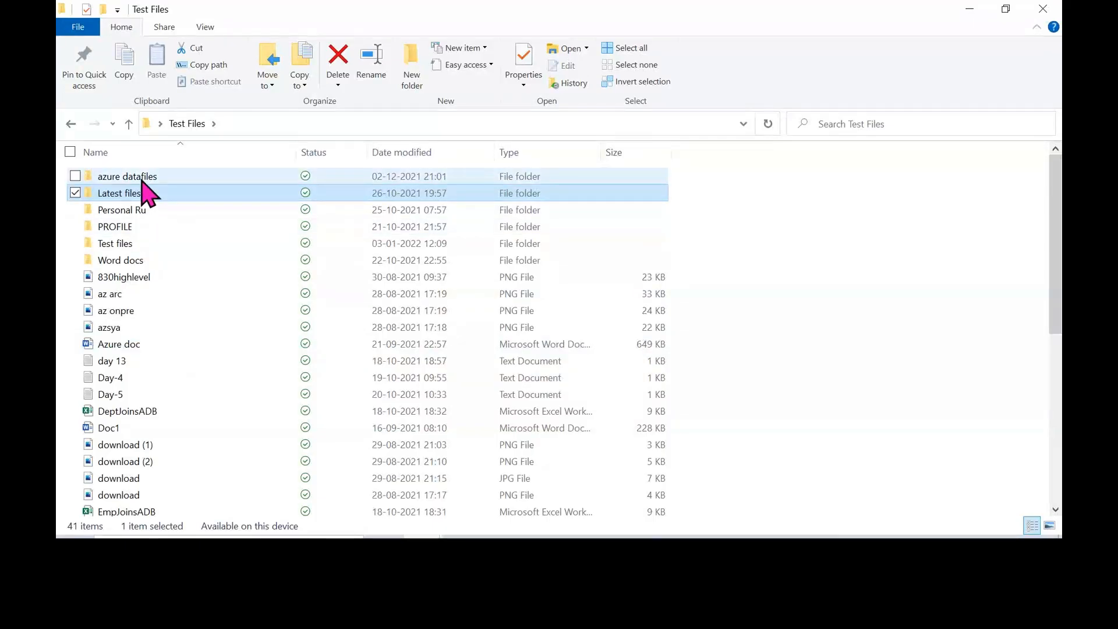
{"action": "double_click", "coordinate": [140, 245]}
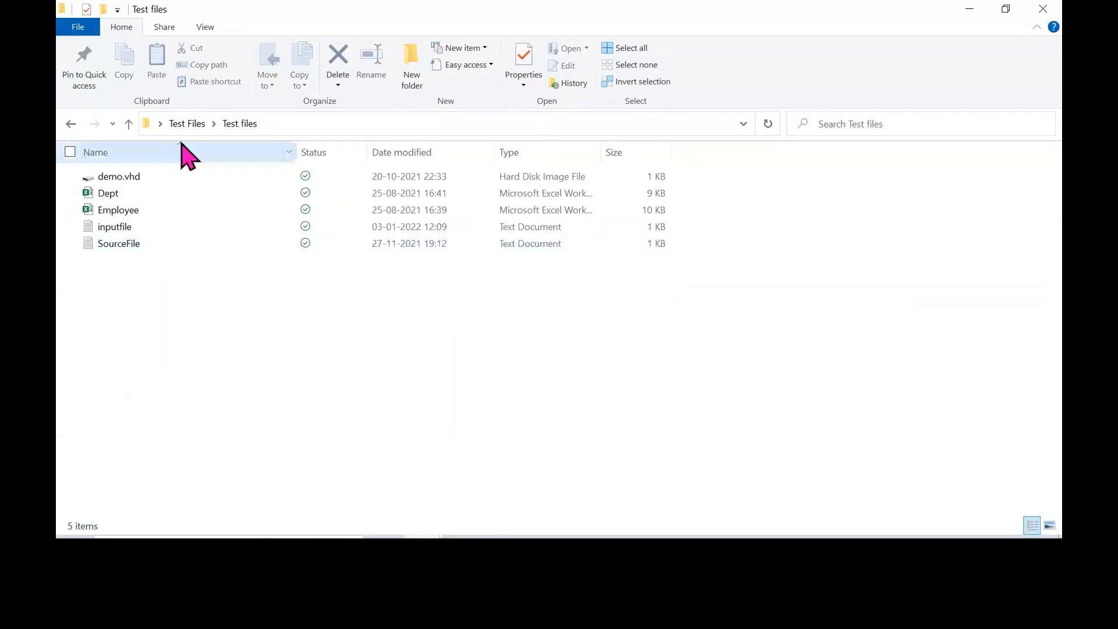
{"action": "left_click", "coordinate": [192, 128]}
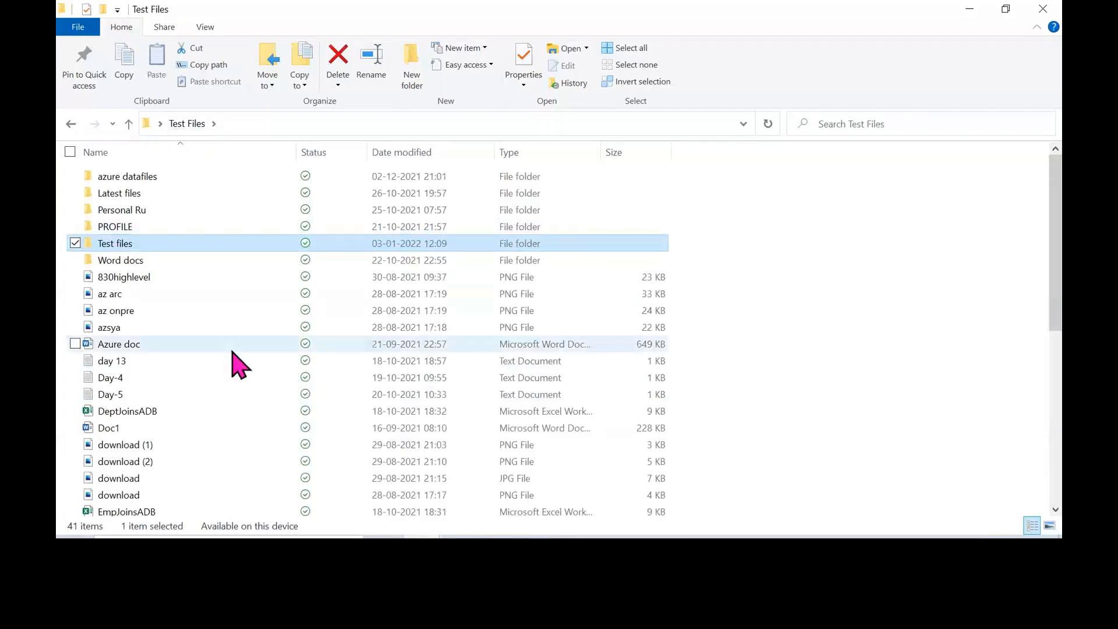
- Preview the az arc image in Test Files and select the folder's full path
{"action": "double_click", "coordinate": [130, 297]}
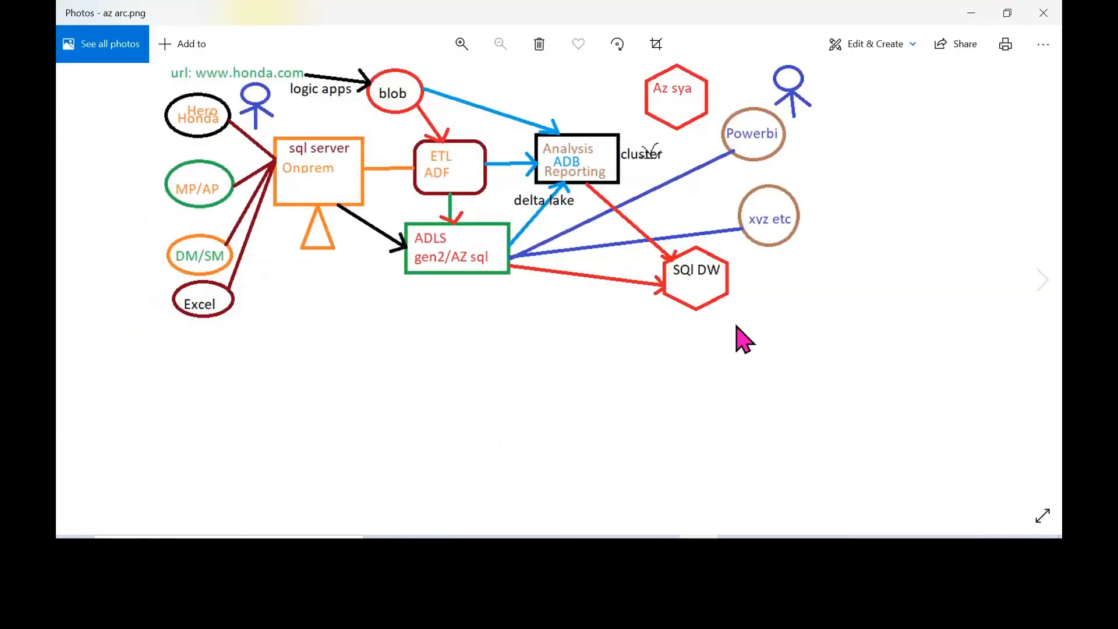
{"action": "left_click", "coordinate": [1043, 13]}
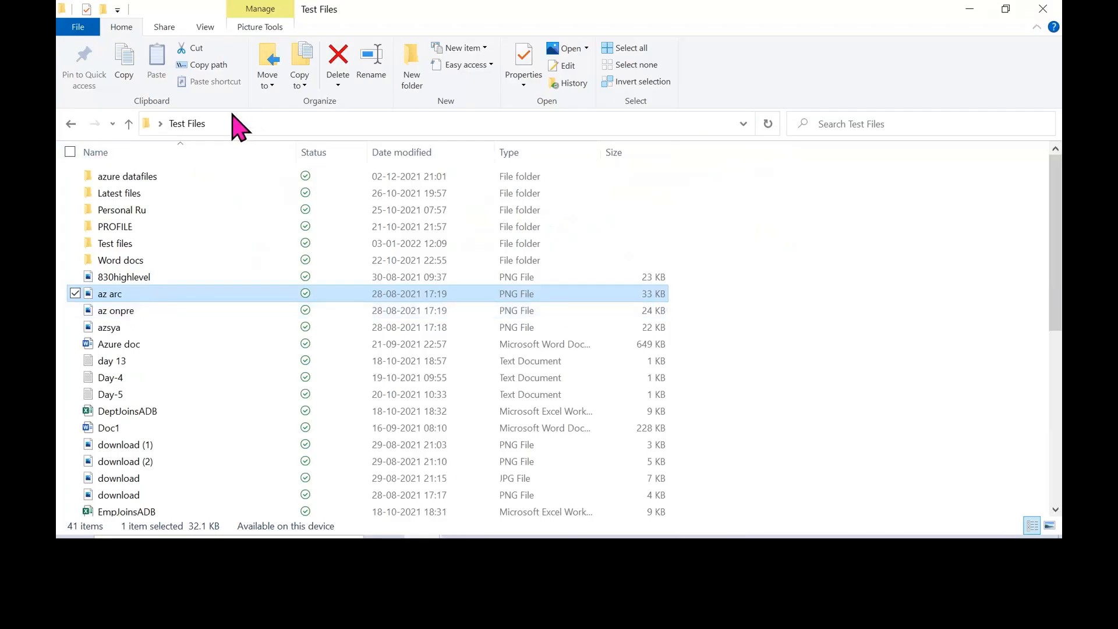
{"action": "left_click", "coordinate": [312, 125]}
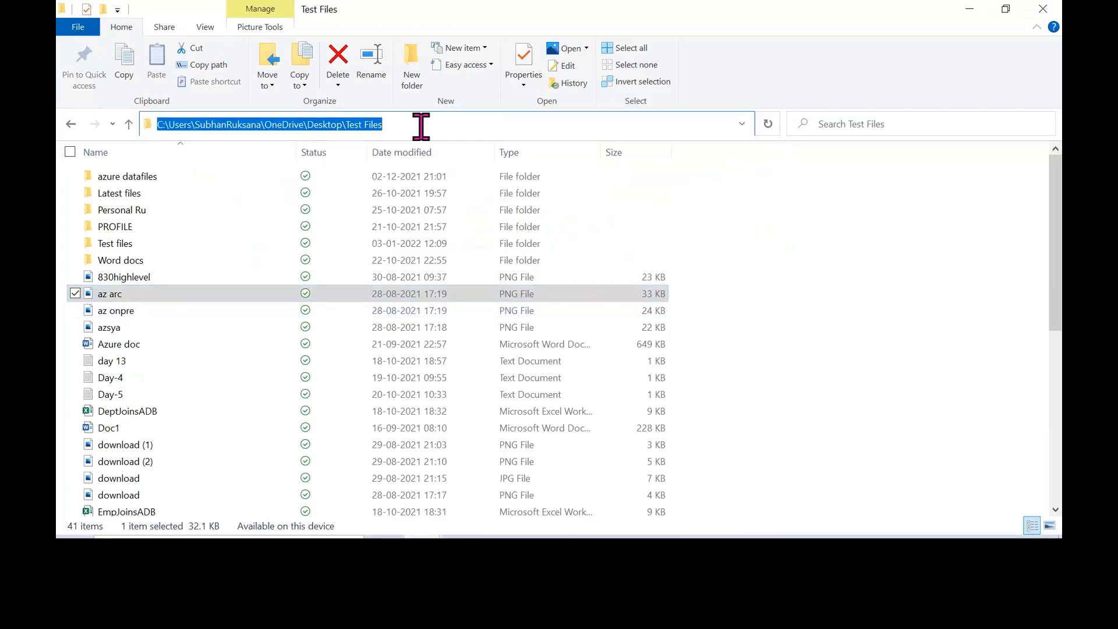
{"action": "left_click", "coordinate": [413, 122]}
- Switch back to inputcontainer in the Azure portal and open the blob upload form
{"action": "key", "text": "super+d"}
{"action": "left_click", "coordinate": [750, 393]}
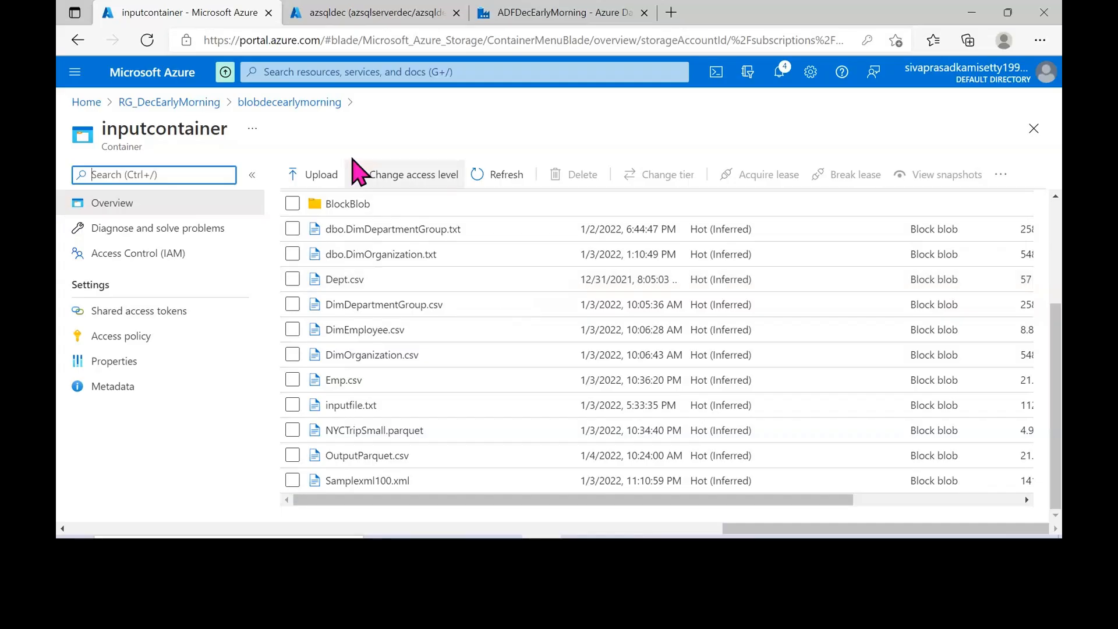
{"action": "left_click", "coordinate": [329, 177]}
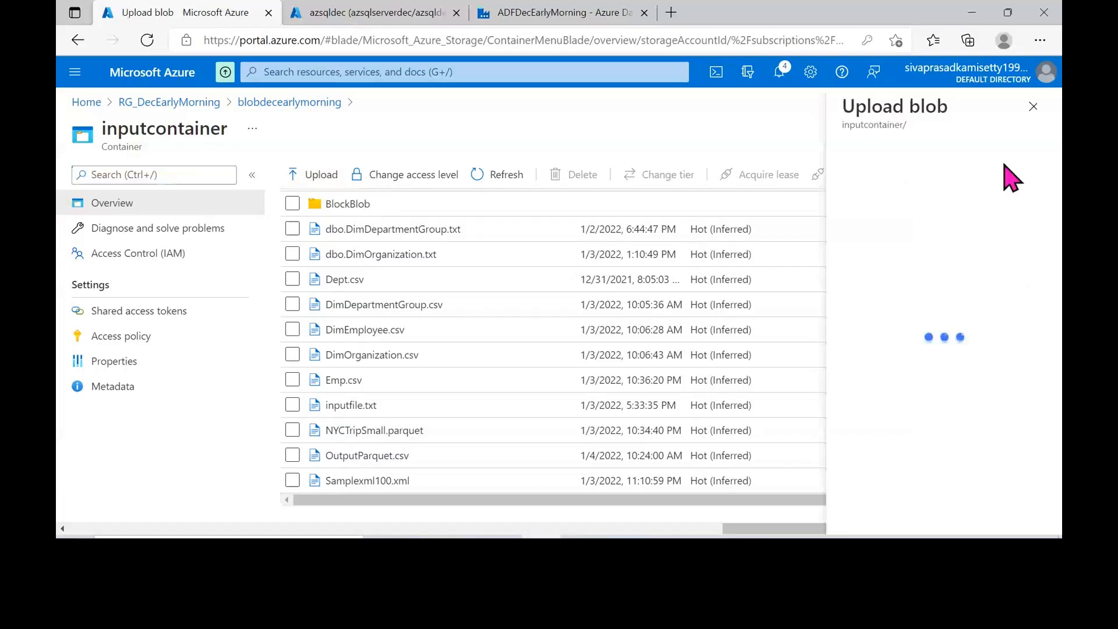
{"action": "left_click", "coordinate": [1037, 173]}
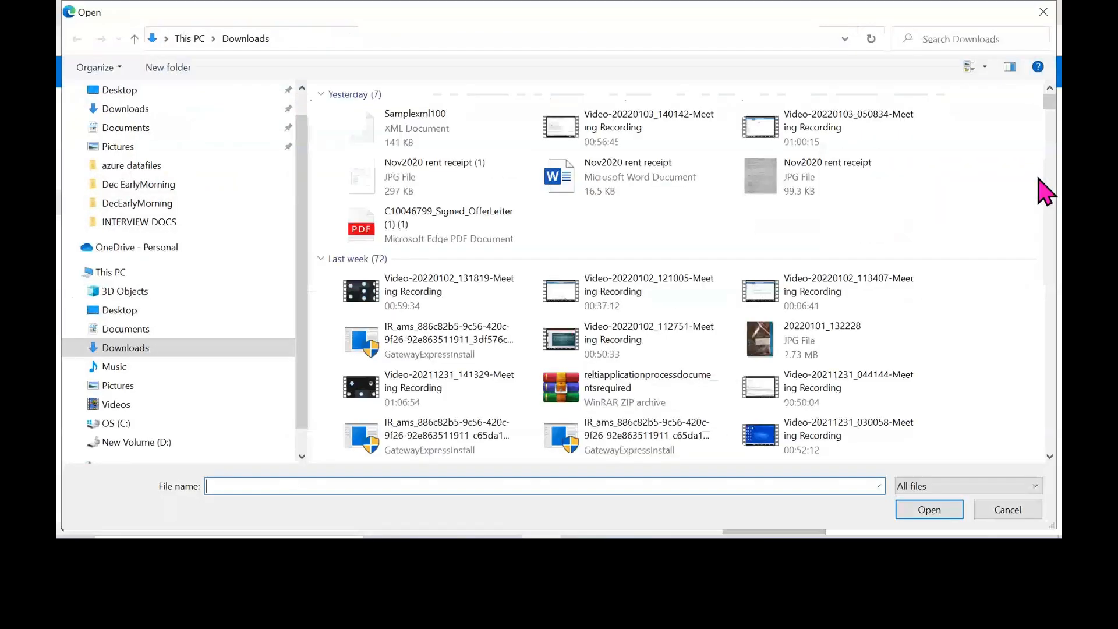
{"action": "left_click", "coordinate": [142, 224]}
{"action": "left_click", "coordinate": [190, 38]}
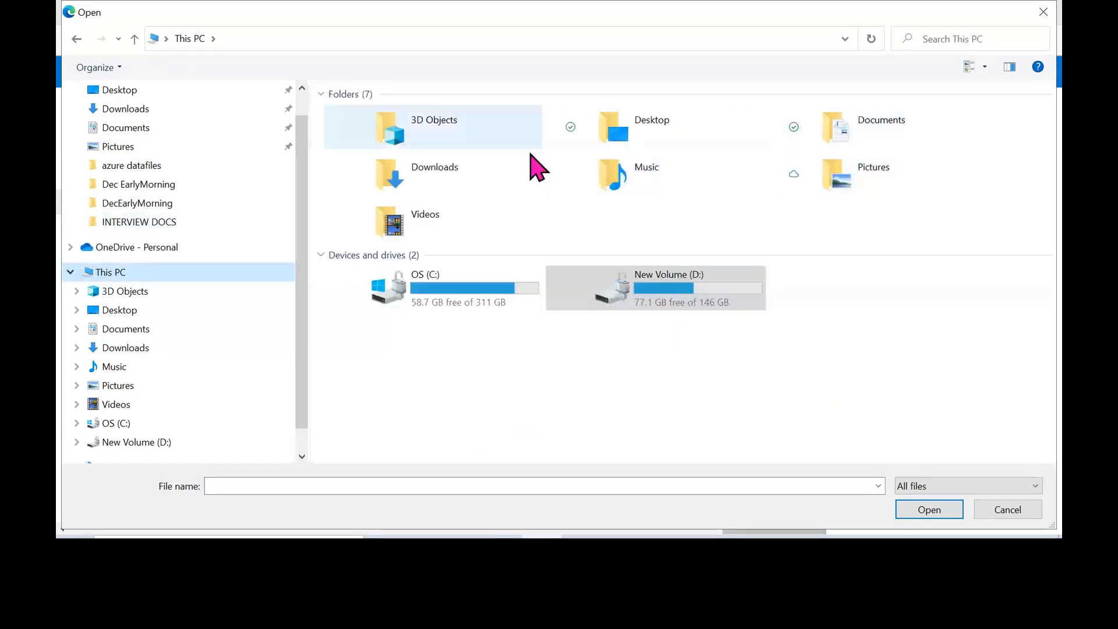
{"action": "double_click", "coordinate": [699, 136]}
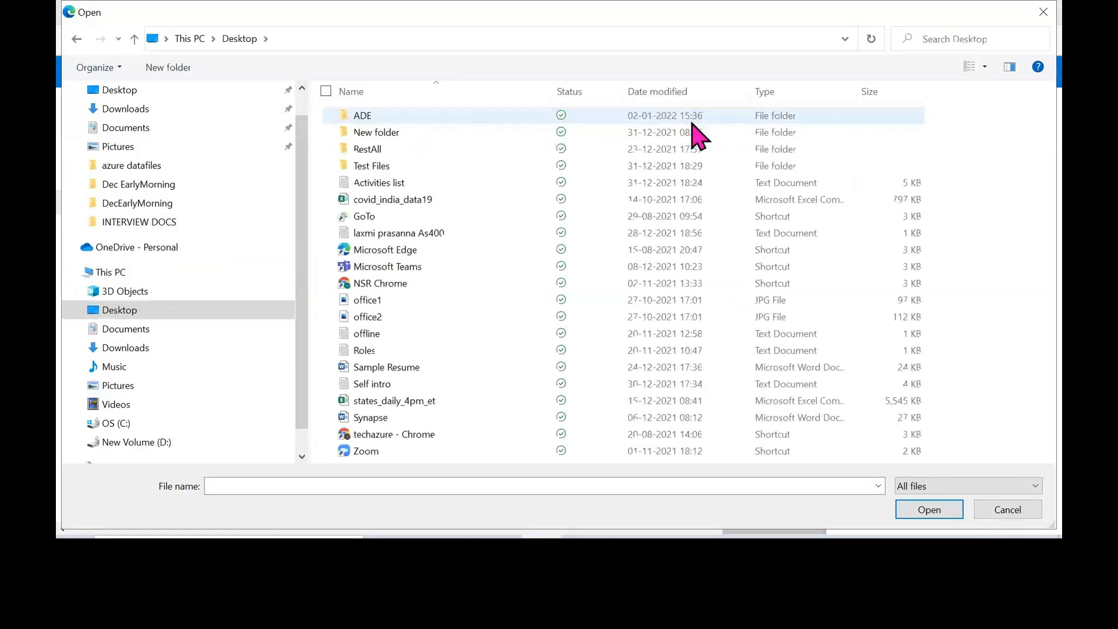
{"action": "left_click", "coordinate": [198, 40]}
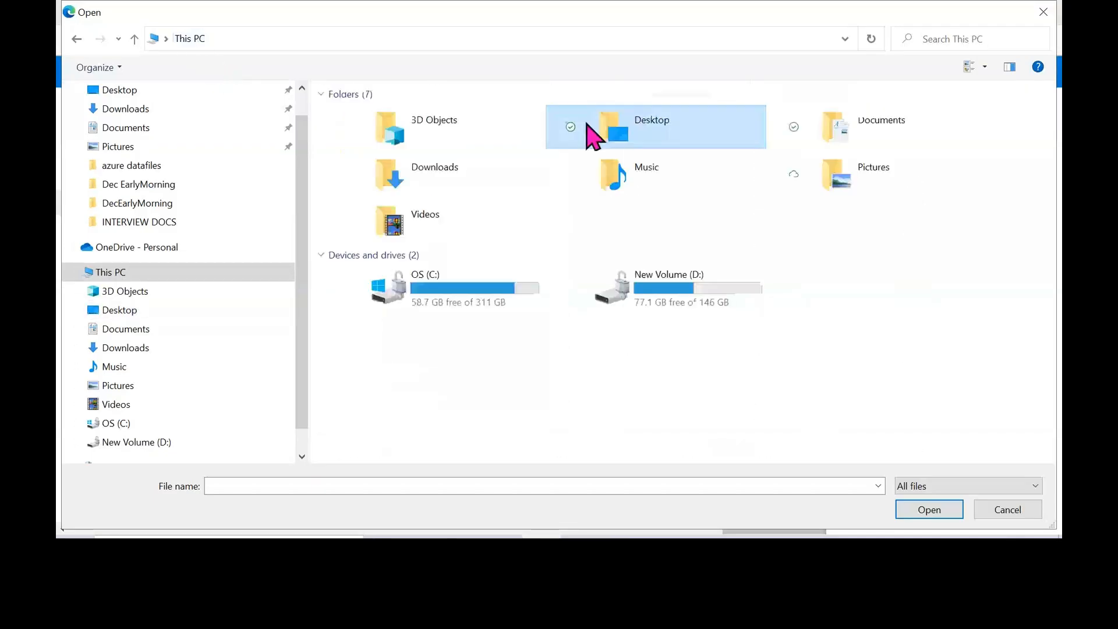
{"action": "double_click", "coordinate": [489, 291]}
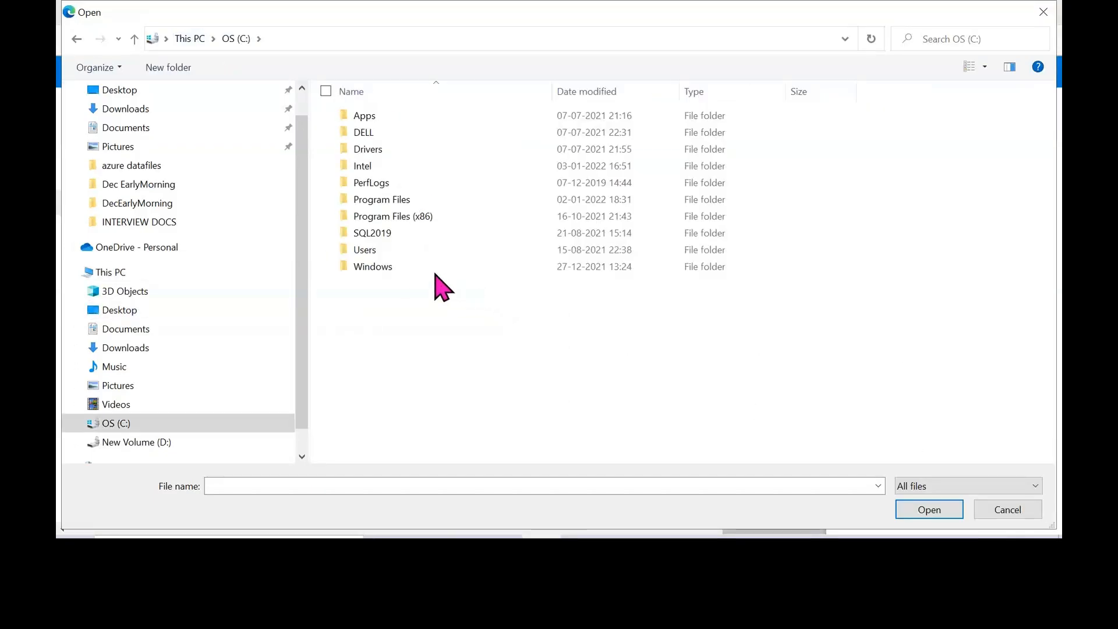
{"action": "left_click", "coordinate": [1014, 511]}
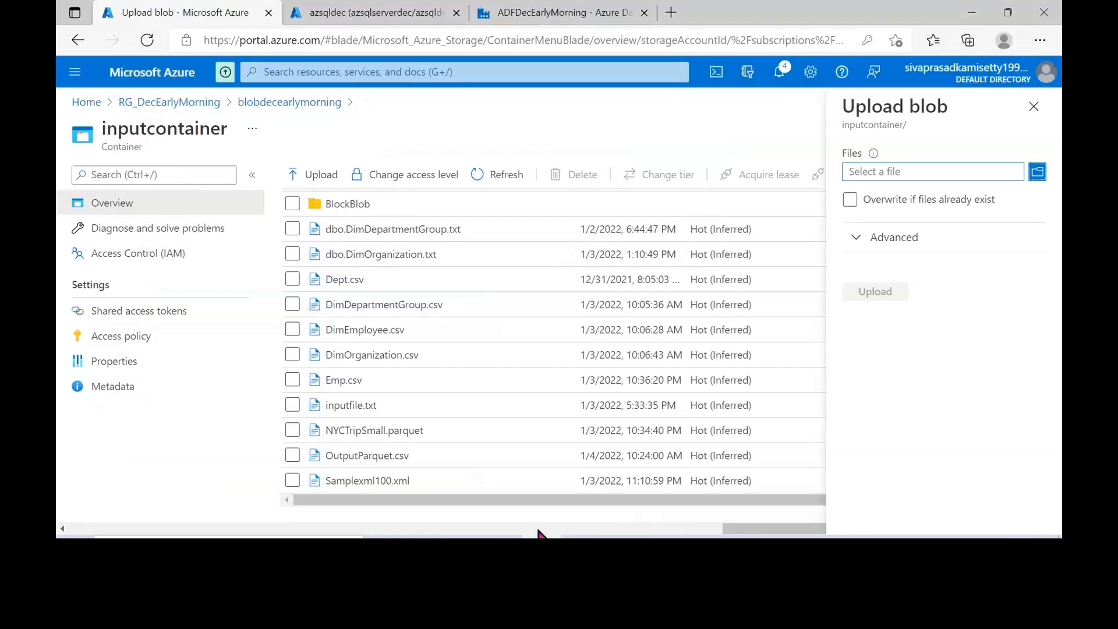
- Switch to the Test Files folder in File Explorer and copy the az arc image to the desktop
{"action": "mouse_move", "coordinate": [474, 531]}
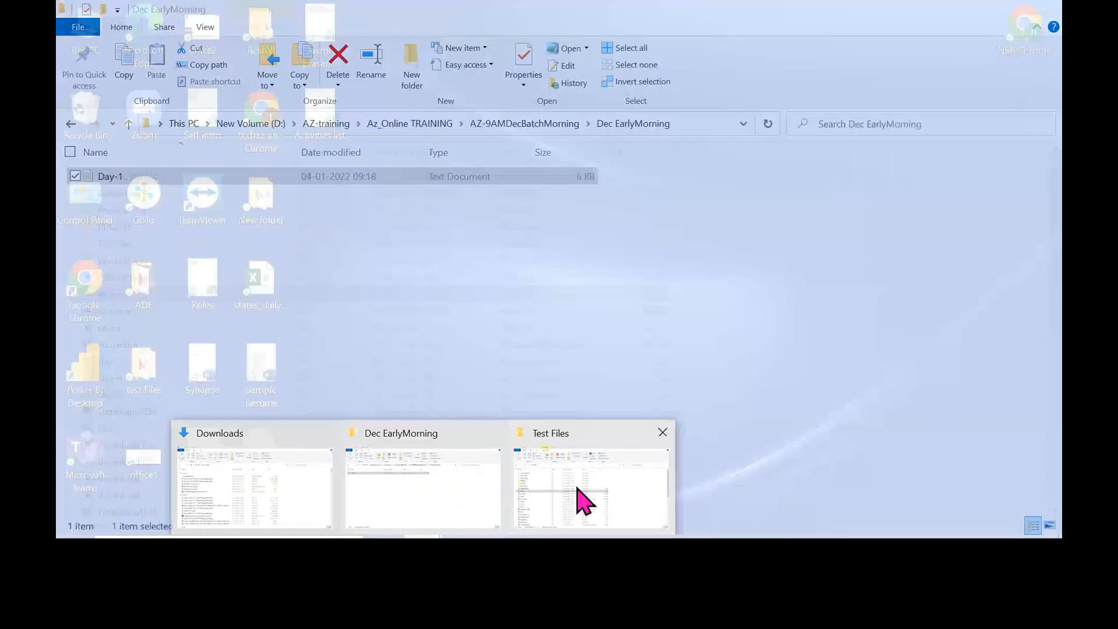
{"action": "left_click", "coordinate": [579, 499]}
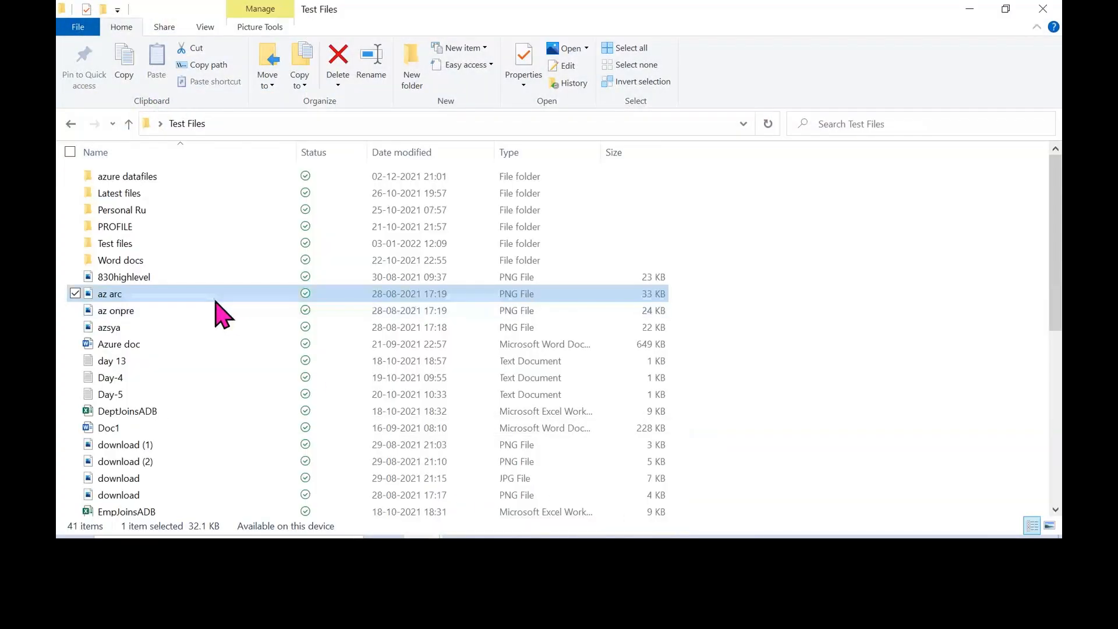
{"action": "left_click", "coordinate": [202, 313]}
{"action": "left_click", "coordinate": [203, 297]}
{"action": "left_click", "coordinate": [1060, 548]}
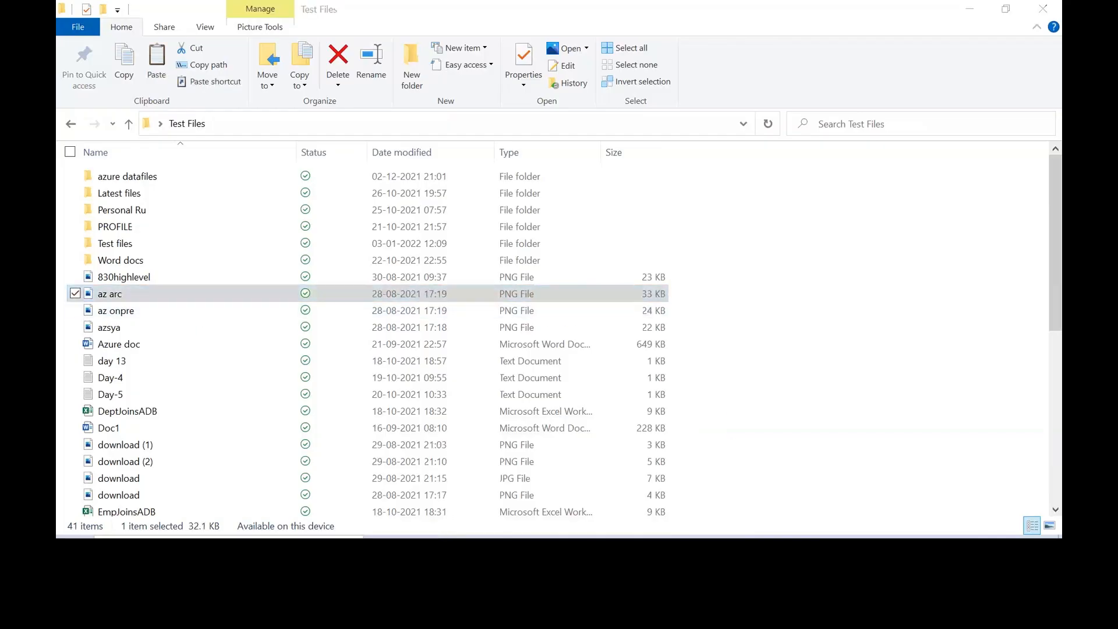
{"action": "key", "text": "ctrl+v"}
{"action": "left_click", "coordinate": [565, 380]}
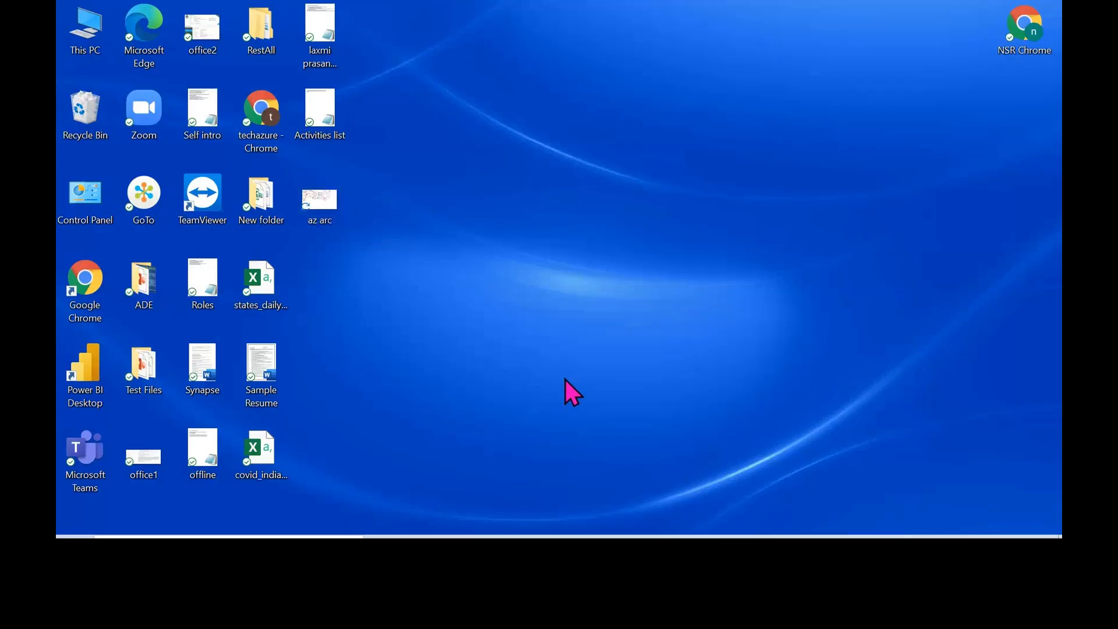
- Switch to the Azure portal, upload az arc.png from the desktop to inputcontainer and close the upload form
{"action": "key", "text": "alt+Tab"}
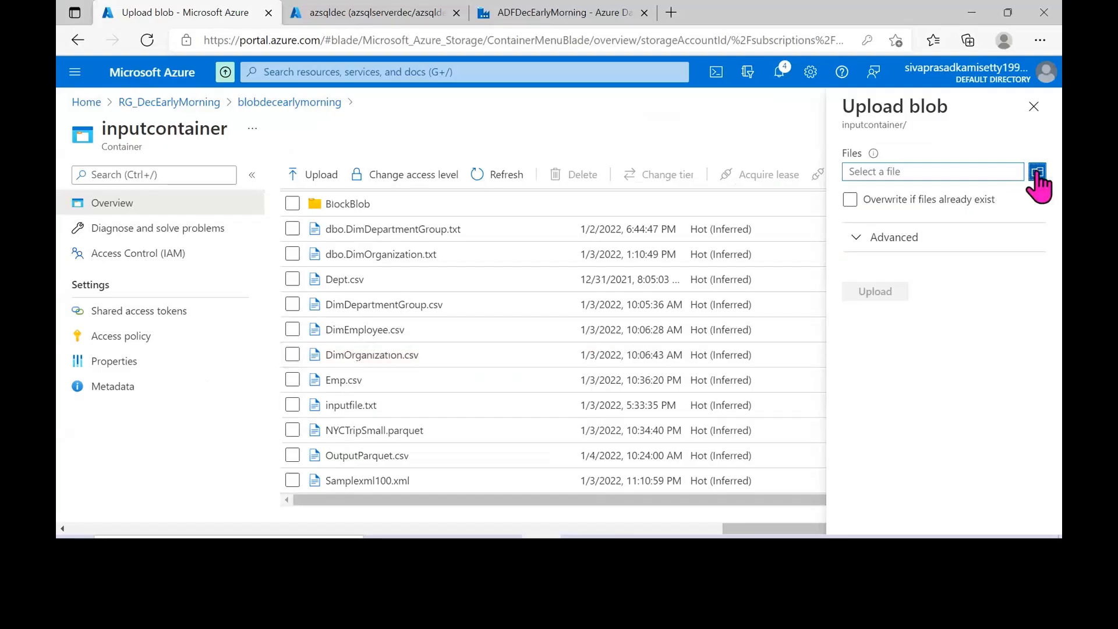
{"action": "left_click", "coordinate": [1034, 170]}
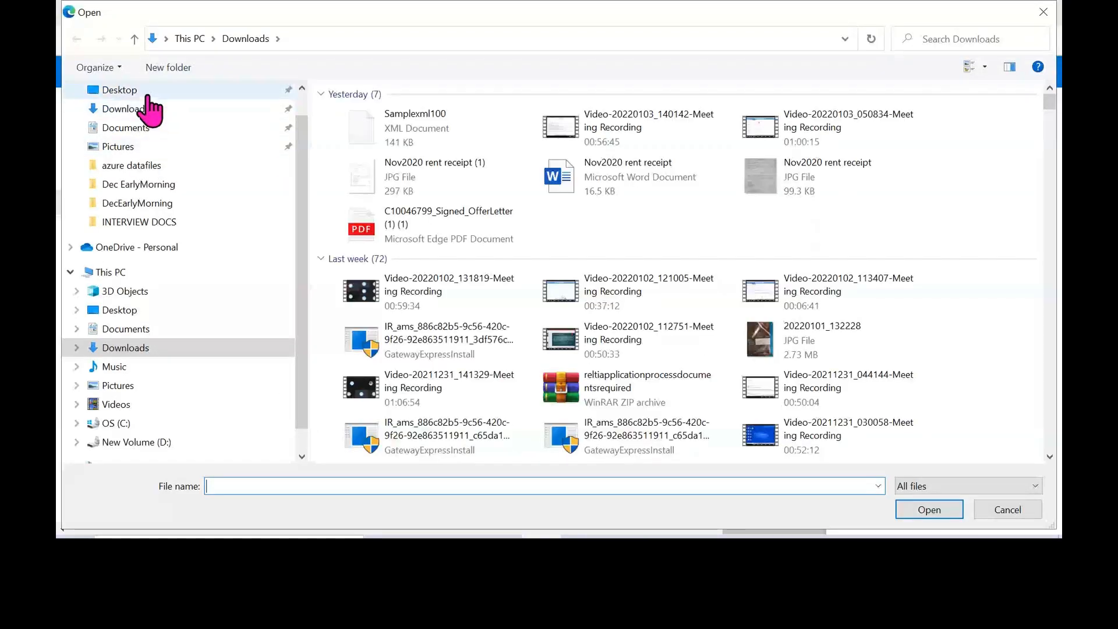
{"action": "left_click", "coordinate": [151, 93]}
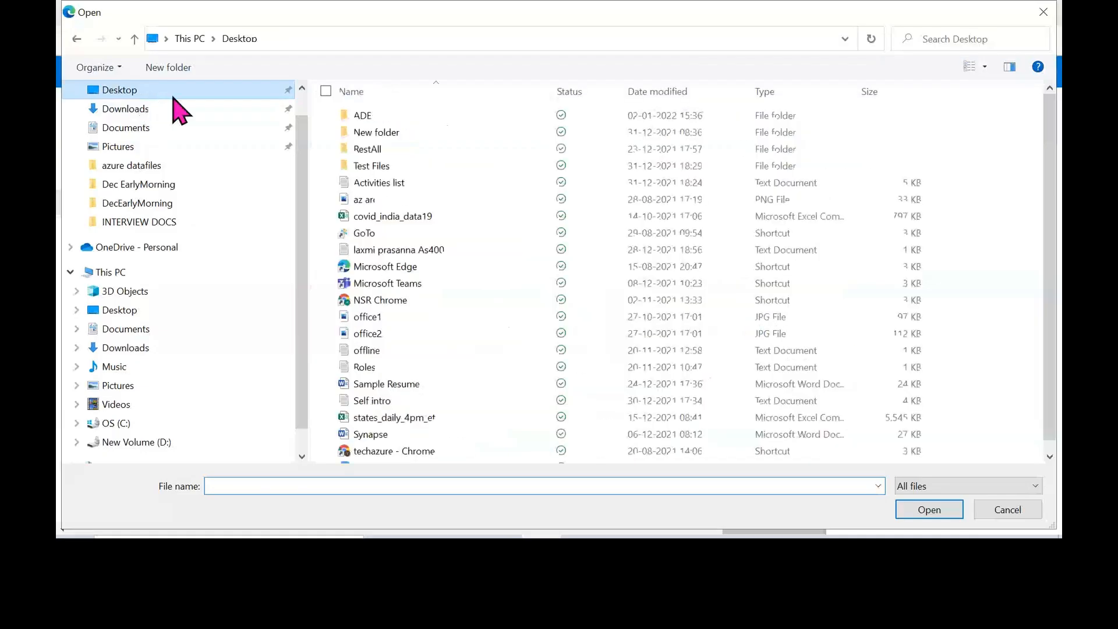
{"action": "left_click", "coordinate": [378, 201]}
{"action": "left_click", "coordinate": [931, 512]}
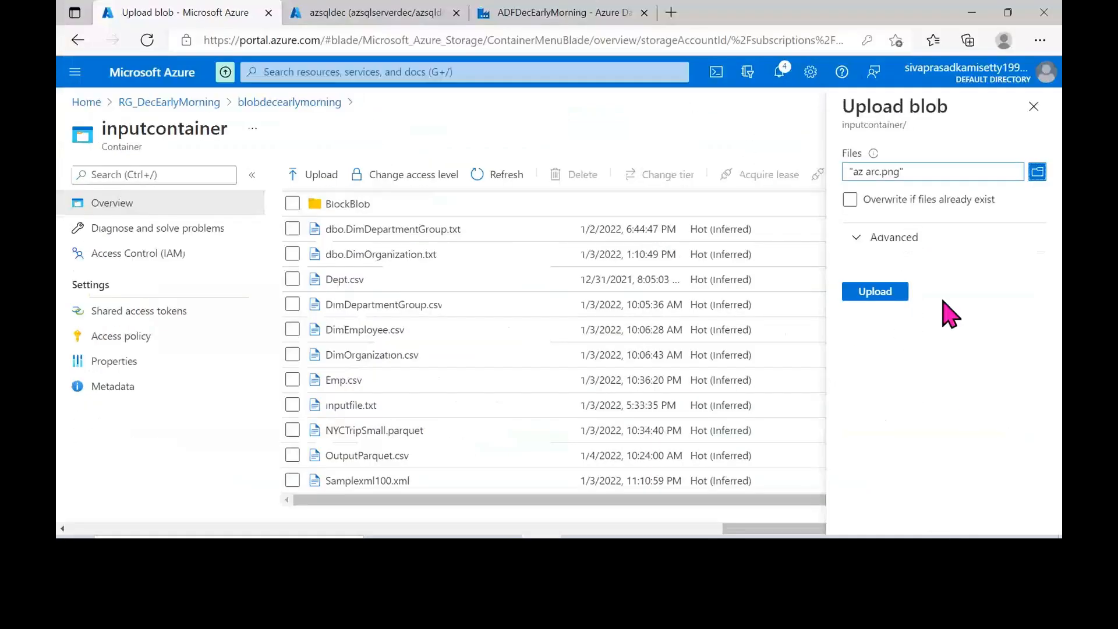
{"action": "left_click", "coordinate": [897, 291]}
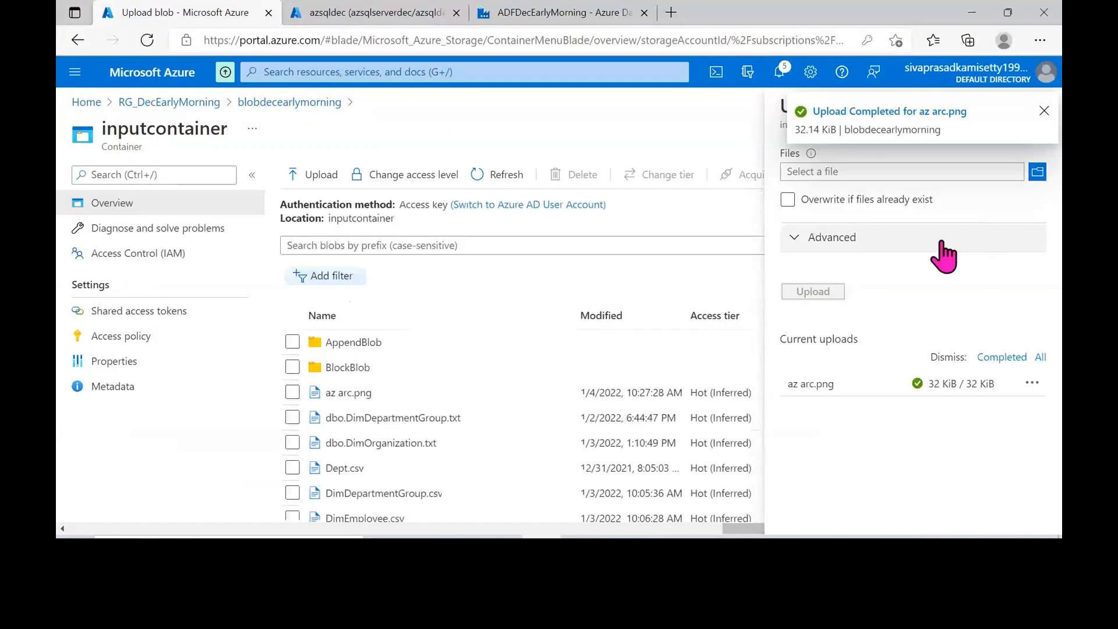
{"action": "left_click", "coordinate": [1044, 110]}
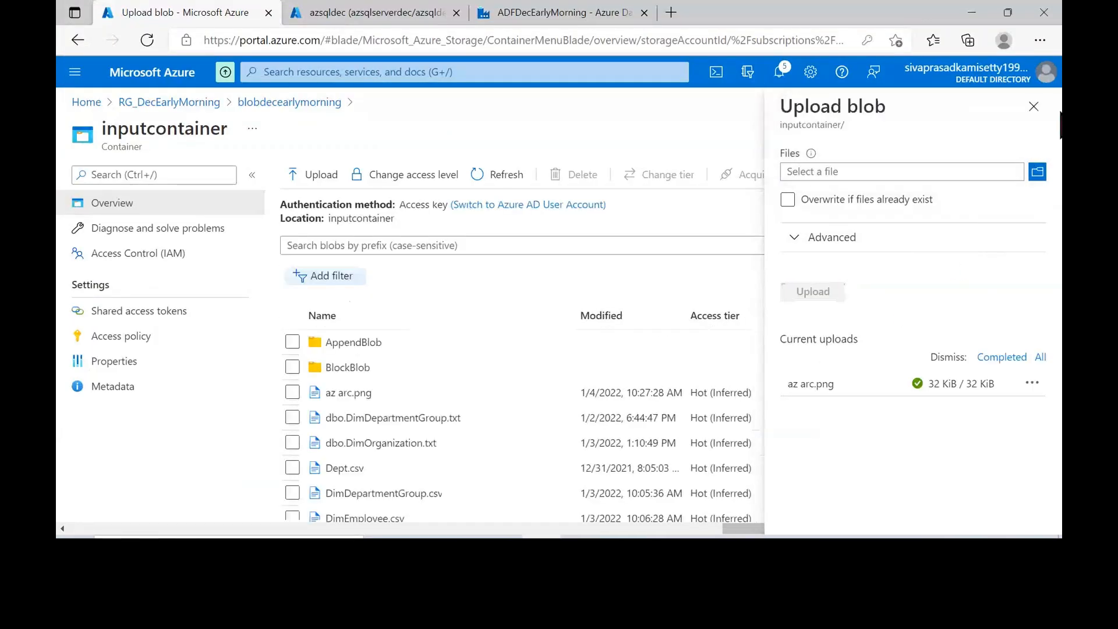
{"action": "left_click", "coordinate": [1035, 114]}
{"action": "scroll", "coordinate": [402, 431], "scroll_direction": "down", "scroll_amount": 3}
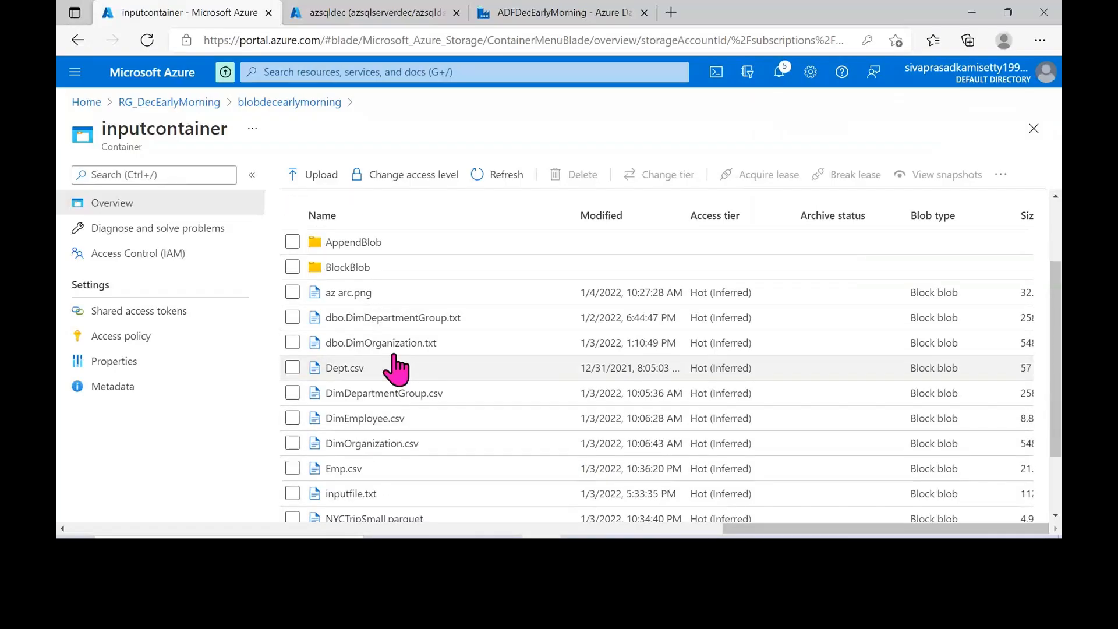
- Return to PL_Copy_Image in Data Factory and start a new Azure Blob Storage source dataset for the Copy data activity
{"action": "left_click", "coordinate": [608, 13]}
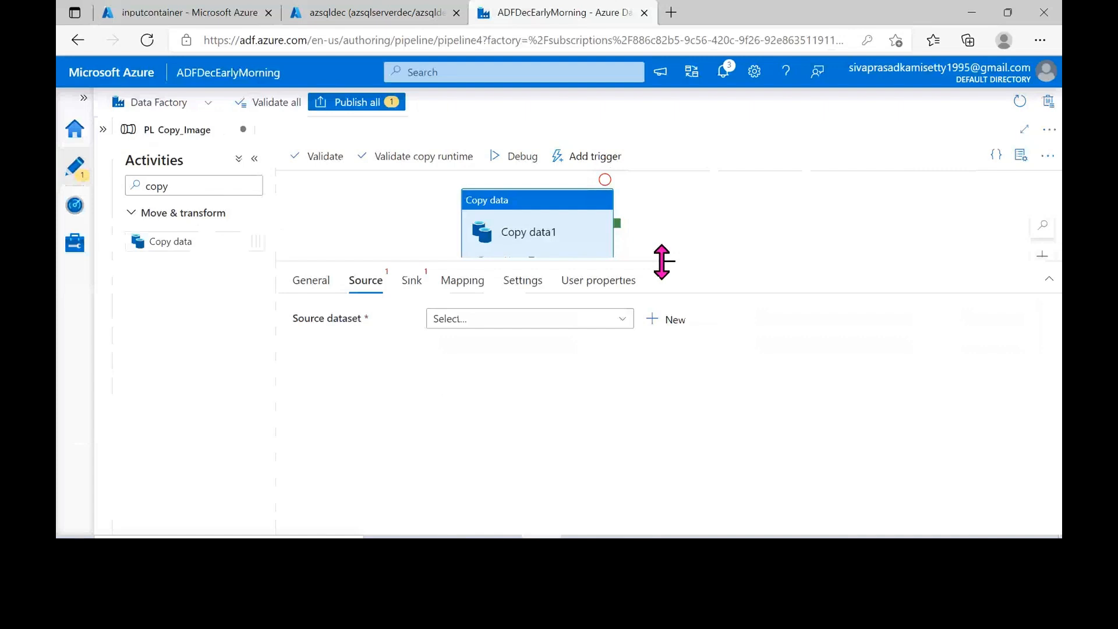
{"action": "left_click_drag", "start_coordinate": [662, 262], "coordinate": [661, 275]}
{"action": "left_click", "coordinate": [671, 336]}
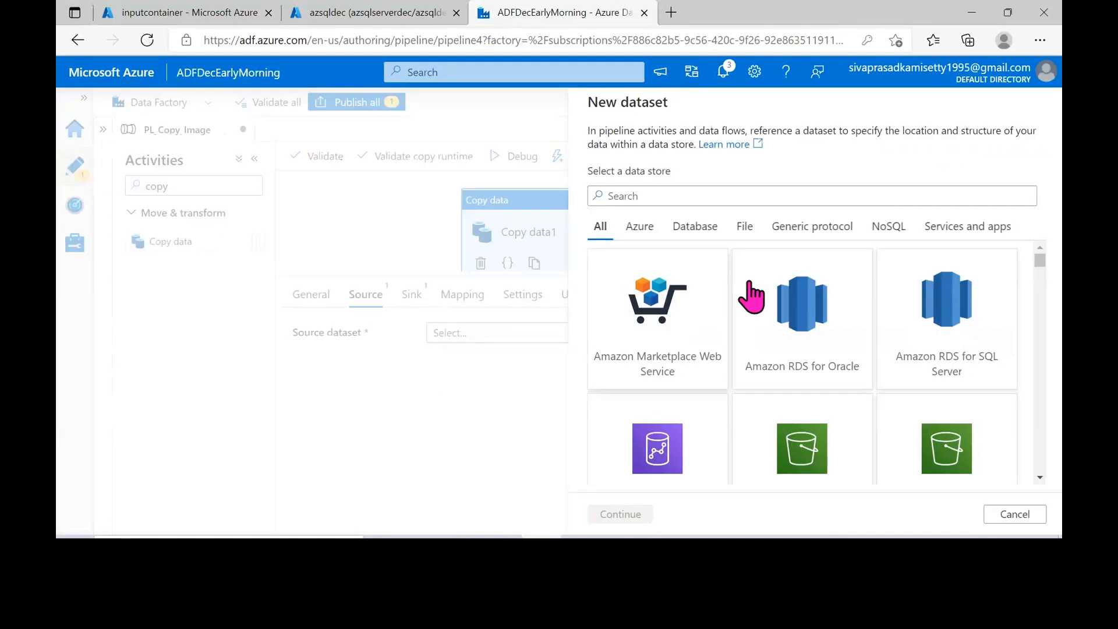
{"action": "type", "text": "bl"}
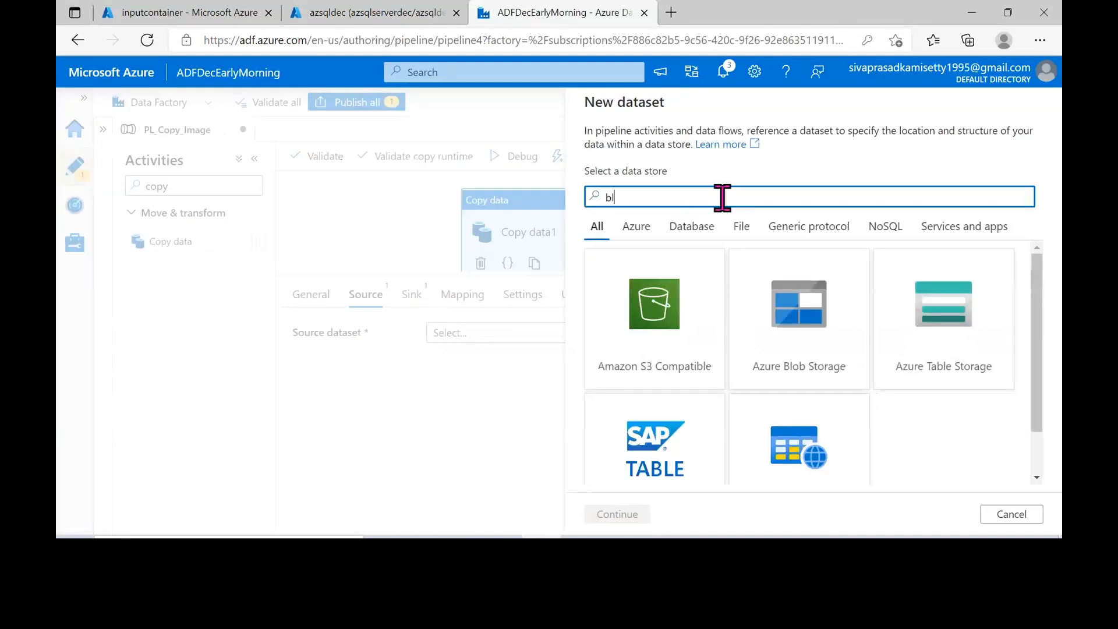
{"action": "left_click", "coordinate": [798, 325]}
{"action": "left_click", "coordinate": [618, 515]}
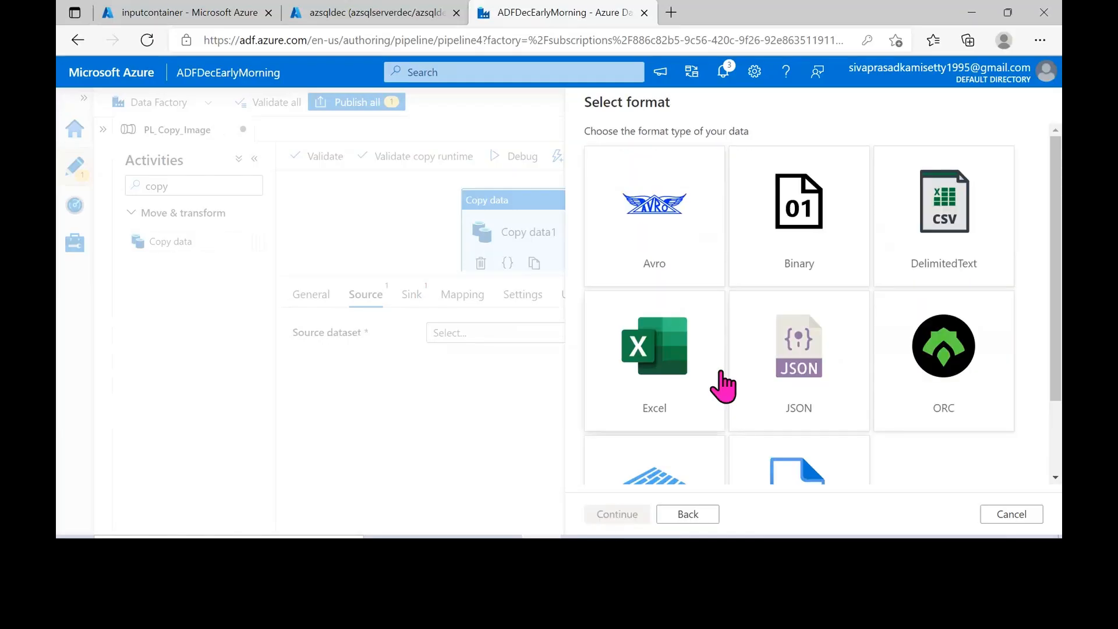
- Look over the available data formats and choose Binary for the new source dataset
{"action": "scroll", "coordinate": [949, 420], "scroll_direction": "down", "scroll_amount": 2}
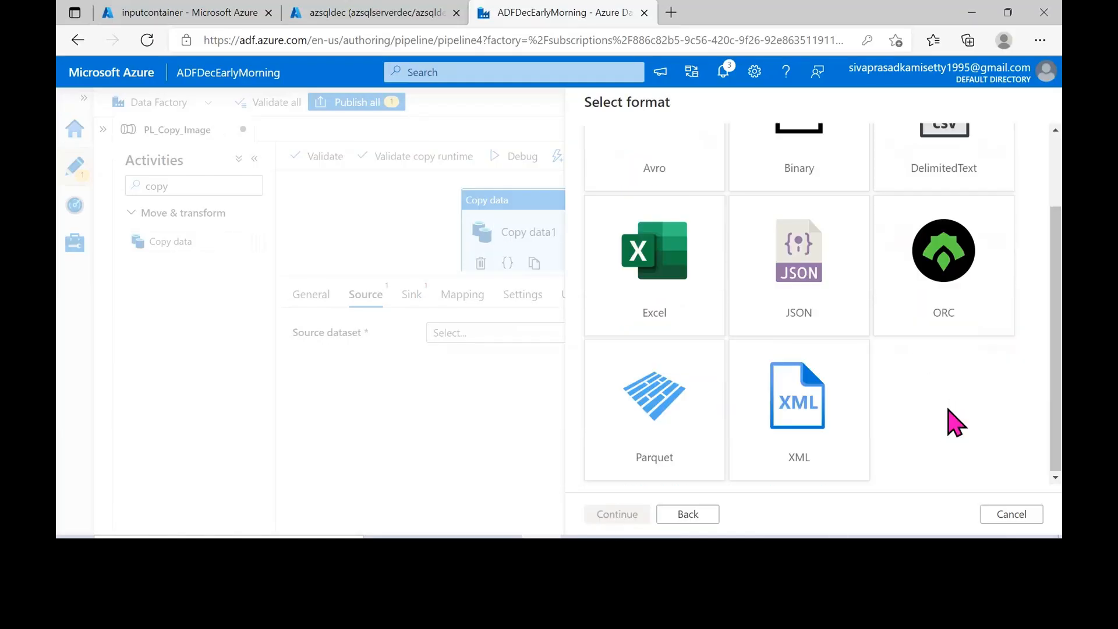
{"action": "scroll", "coordinate": [949, 420], "scroll_direction": "up", "scroll_amount": 2}
{"action": "scroll", "coordinate": [951, 479], "scroll_direction": "down", "scroll_amount": 2}
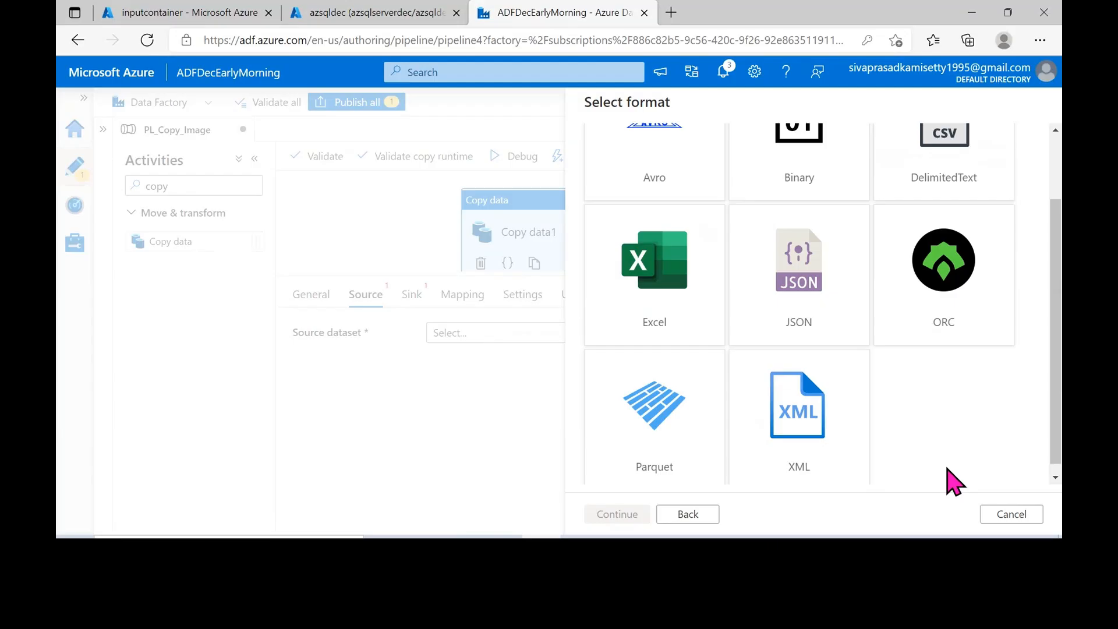
{"action": "scroll", "coordinate": [955, 482], "scroll_direction": "up", "scroll_amount": 1}
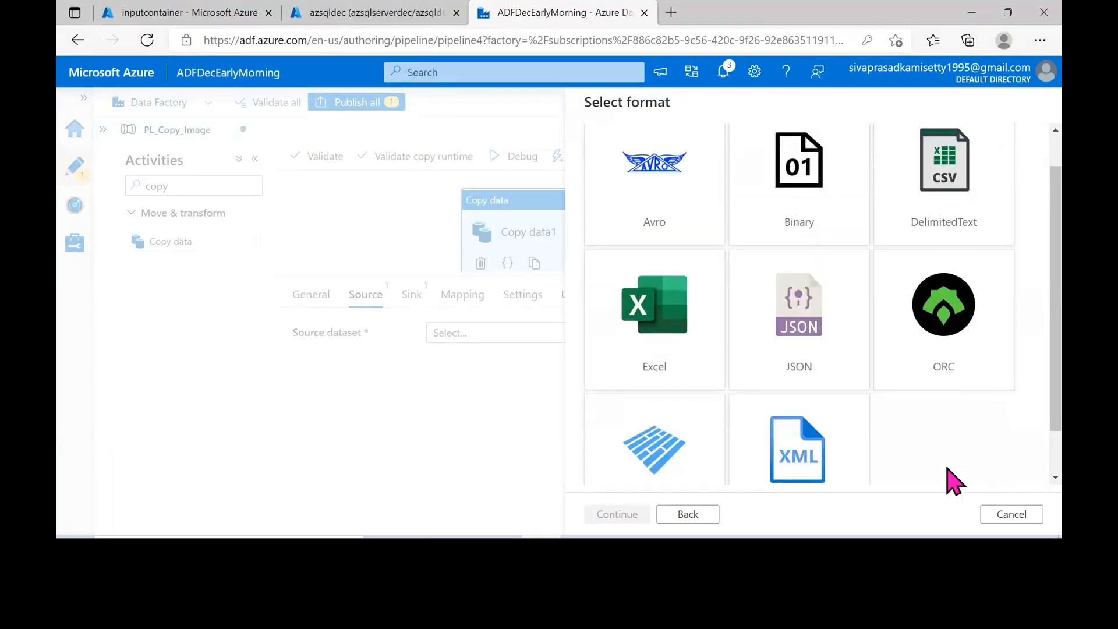
{"action": "scroll", "coordinate": [951, 479], "scroll_direction": "down", "scroll_amount": 1}
{"action": "scroll", "coordinate": [951, 479], "scroll_direction": "up", "scroll_amount": 2}
{"action": "left_click", "coordinate": [800, 220]}
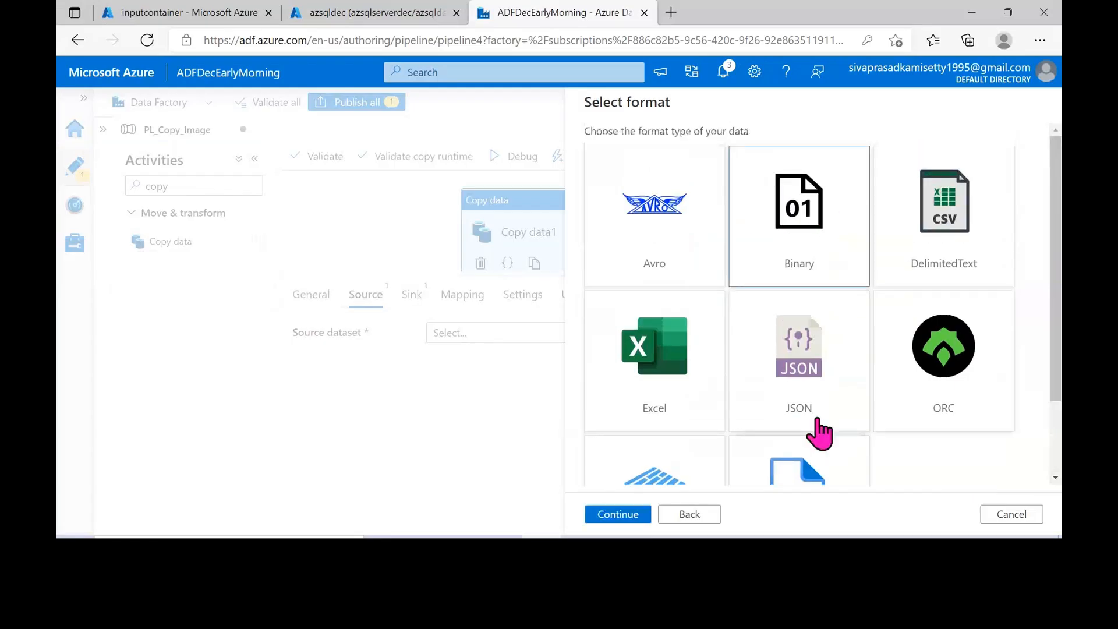
{"action": "left_click", "coordinate": [635, 515]}
- Name the source dataset DS_Blob_Binary and set its linked service to LS_Blob
{"action": "left_click", "coordinate": [707, 150]}
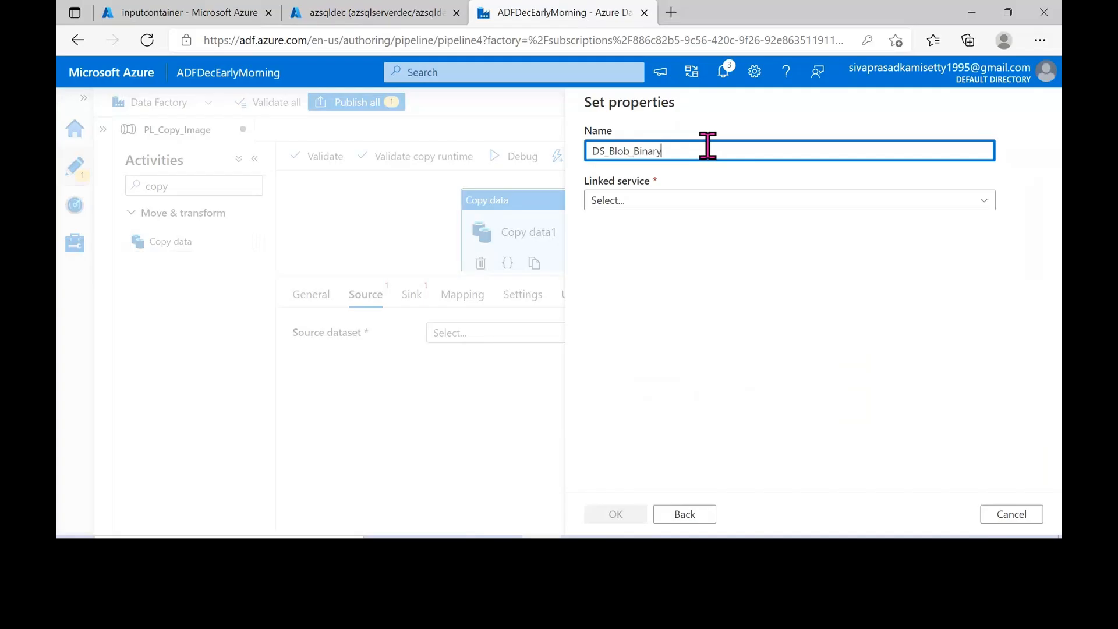
{"action": "left_click", "coordinate": [713, 199]}
{"action": "left_click", "coordinate": [635, 301]}
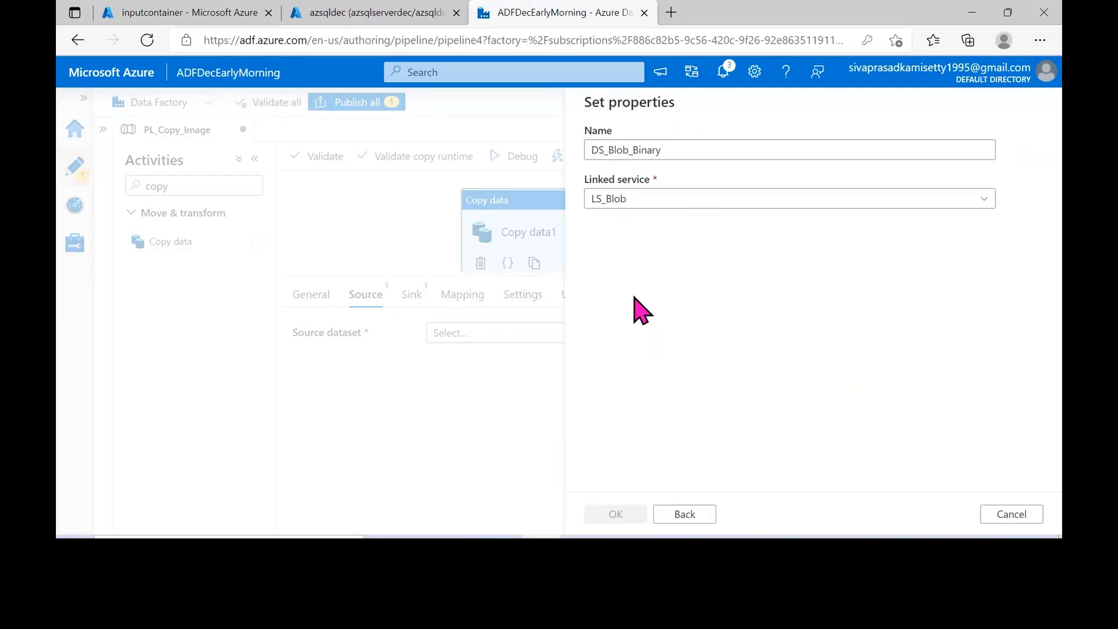
{"action": "left_click", "coordinate": [1006, 242]}
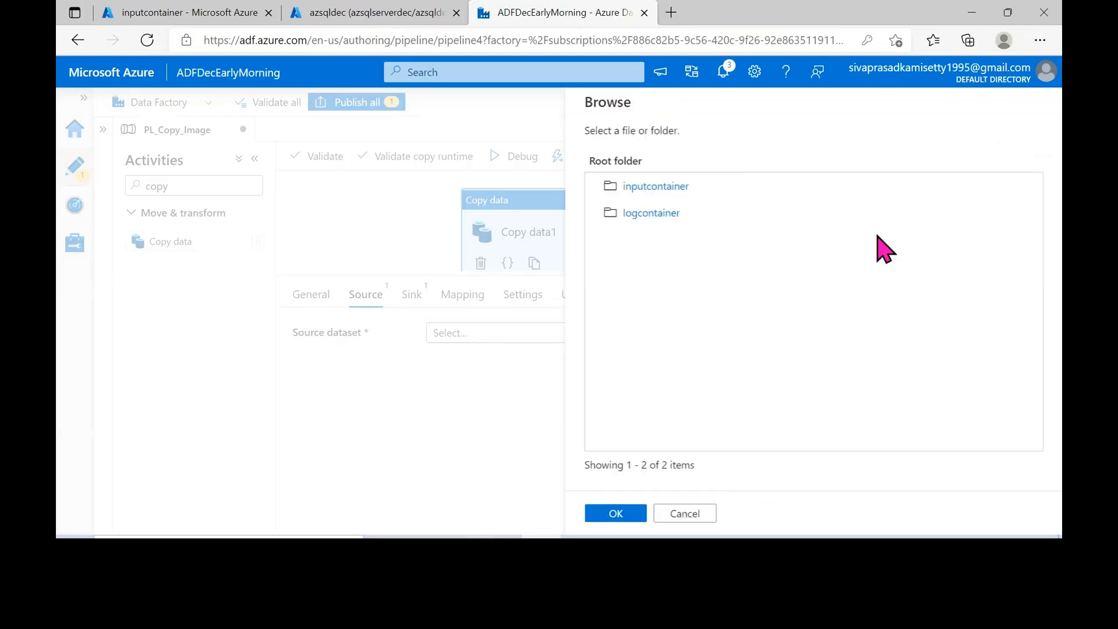
{"action": "left_click", "coordinate": [669, 188]}
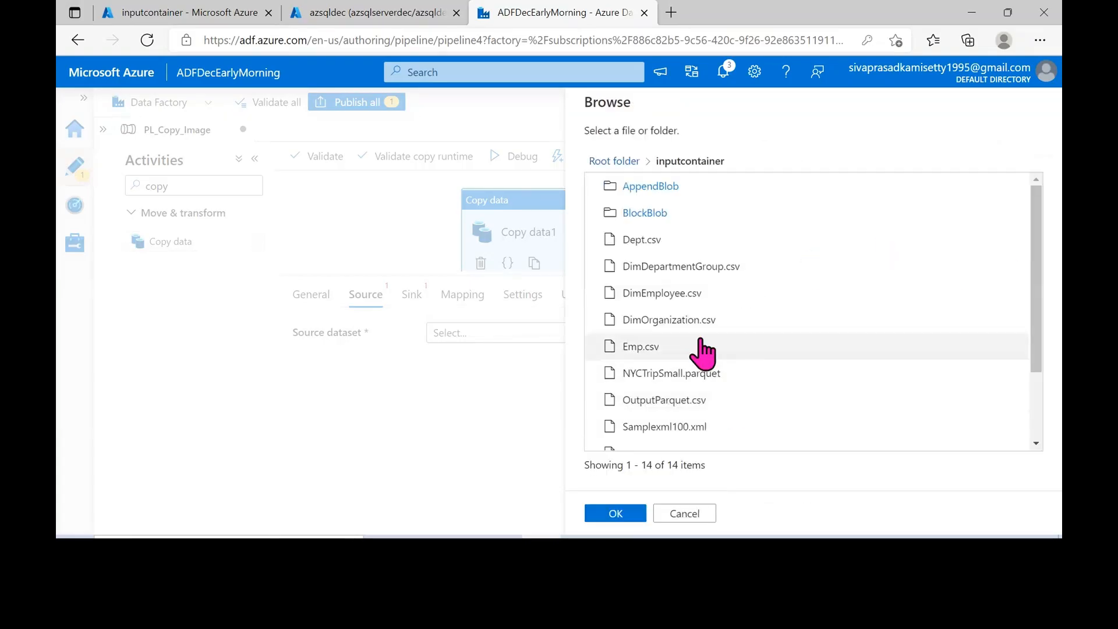
{"action": "scroll", "coordinate": [698, 326], "scroll_direction": "down", "scroll_amount": 3}
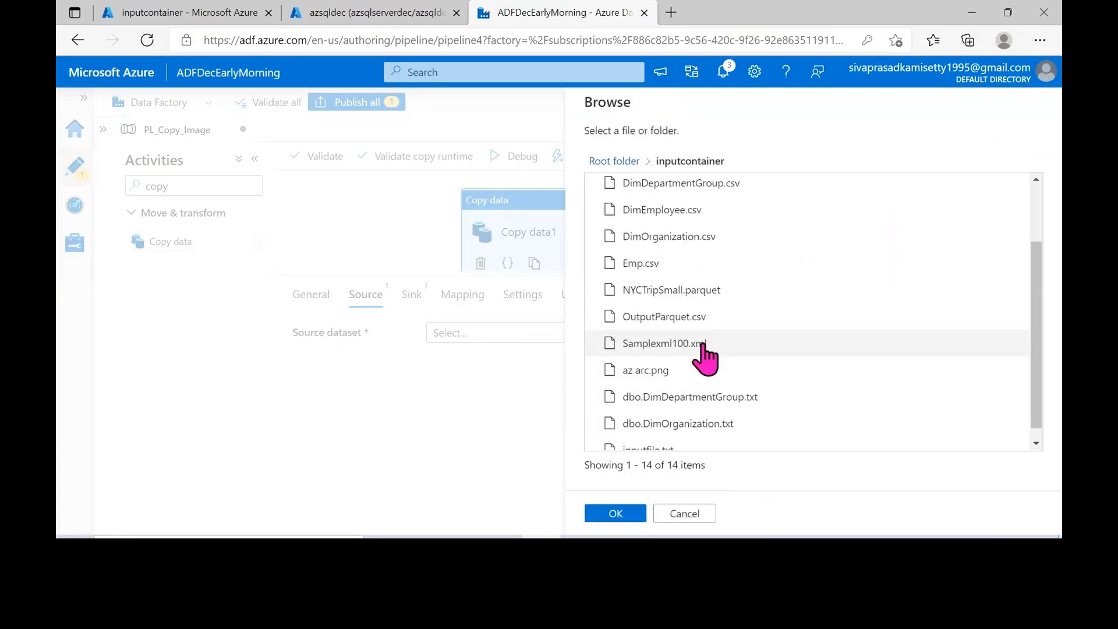
{"action": "scroll", "coordinate": [693, 387], "scroll_direction": "up", "scroll_amount": 3}
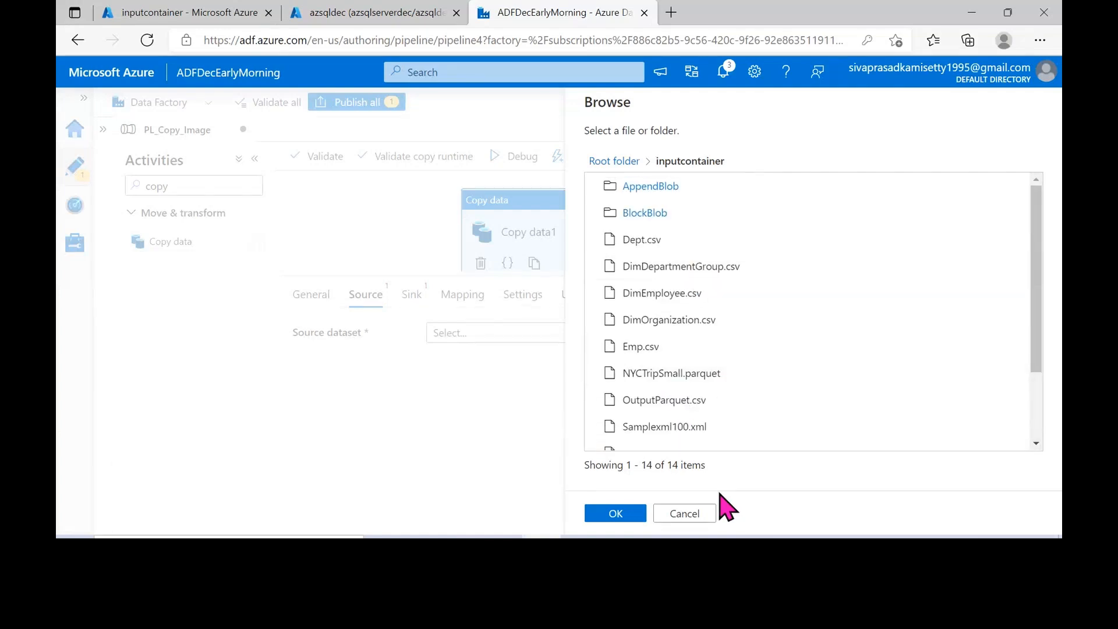
{"action": "left_click", "coordinate": [702, 517]}
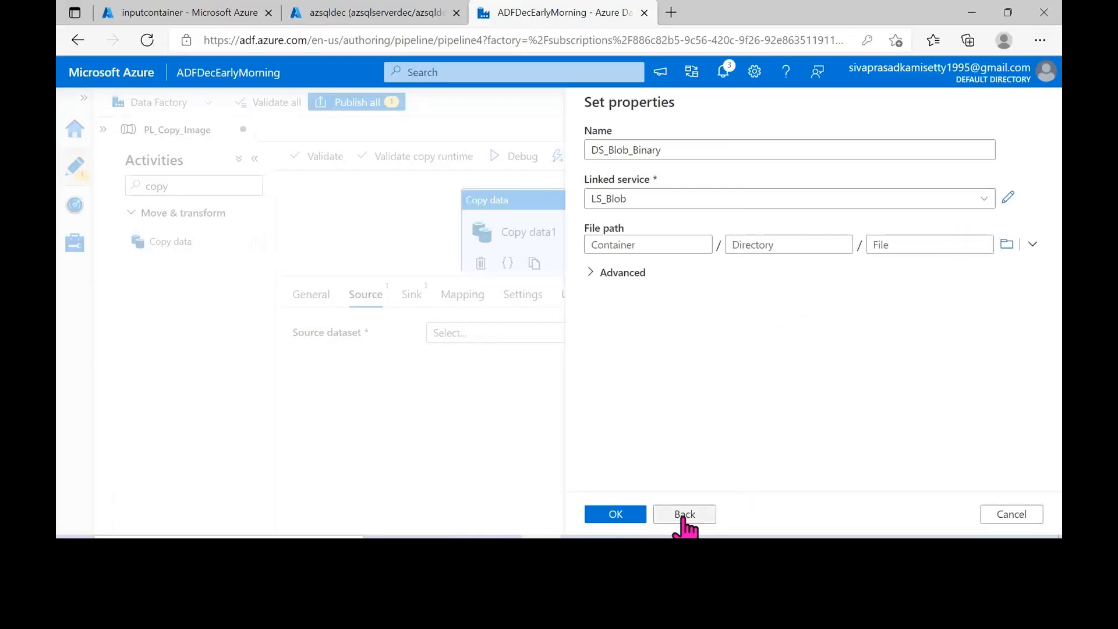
- Point DS_Blob_Binary to az arc.png in inputcontainer, create the source dataset, and go to the copy activity's sink settings
{"action": "left_click", "coordinate": [1007, 244]}
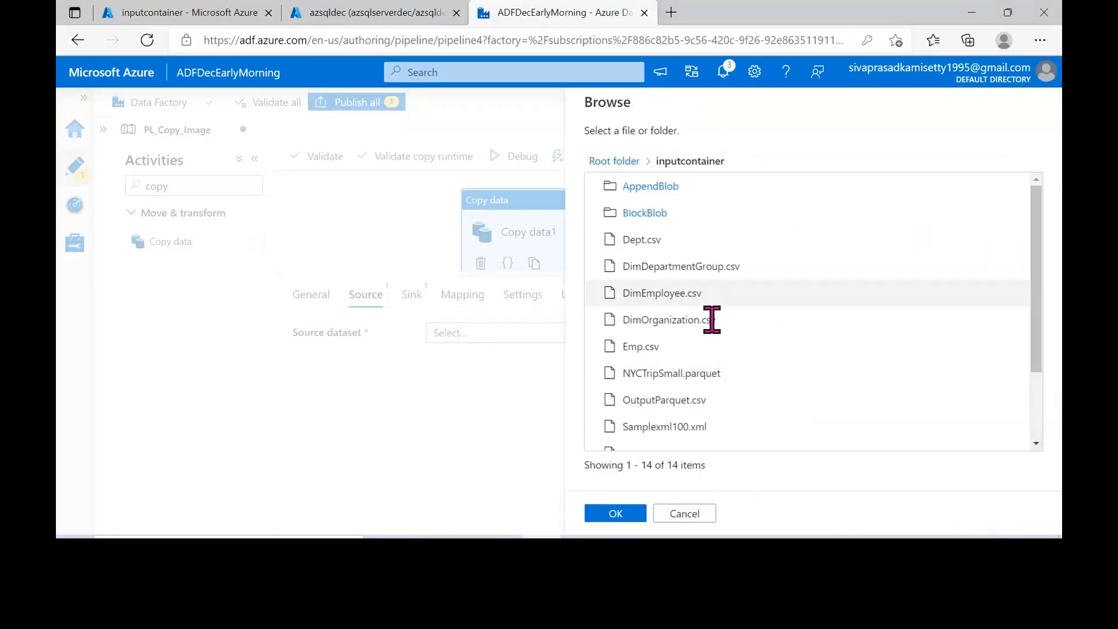
{"action": "scroll", "coordinate": [725, 382], "scroll_direction": "down", "scroll_amount": 3}
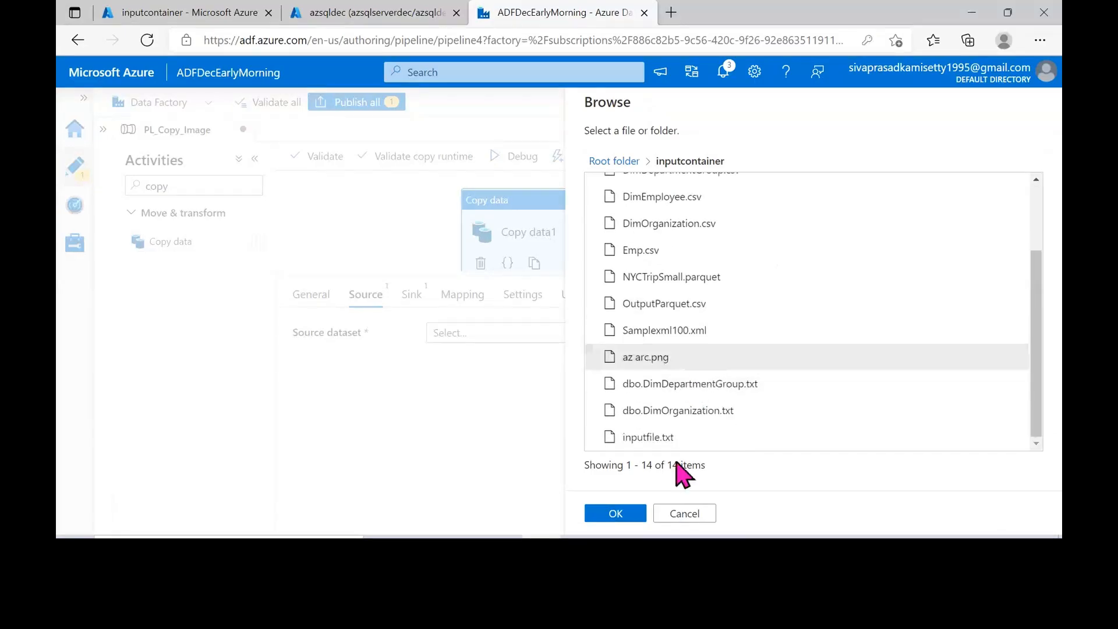
{"action": "left_click", "coordinate": [638, 518]}
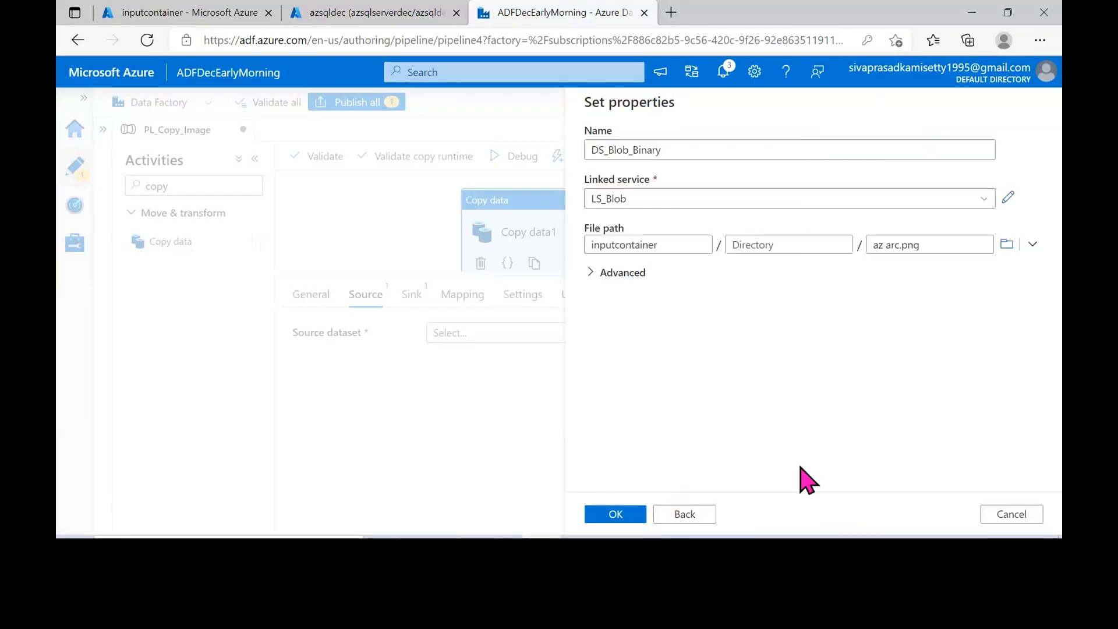
{"action": "left_click", "coordinate": [617, 515]}
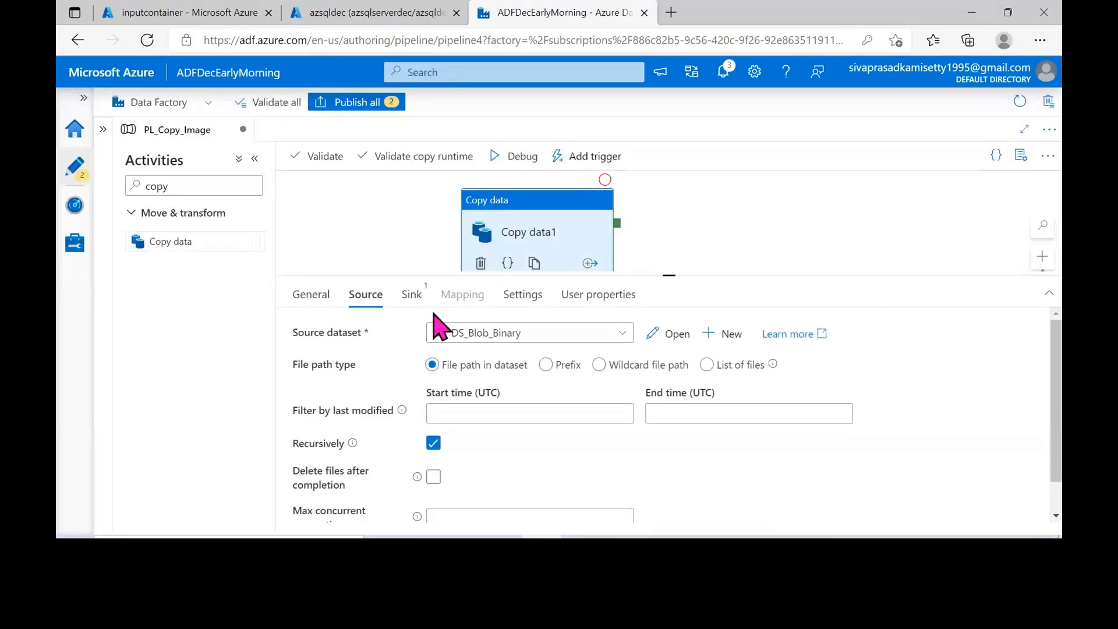
{"action": "left_click", "coordinate": [411, 296]}
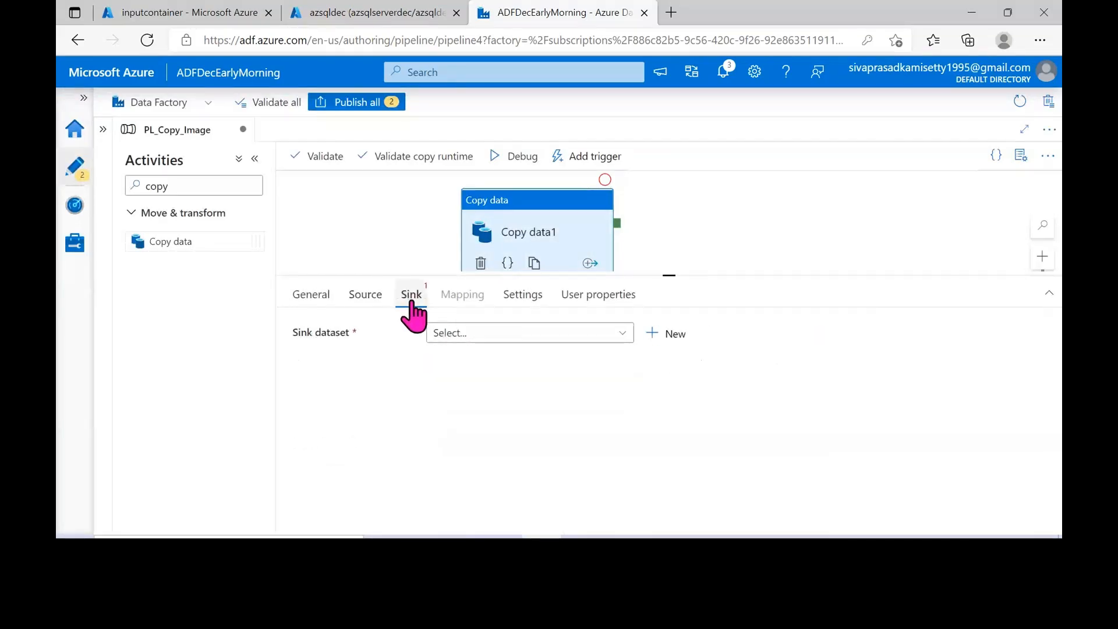
{"action": "left_click", "coordinate": [621, 335]}
{"action": "left_click", "coordinate": [488, 492]}
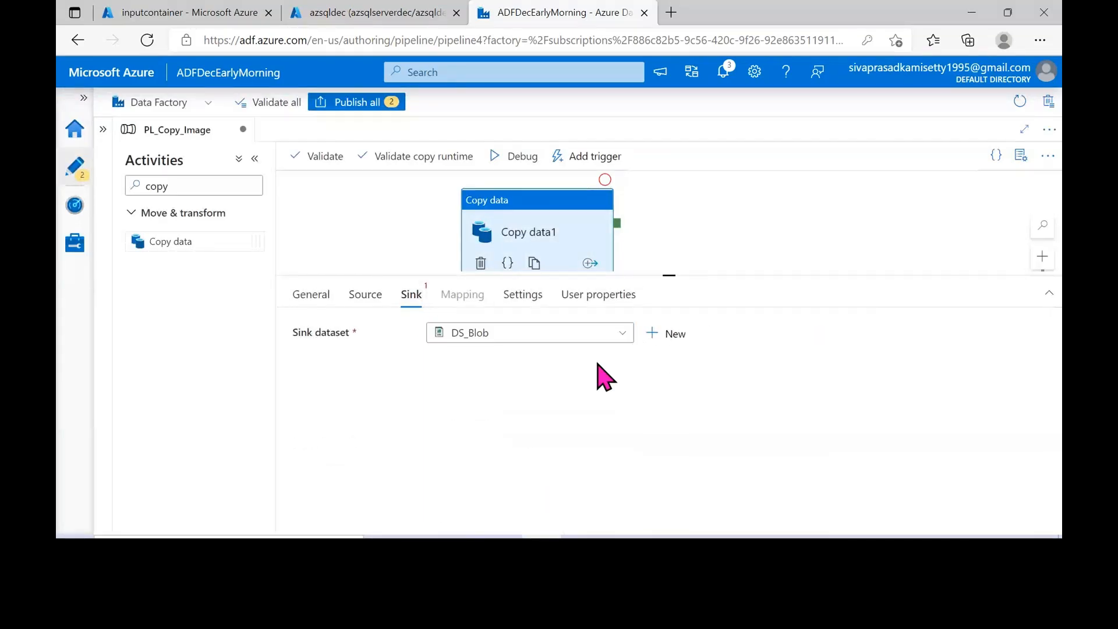
{"action": "left_click", "coordinate": [653, 338]}
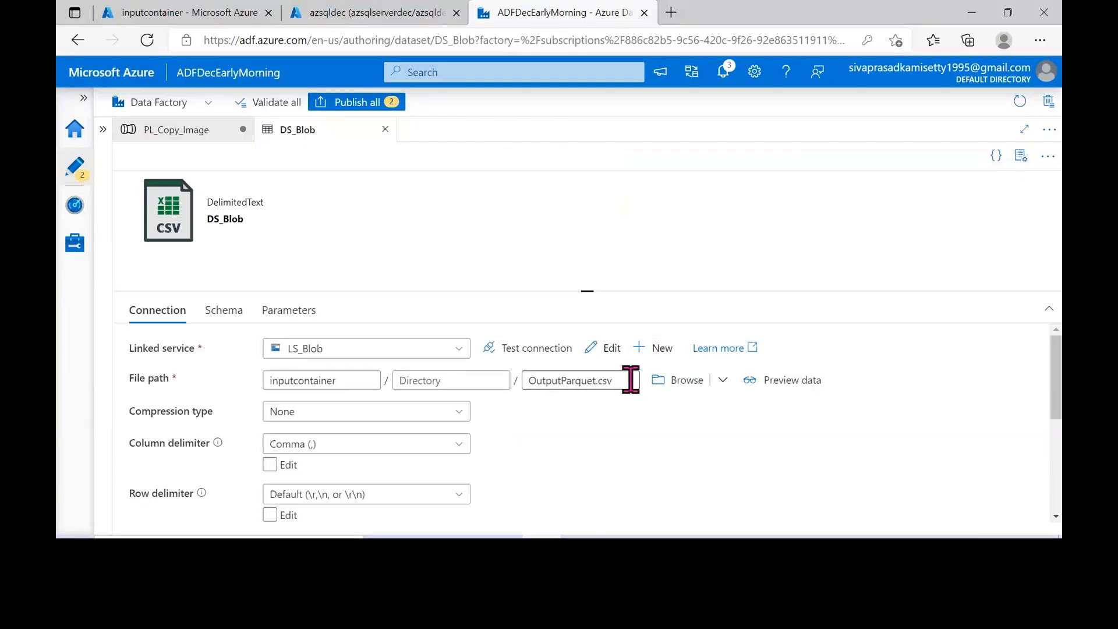
{"action": "left_click_drag", "start_coordinate": [631, 379], "coordinate": [502, 380]}
{"action": "key", "text": "BackSpace"}
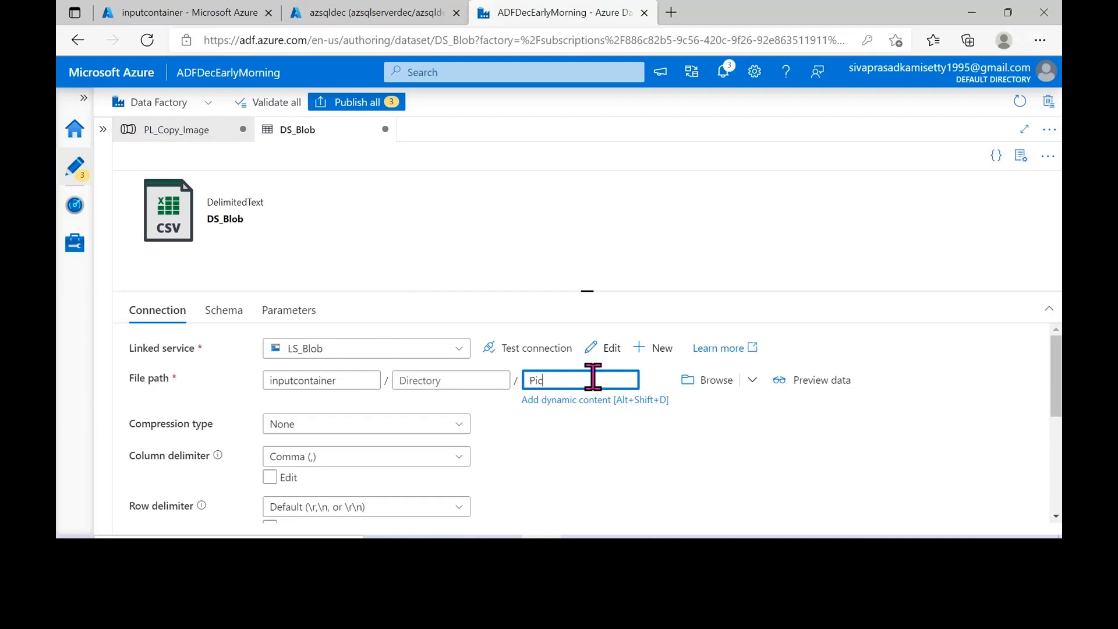
{"action": "type", "text": "ic"}
{"action": "left_click", "coordinate": [385, 130]}
{"action": "left_click", "coordinate": [466, 342]}
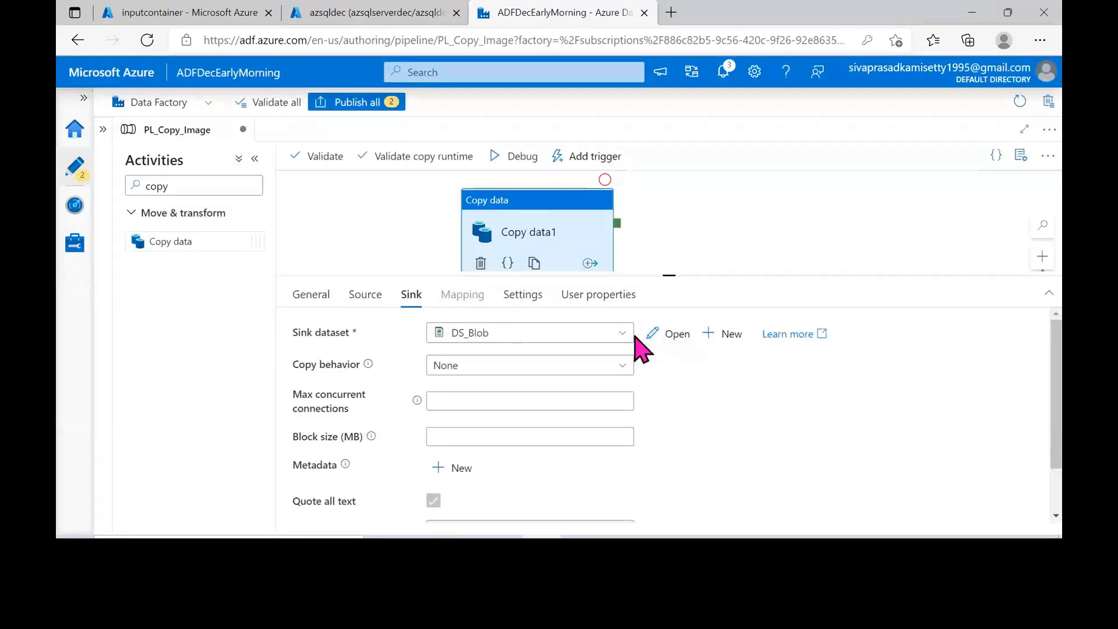
- Start a new sink dataset on Azure Blob Storage with the Binary format
{"action": "left_click", "coordinate": [708, 336]}
{"action": "left_click", "coordinate": [701, 317]}
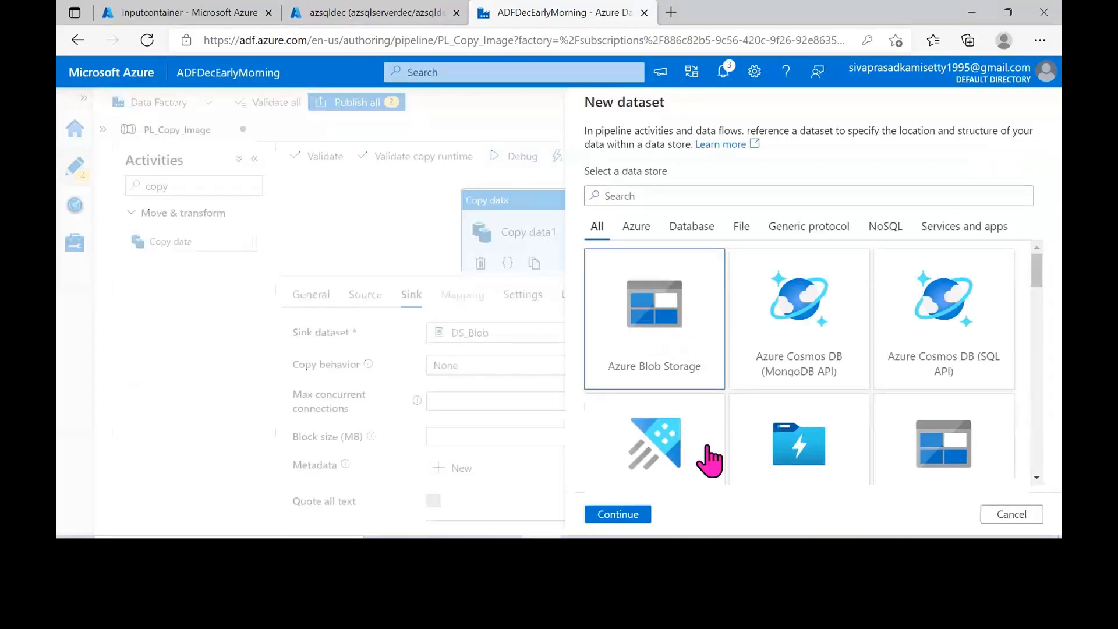
{"action": "left_click", "coordinate": [620, 520]}
{"action": "left_click", "coordinate": [811, 269]}
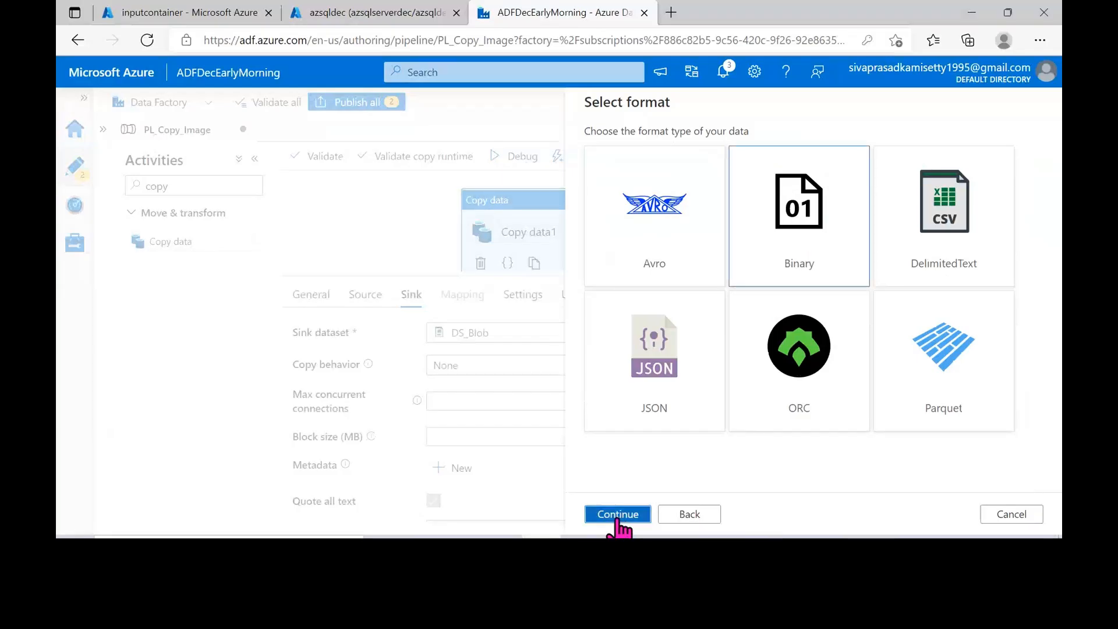
{"action": "left_click", "coordinate": [617, 516]}
- Name the sink dataset DS_Blob_Binary2 and set its linked service to LS_Blob
{"action": "double_click", "coordinate": [670, 147]}
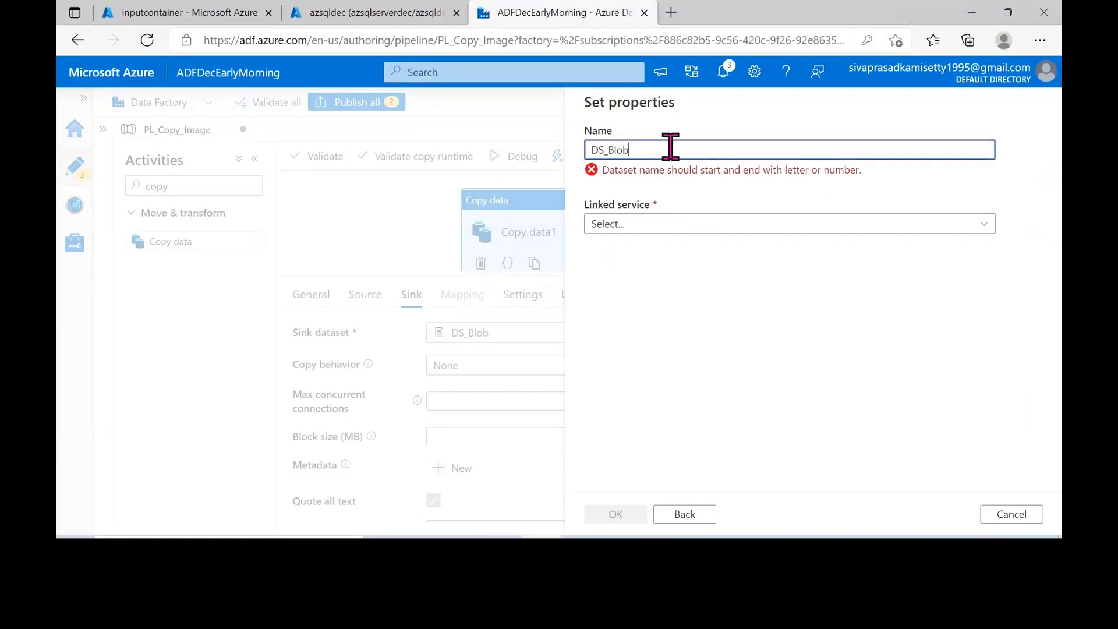
{"action": "type", "text": "DS_Blob_Binary"}
{"action": "type", "text": "1"}
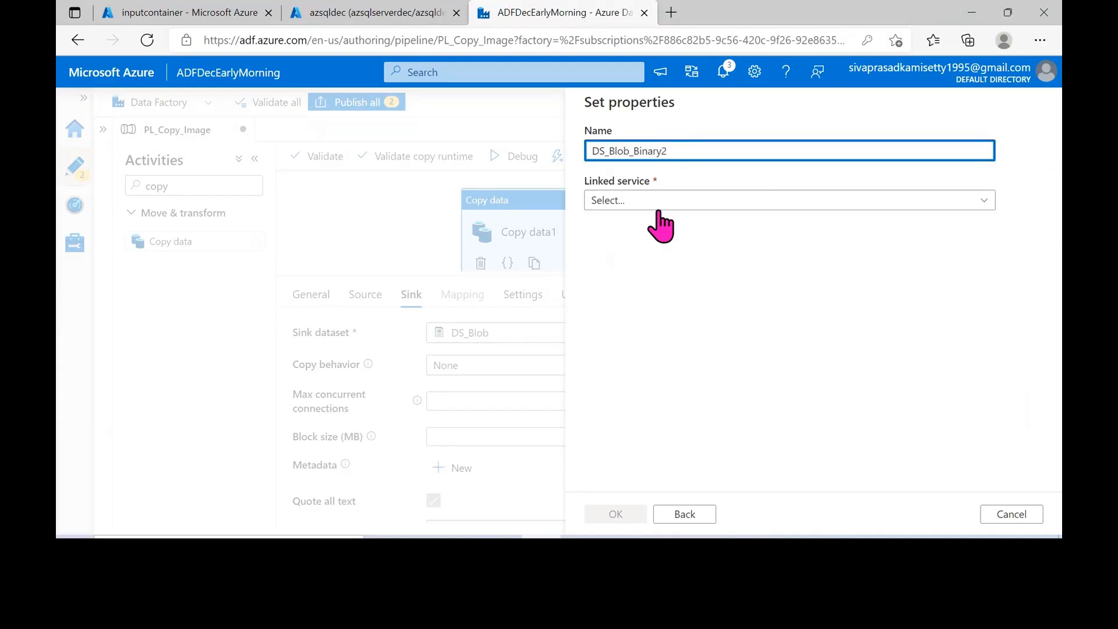
{"action": "left_click", "coordinate": [655, 201]}
{"action": "left_click", "coordinate": [630, 307]}
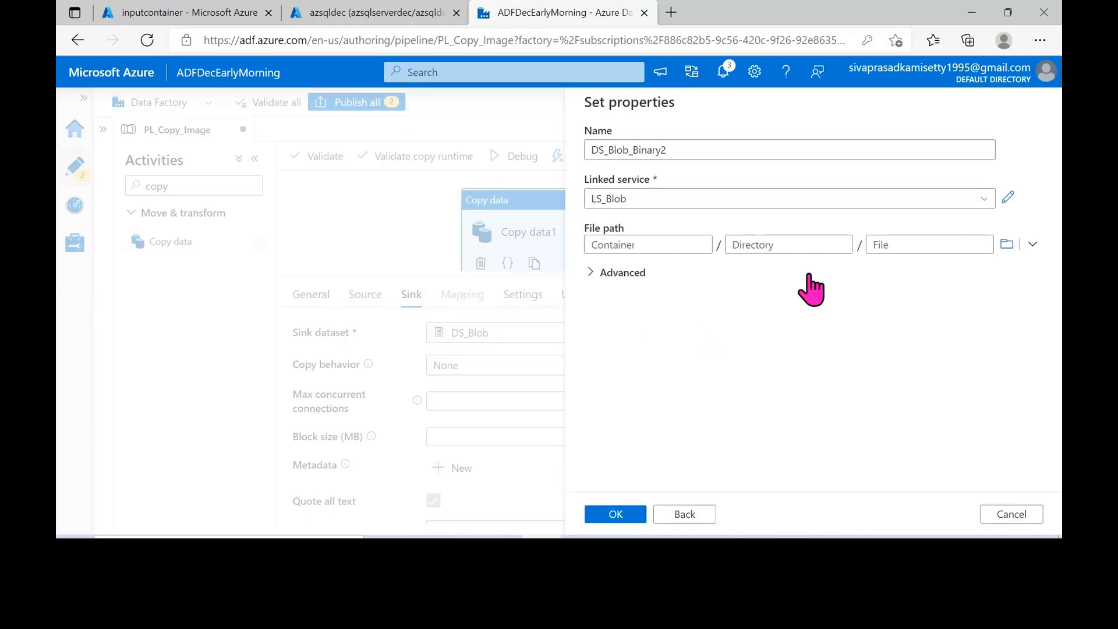
- Set the sink dataset's file path to logcontainer and create the dataset
{"action": "left_click", "coordinate": [1002, 244]}
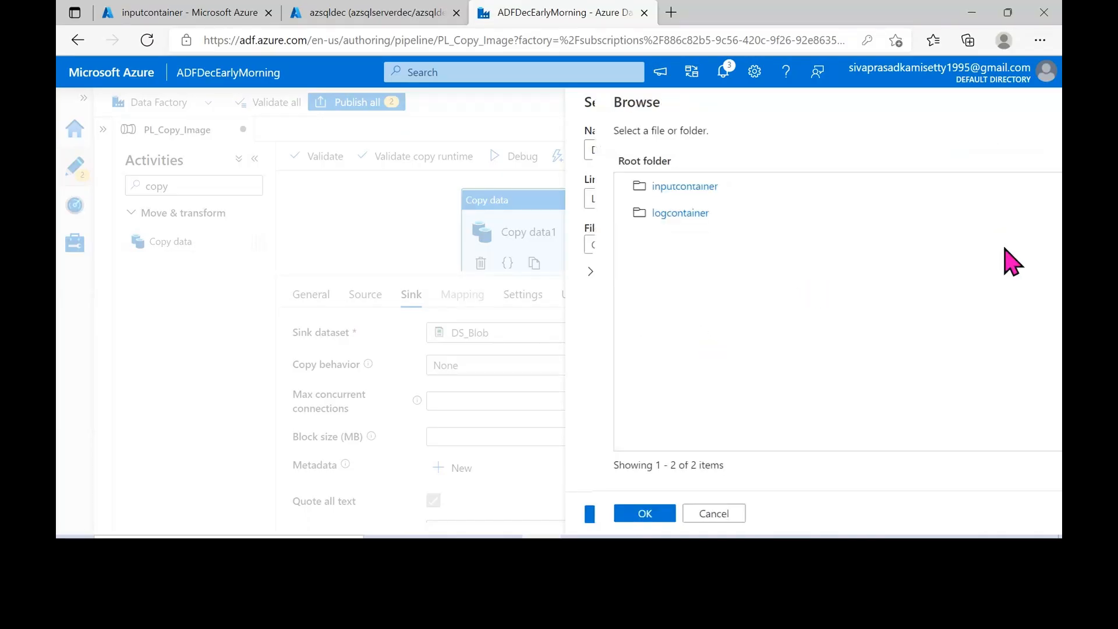
{"action": "left_click", "coordinate": [644, 214]}
{"action": "left_click", "coordinate": [634, 518]}
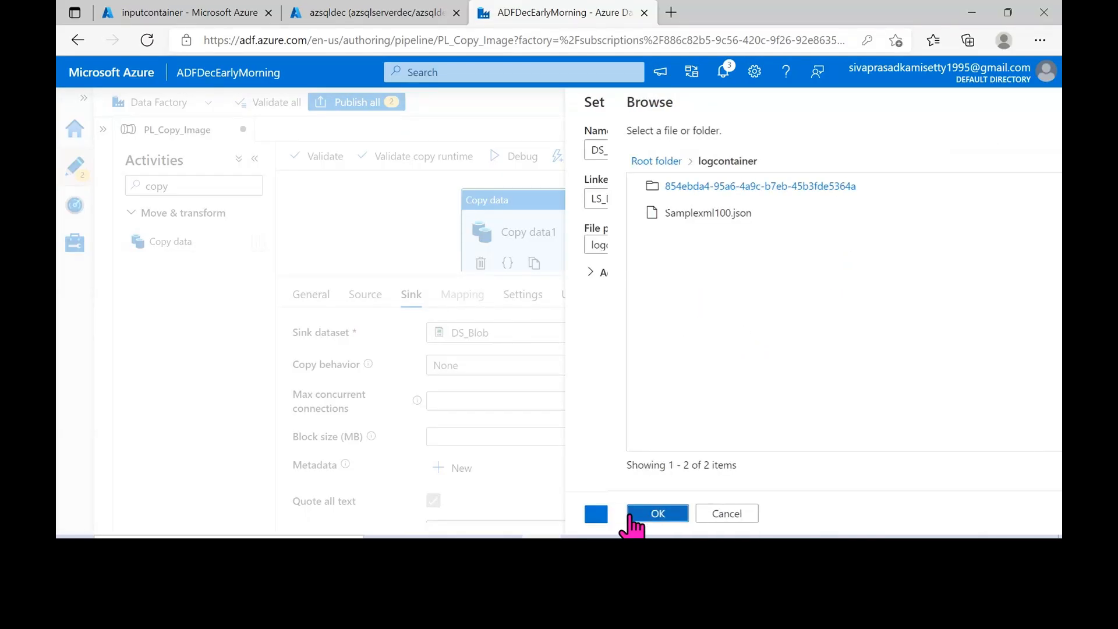
{"action": "left_click", "coordinate": [634, 518]}
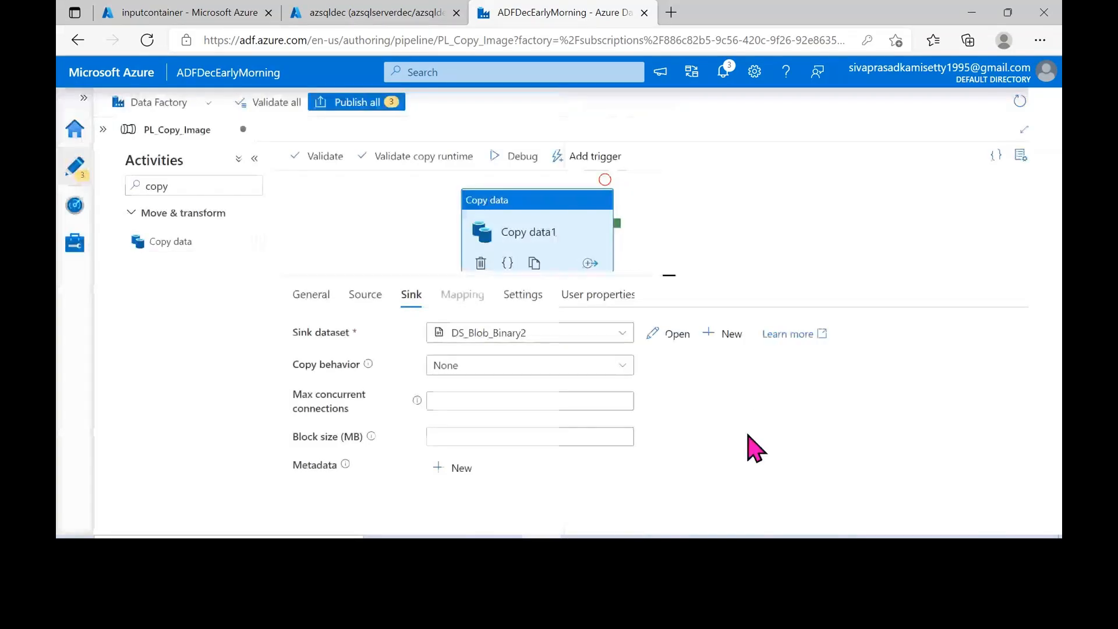
- Validate PL_Copy_Image, close the validation output, and start a debug run of the pipeline
{"action": "left_click", "coordinate": [326, 163]}
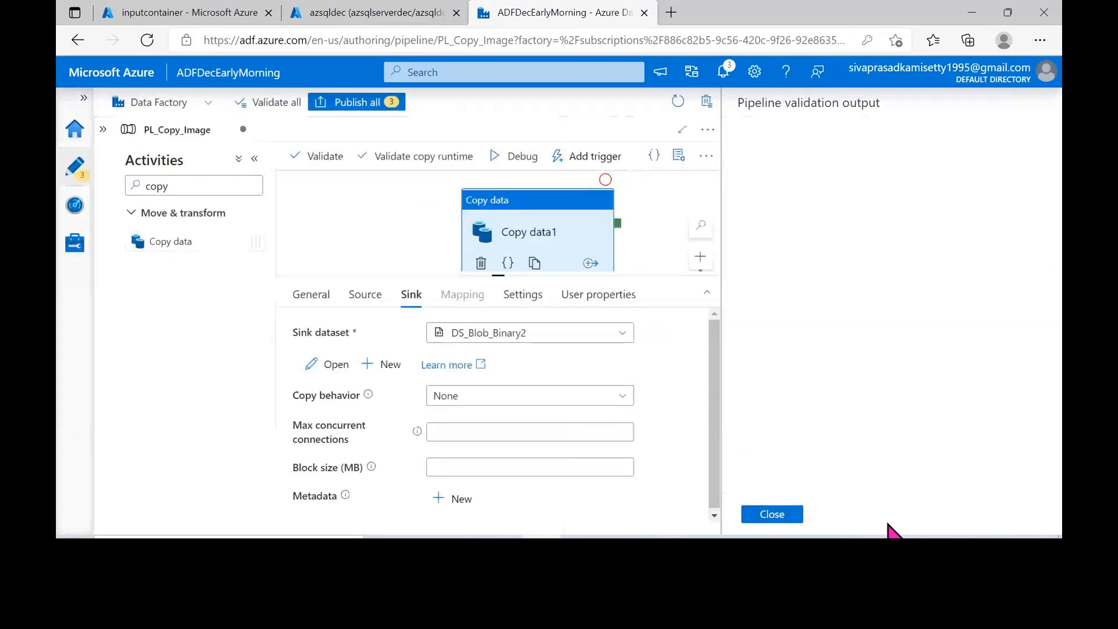
{"action": "left_click", "coordinate": [771, 514]}
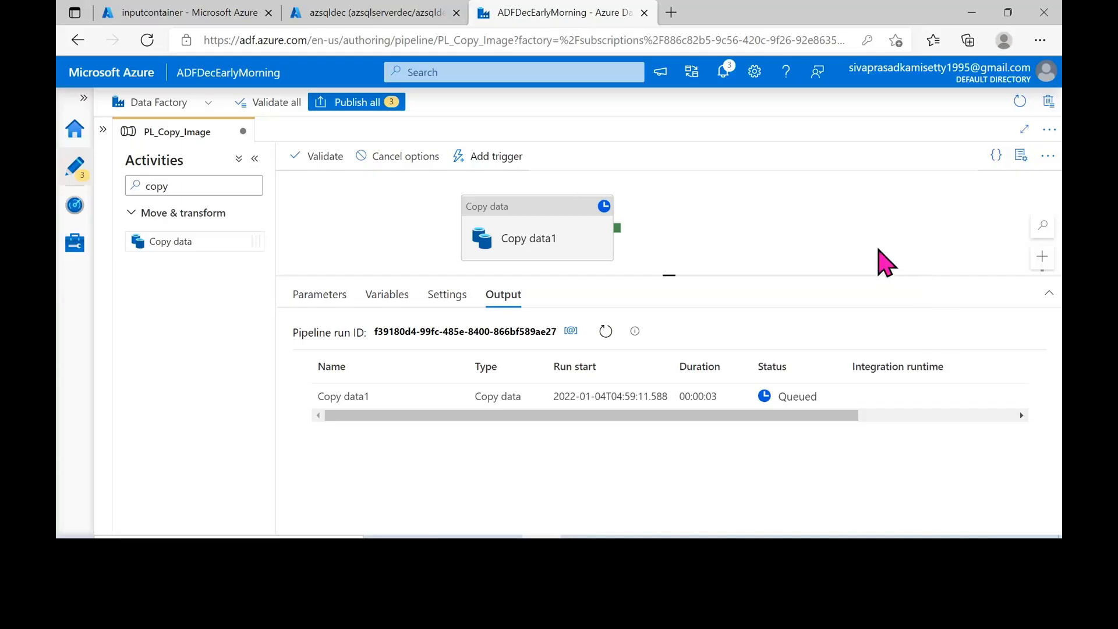
{"action": "left_click", "coordinate": [502, 549]}
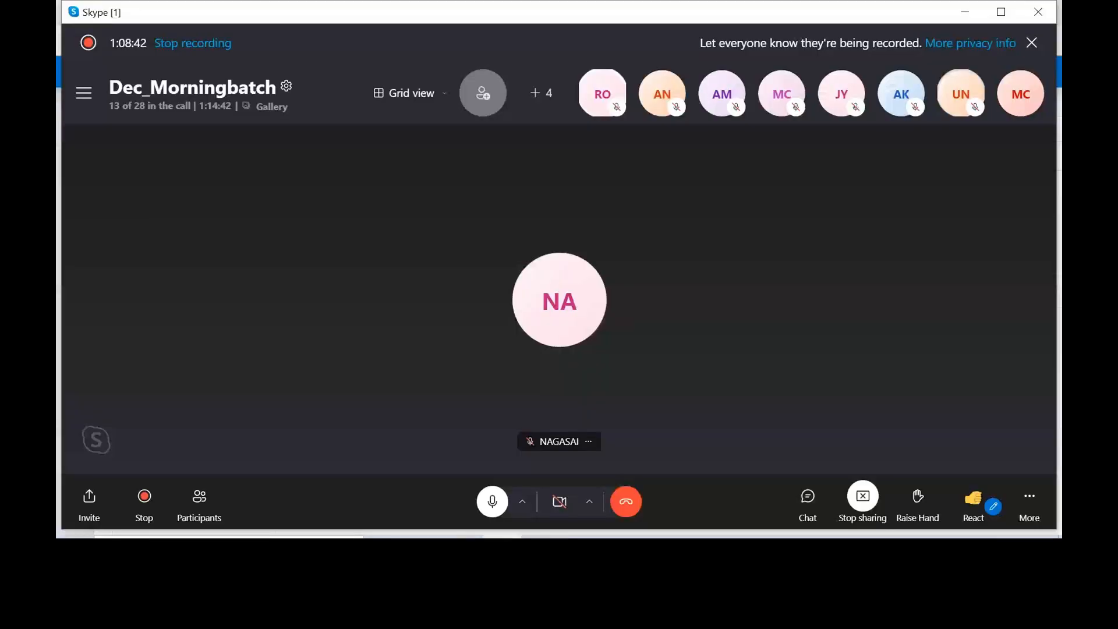
{"action": "left_click", "coordinate": [501, 549]}
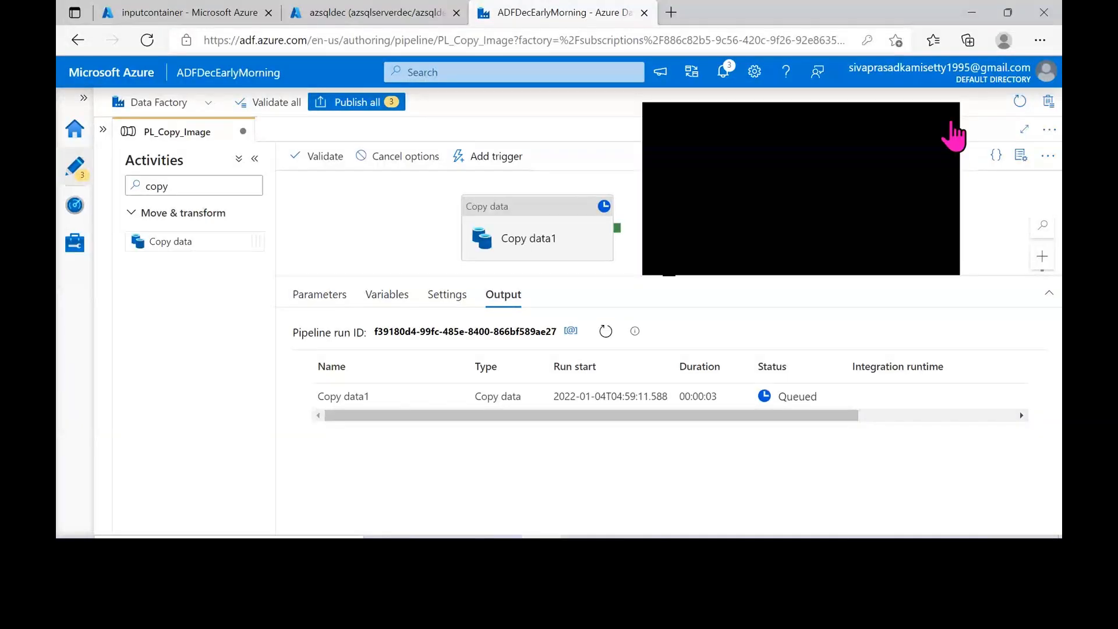
{"action": "left_click", "coordinate": [951, 122]}
{"action": "left_click", "coordinate": [954, 132]}
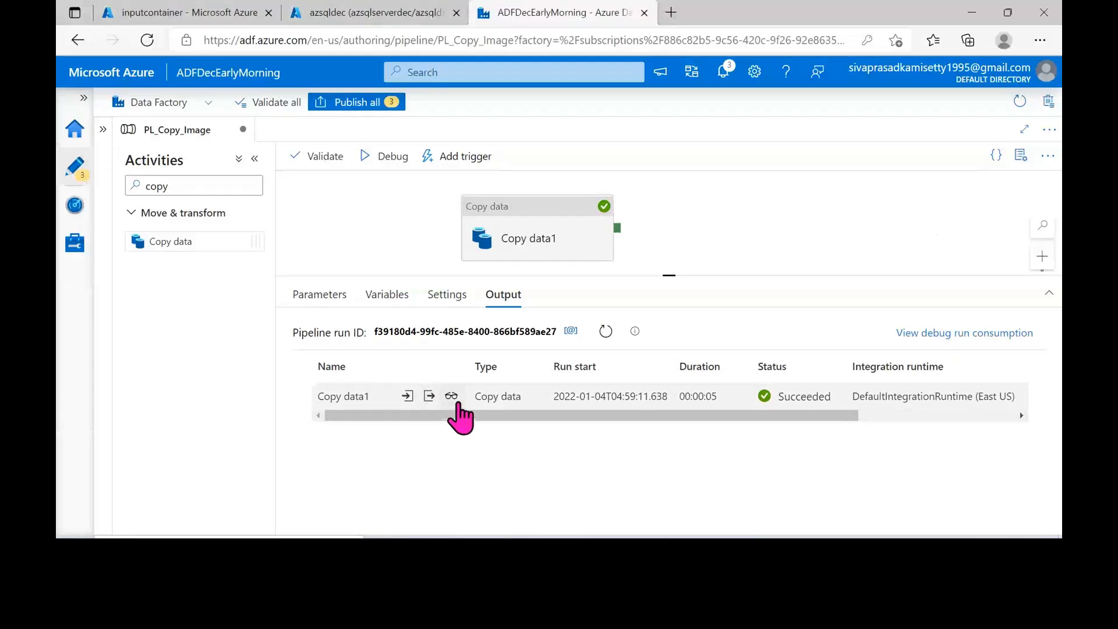
- Review the run details of the Copy data1 activity and close them
{"action": "left_click", "coordinate": [452, 396]}
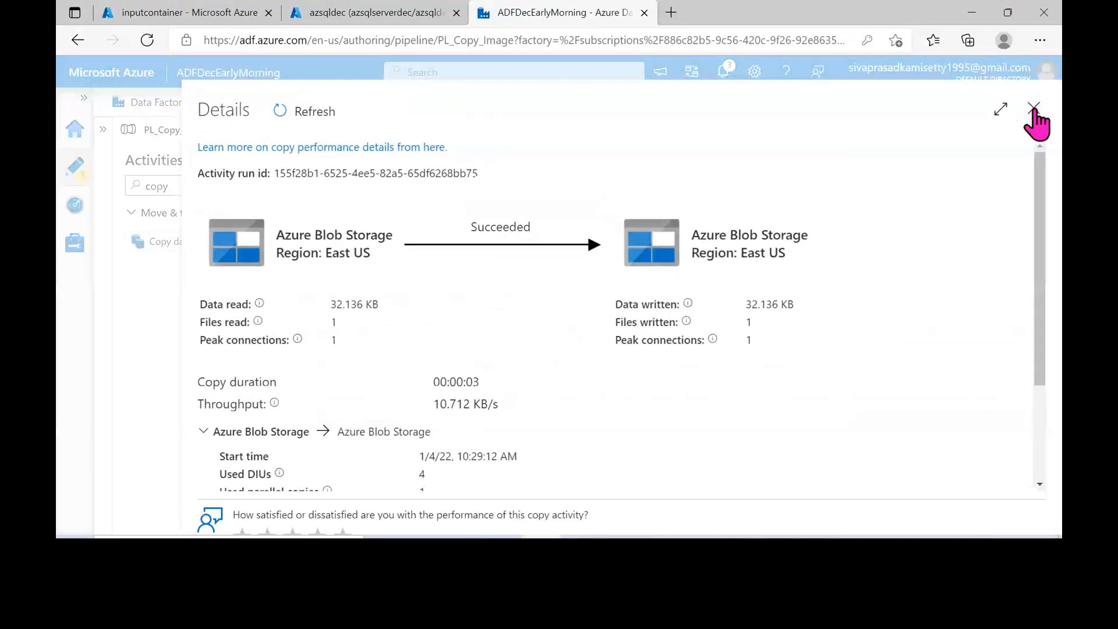
{"action": "left_click", "coordinate": [1034, 108]}
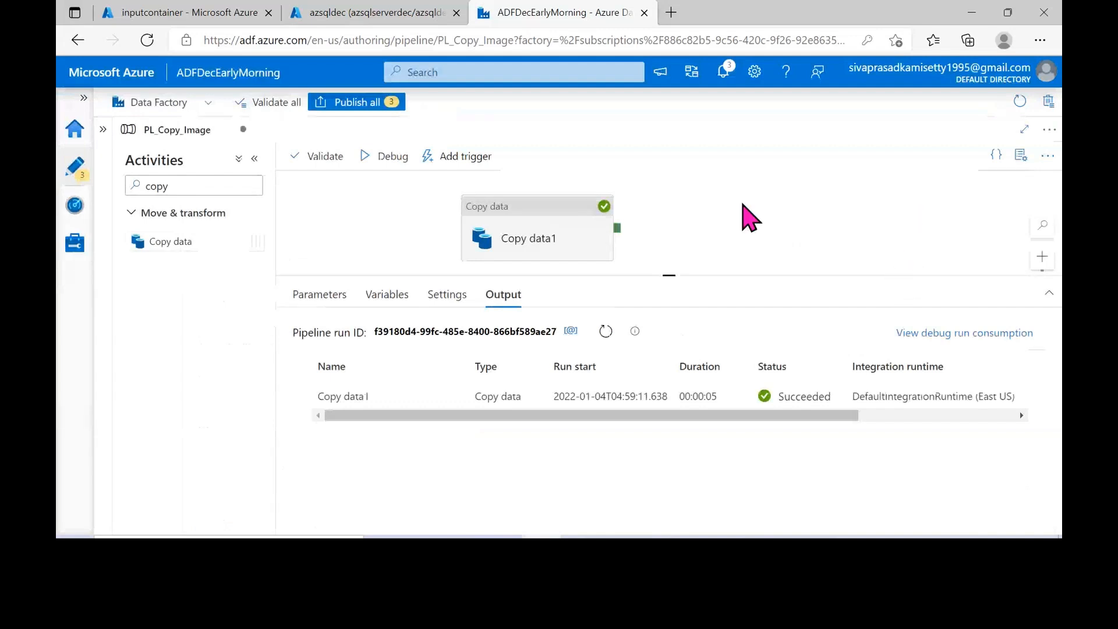
- Switch to the Azure portal, view the image content of az arc.png in logcontainer, and close the blob's details
{"action": "left_click", "coordinate": [225, 11]}
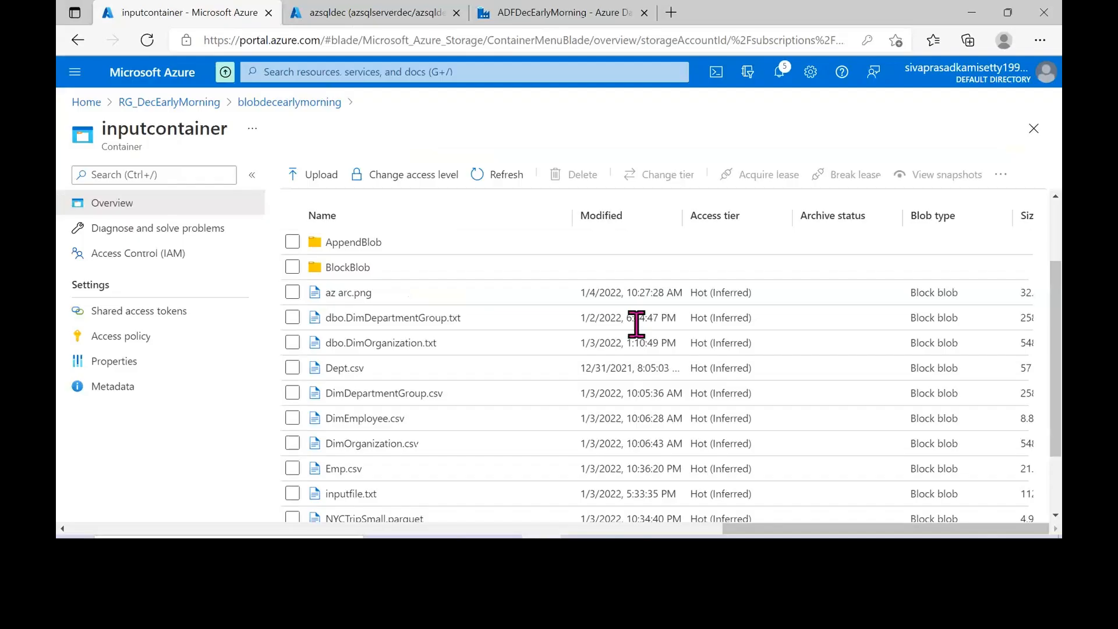
{"action": "left_click", "coordinate": [1032, 131]}
{"action": "left_click", "coordinate": [365, 320]}
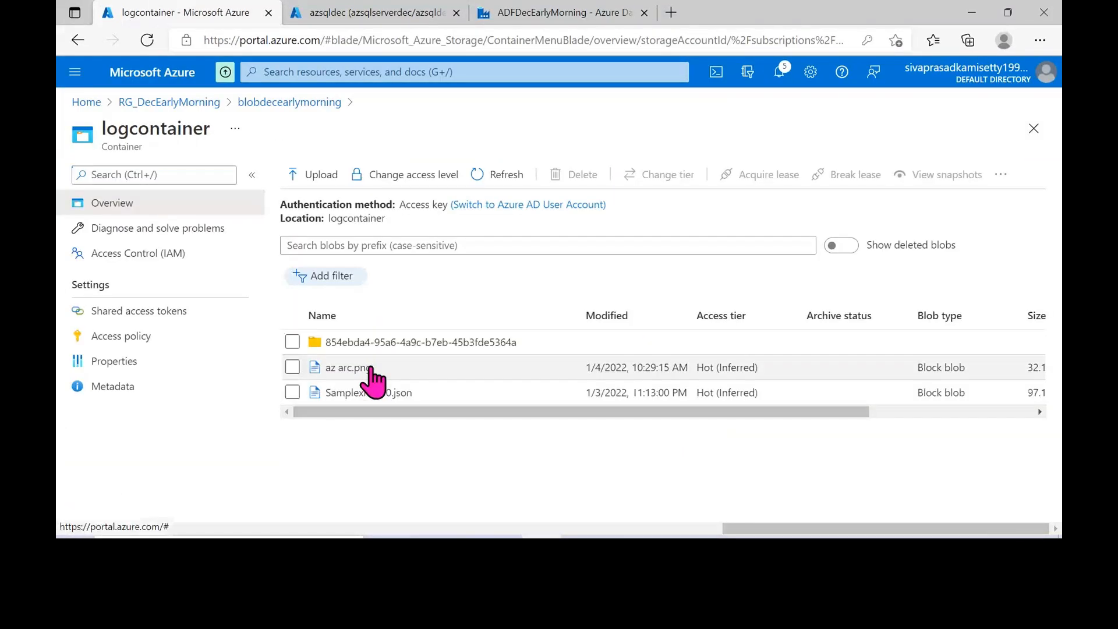
{"action": "left_click", "coordinate": [353, 367]}
{"action": "left_click", "coordinate": [356, 373]}
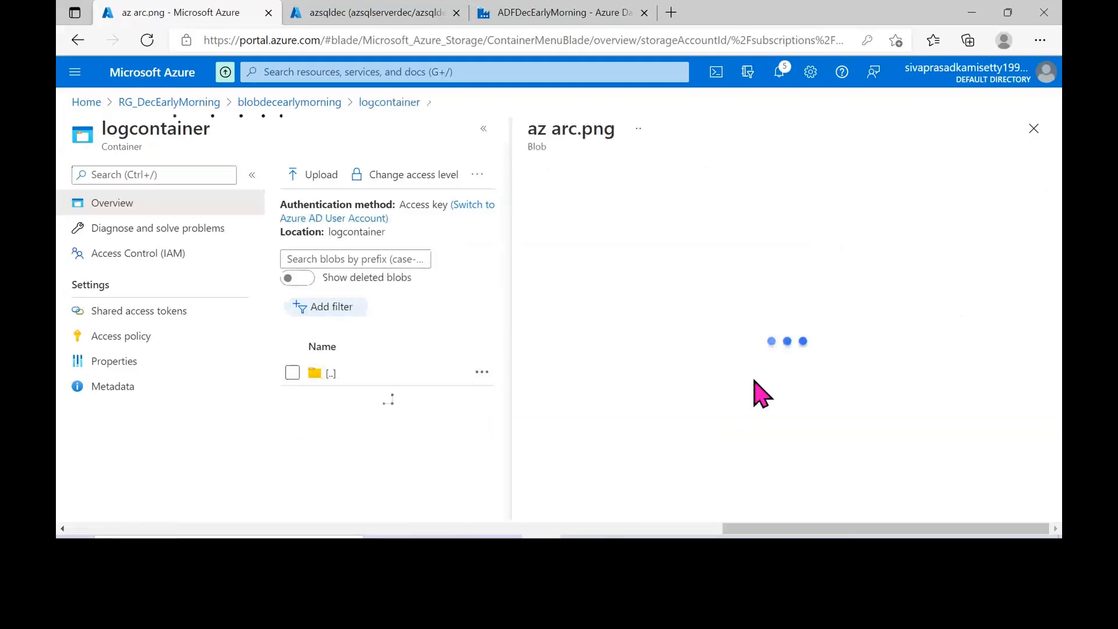
{"action": "left_click", "coordinate": [739, 214]}
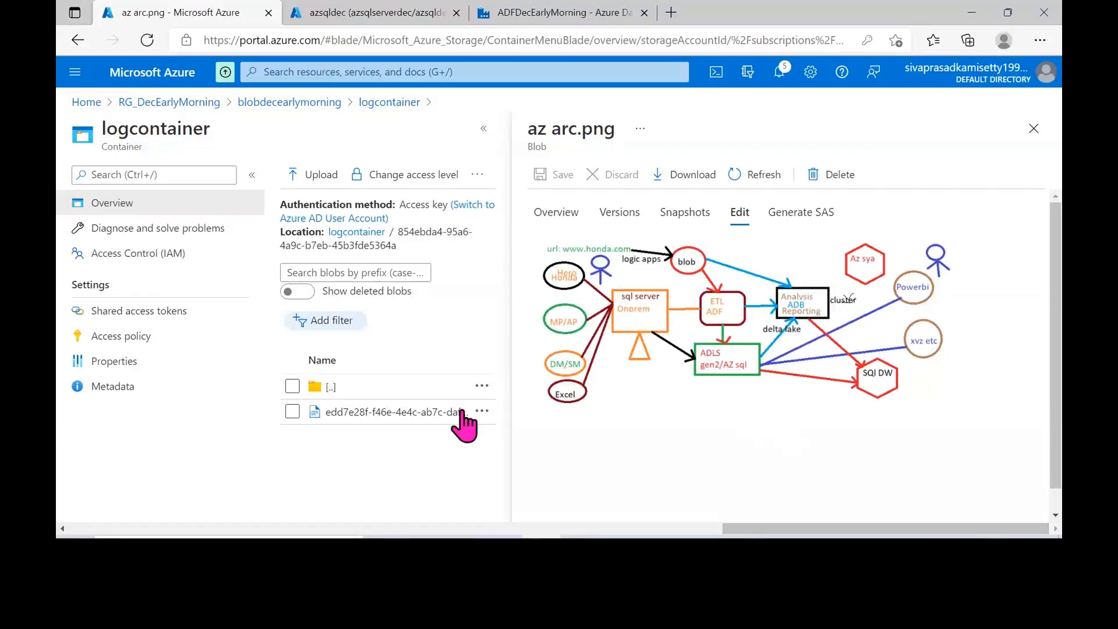
{"action": "left_click", "coordinate": [1033, 128]}
- Return to Data Factory and publish the pipeline PL_Copy_Image with the datasets DS_Blob_Binary and DS_Blob_Binary2
{"action": "left_click", "coordinate": [574, 12]}
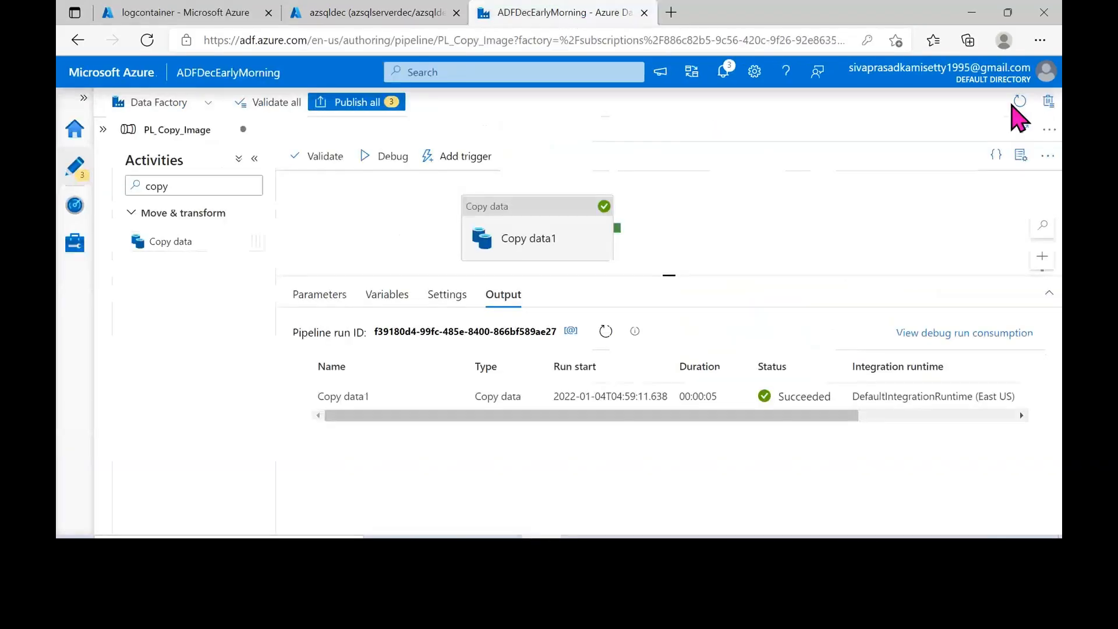
{"action": "left_click", "coordinate": [1049, 129]}
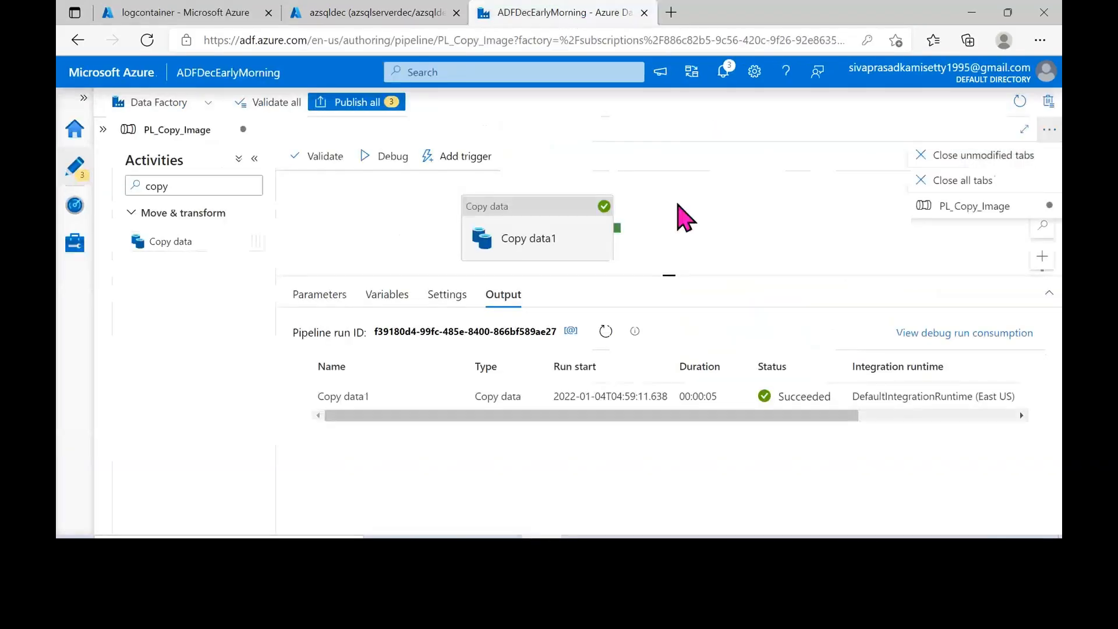
{"action": "left_click", "coordinate": [390, 105]}
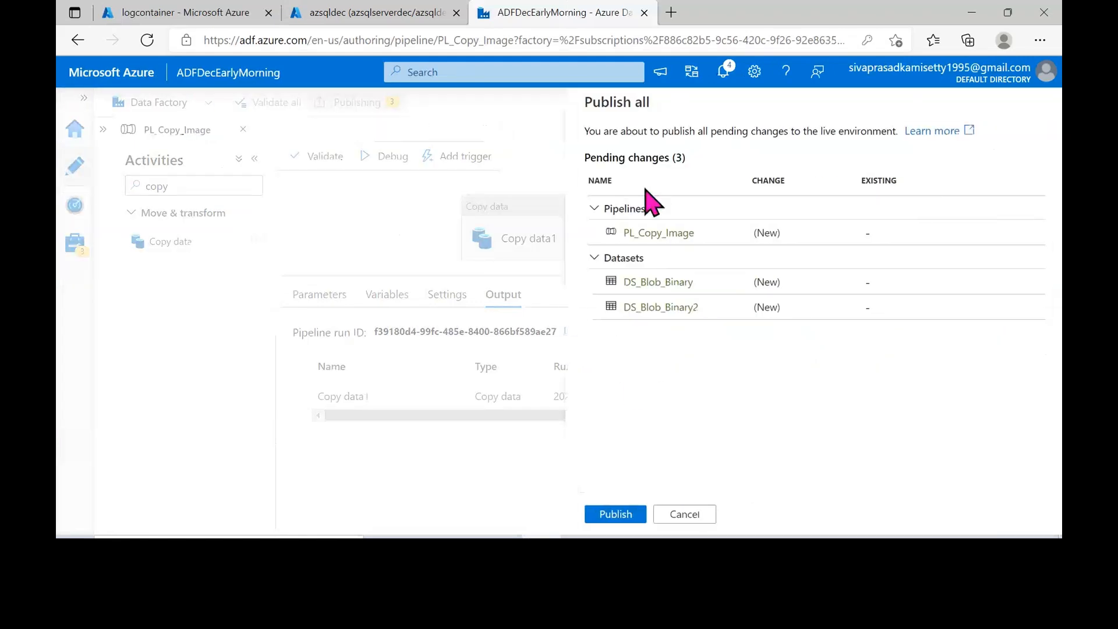
{"action": "left_click", "coordinate": [638, 518]}
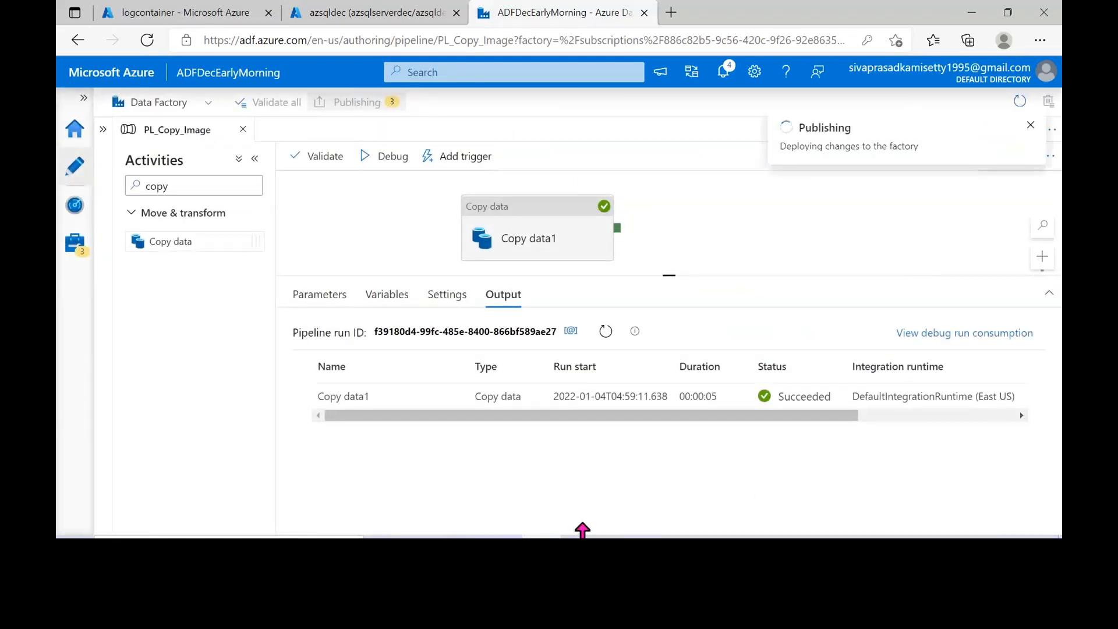
{"action": "left_click", "coordinate": [503, 536]}
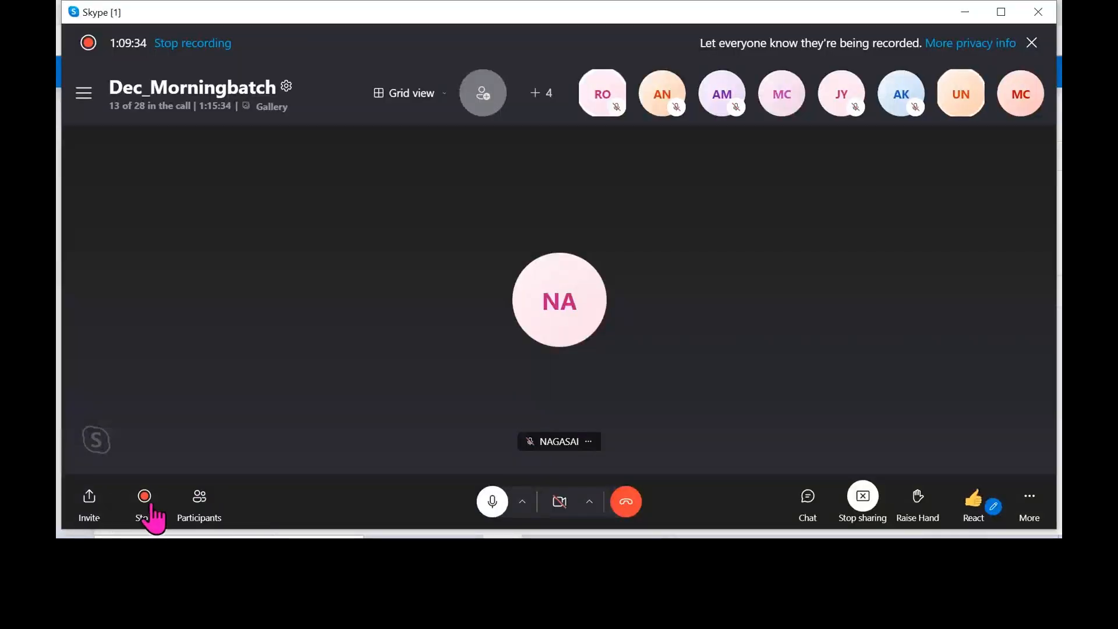